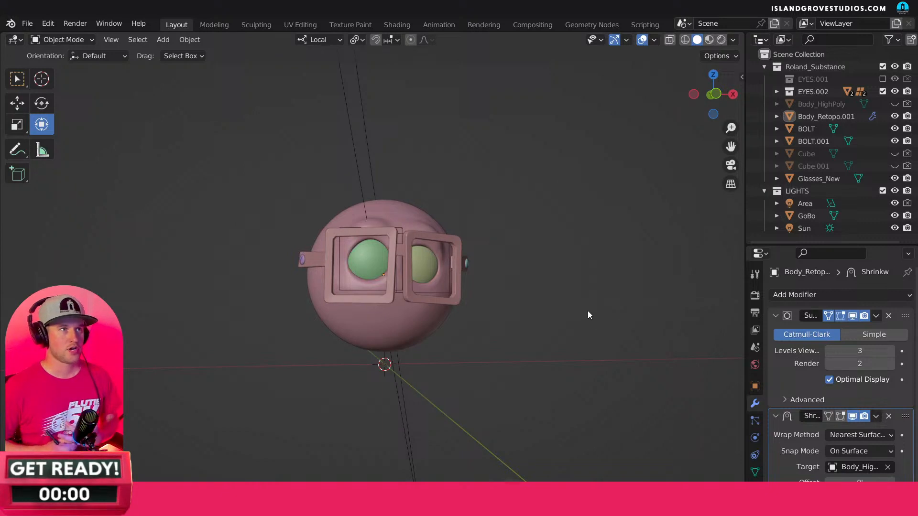
Inspect the character from several angles, switching the viewport from solid to rendered shading.
click(437, 333)
click(523, 339)
middle_drag(520, 341, 579, 340)
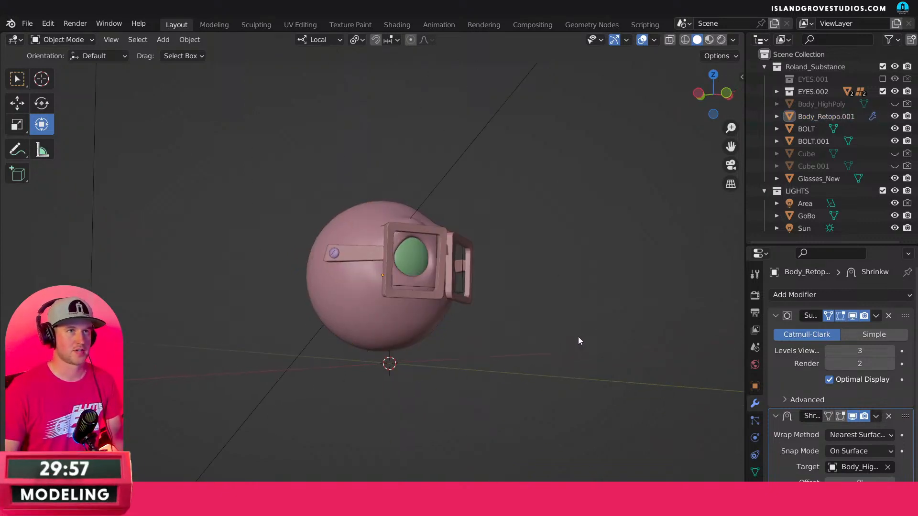
middle_drag(520, 339, 469, 363)
scroll(480, 301, up, 2)
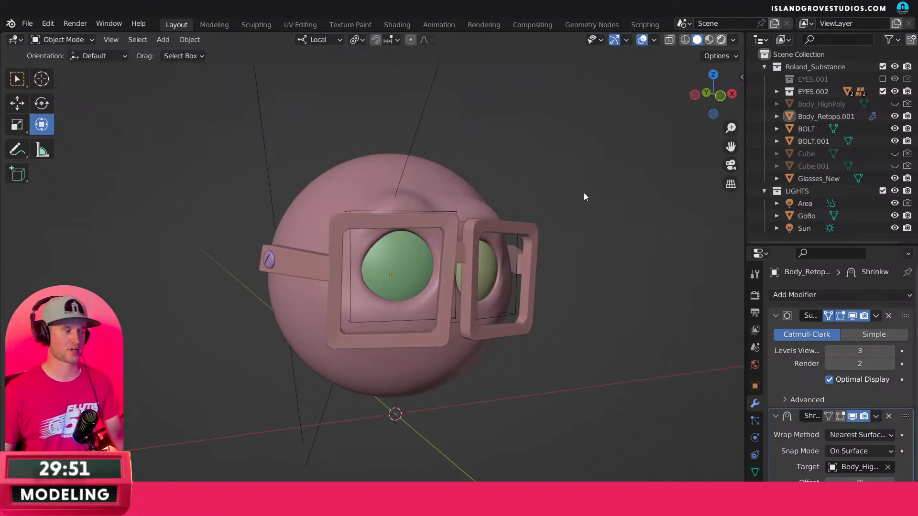
key(z)
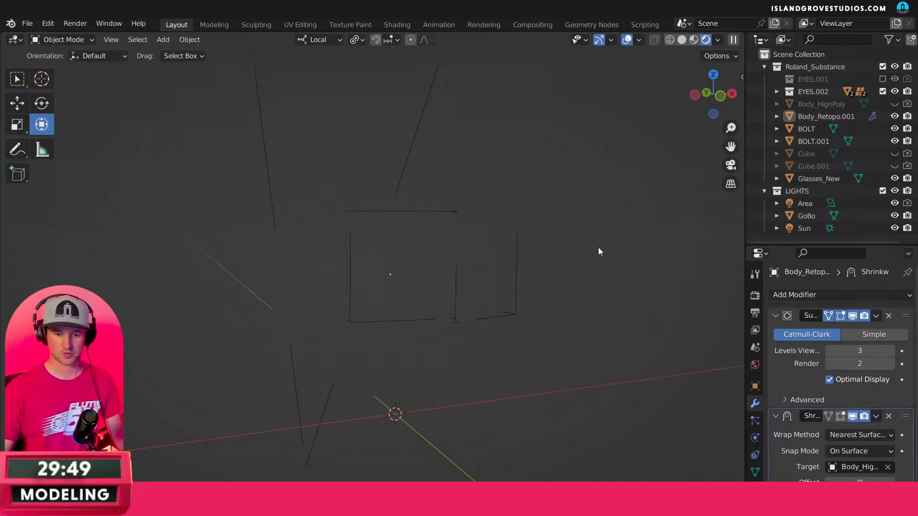
middle_drag(632, 242, 638, 244)
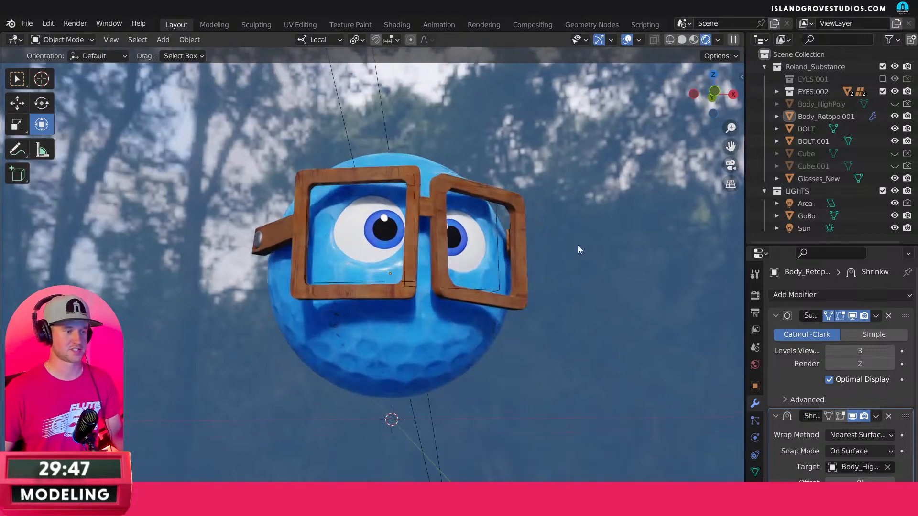
scroll(588, 248, down, 2)
scroll(610, 268, down, 2)
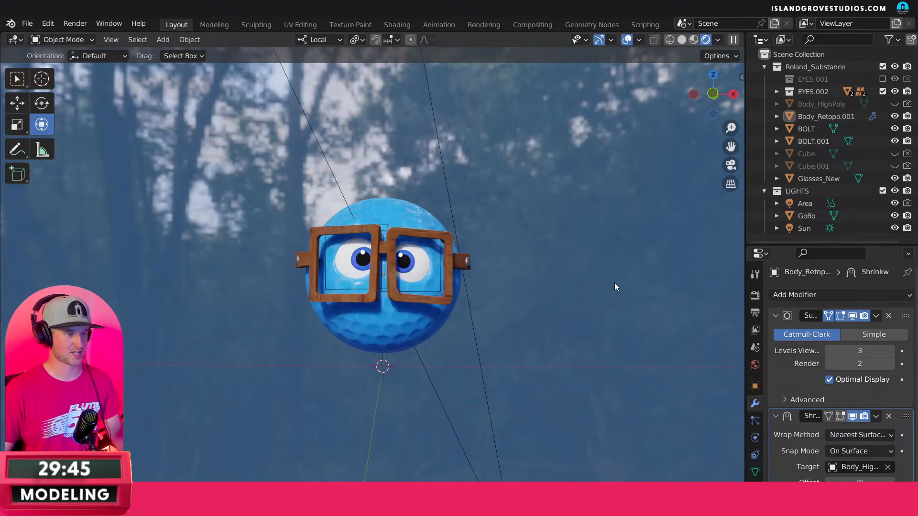
middle_drag(615, 283, 588, 279)
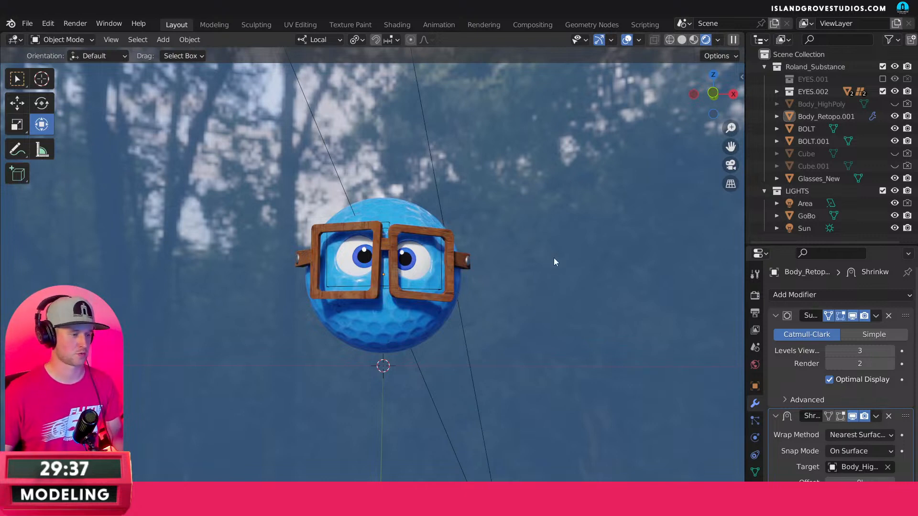
middle_drag(553, 261, 579, 243)
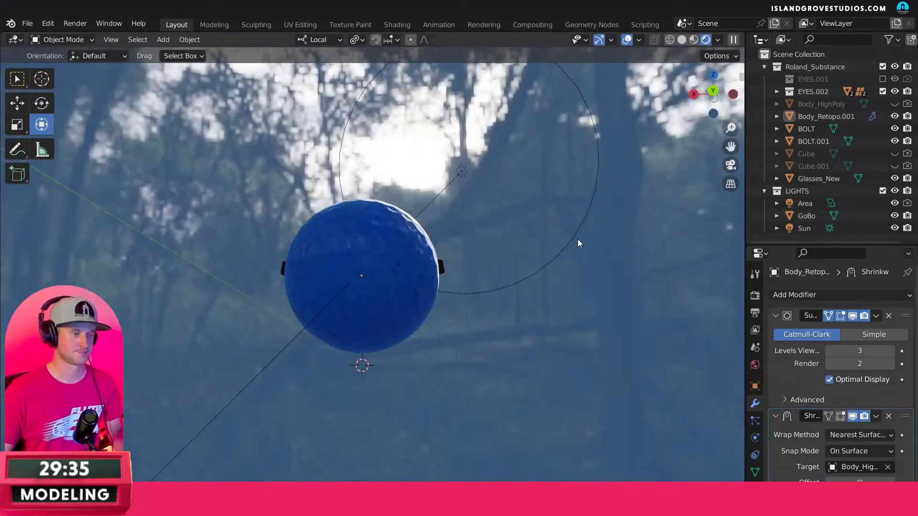
Select the large GoBo mesh beyond the character and hide it in the viewport.
scroll(577, 243, down, 8)
middle_drag(529, 301, 478, 225)
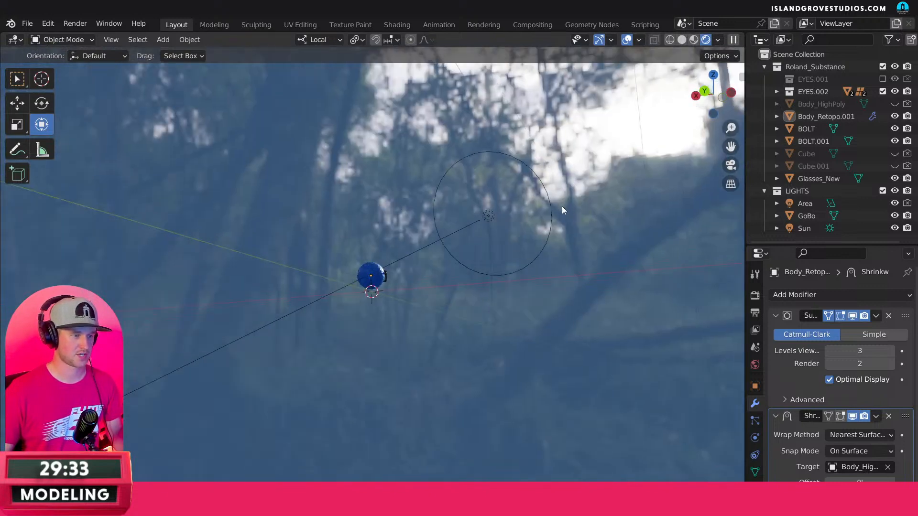
scroll(562, 211, down, 5)
click(492, 297)
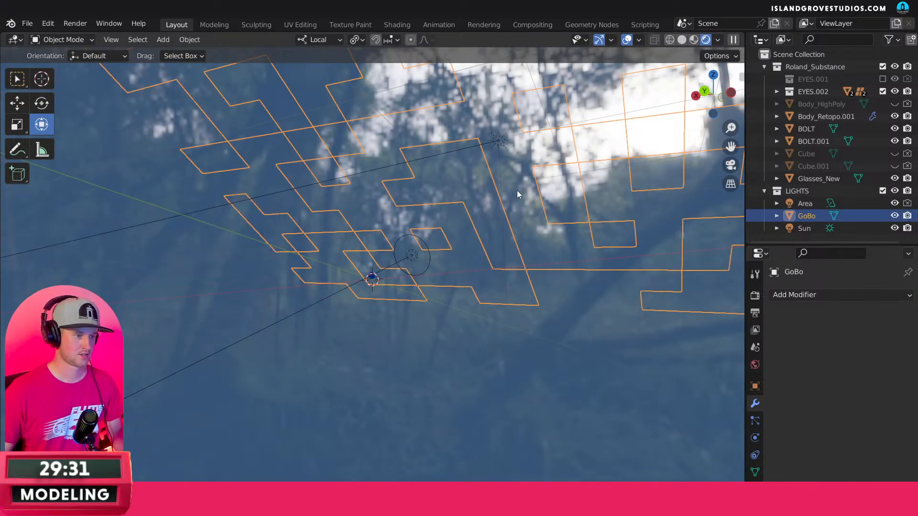
middle_drag(517, 190, 583, 135)
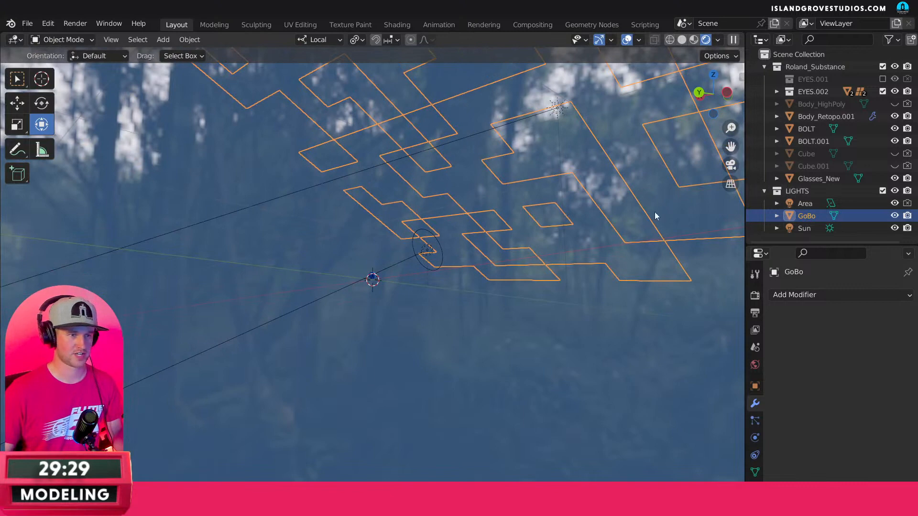
middle_drag(654, 212, 768, 315)
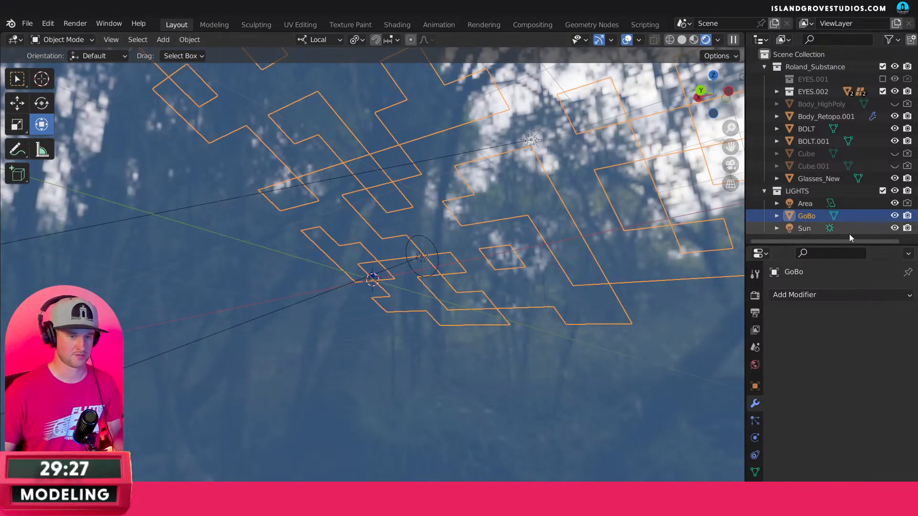
click(630, 364)
middle_drag(631, 362, 622, 204)
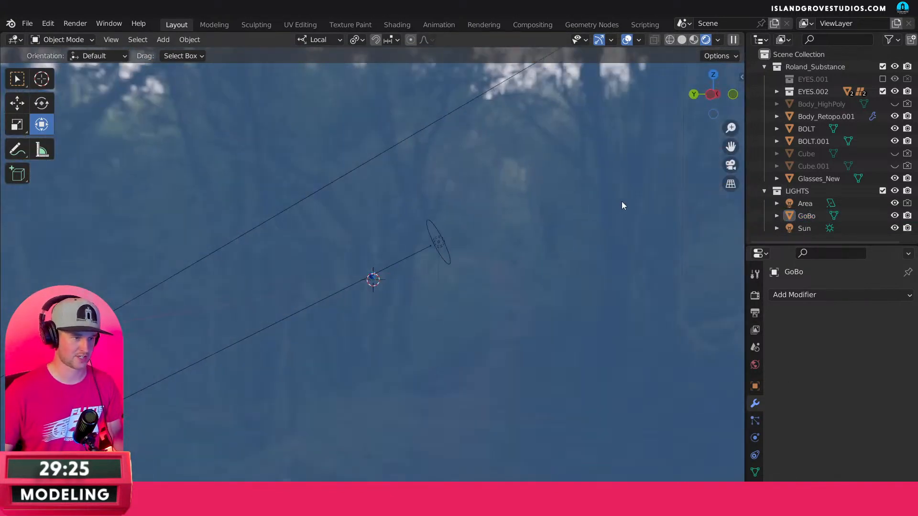
middle_drag(649, 238, 651, 189)
click(658, 234)
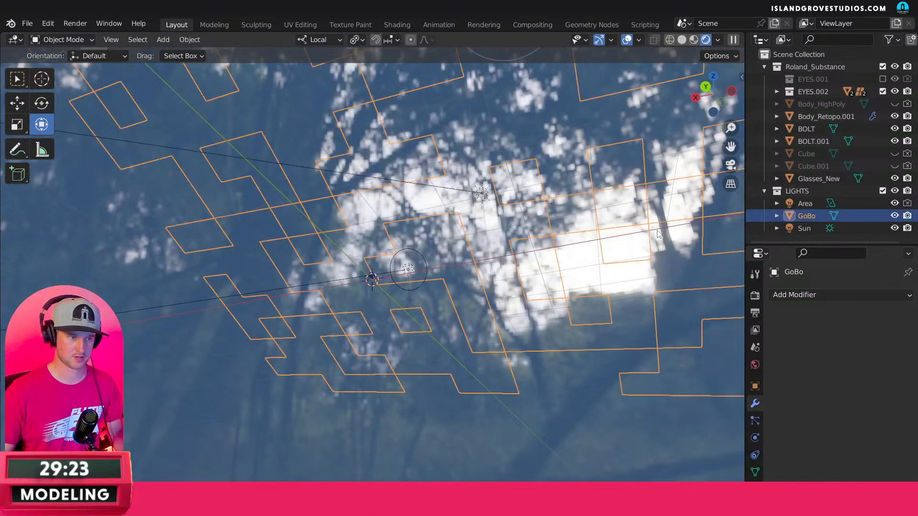
key(h)
Toggle the GoBo's visibility on and off, and compare the character's rendered lighting from the front and side.
middle_drag(525, 316, 553, 254)
click(893, 217)
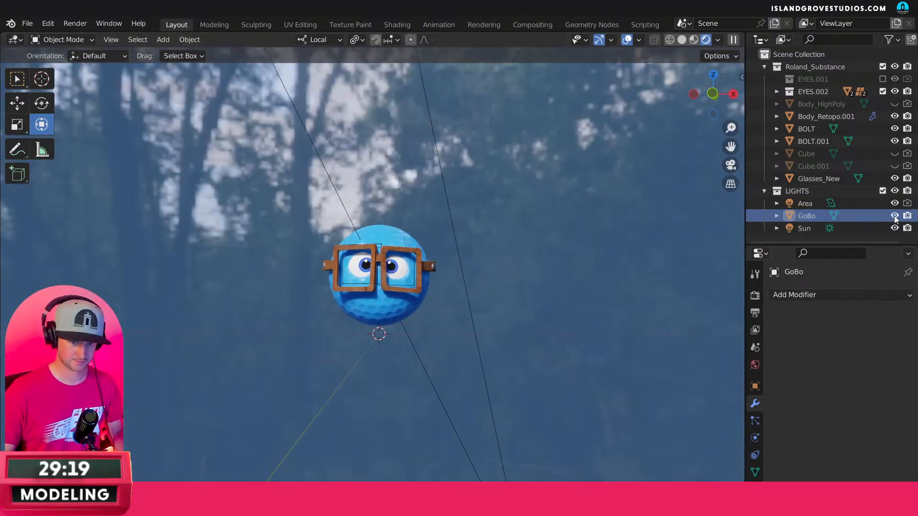
click(894, 216)
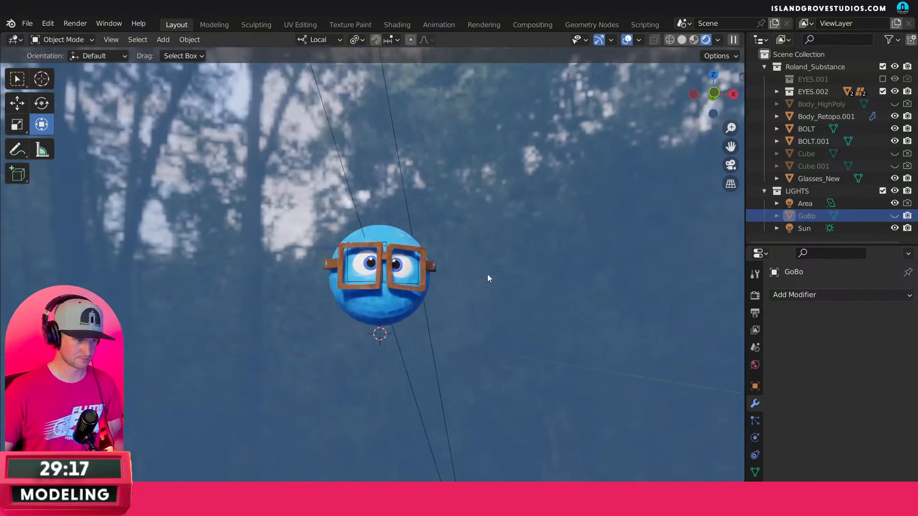
scroll(432, 302, up, 4)
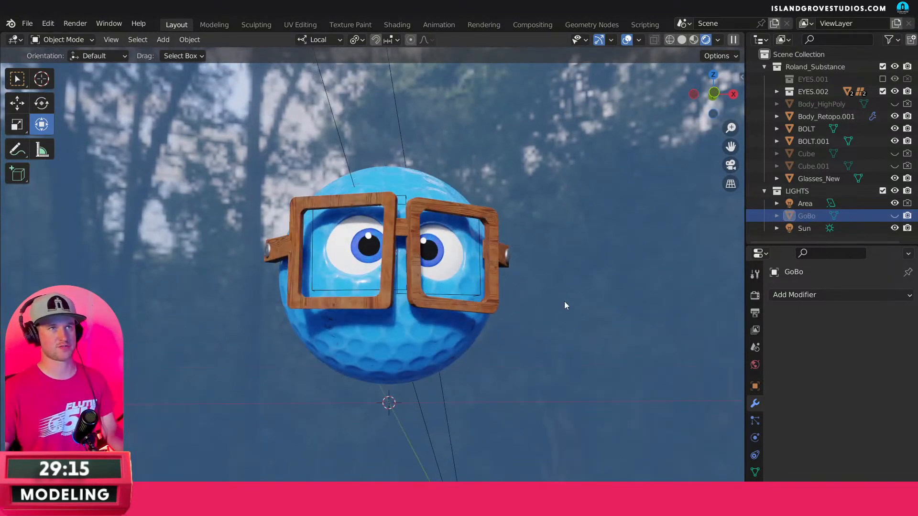
middle_drag(564, 305, 560, 307)
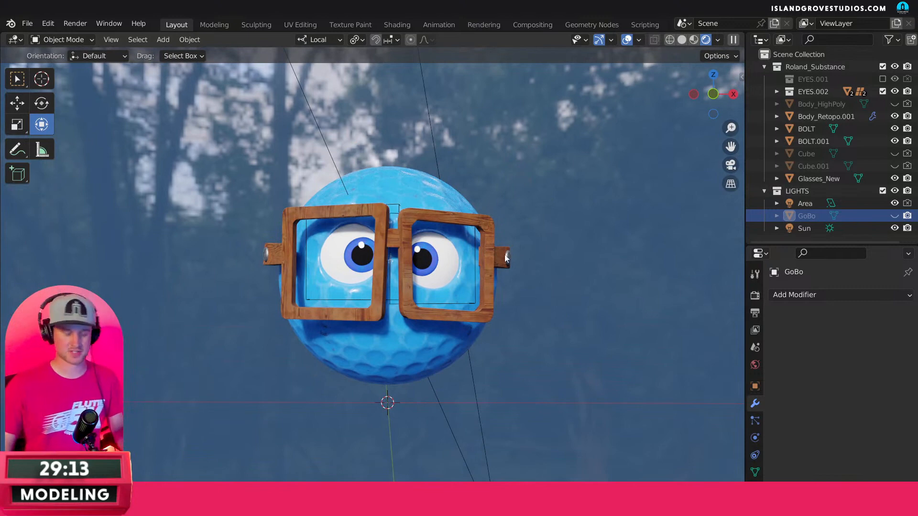
middle_drag(426, 316, 558, 321)
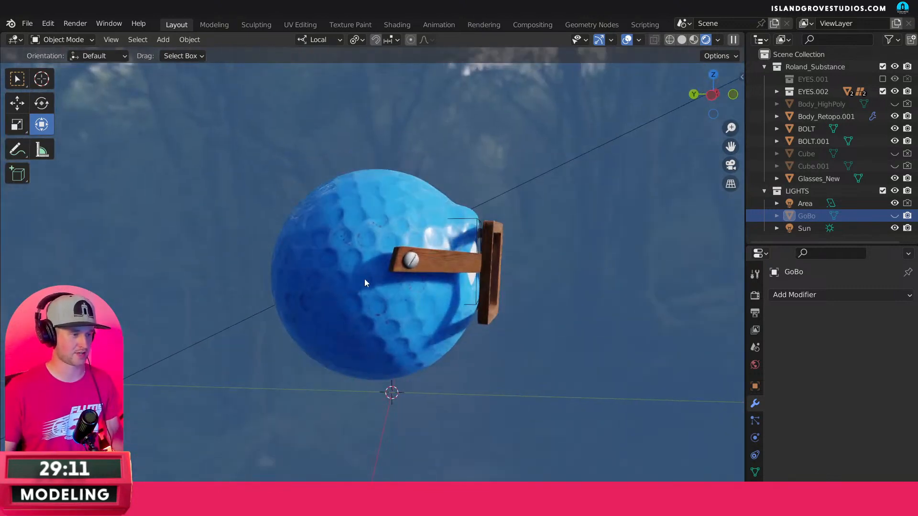
middle_drag(364, 279, 383, 266)
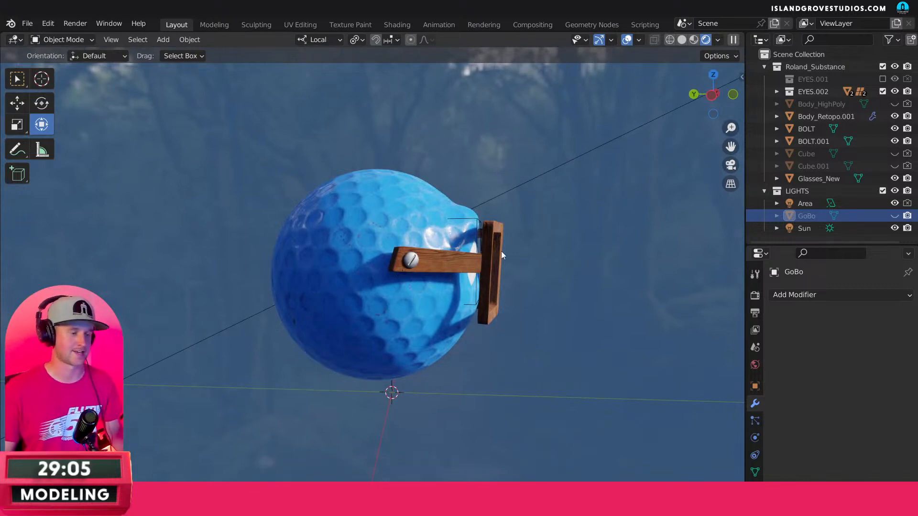
Open the Glasses_New mesh in Edit Mode and switch the viewport to solid shading.
click(411, 258)
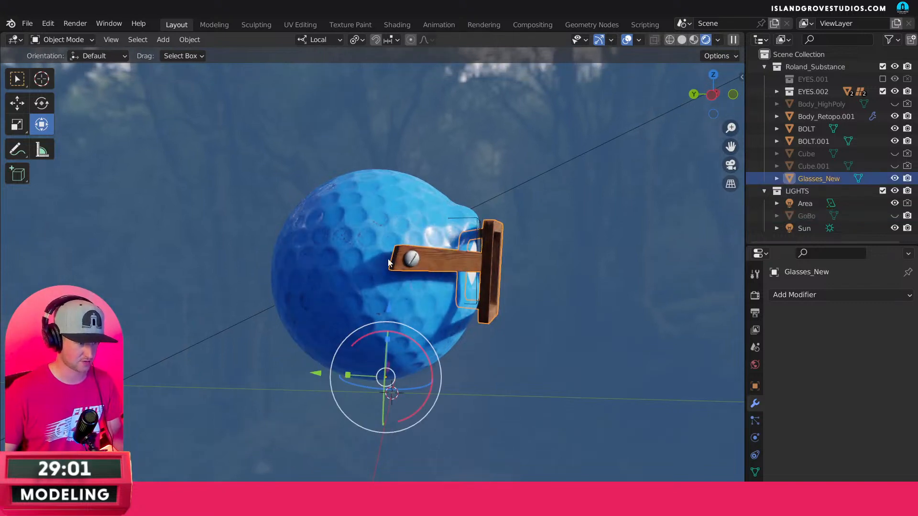
key(Tab)
middle_drag(397, 258, 706, 64)
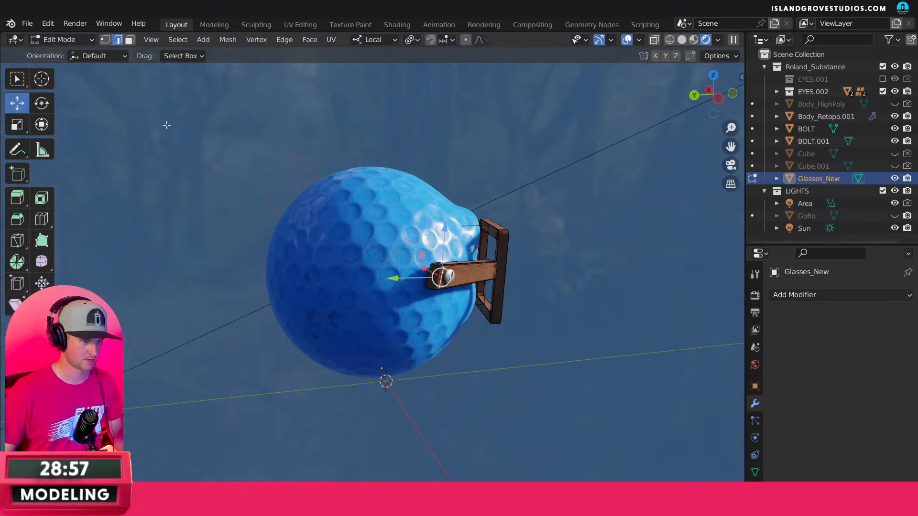
click(679, 41)
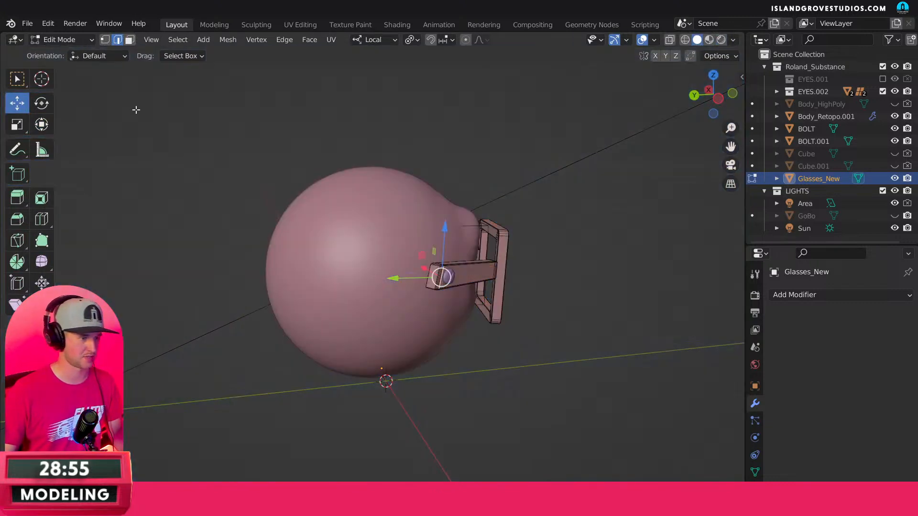
Try to lengthen one arm of the glasses by extruding its end face backward along the head in top view.
key(3)
click(430, 279)
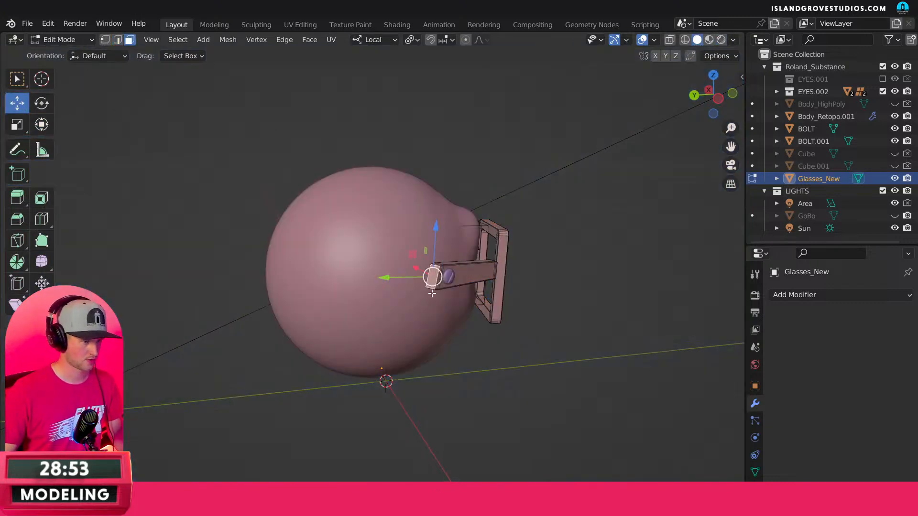
key(KP_7)
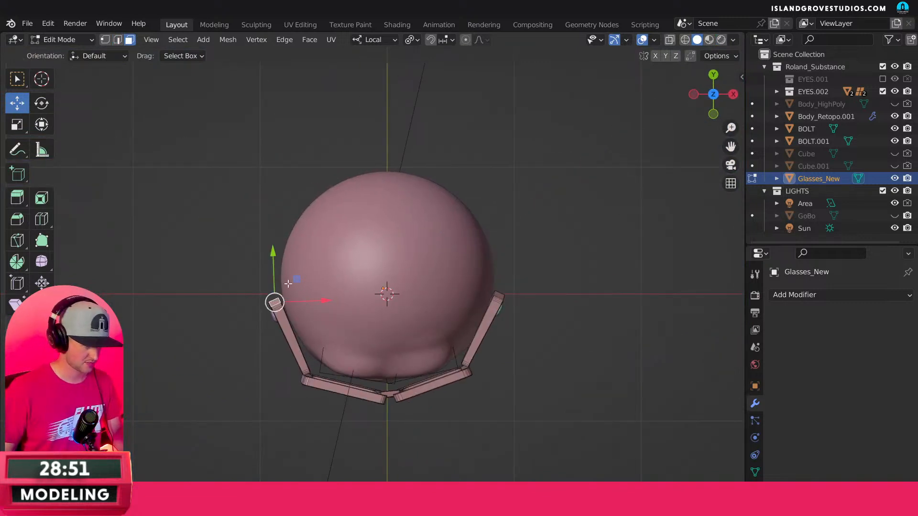
key(e)
click(298, 245)
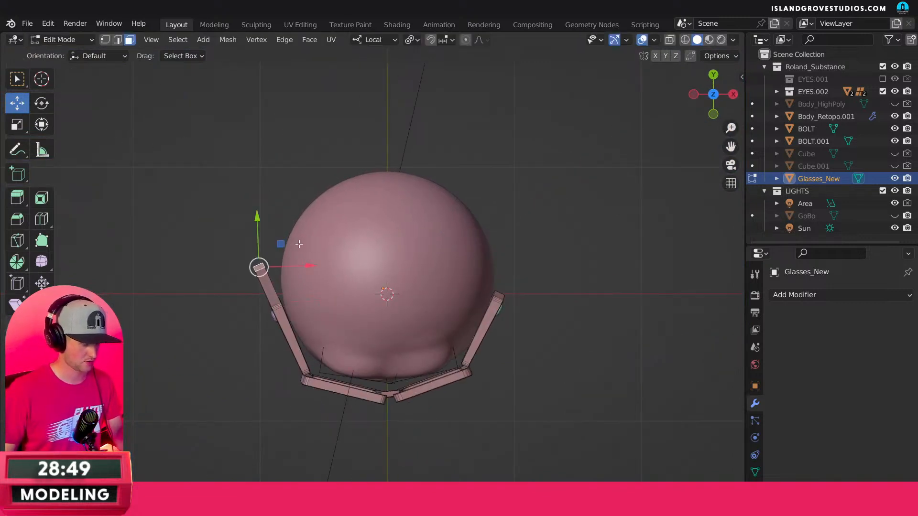
key(g)
click(311, 234)
Lower the extruded arm end to level it, return the arm to its original length, and leave Edit Mode.
middle_drag(312, 233, 407, 268)
key(g)
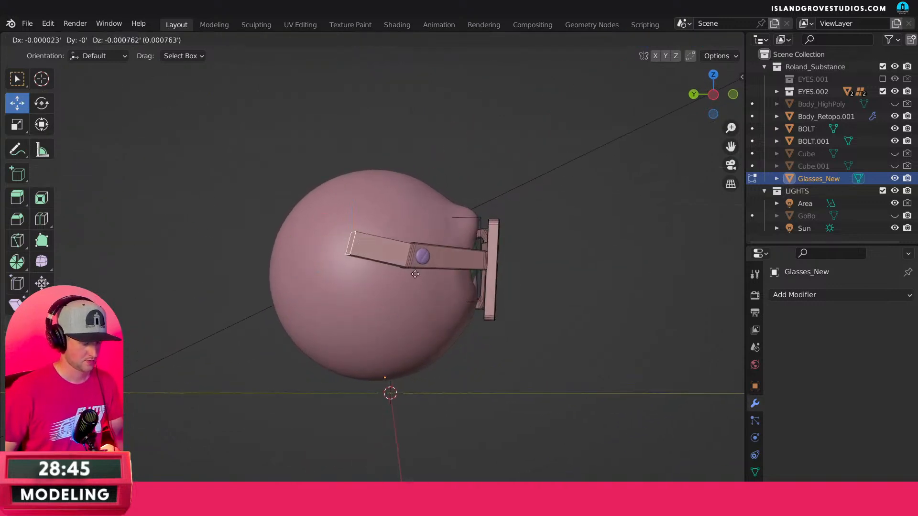
click(416, 280)
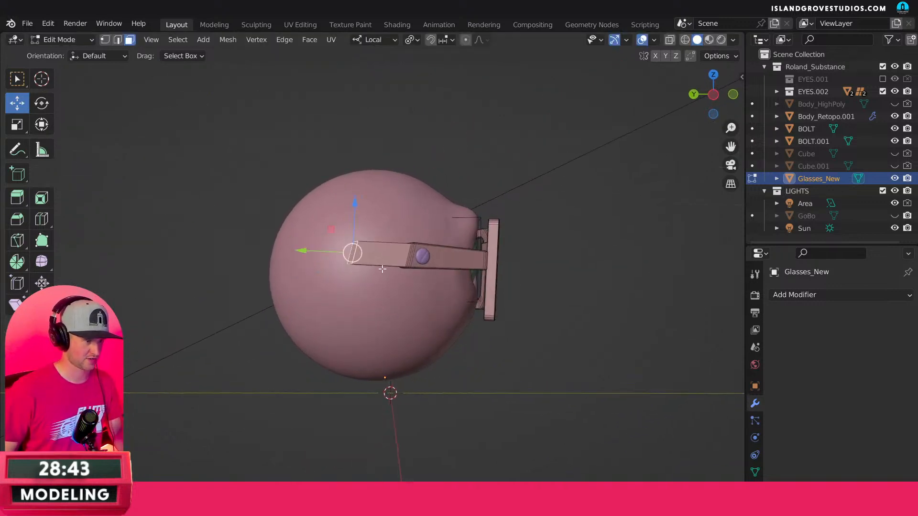
middle_drag(381, 269, 388, 280)
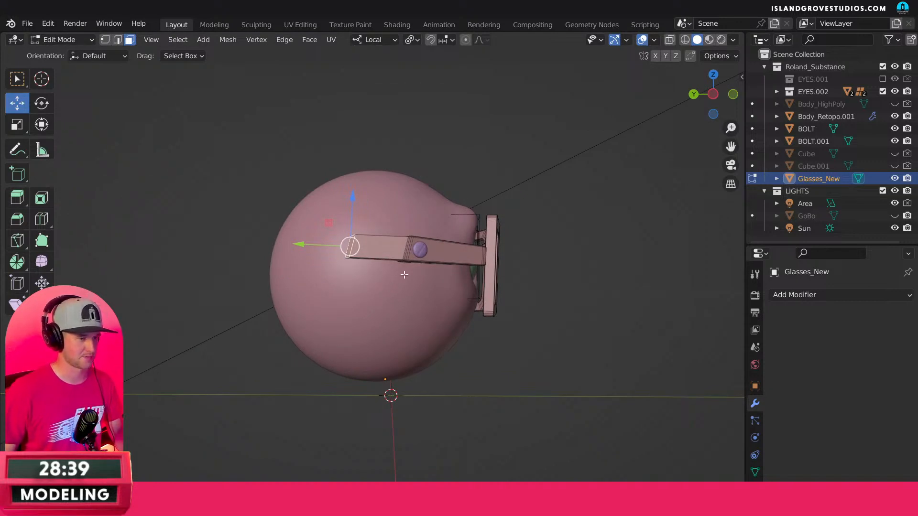
key(g)
click(439, 301)
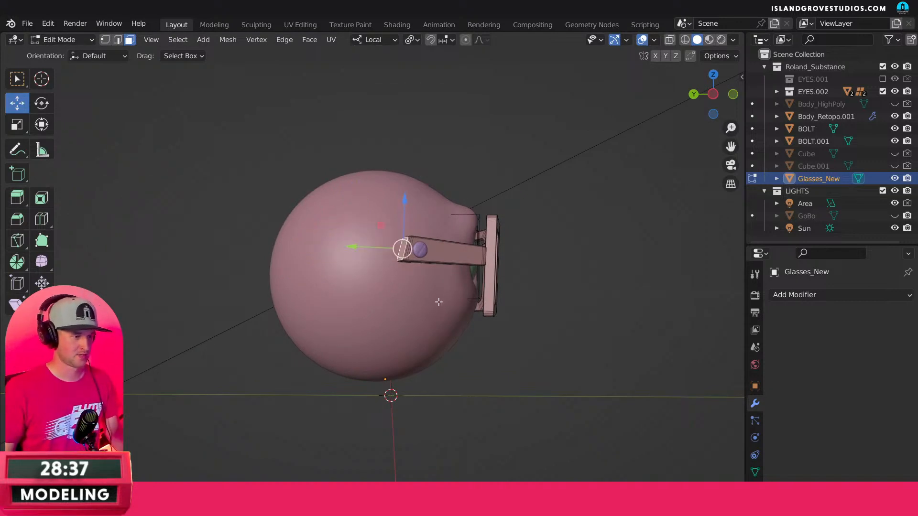
key(Tab)
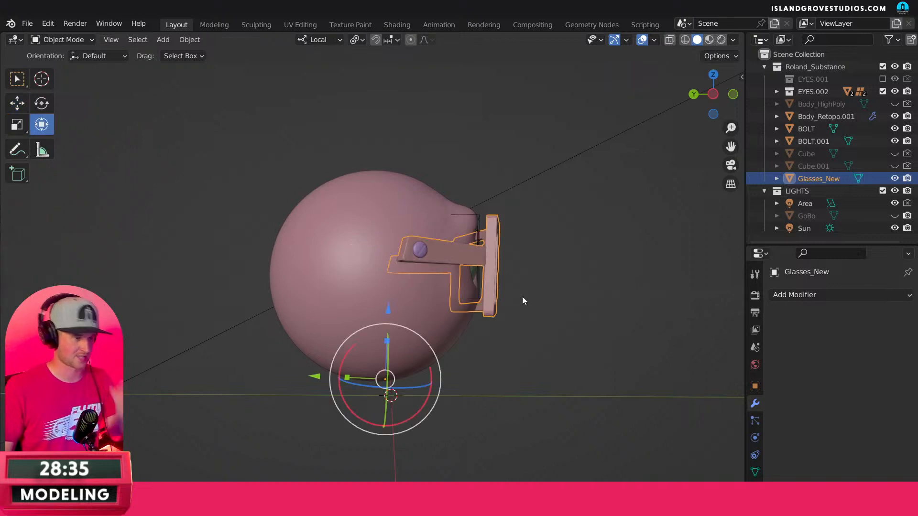
Select Body_Retopo.001, try moving it relative to the glasses, cancel the move, and collapse its Subdivision modifier settings.
click(415, 290)
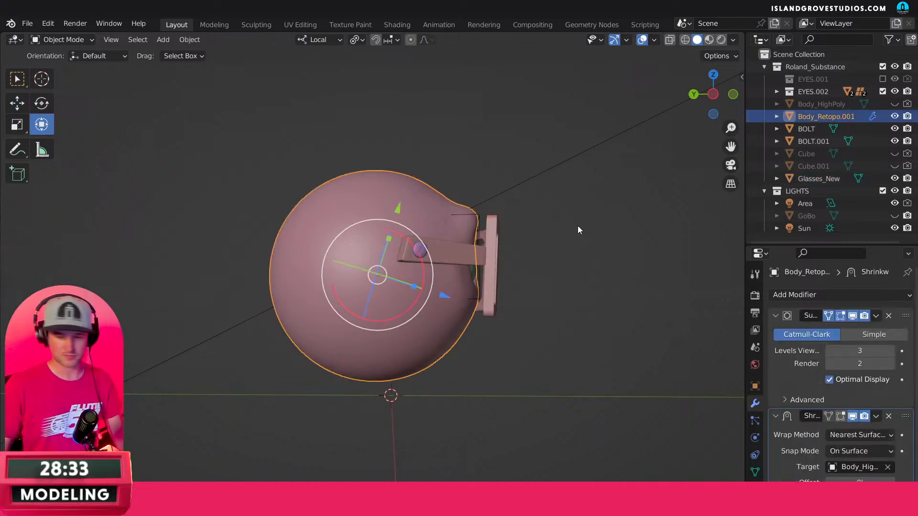
key(KP_3)
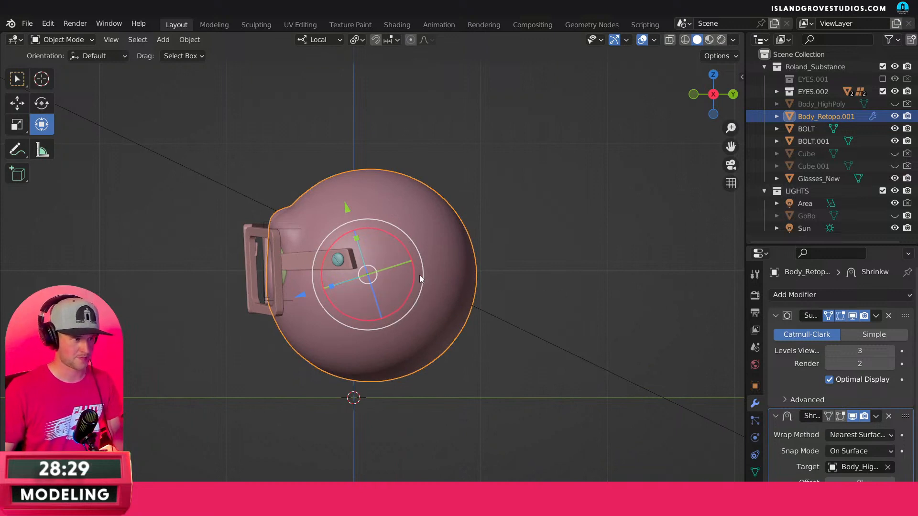
middle_drag(420, 274, 365, 282)
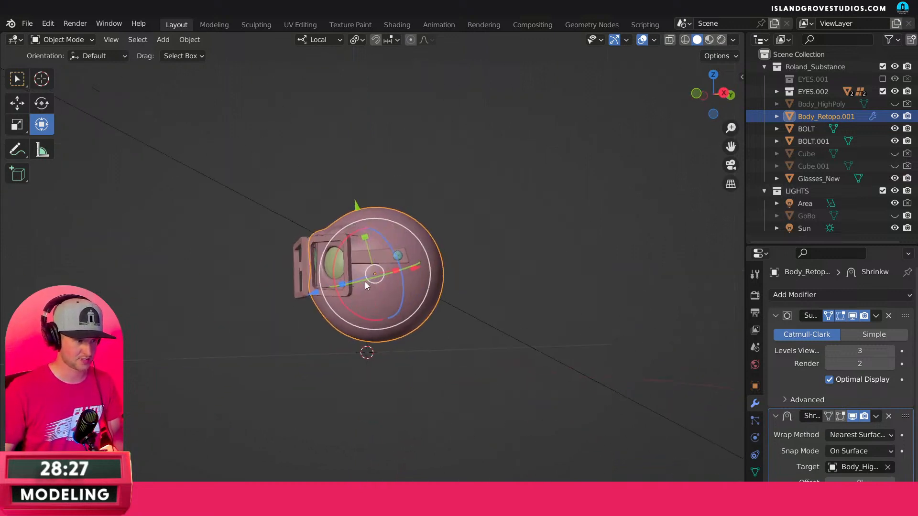
key(g)
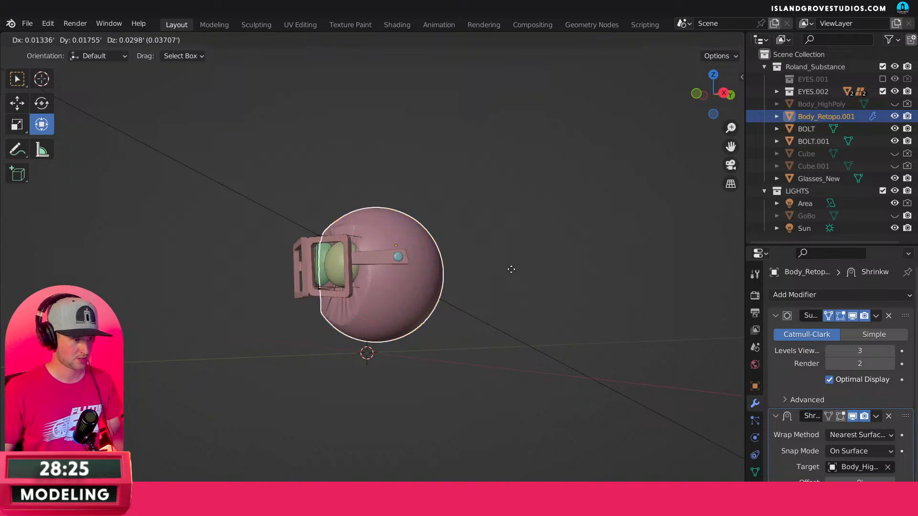
key(Escape)
click(775, 316)
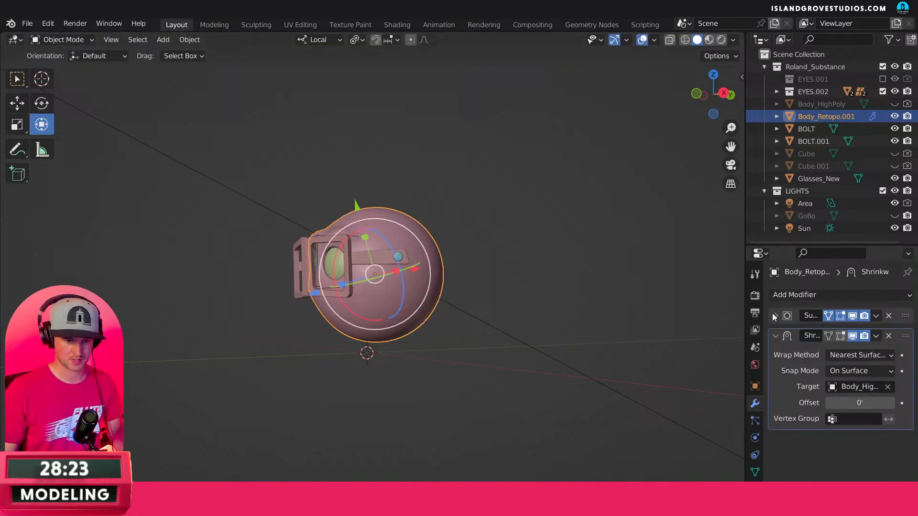
Collapse the Shrinkwrap modifier settings on Body_Retopo.001 and turn off the modifier's viewport display.
click(775, 333)
middle_drag(715, 328, 659, 241)
scroll(659, 241, up, 4)
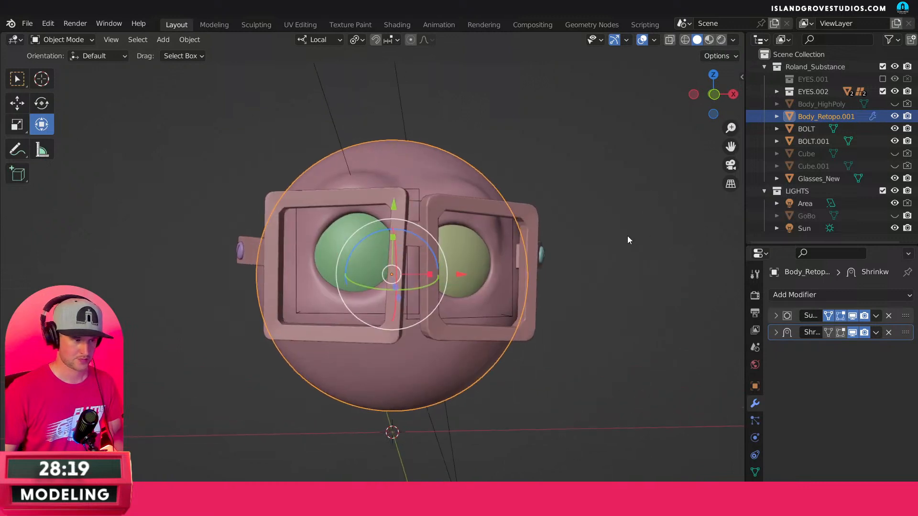
key(KP_1)
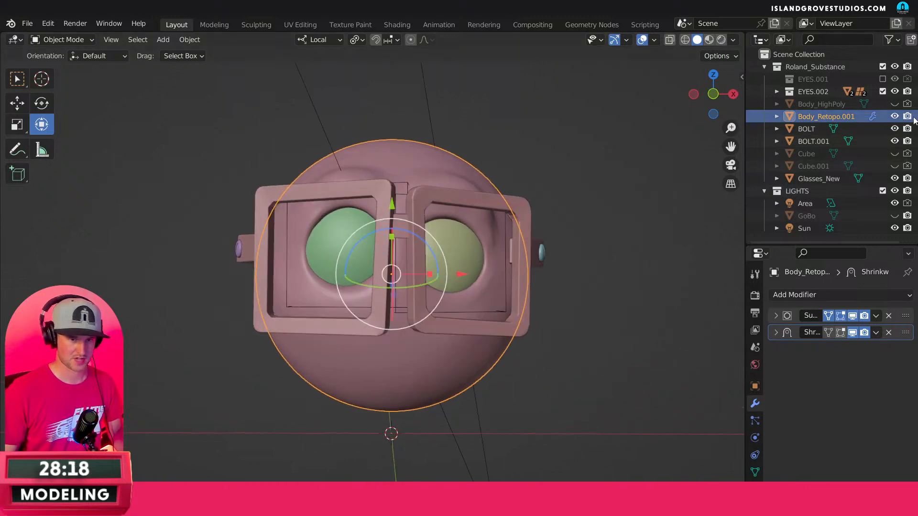
click(852, 333)
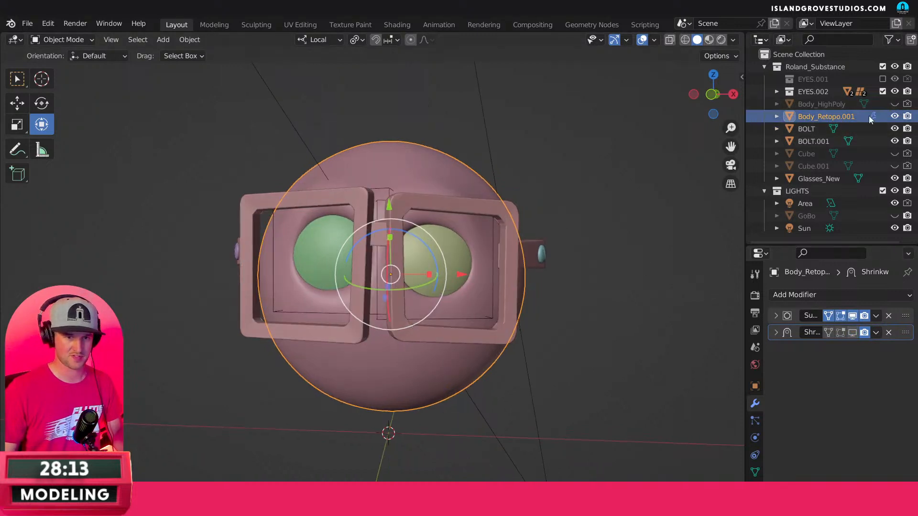
Swap Body_Retopo.001 for Body_HighPoly to compare the shapes, restore the original visibility, and reselect Body_Retopo.001.
click(895, 116)
click(894, 104)
middle_drag(613, 208, 497, 211)
click(497, 216)
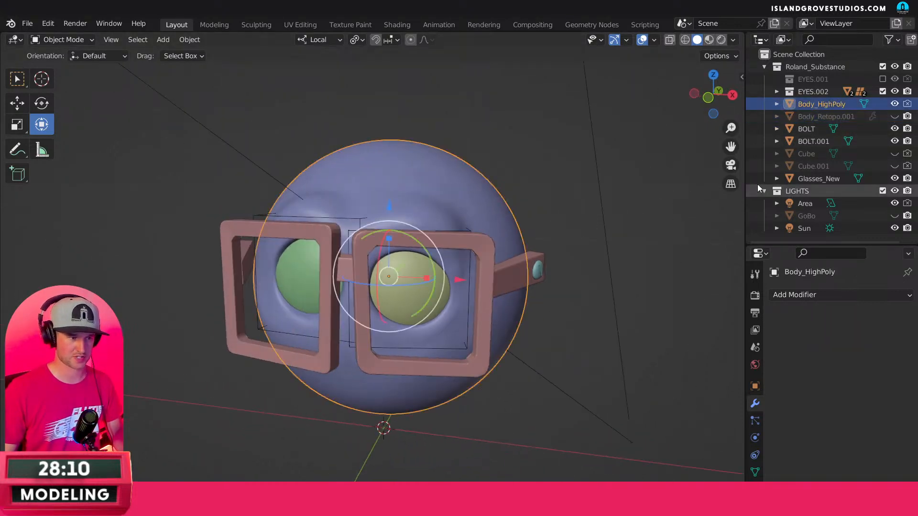
click(894, 116)
click(895, 104)
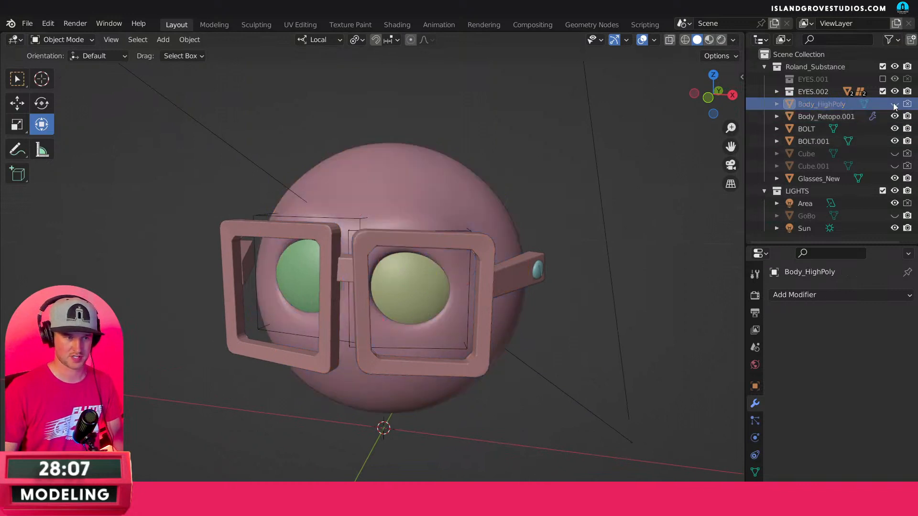
click(446, 195)
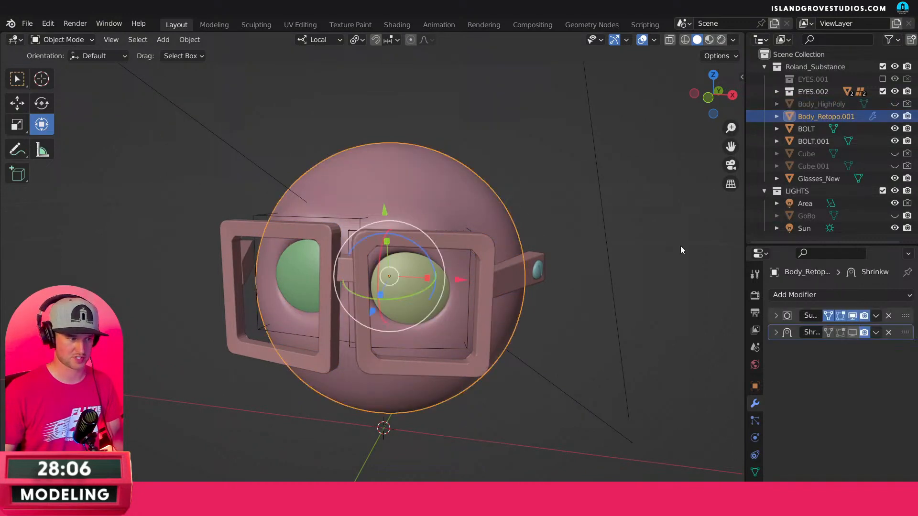
Turn the Shrinkwrap modifier's viewport display back on and check the body from the front, keeping Body_Retopo.001 selected.
click(852, 333)
key(KP_1)
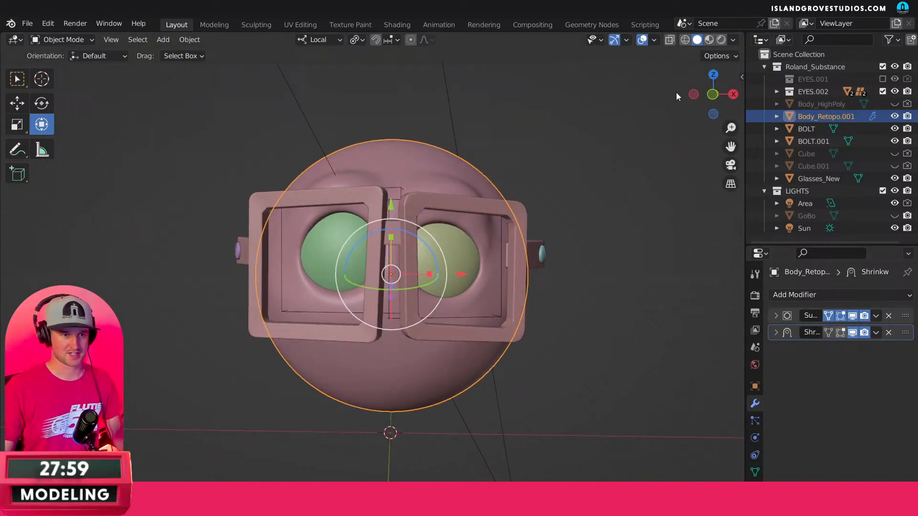
click(620, 233)
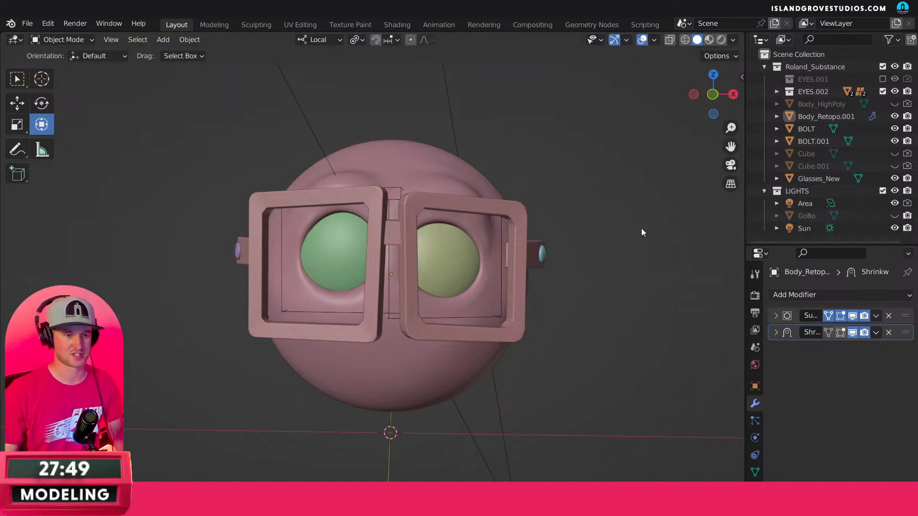
middle_drag(641, 228, 620, 222)
click(508, 273)
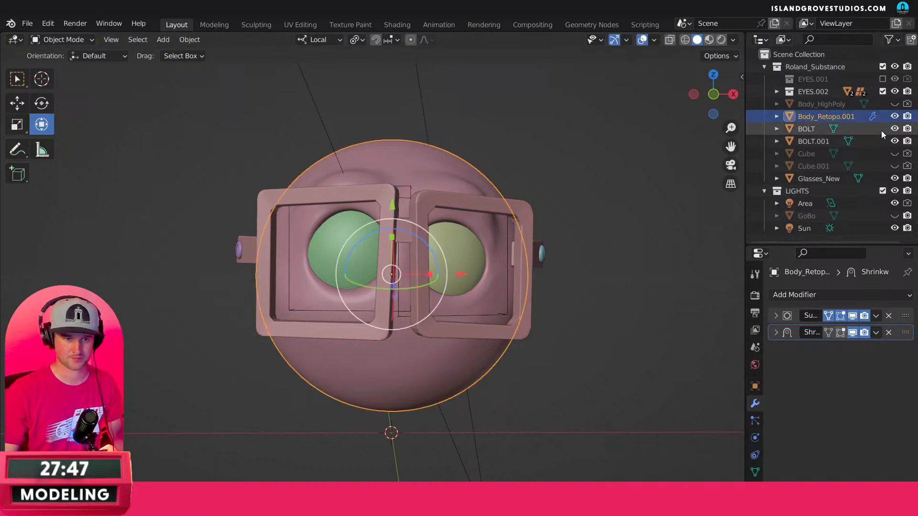
click(819, 104)
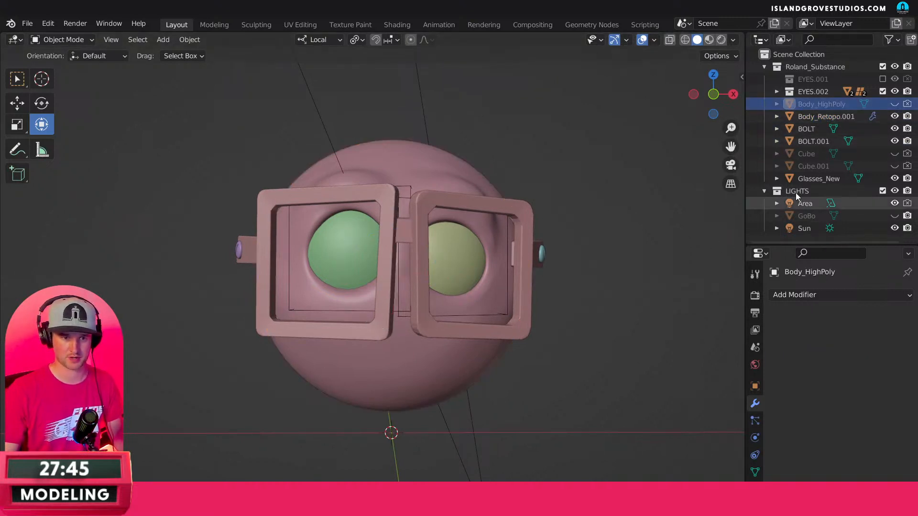
click(852, 116)
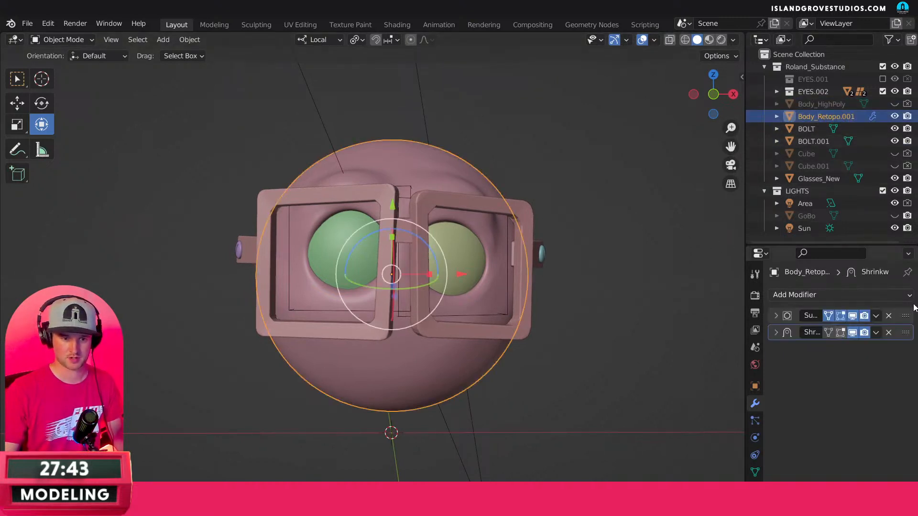
click(875, 316)
click(844, 350)
key(ctrl+z)
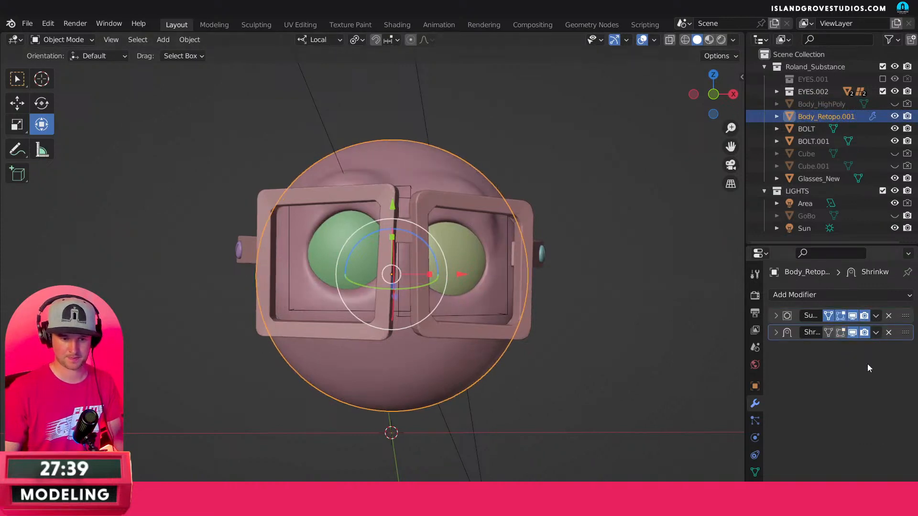
click(776, 317)
click(776, 315)
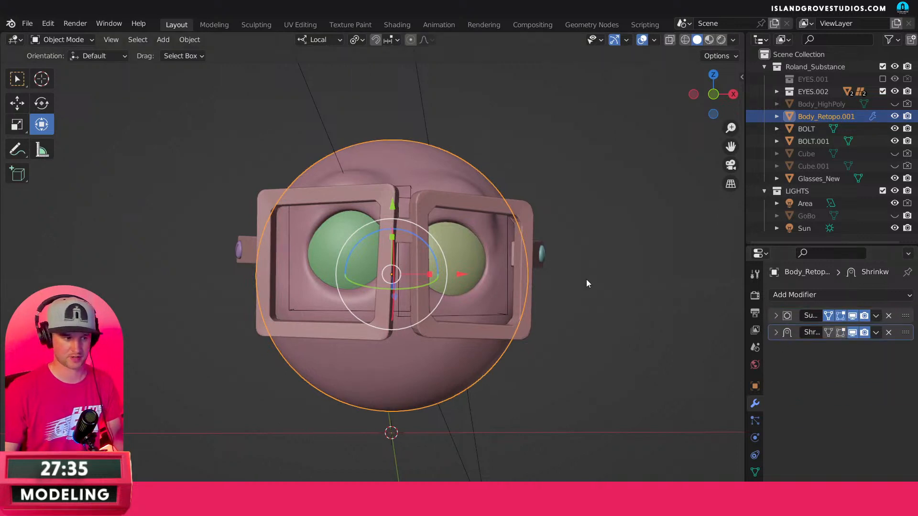
Turn off the Shrinkwrap modifier's viewport display and check the head's profile against the glasses from both sides.
middle_drag(586, 279, 543, 280)
scroll(530, 250, up, 2)
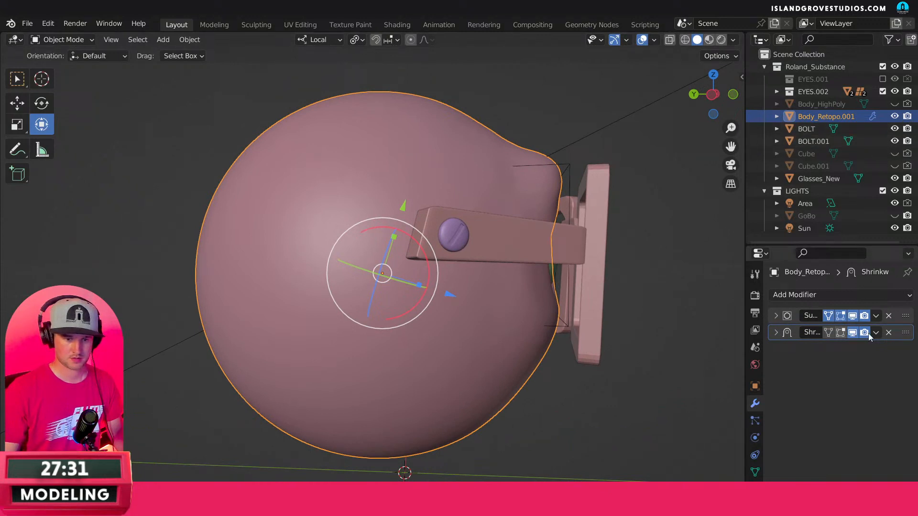
click(854, 334)
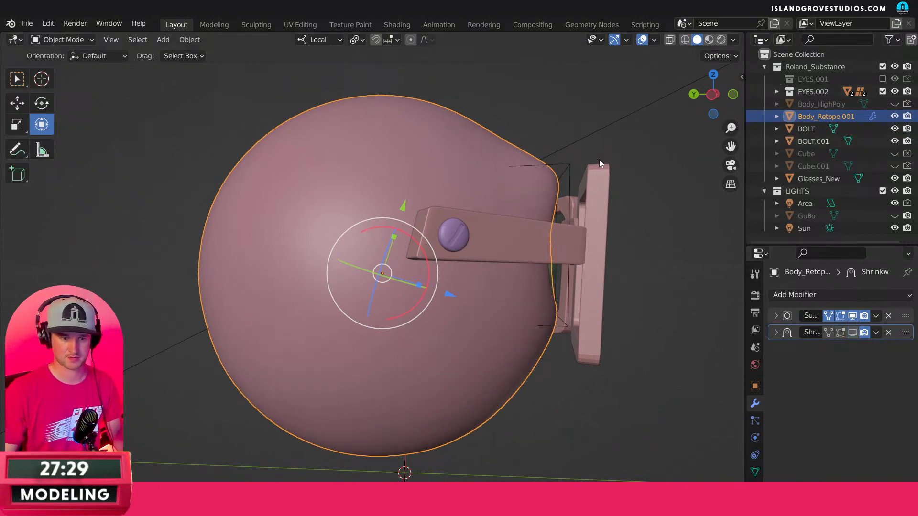
mouse_move(598, 159)
middle_down()
mouse_move(412, 179)
mouse_move(595, 165)
middle_up()
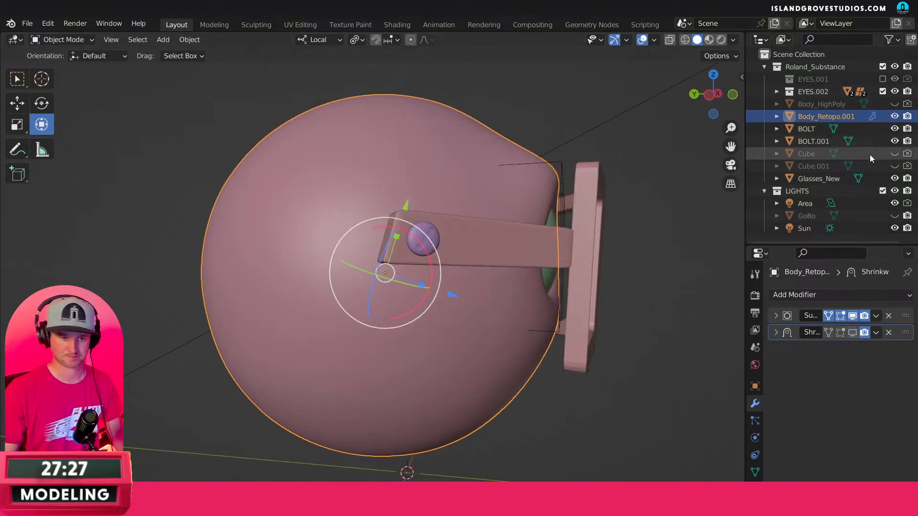
key(KP_3)
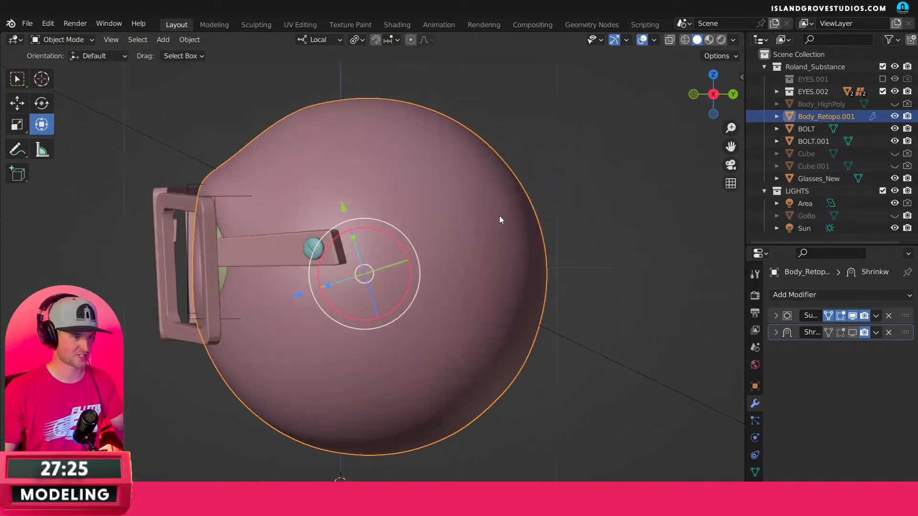
key(ctrl+KP_3)
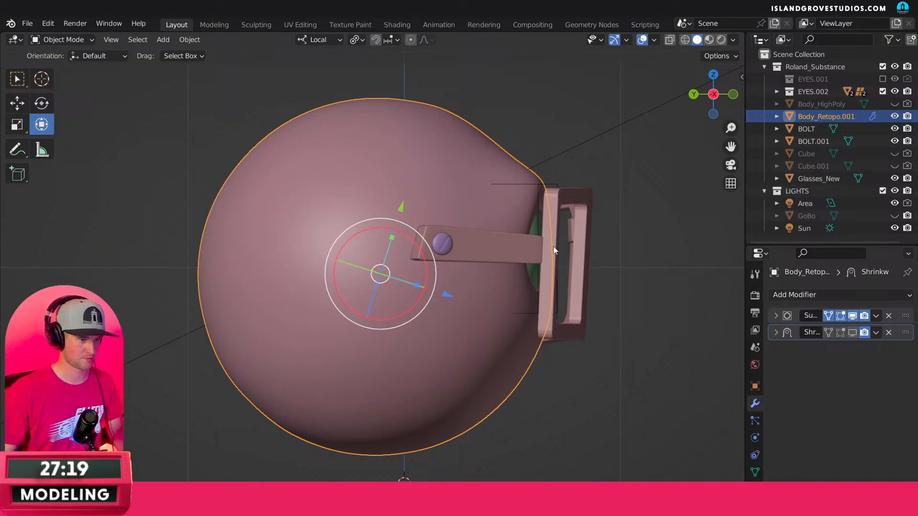
middle_drag(604, 213, 541, 222)
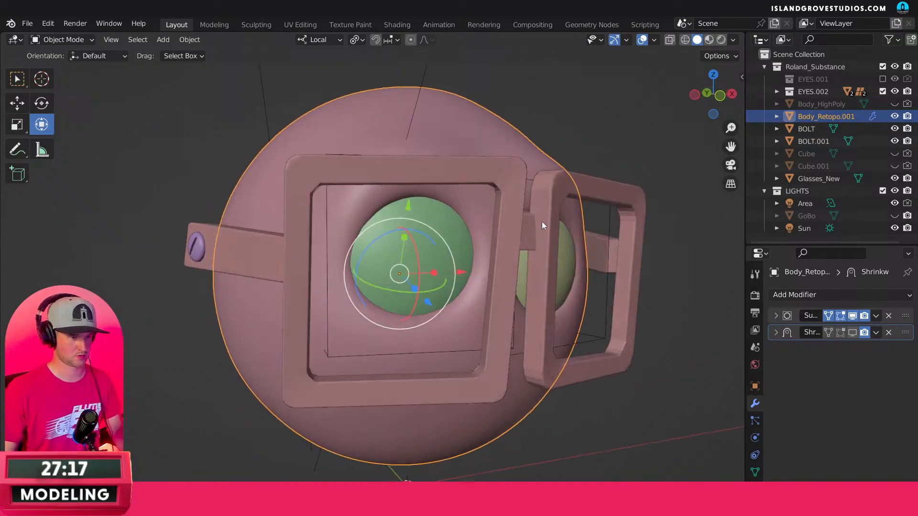
key(g)
right_click(526, 212)
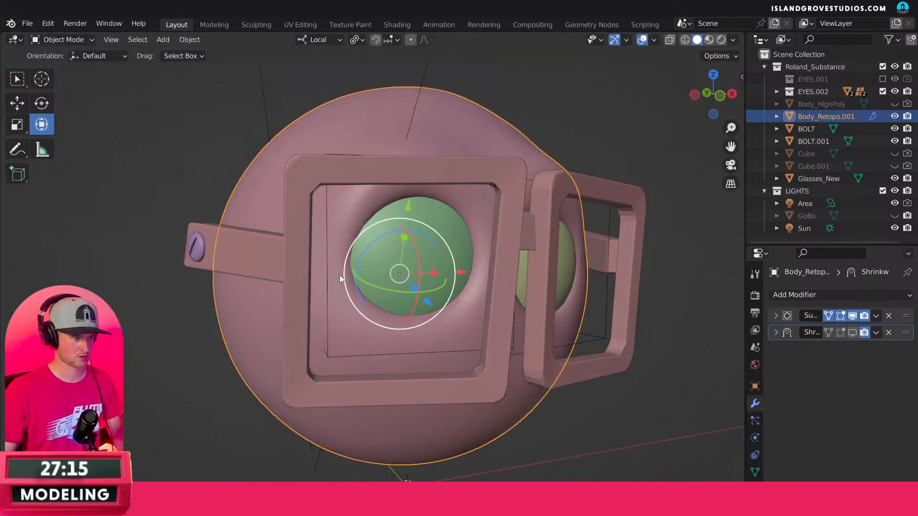
Parent both eye lattices and Glasses_New to Body_Retopo.001.
middle_drag(512, 258, 467, 241)
key(w)
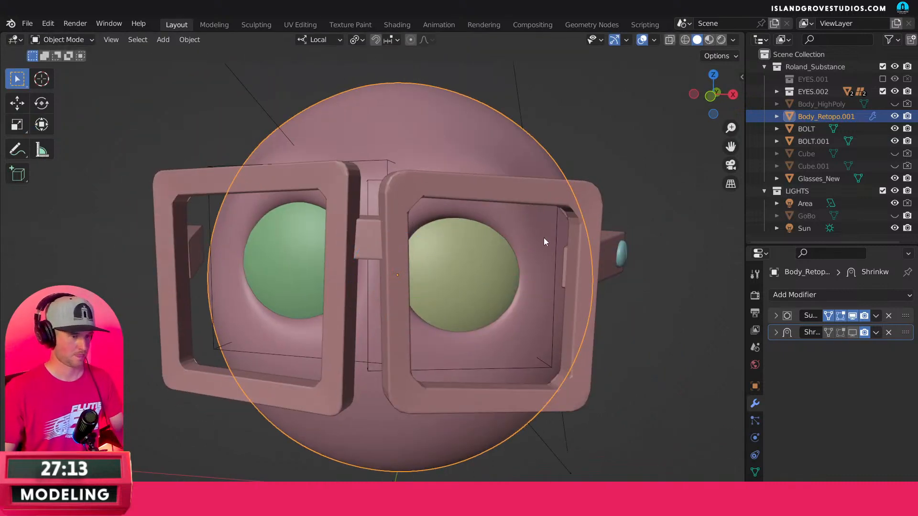
click(553, 321)
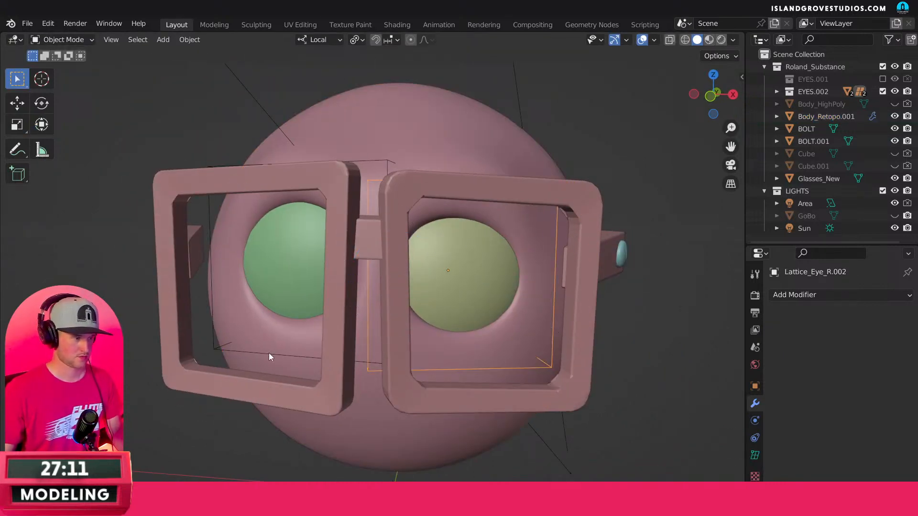
shift+click(210, 353)
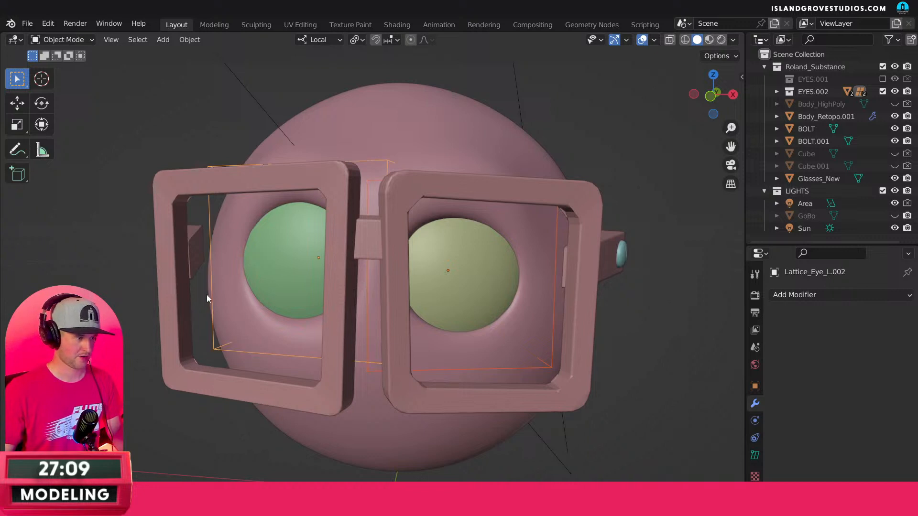
click(189, 301)
shift+click(260, 306)
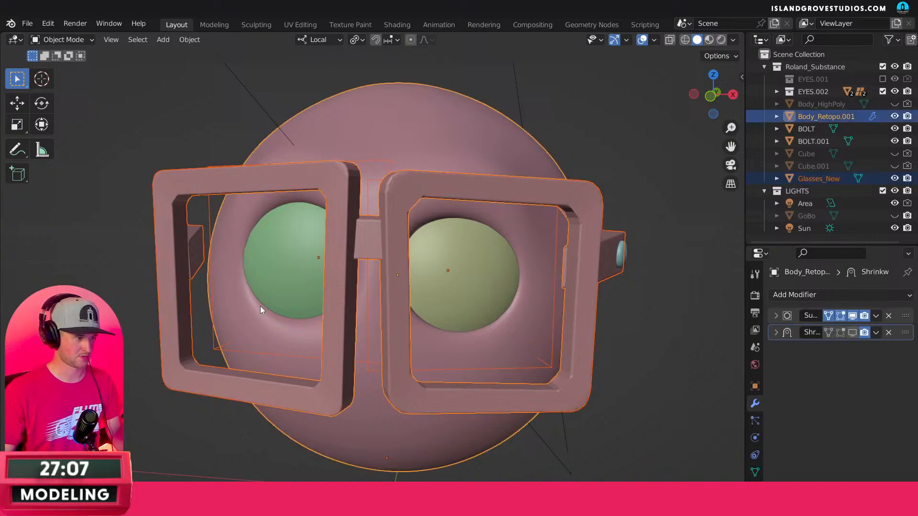
key(ctrl+p)
click(398, 305)
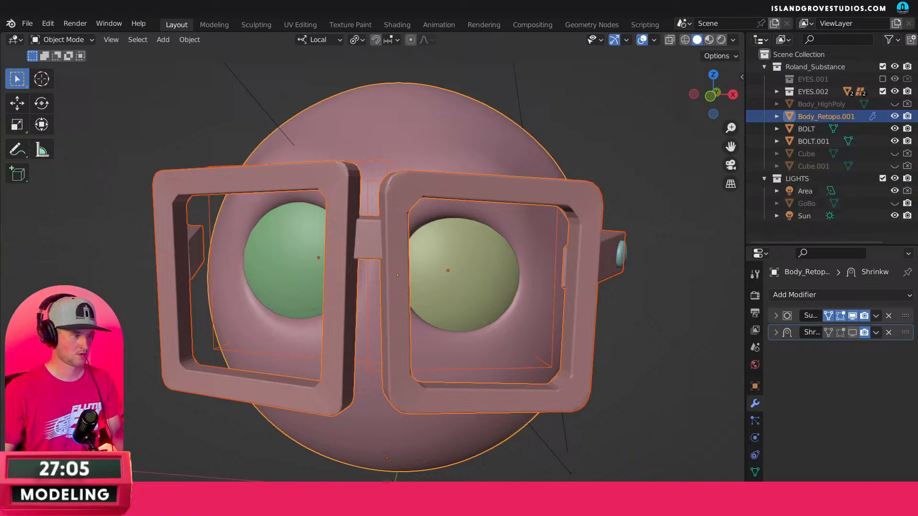
Try rotating Body_Retopo.001 in side view to test how the parented glasses and eyes follow.
click(271, 288)
click(243, 308)
key(KP_3)
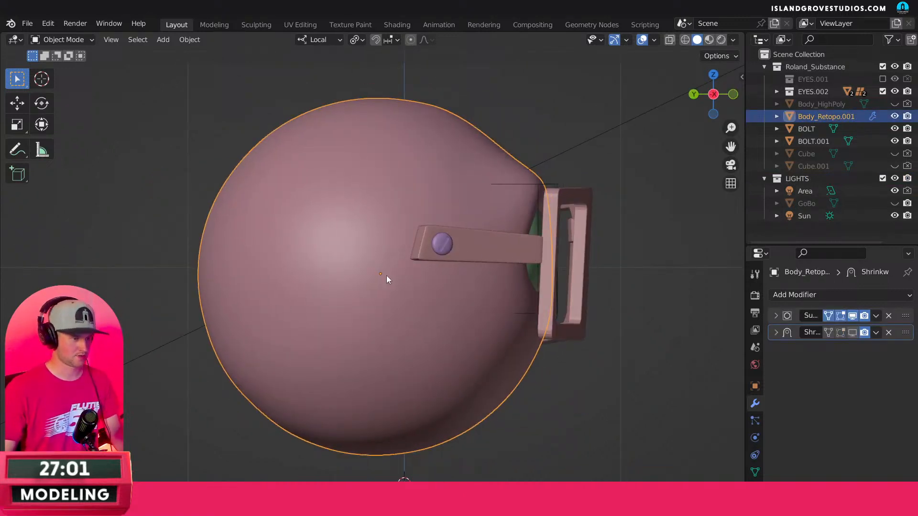
key(r)
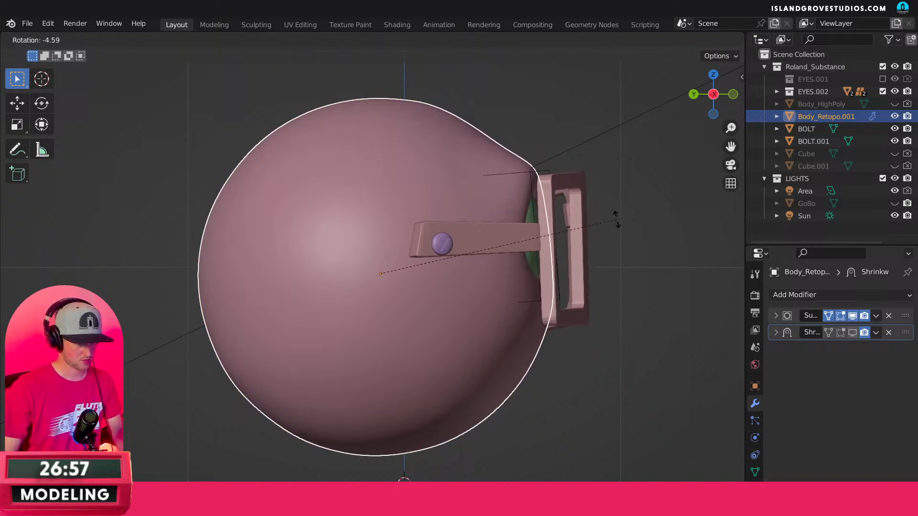
click(623, 248)
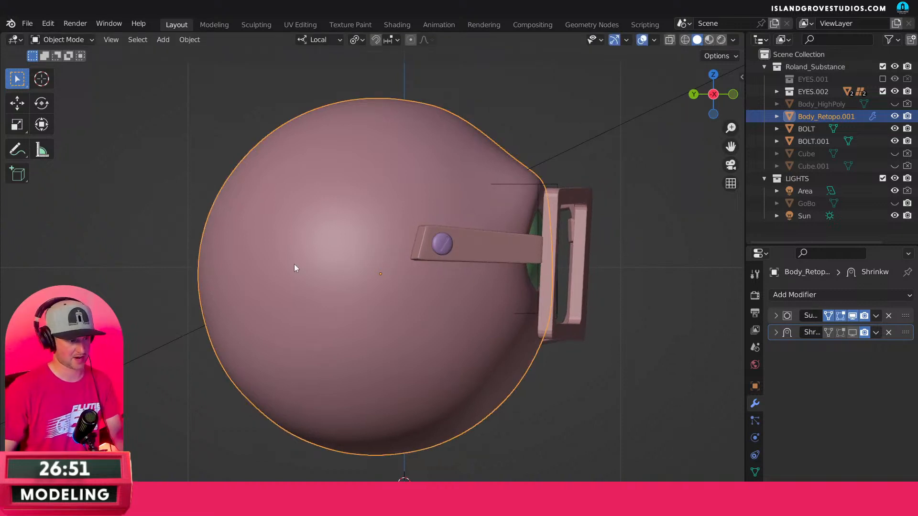
Select Body_Retopo.001 in the left side view and open its mesh in Edit Mode.
key(KP_1)
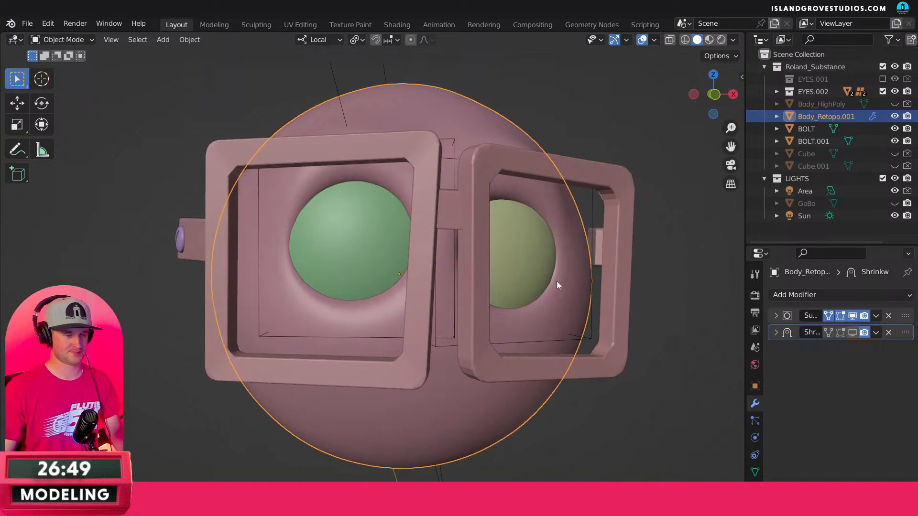
scroll(526, 272, down, 5)
middle_drag(346, 245, 398, 271)
click(435, 271)
key(KP_1)
key(ctrl+KP_3)
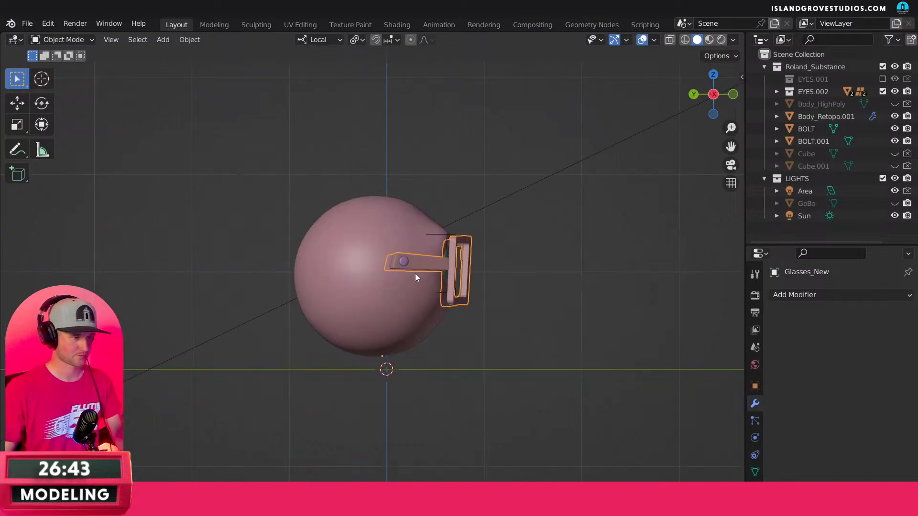
scroll(415, 273, up, 3)
click(341, 276)
key(Tab)
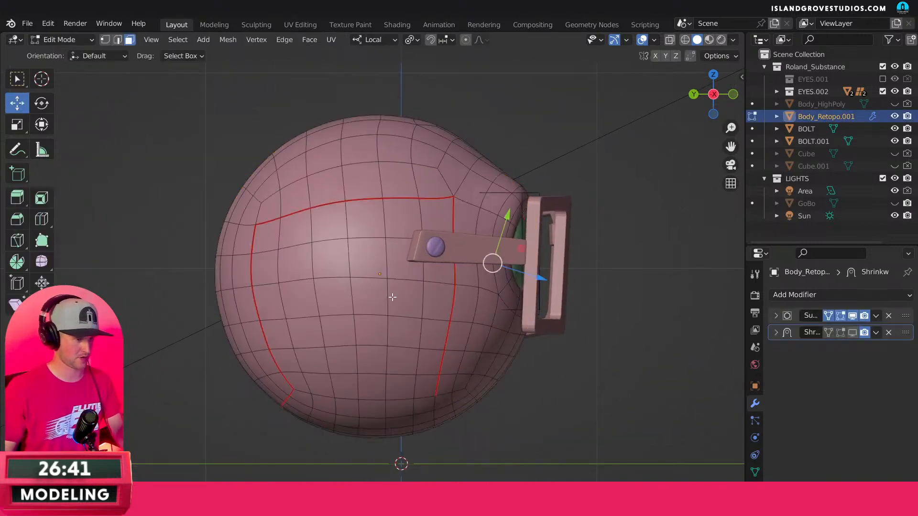
Examine the body mesh's topology and seams around the eyes, behind the glasses and on the underside.
scroll(476, 262, up, 3)
key(KP_1)
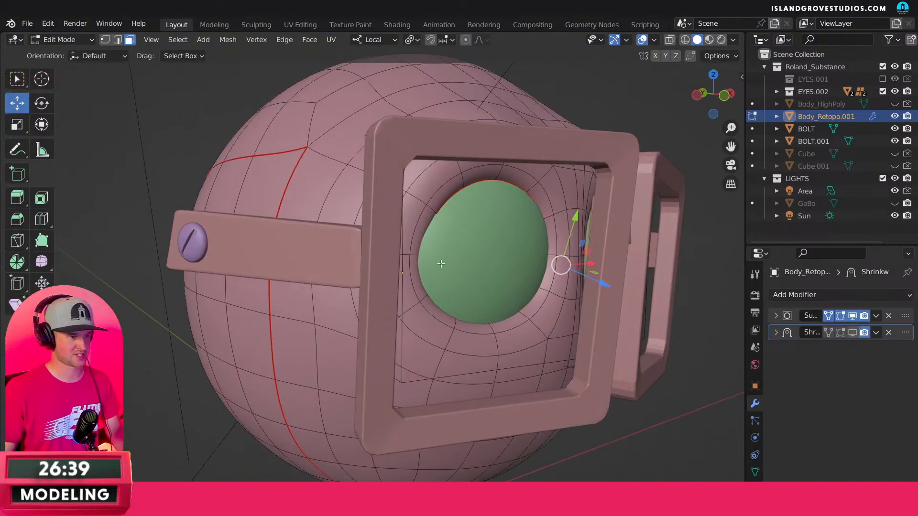
scroll(421, 263, down, 3)
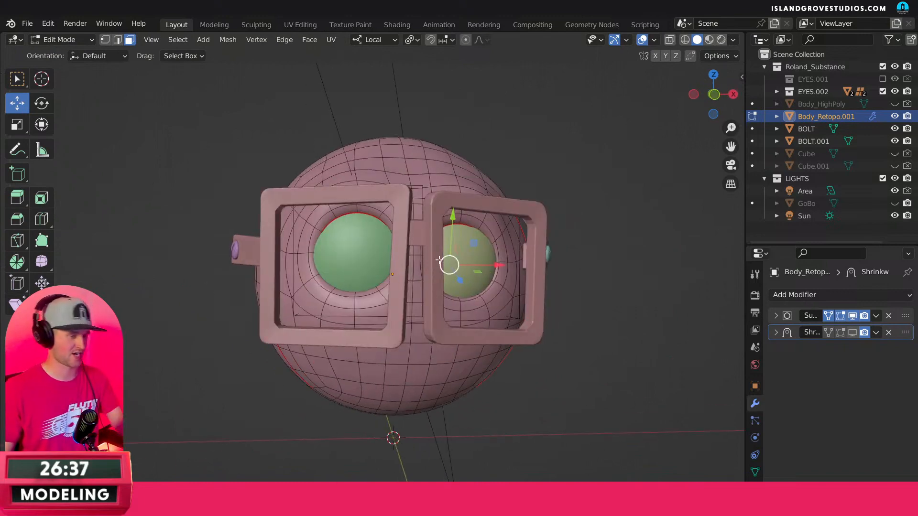
middle_drag(421, 264, 505, 260)
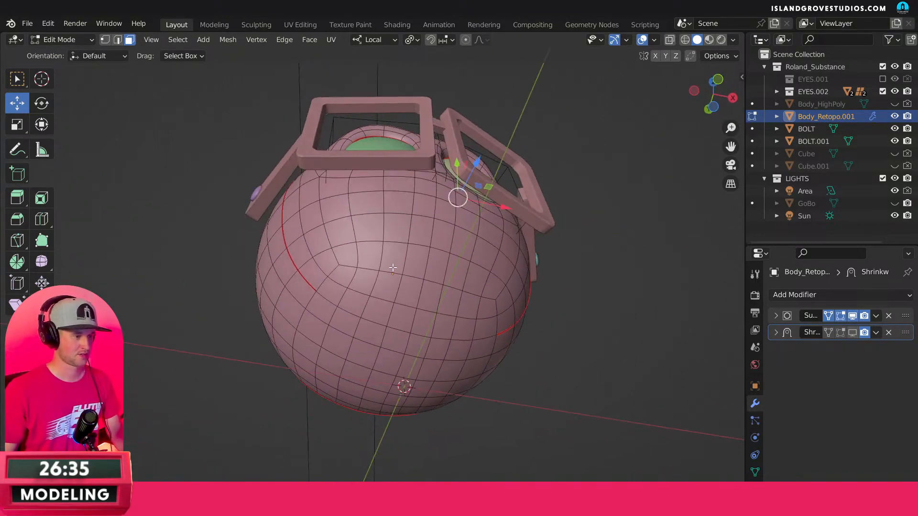
middle_drag(392, 268, 422, 315)
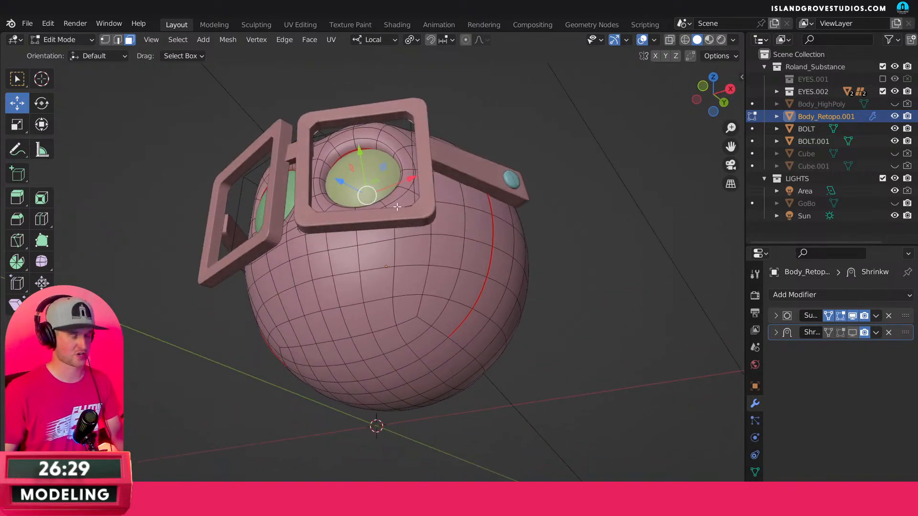
Leave Edit Mode, unhide Body_HighPoly and isolate it to examine the sculpted eye sockets and brow.
mouse_move(396, 207)
middle_down()
mouse_move(411, 243)
mouse_move(399, 249)
mouse_move(378, 225)
mouse_move(384, 195)
middle_up()
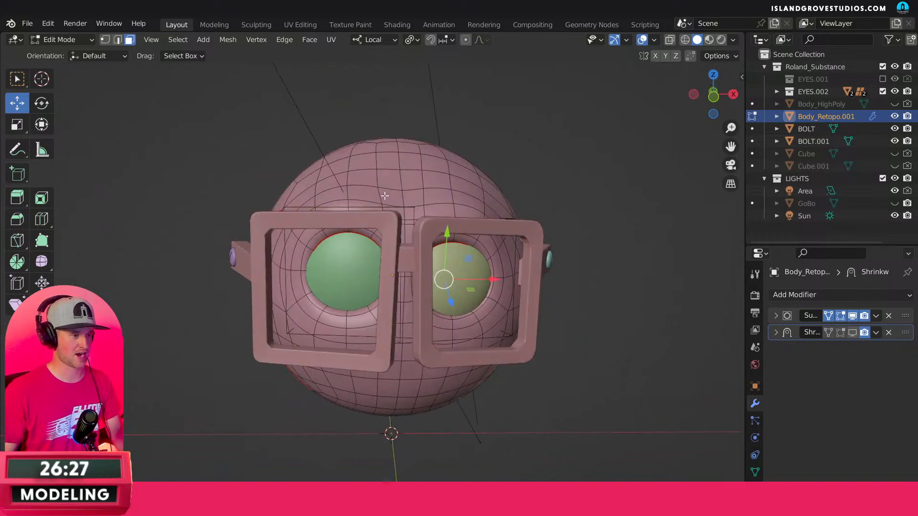
key(Tab)
click(893, 103)
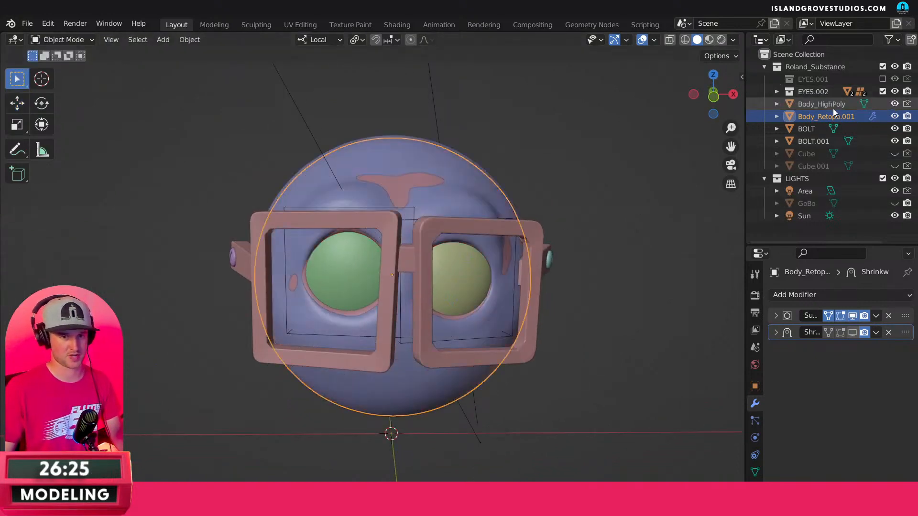
click(832, 105)
key(slash)
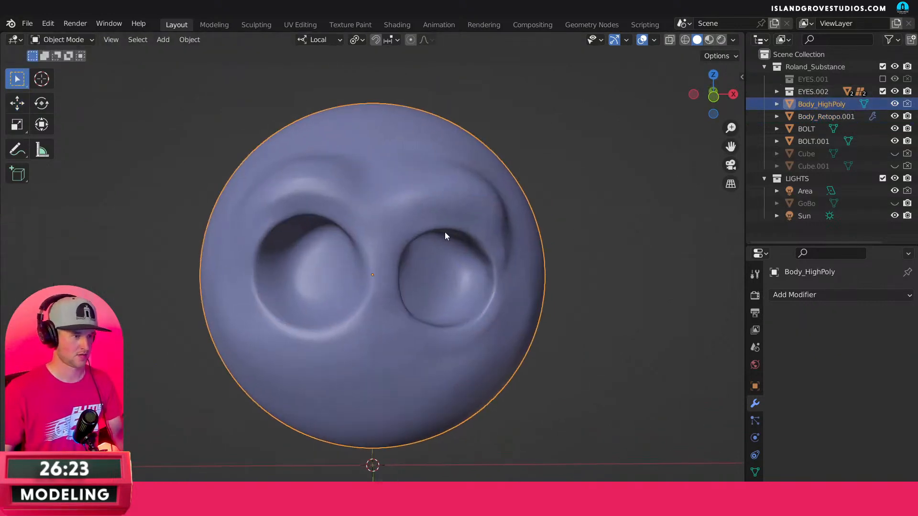
middle_drag(444, 232, 425, 217)
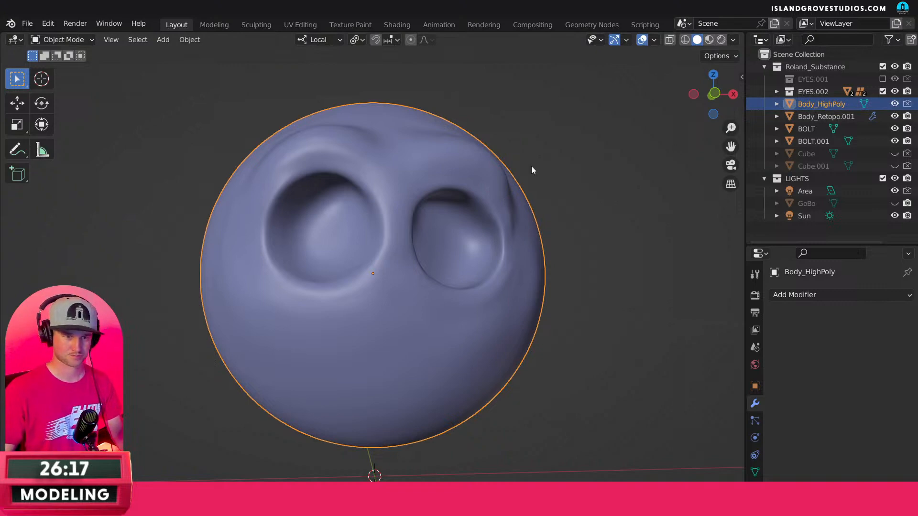
Inspect Body_HighPoly's mesh density in Edit Mode, return to Object Mode and hide the high-poly body again.
key(Tab)
middle_drag(548, 203, 480, 218)
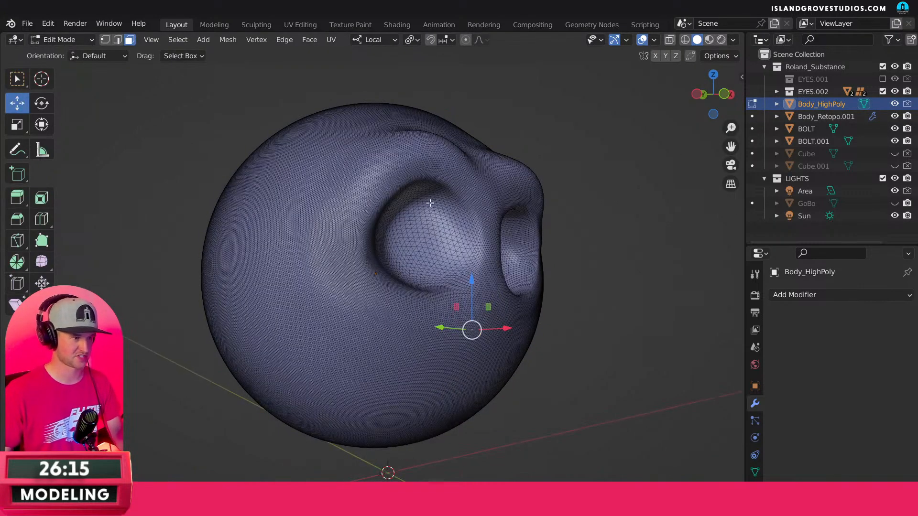
key(Tab)
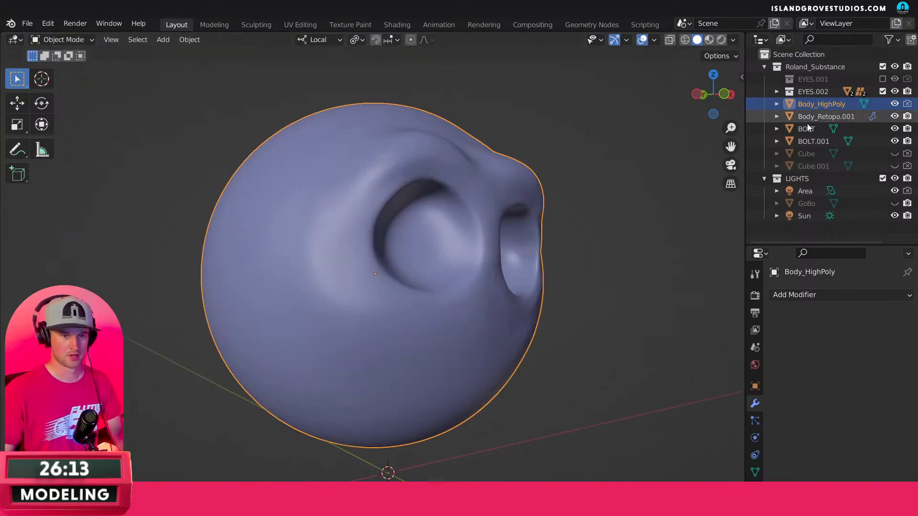
middle_drag(678, 153, 577, 154)
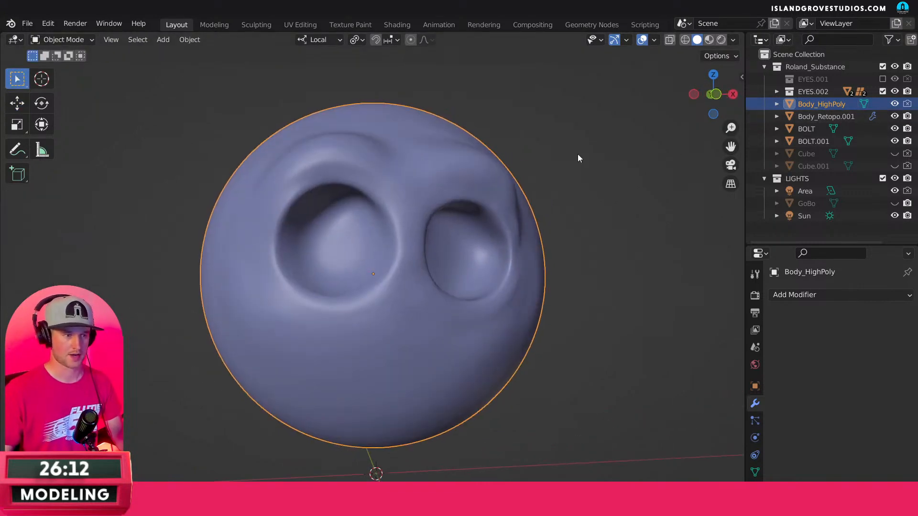
click(894, 104)
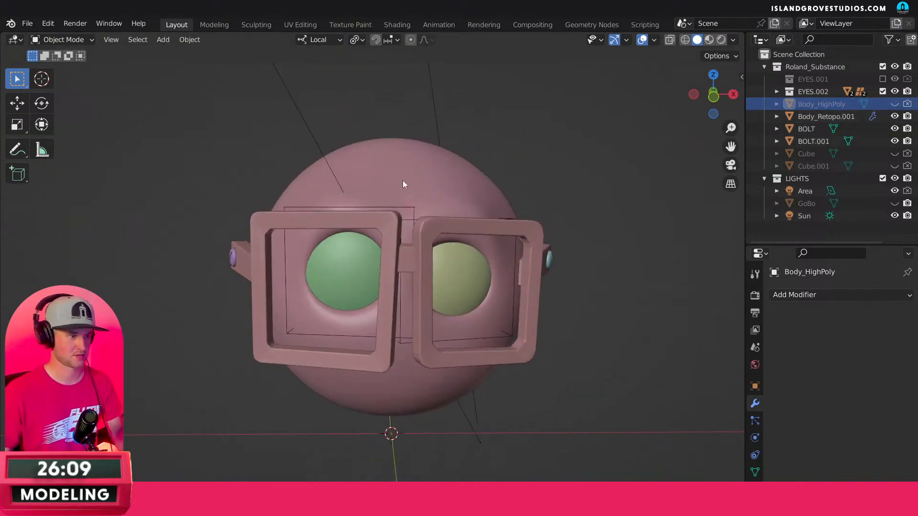
Select Body_Retopo.001 and toggle its Shrinkwrap modifier's viewport display on and off to compare the surface detail.
click(403, 181)
click(853, 333)
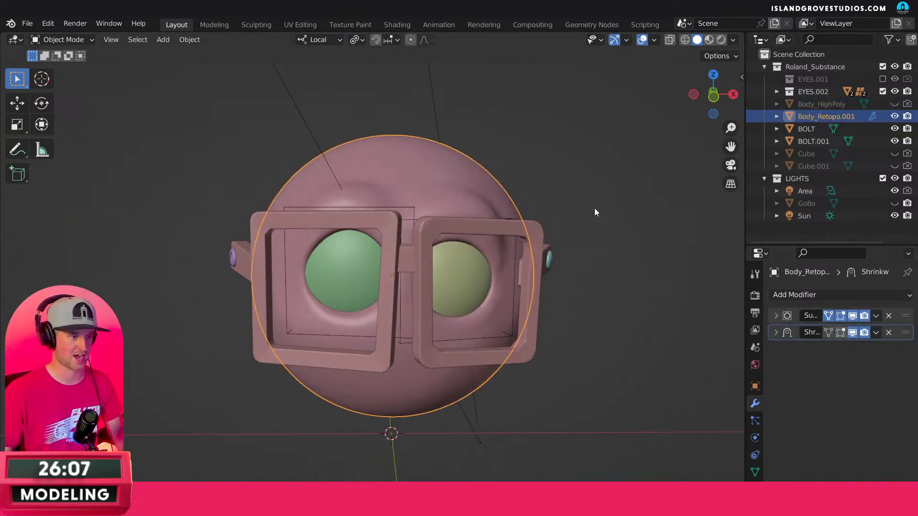
click(852, 333)
Open Body_Retopo.001 in Edit Mode and view its side panel in the left orthographic view.
middle_drag(569, 277, 699, 264)
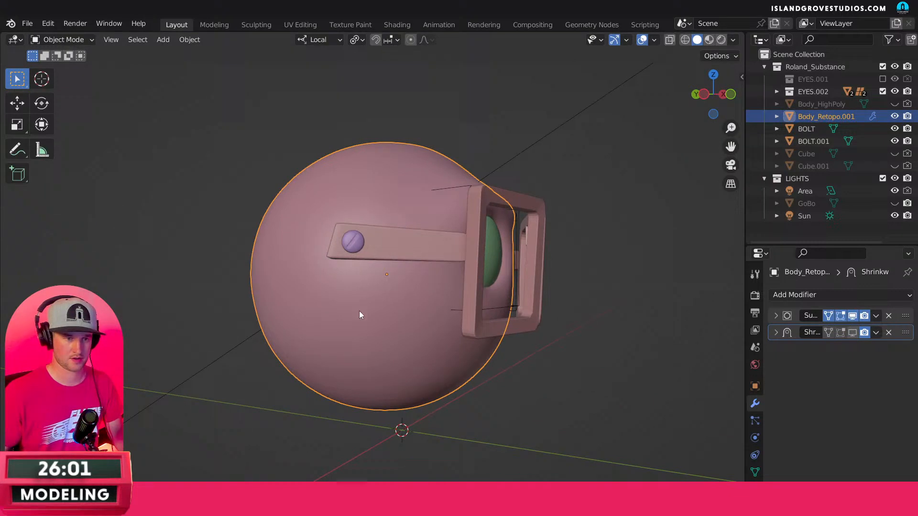
middle_drag(359, 310, 398, 318)
key(Tab)
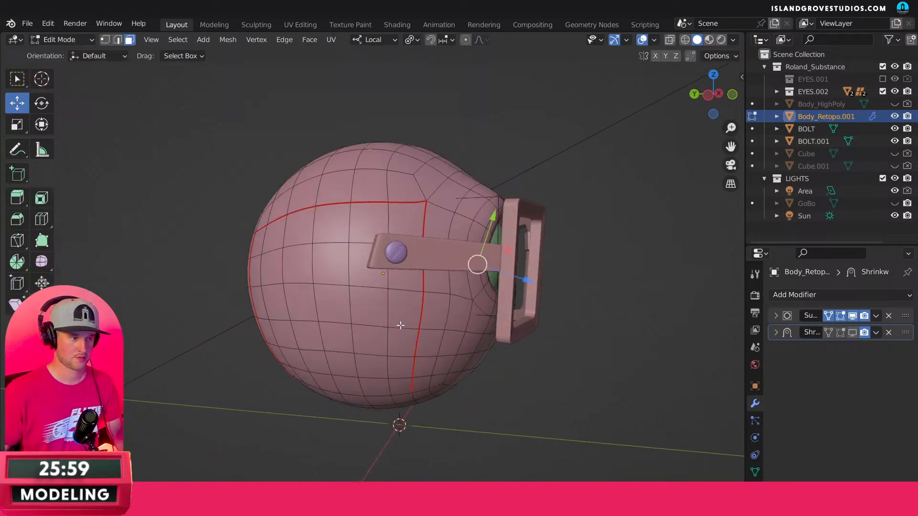
middle_drag(356, 261, 358, 274)
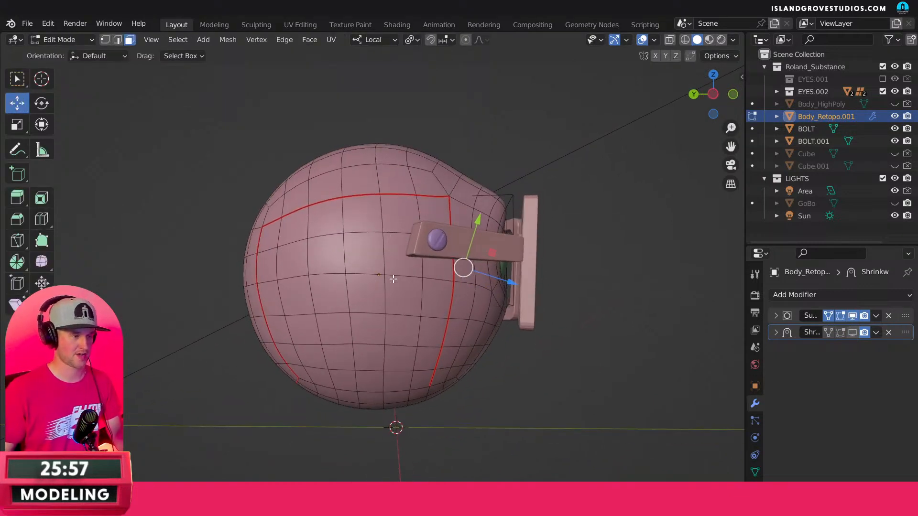
key(ctrl+KP_3)
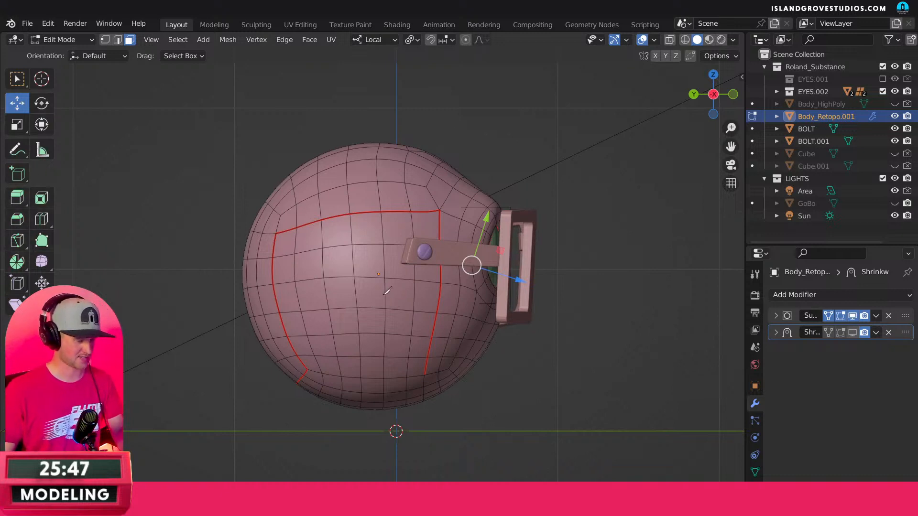
Knife a wavy upper-lip line across the side panel, just above the mid-height edge loop, ending at the front seam below the glasses arm.
key(k)
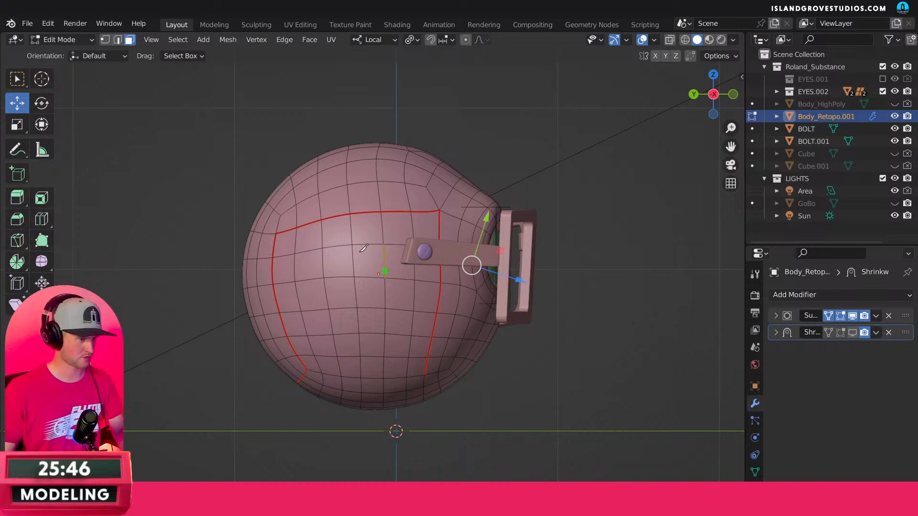
click(299, 275)
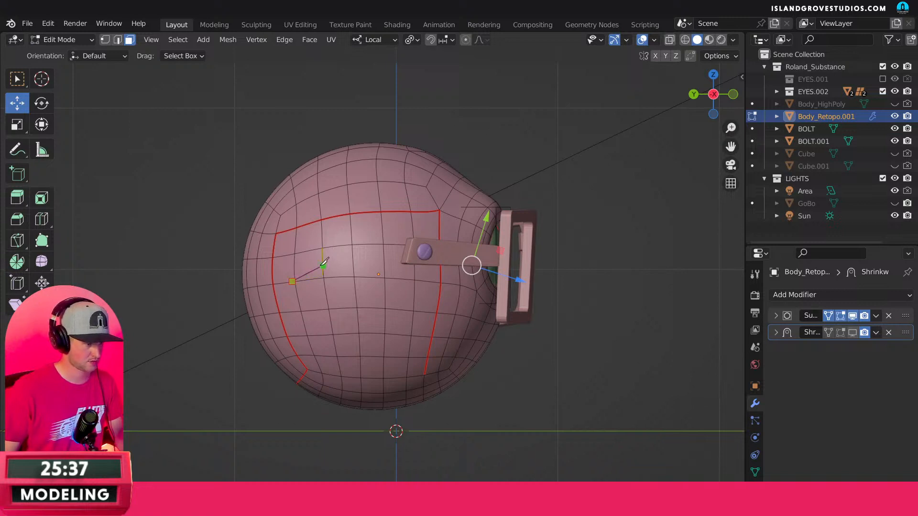
click(322, 267)
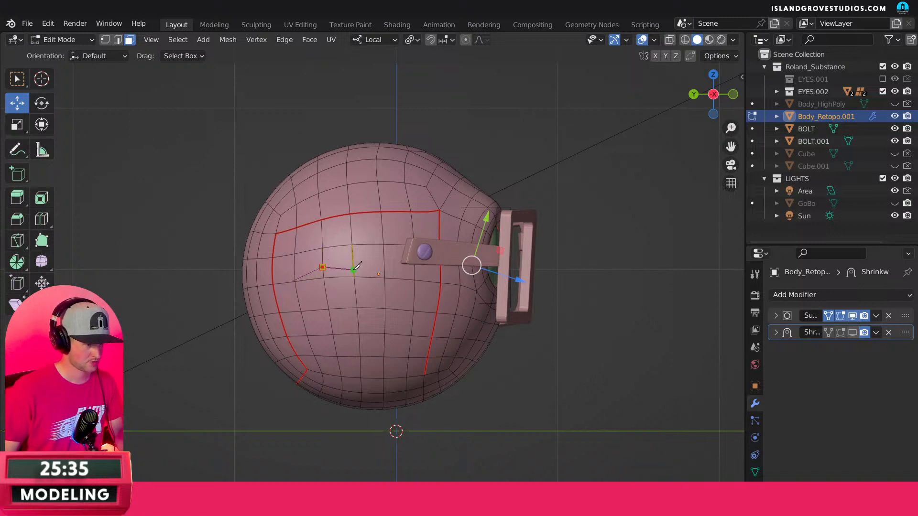
click(354, 270)
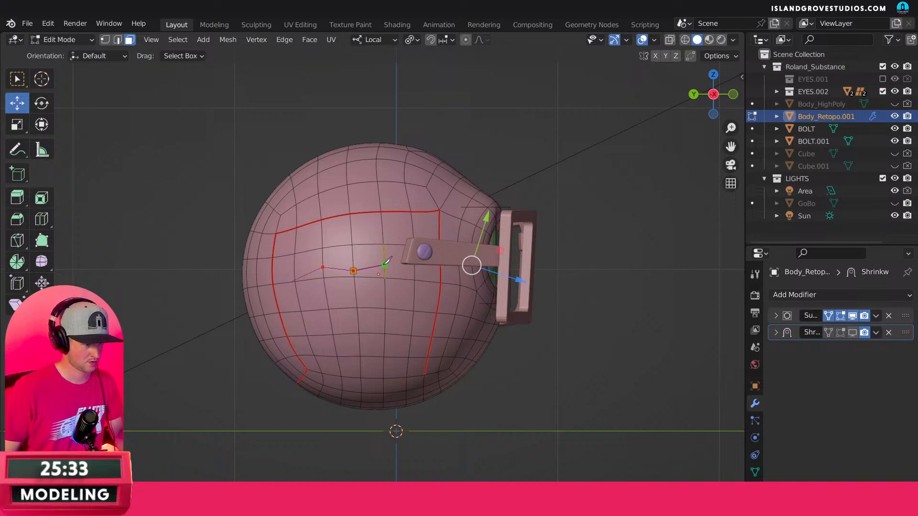
click(384, 264)
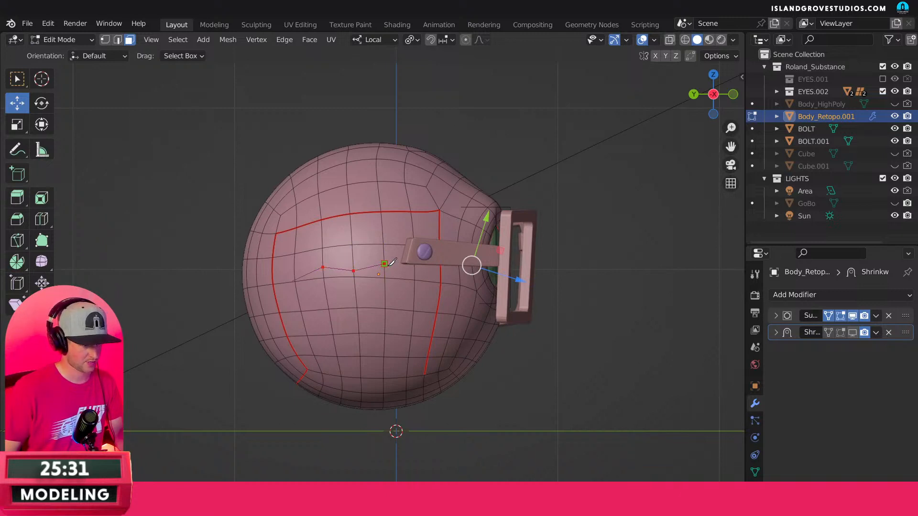
click(416, 267)
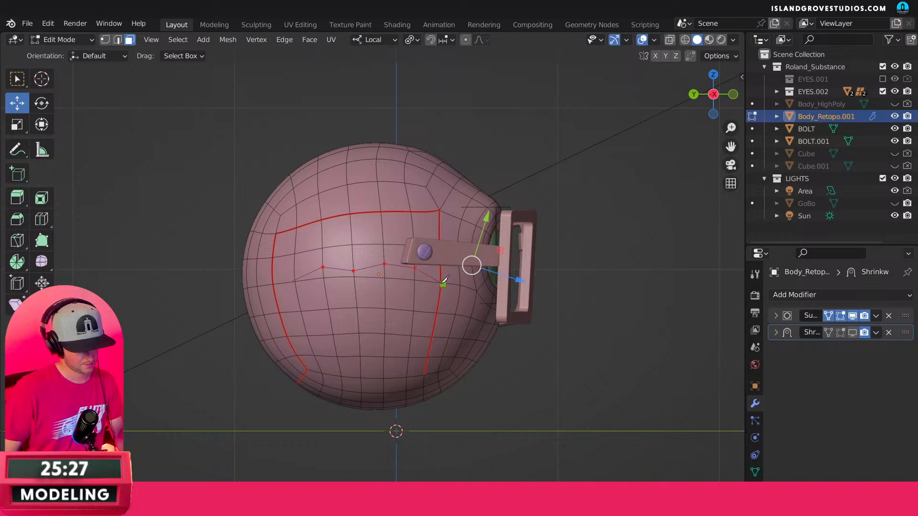
click(443, 284)
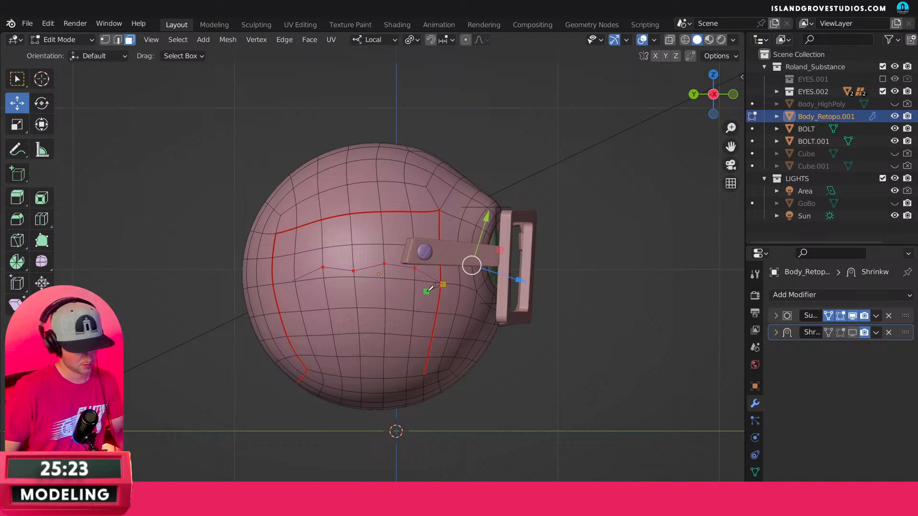
key(Return)
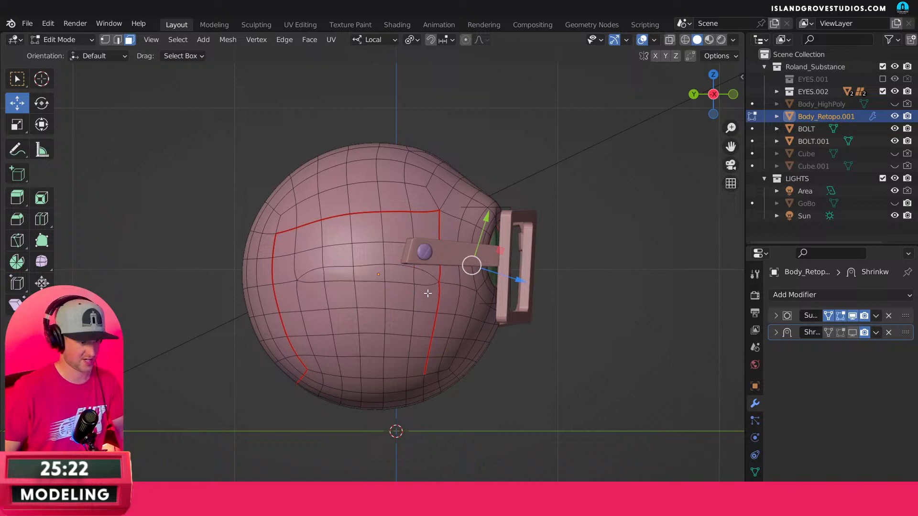
Turn off the subdivision modifier's viewport display on Body_Retopo.001 to expose the base mesh around the new cut.
click(852, 315)
scroll(403, 235, up, 3)
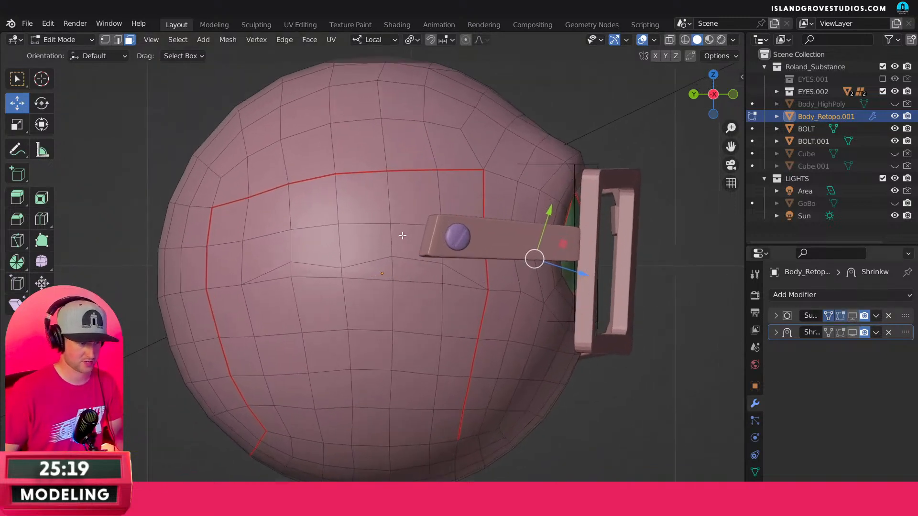
scroll(402, 235, up, 1)
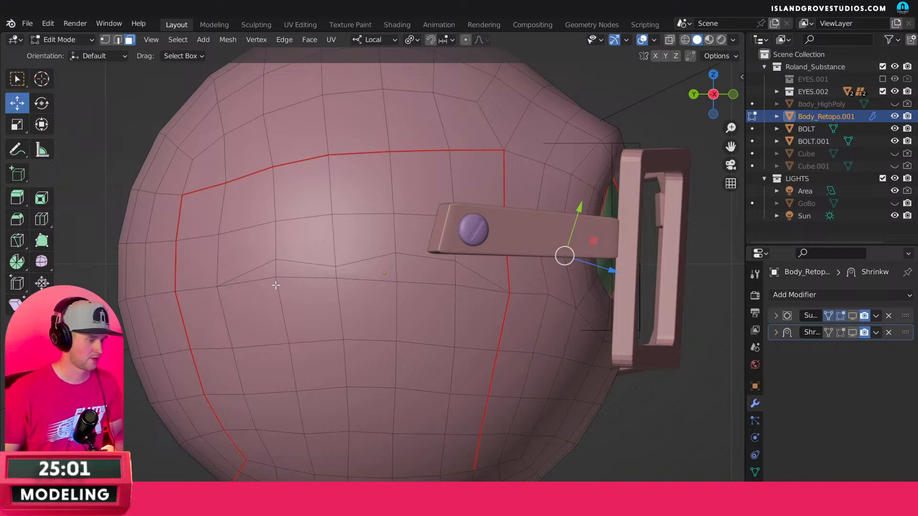
Knife a second line just below the first cut, following its curve and joining the same two end vertices.
key(k)
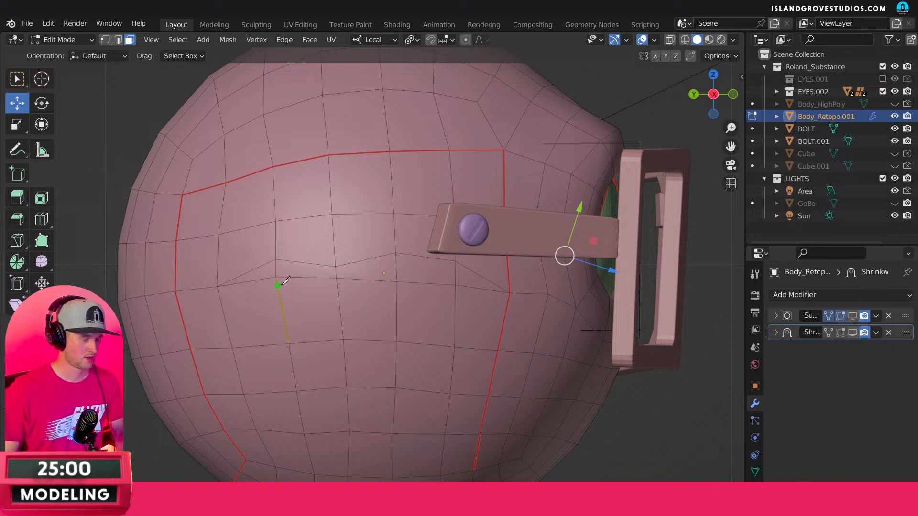
click(217, 287)
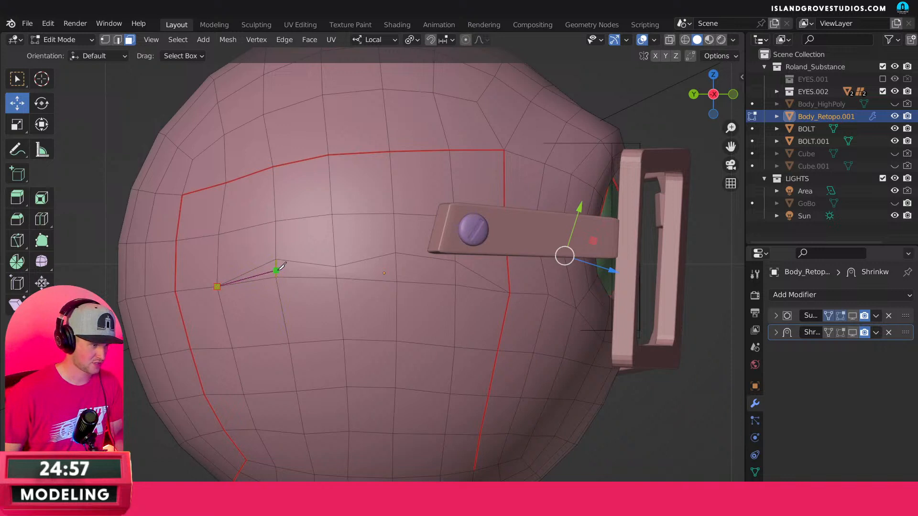
click(276, 271)
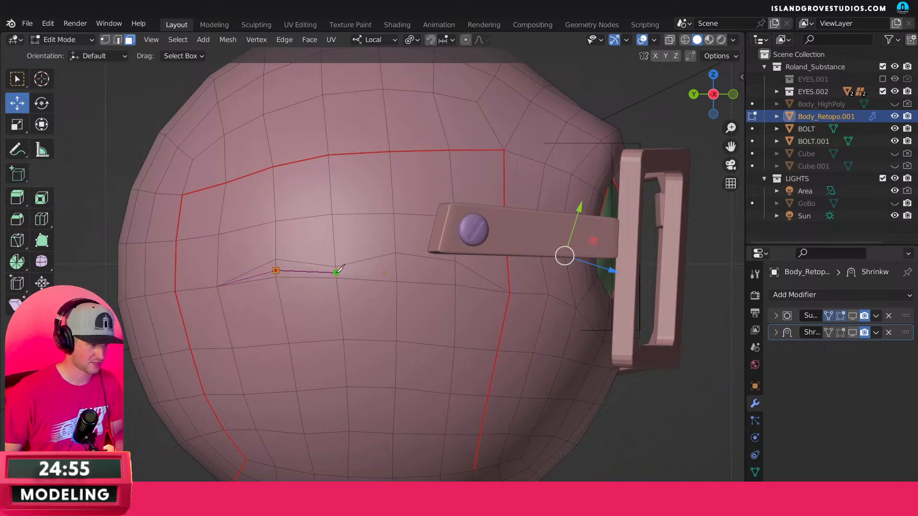
click(336, 273)
click(396, 267)
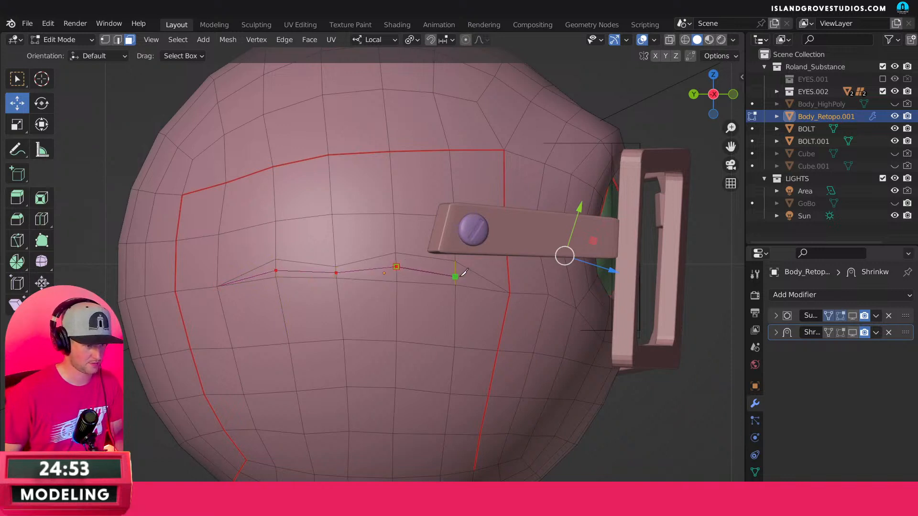
click(454, 274)
click(505, 289)
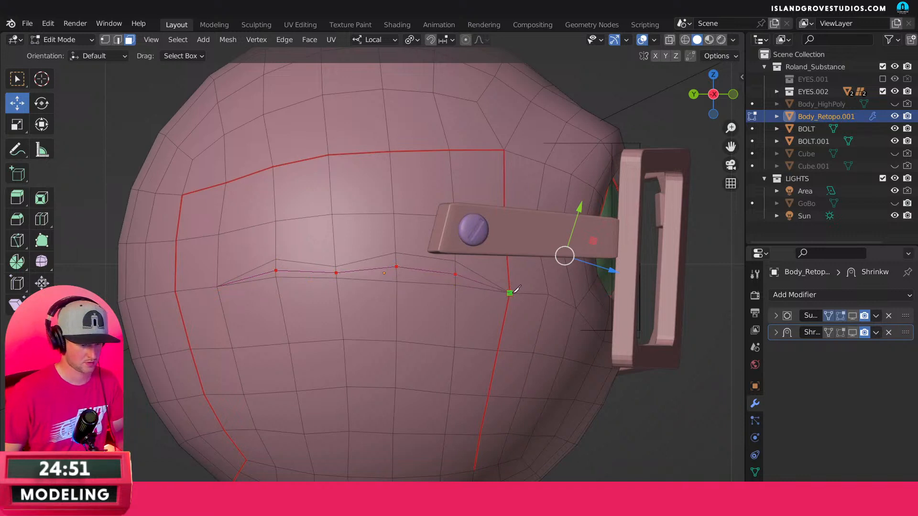
key(Return)
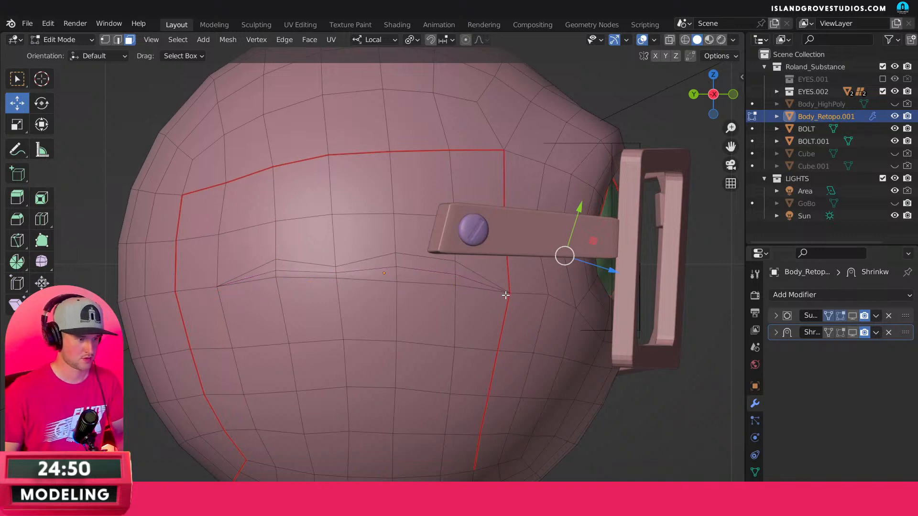
Delete the strip of five faces between the two knife cuts to open the mouth.
click(266, 268)
shift+click(306, 270)
shift+click(366, 269)
shift+click(426, 268)
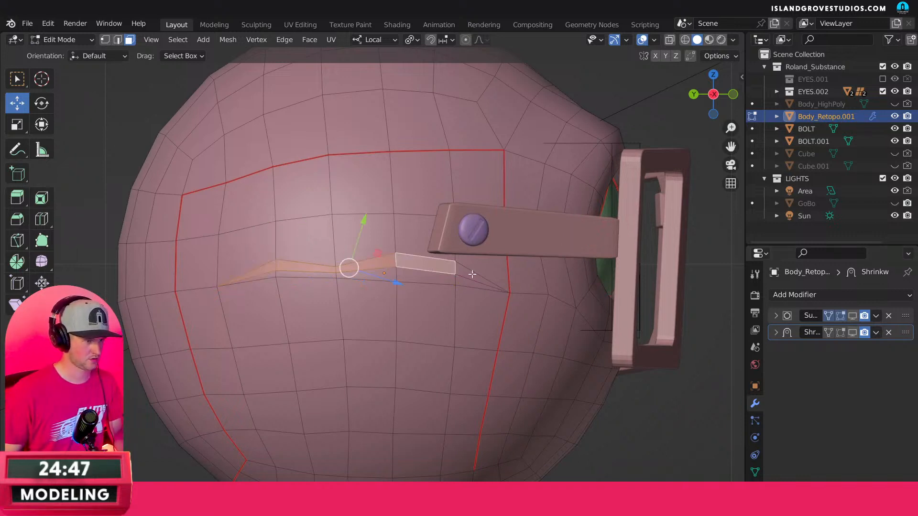
shift+click(480, 281)
key(x)
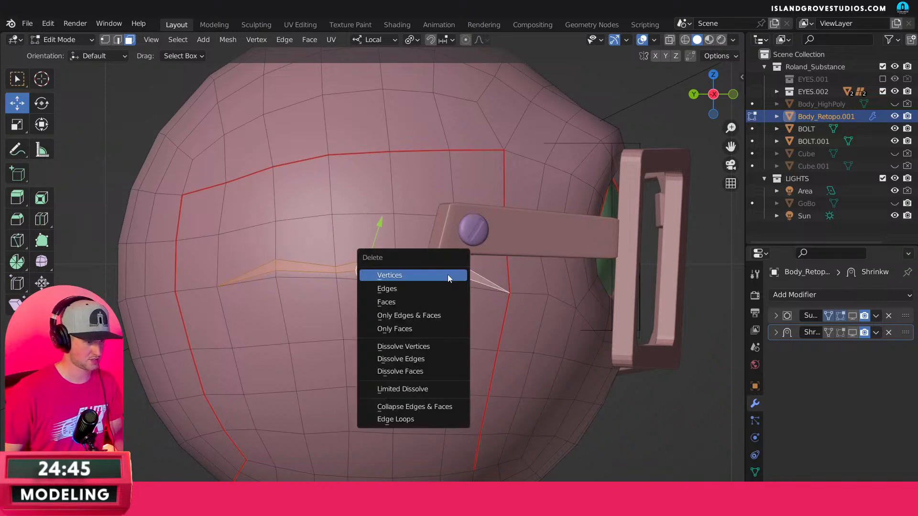
click(443, 295)
In vertex selection, slide the lower-lip vertex nearest the mouth's rear corner down along its vertical edge.
middle_drag(443, 295, 464, 281)
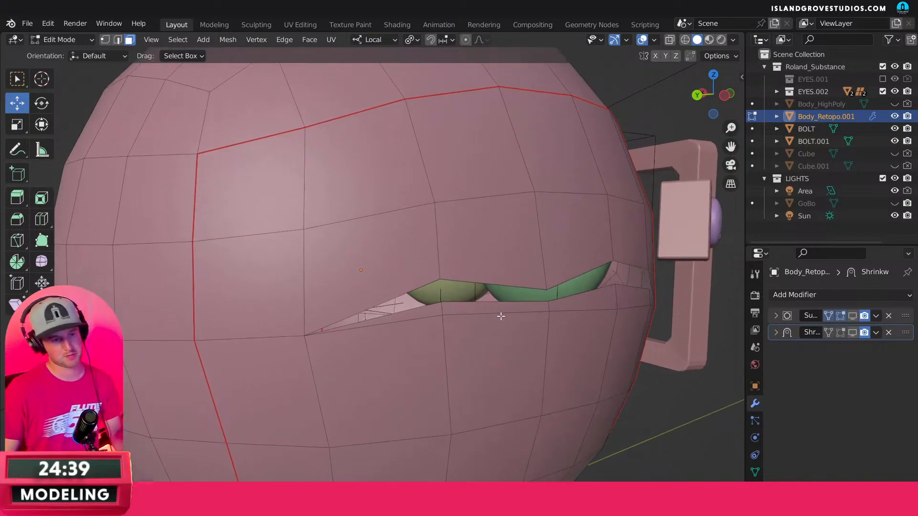
scroll(540, 292, down, 2)
middle_drag(540, 292, 395, 285)
scroll(479, 285, down, 3)
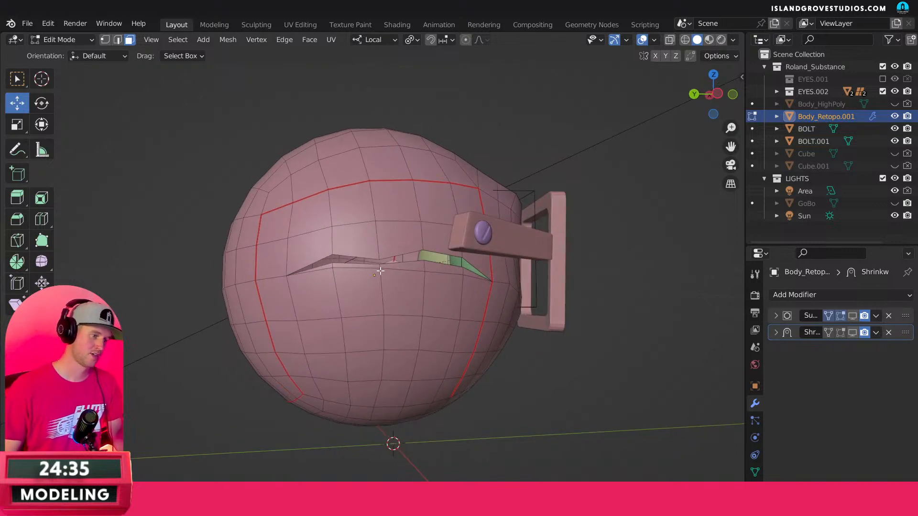
click(105, 40)
scroll(334, 268, up, 2)
click(322, 266)
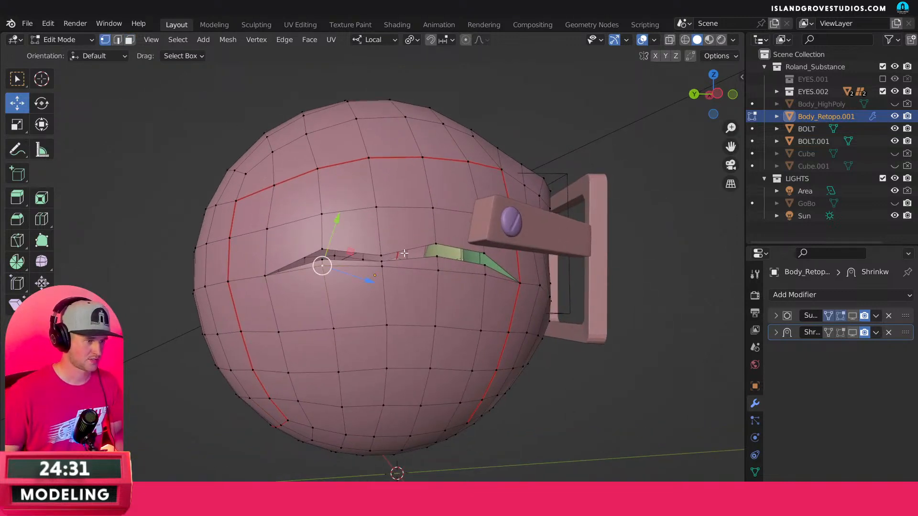
key(shift+v)
click(333, 287)
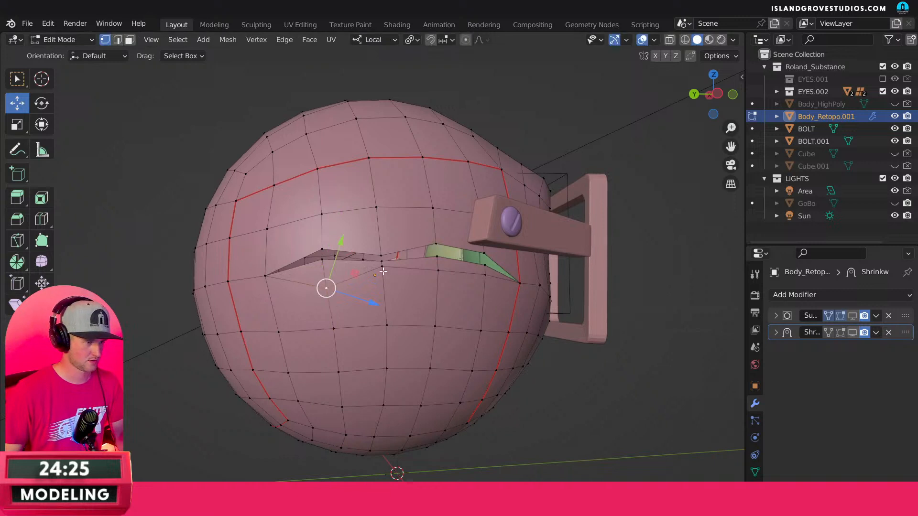
Slide the other three vertices in the edge row beneath the mouth down along their vertical edges to continue the first vertex's line.
click(383, 268)
key(shift+v)
click(384, 288)
click(438, 277)
key(shift+v)
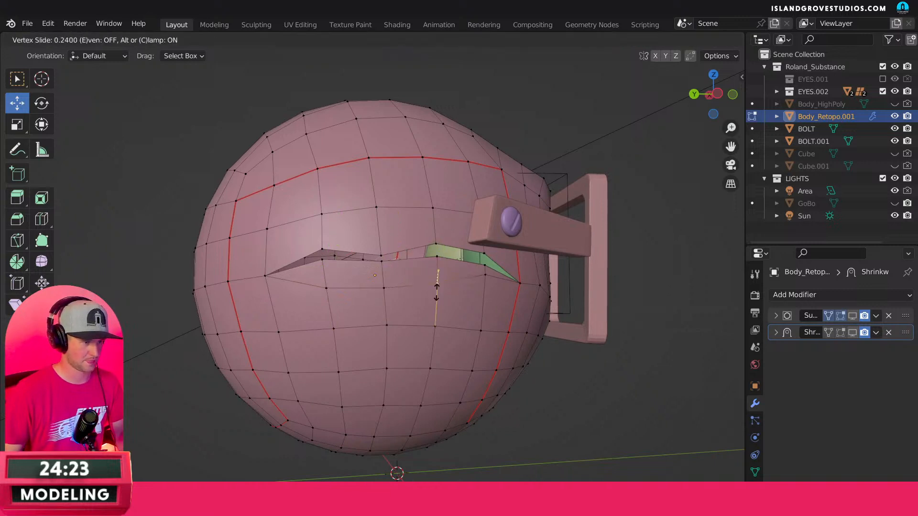
click(436, 284)
key(g)
key(g)
click(485, 288)
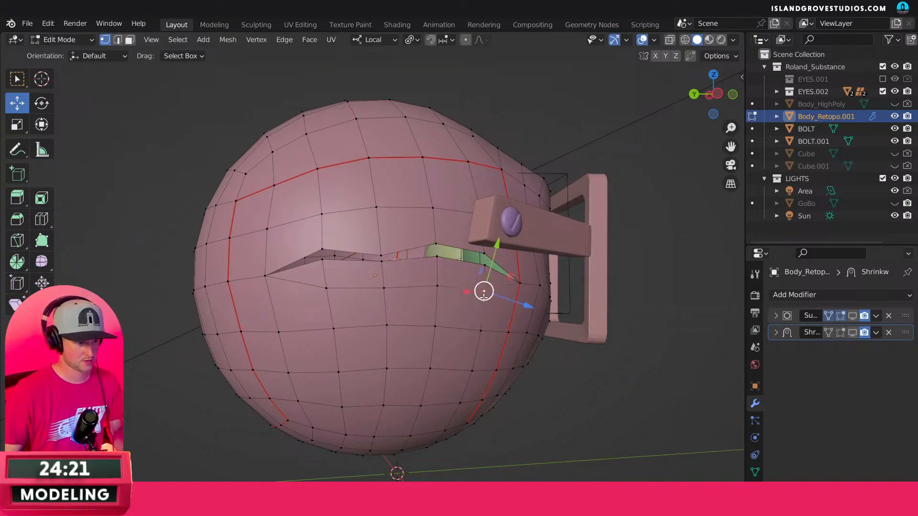
middle_drag(484, 288, 320, 238)
click(318, 262)
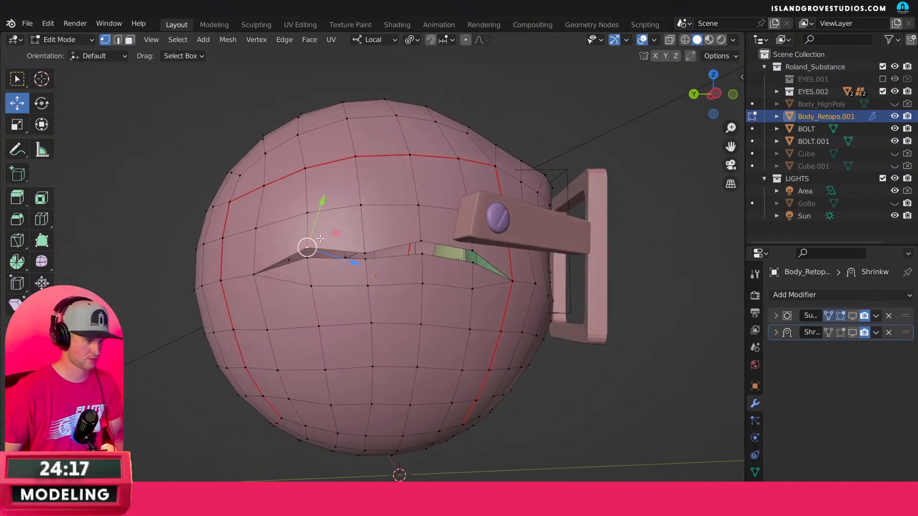
click(388, 41)
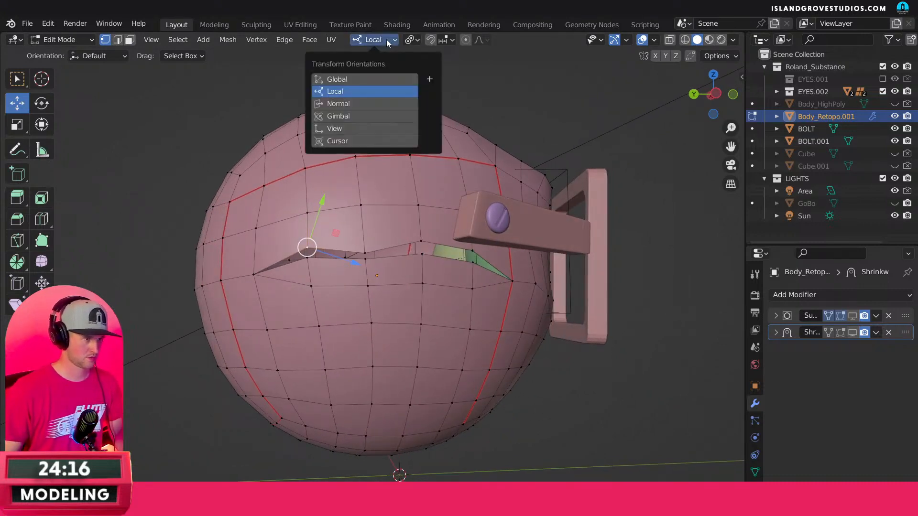
click(383, 105)
key(g)
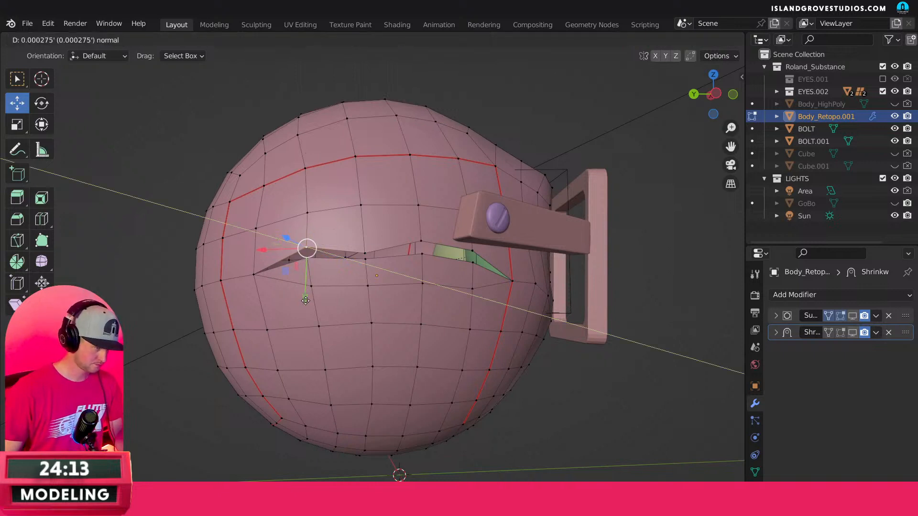
key(Escape)
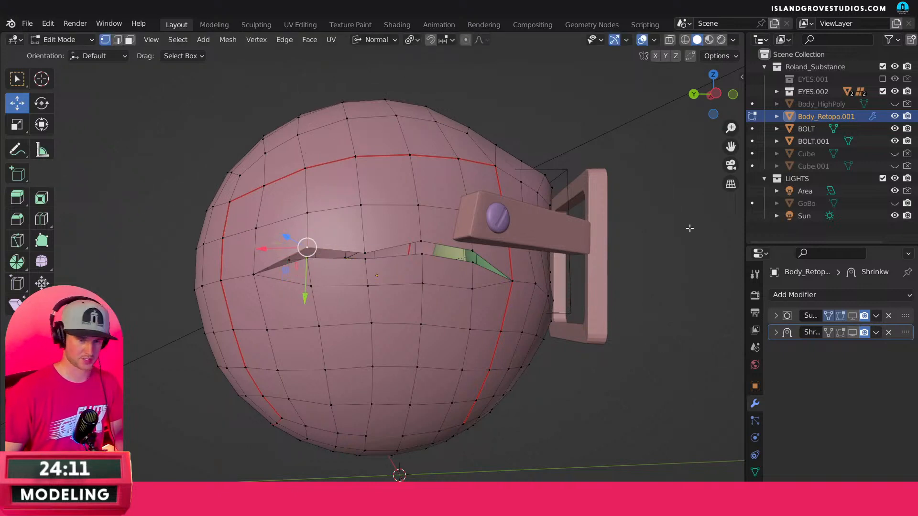
click(392, 41)
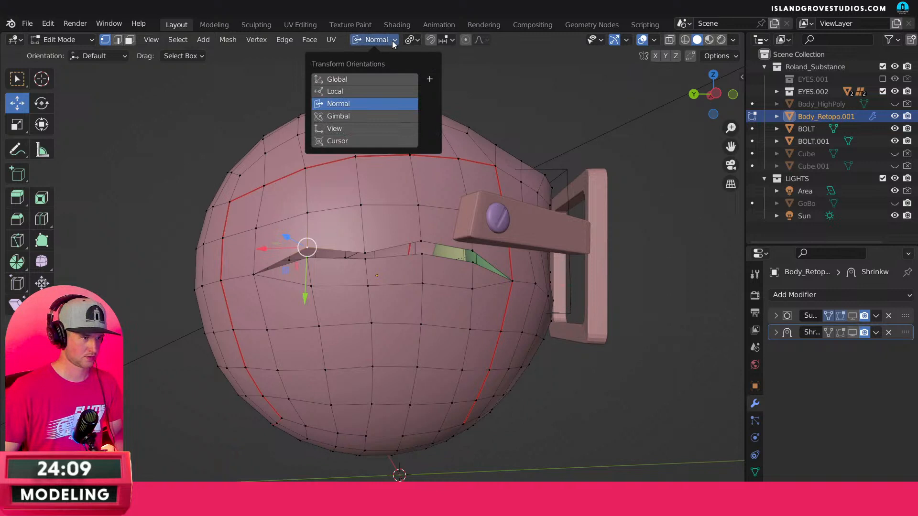
click(390, 91)
Lower the upper-lip vertex nearest the mouth's rear corner slightly in Local orientation, and select the peak vertex towards the front corner.
drag(311, 245, 373, 243)
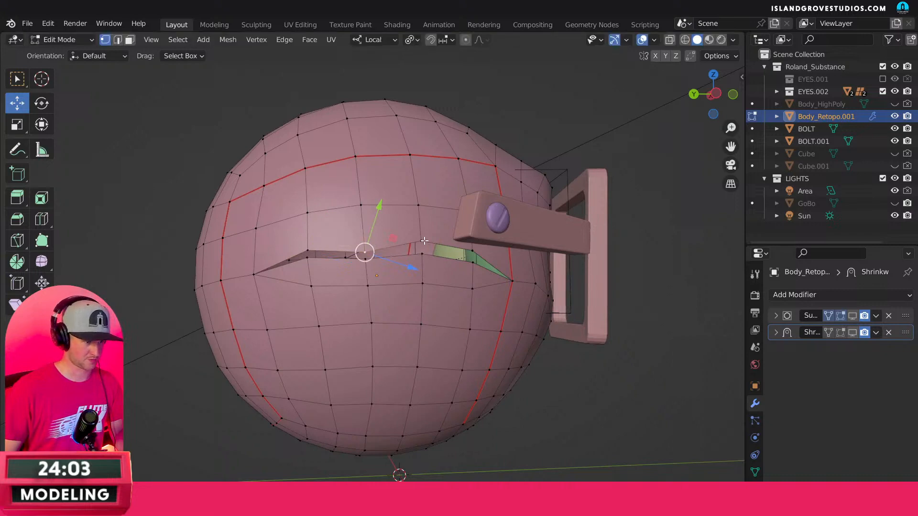
click(421, 240)
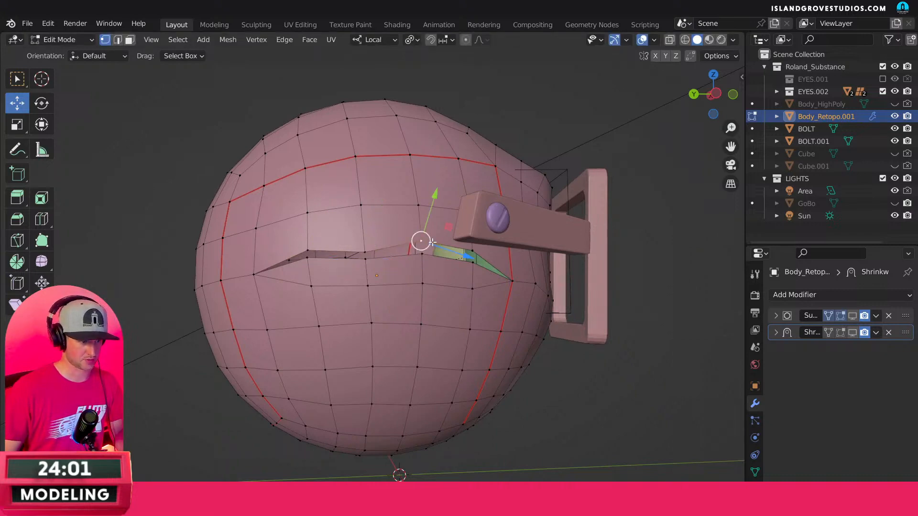
middle_drag(502, 274, 458, 267)
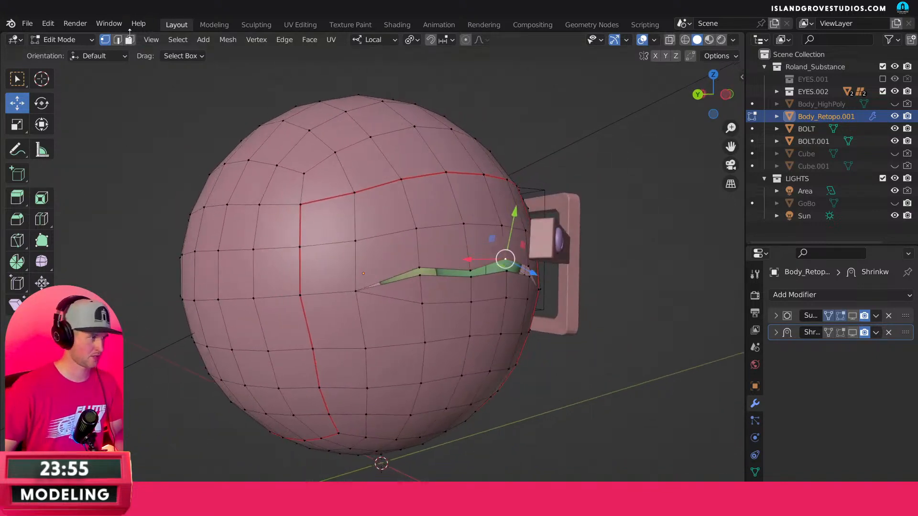
Return to Object Mode, deselect the body and show the viewport in rendered shading to check the mouth opening.
key(Tab)
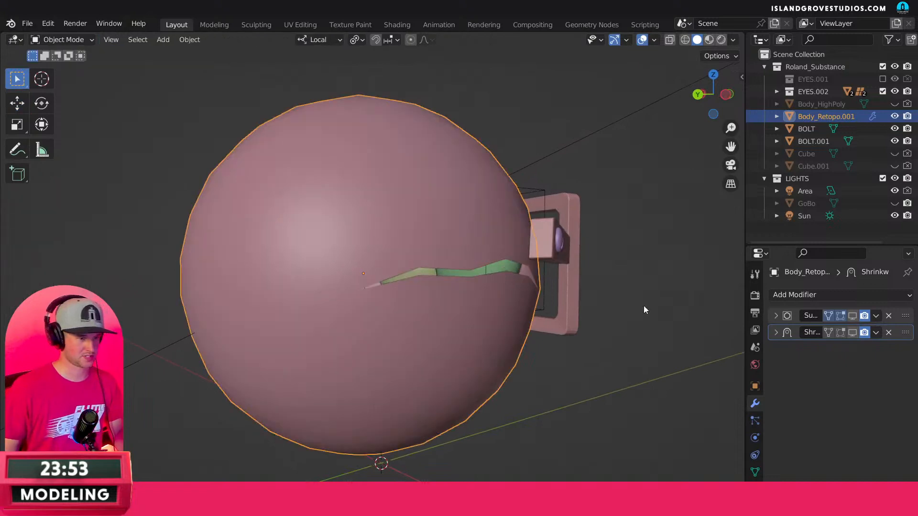
middle_drag(643, 305, 675, 229)
click(684, 315)
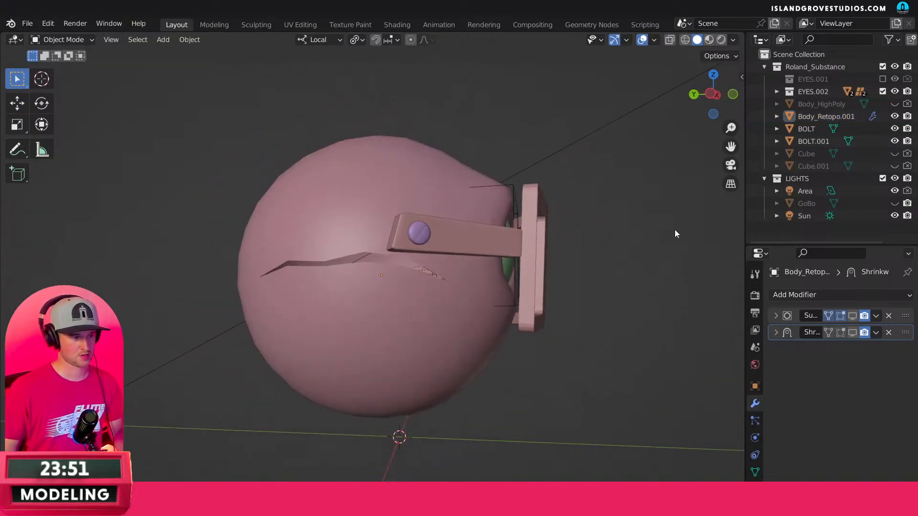
click(722, 41)
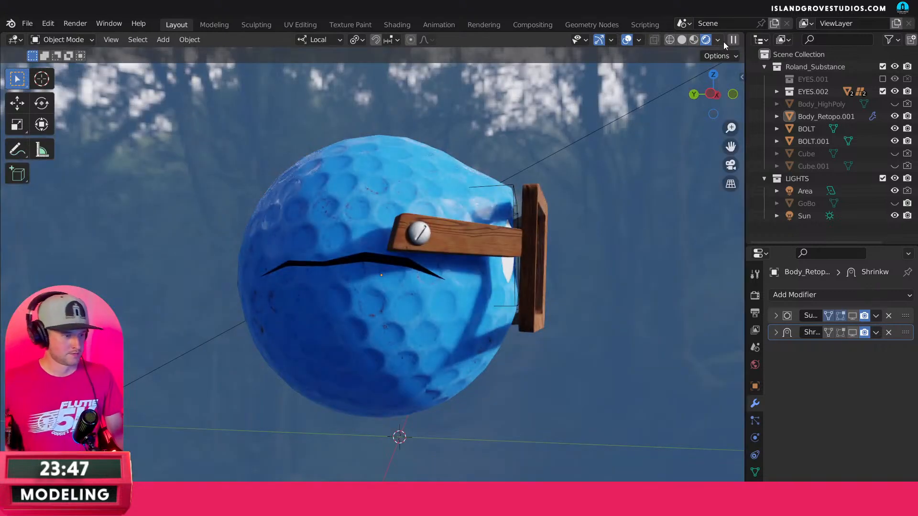
scroll(598, 319, down, 4)
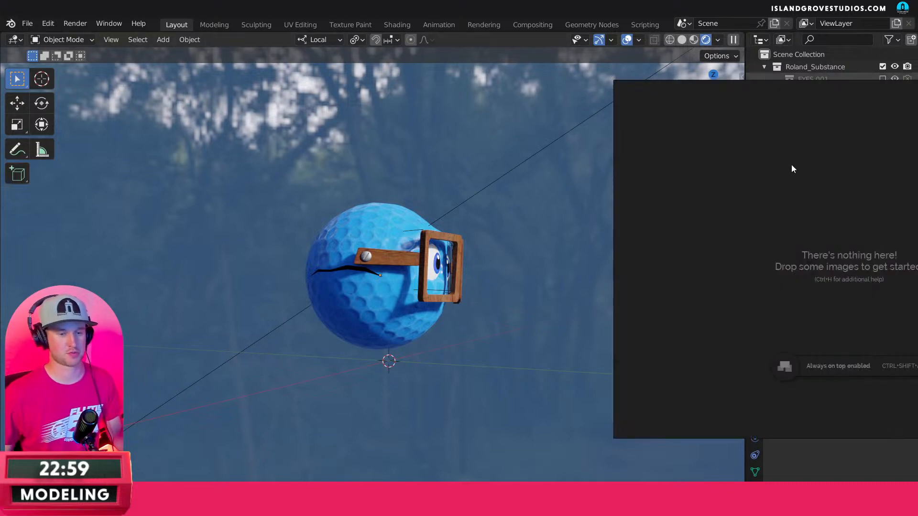
Position the floating reference board over the viewport and examine its Balls and Clubs image groups.
right_drag(859, 119, 698, 123)
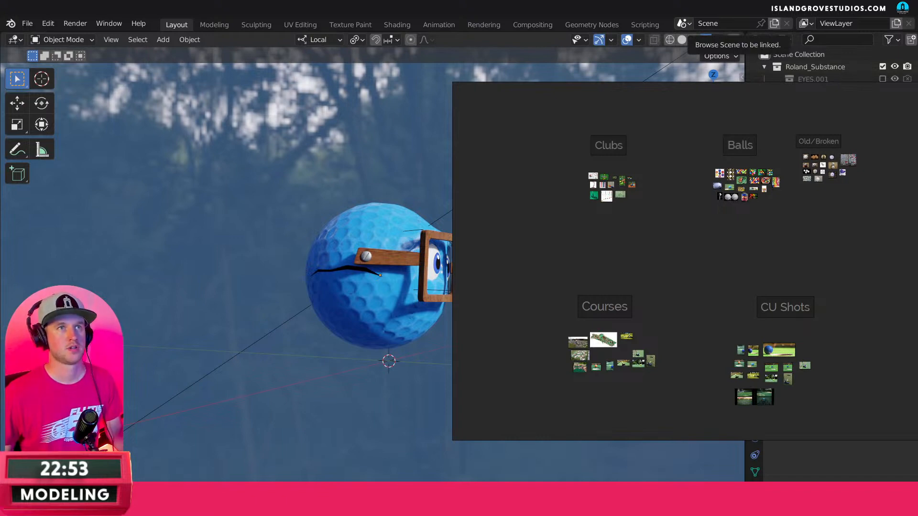
scroll(752, 172, up, 5)
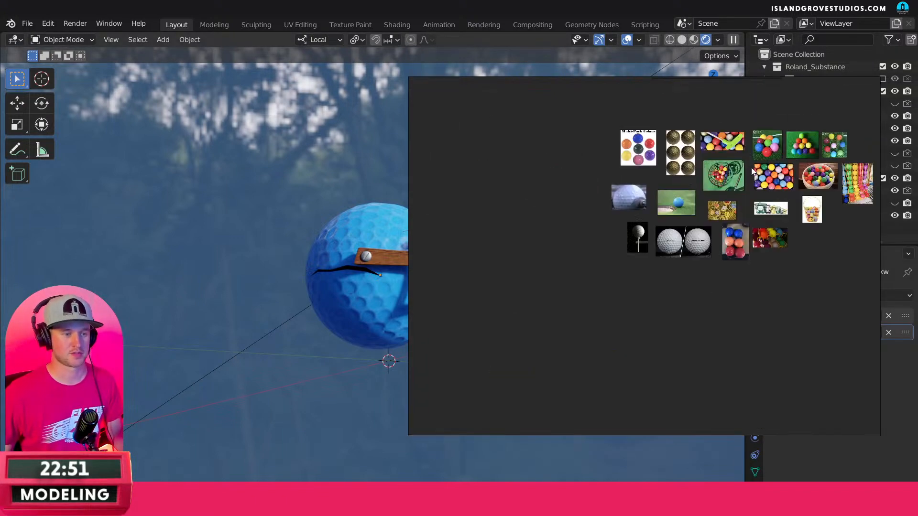
scroll(752, 171, up, 1)
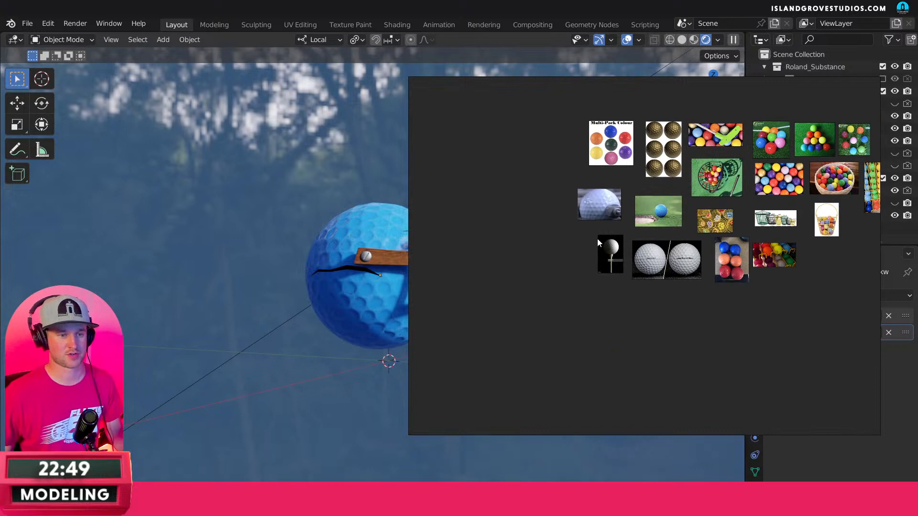
scroll(598, 241, down, 5)
middle_drag(598, 241, 810, 253)
scroll(629, 222, up, 4)
scroll(628, 222, up, 3)
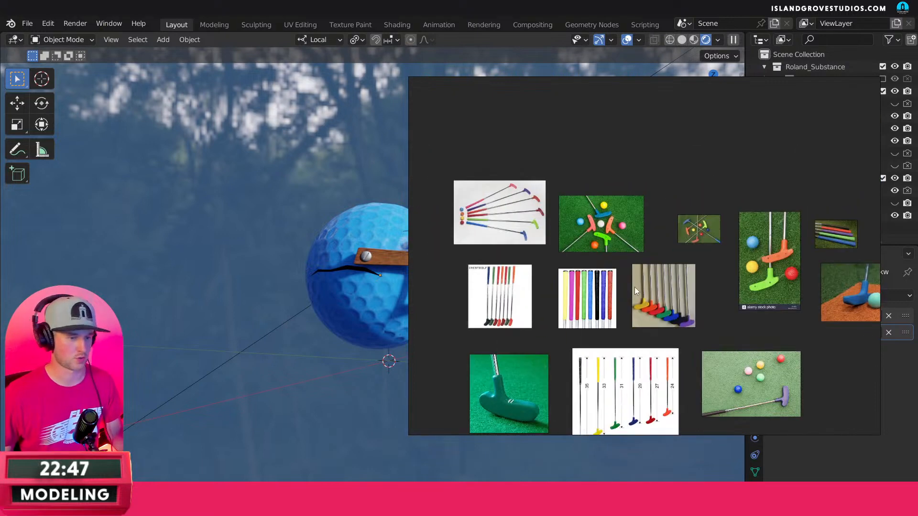
middle_drag(634, 286, 626, 248)
Examine the Courses group of the reference board, including the aerial photos, the illustrated course map and the putter shots.
scroll(626, 247, down, 4)
scroll(628, 136, down, 6)
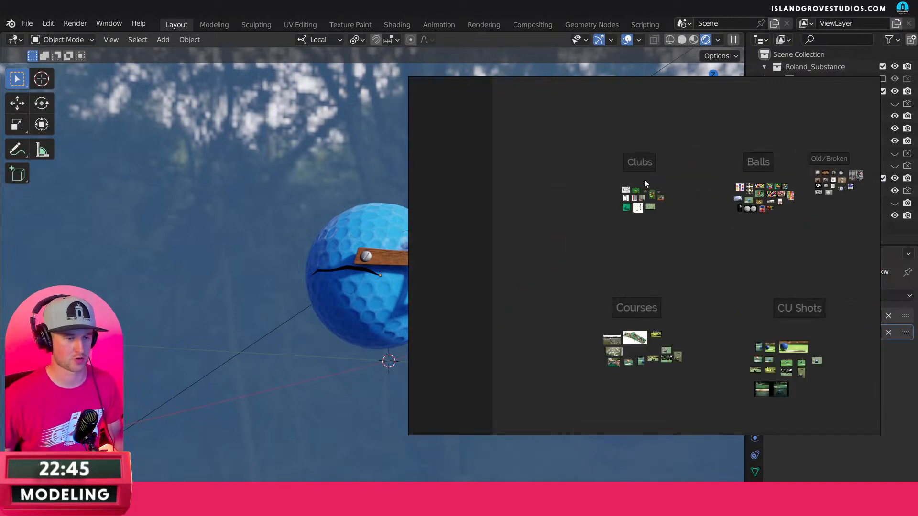
middle_drag(718, 213, 578, 178)
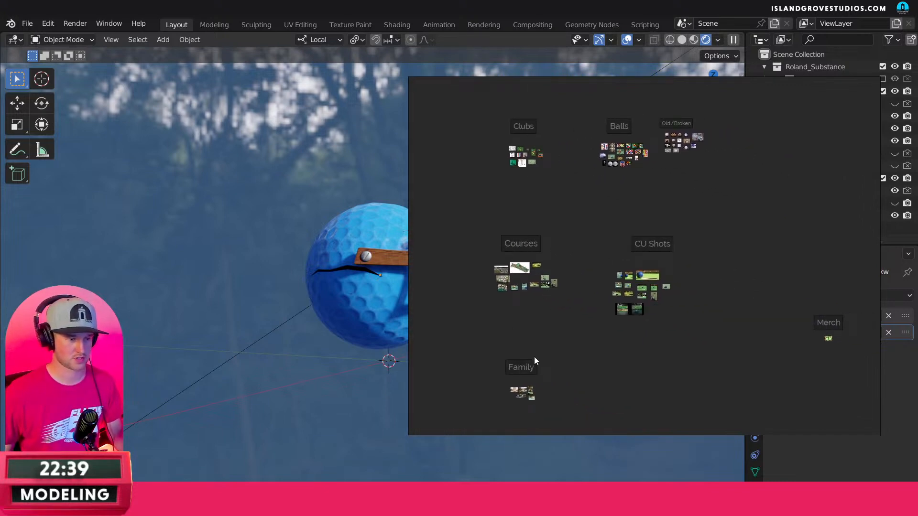
scroll(527, 281, up, 6)
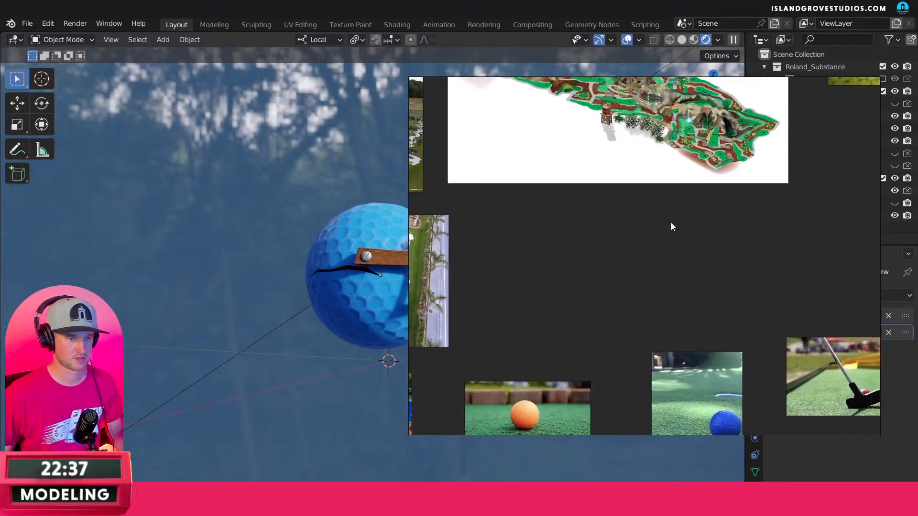
middle_drag(671, 222, 672, 321)
middle_drag(613, 181, 853, 162)
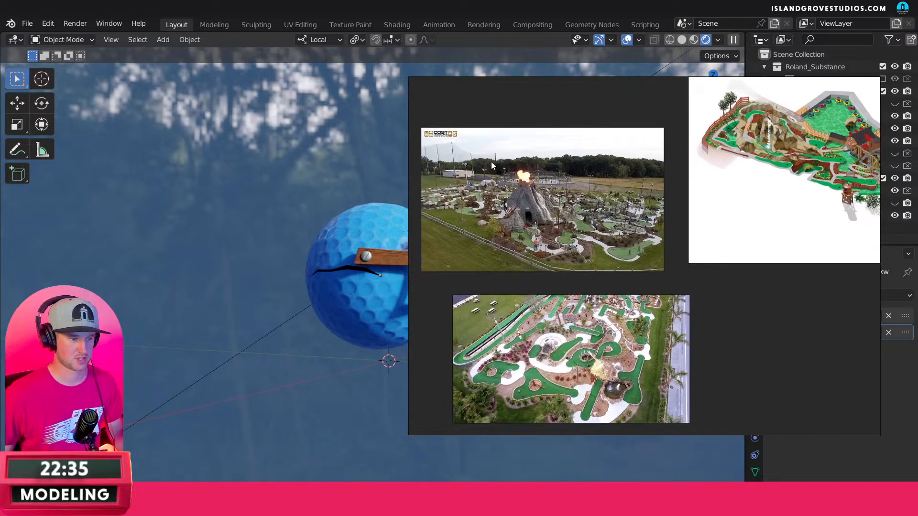
scroll(492, 166, down, 3)
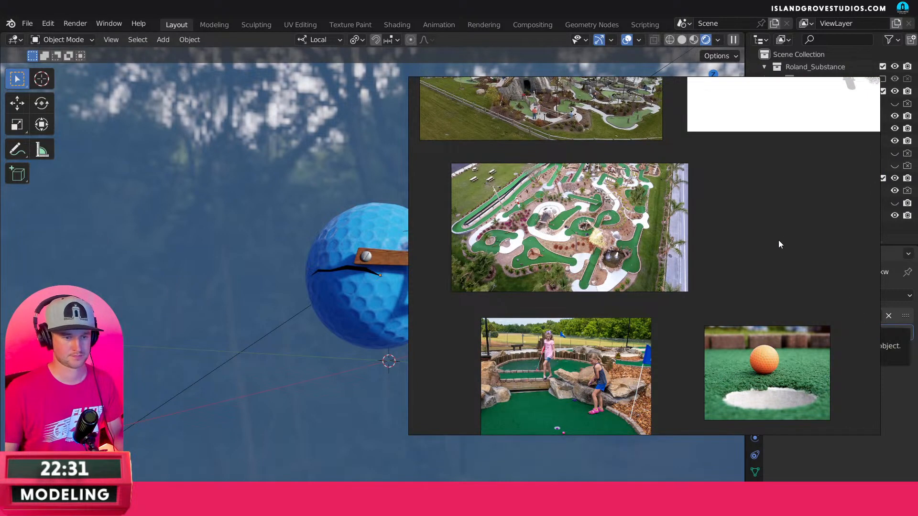
mouse_move(788, 223)
middle_down()
mouse_move(782, 252)
mouse_move(652, 309)
middle_up()
middle_drag(740, 259, 633, 356)
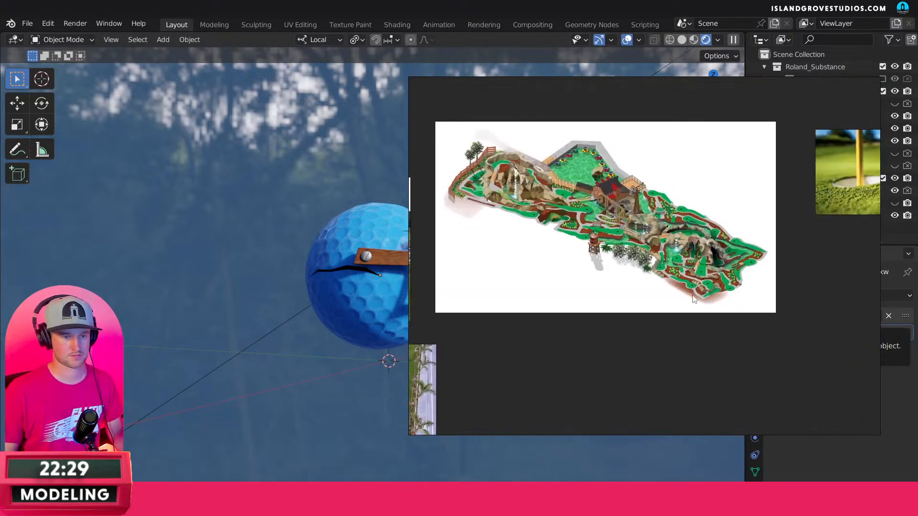
mouse_move(778, 260)
middle_down()
mouse_move(713, 289)
mouse_move(622, 302)
mouse_move(678, 311)
mouse_move(711, 341)
mouse_move(713, 162)
middle_up()
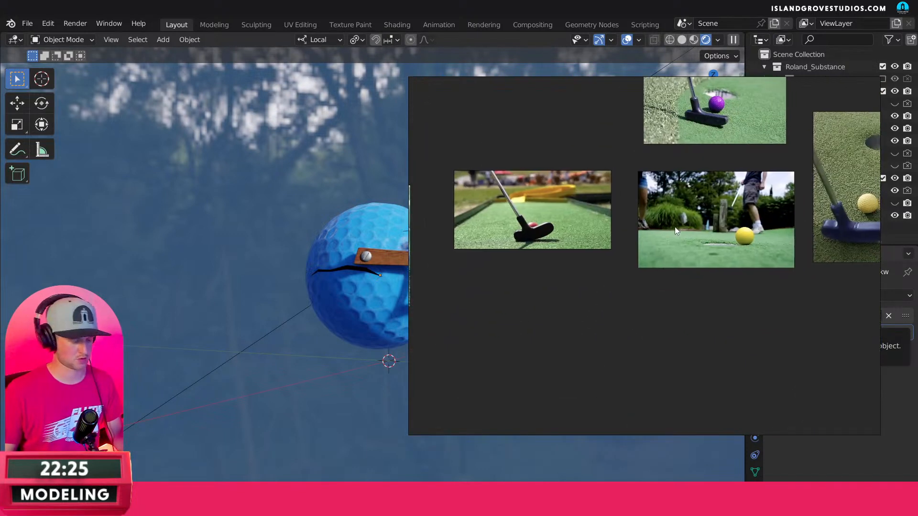
middle_drag(675, 227, 652, 226)
Examine the Old/Broken ball references, closing in on the cracked Callaway ball.
scroll(719, 245, down, 6)
scroll(678, 282, down, 5)
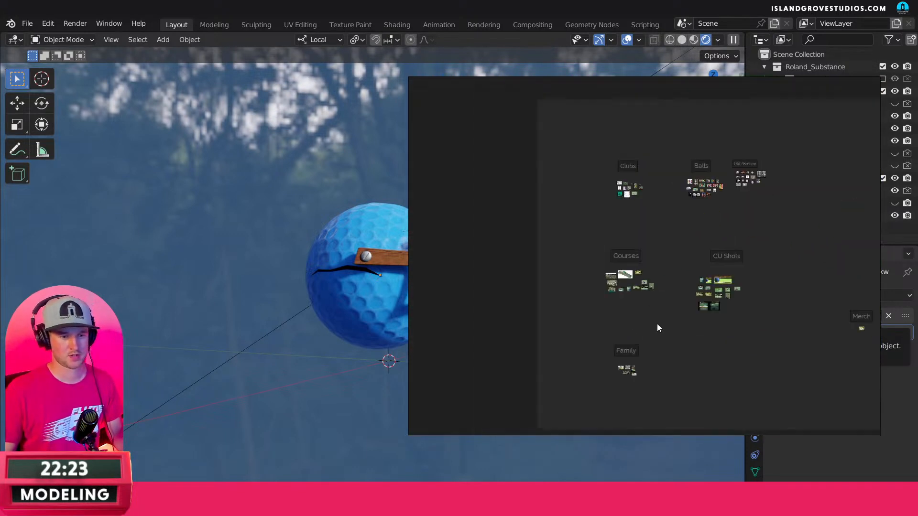
middle_drag(752, 228, 711, 301)
scroll(711, 269, up, 1)
scroll(711, 265, up, 10)
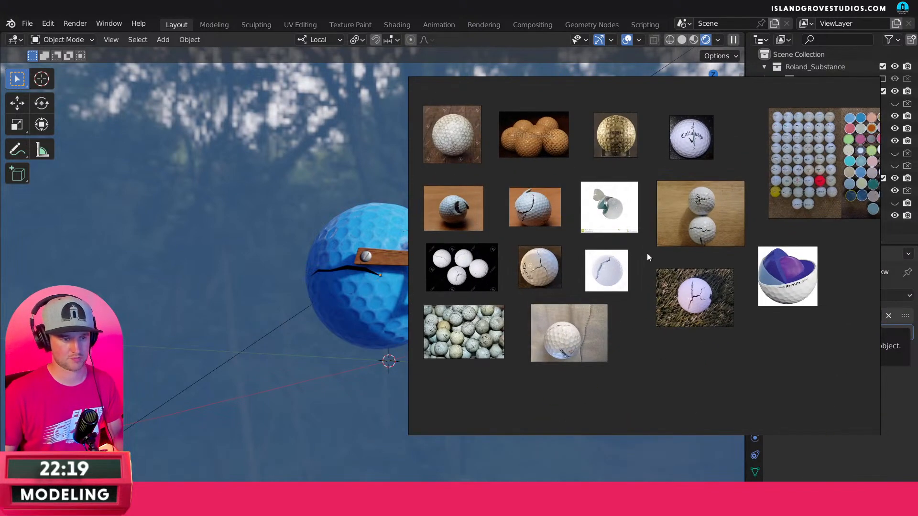
middle_drag(646, 257, 747, 242)
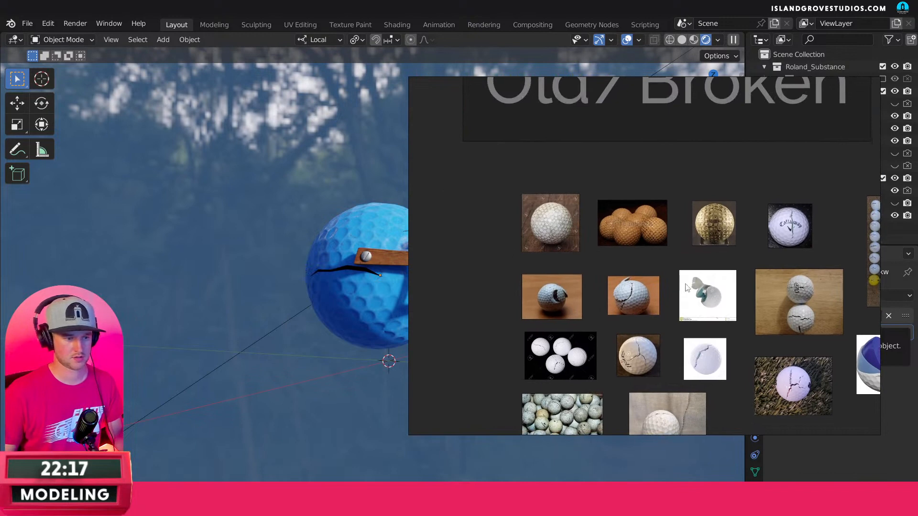
scroll(687, 287, up, 4)
middle_drag(666, 271, 694, 232)
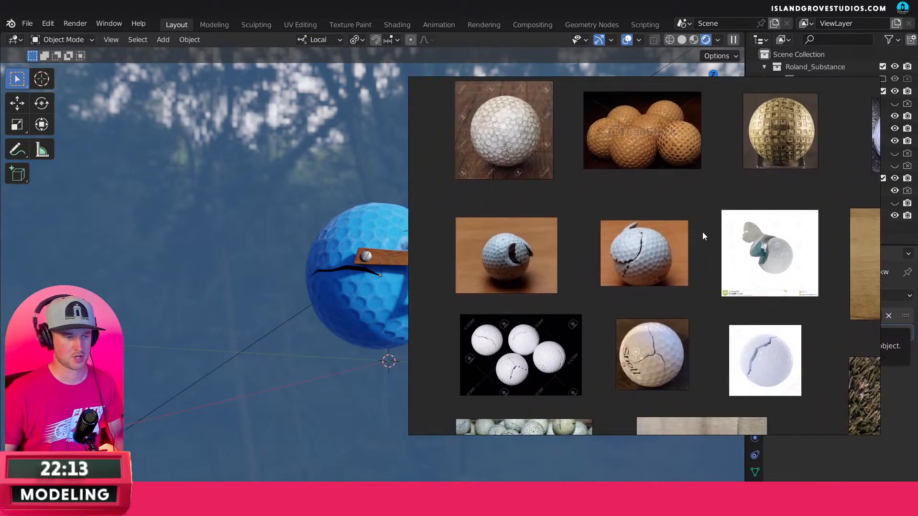
middle_drag(701, 231, 587, 295)
middle_drag(670, 281, 666, 250)
scroll(709, 208, up, 2)
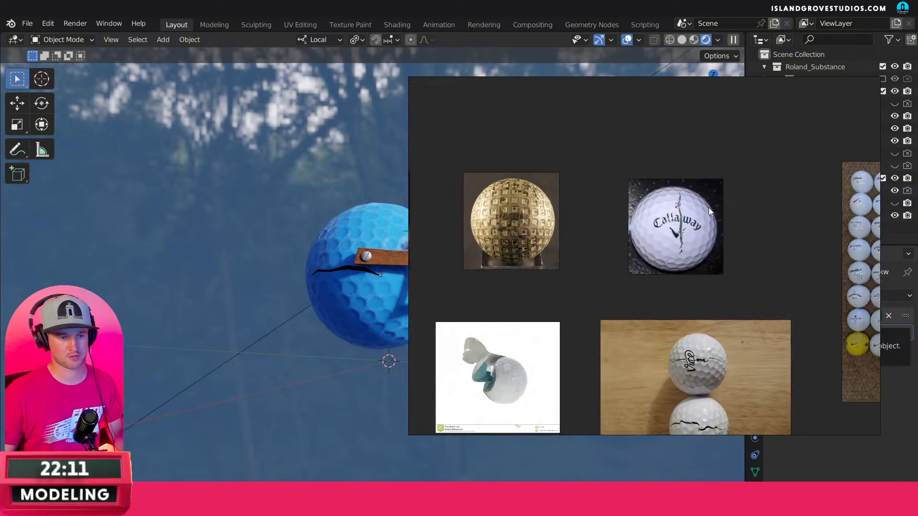
scroll(708, 208, up, 2)
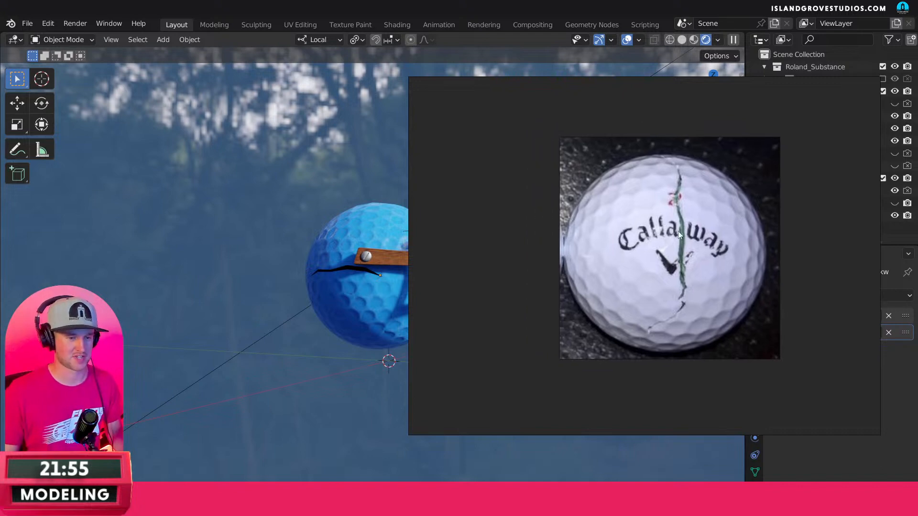
Examine the reference photo comparing rows of whole golf balls with their coloured cores cut open.
scroll(664, 231, down, 5)
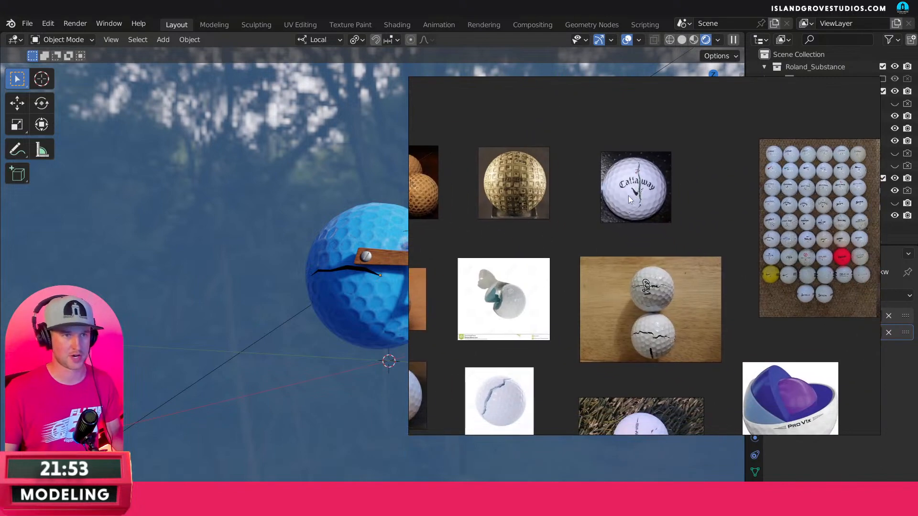
middle_drag(629, 220, 538, 195)
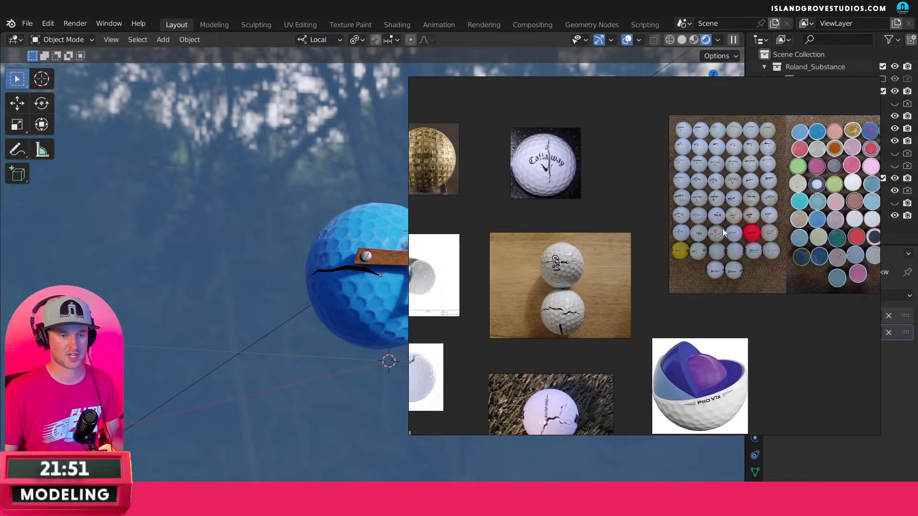
middle_drag(721, 229, 492, 247)
scroll(617, 210, up, 4)
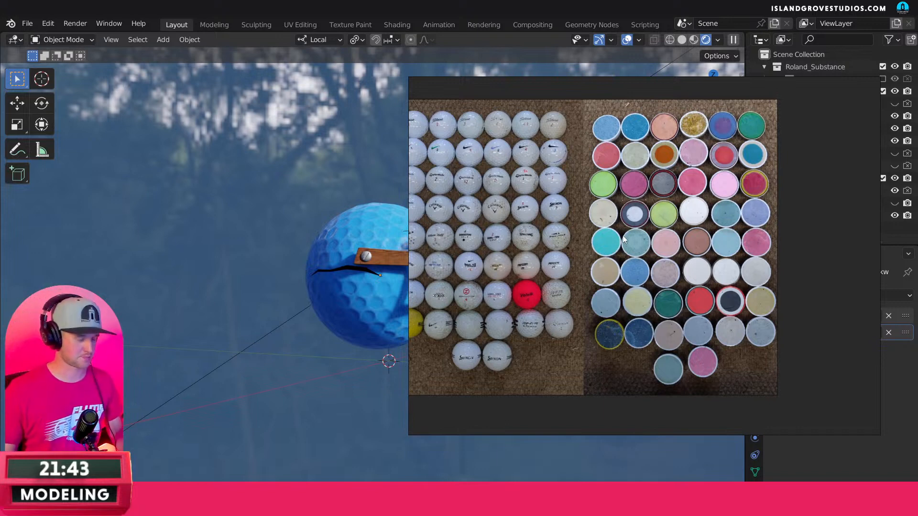
scroll(566, 245, up, 1)
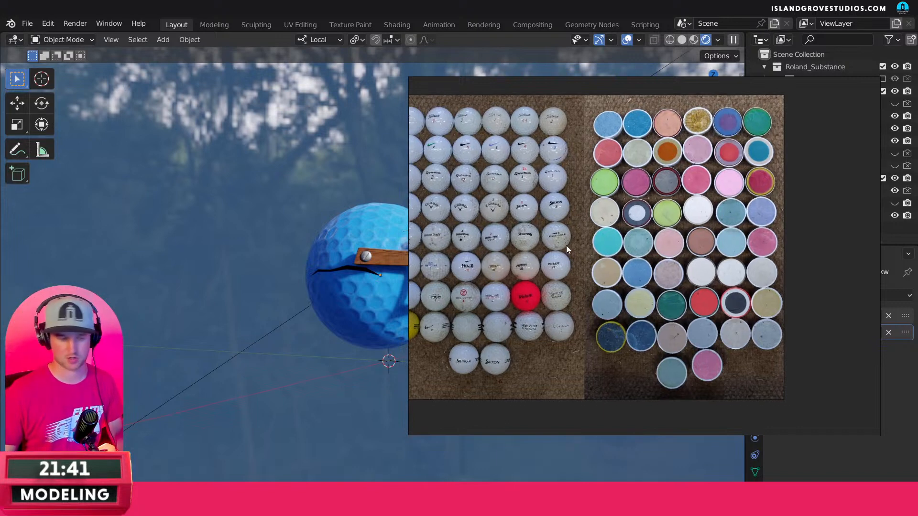
Examine the whole and cut-open ball photo and the neighbouring cracked-ball images in the Old/Broken reference group.
drag(567, 246, 615, 231)
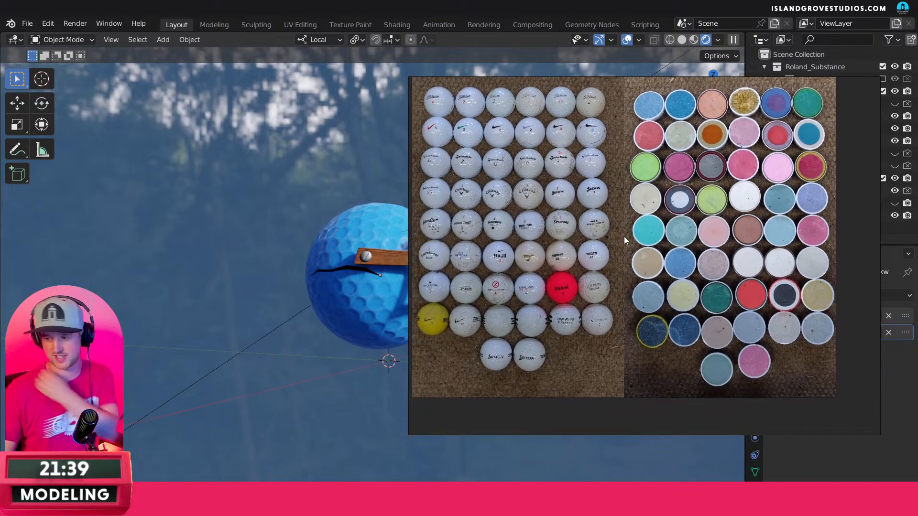
middle_drag(623, 236, 724, 184)
scroll(628, 220, down, 5)
scroll(609, 256, down, 2)
middle_drag(617, 257, 748, 233)
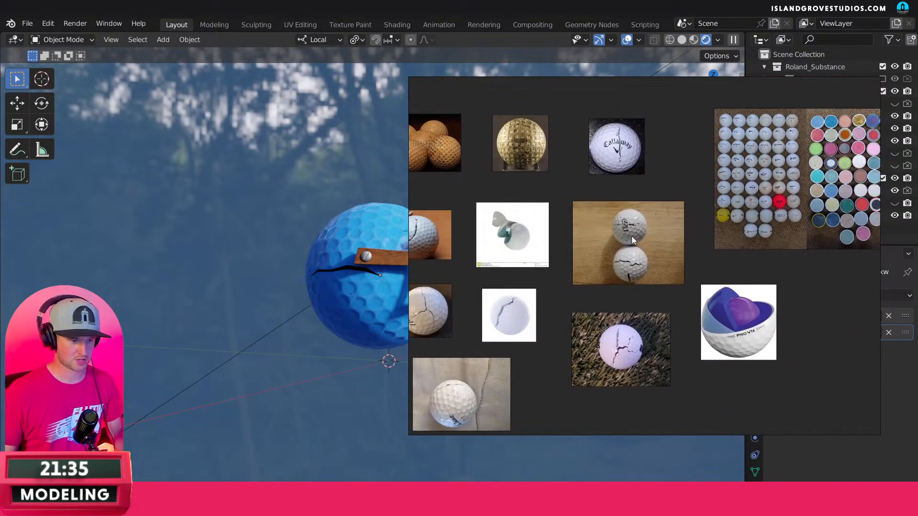
middle_drag(582, 224, 731, 214)
middle_drag(602, 245, 641, 266)
middle_drag(707, 268, 665, 157)
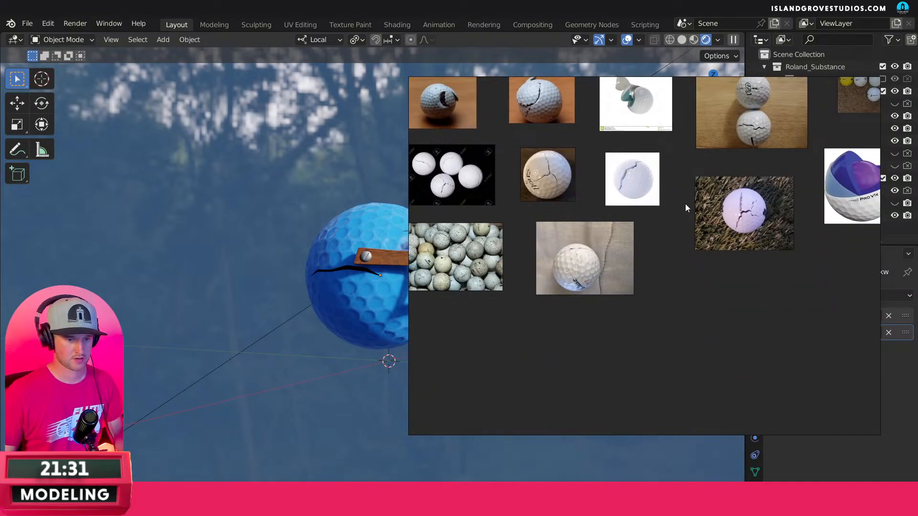
Examine the Old/Broken group as a whole and close in on the white ball with one jagged crack.
scroll(684, 208, down, 6)
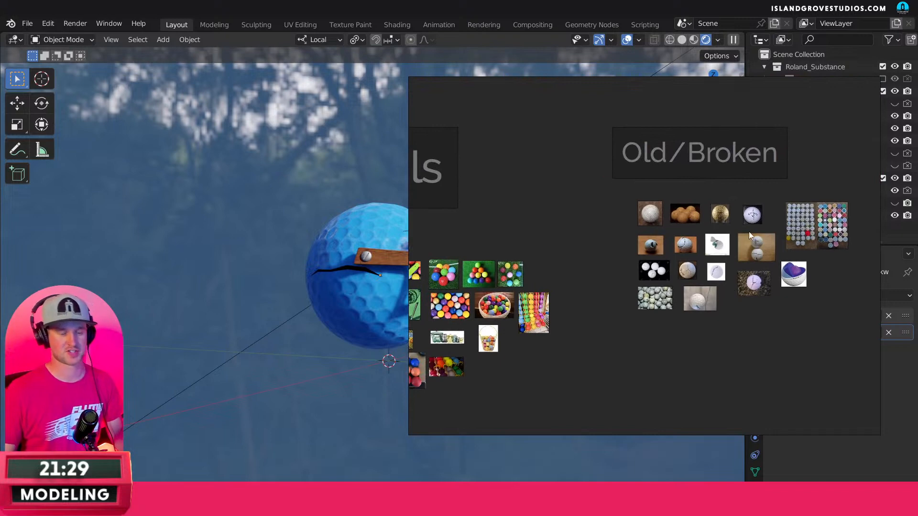
scroll(750, 234, up, 4)
middle_drag(803, 199, 768, 226)
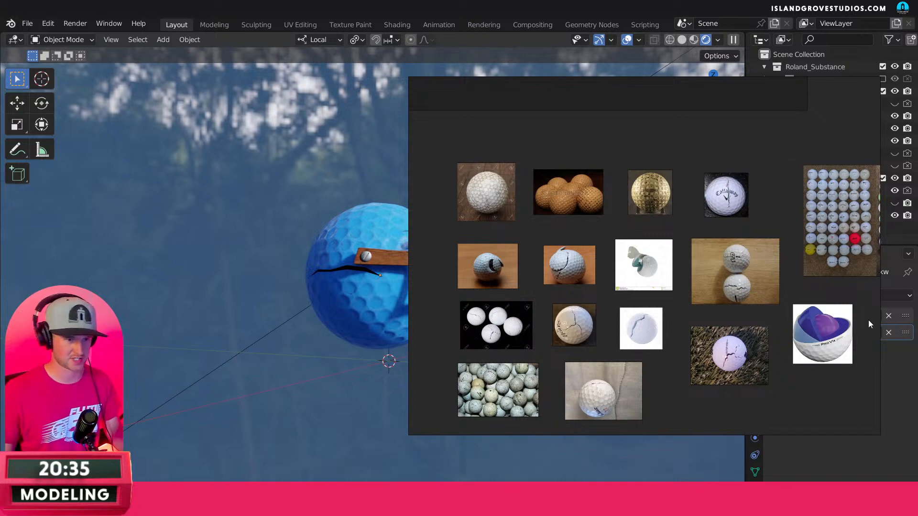
scroll(717, 205, up, 4)
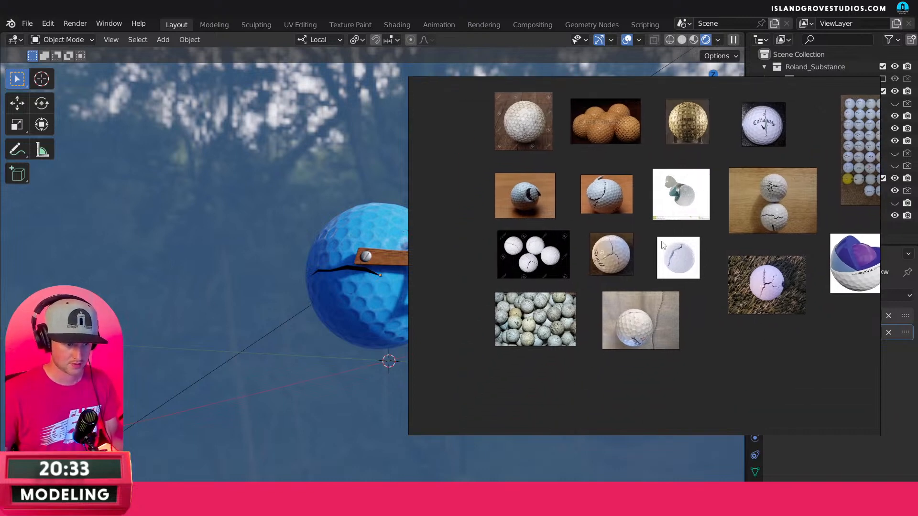
scroll(647, 229, up, 6)
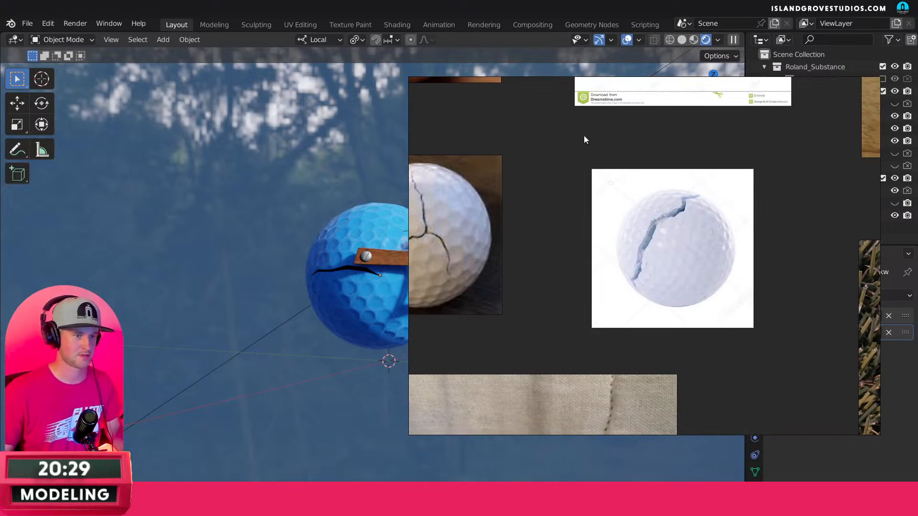
Place the reference board beside the golf-ball character and narrow it to frame only the single cracked white ball.
drag(583, 136, 188, 133)
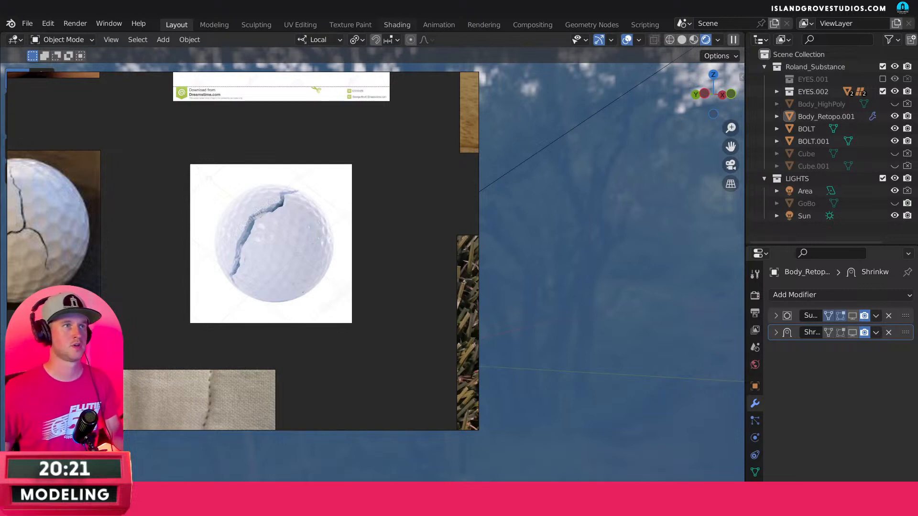
middle_drag(408, 233, 252, 210)
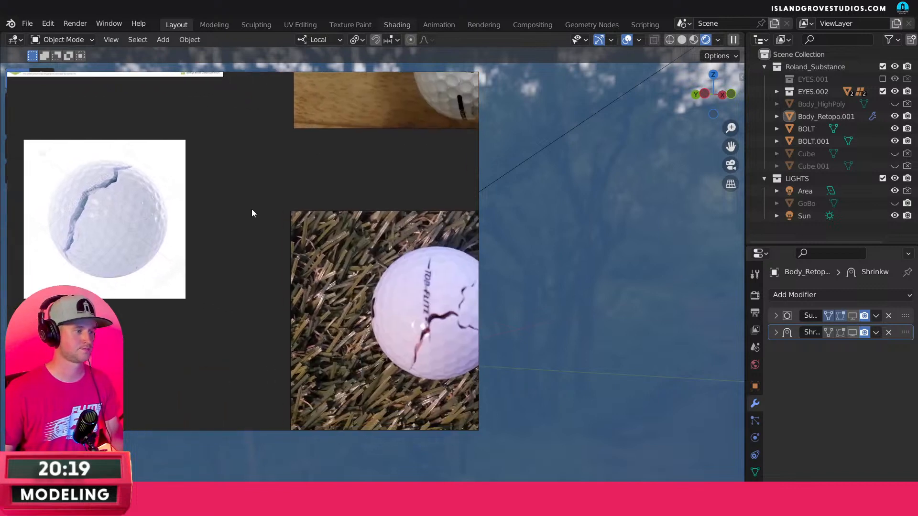
drag(478, 186, 220, 197)
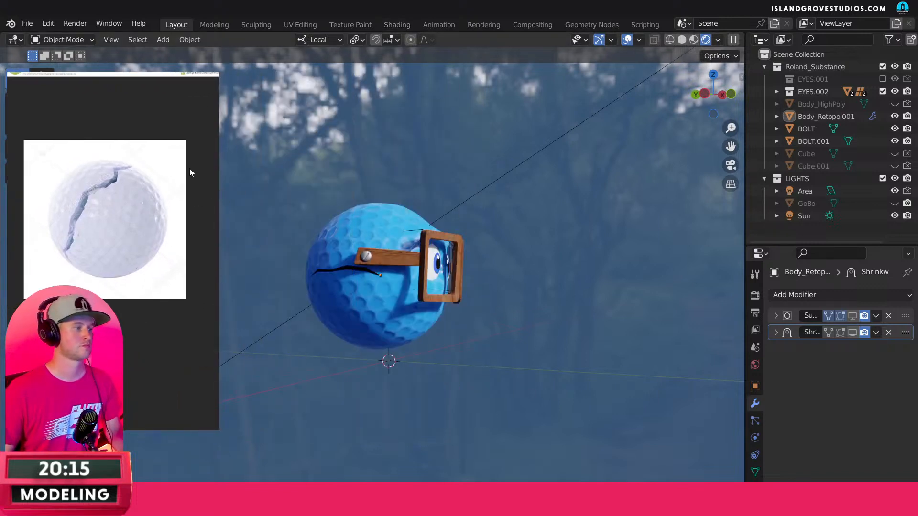
mouse_move(189, 168)
middle_down()
mouse_move(191, 147)
mouse_move(188, 159)
middle_up()
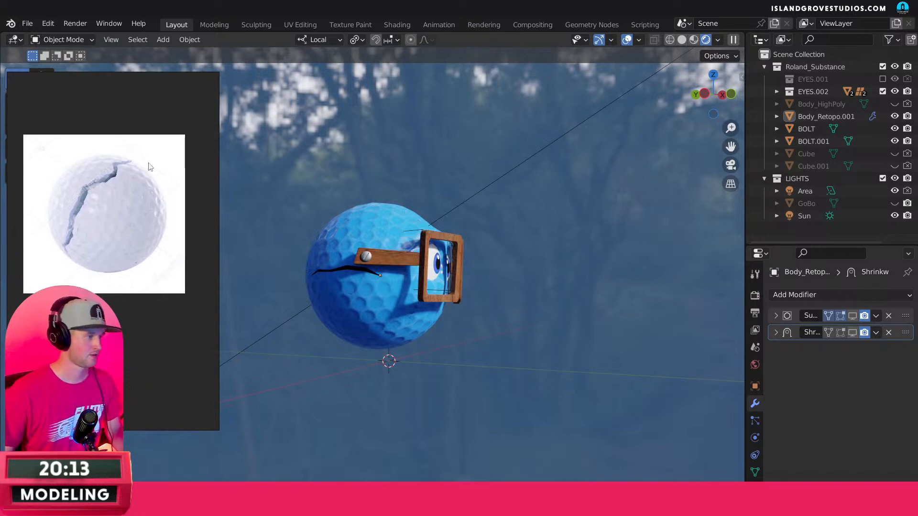
Examine the cracked Snell ball and the surrounding split, aged and discoloured ball photos in the narrowed reference board.
middle_drag(102, 216, 252, 198)
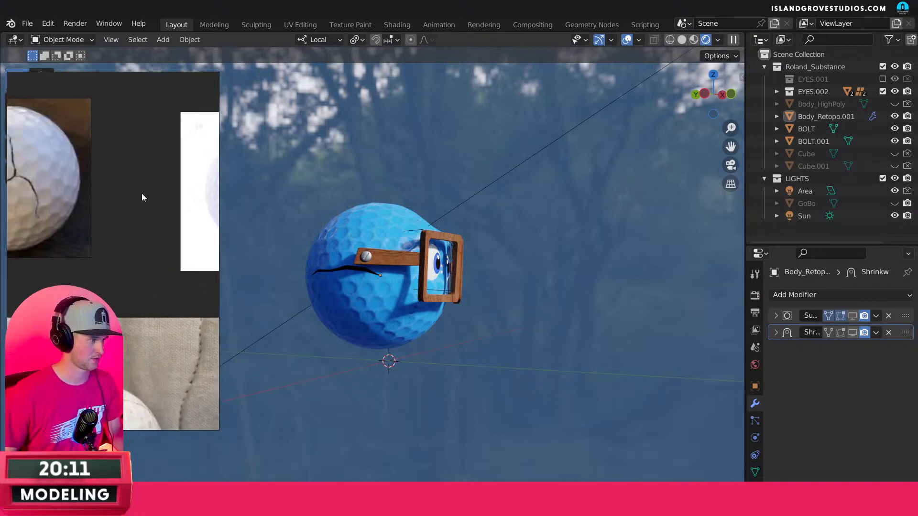
middle_drag(141, 193, 29, 226)
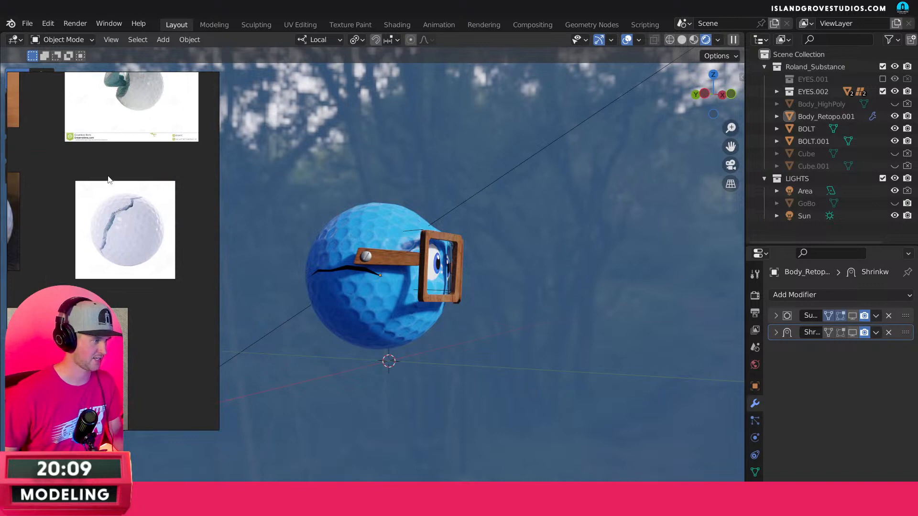
right_drag(91, 152, 102, 194)
scroll(101, 194, down, 3)
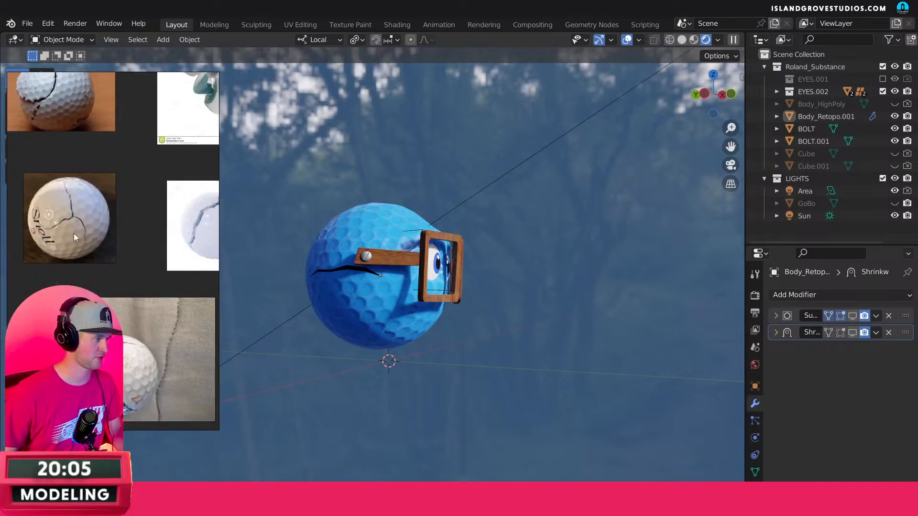
middle_drag(73, 233, 113, 249)
click(99, 243)
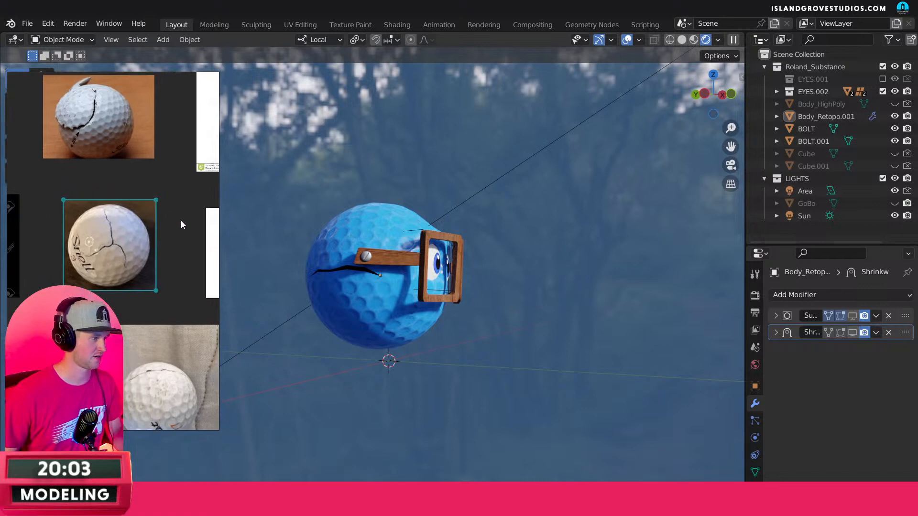
scroll(181, 220, down, 3)
middle_drag(108, 220, 162, 187)
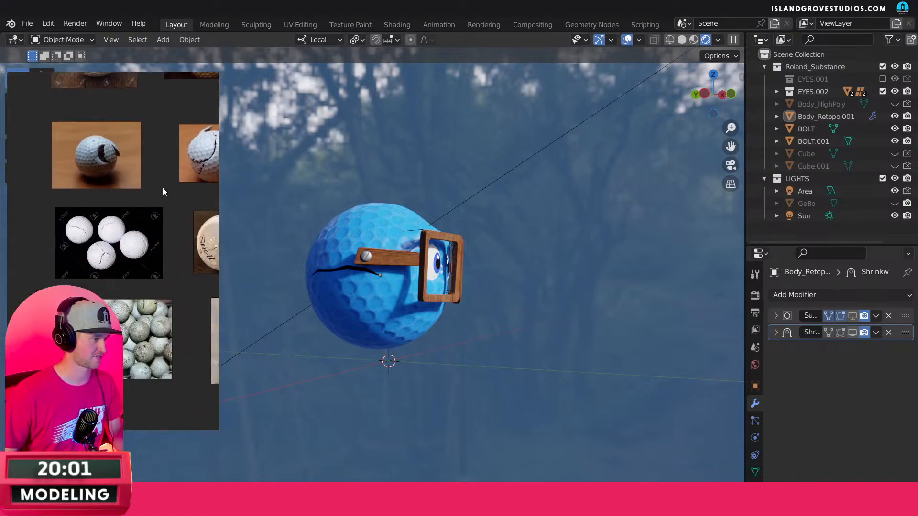
scroll(148, 255, up, 2)
middle_drag(148, 254, 124, 303)
middle_drag(155, 198, 147, 265)
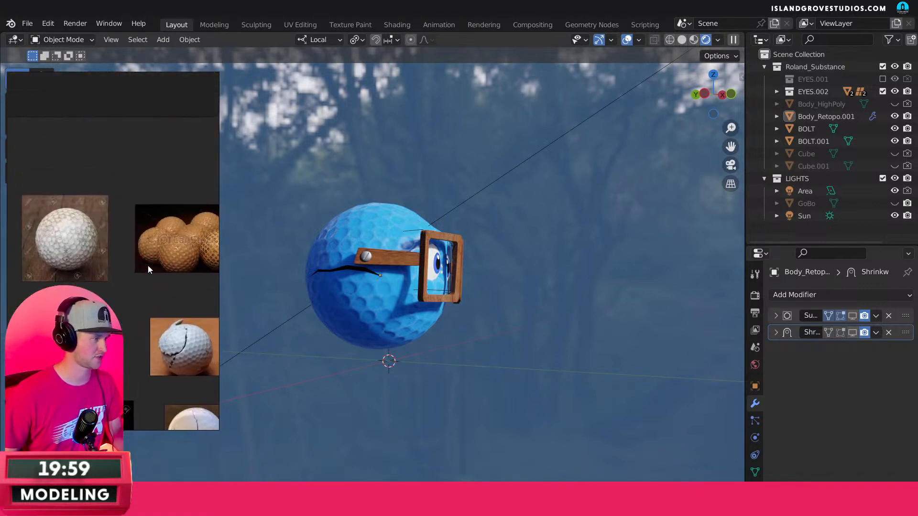
Frame the cracked Callaway ball in the reference board as the guide for the mouth shape.
scroll(142, 248, down, 4)
middle_drag(102, 299, 14, 299)
middle_drag(170, 205, 116, 216)
scroll(108, 210, up, 5)
scroll(133, 174, up, 4)
scroll(101, 203, down, 1)
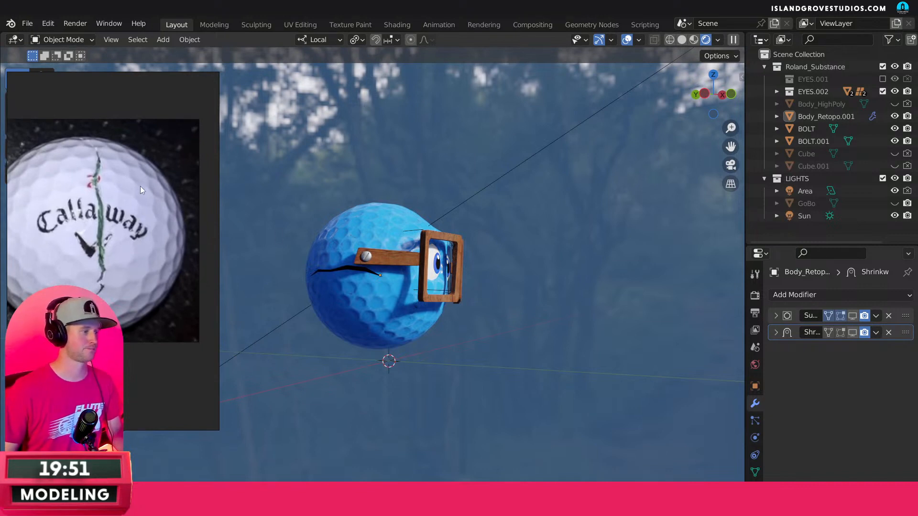
scroll(148, 166, up, 1)
Select the character's retopologized body, show it in solid shading and enter Edit Mode.
click(395, 217)
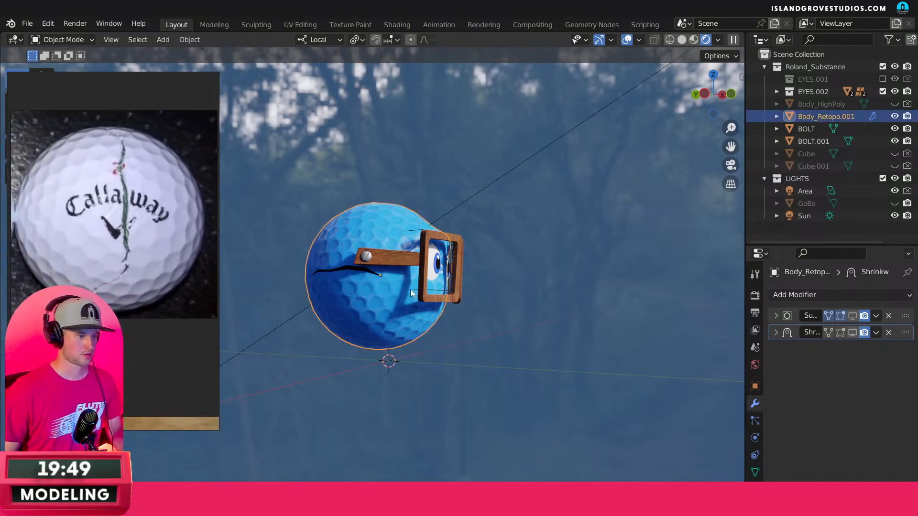
mouse_move(410, 289)
middle_down()
mouse_move(464, 289)
mouse_move(397, 281)
middle_up()
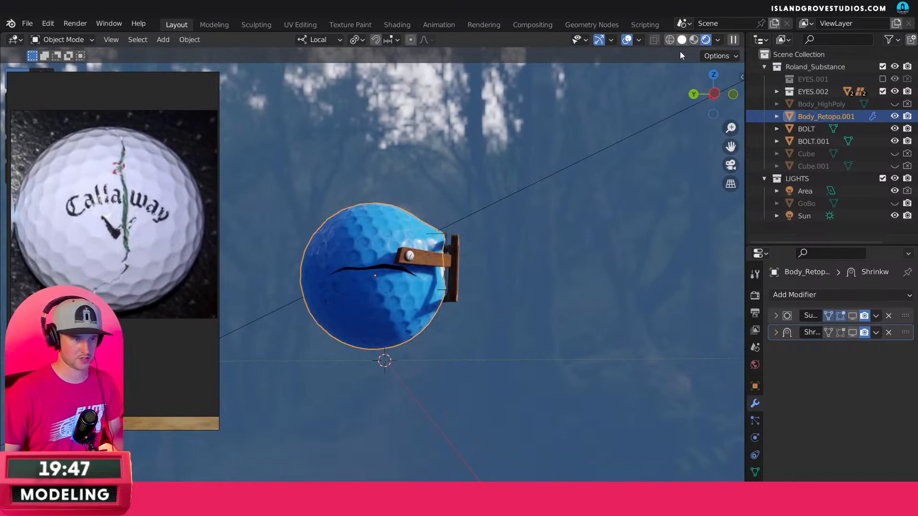
click(682, 39)
scroll(362, 230, up, 7)
scroll(363, 229, down, 3)
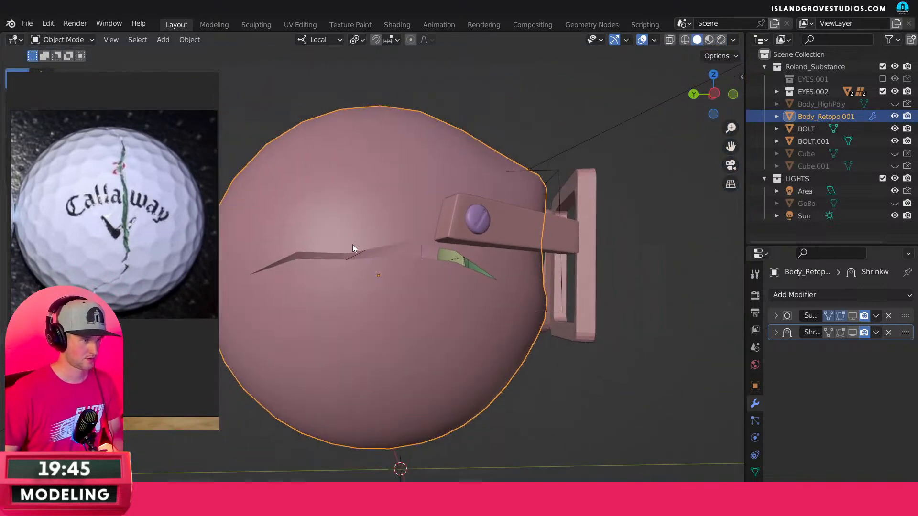
key(Tab)
Lower the upper-lip vertex nearest the mouth corner farthest from the glasses frame.
middle_drag(353, 248, 308, 266)
shift+click(324, 247)
click(308, 265)
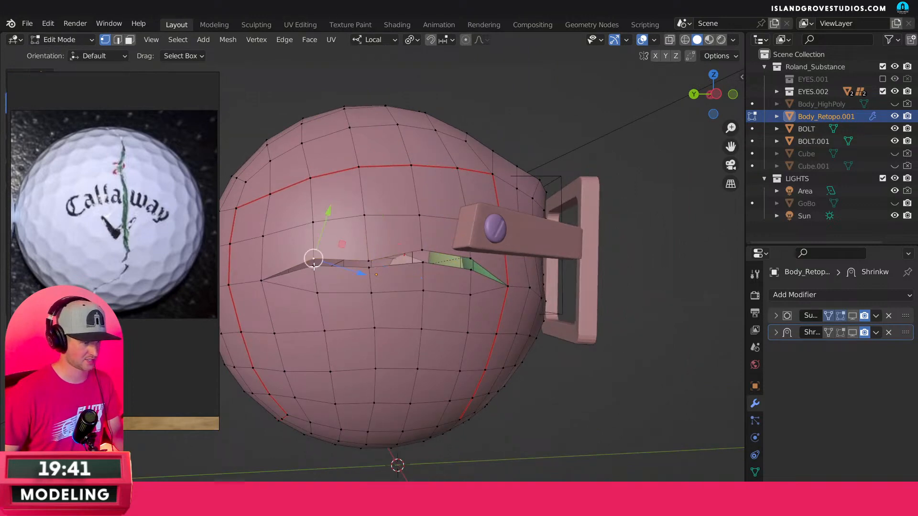
key(ctrl+z)
click(316, 271)
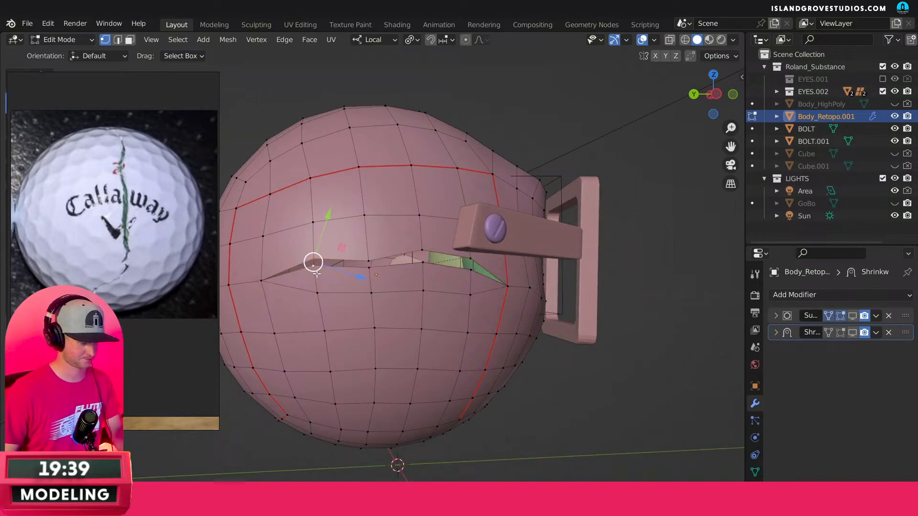
key(g)
click(317, 276)
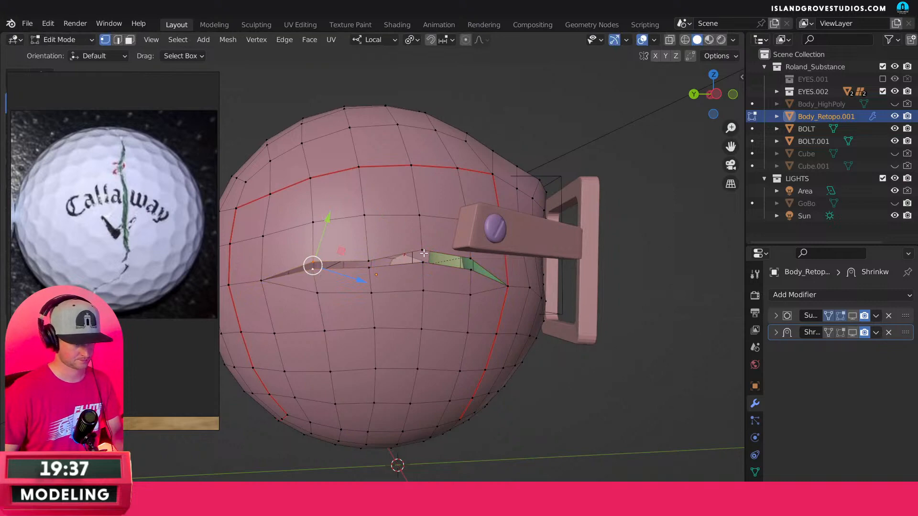
Raise the middle upper-lip vertex slightly and lower the upper-lip vertex beneath the glasses bolt.
click(370, 261)
key(g)
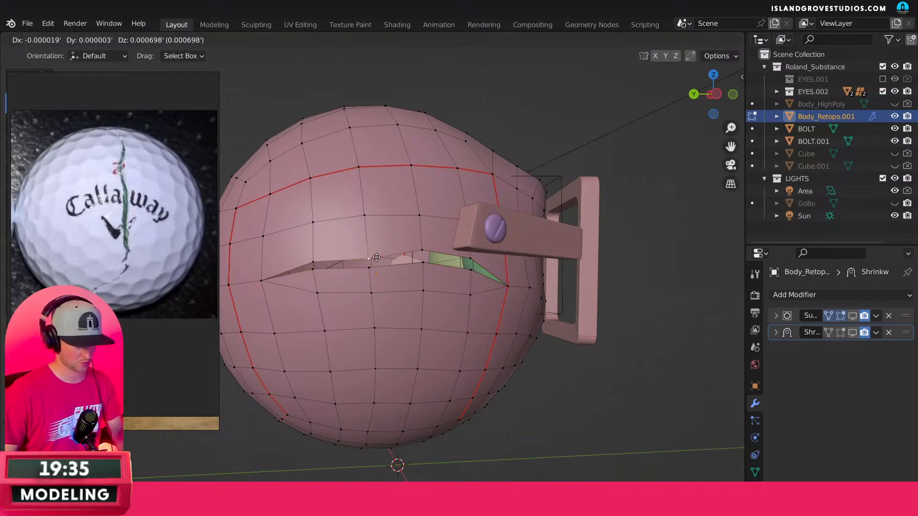
right_click(481, 253)
middle_drag(481, 254, 462, 266)
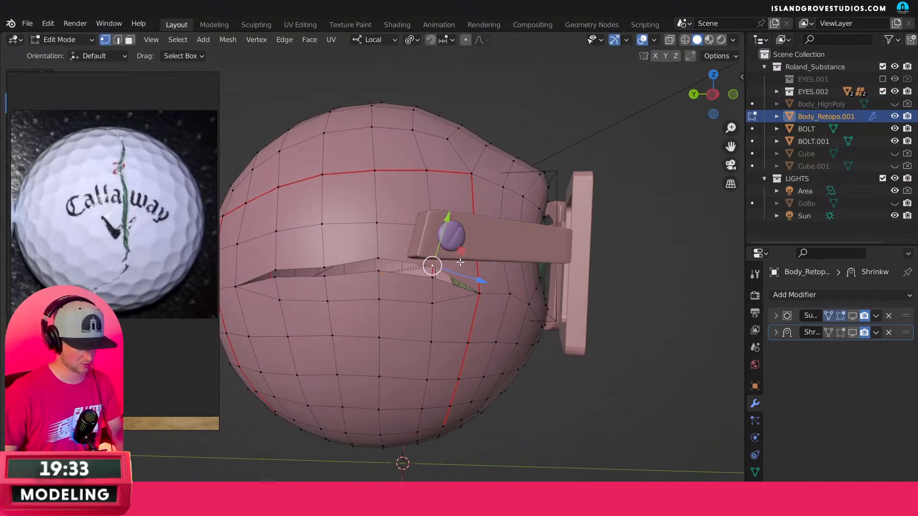
key(g)
right_click(462, 267)
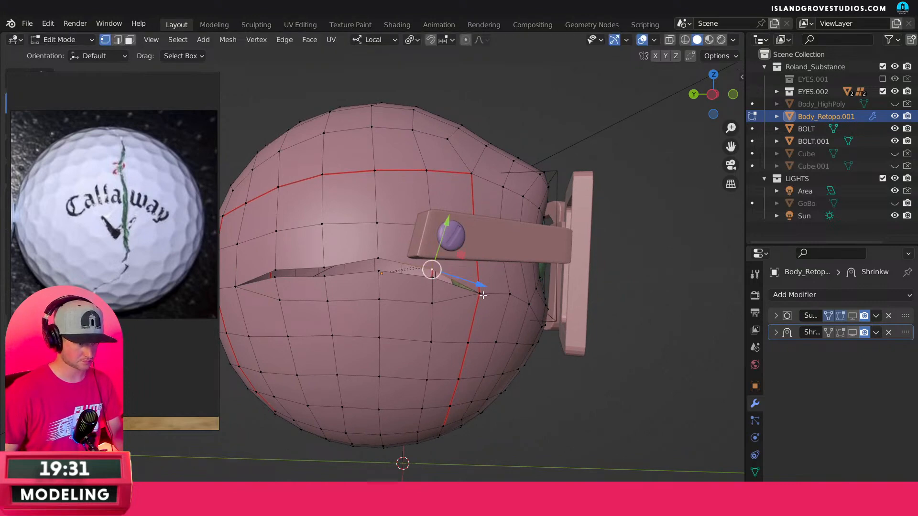
Shift the mouth corner vertex nearest the glasses frame slightly inward and down to tighten the opening.
click(481, 294)
key(g)
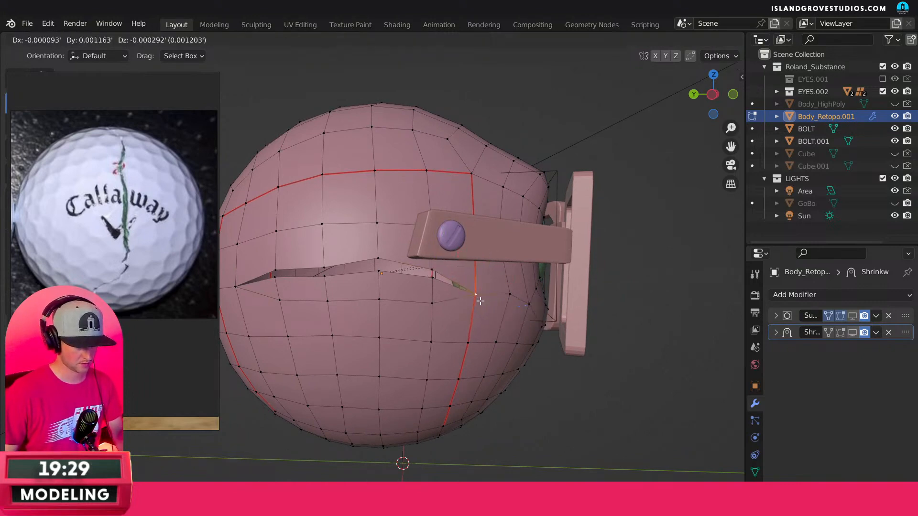
right_click(480, 301)
key(g)
right_click(480, 302)
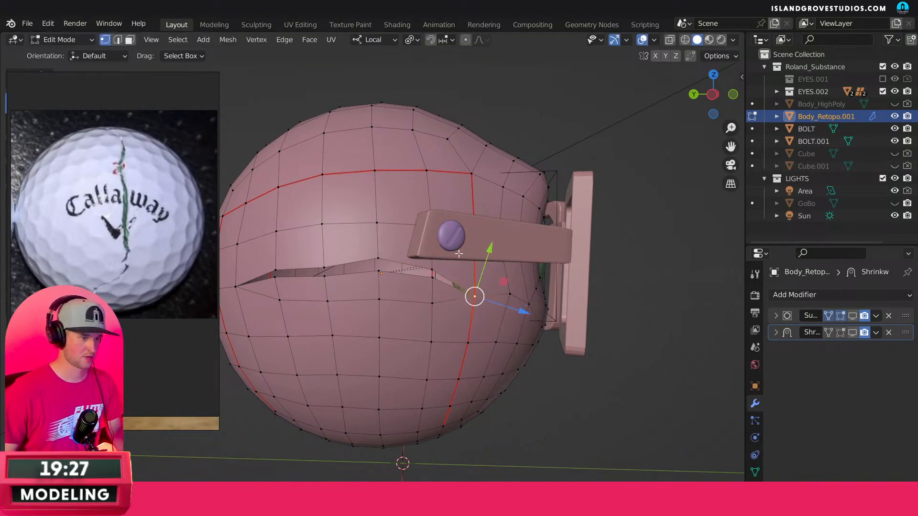
Check the mouth opening in material preview and switch the viewport to rendered shading.
click(709, 41)
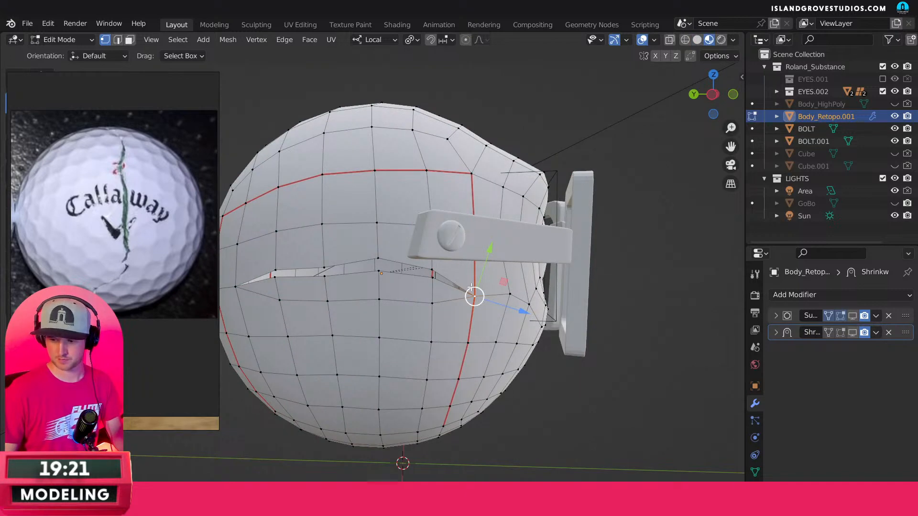
shift+middle_drag(457, 196, 508, 193)
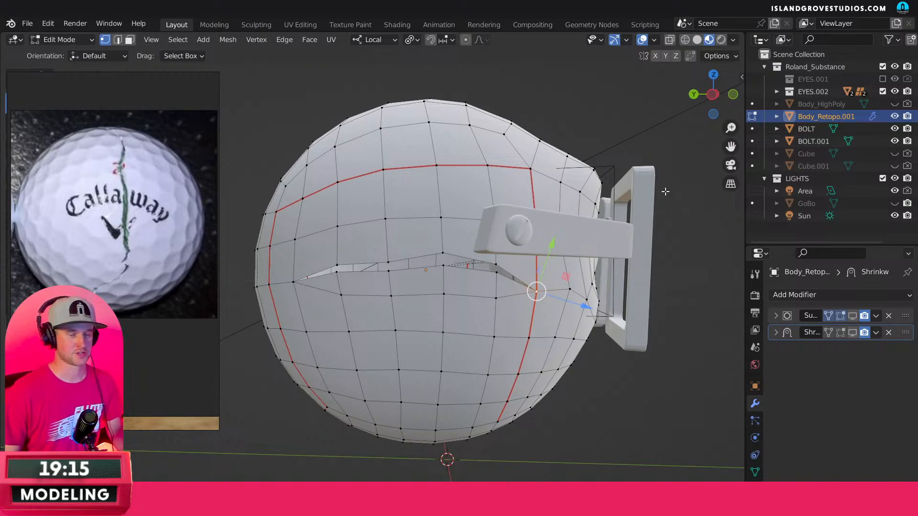
click(721, 40)
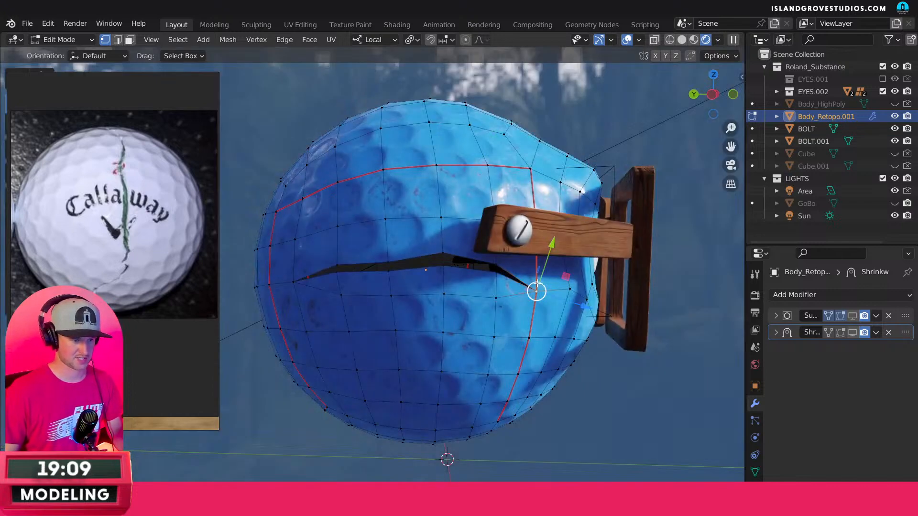
Reposition the mouth corner vertex below the glasses arm while viewing the rendered surface.
middle_drag(543, 287, 537, 286)
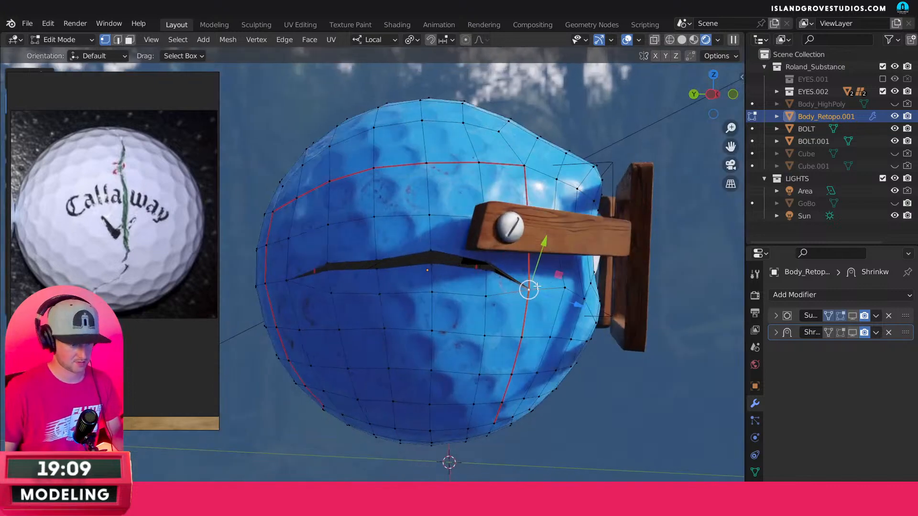
key(g)
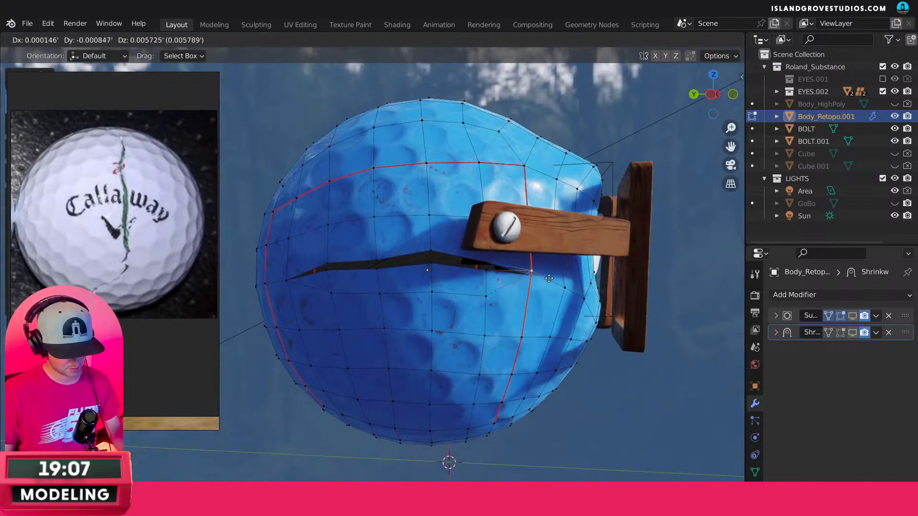
click(528, 287)
scroll(559, 251, up, 5)
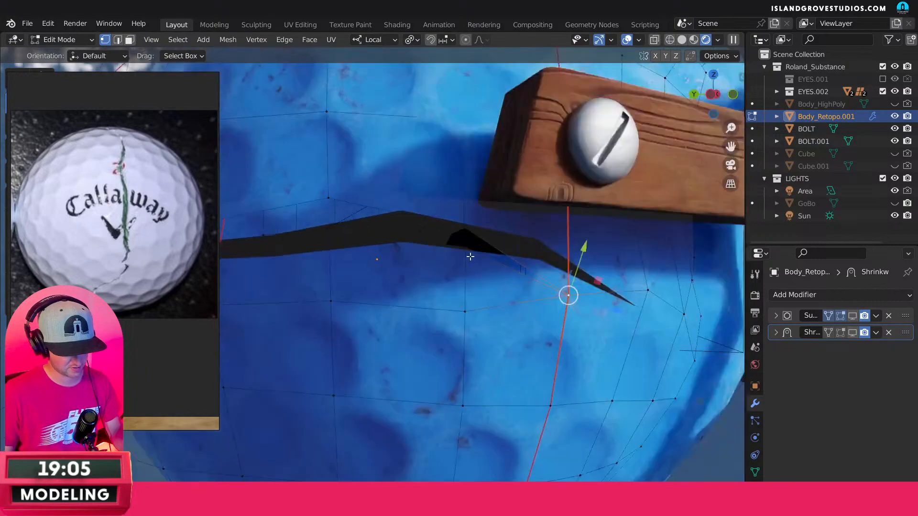
Readjust the mouth corner vertex beneath the bolt in the rendered view so the crack tapers to a thin point.
middle_drag(471, 257, 482, 268)
key(g)
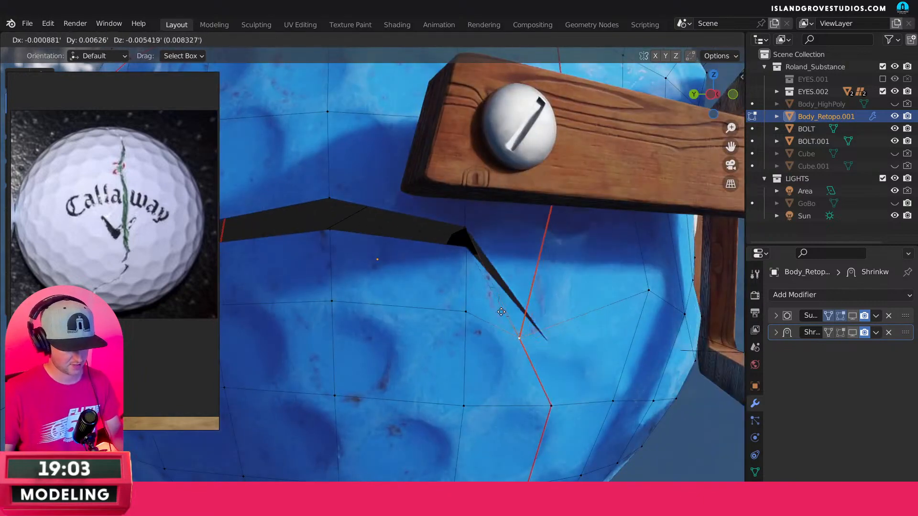
click(555, 273)
scroll(556, 303, down, 5)
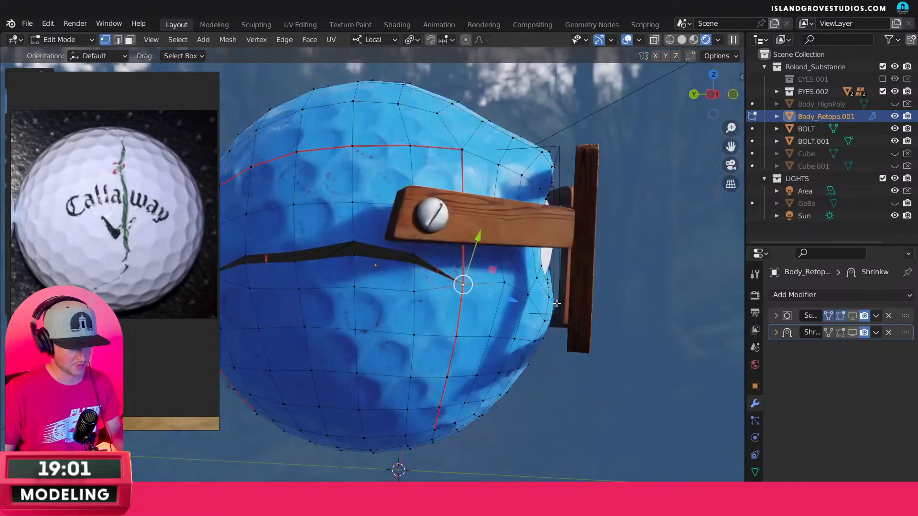
middle_drag(556, 303, 351, 258)
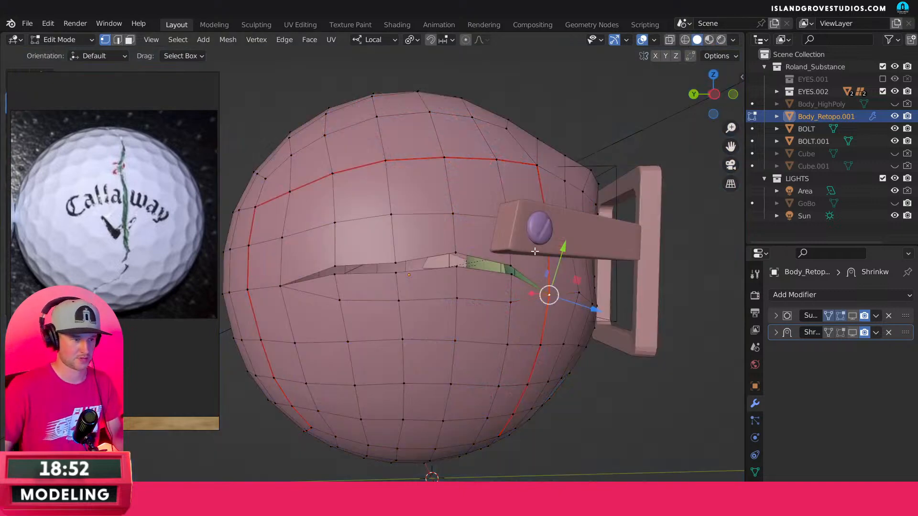
Inspect the uncut opposite side of the body in solid shading, comparing the mesh with X-ray on and off.
click(682, 39)
middle_drag(526, 302, 524, 282)
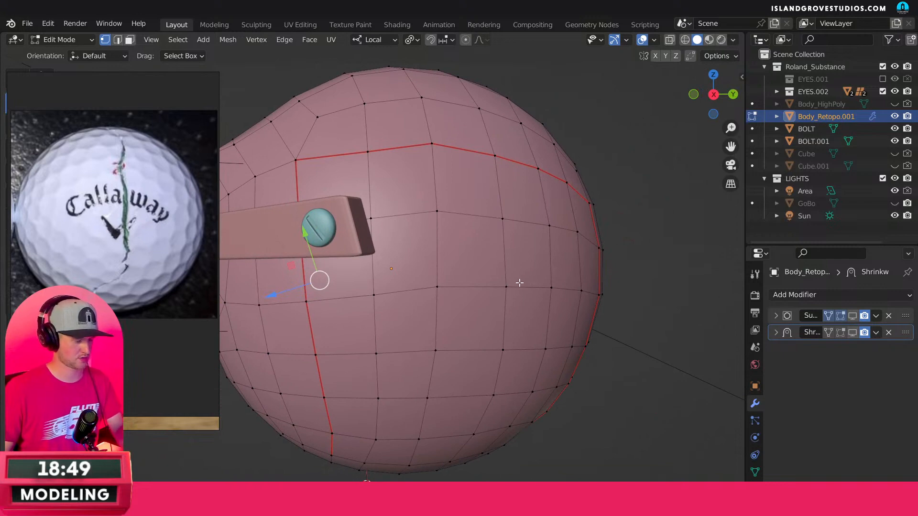
key(KP_3)
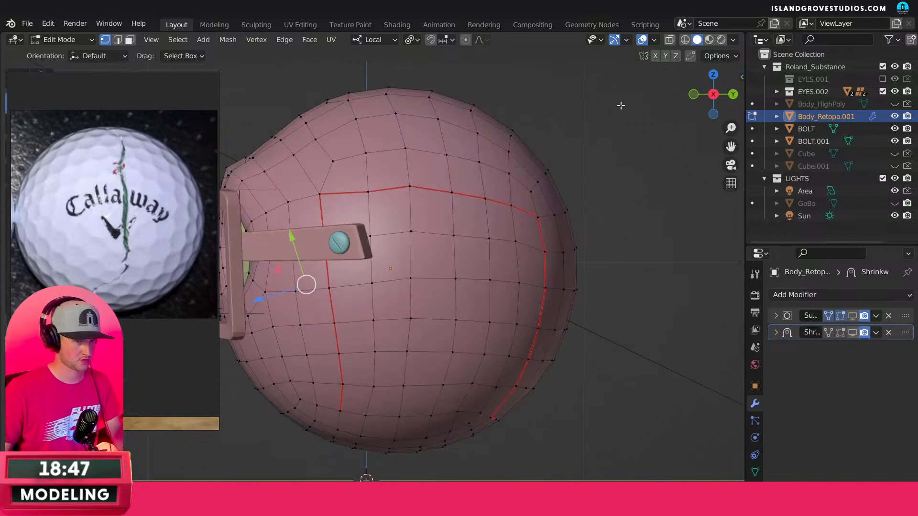
click(669, 40)
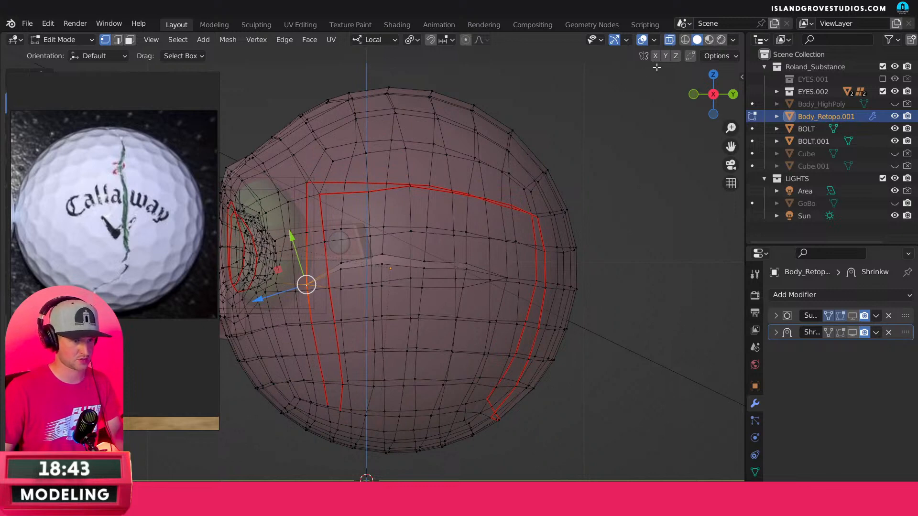
click(670, 40)
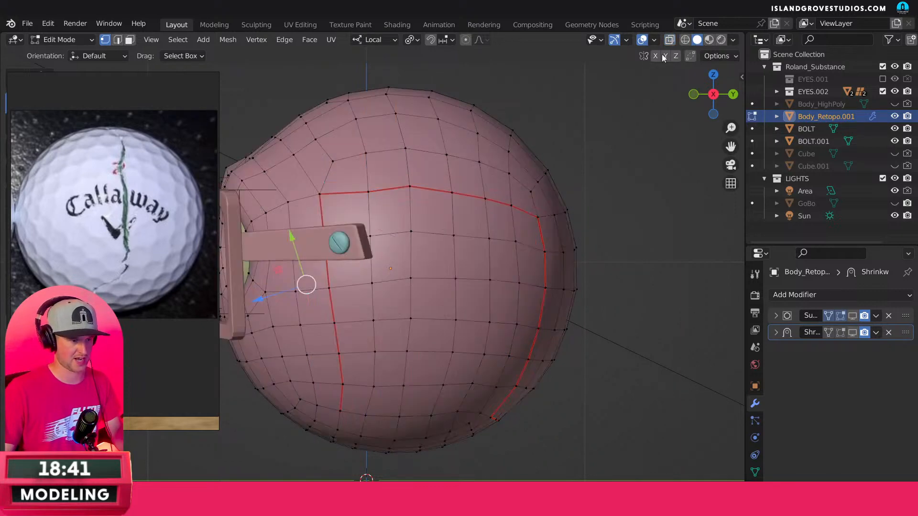
scroll(404, 271, up, 1)
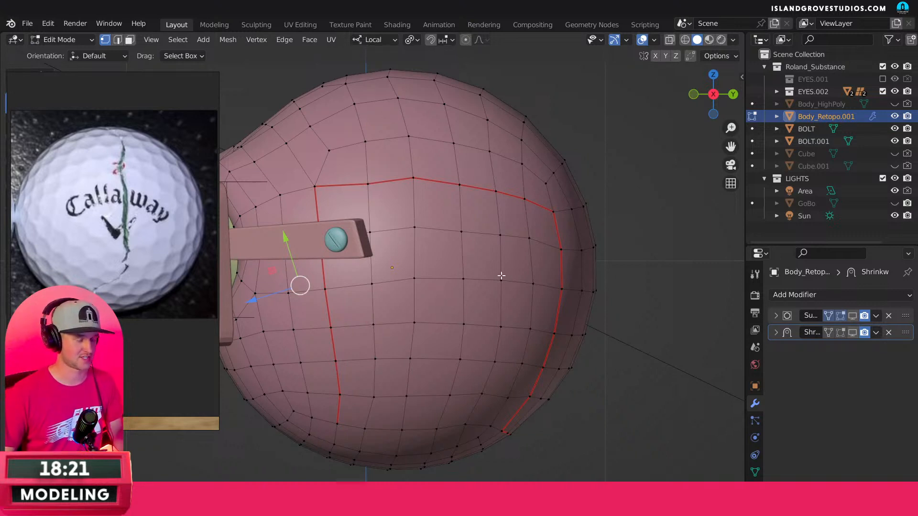
shift+middle_drag(501, 276, 613, 276)
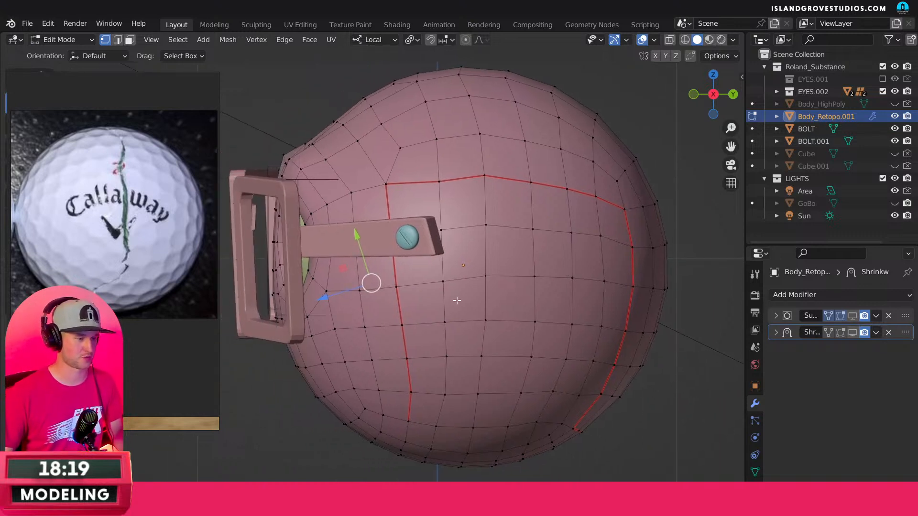
Knife-cut the crack's upper line from the seam vertex below the glasses arm across the faces toward the rear seam.
click(407, 280)
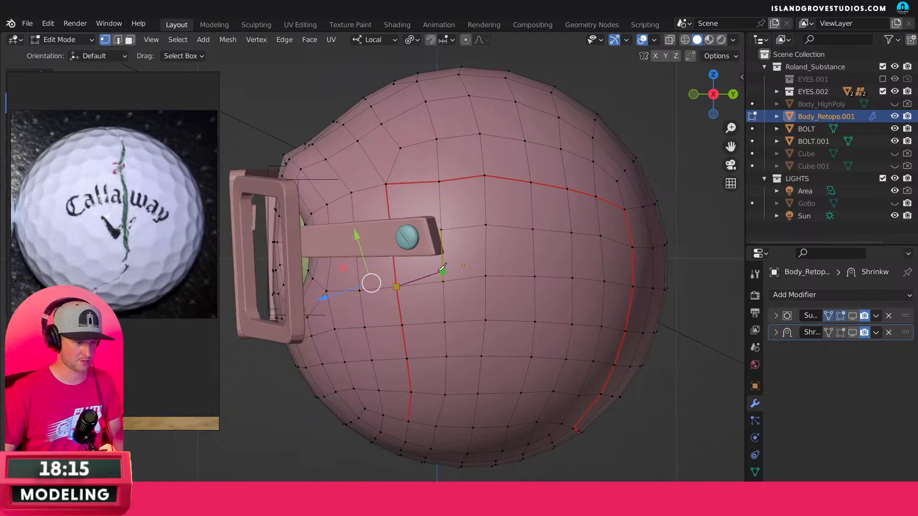
ctrl+click(442, 265)
click(485, 262)
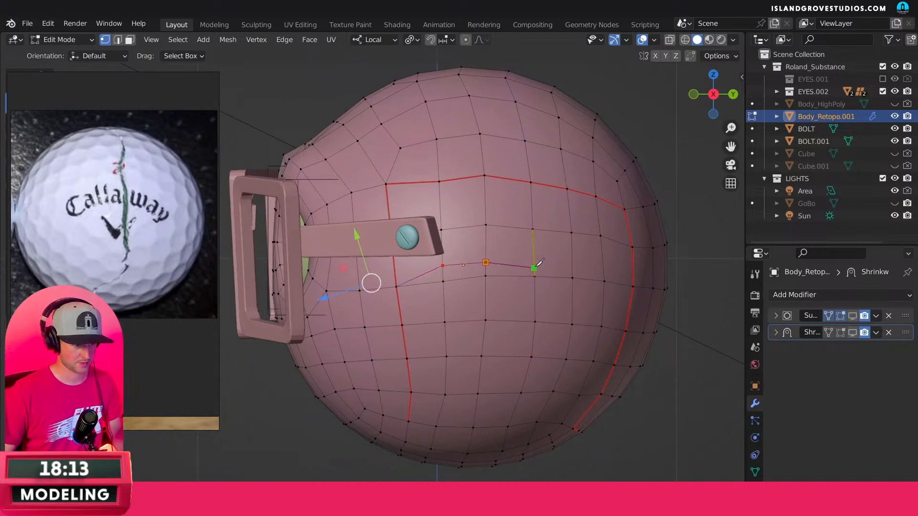
click(534, 266)
click(572, 266)
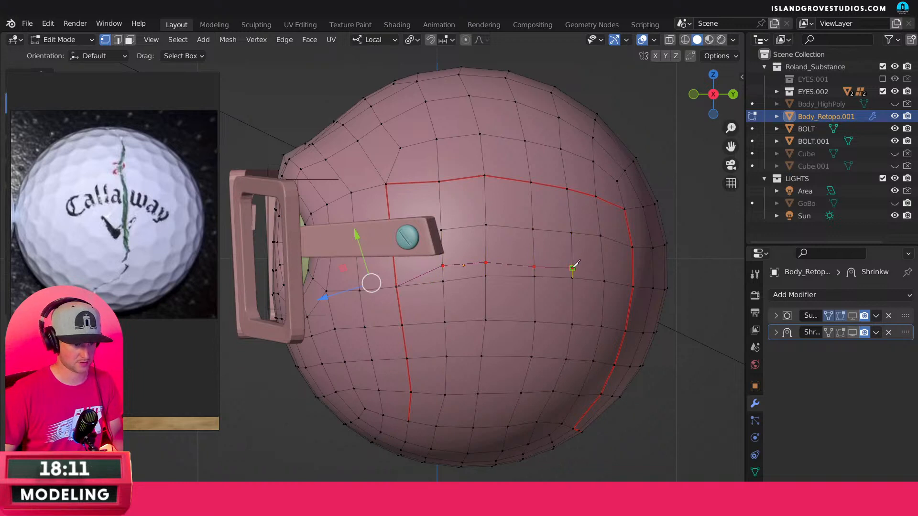
click(603, 262)
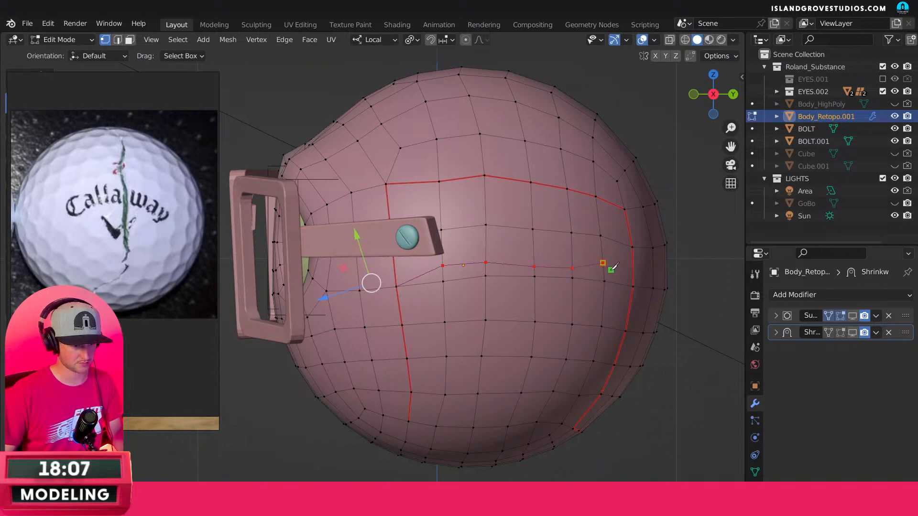
Continue the knife cut back along a lower line to the starting seam vertex and apply it.
click(576, 270)
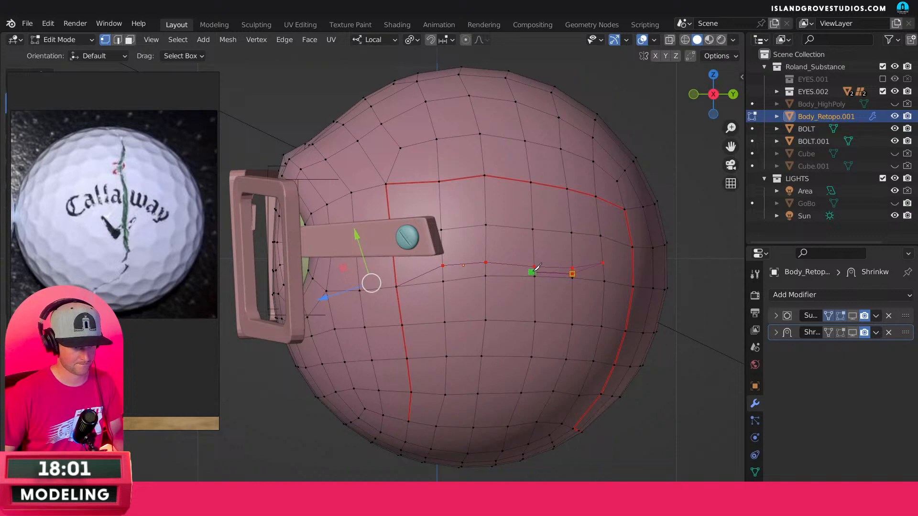
click(535, 271)
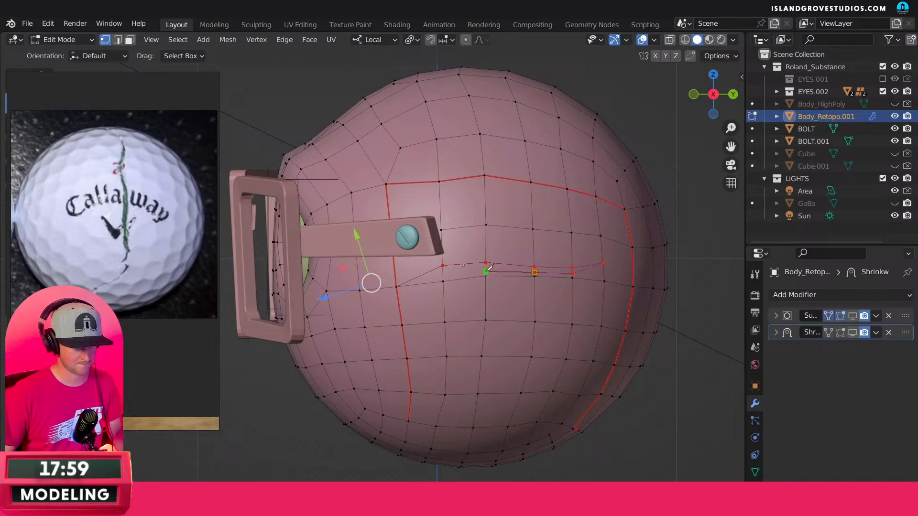
click(486, 271)
click(440, 276)
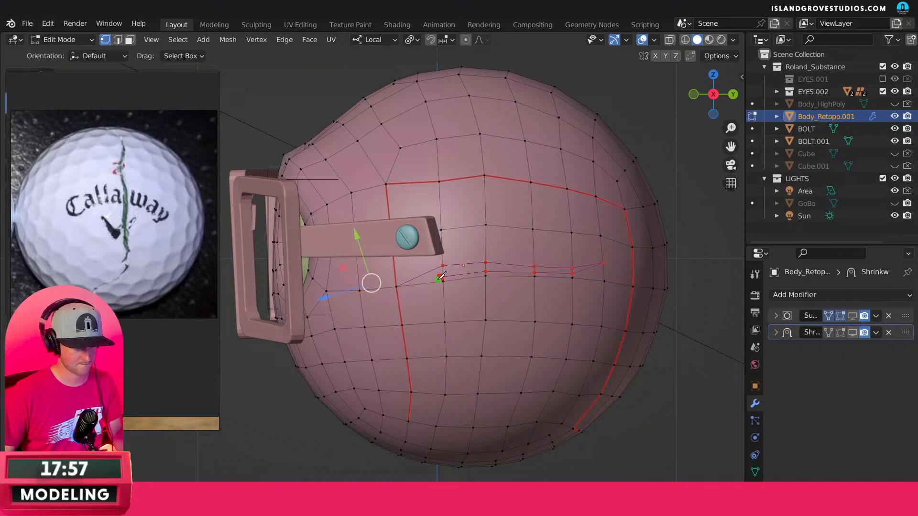
click(396, 285)
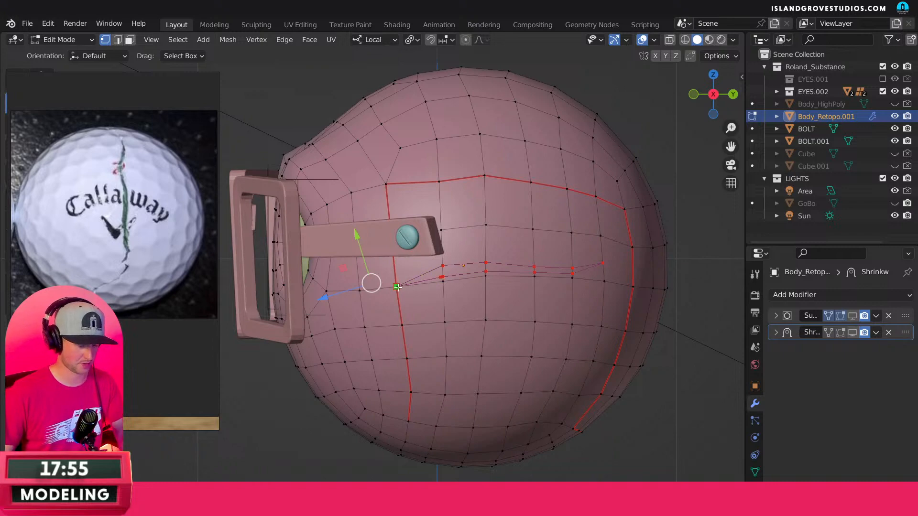
key(Return)
Dissolve the extra vertex on the lower cut line beneath the end of the glasses arm.
scroll(484, 281, up, 3)
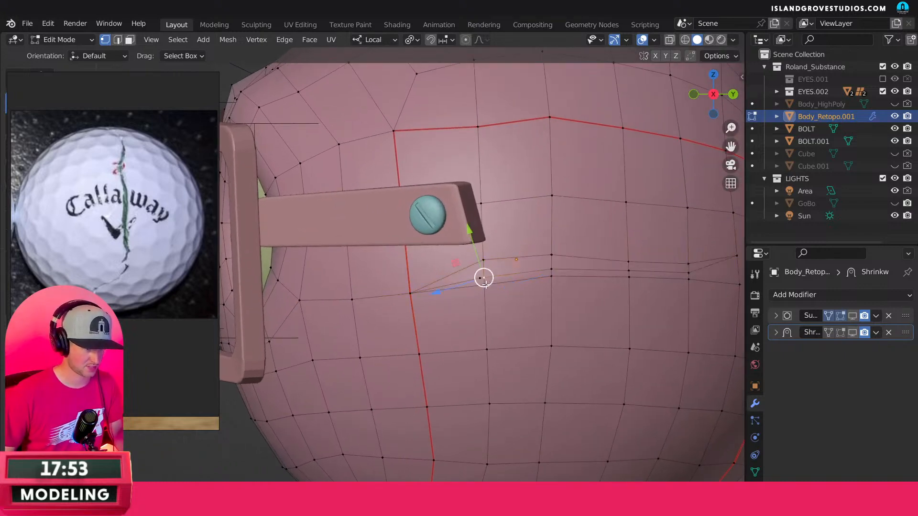
key(x)
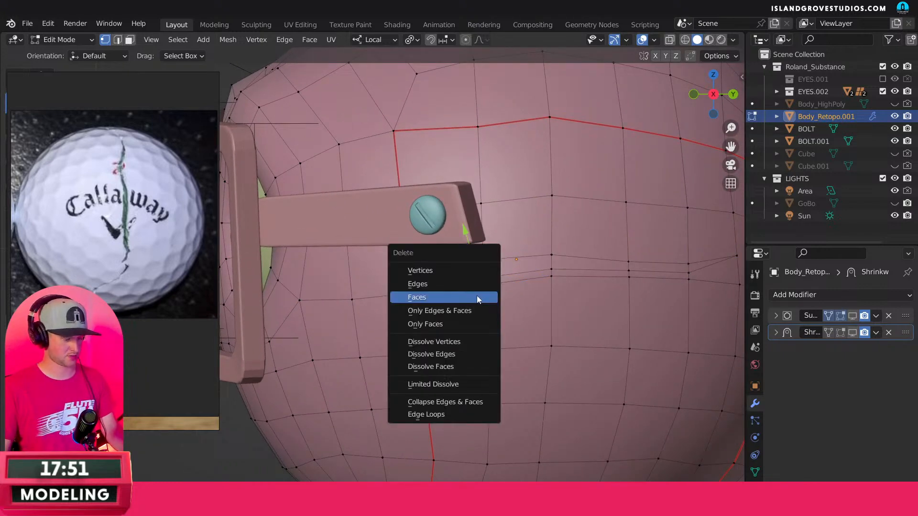
click(476, 339)
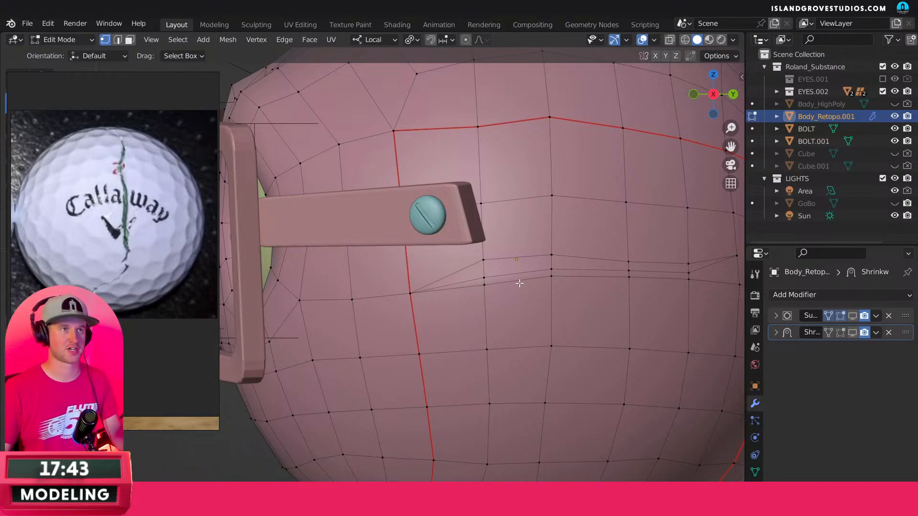
Lower the upper cut's vertex near the glasses arm and raise its vertex two columns farther back.
middle_drag(599, 287, 486, 251)
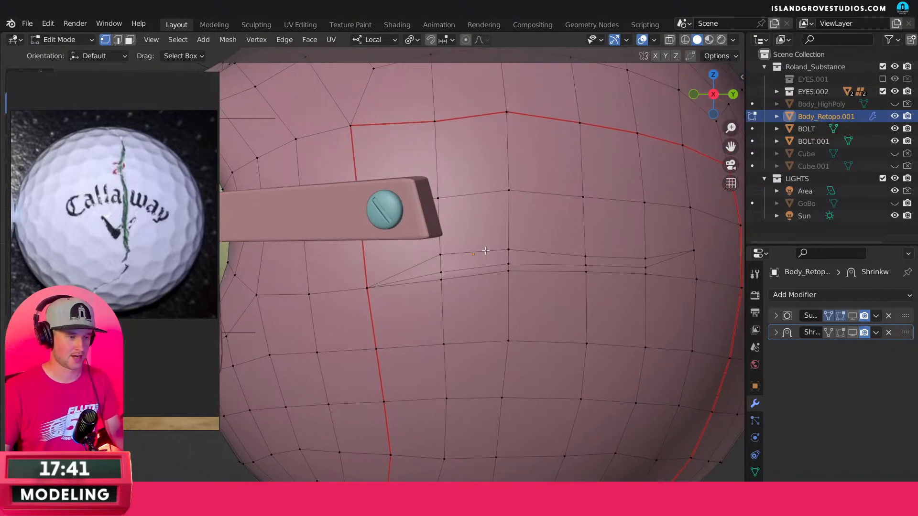
click(441, 254)
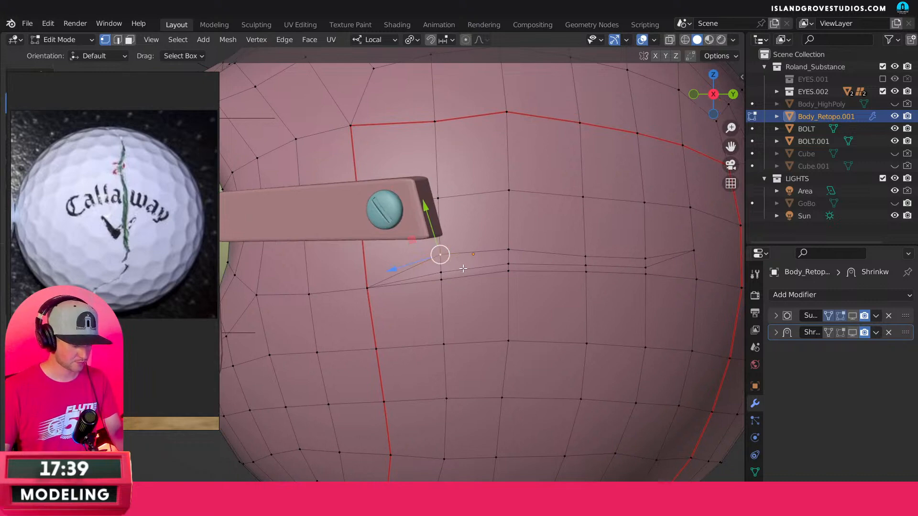
key(g)
click(472, 266)
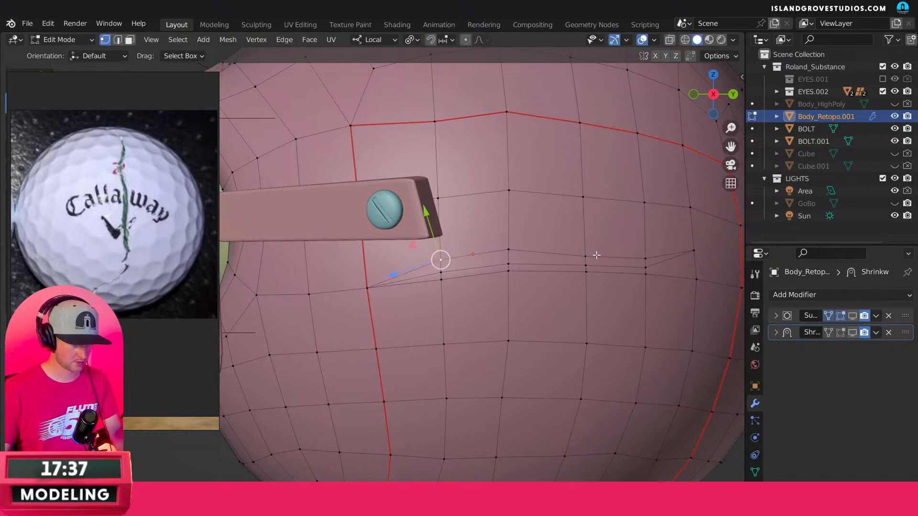
click(590, 255)
key(g)
click(586, 254)
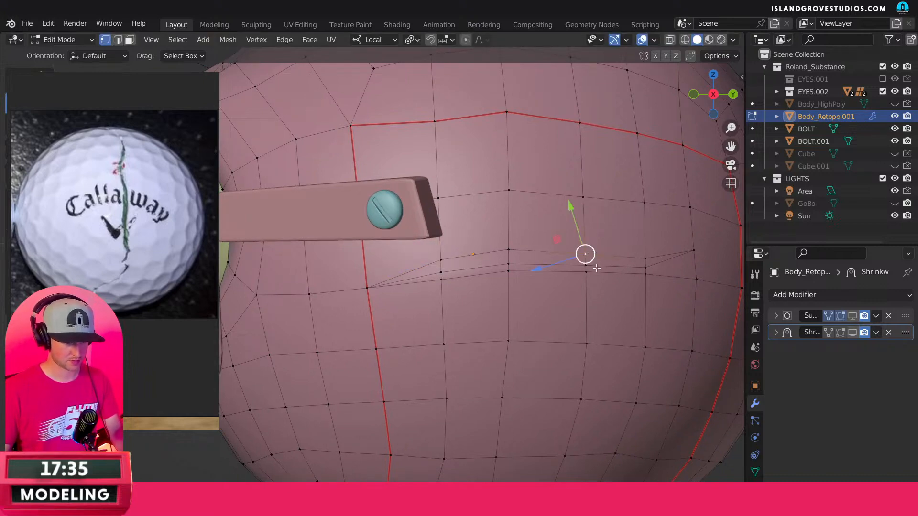
Undo the vertex adjustments, the dissolve and the double knife cut on this side of the body.
click(508, 268)
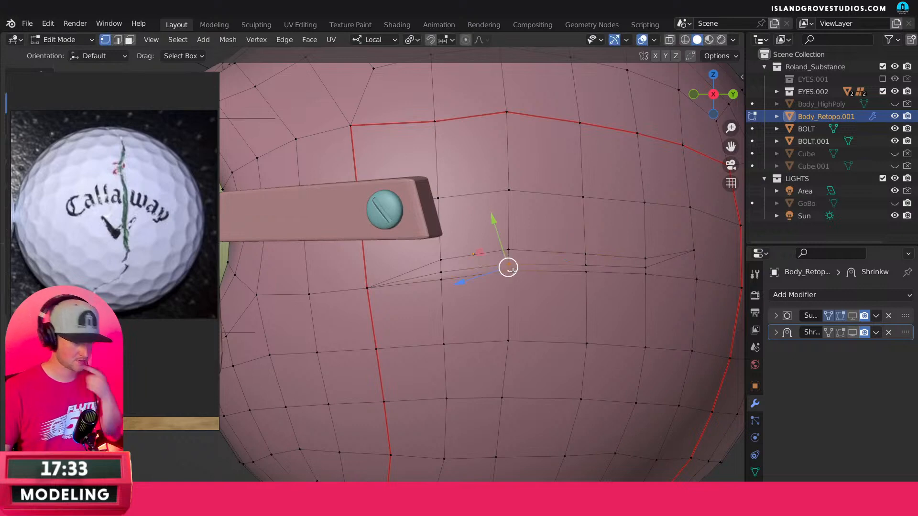
key(m)
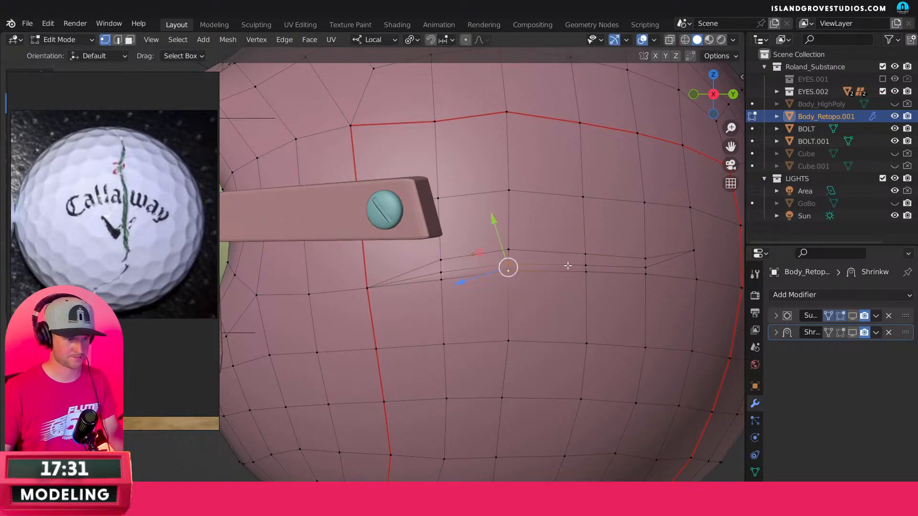
key(ctrl+z)
key(ctrl+z)
key(ctrl+z)
key(ctrl+z)
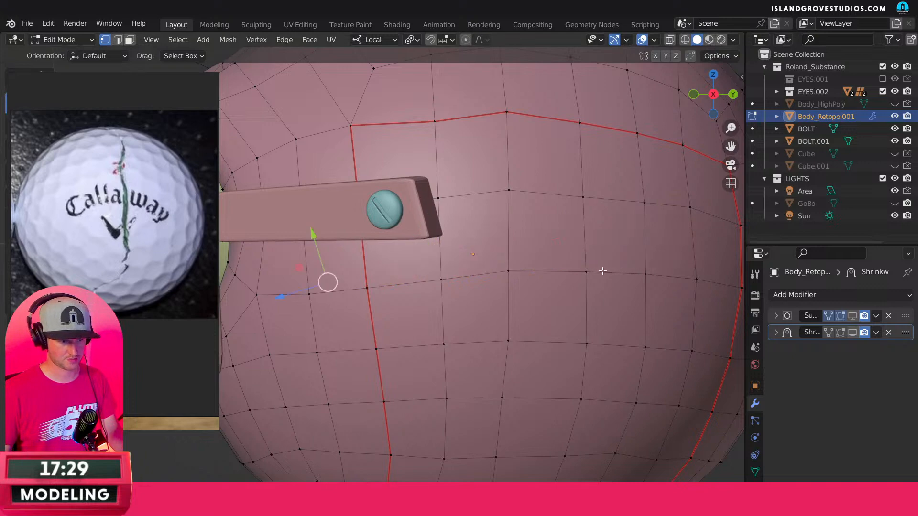
key(ctrl+shift+z)
key(ctrl+z)
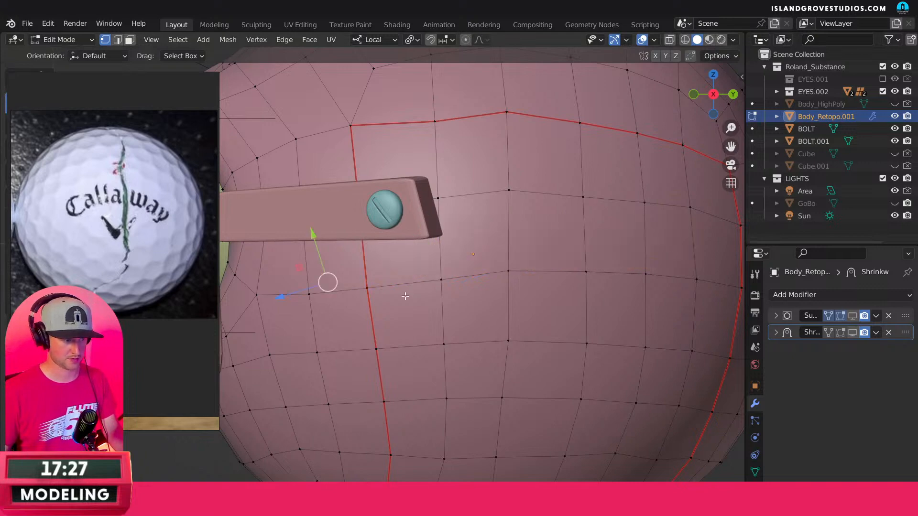
Knife-cut a single line from the seam vertex below the glasses arm across four vertical edges, just above the existing horizontal edge loop.
key(k)
click(367, 288)
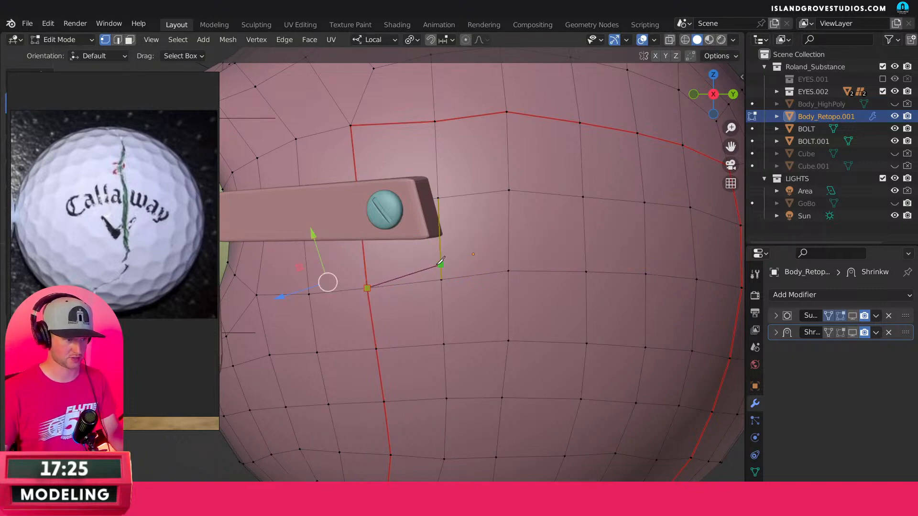
click(440, 266)
click(508, 259)
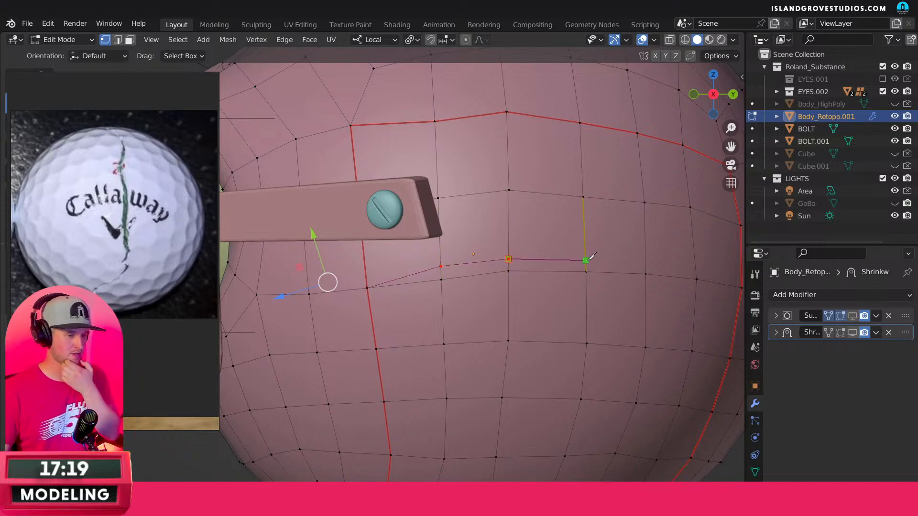
click(586, 264)
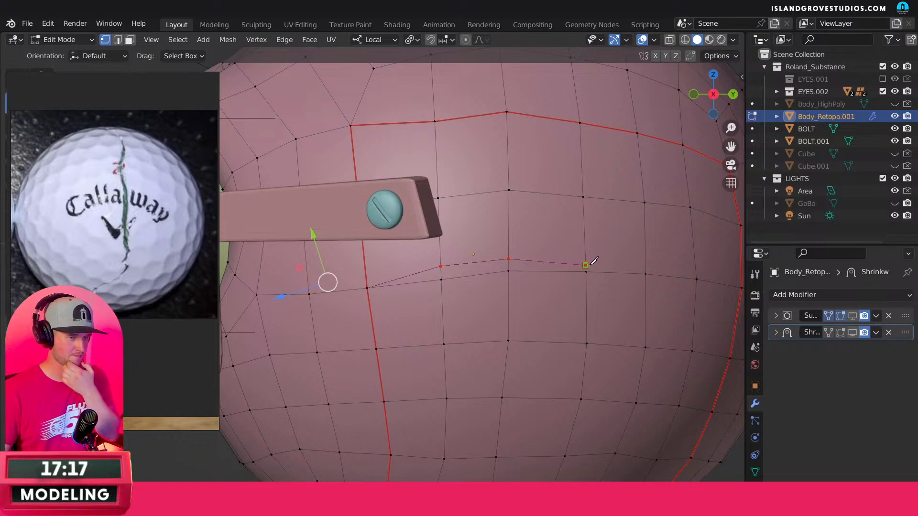
click(646, 263)
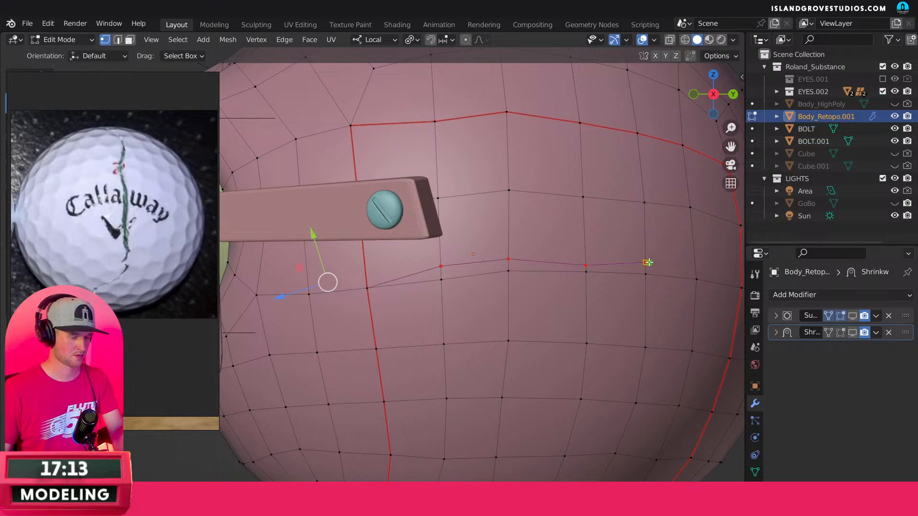
key(Return)
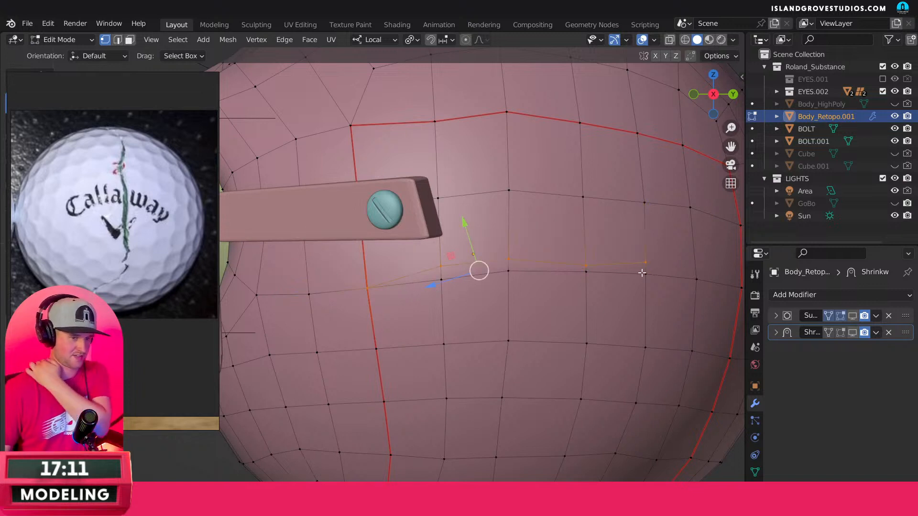
Merge the two vertices at the back end of the new cut and lower the merged vertex slightly.
shift+click(646, 275)
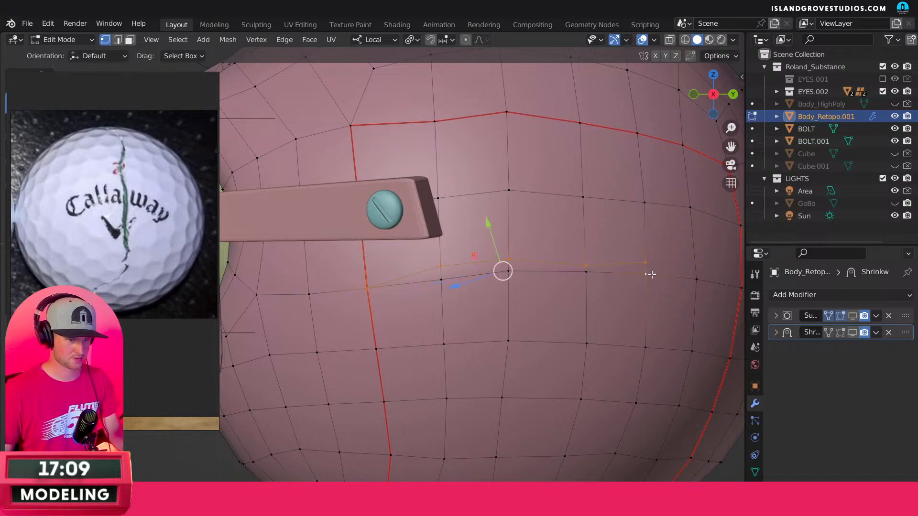
click(647, 271)
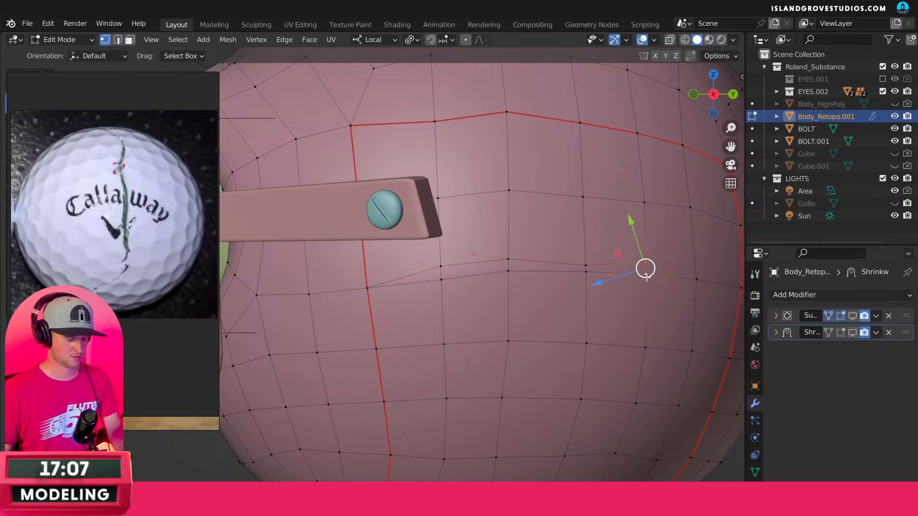
key(m)
click(646, 318)
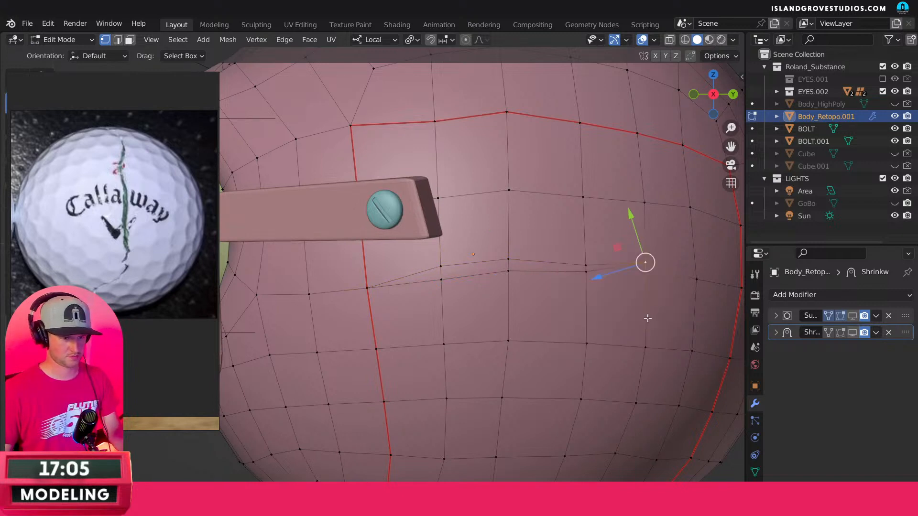
drag(649, 270, 648, 275)
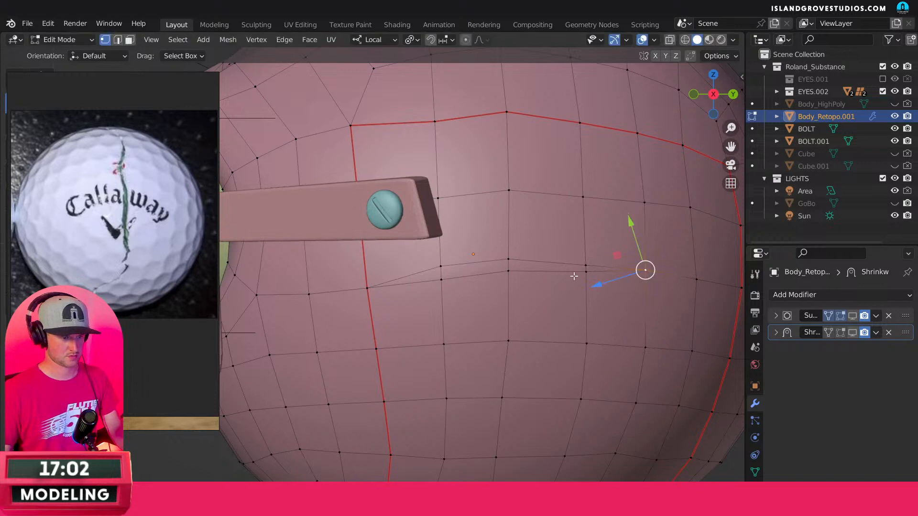
Reposition the cut's vertices column by column, dipping the third column and slightly raising the merged end, to form a thin irregular crack.
click(440, 278)
drag(441, 277, 441, 275)
click(508, 271)
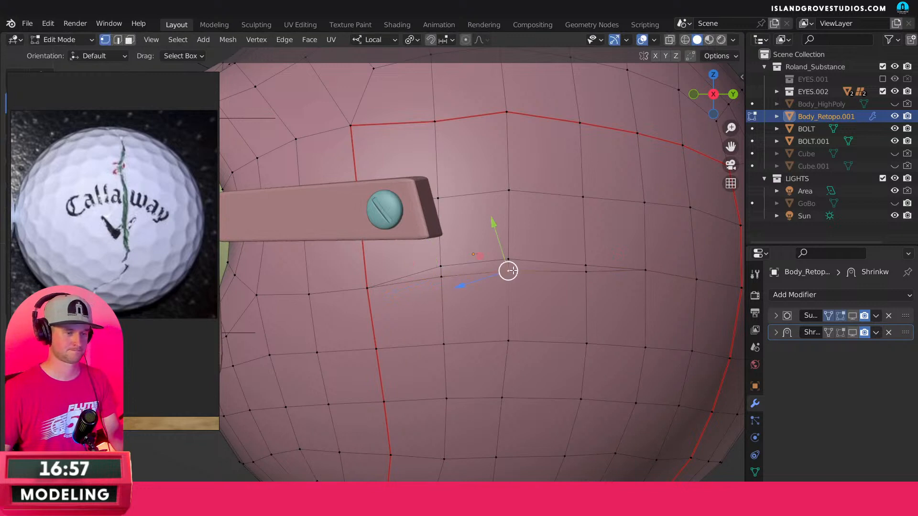
drag(509, 270, 514, 272)
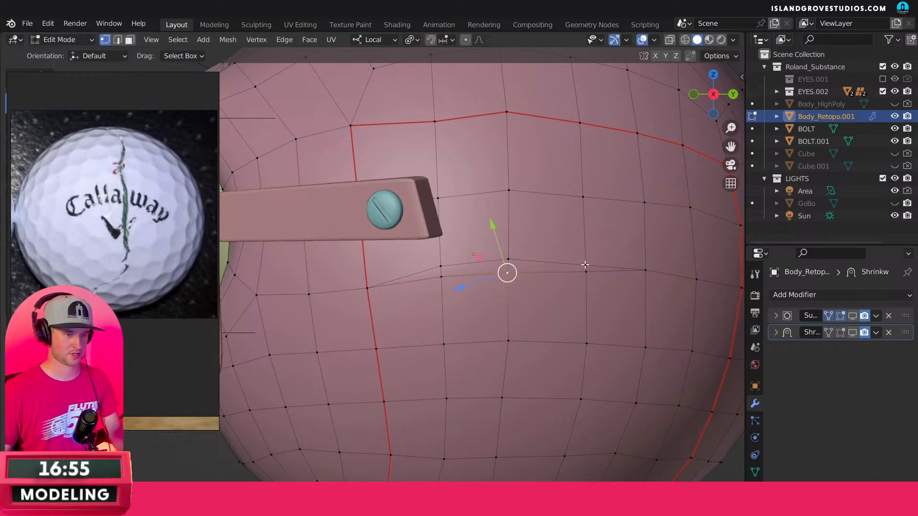
drag(585, 264, 603, 267)
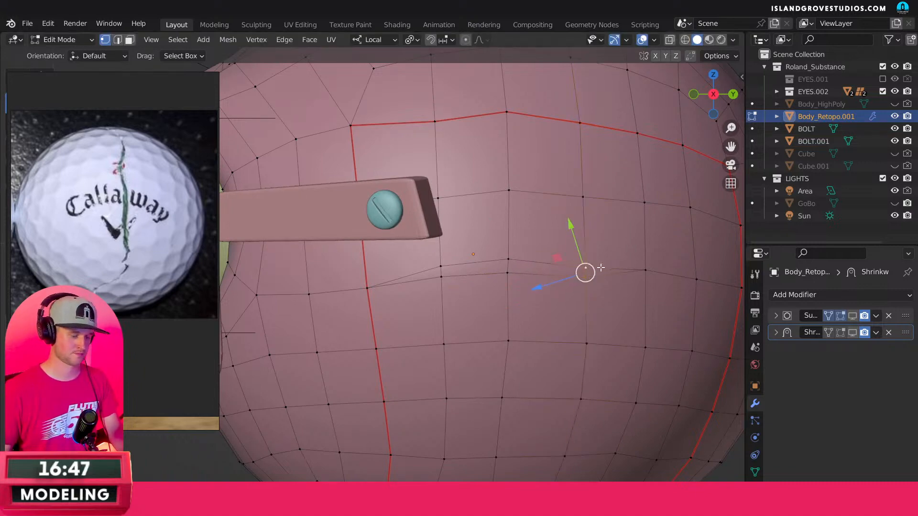
key(g)
click(601, 268)
key(g)
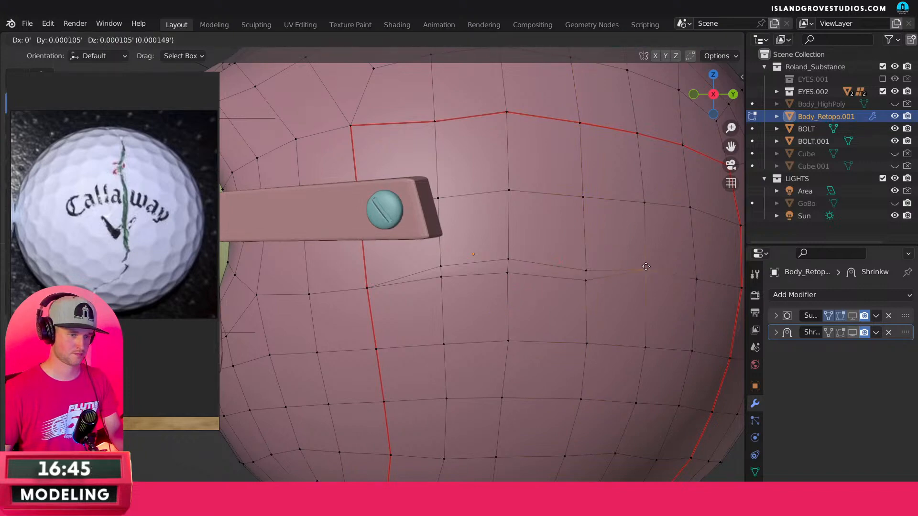
click(645, 267)
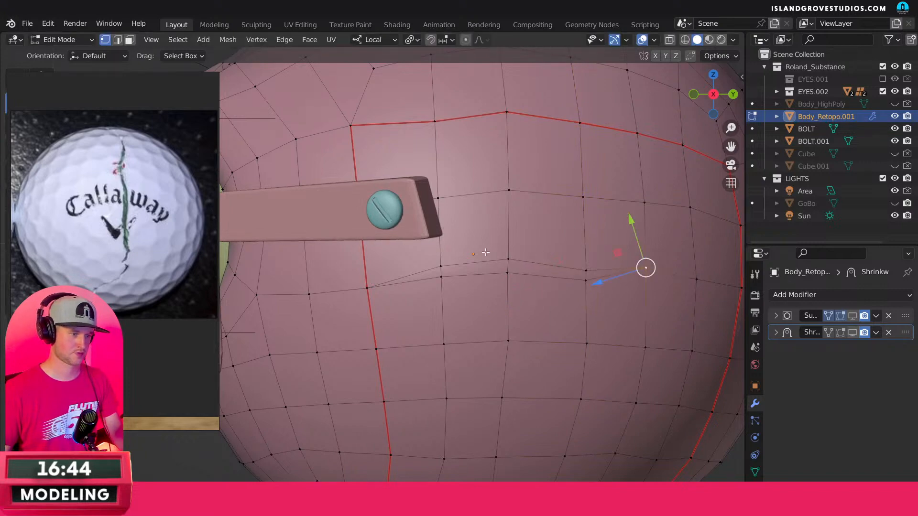
Delete the strip of faces between the two cut lines, from the seam to the merged back vertex, to open the crack.
click(131, 40)
ctrl+click(535, 267)
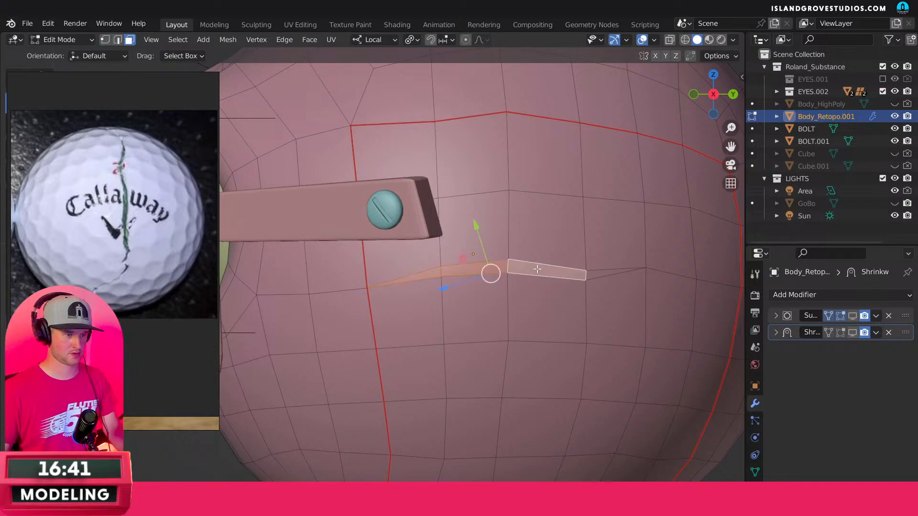
ctrl+click(607, 271)
key(x)
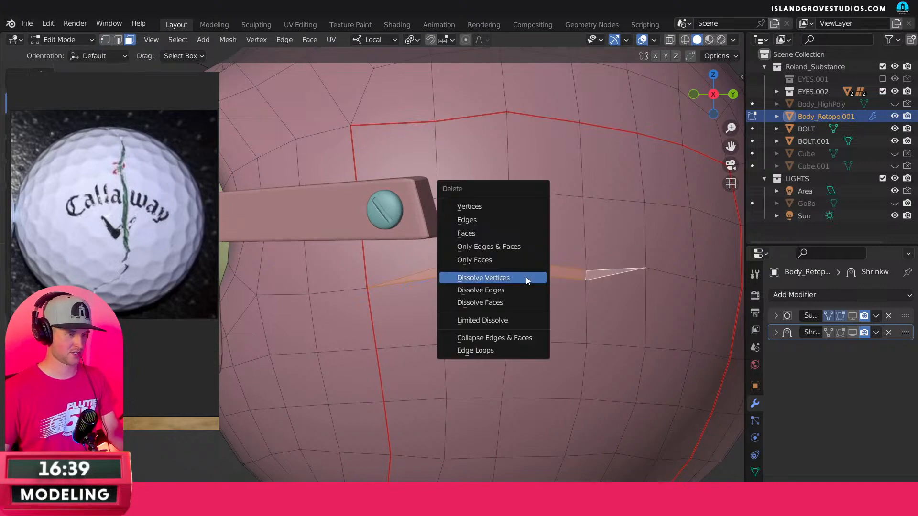
click(489, 235)
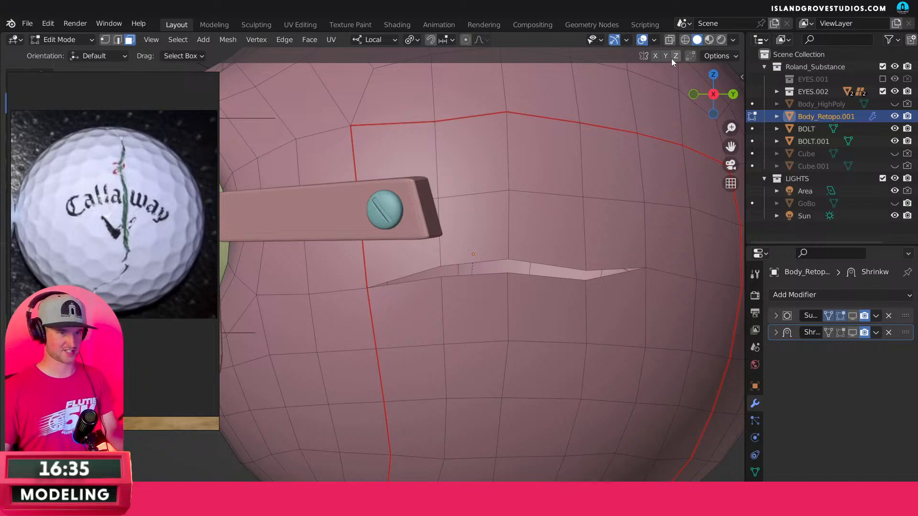
Try to select the upper boundary edges of the opposite side's crack through the see-through mesh.
click(668, 40)
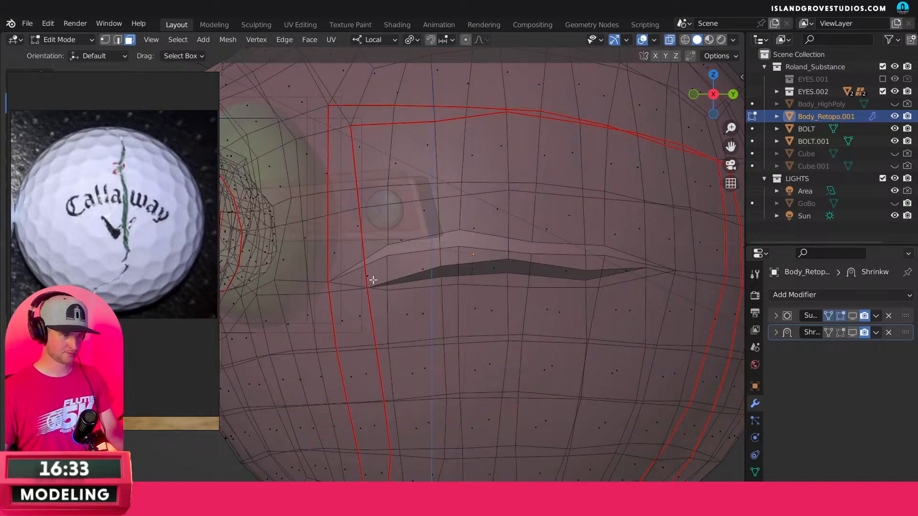
click(118, 39)
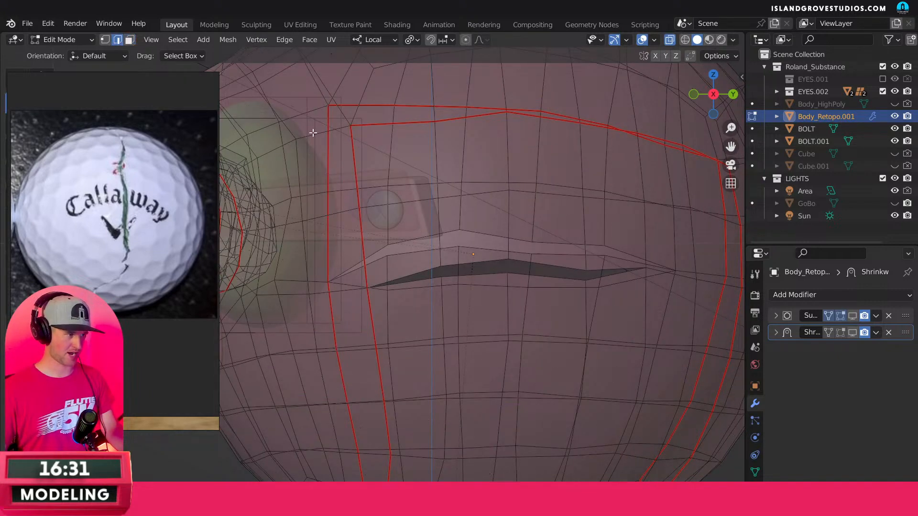
click(388, 272)
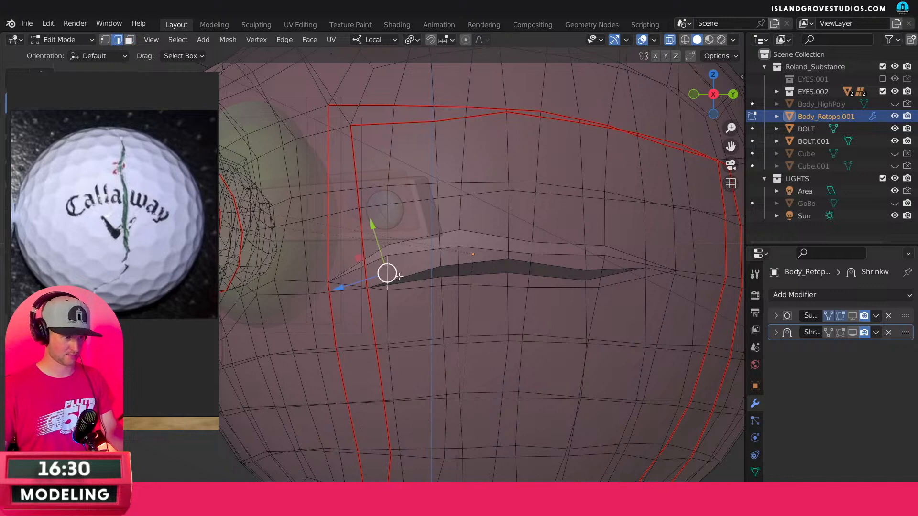
click(353, 266)
shift+click(520, 242)
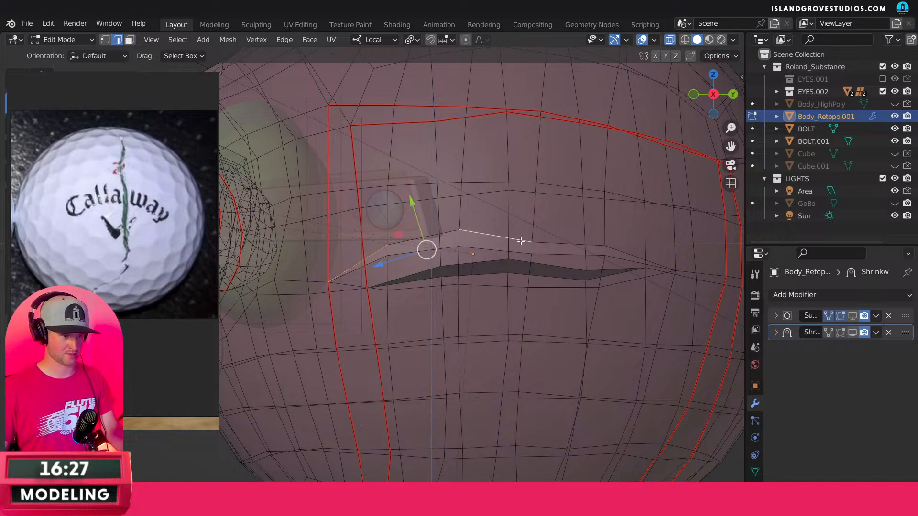
Compare the cracks on both sides of the body in side view, using solid and see-through display.
click(669, 40)
scroll(505, 252, down, 4)
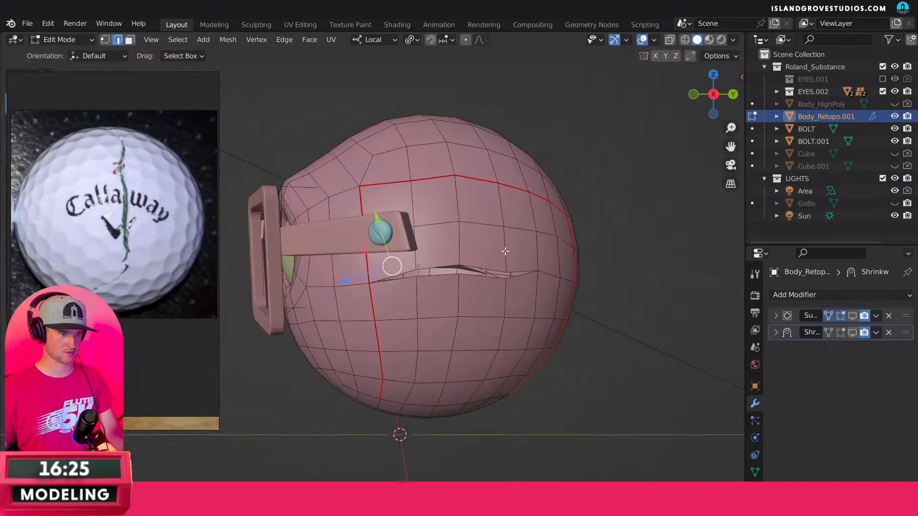
scroll(505, 251, down, 2)
middle_drag(548, 303, 694, 294)
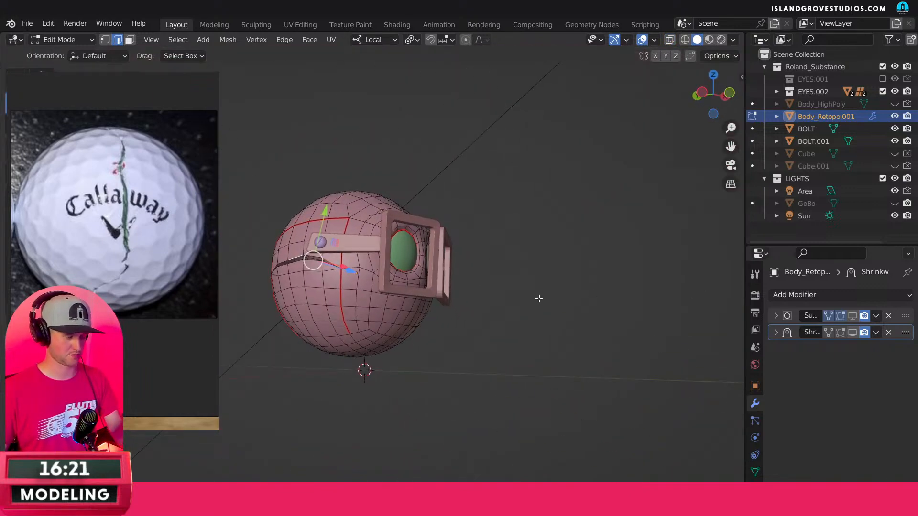
key(KP_3)
scroll(448, 254, up, 2)
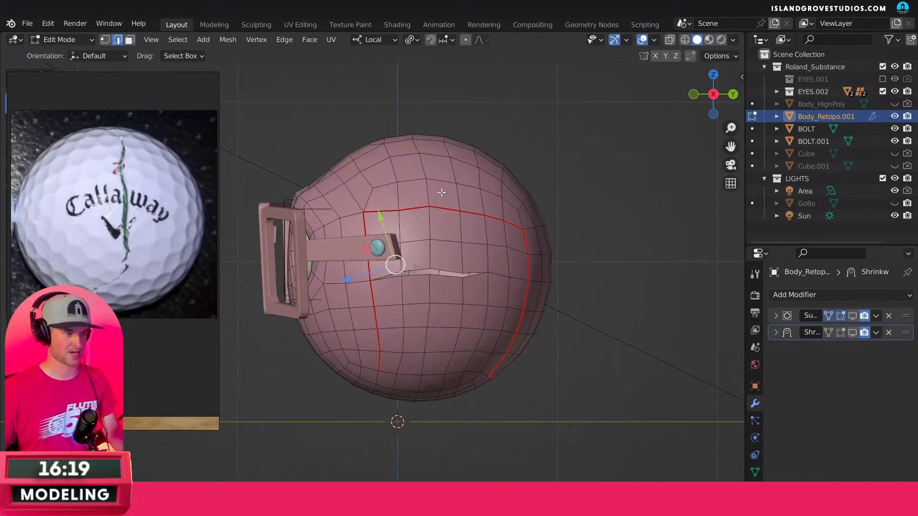
click(669, 40)
scroll(453, 162, up, 4)
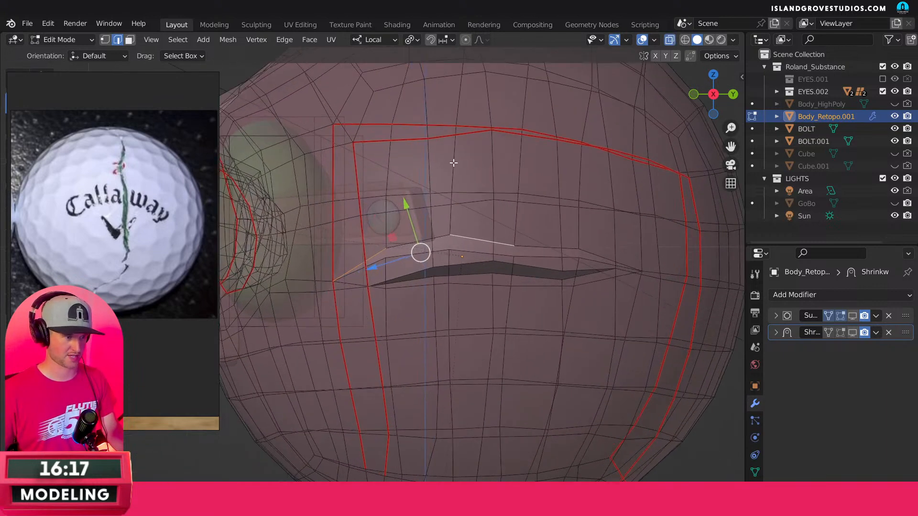
click(104, 40)
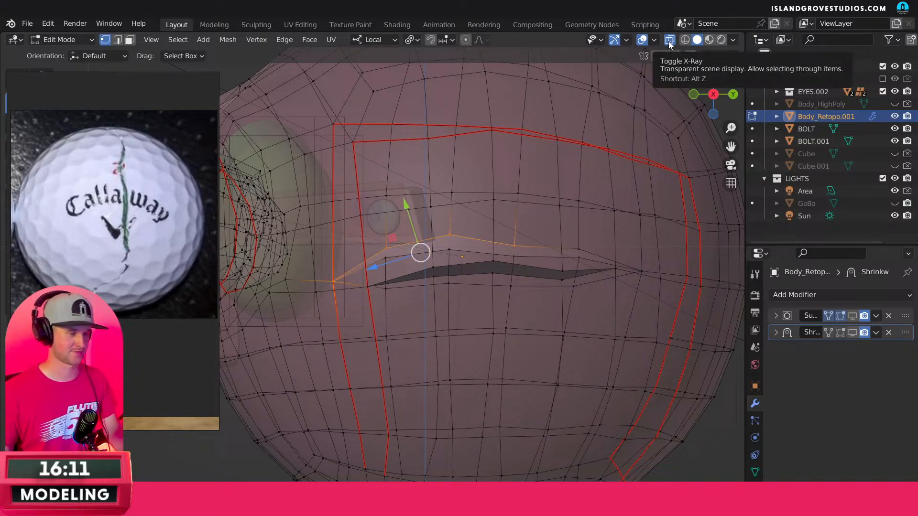
click(370, 286)
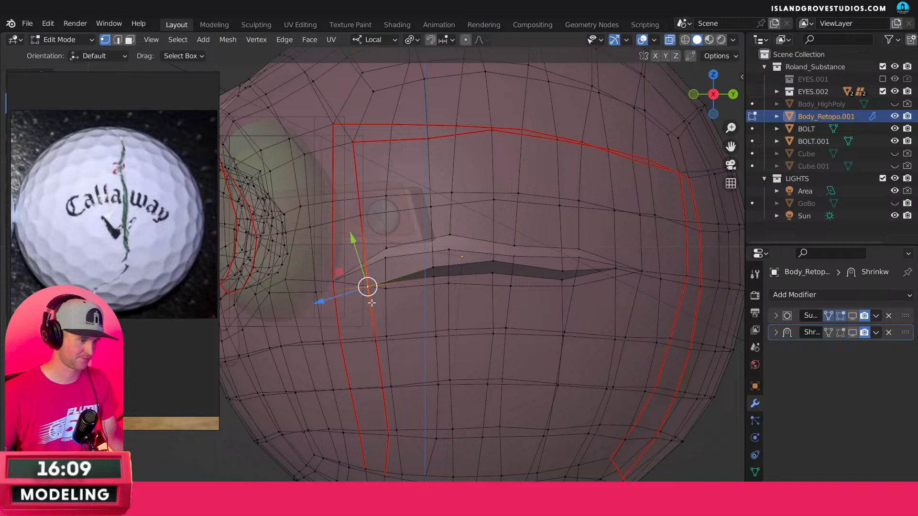
click(317, 291)
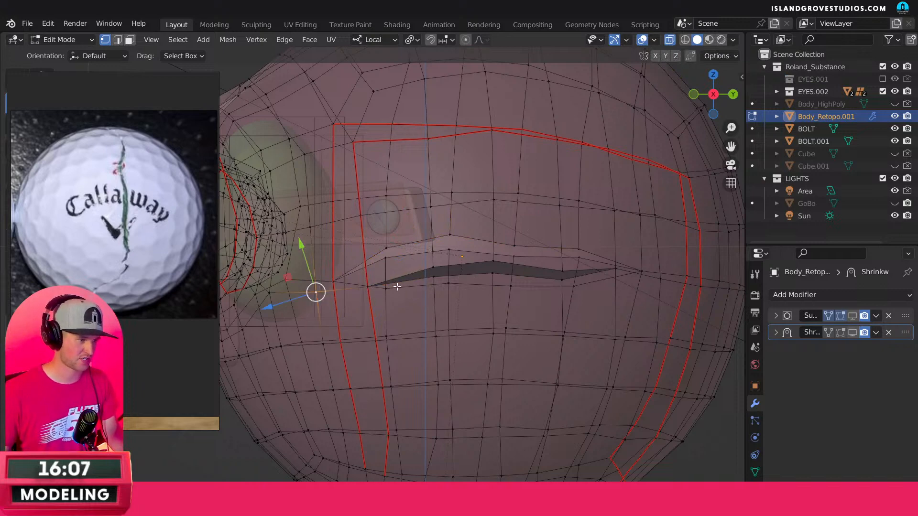
scroll(587, 183, down, 4)
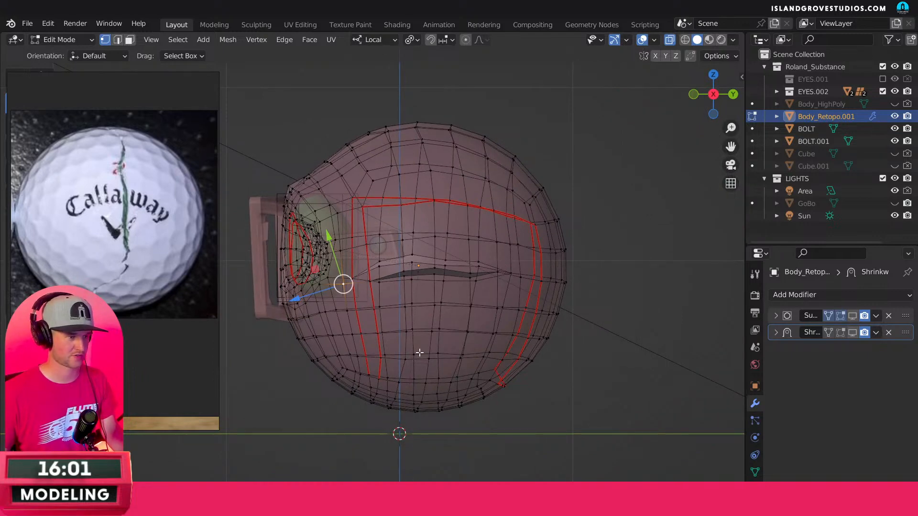
click(671, 41)
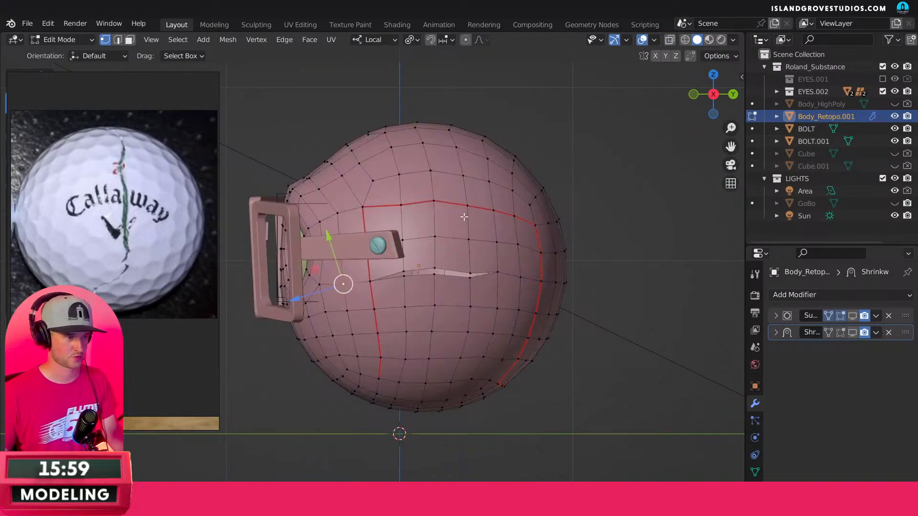
middle_drag(463, 226, 439, 248)
key(KP_3)
key(alt+z)
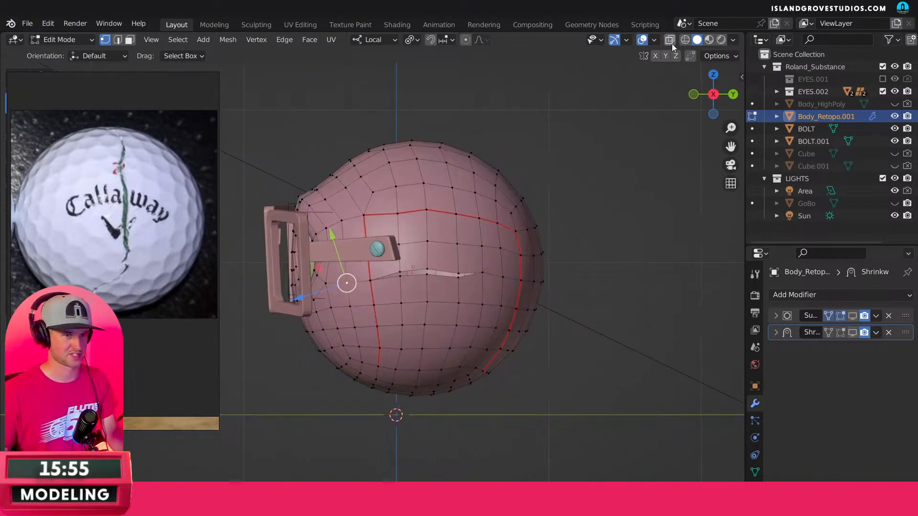
scroll(422, 229, up, 2)
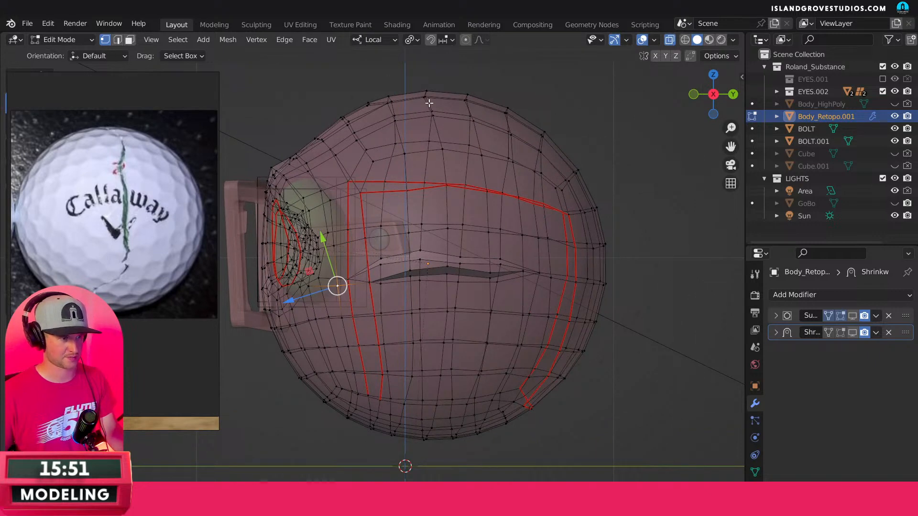
Check how the vertical edges below the upper seam line up by selecting one on each side of the body.
click(426, 196)
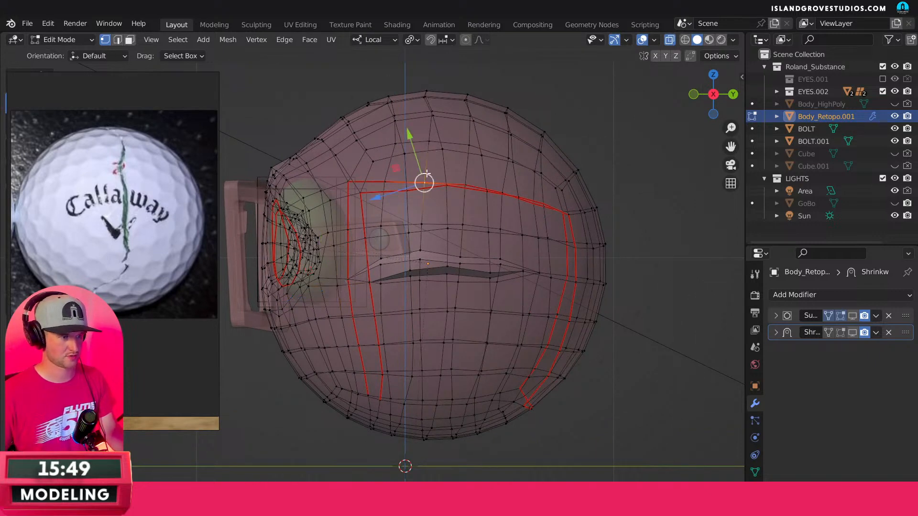
click(117, 39)
click(425, 213)
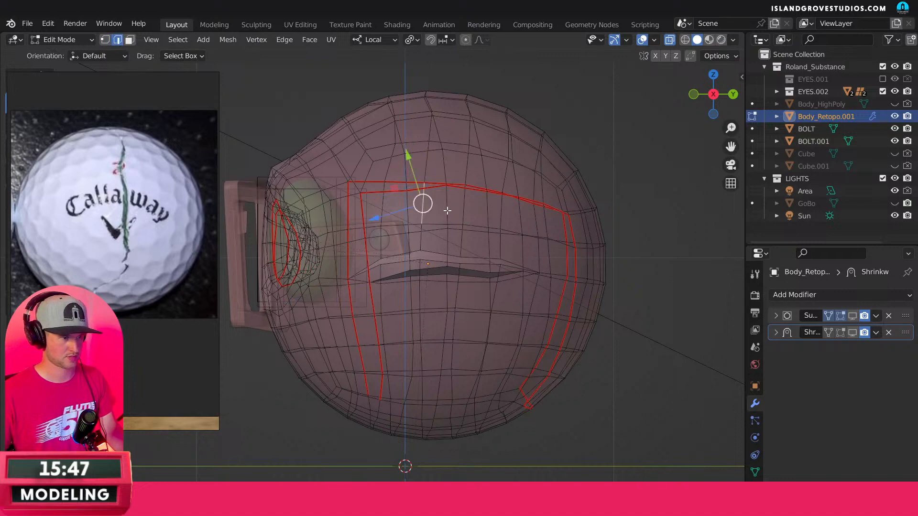
shift+click(451, 218)
middle_drag(440, 233, 402, 294)
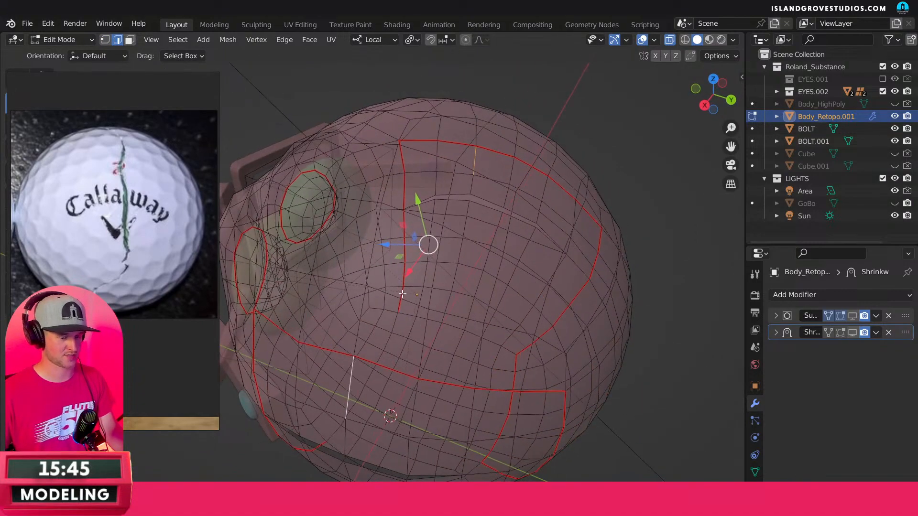
key(KP_3)
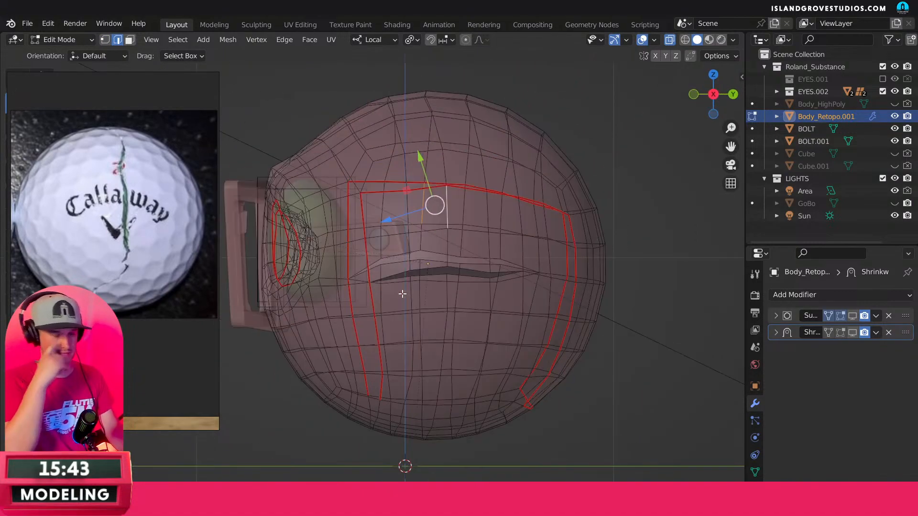
Select the boundary edges around the crack opening beneath the near glasses arm and make the mesh see-through.
click(670, 41)
click(420, 268)
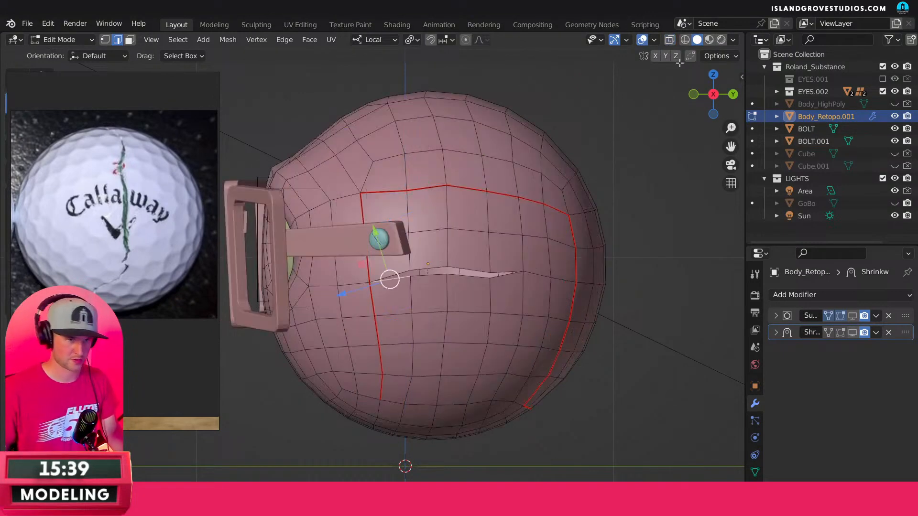
shift+click(412, 267)
scroll(407, 275, up, 2)
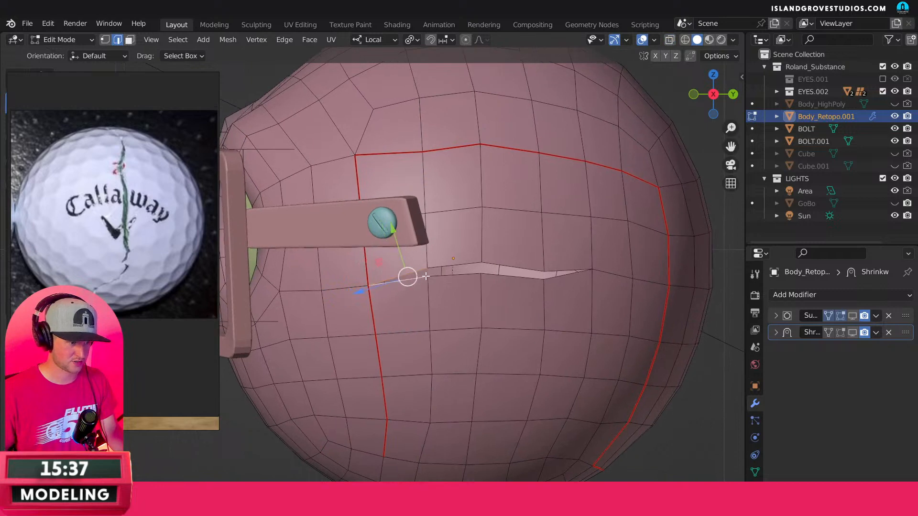
shift+click(449, 264)
shift+click(488, 264)
shift+click(521, 270)
shift+click(569, 271)
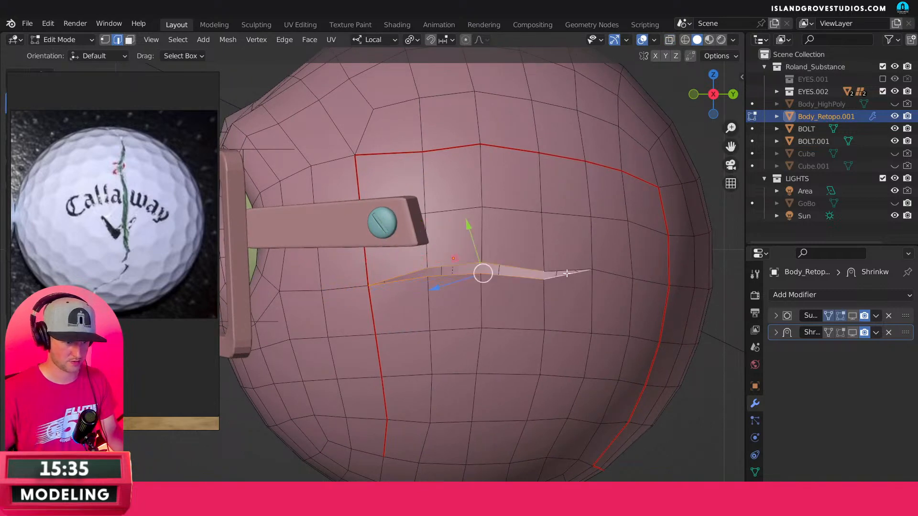
click(669, 40)
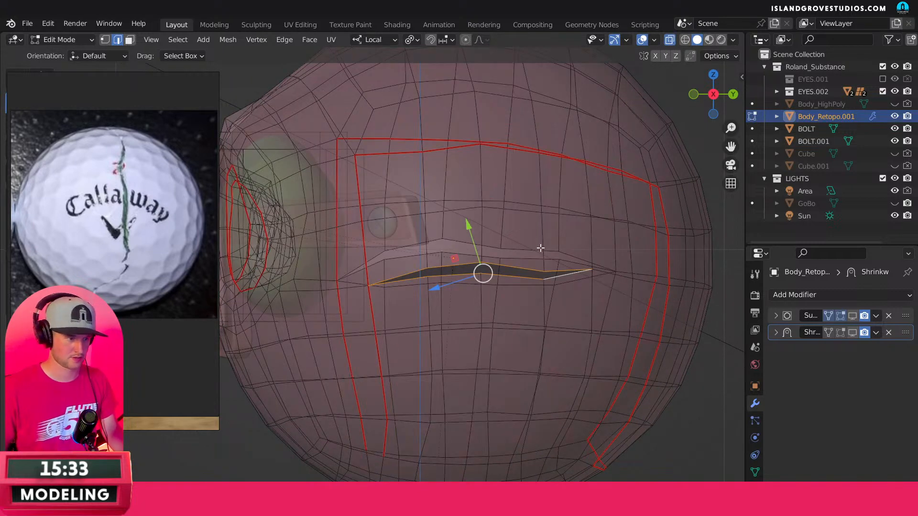
Raise the selected crack boundary edges about 0.005' vertically and return the mesh to solid display.
key(g)
key(z)
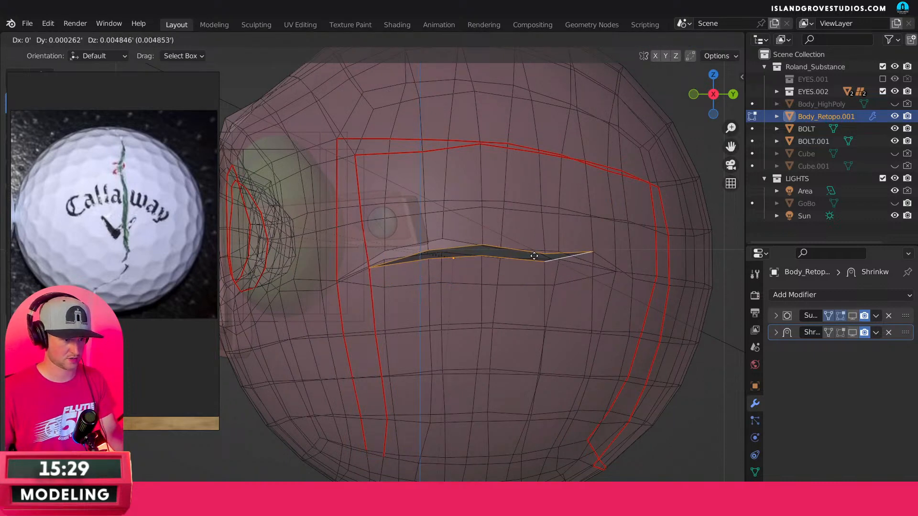
click(533, 255)
click(670, 40)
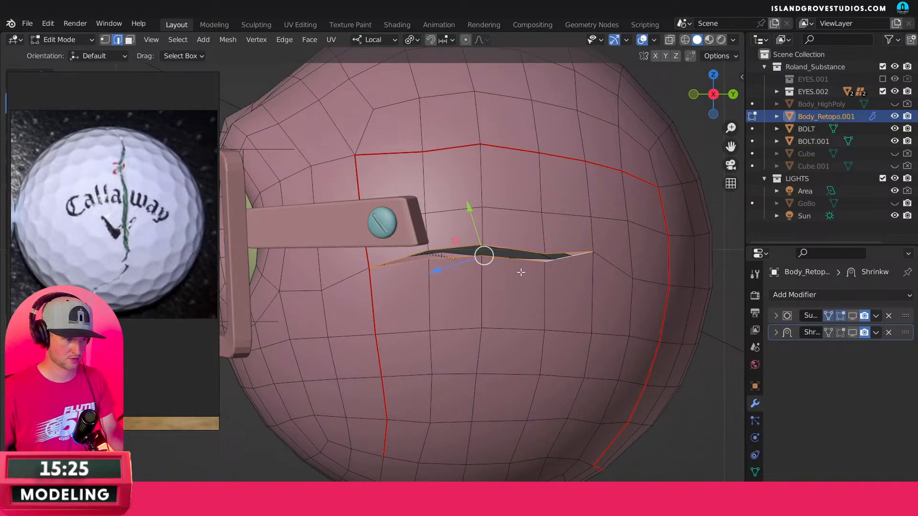
Check how the raised crack lines up with the opposite side's crack in see-through display, with and without overlays.
click(313, 338)
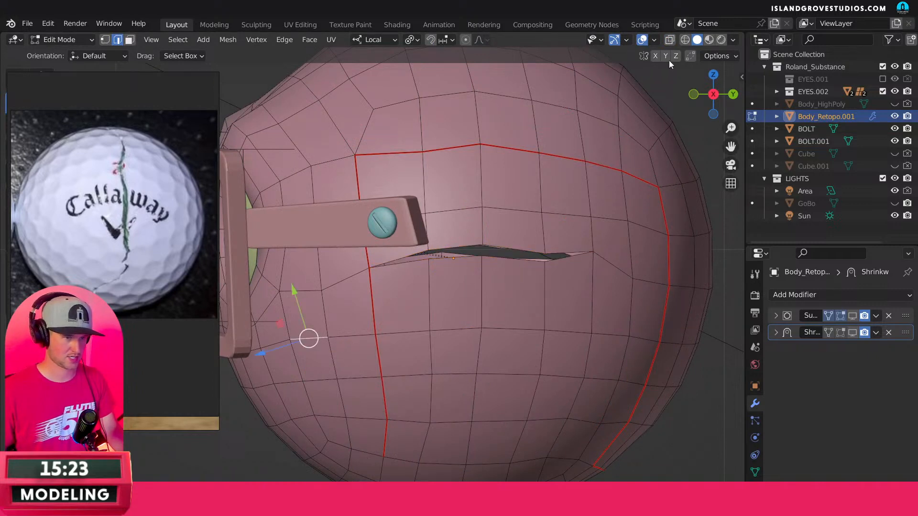
click(669, 40)
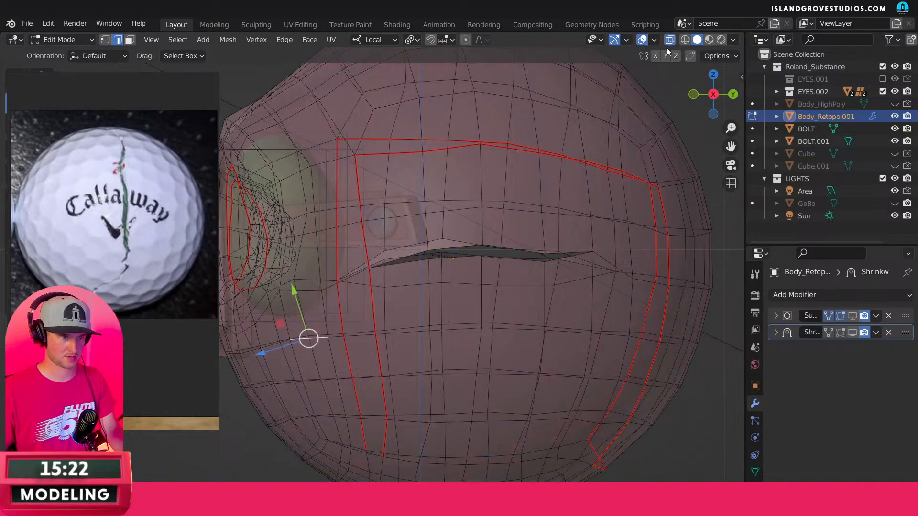
click(450, 330)
key(shift+alt+z)
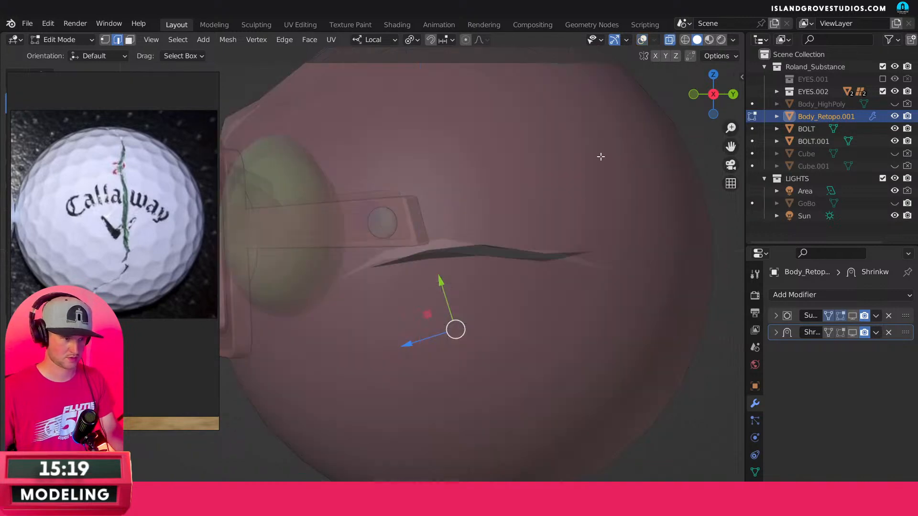
key(shift+alt+z)
click(670, 39)
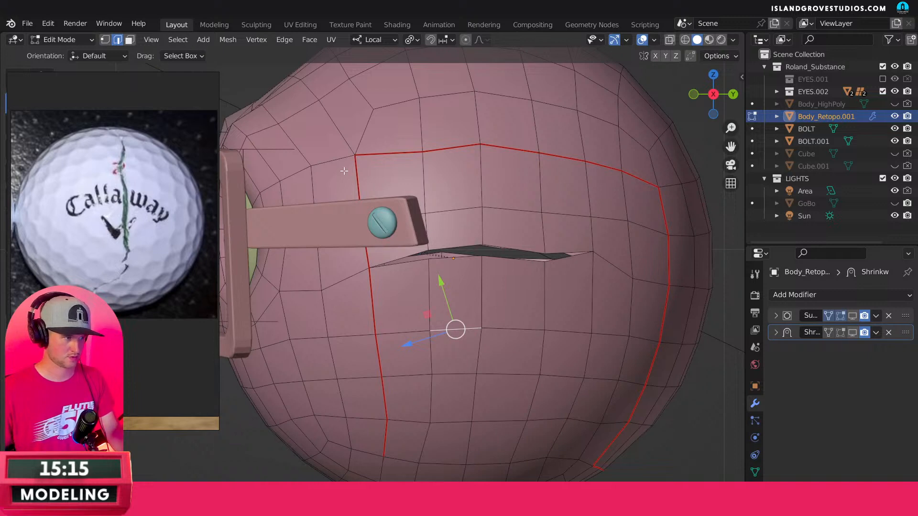
Edge-slide the three horizontal edges just below the crack slightly upward toward the opening.
key(g)
key(g)
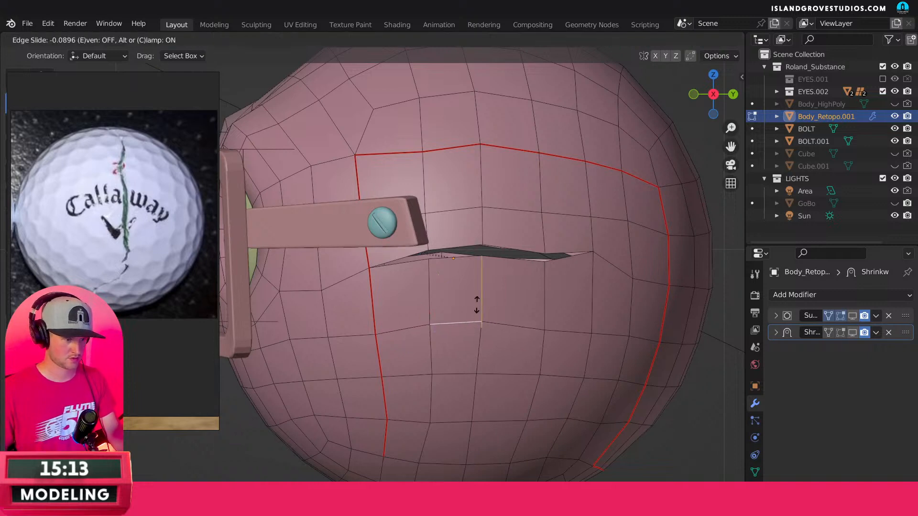
click(480, 303)
click(522, 324)
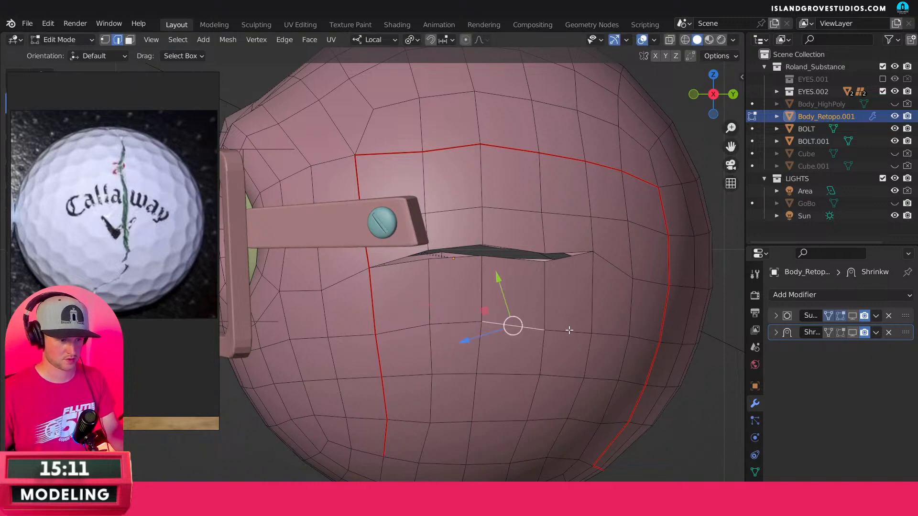
shift+click(570, 327)
key(g)
key(g)
right_click(572, 330)
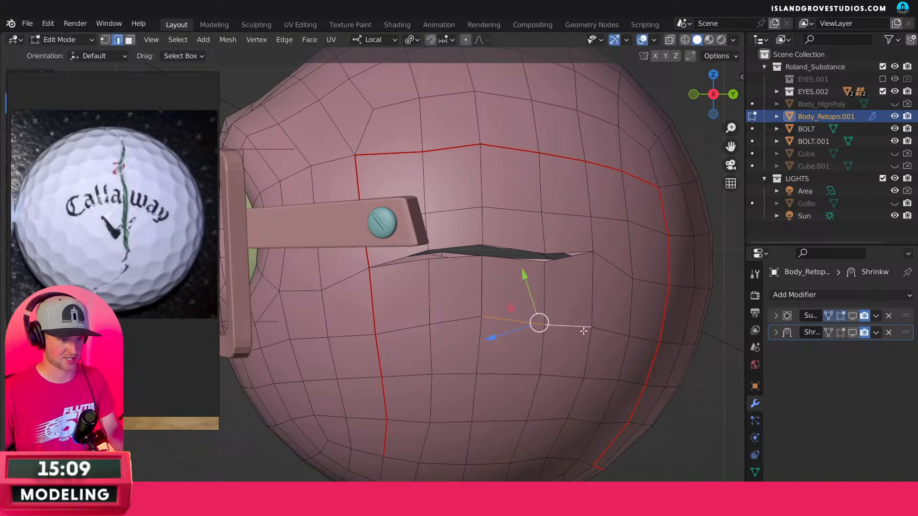
key(g)
key(g)
click(575, 324)
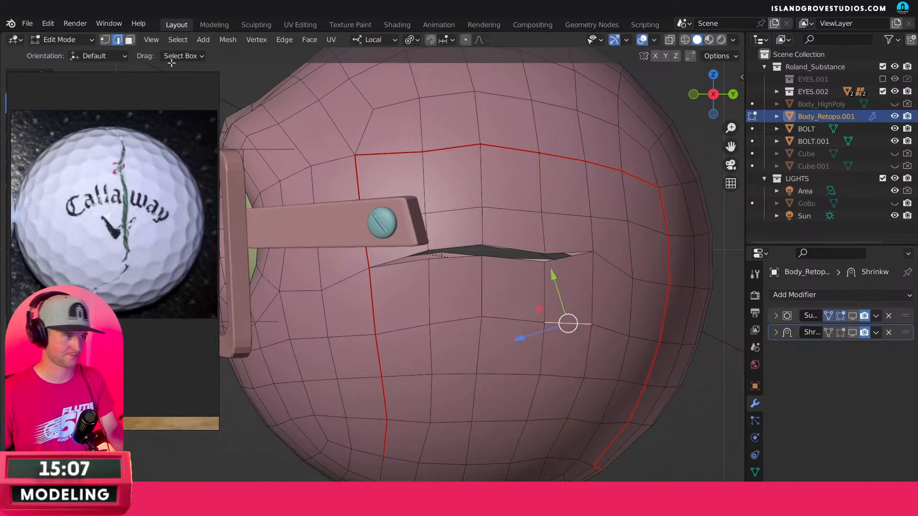
Adjust individual vertices in the row below the crack so the loop runs more evenly up to the front seam.
click(104, 39)
click(480, 320)
key(g)
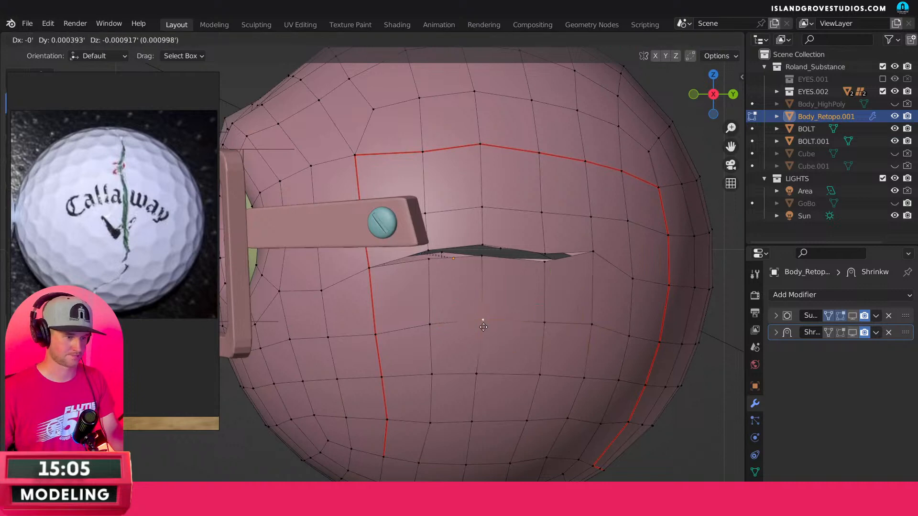
right_click(480, 321)
key(g)
click(371, 334)
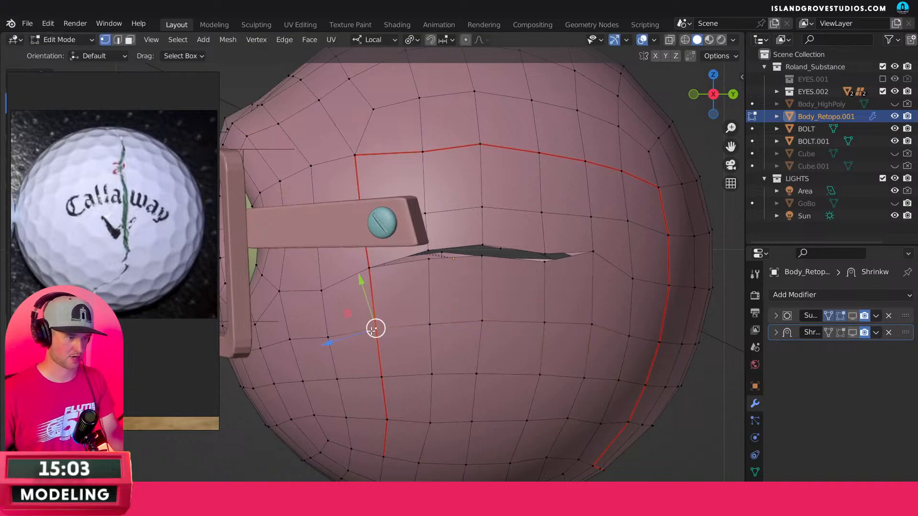
Reposition the crack's front corner vertex on the seam and the neighbouring vertex in front of it.
click(589, 261)
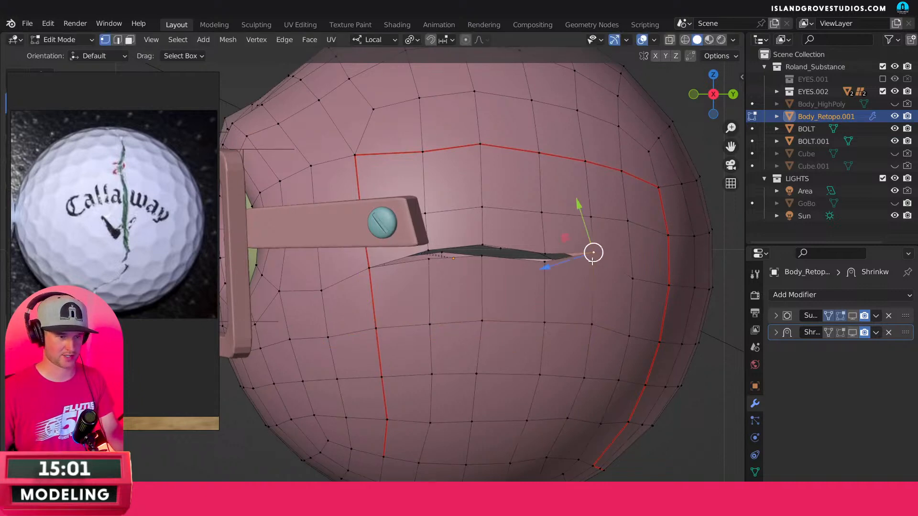
click(368, 267)
key(g)
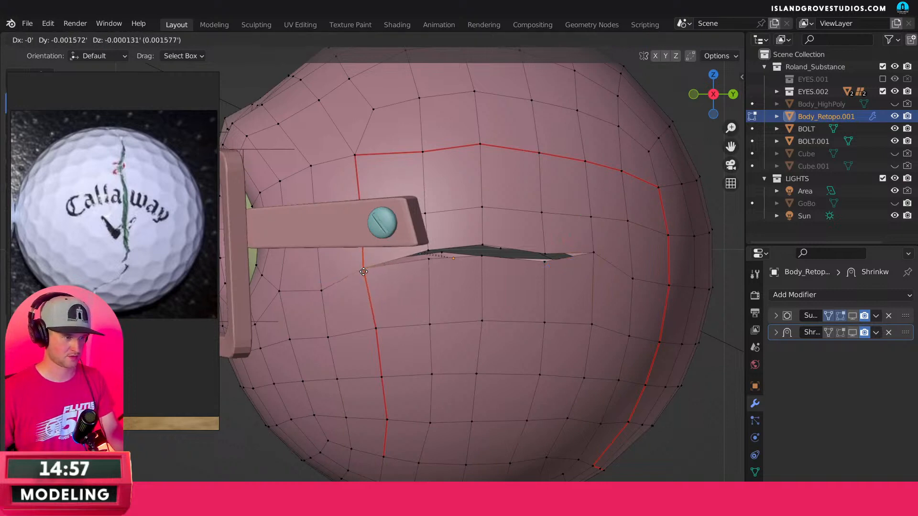
click(368, 274)
click(325, 291)
key(g)
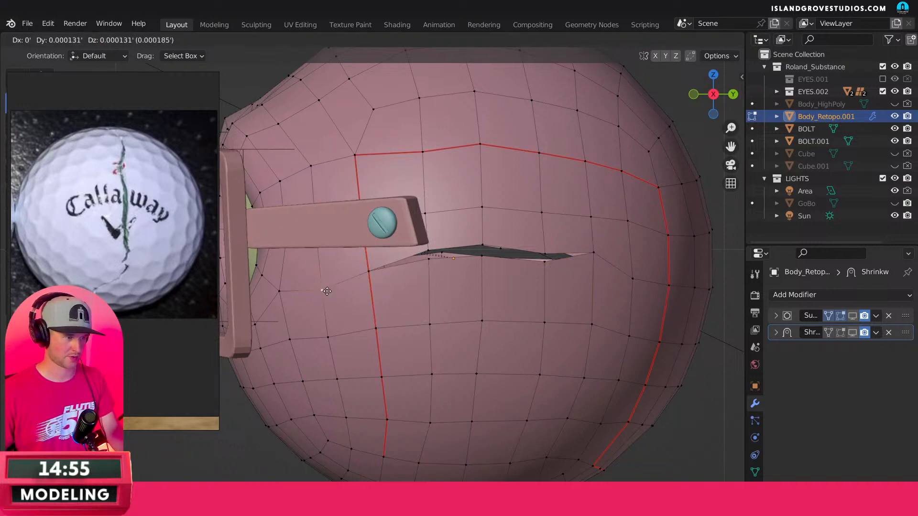
click(326, 288)
Move the crack boundary vertex beneath the end of the glasses arm slightly upward.
click(429, 254)
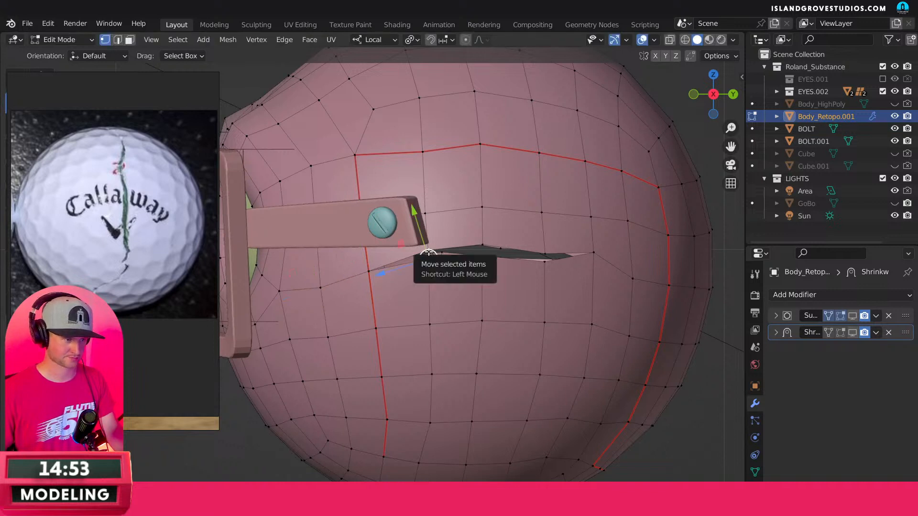
key(g)
click(426, 248)
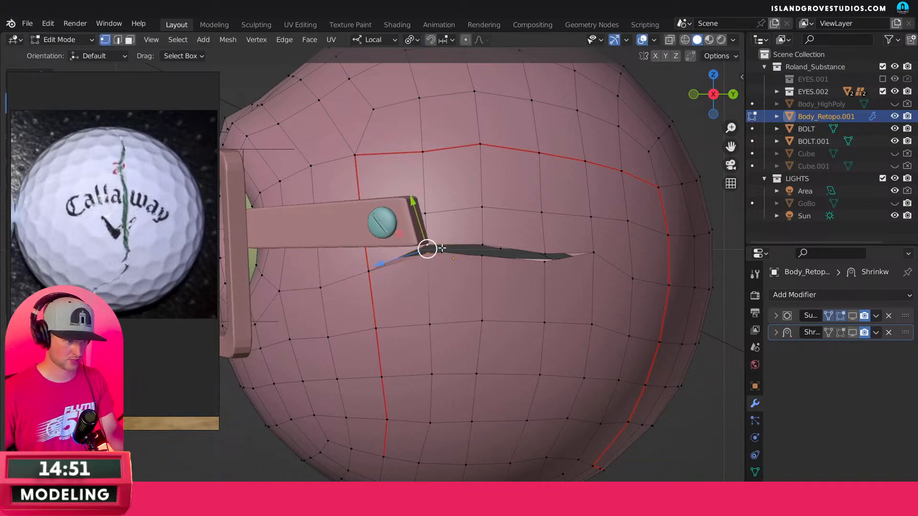
key(g)
click(473, 254)
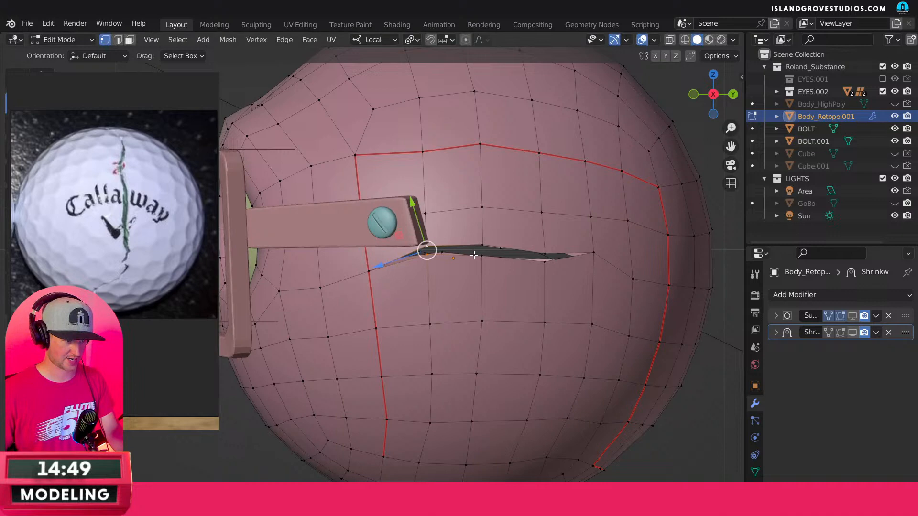
Raise the crack's front corner vertex and the adjoining vertex ahead of it to smooth the front taper.
click(370, 277)
key(g)
click(346, 277)
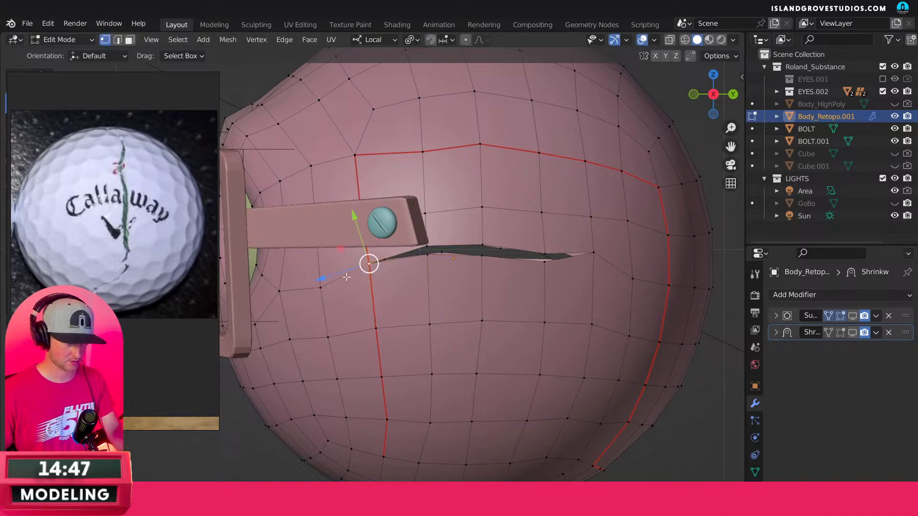
click(320, 286)
key(g)
click(335, 280)
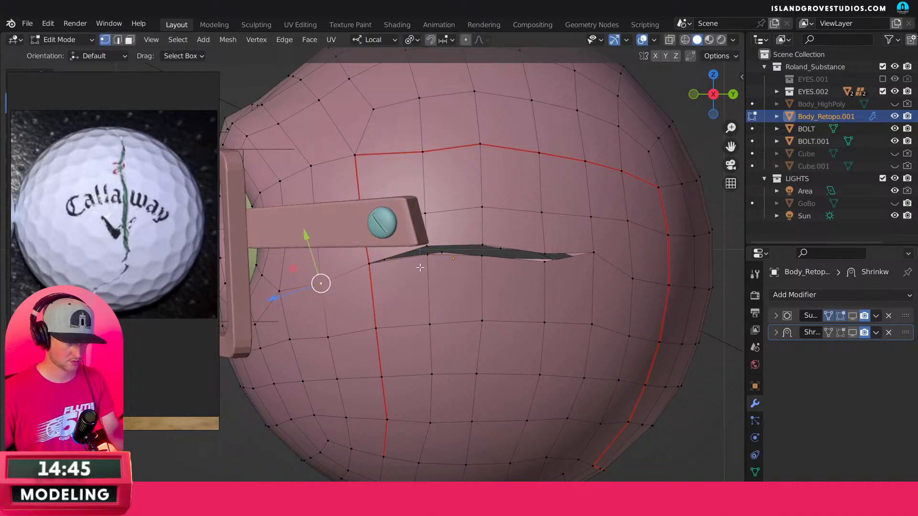
Raise the lower boundary vertex near the crack's rear end and nudge the rear corner vertex up.
click(545, 257)
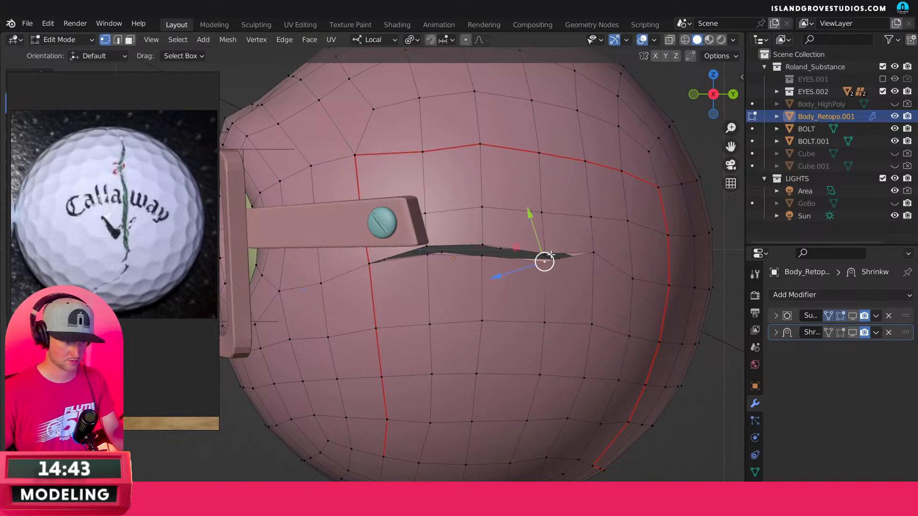
key(g)
click(559, 255)
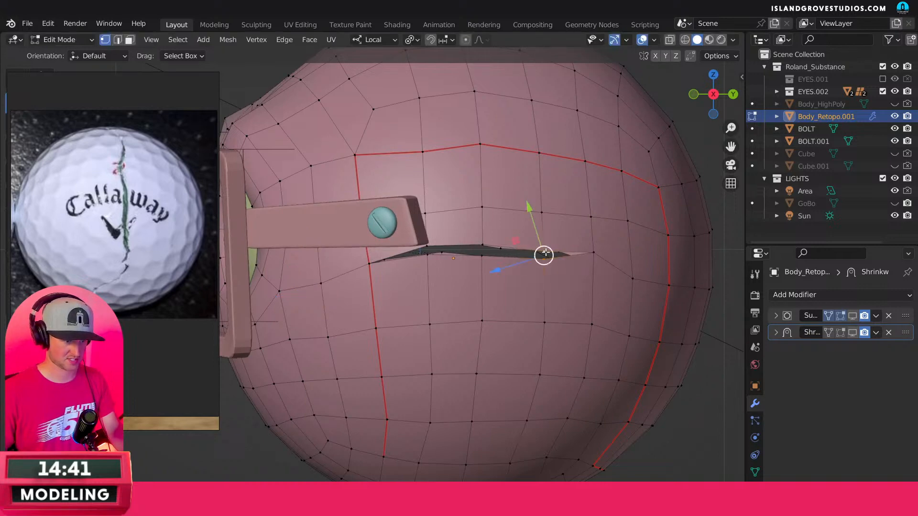
click(598, 254)
key(g)
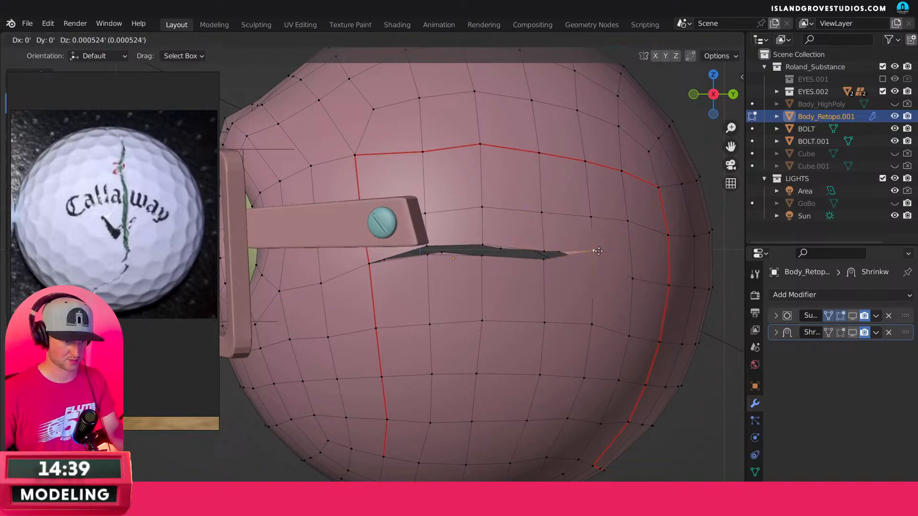
click(595, 251)
Lower the boundary vertex near the crack's rear end and the rear corner vertex so the crack tapers downward.
click(545, 261)
key(g)
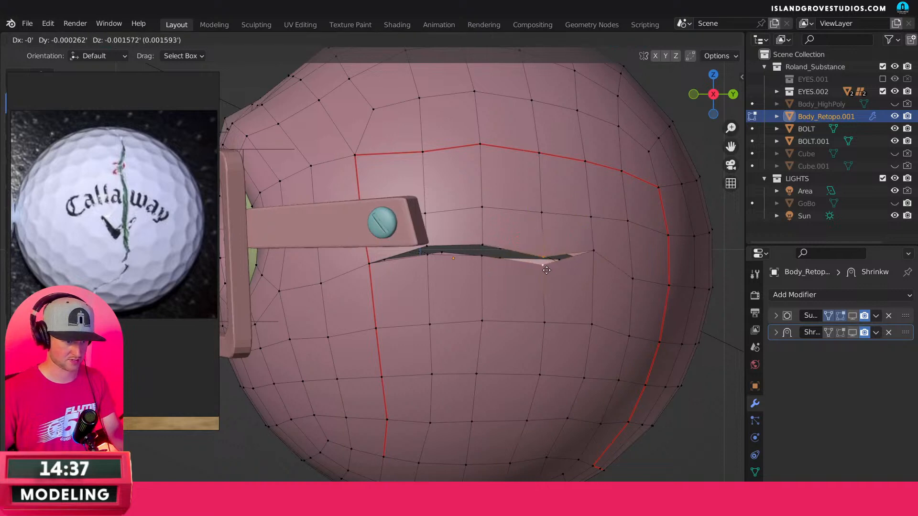
click(544, 263)
click(597, 253)
key(g)
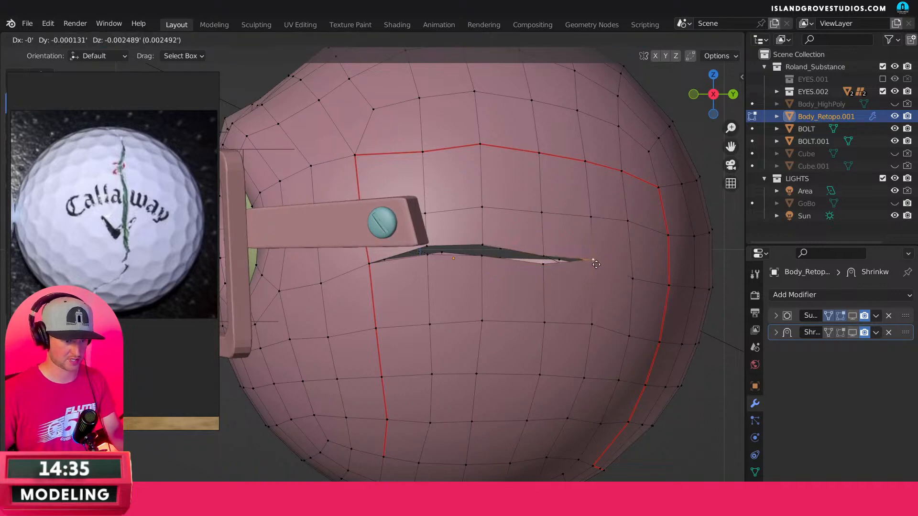
click(595, 262)
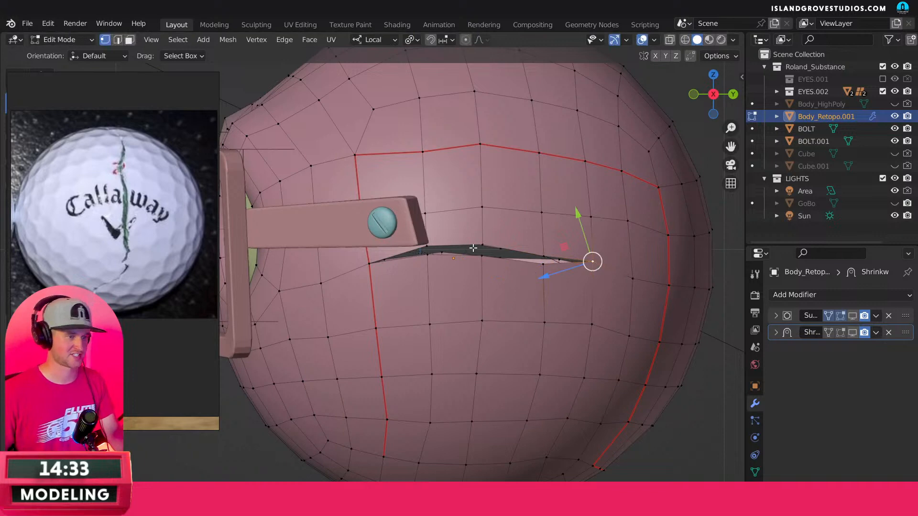
Leave mesh editing, snap the 3D cursor to the body's origin and add a UV sphere there.
key(Tab)
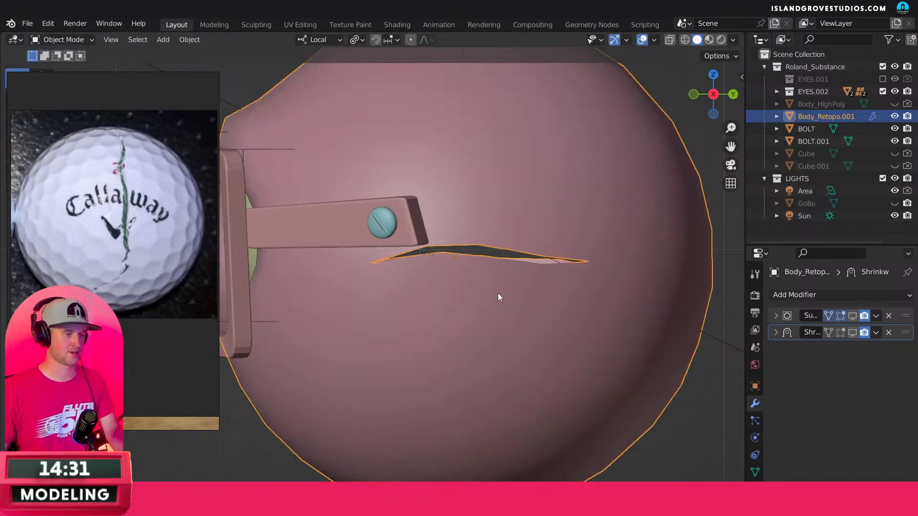
scroll(509, 275, down, 3)
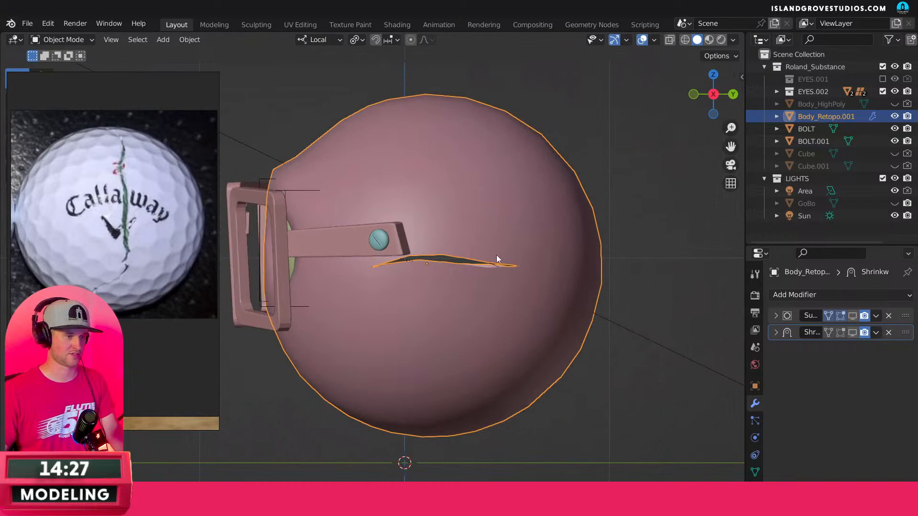
key(shift+s)
click(449, 348)
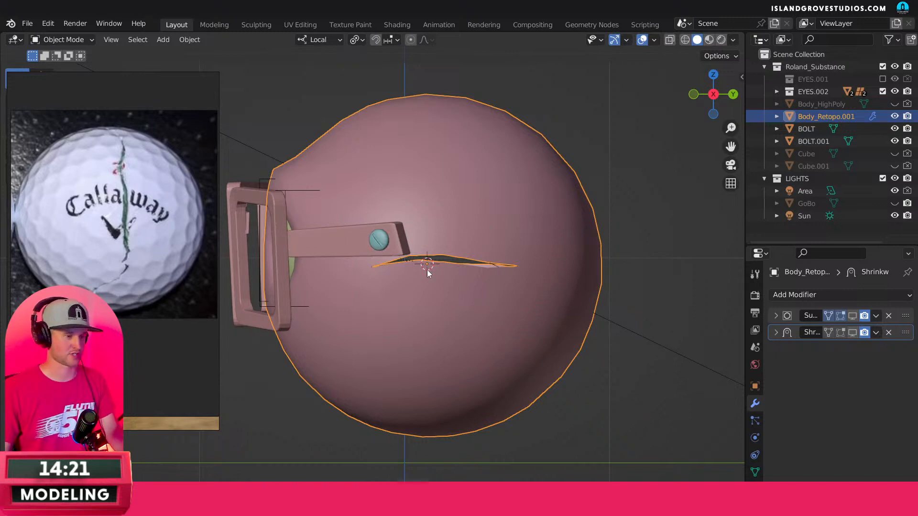
key(shift+a)
mouse_move(456, 268)
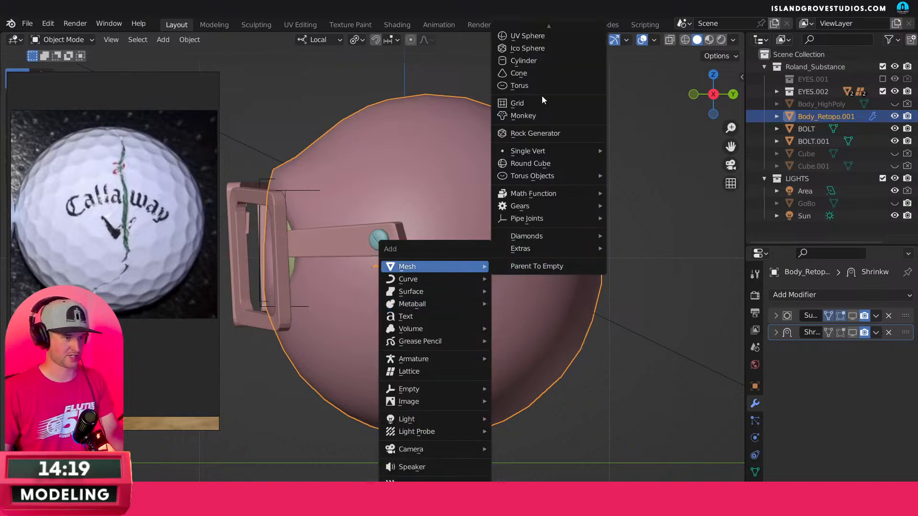
click(543, 72)
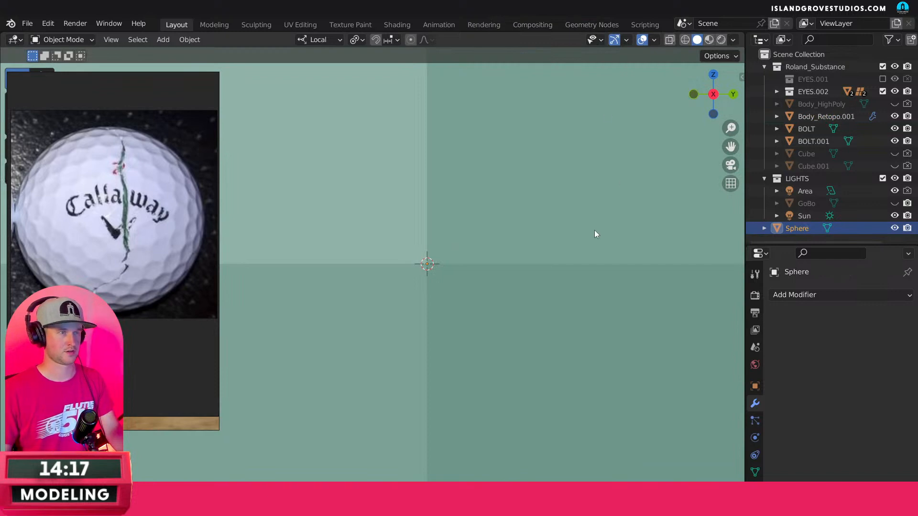
Scale the new sphere down uniformly until its outline roughly matches the body's overall size.
scroll(588, 242, down, 6)
key(s)
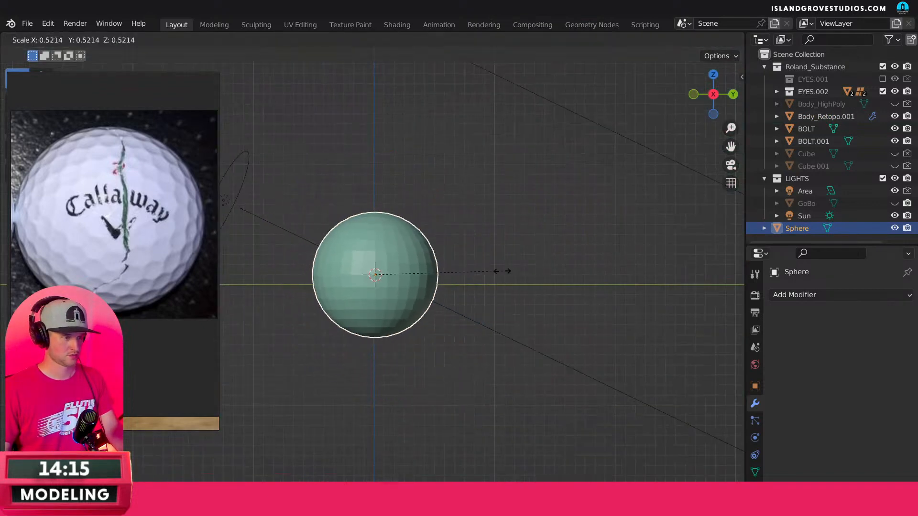
click(435, 282)
shift+middle_drag(434, 277, 553, 282)
scroll(553, 282, up, 5)
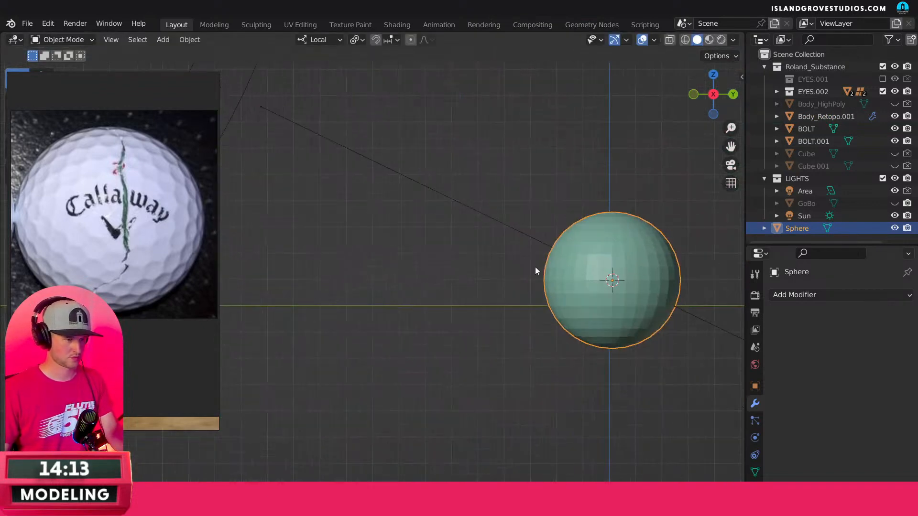
key(KP_Decimal)
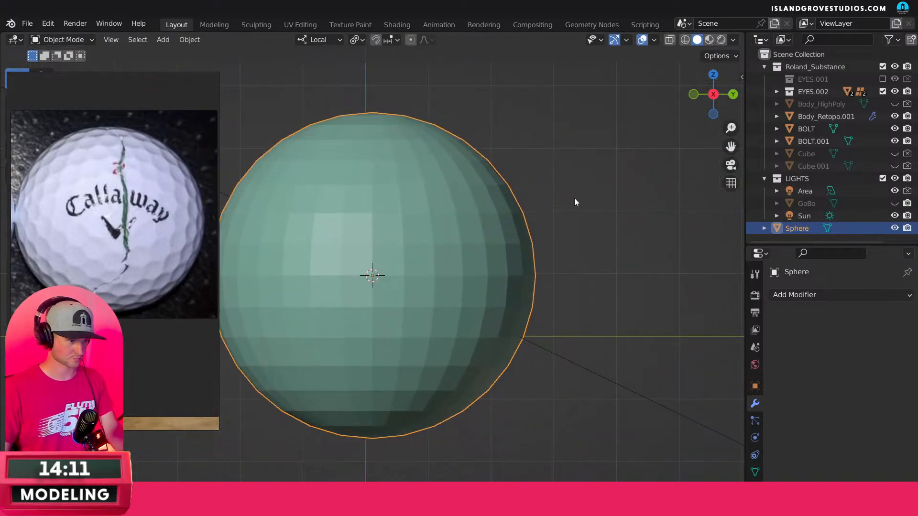
key(s)
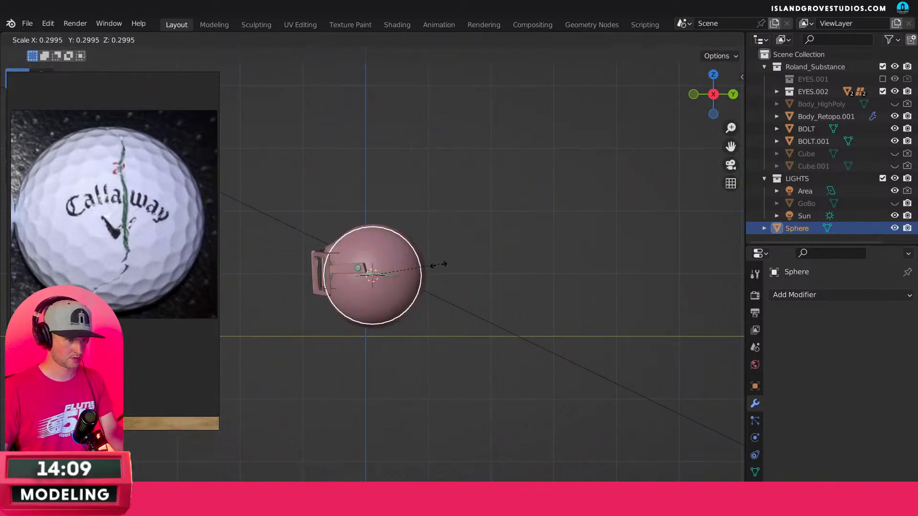
click(443, 263)
scroll(443, 263, up, 6)
shift+middle_drag(555, 211, 659, 225)
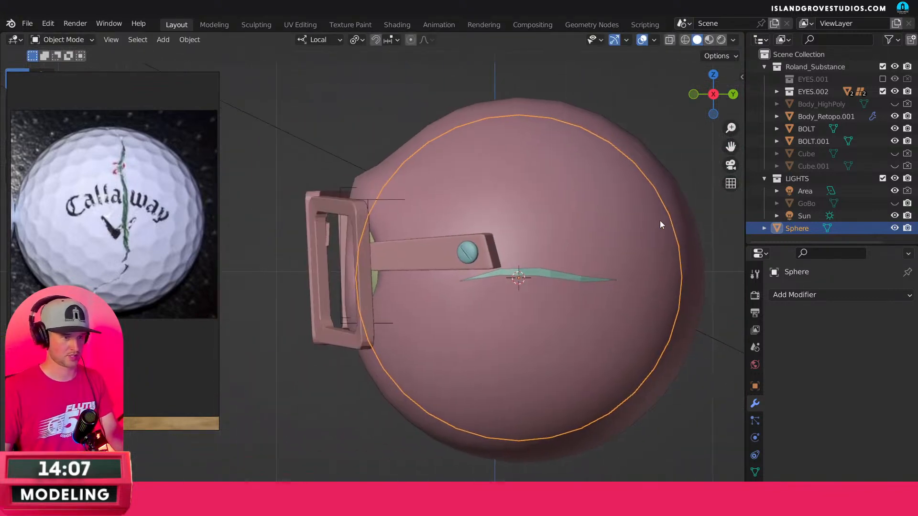
key(s)
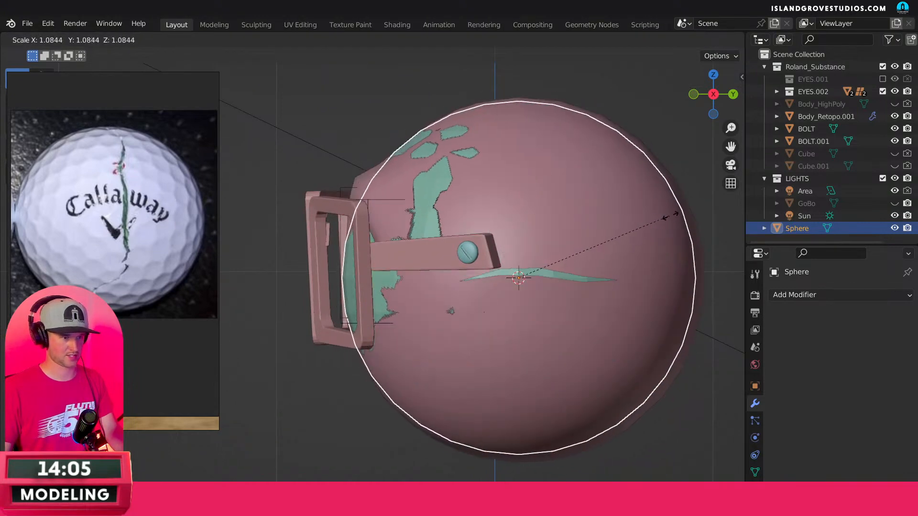
click(684, 214)
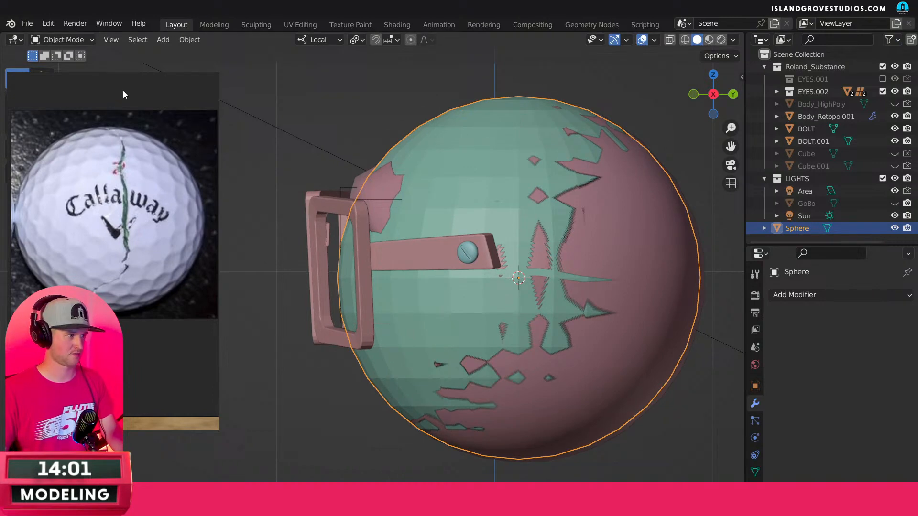
Shift the golf-ball reference image clear of the tools and rotate the sphere about the body's side-to-side axis.
drag(122, 90, 177, 106)
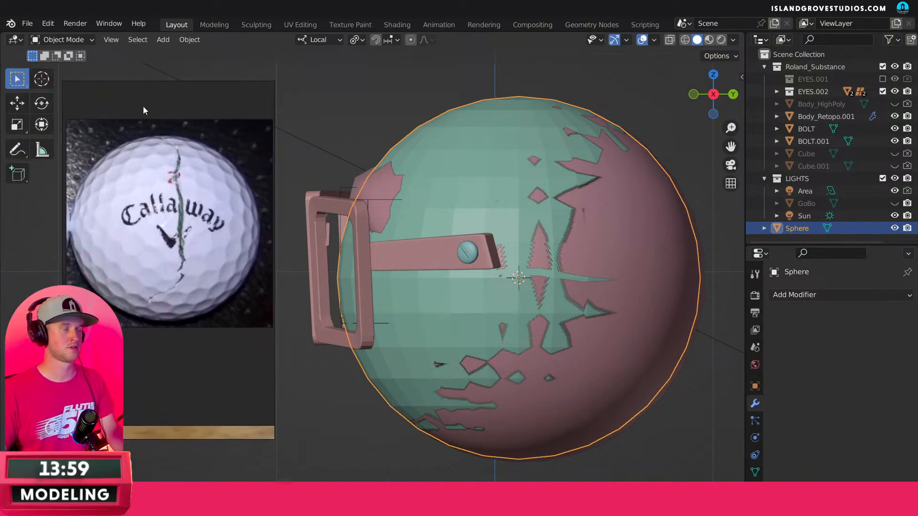
click(42, 103)
drag(506, 234, 573, 282)
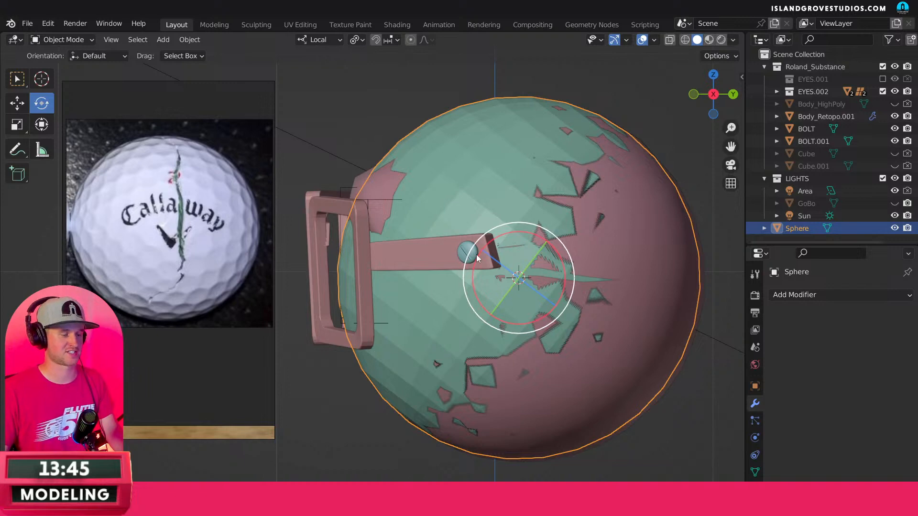
mouse_move(524, 280)
middle_down()
mouse_move(563, 276)
mouse_move(512, 271)
mouse_move(400, 285)
mouse_move(536, 269)
middle_up()
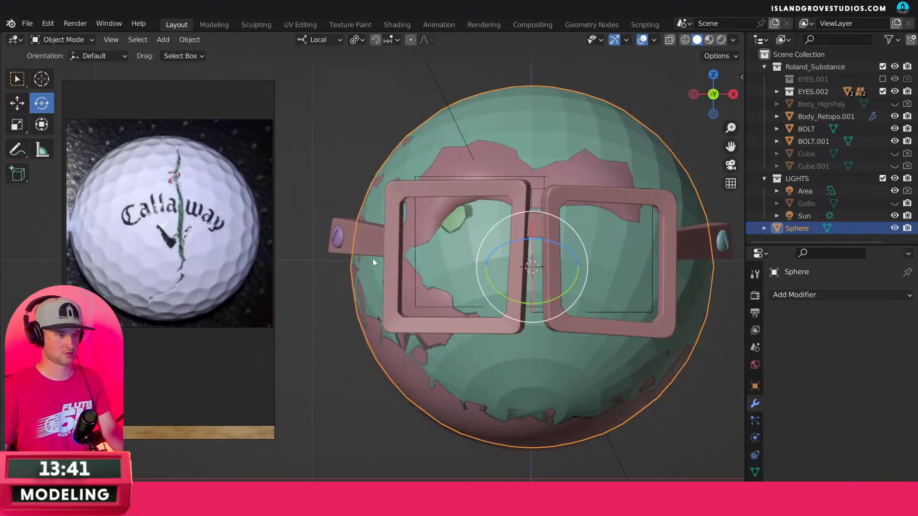
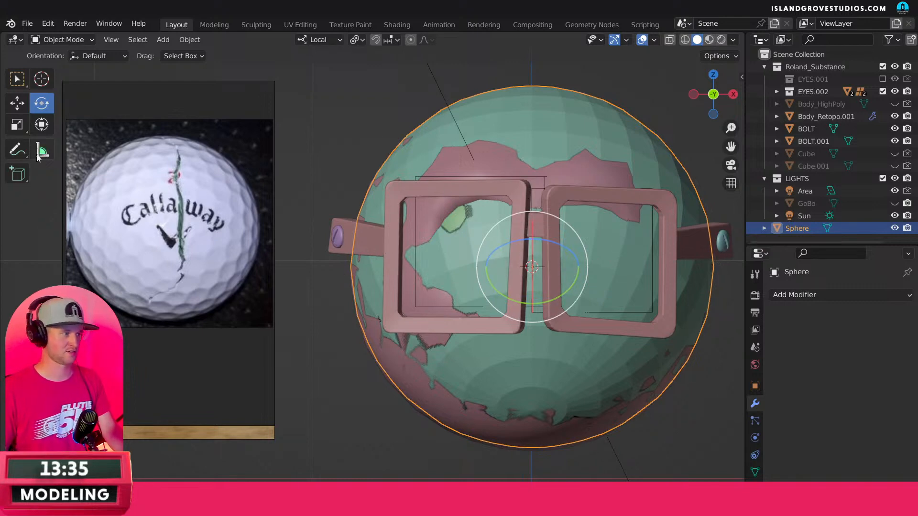
Annotate blue brow-like guide strokes along the upper edges of both glasses frames in the front view.
click(18, 150)
drag(507, 169, 378, 220)
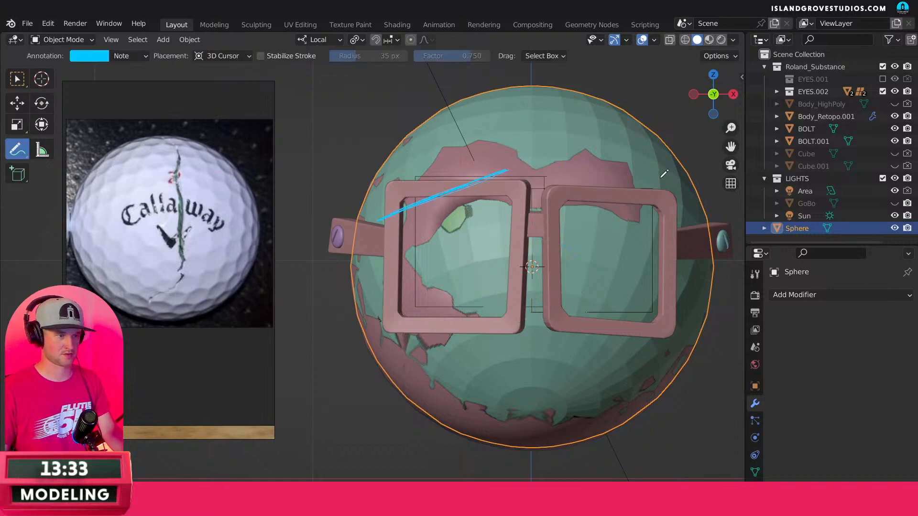
drag(573, 165, 688, 197)
mouse_move(538, 172)
mouse_down()
mouse_move(688, 206)
mouse_move(687, 190)
mouse_up()
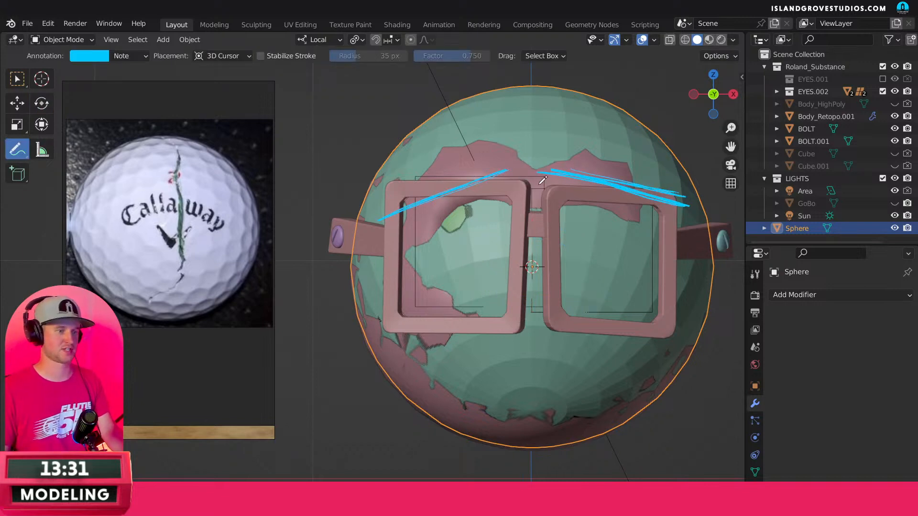
drag(403, 182, 688, 191)
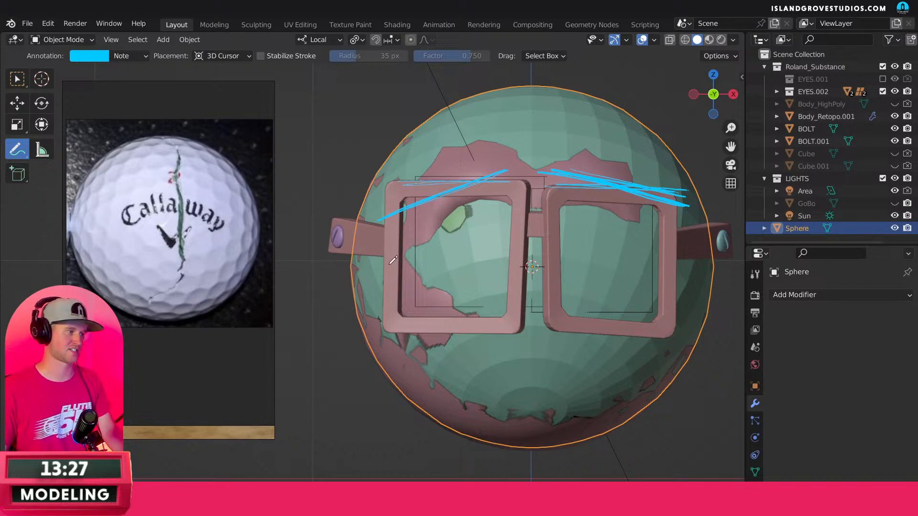
Erase the annotation strokes over the glasses and return to the box selection tool.
mouse_move(14, 150)
mouse_down()
mouse_move(47, 195)
mouse_move(51, 225)
mouse_up()
mouse_move(430, 190)
mouse_down()
mouse_move(407, 187)
mouse_move(497, 171)
mouse_up()
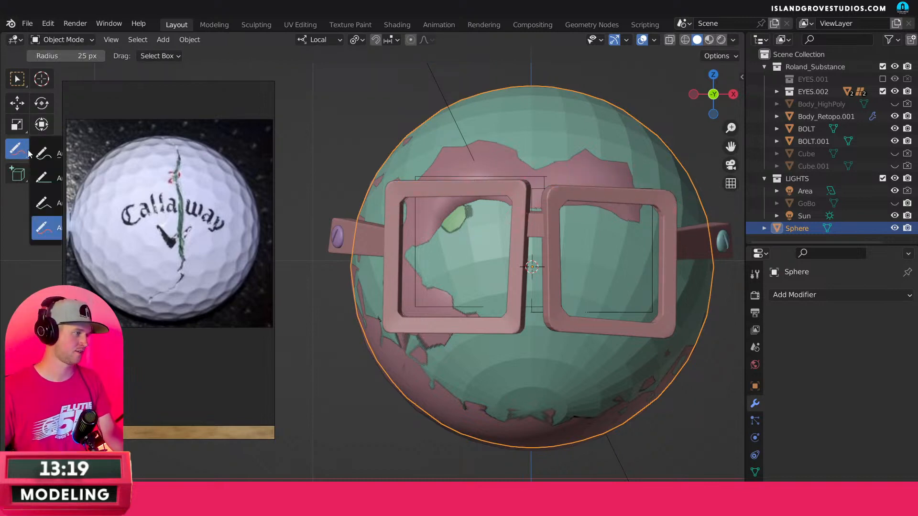
click(10, 82)
Delete the sphere surrounding the body.
middle_drag(632, 185, 320, 244)
key(KP_1)
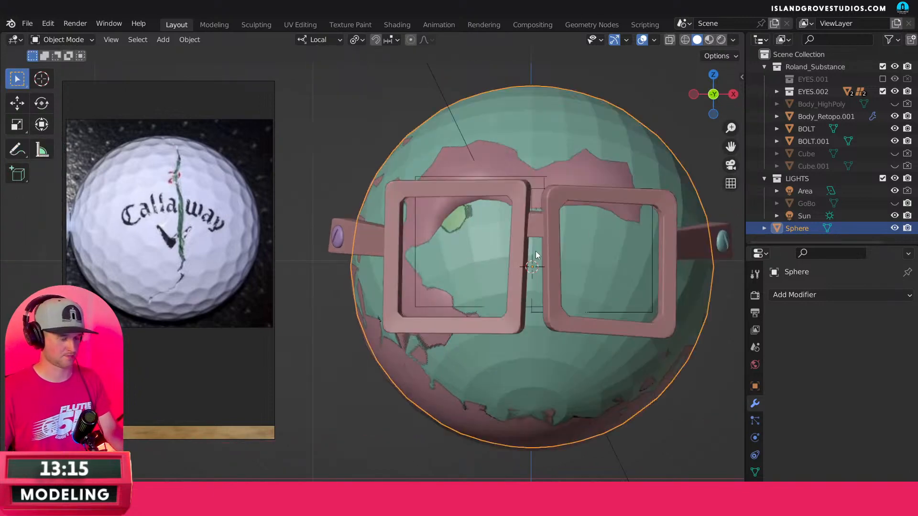
key(Delete)
Open the retopologized body for mesh editing and lower the two middle vertex pairs of the side crack together.
middle_drag(696, 271, 656, 186)
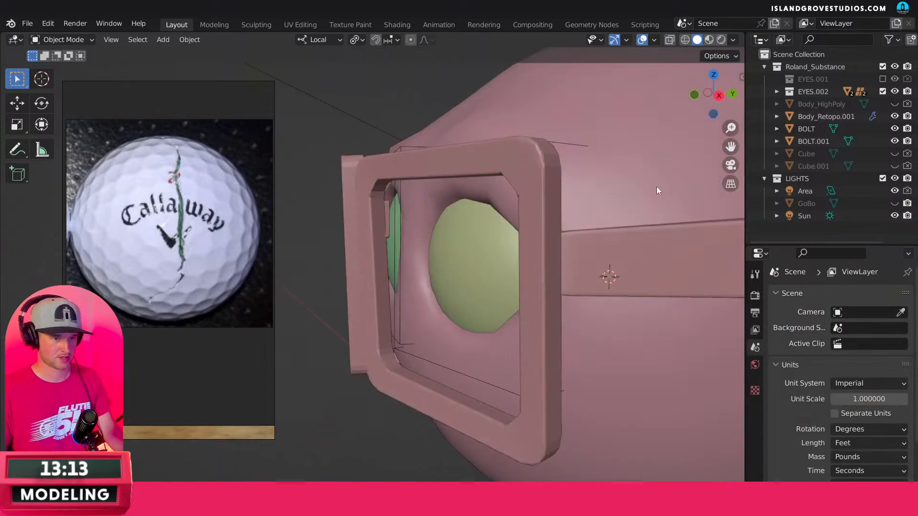
click(655, 186)
scroll(646, 234, down, 3)
key(KP_3)
key(KP_Decimal)
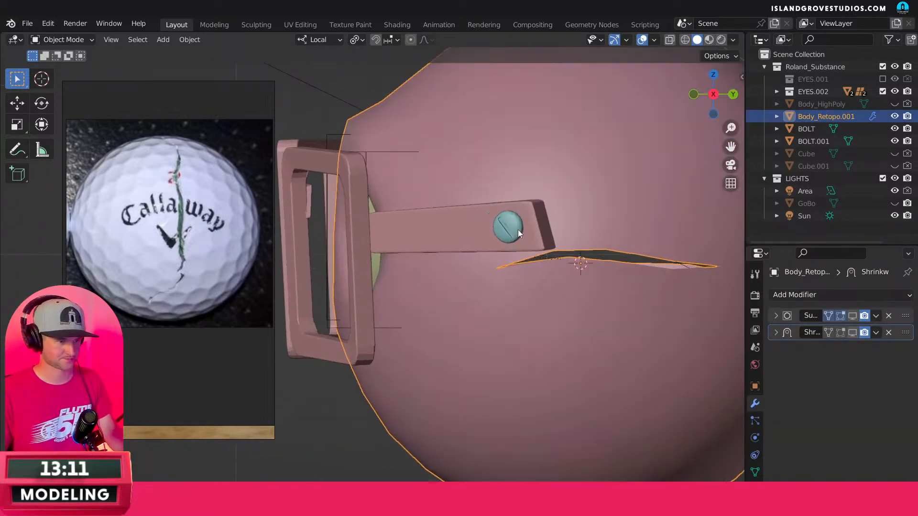
scroll(510, 263, up, 3)
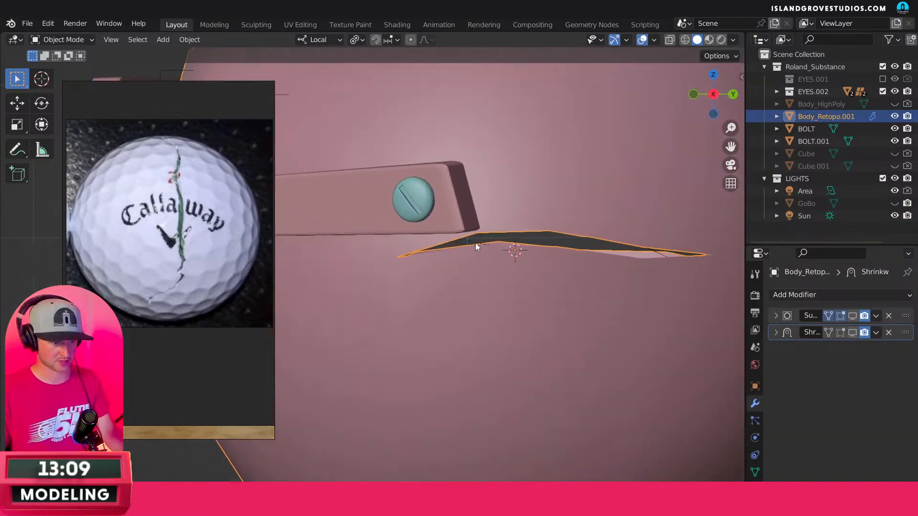
key(Tab)
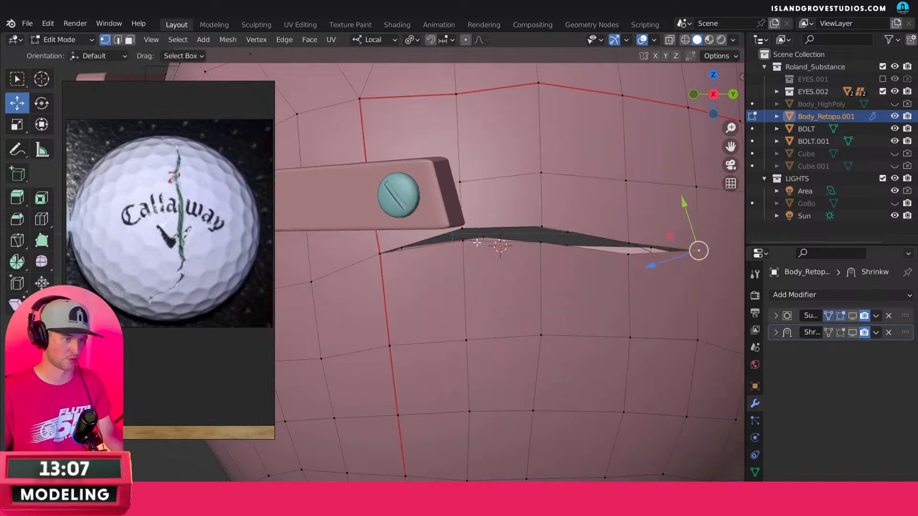
click(462, 236)
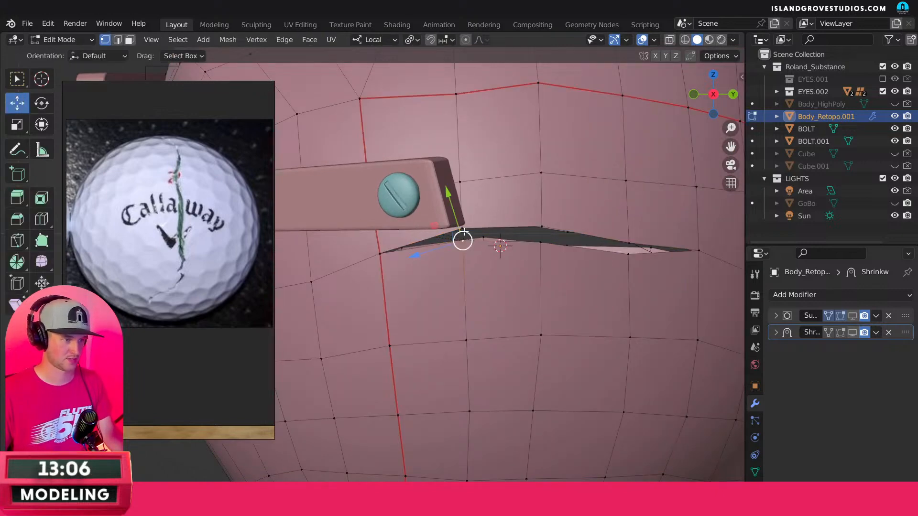
shift+click(543, 242)
key(g)
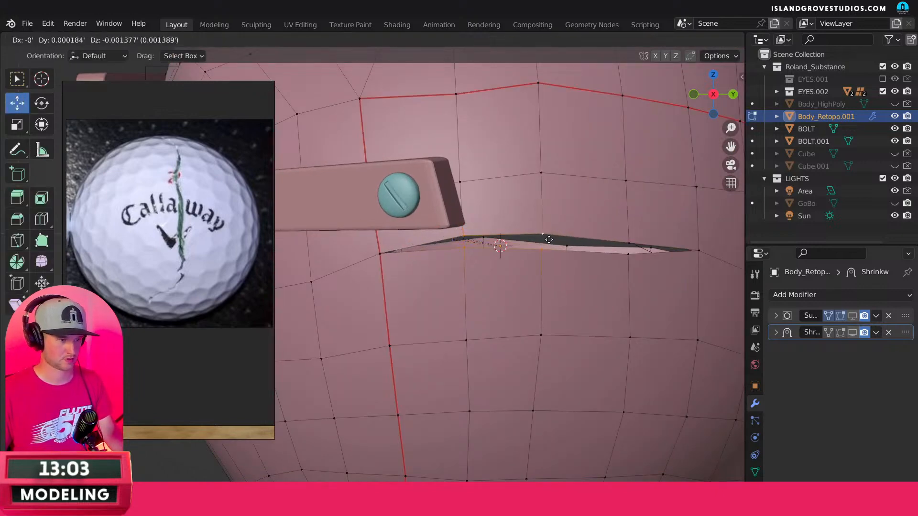
click(548, 243)
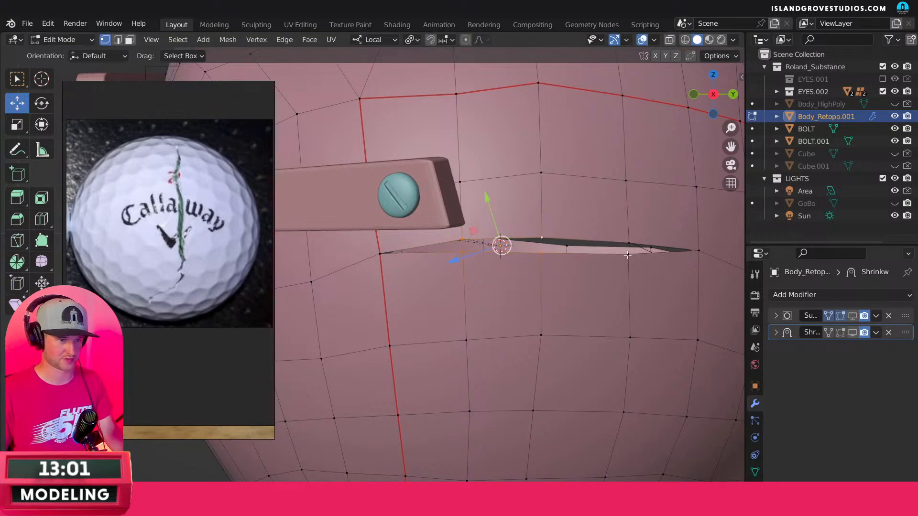
Lower the vertex pair near the crack's rear end and the crack's front corner vertex.
click(628, 247)
drag(631, 247, 638, 264)
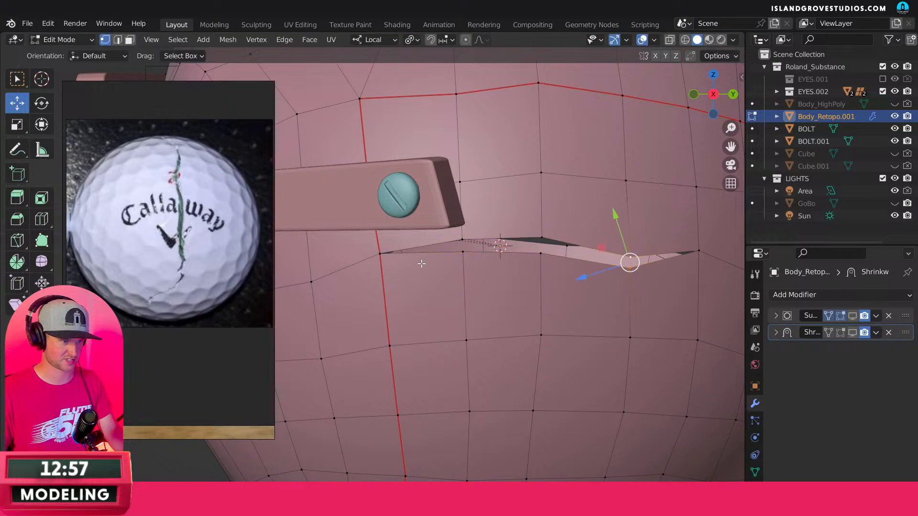
click(379, 254)
mouse_move(378, 254)
mouse_down()
mouse_move(381, 277)
mouse_move(380, 266)
mouse_up()
Raise the crack's front middle vertex pair slightly and lower the neighbouring pair behind it for a jagged line.
click(463, 243)
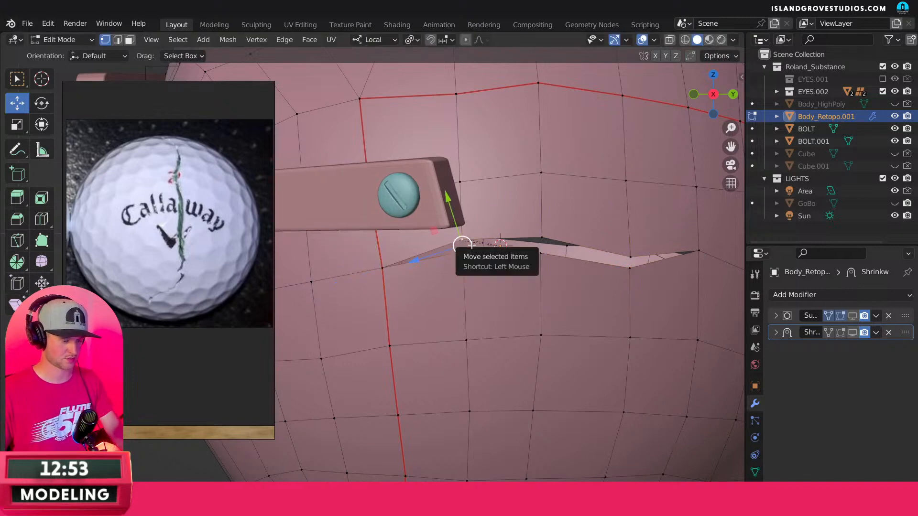
drag(472, 244, 550, 242)
click(541, 252)
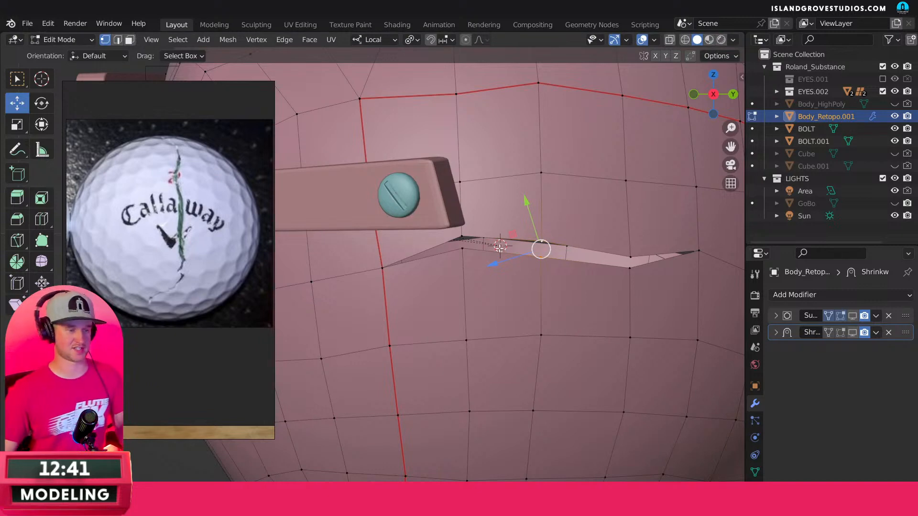
Compare the reshaped crack with the crack on the opposite side of the body.
scroll(511, 243, up, 4)
scroll(541, 224, down, 6)
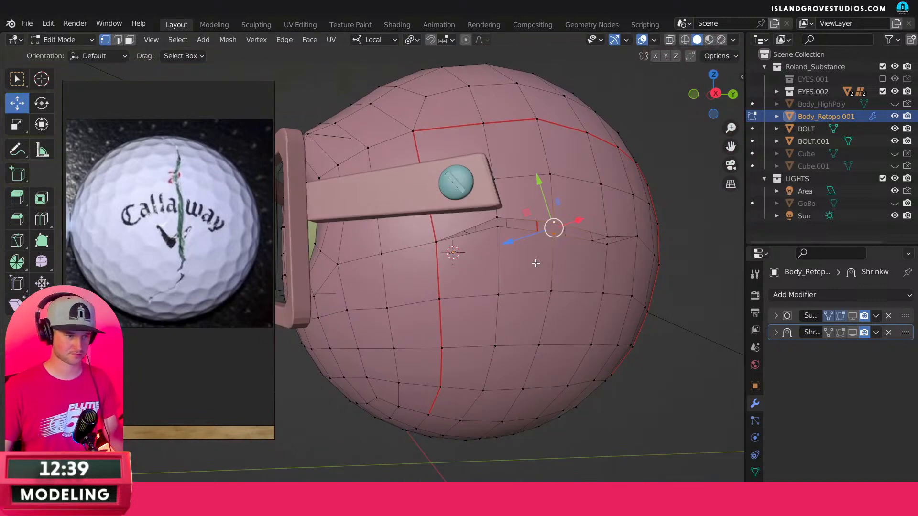
scroll(503, 233, up, 2)
middle_drag(421, 248, 507, 250)
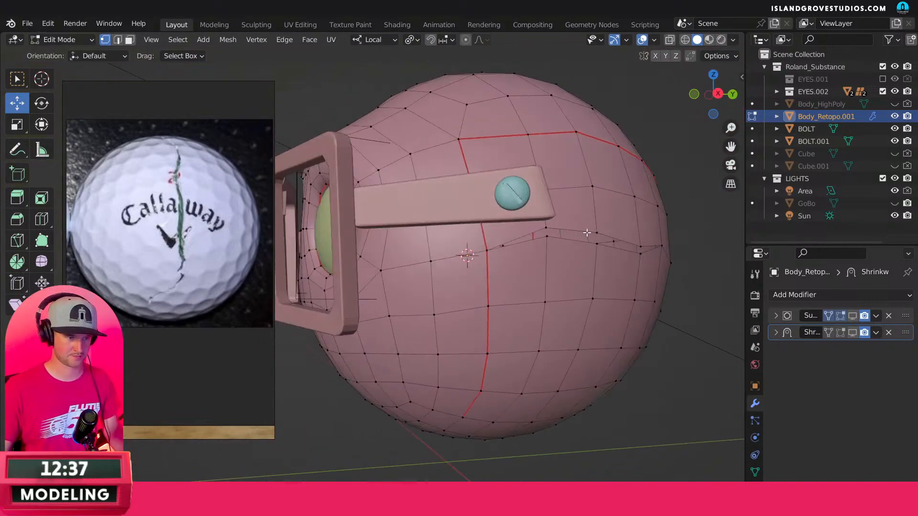
key(ctrl+KP_3)
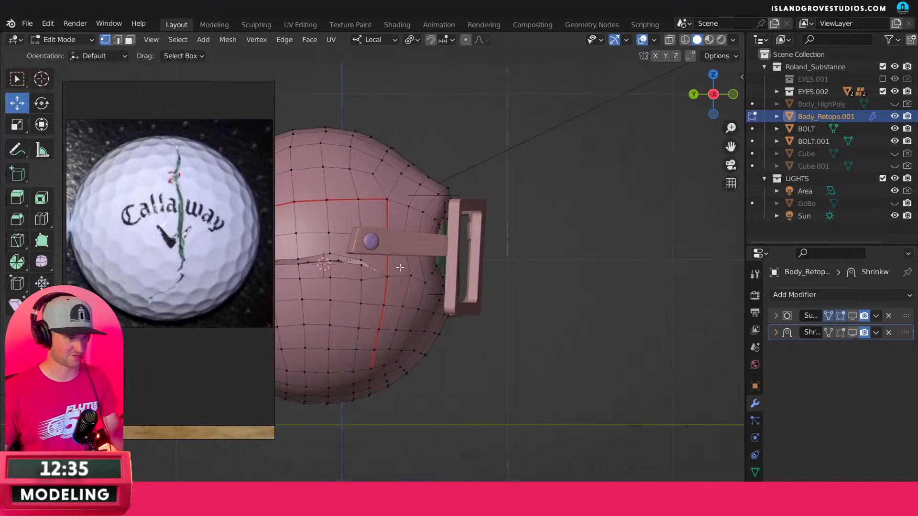
shift+middle_drag(428, 274, 571, 266)
scroll(510, 296, up, 4)
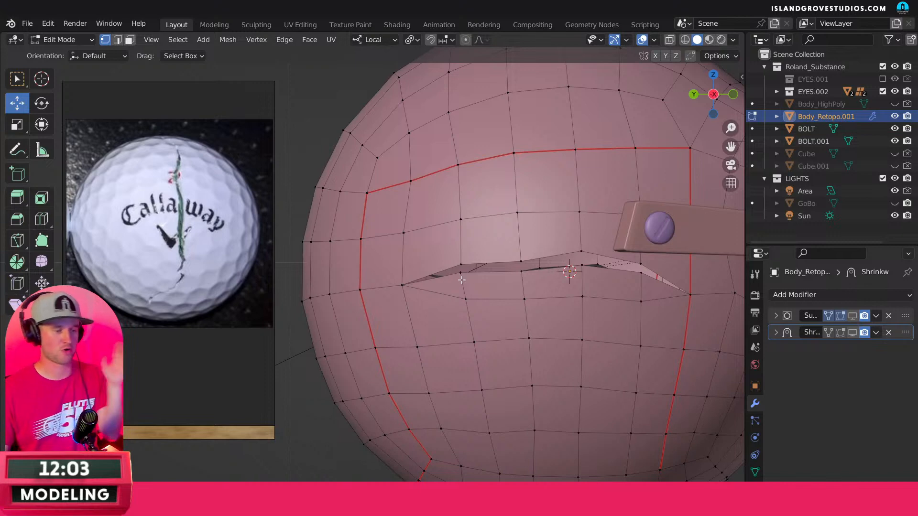
scroll(533, 276, down, 3)
middle_drag(534, 276, 624, 282)
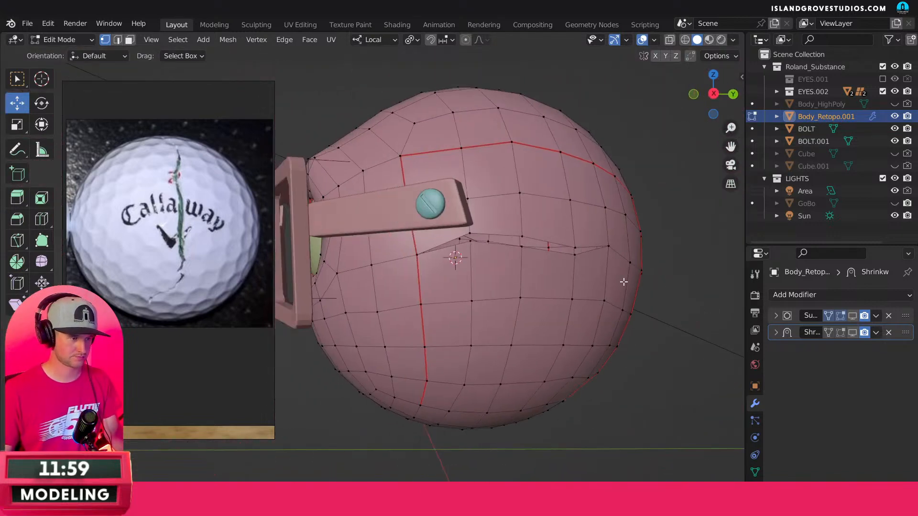
middle_drag(549, 265, 457, 260)
scroll(427, 272, up, 4)
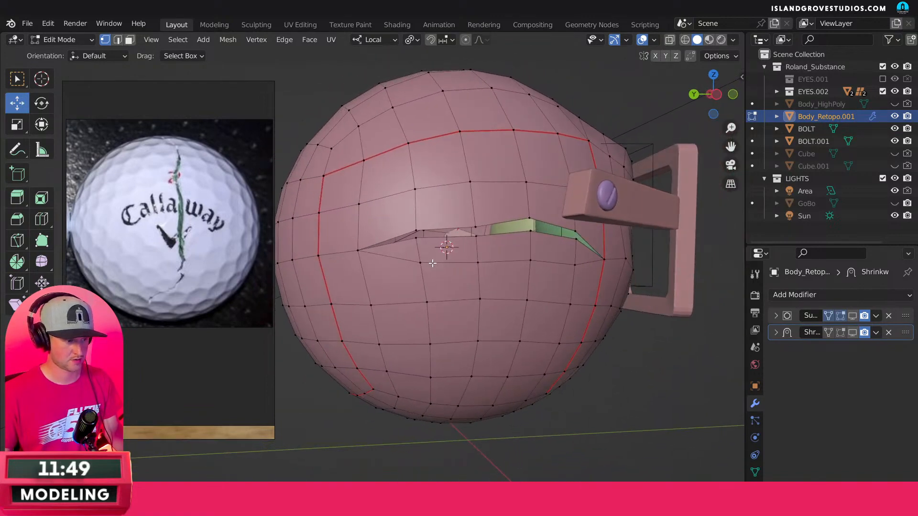
Select the vertex just below the crack's rear part and show the model with running rendered shading.
key(2)
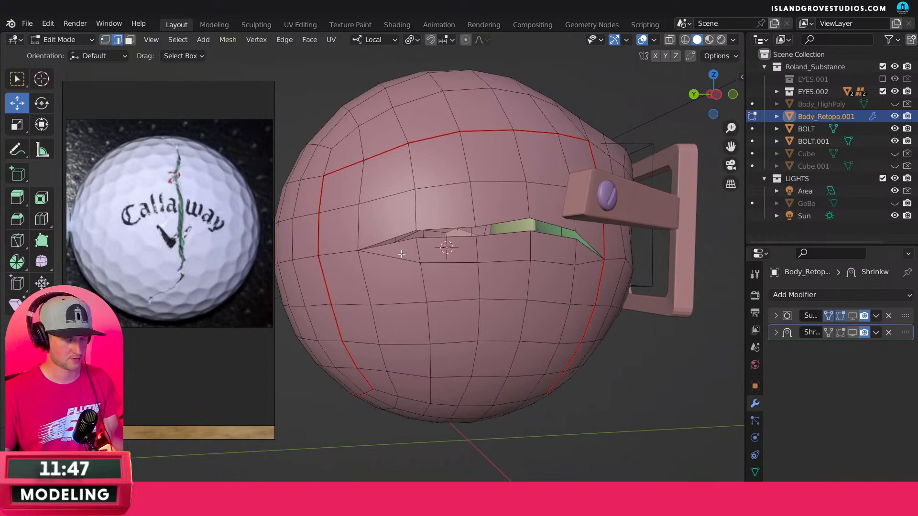
middle_drag(401, 253, 425, 252)
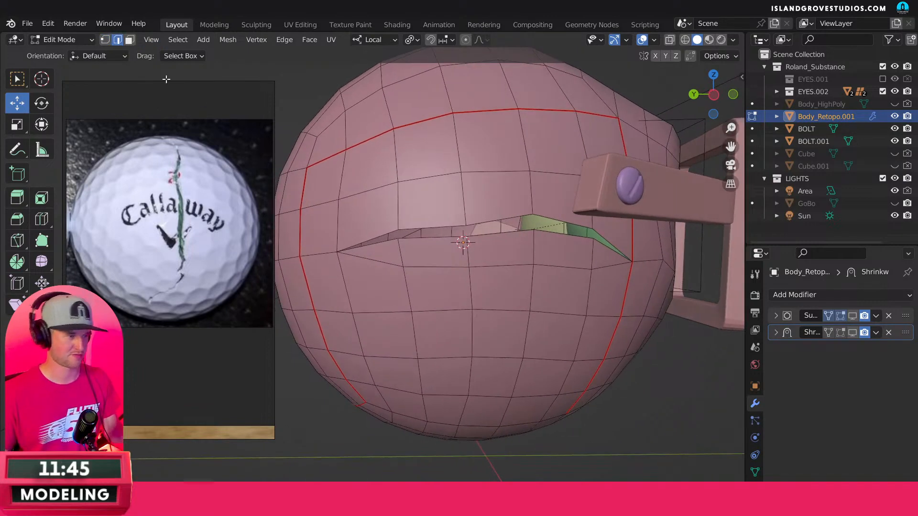
click(105, 40)
click(398, 231)
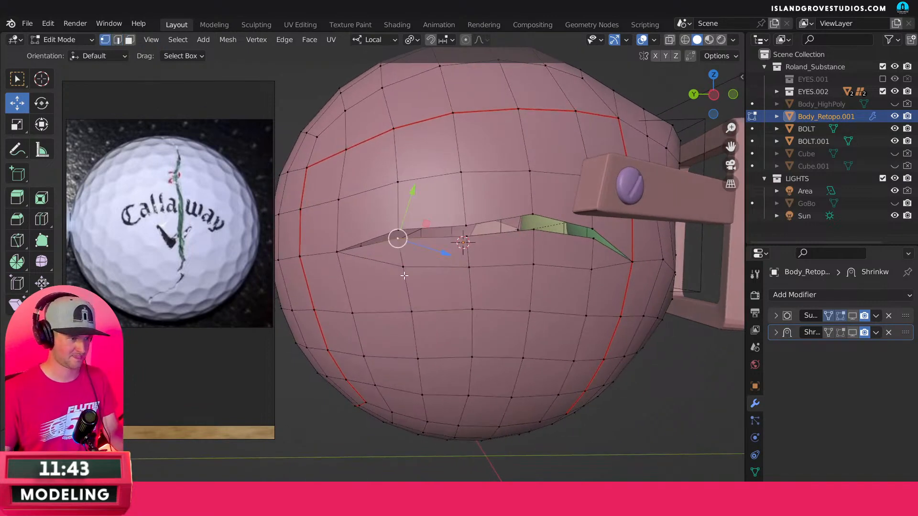
click(403, 266)
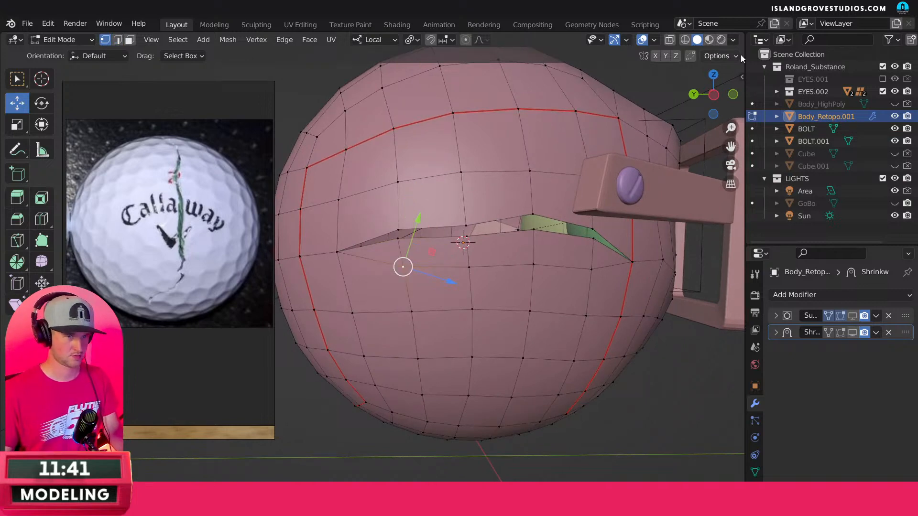
click(722, 41)
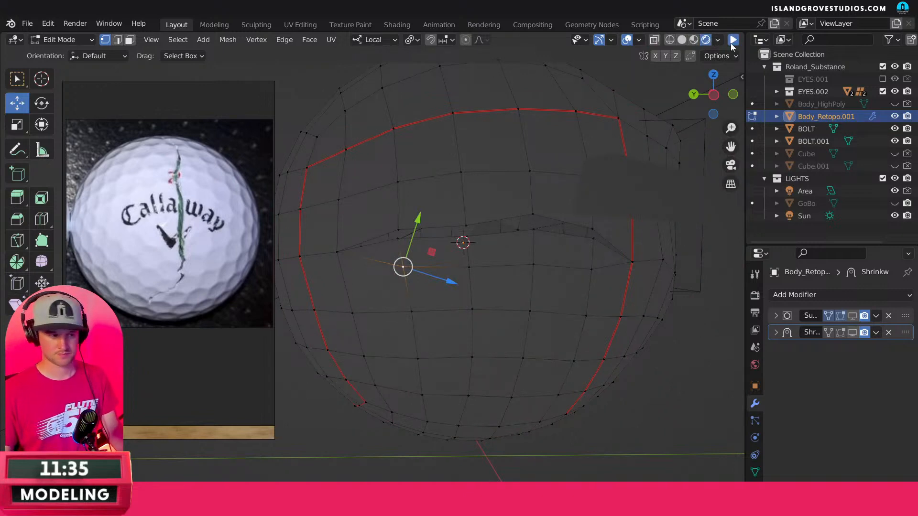
click(733, 39)
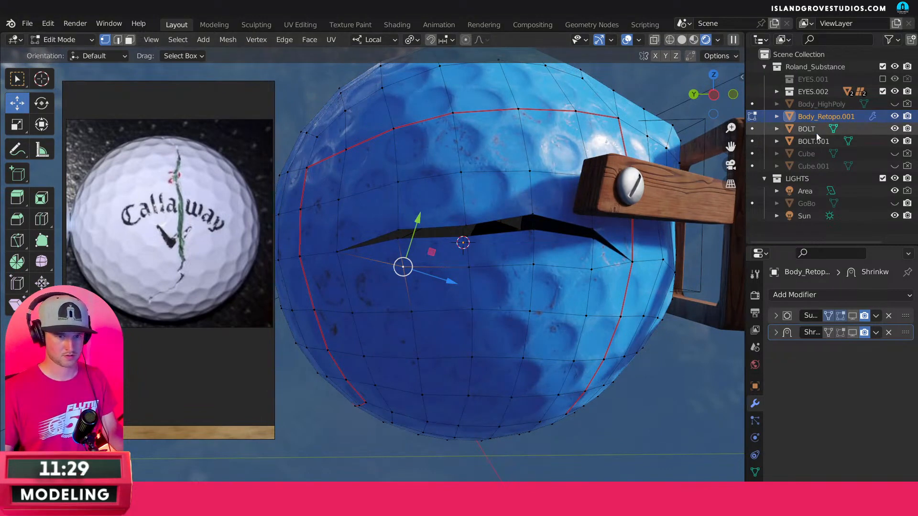
Leave mesh editing and rotate the Sun light to -49.7° about Z to light the cracked side.
click(810, 215)
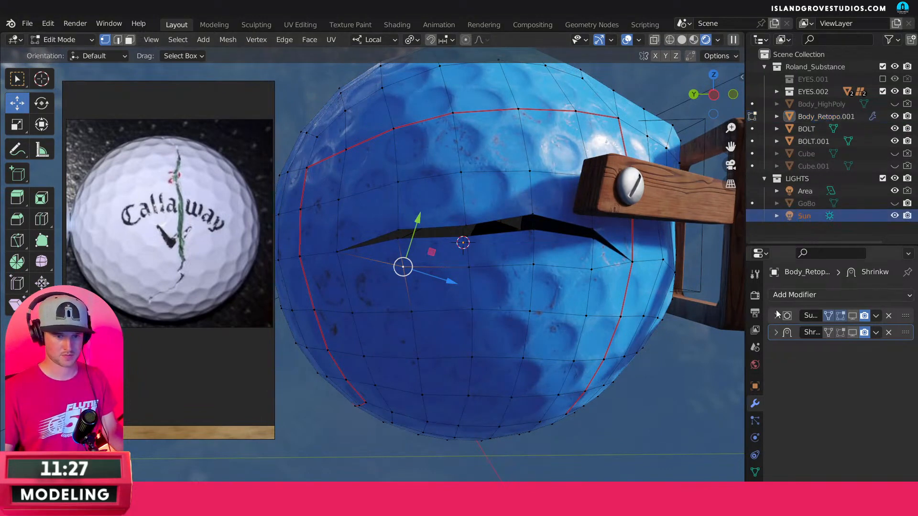
click(755, 386)
key(Tab)
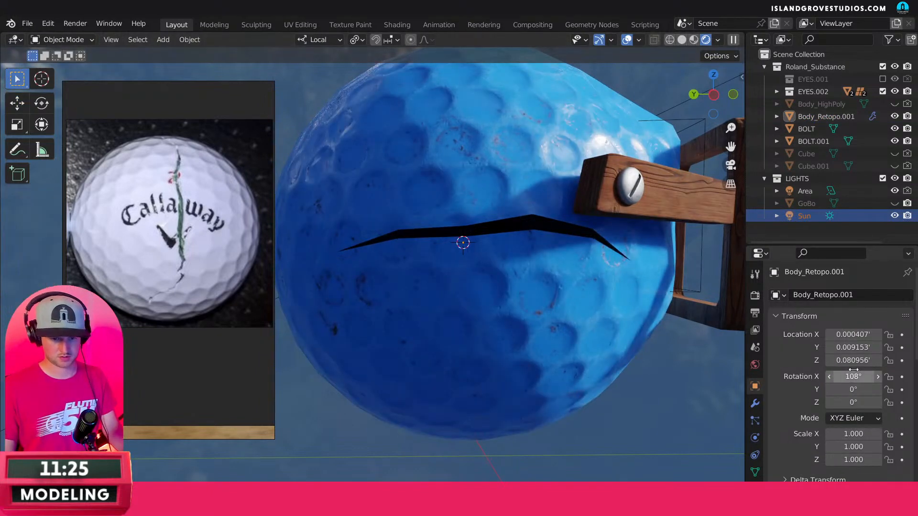
drag(853, 362, 825, 368)
key(ctrl+z)
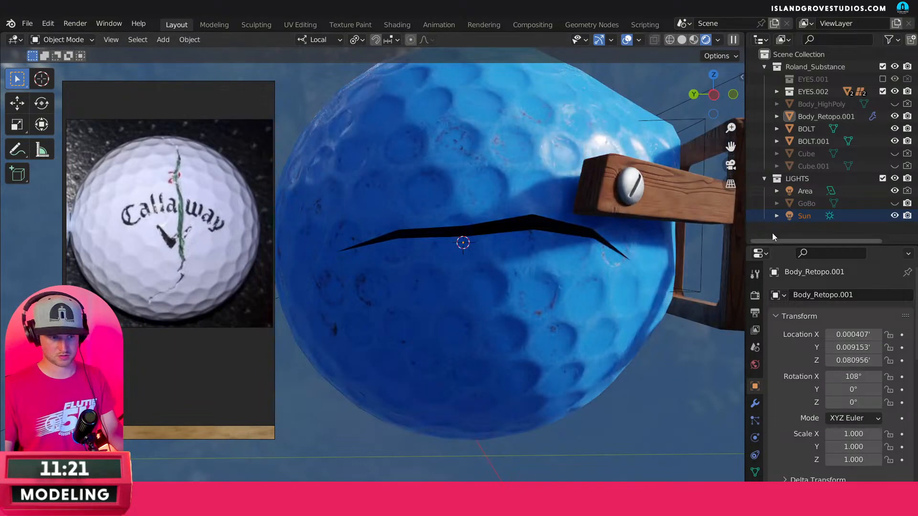
click(806, 215)
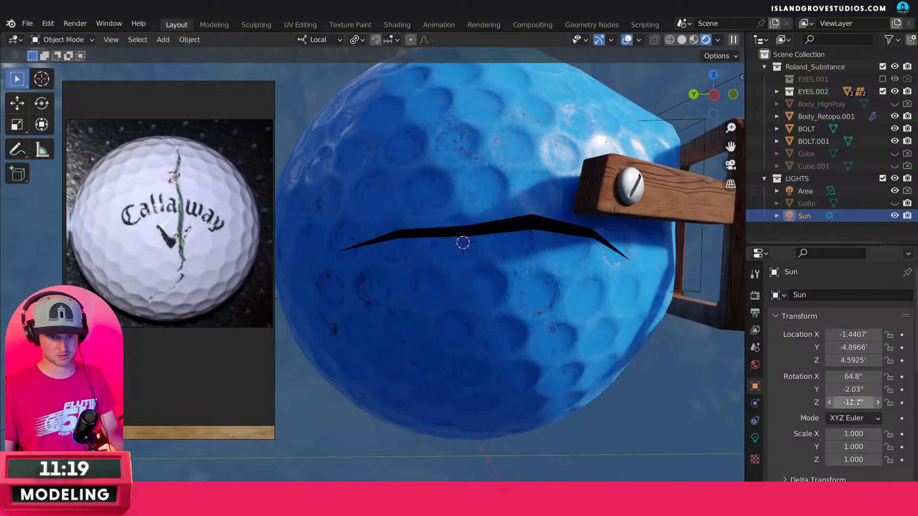
drag(855, 402, 681, 403)
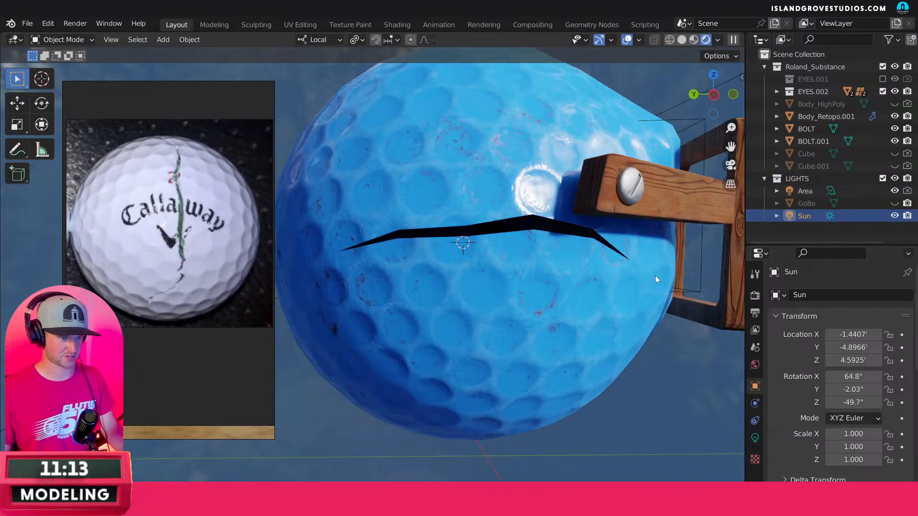
Reopen the retopologized body for mesh editing and slide the rear vertex below the crack up close to its lower edge.
click(576, 293)
key(Tab)
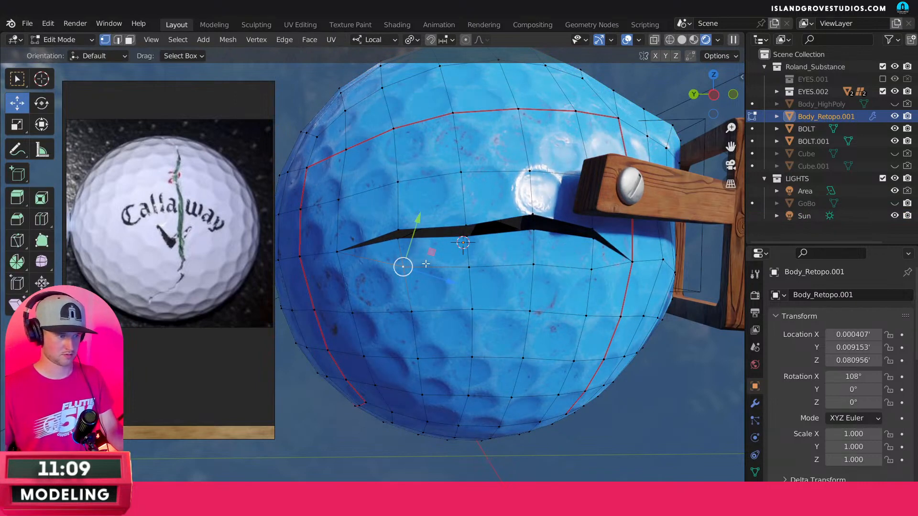
key(shift+v)
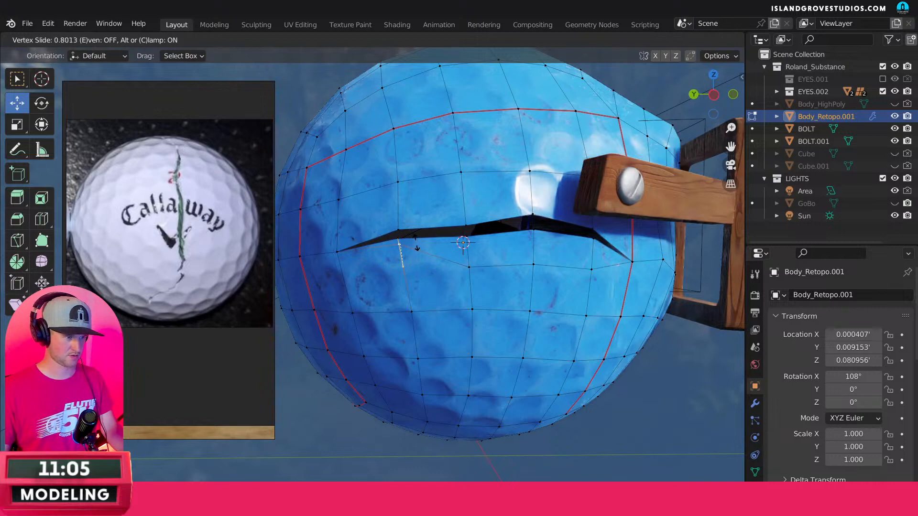
click(397, 239)
Move the next vertex forward in the row below the crack up close to the crack's lower edge.
click(468, 266)
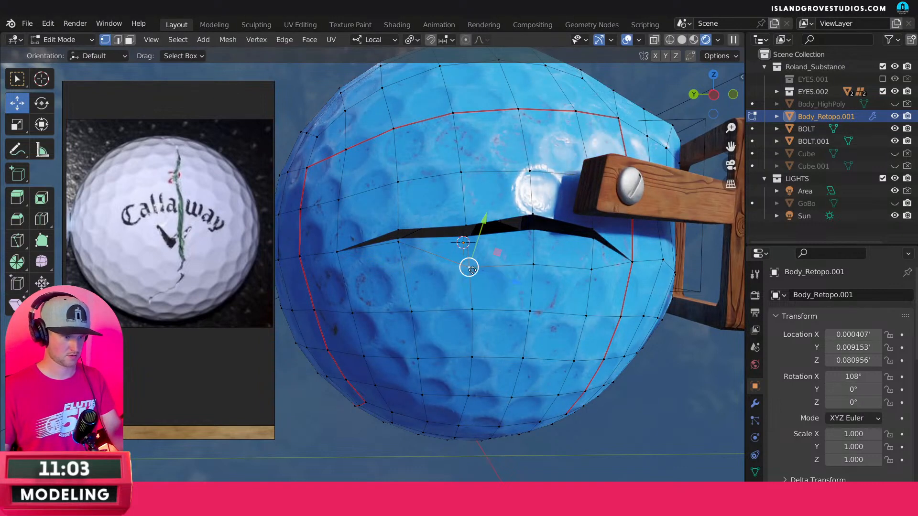
key(shift+v)
click(471, 268)
key(g)
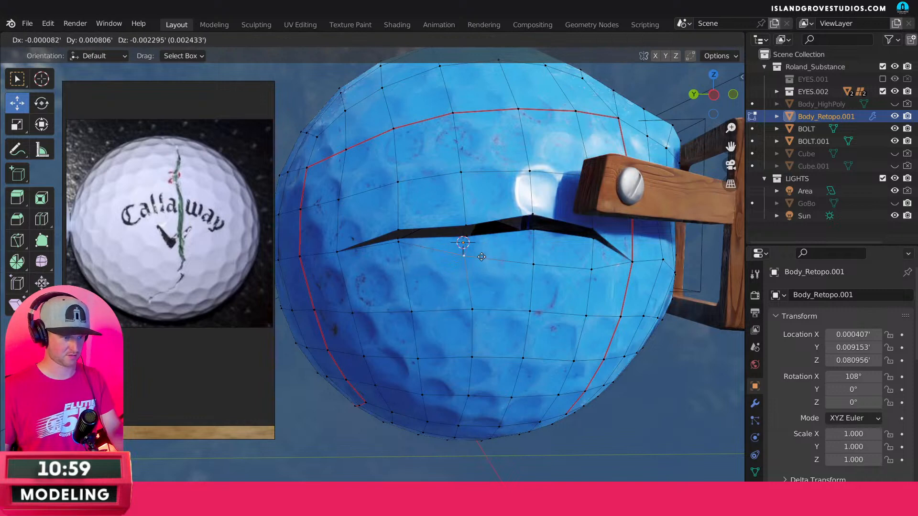
click(467, 247)
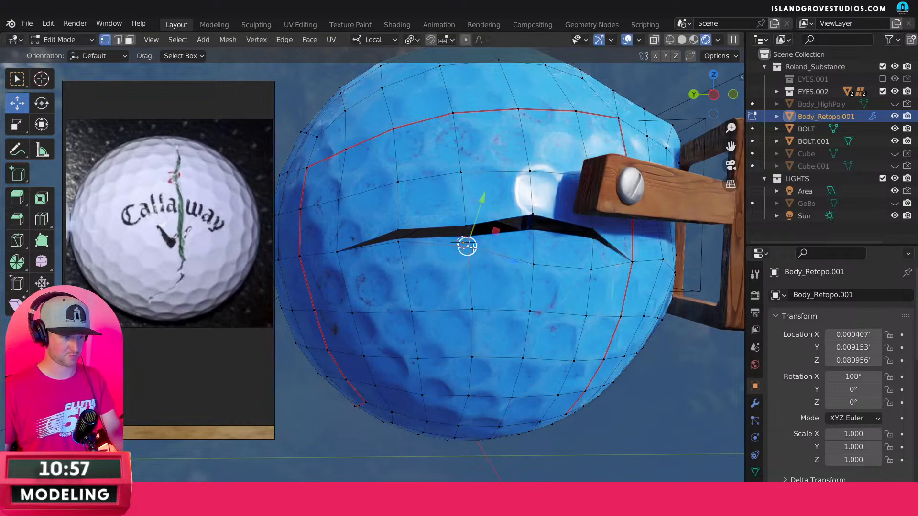
key(shift+v)
key(Escape)
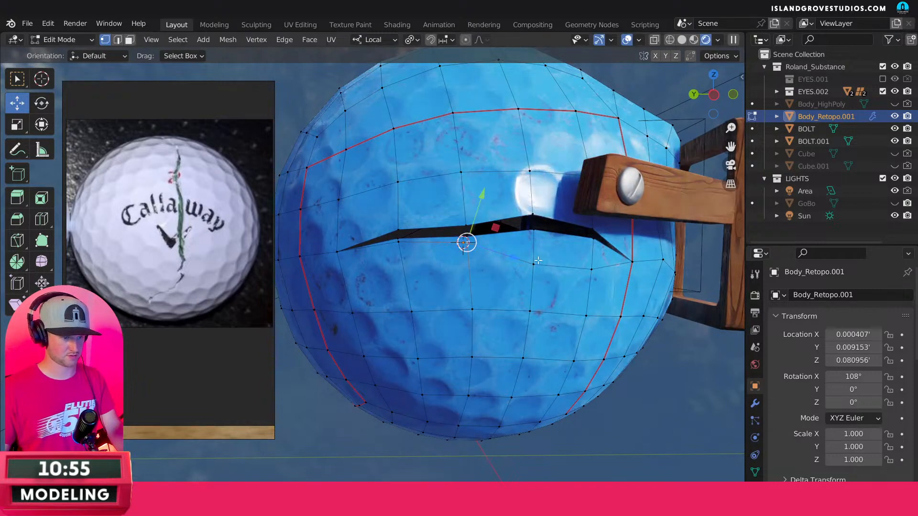
Slide the two front vertices below the crack up along their edges close to its lower edge.
key(shift+v)
click(533, 237)
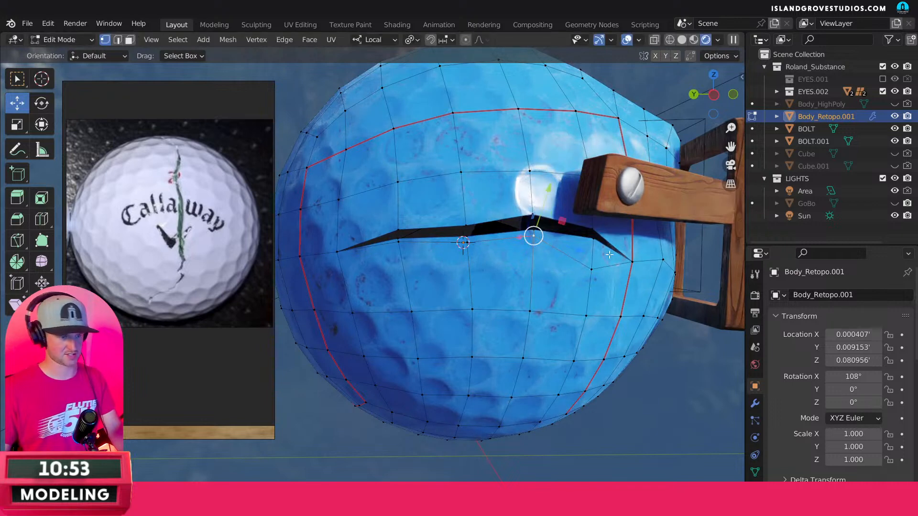
click(594, 265)
key(shift+v)
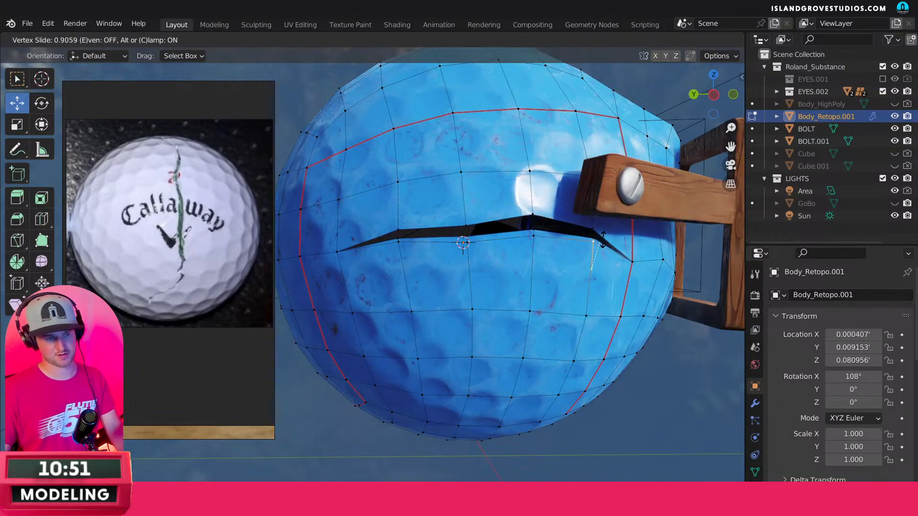
click(602, 239)
Return to solid shading and slide the rear vertex below the crack tighter against its lower edge.
key(z)
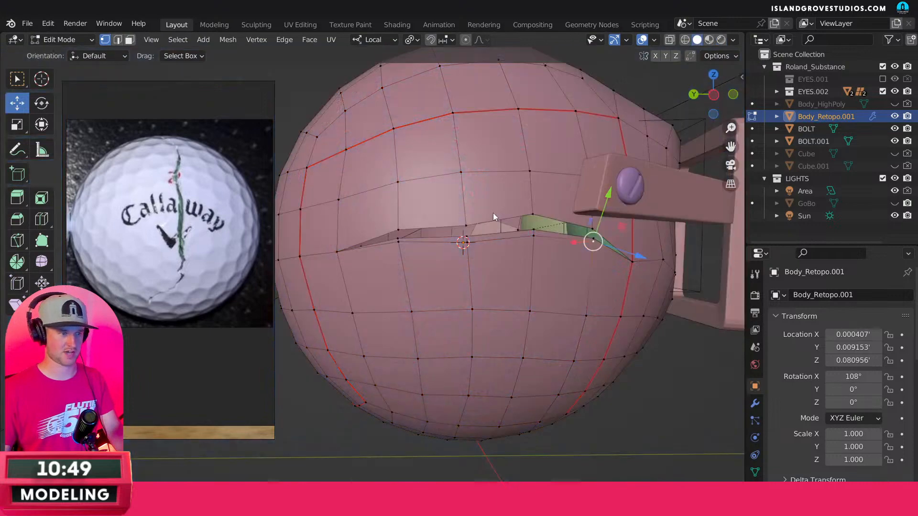
key(shift+z)
key(shift+z)
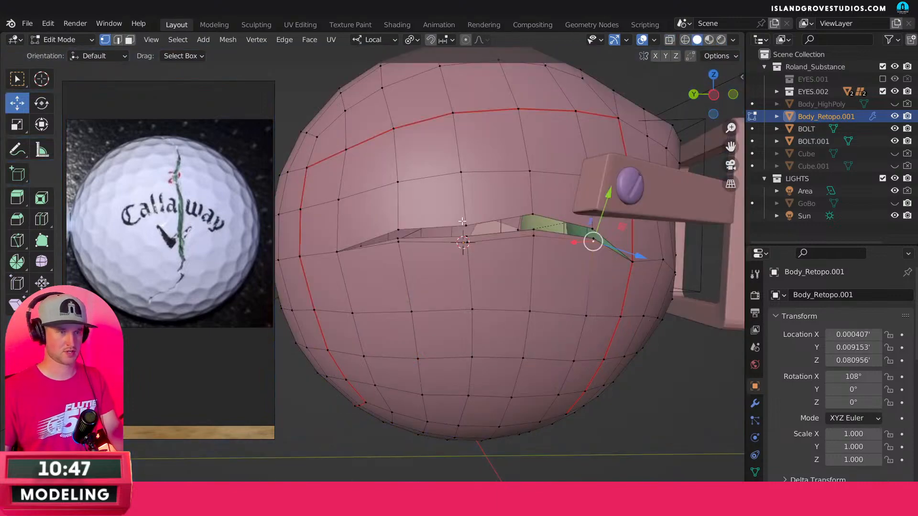
click(398, 242)
scroll(416, 244, up, 5)
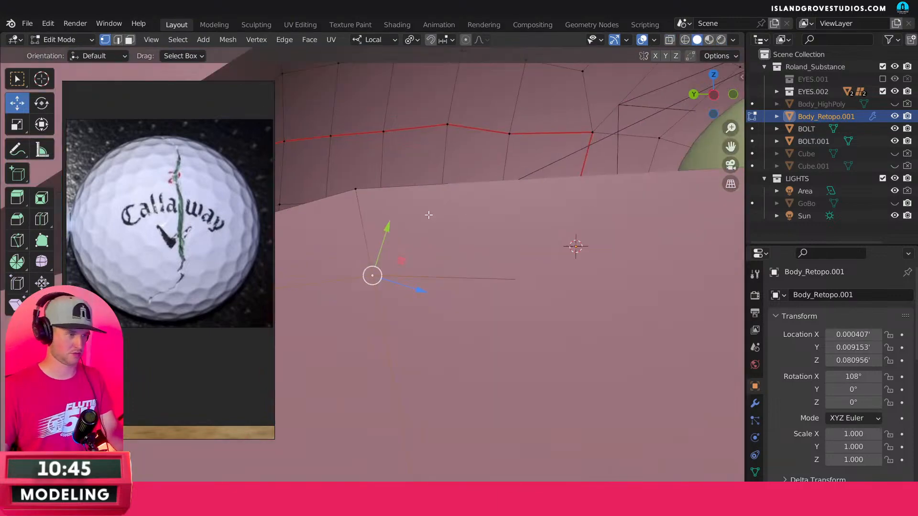
middle_drag(428, 215, 447, 272)
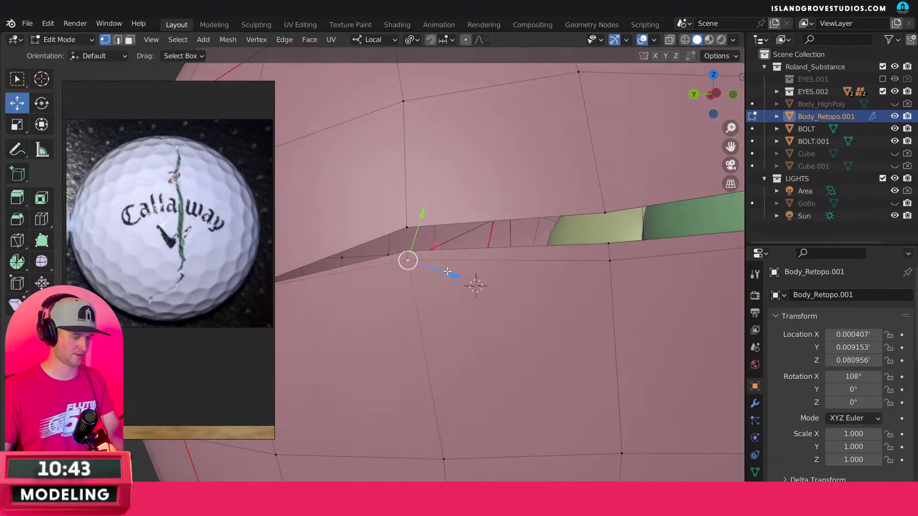
key(g)
key(g)
click(447, 261)
Slide the other three vertices below the crack tightly against its lower edge, working toward the front.
key(g)
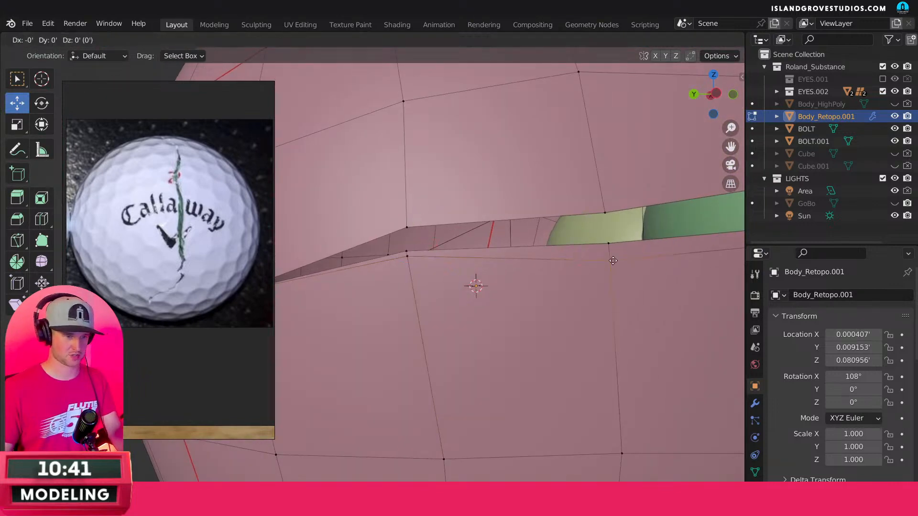
key(g)
click(614, 250)
middle_drag(614, 250, 585, 278)
click(607, 266)
key(g)
key(g)
click(610, 256)
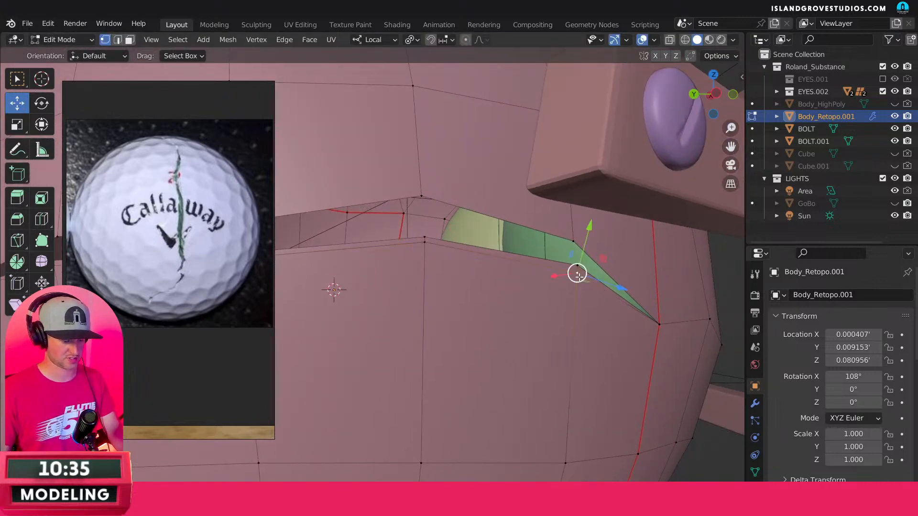
key(g)
key(g)
click(577, 268)
Merge each close vertex pair along the crack's lower edge using At Last.
key(w)
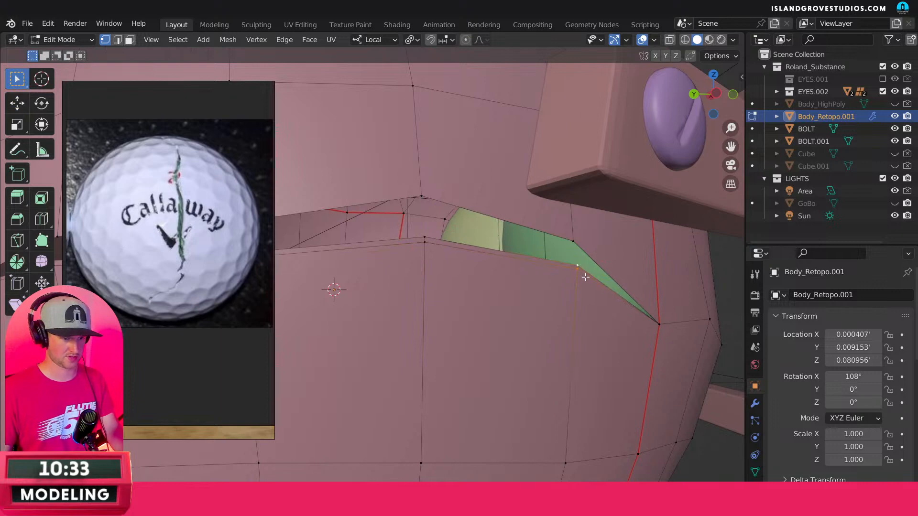
key(m)
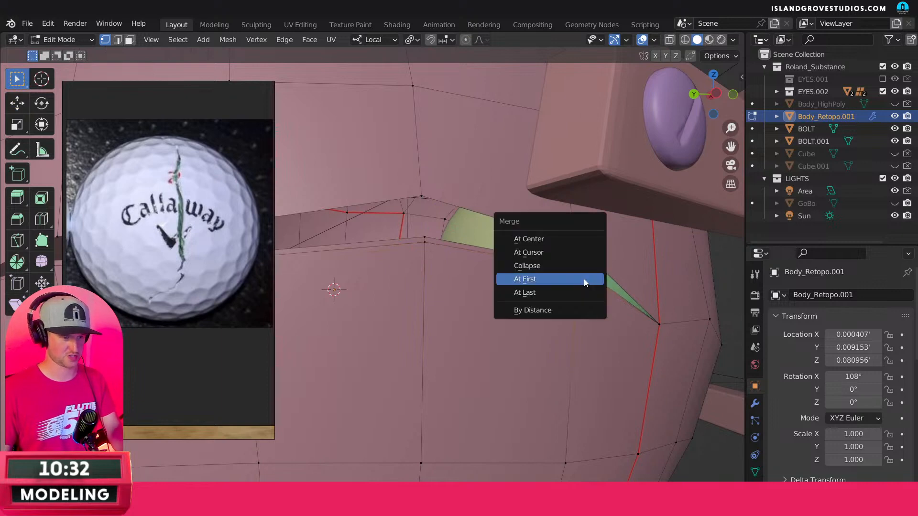
click(563, 293)
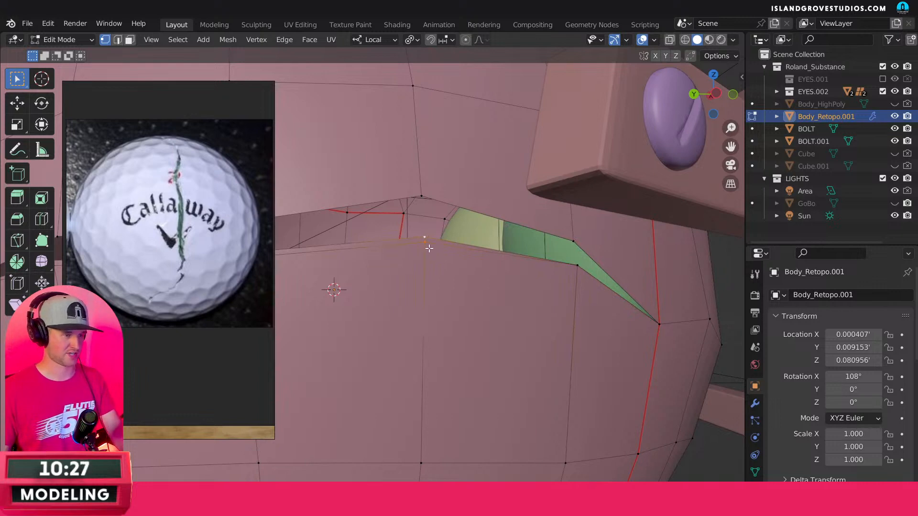
mouse_move(433, 257)
middle_down()
mouse_move(414, 254)
mouse_move(432, 246)
middle_up()
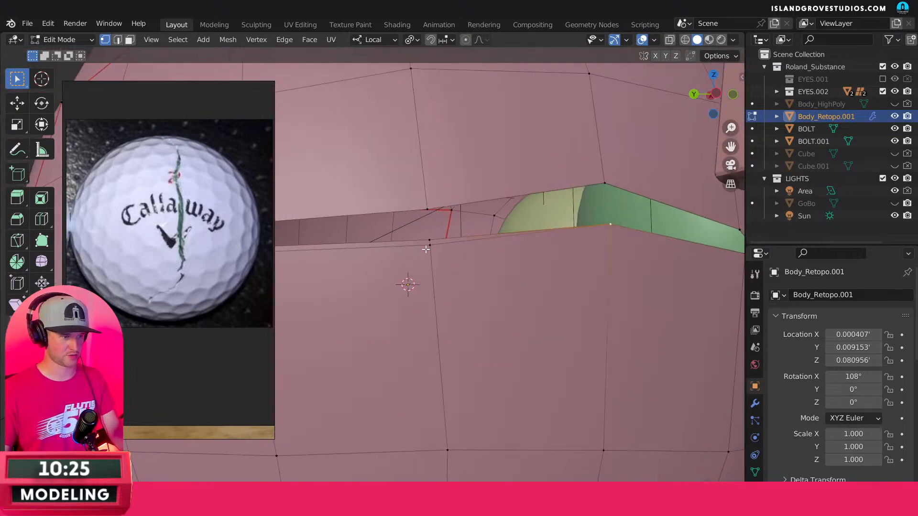
click(431, 246)
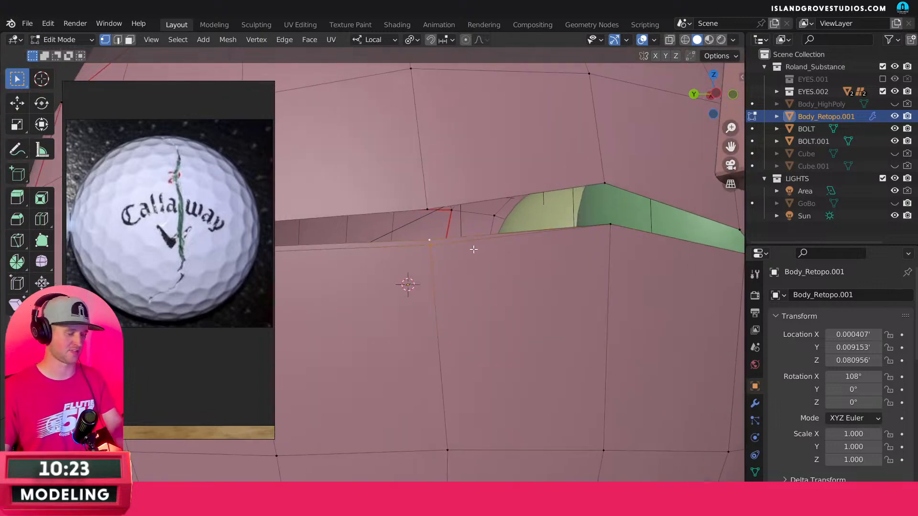
middle_drag(417, 267, 604, 255)
click(418, 243)
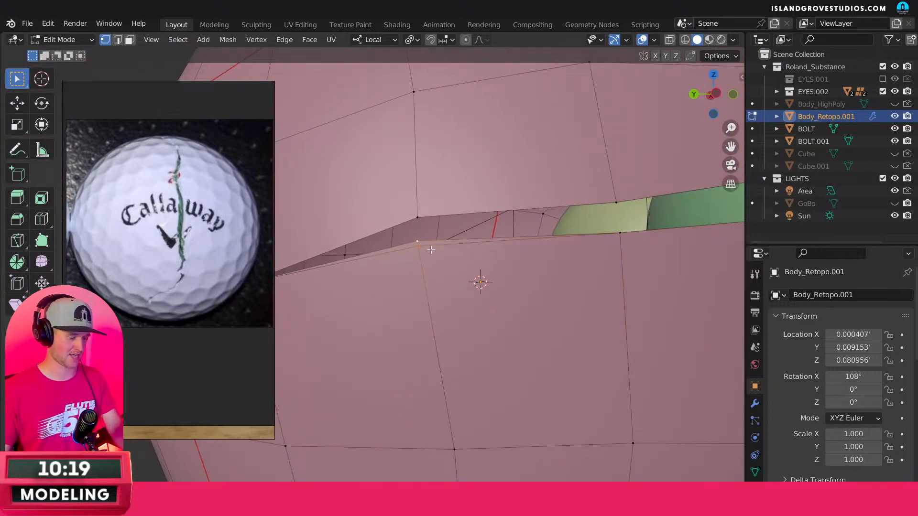
Examine the merged lower edge of the crack from several angles and in side view.
scroll(561, 264, down, 6)
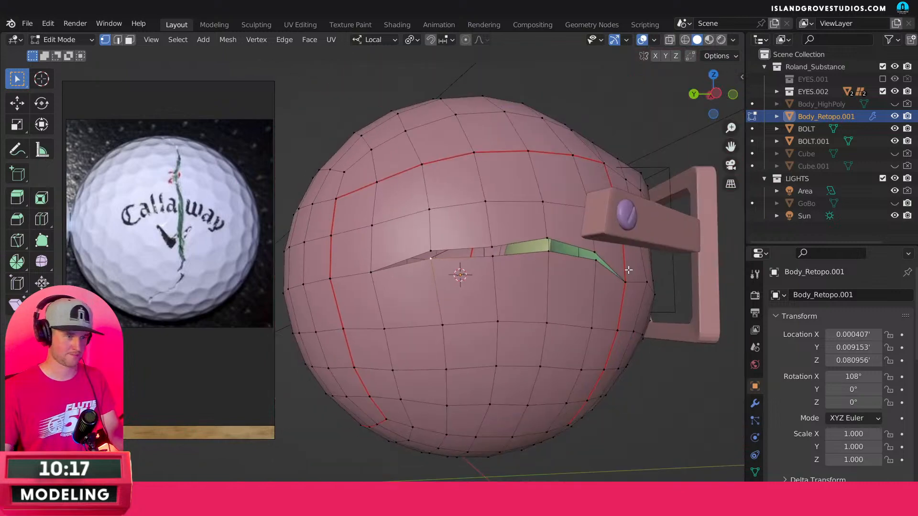
middle_drag(628, 270, 698, 256)
scroll(639, 263, up, 5)
scroll(640, 263, down, 6)
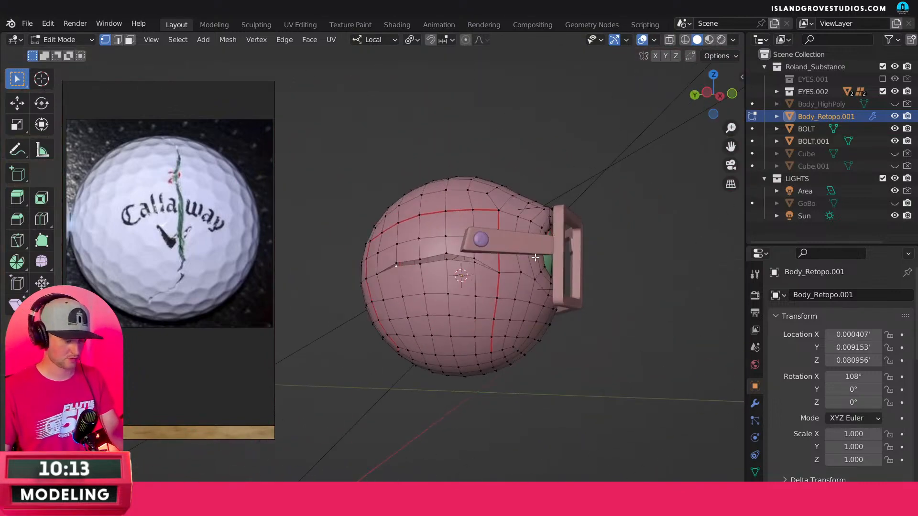
middle_drag(543, 260, 520, 266)
scroll(468, 277, up, 8)
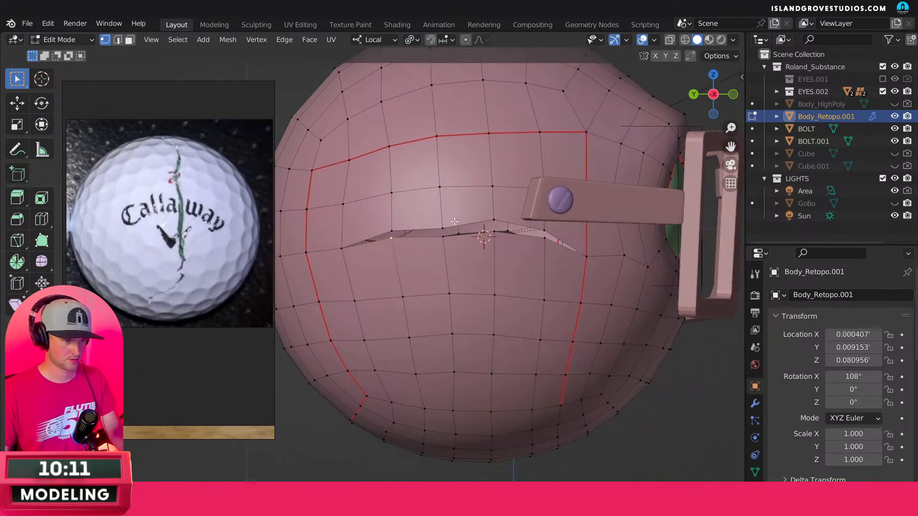
scroll(451, 234, up, 1)
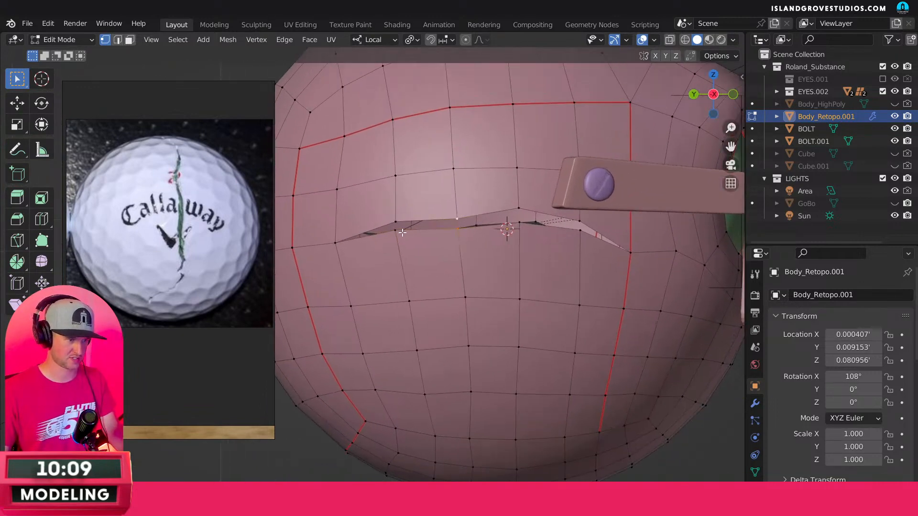
Select the vertices of both crack edges plus the rear tip and move them down by about 0.0029'.
shift+click(345, 239)
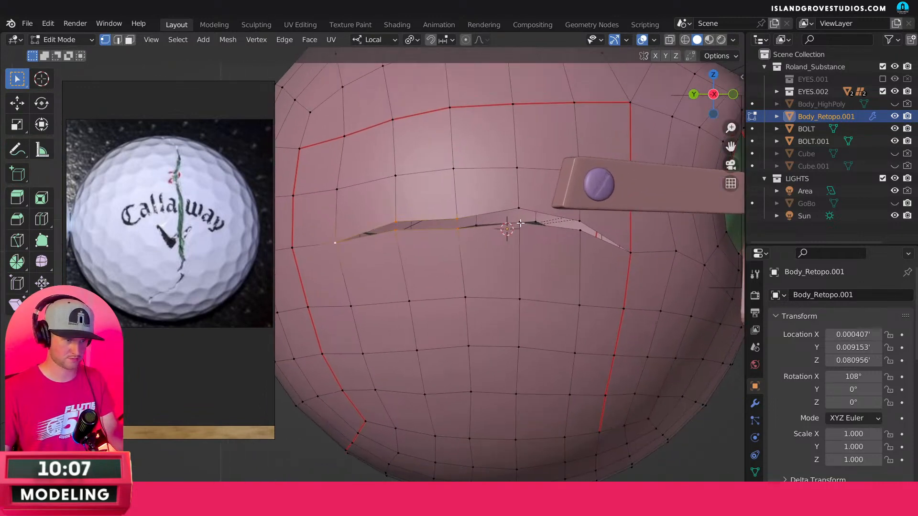
shift+click(528, 214)
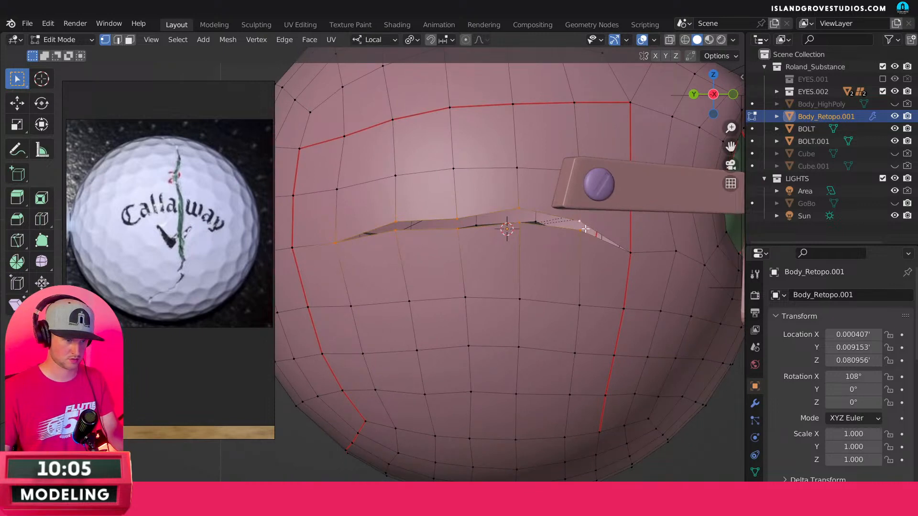
key(g)
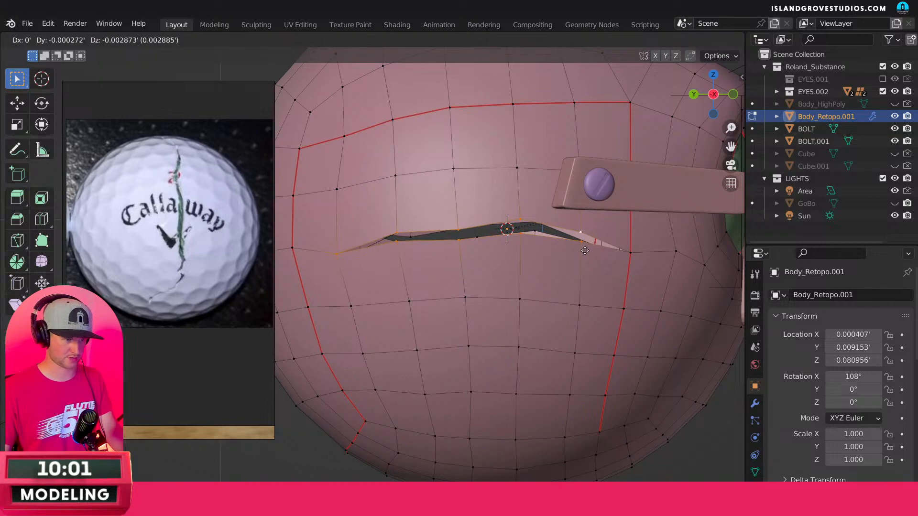
click(586, 250)
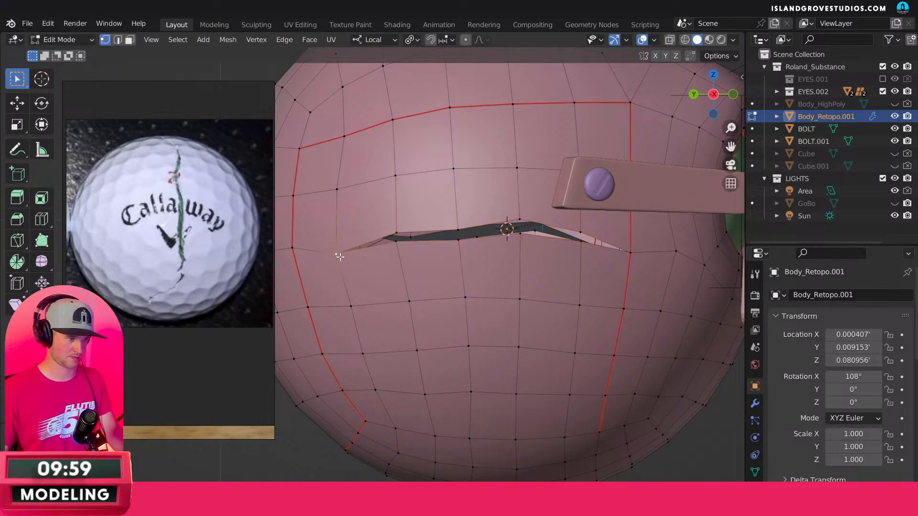
Raise the crack's rear tip vertex by about 0.0011' and slide the neighbouring seam vertex down by a factor of about 0.09.
key(g)
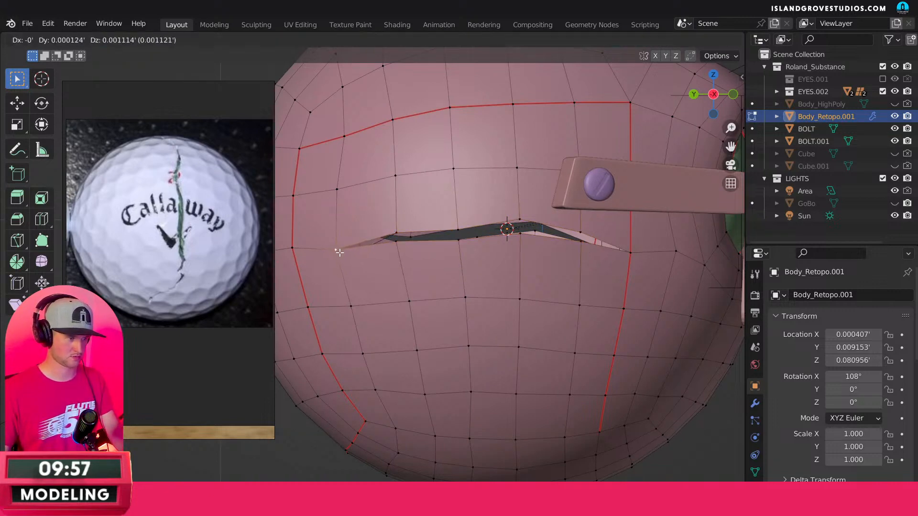
click(337, 252)
click(293, 250)
key(g)
key(g)
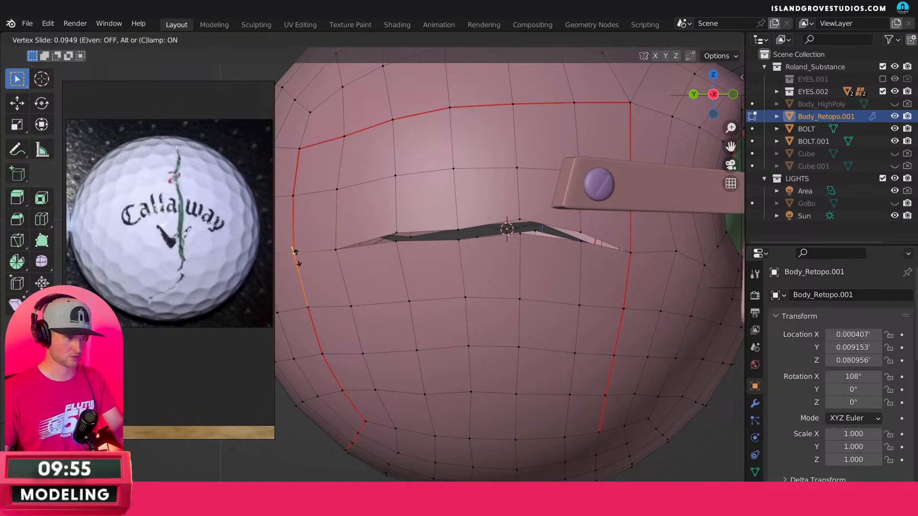
click(297, 257)
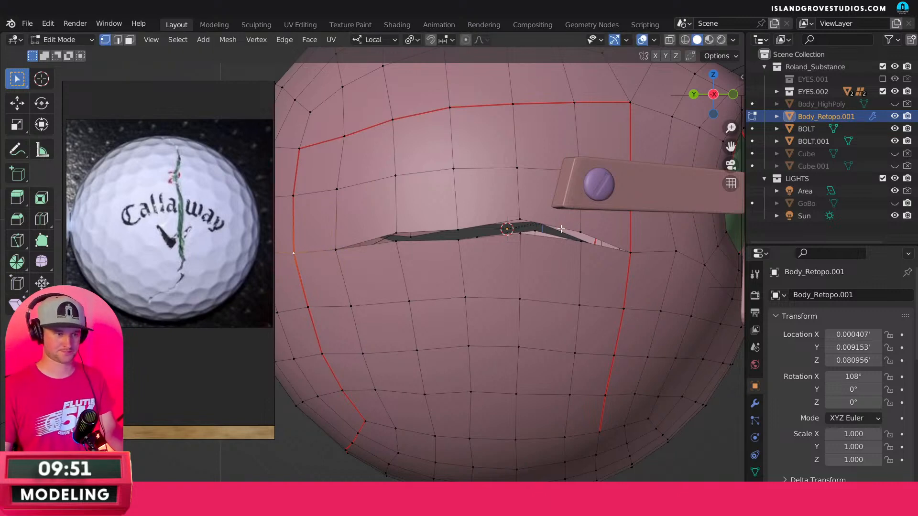
Examine the cracks on both sides of the body from several angles, with and without the mesh edges shown.
key(Tab)
scroll(547, 220, down, 6)
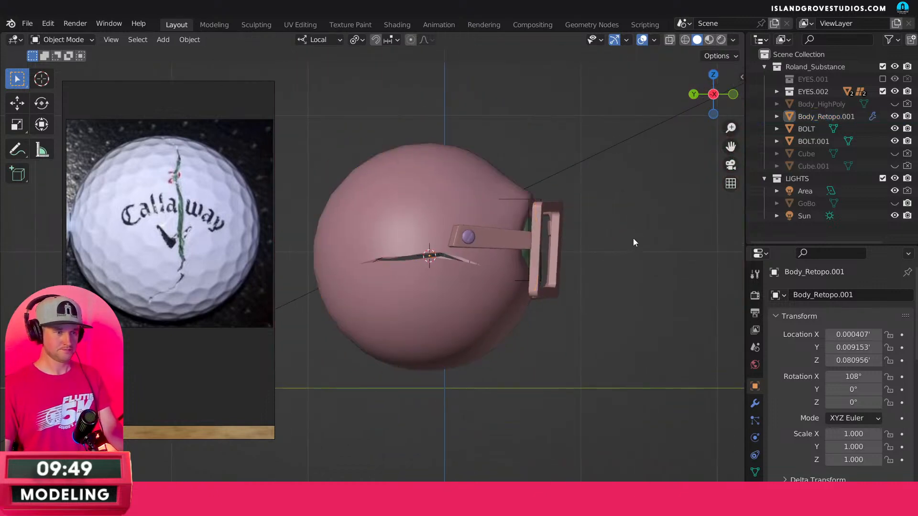
middle_drag(633, 239, 540, 258)
middle_drag(487, 275, 542, 269)
key(Tab)
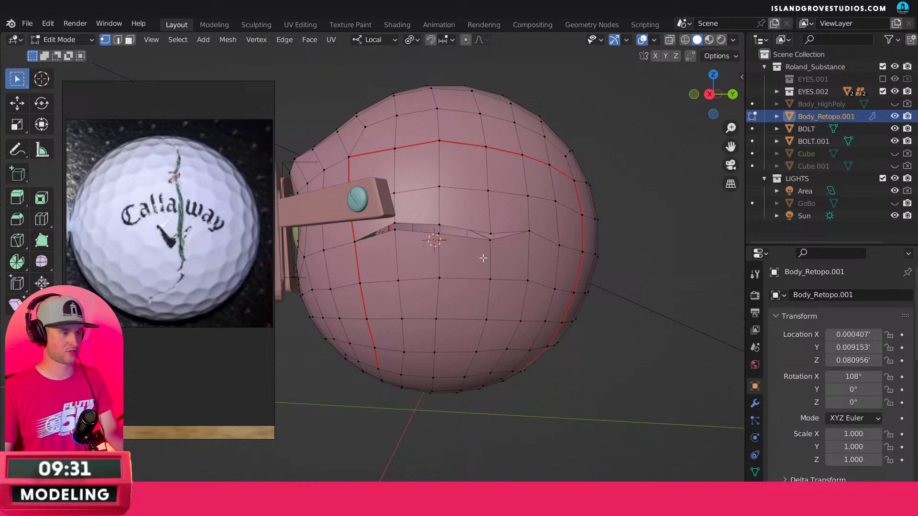
mouse_move(482, 258)
middle_down()
mouse_move(491, 288)
mouse_move(432, 283)
mouse_move(477, 265)
middle_up()
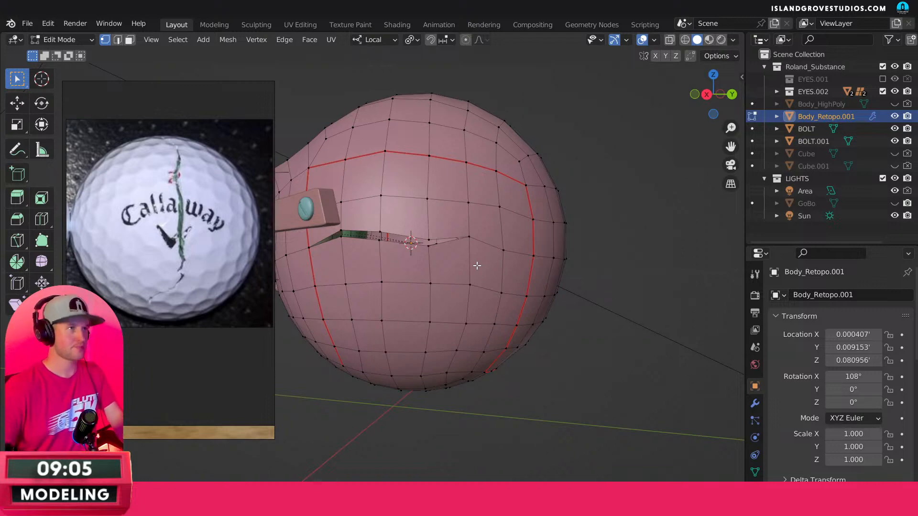
middle_drag(564, 325, 587, 331)
key(Tab)
middle_drag(609, 206, 614, 208)
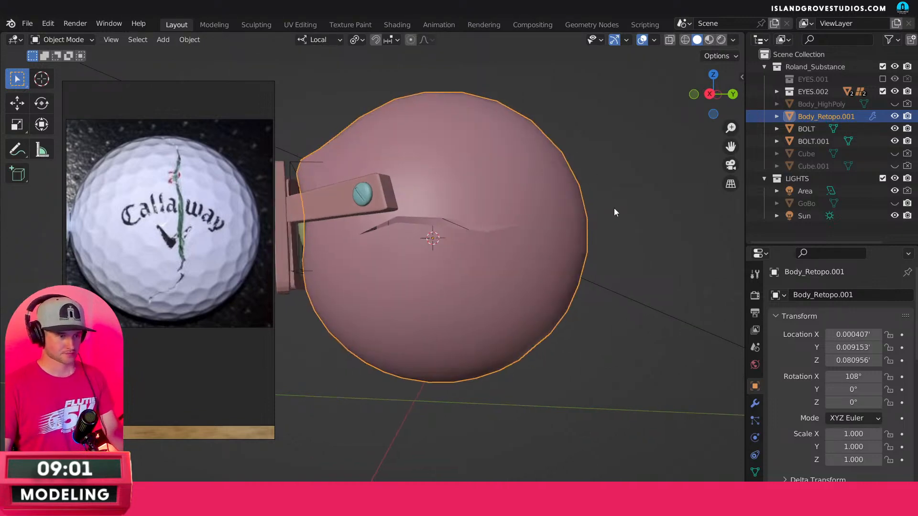
key(Tab)
key(Tab)
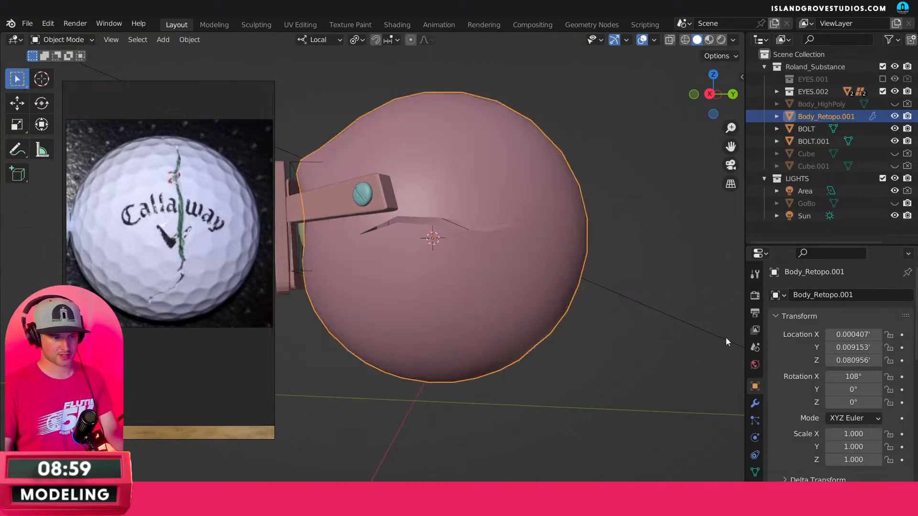
Preview the body with its Subdivision modifier shown, hide it again and compare the cracks on both sides.
click(755, 404)
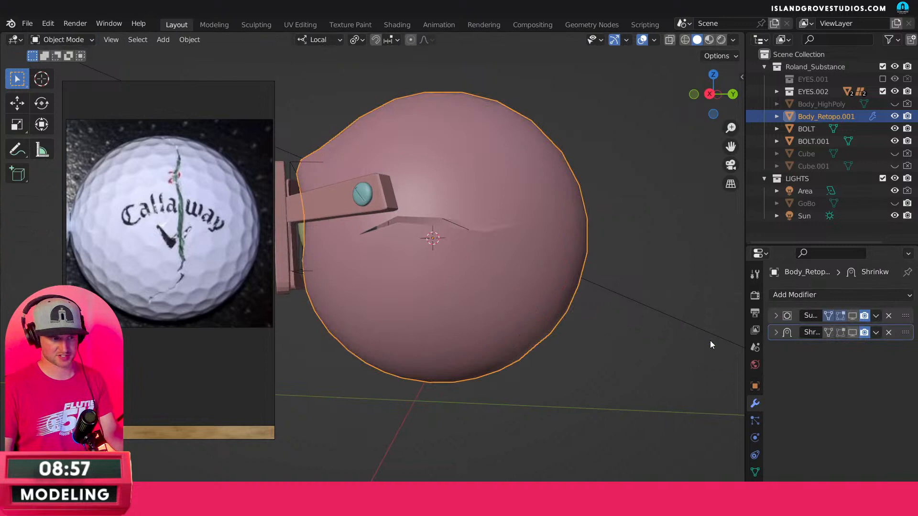
click(853, 315)
middle_drag(598, 311, 563, 248)
key(Tab)
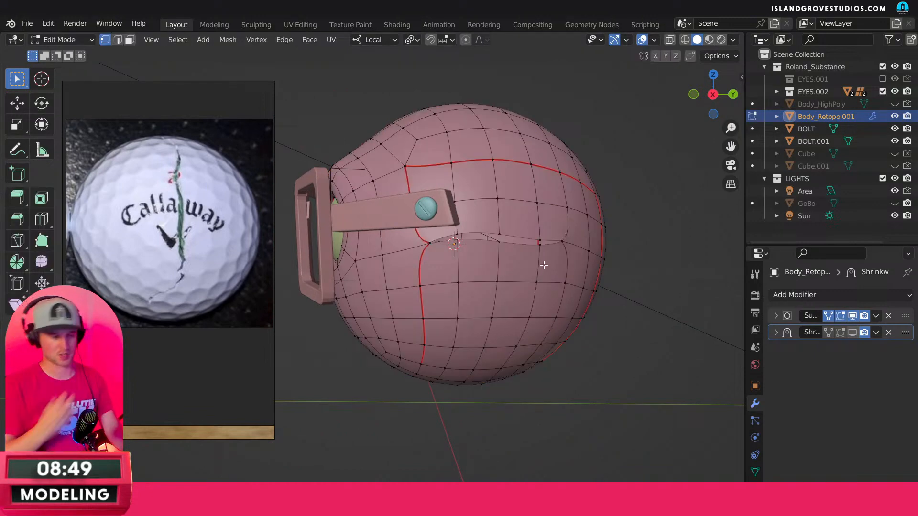
click(852, 318)
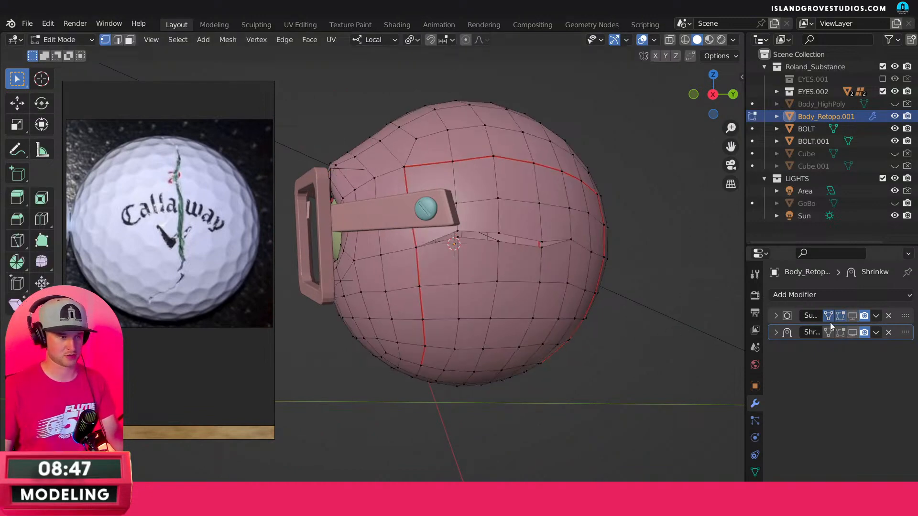
middle_drag(503, 287, 613, 276)
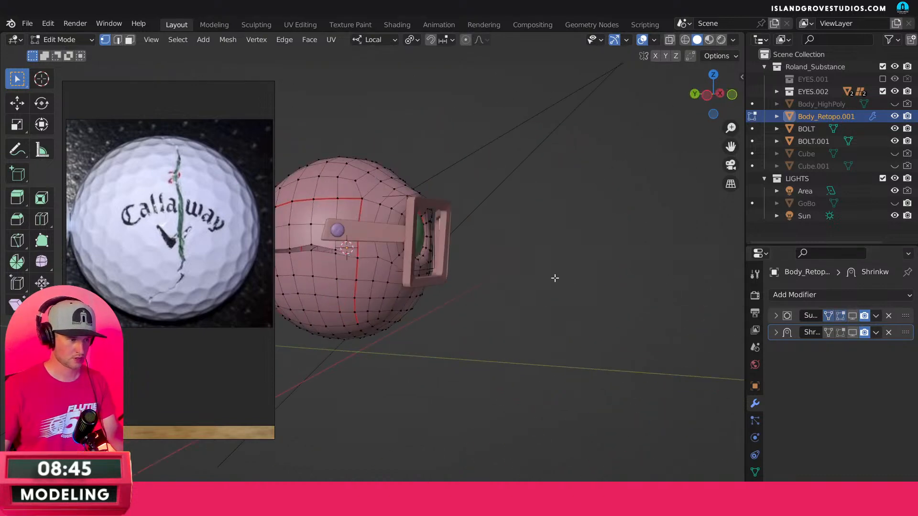
middle_drag(528, 284, 665, 282)
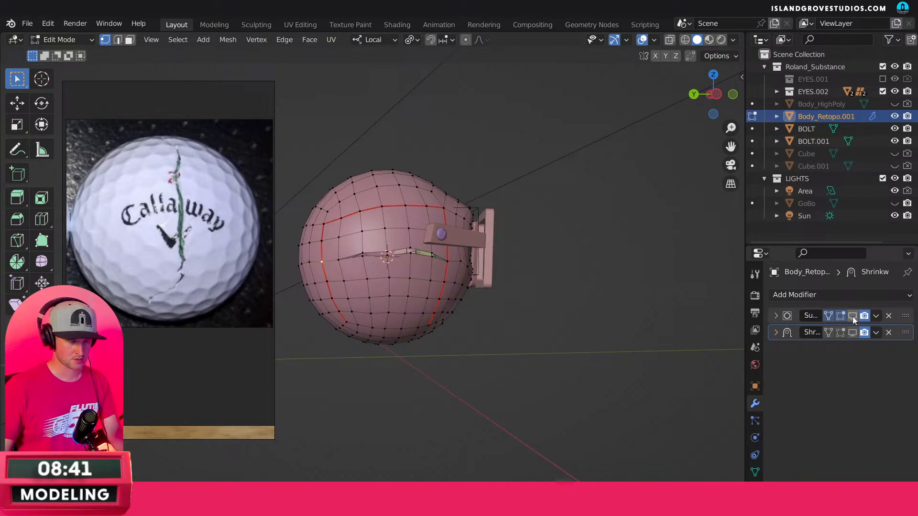
middle_drag(679, 303, 471, 262)
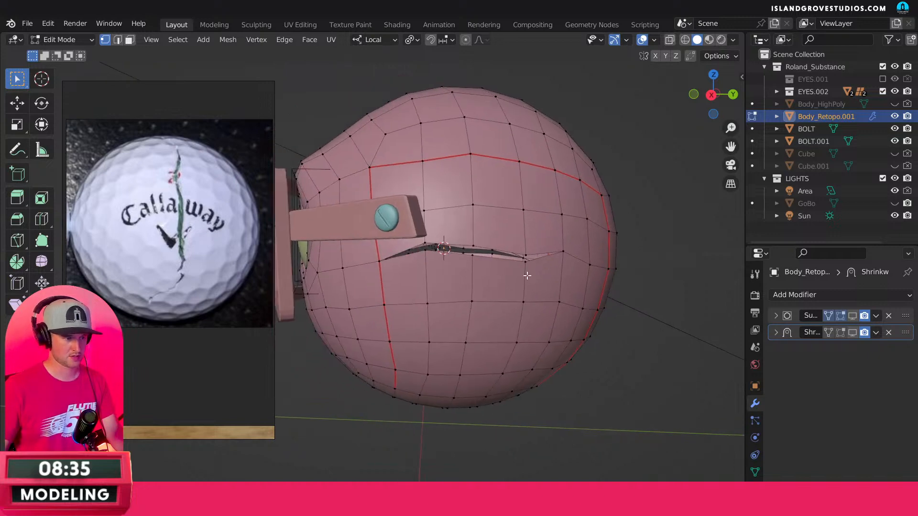
Preview the cracks with Subdivision and then Shrinkwrap shown, hide both modifiers and return to editing the crack's mesh.
click(852, 315)
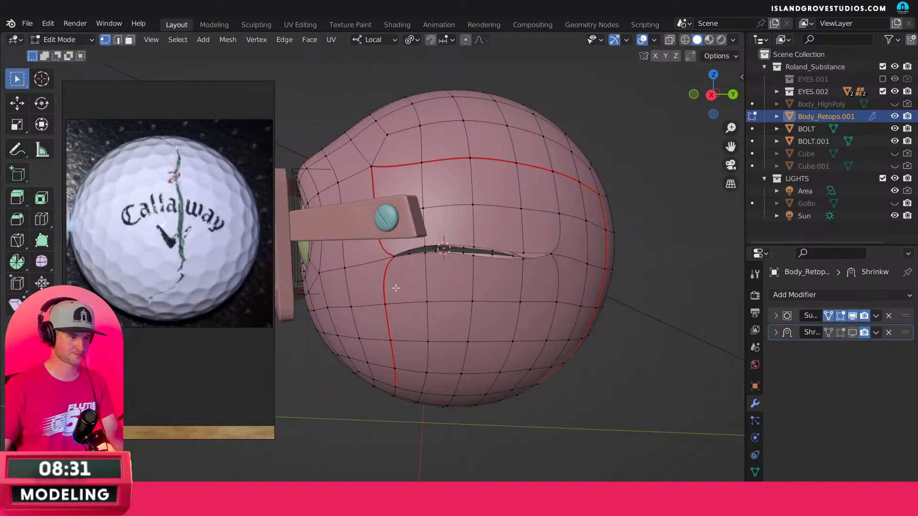
scroll(558, 274, down, 3)
middle_drag(558, 274, 736, 306)
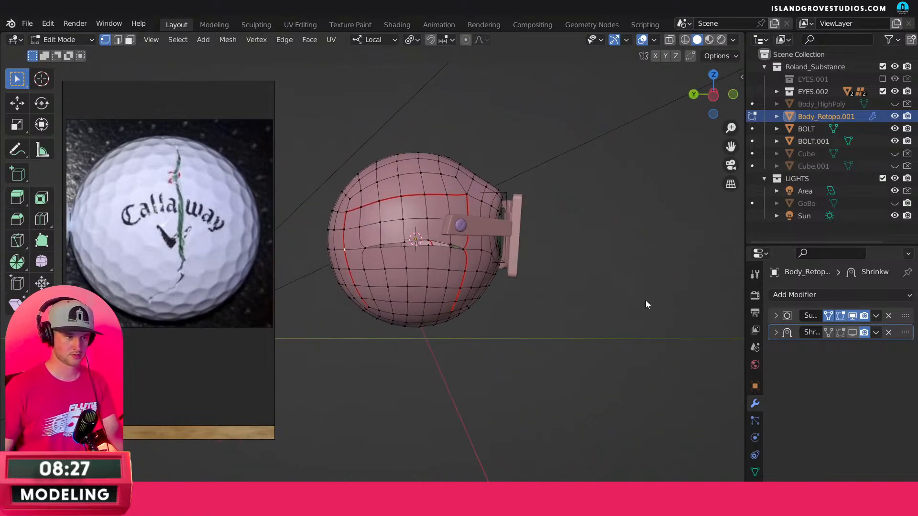
key(Tab)
click(852, 332)
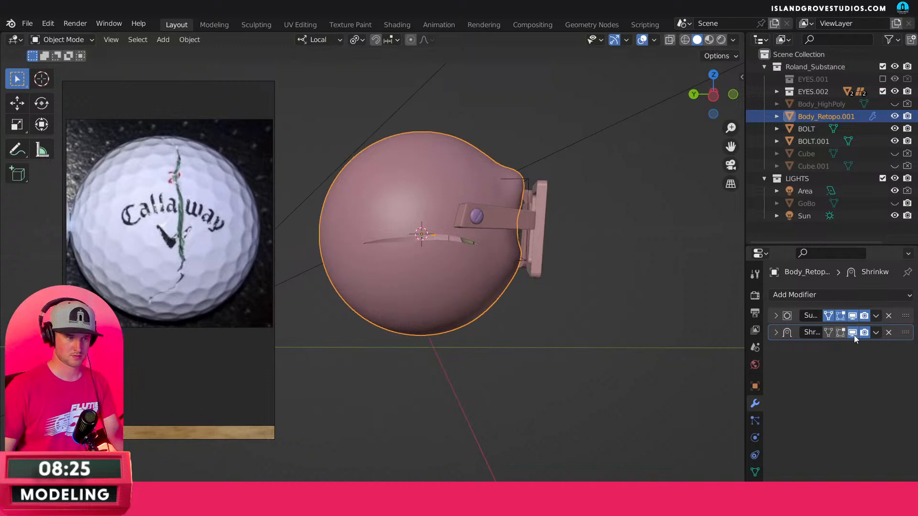
mouse_move(535, 287)
middle_down()
mouse_move(541, 273)
mouse_move(523, 289)
mouse_move(530, 287)
middle_up()
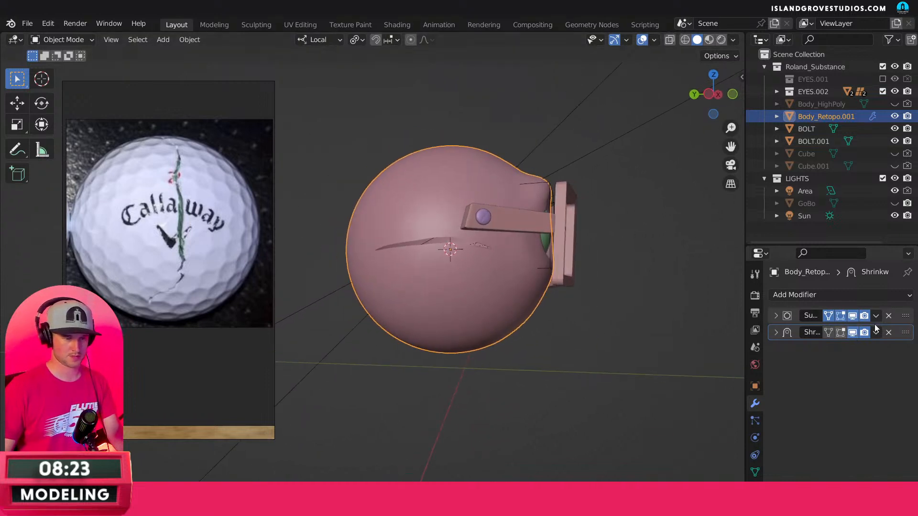
click(852, 332)
click(853, 316)
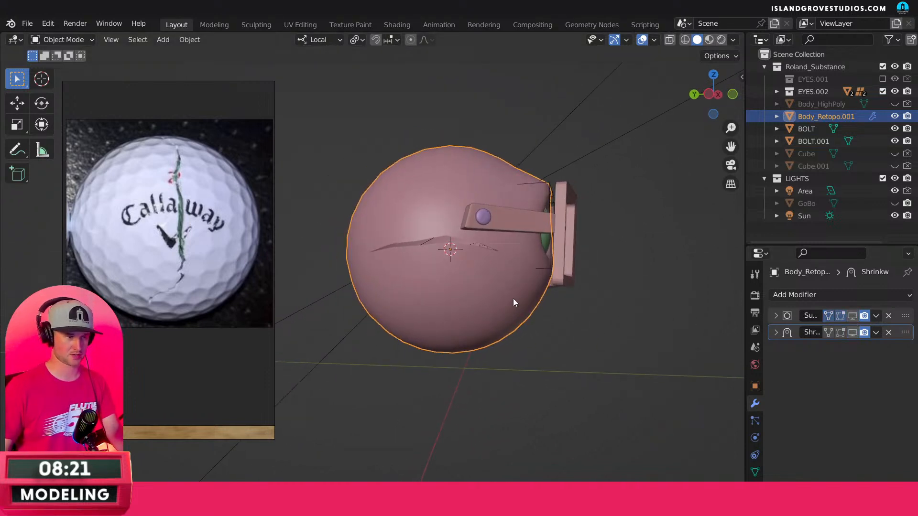
key(Tab)
scroll(498, 246, up, 3)
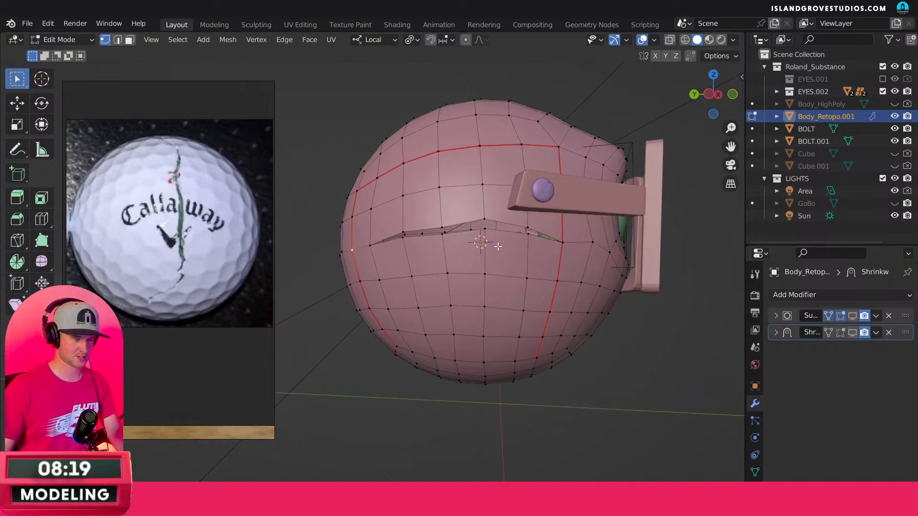
scroll(497, 246, up, 4)
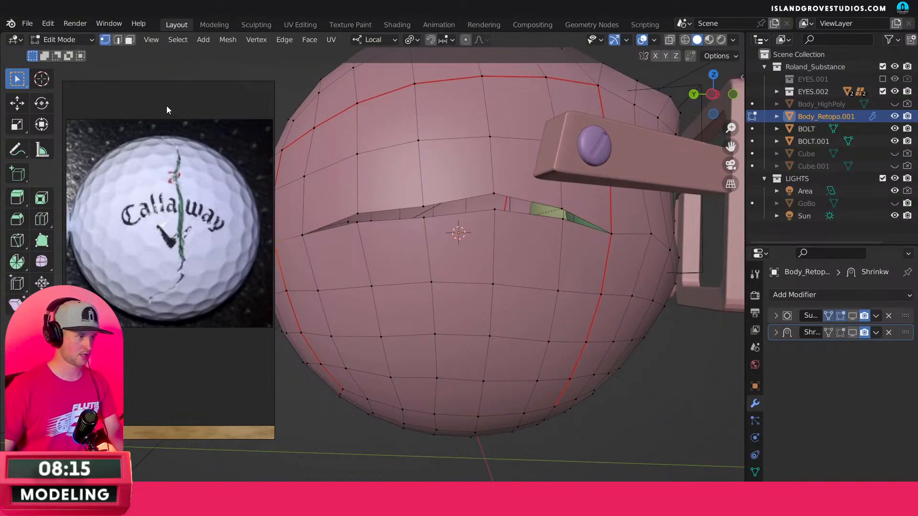
Examine the jagged crack shapes in the references, including the Callaway ball, the two stacked balls and the four white balls.
key(z)
drag(164, 170, 168, 184)
scroll(173, 182, up, 3)
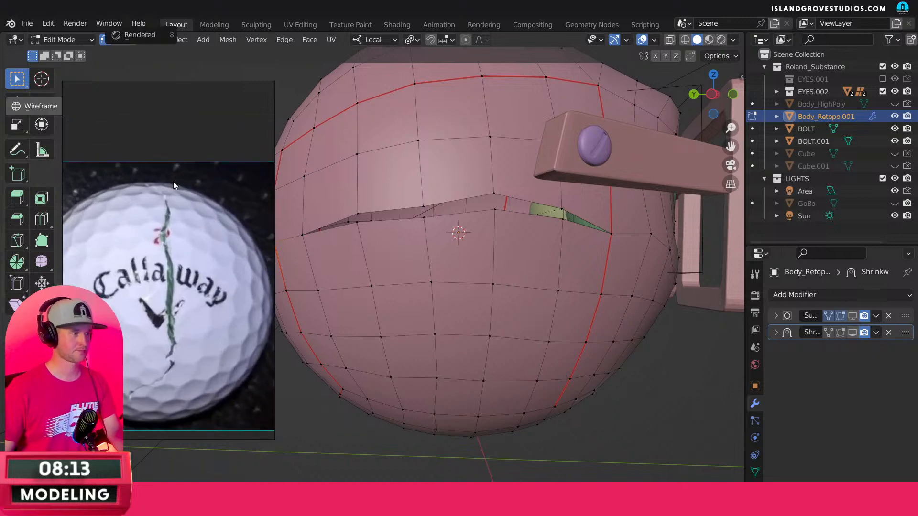
scroll(179, 145, down, 3)
scroll(176, 207, down, 5)
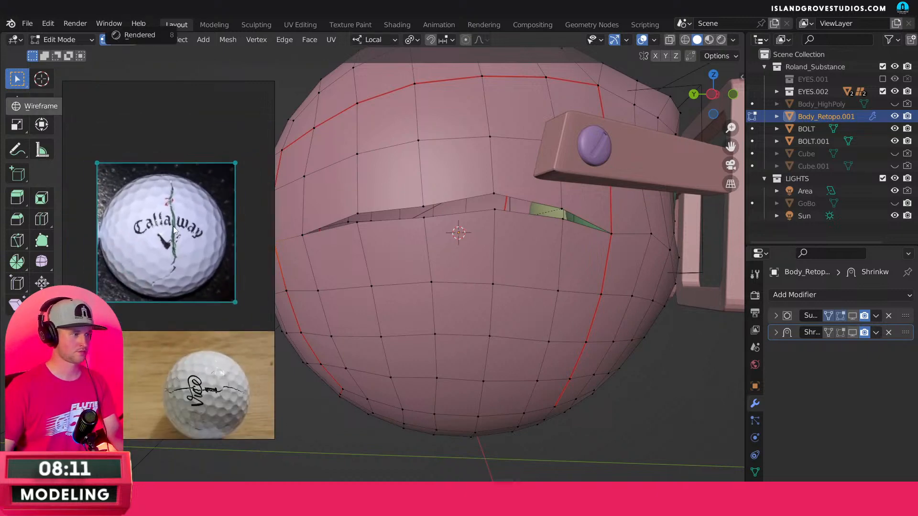
scroll(141, 156, down, 4)
scroll(185, 209, up, 2)
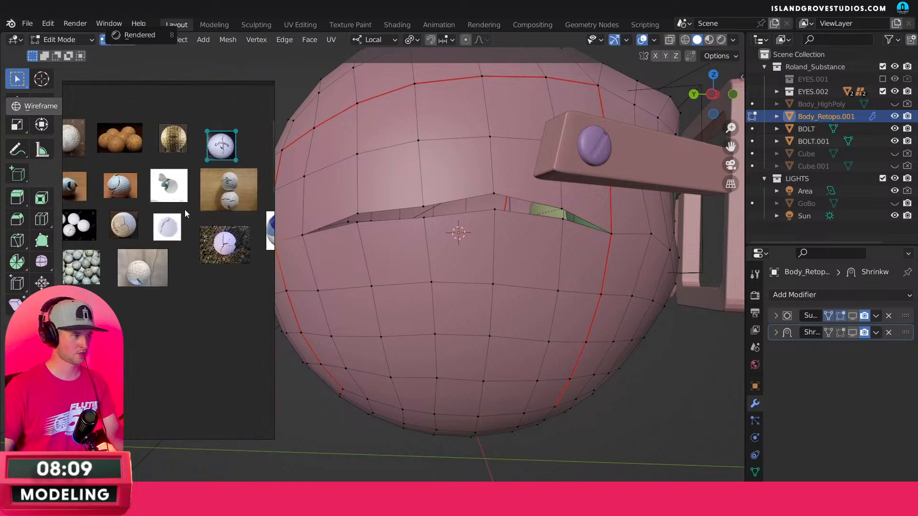
scroll(244, 194, up, 1)
scroll(245, 193, up, 5)
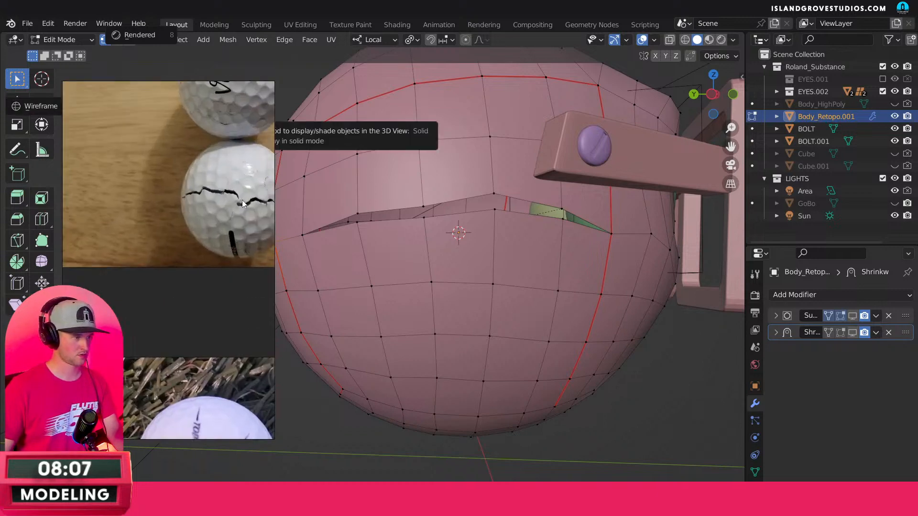
middle_drag(216, 221, 133, 269)
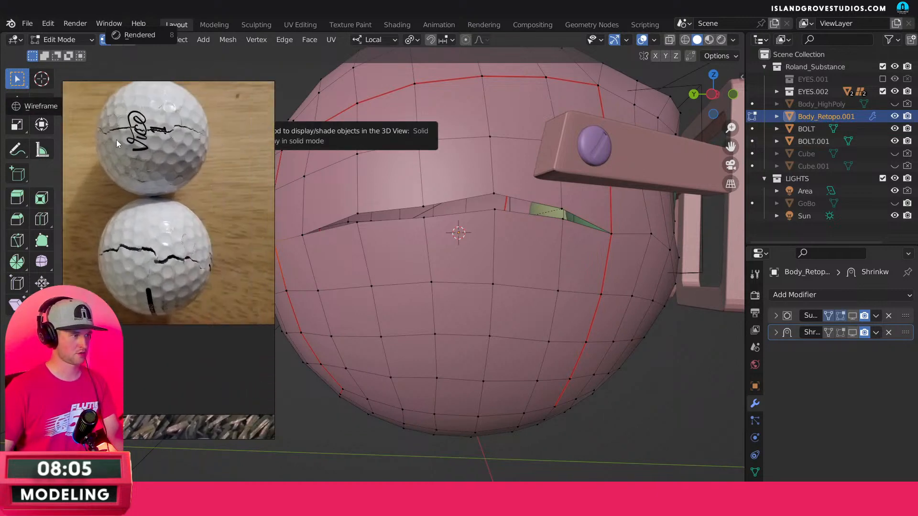
scroll(149, 192, down, 8)
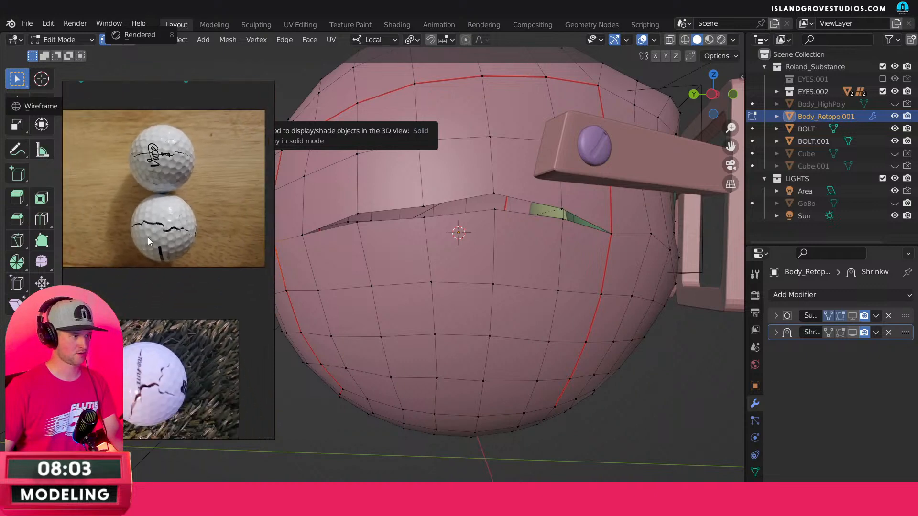
scroll(164, 239, down, 5)
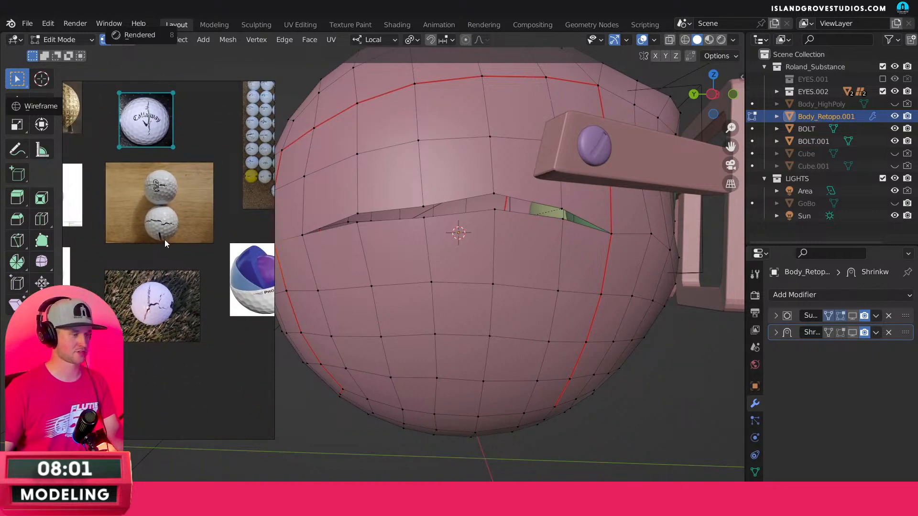
scroll(143, 243, down, 6)
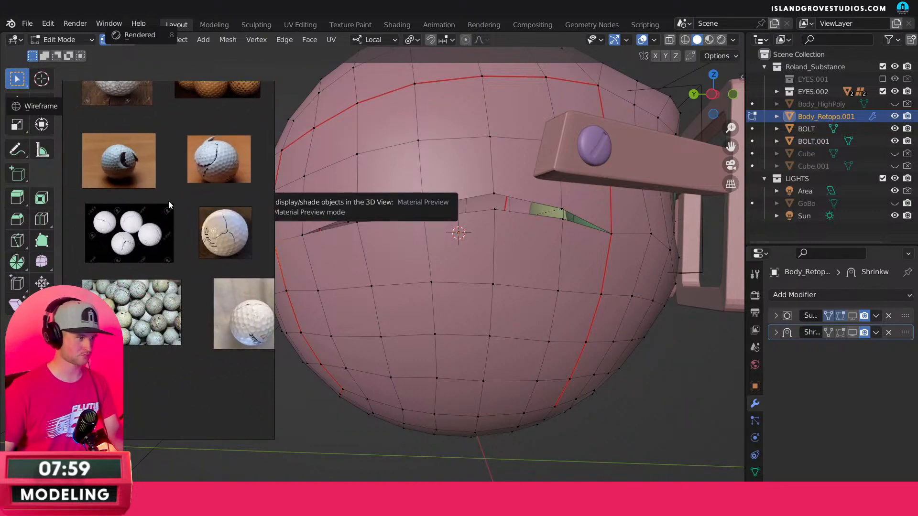
scroll(189, 244, up, 8)
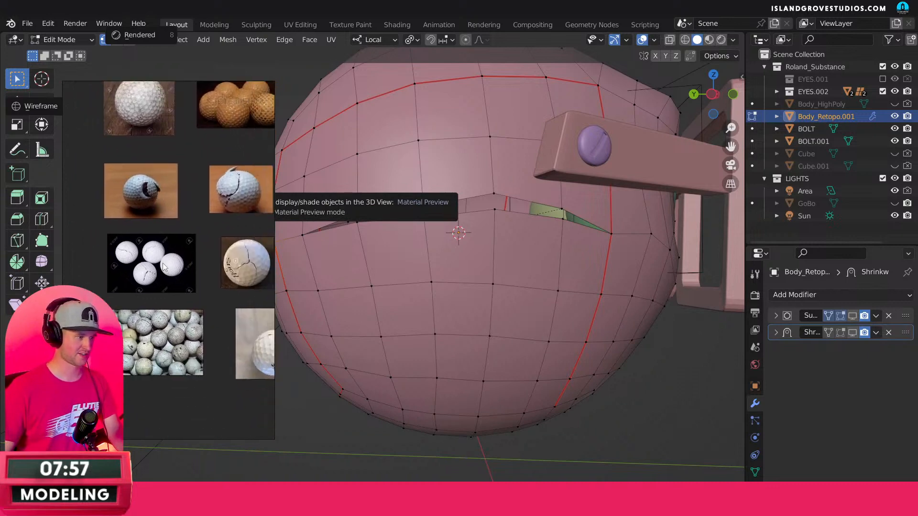
middle_drag(169, 246, 203, 226)
scroll(211, 212, down, 6)
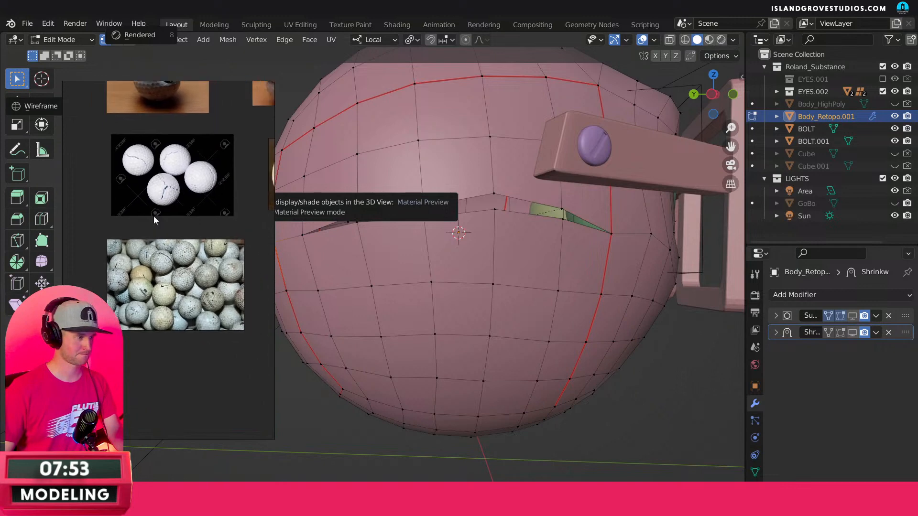
Frame the cracked Callaway ball on the reference board and shorten the reference window to fit around it.
scroll(194, 248, up, 3)
scroll(225, 199, down, 6)
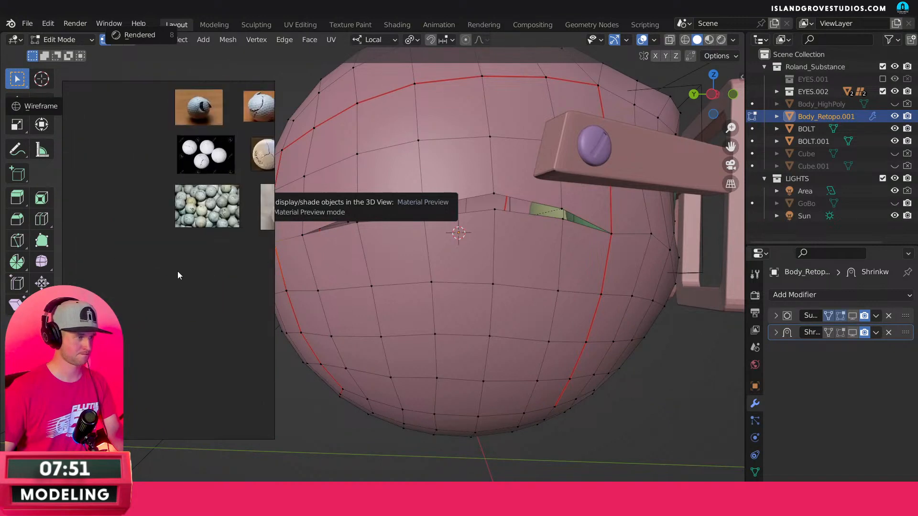
middle_drag(238, 154, 169, 254)
middle_drag(267, 186, 127, 261)
scroll(154, 249, up, 2)
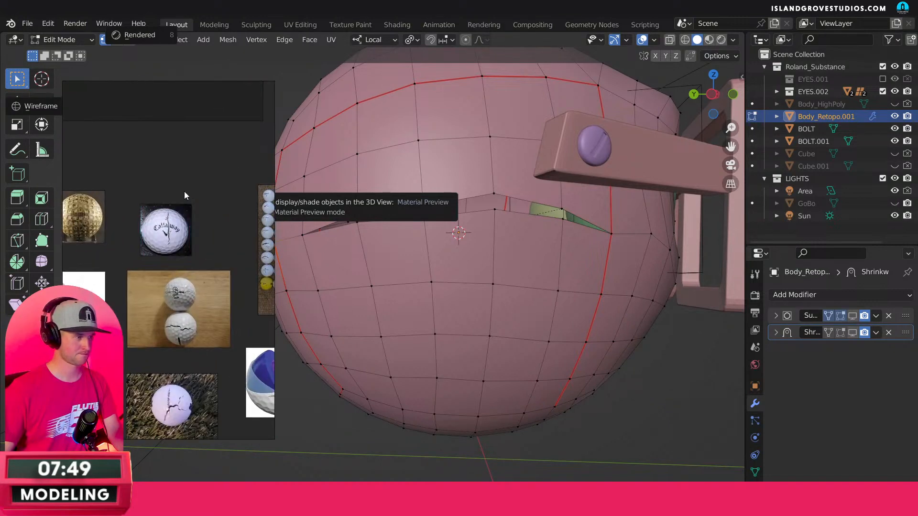
scroll(185, 193, up, 5)
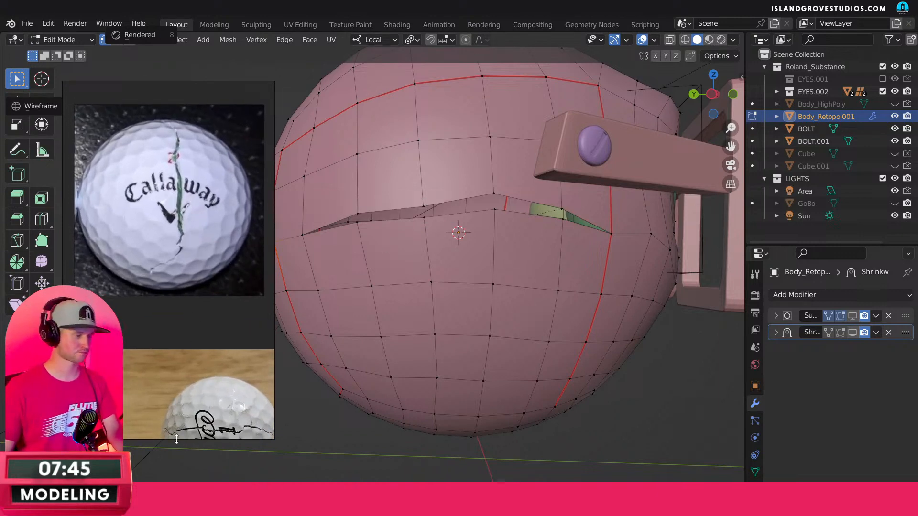
drag(176, 439, 188, 331)
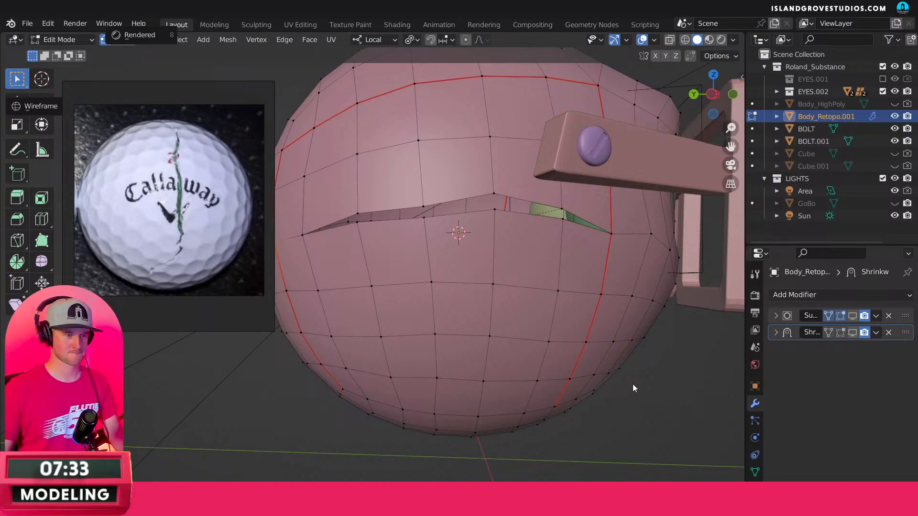
Return the body to Object Mode and examine its side crack from several angles.
right_click(683, 360)
middle_drag(557, 424, 544, 428)
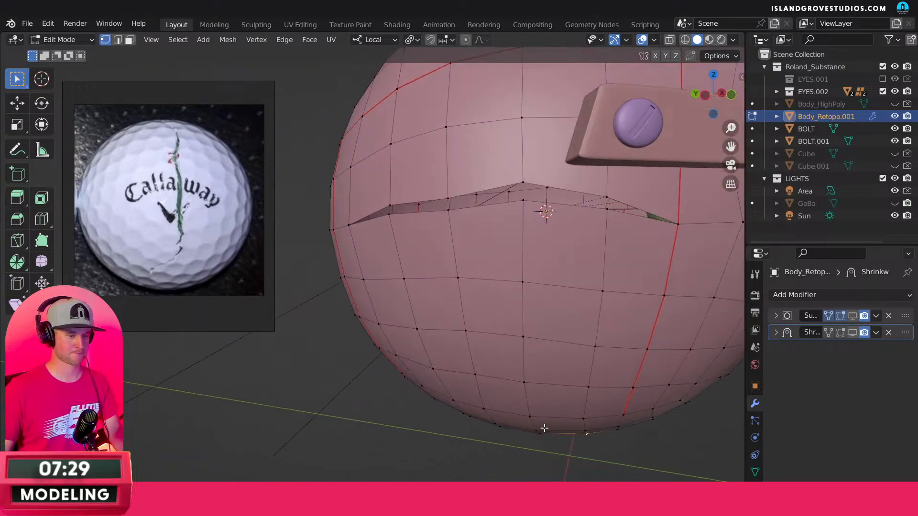
scroll(563, 371, up, 6)
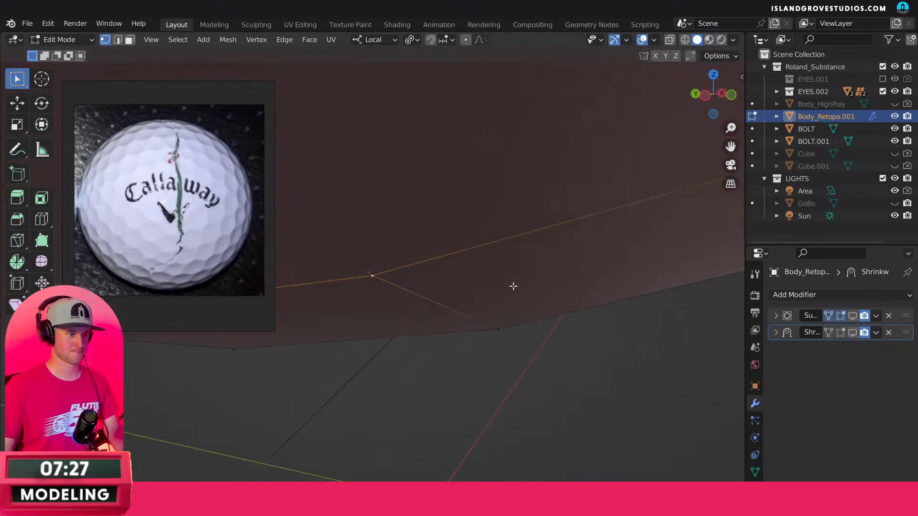
scroll(512, 327, down, 8)
key(Tab)
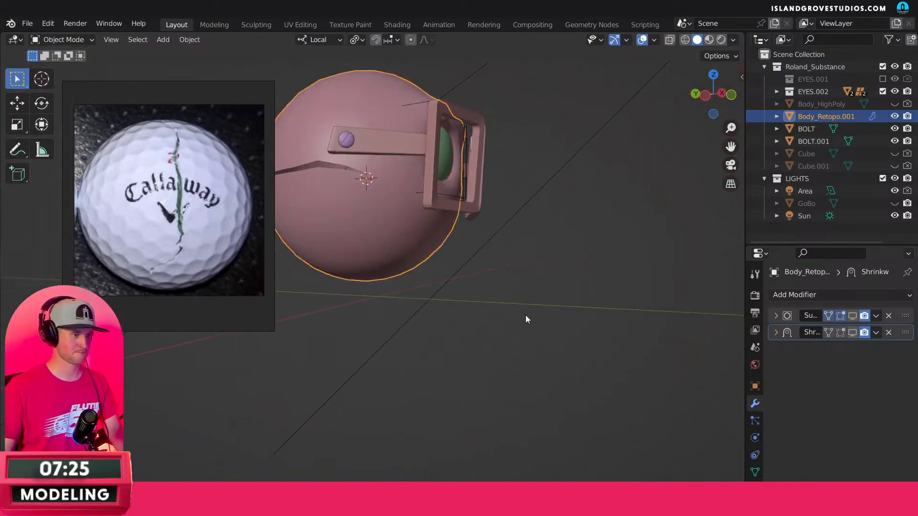
middle_drag(523, 334, 607, 284)
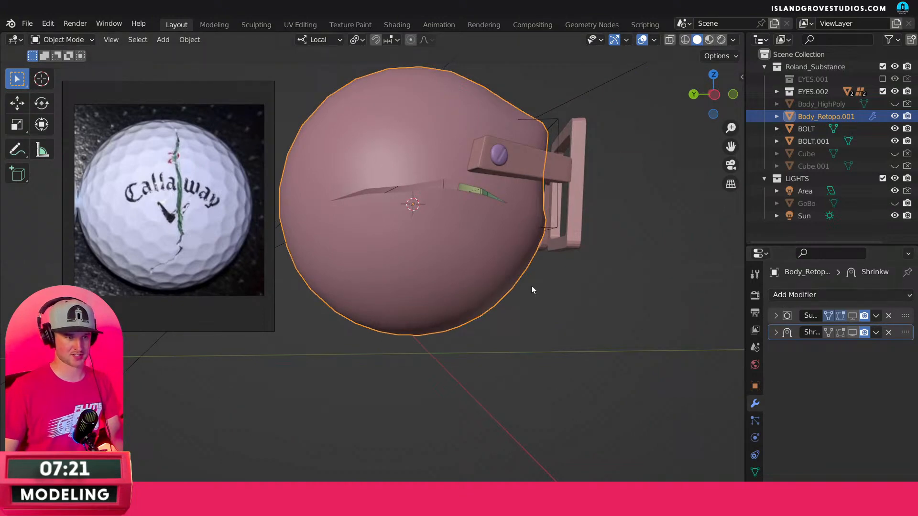
middle_drag(532, 285, 482, 292)
Add a Solidify modifier to the retopologized body to give the crack walls thickness.
click(812, 296)
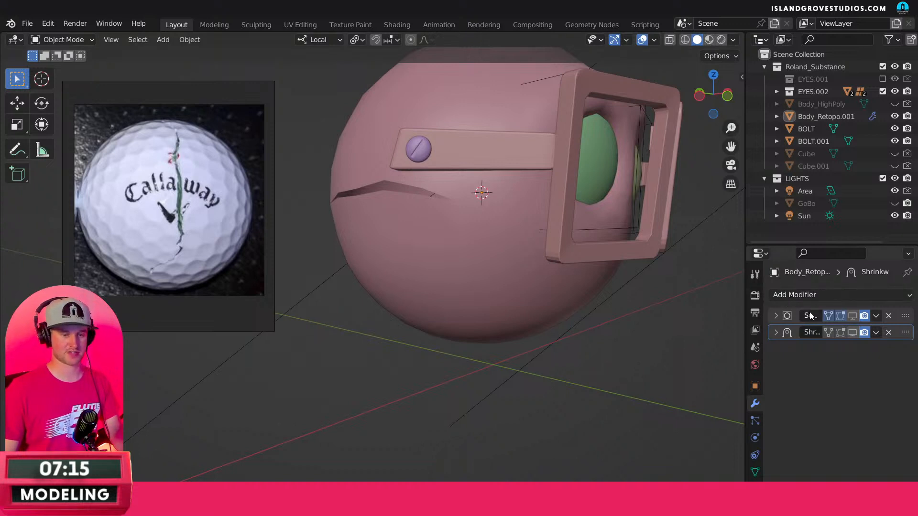
click(810, 295)
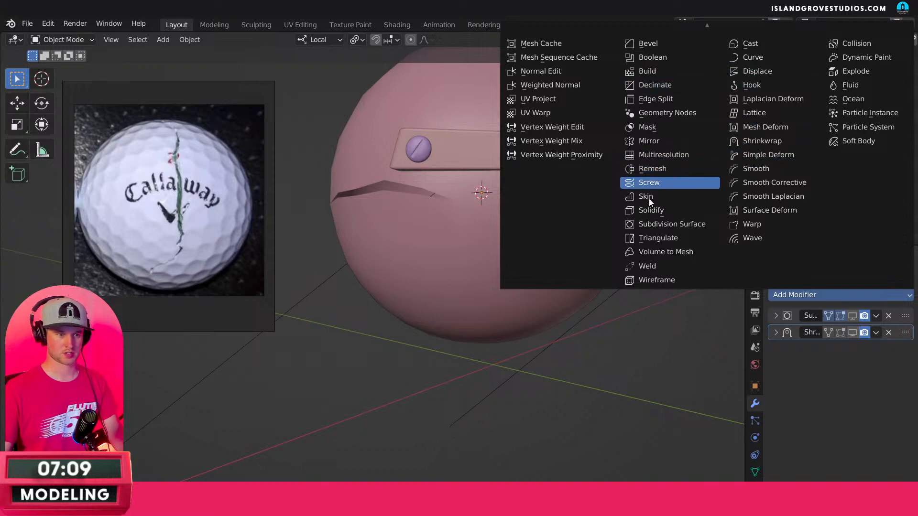
click(650, 210)
Examine the solidified crack edges from the front and the other side of the body.
middle_drag(451, 192, 427, 233)
scroll(420, 212, up, 4)
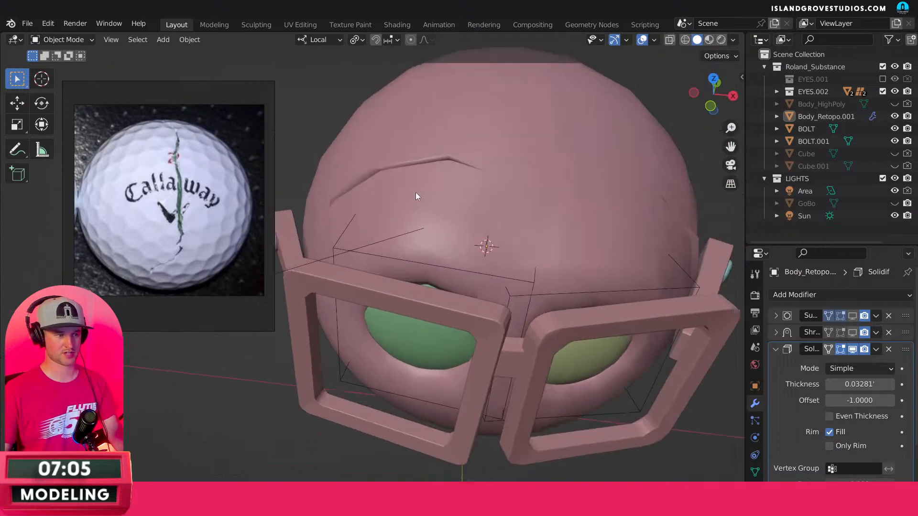
middle_drag(415, 192, 560, 205)
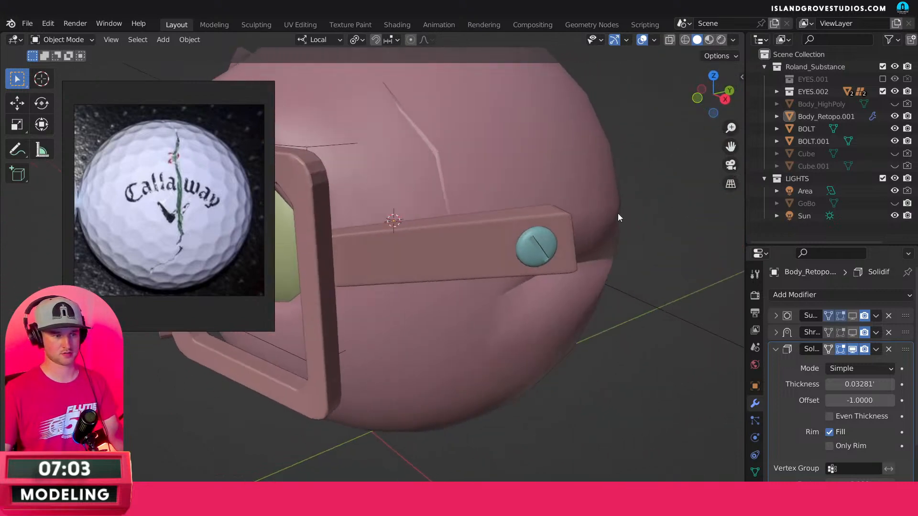
middle_drag(618, 217, 561, 217)
key(Tab)
key(Tab)
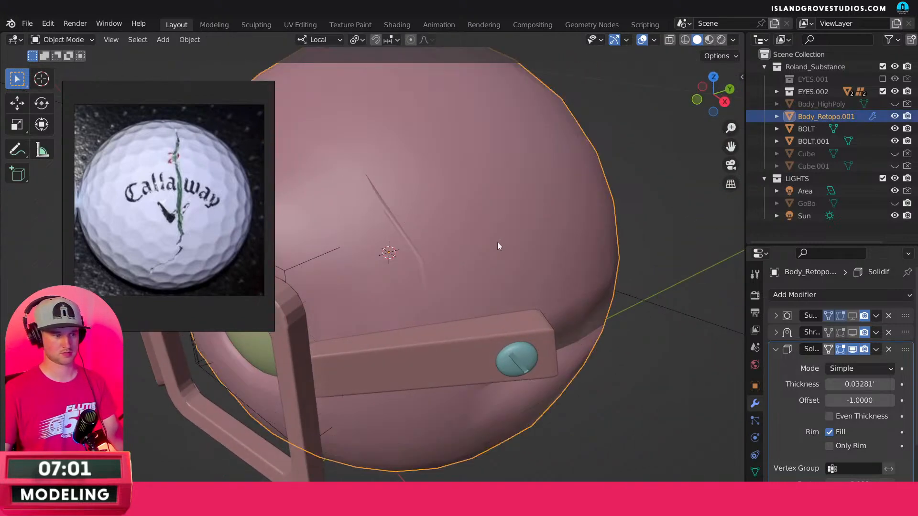
Move the Solidify modifier to the start of the body's modifier stack and set its thickness to 0.002225'.
middle_drag(497, 242, 535, 239)
scroll(520, 221, up, 6)
middle_drag(468, 216, 567, 236)
scroll(567, 236, up, 3)
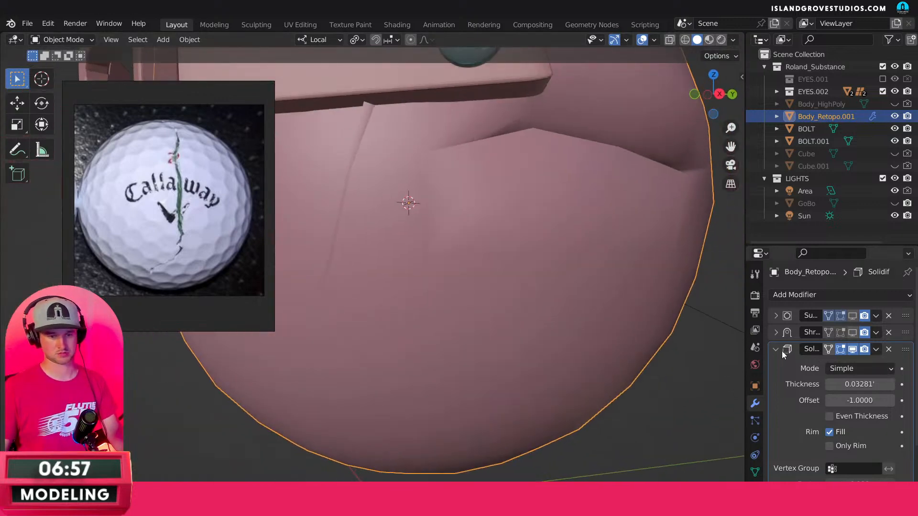
drag(907, 349, 912, 330)
drag(834, 351, 672, 369)
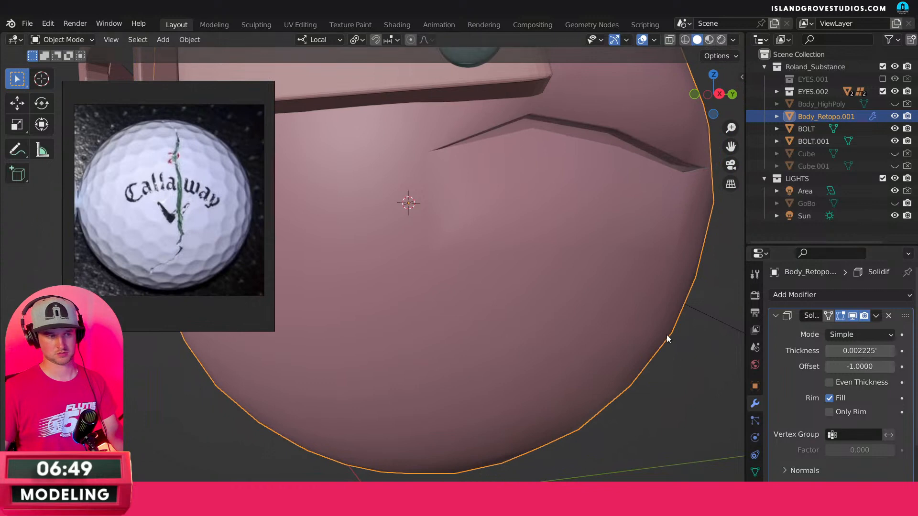
Collapse the Solidify settings, show the Subdivision modifier in the viewport, and place Solidify directly after it in the stack.
scroll(668, 339, down, 8)
middle_drag(633, 400, 751, 334)
scroll(692, 285, up, 6)
middle_drag(691, 285, 825, 328)
click(776, 317)
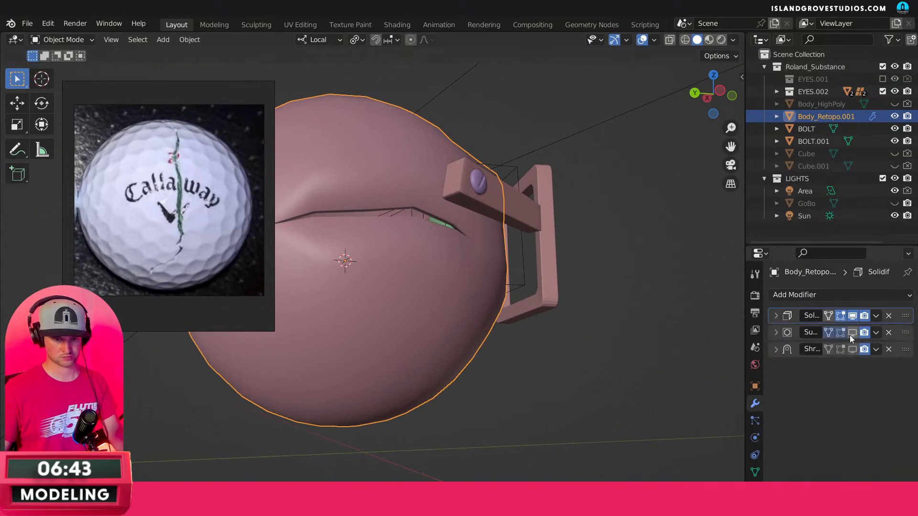
click(852, 333)
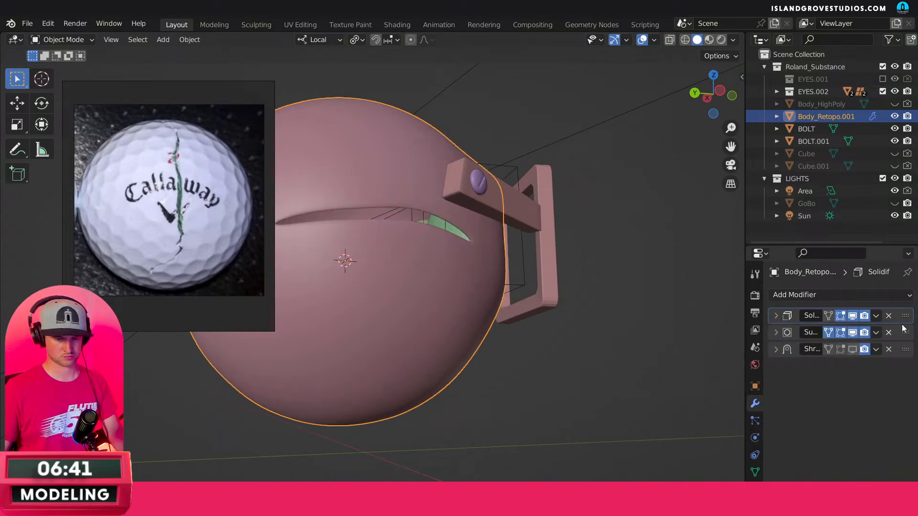
drag(905, 316, 905, 333)
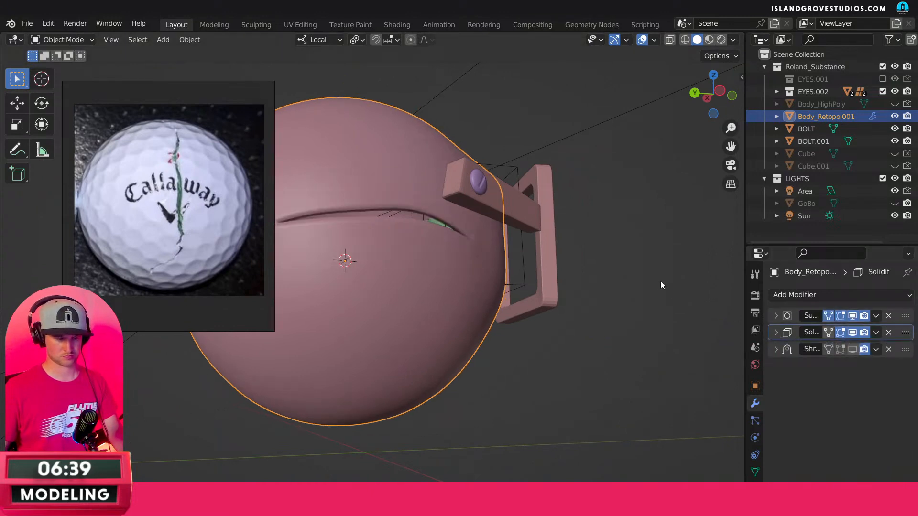
Inspect the body and its side slits from several angles, with the Shrinkwrap modifier temporarily shown in the viewport.
scroll(634, 335, down, 3)
middle_drag(634, 335, 600, 328)
click(618, 328)
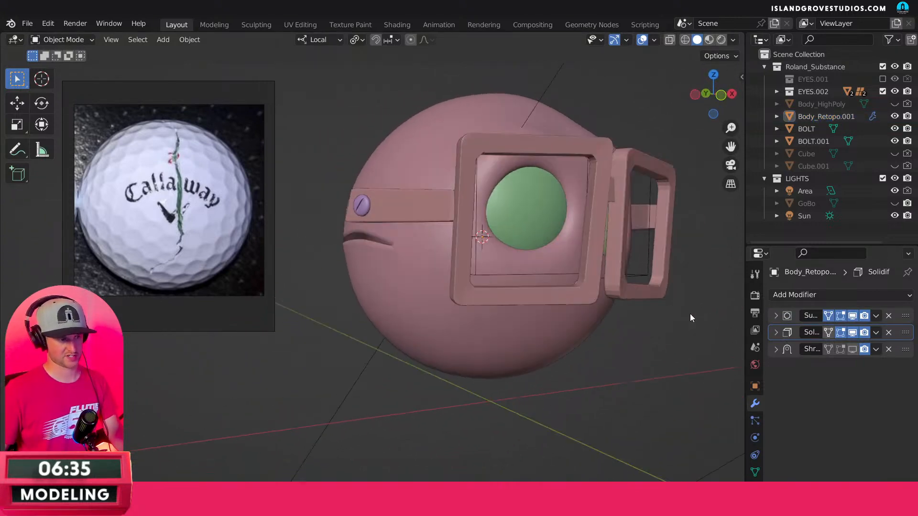
middle_drag(689, 317, 636, 325)
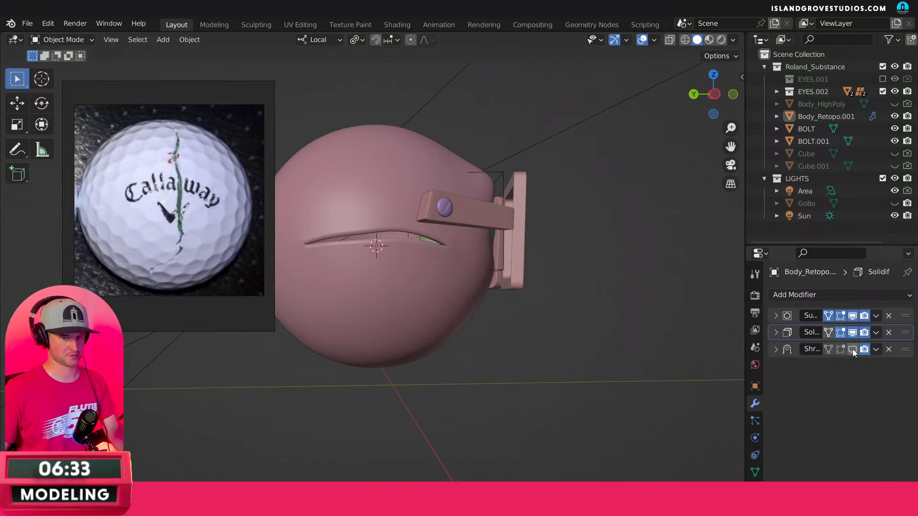
click(852, 349)
middle_drag(730, 343, 696, 346)
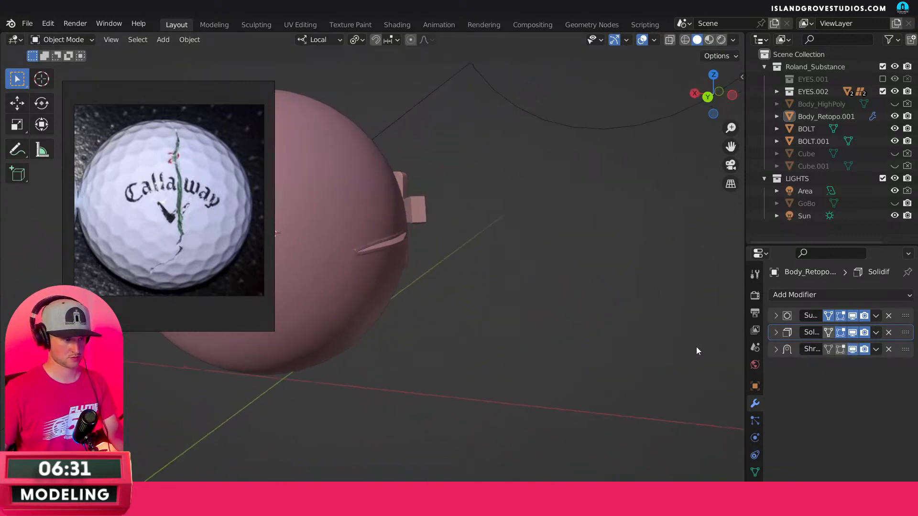
click(853, 349)
middle_drag(592, 311, 675, 303)
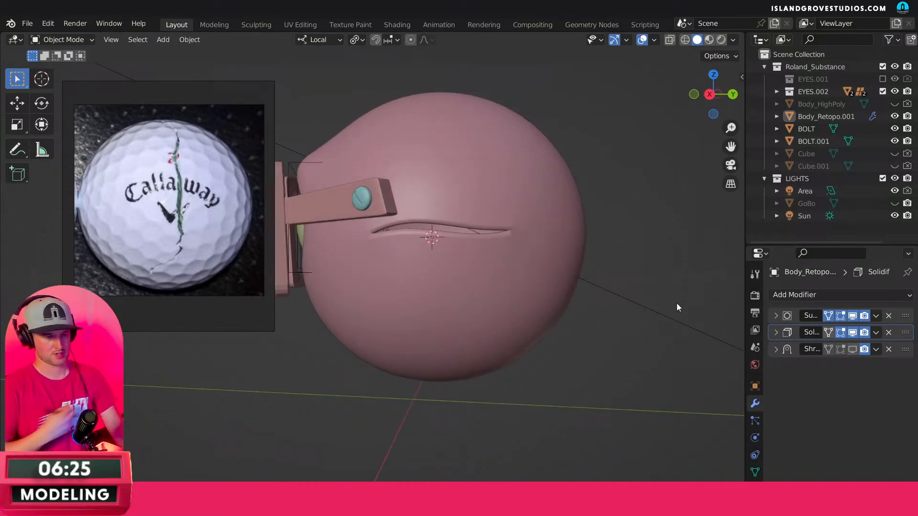
middle_drag(634, 282, 636, 288)
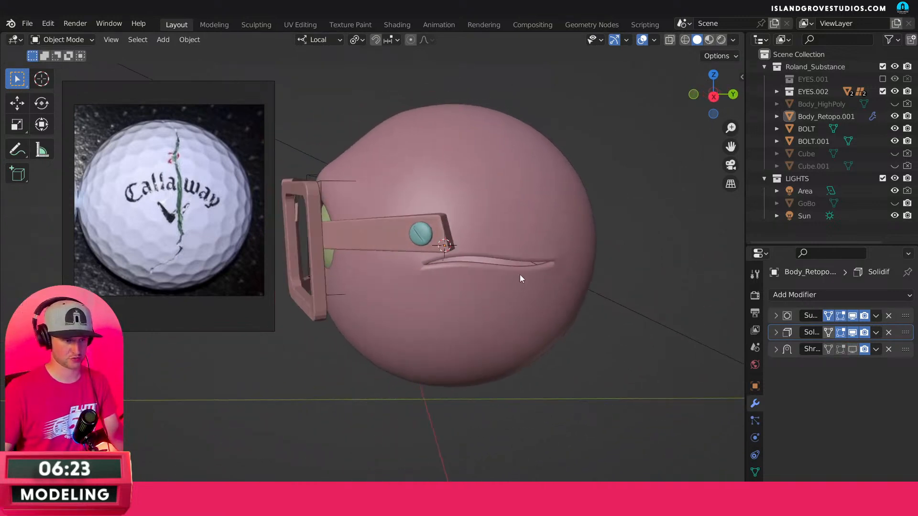
Hide the Solidify and Subdivision modifiers in the viewport and open the Body_Retopo.001 mesh in Edit Mode.
click(854, 333)
click(497, 307)
key(Tab)
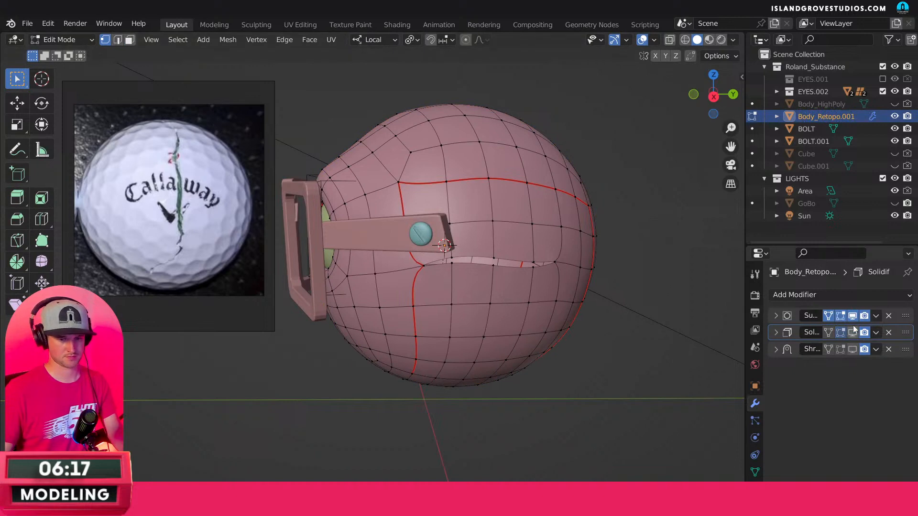
scroll(529, 252, up, 2)
scroll(530, 252, up, 1)
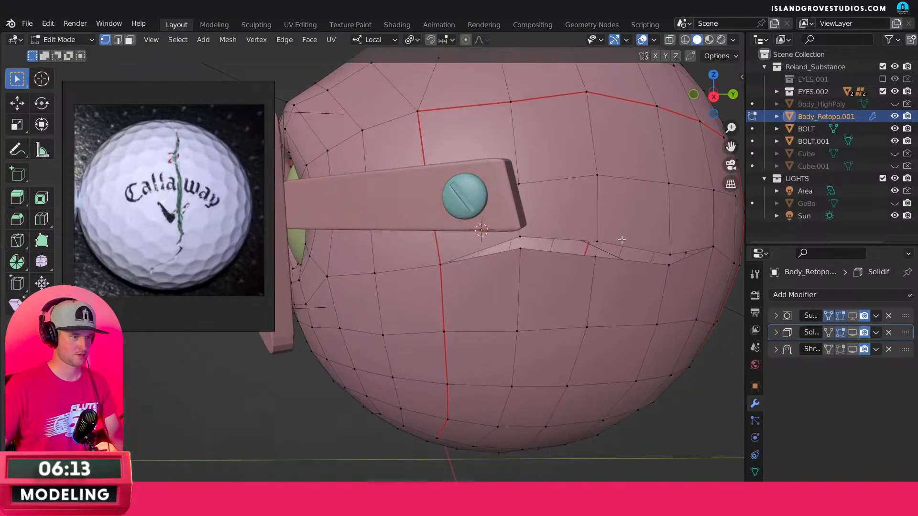
Knife-cut a line of edges just above the side slit, from the red seam near the strap past its far end.
middle_drag(606, 239, 586, 242)
key(k)
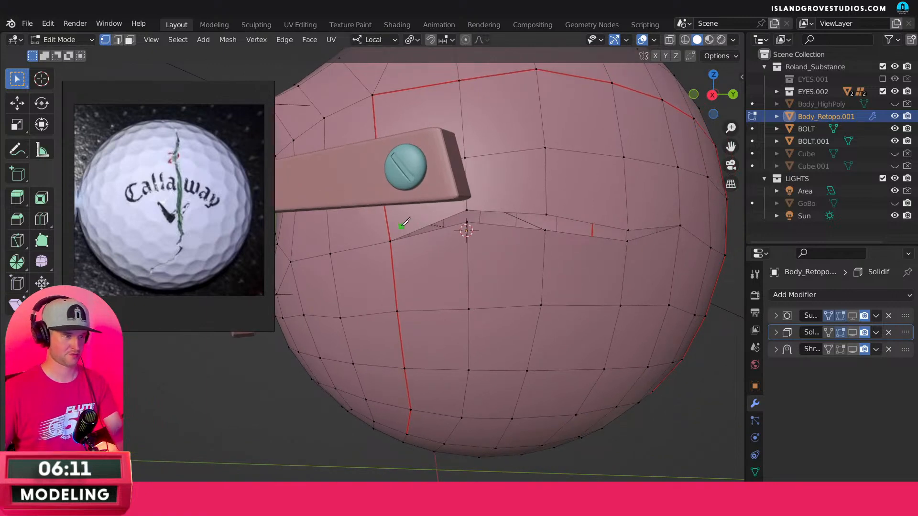
click(386, 222)
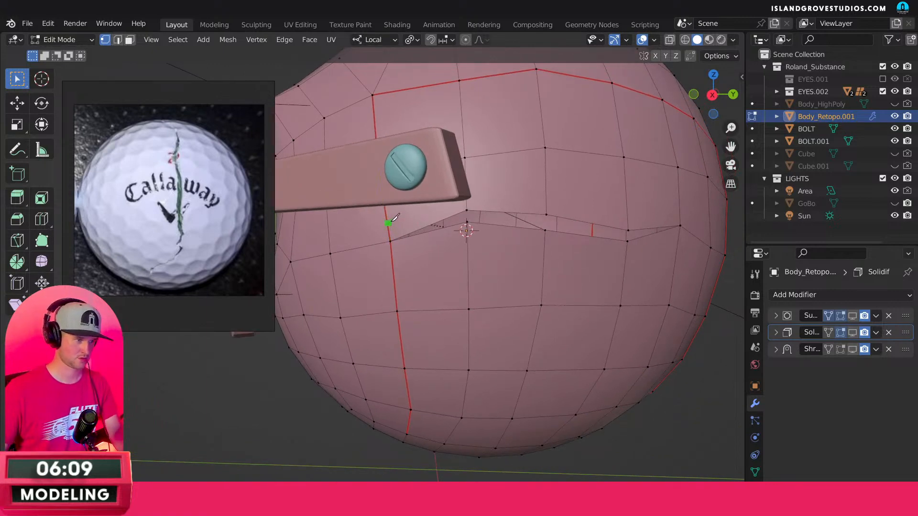
click(466, 197)
click(546, 195)
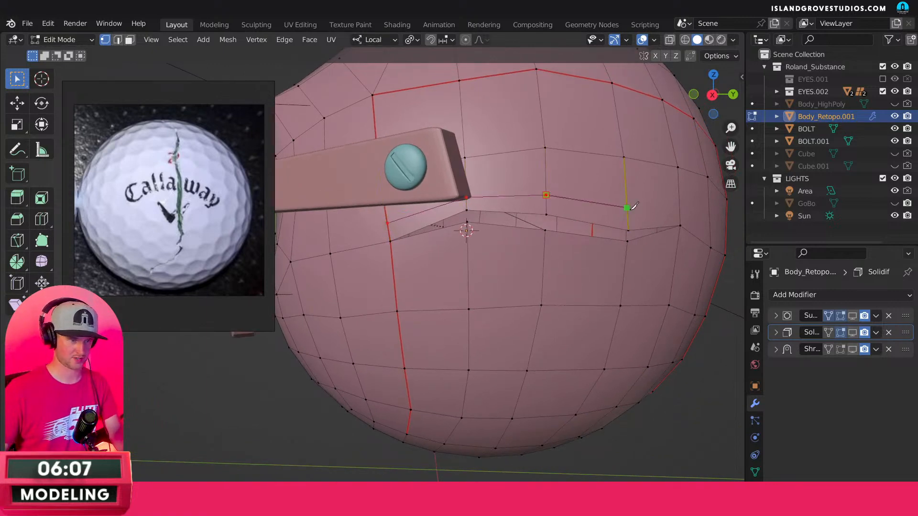
click(626, 210)
click(679, 212)
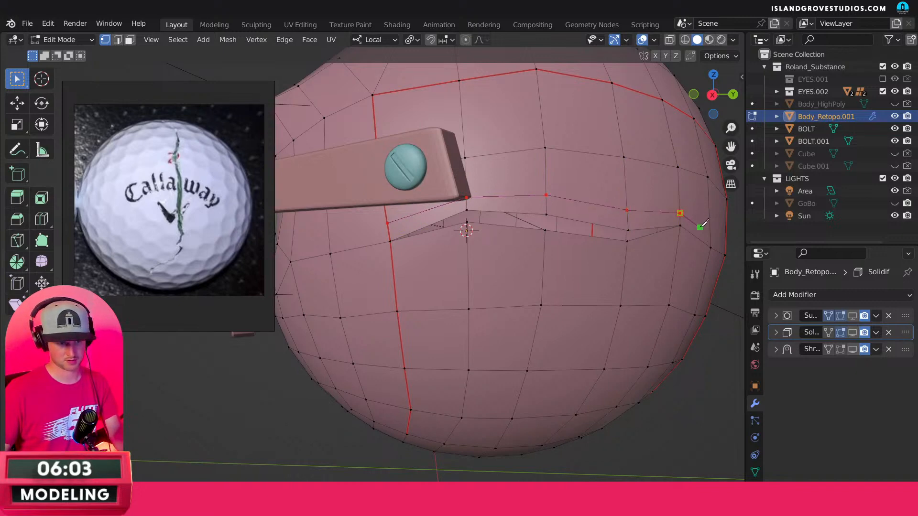
click(699, 225)
Continue the knife cut around the far end and back beneath the slit, closing the loop around the strap-side end.
click(698, 238)
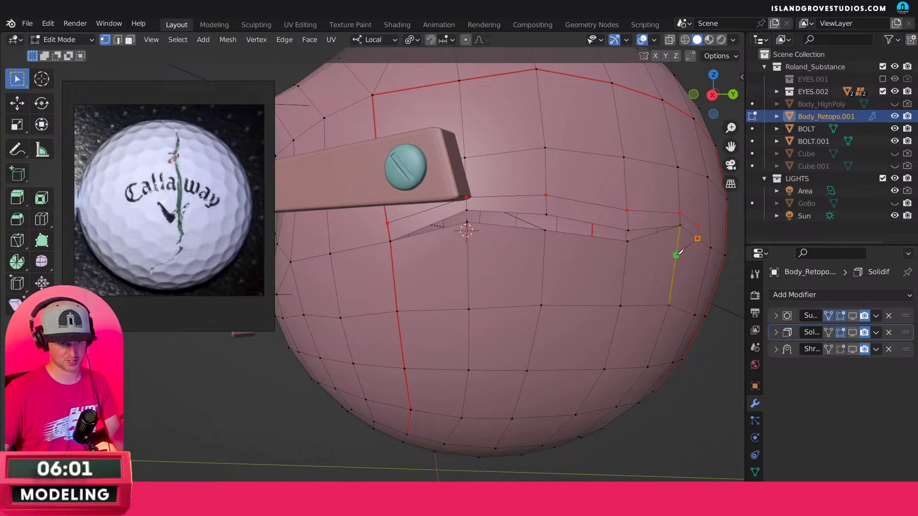
click(677, 249)
click(625, 260)
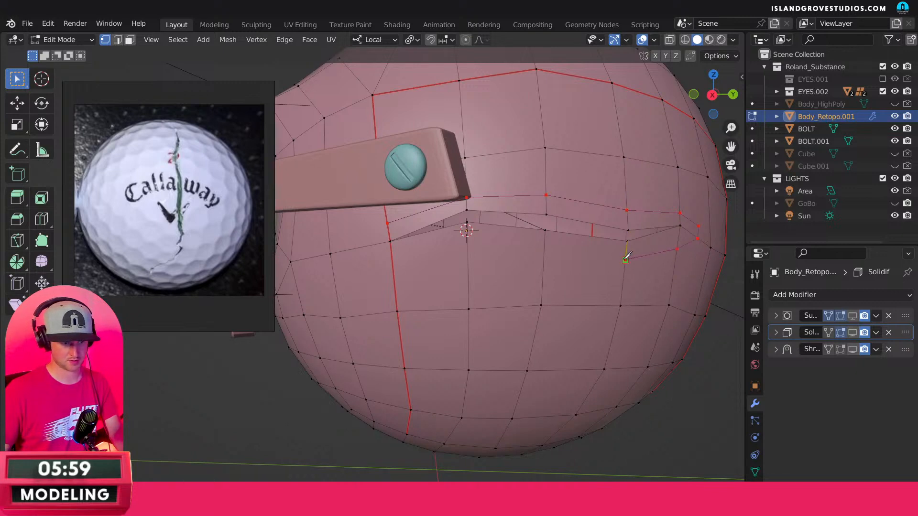
click(544, 252)
click(467, 250)
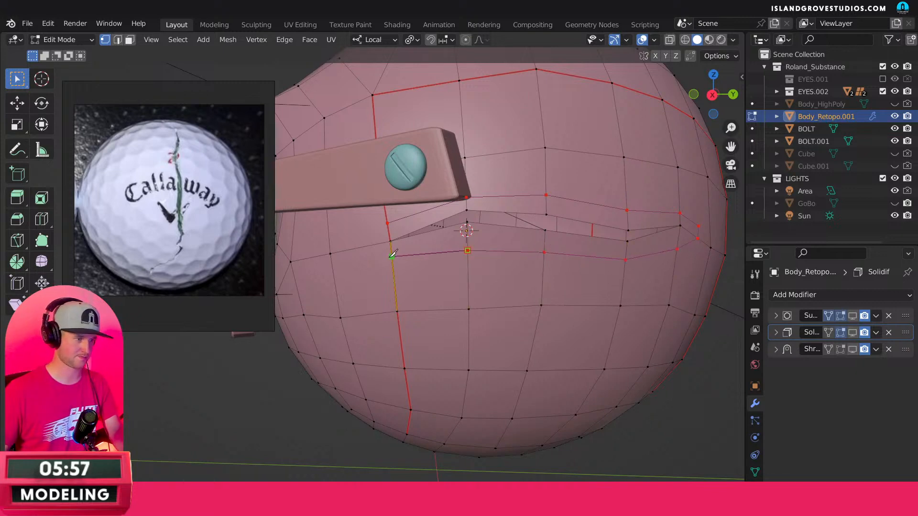
click(392, 258)
click(365, 259)
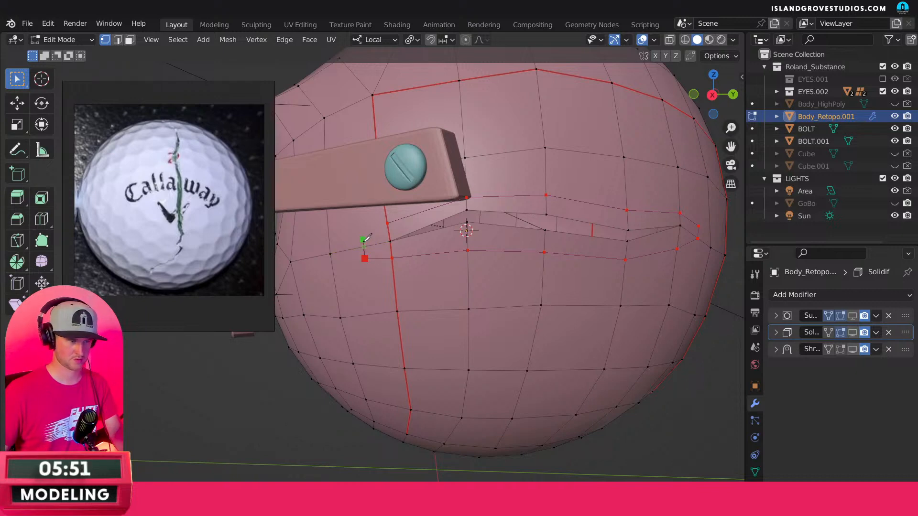
click(362, 247)
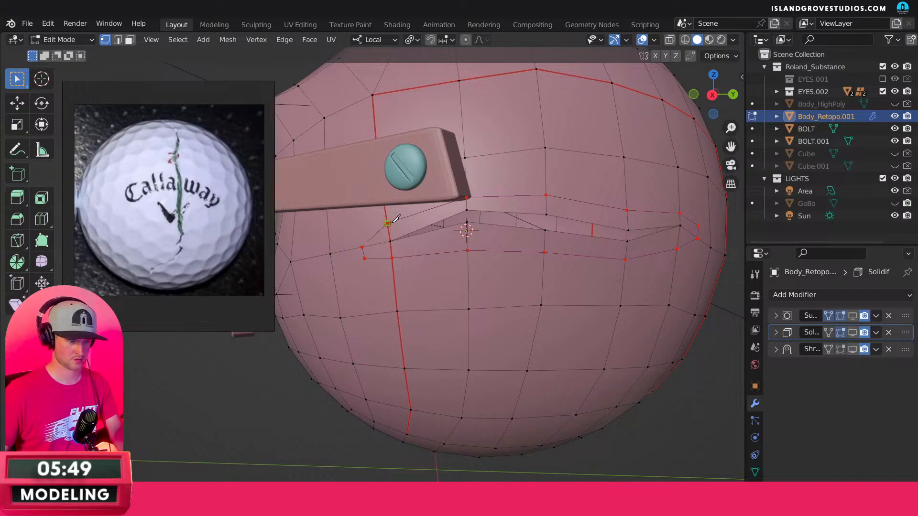
key(Return)
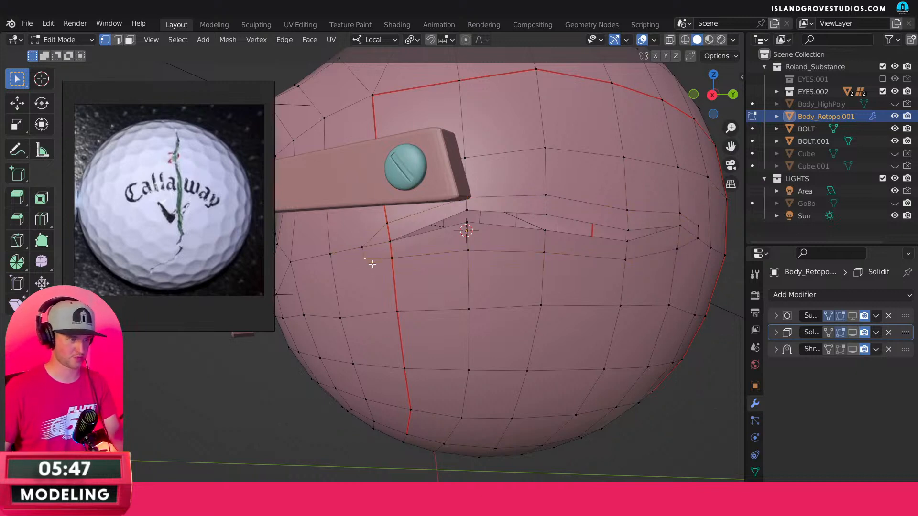
Merge the paired corner vertices of the new loop at each end of the slit, using At Last.
scroll(370, 248, up, 4)
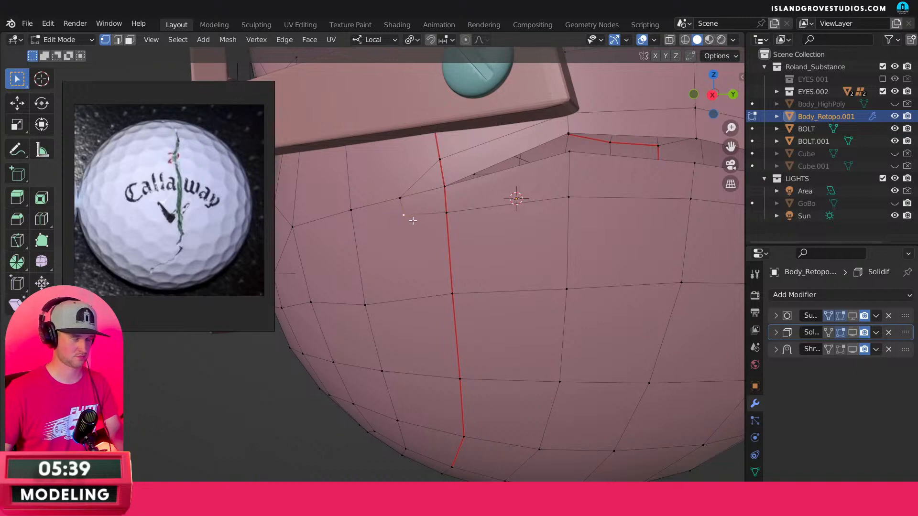
scroll(413, 221, down, 5)
key(m)
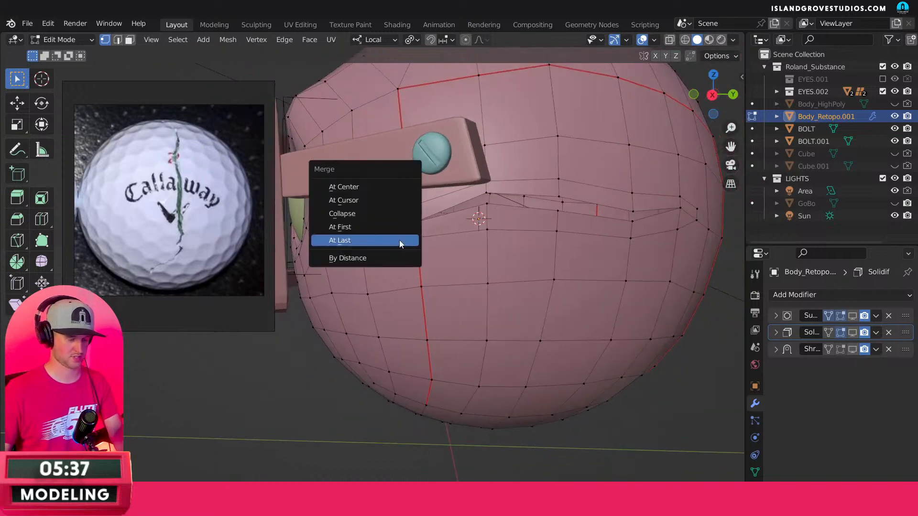
click(399, 238)
middle_drag(525, 245, 521, 253)
click(669, 245)
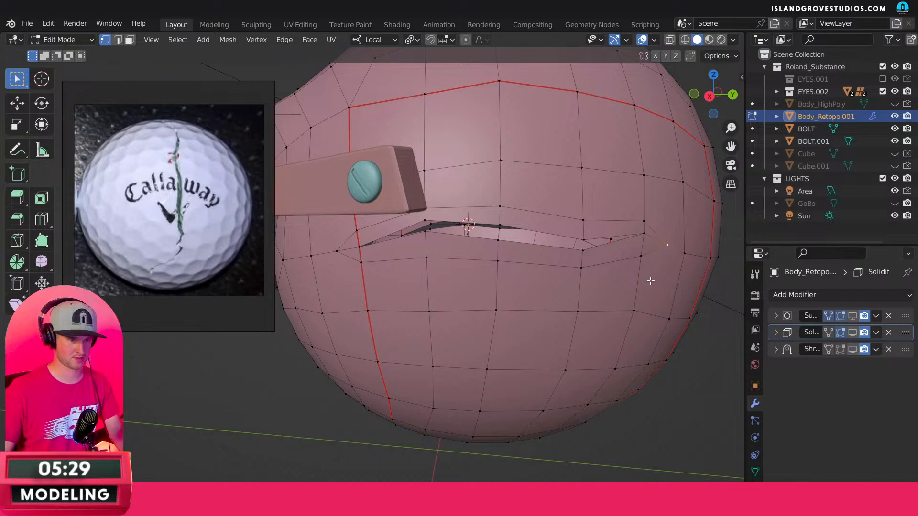
Check the smoothed edge loop around the slit by temporarily showing the Subdivision modifier in the viewport.
key(Tab)
key(Tab)
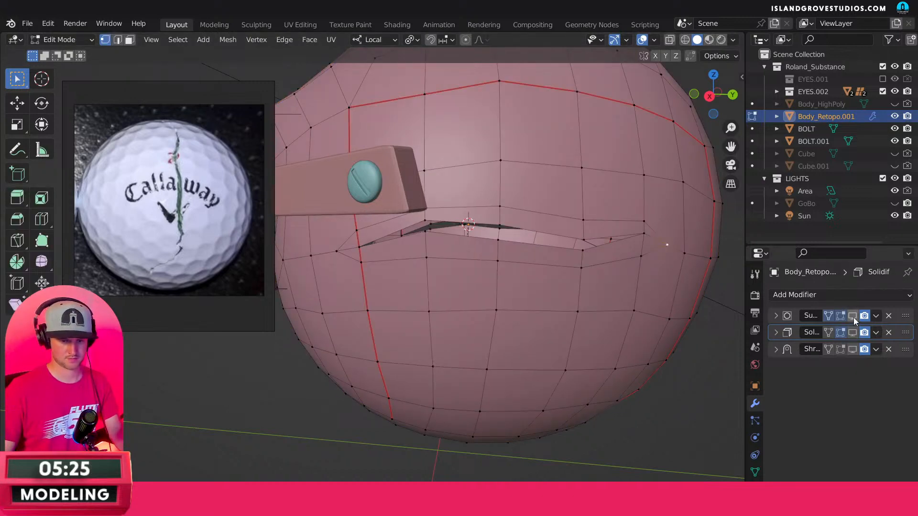
click(852, 316)
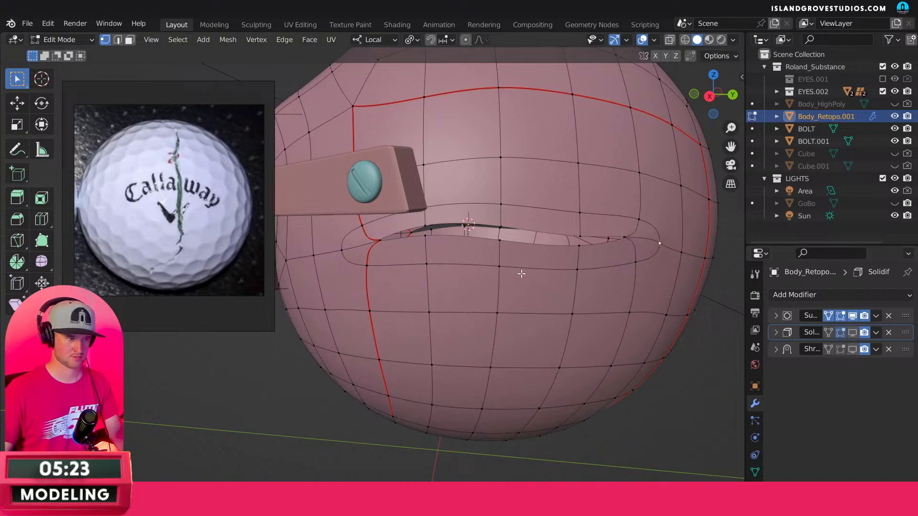
middle_drag(504, 269, 503, 263)
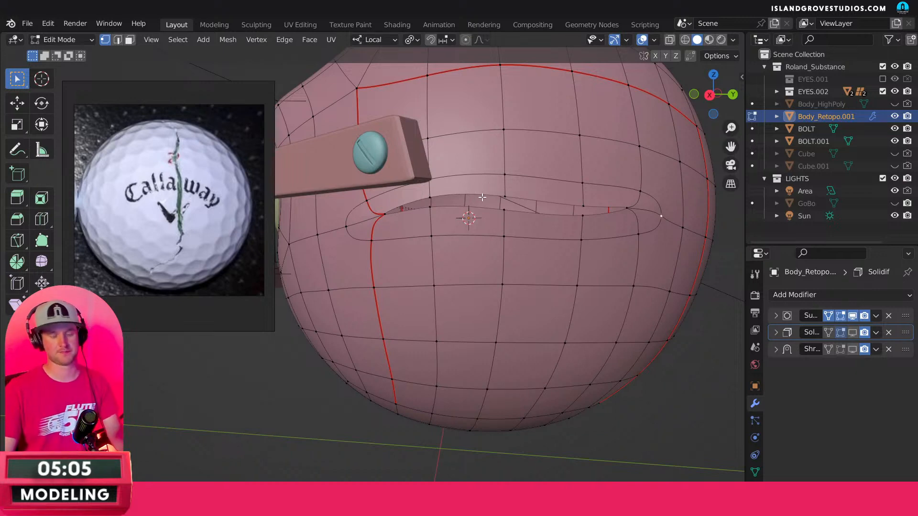
click(852, 316)
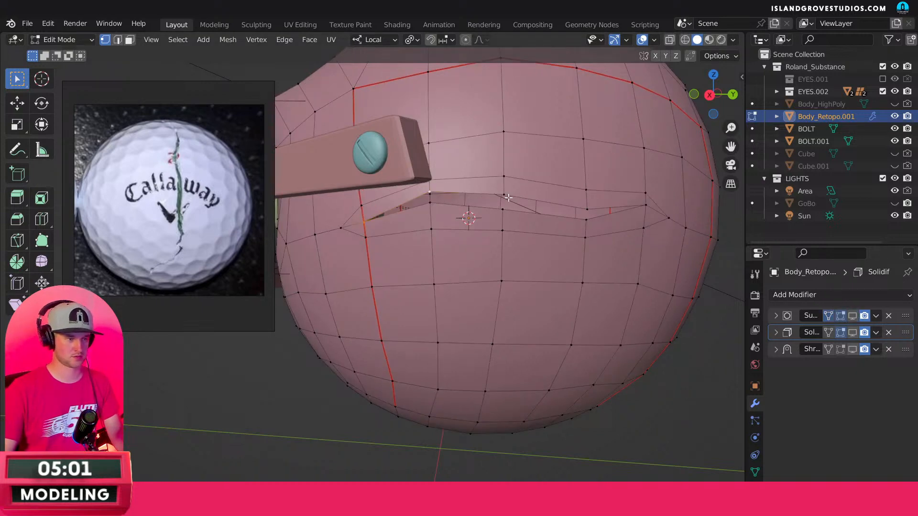
Select the vertices around the slit's rim and subdivide their edges with 2 cuts.
shift+click(645, 205)
shift+click(586, 220)
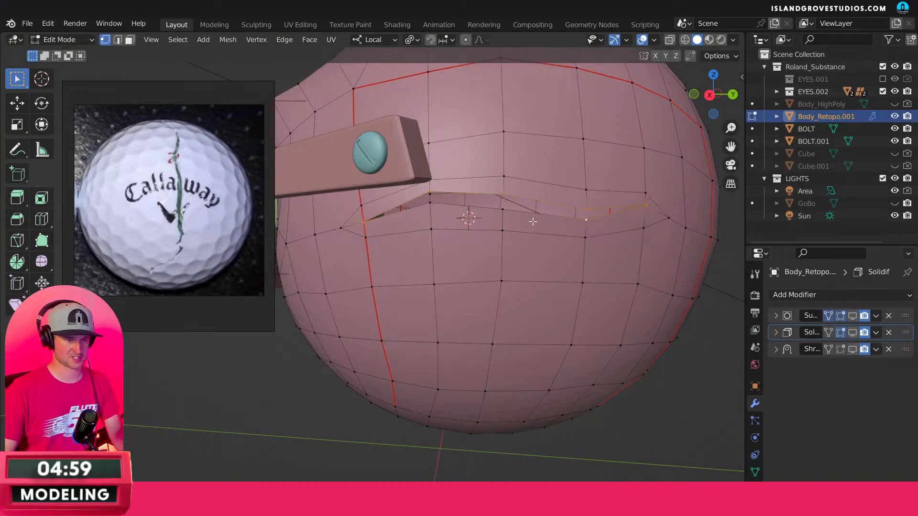
shift+click(502, 209)
right_click(430, 204)
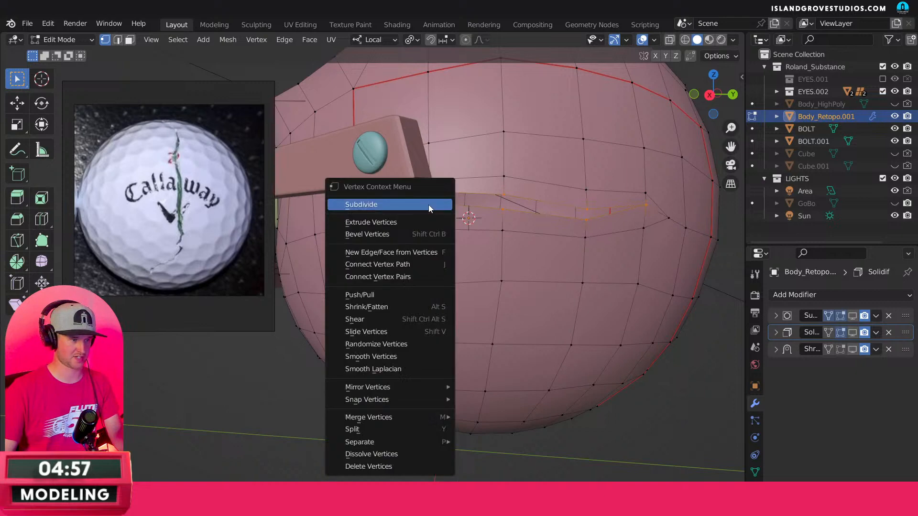
click(428, 205)
click(143, 487)
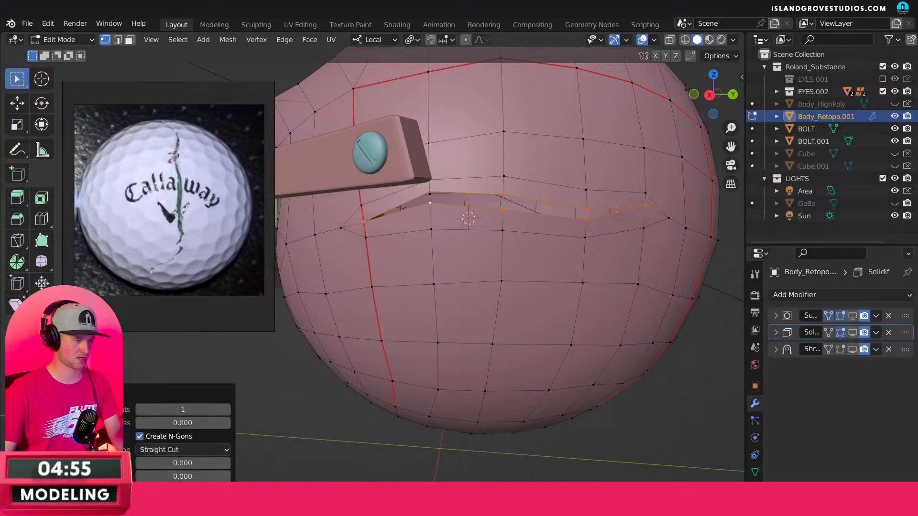
click(227, 409)
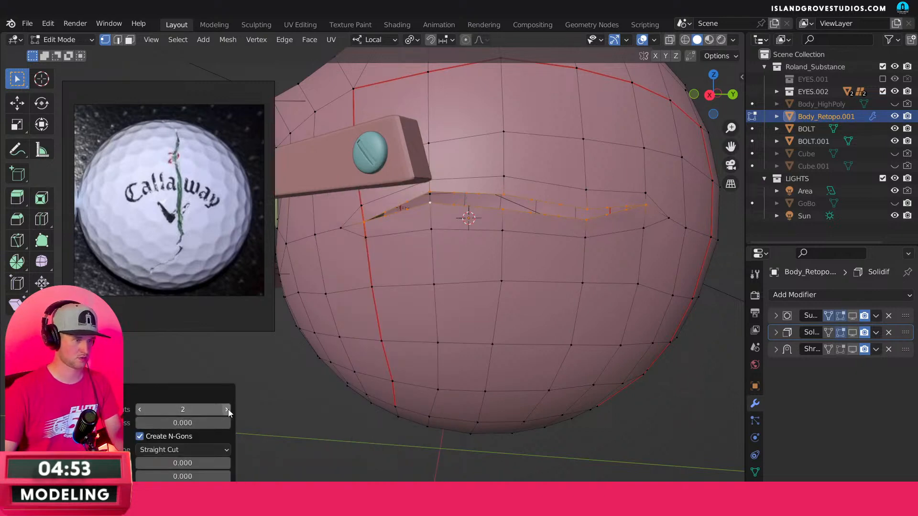
Move a new rim vertex near the slit's strap-side end up by about 0.0012' to widen the opening there.
click(386, 211)
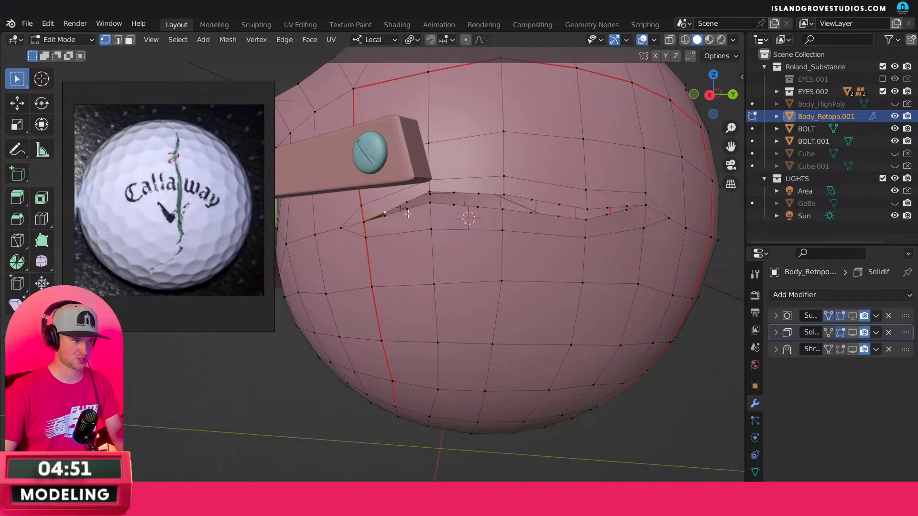
key(g)
click(409, 204)
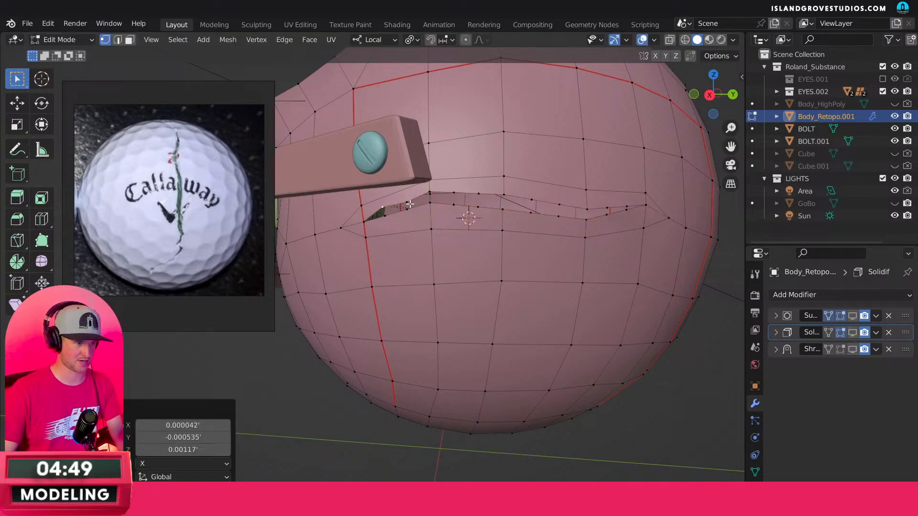
Move a rim vertex near the slit's strap-side end down by about 0.0017' to shape the opening.
click(454, 193)
key(g)
key(Escape)
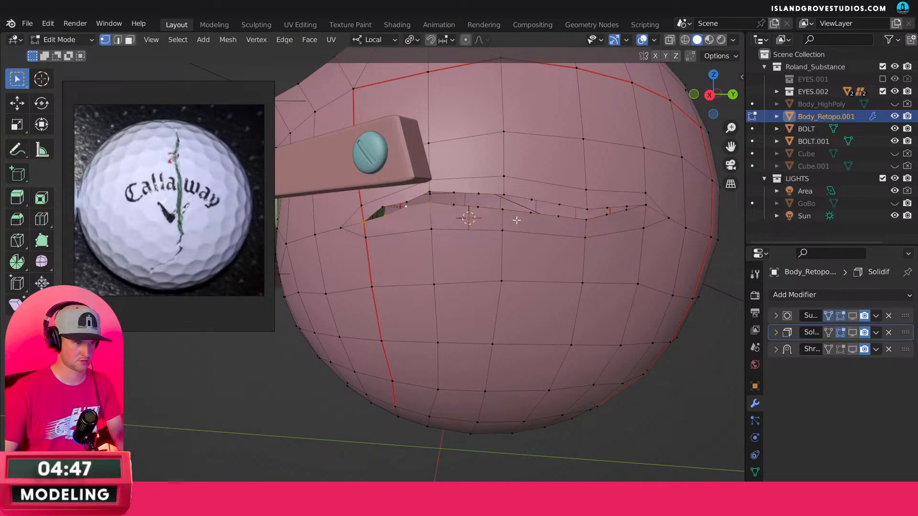
key(g)
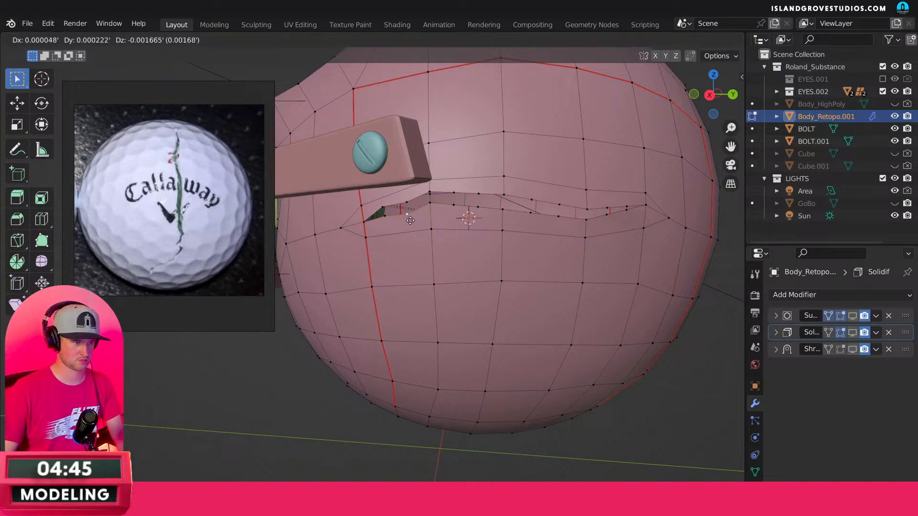
click(514, 205)
click(461, 193)
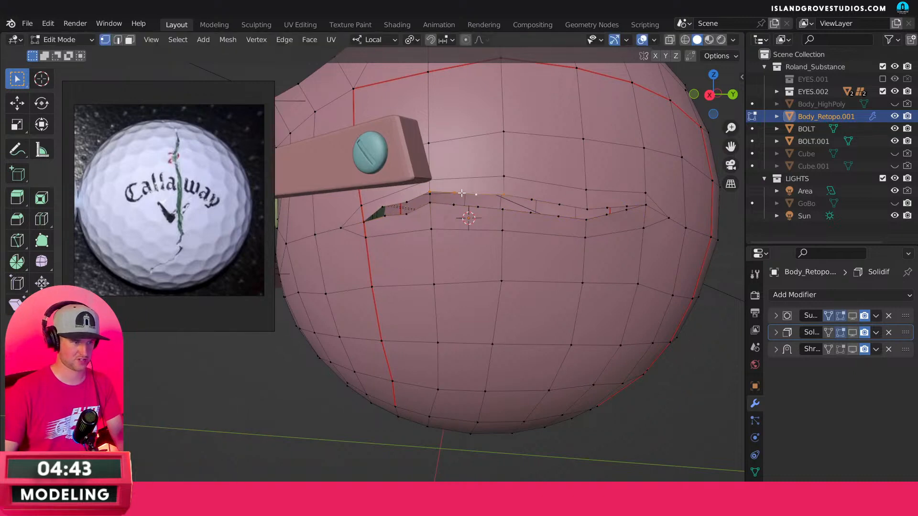
Show the Subdivision modifier in the viewport and check the smoothed slit in Object Mode.
key(Tab)
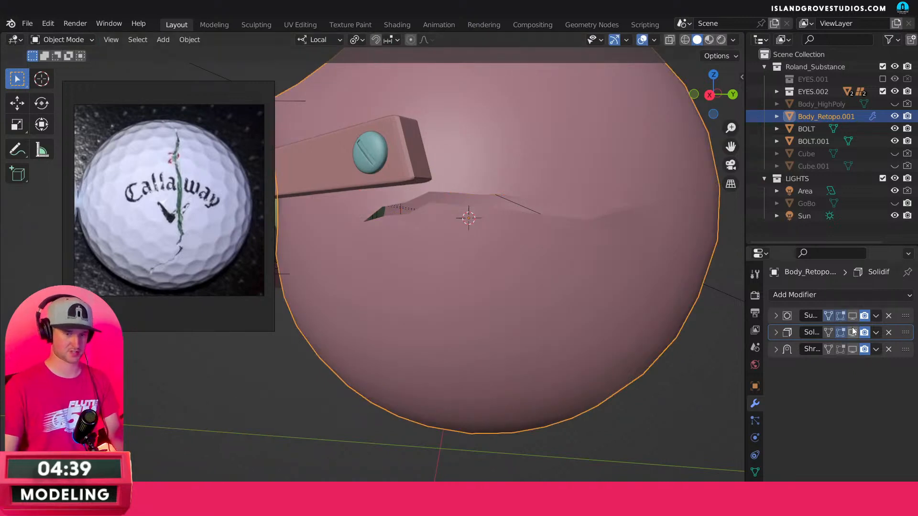
click(852, 316)
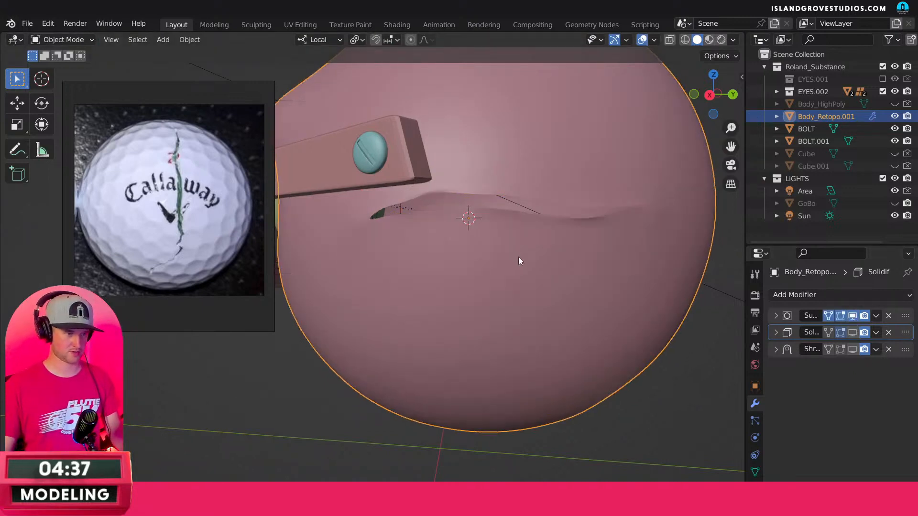
key(Tab)
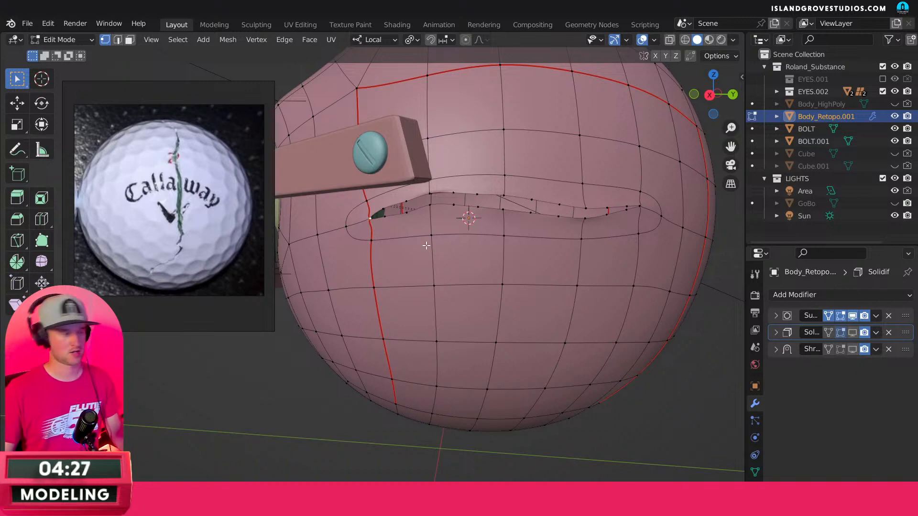
Undo the rim vertex moves, the rim subdivision and the supporting edge loop around the slit.
key(ctrl+z)
key(ctrl+z)
key(ctrl+z)
key(ctrl+z)
key(ctrl+z)
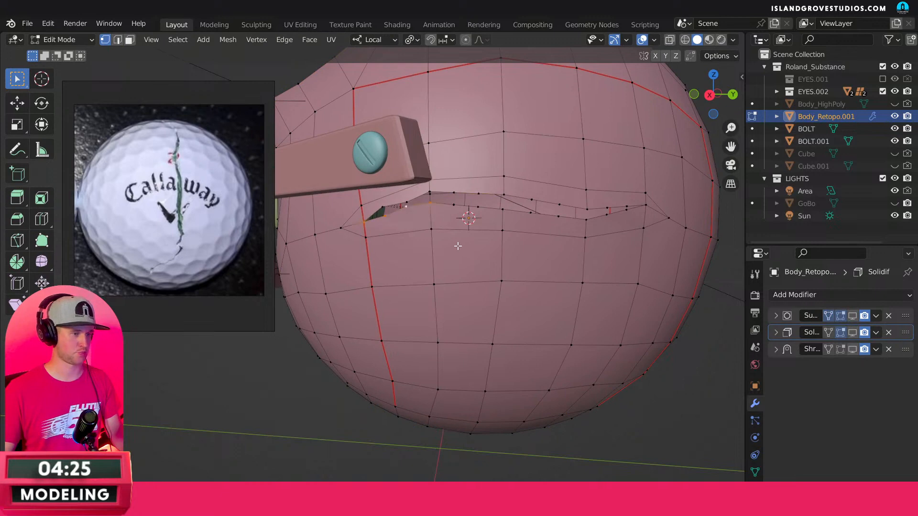
key(ctrl+z)
key(ctrl+z)
key(ctrl+z)
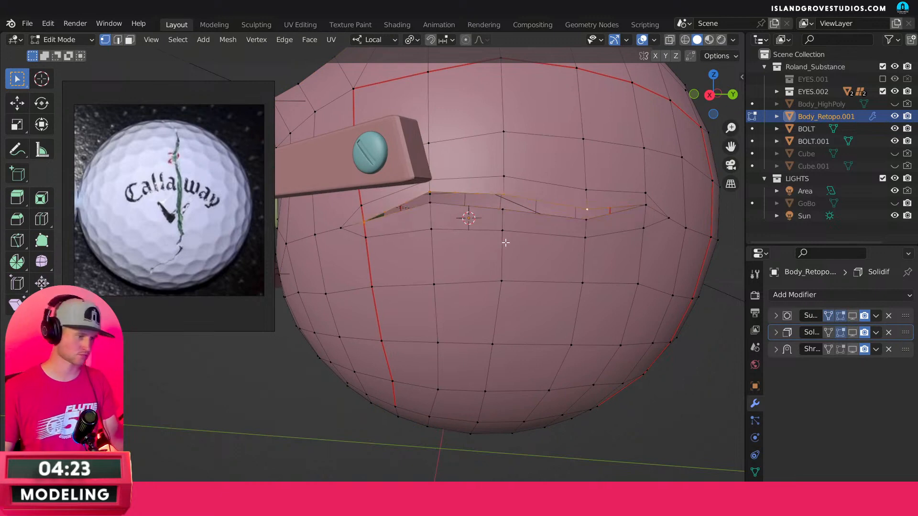
key(ctrl+z)
key(ctrl+z)
key(ctrl+z)
key(ctrl+z)
key(ctrl+z)
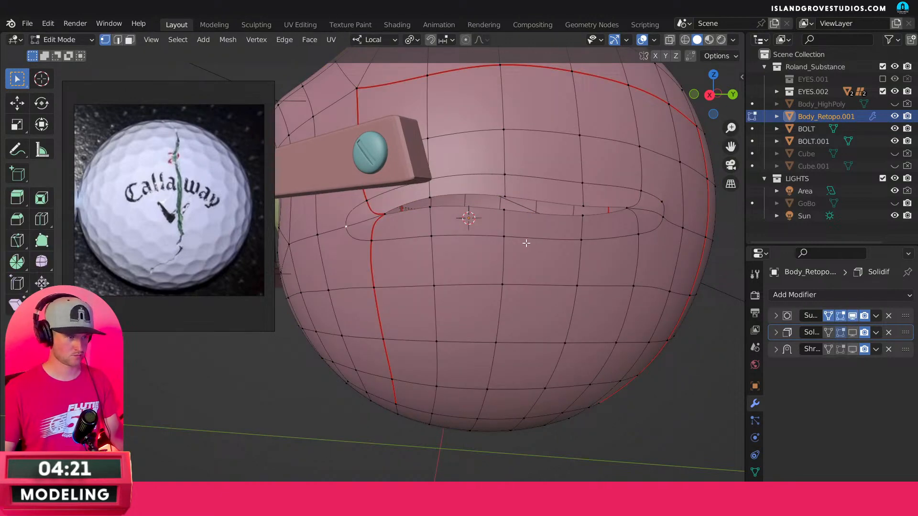
key(ctrl+z)
key(ctrl+z)
key(ctrl+z)
key(ctrl+z)
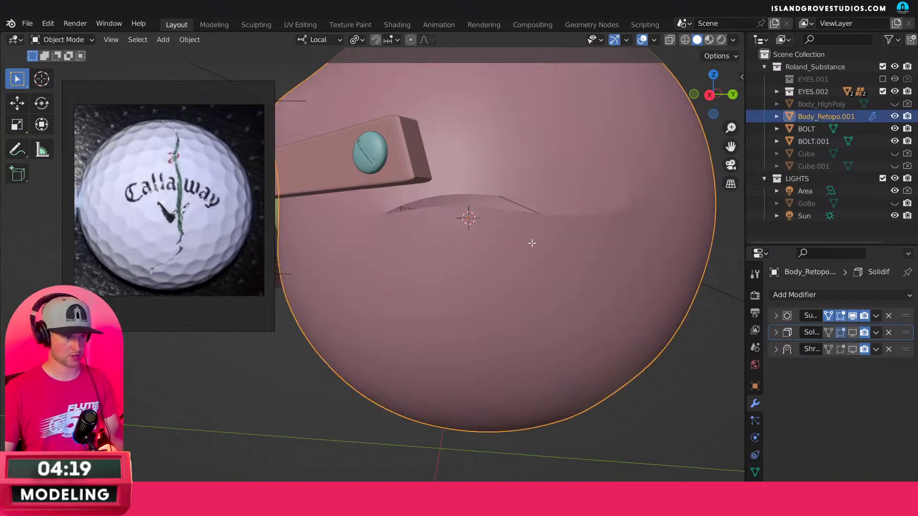
Select all the edges around the slit's upper and lower rim and apply an Edge Crease to them.
key(Tab)
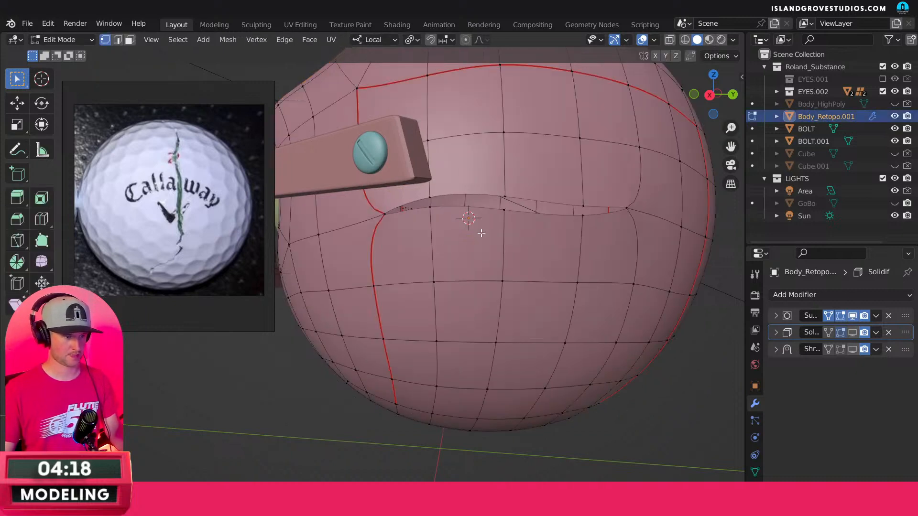
click(384, 215)
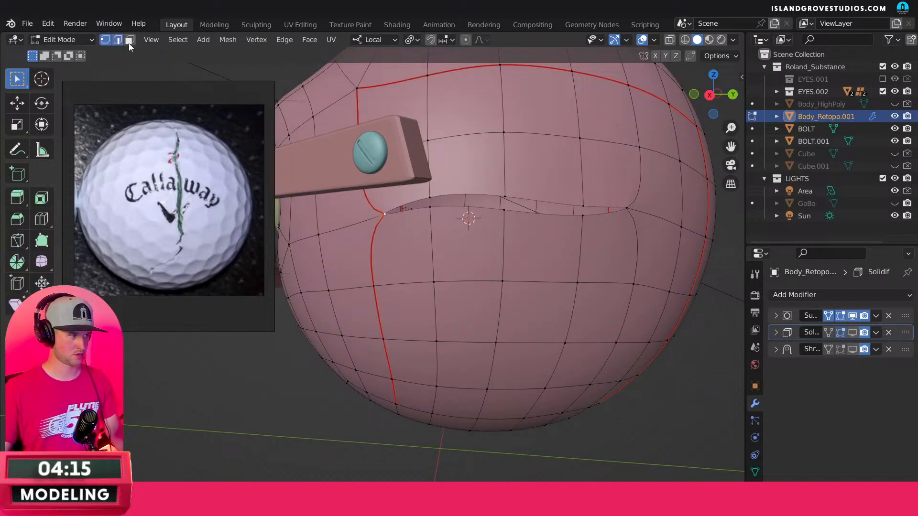
key(2)
click(412, 203)
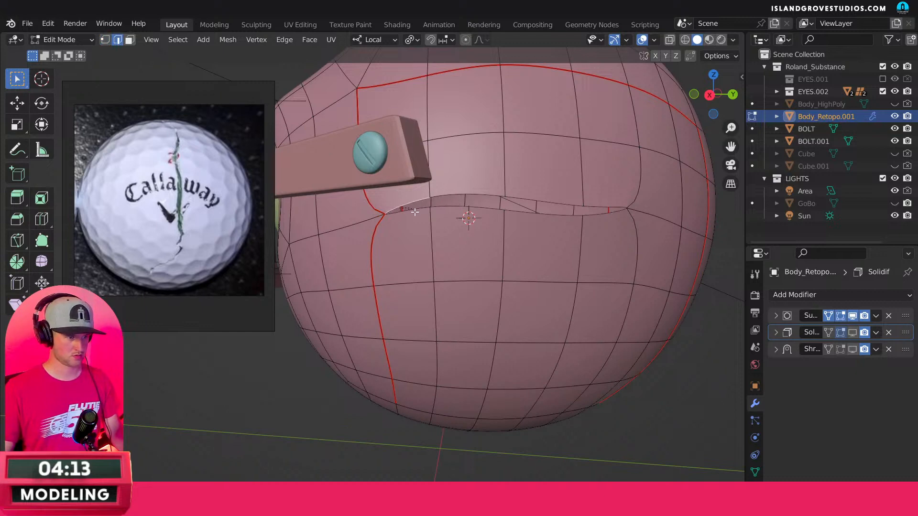
shift+click(458, 205)
middle_drag(492, 225, 516, 274)
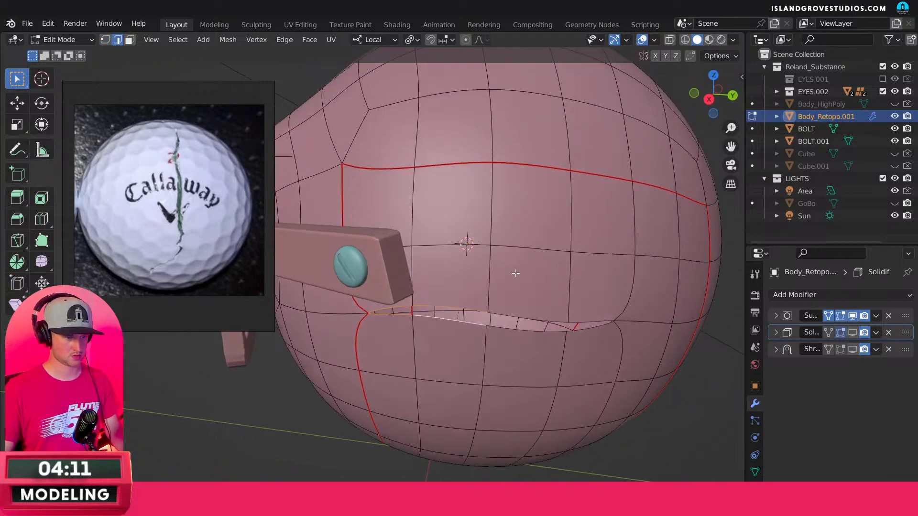
shift+click(529, 319)
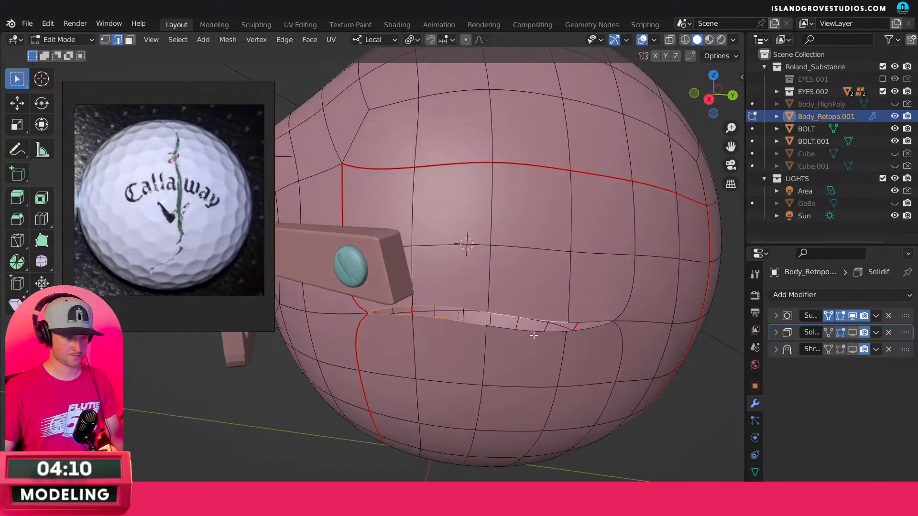
shift+click(604, 322)
middle_drag(578, 305, 583, 269)
right_click(526, 204)
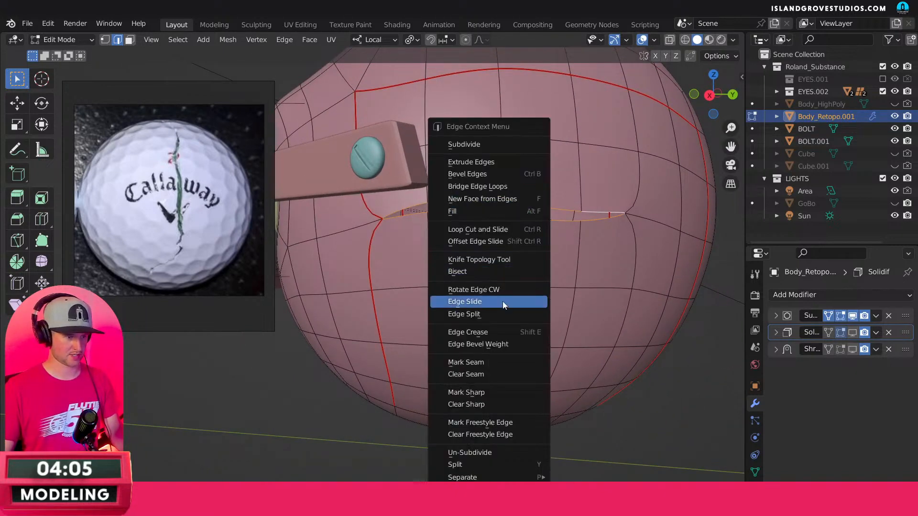
click(489, 333)
click(206, 434)
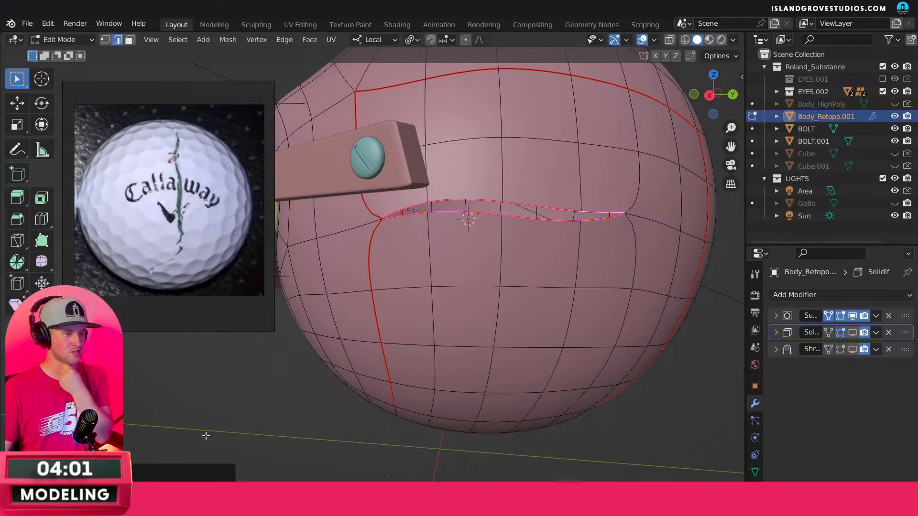
Compare the creased slit rim in Object Mode and Edit Mode.
key(Tab)
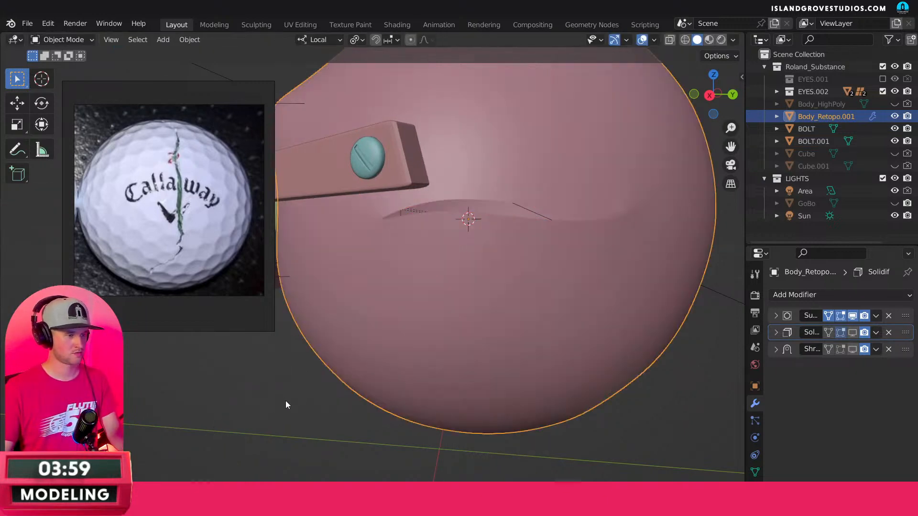
key(Tab)
key(Tab)
key(Tab)
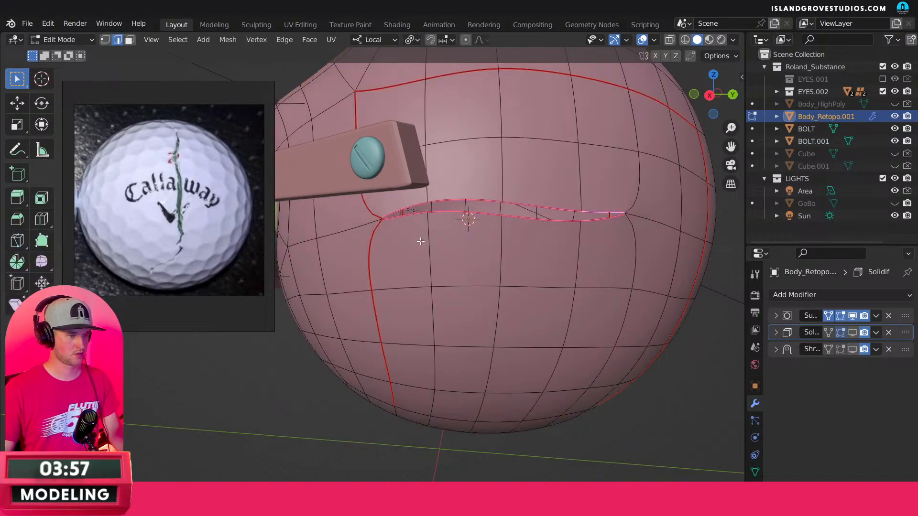
Mark the slit's rim edges as sharp and inspect the shading in Object Mode.
right_click(492, 232)
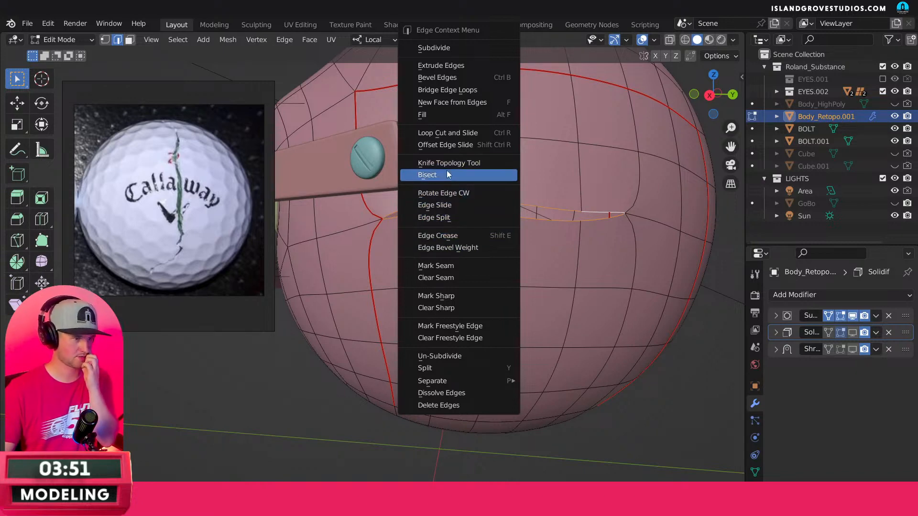
click(457, 295)
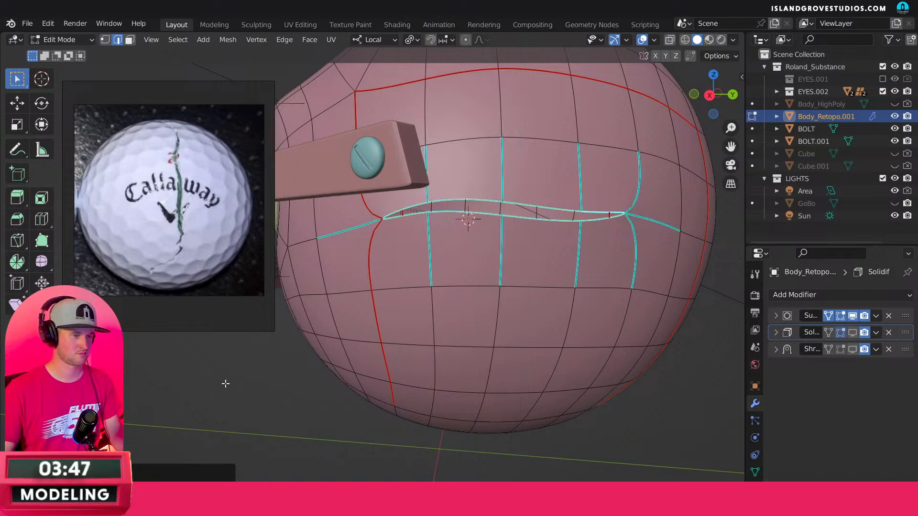
key(Tab)
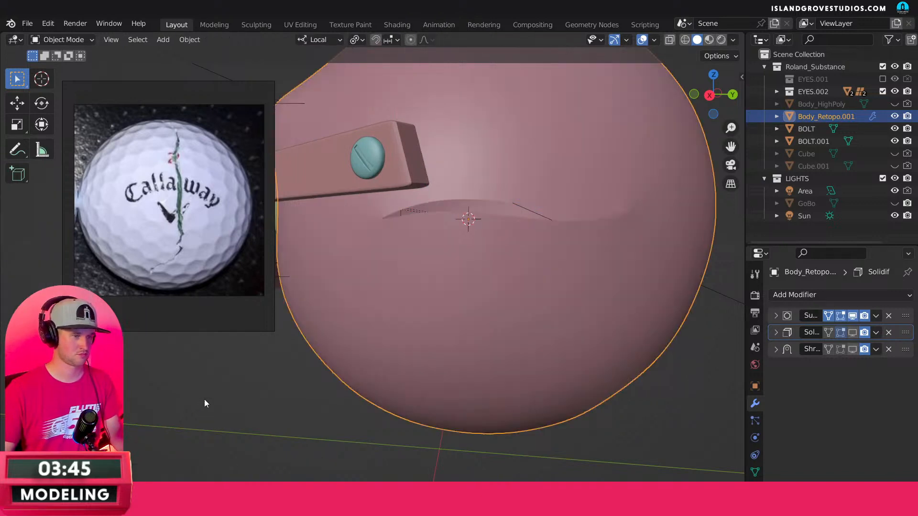
middle_drag(426, 303, 500, 273)
key(Tab)
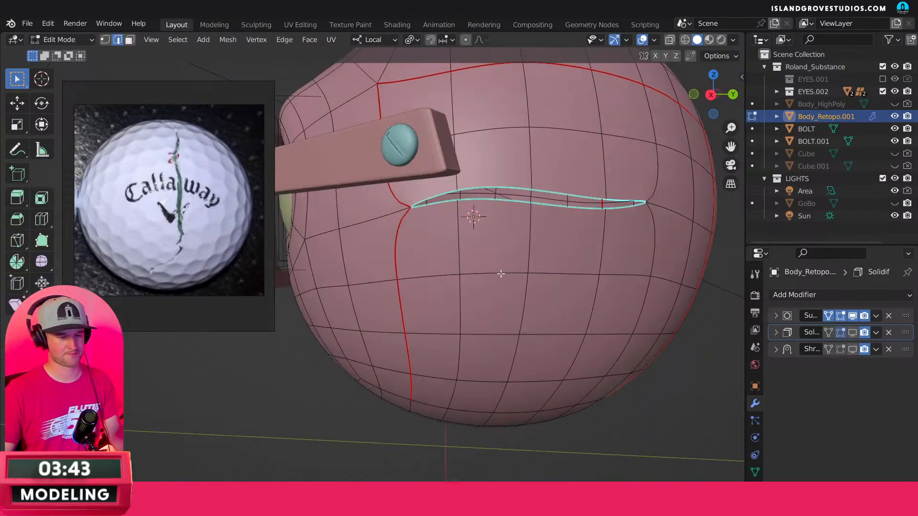
key(Tab)
key(Tab)
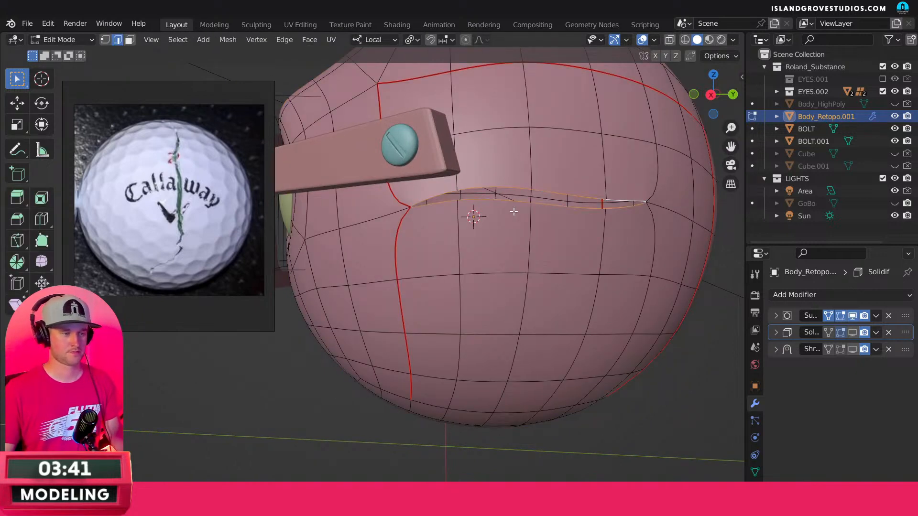
Select the slit's strap-side corner in vertex select mode and hide the Subdivision modifier in the viewport.
middle_drag(514, 212, 517, 232)
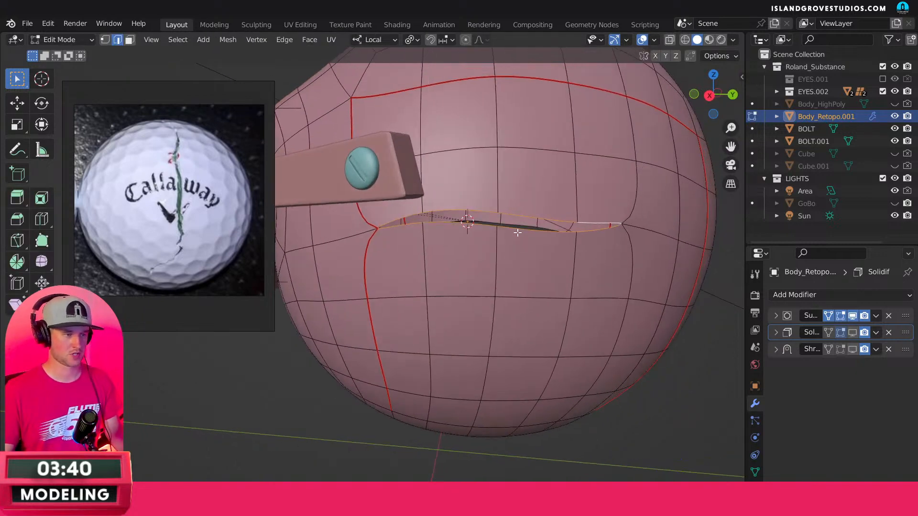
click(105, 40)
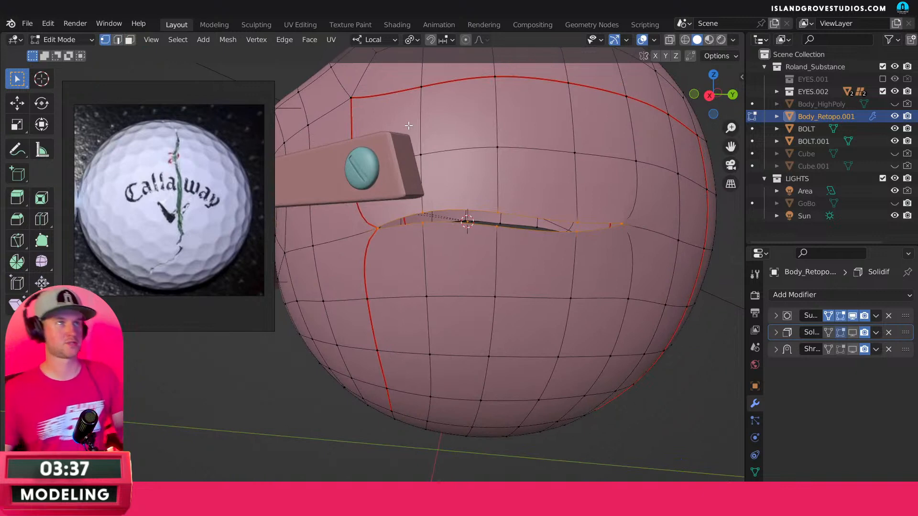
click(379, 229)
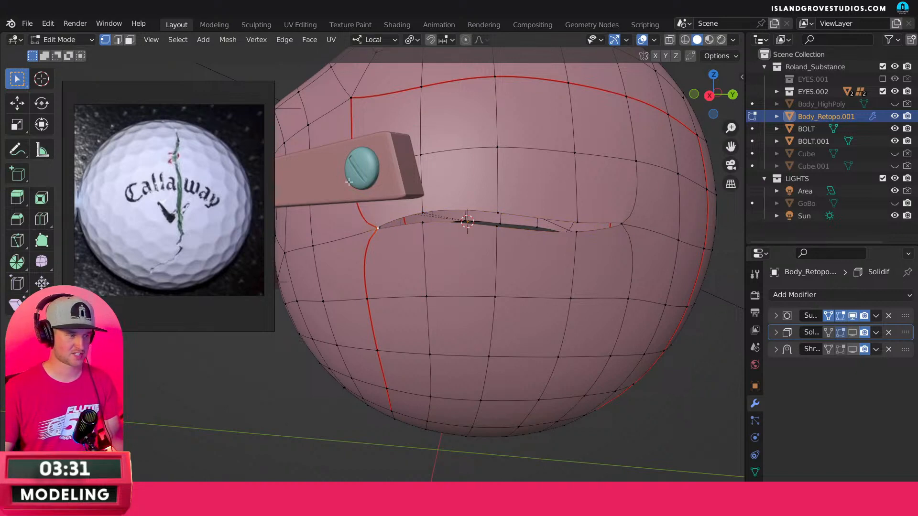
middle_drag(379, 270, 402, 276)
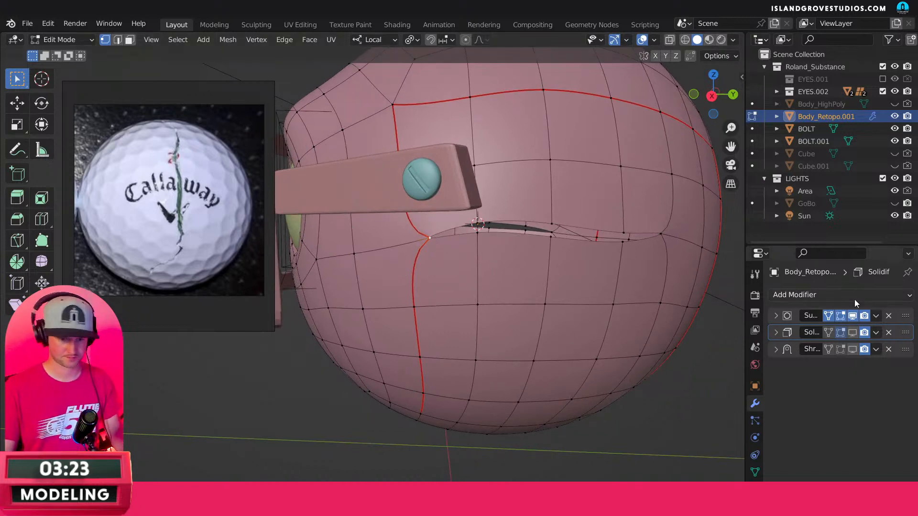
click(852, 315)
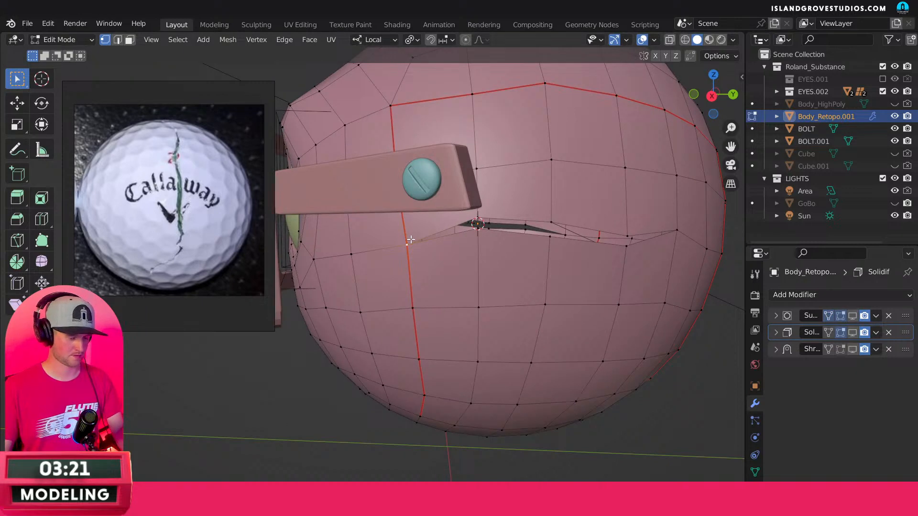
Start a knife cut at the strap side of the slit and run it along the upper rim and around the far corner.
key(k)
click(389, 247)
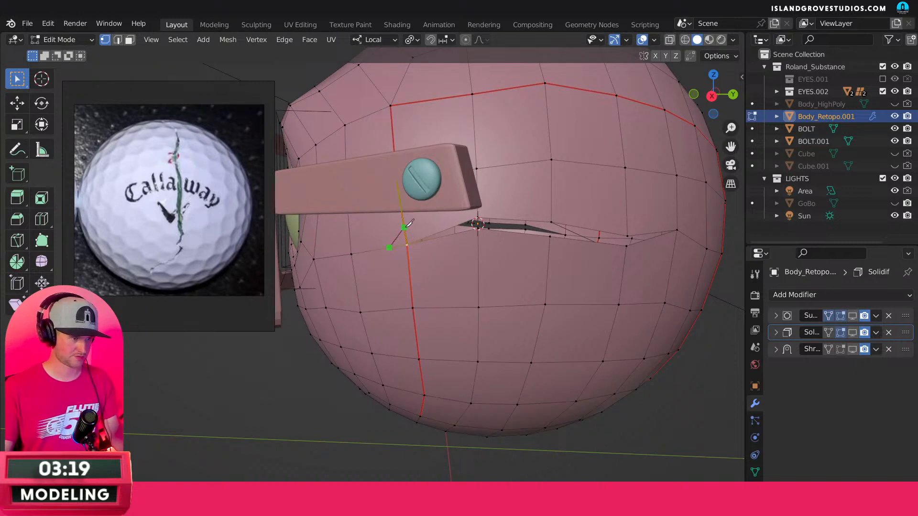
click(477, 204)
click(551, 209)
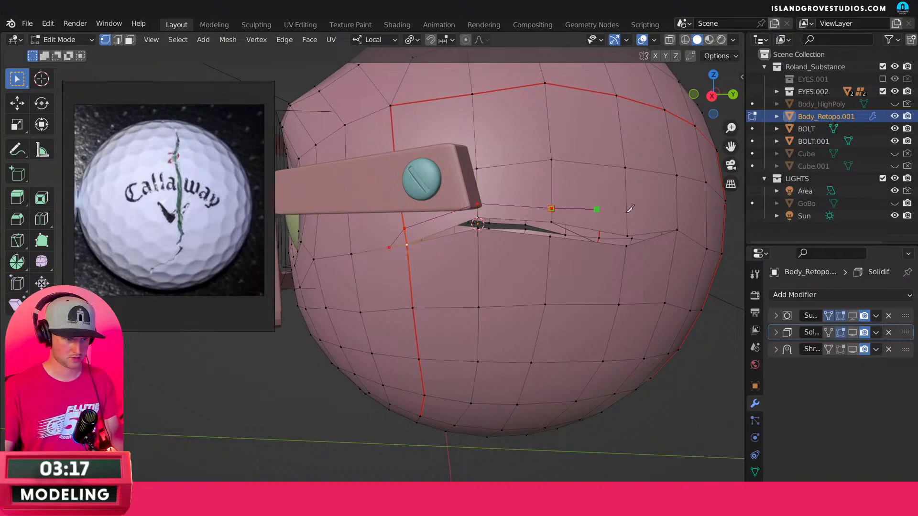
click(627, 218)
click(677, 220)
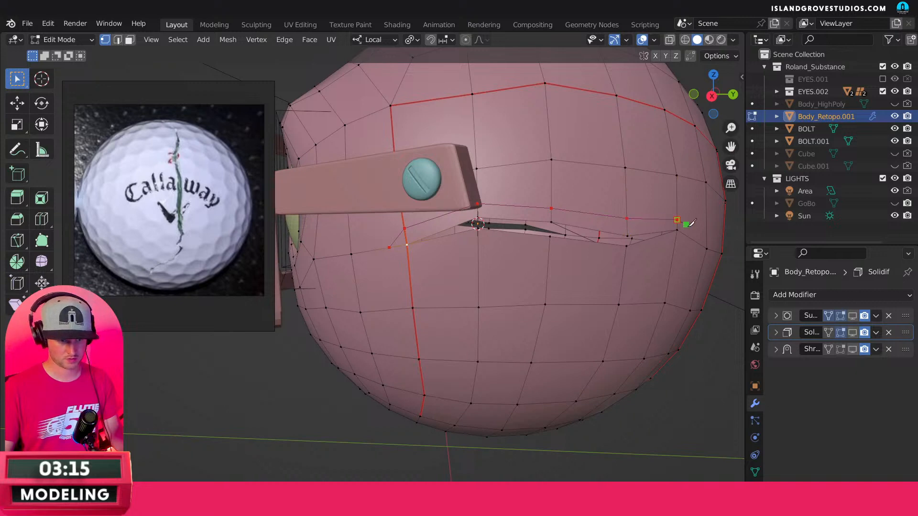
click(694, 238)
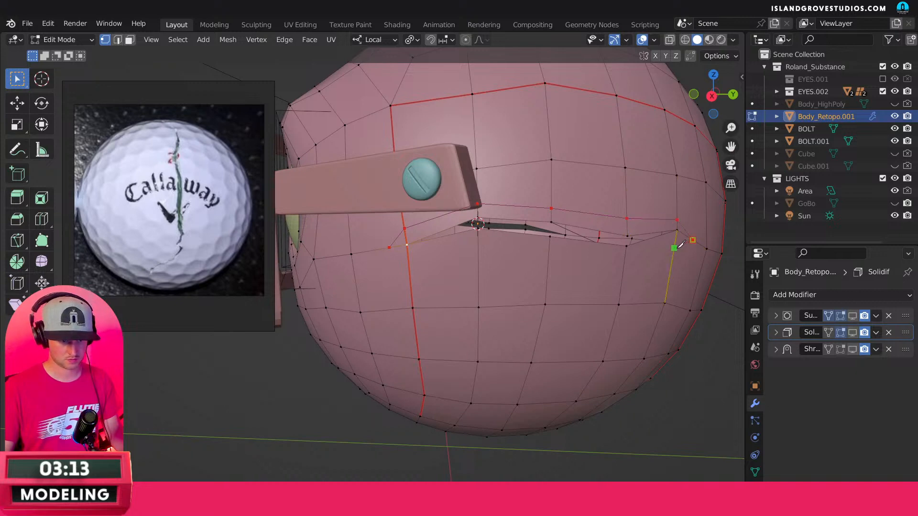
Continue the knife cut beneath the slit back to its starting point, completing a closed supporting edge loop around the opening.
click(674, 248)
click(625, 260)
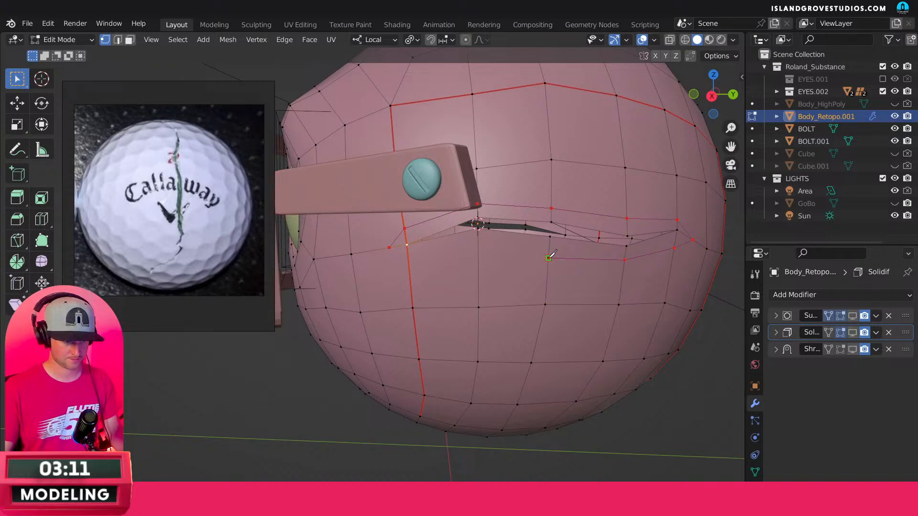
click(548, 258)
click(478, 253)
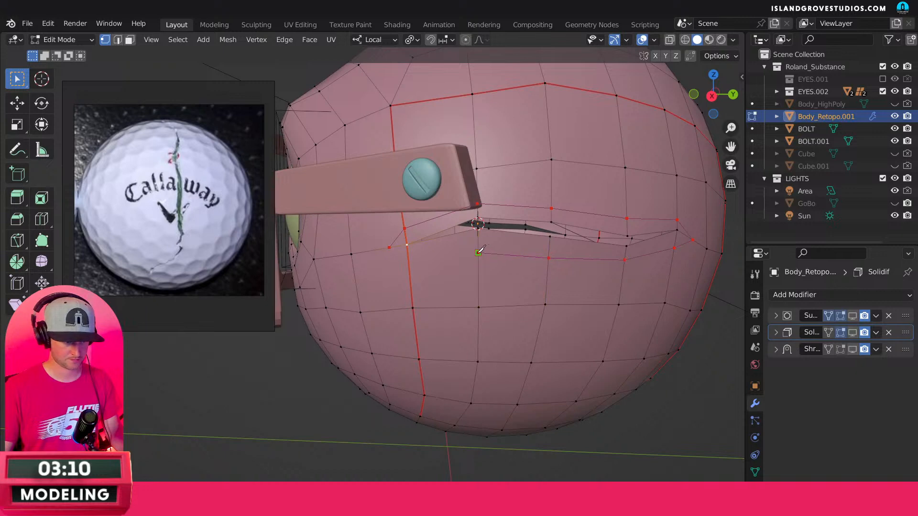
click(410, 259)
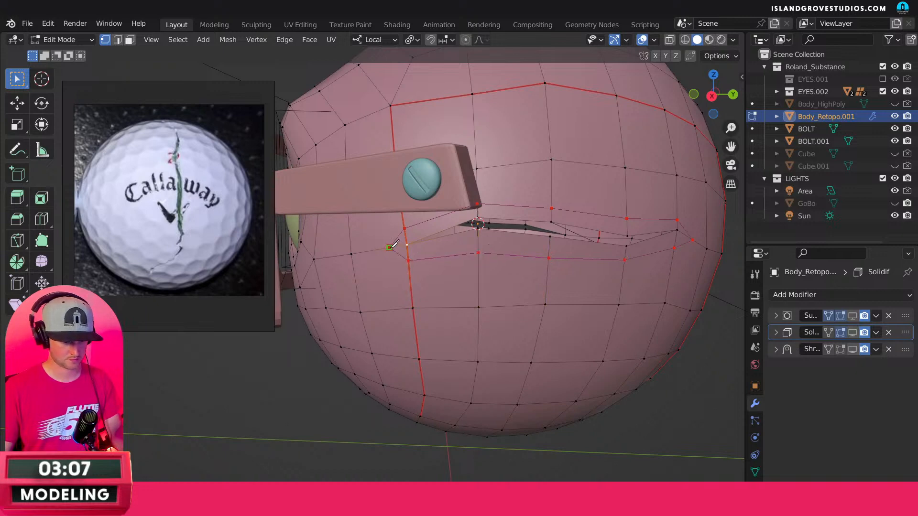
click(389, 247)
key(Return)
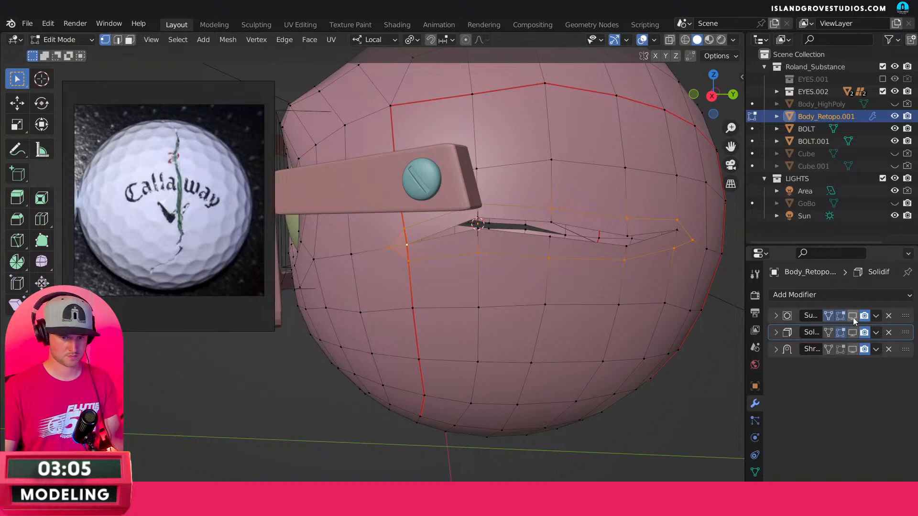
Show the Subdivision modifier in the viewport again and inspect the slit in Object Mode with rendered shading.
click(852, 317)
click(416, 247)
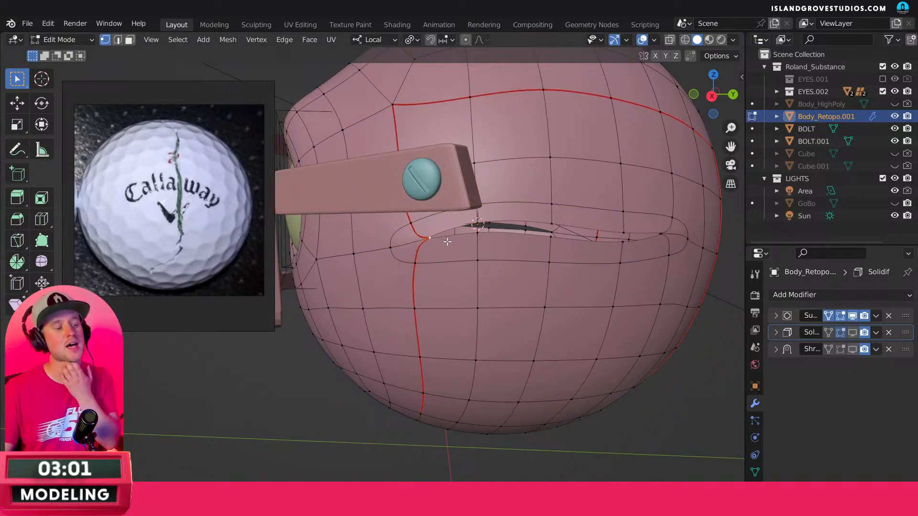
middle_drag(468, 246, 544, 247)
key(Tab)
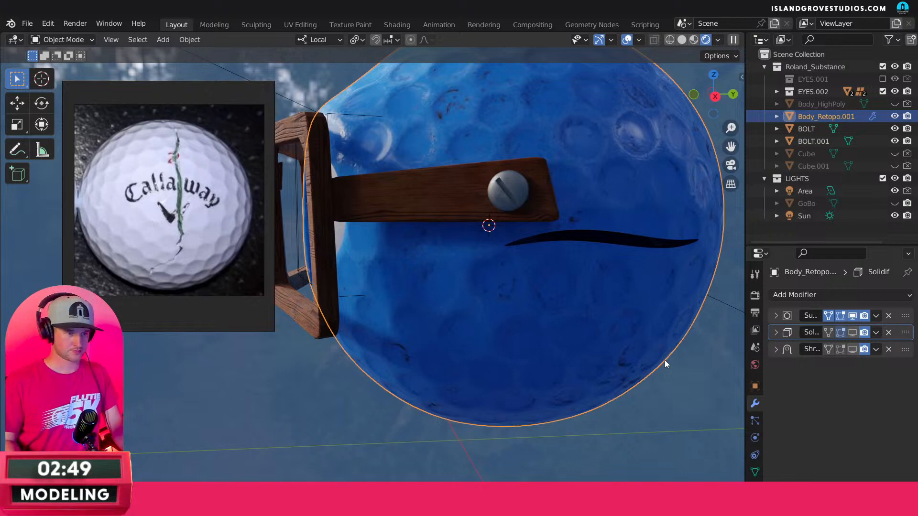
middle_drag(503, 247, 539, 262)
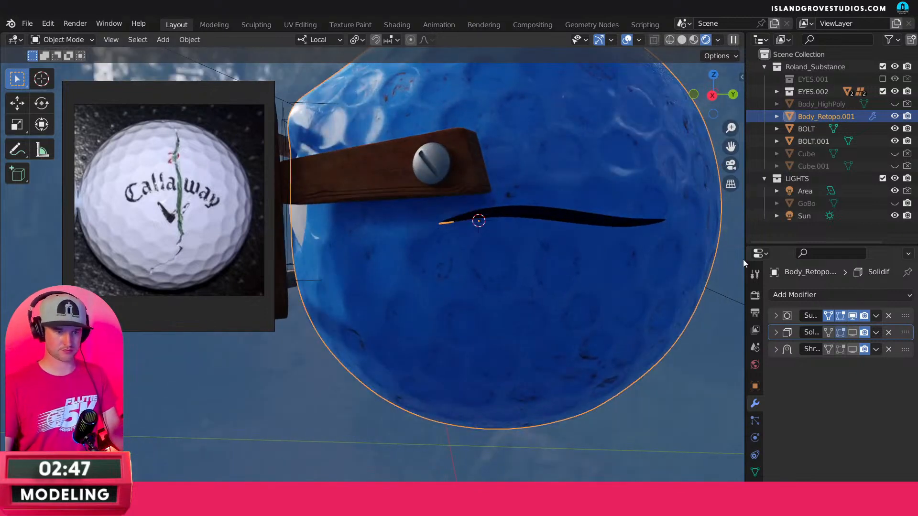
Rotate the Sun light to -273° about Z to light the slit side of the ball and inspect the crack.
click(718, 270)
click(804, 215)
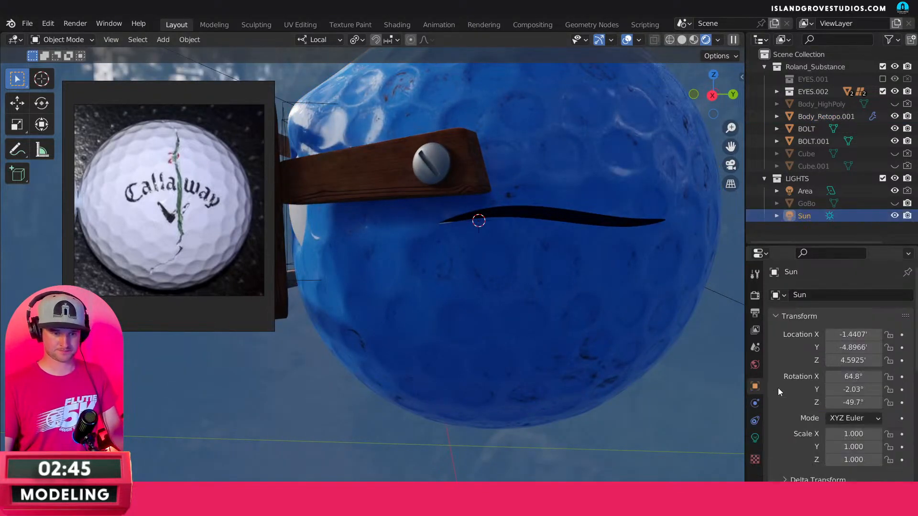
drag(853, 402, 248, 392)
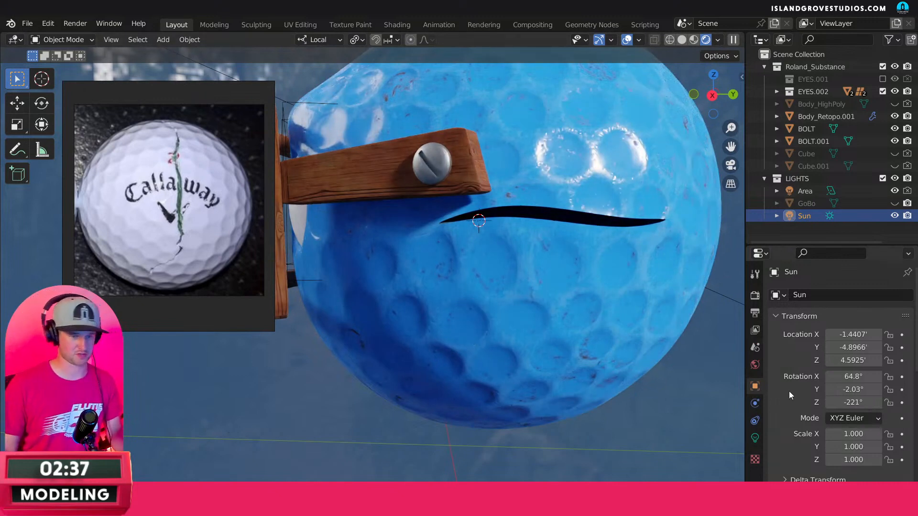
drag(853, 402, 598, 419)
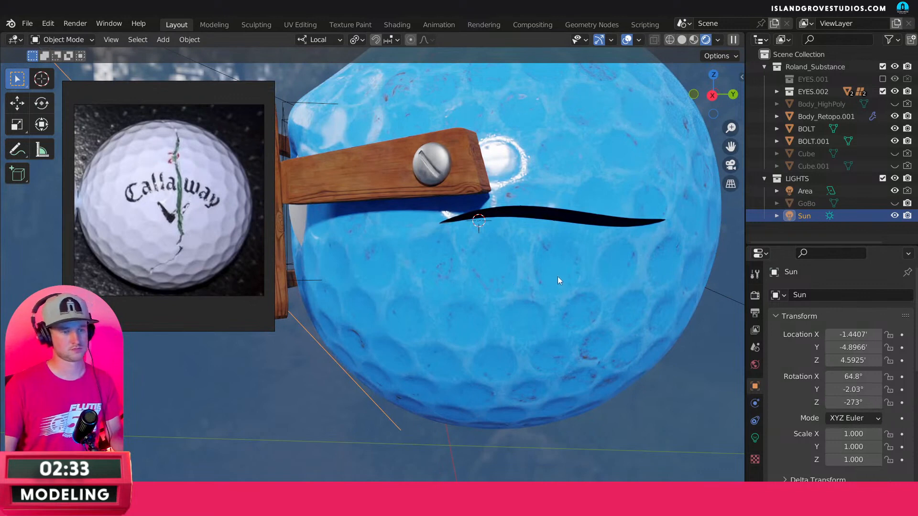
middle_drag(645, 225, 457, 163)
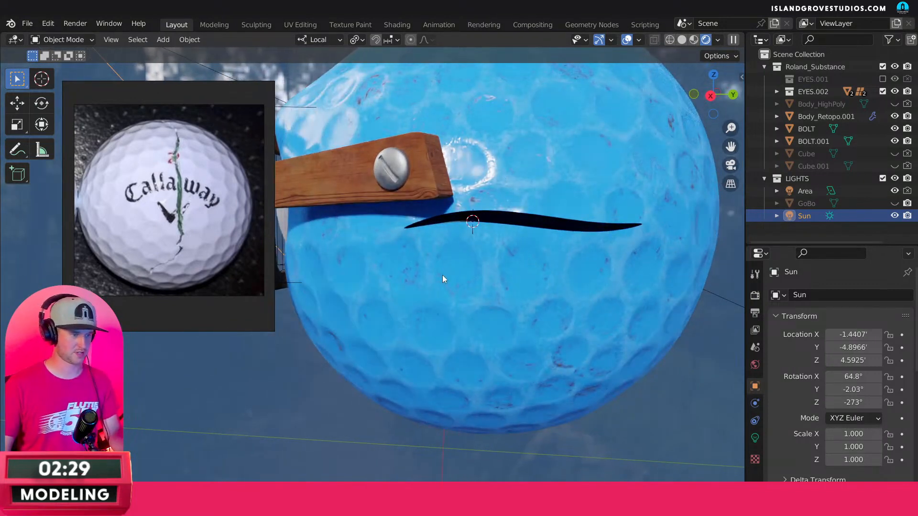
scroll(452, 276, down, 3)
middle_drag(452, 276, 445, 245)
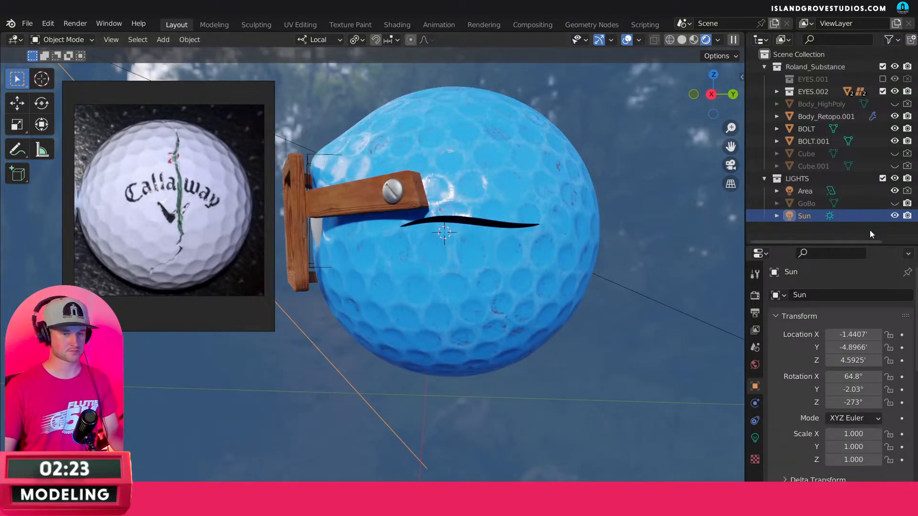
Switch the viewport to solid shading and open the body mesh in Edit Mode, framed on the slit.
click(682, 41)
click(486, 251)
key(Tab)
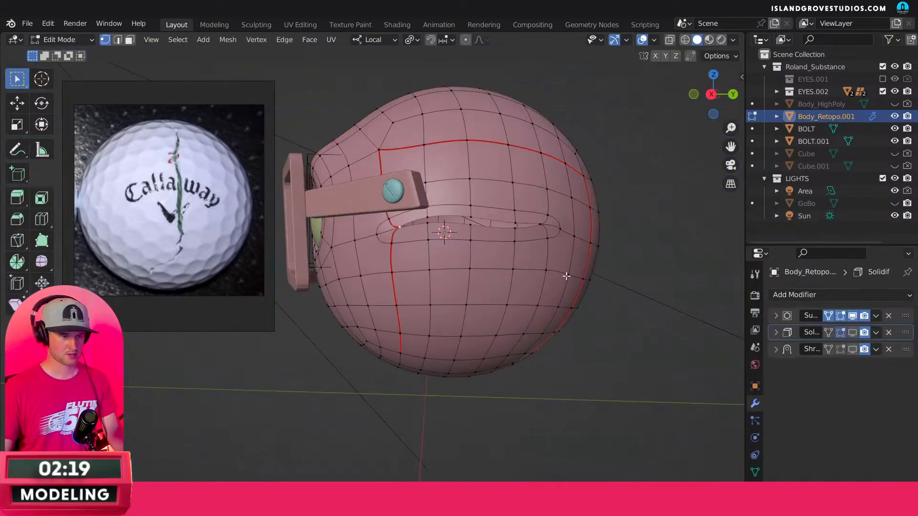
middle_drag(513, 266, 467, 270)
scroll(473, 239, up, 4)
middle_drag(473, 239, 439, 207)
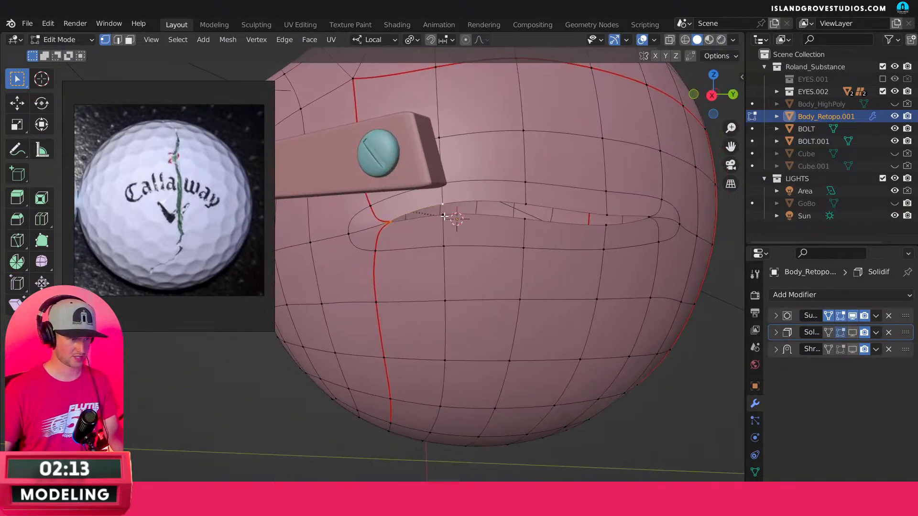
Select the slit's full upper and lower rim in edge select mode and apply a strong Edge Crease.
shift+click(606, 220)
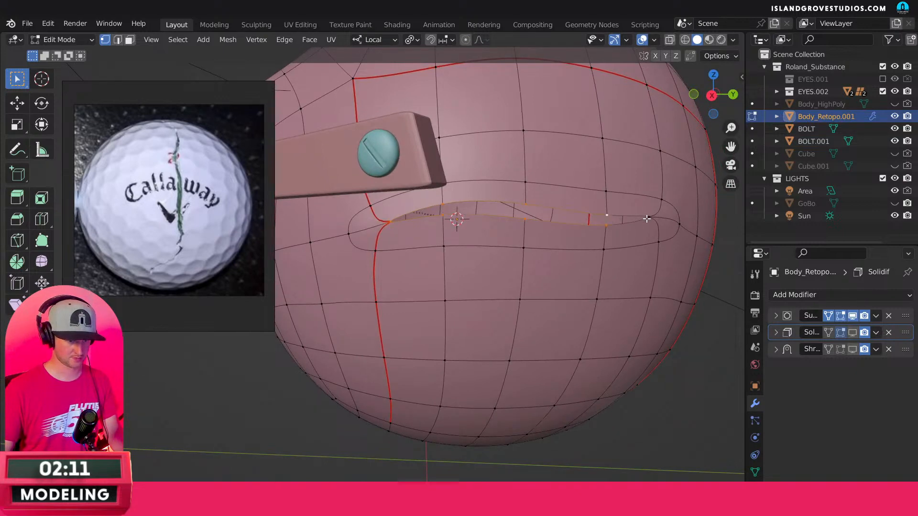
shift+click(649, 217)
right_click(650, 219)
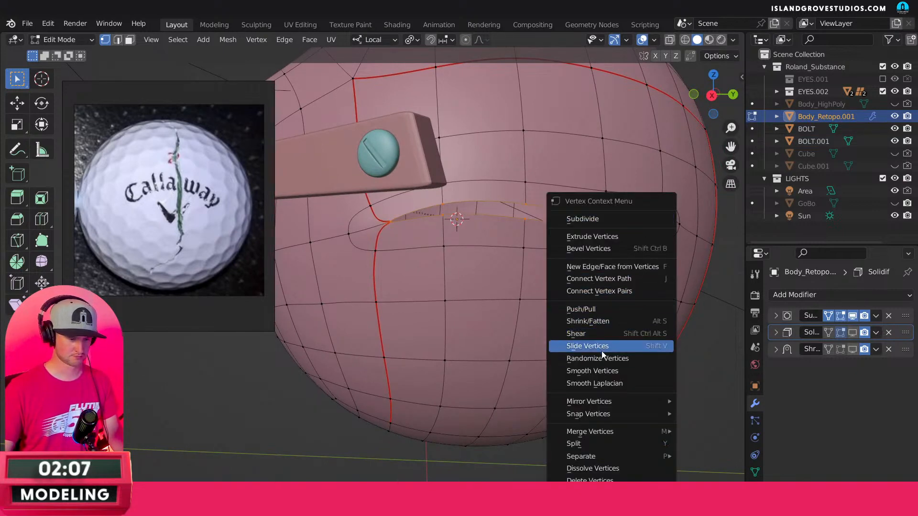
click(117, 40)
right_click(533, 211)
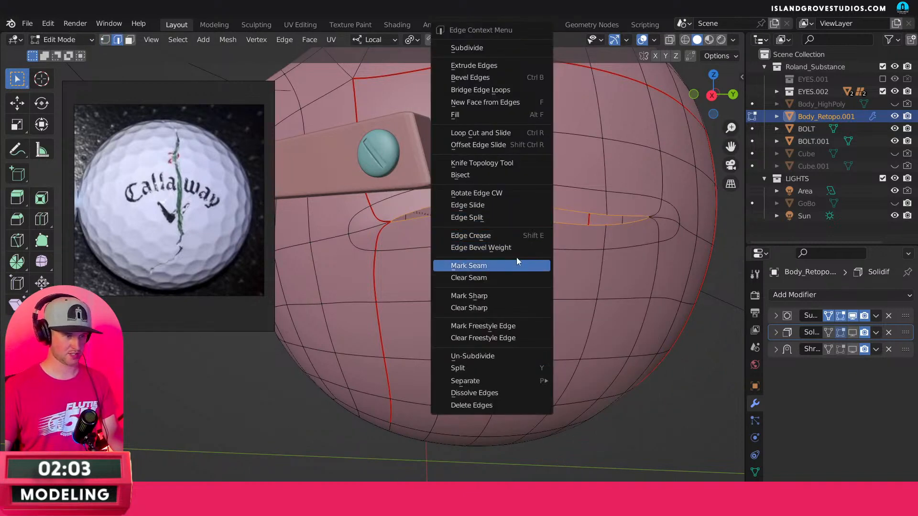
click(513, 235)
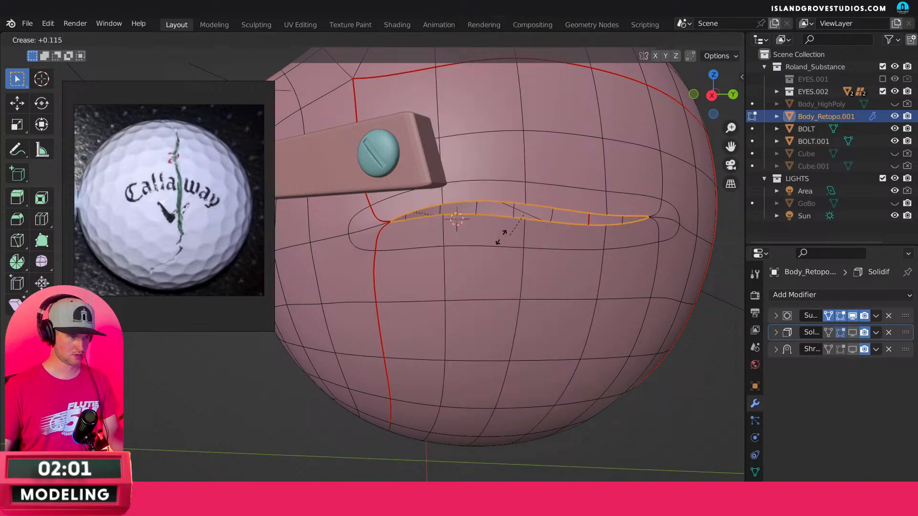
click(192, 356)
Compare the creased rim, now surrounded by the supporting loop, in Object Mode and Edit Mode.
key(Tab)
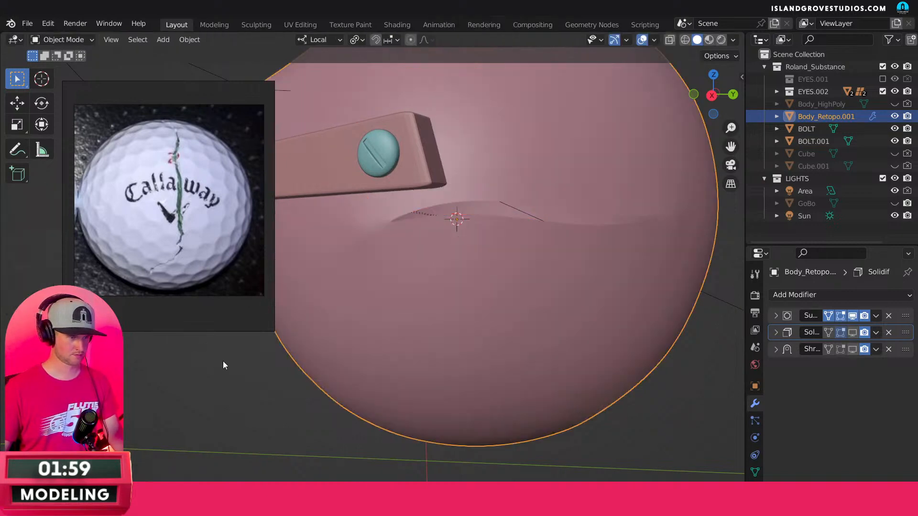
key(Tab)
key(Tab)
key(Tab)
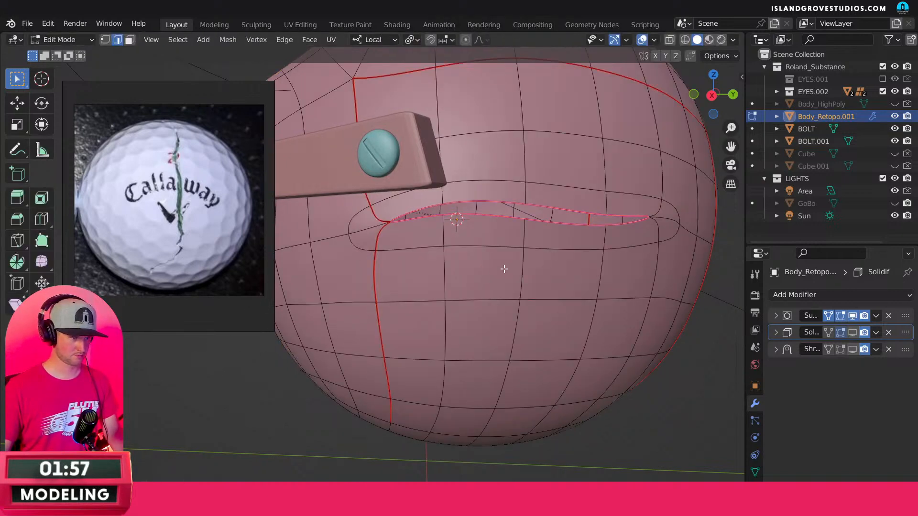
Mark the slit's rim edges as sharp and check the shading in Object Mode.
right_click(470, 216)
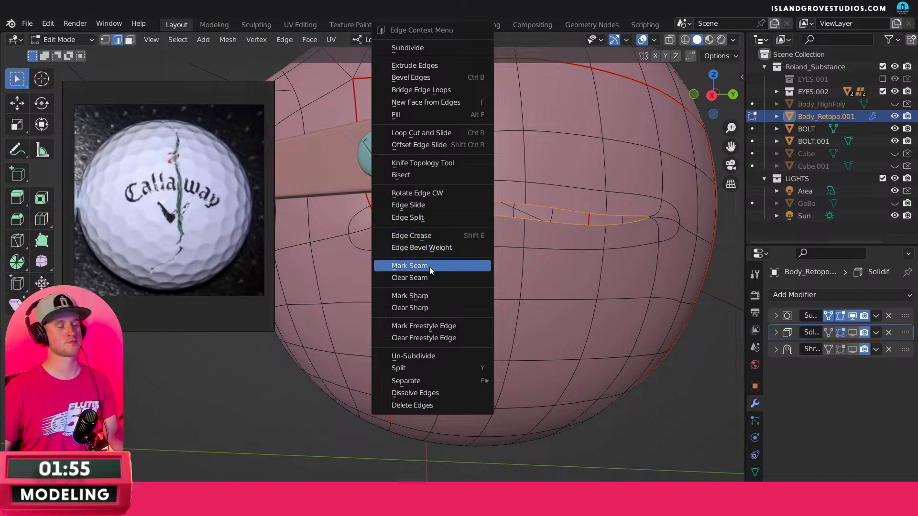
click(429, 296)
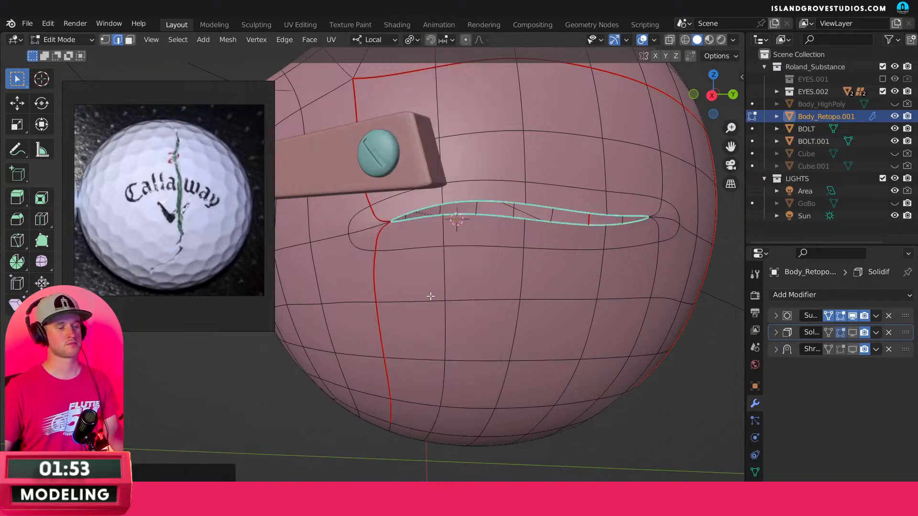
key(Tab)
key(Tab)
key(Tab)
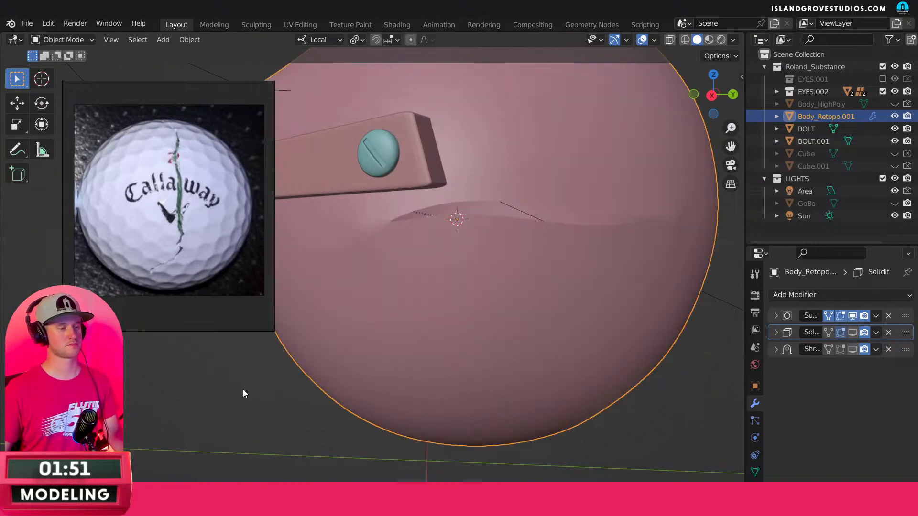
key(Tab)
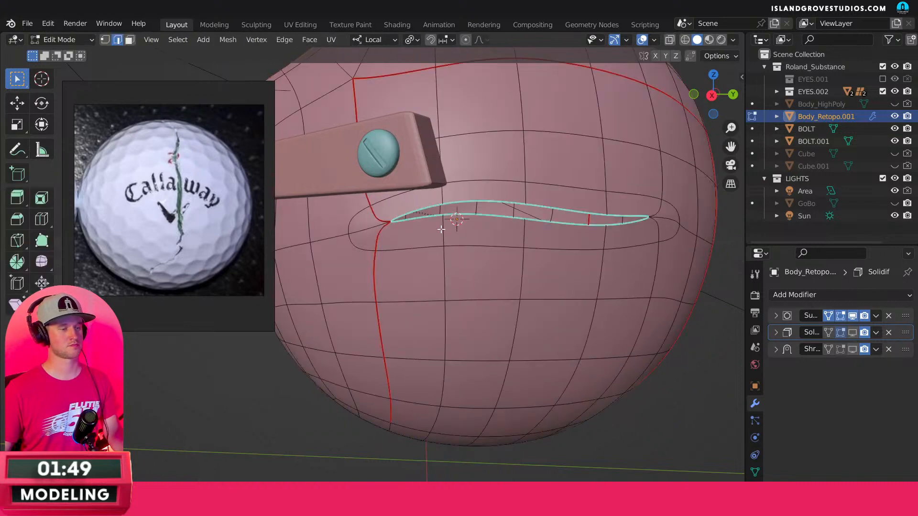
Subdivide the selected slit rim in vertex select mode with 4 cuts.
key(1)
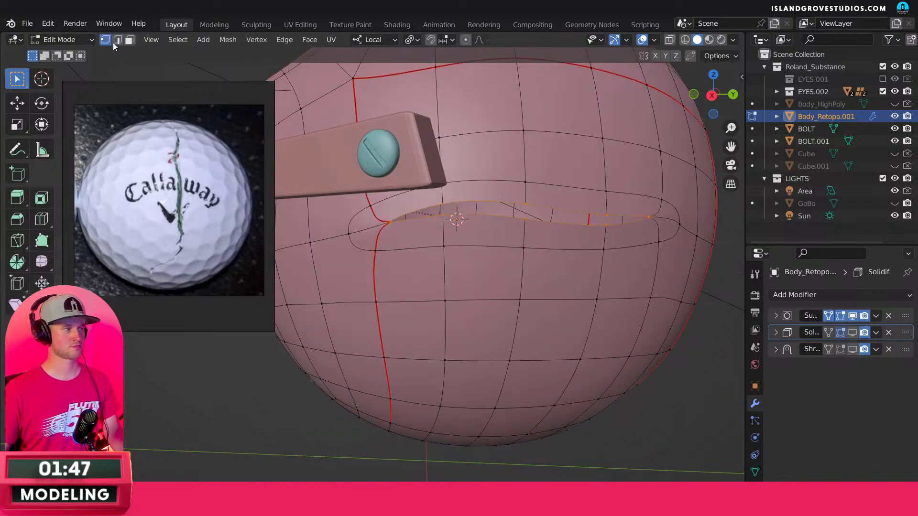
right_click(444, 209)
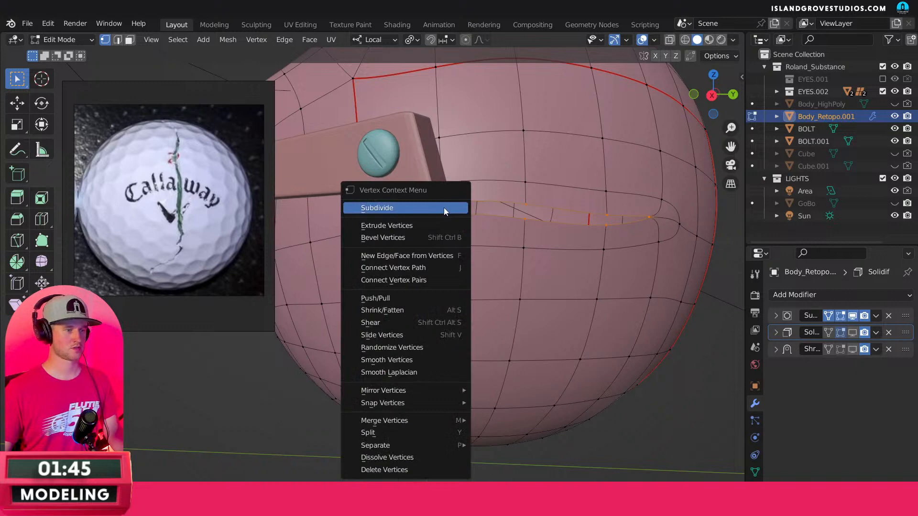
click(444, 208)
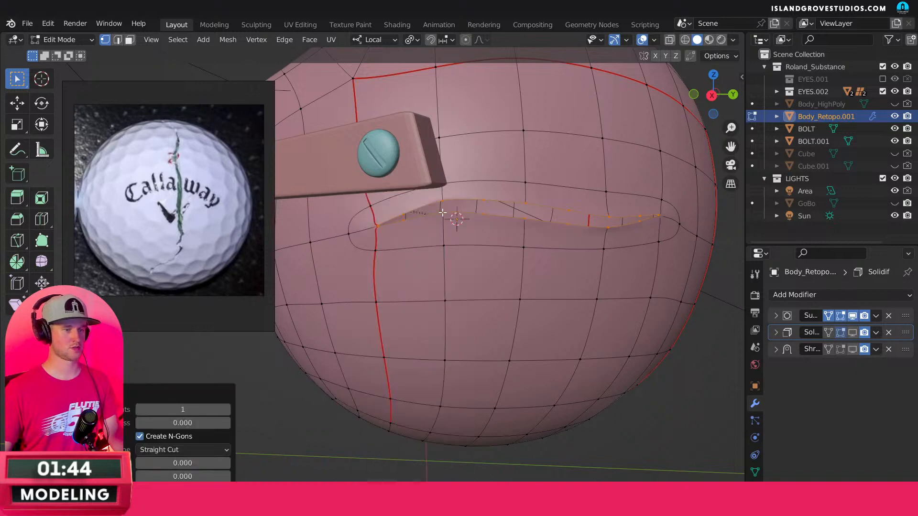
click(227, 409)
click(226, 410)
click(227, 410)
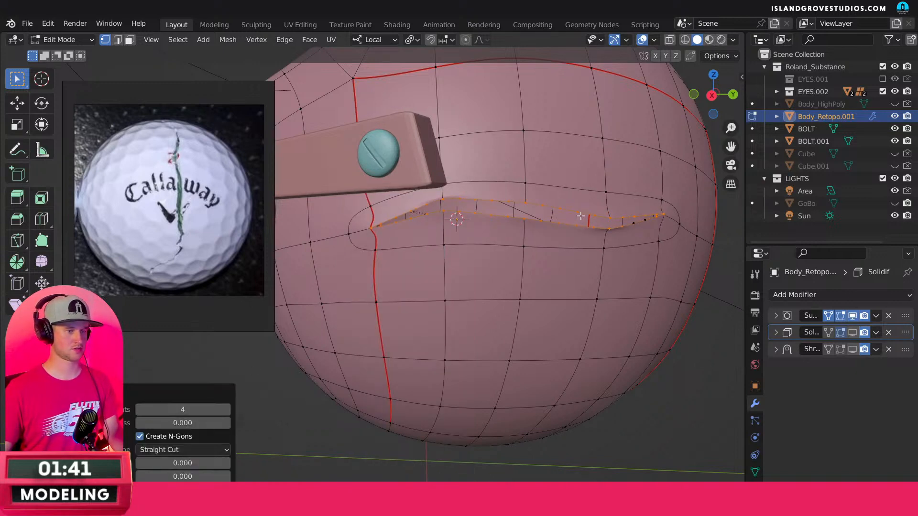
Delete the Solidify modifier from the body and return to Edit Mode with the slit rim in view.
key(Tab)
middle_drag(645, 246, 701, 256)
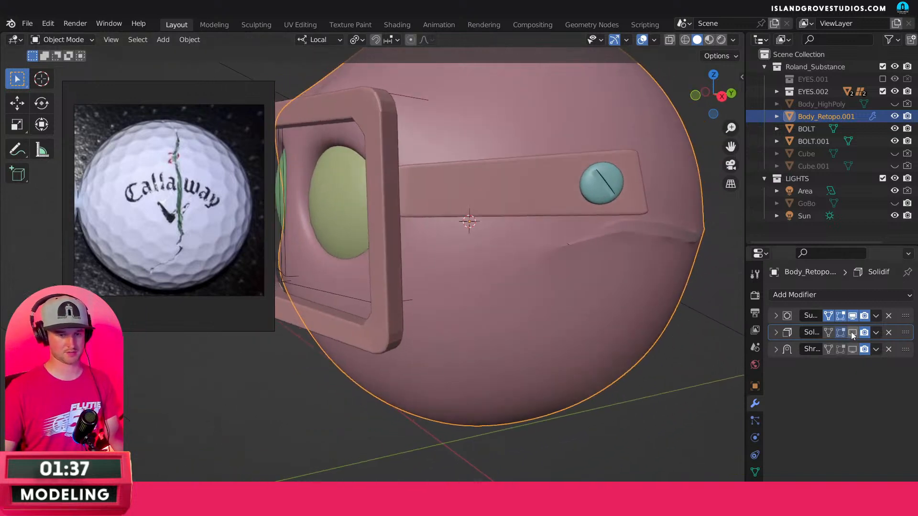
click(888, 332)
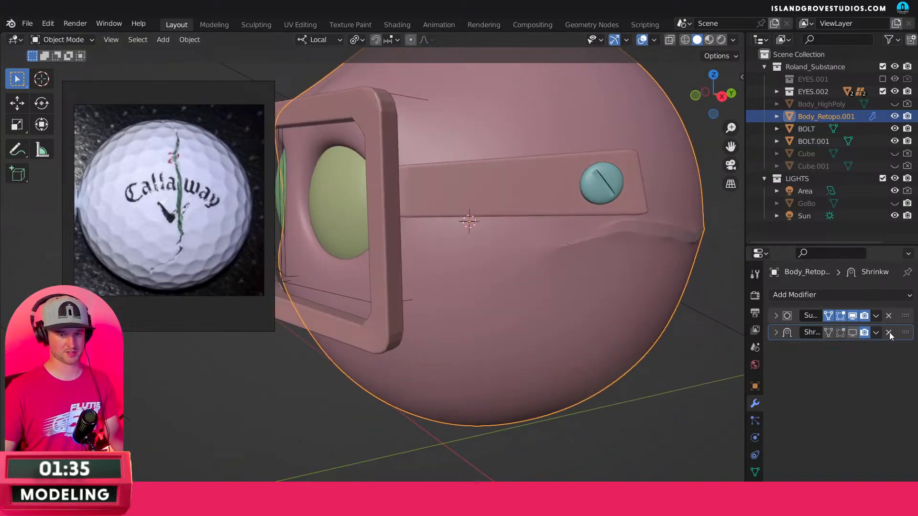
middle_drag(620, 243, 558, 256)
key(Tab)
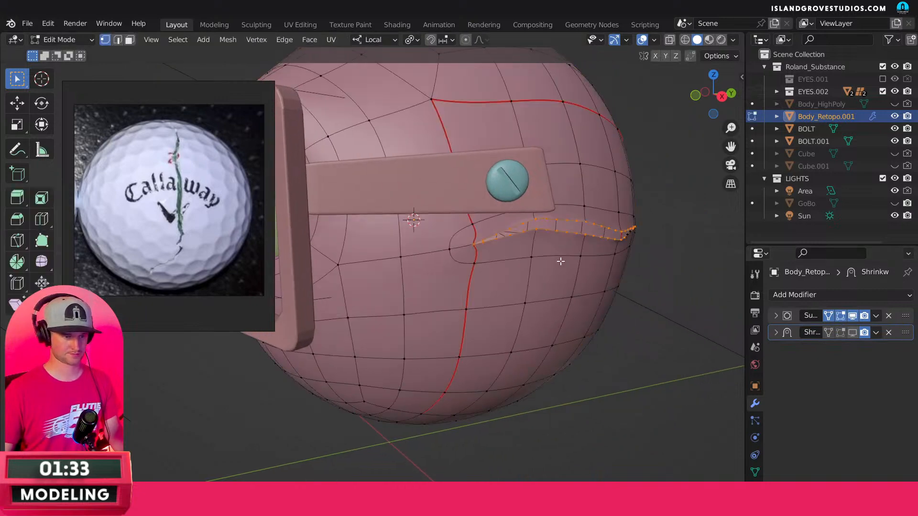
Check the rim's shading in Object Mode, then undo the Solidify modifier's deletion and the rim's 4-cut subdivision in Edit Mode.
scroll(574, 243, up, 6)
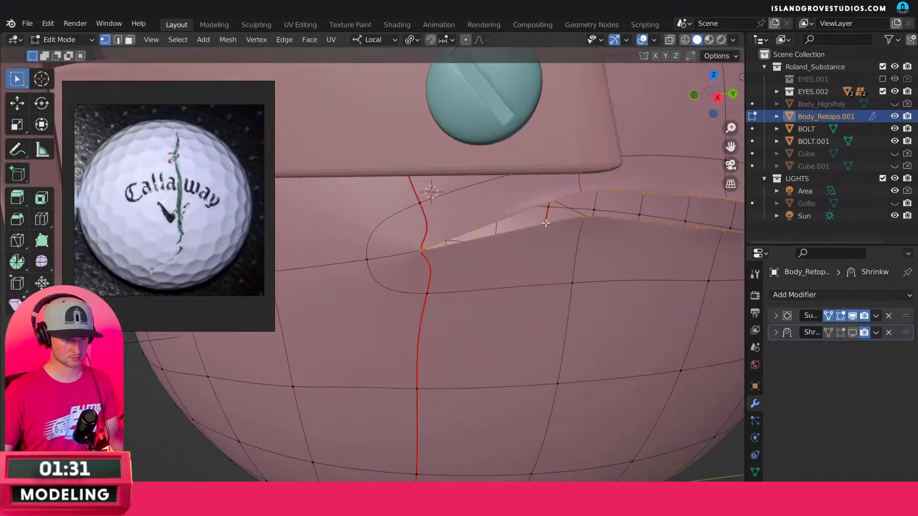
scroll(468, 214, down, 2)
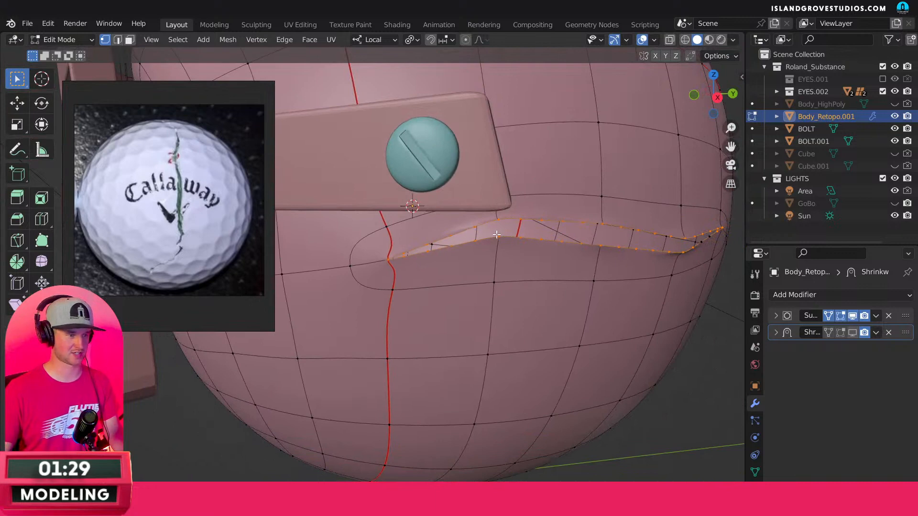
middle_drag(497, 235, 609, 202)
key(Tab)
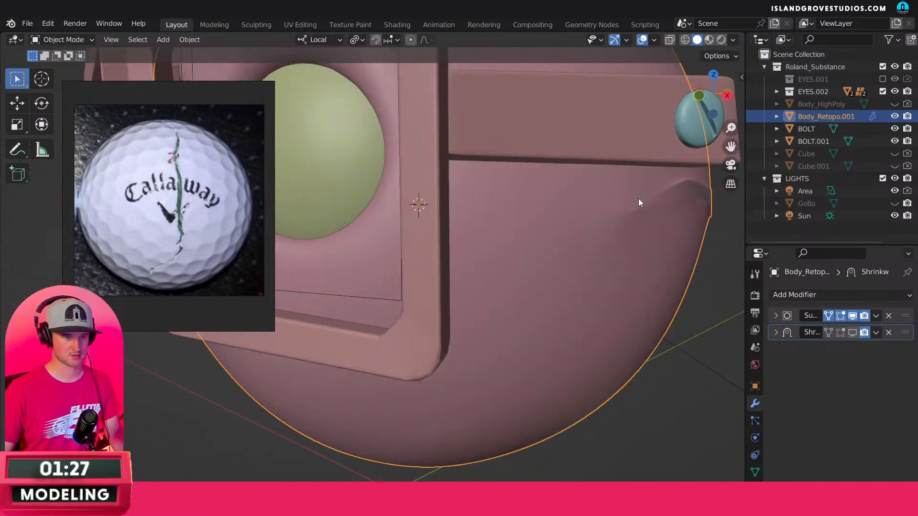
key(ctrl+z)
key(ctrl+z)
key(ctrl+shift+z)
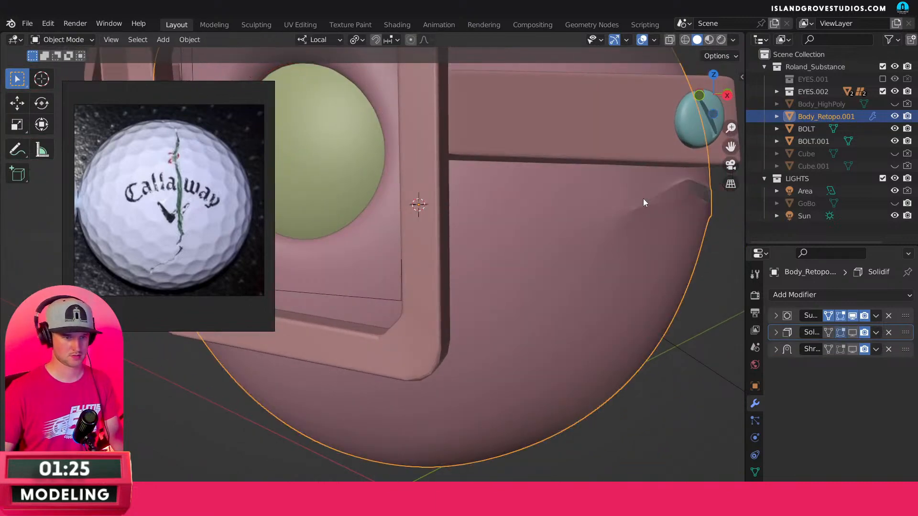
middle_drag(644, 199, 583, 208)
key(Tab)
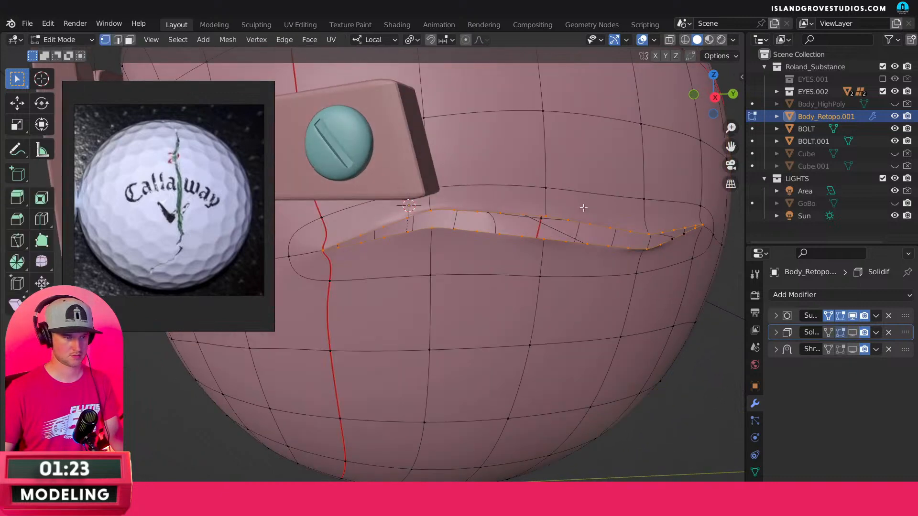
key(ctrl+z)
Subdivide the selected slit rim on the teal-bolt side of the body with 2 cuts and clear the rim selection.
right_click(414, 228)
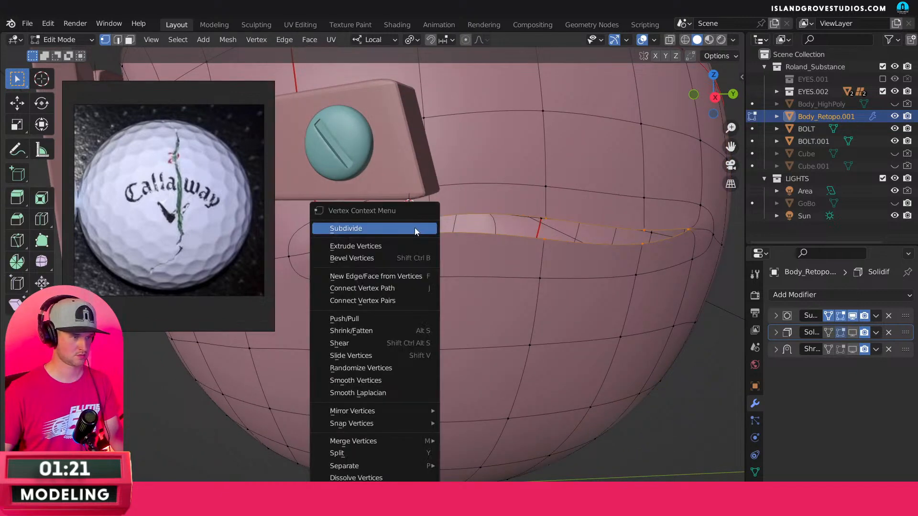
click(410, 230)
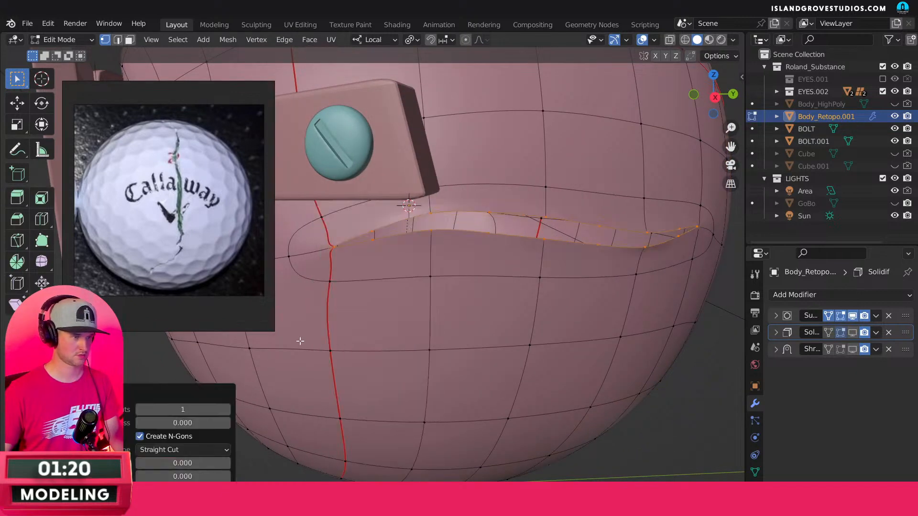
click(227, 409)
middle_drag(580, 275, 567, 226)
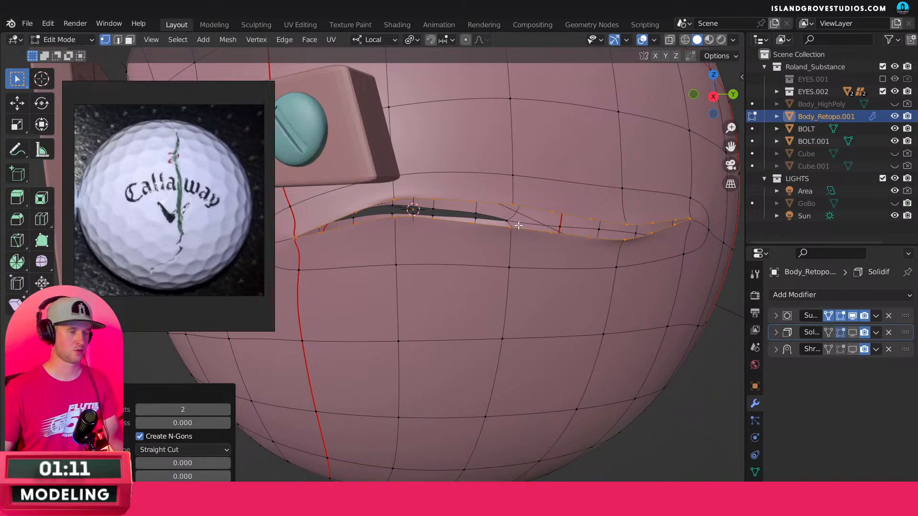
click(484, 198)
Turn off the Subdivision modifier's viewport display with the slit on the purple-bolt side of the body in view.
scroll(520, 239, down, 6)
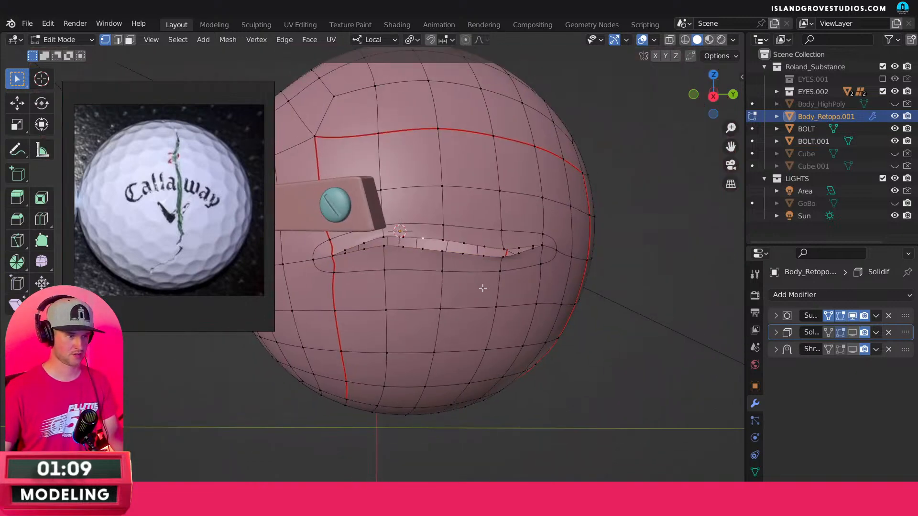
middle_drag(481, 286, 557, 266)
scroll(558, 266, up, 1)
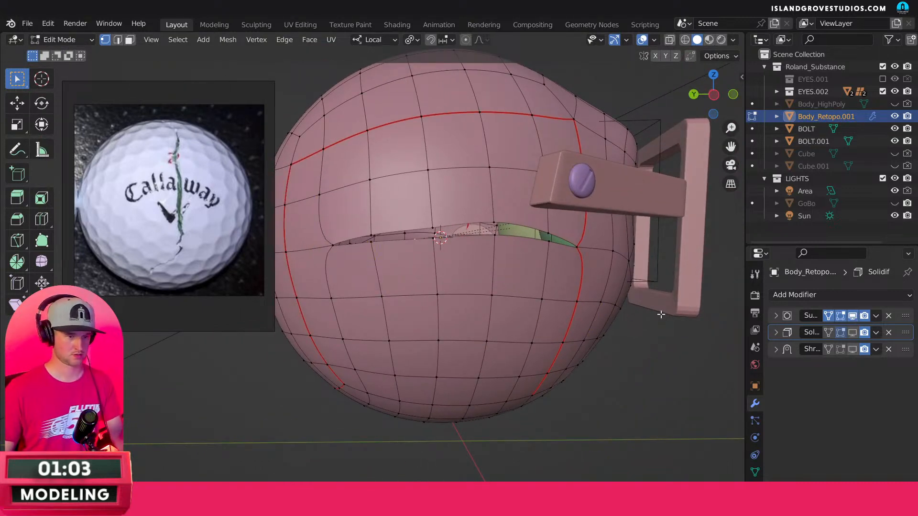
click(856, 315)
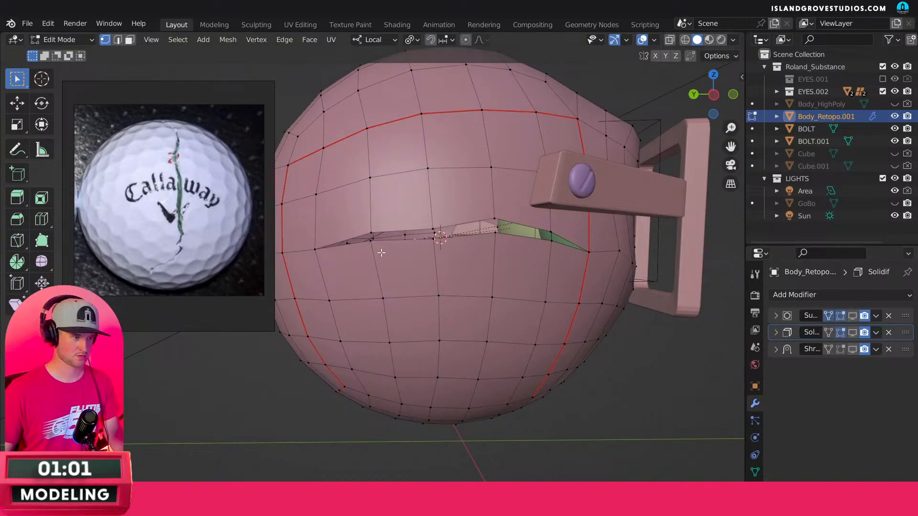
Knife-cut the upper half of a supporting loop around the slit, from just beyond one tip to just beyond the other.
key(k)
click(302, 250)
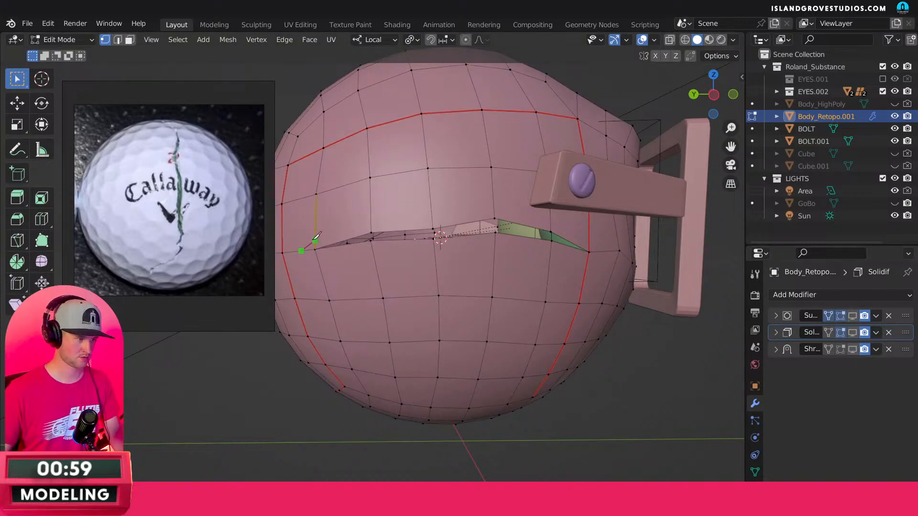
click(371, 220)
click(432, 218)
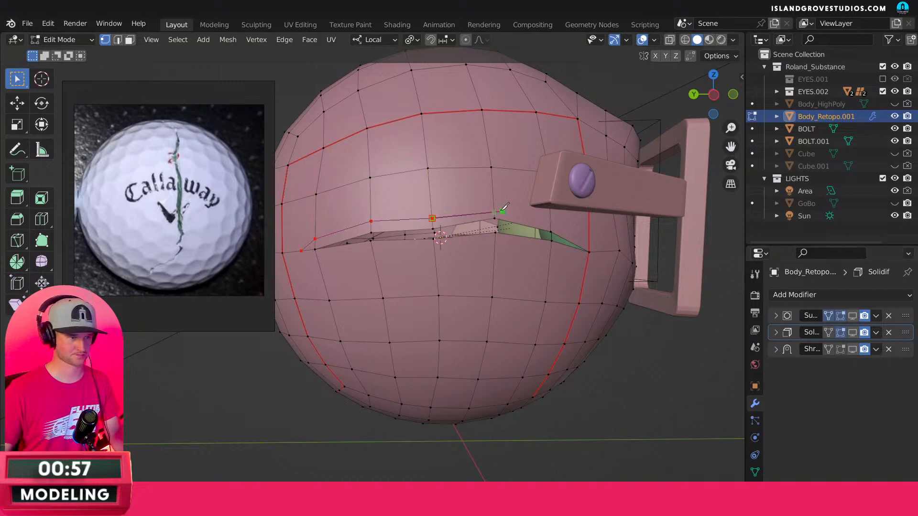
click(493, 208)
click(550, 220)
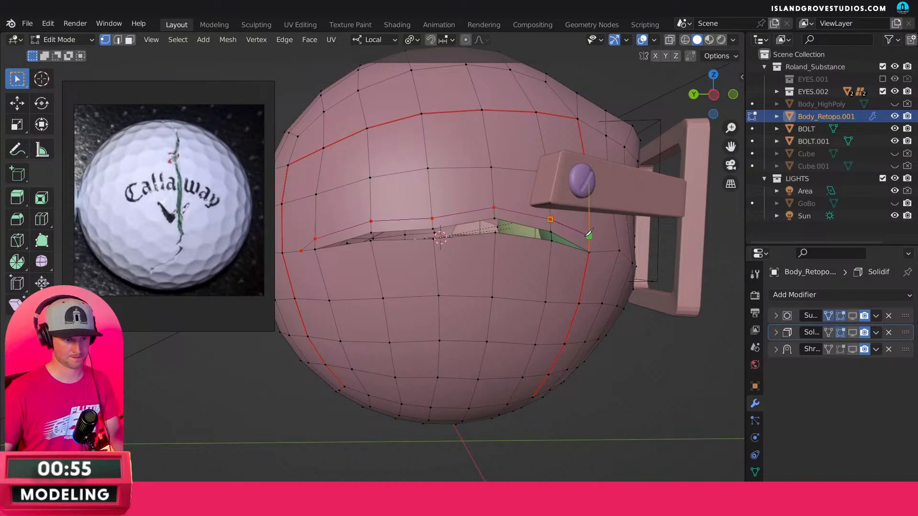
click(598, 252)
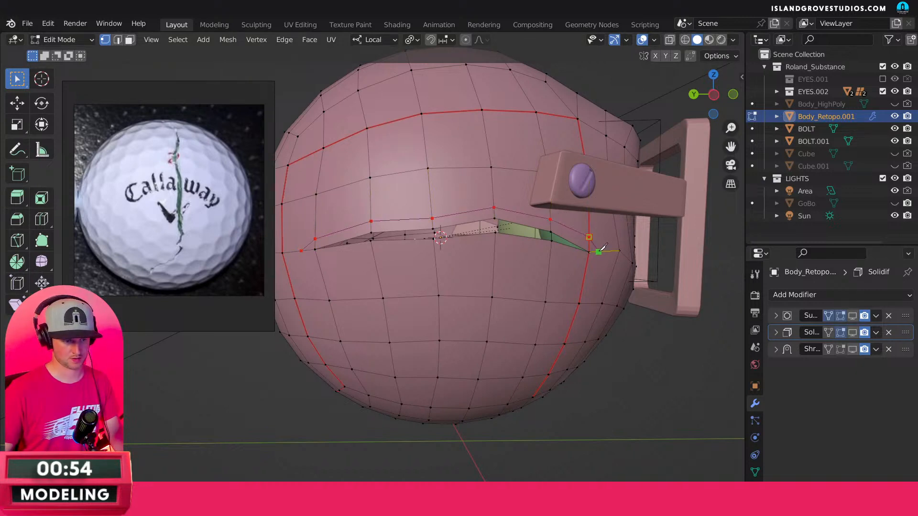
Complete the knife-cut loop below the slit and re-enable the Subdivision modifier's viewport display.
click(550, 257)
click(493, 252)
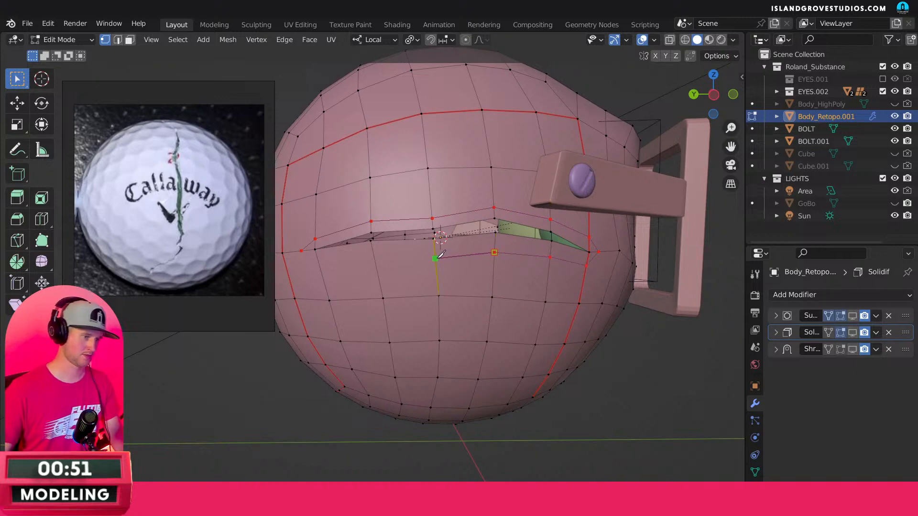
click(434, 259)
click(375, 261)
click(318, 260)
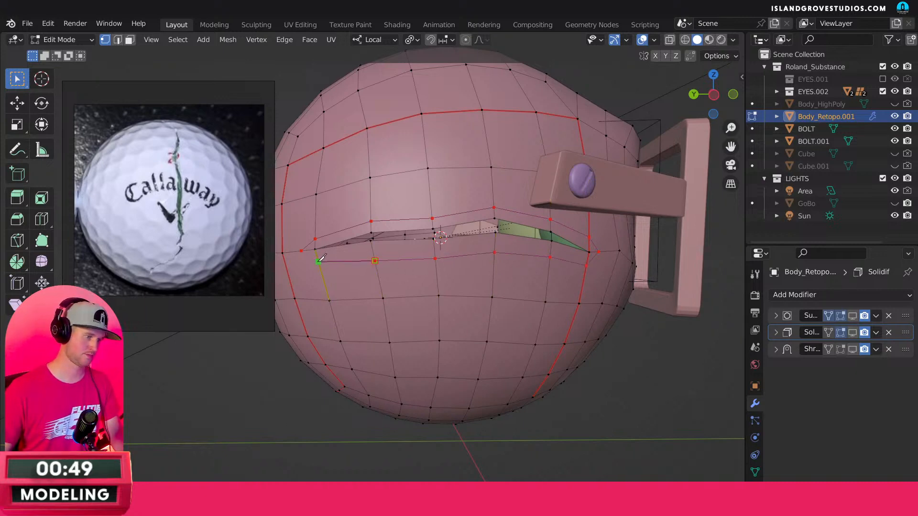
click(311, 253)
key(Return)
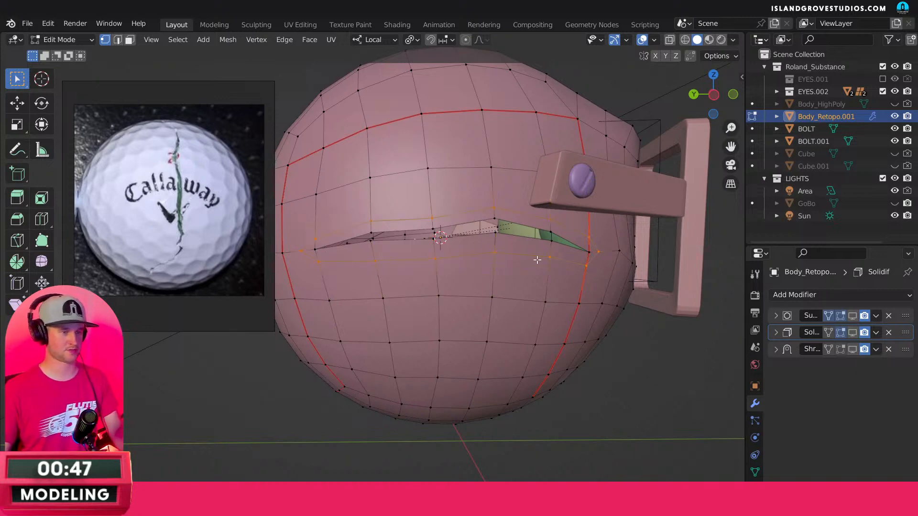
click(853, 316)
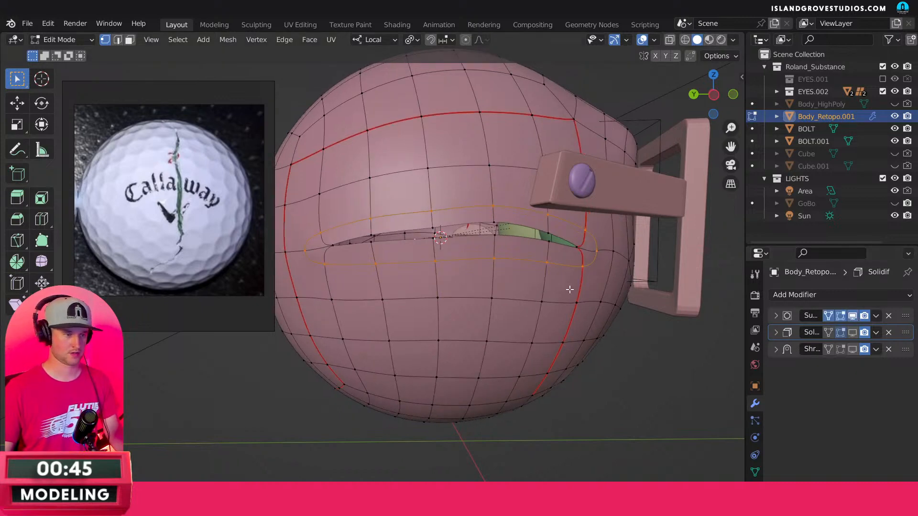
Select the slit's rim on the purple-bolt side, subdivide it with 2 cuts, and inspect the crack on both sides in Object Mode.
click(334, 246)
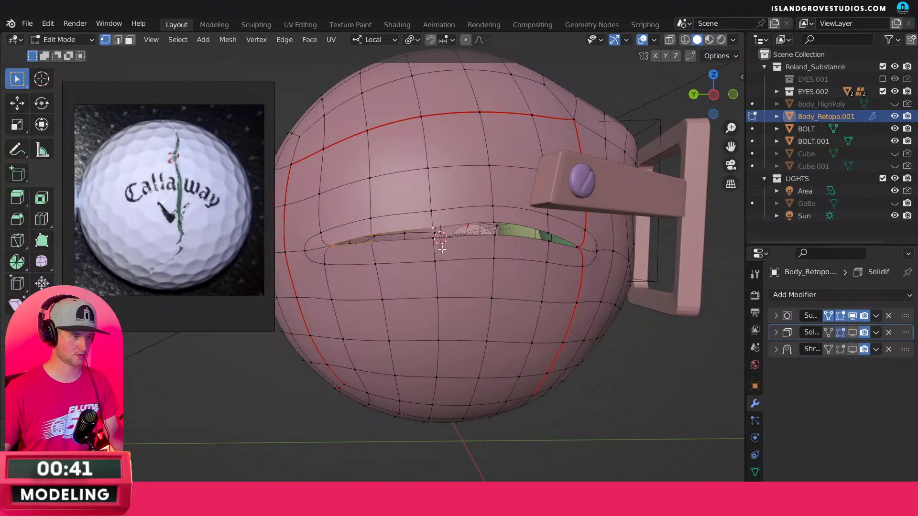
middle_drag(442, 249, 451, 269)
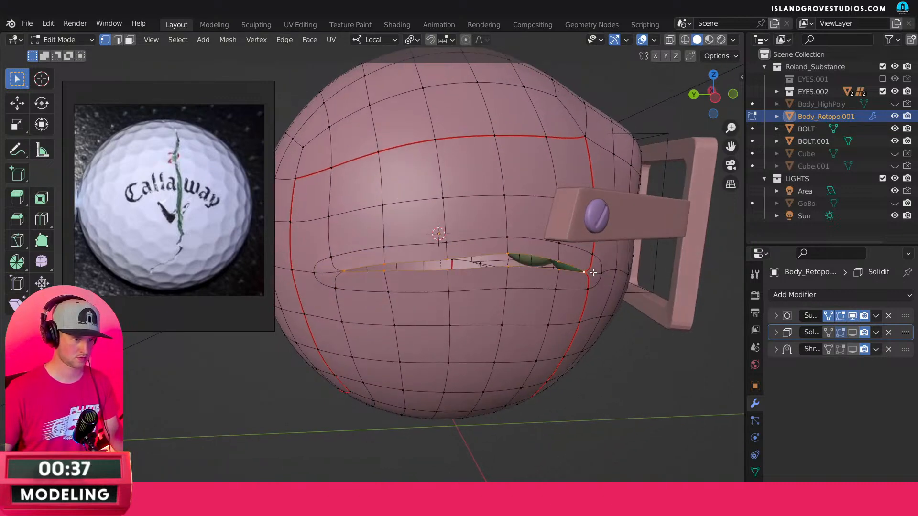
right_click(569, 269)
click(525, 239)
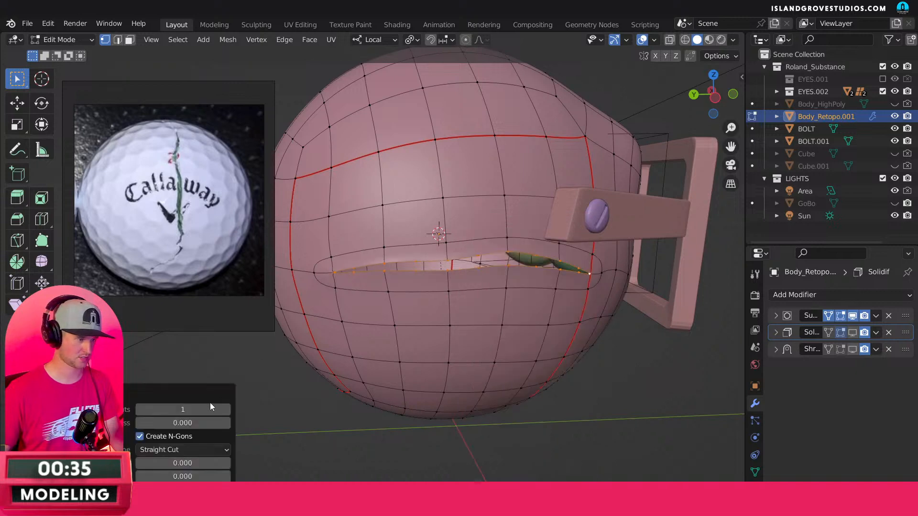
click(225, 409)
middle_drag(530, 281, 525, 274)
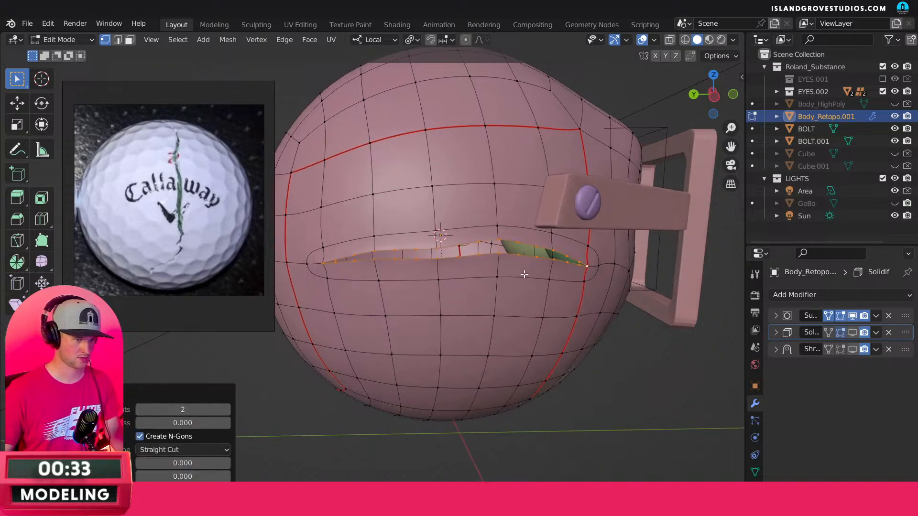
key(Tab)
middle_drag(634, 318, 378, 264)
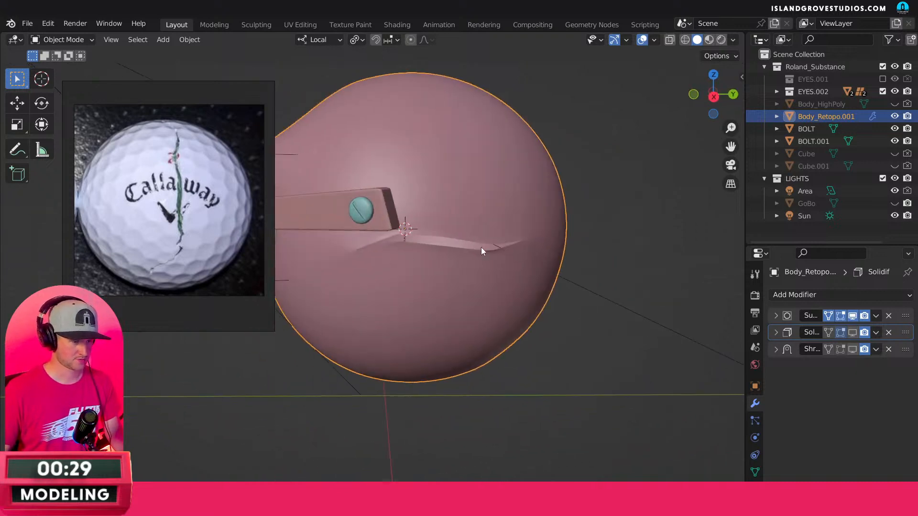
middle_drag(480, 247, 350, 252)
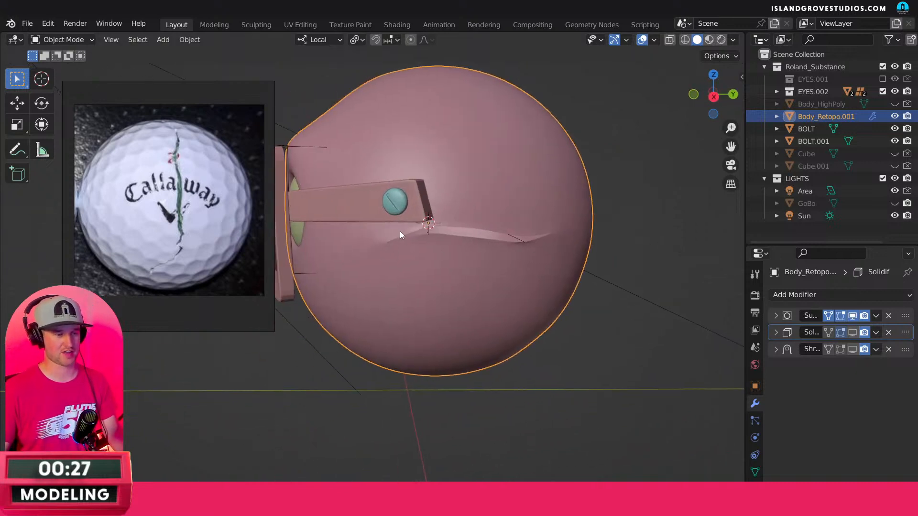
middle_drag(529, 235, 422, 195)
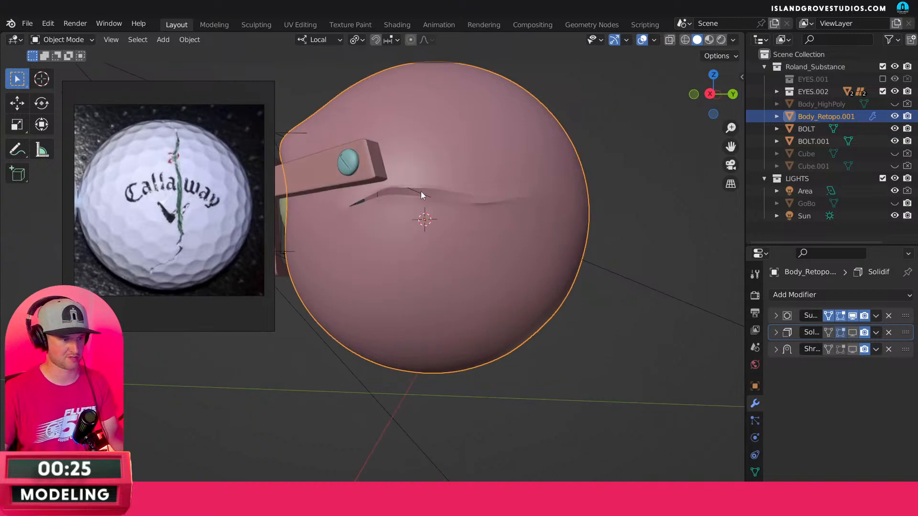
Return to Edit Mode and nudge vertices along the front and middle of the teal-bolt side slit's rim to roughen its outline.
key(Tab)
scroll(393, 178, up, 2)
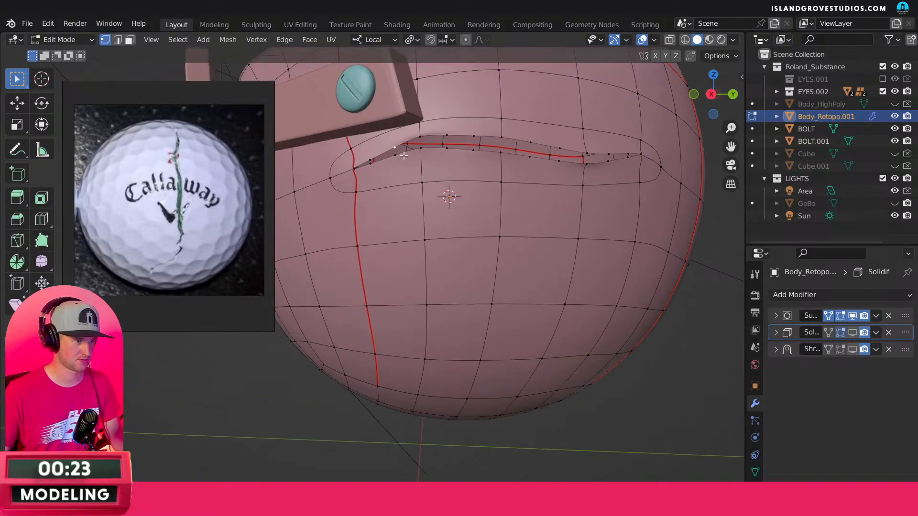
key(g)
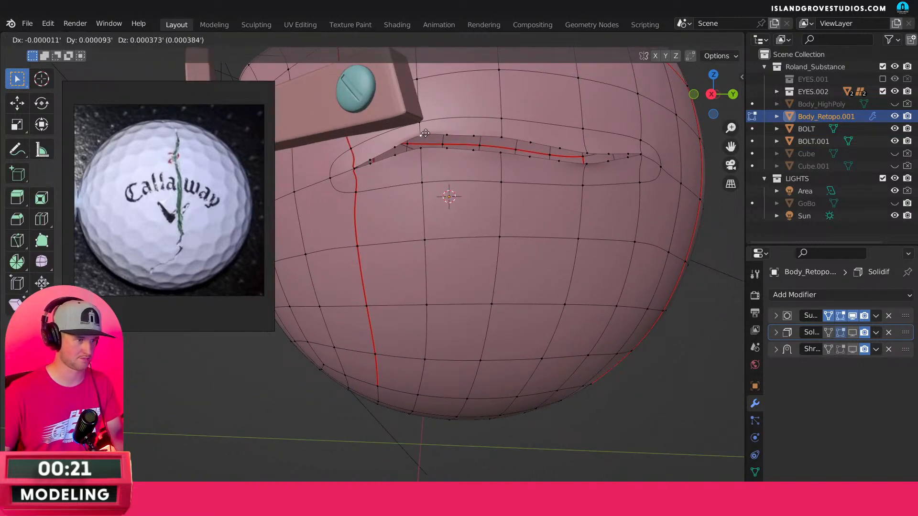
click(435, 135)
key(g)
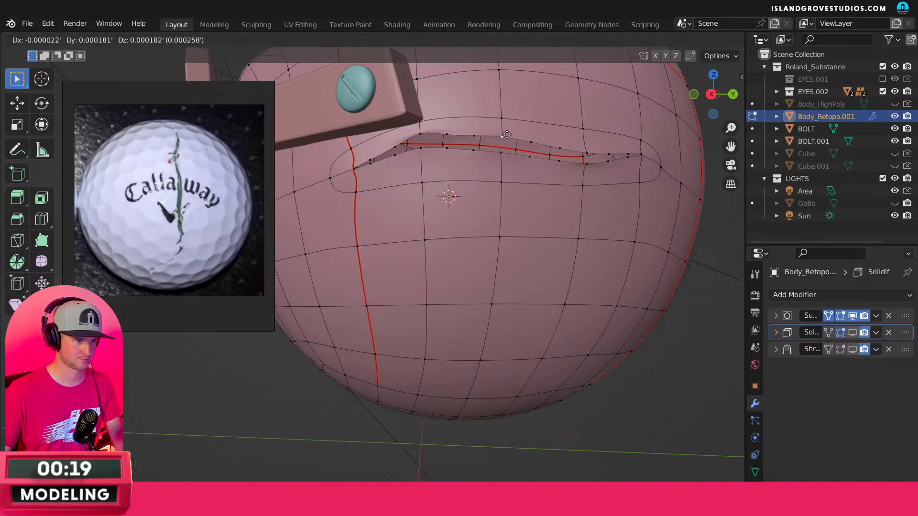
click(478, 135)
key(g)
click(480, 152)
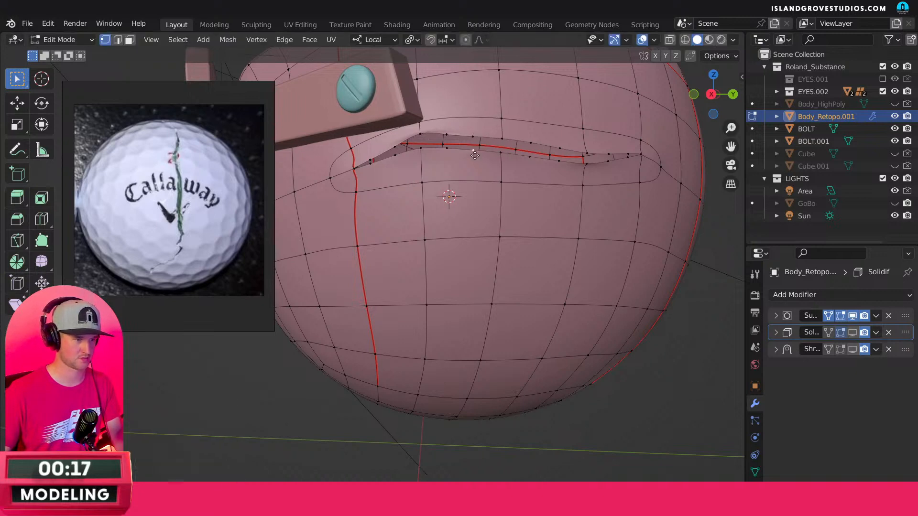
key(g)
click(478, 152)
Move a lower rim vertex near the slit's front tip and rim vertices near its rear tip to make the crack irregular.
click(395, 157)
key(g)
click(395, 156)
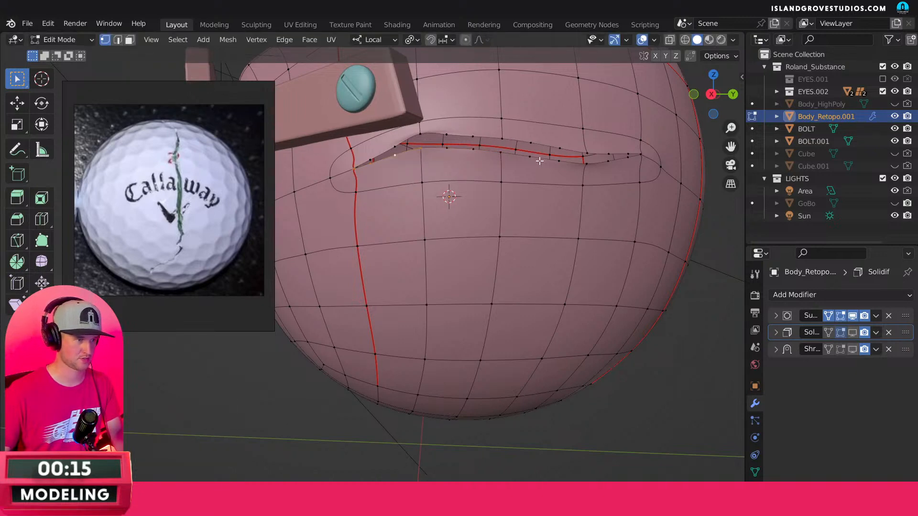
click(609, 157)
key(g)
click(605, 157)
click(582, 158)
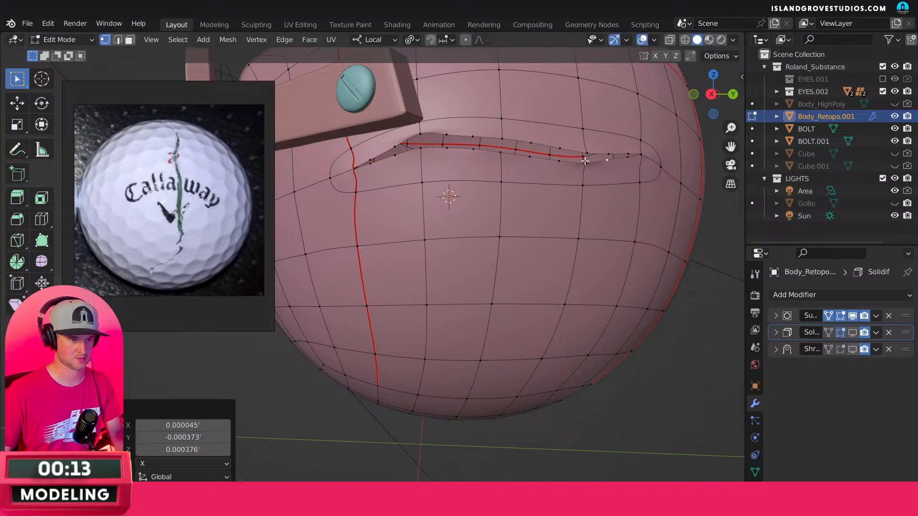
key(g)
click(613, 165)
Nudge upper and lower rim vertices along the middle and rear of the purple-bolt side slit to roughen its outline.
middle_drag(470, 195, 497, 232)
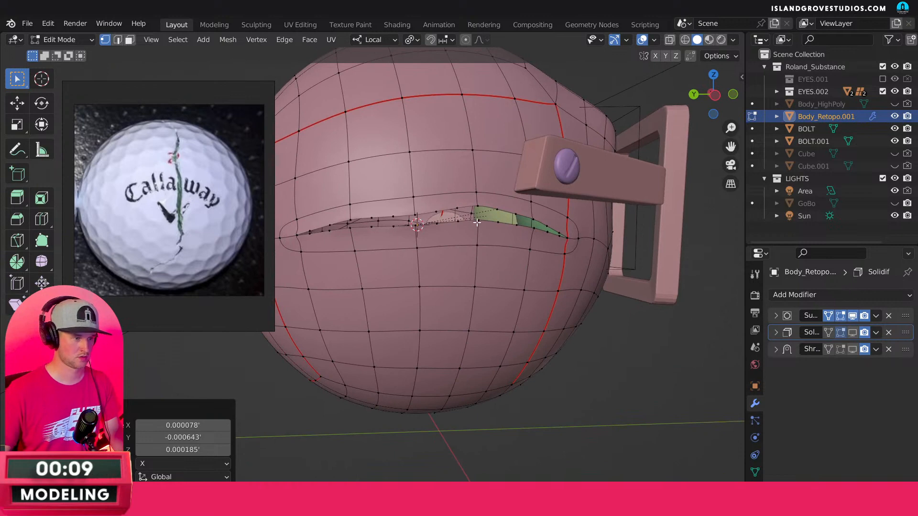
click(479, 221)
key(g)
click(485, 220)
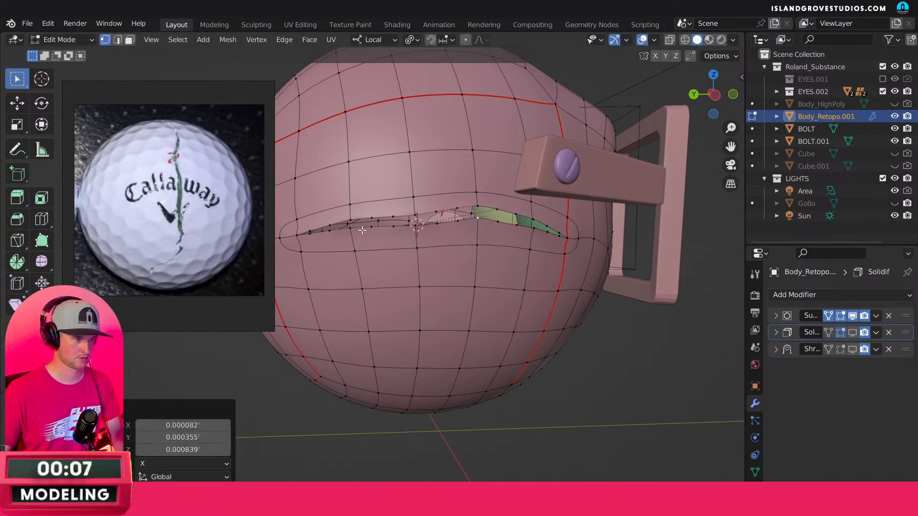
click(352, 228)
key(g)
click(357, 228)
click(366, 218)
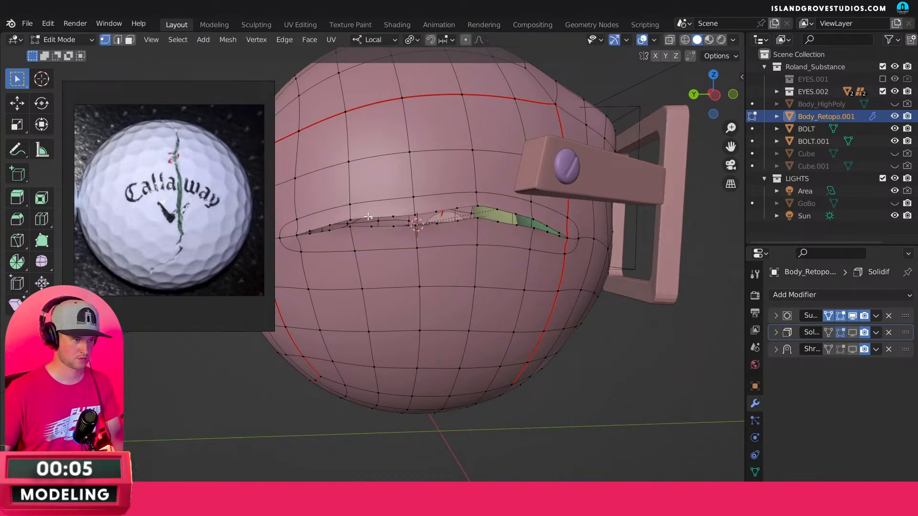
key(g)
click(369, 214)
Move several rim vertices near the front end of the purple-bolt side slit, below the glasses arm, to make it uneven.
click(532, 219)
key(g)
click(529, 221)
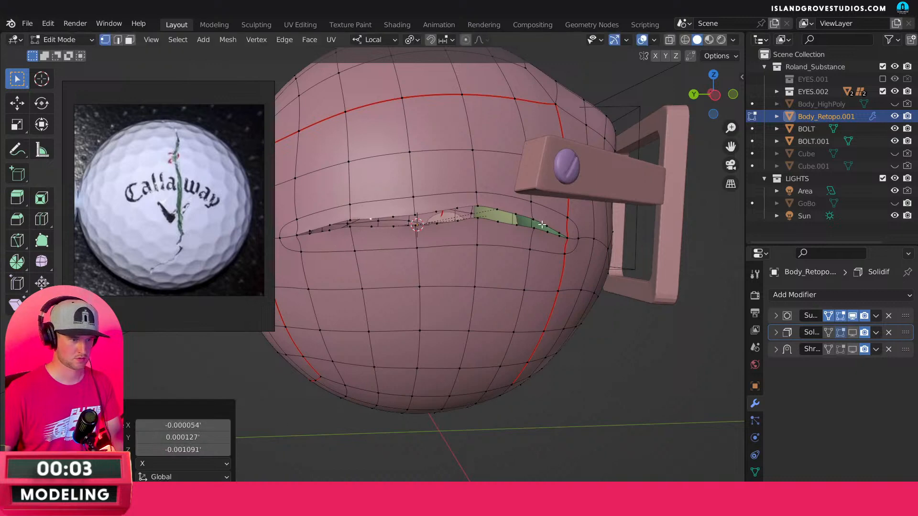
key(g)
key(g)
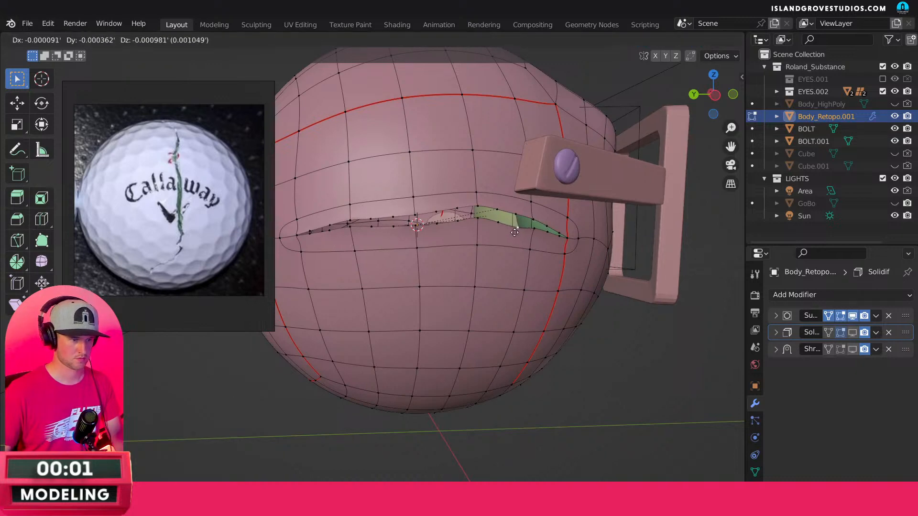
click(520, 226)
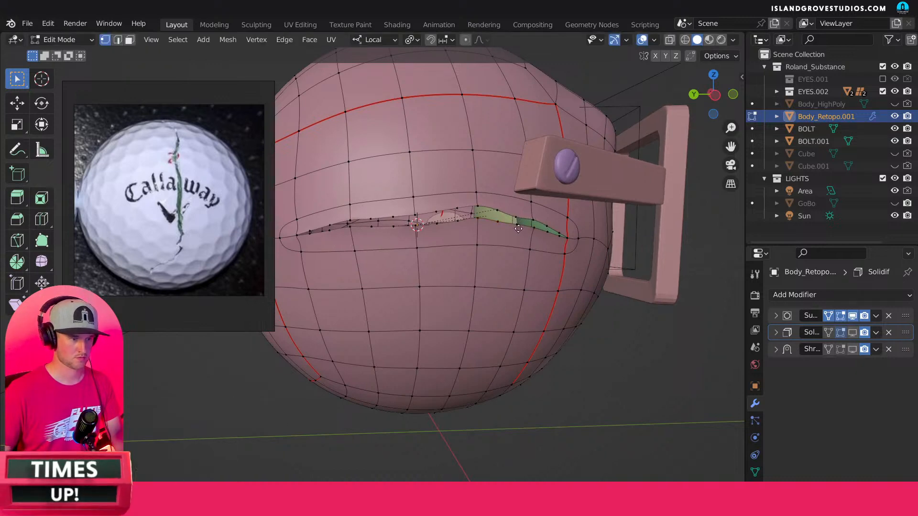
key(g)
click(518, 230)
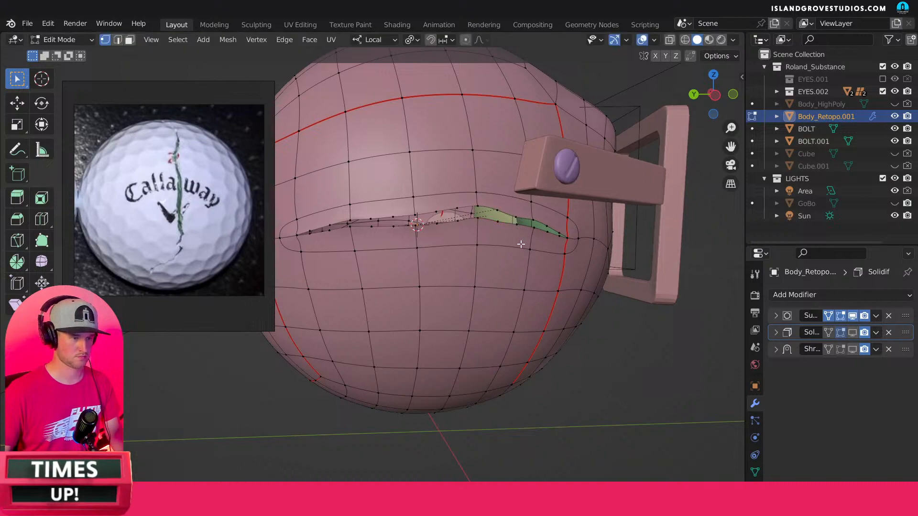
Return to Object Mode, deselect the body, and check the crack's shape on the purple-bolt side.
middle_drag(520, 243, 573, 207)
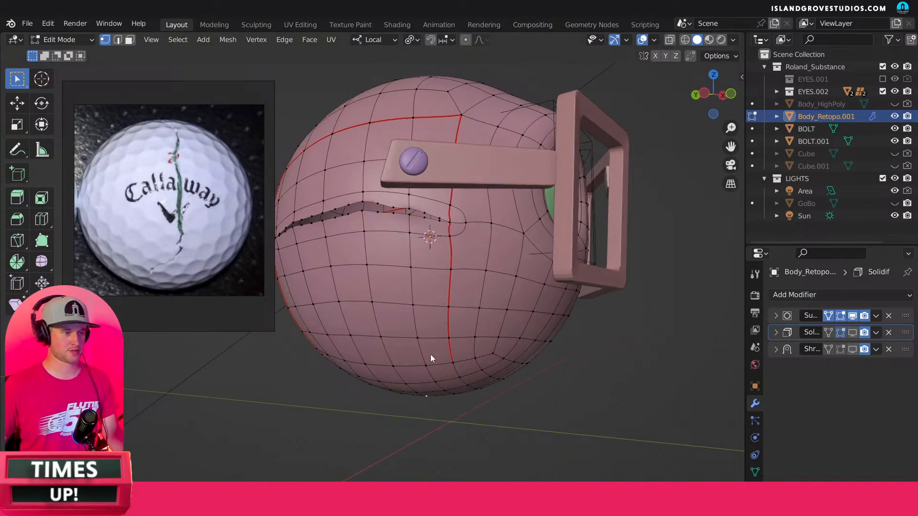
key(Tab)
middle_drag(431, 354, 516, 253)
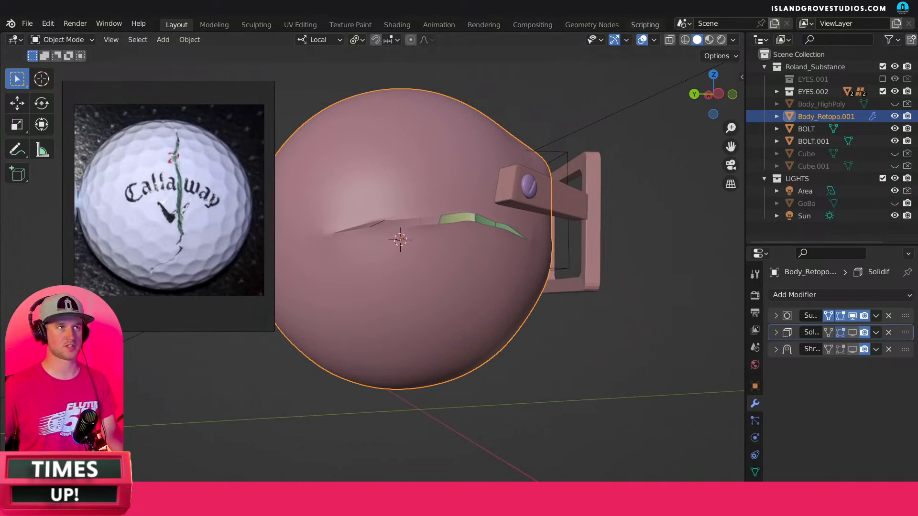
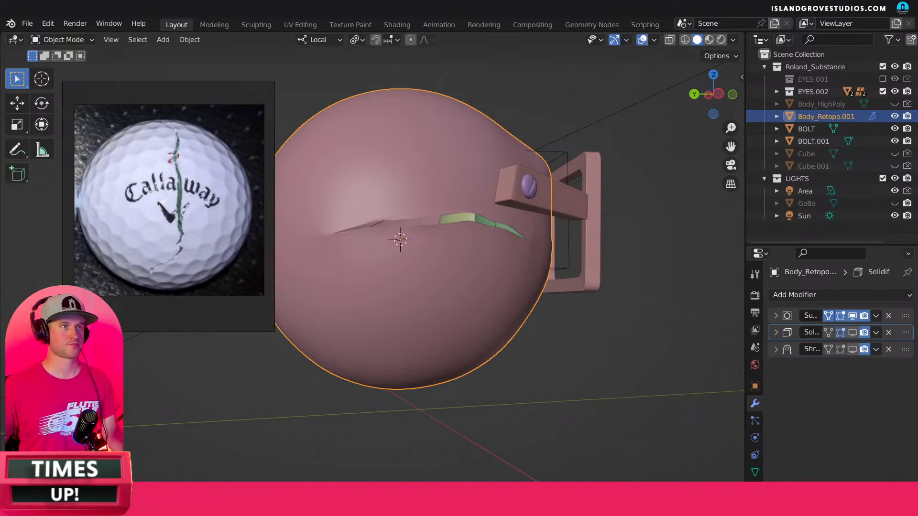
click(642, 227)
middle_drag(478, 262, 563, 290)
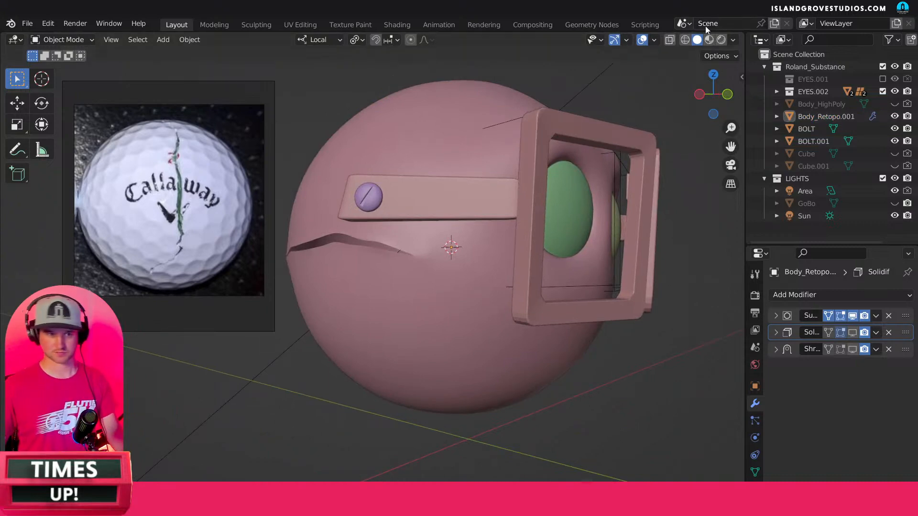
Preview the character in Rendered shading and examine the crack up close on both sides of the ball.
click(725, 42)
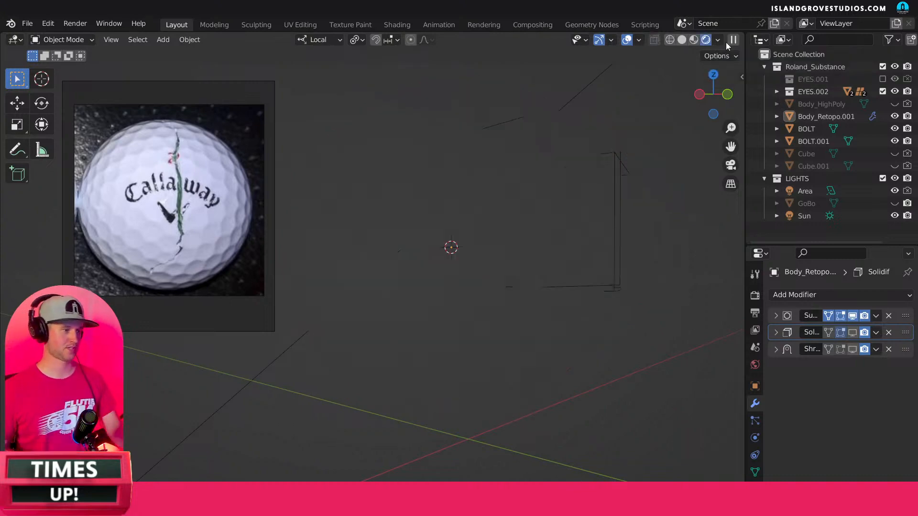
scroll(631, 368, down, 2)
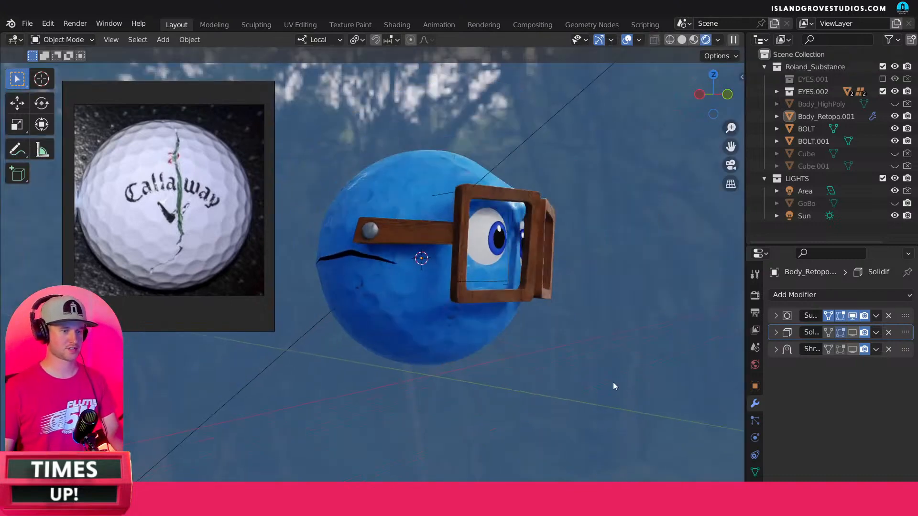
middle_drag(581, 385, 449, 400)
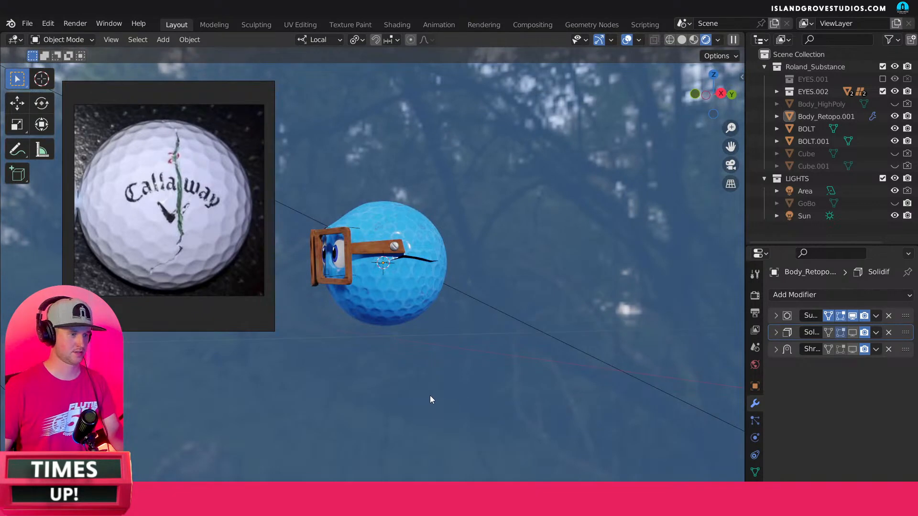
middle_drag(427, 279, 536, 287)
scroll(389, 271, up, 5)
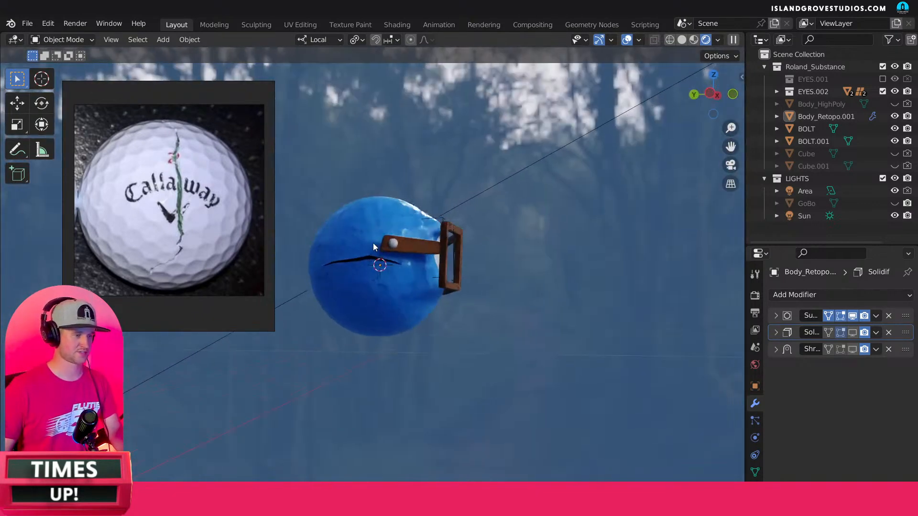
middle_drag(423, 275, 413, 275)
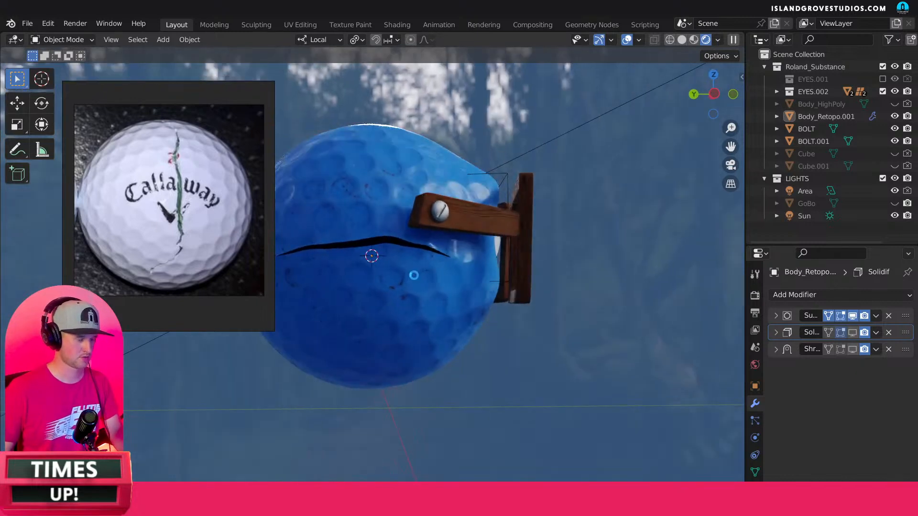
shift+middle_drag(457, 309, 525, 307)
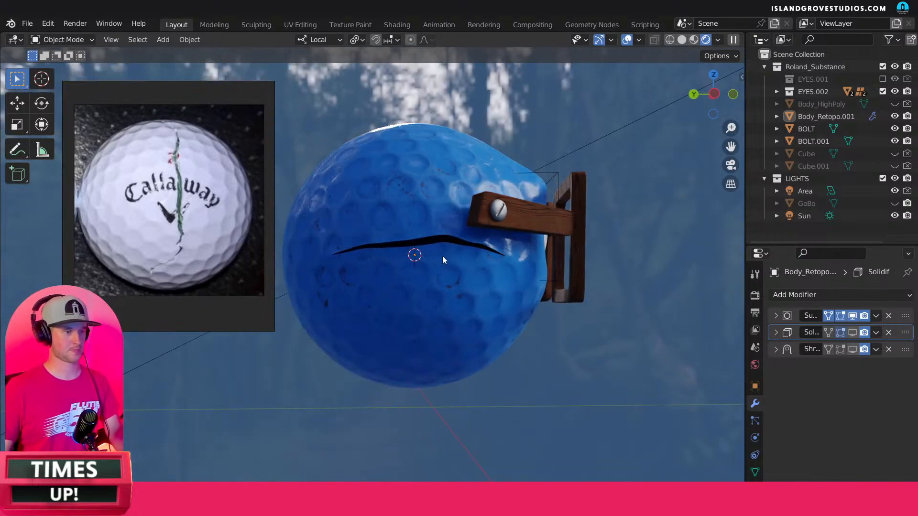
scroll(449, 244, up, 2)
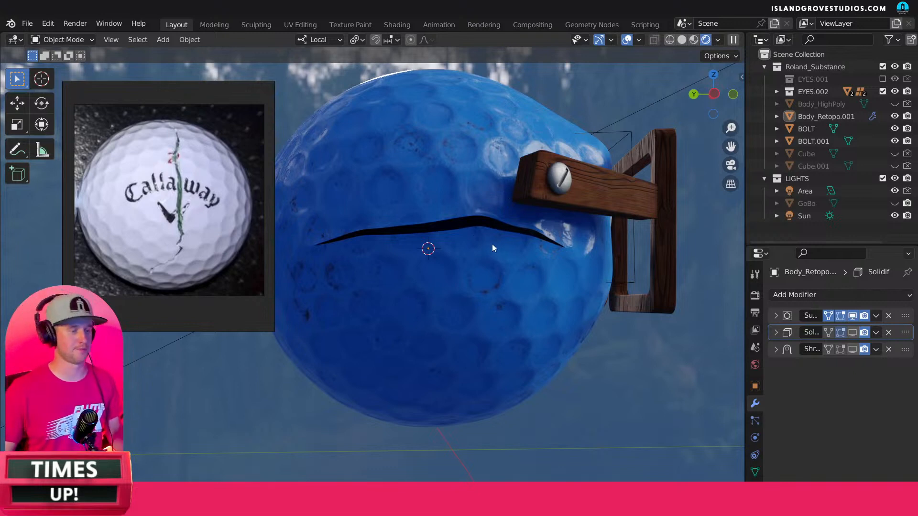
scroll(495, 248, up, 1)
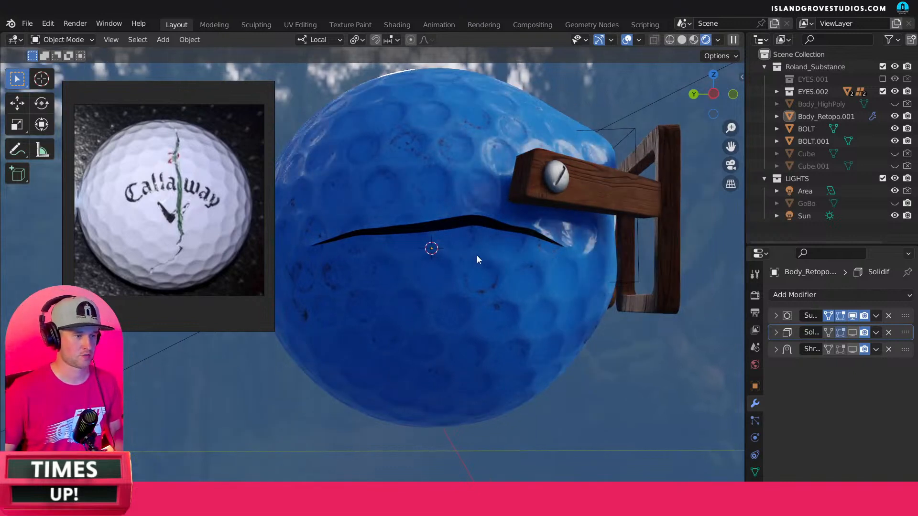
middle_drag(491, 267, 542, 285)
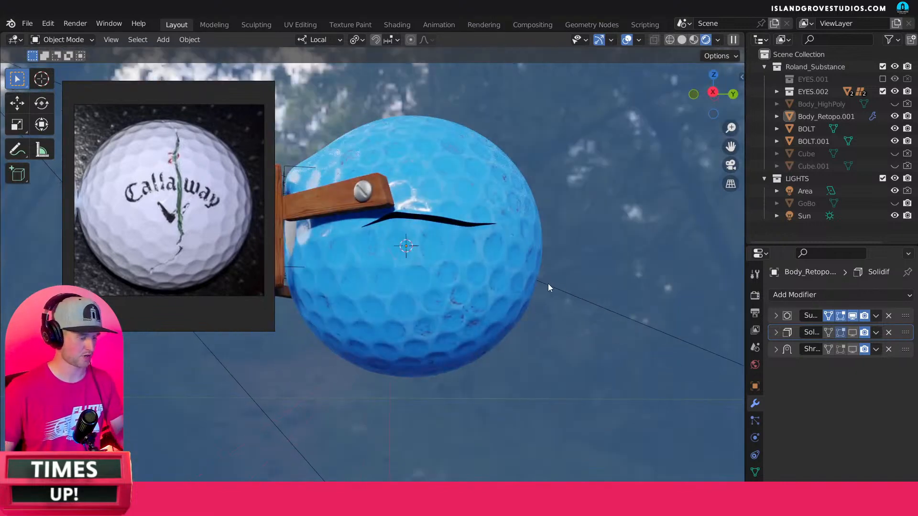
scroll(550, 285, down, 1)
scroll(431, 261, up, 4)
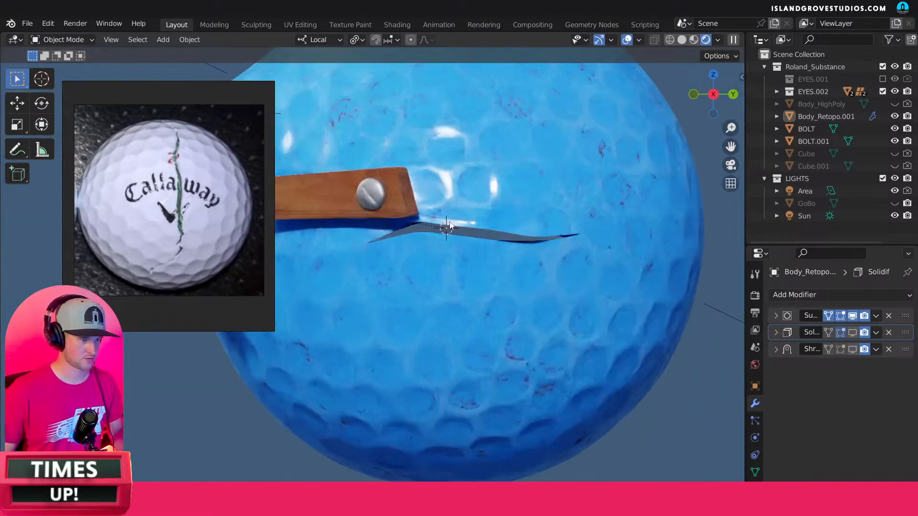
scroll(449, 226, up, 2)
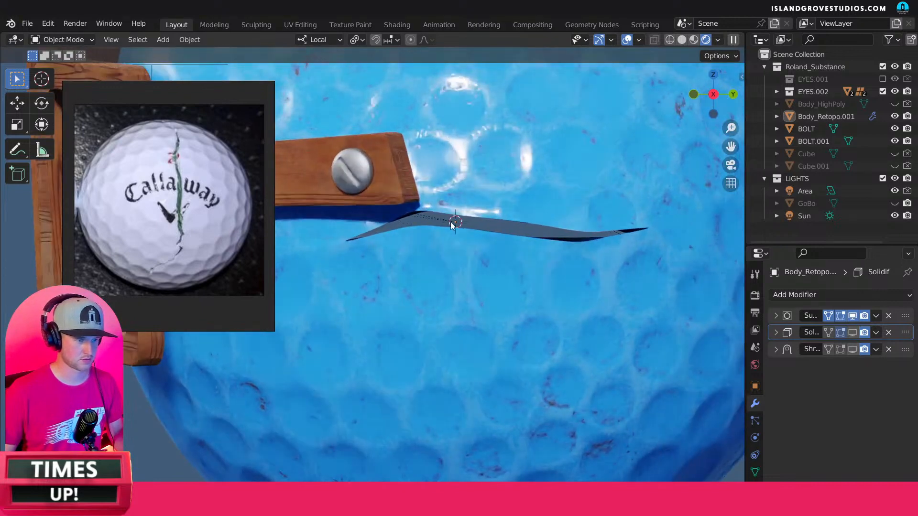
scroll(459, 286, down, 6)
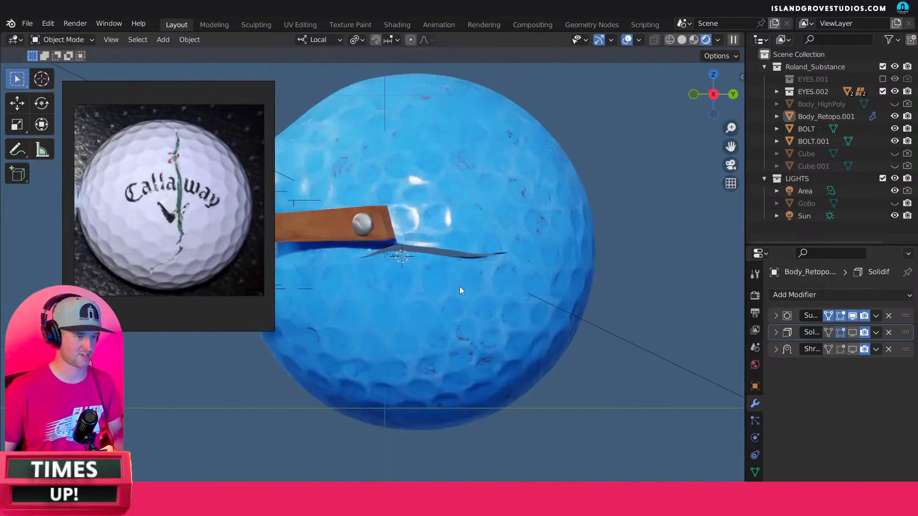
middle_drag(497, 303, 645, 84)
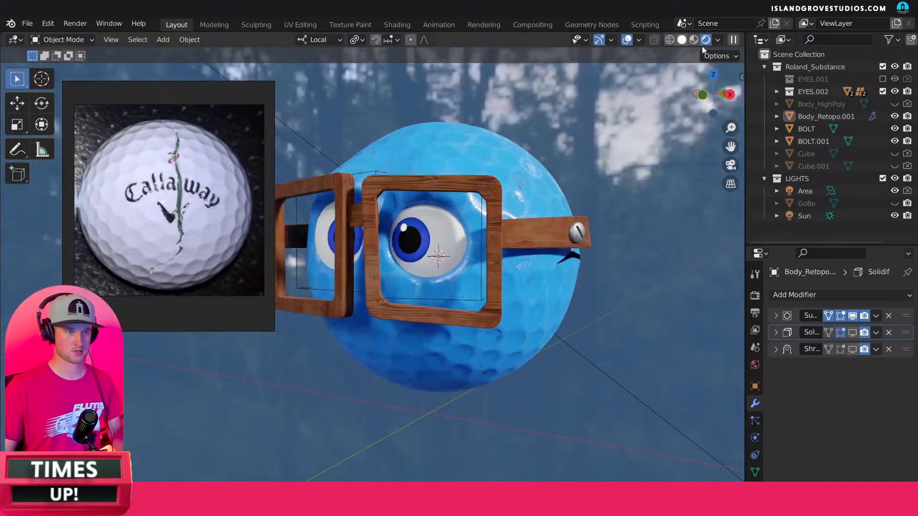
In wireframe shading, add a mesh cylinder at the 3D cursor and scale it down until it fits inside the ball.
key(shift+z)
key(shift+a)
mouse_move(600, 264)
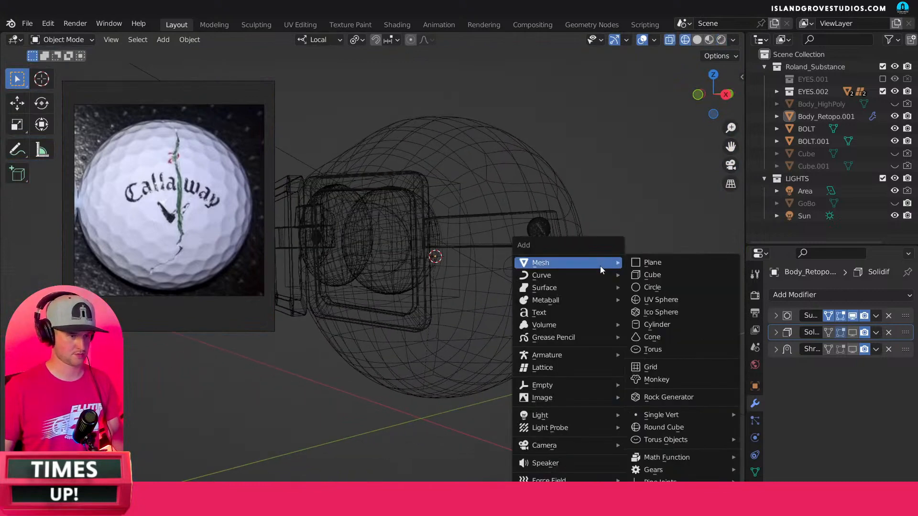
click(669, 325)
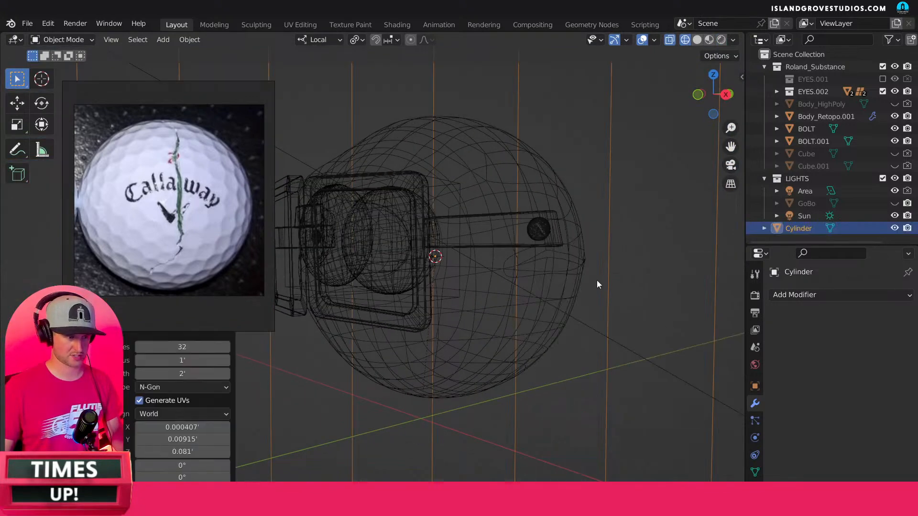
scroll(578, 298, down, 6)
key(s)
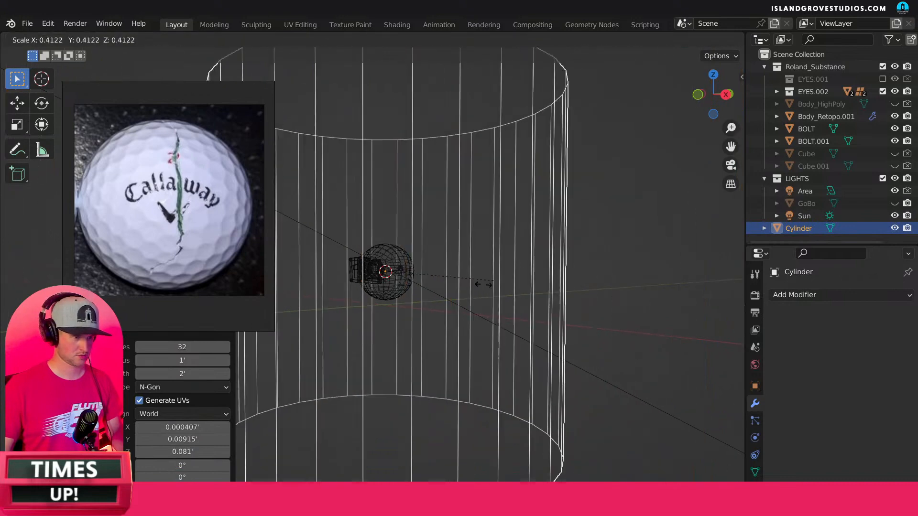
click(539, 258)
key(s)
click(433, 283)
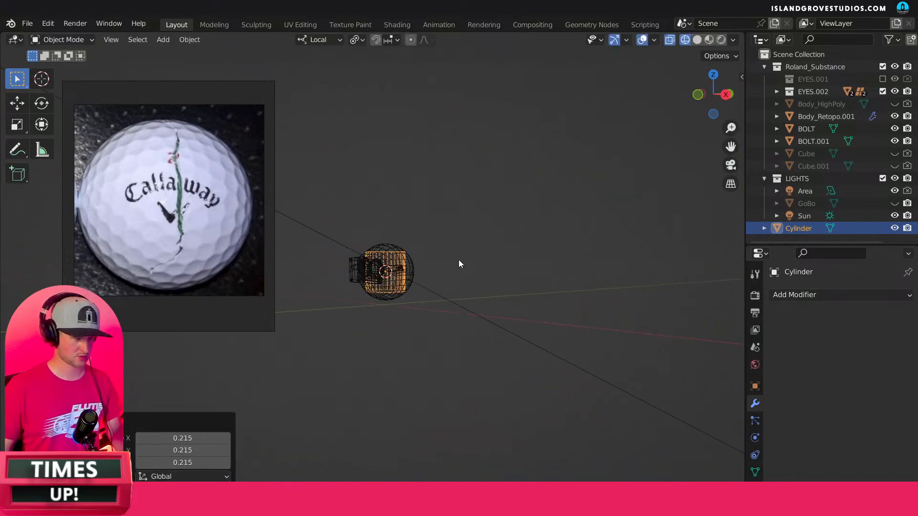
Stretch the cylinder along its local Z axis by about 3.02 and again by 3.042, and shrink it uniformly to 0.188.
key(s)
key(z)
key(z)
click(503, 139)
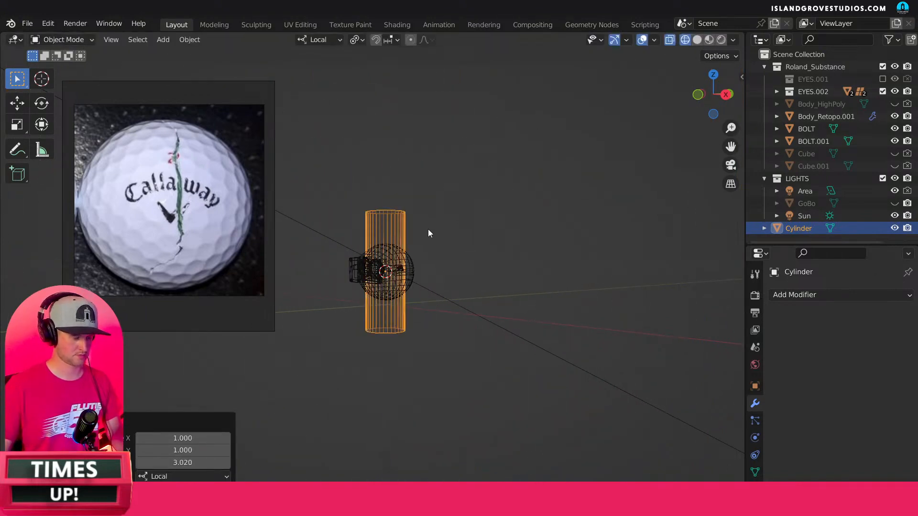
key(s)
key(z)
key(z)
click(518, 149)
key(s)
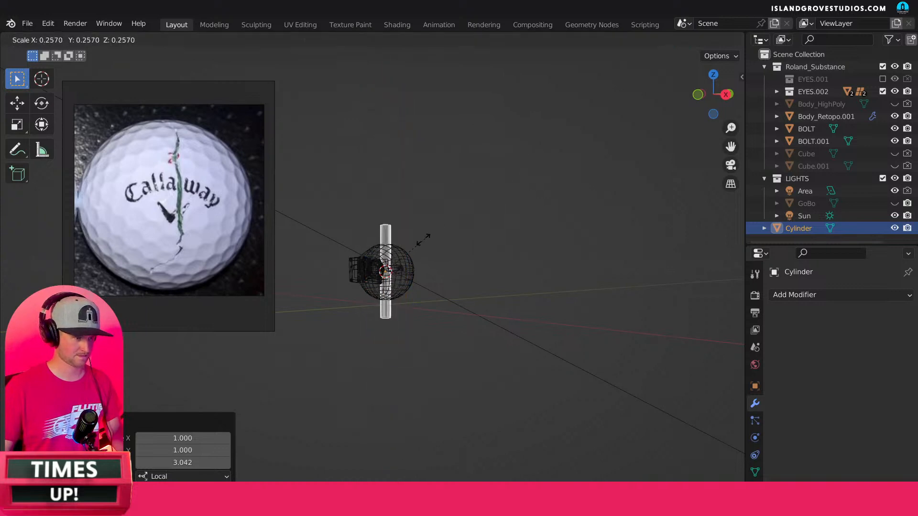
click(435, 231)
From the top view, thin the cylinder to a 0.273 scale on X and Y while keeping its local Z length.
key(KP_7)
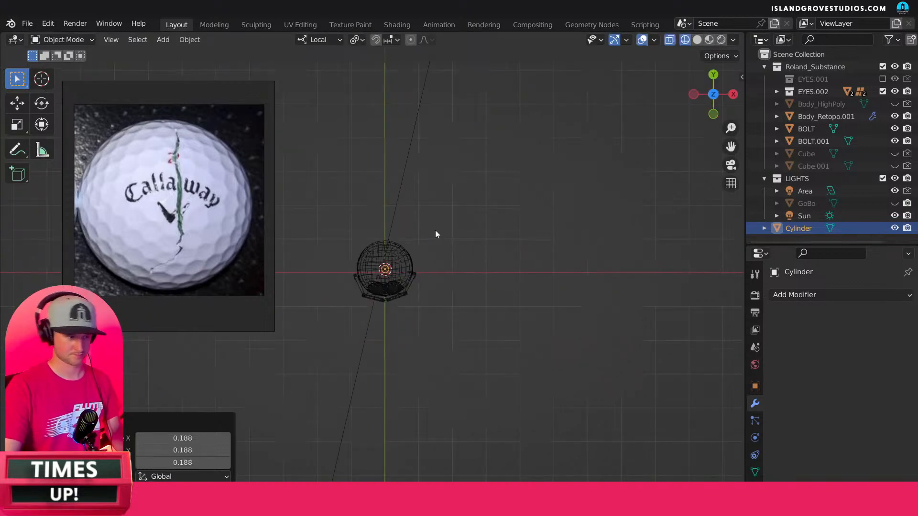
key(KP_Decimal)
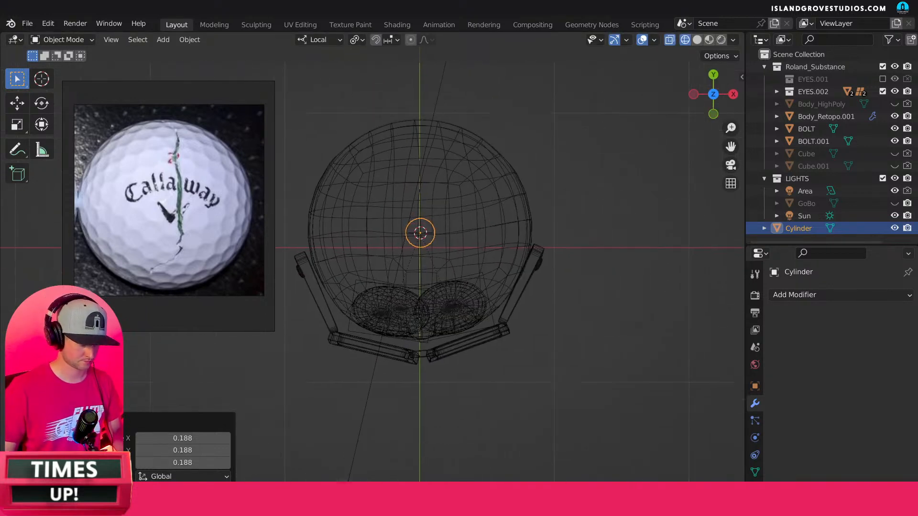
key(s)
key(shift+z)
key(shift+z)
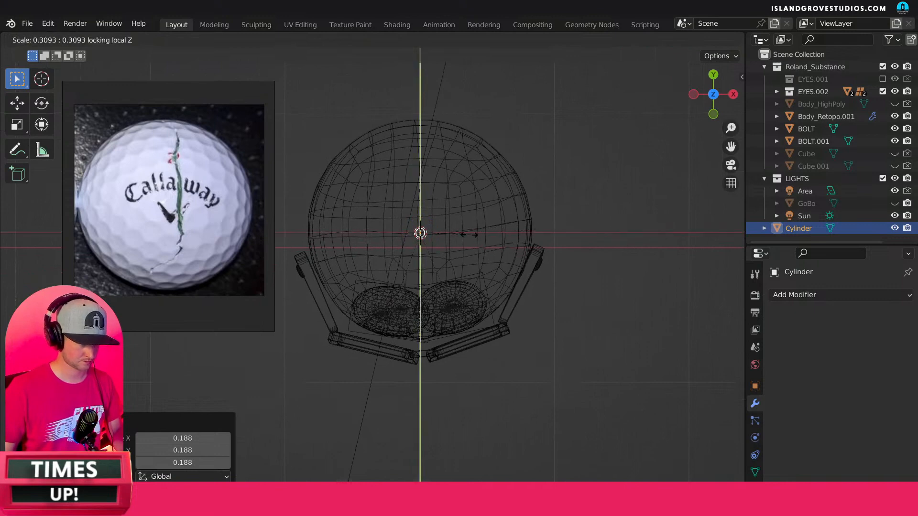
click(468, 251)
Rotate the cylinder 90° about its local Y axis so it runs sideways through the ball.
middle_drag(467, 251, 499, 226)
key(r)
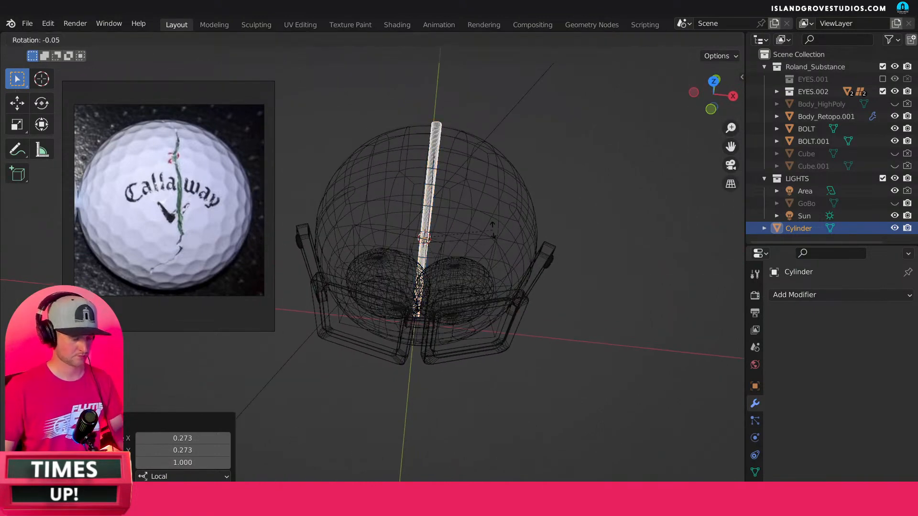
key(y)
key(y)
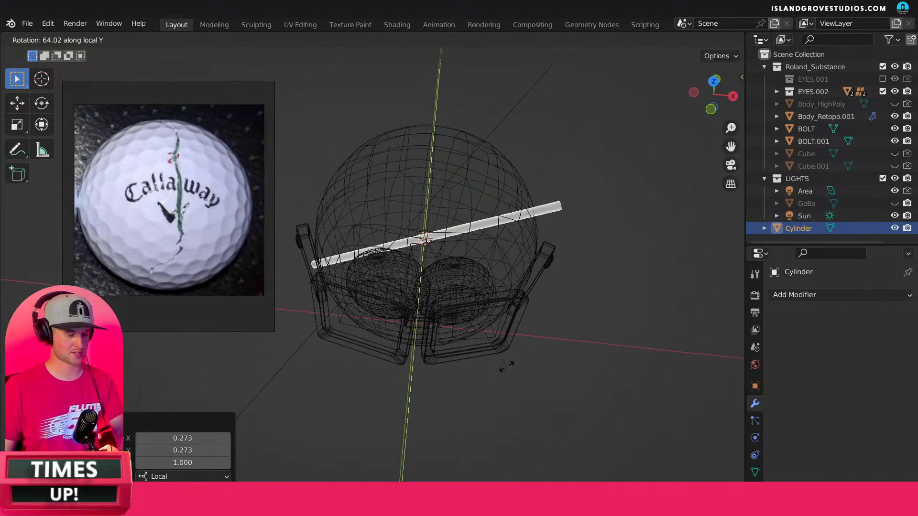
text(90)
key(Return)
middle_drag(486, 291, 588, 248)
key(KP_1)
key(KP_3)
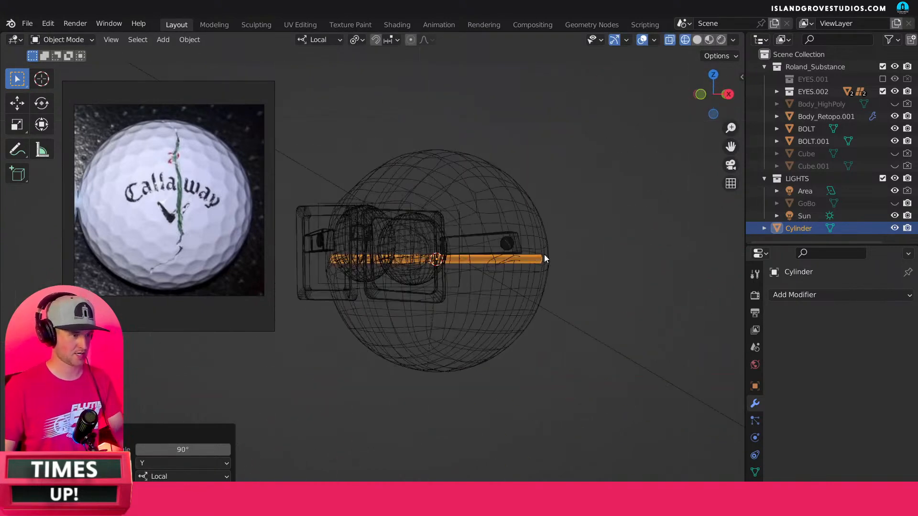
scroll(393, 257, up, 8)
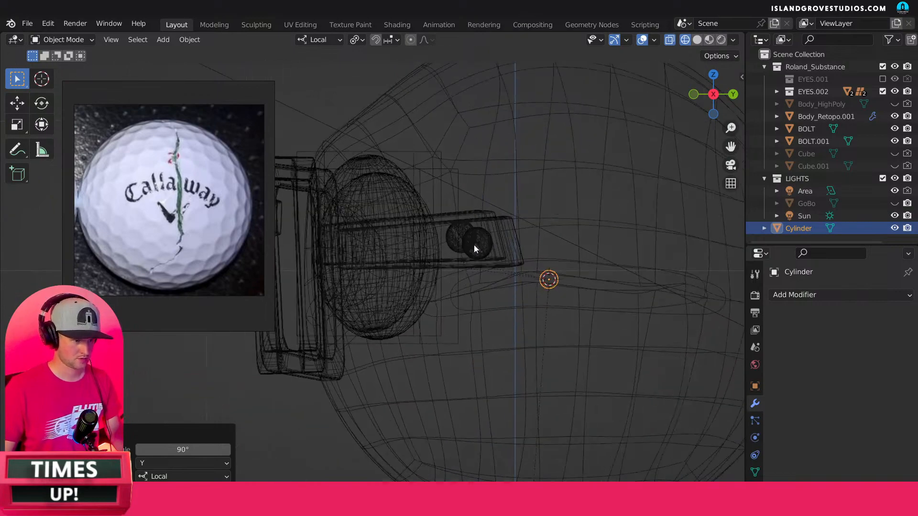
shift+middle_drag(508, 234, 584, 217)
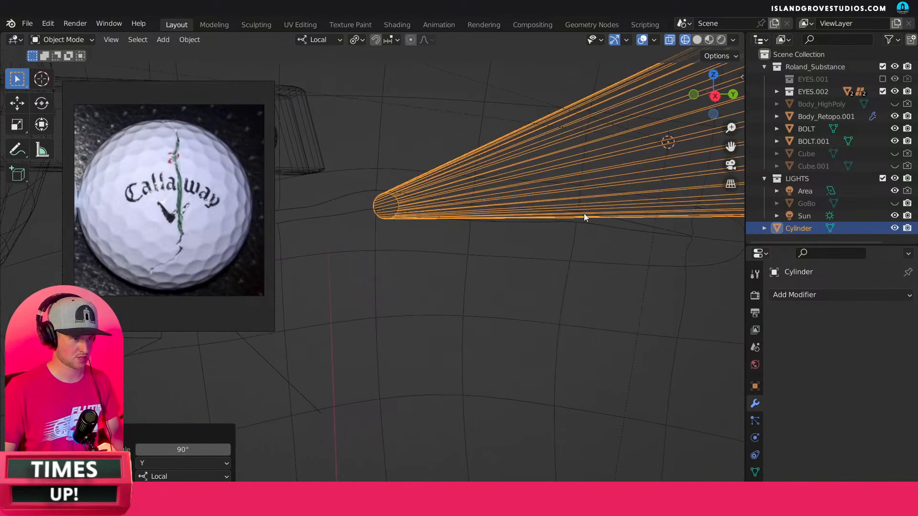
key(s)
key(z)
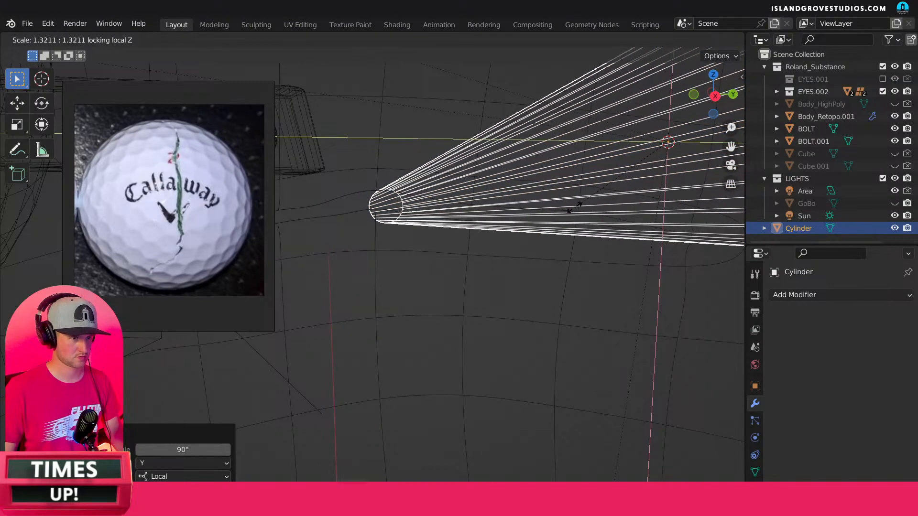
key(Escape)
key(s)
key(z)
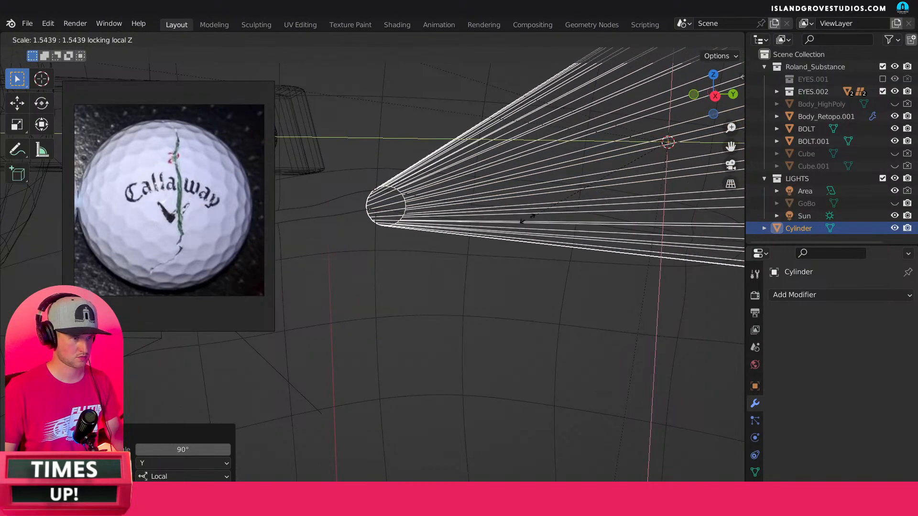
key(Escape)
Thin the cylinder to a 0.389 scale on local X and Y while keeping its local Z length.
key(s)
key(shift+z)
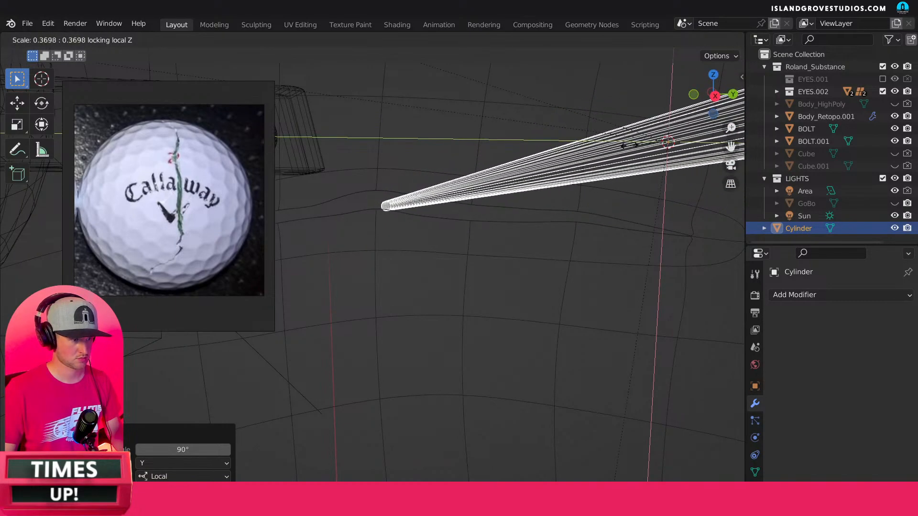
click(605, 166)
middle_drag(604, 165, 574, 174)
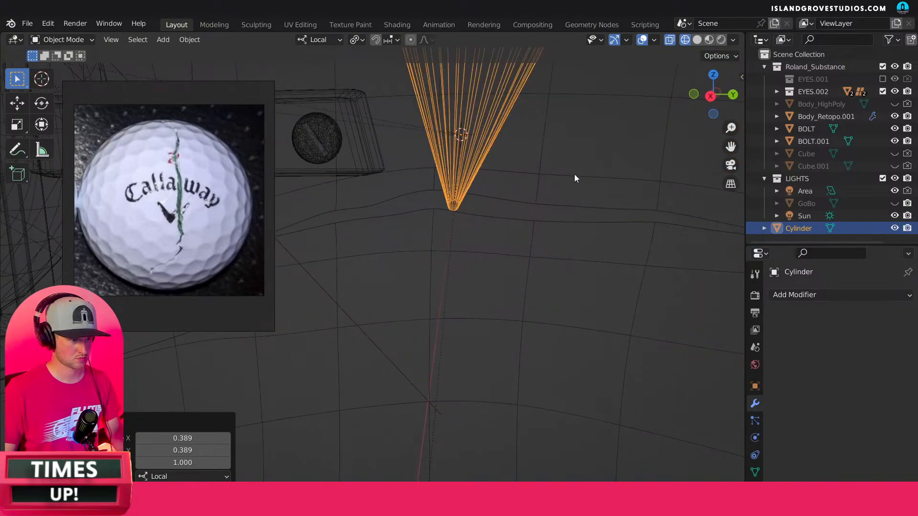
Try to move the vertices of the crack's lower edge on Body_Retopo.001 down beneath the cylinder, from the side view.
key(KP_1)
key(KP_3)
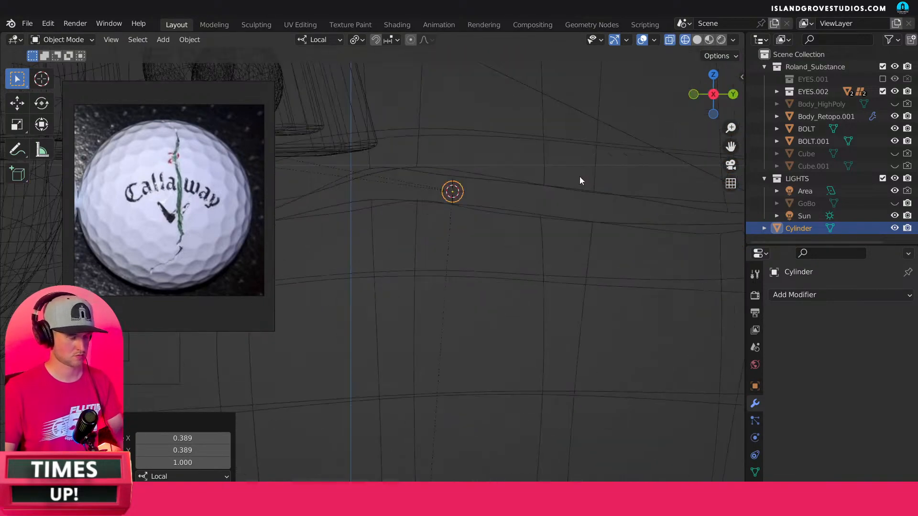
middle_drag(517, 200, 487, 225)
click(488, 226)
key(Tab)
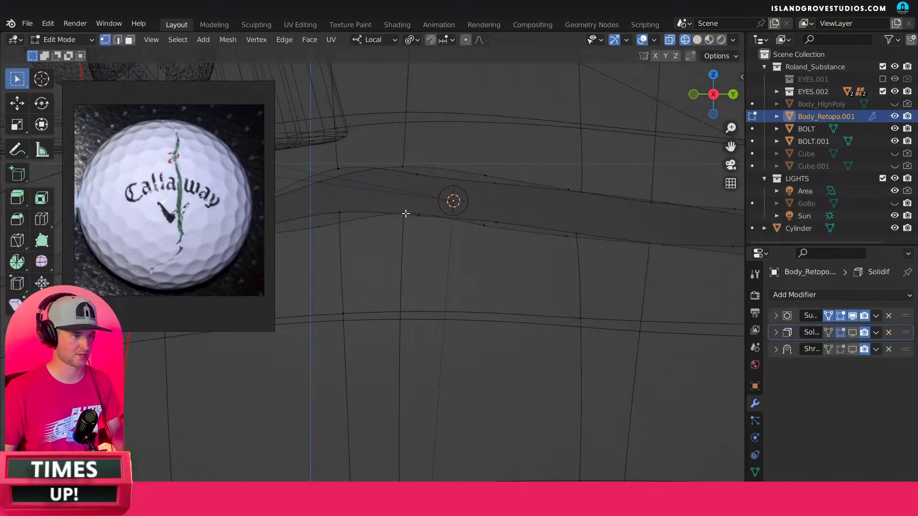
drag(397, 204, 430, 229)
shift+drag(515, 216, 477, 232)
key(g)
click(486, 219)
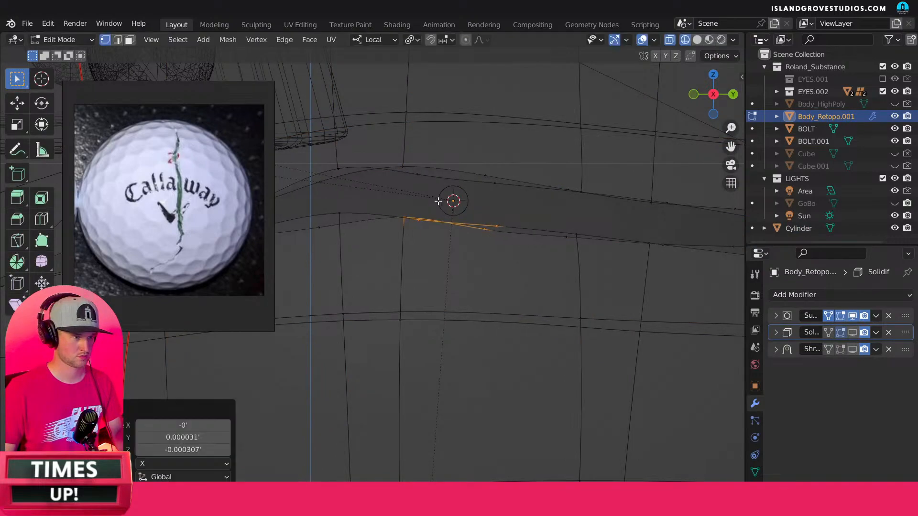
key(g)
right_click(487, 211)
key(alt+a)
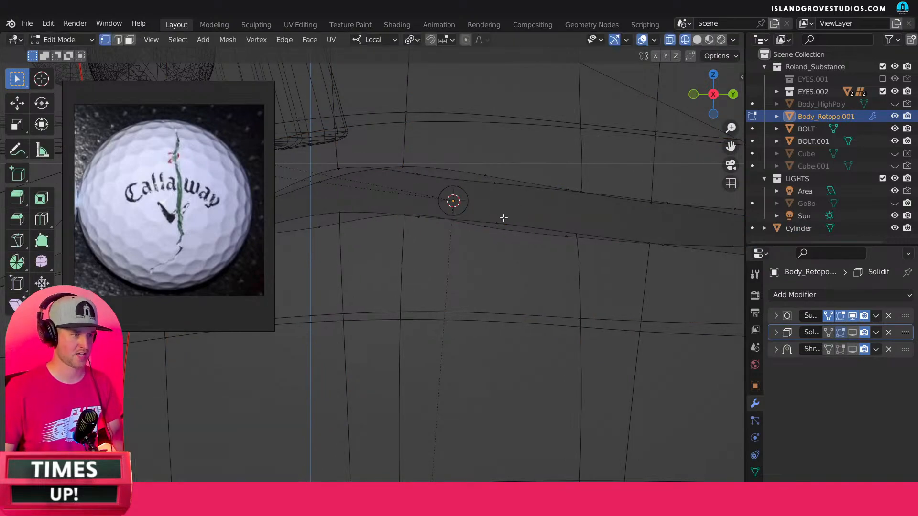
middle_drag(501, 217, 497, 286)
scroll(496, 286, down, 8)
key(Tab)
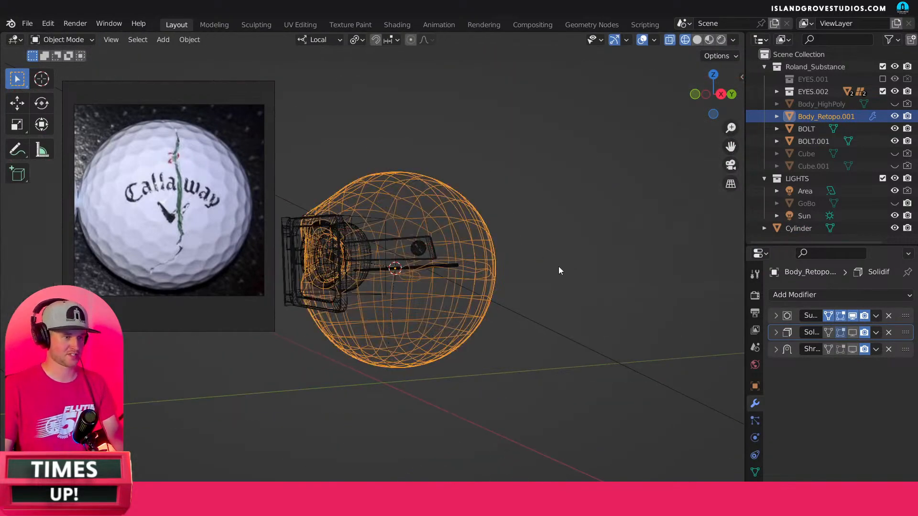
In Solid shading, shorten the cylinder to a 0.814 scale along its local Z axis, judging its length from the front.
click(697, 40)
mouse_move(569, 212)
middle_down()
mouse_move(460, 267)
mouse_move(360, 289)
mouse_move(415, 320)
mouse_move(553, 311)
middle_up()
click(358, 287)
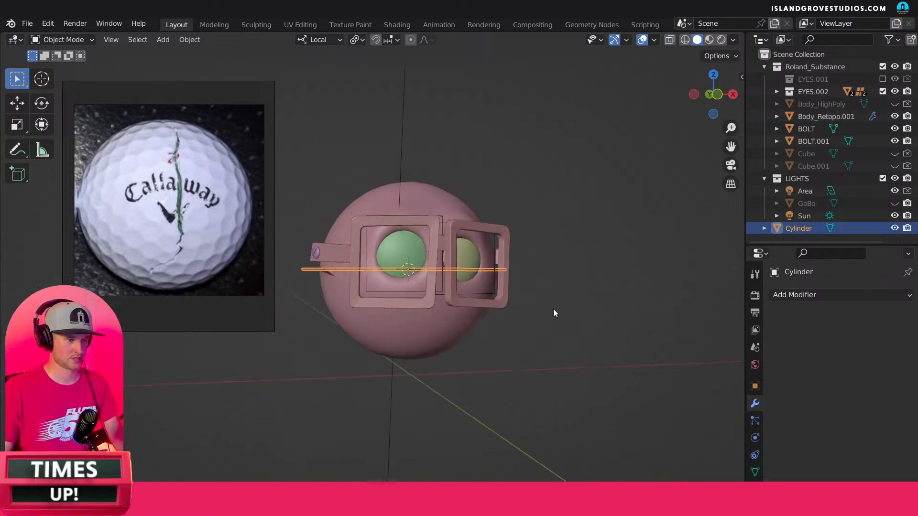
key(KP_1)
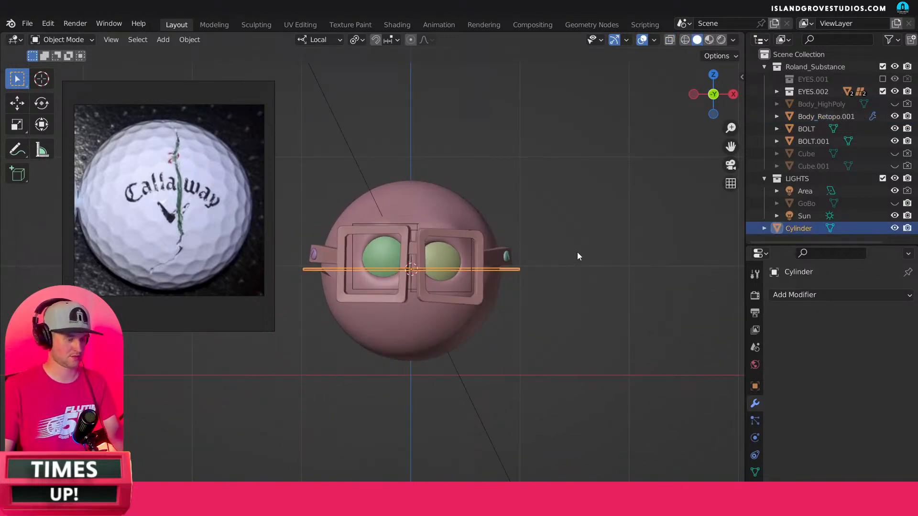
key(s)
key(x)
key(x)
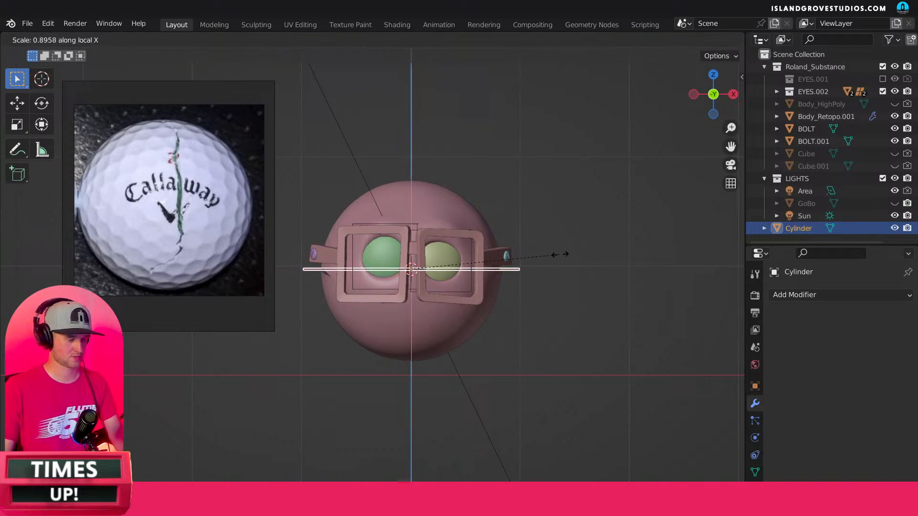
click(530, 260)
key(s)
key(z)
key(z)
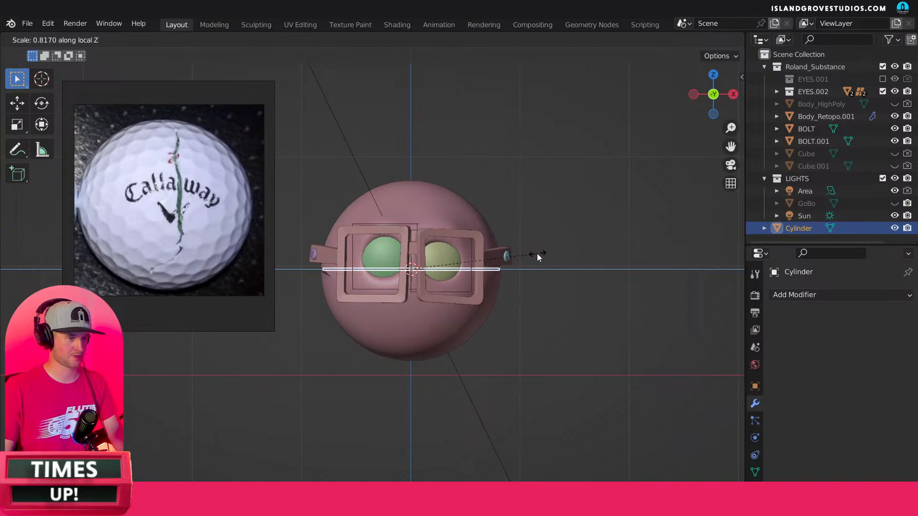
click(539, 252)
Lengthen the cylinder by a 1.059 scale along its local Z axis.
scroll(540, 251, up, 3)
shift+middle_drag(460, 300, 586, 308)
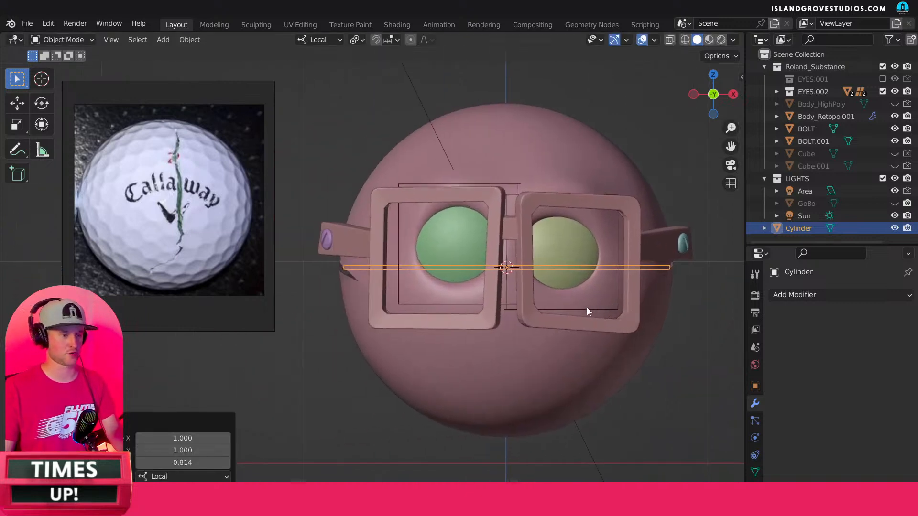
scroll(571, 291, up, 2)
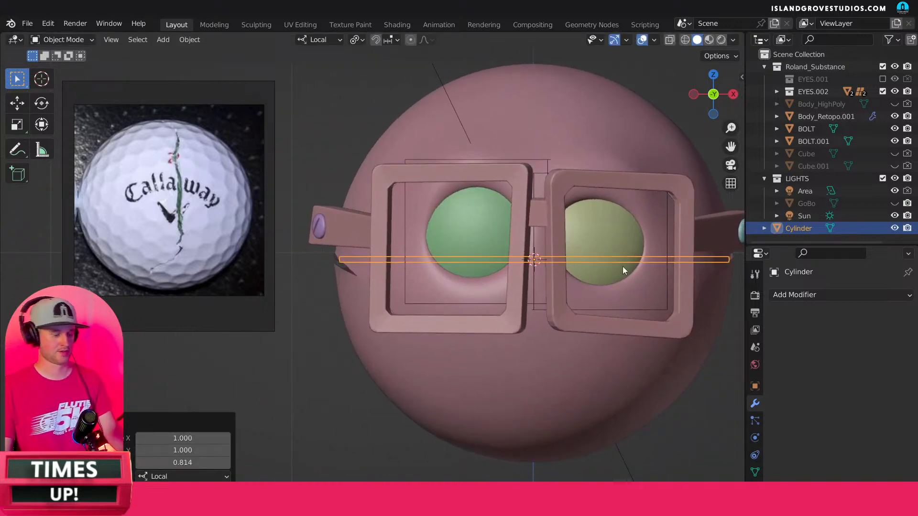
key(s)
key(x)
key(x)
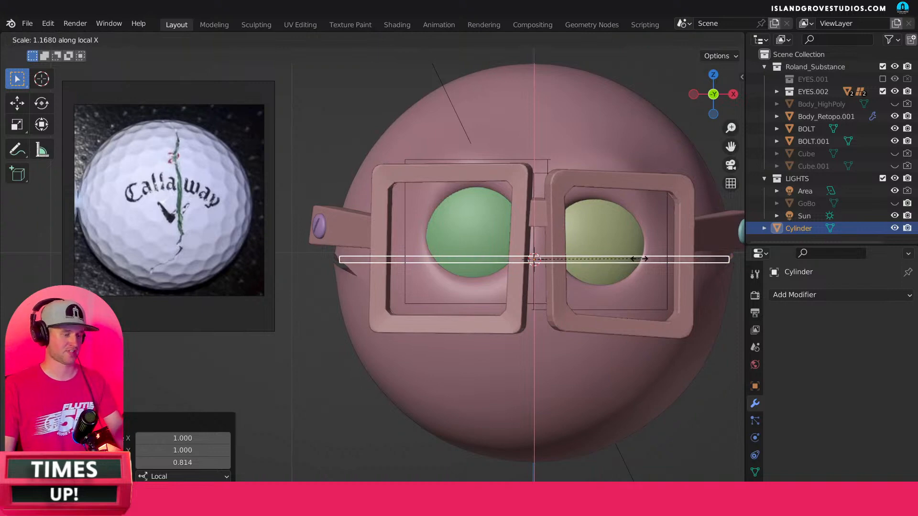
key(z)
key(z)
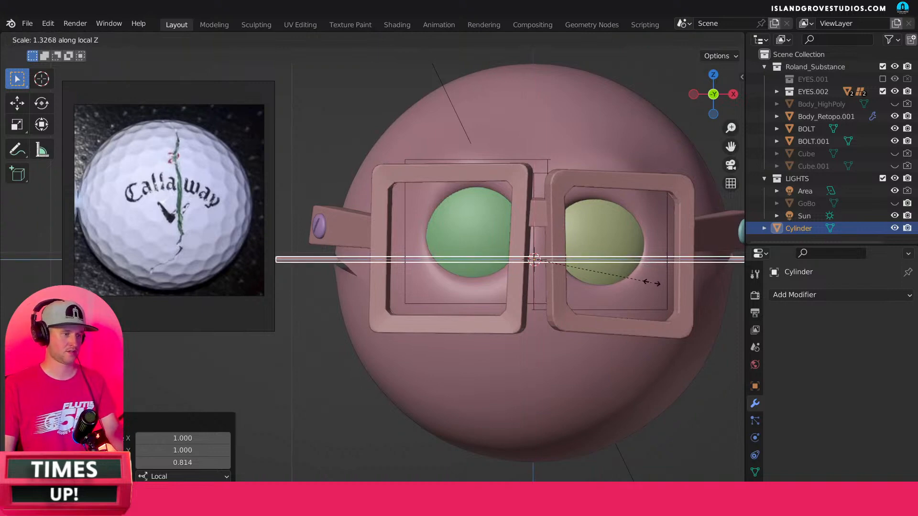
click(631, 270)
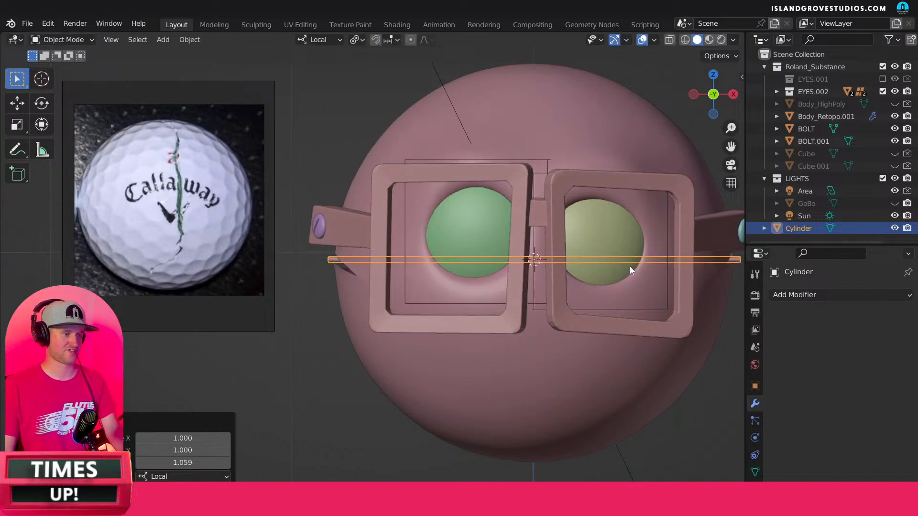
Viewed side-on at the crack, scale the cylinder up uniformly by 1.751 to thicken it within the opening.
mouse_move(357, 250)
middle_down()
mouse_move(417, 256)
mouse_move(362, 258)
middle_up()
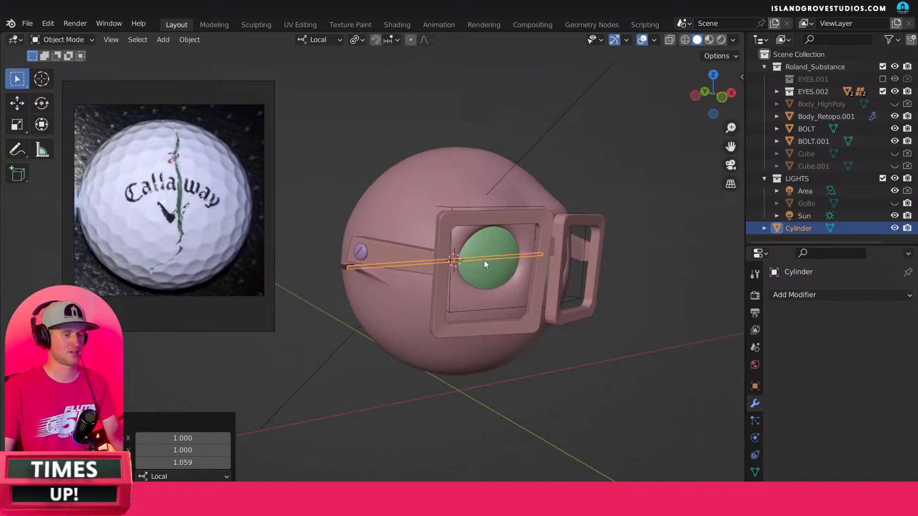
middle_drag(461, 271, 393, 263)
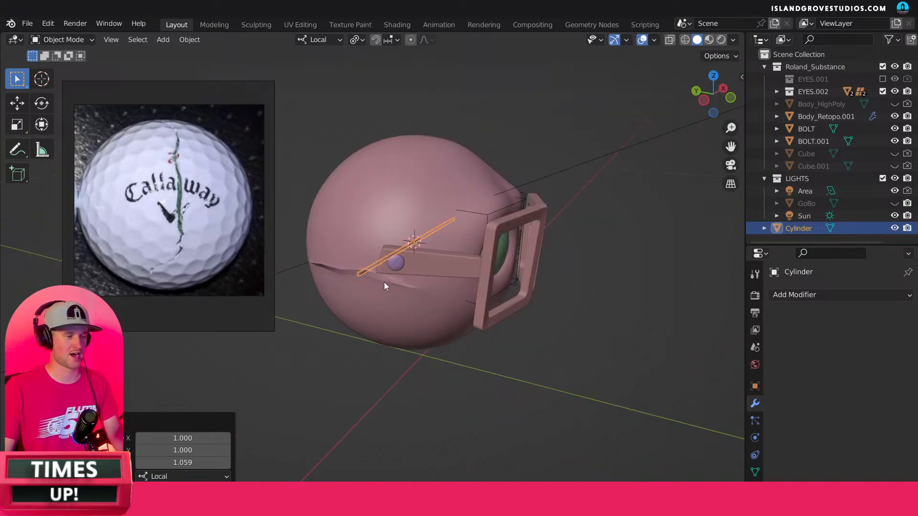
middle_drag(383, 282, 424, 268)
key(KP_1)
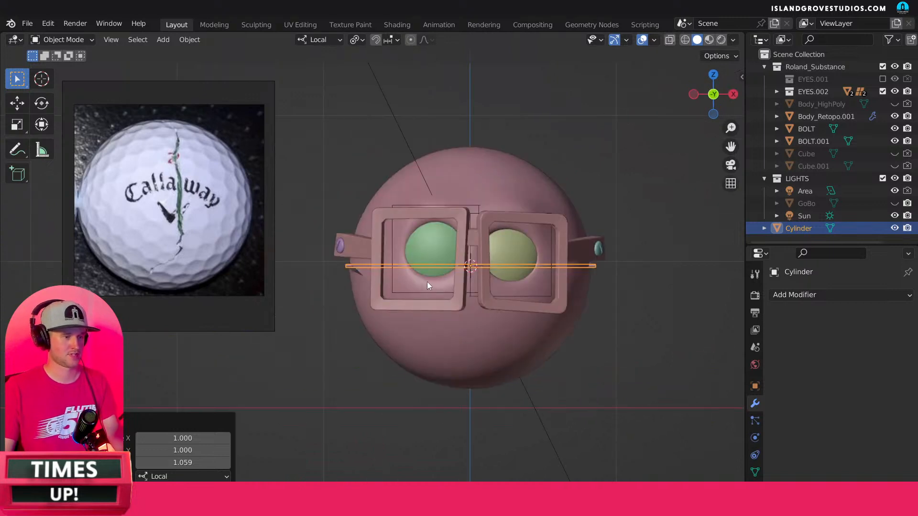
key(KP_3)
scroll(469, 272, up, 3)
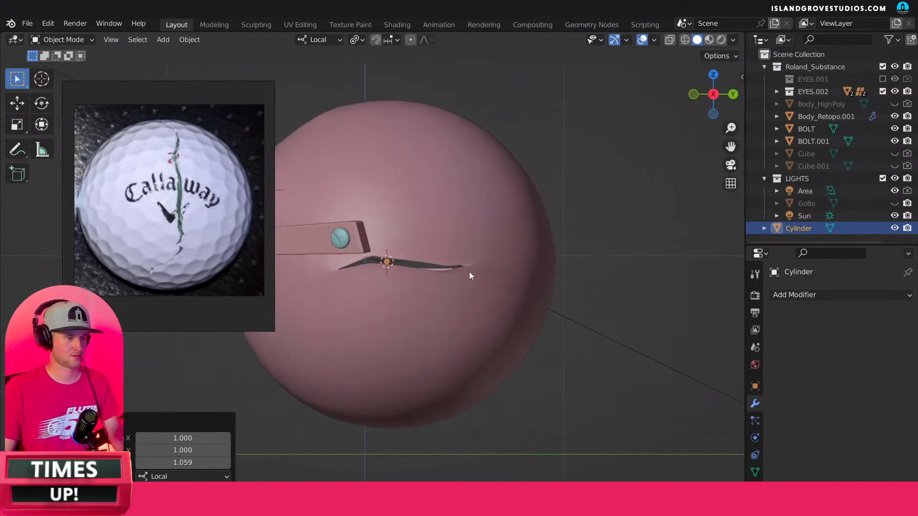
scroll(480, 247, up, 5)
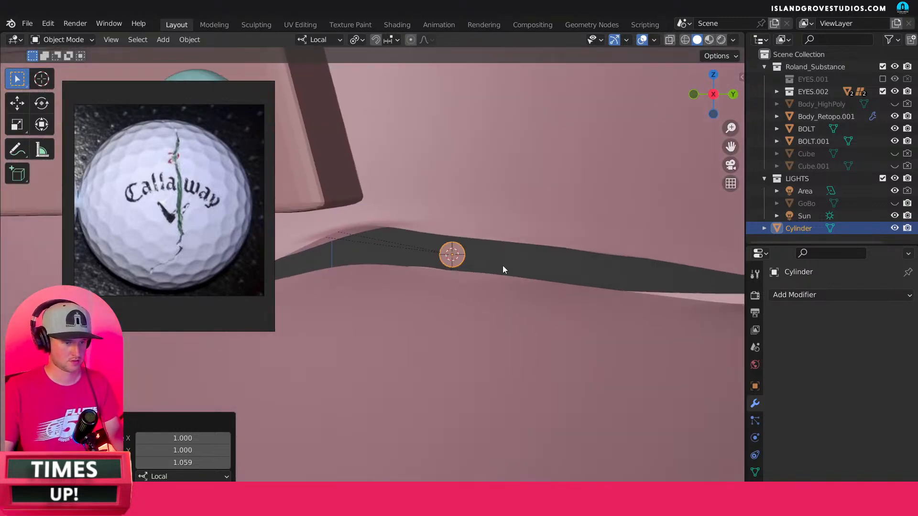
key(s)
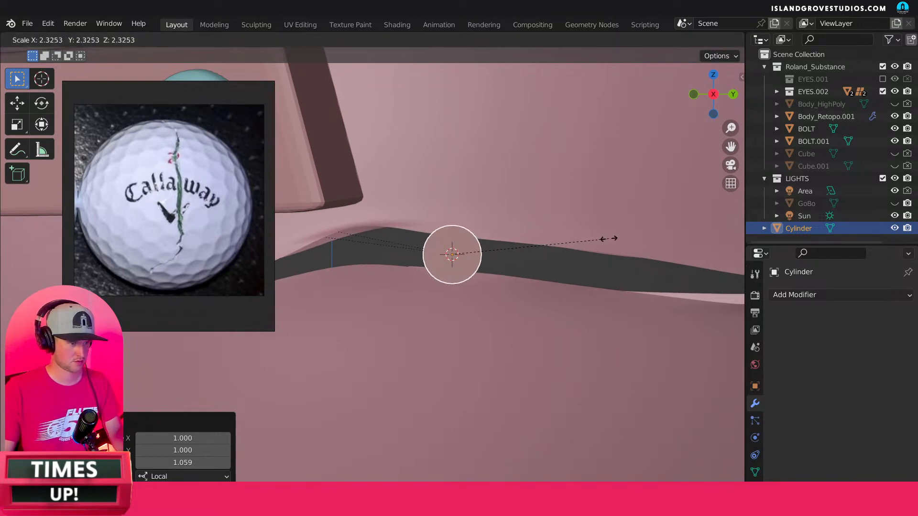
click(549, 252)
Shorten the thickened cylinder to a 0.557 scale along its local Z axis so its ends sit near the ball's sides.
scroll(534, 255, down, 3)
scroll(480, 295, down, 3)
middle_drag(480, 295, 577, 297)
scroll(578, 297, up, 4)
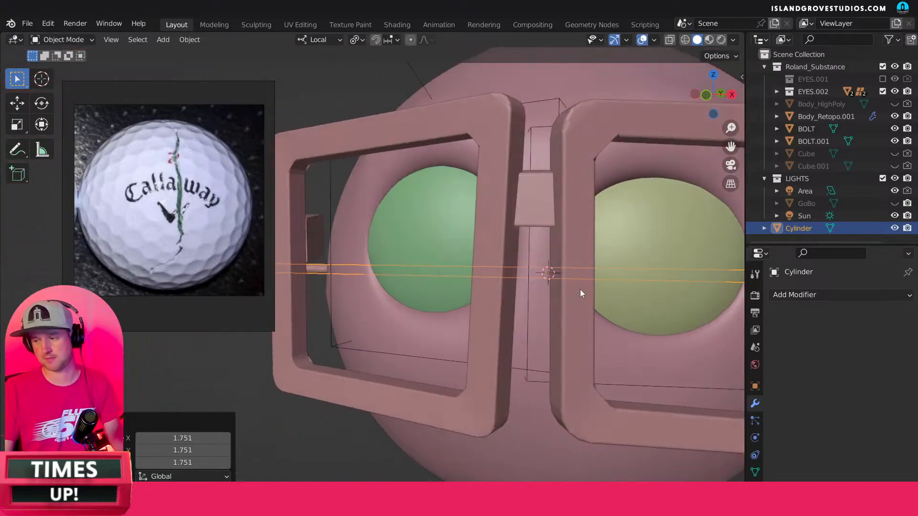
scroll(556, 274, down, 5)
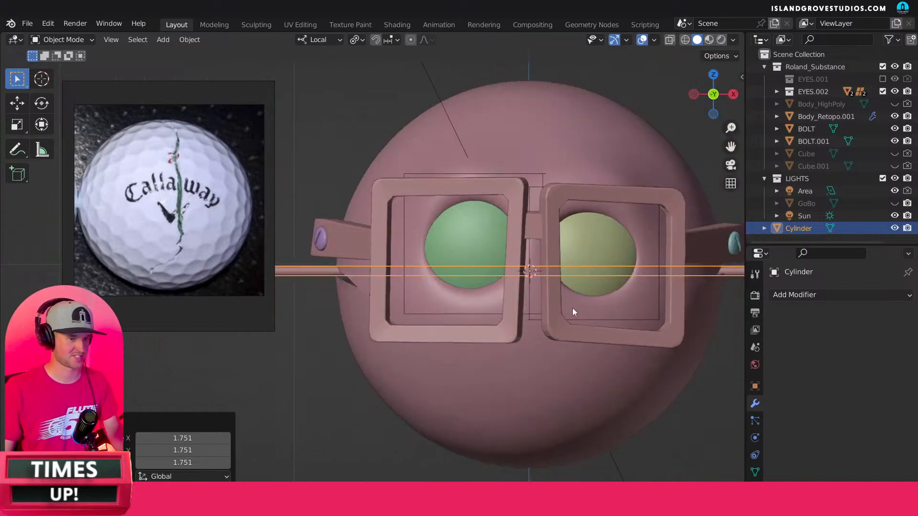
key(KP_1)
key(s)
key(z)
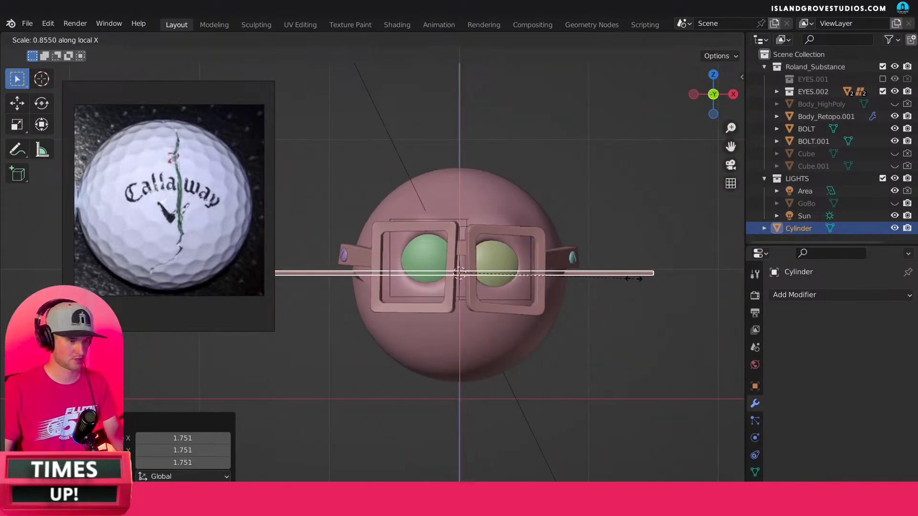
key(z)
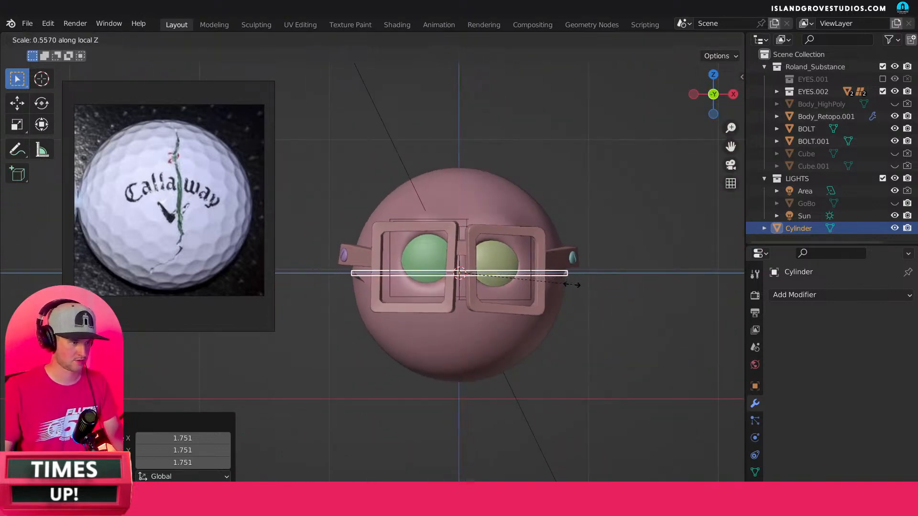
click(574, 283)
Inspect from the front and both sides how the Cylinder's ends sit in the cracks below the glasses' arms.
scroll(548, 258, up, 4)
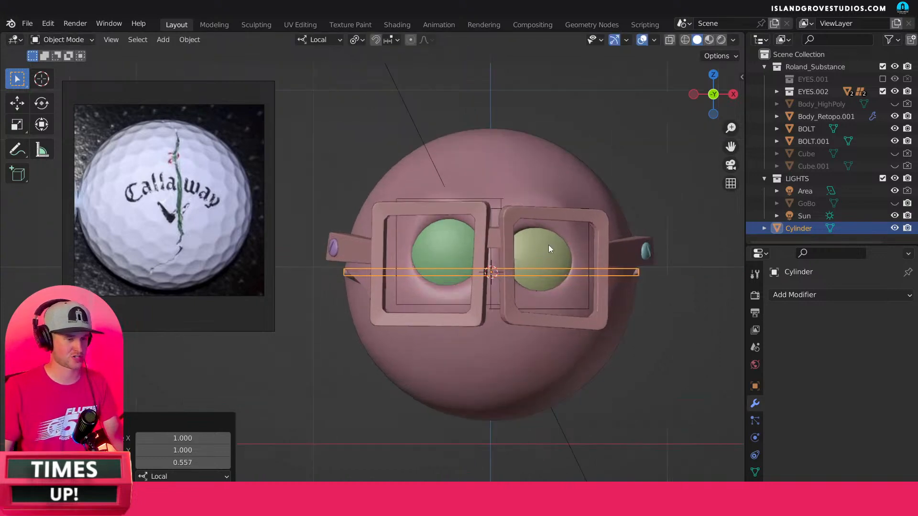
click(330, 226)
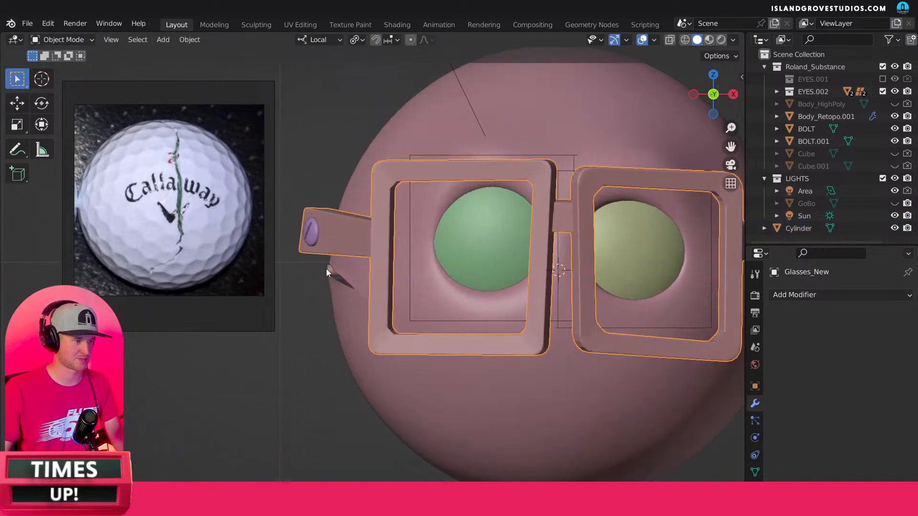
middle_drag(325, 272, 348, 280)
click(347, 282)
scroll(348, 280, down, 2)
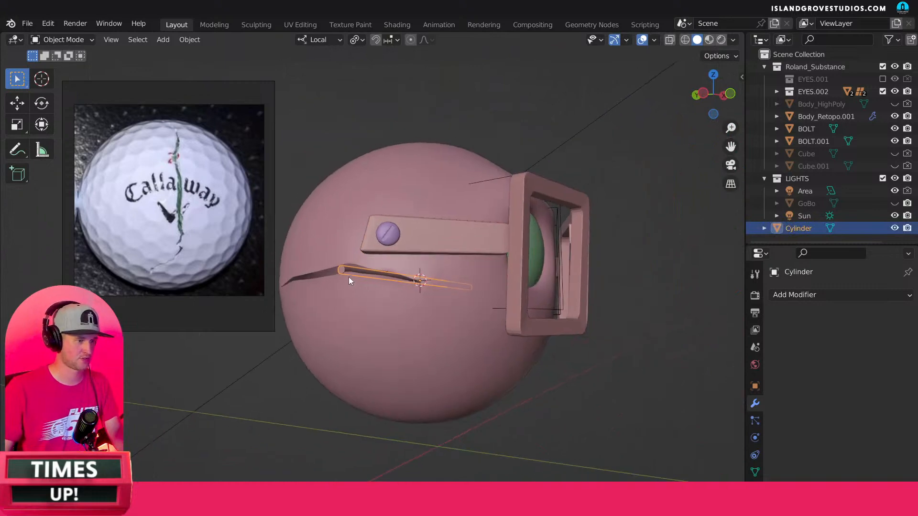
click(575, 200)
scroll(526, 329, down, 2)
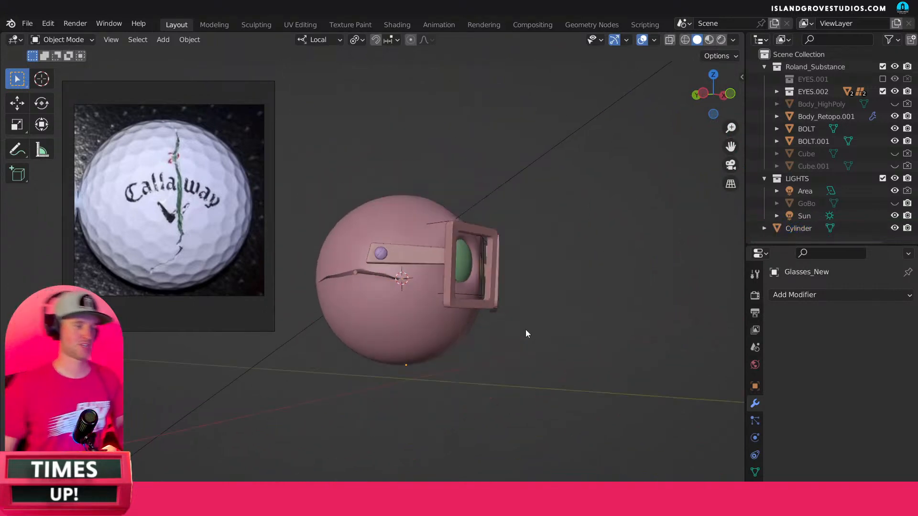
middle_drag(525, 329, 507, 323)
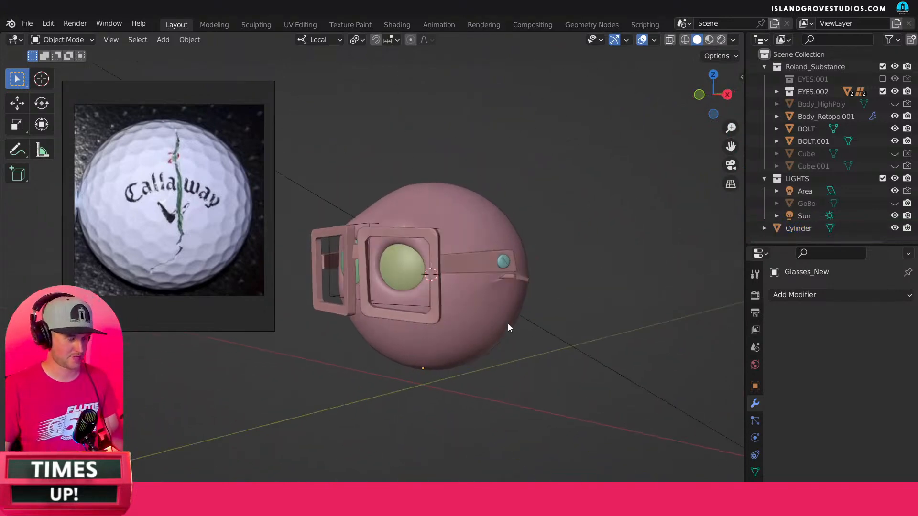
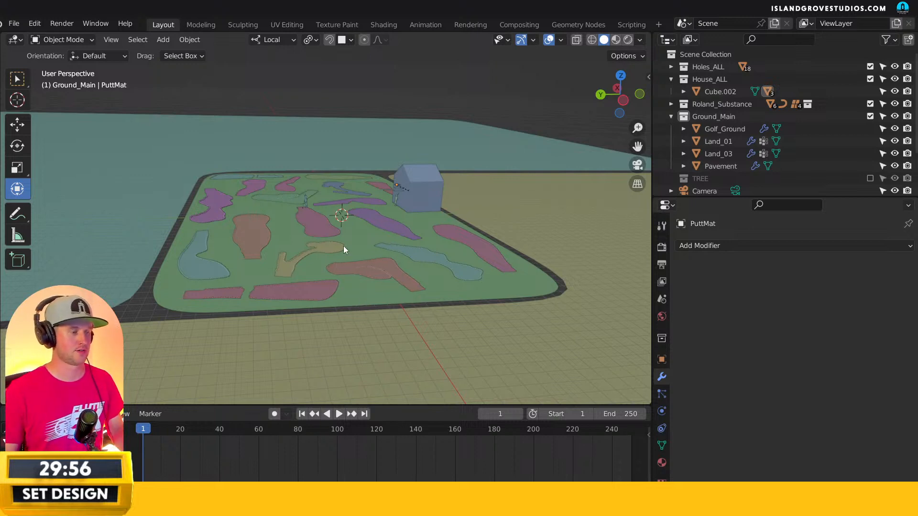
Enable viewport display of the Trees_Distrib geometry nodes on Land_03 and Land_01.
middle_drag(303, 239, 360, 262)
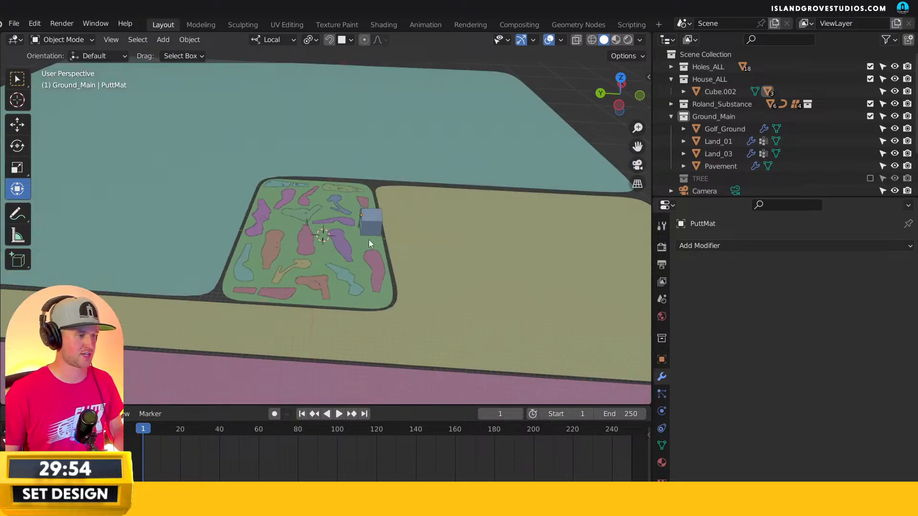
click(439, 206)
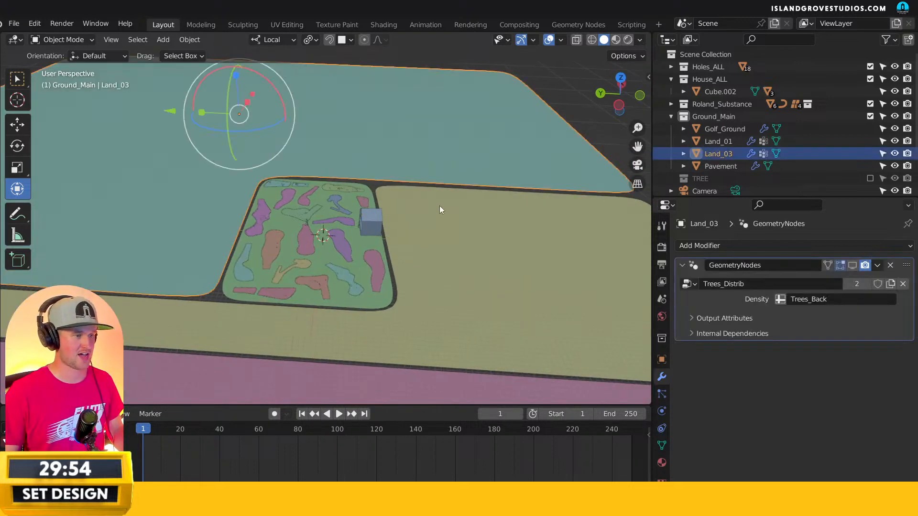
click(853, 267)
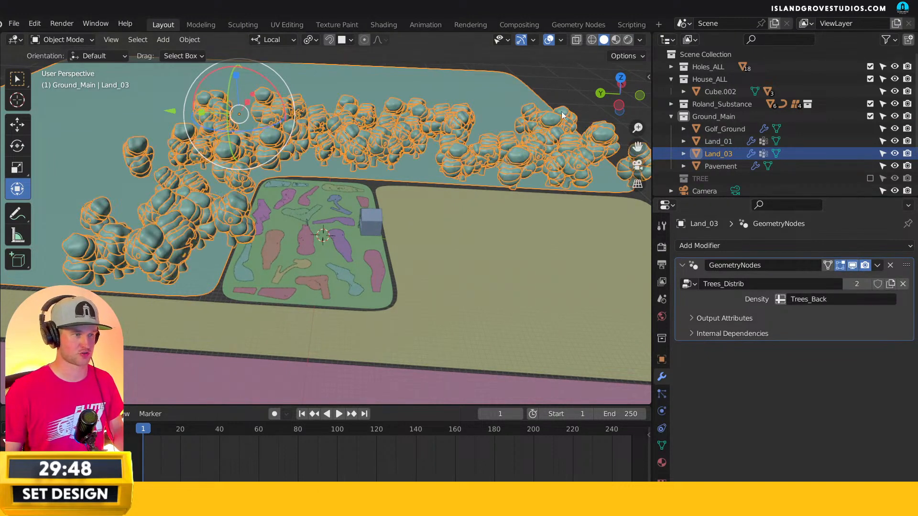
key(alt+a)
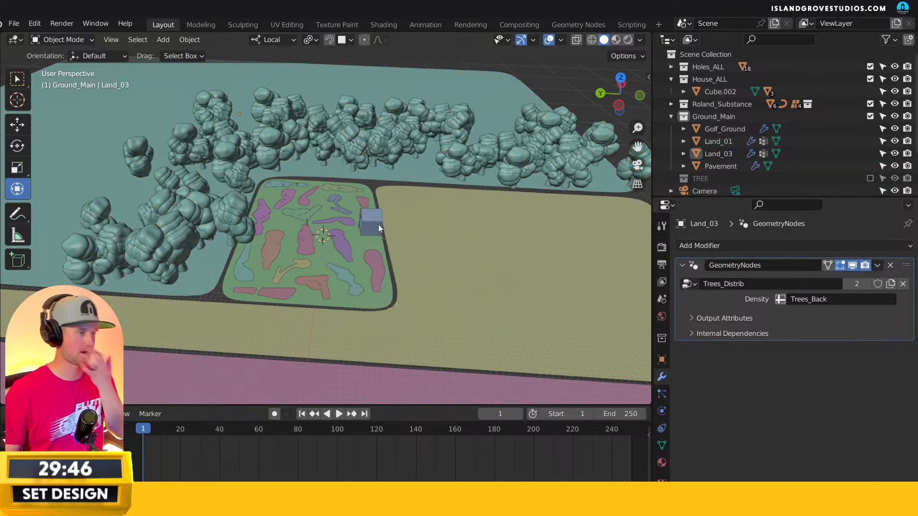
click(448, 380)
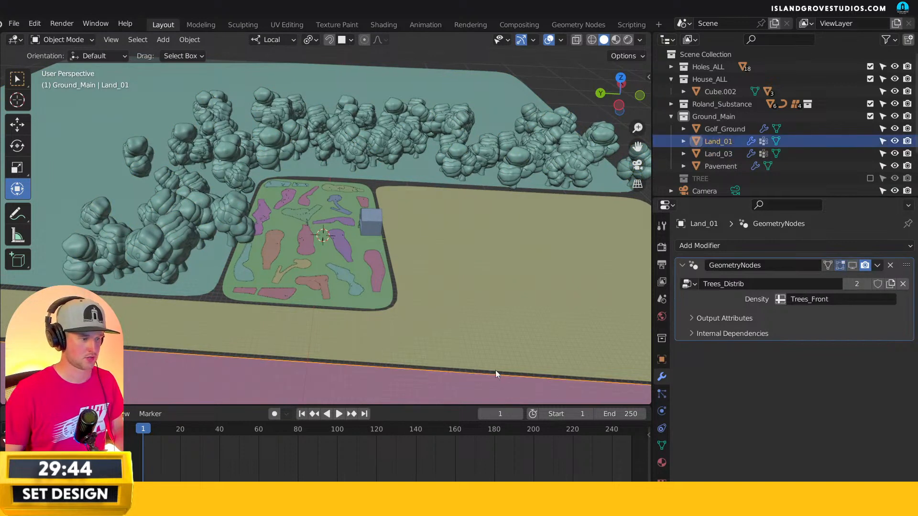
click(852, 266)
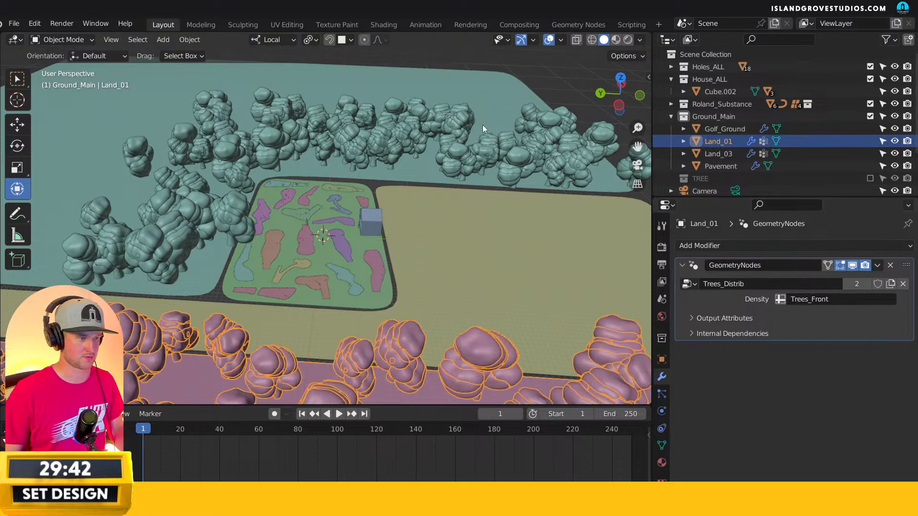
key(alt+a)
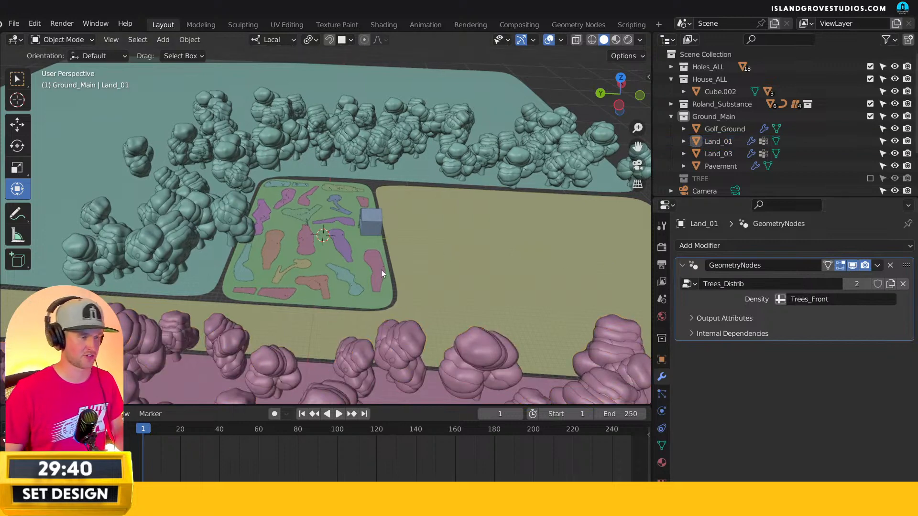
Examine the Pavement area and the tree-covered Land_03 and Land_01 around the golf course.
click(395, 300)
scroll(258, 222, down, 2)
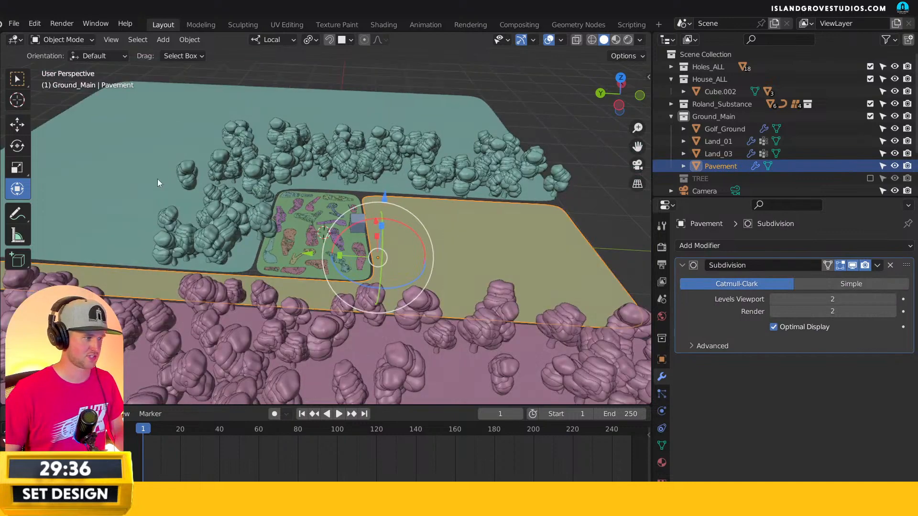
click(183, 235)
shift+click(199, 328)
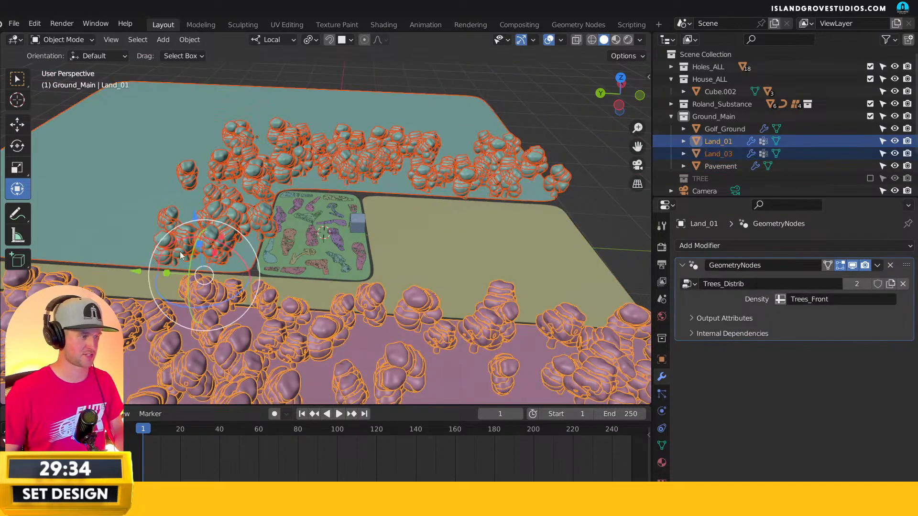
click(560, 144)
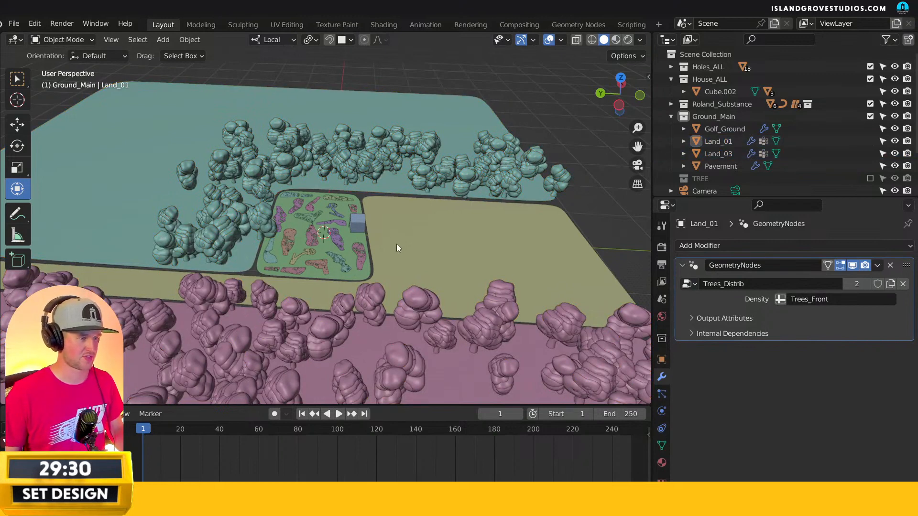
click(399, 244)
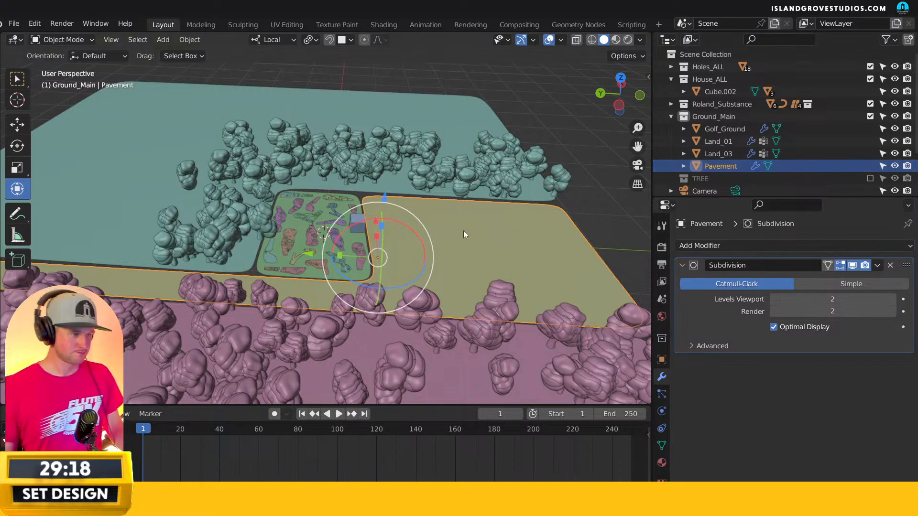
Disable viewport display of the Trees_Distrib geometry nodes on Land_03 and Land_01.
scroll(398, 182, up, 4)
scroll(399, 183, up, 2)
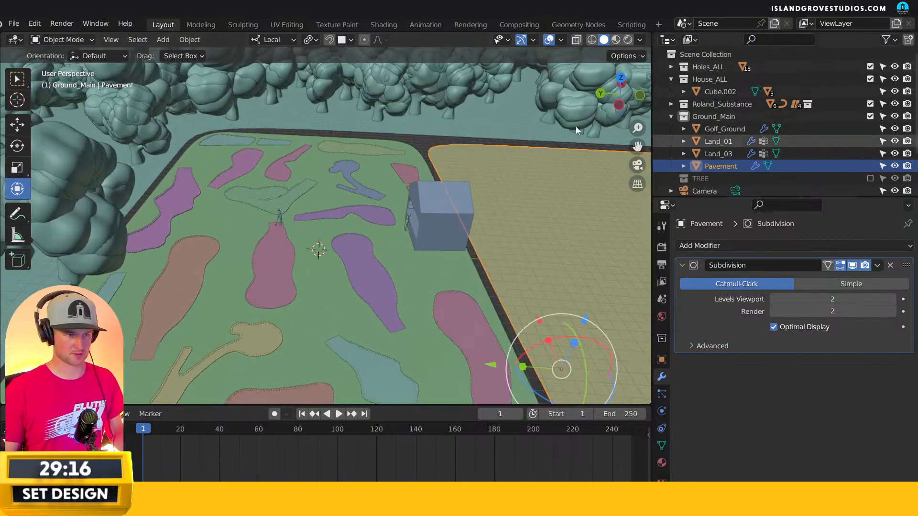
click(718, 154)
click(852, 265)
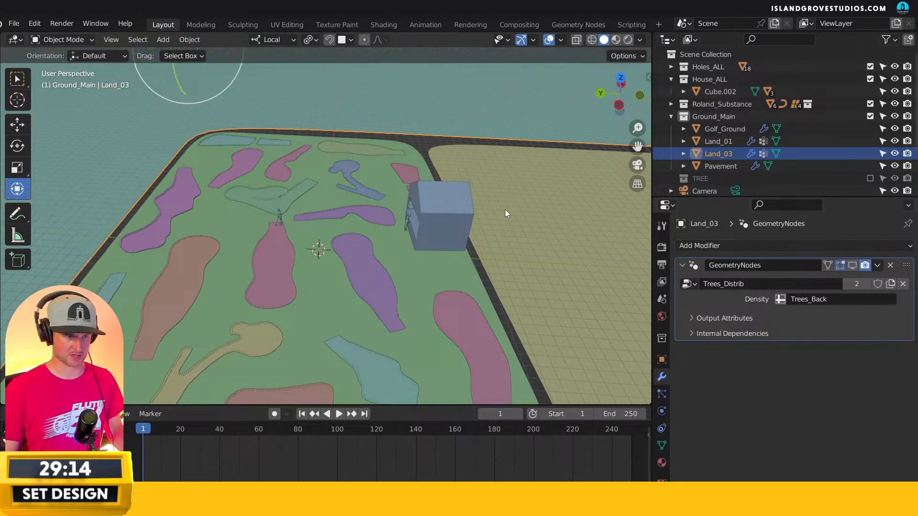
scroll(497, 249, down, 4)
click(718, 141)
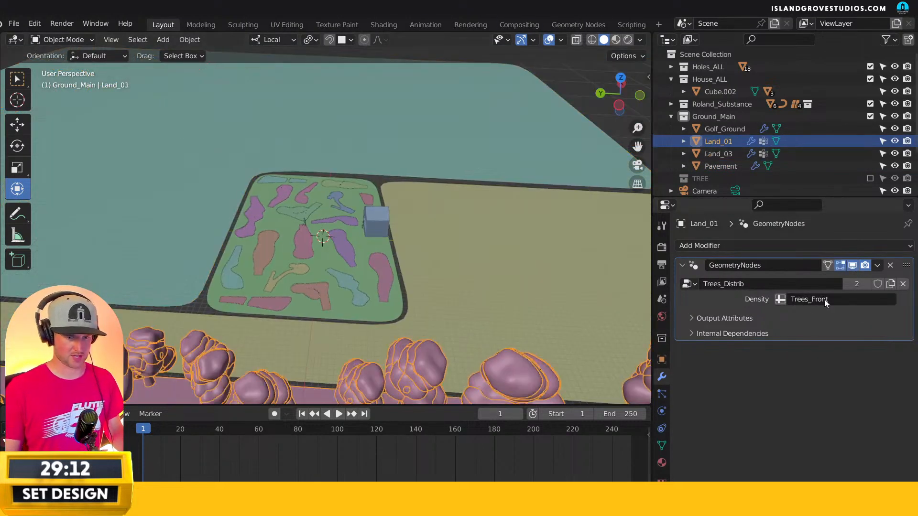
click(852, 266)
Examine the house block and the holes beside it up close, leaving nothing selected.
scroll(416, 264, up, 3)
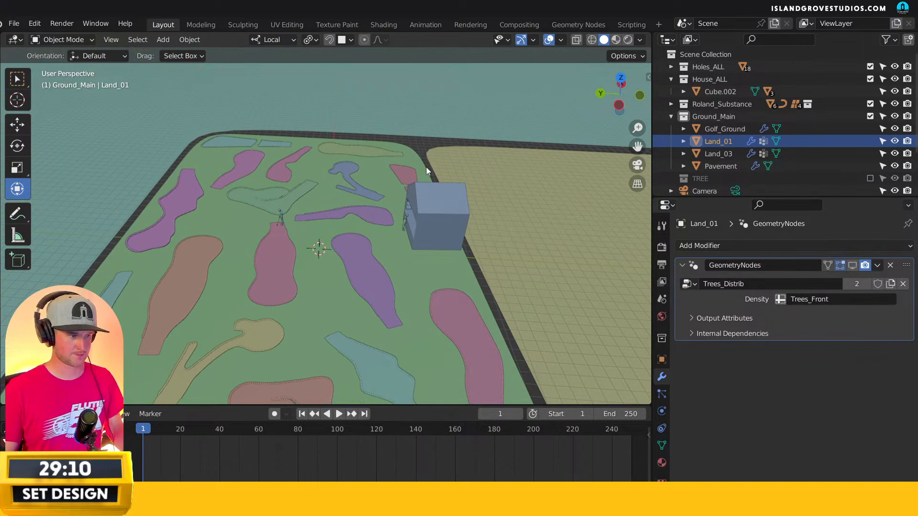
click(424, 153)
scroll(430, 143, up, 3)
click(412, 191)
scroll(427, 161, down, 4)
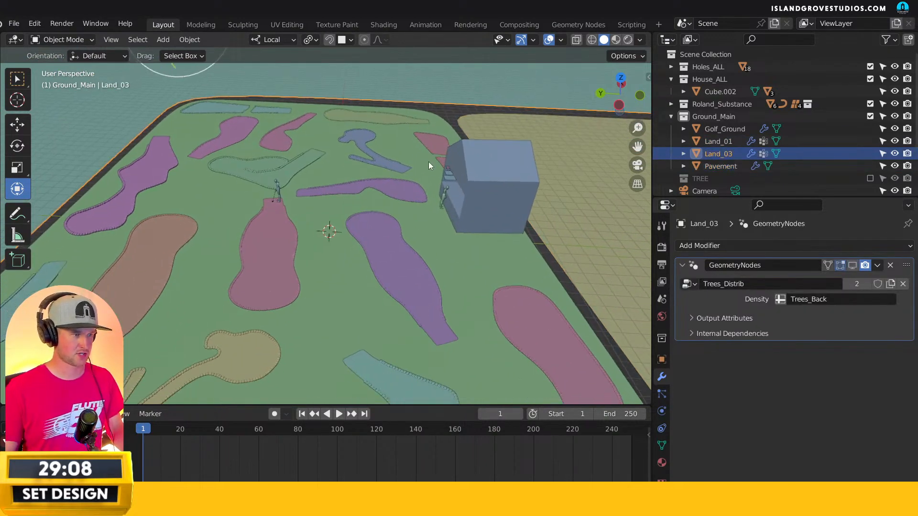
key(alt+a)
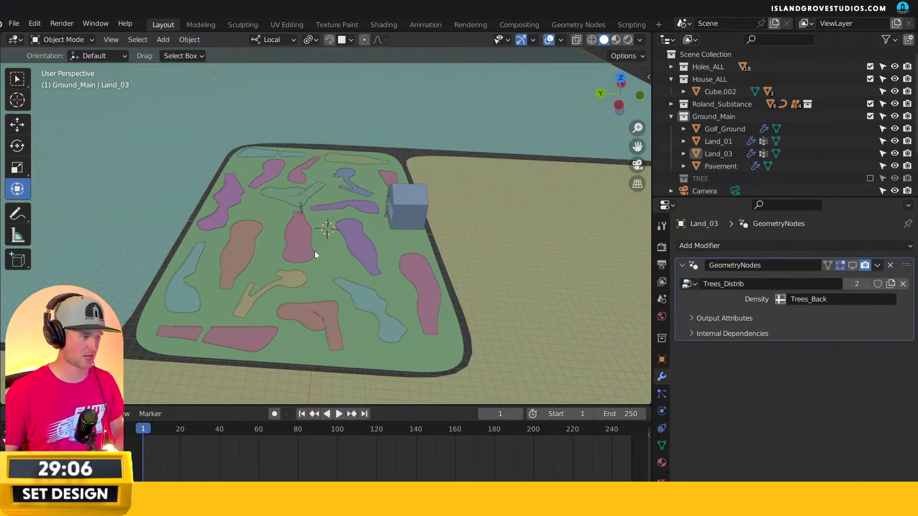
Compare the forked yellow hole with the similarly shaped Hole_14 by selecting both on the golf ground.
middle_drag(315, 253, 314, 302)
scroll(312, 236, up, 3)
click(302, 308)
middle_drag(300, 208, 335, 230)
shift+click(360, 130)
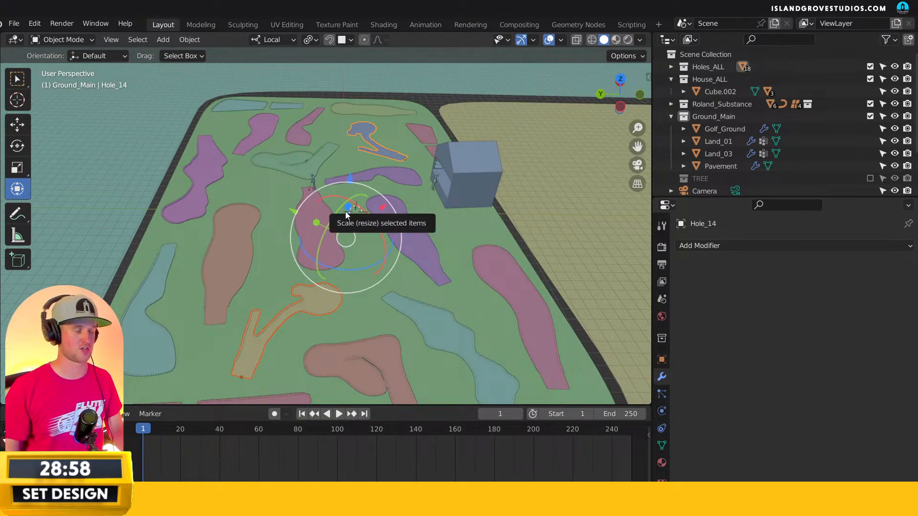
click(431, 102)
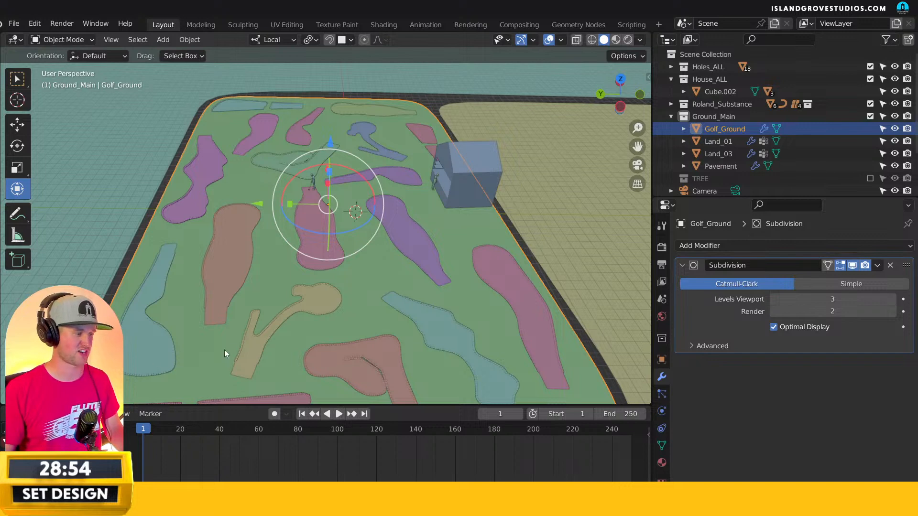
click(251, 355)
click(386, 153)
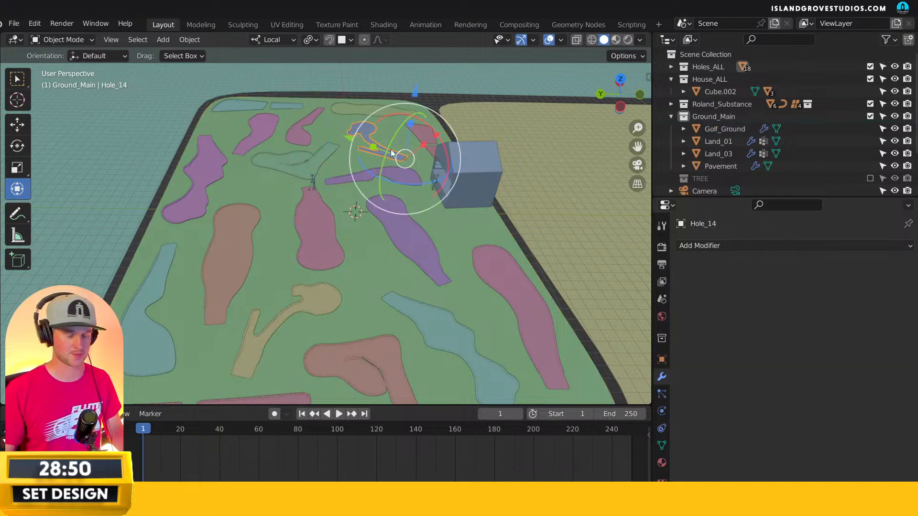
From the top view, compare the similar hole shapes, highlighting Hole_12, Hole_15, Hole_09 and Hole_11.
middle_drag(355, 233, 354, 212)
key(KP_7)
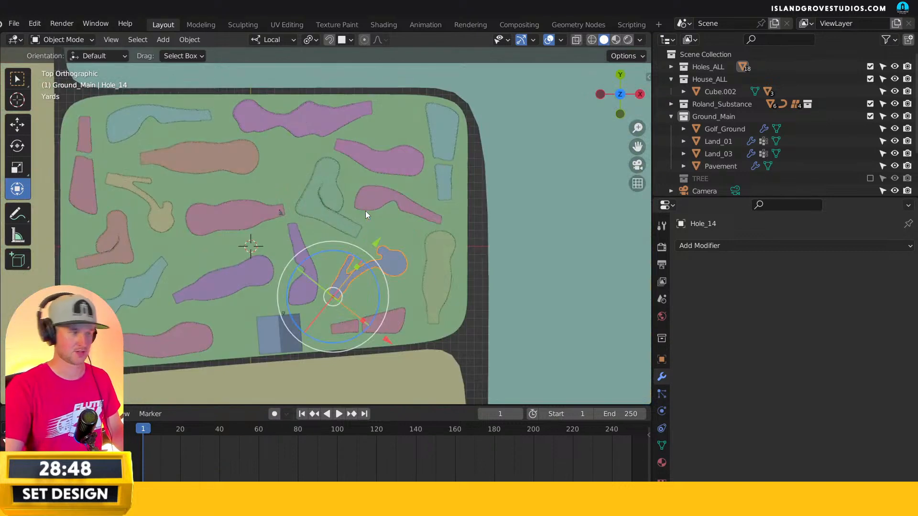
click(222, 227)
click(229, 287)
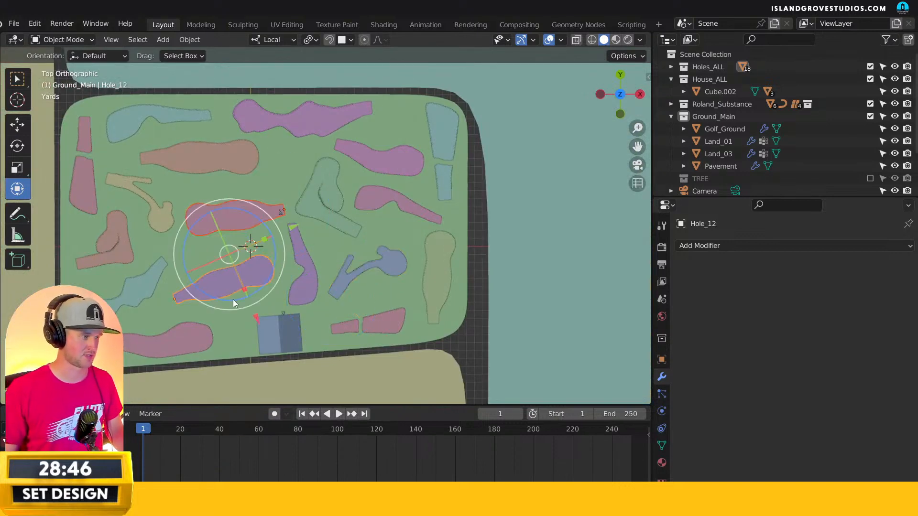
click(306, 285)
click(331, 202)
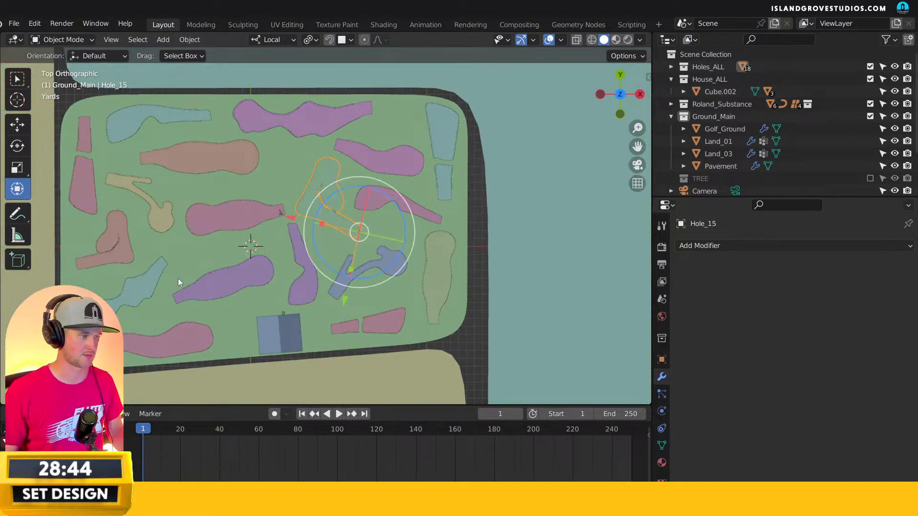
shift+click(122, 242)
key(w)
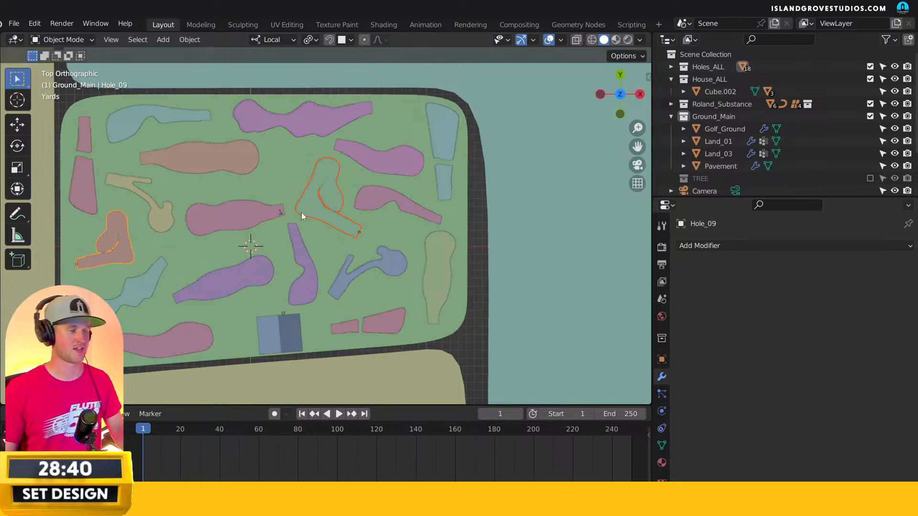
click(171, 348)
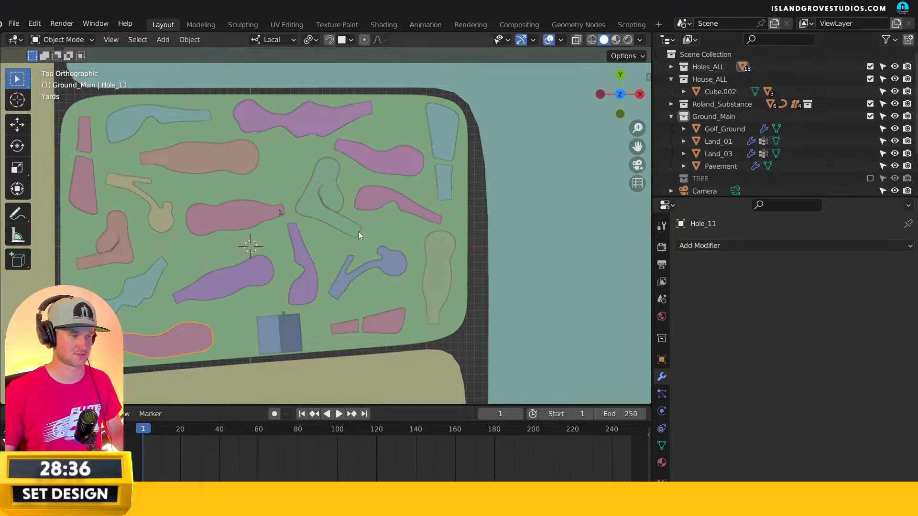
Review the Golf_Ground outline from above, and view the whole course with the house in perspective.
click(469, 225)
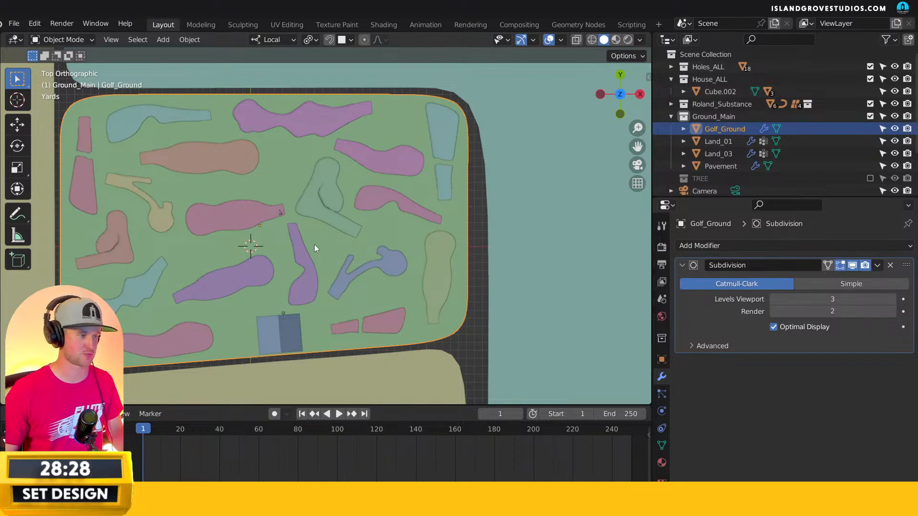
click(478, 228)
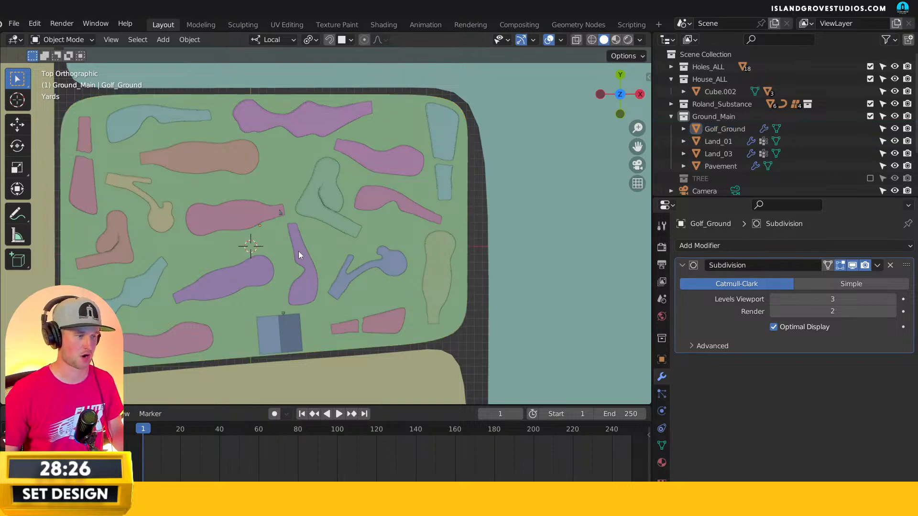
middle_drag(298, 251, 302, 188)
scroll(302, 188, up, 3)
scroll(308, 186, down, 2)
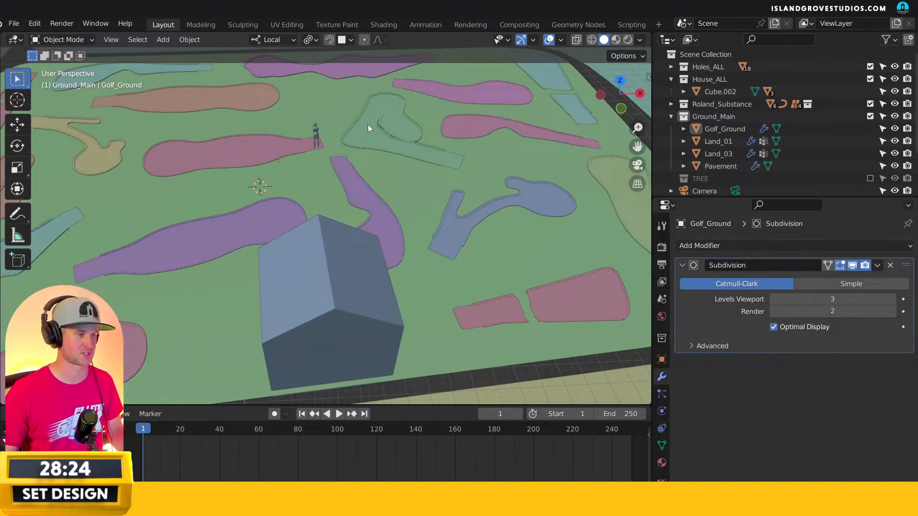
scroll(365, 165, down, 4)
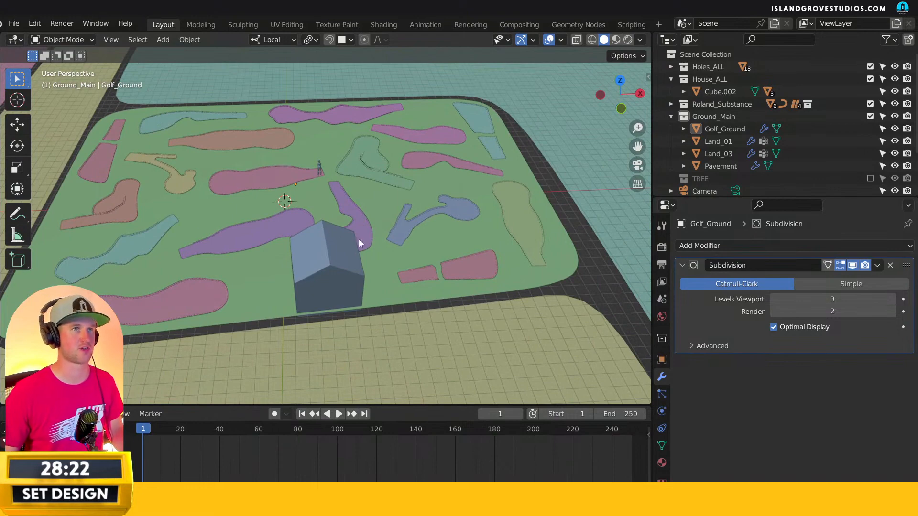
Examine the house block up close and select the mannequin standing at its front counter for scale.
middle_drag(355, 231, 351, 228)
scroll(303, 203, up, 2)
middle_drag(238, 274, 343, 164)
click(349, 163)
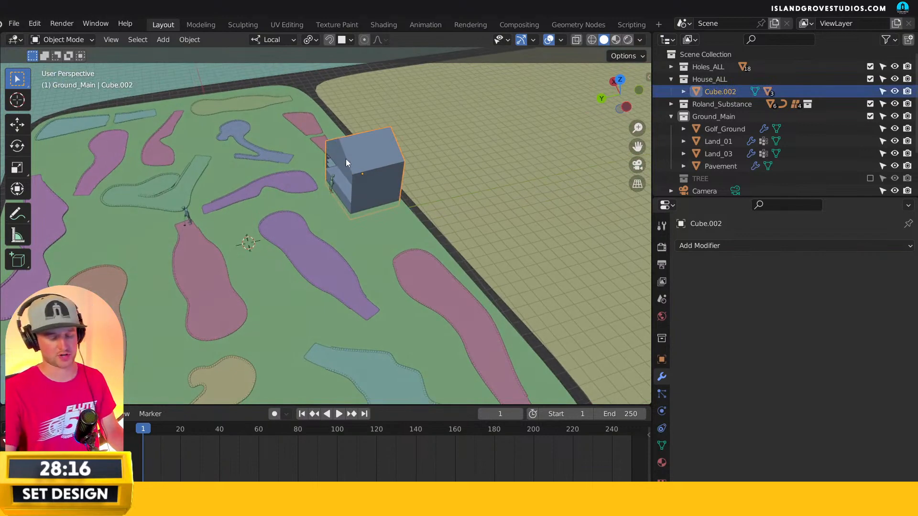
key(KP_Decimal)
middle_drag(344, 204, 475, 125)
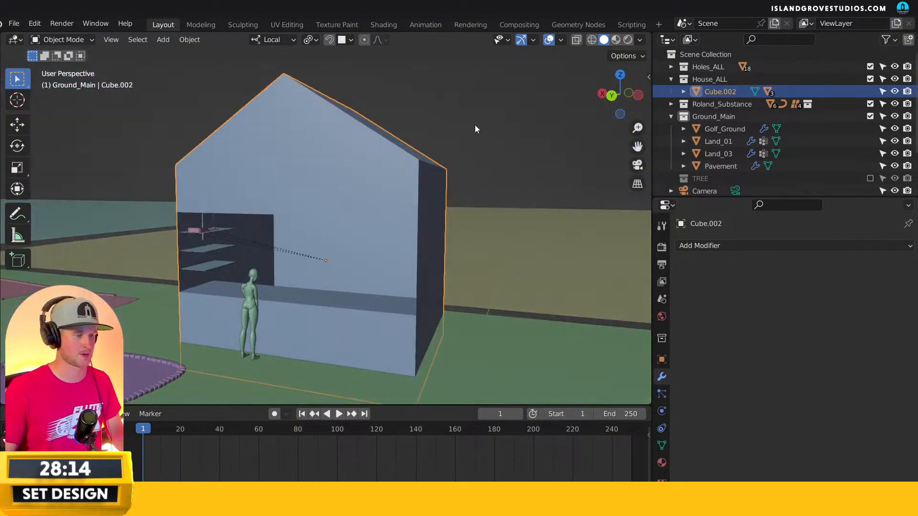
click(475, 125)
shift+middle_drag(309, 245, 301, 243)
click(266, 289)
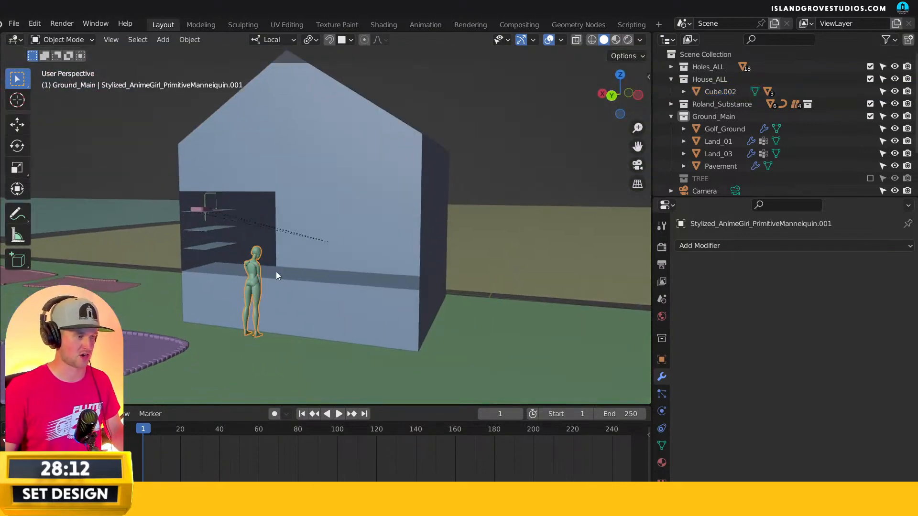
middle_drag(276, 272, 306, 282)
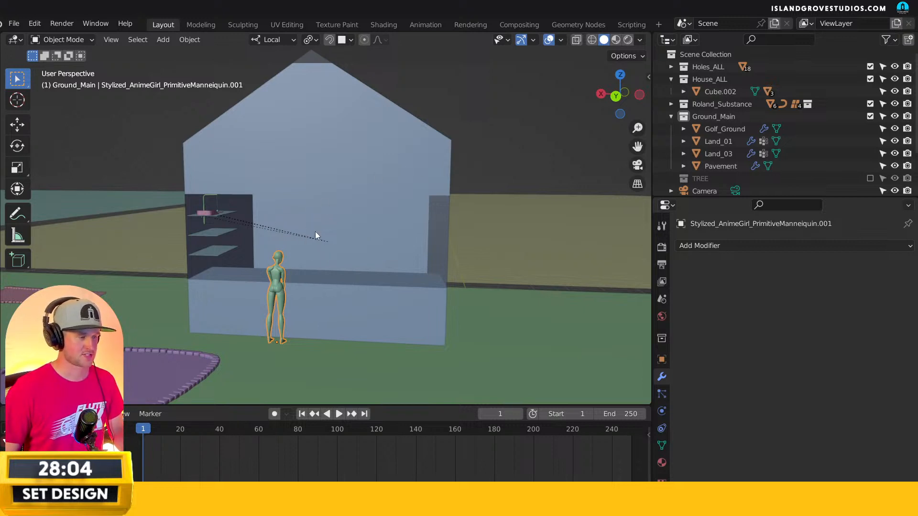
Look inside the house and examine the PuttMat on the top shelf up close.
scroll(268, 230, up, 4)
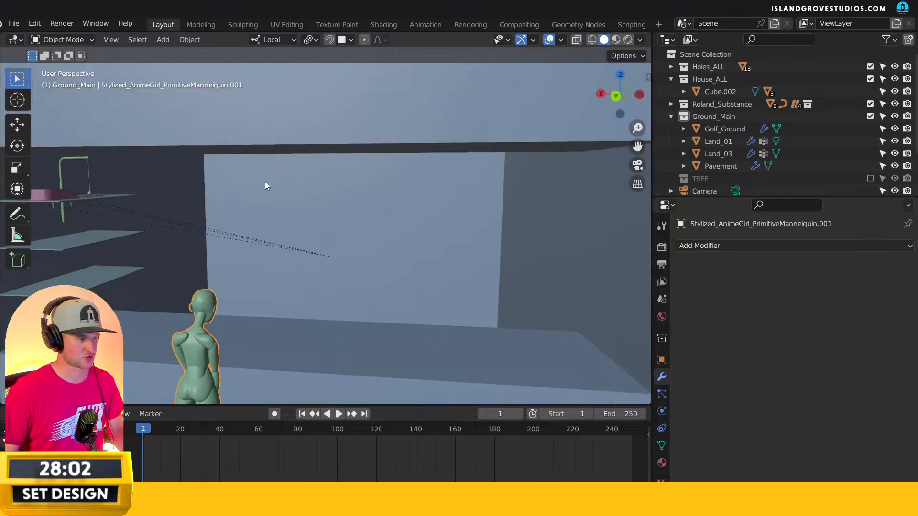
middle_drag(108, 183, 231, 186)
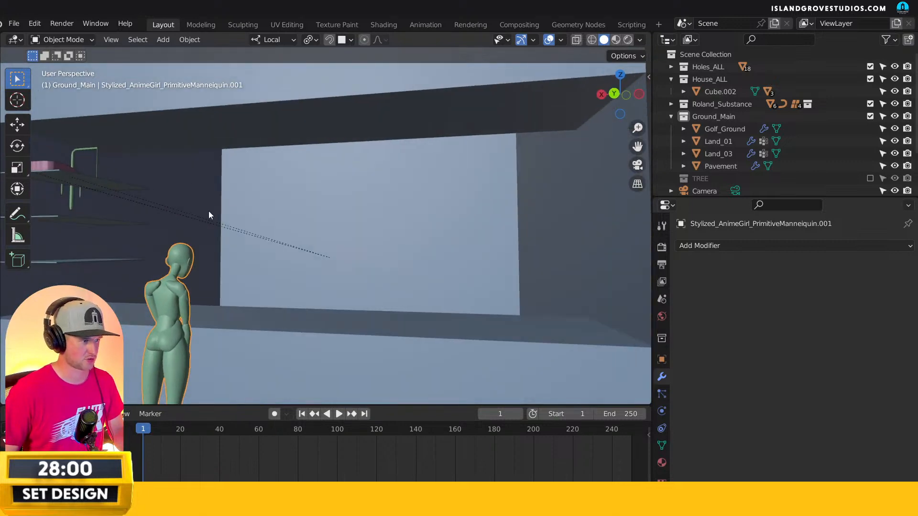
middle_drag(294, 218, 316, 173)
ctrl+scroll(261, 210, up, 3)
click(265, 178)
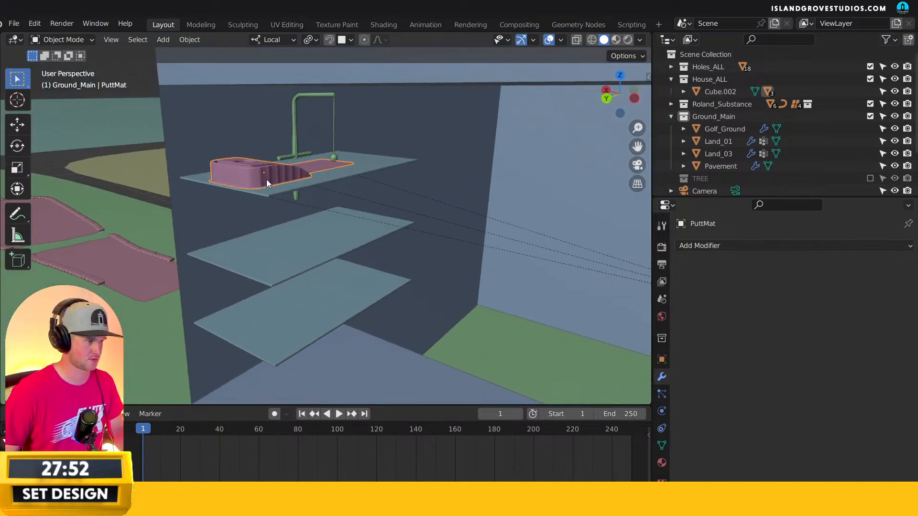
scroll(285, 191, up, 5)
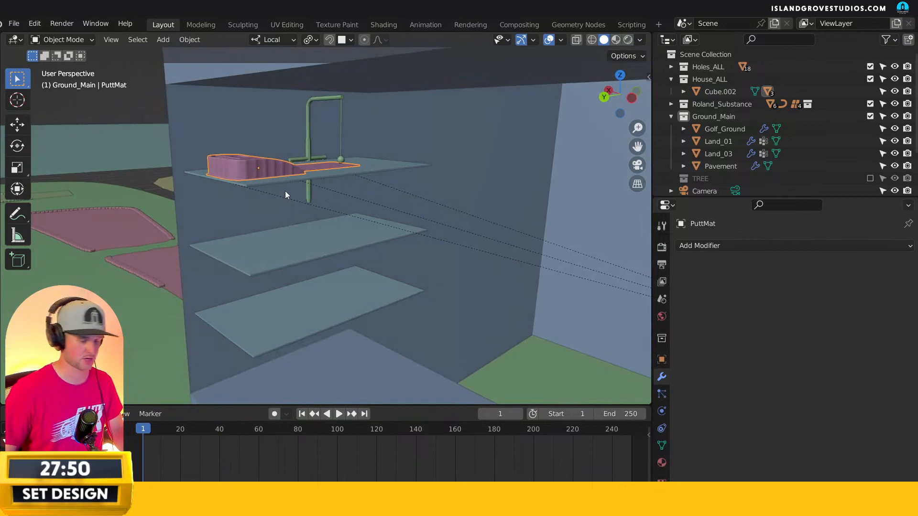
middle_drag(308, 217, 245, 246)
scroll(286, 254, up, 2)
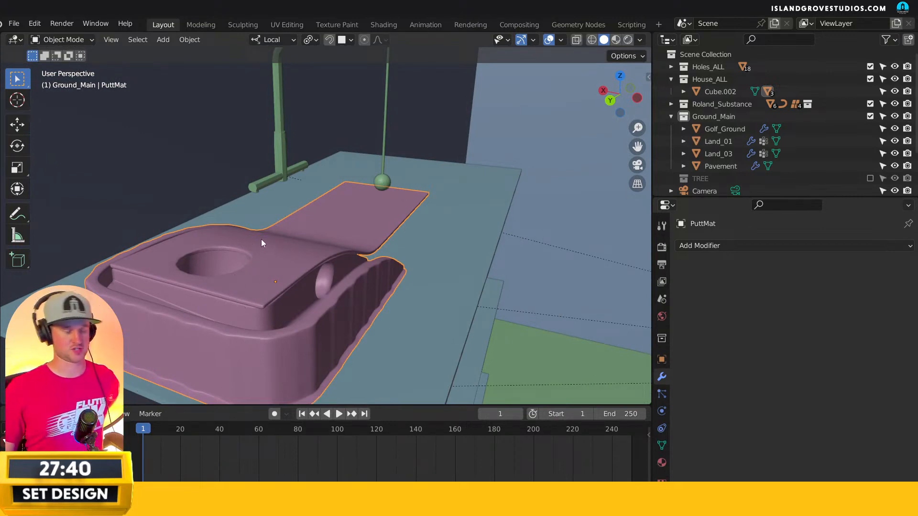
middle_drag(363, 242, 394, 192)
Examine the SWING beside the putting mat from several sides, leaving nothing selected.
click(412, 191)
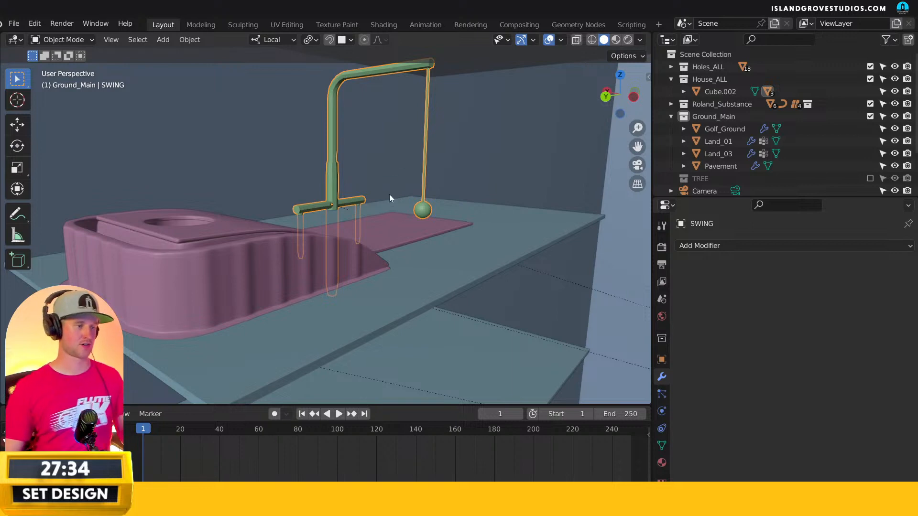
middle_drag(404, 246, 311, 166)
middle_drag(393, 219, 329, 294)
middle_drag(326, 150, 338, 285)
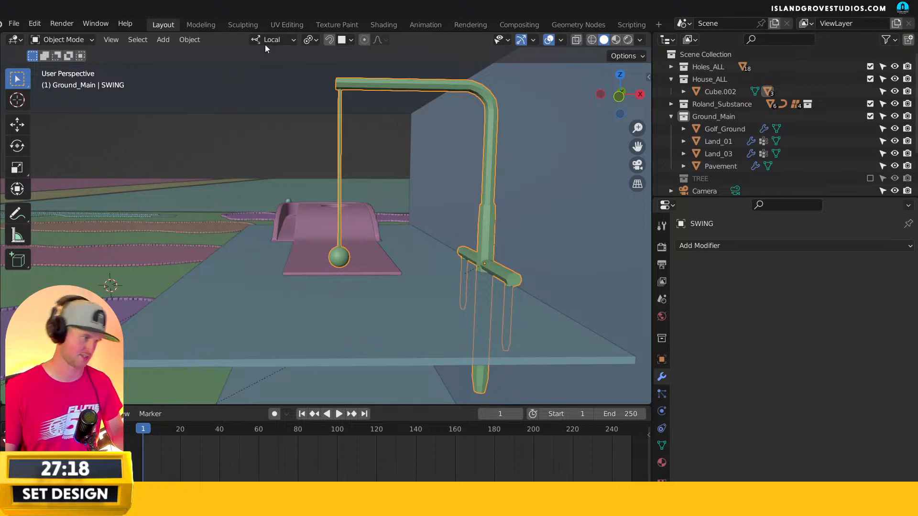
key(alt+a)
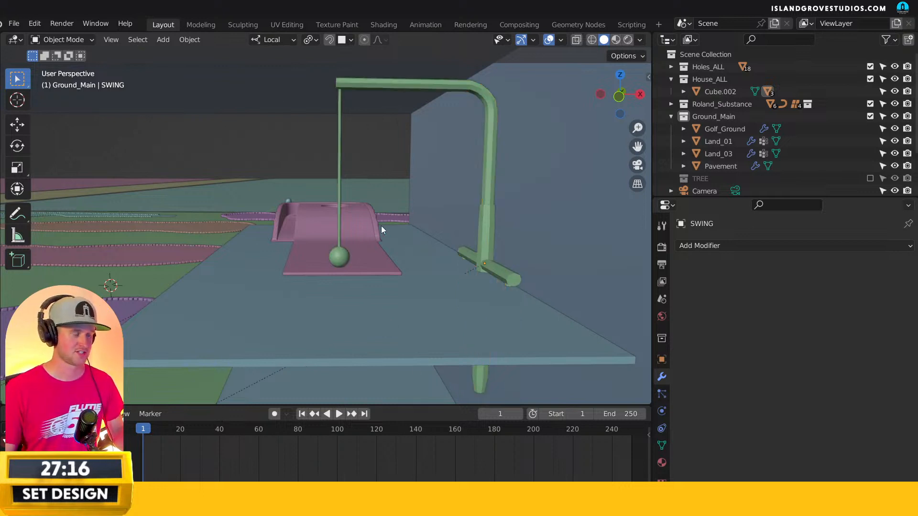
mouse_move(426, 256)
middle_down()
mouse_move(416, 272)
mouse_move(424, 251)
middle_up()
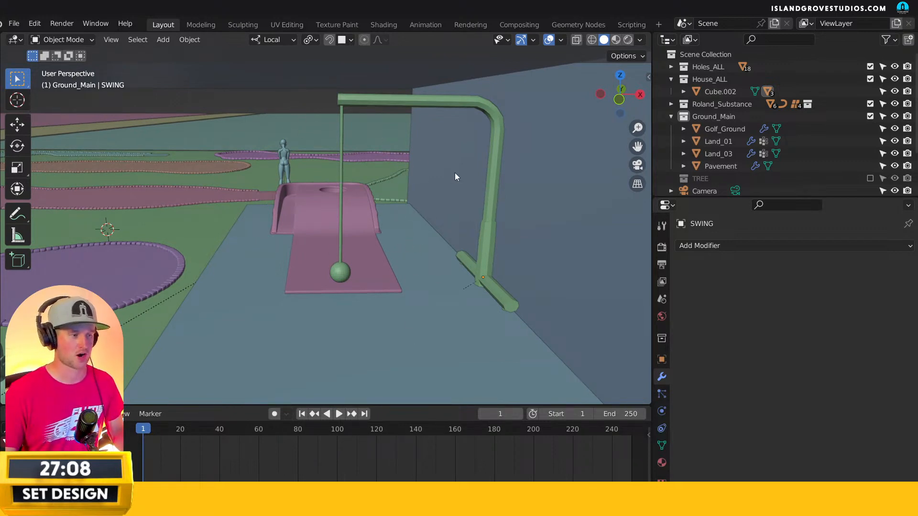
middle_drag(414, 205, 438, 179)
middle_drag(373, 174, 428, 139)
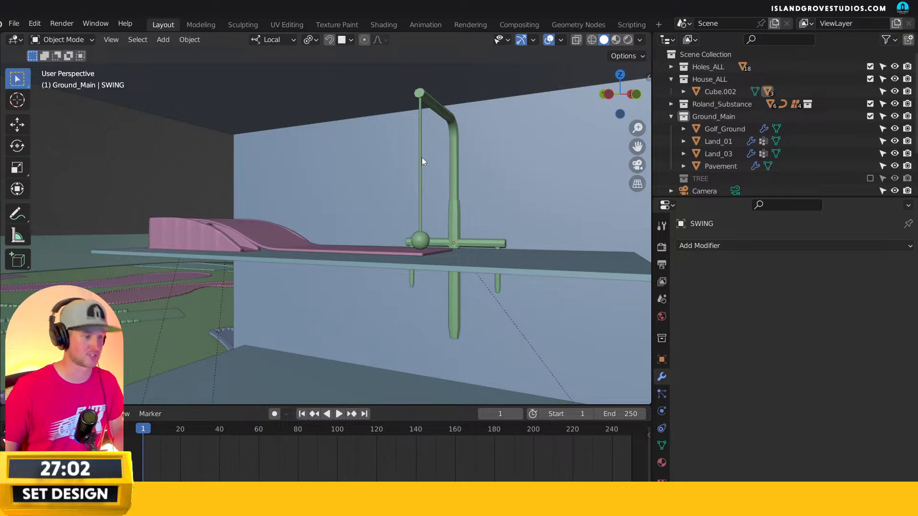
Examine the three shelves and the house interior from below and from the front opening.
shift+middle_drag(155, 199, 435, 217)
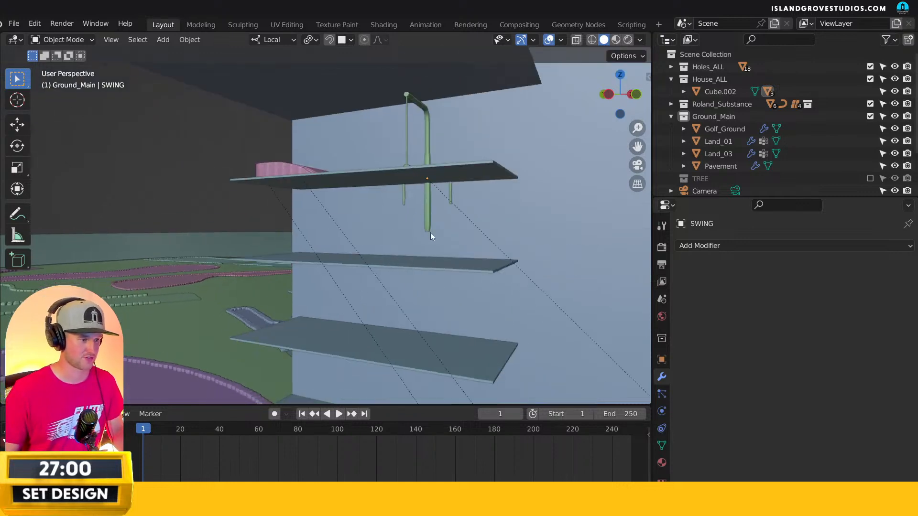
shift+scroll(342, 338, down, 3)
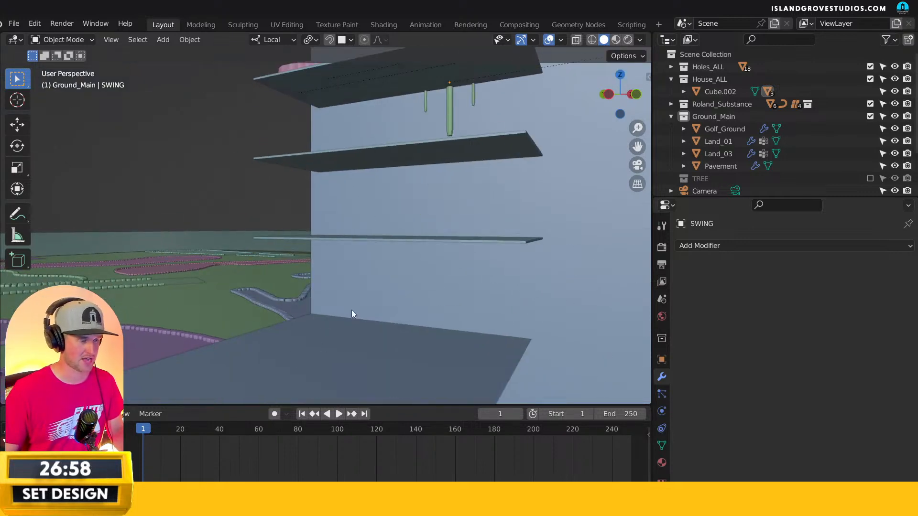
middle_drag(366, 245, 404, 303)
scroll(463, 271, down, 3)
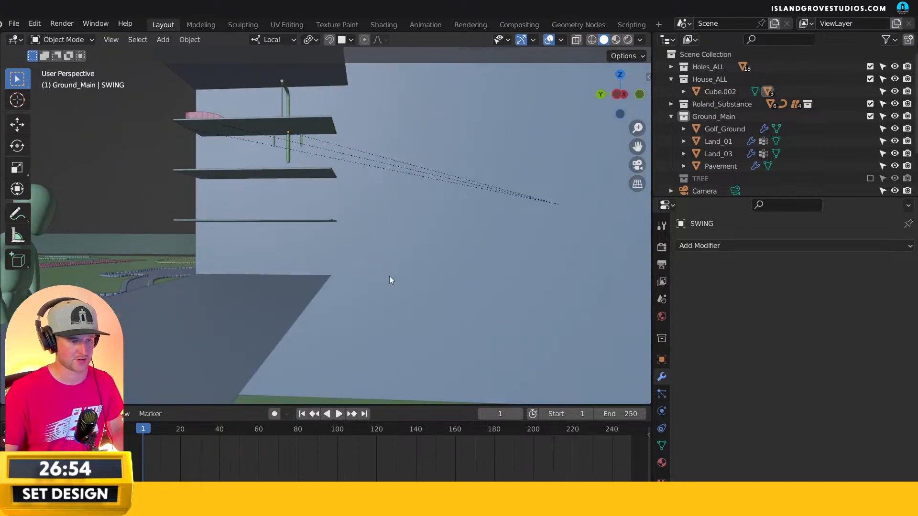
middle_drag(451, 239, 311, 250)
scroll(430, 242, up, 3)
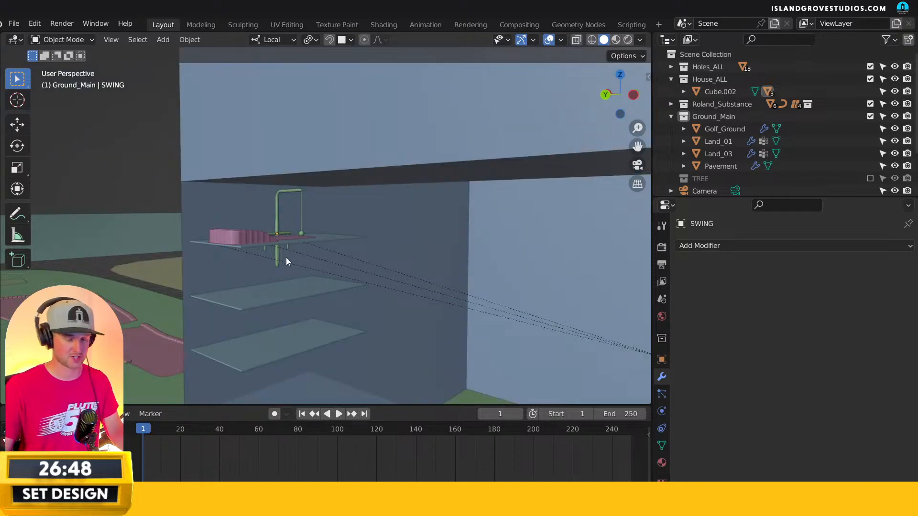
scroll(354, 231, up, 5)
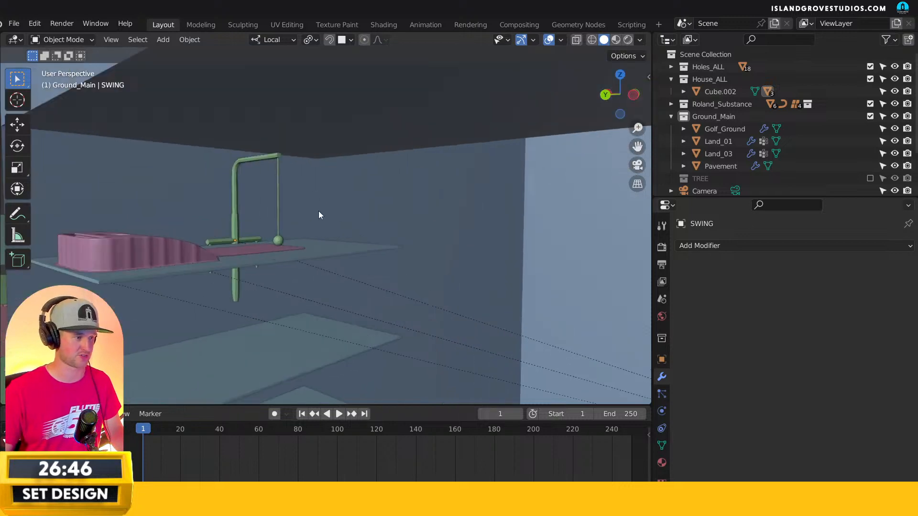
shift+middle_drag(322, 236, 348, 225)
Check the shelf board Cube.001 and its Array modifier beneath the putting mat, leaving it deselected.
click(382, 266)
middle_drag(587, 299, 383, 250)
middle_drag(503, 265, 479, 273)
click(479, 274)
click(56, 127)
shift+middle_drag(361, 234, 391, 237)
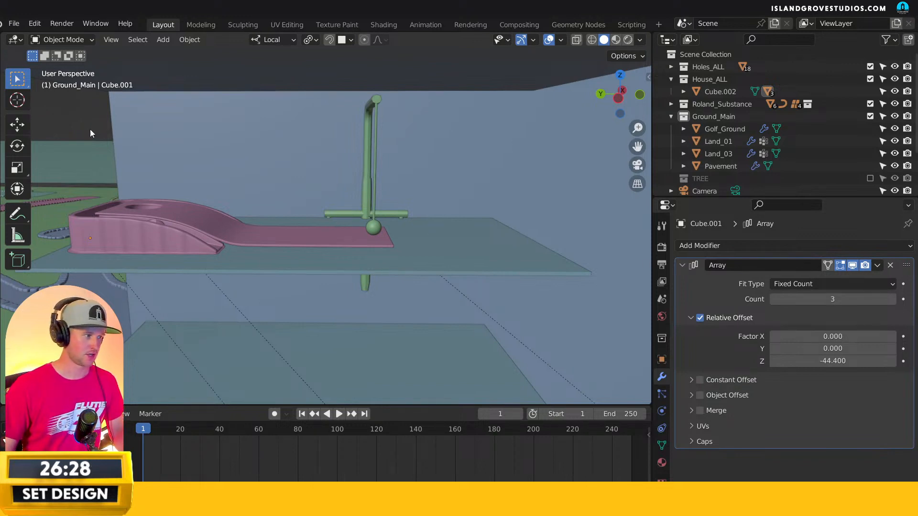
Move the arrayed shelves about 0.07 ft in the negative local X direction, away from the swing's upright pole.
middle_drag(320, 268, 406, 227)
click(407, 230)
middle_drag(355, 259, 303, 188)
scroll(331, 234, up, 3)
middle_drag(331, 235, 303, 242)
click(435, 332)
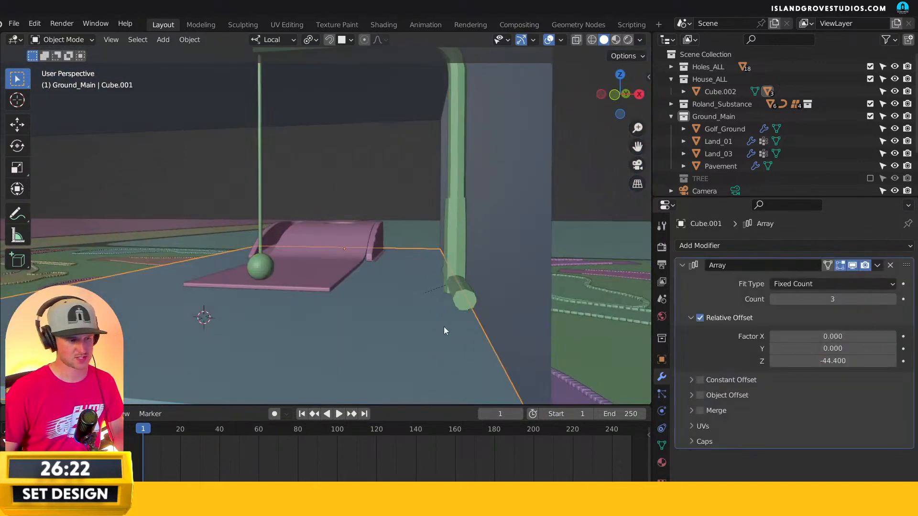
key(g)
key(x)
key(x)
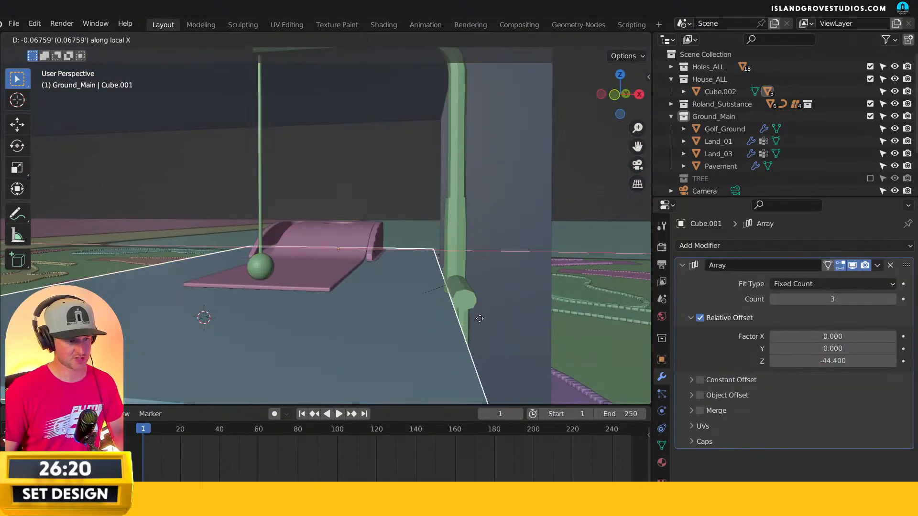
click(478, 318)
middle_drag(478, 317, 474, 309)
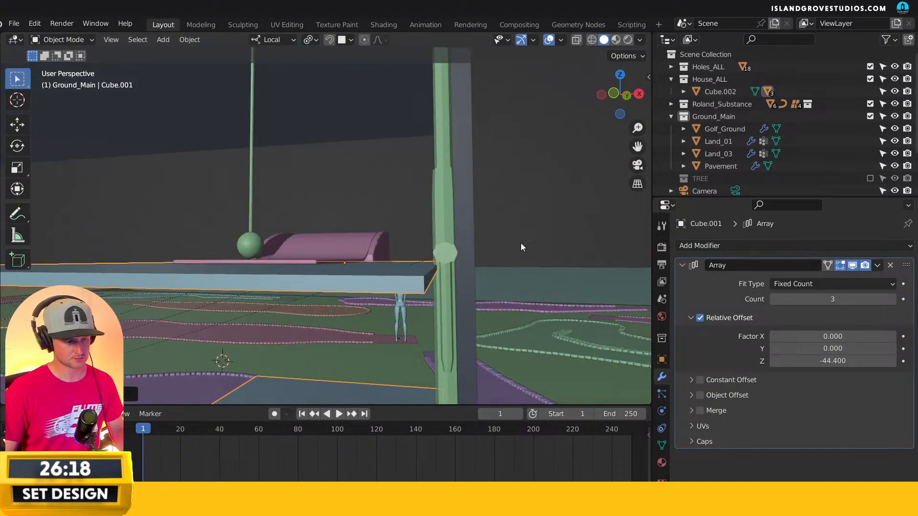
mouse_move(427, 276)
middle_down()
mouse_move(553, 286)
mouse_move(437, 280)
mouse_move(429, 291)
mouse_move(426, 277)
middle_up()
scroll(381, 301, down, 5)
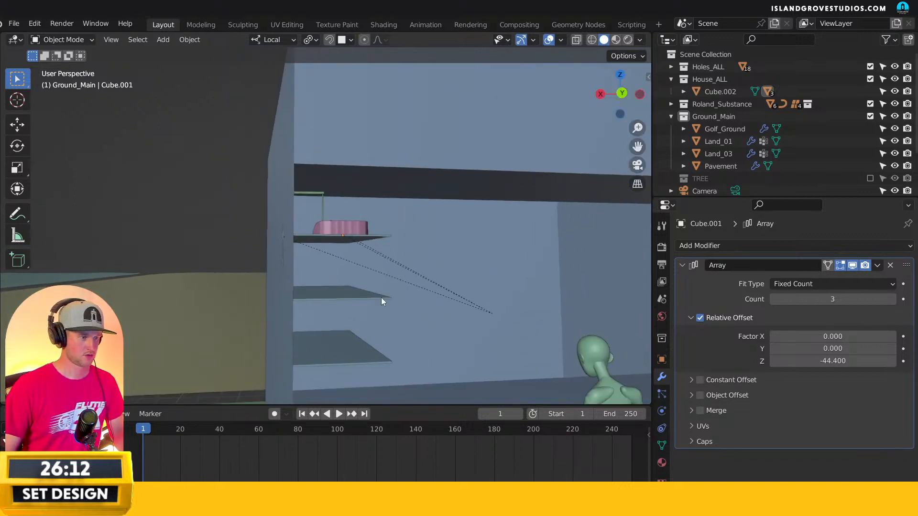
middle_drag(381, 301, 328, 311)
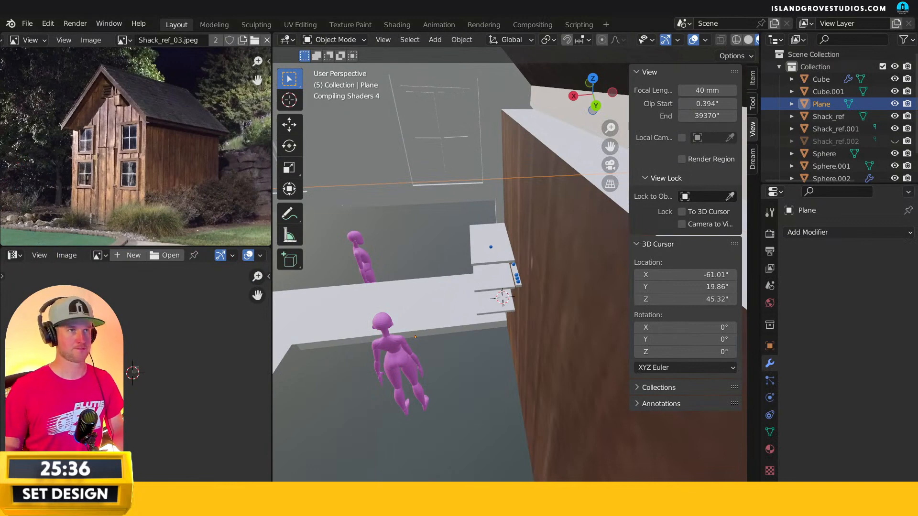
Isolate the textured shack and ground plane in local view, clear the selection, and restore the full scene.
click(453, 292)
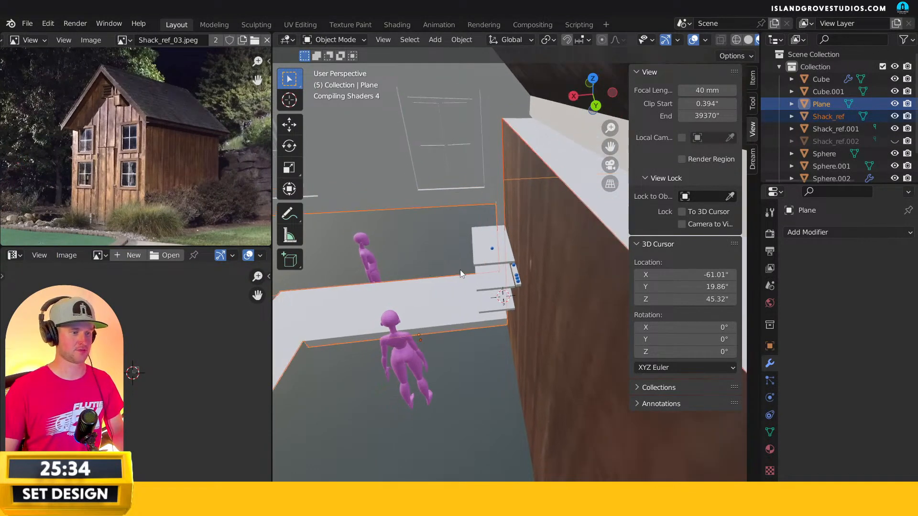
key(KP_Divide)
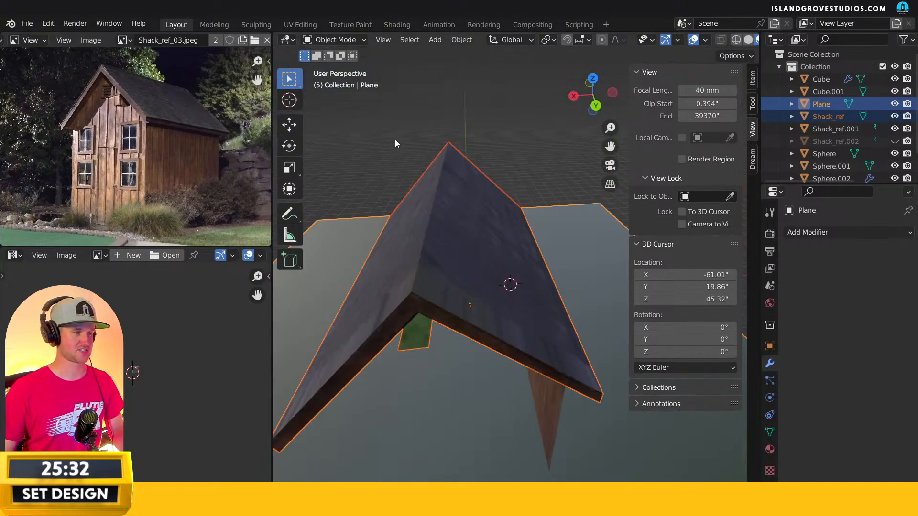
click(396, 140)
key(KP_Divide)
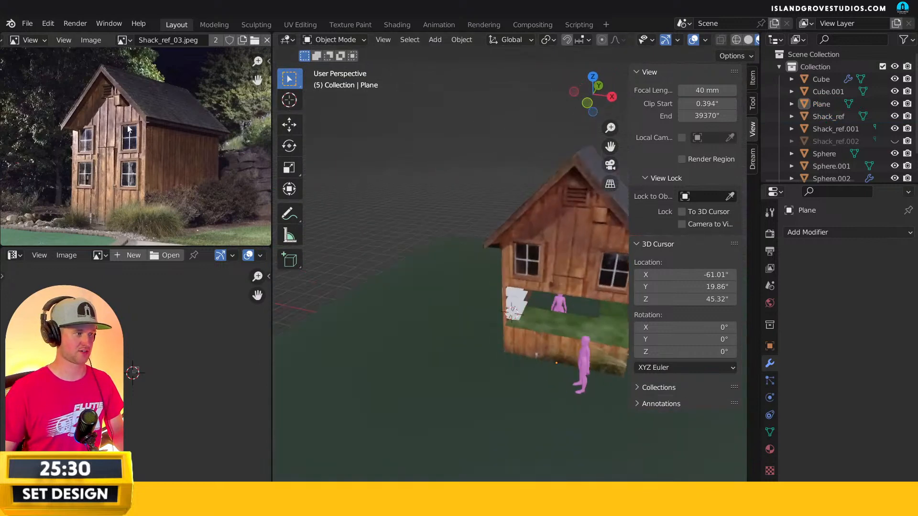
Examine the whole Shack_ref_03.jpeg reference photo, including the shack's surrounding green and path.
scroll(147, 167, down, 3)
middle_drag(148, 167, 185, 162)
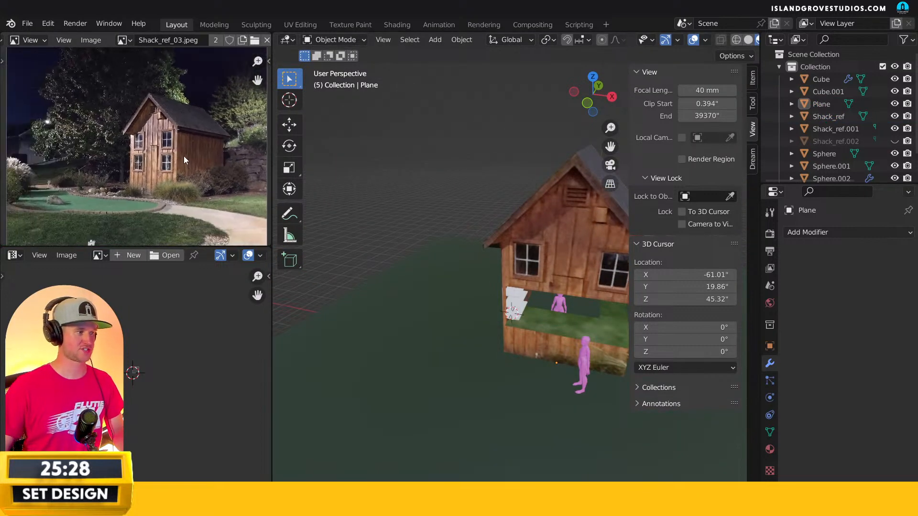
scroll(180, 174, down, 1)
scroll(179, 173, down, 2)
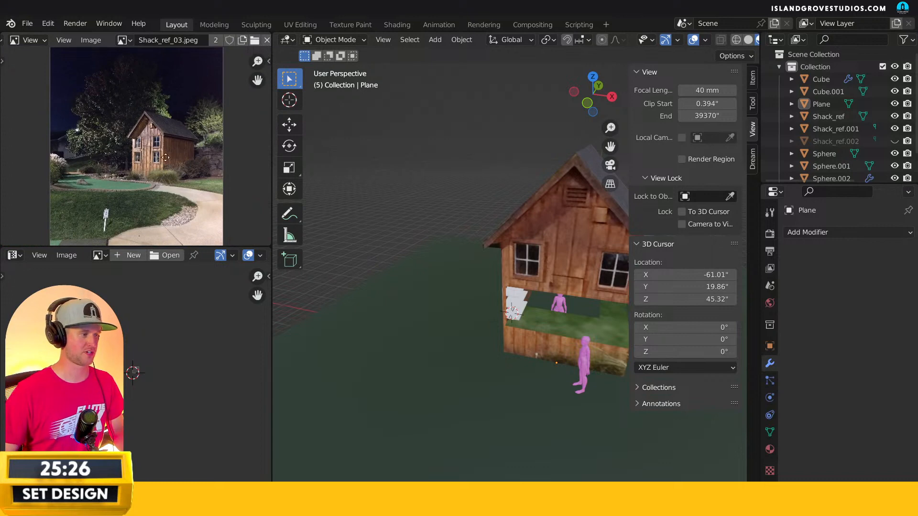
scroll(163, 144, down, 1)
middle_drag(164, 132, 162, 162)
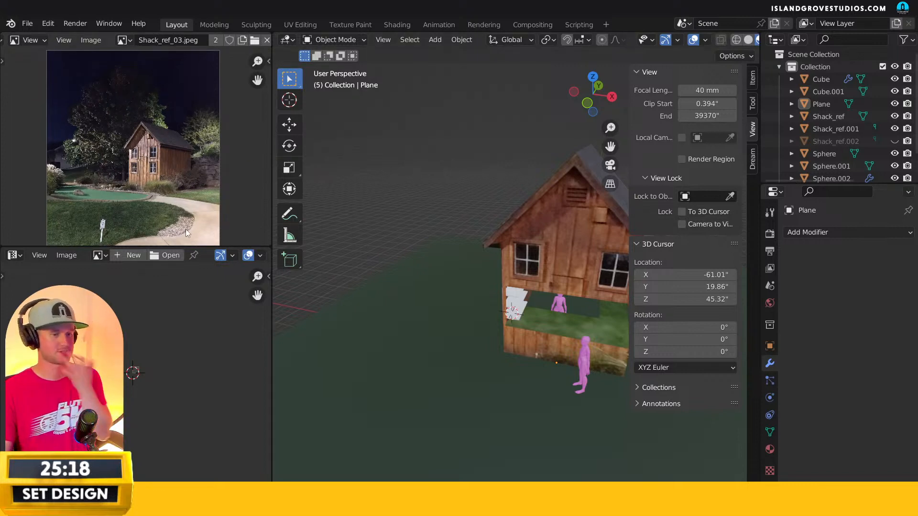
Select the textured Shack_ref model and examine it from several sides, keeping its name as it is.
middle_drag(483, 197, 511, 263)
click(534, 280)
click(610, 233)
click(497, 304)
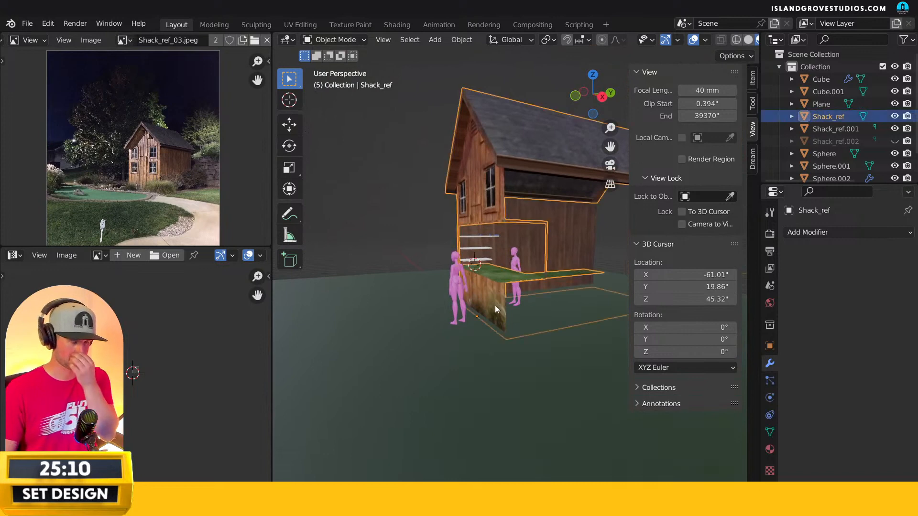
middle_drag(553, 272, 548, 301)
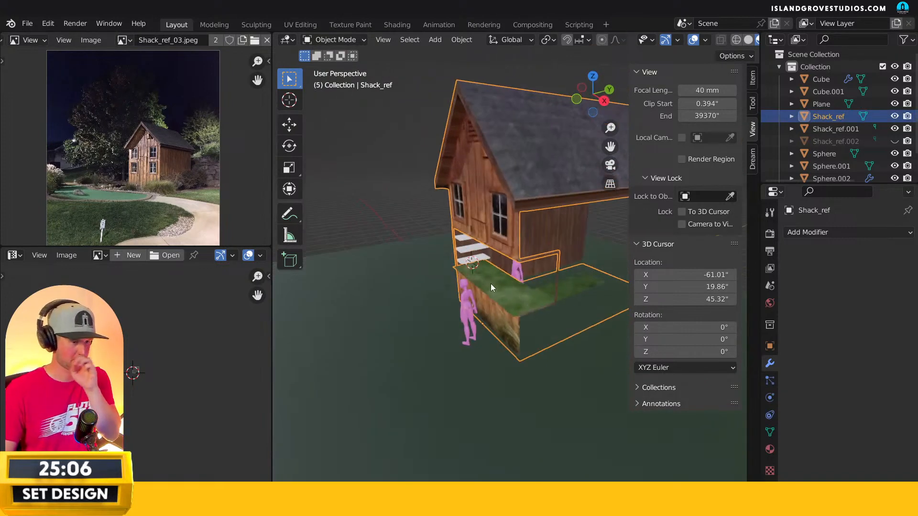
middle_drag(499, 282, 467, 257)
scroll(400, 214, down, 4)
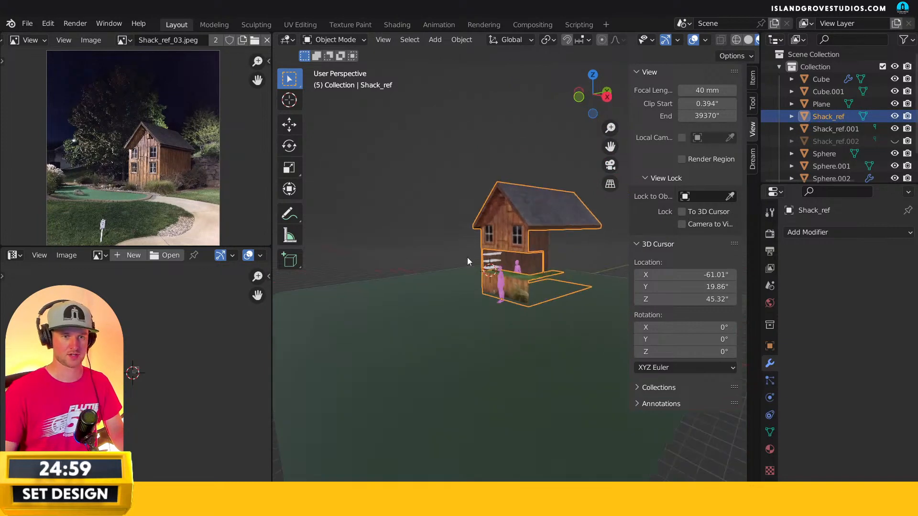
double_click(835, 117)
key(Escape)
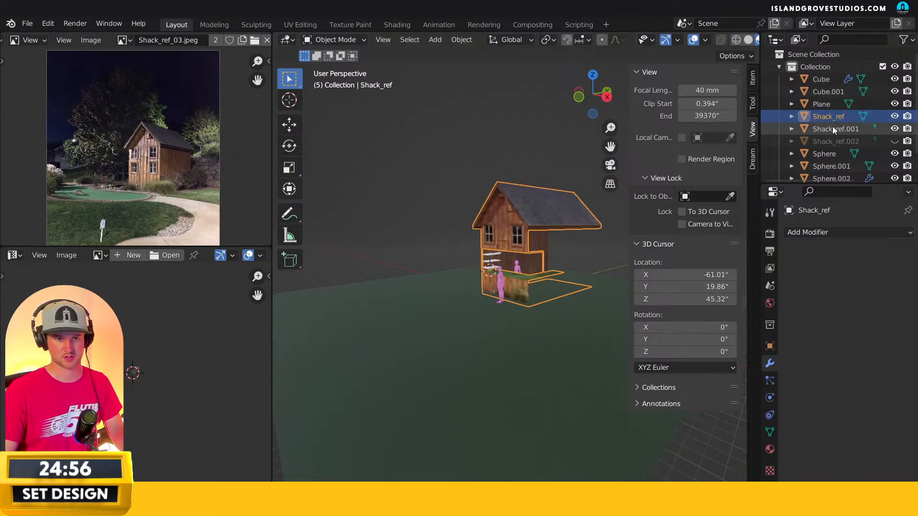
Switch the visibility of Shack_ref and Shack_ref.001 off and on to identify which part of the shack each one holds.
click(894, 116)
click(894, 129)
click(894, 129)
click(884, 128)
click(878, 117)
click(894, 116)
click(894, 129)
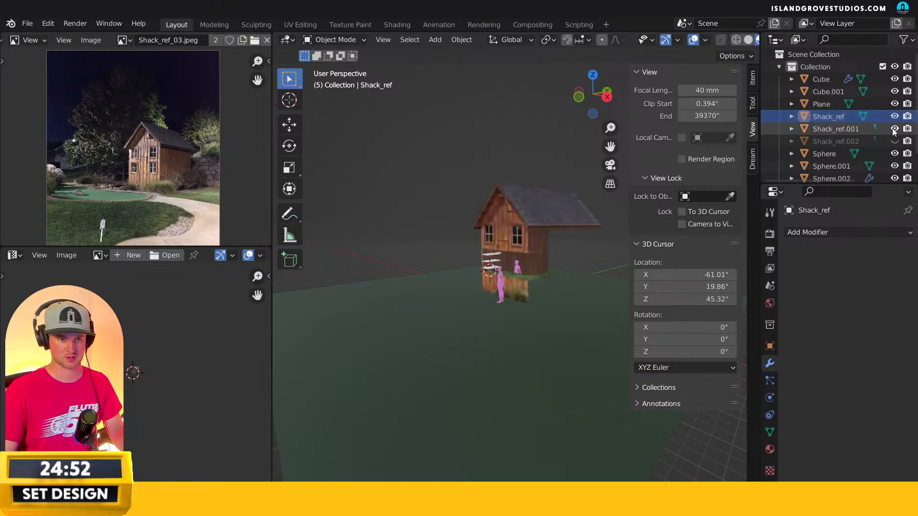
middle_drag(634, 171, 560, 199)
click(560, 199)
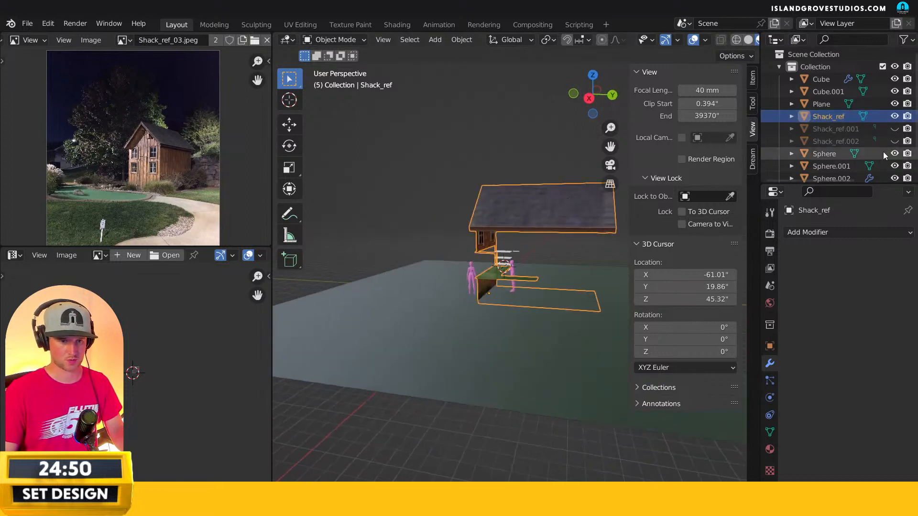
Unhide Shack_ref.002 and Shack_ref.001, and enlarge the Outliner so it lists every scene object.
click(895, 141)
middle_drag(477, 217, 497, 225)
scroll(583, 211, up, 4)
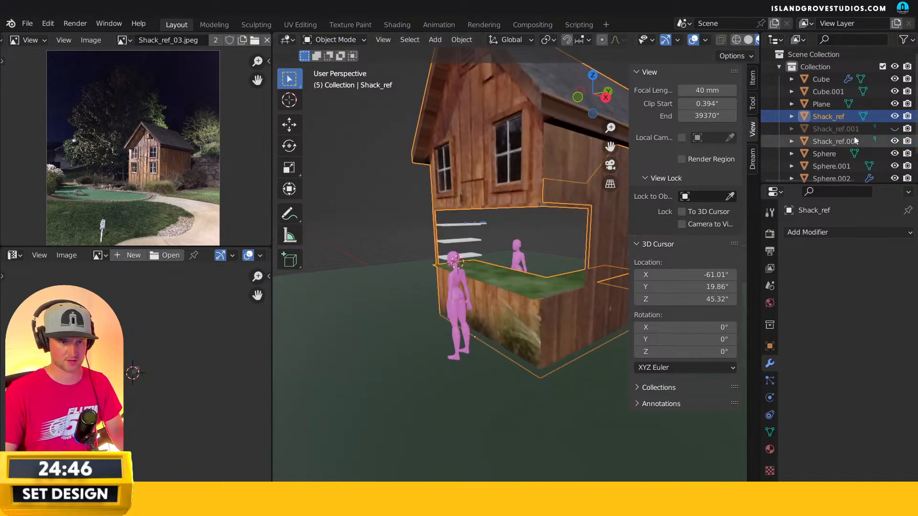
click(894, 128)
key(alt+a)
scroll(580, 282, down, 4)
middle_drag(580, 282, 521, 264)
click(520, 265)
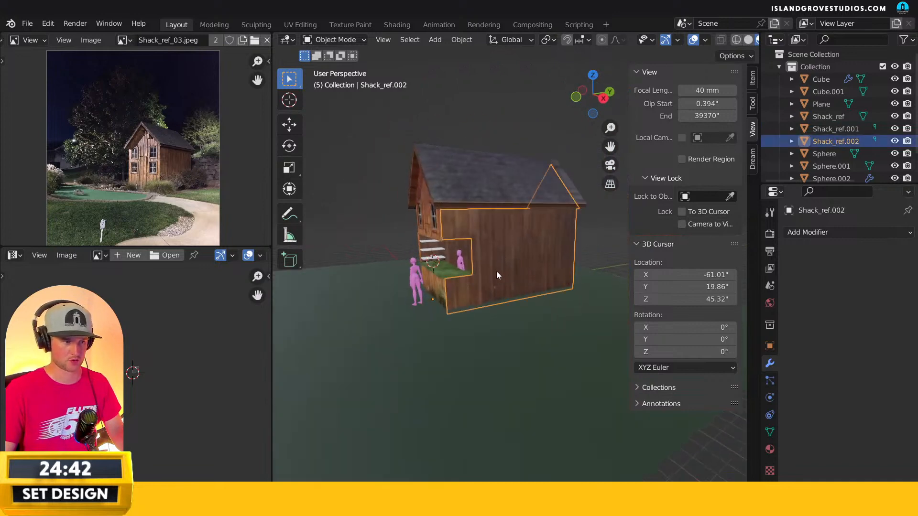
drag(851, 185, 867, 276)
middle_drag(572, 211, 633, 208)
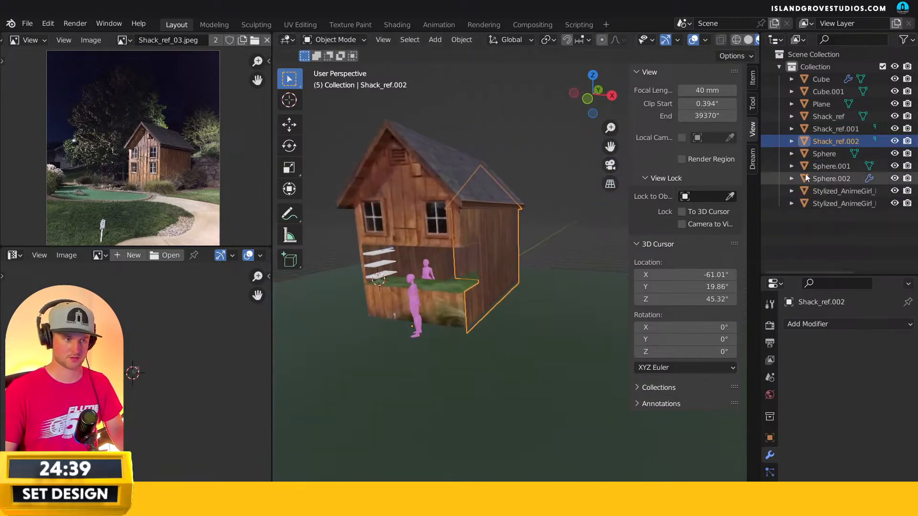
Hide the three shack parts Shack_ref, Shack_ref.001 and Shack_ref.002 so only the props and ground remain in view.
click(894, 141)
click(894, 129)
click(895, 117)
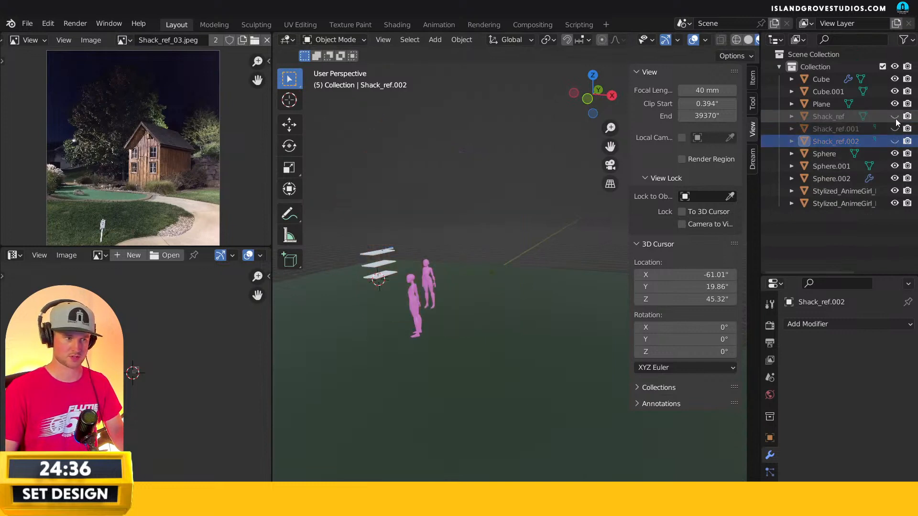
Select the arrayed shelves and the small ledge behind them to identify these objects.
middle_drag(457, 244, 436, 228)
click(435, 226)
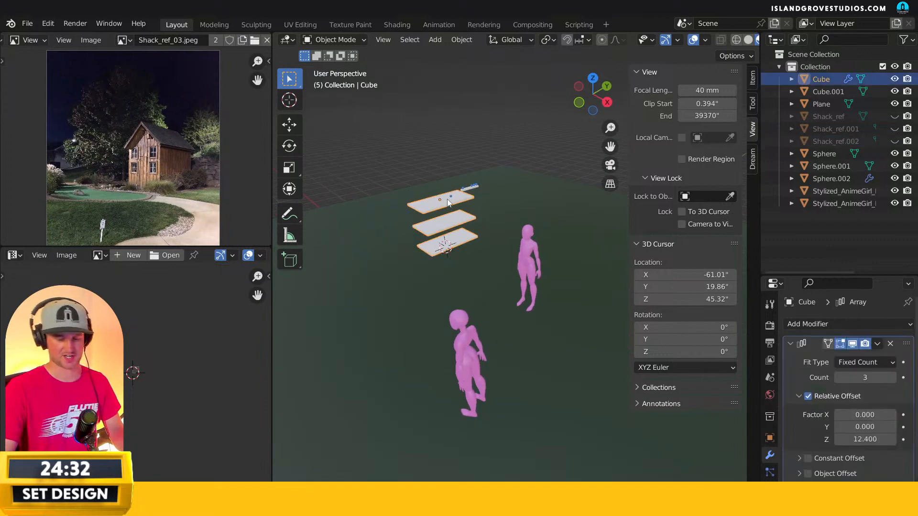
key(KP_Decimal)
click(565, 112)
scroll(561, 164, down, 4)
middle_drag(494, 199, 541, 160)
click(532, 173)
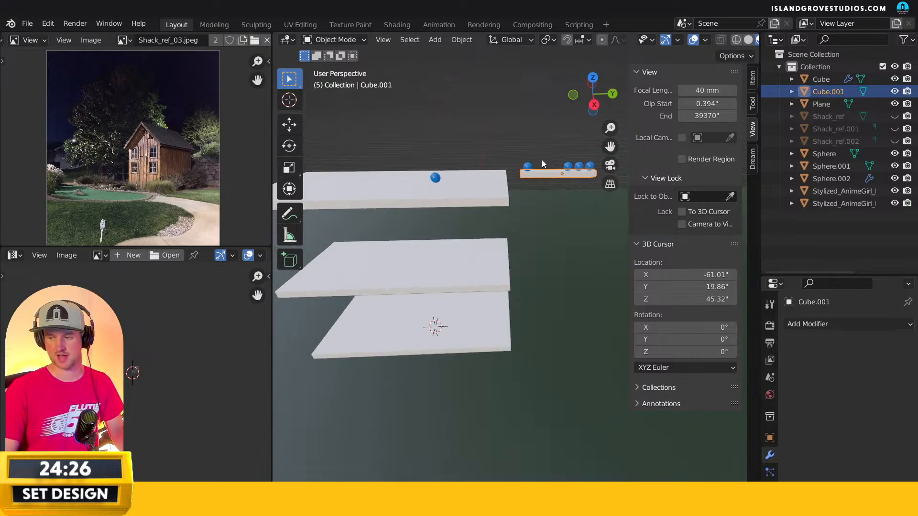
click(566, 164)
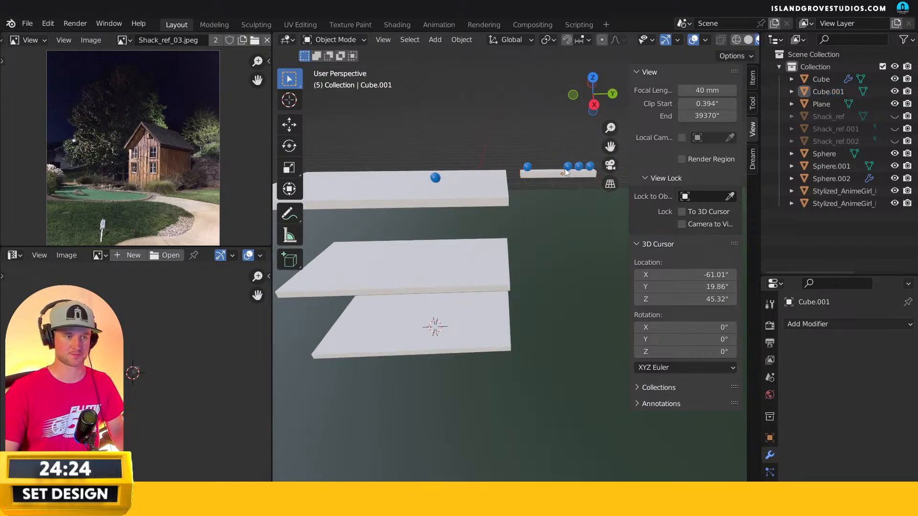
shift+middle_drag(567, 166, 559, 174)
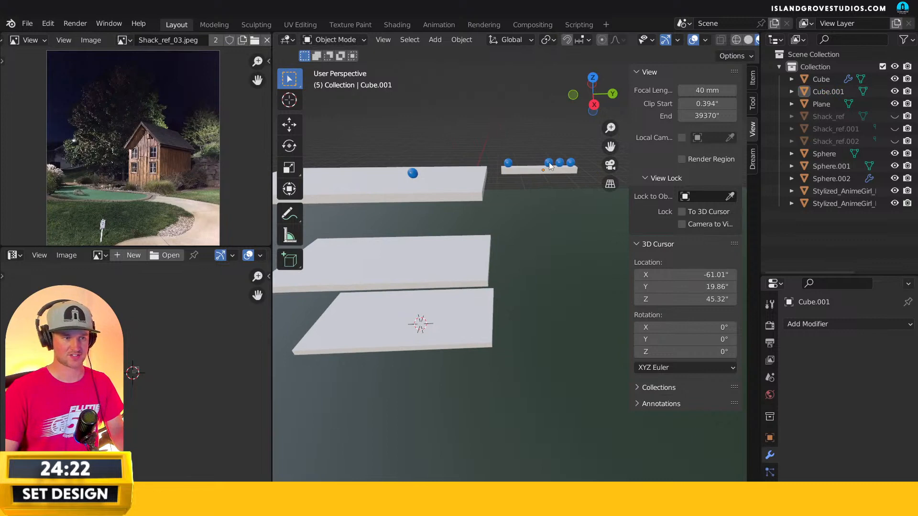
Select the single ball and the arrayed balls on the ledge, toggling the array's visibility to identify them.
click(558, 164)
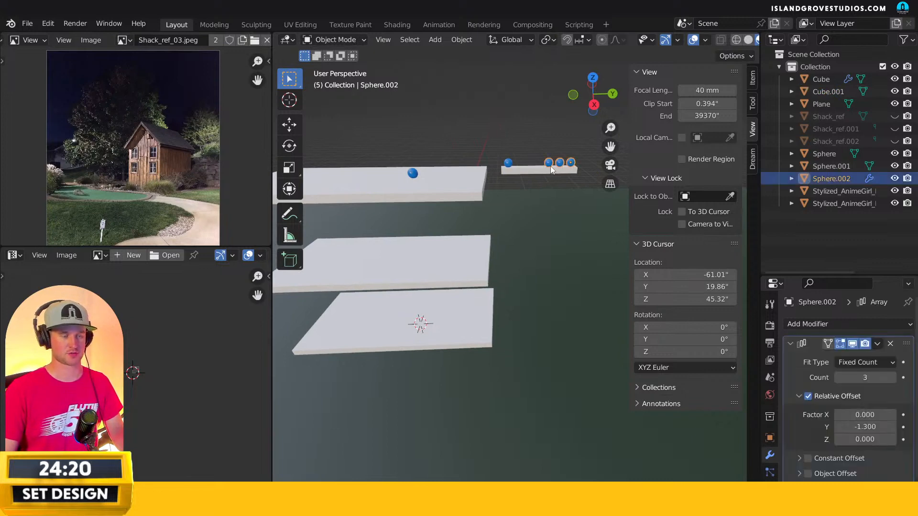
click(508, 164)
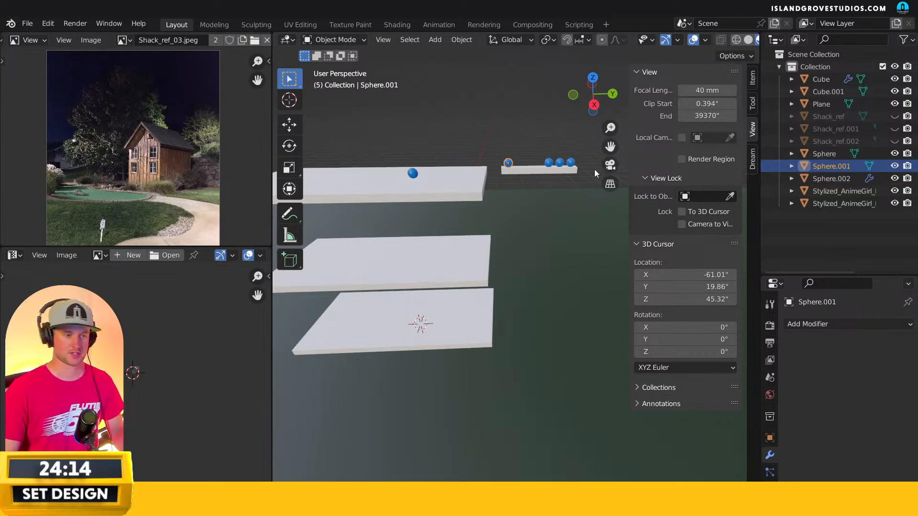
click(535, 153)
shift+middle_drag(535, 153, 541, 168)
click(547, 158)
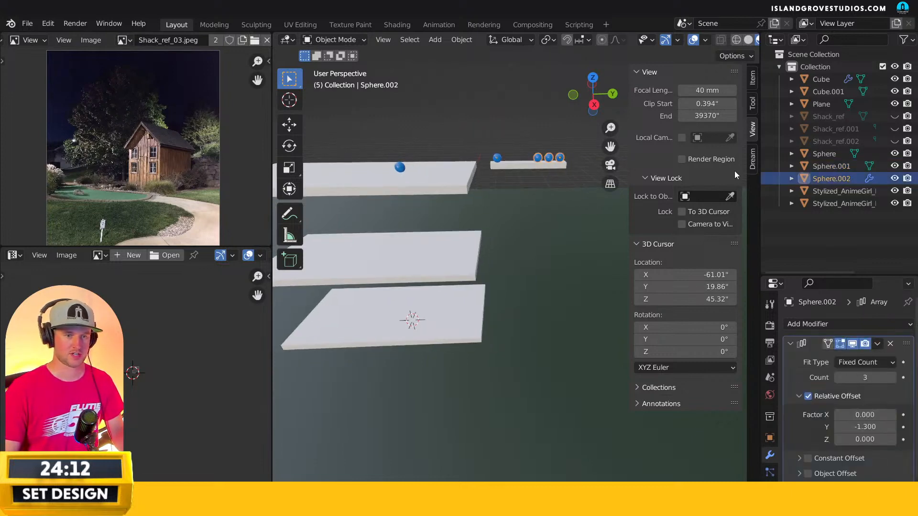
click(894, 178)
click(894, 178)
middle_drag(458, 179, 482, 220)
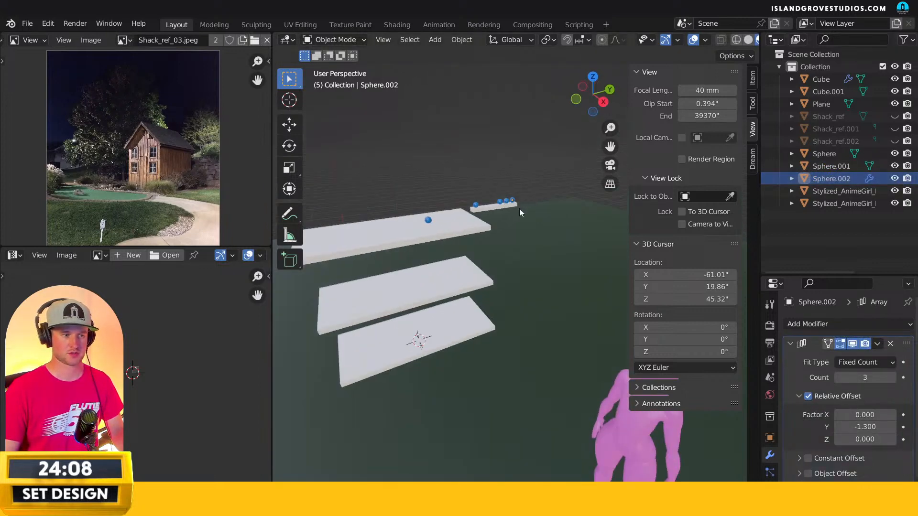
Hide the three sphere objects, both shelf cubes, the ground plane and the two human figures.
drag(895, 153, 894, 178)
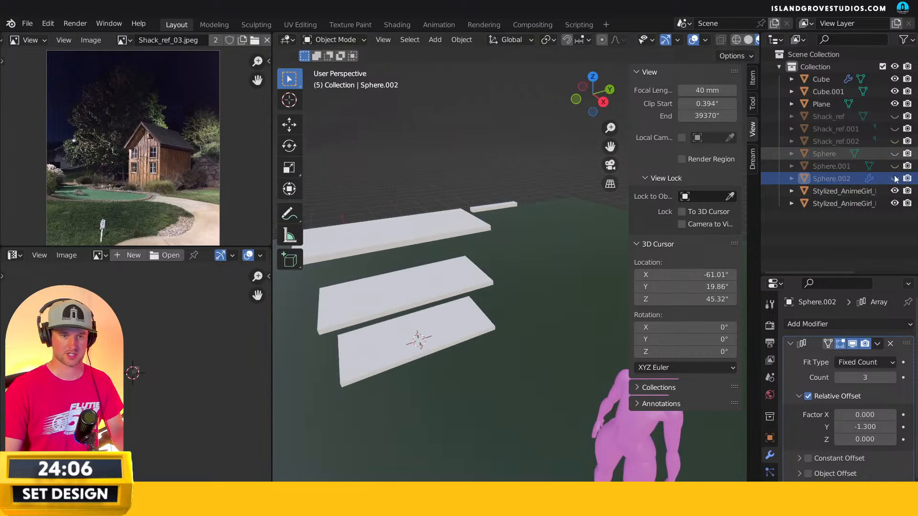
click(437, 229)
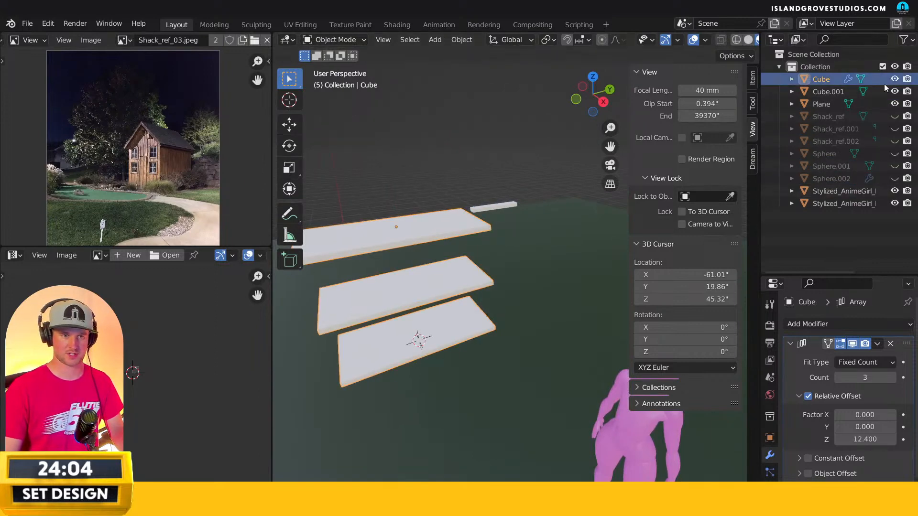
drag(894, 78, 894, 91)
click(822, 105)
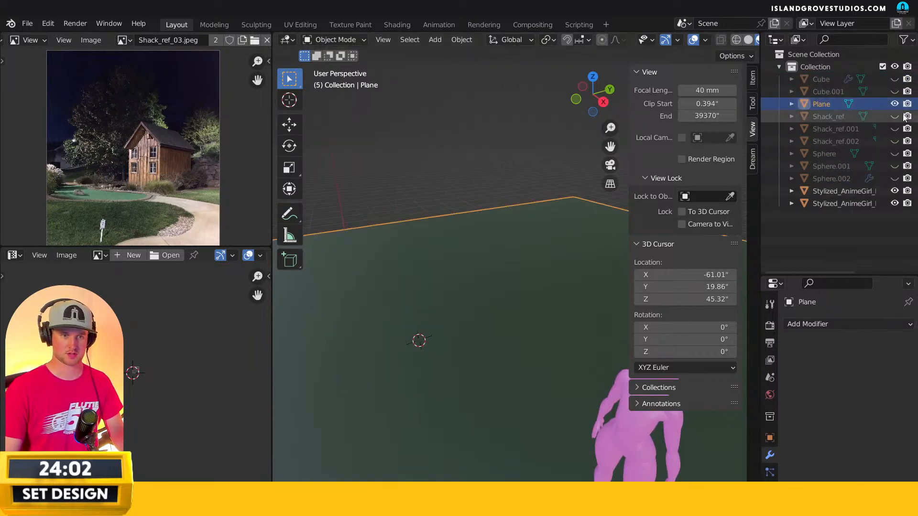
click(894, 103)
drag(895, 203, 895, 190)
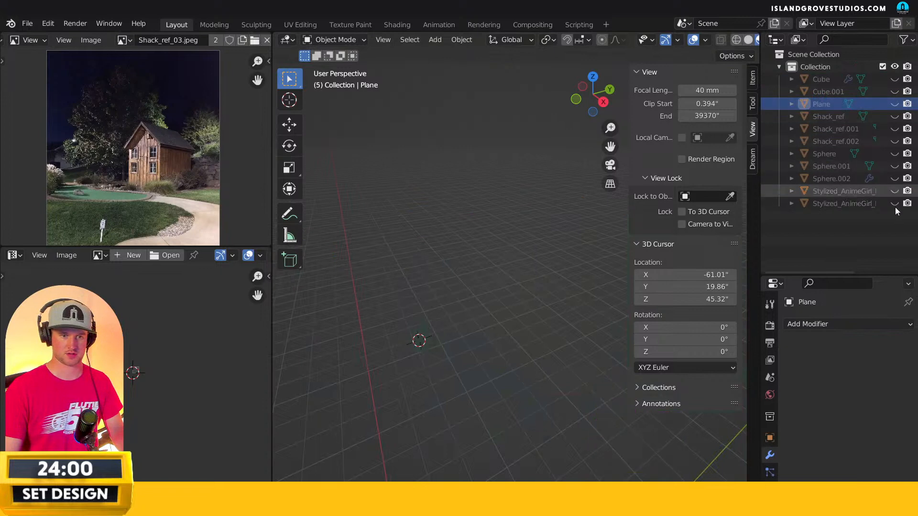
Show Shack_ref, Shack_ref.001 and Shack_ref.002 again and select all three shack parts.
drag(894, 116, 894, 141)
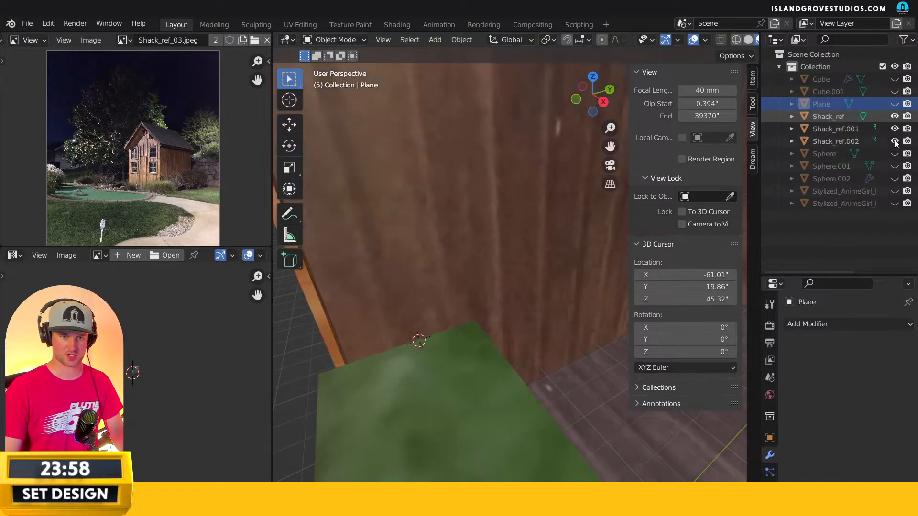
scroll(497, 267, down, 5)
middle_drag(494, 259, 525, 234)
click(525, 234)
shift+click(836, 139)
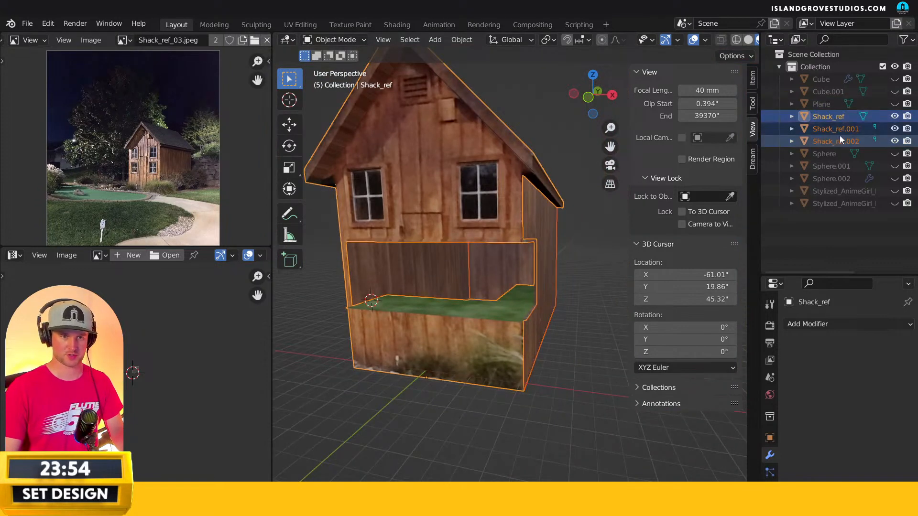
Move the three selected shack parts to a new collection named Shack_All.
right_click(837, 131)
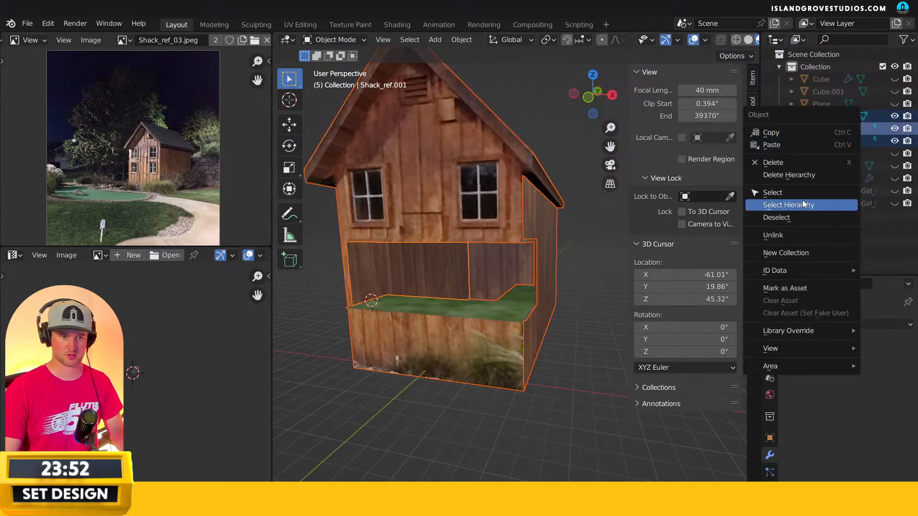
right_click(520, 199)
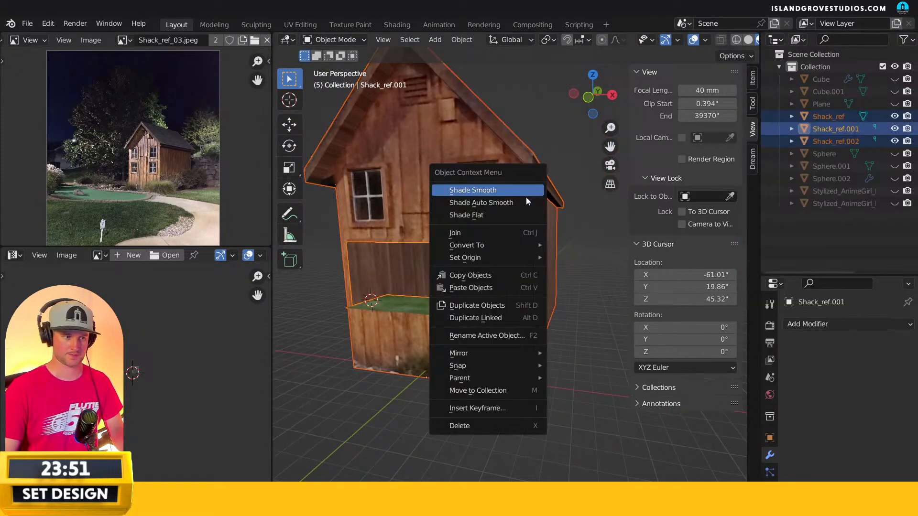
click(497, 390)
click(491, 389)
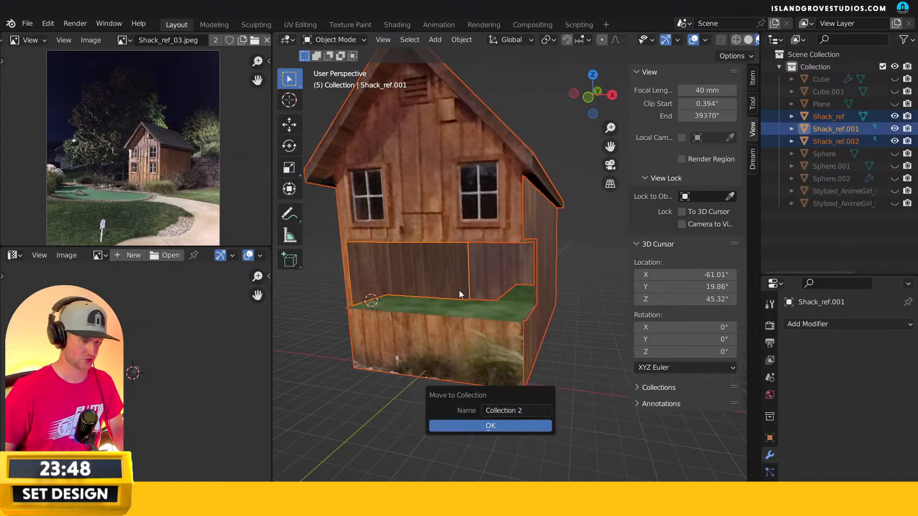
click(517, 411)
text(S)
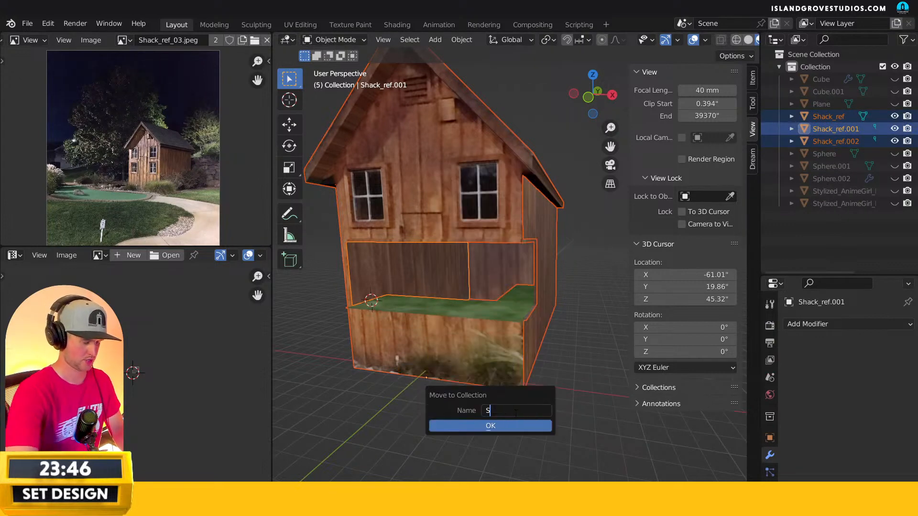
text(hack_All)
key(Return)
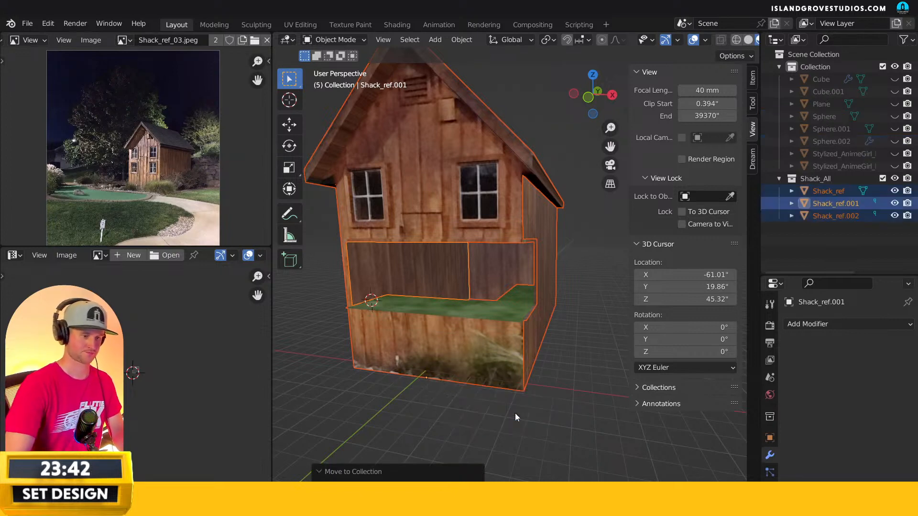
click(601, 282)
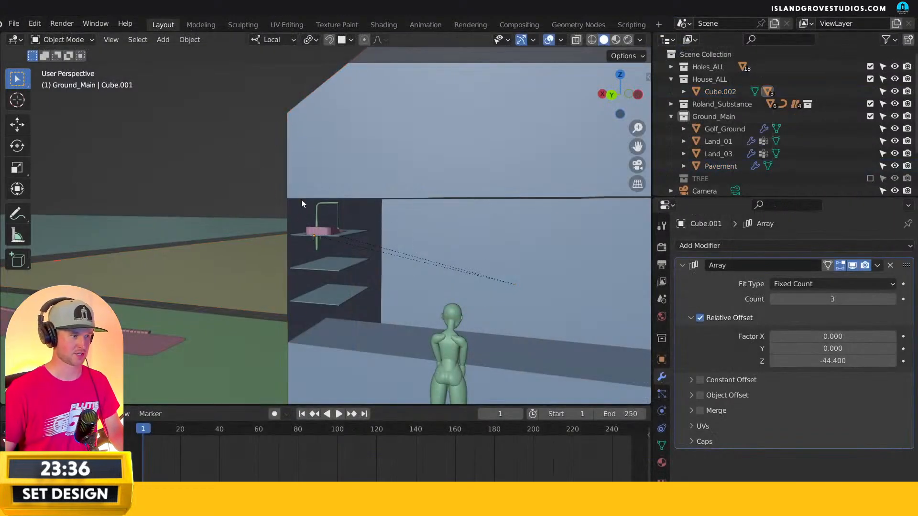
Examine the blockout house, Cube.002, in the main golf-course set from outside and close to its shelves.
scroll(330, 210, down, 6)
click(375, 223)
middle_drag(383, 221, 344, 190)
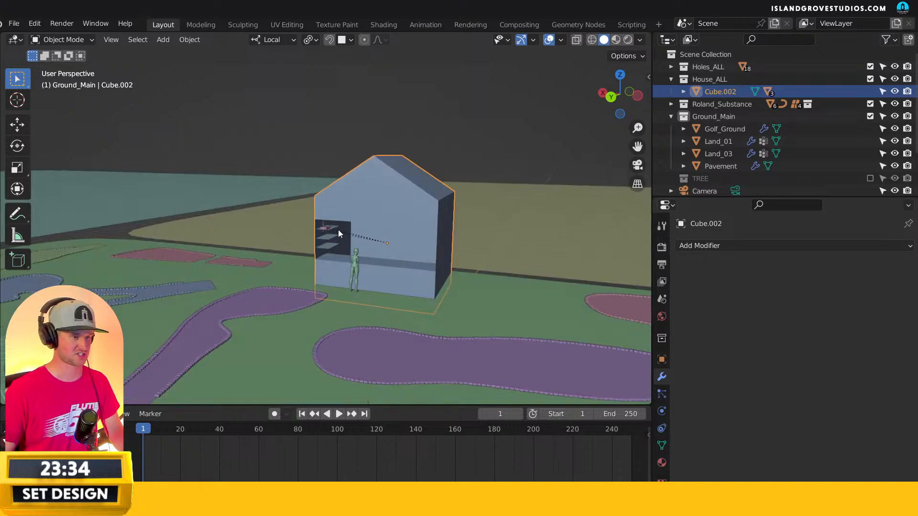
middle_drag(419, 218, 331, 192)
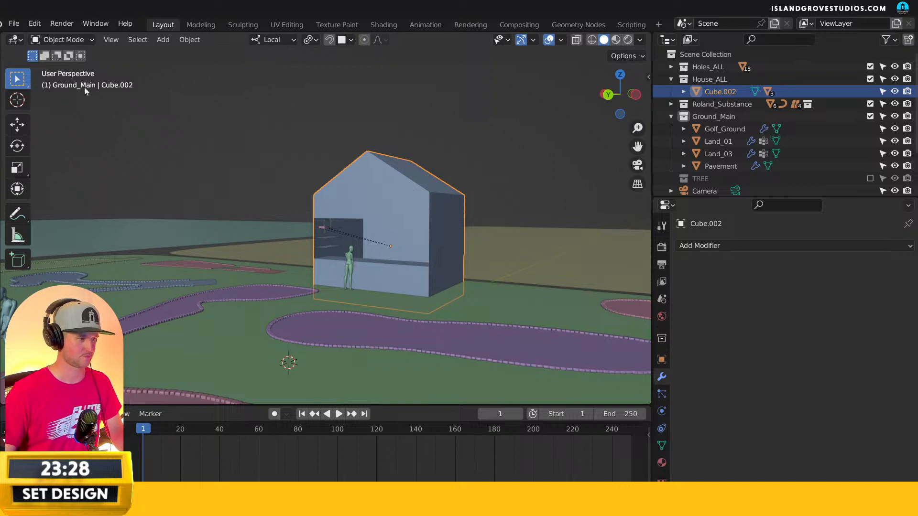
click(142, 106)
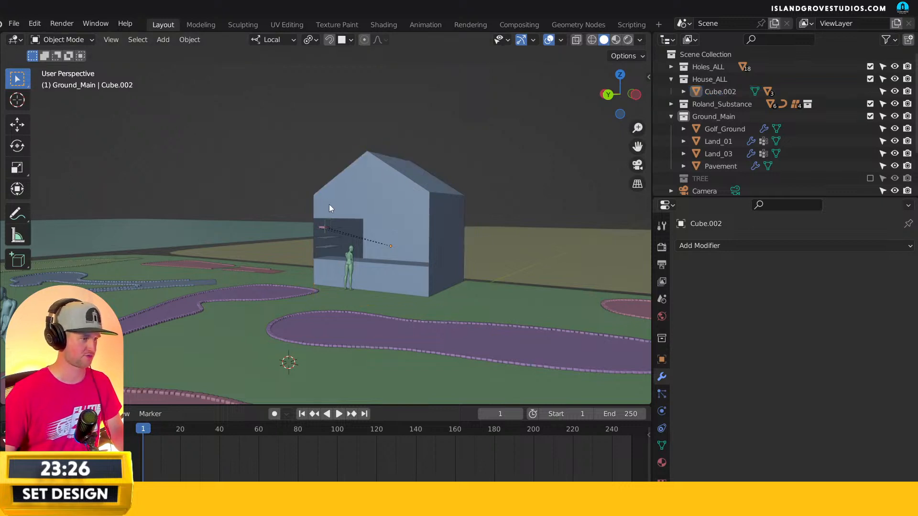
click(346, 243)
scroll(338, 191, up, 6)
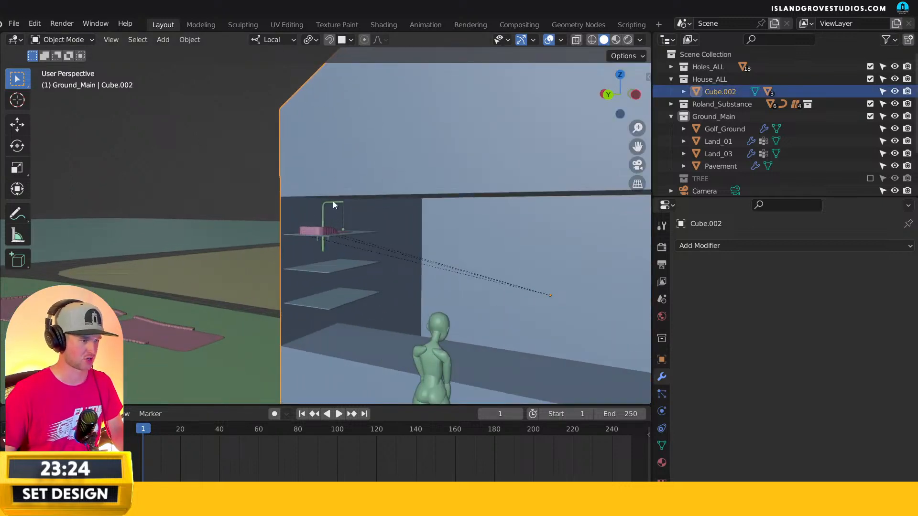
scroll(332, 200, down, 5)
click(287, 181)
key(ctrl+z)
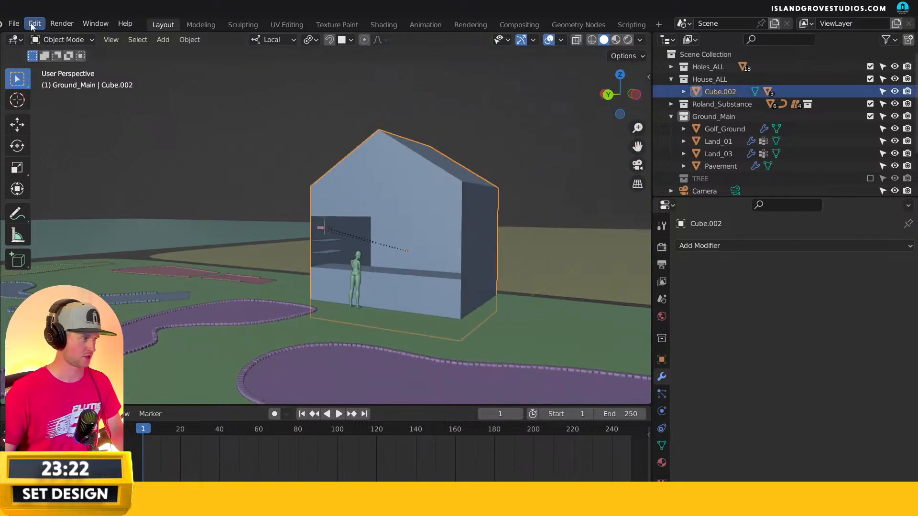
Append the Shack_All collection from Shack.blend in the lib folder to the golf-course scene.
click(14, 23)
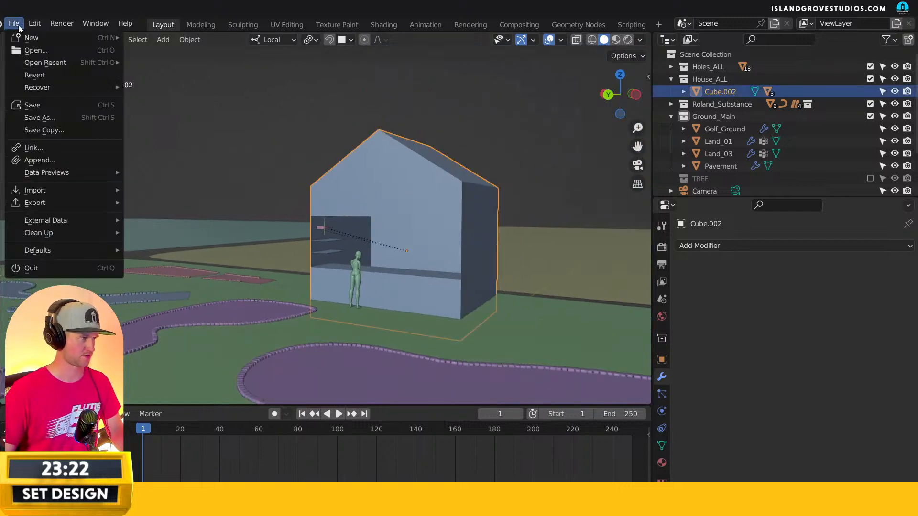
click(56, 160)
drag(436, 75, 455, 66)
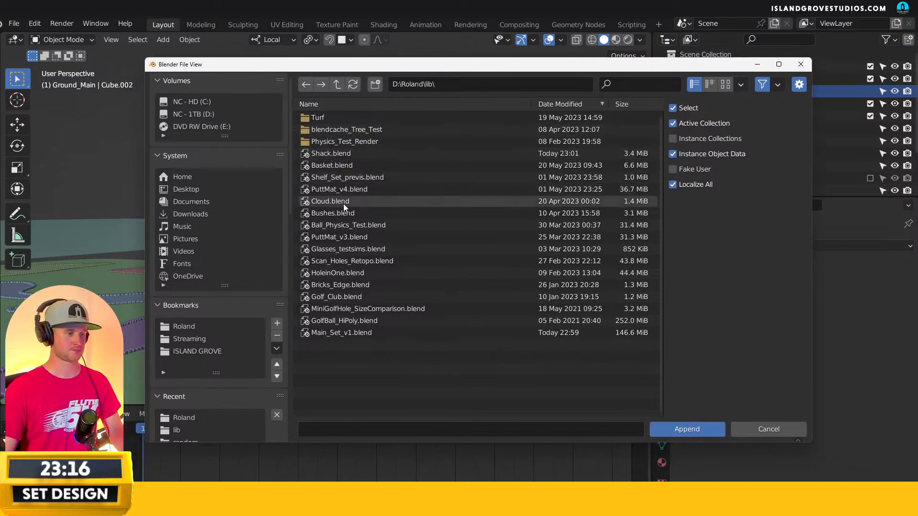
double_click(338, 156)
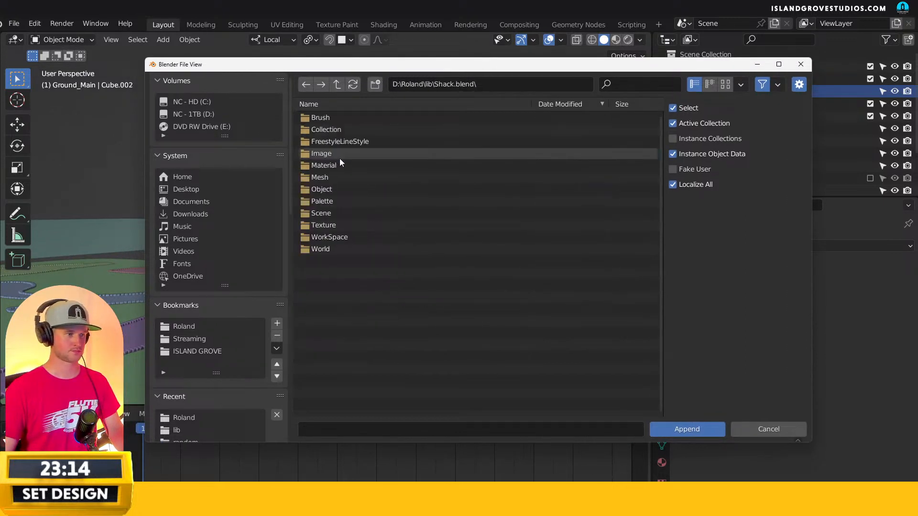
double_click(324, 133)
double_click(326, 131)
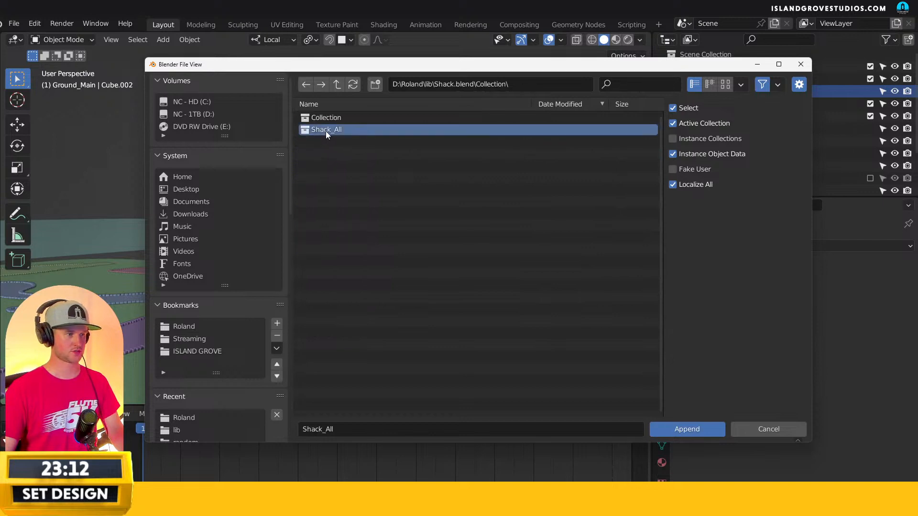
scroll(497, 124, down, 8)
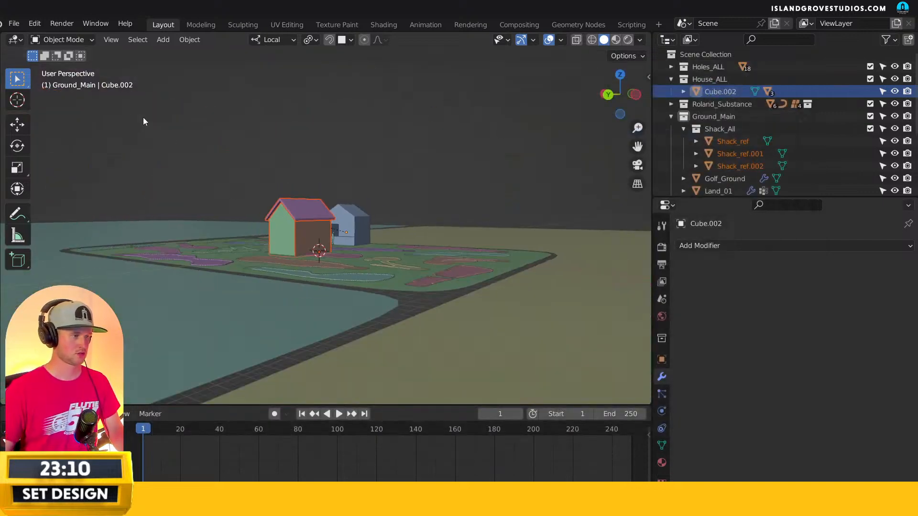
Select all three shack parts and rotate them half a turn about the vertical axis.
click(17, 124)
click(247, 147)
middle_drag(246, 148, 139, 247)
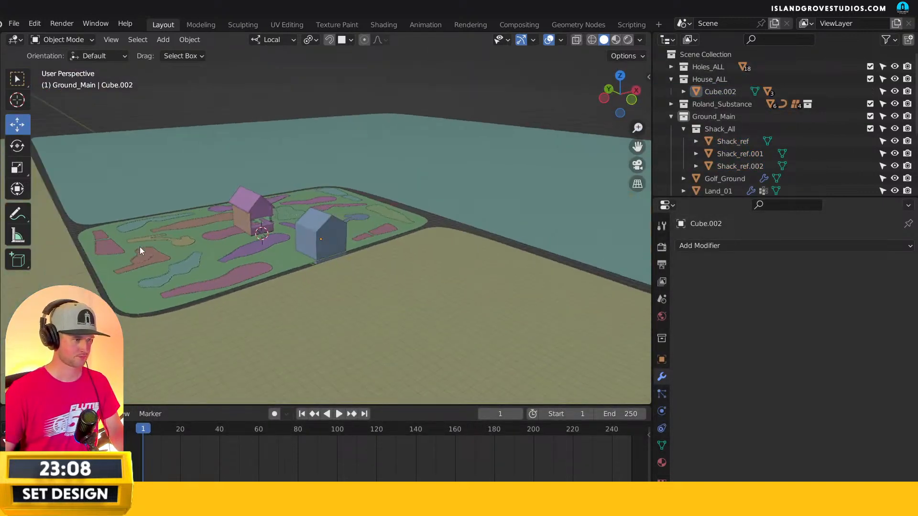
click(253, 209)
shift+click(262, 228)
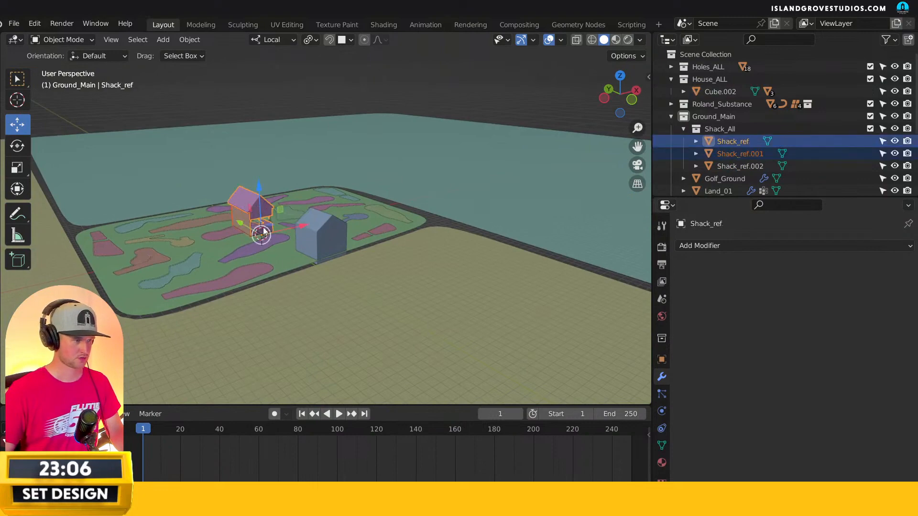
key(KP_Decimal)
middle_drag(409, 186, 359, 234)
shift+click(352, 252)
key(KP_Decimal)
click(17, 146)
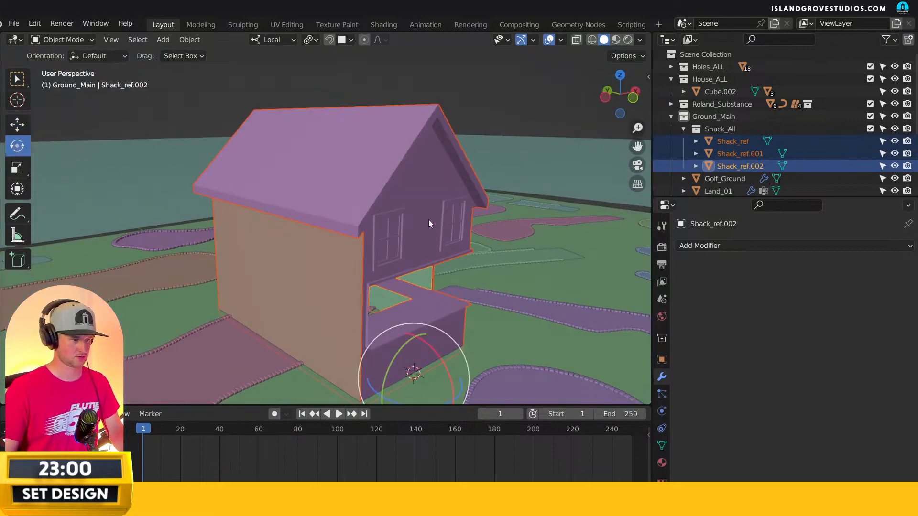
scroll(427, 264, down, 3)
drag(410, 365, 308, 280)
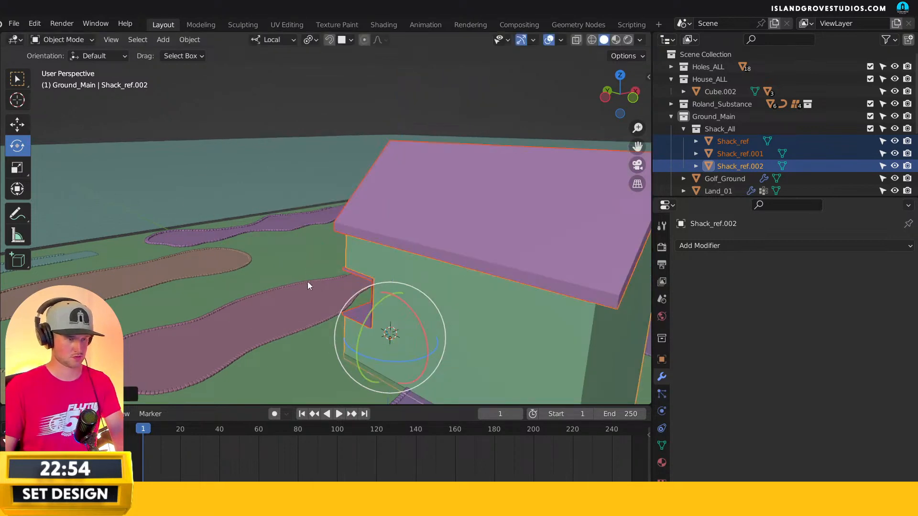
Move the three shack parts onto the blockout house, lining up their counter front with the house's open front.
middle_drag(380, 297, 274, 291)
click(18, 124)
drag(274, 291, 516, 264)
middle_drag(514, 262, 371, 363)
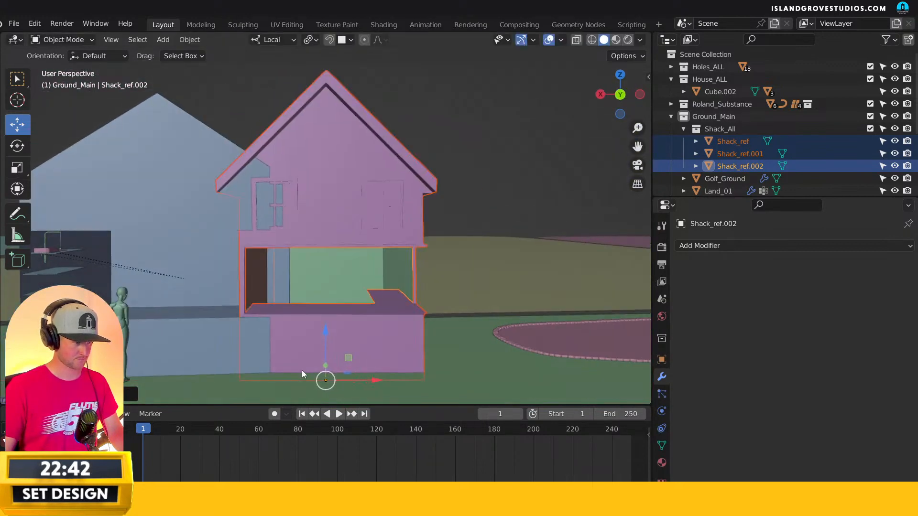
drag(371, 383, 153, 373)
middle_drag(158, 368, 316, 313)
mouse_move(296, 365)
middle_down()
mouse_move(318, 352)
mouse_move(310, 354)
middle_up()
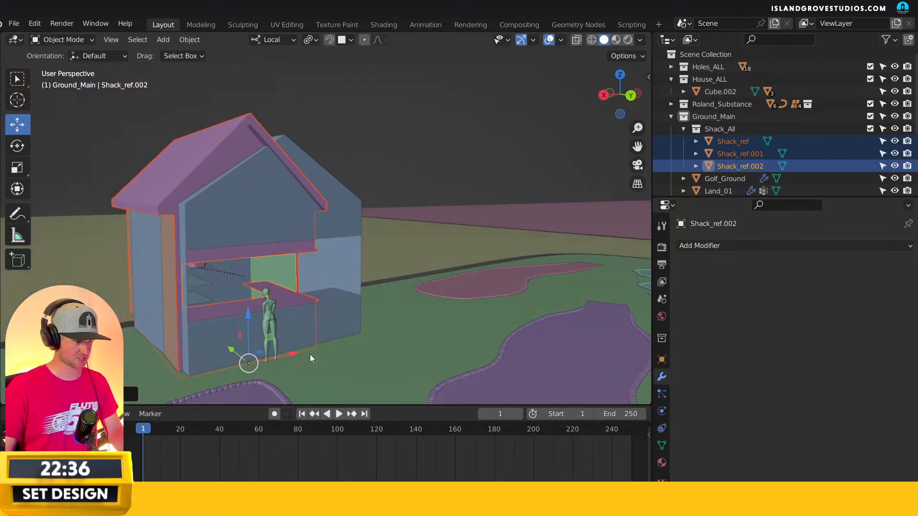
drag(291, 353, 295, 352)
Inspect the placement and transform values of the blockout house, Cube.002, against the shack from above.
middle_drag(296, 332, 272, 301)
key(KP_7)
click(375, 222)
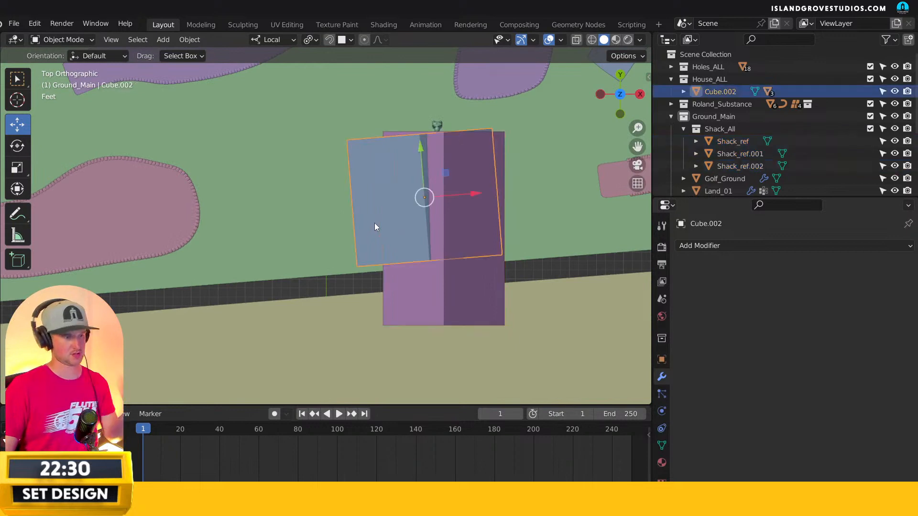
click(662, 363)
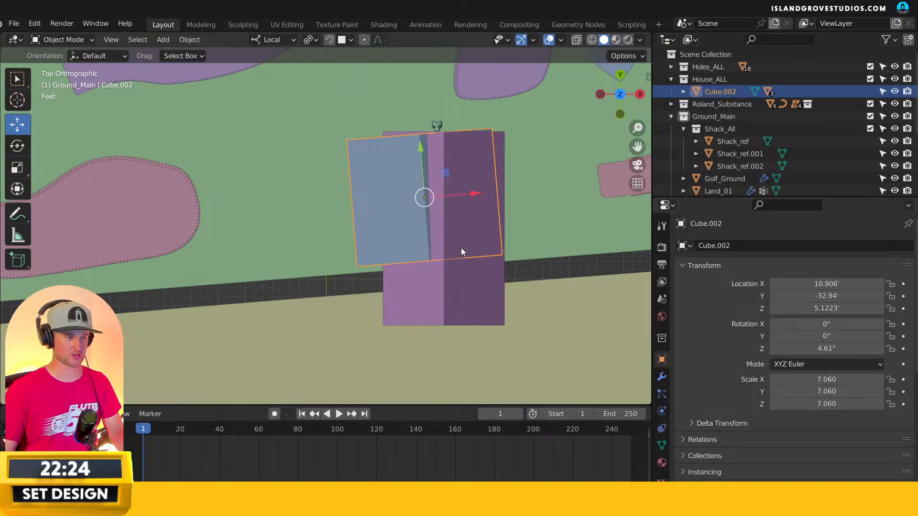
scroll(459, 224, up, 2)
middle_drag(459, 224, 419, 200)
Examine the position of the shelves, Cube.001, against the shack from the front and from above.
click(224, 271)
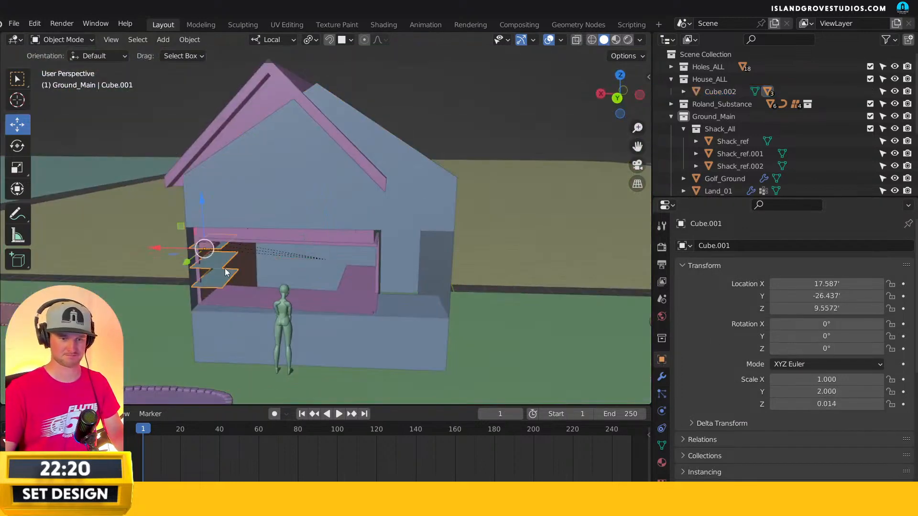
middle_drag(245, 270, 276, 257)
key(KP_7)
scroll(420, 175, up, 6)
scroll(432, 144, down, 3)
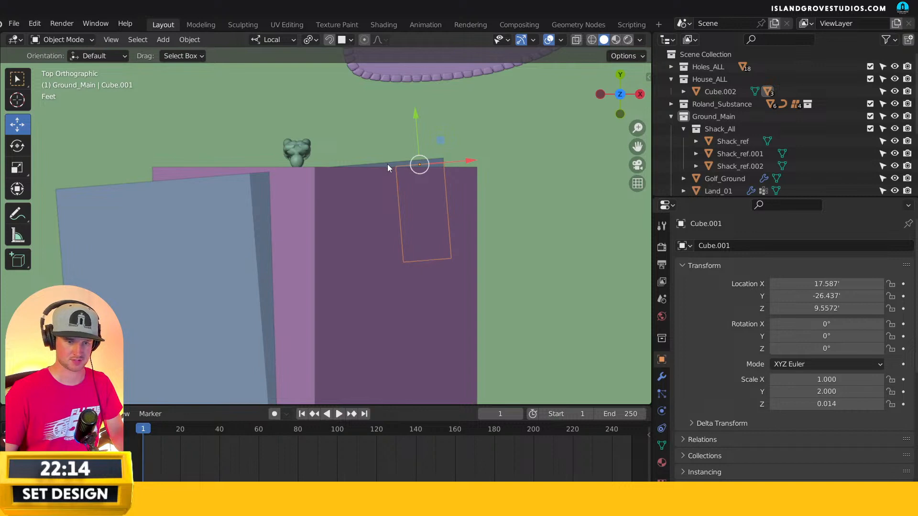
Try deleting the blockout house, Cube.002, and undo the deletion.
click(386, 165)
middle_drag(391, 165, 501, 175)
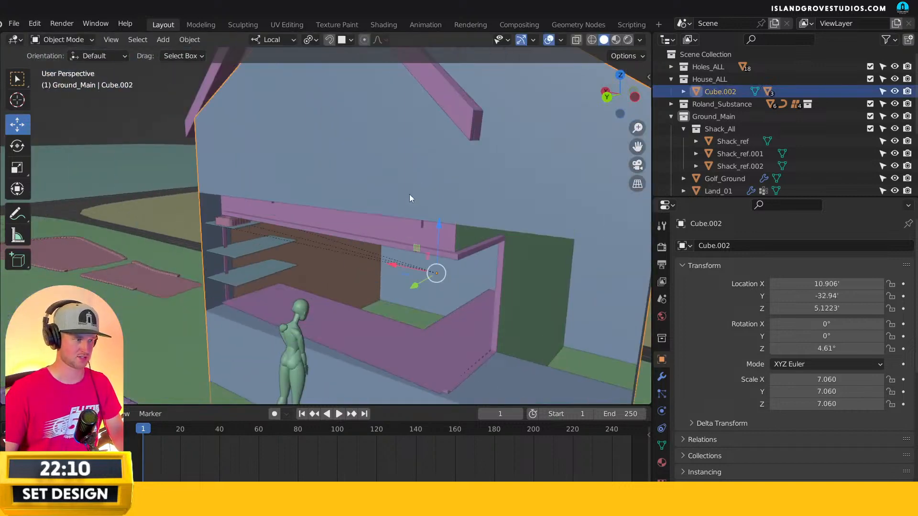
scroll(409, 194, up, 2)
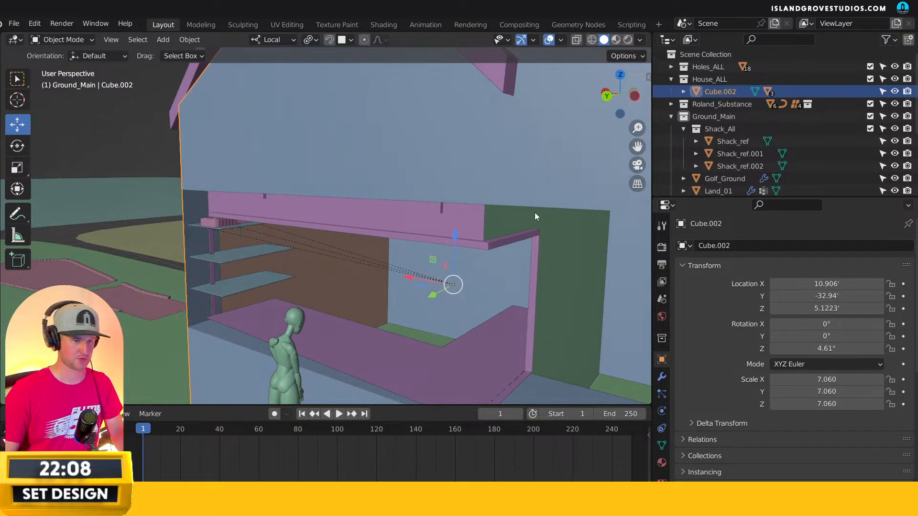
key(x)
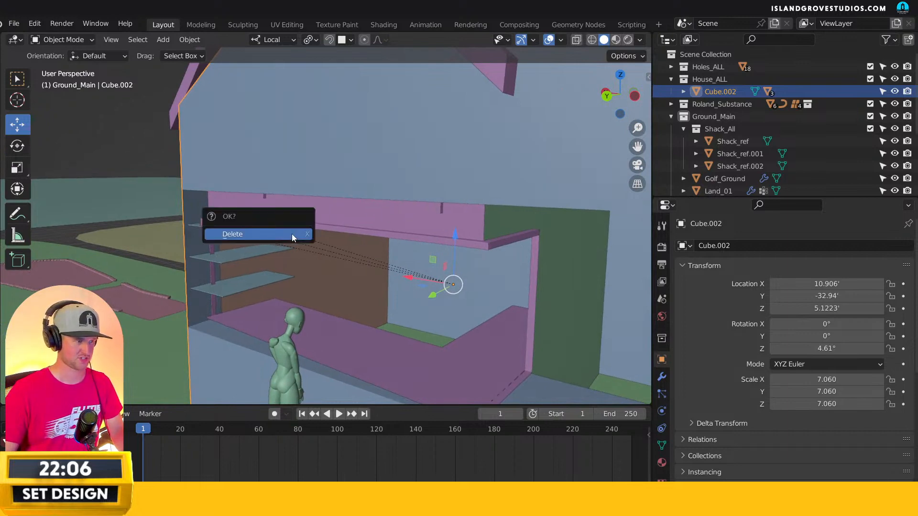
click(293, 233)
key(ctrl+z)
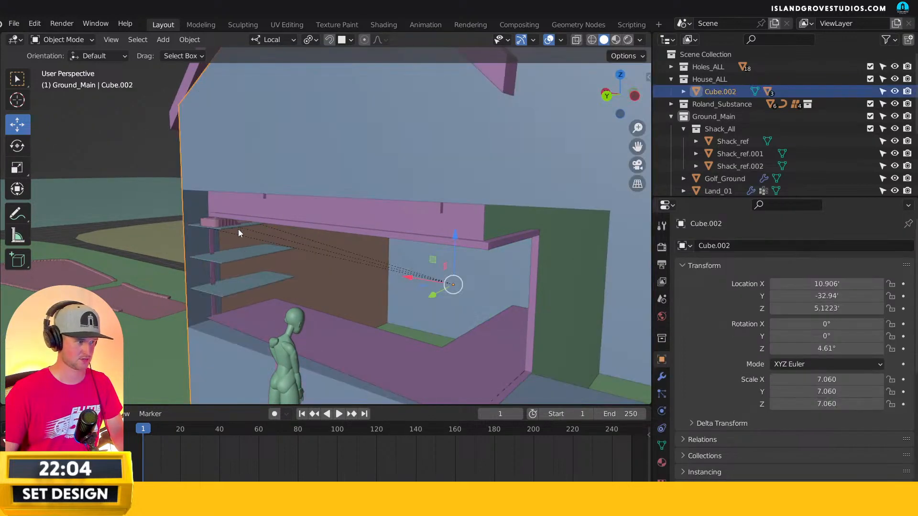
Frame PuttMat on the upper shelf and reveal the child objects of Cube.002 in an enlarged outliner.
click(225, 224)
key(KP_Decimal)
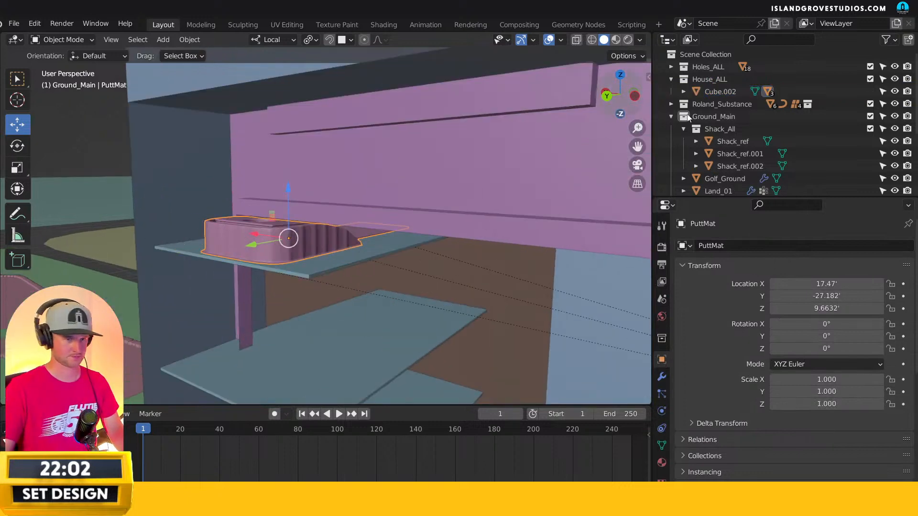
drag(716, 198, 723, 334)
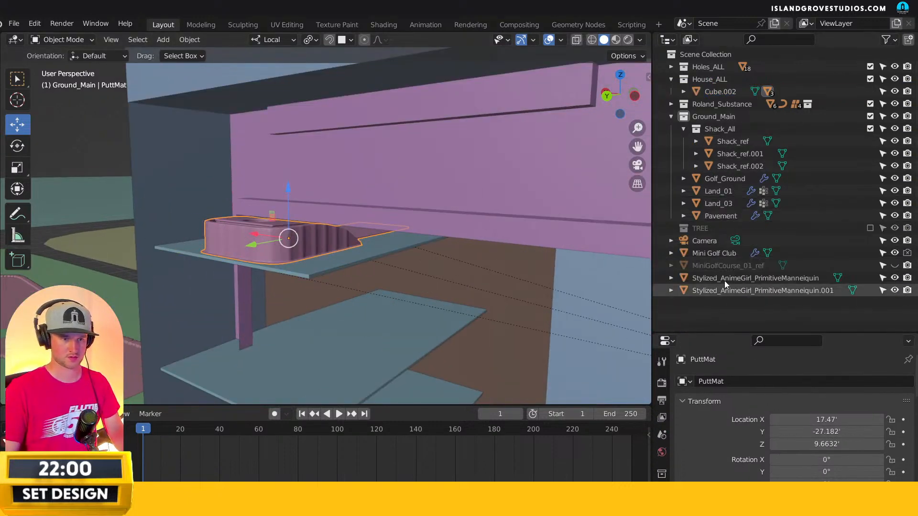
click(683, 91)
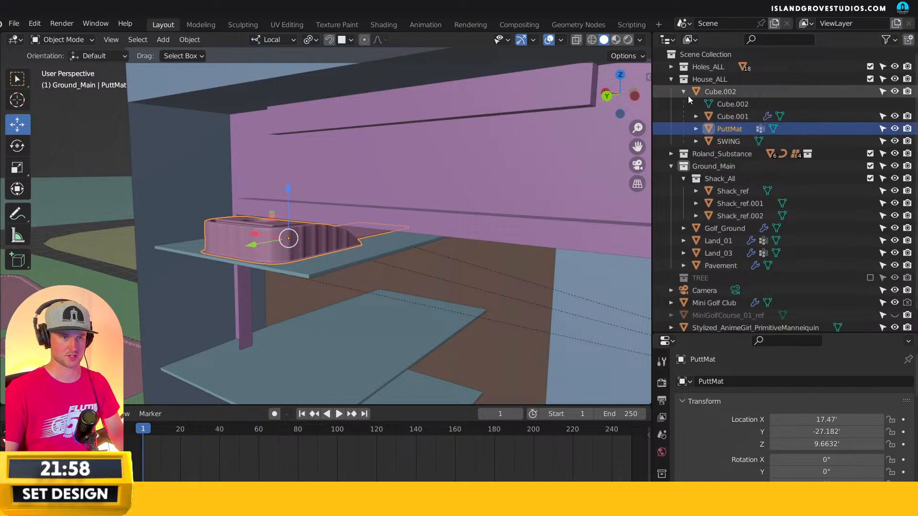
scroll(231, 237, up, 1)
middle_drag(231, 238, 173, 232)
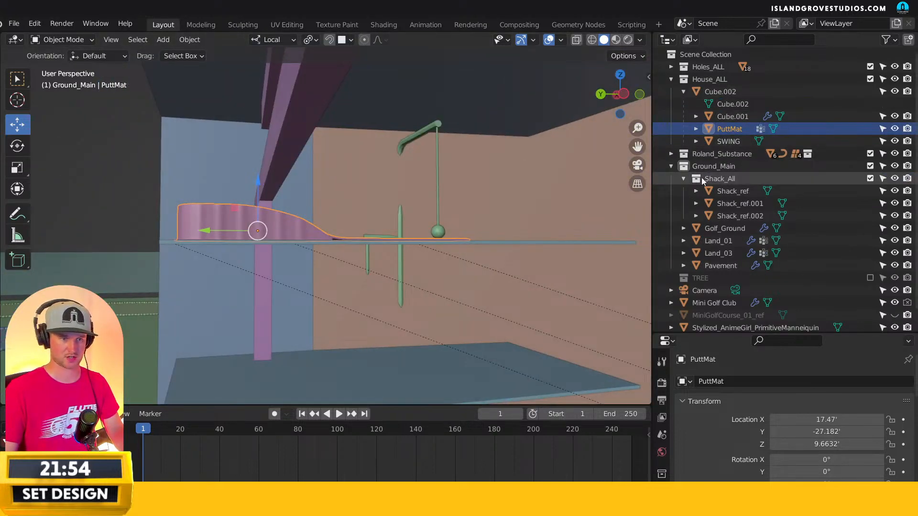
Move the Shack_All collection out of Ground_Main to the scene's top level and exclude it from the view layer.
click(684, 179)
drag(727, 184, 743, 308)
click(870, 241)
Clear the parent of PuttMat, SWING and the shelves, Cube.001, keeping their transformations.
middle_drag(339, 220, 308, 243)
click(306, 244)
shift+click(433, 223)
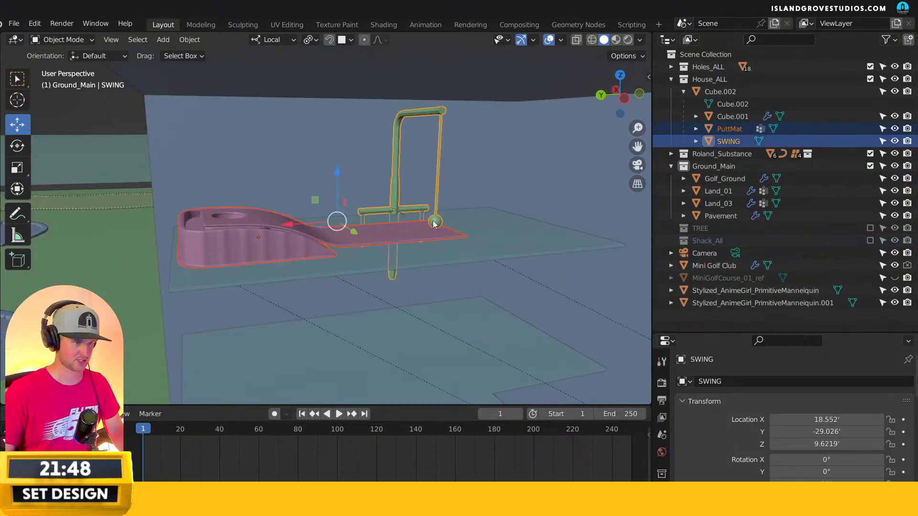
shift+click(521, 242)
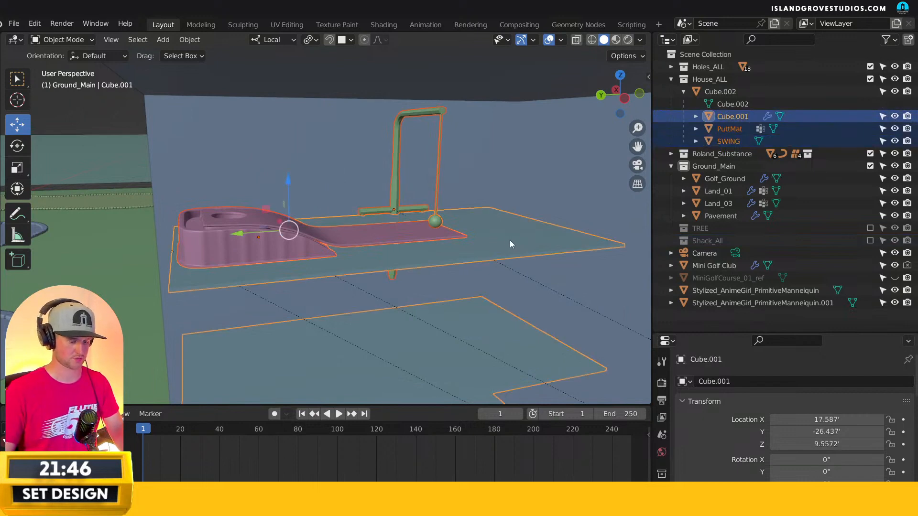
key(alt+p)
click(508, 253)
Delete the blockout house, Cube.002.
click(541, 182)
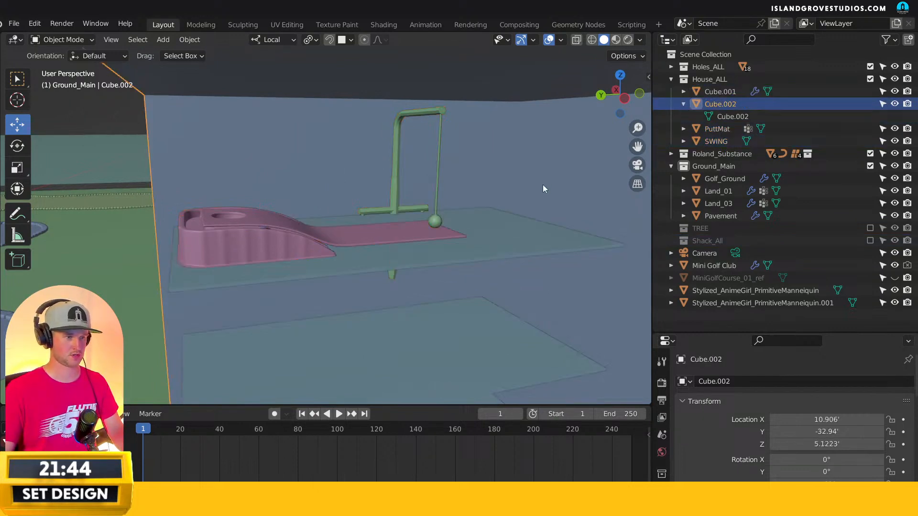
scroll(539, 182, down, 6)
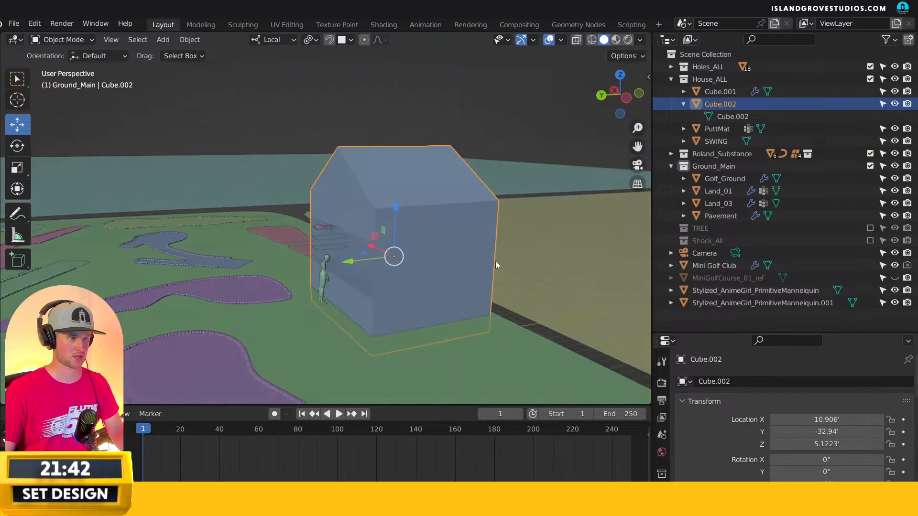
key(x)
click(406, 251)
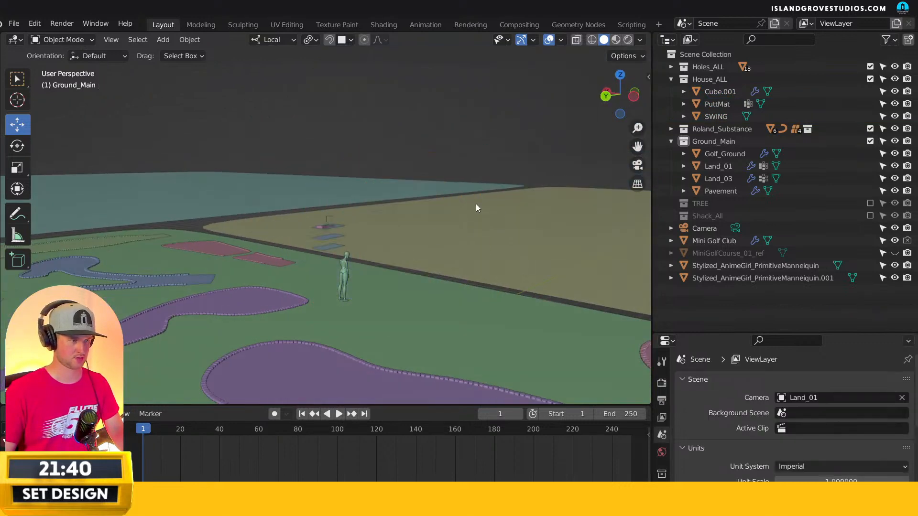
Enable the Shack_All collection again and parent the other shack parts to Shack_ref with the Object option.
click(870, 216)
click(411, 223)
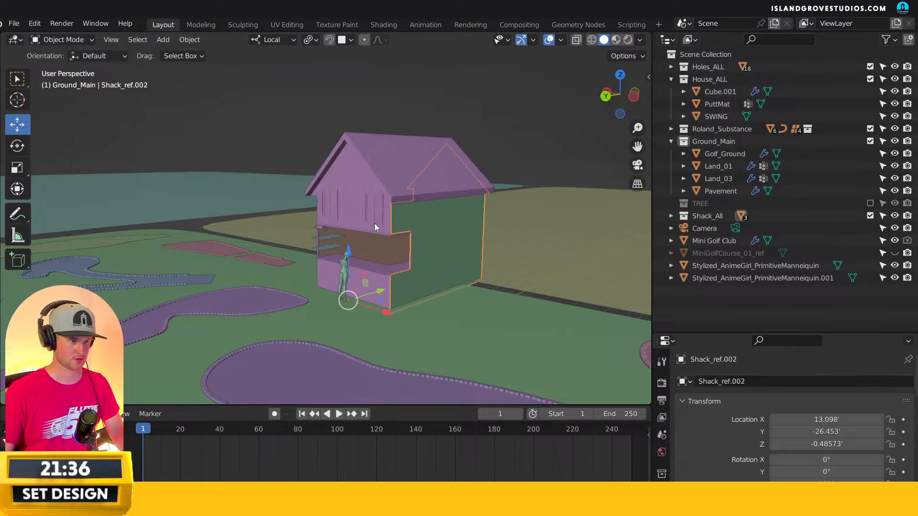
click(359, 185)
key(ctrl+p)
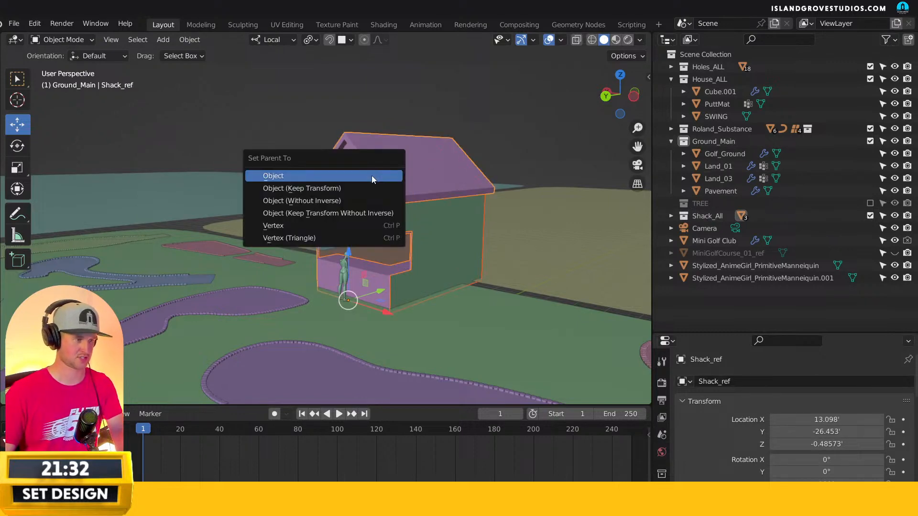
click(363, 178)
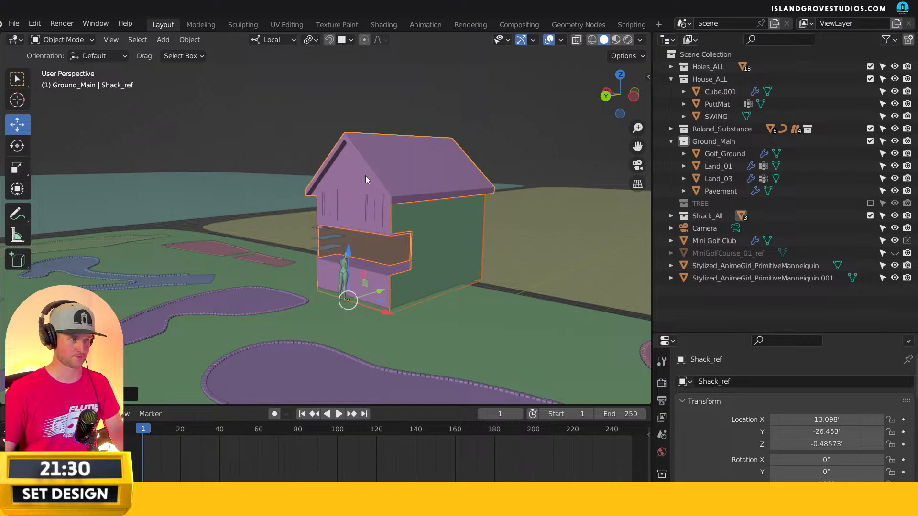
click(513, 144)
click(373, 184)
key(g)
right_click(375, 147)
Enlarge the Properties editor and set the Z rotation of the shelves inside the shack, Cube.001, to 0°.
key(KP_7)
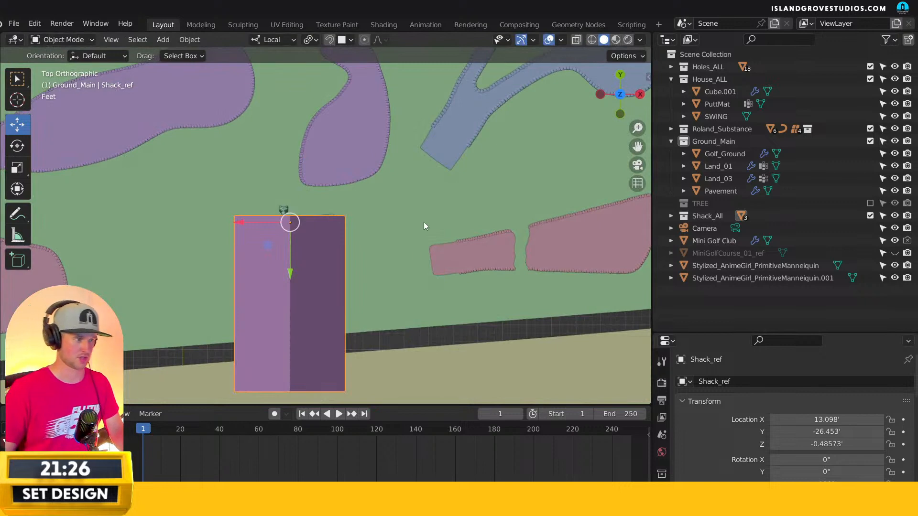
click(575, 39)
scroll(325, 214, up, 5)
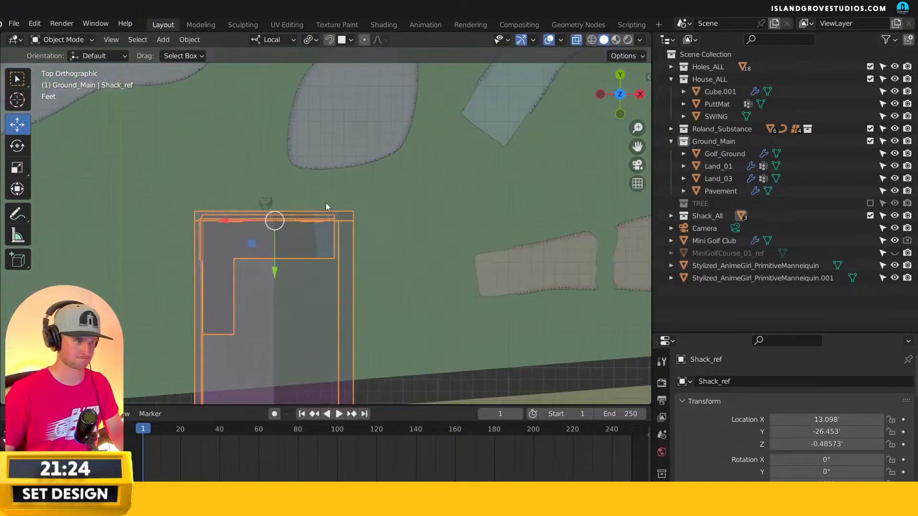
click(306, 260)
middle_drag(302, 260, 403, 186)
click(576, 40)
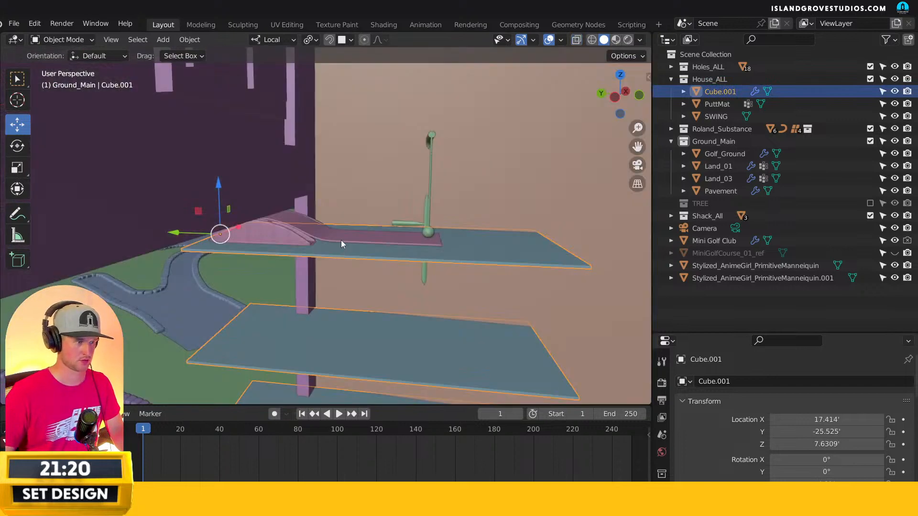
shift+click(427, 236)
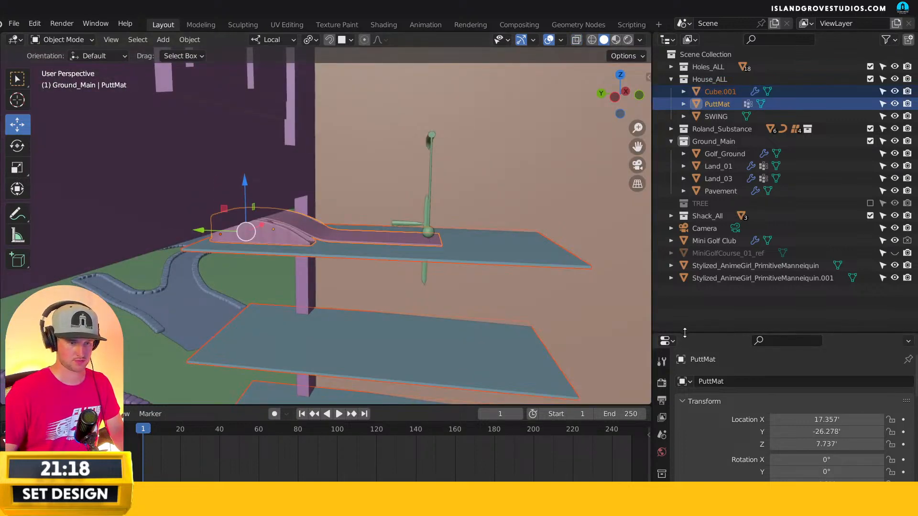
drag(684, 333, 685, 173)
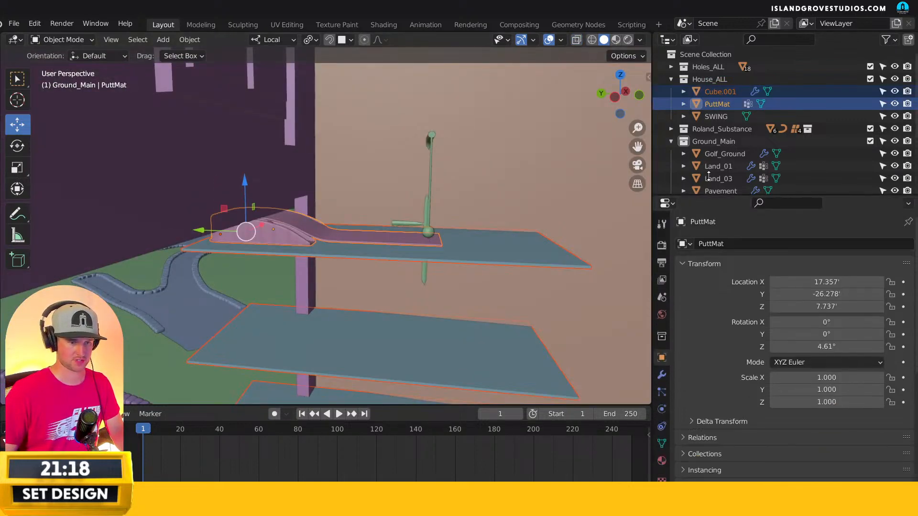
click(504, 255)
click(843, 322)
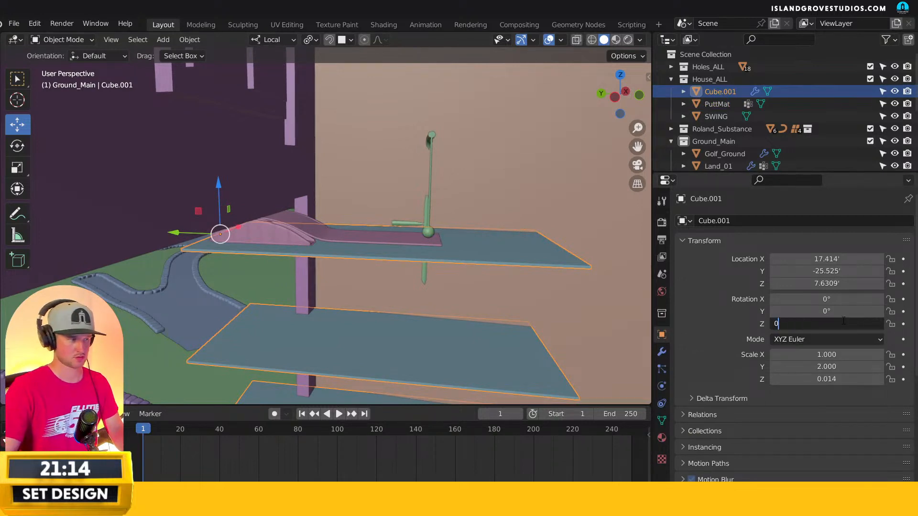
text(0)
key(Return)
Set the Z rotation of PuttMat to 0° and that of SWING to 90°.
click(405, 241)
click(824, 323)
text(0)
key(Return)
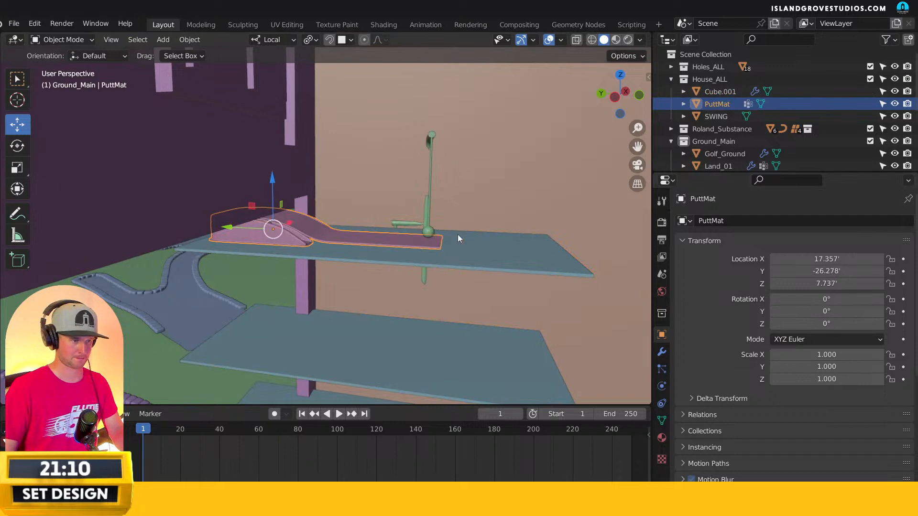
click(438, 230)
click(848, 324)
text(90)
key(Return)
Raise Shack_ref to about Z -0.053' and shift it sideways to about X 13.294'.
middle_drag(492, 169, 388, 205)
middle_drag(388, 241, 508, 273)
scroll(508, 274, down, 3)
click(447, 196)
middle_drag(448, 196, 57, 153)
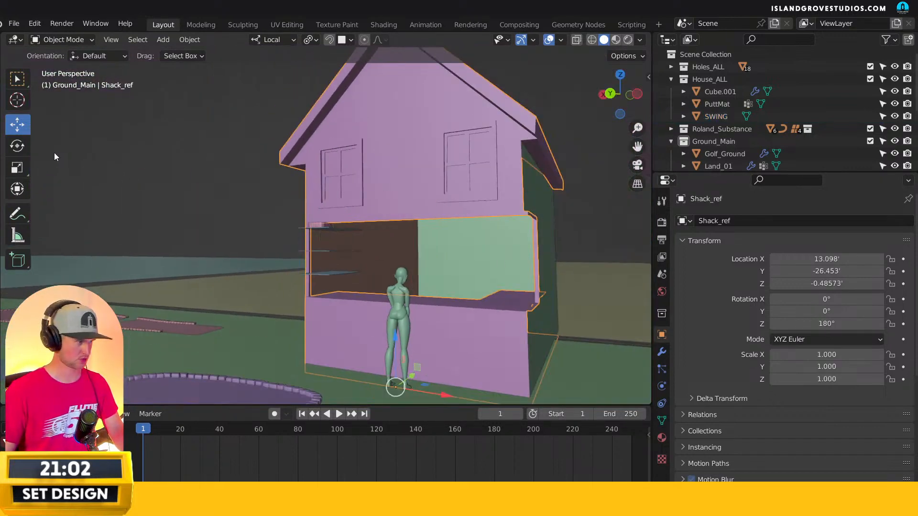
middle_drag(439, 294, 367, 301)
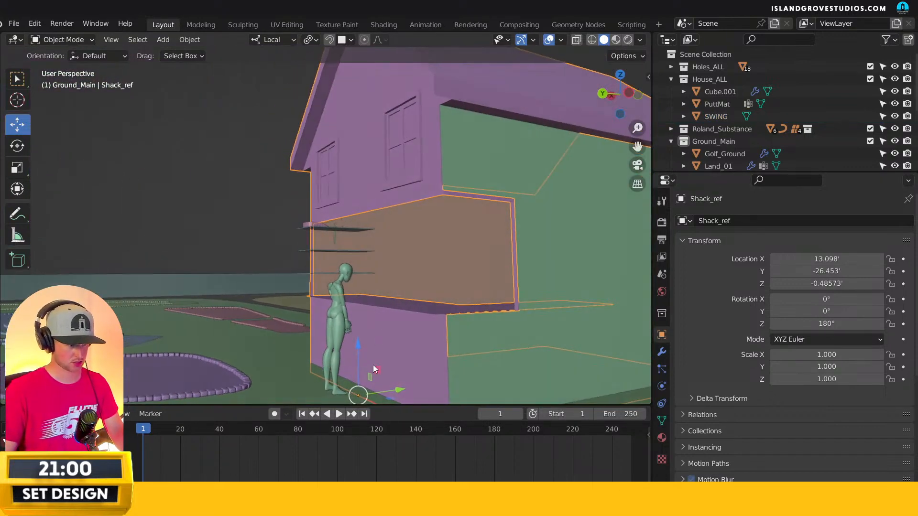
drag(360, 341, 362, 325)
middle_drag(376, 299, 428, 330)
drag(425, 340, 420, 343)
Move Shack_ref along its local Y axis to about Y -25.63', bringing its front opening closer around the shelves.
middle_drag(419, 343, 330, 269)
scroll(330, 264, down, 8)
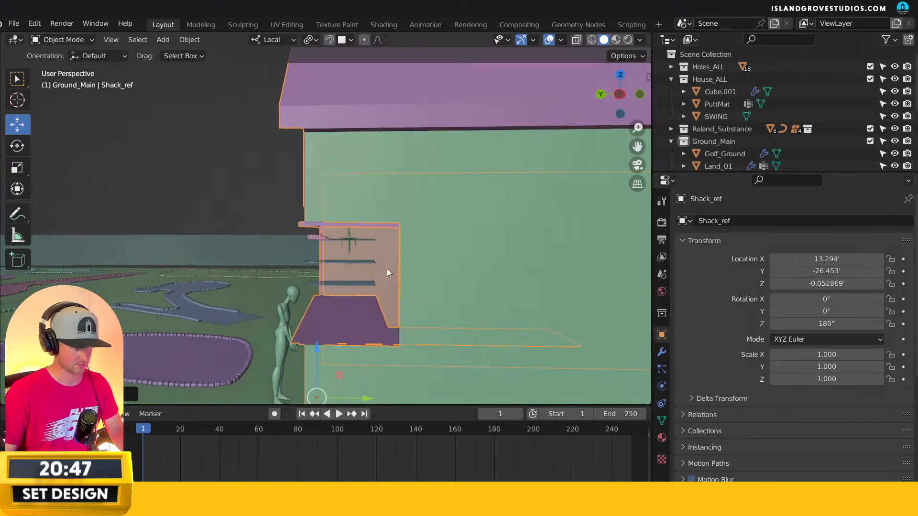
middle_drag(387, 272, 421, 334)
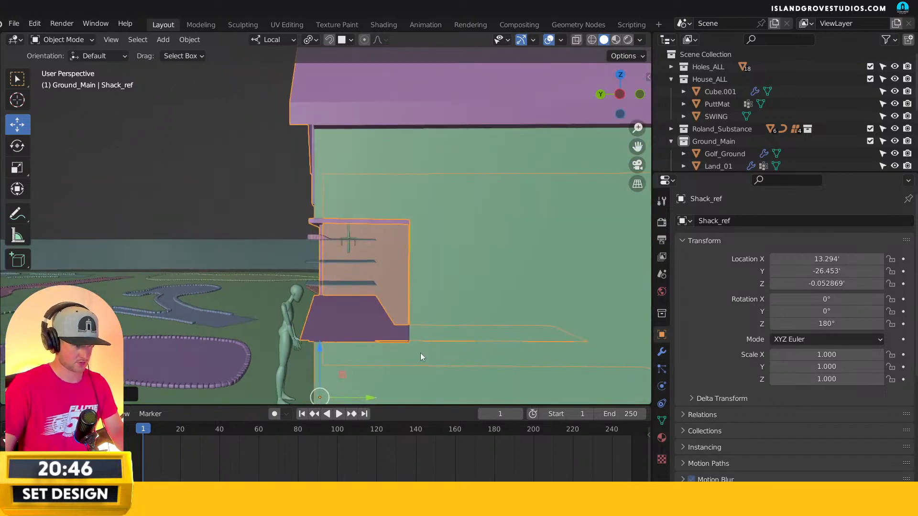
drag(363, 399, 354, 387)
middle_drag(354, 387, 498, 337)
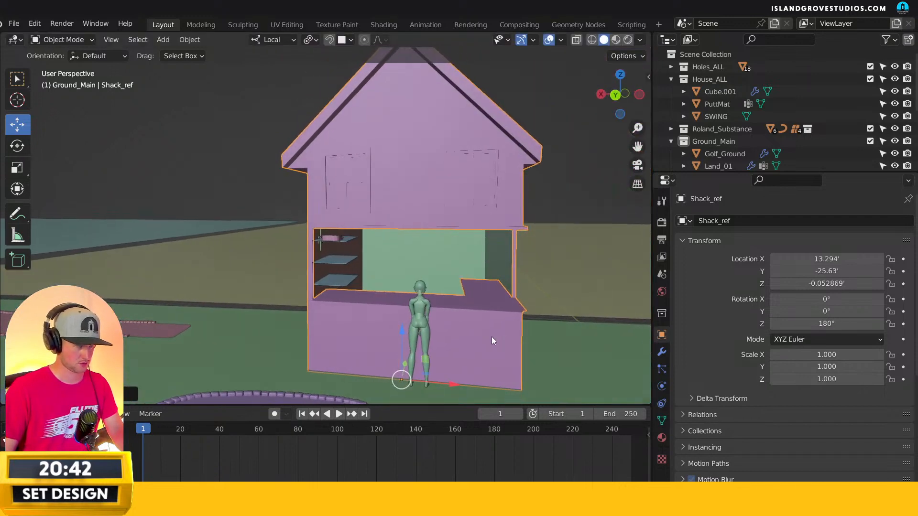
middle_drag(444, 370, 402, 342)
scroll(402, 342, up, 6)
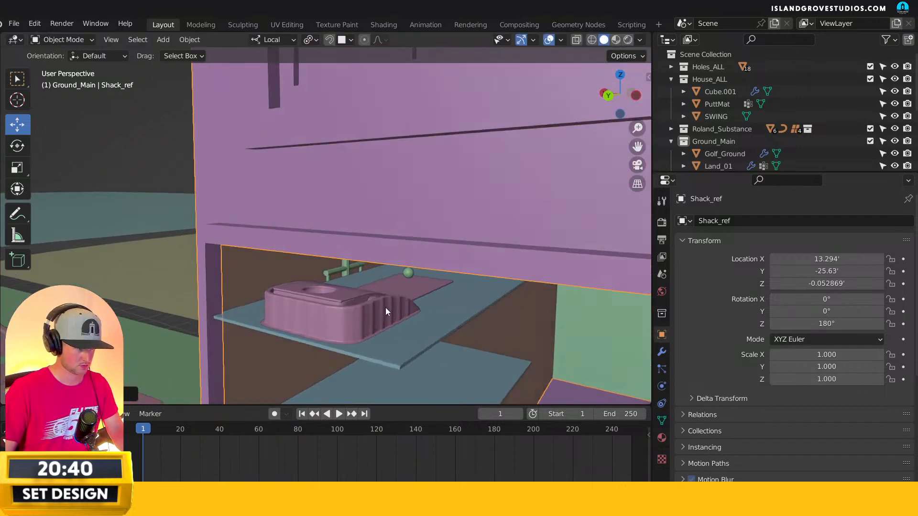
Nudge Shack_ref further along its local Y axis to about Y -25.505' to enclose the top shelf and PuttMat.
middle_drag(389, 308, 351, 292)
key(g)
key(y)
key(y)
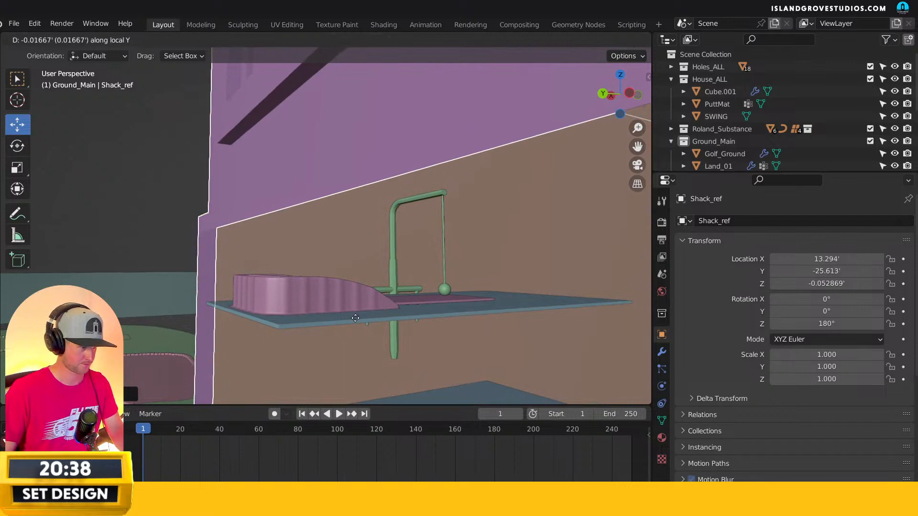
click(305, 322)
mouse_move(305, 322)
middle_down()
mouse_move(279, 321)
mouse_move(277, 334)
mouse_move(293, 326)
middle_up()
key(g)
key(y)
key(y)
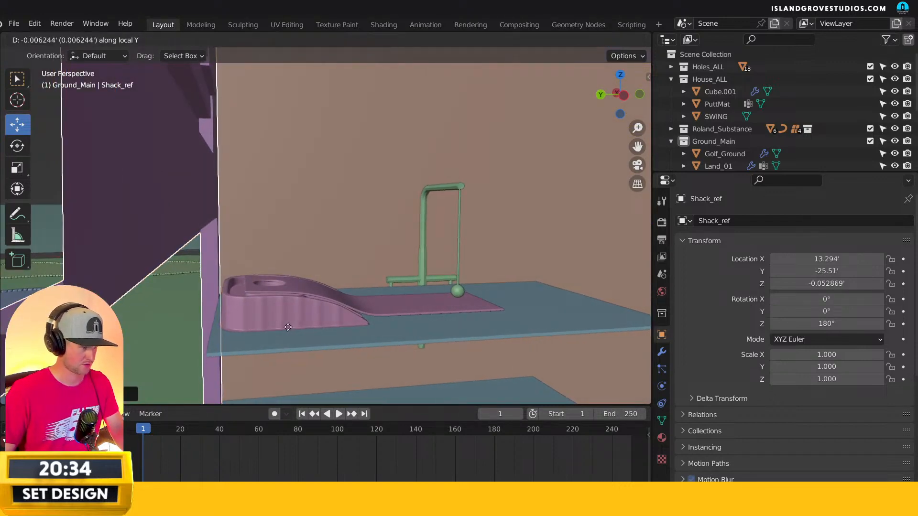
click(285, 326)
Select PuttMat on the top shelf and place the 3D cursor on its flat putting surface.
middle_drag(224, 264, 429, 301)
scroll(303, 272, up, 8)
scroll(331, 317, down, 6)
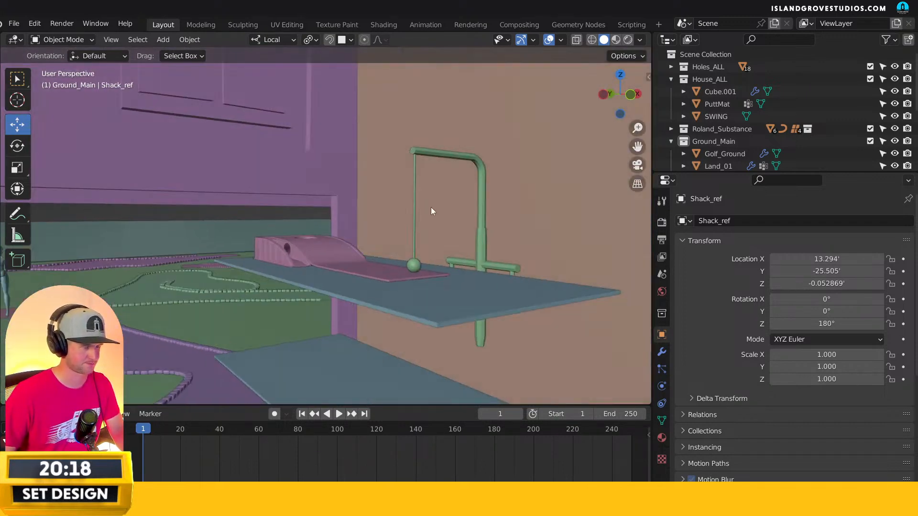
key(n)
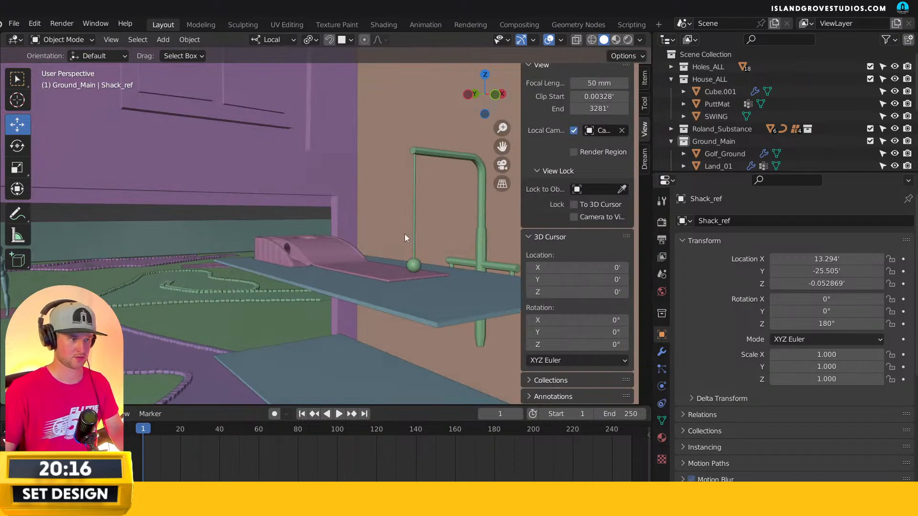
key(n)
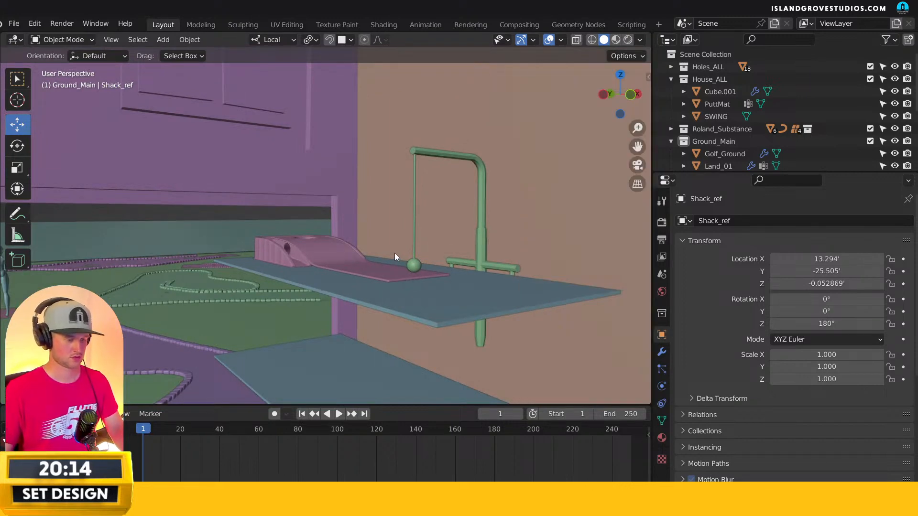
middle_drag(375, 200, 403, 174)
click(449, 312)
key(KP_Decimal)
middle_drag(410, 226, 380, 202)
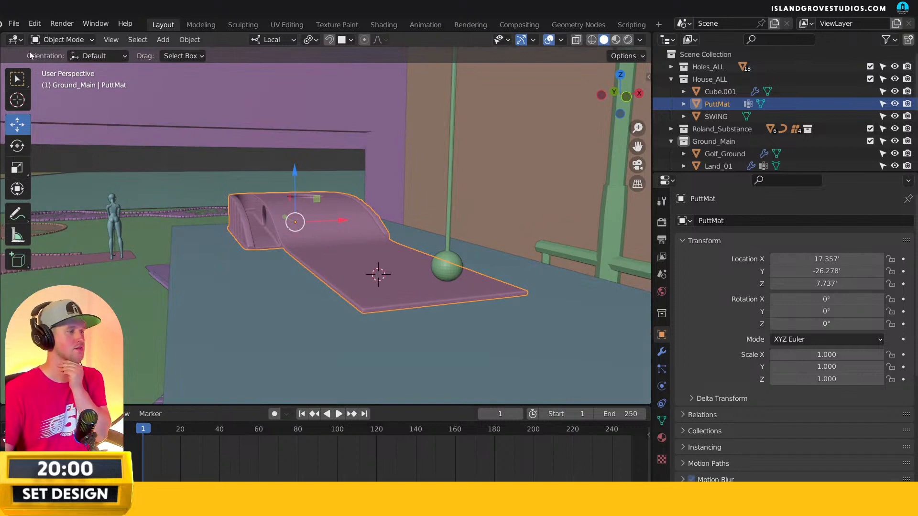
click(14, 23)
click(57, 160)
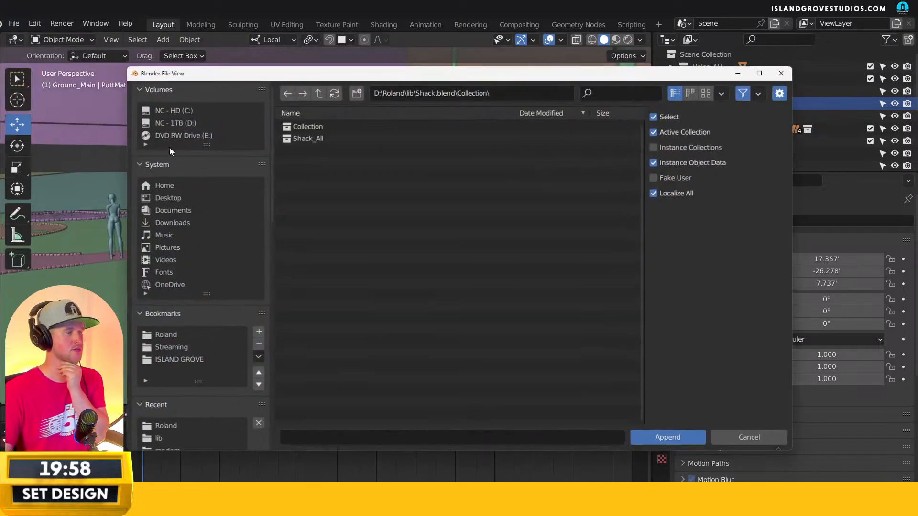
click(748, 436)
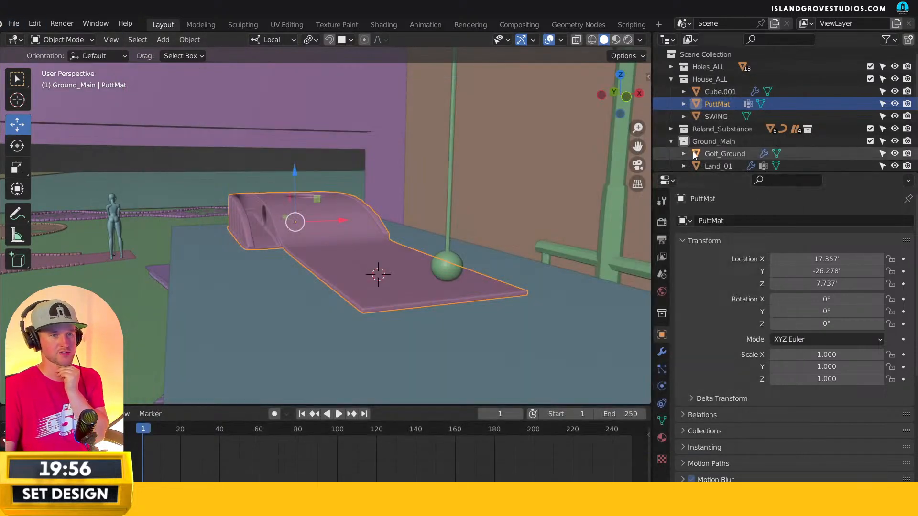
Collapse the House_ALL and Ground_Main collections and select the BezierCircle ball controller in Roland_Substance for a close view.
click(669, 80)
click(671, 104)
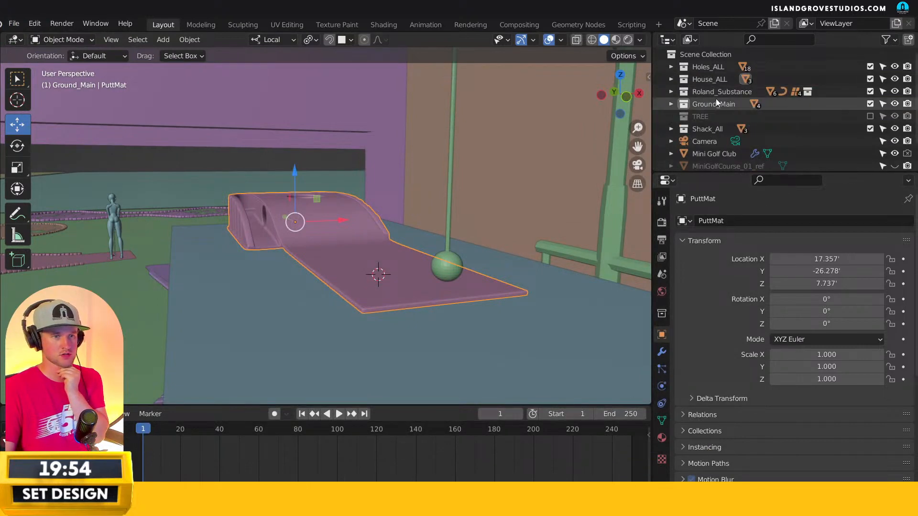
click(731, 93)
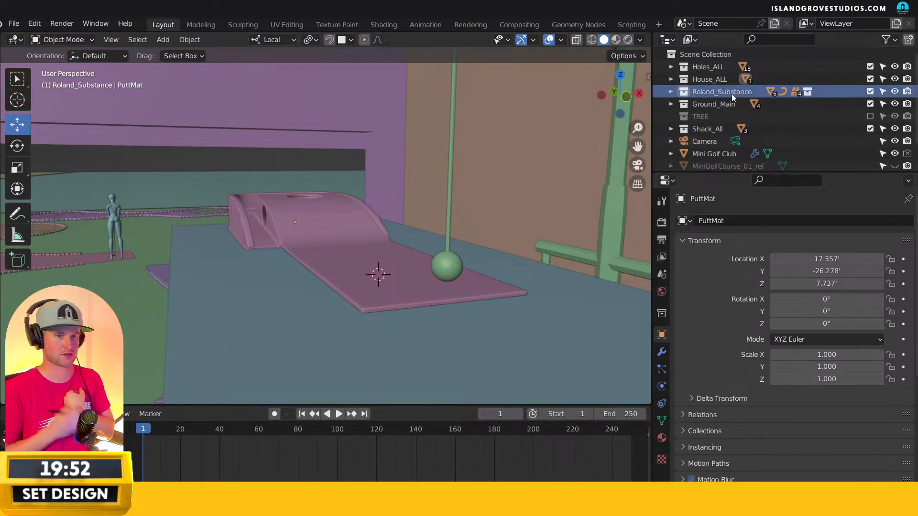
click(670, 91)
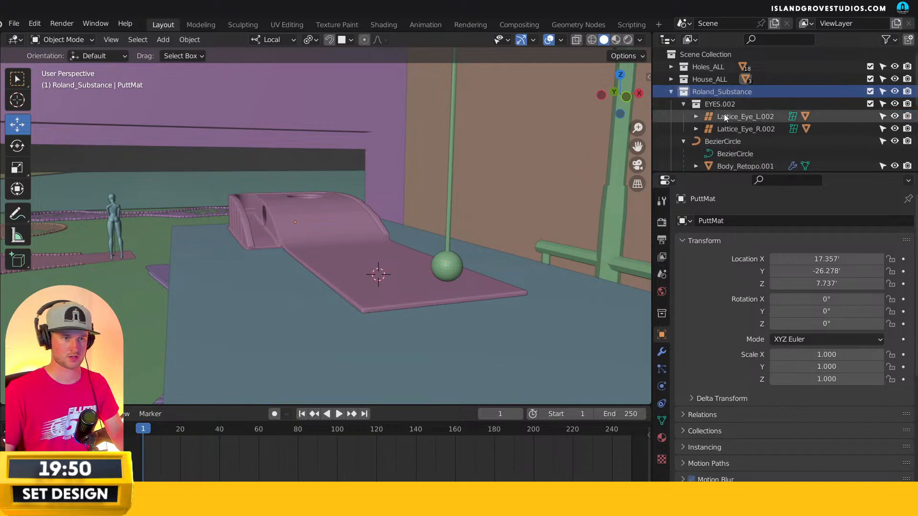
click(683, 104)
click(684, 116)
click(714, 117)
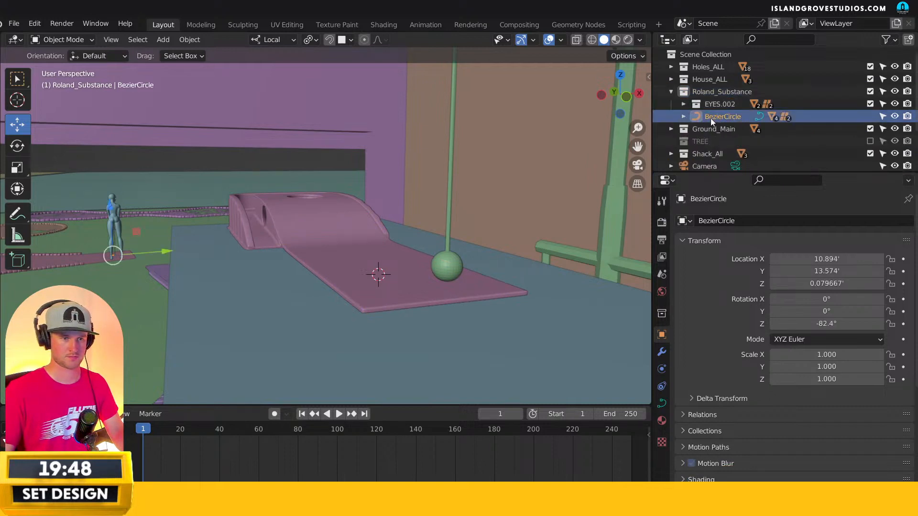
key(KP_Decimal)
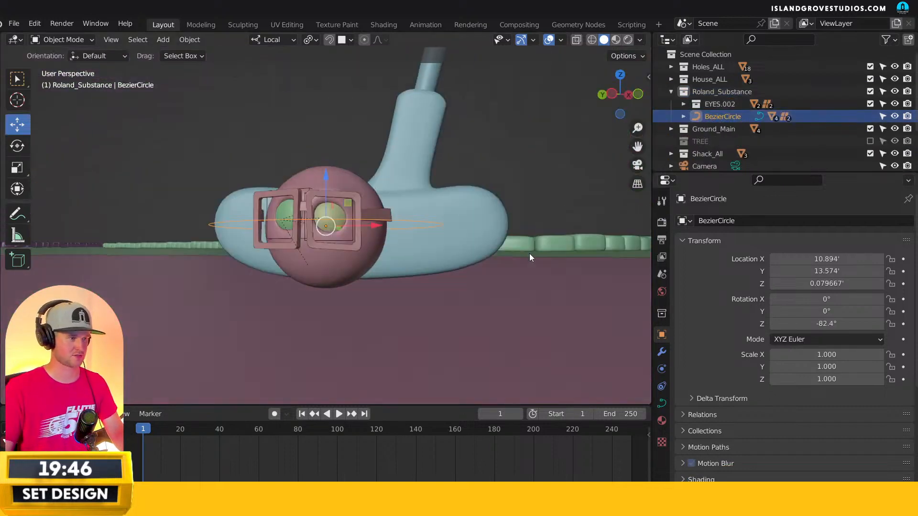
scroll(407, 220, up, 4)
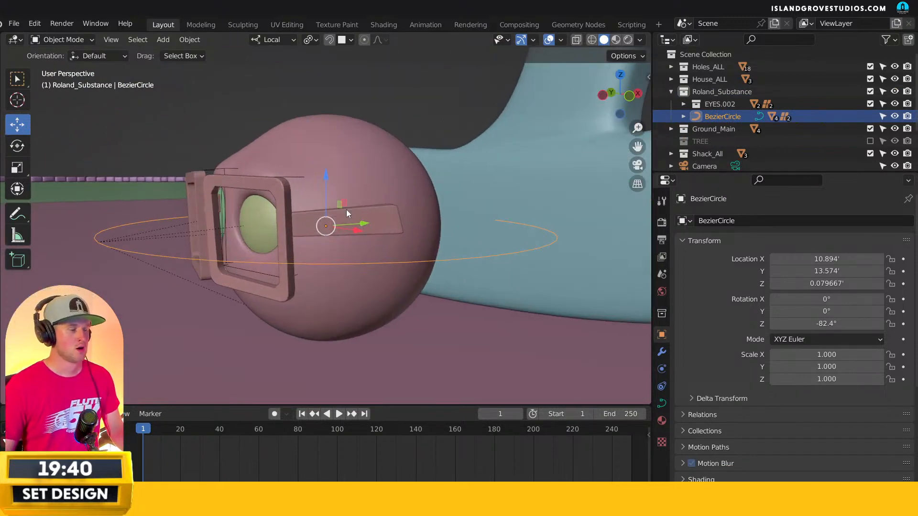
middle_drag(343, 218, 448, 196)
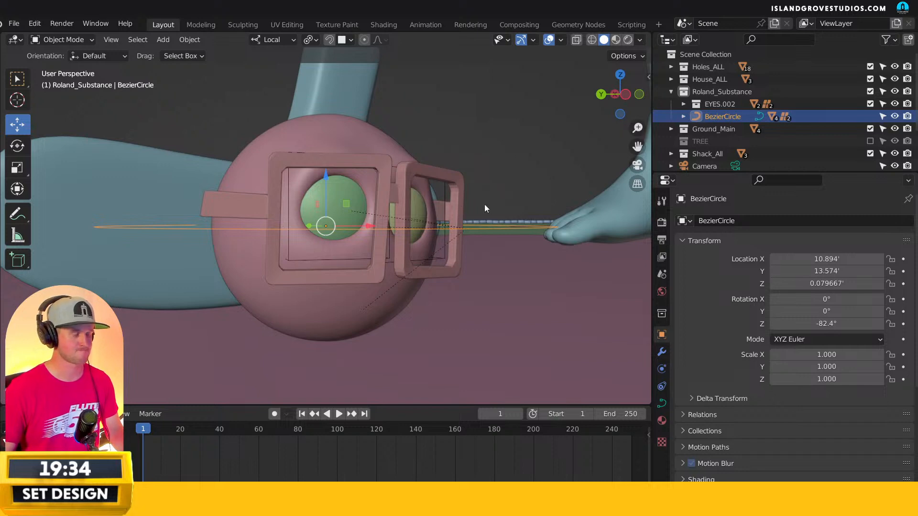
Snap BezierCircle to the 3D cursor on the putting mat.
scroll(449, 201, down, 3)
key(g)
key(Escape)
scroll(530, 207, down, 3)
middle_drag(557, 208, 451, 251)
key(shift+s)
click(457, 184)
key(KP_Decimal)
middle_drag(456, 182, 391, 288)
scroll(391, 287, down, 2)
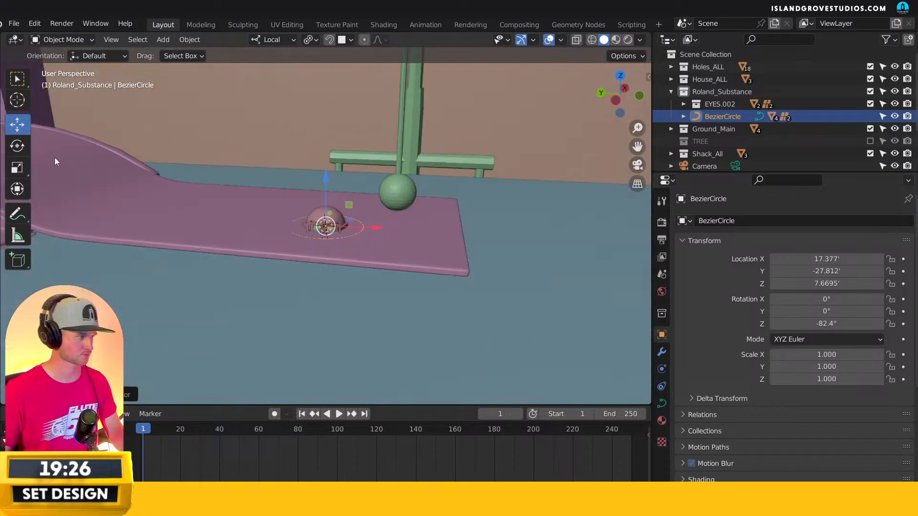
Raise BezierCircle and move it beside the hole on PuttMat's raised end, at about X 17.251', Y -25.901', Z 7.9988'.
shift+middle_drag(306, 211, 352, 212)
drag(374, 178, 375, 123)
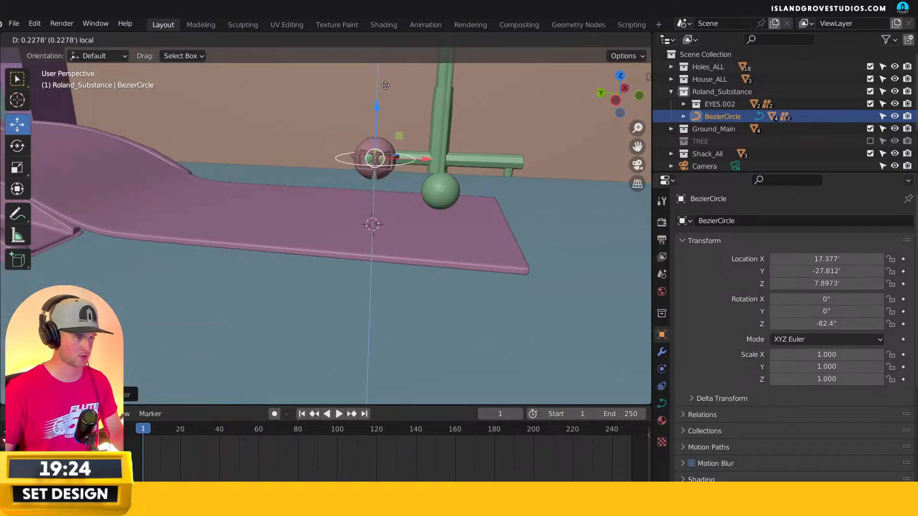
scroll(354, 191, down, 3)
drag(451, 187, 214, 167)
key(KP_Decimal)
middle_drag(216, 170, 351, 227)
drag(342, 238, 413, 272)
middle_drag(413, 272, 337, 228)
drag(334, 231, 196, 223)
middle_drag(196, 223, 222, 241)
Rotate BezierCircle about Z to about -181° with the Transform tool so the ball faces the golf course, and deselect it.
click(18, 188)
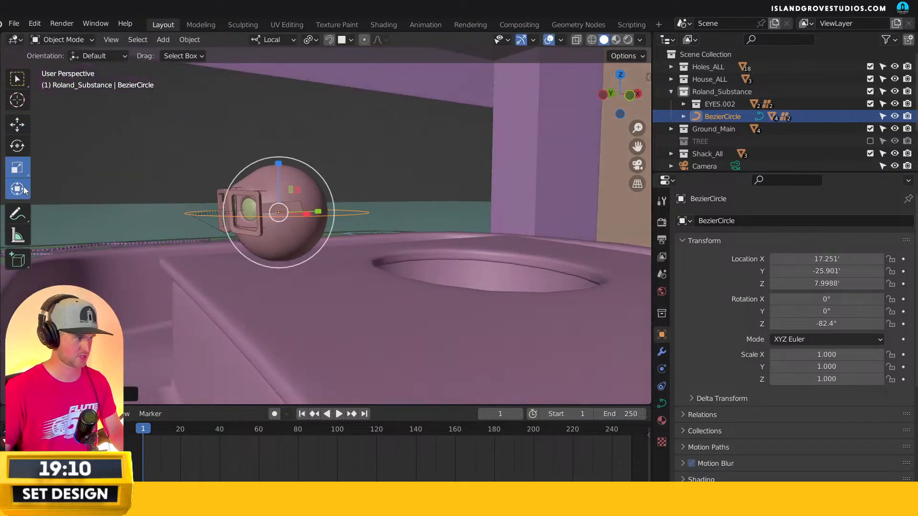
middle_drag(143, 230, 260, 311)
drag(306, 172, 268, 138)
middle_drag(330, 200, 451, 229)
click(432, 151)
Set the viewport focal length to 24 mm and frame the ball from behind, looking out over the course.
scroll(394, 216, up, 3)
key(n)
click(600, 83)
text(24)
key(Return)
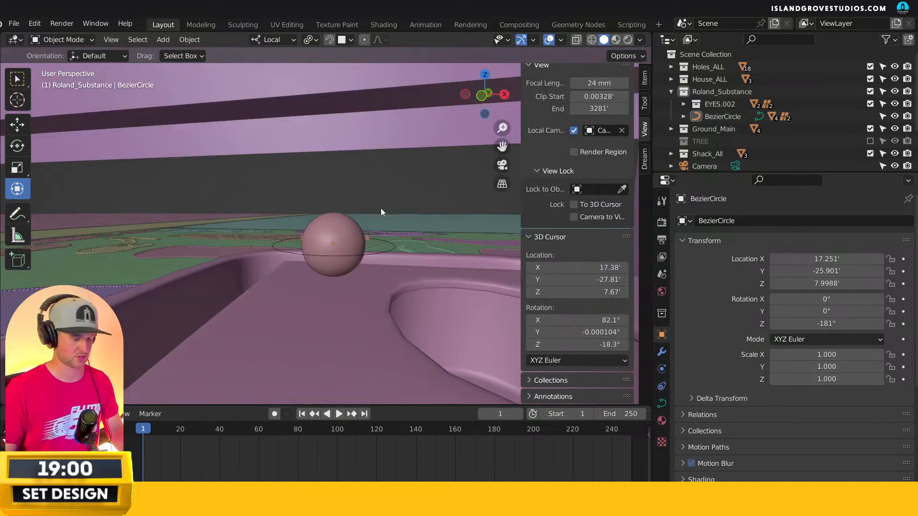
key(n)
scroll(405, 212, up, 3)
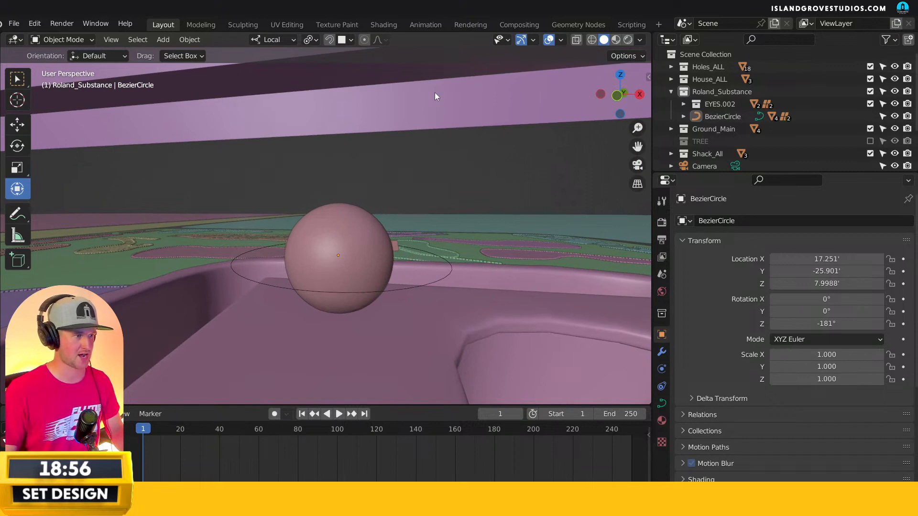
scroll(412, 203, up, 1)
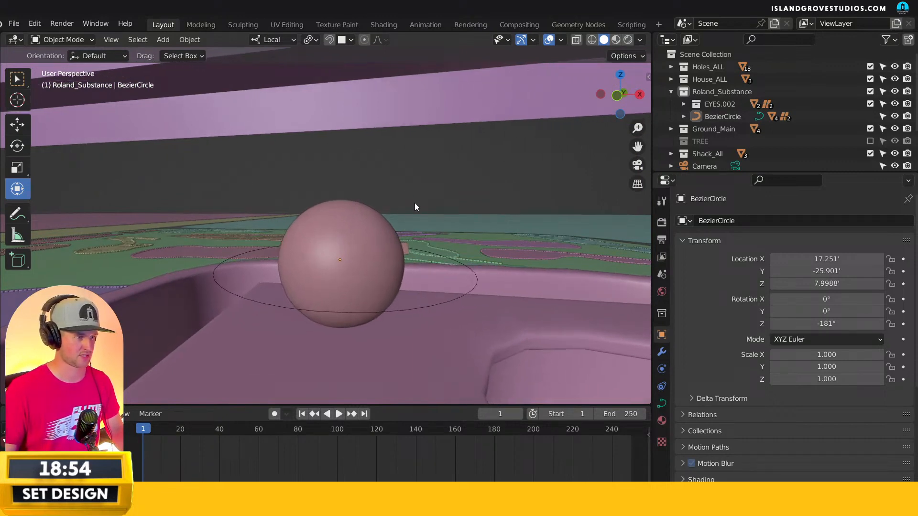
scroll(542, 193, down, 2)
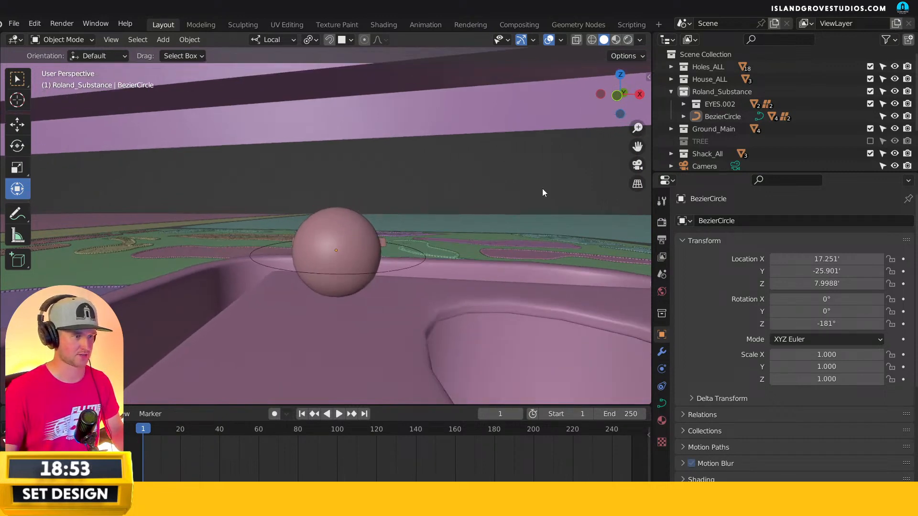
Collapse the Roland_Substance collection, select Camera and look through it with the view settings shown.
click(670, 92)
click(703, 141)
key(KP_0)
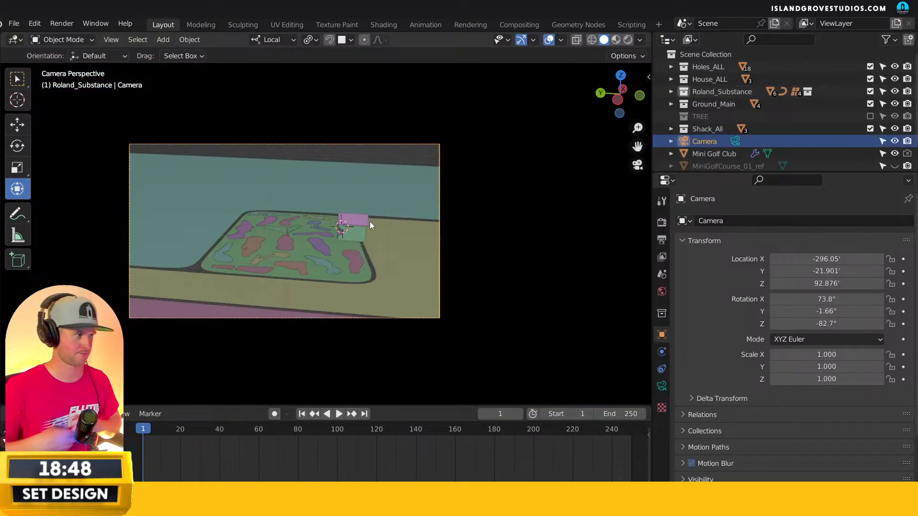
key(n)
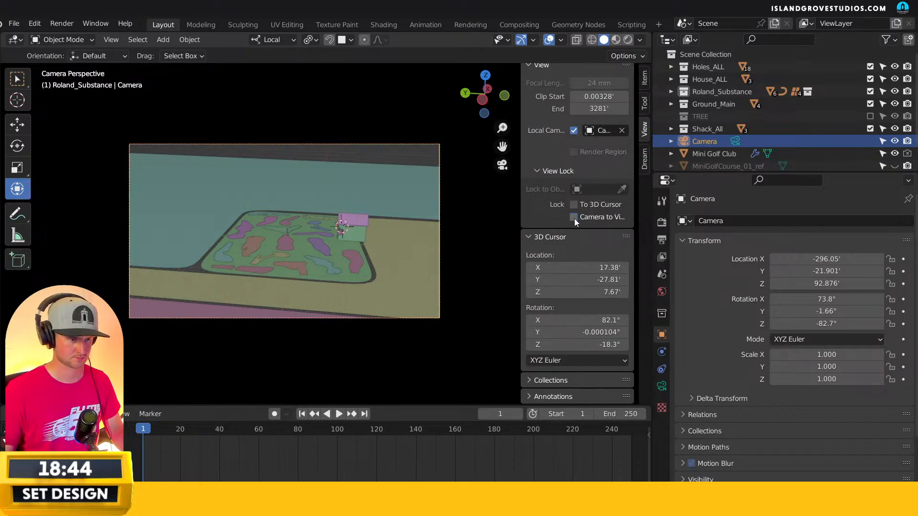
middle_drag(402, 200, 348, 231)
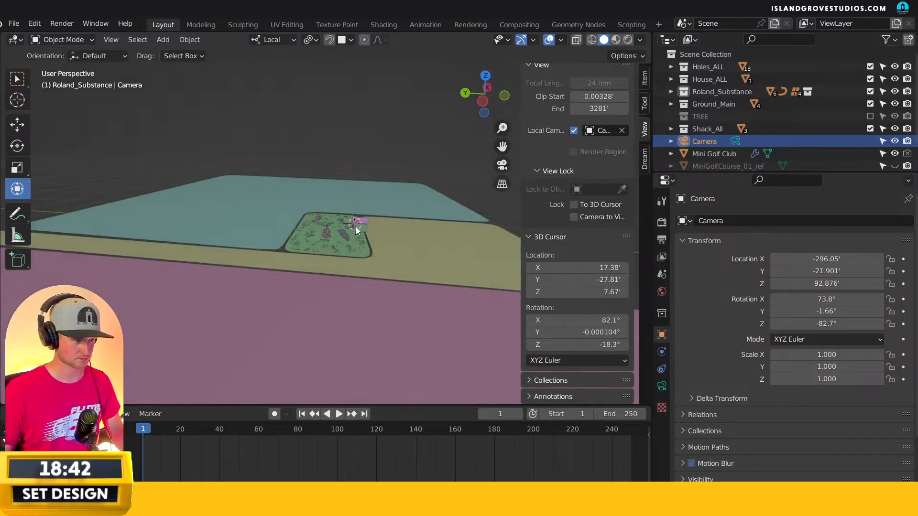
key(ctrl+z)
scroll(423, 197, down, 4)
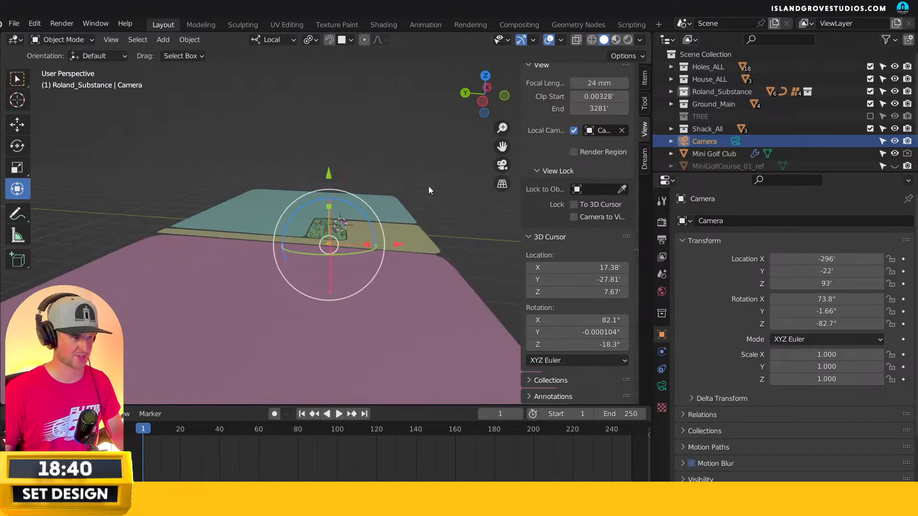
key(ctrl+z)
click(329, 242)
click(448, 242)
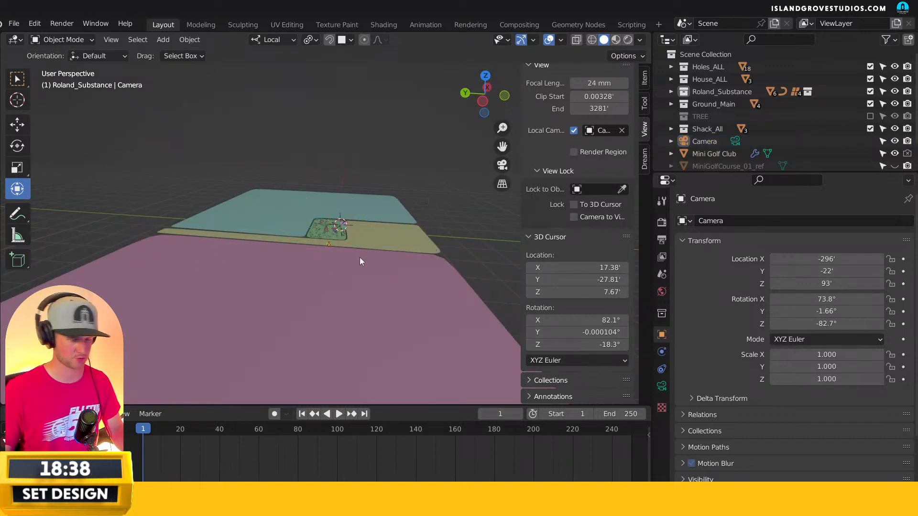
Snap Camera to the 3D cursor on the putting mat.
click(713, 140)
key(shift+s)
click(329, 183)
scroll(324, 180, up, 6)
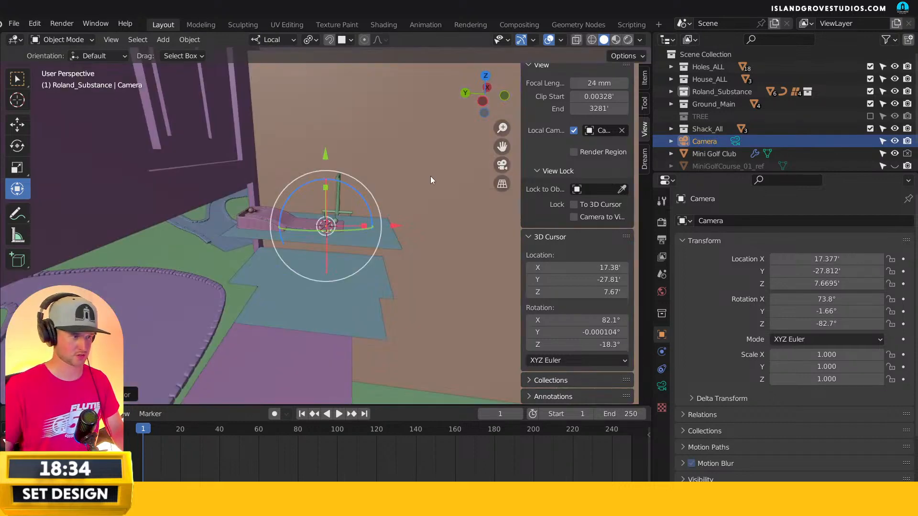
scroll(287, 198, up, 2)
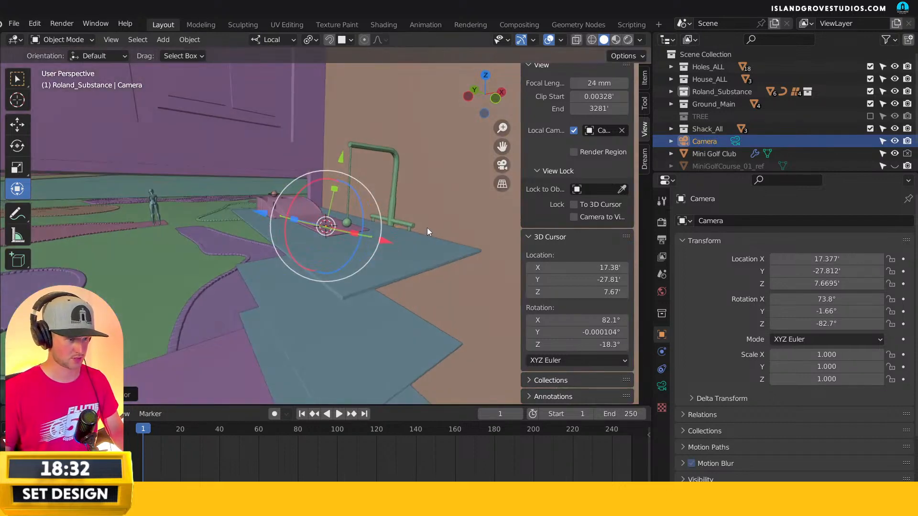
Look through the camera with Camera to View locked and place it behind the ball, at about X 17.412', Y -27.111', Z 8.111'.
key(KP_0)
middle_drag(442, 245, 351, 261)
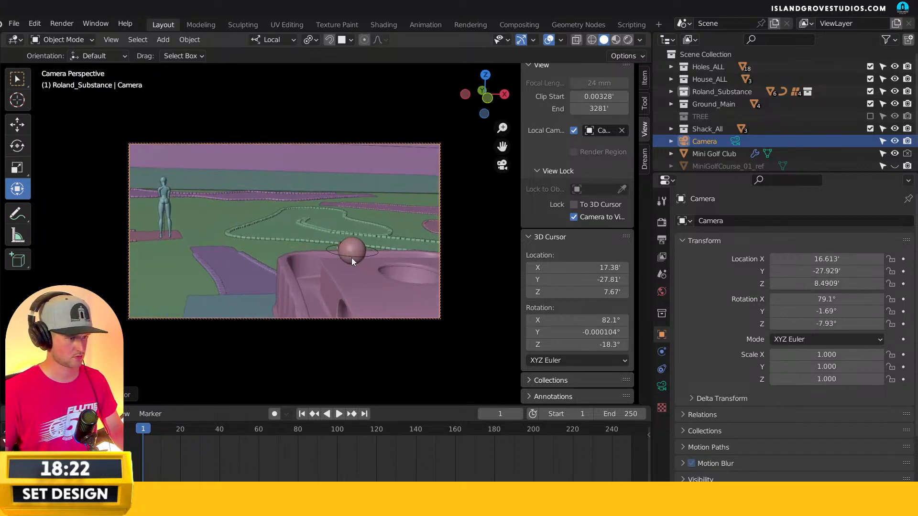
click(351, 258)
key(KP_Decimal)
middle_drag(244, 172, 376, 259)
key(alt+a)
Set the focal length of Camera's lens to 24 mm.
click(704, 141)
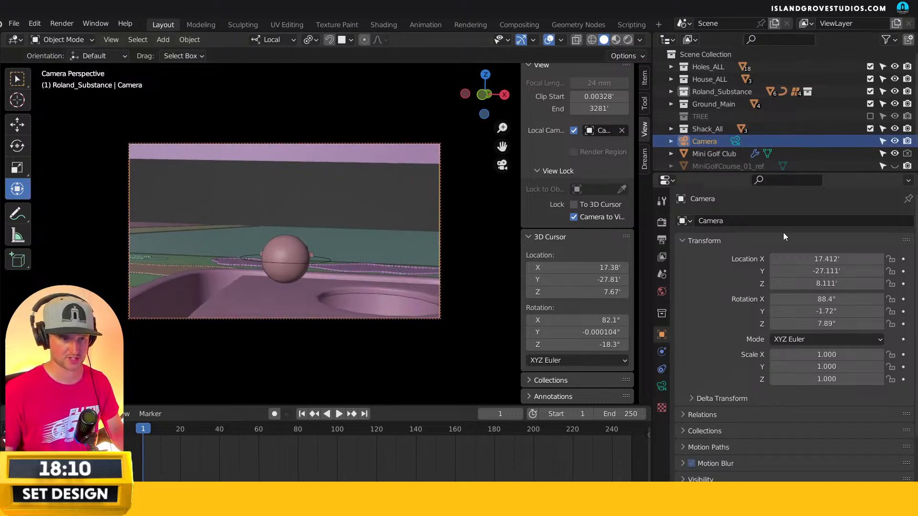
click(662, 386)
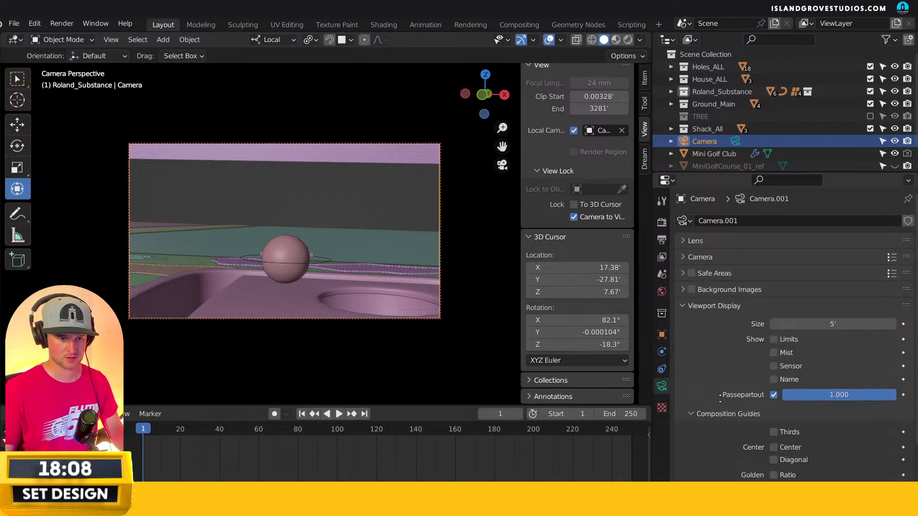
click(694, 241)
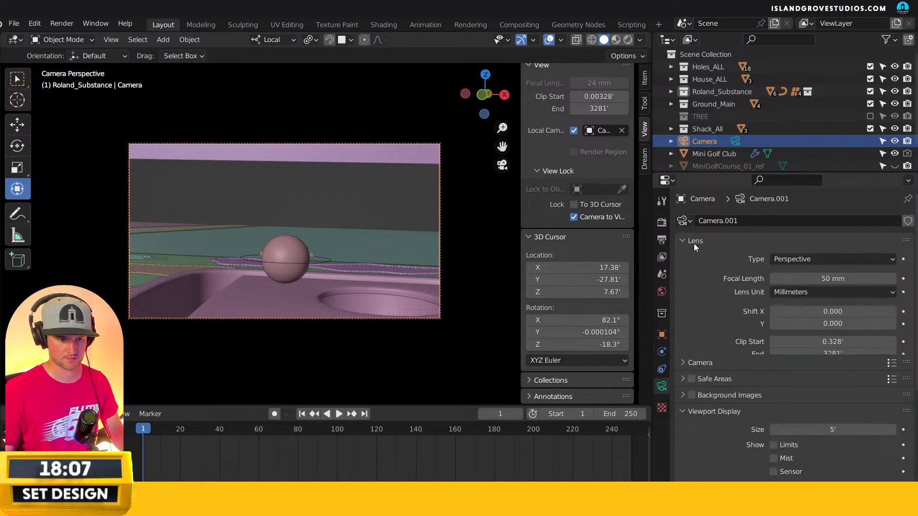
click(824, 280)
text(24)
key(Return)
Reframe the locked camera close behind the ball, with the standing figure and the golf course in the background.
middle_drag(261, 234, 320, 163)
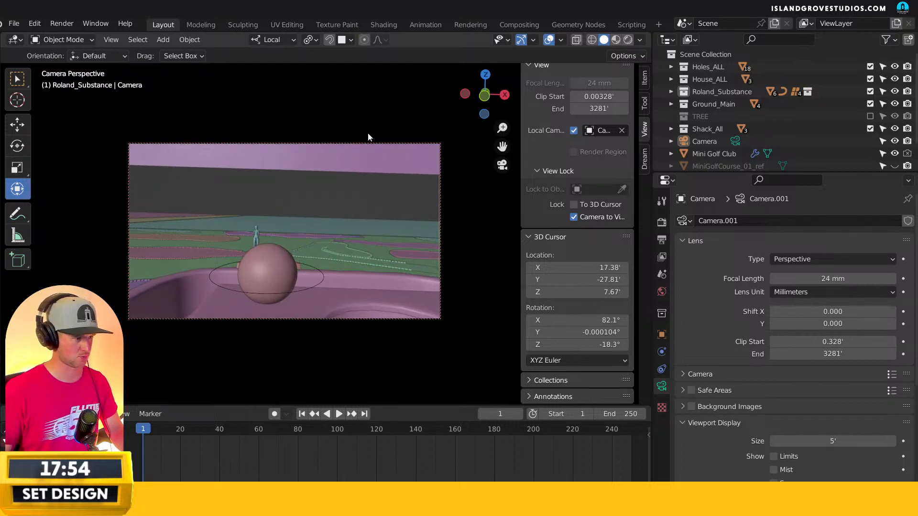
middle_drag(360, 220, 364, 200)
middle_drag(506, 228, 361, 226)
Open the Shack_ref mesh for face editing and examine the trim above the shack's serving opening from both sides.
click(333, 200)
key(KP_Decimal)
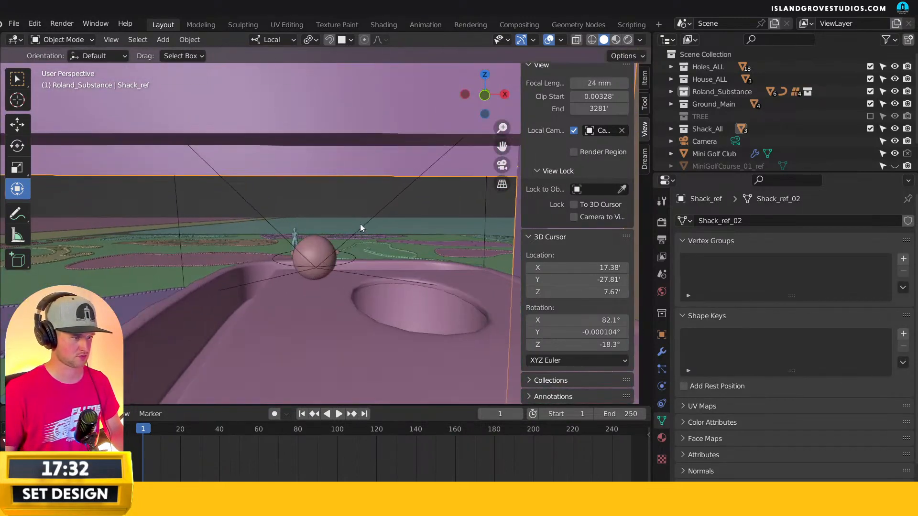
click(354, 239)
middle_drag(350, 300, 495, 268)
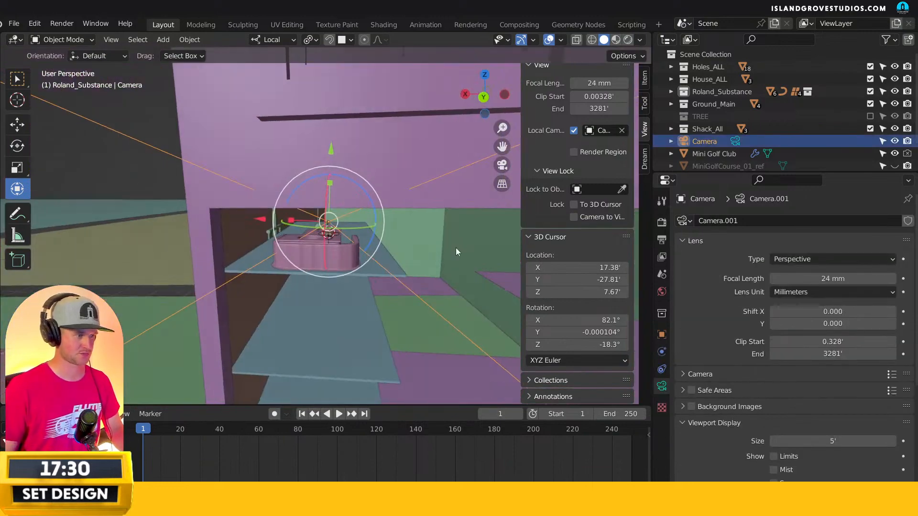
click(397, 180)
key(Tab)
middle_drag(396, 187, 236, 228)
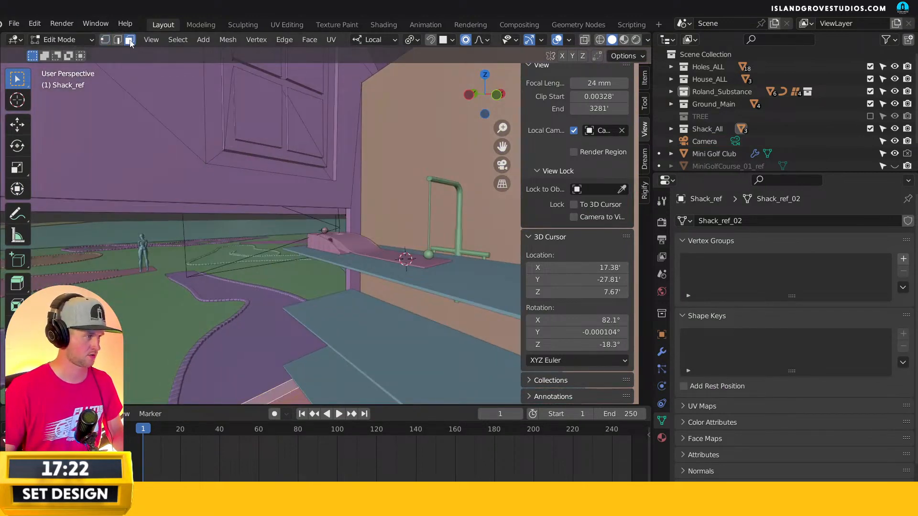
middle_drag(317, 229, 501, 276)
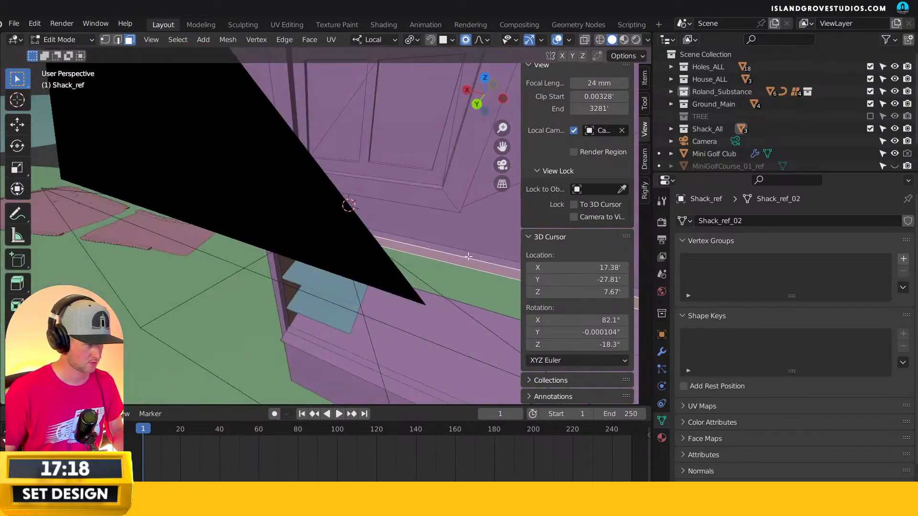
middle_drag(330, 225, 391, 192)
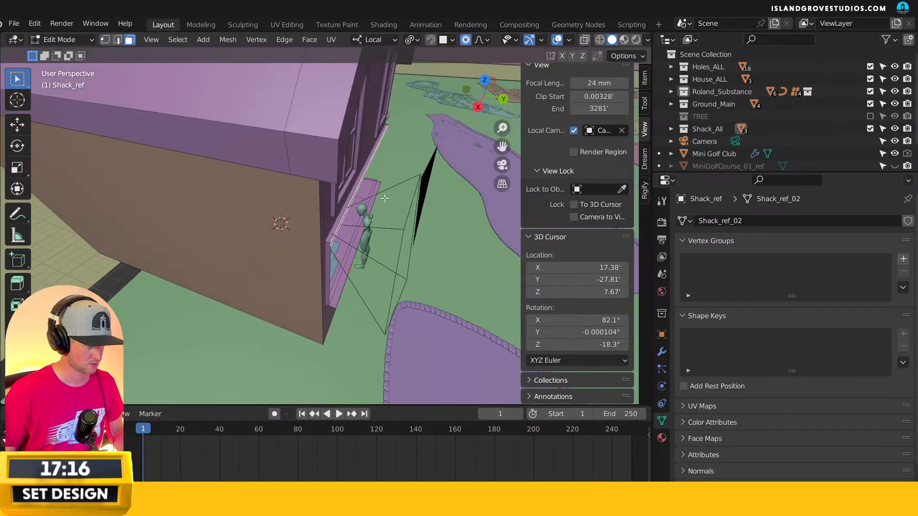
Leave mesh editing and hide Camera in the viewport.
key(Tab)
click(403, 186)
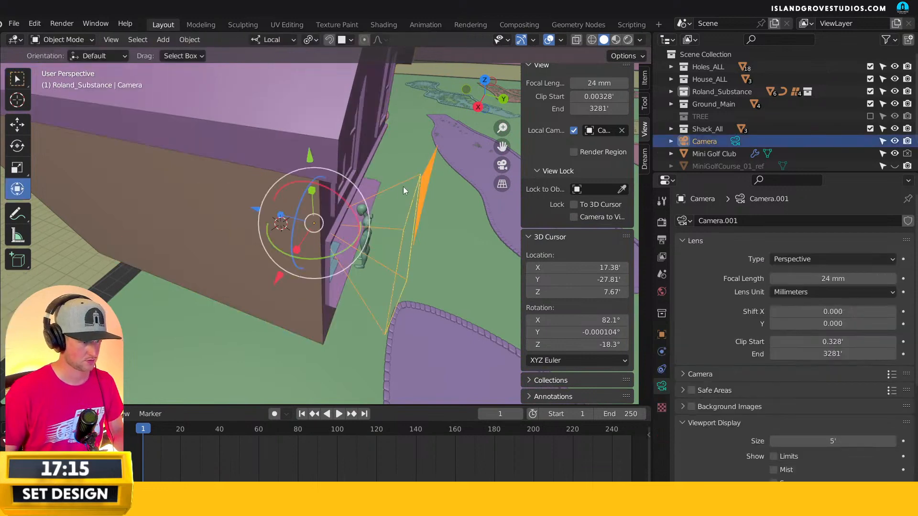
click(894, 141)
Reopen Shack_ref for face editing and select the trim along the upper edge of the serving opening.
click(337, 225)
key(Tab)
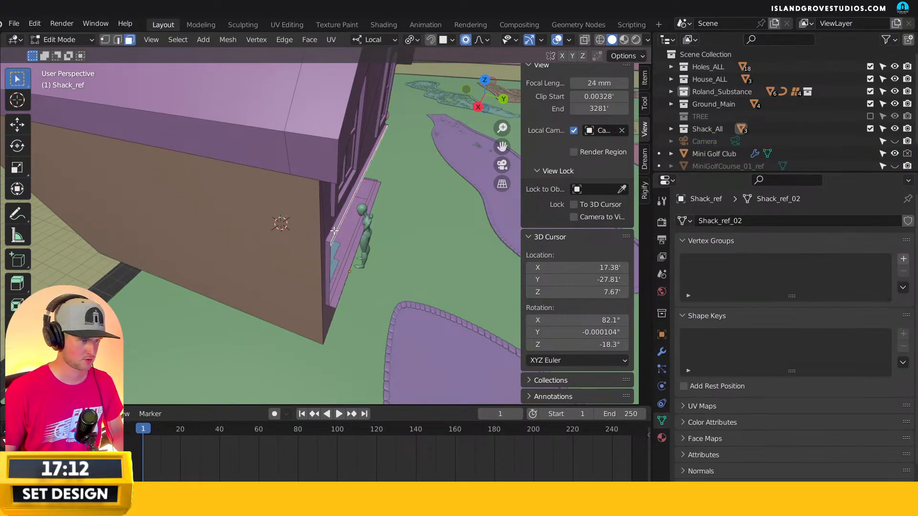
middle_drag(364, 194, 328, 224)
click(334, 225)
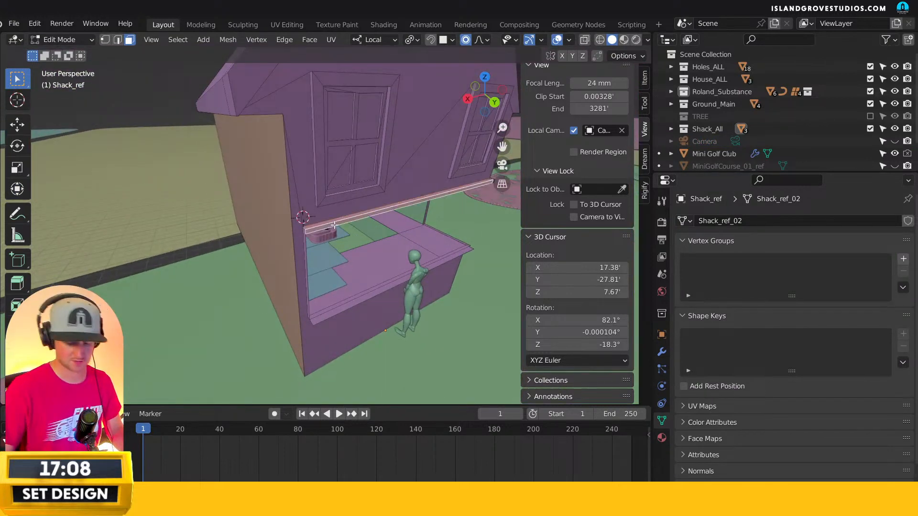
scroll(334, 225, up, 5)
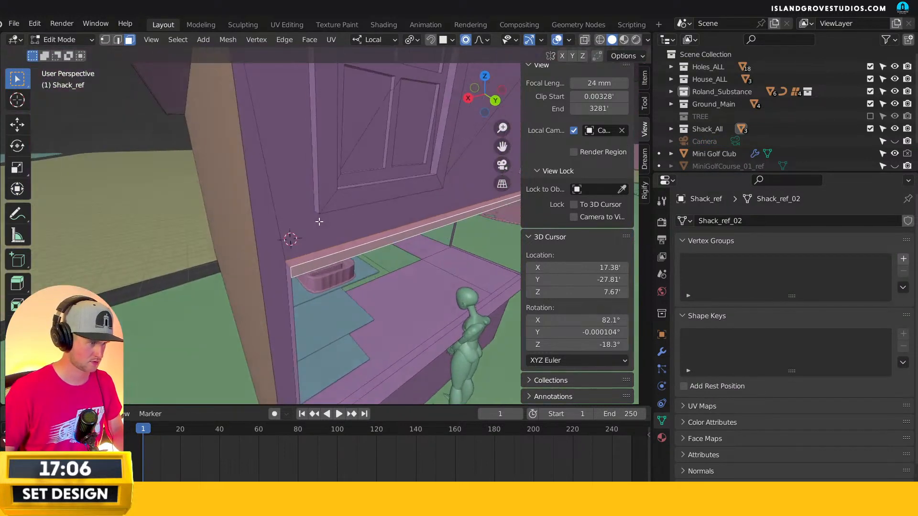
scroll(319, 221, up, 8)
middle_drag(342, 187, 285, 198)
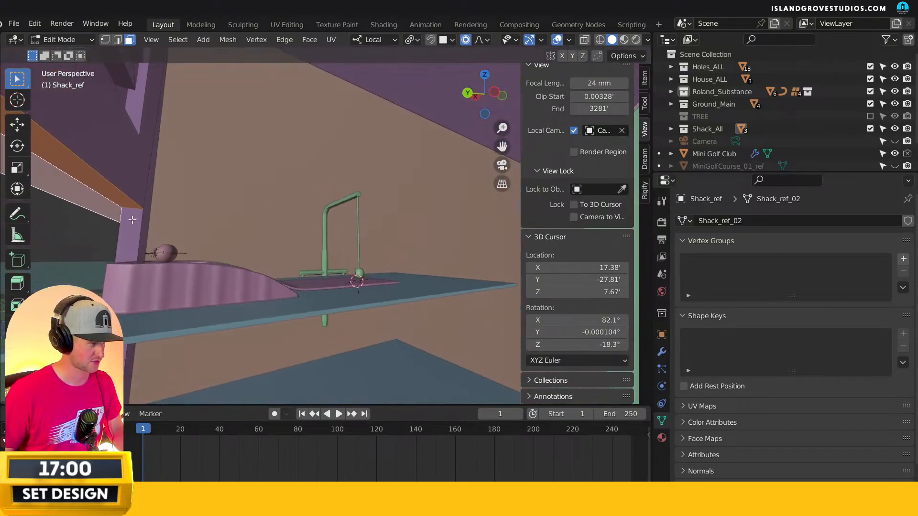
middle_drag(123, 223, 228, 215)
scroll(410, 210, up, 8)
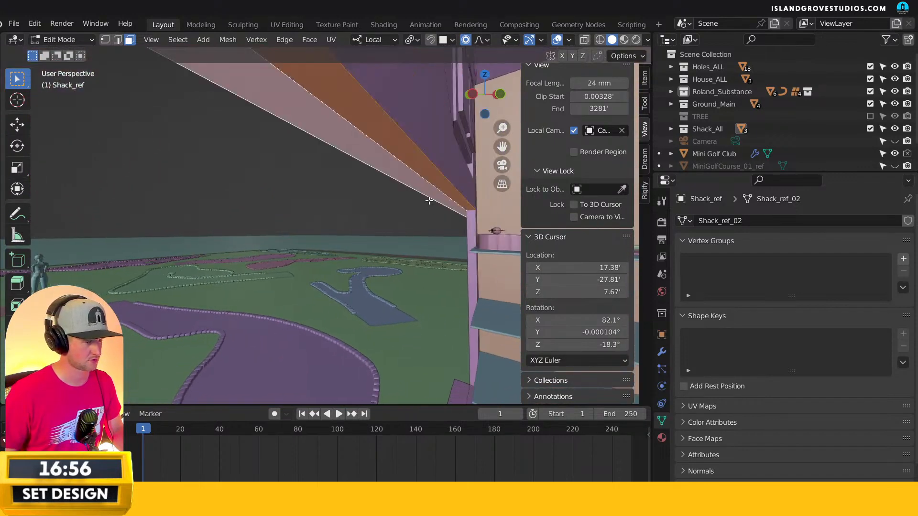
scroll(395, 226, up, 6)
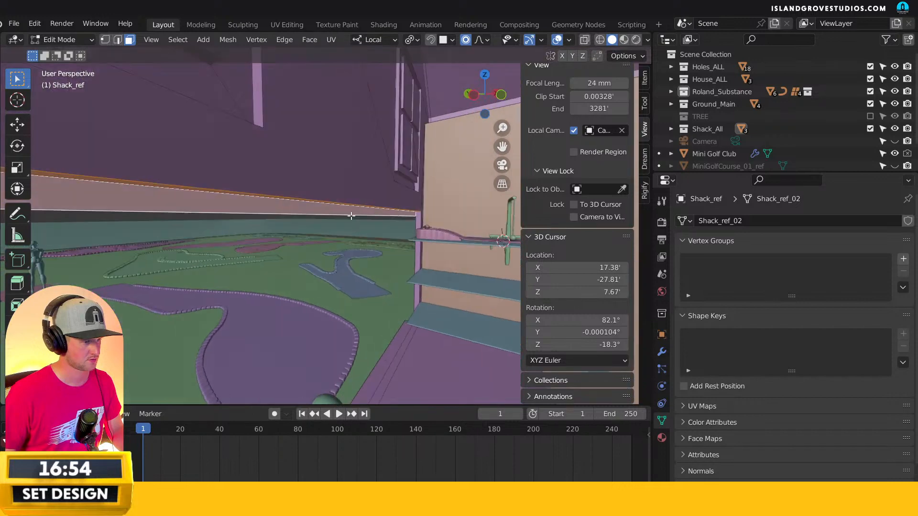
Inspect the selected beam above the shack's counter opening from several sides and activate the Move tool for it.
scroll(451, 201, down, 4)
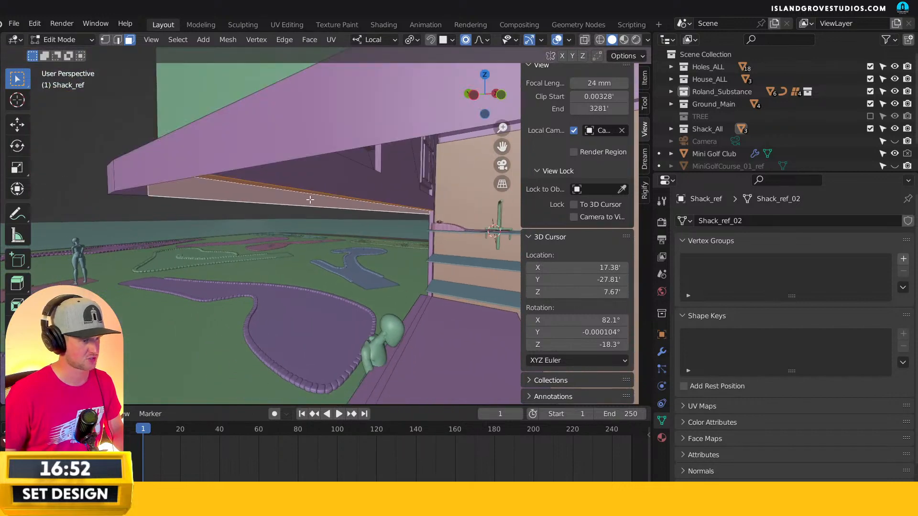
shift+middle_drag(207, 203, 183, 275)
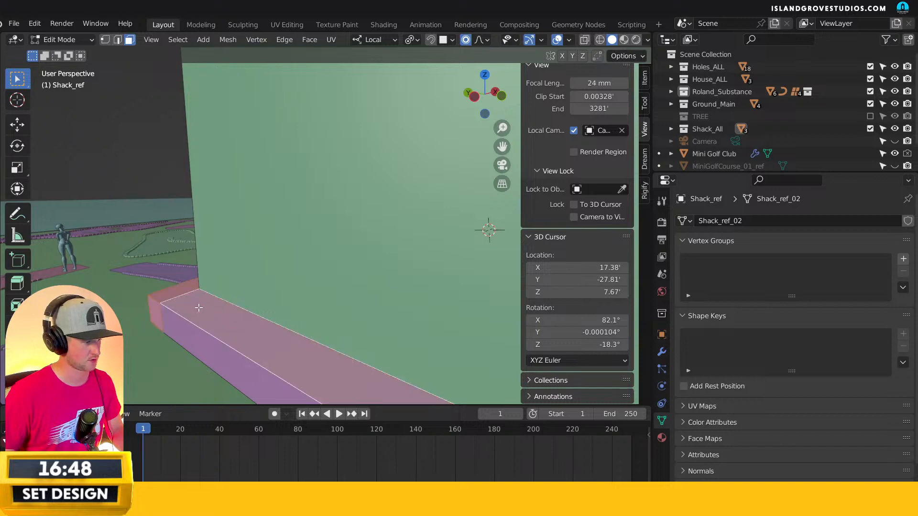
scroll(294, 247, down, 5)
scroll(295, 247, up, 5)
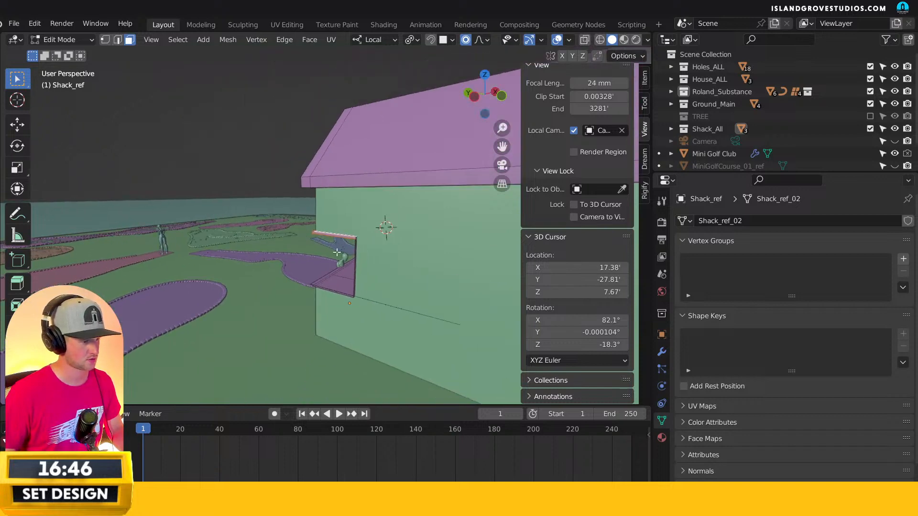
scroll(441, 227, down, 8)
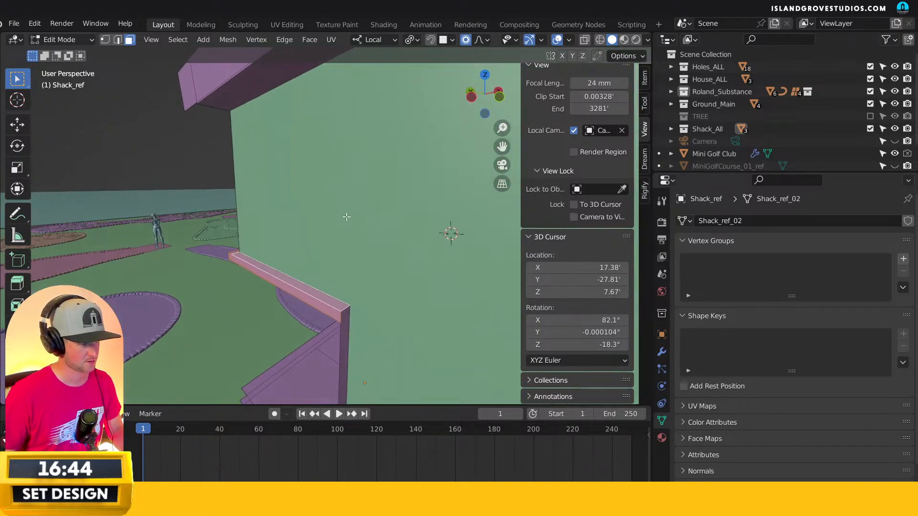
middle_drag(431, 192, 302, 197)
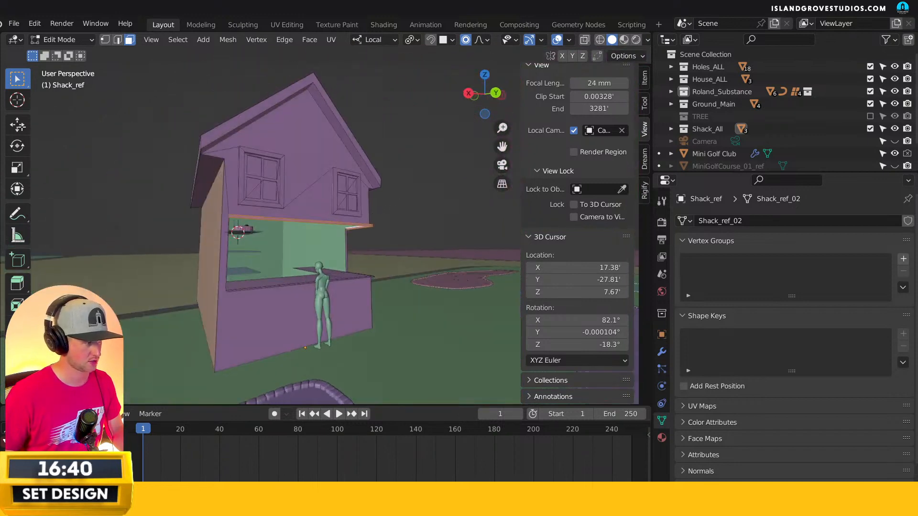
key(shift+space)
key(g)
Try moving the beam above the counter opening up the shack's front wall.
middle_drag(392, 225, 335, 186)
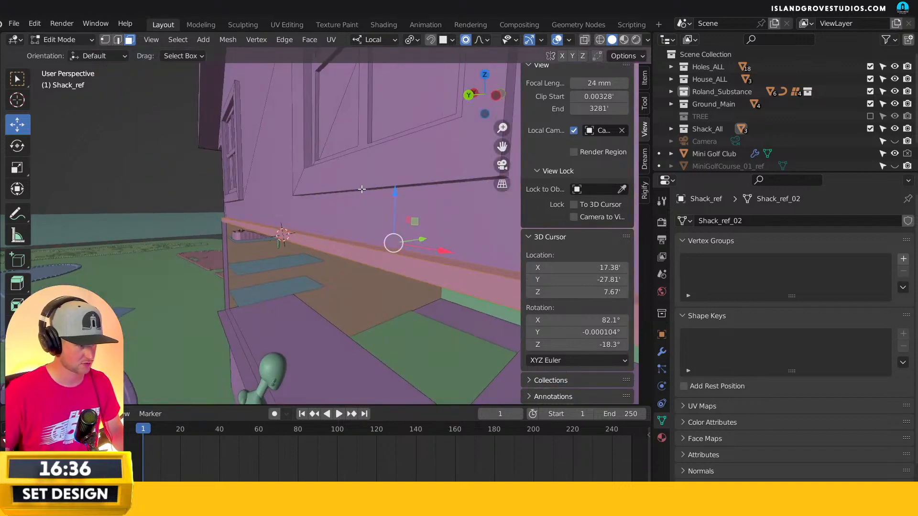
key(g)
key(Escape)
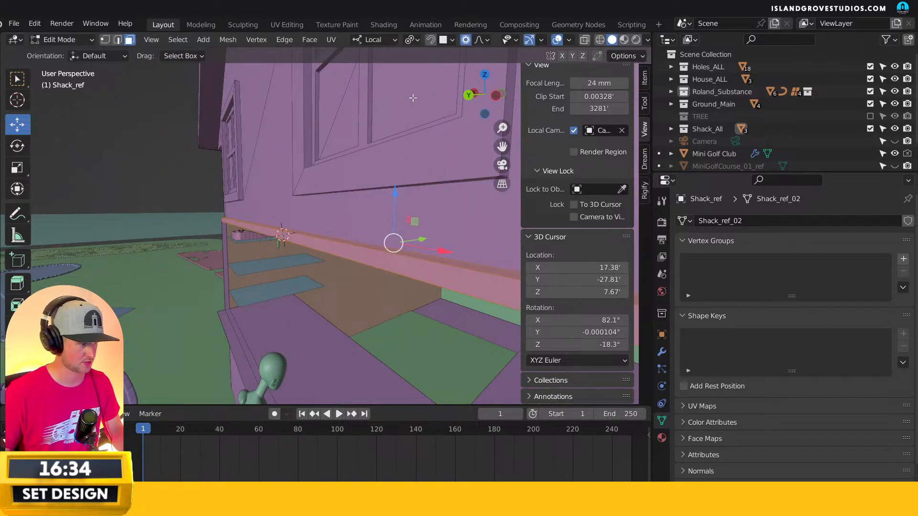
middle_drag(416, 170, 393, 176)
key(g)
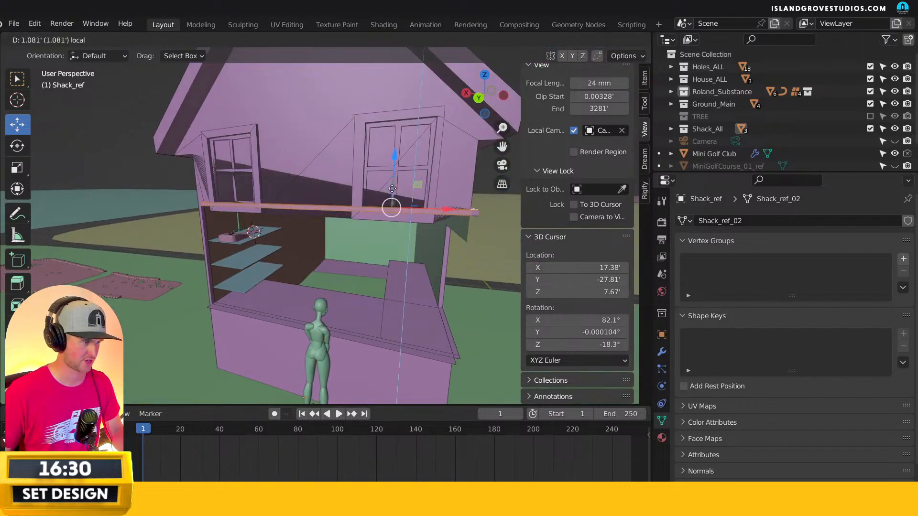
key(Escape)
mouse_move(394, 187)
mouse_down()
mouse_move(395, 144)
mouse_move(382, 167)
mouse_move(391, 193)
mouse_move(388, 180)
mouse_up()
key(ctrl+z)
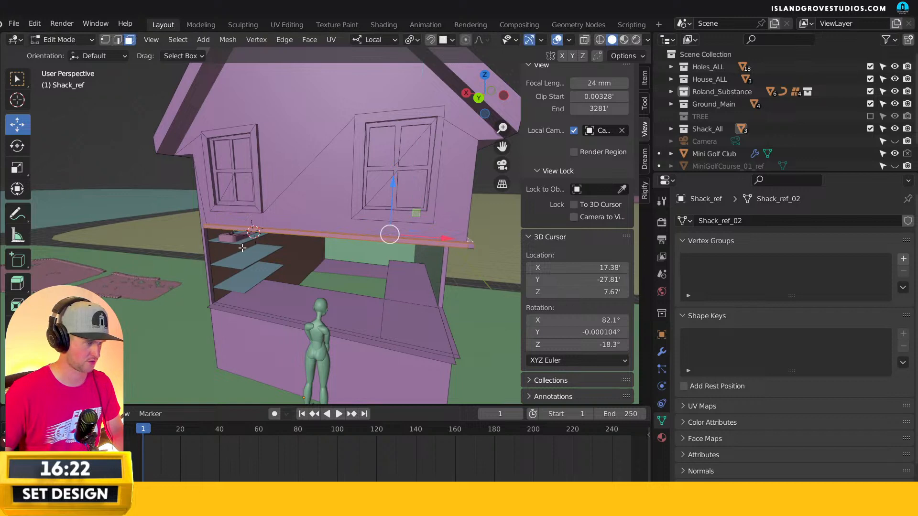
Raise the beam above the counter opening along its local Z axis, judging its height through the camera.
key(KP_0)
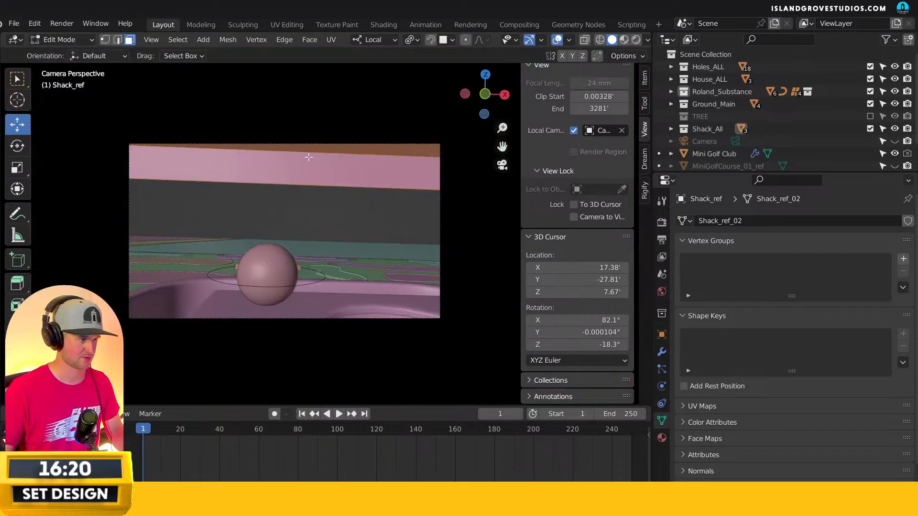
key(g)
key(z)
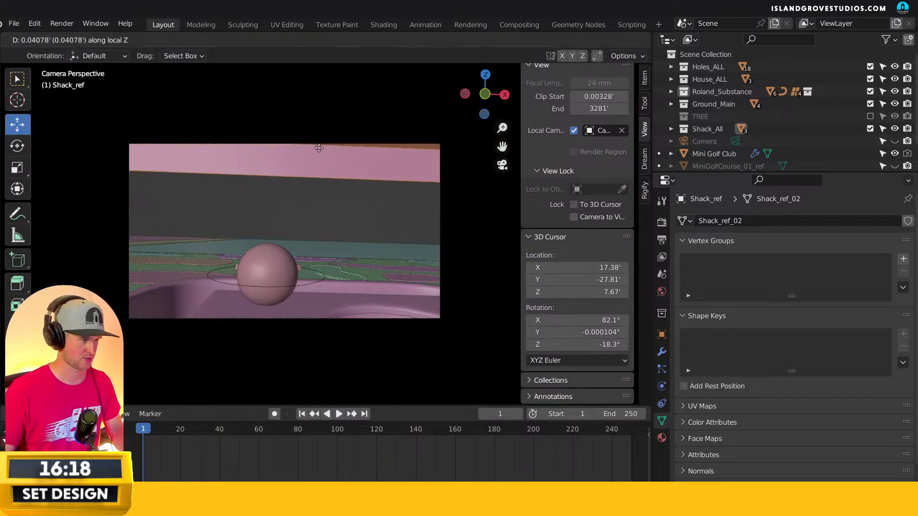
click(299, 170)
middle_drag(299, 170, 424, 149)
drag(420, 146, 419, 144)
scroll(295, 161, up, 4)
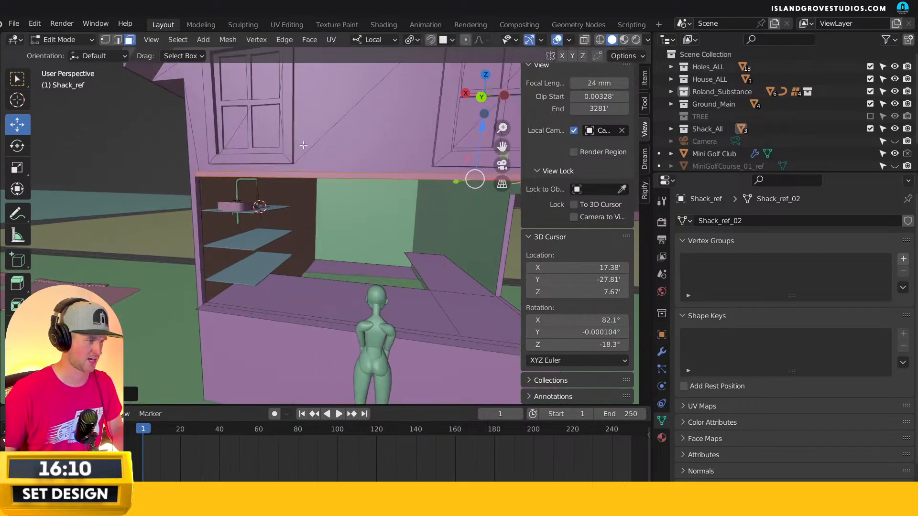
Select the panes of both upper windows, grow the selection to the full frames, push them into the front wall and leave Edit Mode.
click(245, 122)
shift+click(240, 152)
shift+click(270, 157)
shift+click(274, 107)
middle_drag(372, 129, 305, 124)
shift+click(385, 101)
shift+click(388, 154)
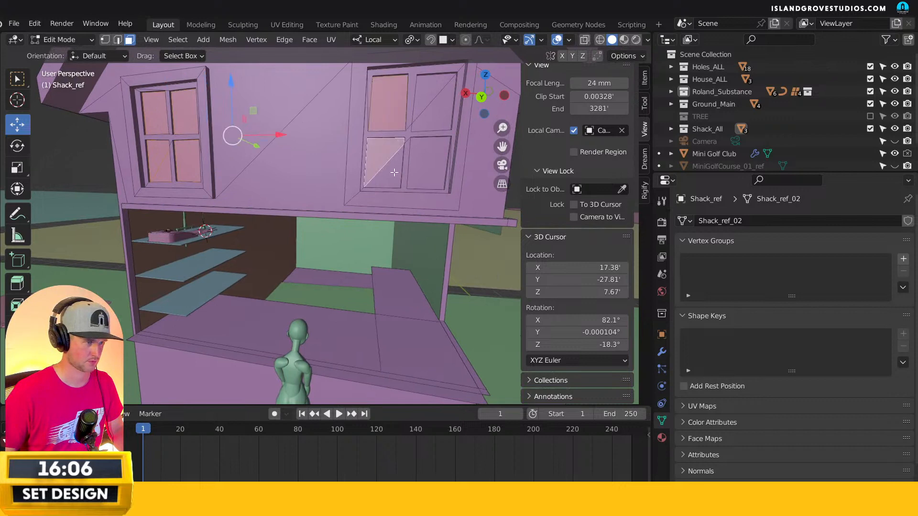
shift+click(427, 160)
shift+click(421, 101)
key(ctrl+KP_Add)
key(ctrl+KP_Add)
key(ctrl+KP_Add)
key(ctrl+KP_Add)
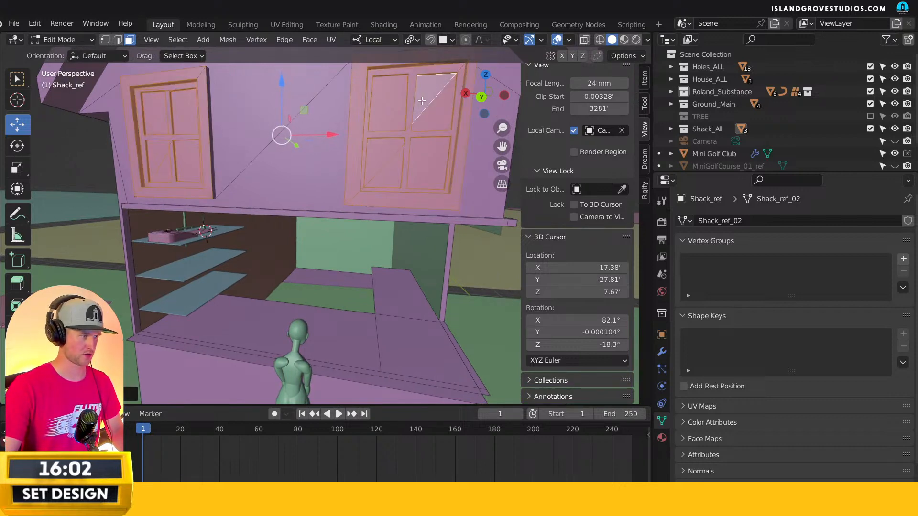
middle_drag(421, 101, 311, 137)
drag(309, 133, 301, 182)
middle_drag(301, 181, 295, 196)
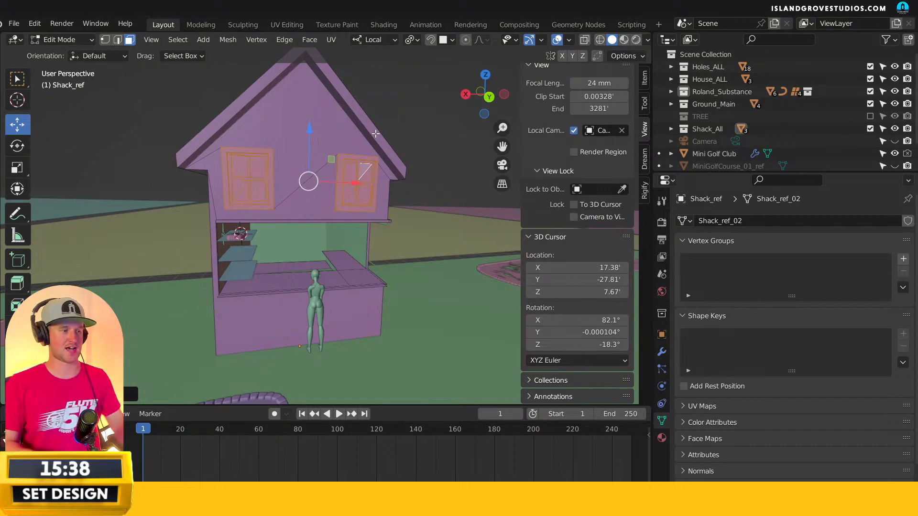
key(Tab)
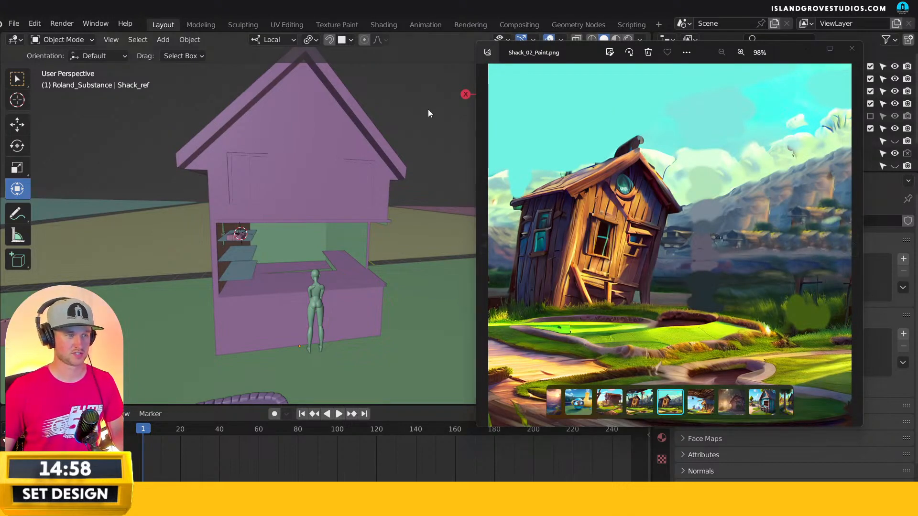
Set the viewport focal length to 50 mm.
click(421, 197)
middle_drag(425, 181, 361, 196)
click(588, 83)
text(50)
key(Return)
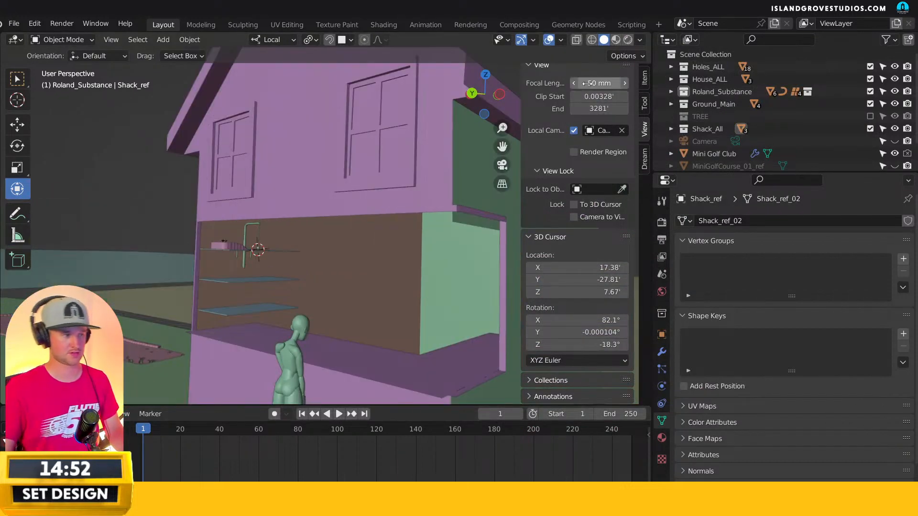
Show the scene in wireframe shading with the whole shack front in view and nothing selected.
middle_drag(369, 229, 393, 168)
scroll(394, 168, down, 3)
click(382, 172)
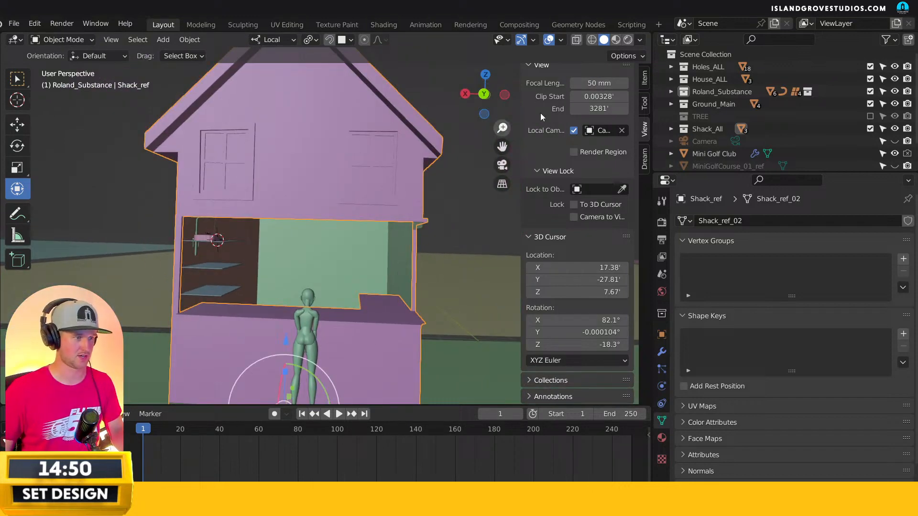
click(591, 40)
click(401, 125)
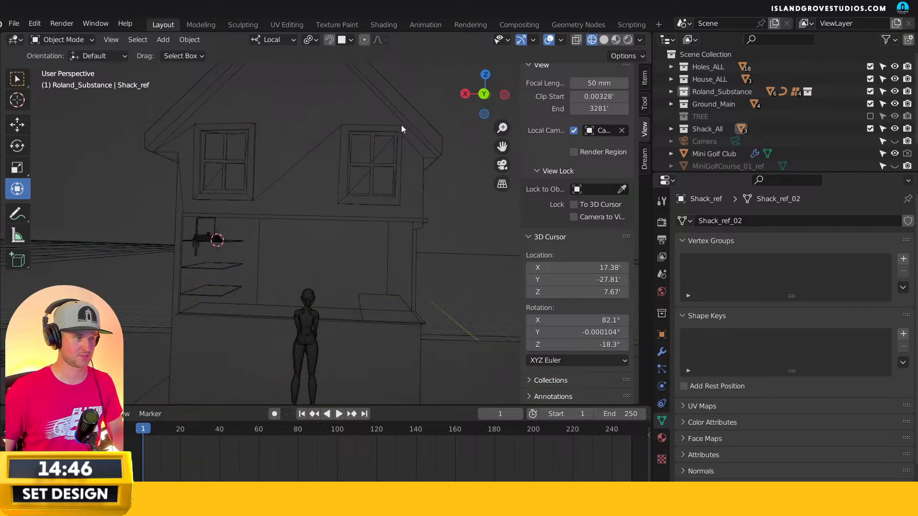
middle_drag(400, 125, 399, 137)
scroll(399, 137, down, 2)
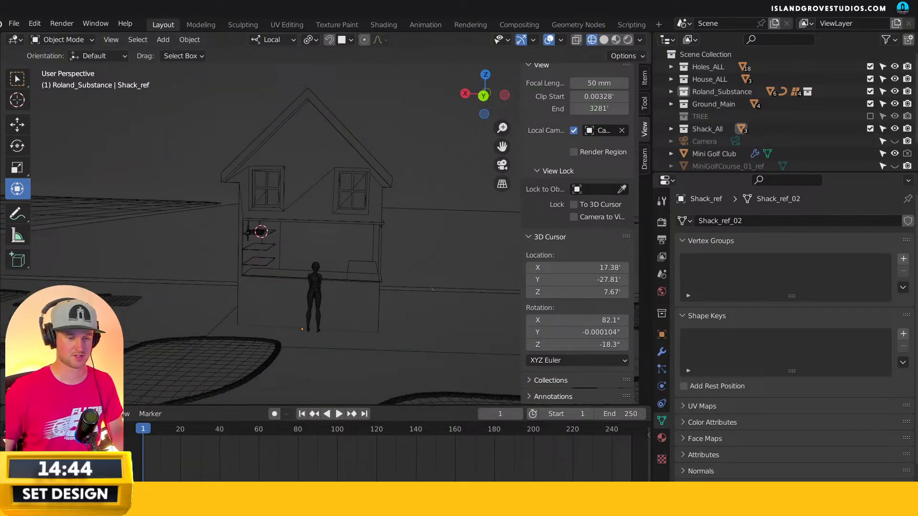
Switch to the image viewer and compare the reference Shack_02_Paint.png with Shack_02.png.
key(alt+Tab)
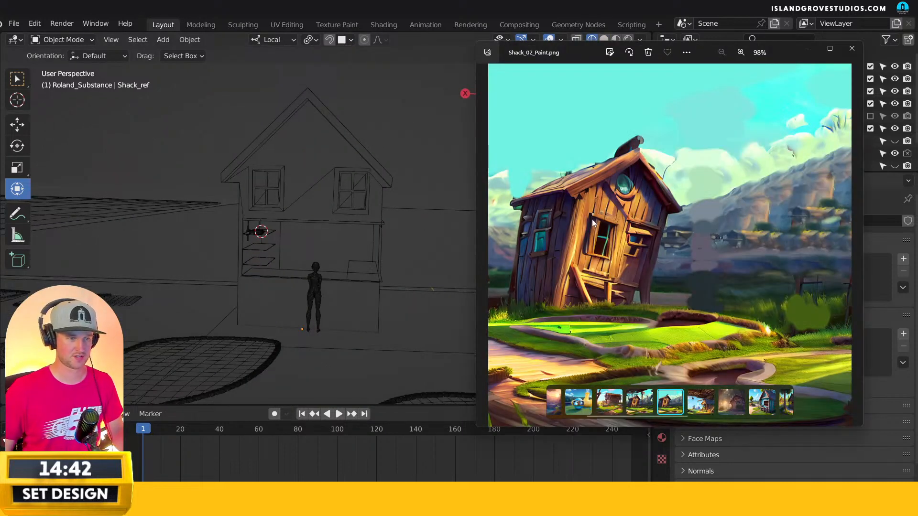
click(646, 406)
click(666, 408)
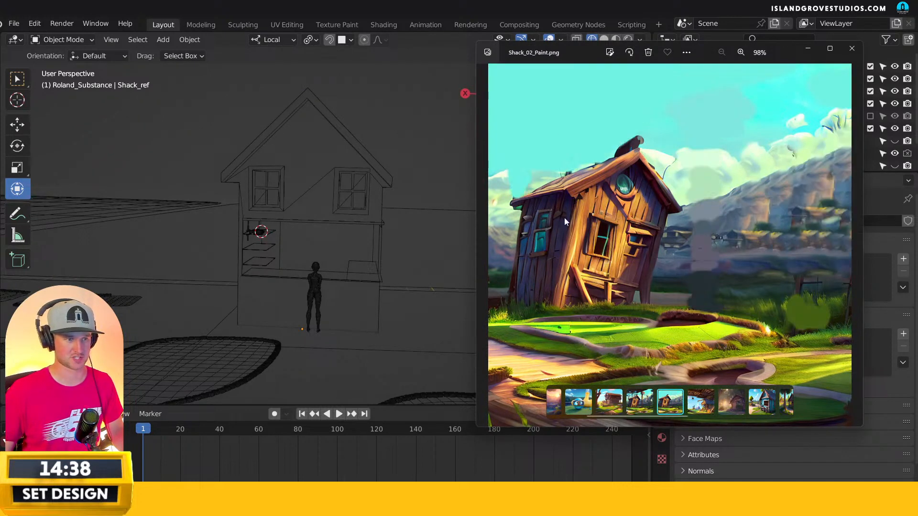
click(639, 407)
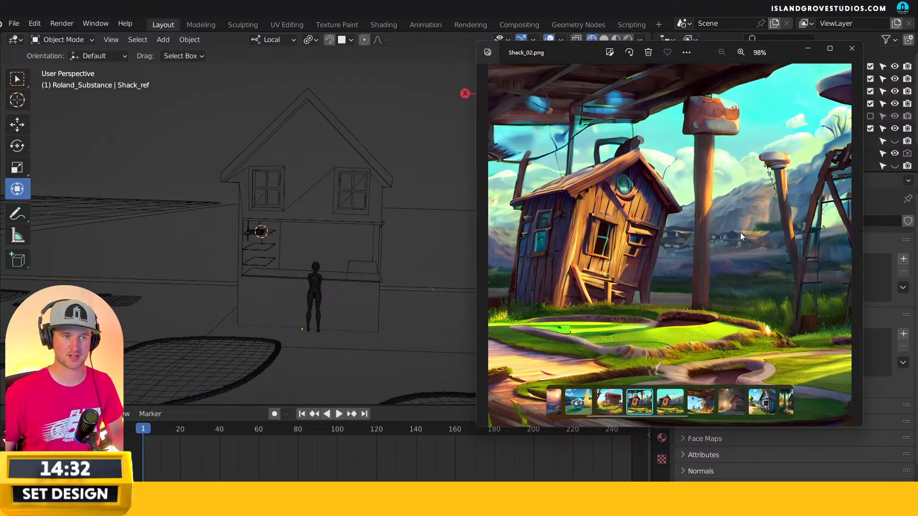
click(673, 411)
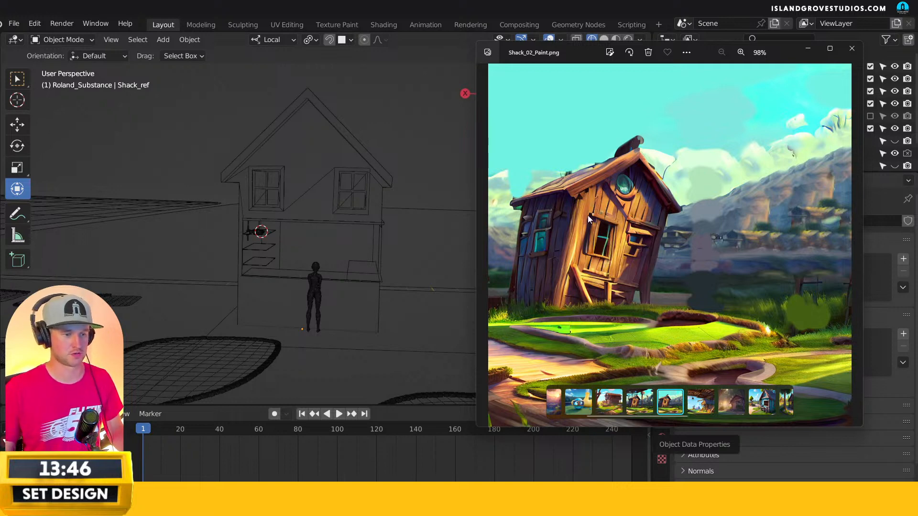
Browse the other shack concept images, including Shack_03, Shack_05, Shack_07, Shack_08 and Shack_13, for design ideas.
click(700, 405)
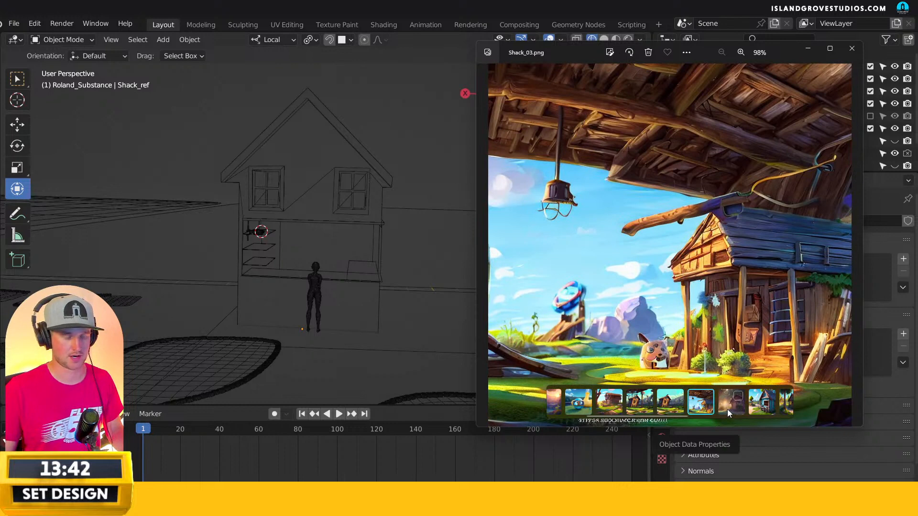
click(762, 407)
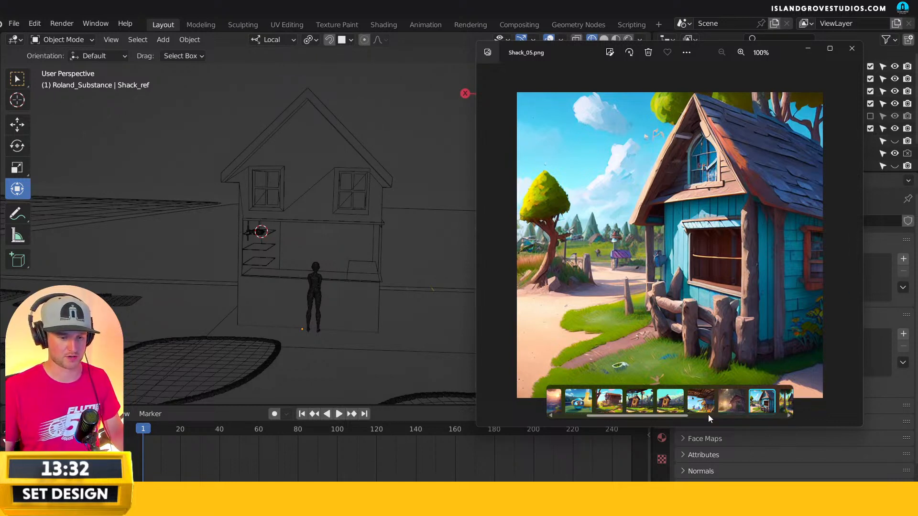
scroll(695, 417, down, 2)
scroll(703, 418, down, 1)
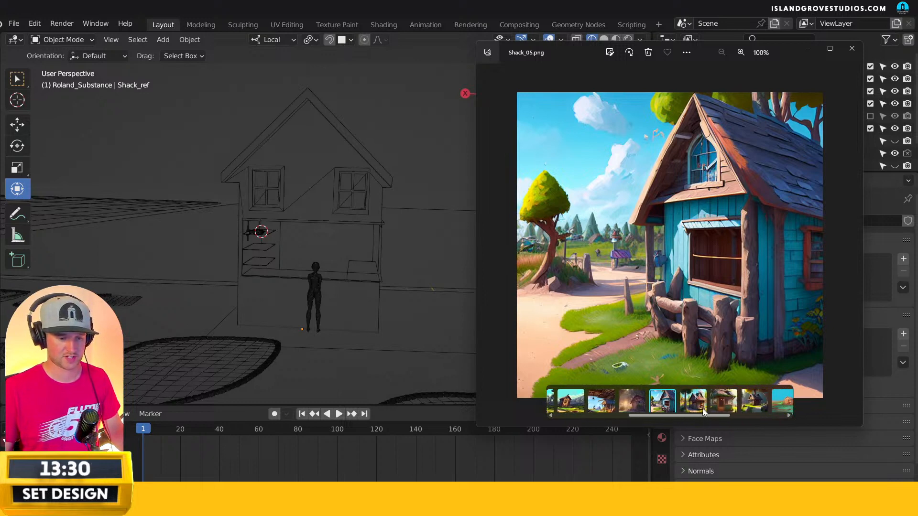
click(702, 410)
click(720, 407)
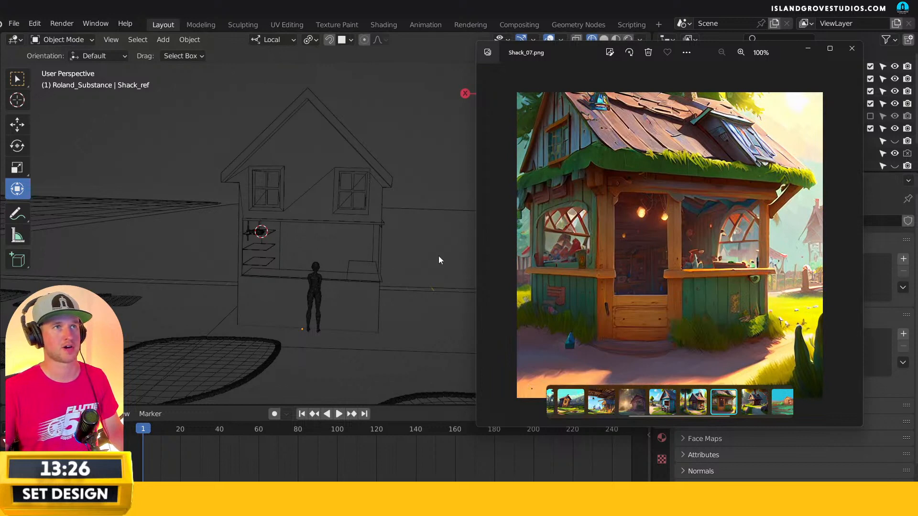
click(753, 406)
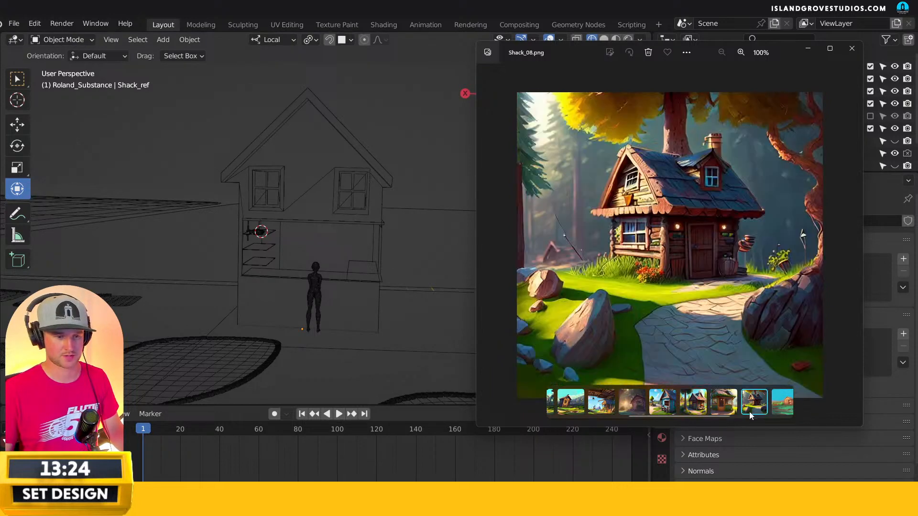
drag(713, 414, 770, 415)
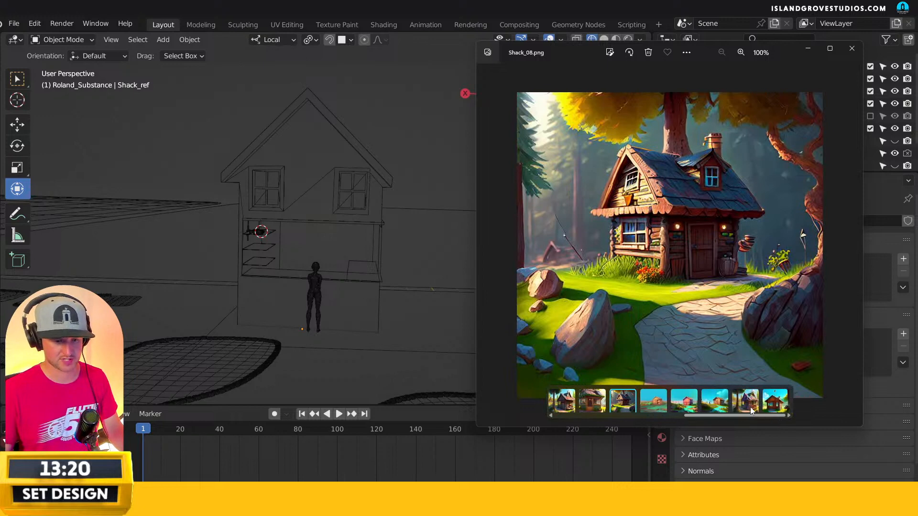
click(749, 406)
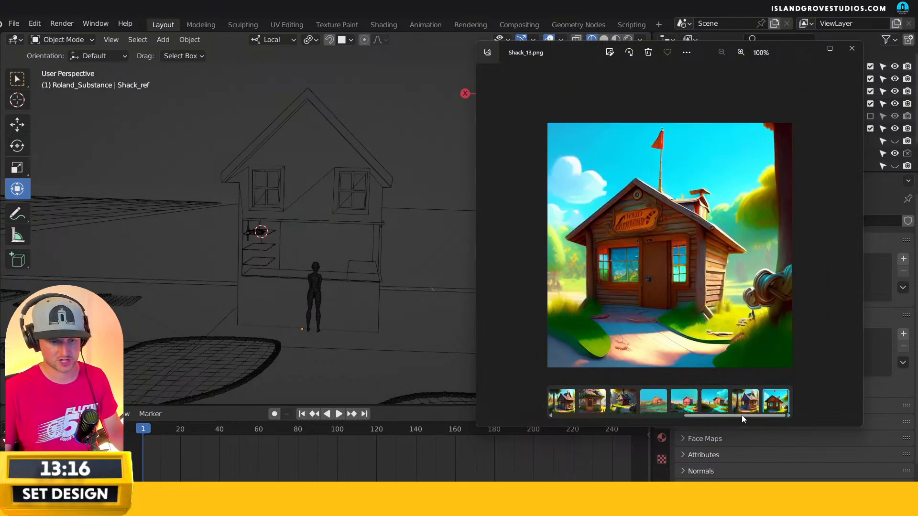
Review MiniGolfCourse_01, MiniGolfCourse_02 and Shack_01, ending on the Shack_02_Paint.png reference.
drag(741, 415, 566, 415)
click(598, 404)
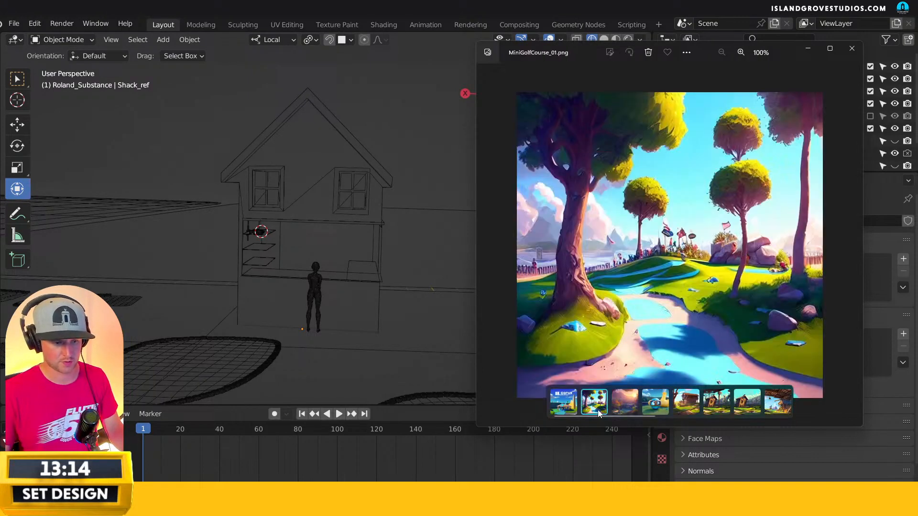
click(631, 408)
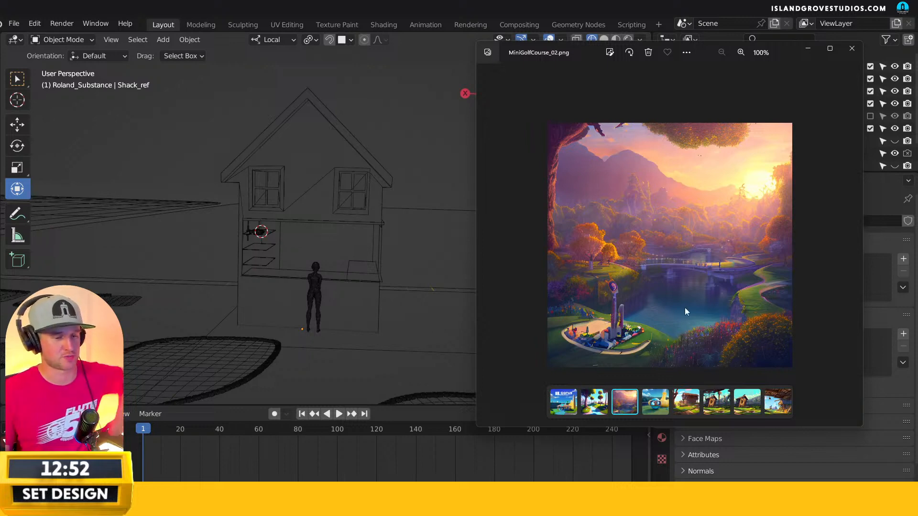
click(690, 410)
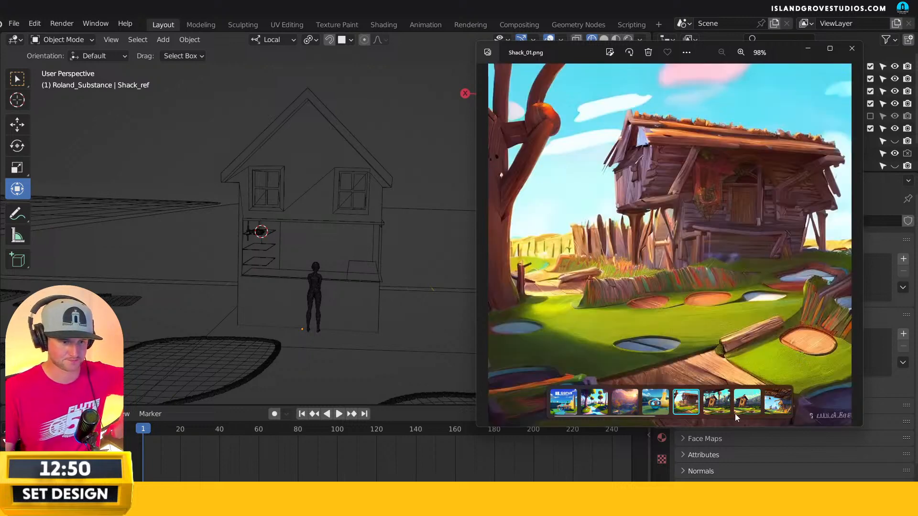
click(711, 413)
click(740, 413)
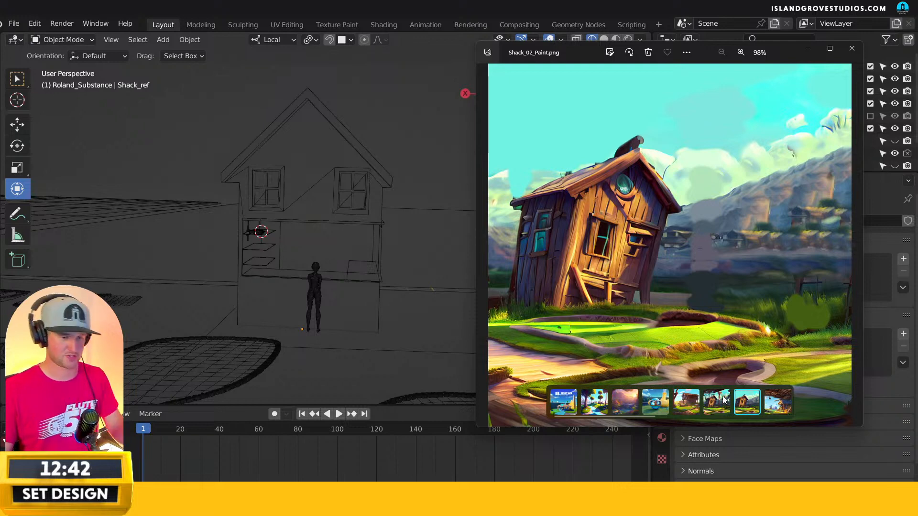
Review the Shack_05 and Shack_07 concept images and close the image viewer.
drag(627, 416, 687, 420)
click(689, 407)
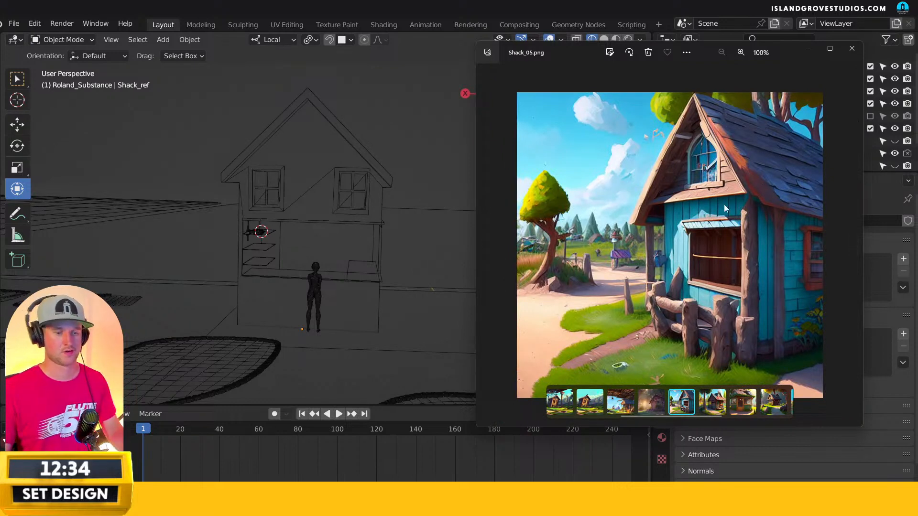
click(741, 410)
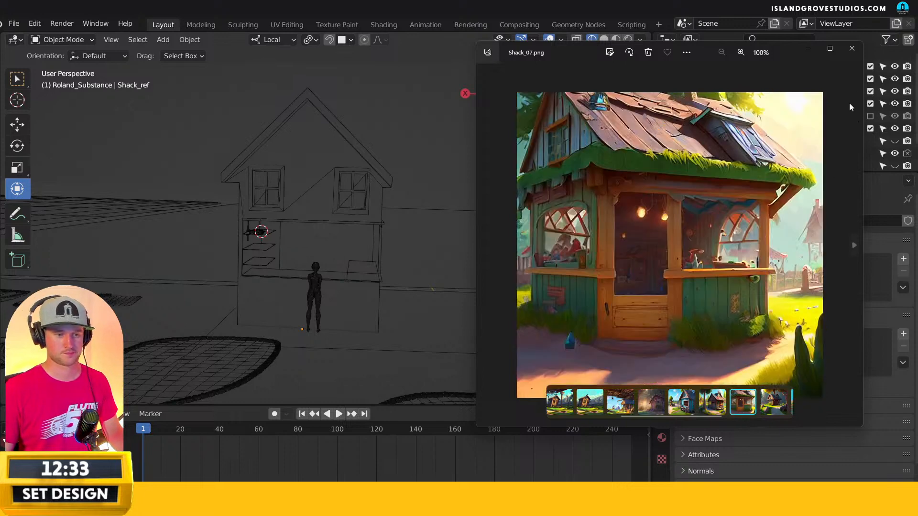
click(851, 48)
Return the viewport to solid shading and enter Edit Mode on the Shack_ref mesh with its two front windows in view.
click(603, 40)
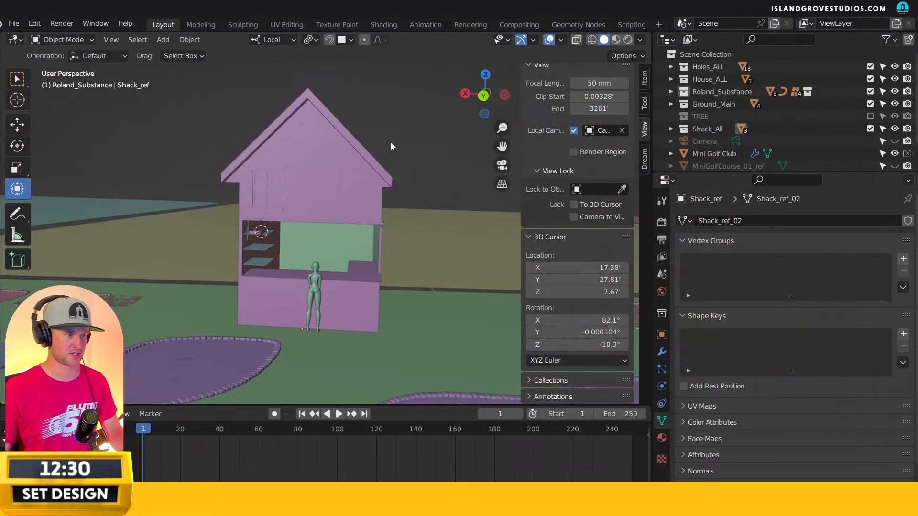
scroll(346, 204, up, 3)
key(Tab)
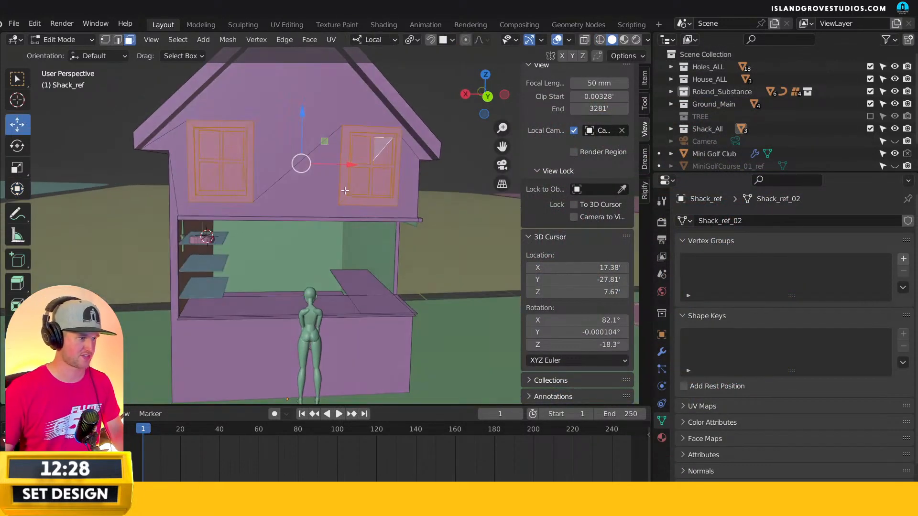
middle_drag(334, 158, 337, 186)
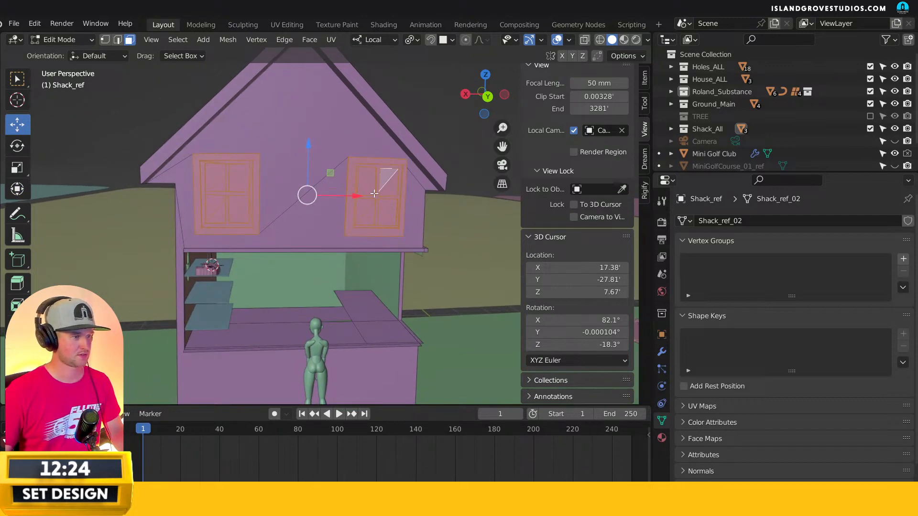
middle_drag(360, 176, 377, 186)
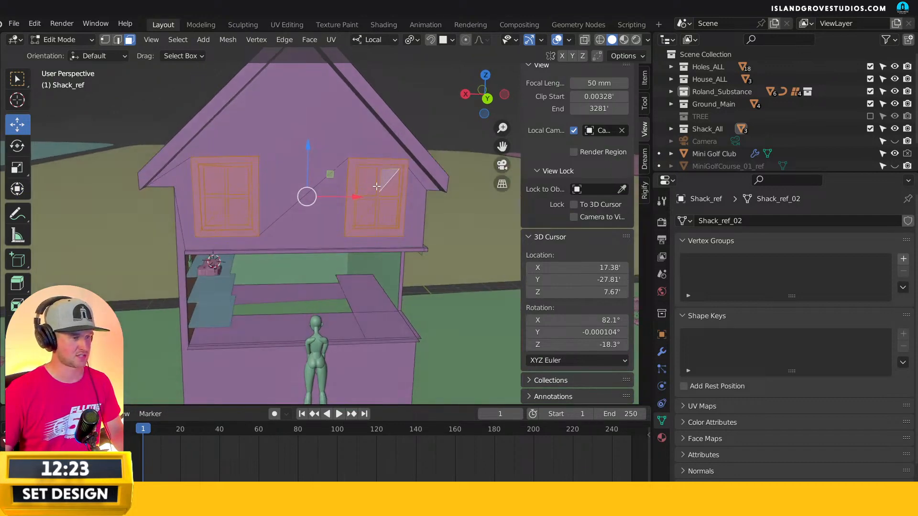
Try to scale both selected front windows together after choosing a different pivot point.
click(410, 39)
click(435, 95)
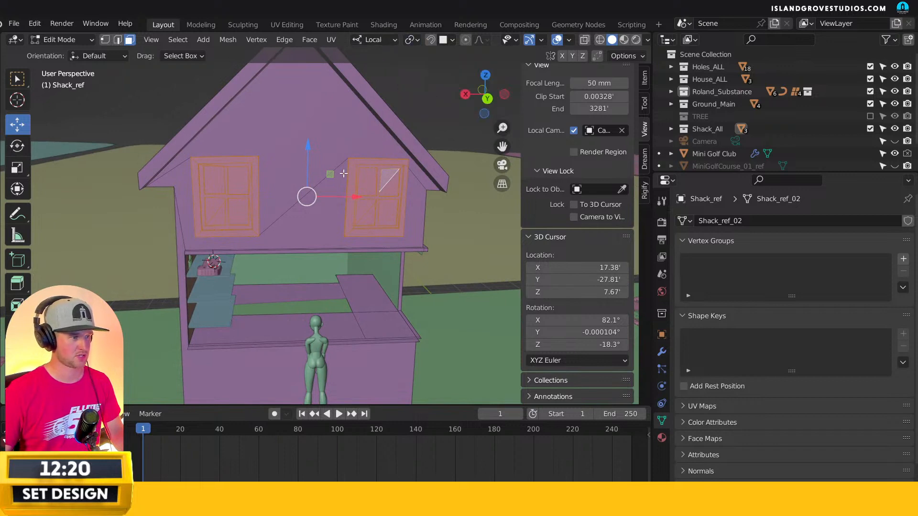
key(s)
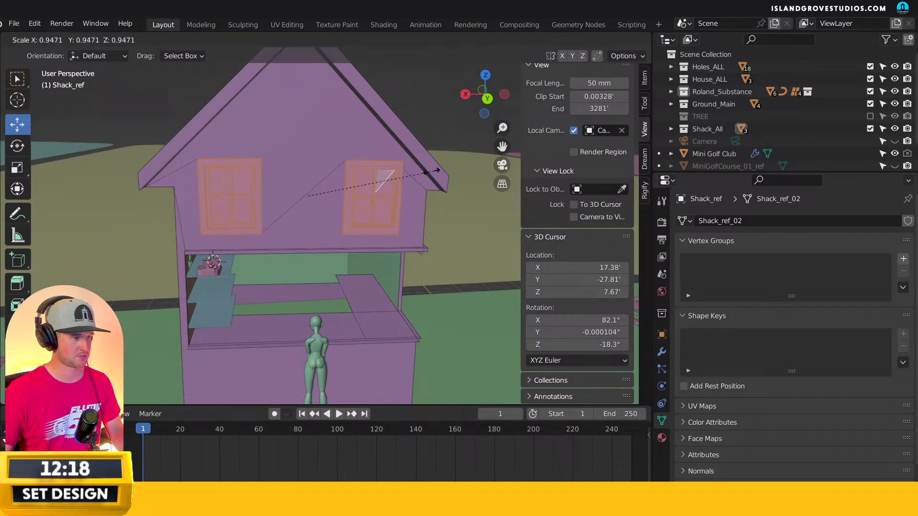
key(Escape)
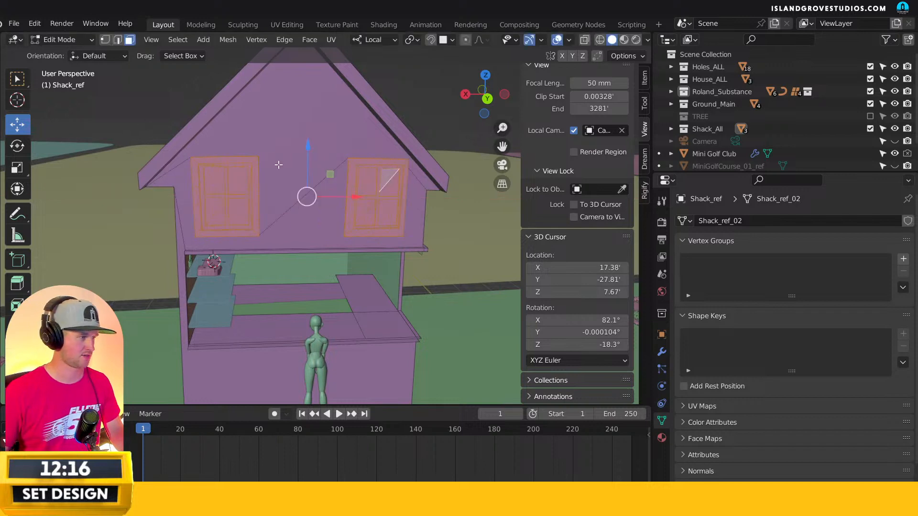
Inspect the shack front with the viewport overlays hidden, and restore the overlays.
middle_drag(325, 165, 330, 160)
click(557, 40)
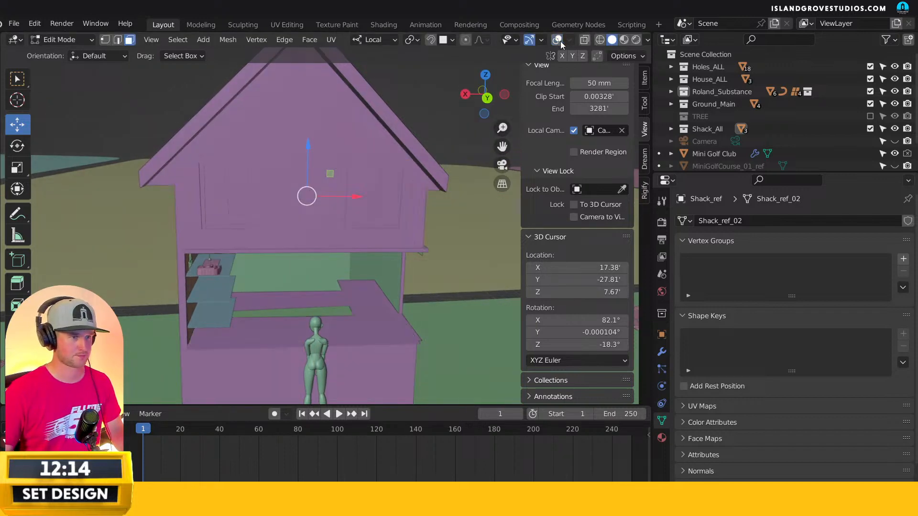
click(558, 40)
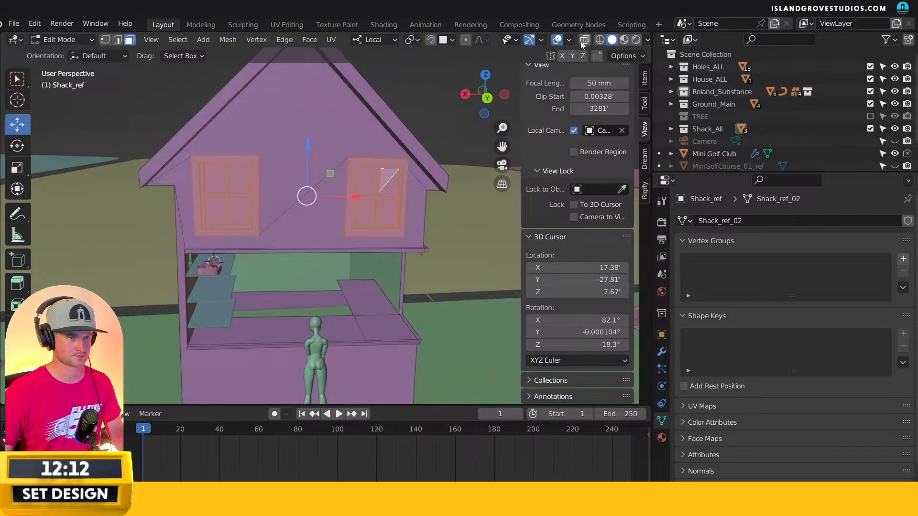
Create a vertex group, assign both selected front windows to it, and test it by deselecting everything and reselecting the group.
scroll(409, 172, up, 3)
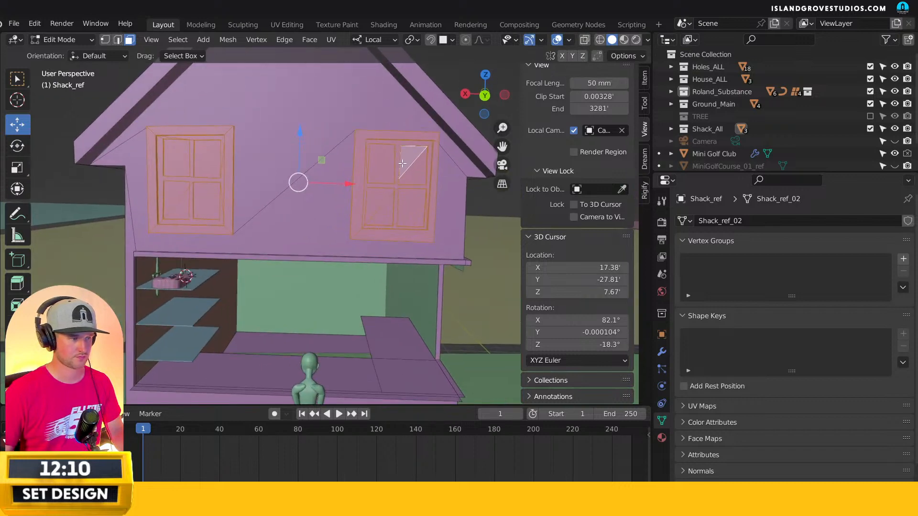
scroll(409, 172, down, 2)
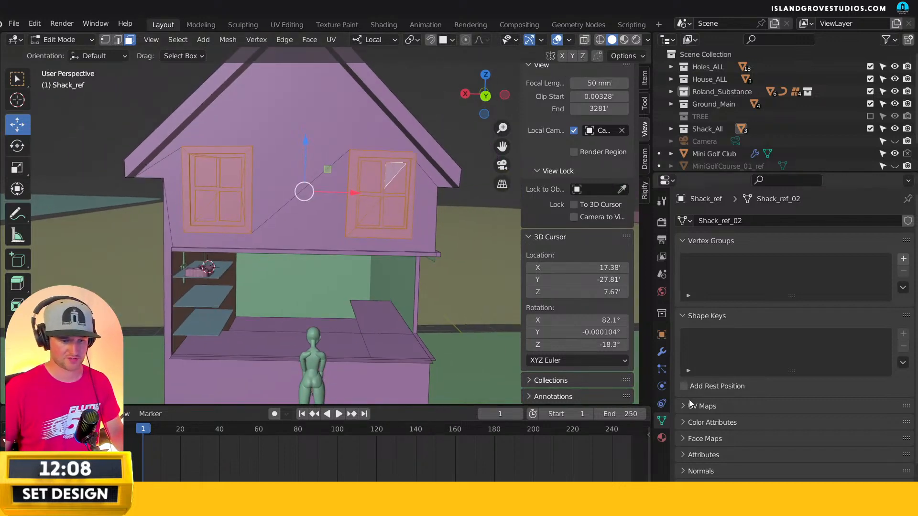
click(903, 258)
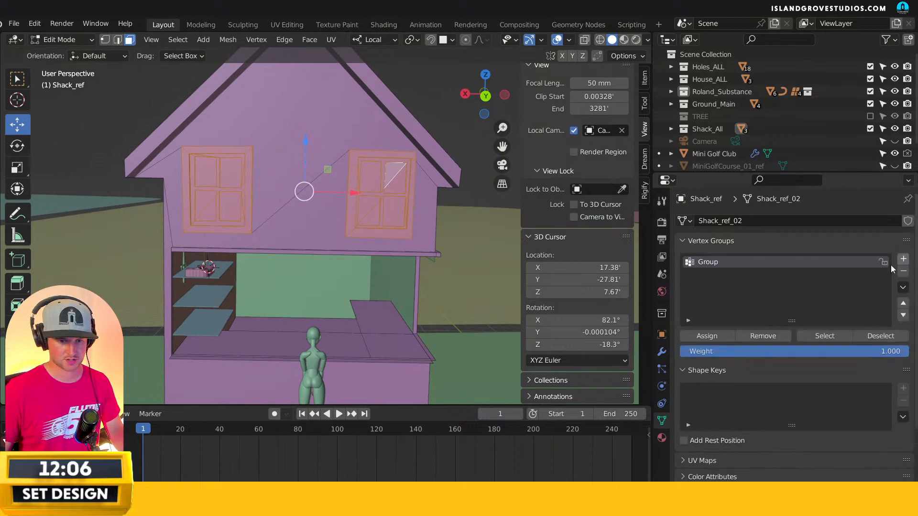
click(707, 336)
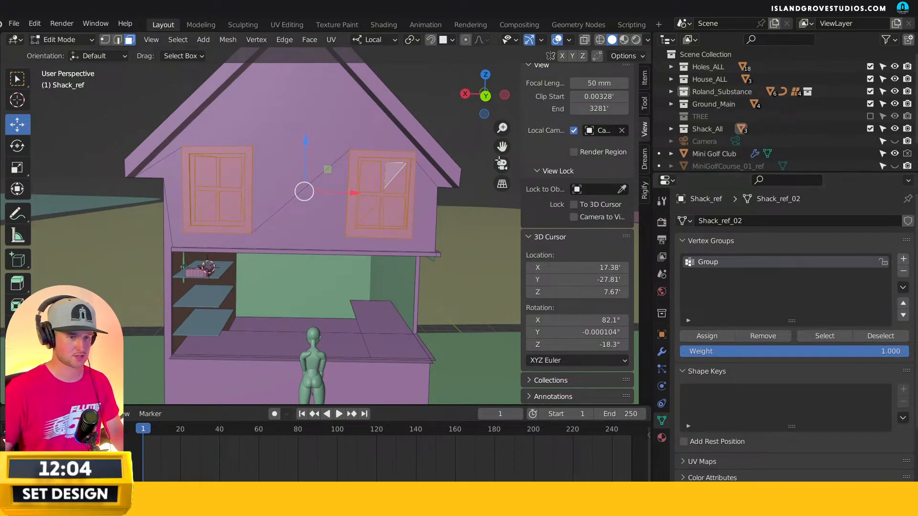
key(alt+a)
click(821, 336)
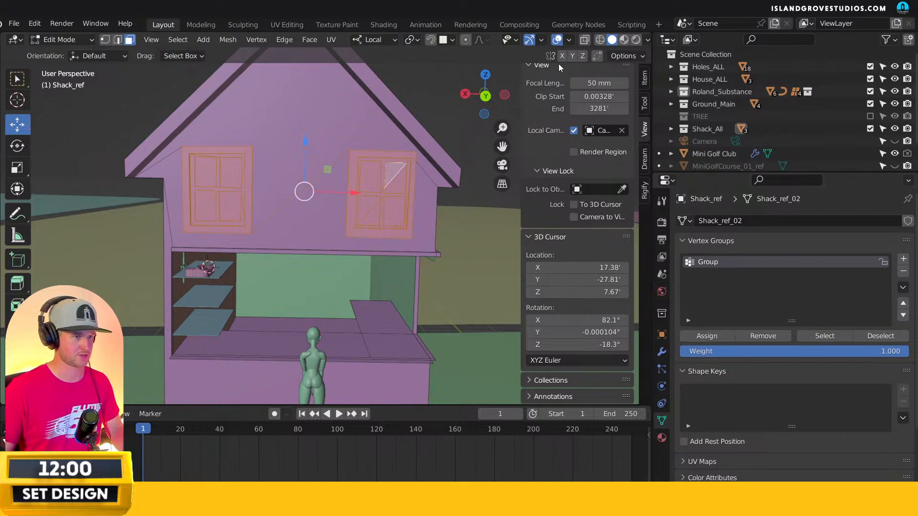
With X-ray on, exclude the shack's left window from the selection and move the right window inward along the local X axis.
click(586, 41)
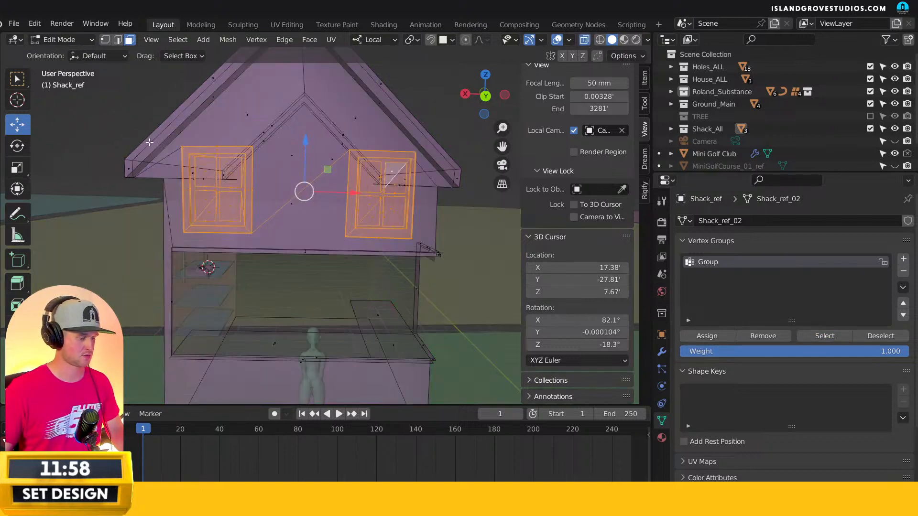
ctrl+drag(149, 137, 273, 242)
key(2)
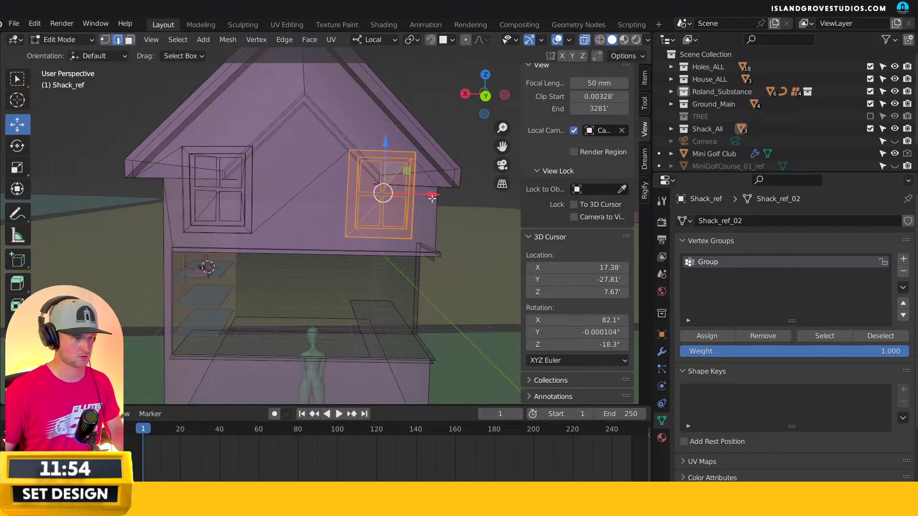
drag(432, 200, 405, 198)
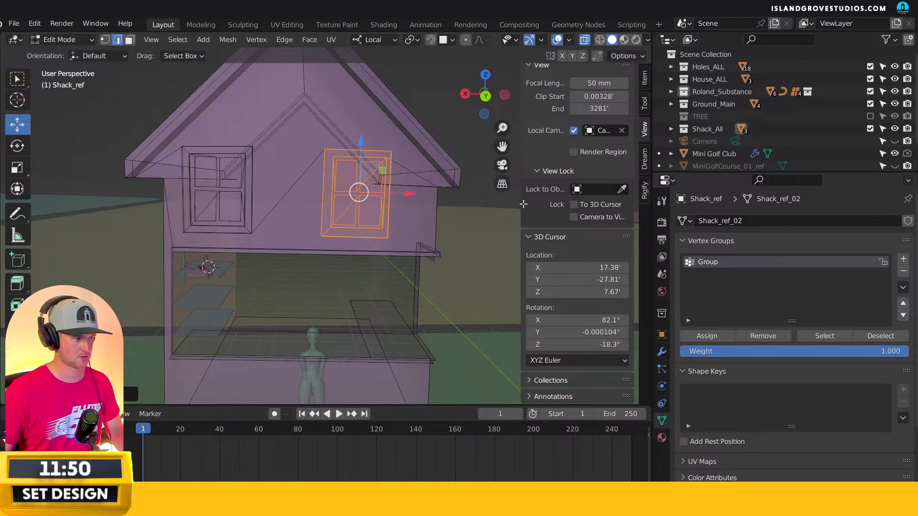
Reselect the window vertex group, exclude the right window and its connecting edge, and move the left window inward along local X.
key(a)
key(alt+a)
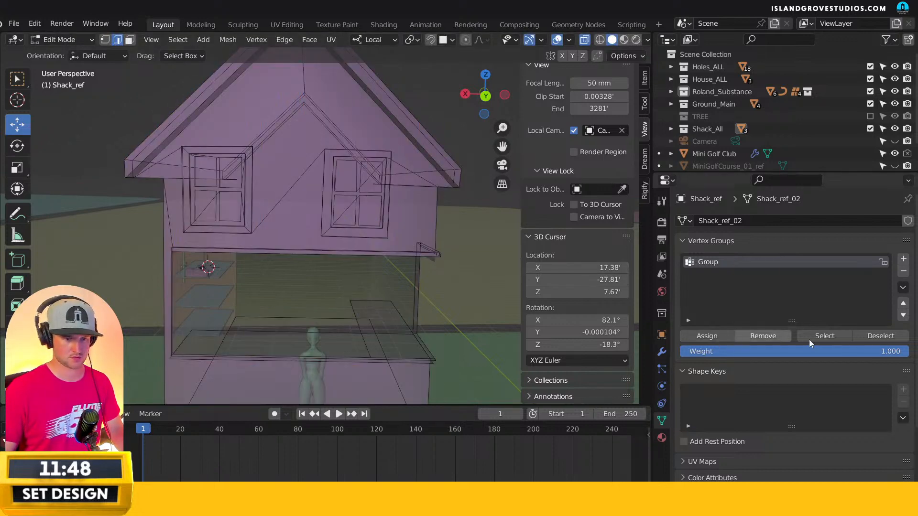
click(829, 336)
drag(292, 141, 293, 363)
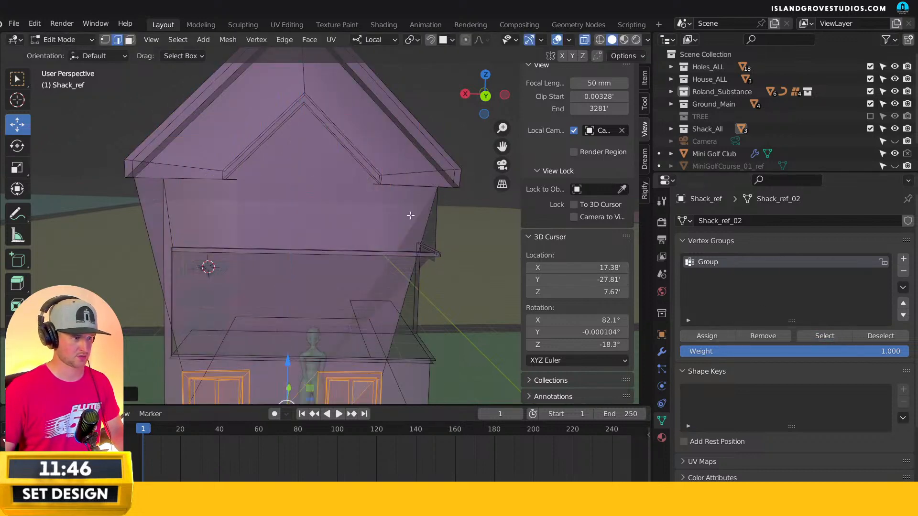
key(ctrl+z)
ctrl+drag(309, 136, 417, 245)
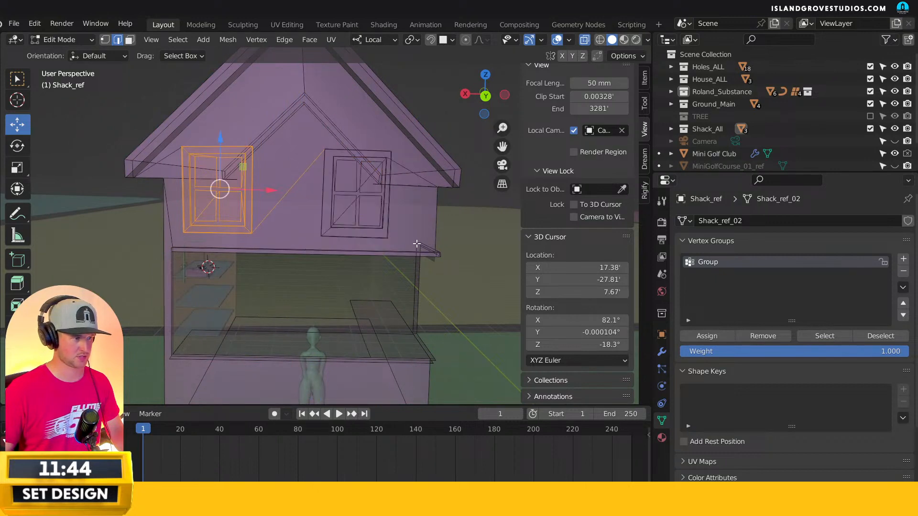
click(317, 202)
drag(272, 191, 302, 190)
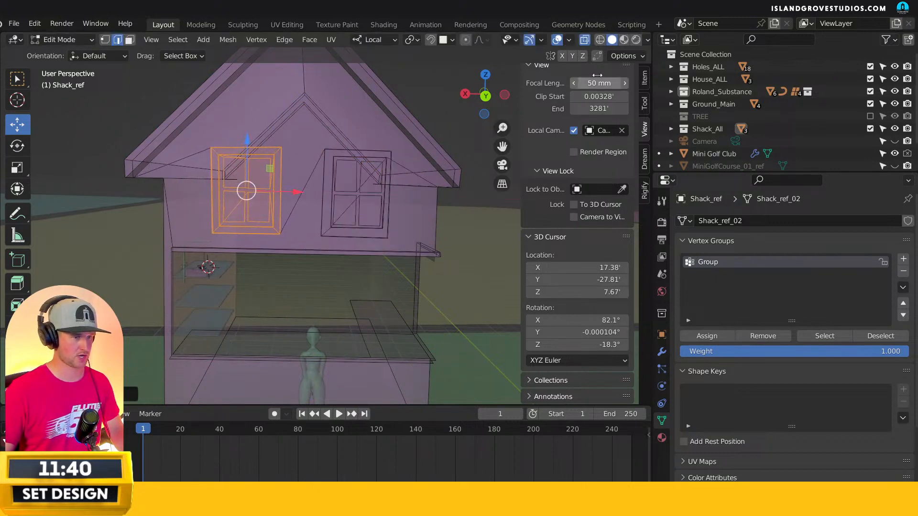
Turn X-ray off, scale the left window up by about 1.31, and nudge it slightly outward along local X.
key(alt+z)
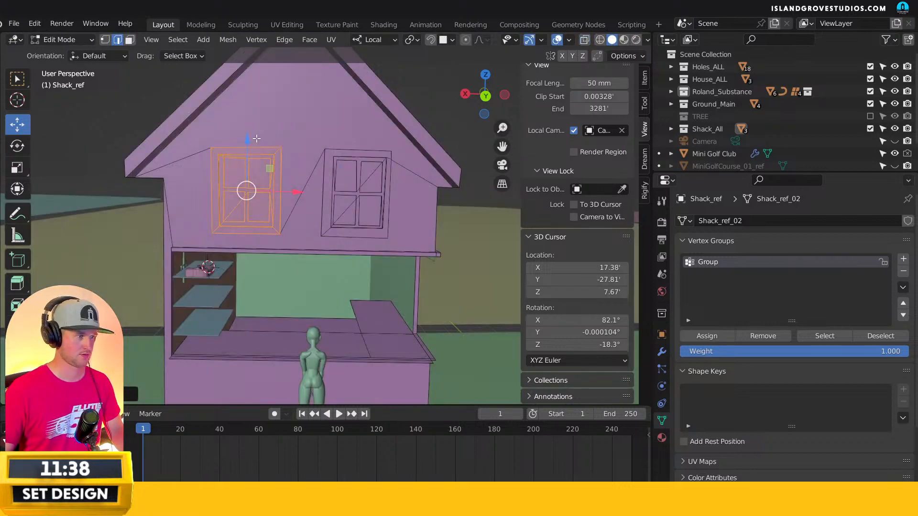
key(s)
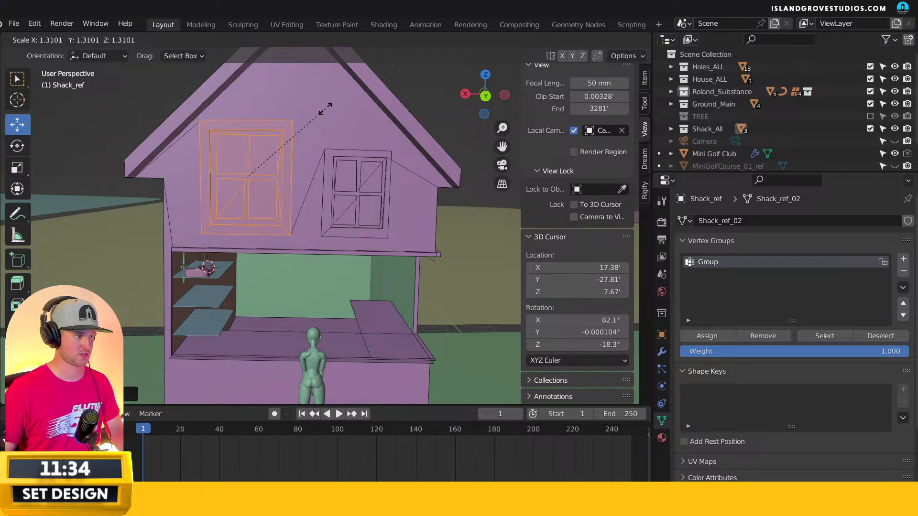
click(328, 106)
drag(300, 180, 297, 179)
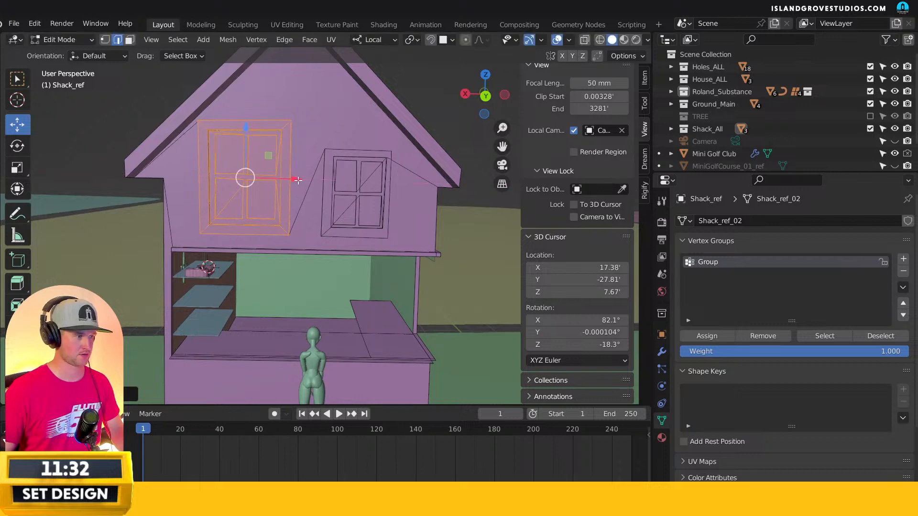
Isolate the right window from the vertex group using X-ray, scale it up by about 1.18, and move it slightly upward.
key(alt+a)
click(825, 336)
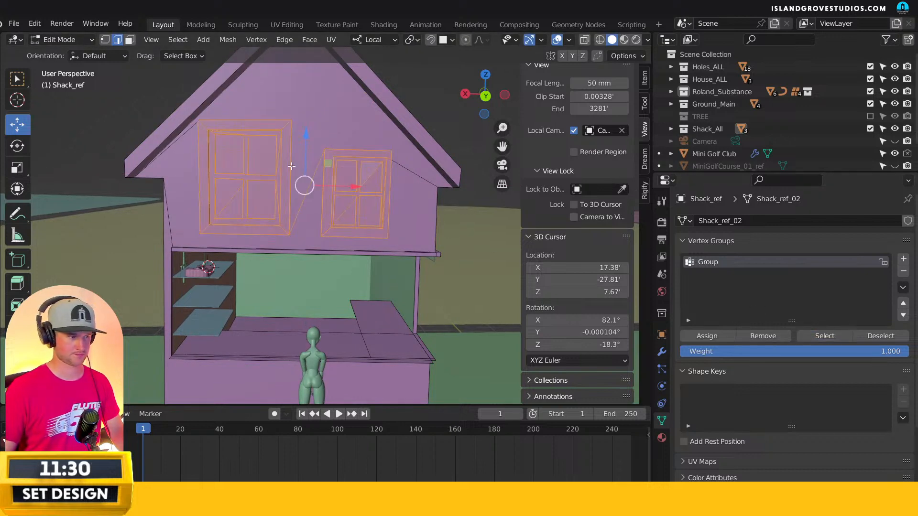
ctrl+drag(176, 113, 313, 247)
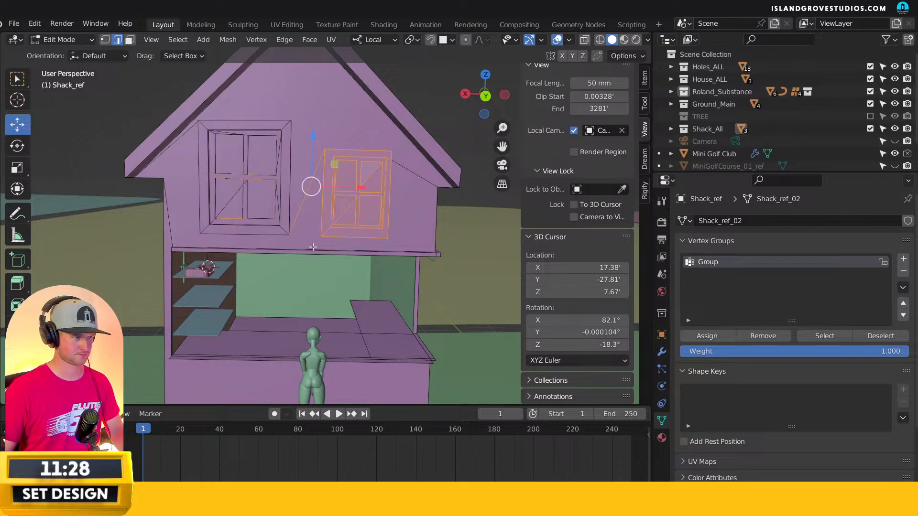
click(584, 39)
ctrl+drag(176, 103, 313, 252)
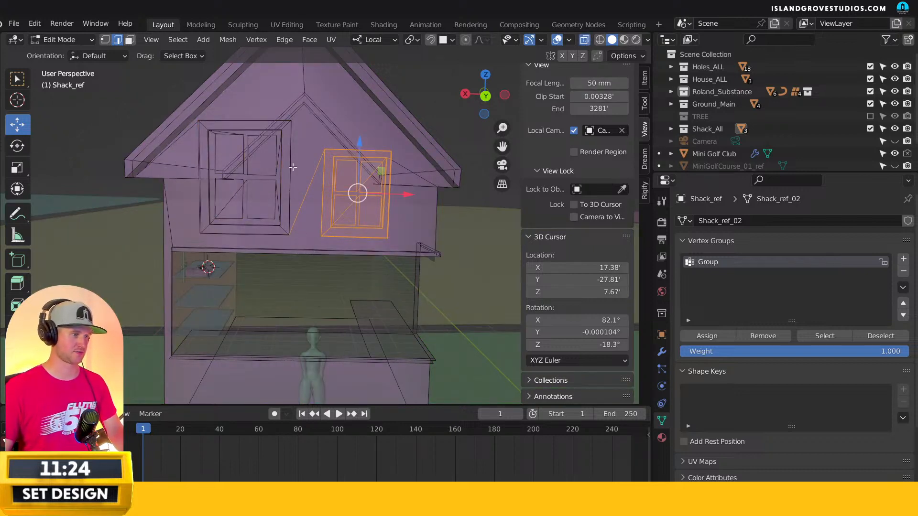
ctrl+drag(316, 200, 314, 206)
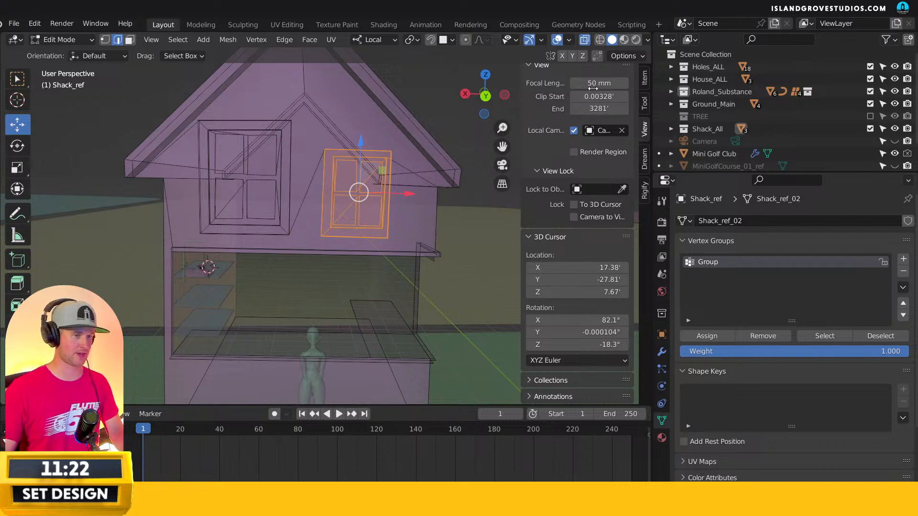
click(588, 40)
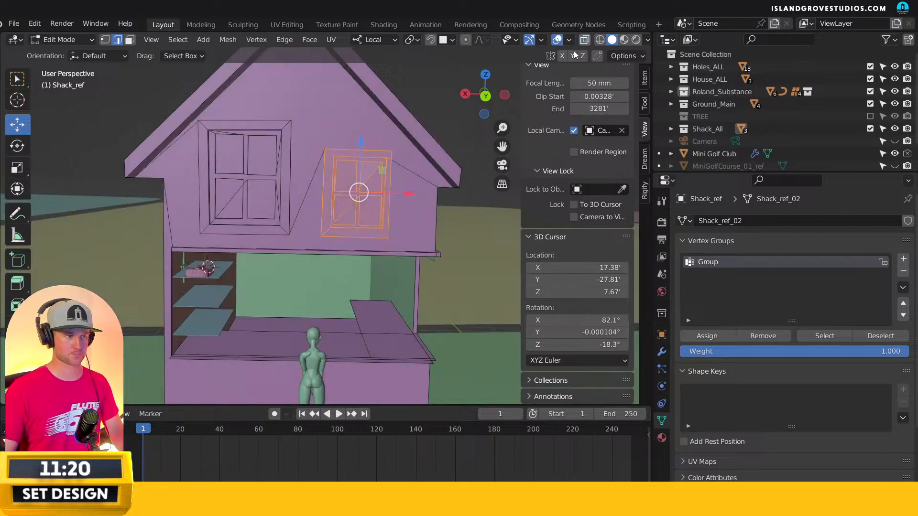
key(s)
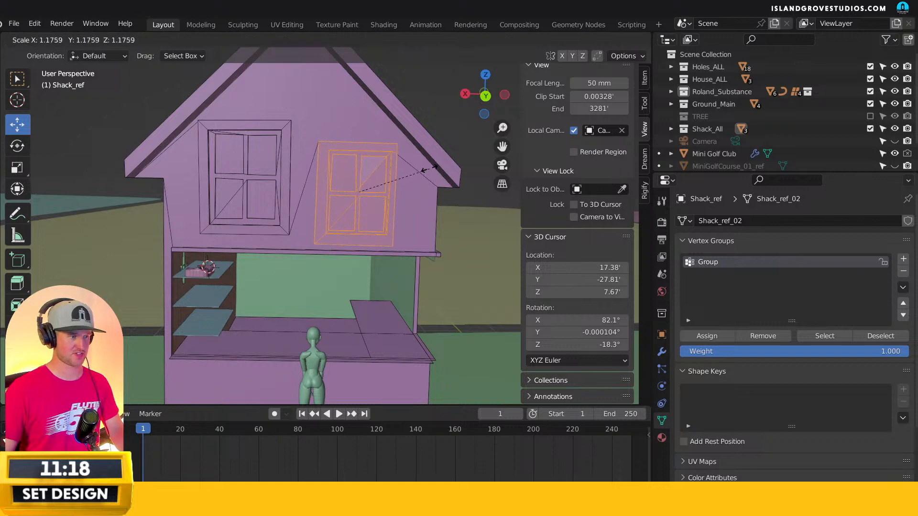
click(426, 169)
key(g)
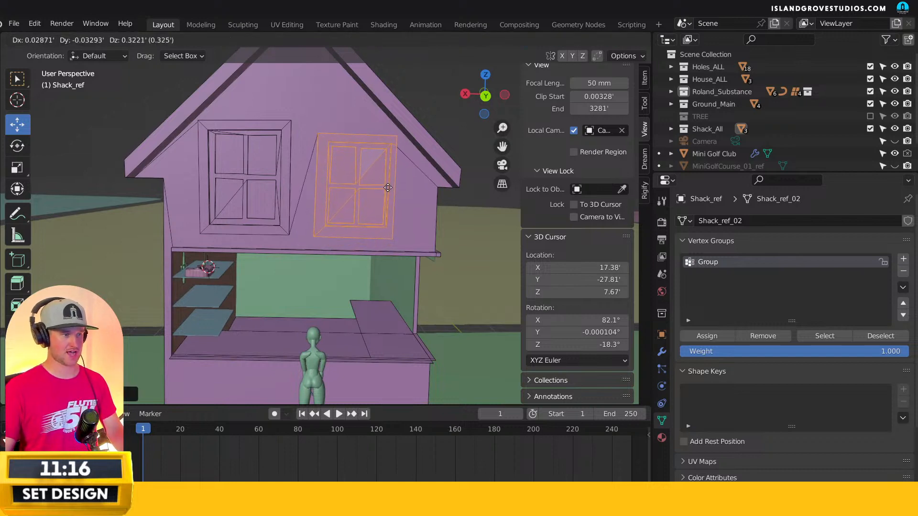
click(388, 185)
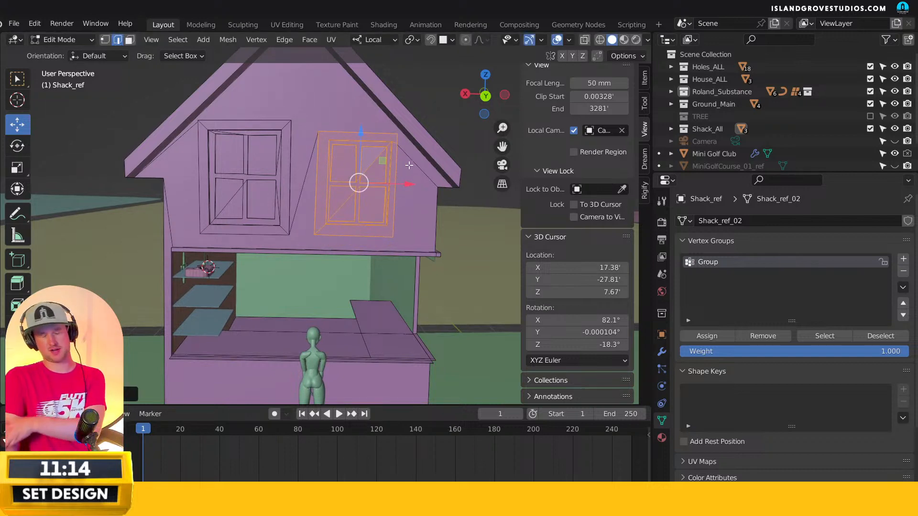
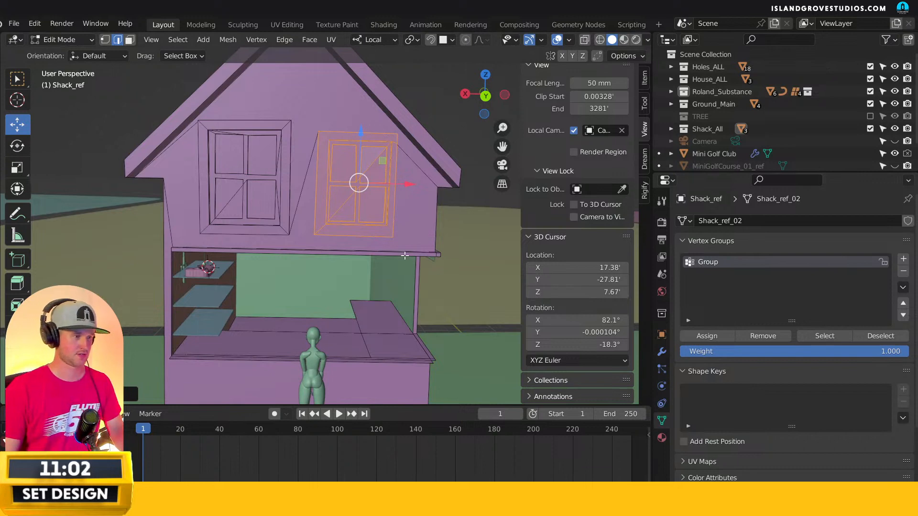
Leave Edit Mode and frame the BezierCircle object from the Roland_Substance collection in the viewport.
click(207, 267)
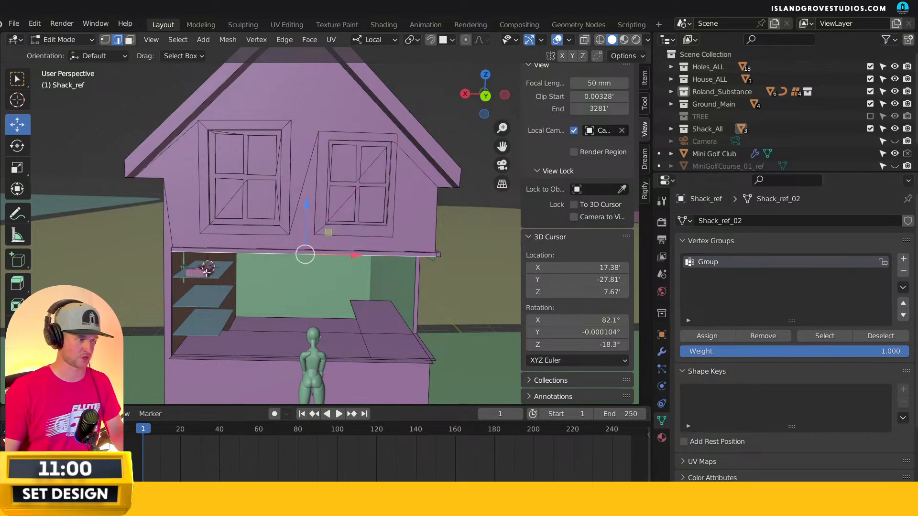
key(Tab)
click(203, 270)
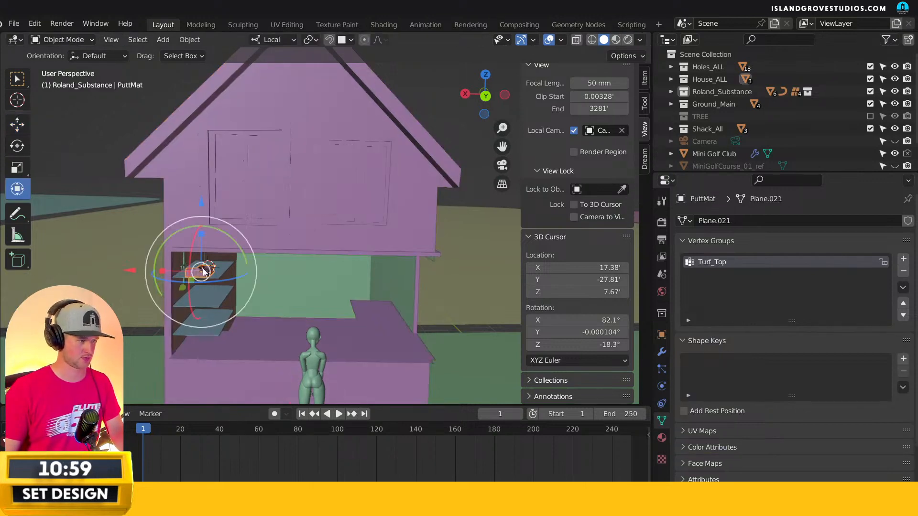
click(670, 91)
click(722, 116)
key(KP_Decimal)
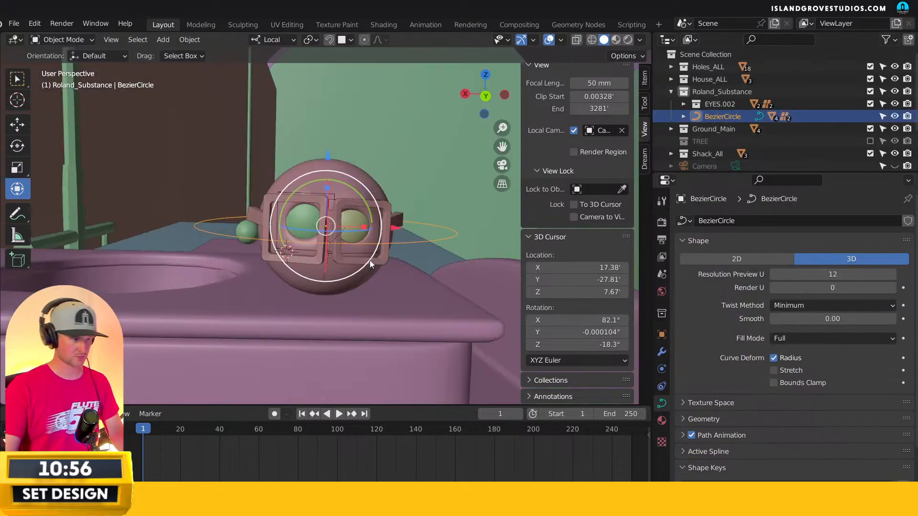
Examine the uneven square frames of the round character's glasses from the front.
middle_drag(369, 260, 349, 185)
click(356, 199)
scroll(349, 185, down, 3)
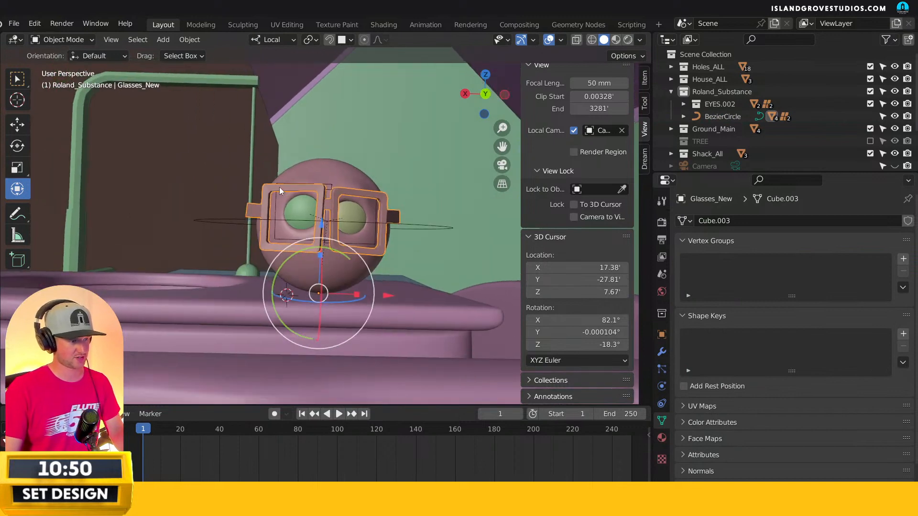
scroll(356, 182, up, 2)
middle_drag(356, 182, 363, 159)
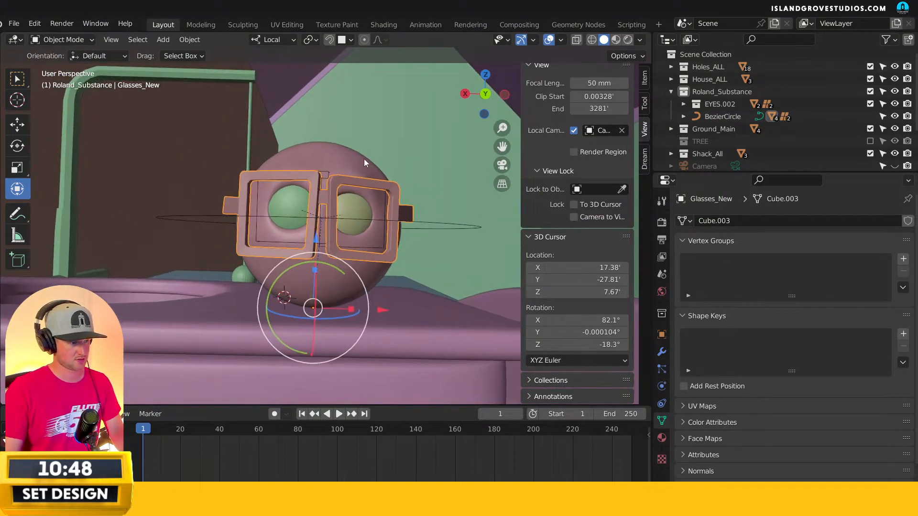
click(293, 120)
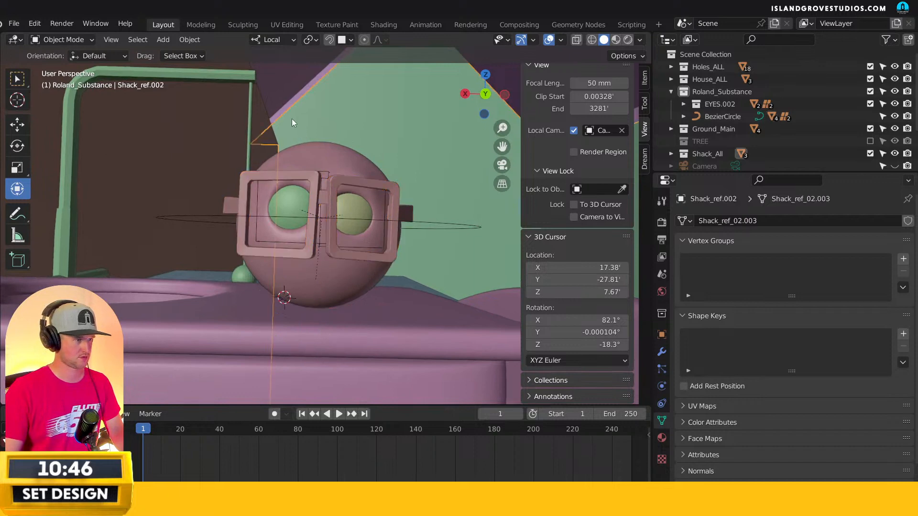
click(210, 323)
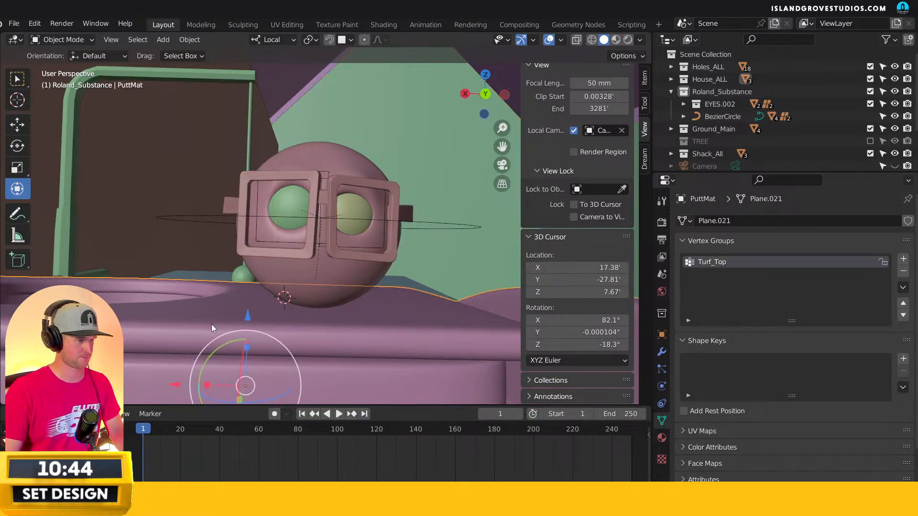
click(79, 265)
Sketch annotation lines along the edges of the character's glasses frames to show their skew, and erase them.
click(17, 215)
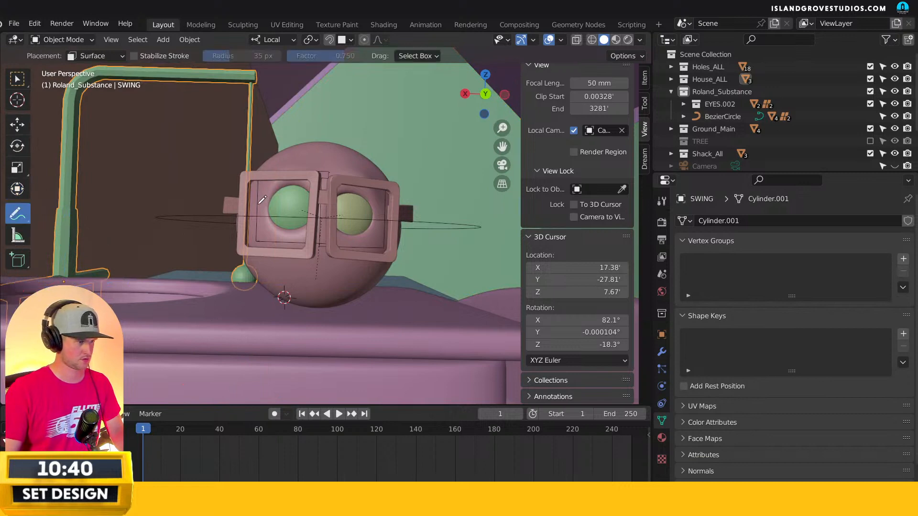
drag(307, 166, 403, 171)
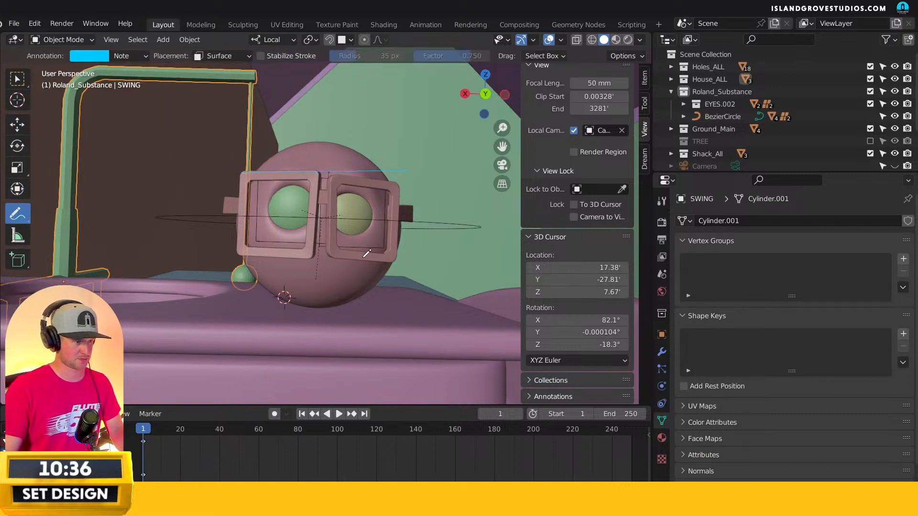
drag(384, 258, 262, 250)
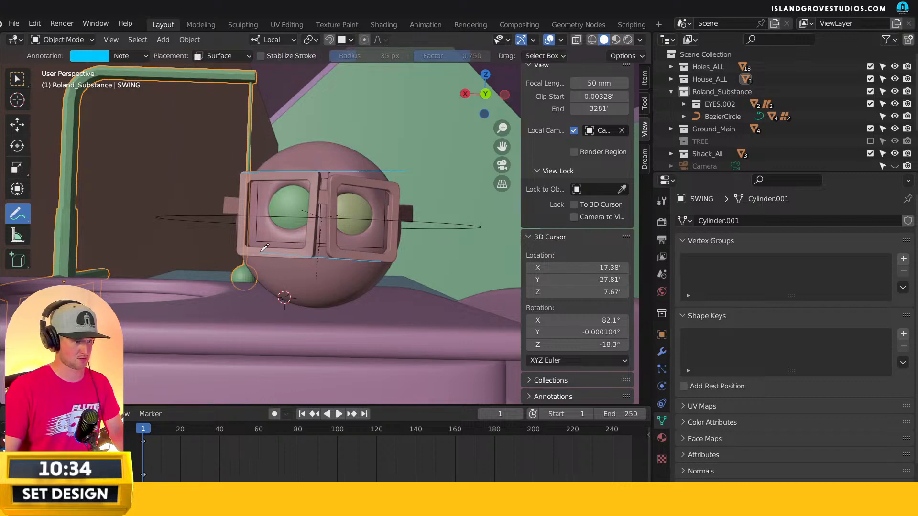
mouse_move(330, 173)
mouse_down()
mouse_move(326, 251)
mouse_move(332, 196)
mouse_move(349, 180)
mouse_move(346, 170)
mouse_move(354, 276)
mouse_up()
mouse_move(249, 170)
mouse_down()
mouse_move(310, 166)
mouse_move(322, 201)
mouse_move(317, 241)
mouse_move(329, 189)
mouse_move(323, 175)
mouse_move(323, 218)
mouse_up()
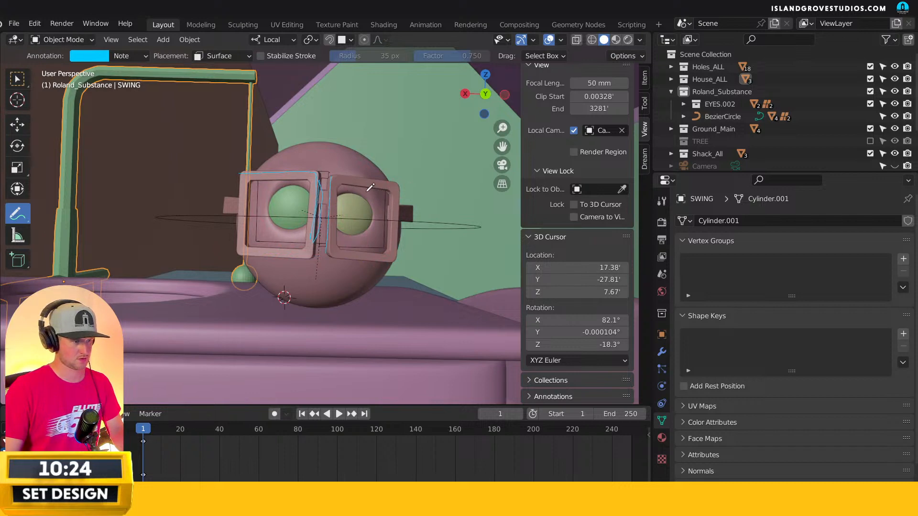
mouse_move(364, 188)
ctrl+mouse_down()
mouse_move(328, 232)
mouse_move(348, 266)
ctrl+mouse_up()
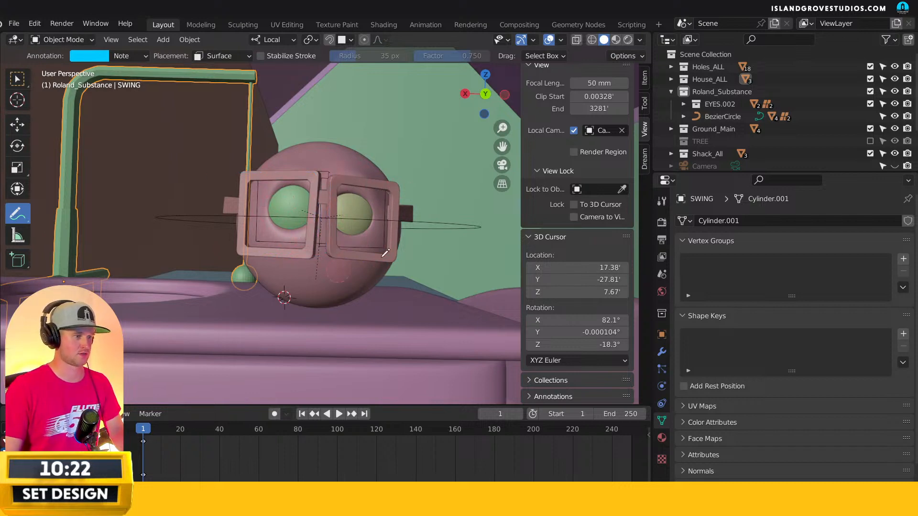
click(16, 79)
Select the Shack_ref object and return to Edit Mode on its mesh.
scroll(411, 219, down, 10)
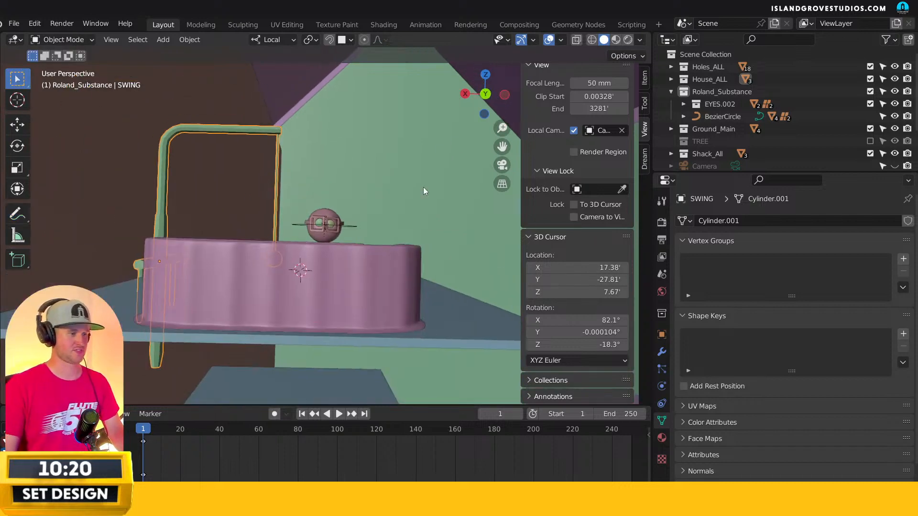
scroll(399, 252, down, 8)
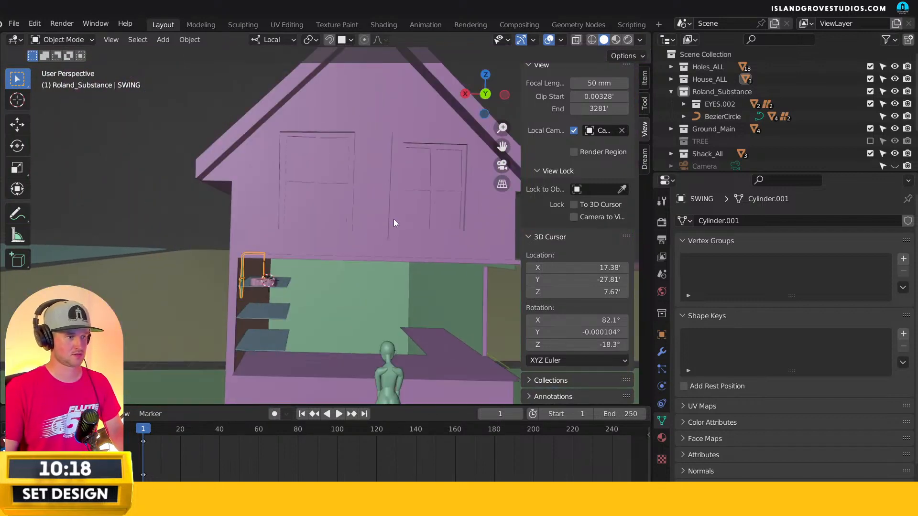
click(377, 202)
key(Tab)
scroll(413, 199, up, 1)
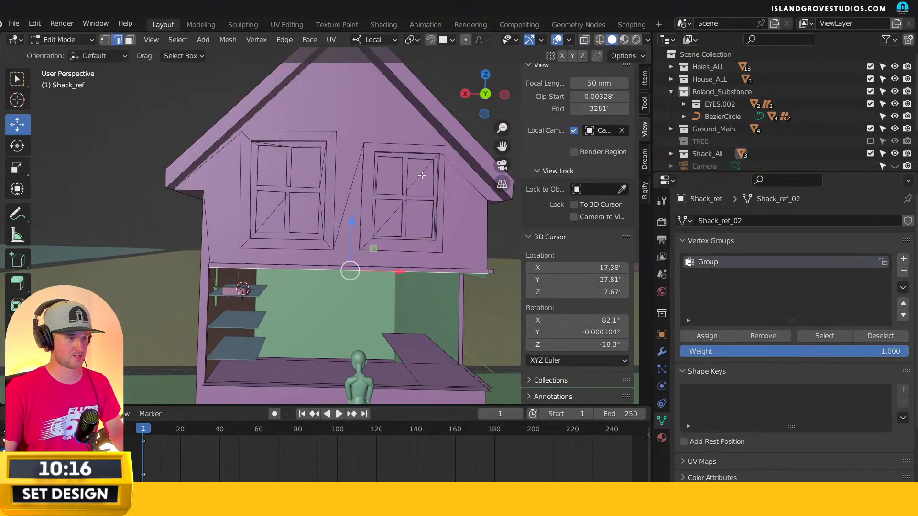
shift+middle_drag(400, 188, 385, 193)
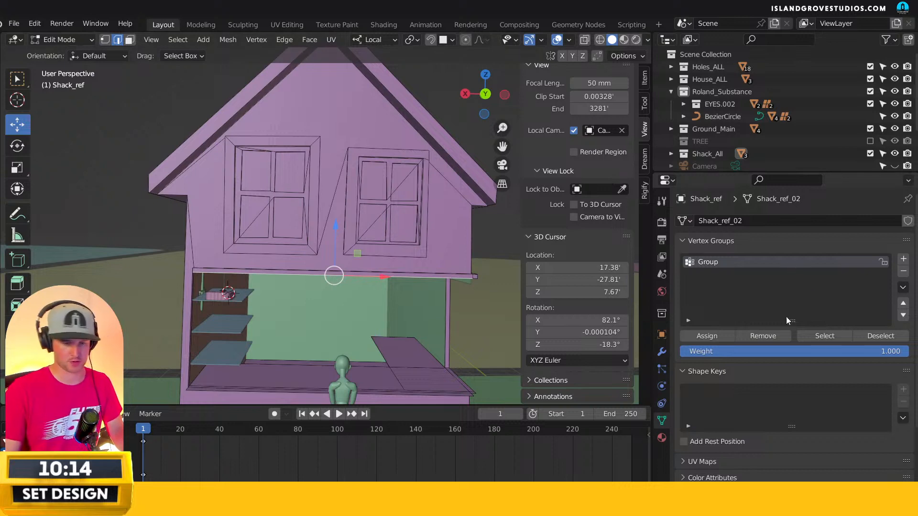
Select the window vertex group, use X-ray to exclude the left window and connecting edge, and nudge the right window slightly inward and up.
click(816, 336)
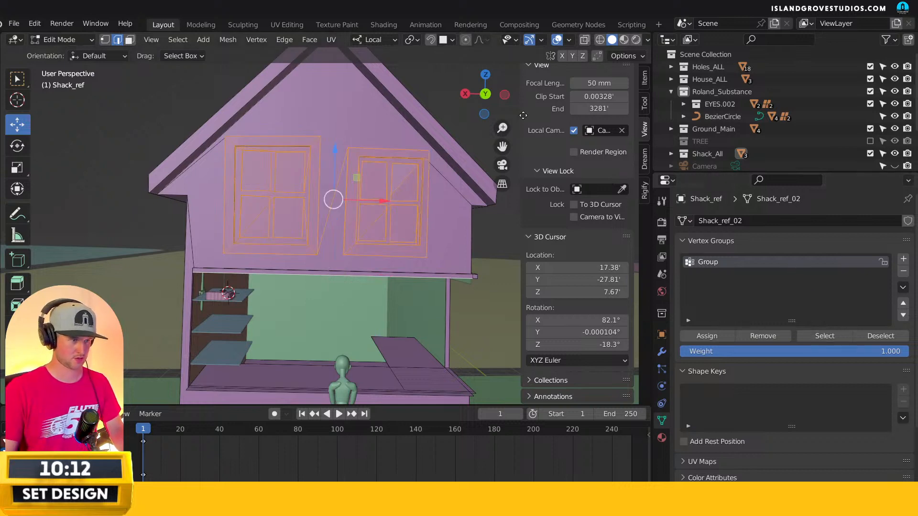
click(584, 40)
ctrl+drag(204, 117, 343, 257)
ctrl+click(340, 201)
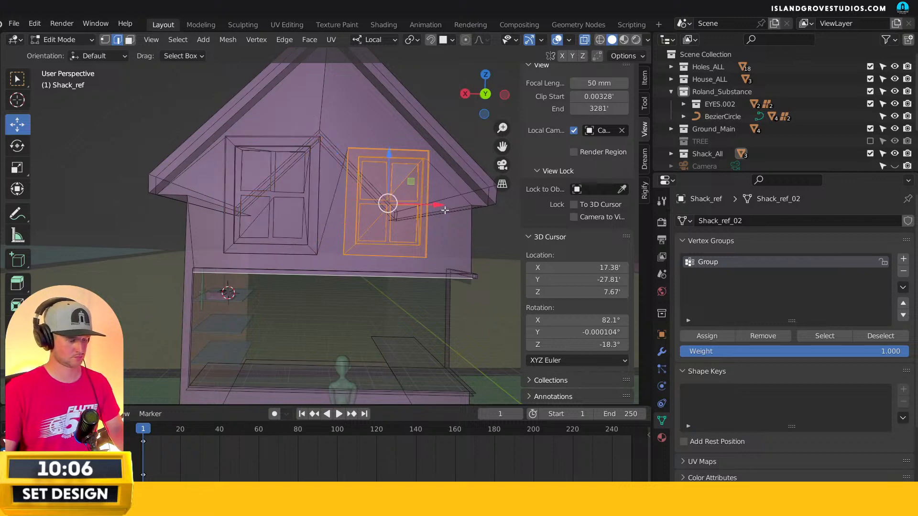
drag(435, 203, 431, 205)
drag(390, 154, 390, 153)
Reselect only the window vertex group and align the viewport to the Back Orthographic view.
middle_drag(390, 154, 354, 283)
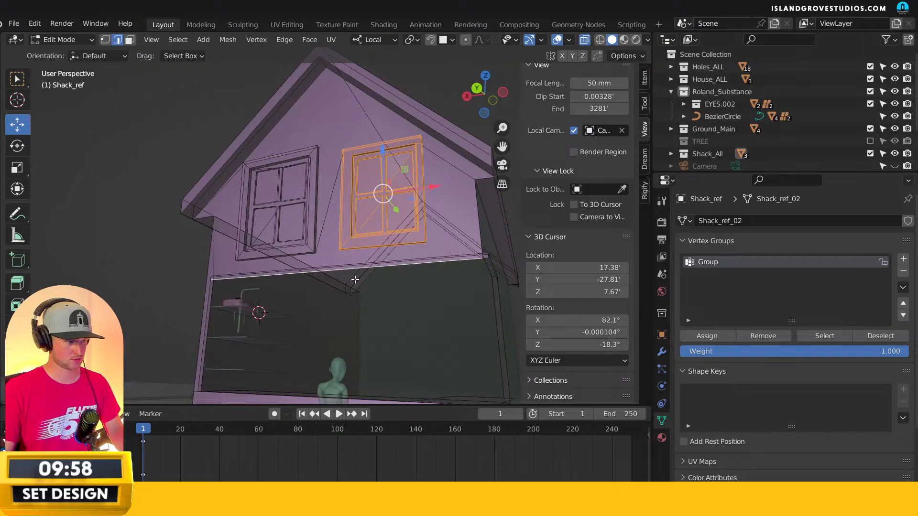
key(ctrl+shift+m)
middle_drag(358, 274, 430, 263)
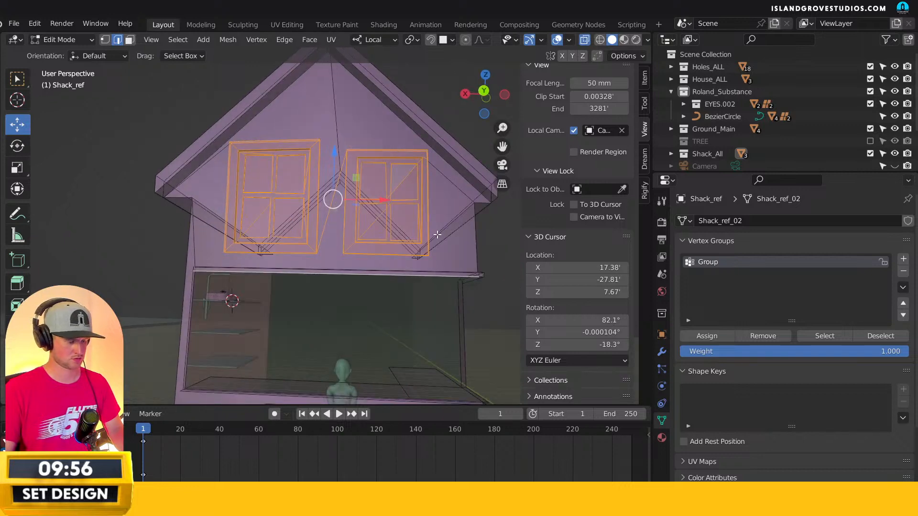
key(alt+a)
click(829, 337)
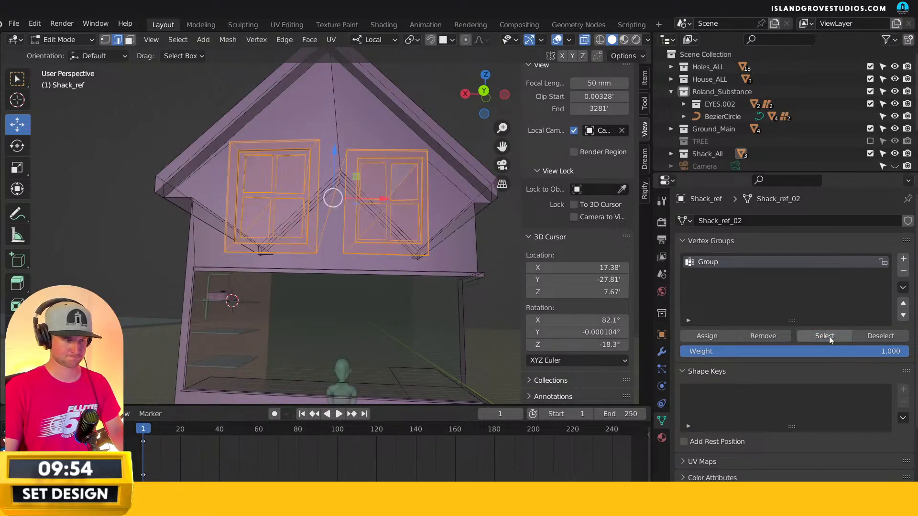
key(KP_1)
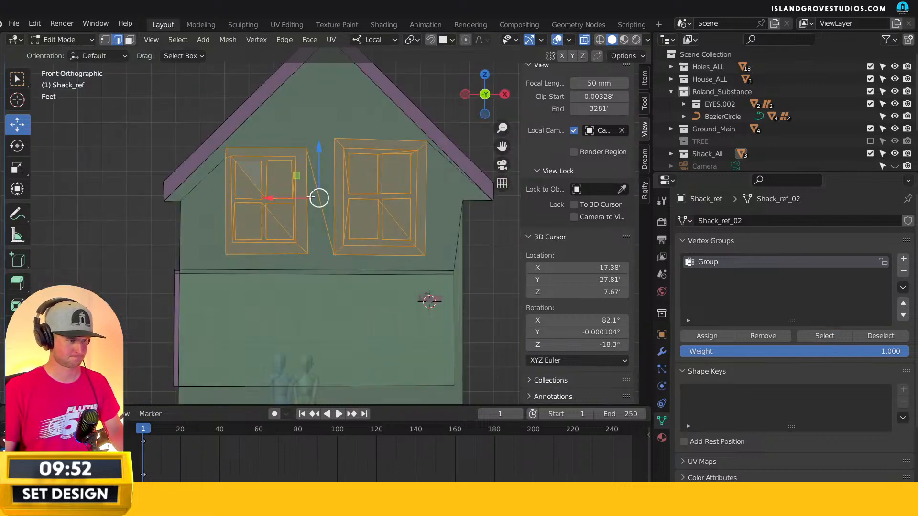
key(KP_3)
key(ctrl+KP_1)
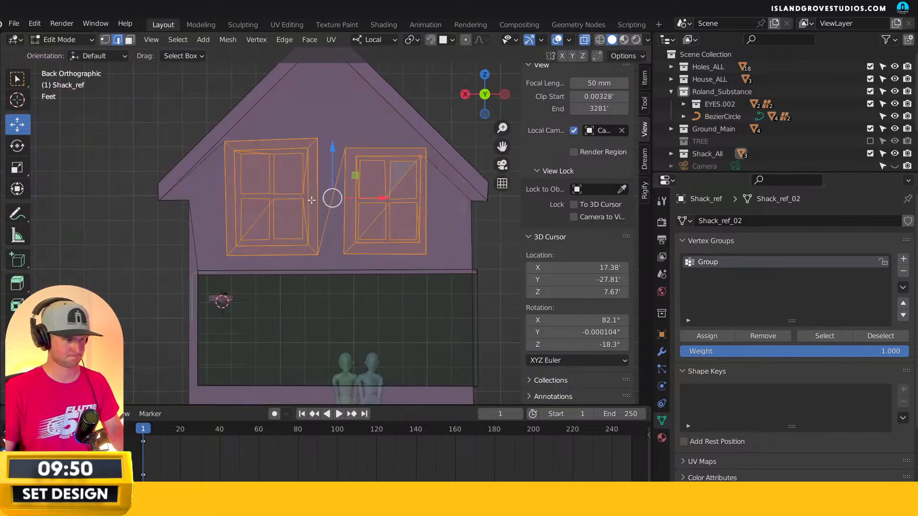
Exclude the left window and connecting edge from the selection, scale the right window down slightly, and move it slightly inward and up.
ctrl+drag(198, 126, 334, 262)
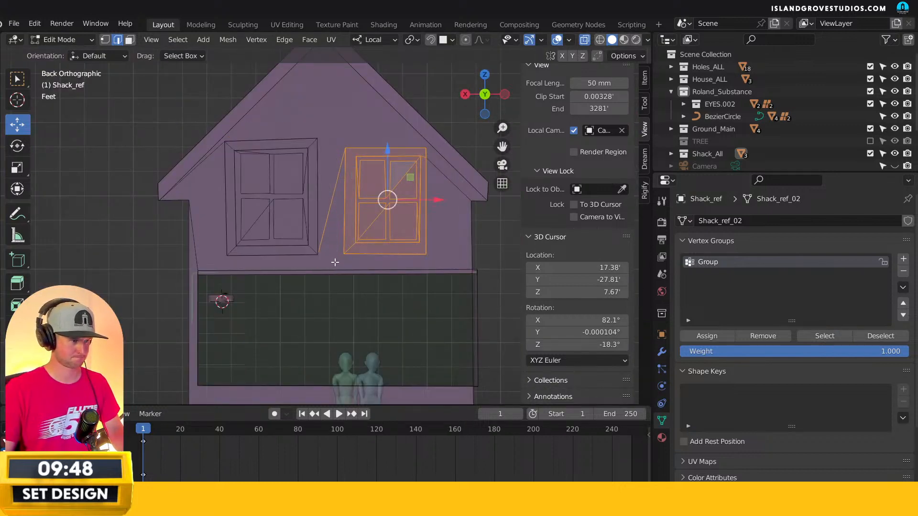
ctrl+drag(321, 194, 335, 213)
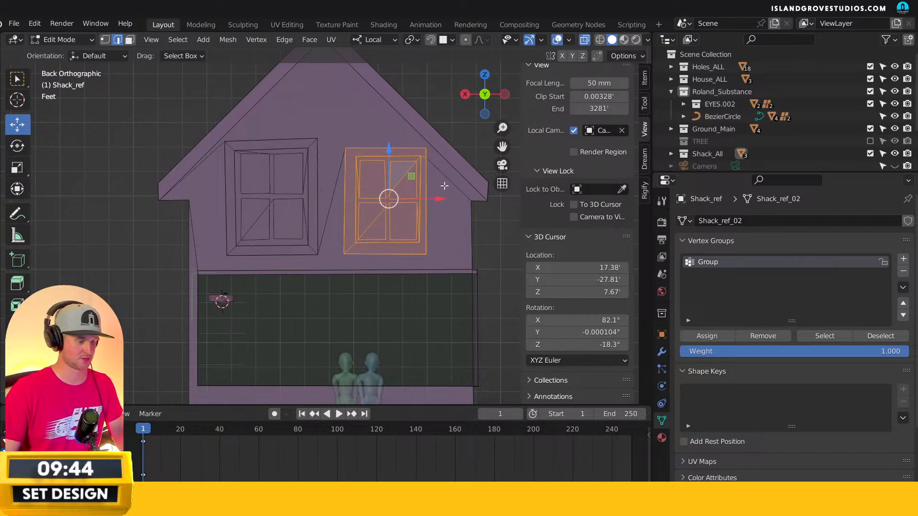
key(r)
key(Escape)
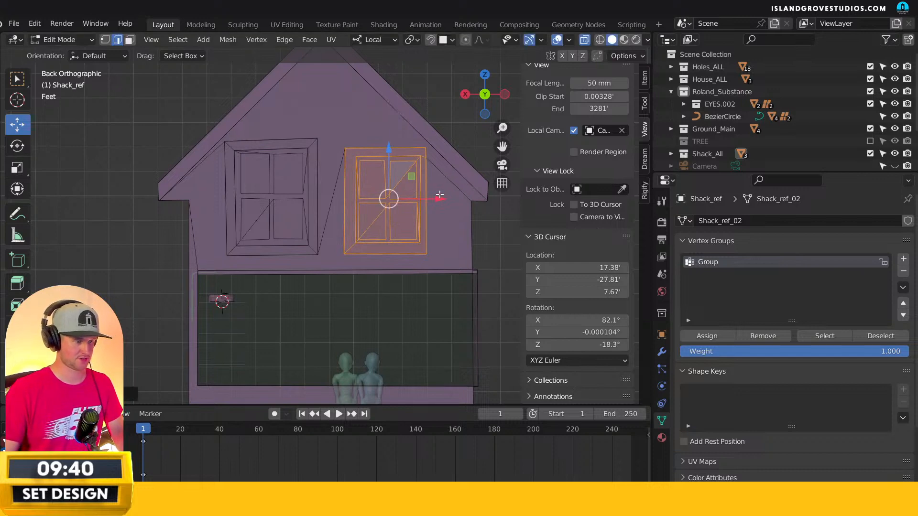
key(s)
click(465, 182)
key(g)
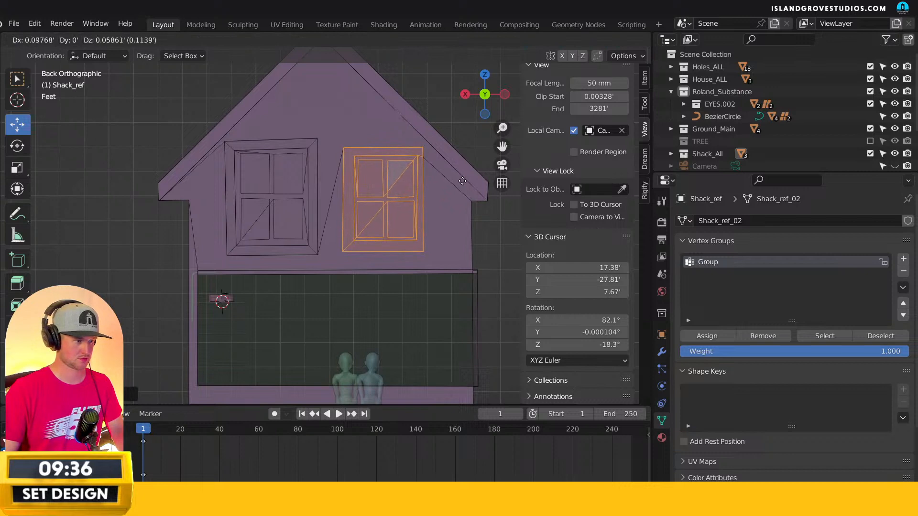
click(464, 180)
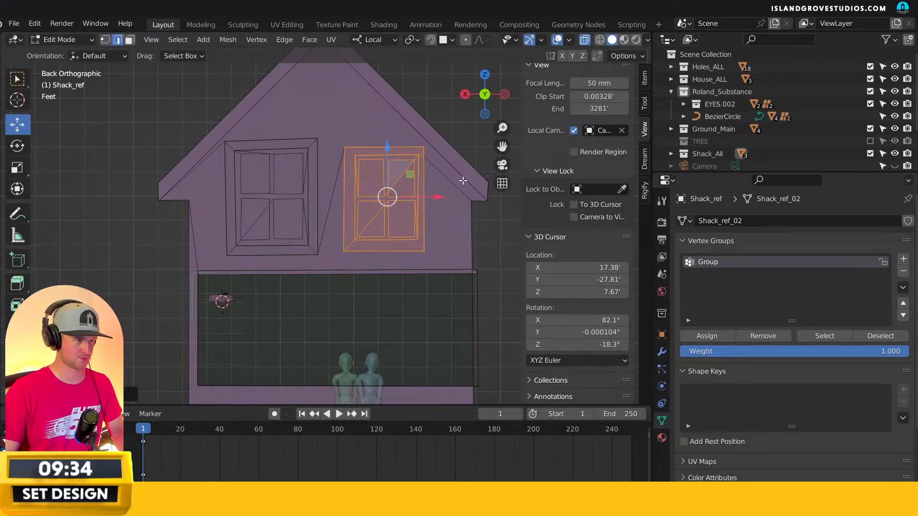
Isolate the left window from the window vertex group, nudge it slightly inward, and select the whole shack mesh.
click(477, 225)
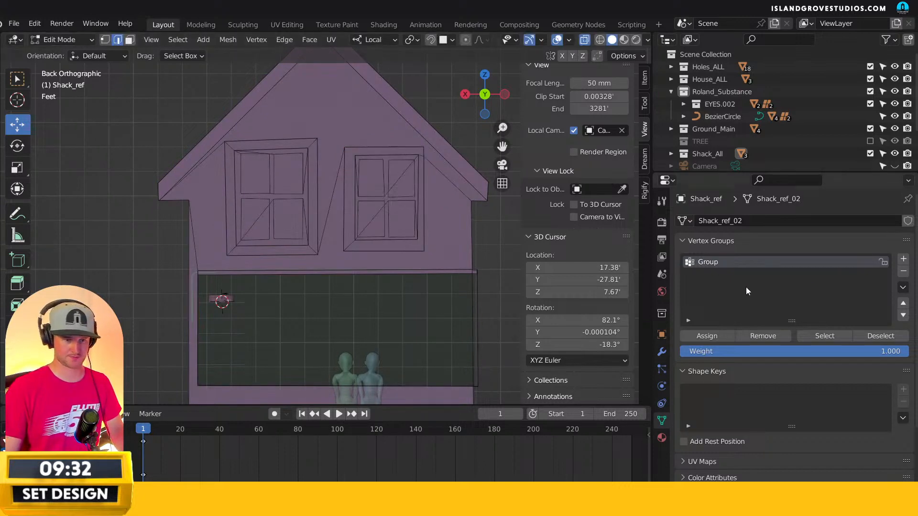
click(810, 336)
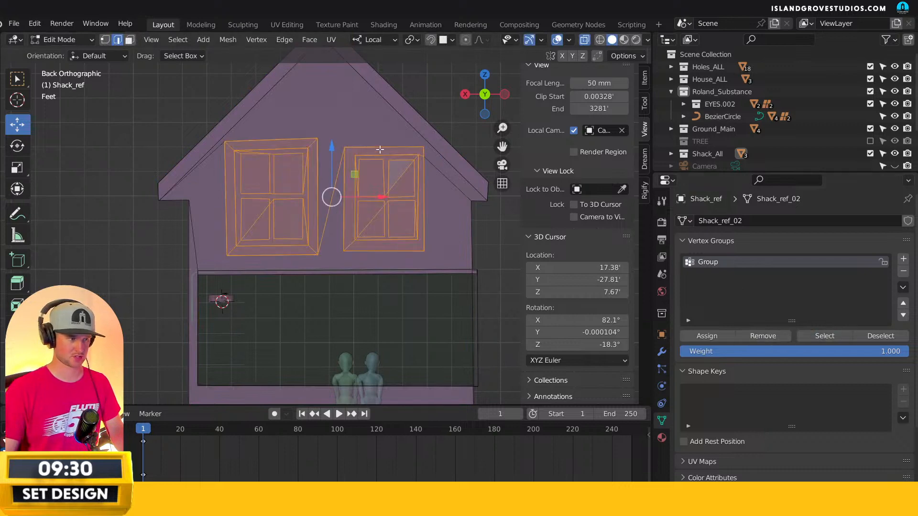
ctrl+drag(476, 125, 323, 267)
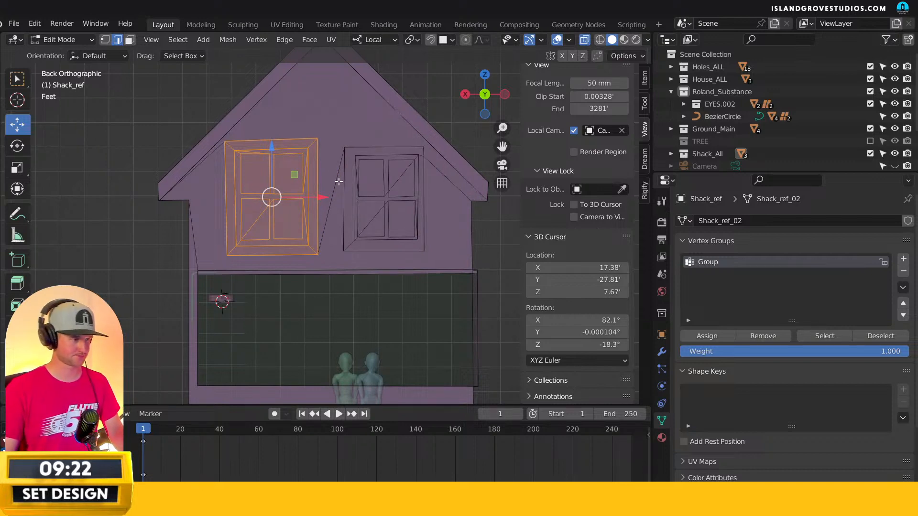
key(r)
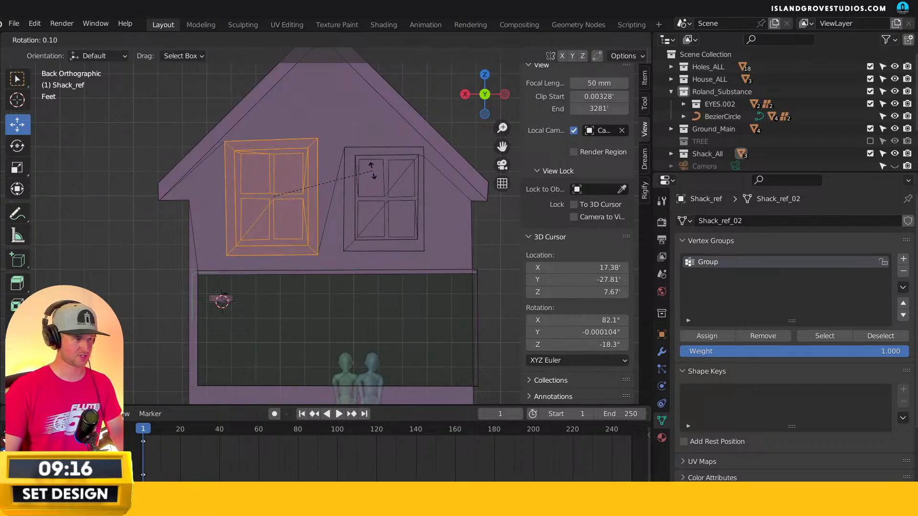
right_click(373, 171)
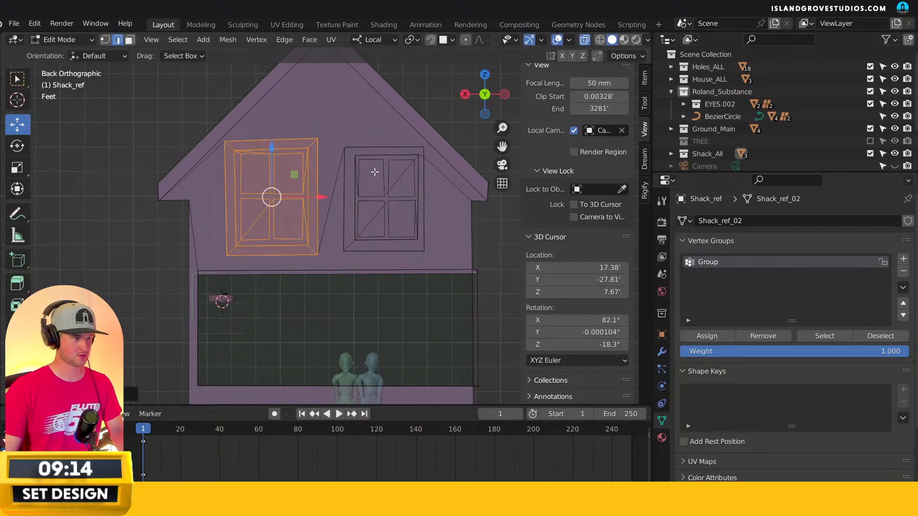
key(g)
click(400, 177)
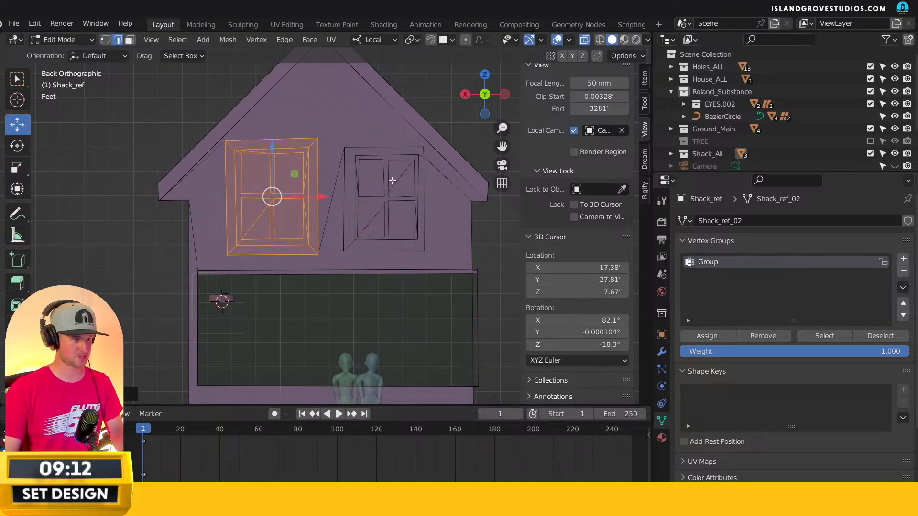
key(a)
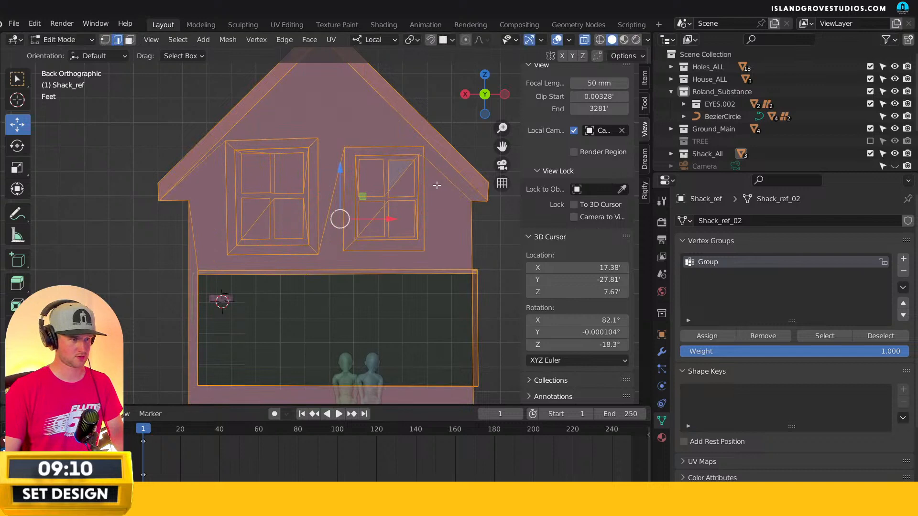
Isolate the right window from the window vertex group and rotate it by about 1.5 degrees.
key(alt+a)
click(824, 336)
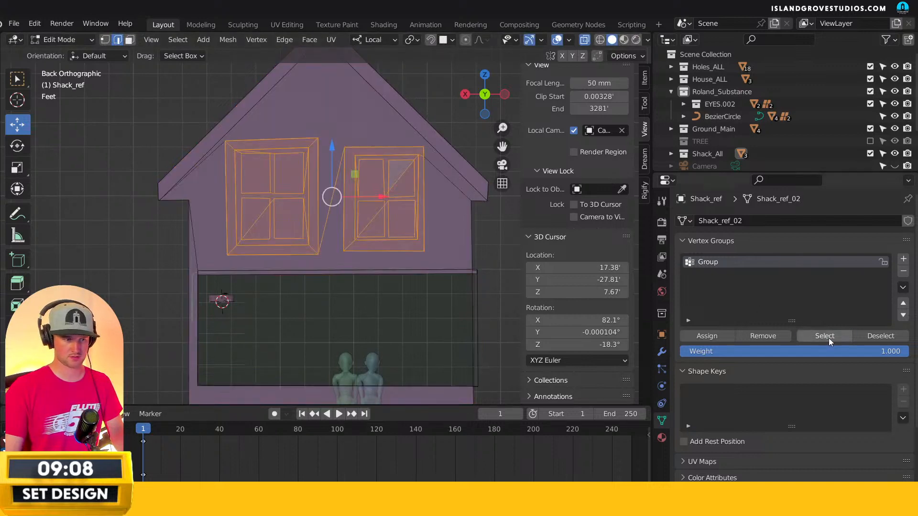
drag(213, 130, 341, 269)
ctrl+drag(322, 184, 347, 200)
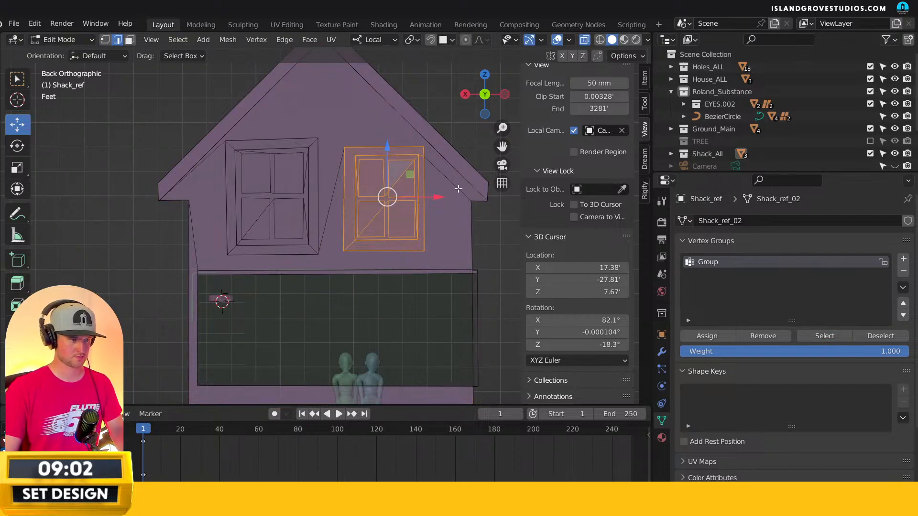
key(r)
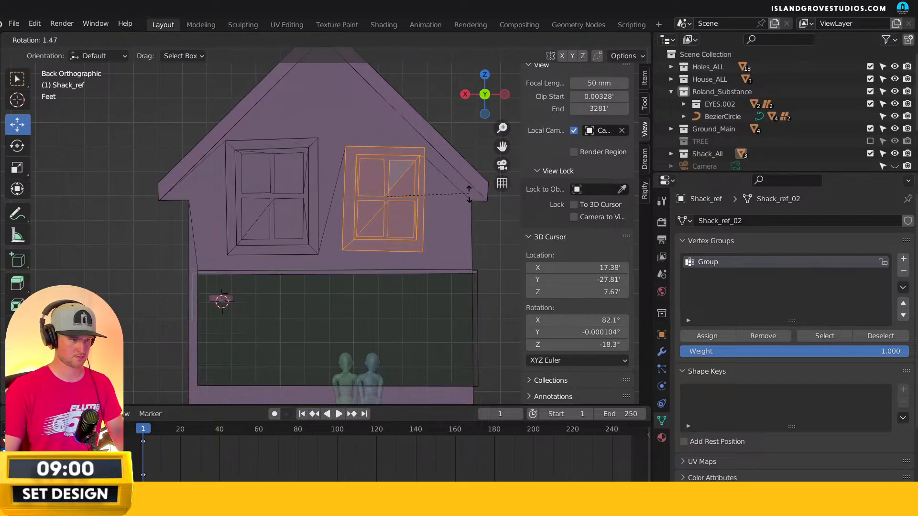
click(469, 196)
Leave mesh editing and inspect the shack's two upper windows from the front and the side.
key(Tab)
middle_drag(495, 268, 449, 217)
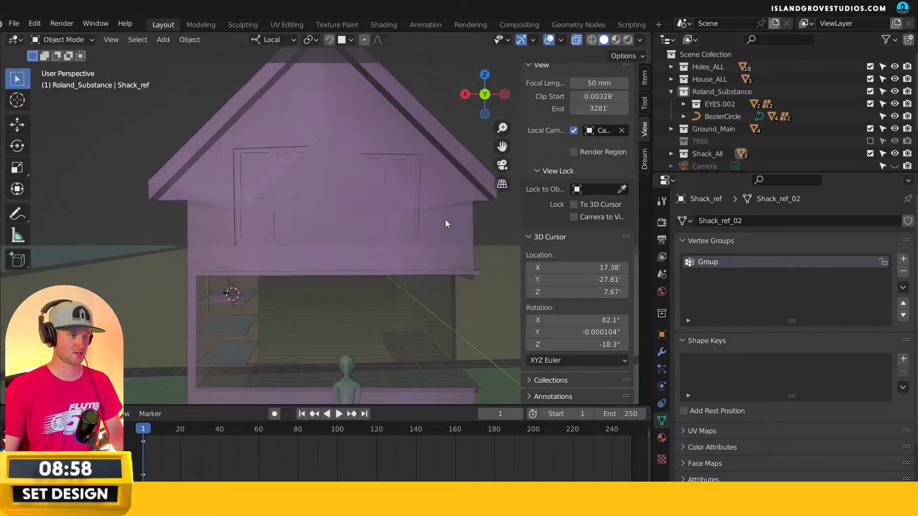
scroll(401, 121, down, 8)
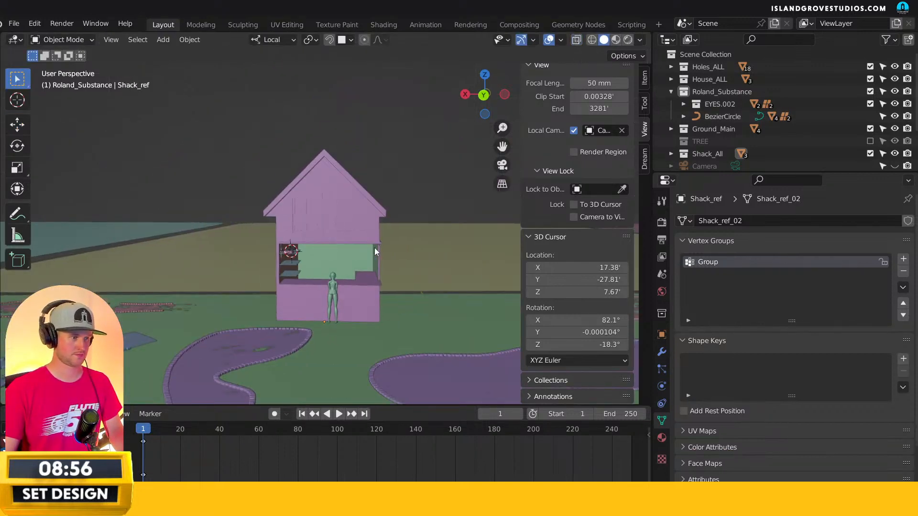
middle_drag(332, 260, 292, 253)
scroll(351, 204, up, 6)
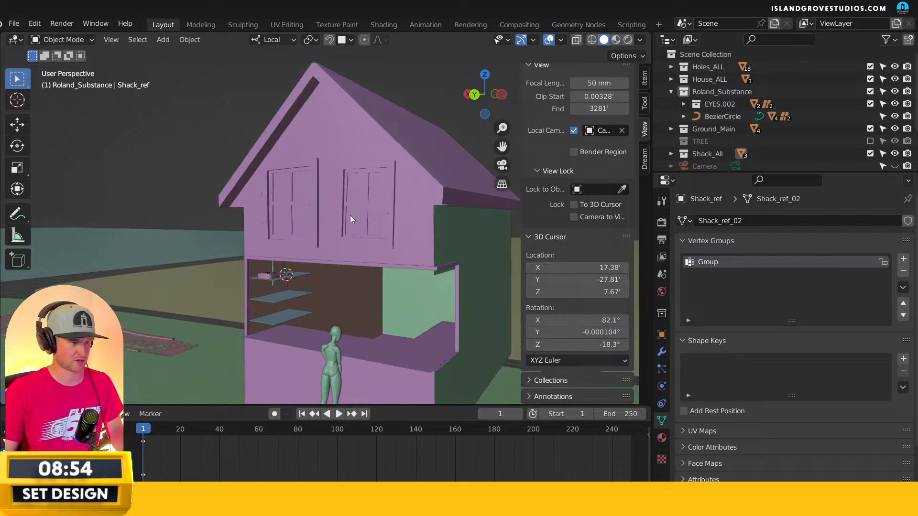
middle_drag(313, 224, 373, 205)
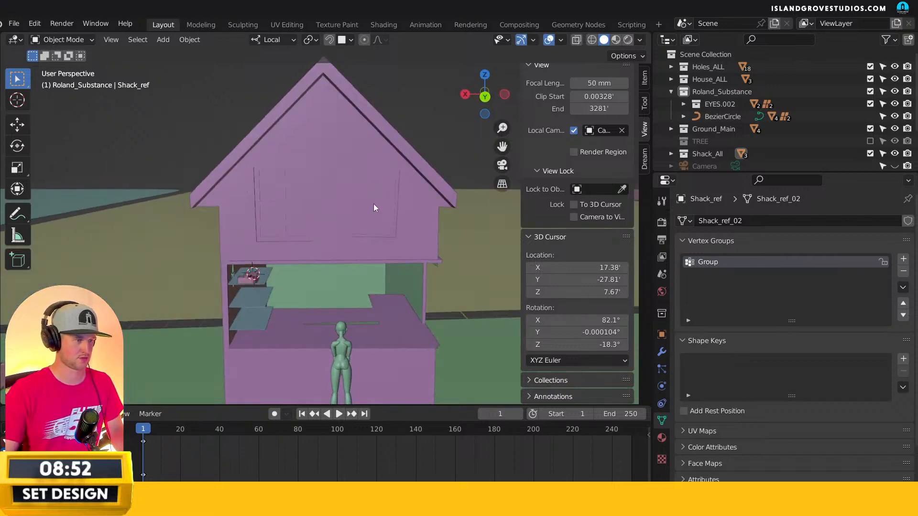
scroll(363, 191, up, 4)
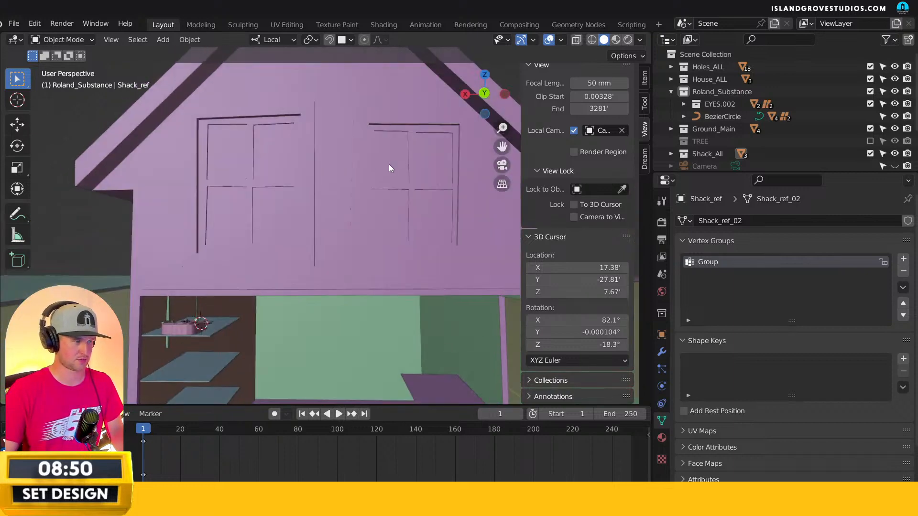
Delete the faces of all eight glass panes in the shack's two upper windows.
key(Tab)
click(129, 40)
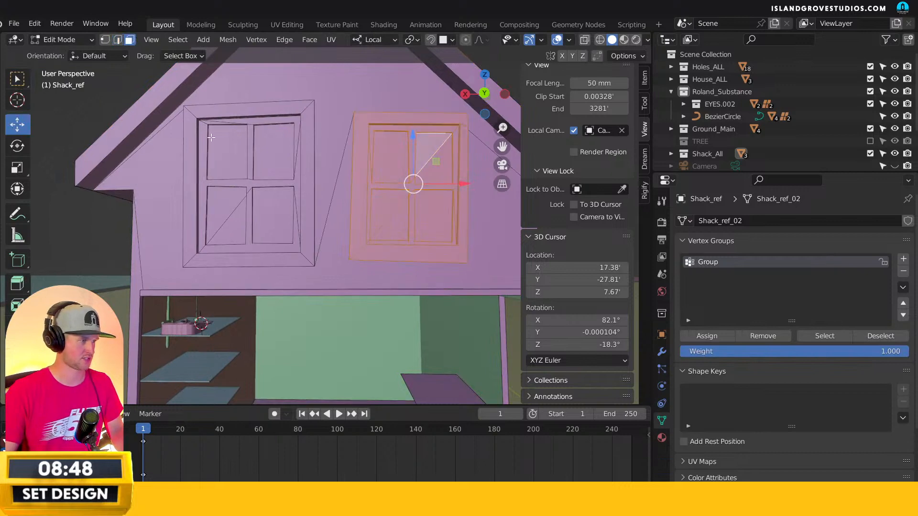
click(225, 148)
shift+click(225, 210)
shift+click(273, 215)
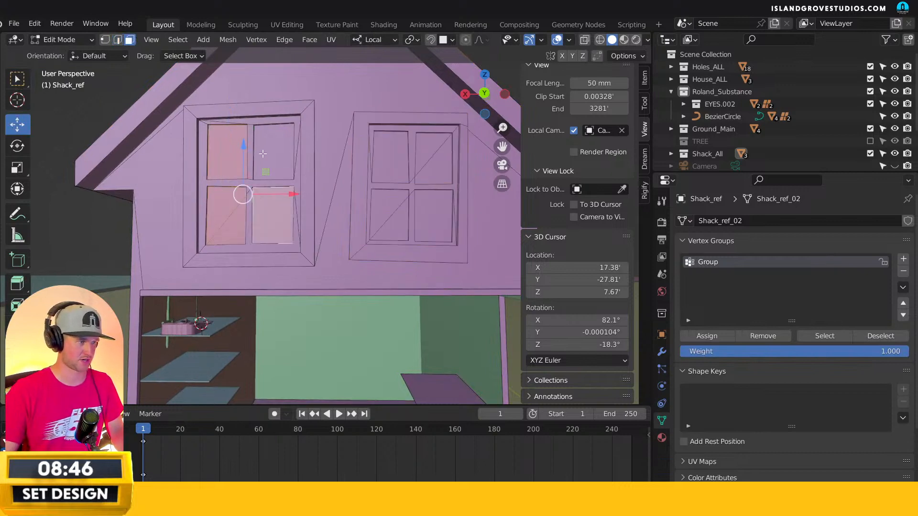
shift+click(262, 153)
shift+click(396, 156)
shift+click(389, 215)
shift+click(433, 214)
shift+click(424, 149)
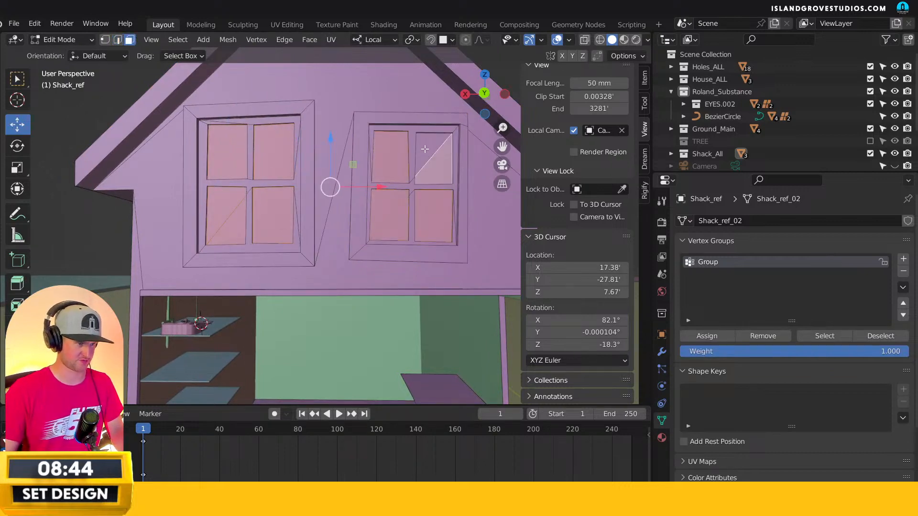
key(x)
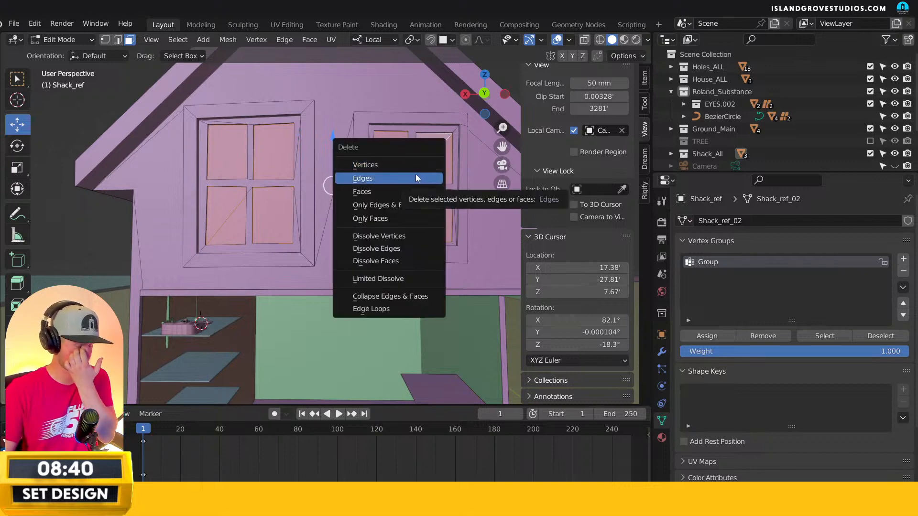
click(414, 191)
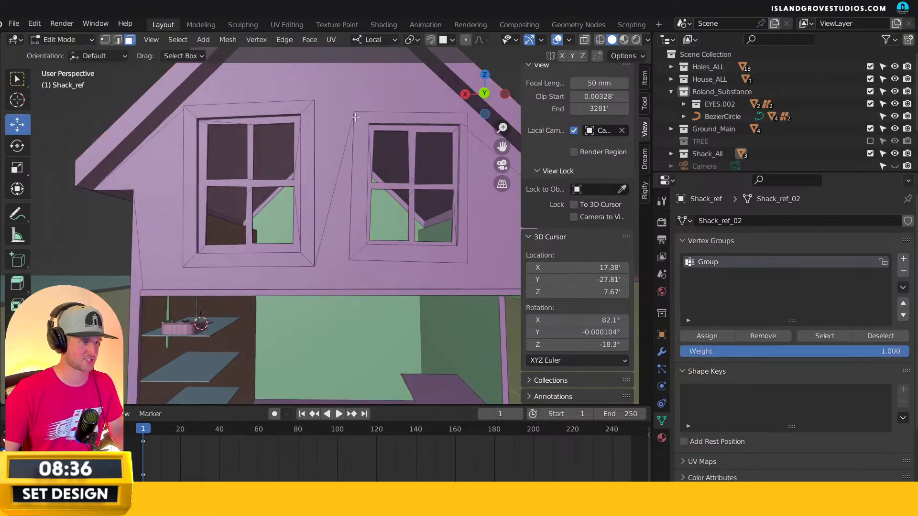
Examine the opened windows and the whole shack front from several angles, returning to Object Mode.
scroll(301, 114, down, 4)
scroll(177, 176, up, 4)
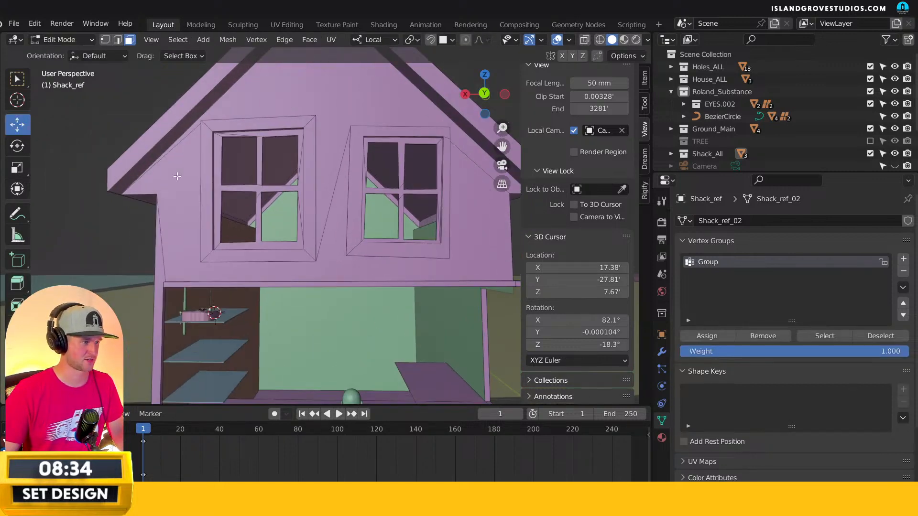
middle_drag(190, 190, 241, 181)
middle_drag(308, 168, 363, 205)
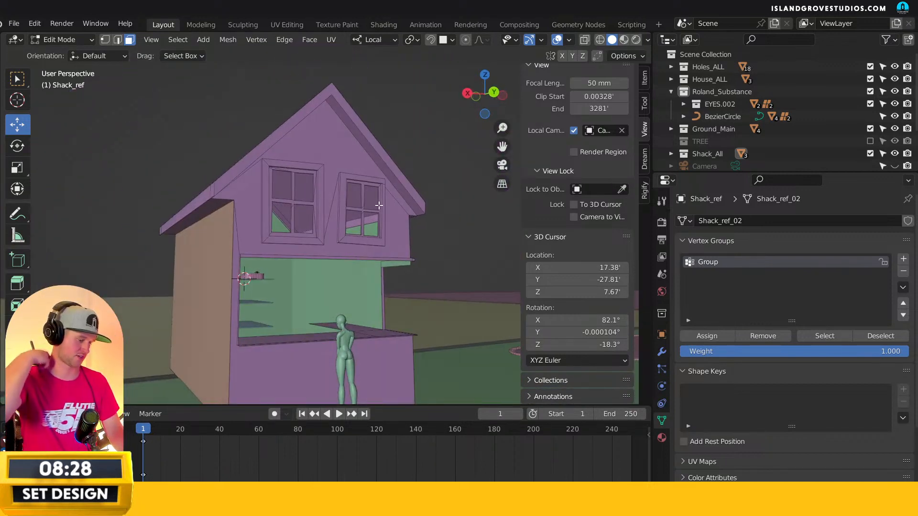
key(Tab)
click(420, 251)
middle_drag(421, 251, 394, 254)
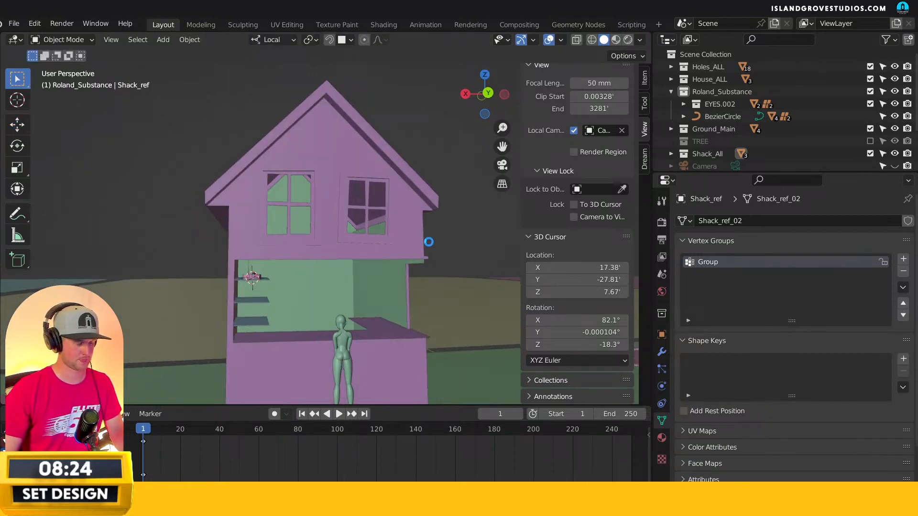
scroll(426, 242, down, 4)
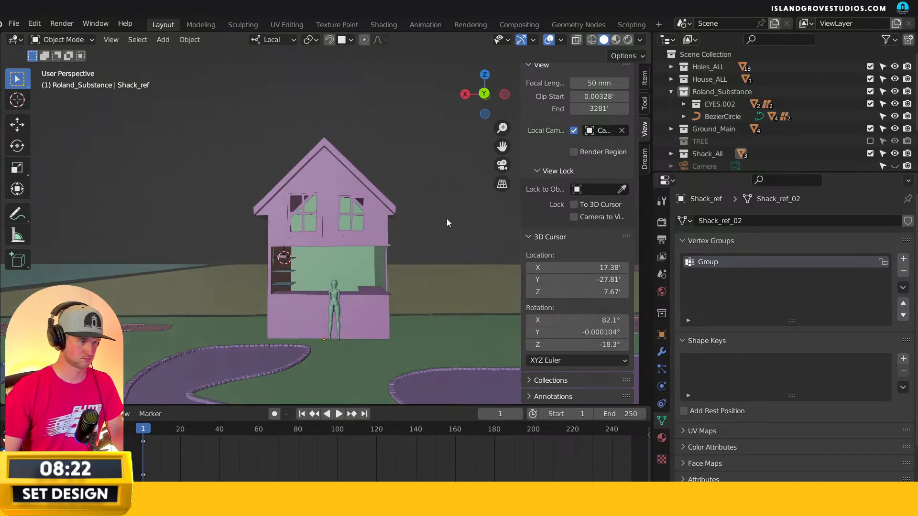
middle_drag(449, 219, 462, 168)
middle_drag(406, 174, 448, 163)
Try widening the main shack object along its local X axis.
click(372, 205)
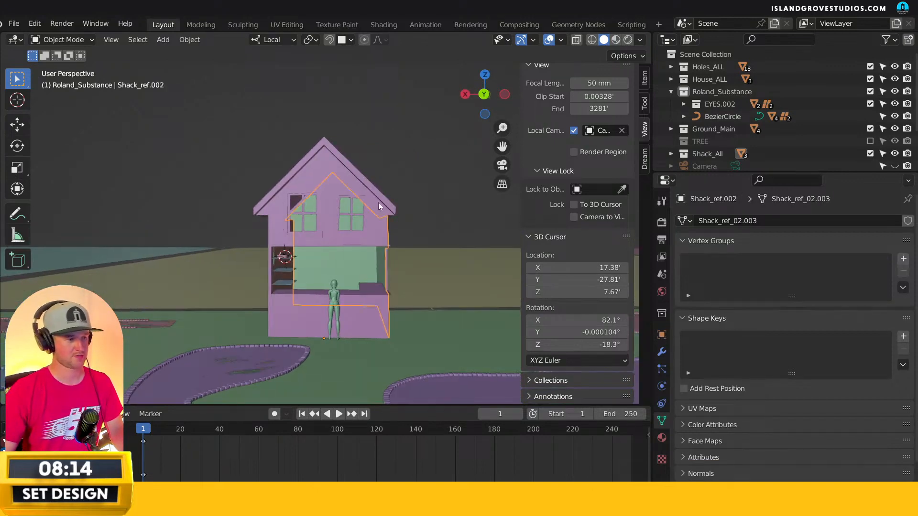
click(315, 266)
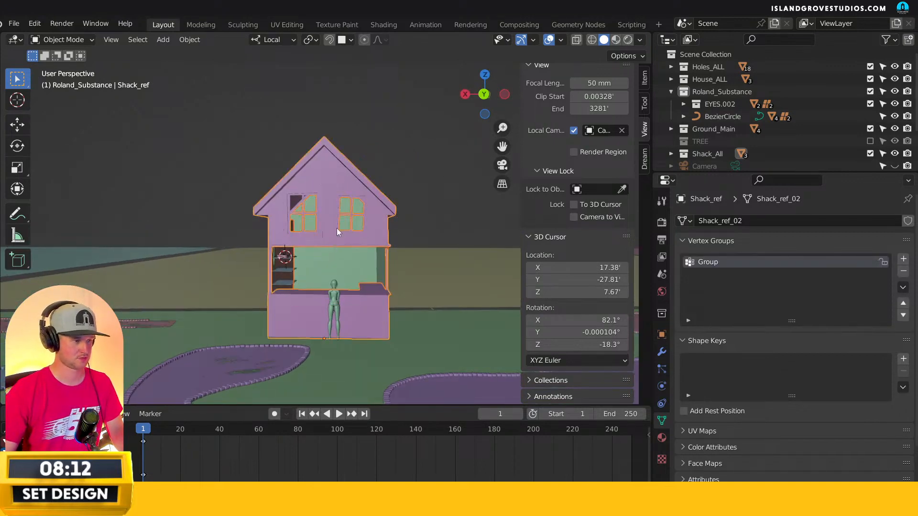
key(s)
key(x)
key(x)
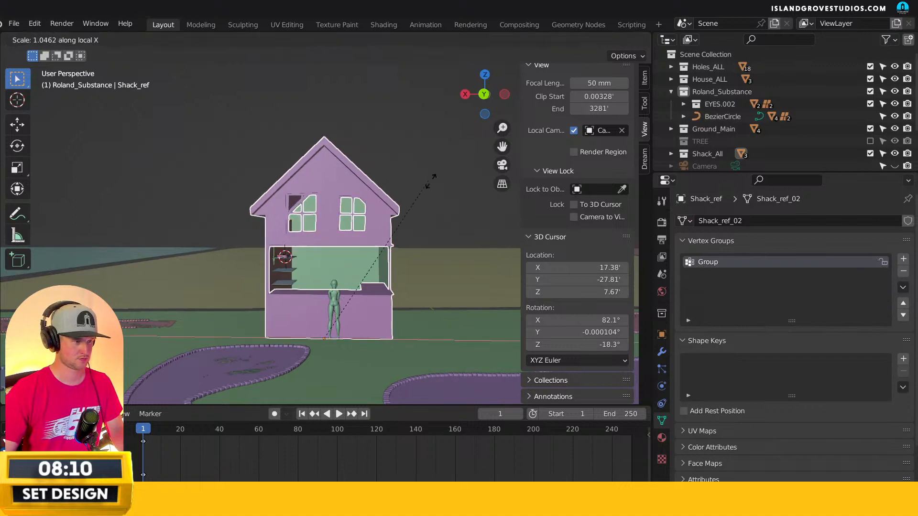
click(477, 188)
click(437, 203)
middle_drag(436, 203, 368, 211)
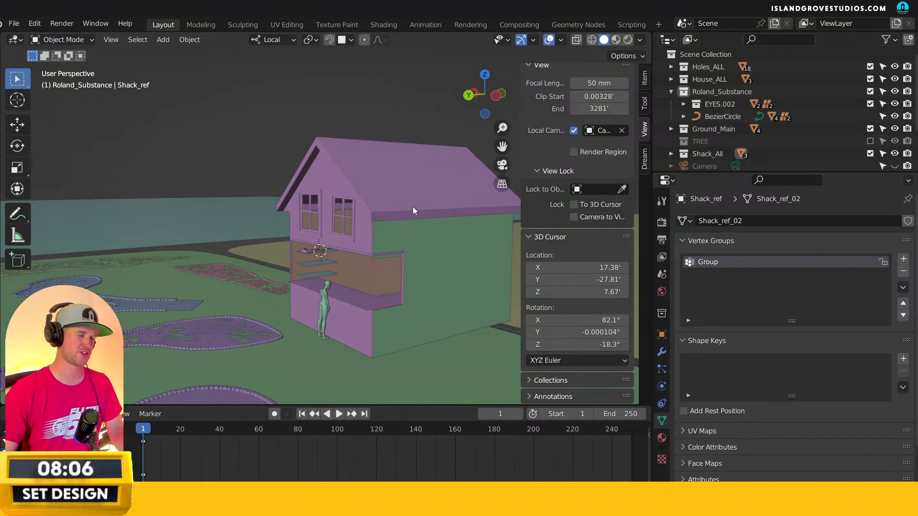
click(465, 191)
click(389, 120)
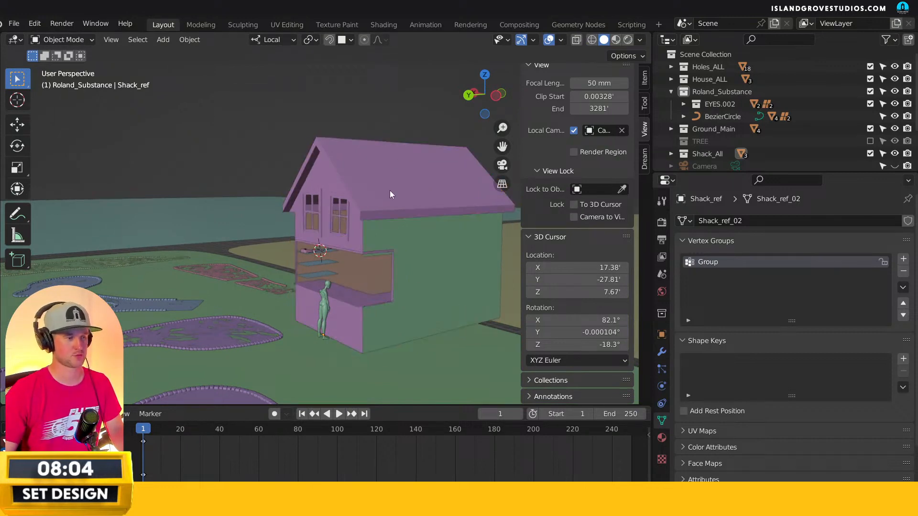
Move the mannequin standing at the shack's counter slightly away from the front wall along Y.
scroll(366, 151, up, 3)
middle_drag(366, 150, 347, 176)
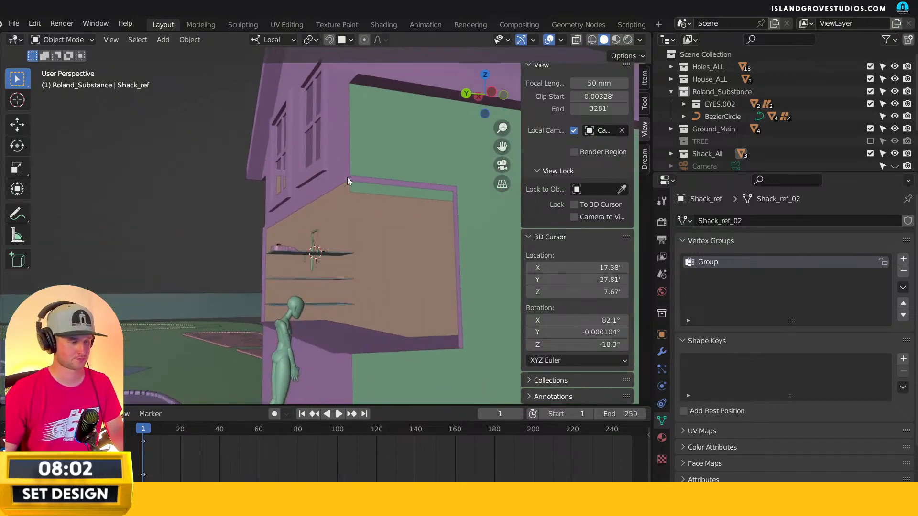
click(297, 352)
middle_drag(299, 352, 273, 330)
click(17, 124)
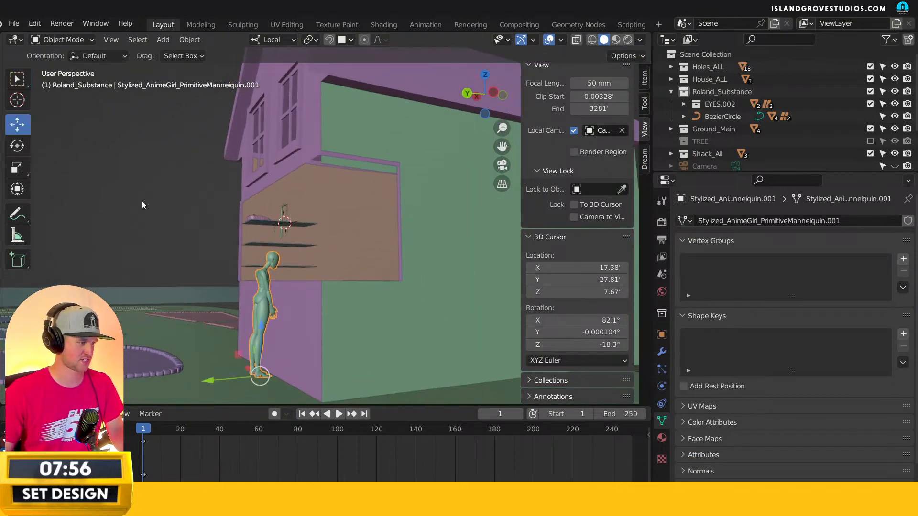
drag(215, 375, 203, 378)
Frame the counter mannequin and the golfing mannequin in turn and examine their poses up close.
key(KP_Decimal)
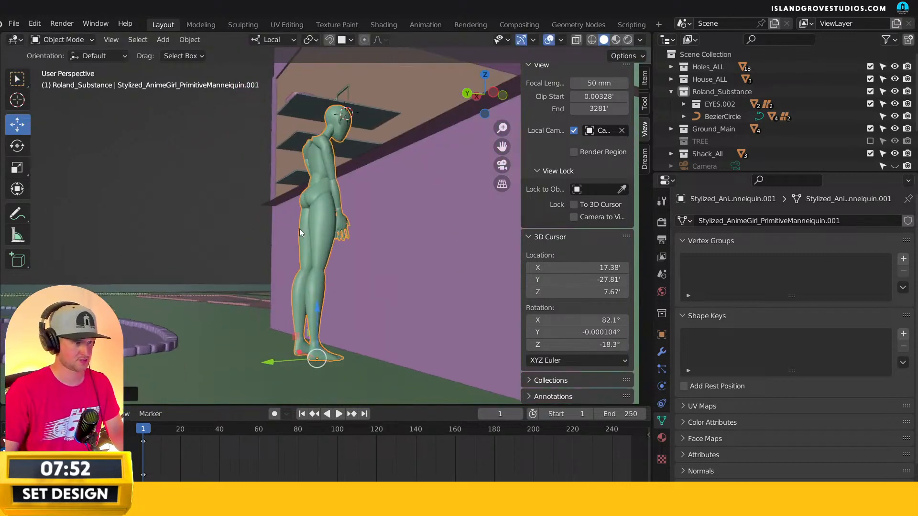
scroll(251, 285, down, 5)
middle_drag(252, 285, 273, 291)
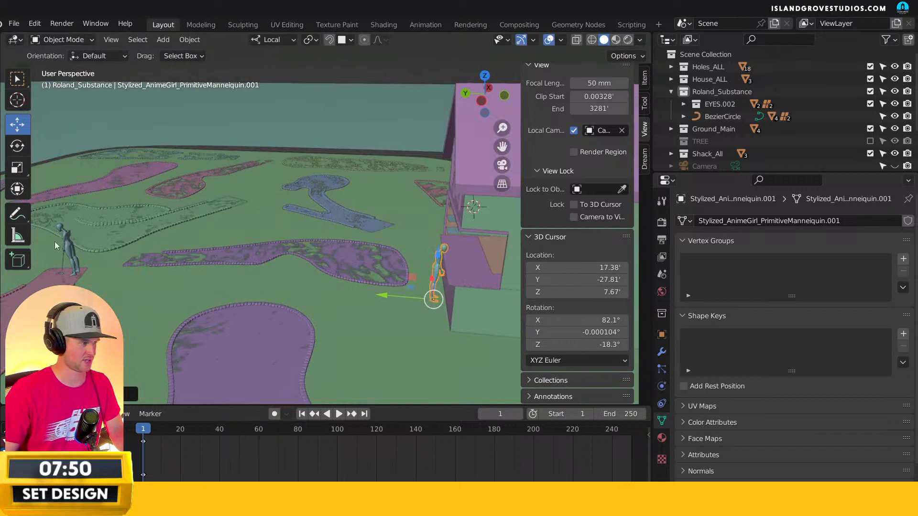
click(66, 249)
key(KP_Decimal)
scroll(354, 222, up, 3)
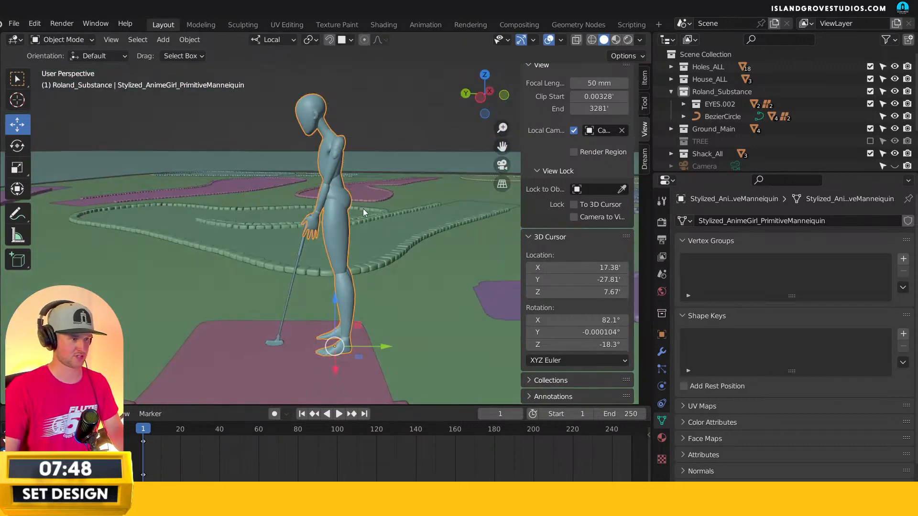
scroll(490, 243, up, 5)
scroll(239, 240, up, 5)
middle_drag(178, 254, 351, 232)
Isolate the counter mannequin in Local View for mesh editing and select its near arm from shoulder to hand.
click(341, 221)
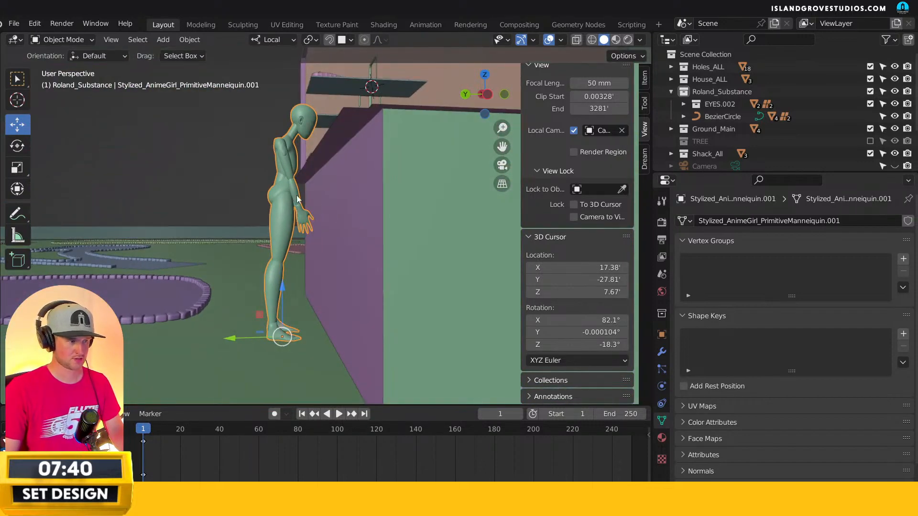
key(Tab)
click(288, 163)
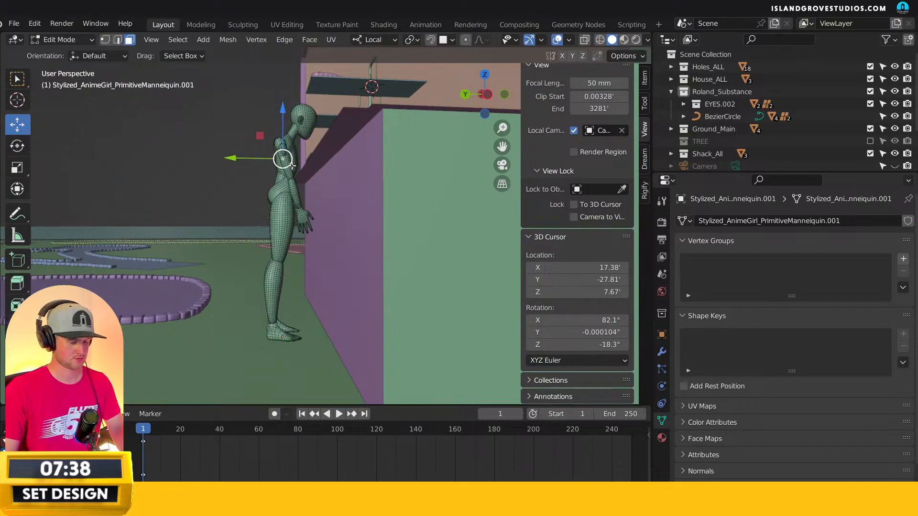
key(KP_Divide)
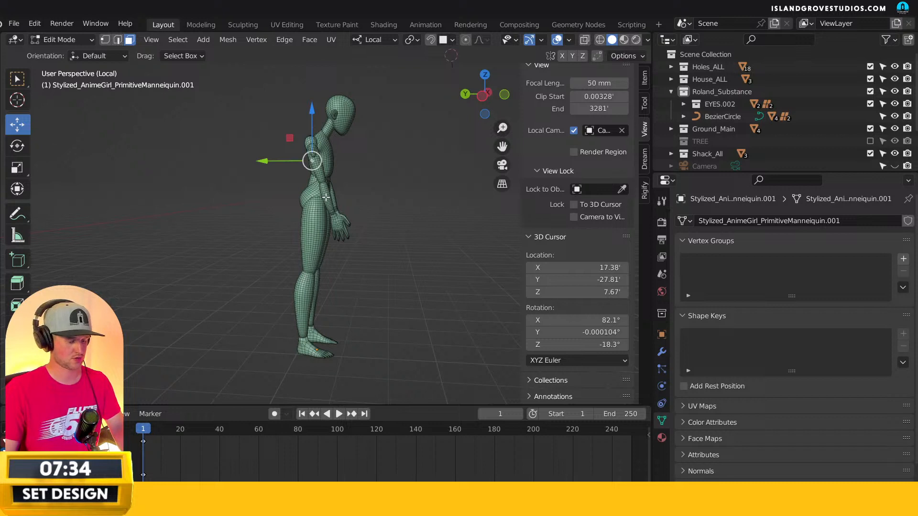
click(325, 198)
ctrl+click(316, 160)
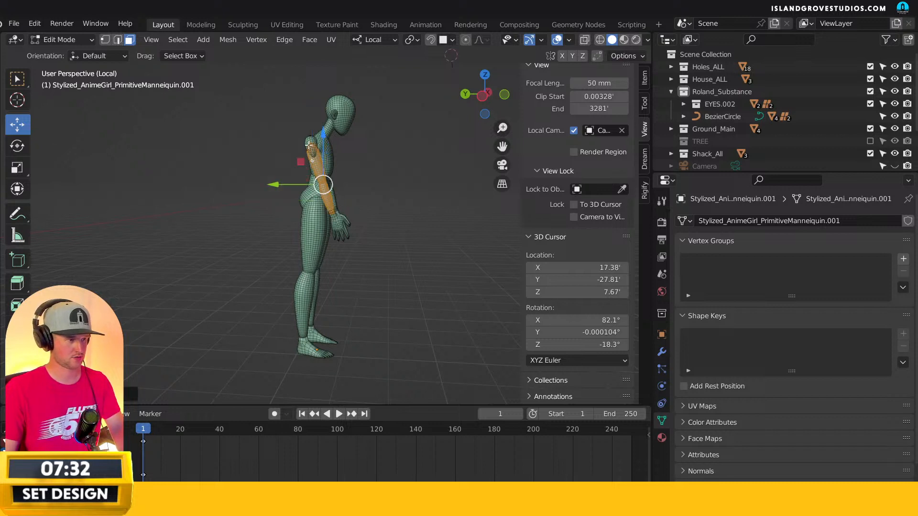
ctrl+click(310, 142)
ctrl+click(338, 222)
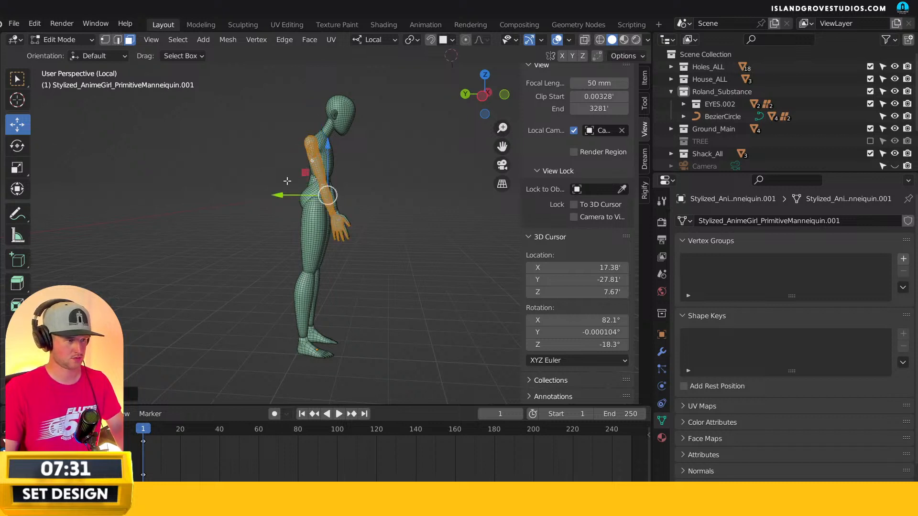
Place the 3D cursor on the selected arm's shoulder and set the transform pivot point to 3D Cursor.
click(18, 145)
shift+right_click(311, 141)
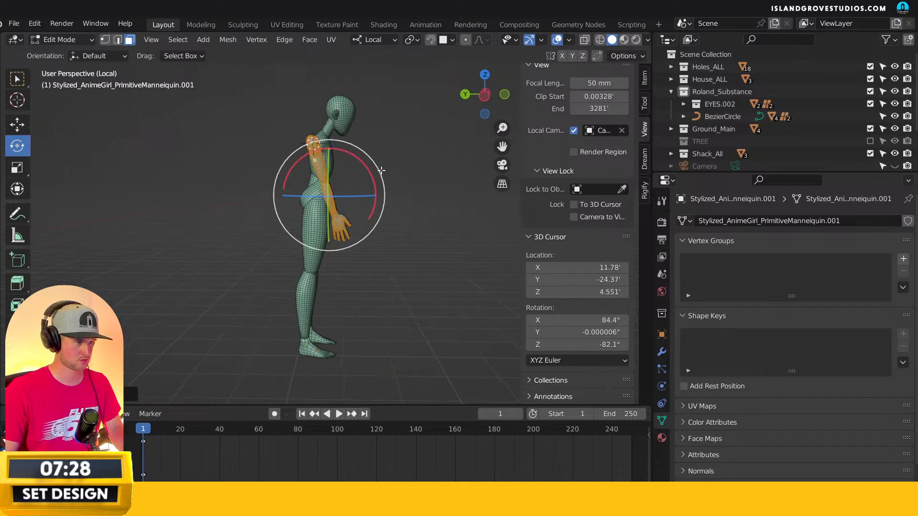
click(410, 40)
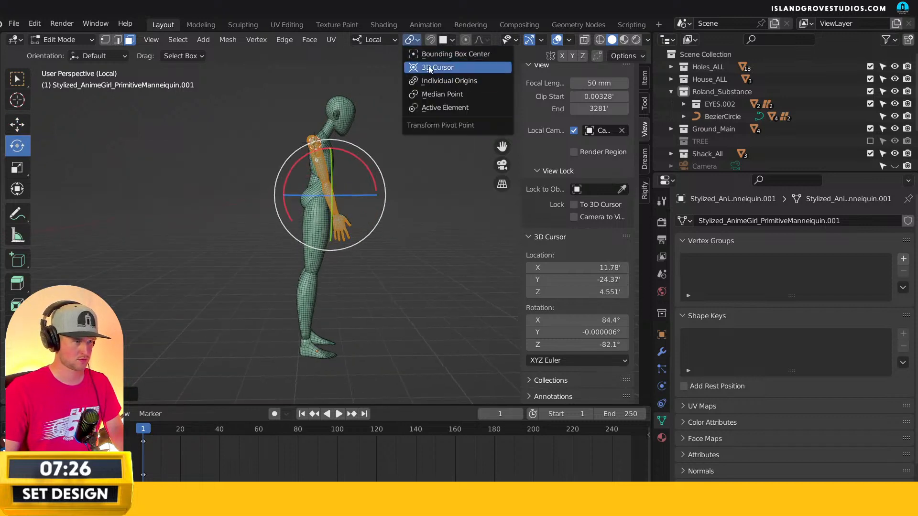
click(429, 66)
Rotate the arm around the shoulder from the side and from the front, and clear the selection.
drag(359, 135, 359, 149)
middle_drag(348, 152, 191, 166)
drag(275, 133, 338, 160)
middle_drag(338, 161, 336, 193)
key(alt+a)
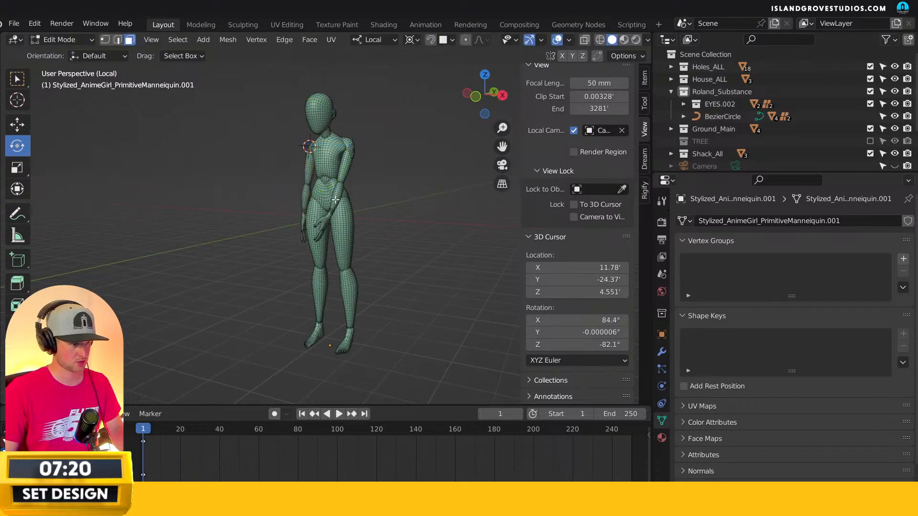
Select the mannequin's other arm from shoulder to hand and place the 3D cursor on that shoulder.
key(l)
key(l)
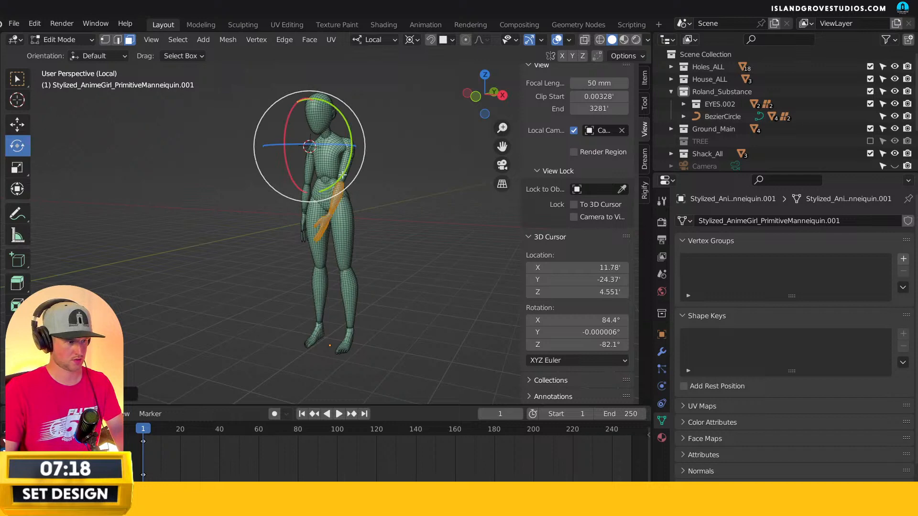
middle_drag(362, 143, 450, 154)
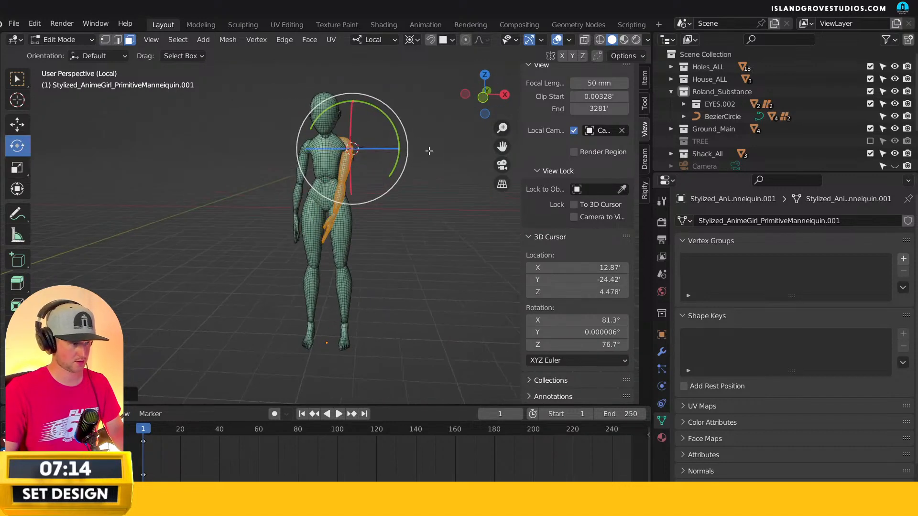
key(r)
key(Escape)
key(Tab)
middle_drag(344, 162, 432, 171)
key(Tab)
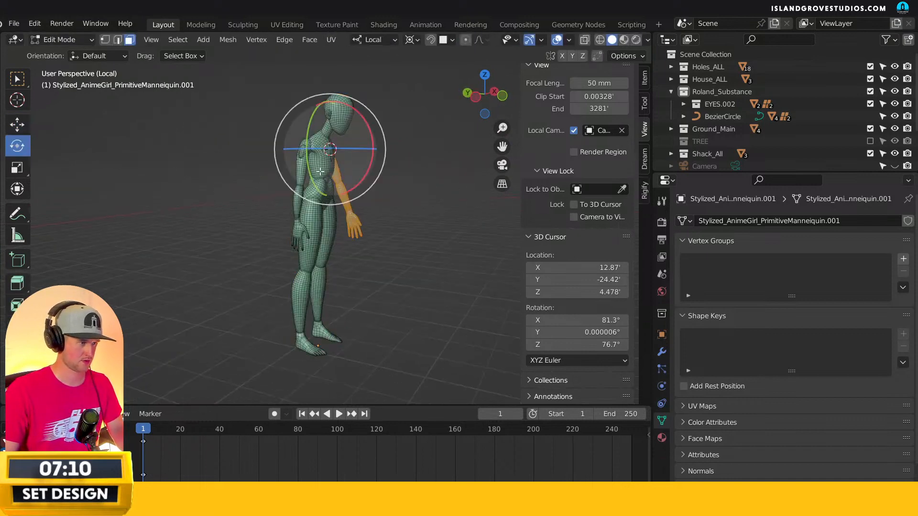
Rotate the selected arm around its shoulder from the side, back toward the body, and clear the selection.
middle_drag(303, 175, 419, 172)
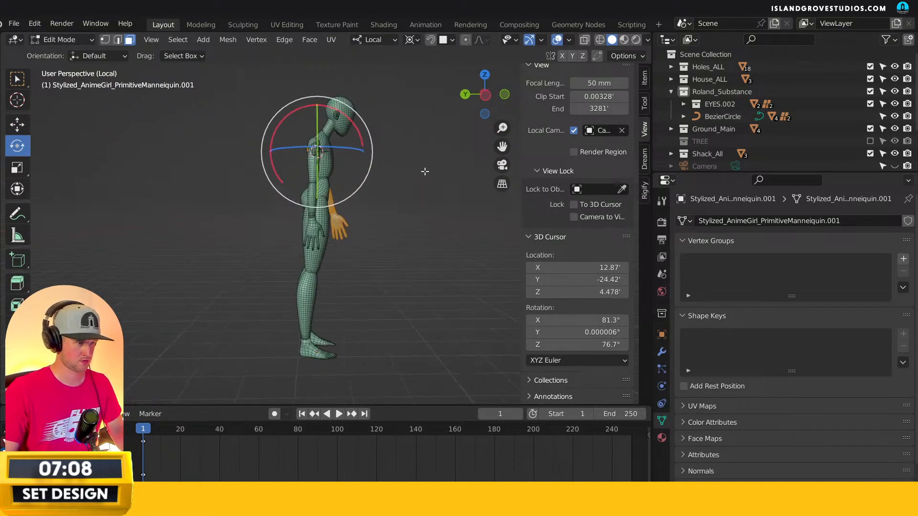
drag(362, 139, 378, 141)
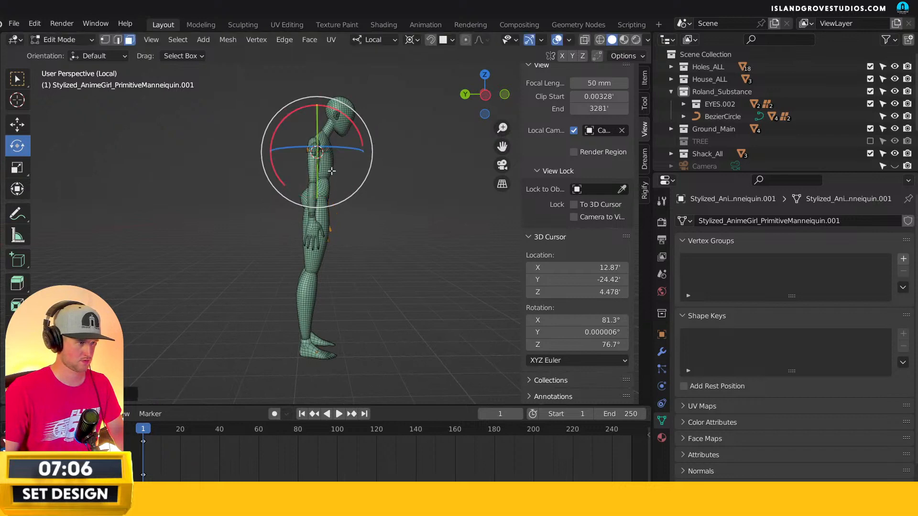
middle_drag(379, 141, 335, 168)
key(alt+a)
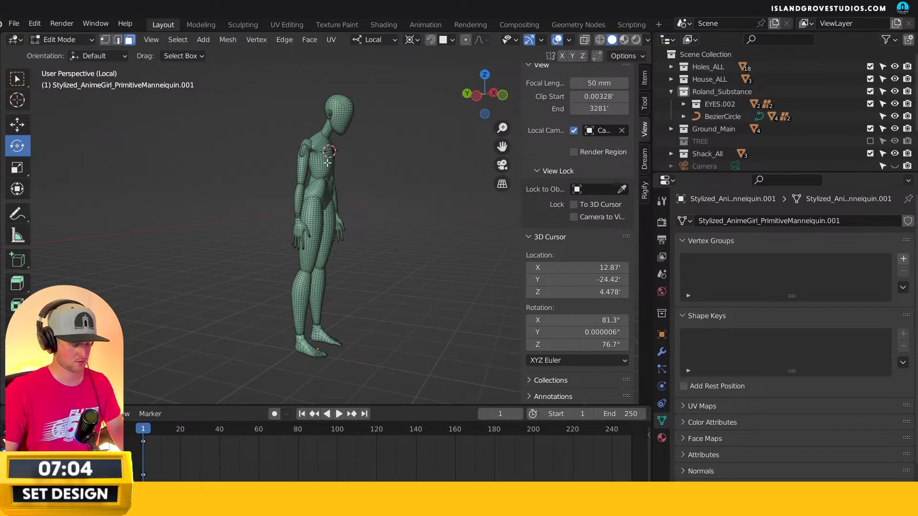
Select the mannequin's head, torso and both arms, lean them back slightly around the 3D cursor, and return to Object Mode.
key(l)
key(l)
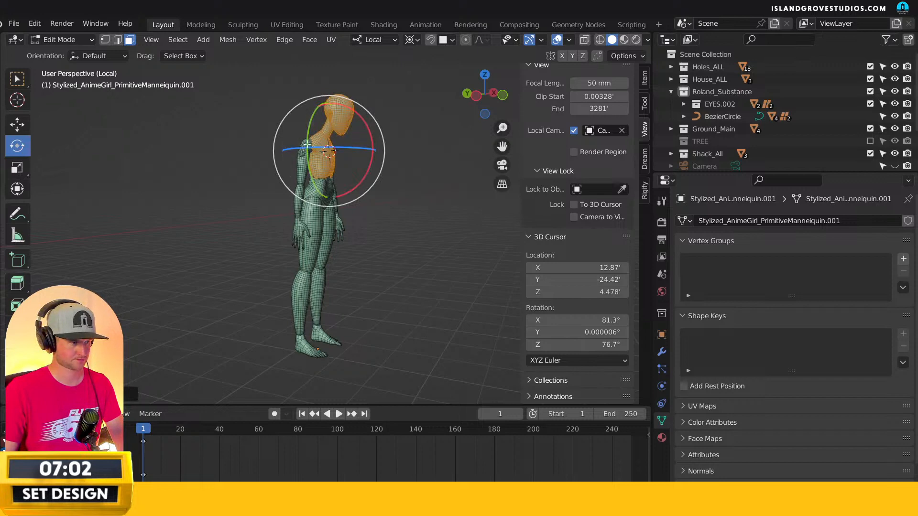
key(l)
key(l)
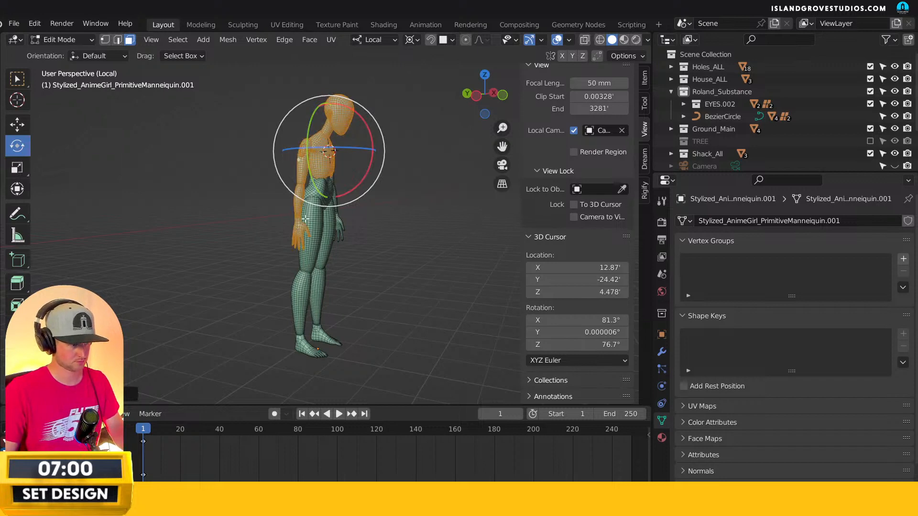
middle_drag(327, 218, 352, 172)
key(l)
key(l)
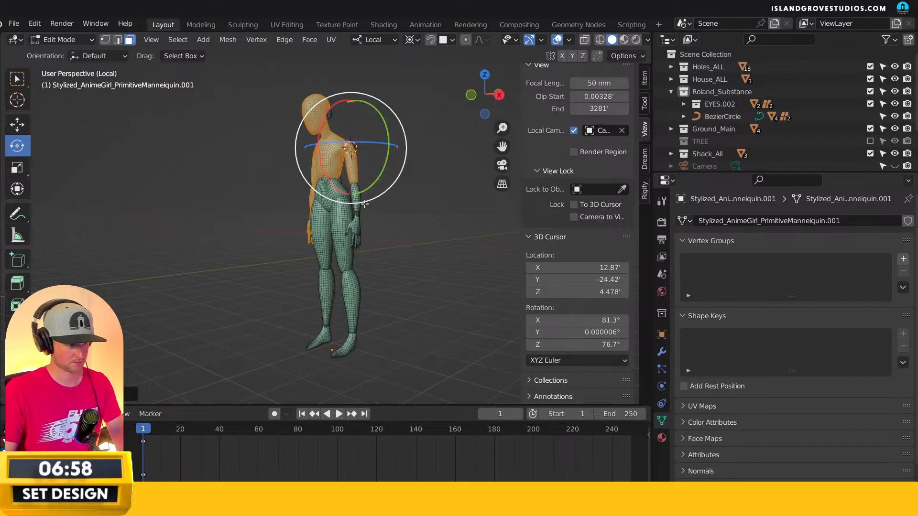
middle_drag(356, 203, 316, 128)
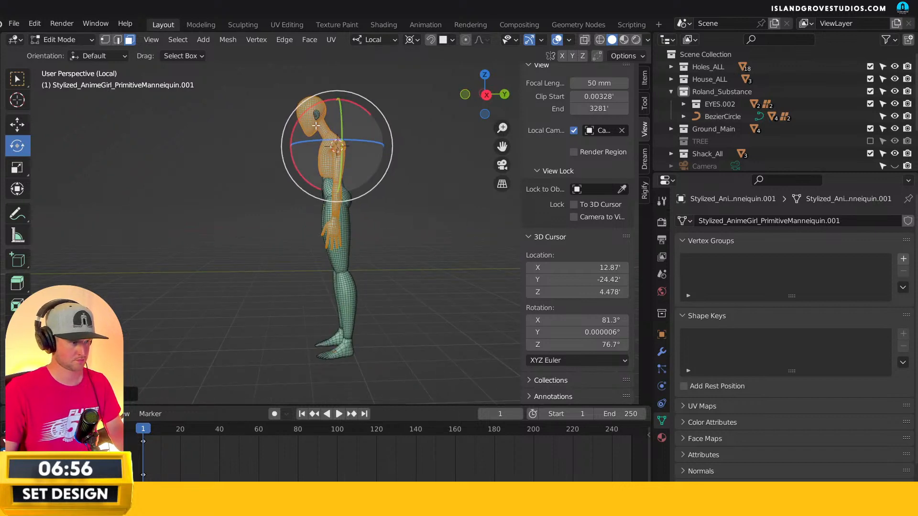
drag(315, 106, 330, 99)
drag(373, 153, 375, 156)
middle_drag(375, 156, 411, 180)
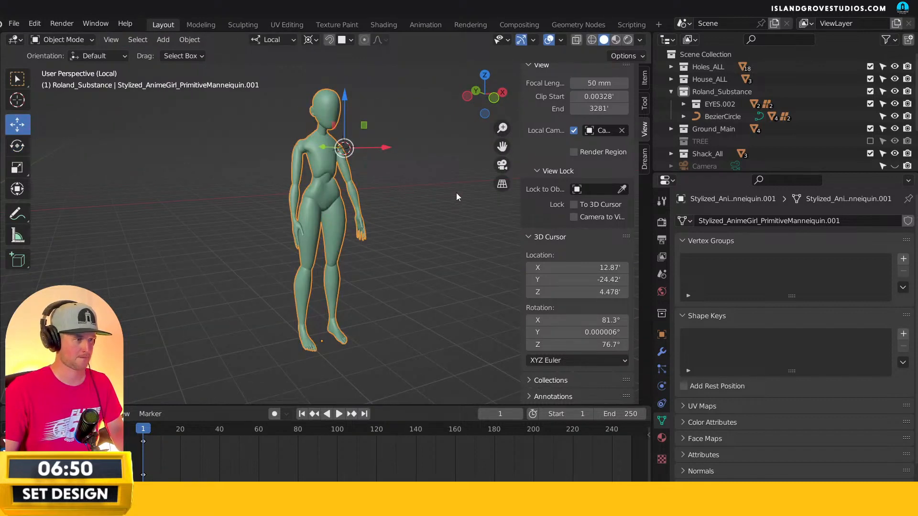
Show the mannequin's transform values to read its height, and leave Local View.
middle_drag(456, 194, 399, 199)
key(n)
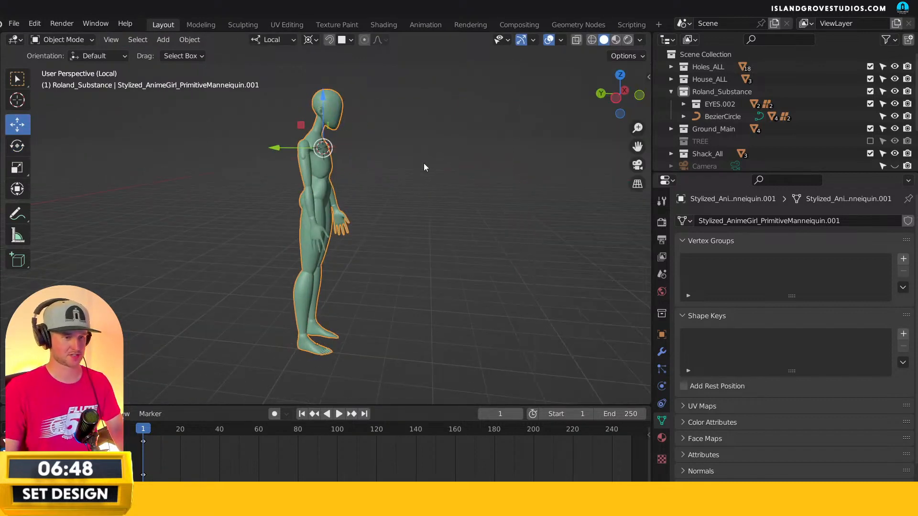
key(n)
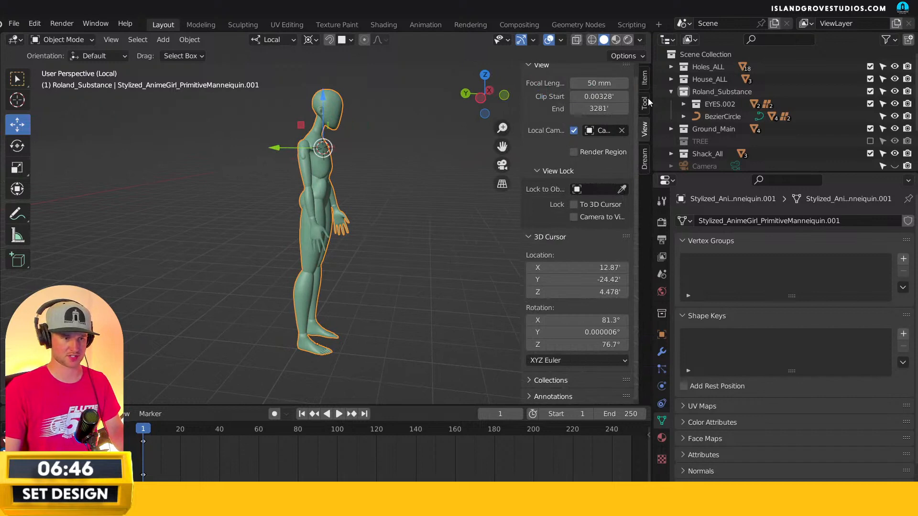
click(644, 77)
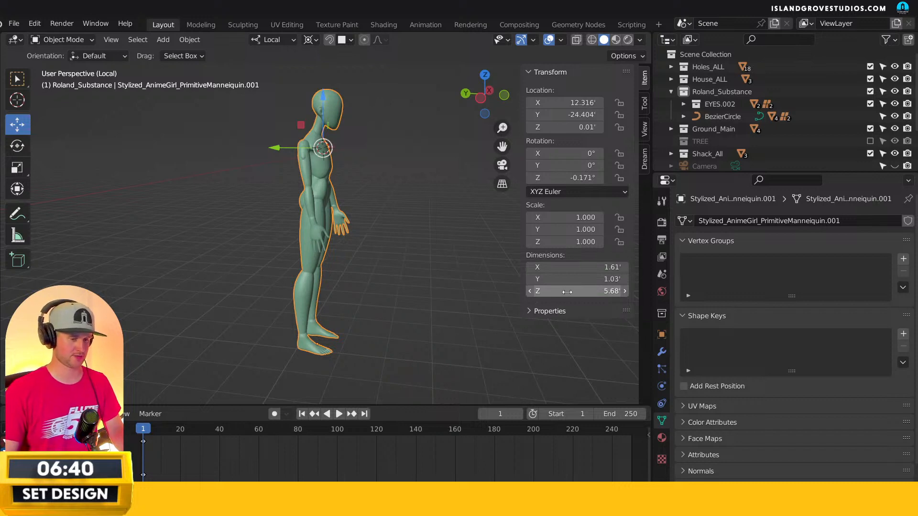
key(KP_Divide)
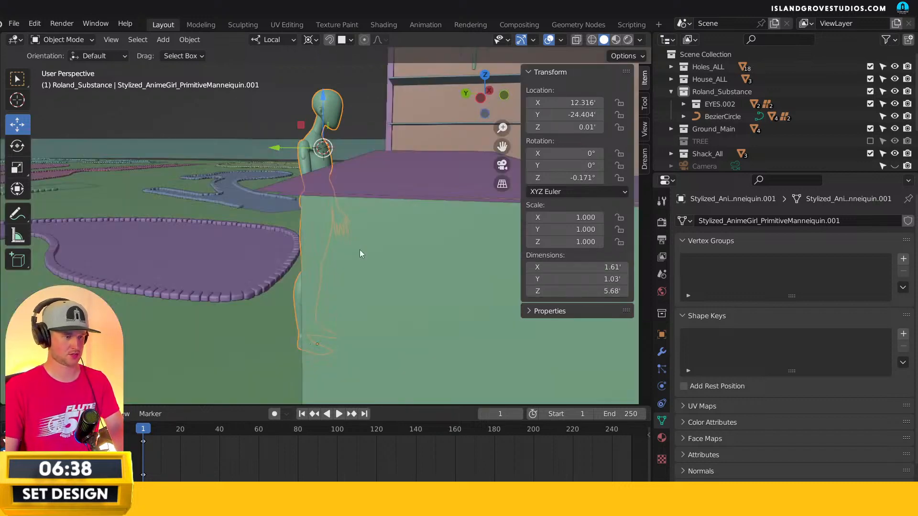
Examine the mannequin beside the shack from the side to compare its height with the counter and front opening.
middle_drag(241, 176, 362, 270)
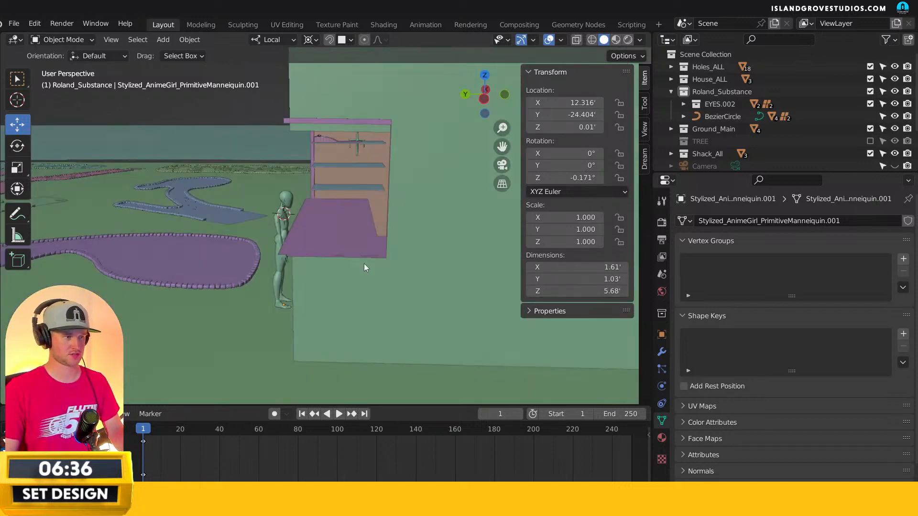
click(345, 253)
click(347, 250)
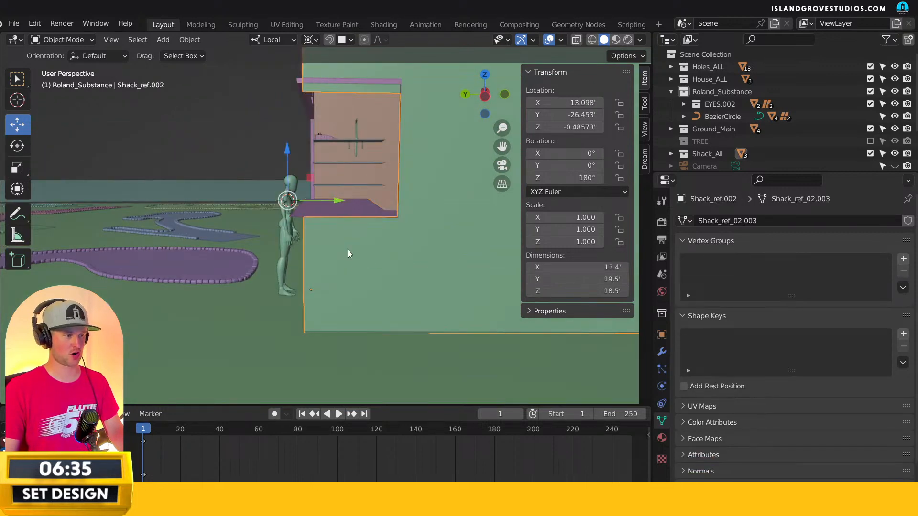
click(301, 167)
click(287, 153)
key(ctrl+z)
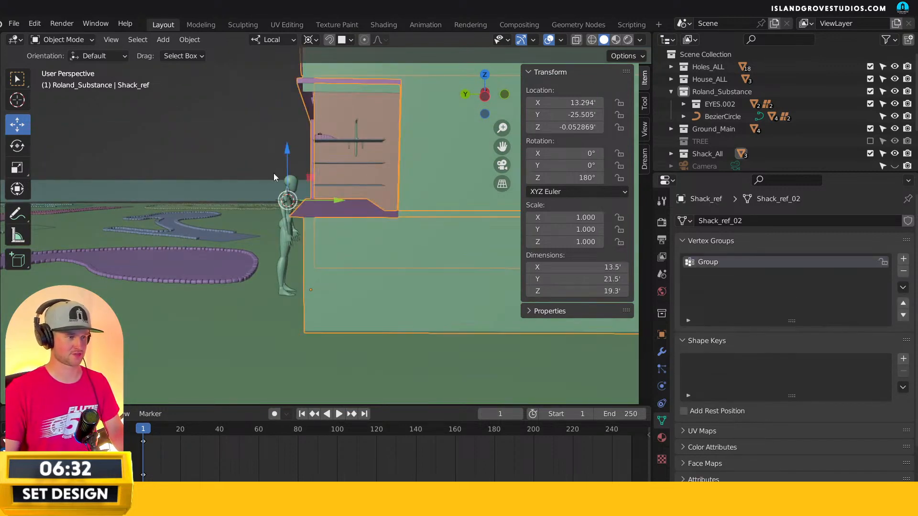
click(241, 156)
middle_drag(241, 156, 275, 171)
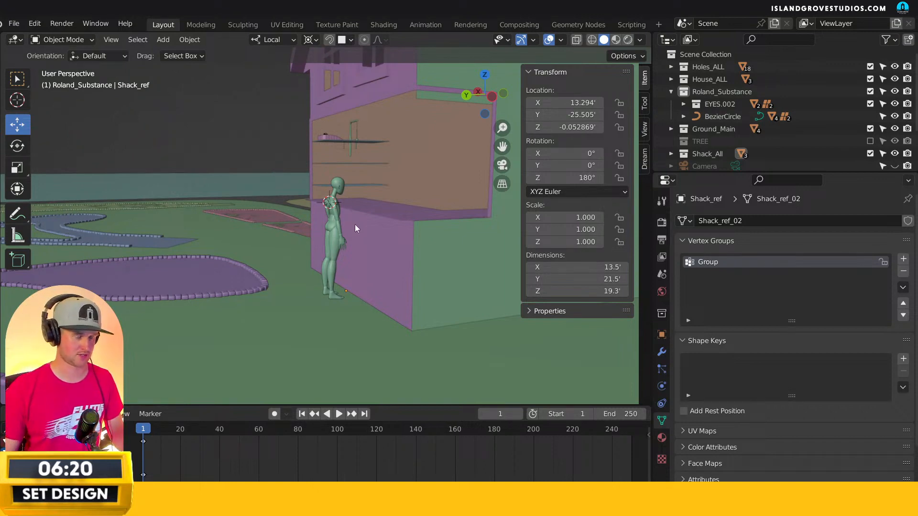
Select the shack together with its interior shelves, the putting mat and the swing model on the upper shelf.
click(394, 254)
middle_drag(394, 255, 401, 185)
key(g)
right_click(391, 173)
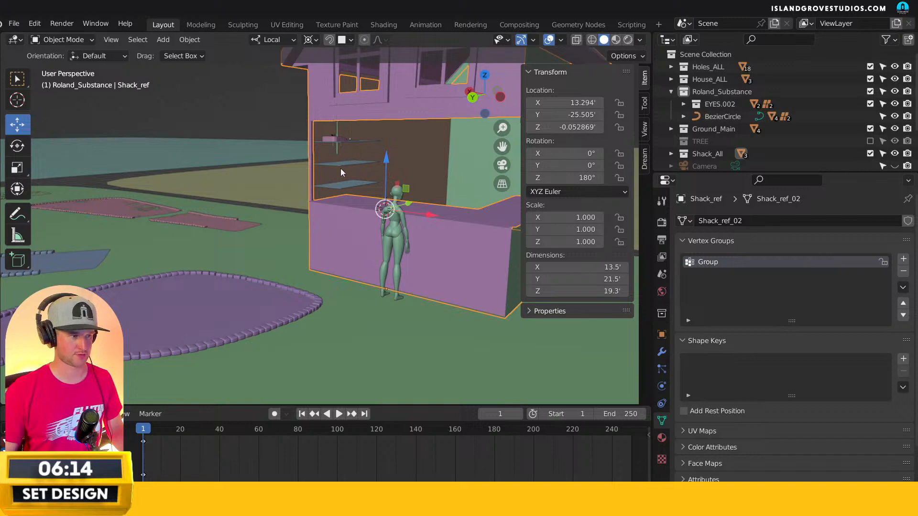
shift+click(339, 185)
shift+click(334, 139)
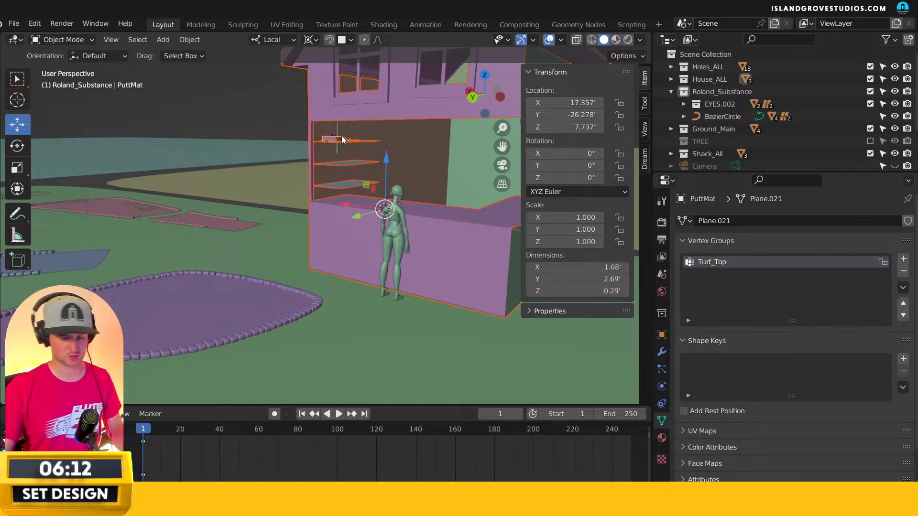
key(KP_Decimal)
scroll(342, 216, up, 8)
middle_drag(363, 159, 254, 182)
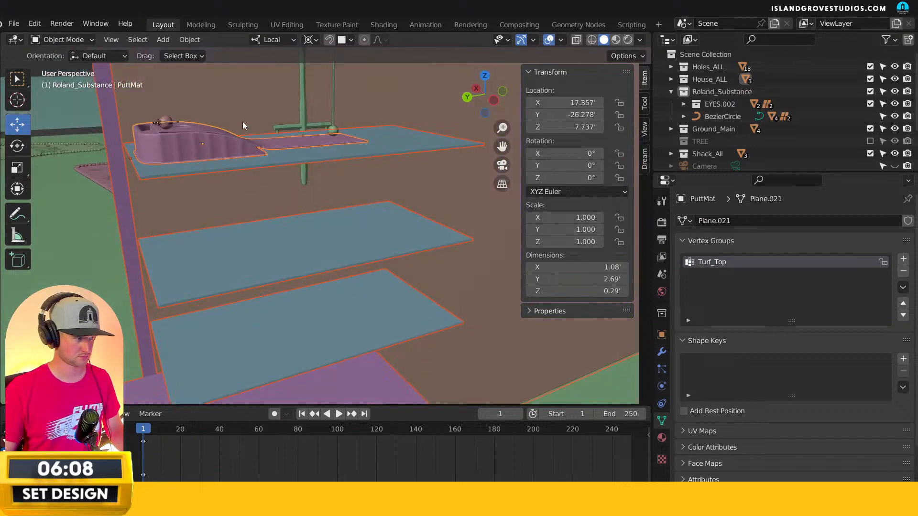
shift+click(302, 117)
key(KP_Decimal)
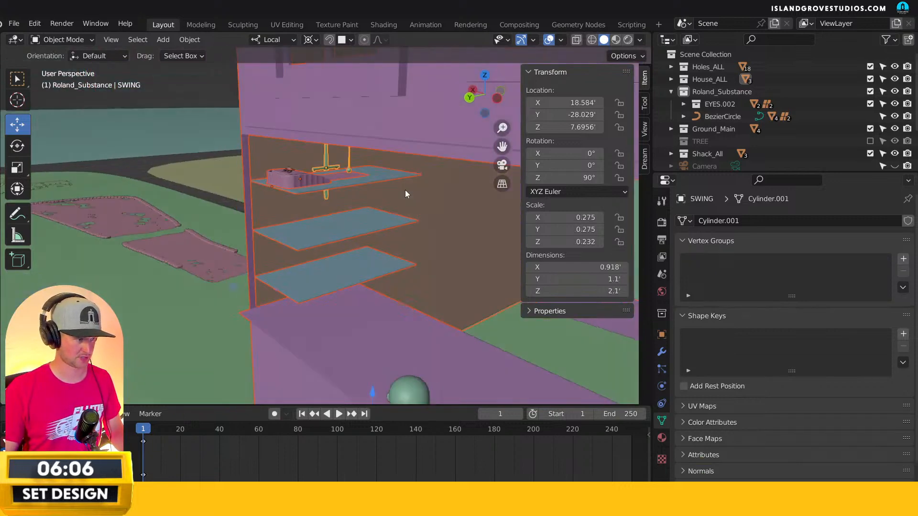
Try to lower the selected shack and its shelf contents by about 0.58 feet, and undo the move.
scroll(423, 197, down, 5)
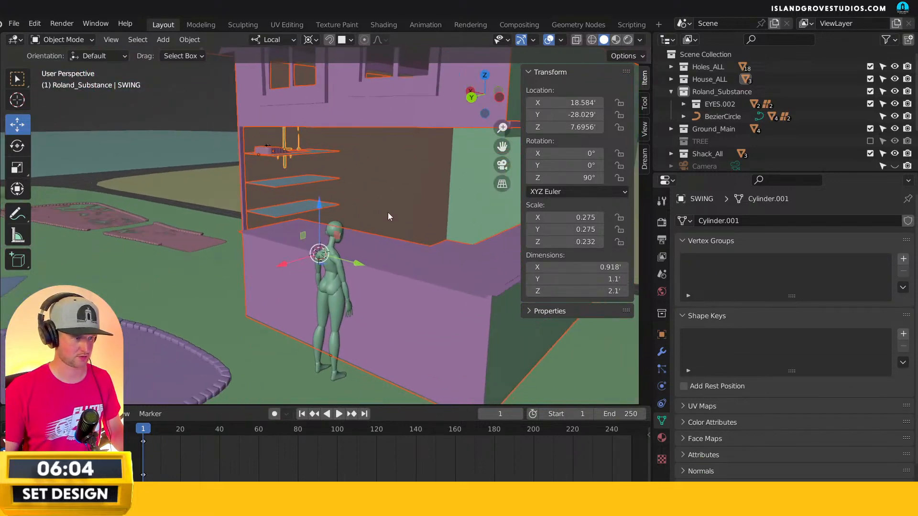
middle_drag(338, 225, 323, 214)
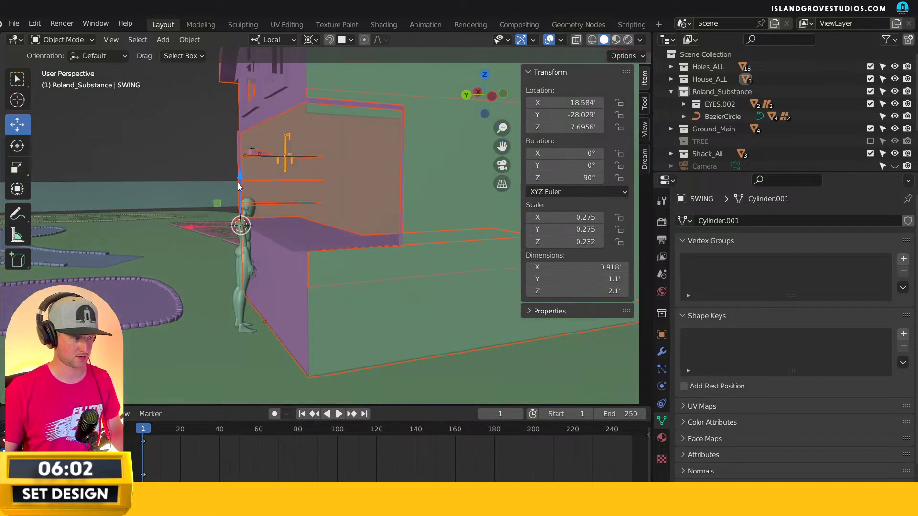
drag(239, 174, 239, 187)
mouse_move(247, 216)
middle_down()
mouse_move(230, 207)
mouse_move(237, 215)
middle_up()
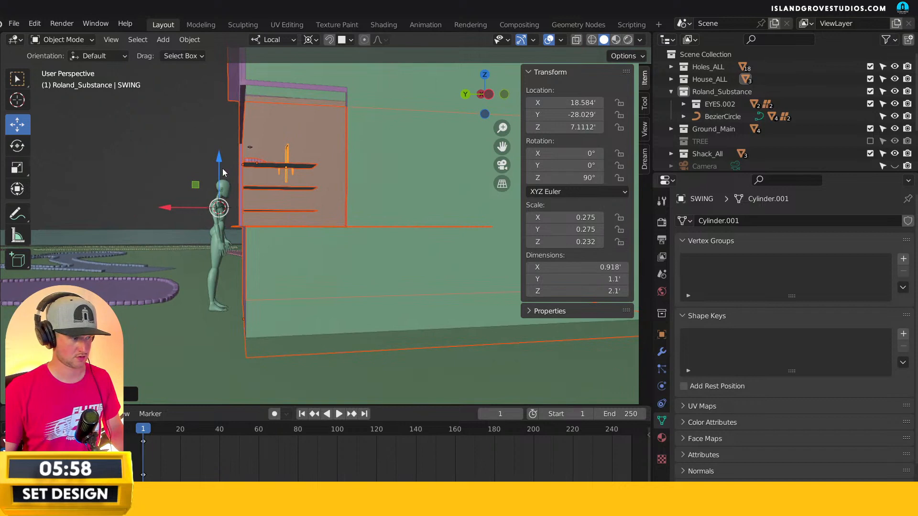
key(ctrl+z)
Lower the selected shack and its shelf contents by about 0.6 feet and check the counter height against the mannequin from behind.
middle_drag(225, 174, 224, 162)
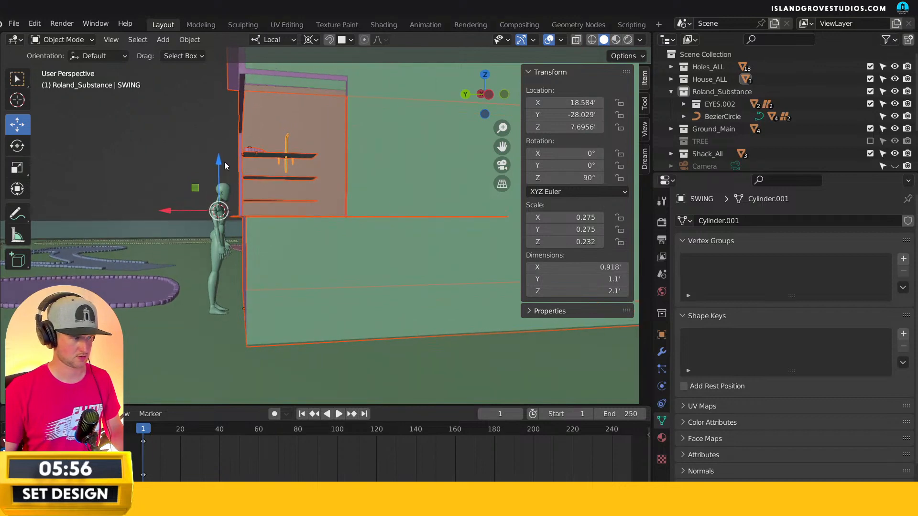
drag(225, 162, 228, 182)
middle_drag(228, 183, 352, 233)
click(265, 233)
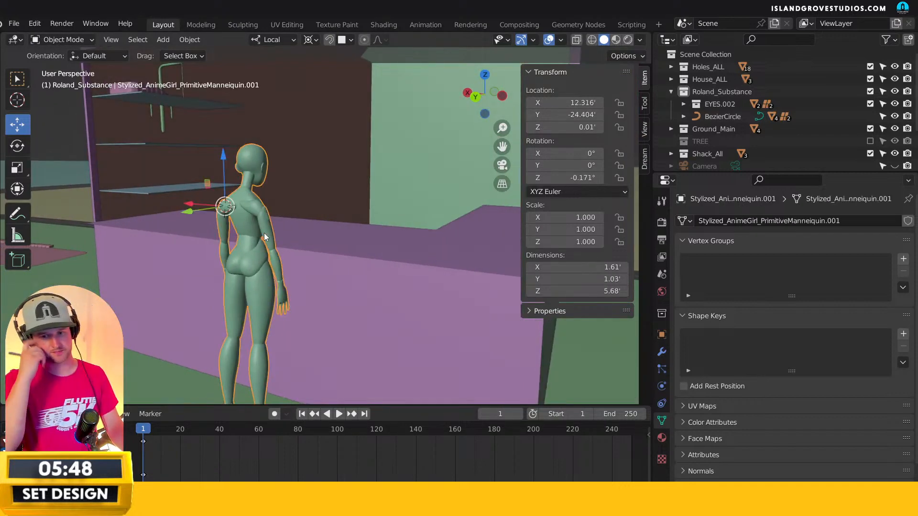
middle_drag(264, 233, 350, 296)
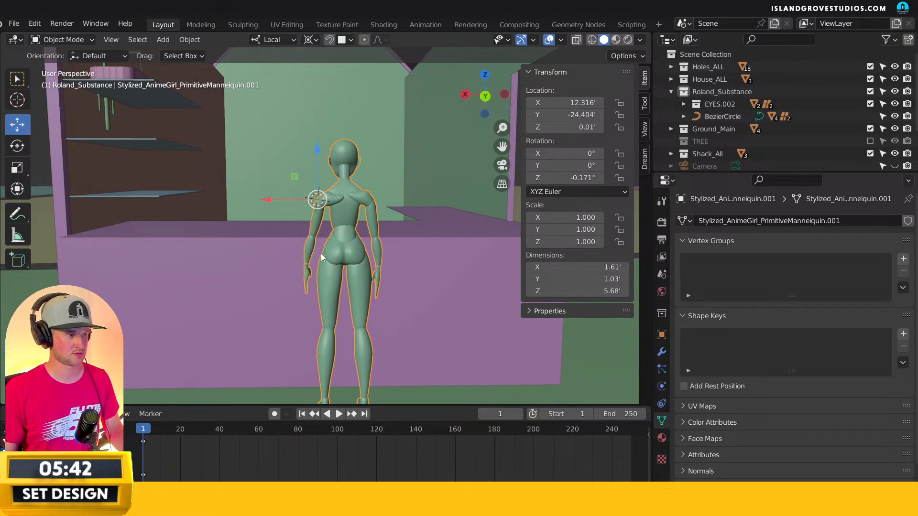
scroll(256, 266, down, 2)
Select the shack, shelves, putting mat and swing model again and lower them together by about 0.09 feet along Z.
click(167, 174)
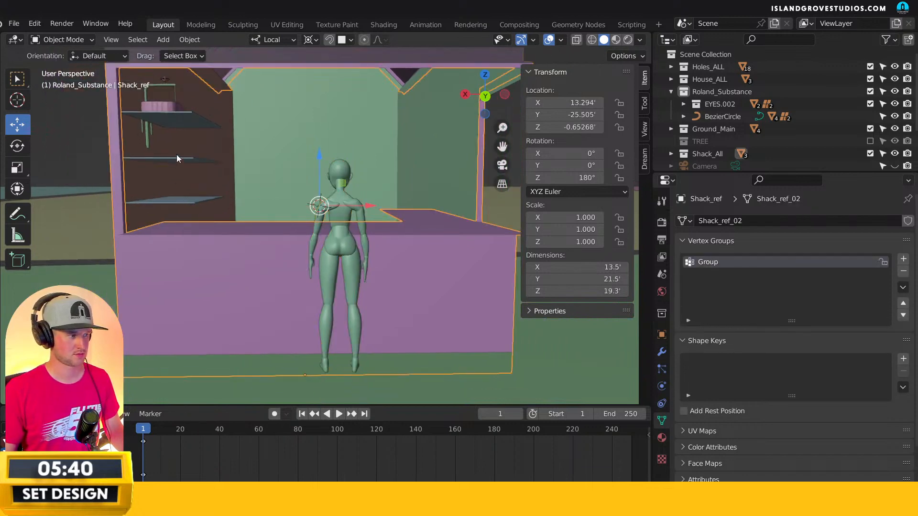
shift+click(175, 156)
shift+click(164, 113)
shift+click(167, 114)
shift+click(162, 106)
shift+click(325, 167)
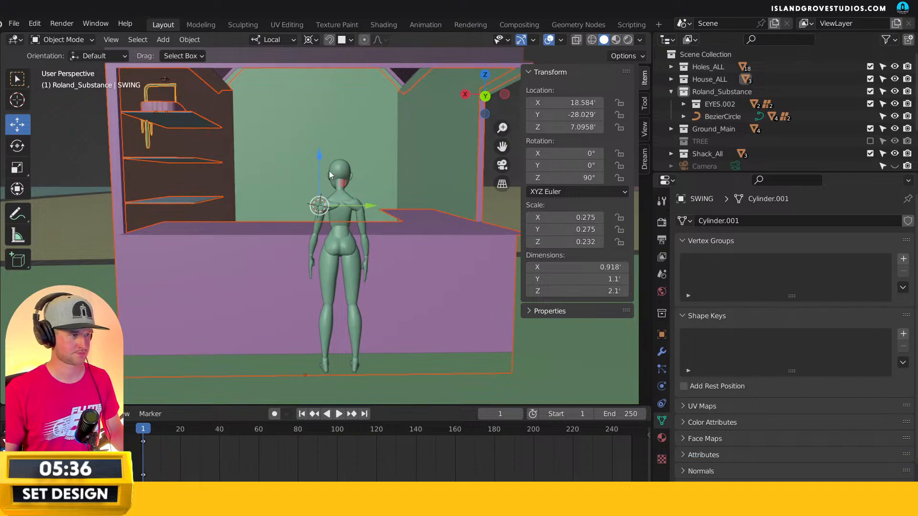
key(g)
key(z)
key(z)
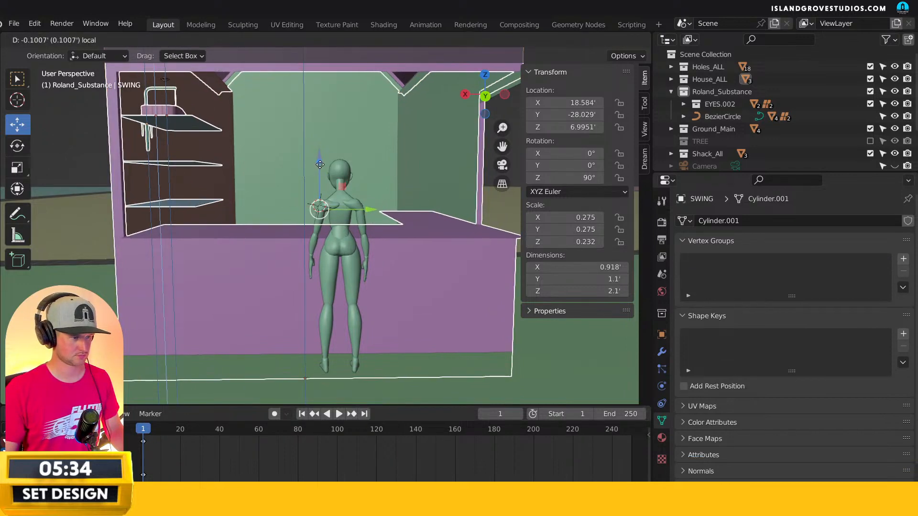
click(320, 175)
middle_drag(319, 174, 247, 202)
drag(125, 144, 125, 140)
middle_drag(125, 140, 177, 191)
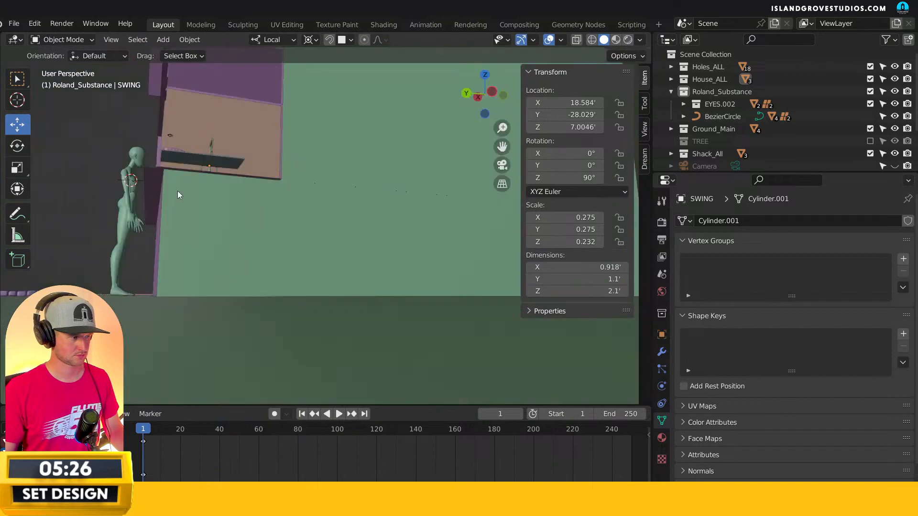
Check the mannequin's feet against the shack's base from below, select the shack, and view its full front.
click(120, 274)
shift+middle_drag(142, 287, 312, 224)
scroll(250, 194, down, 5)
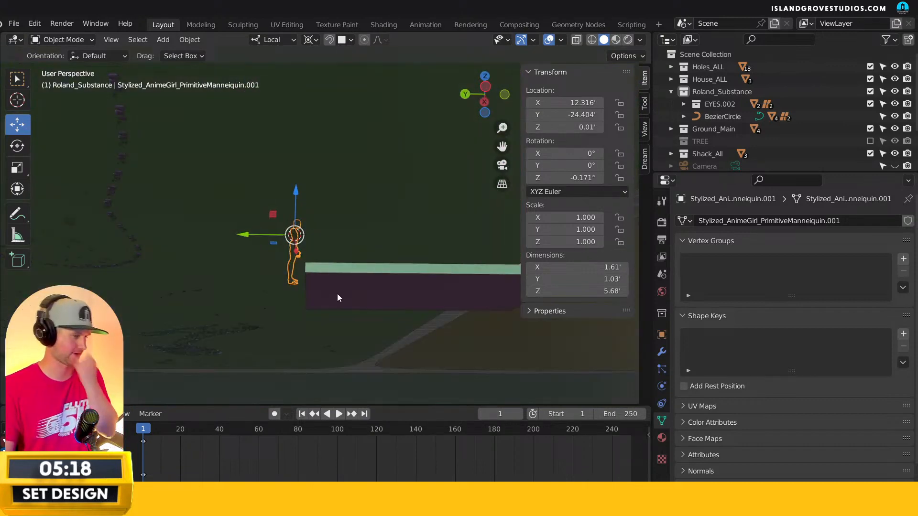
click(337, 293)
middle_drag(339, 284, 319, 250)
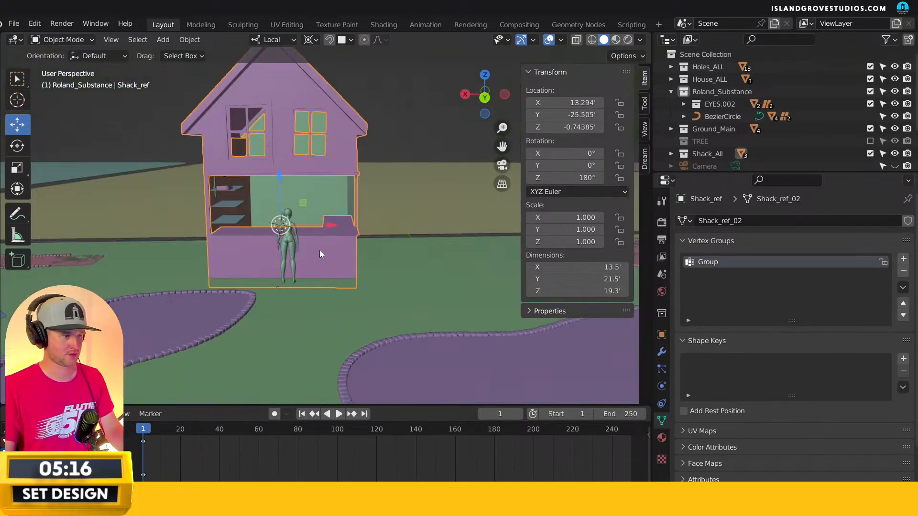
Select the control circle of the ball character with glasses floating above the shack's top shelf and frame it.
scroll(310, 225, up, 4)
shift+middle_drag(150, 174, 226, 201)
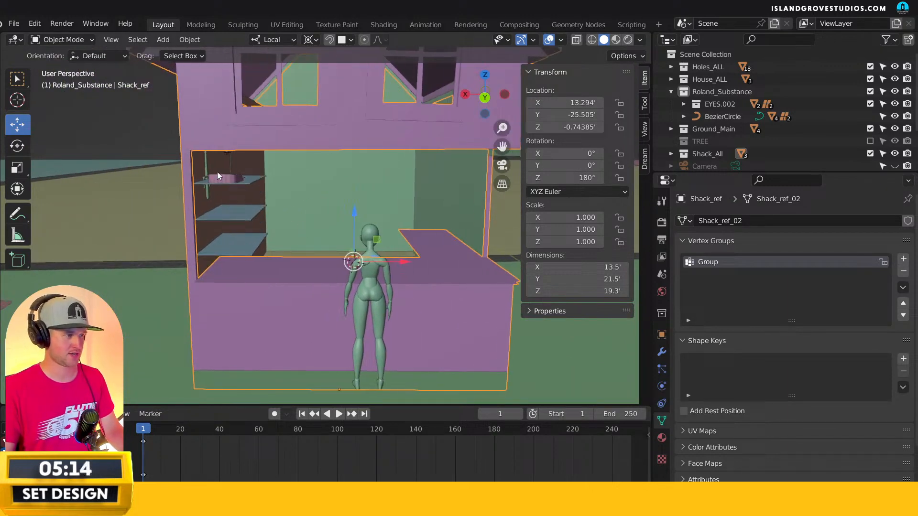
click(229, 179)
click(236, 156)
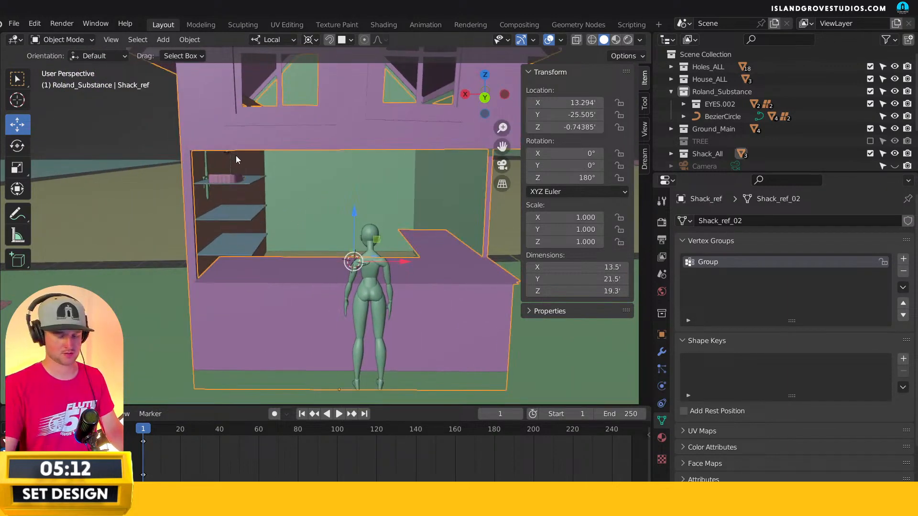
scroll(236, 156, up, 5)
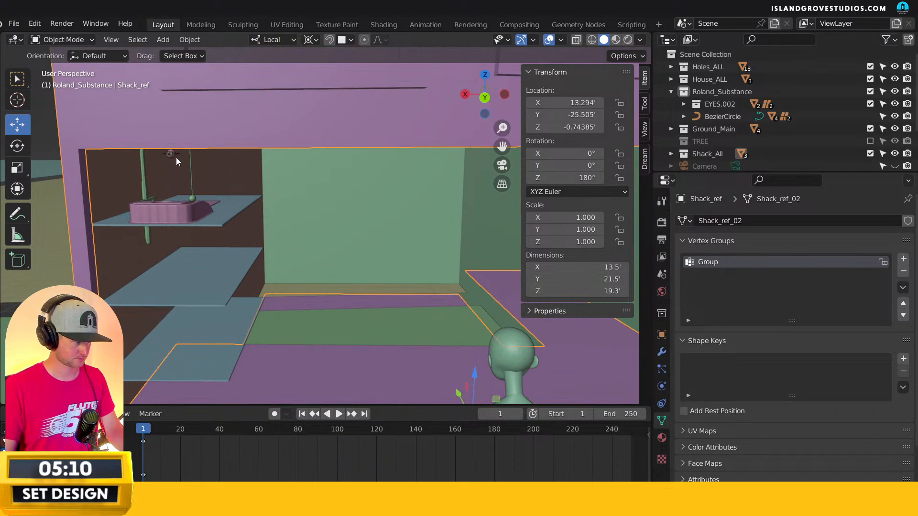
click(173, 155)
key(KP_Decimal)
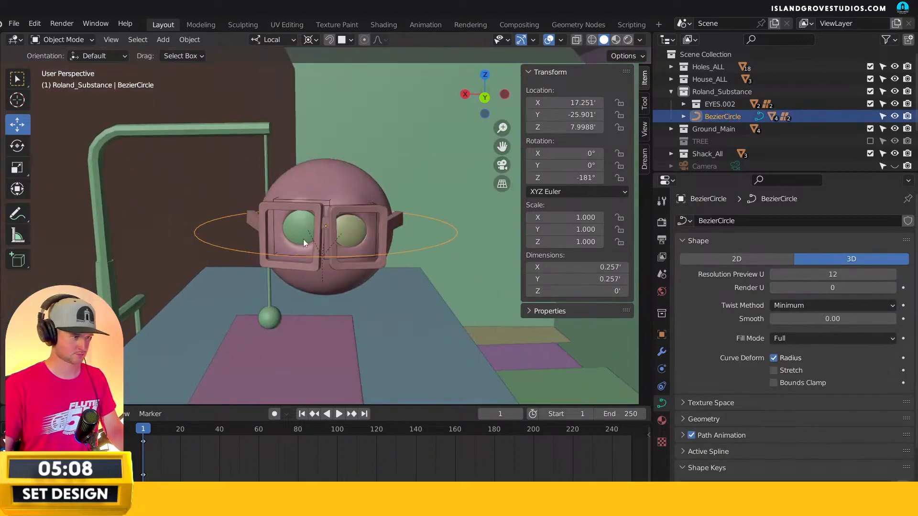
Lower the ball character by about 0.33 feet along Z toward the putting mat on the top shelf.
scroll(297, 236, down, 8)
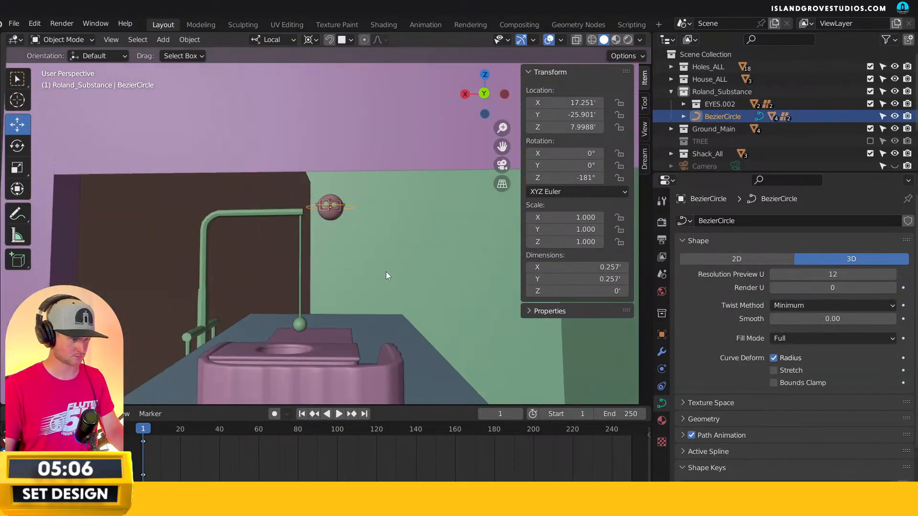
key(g)
key(z)
click(377, 386)
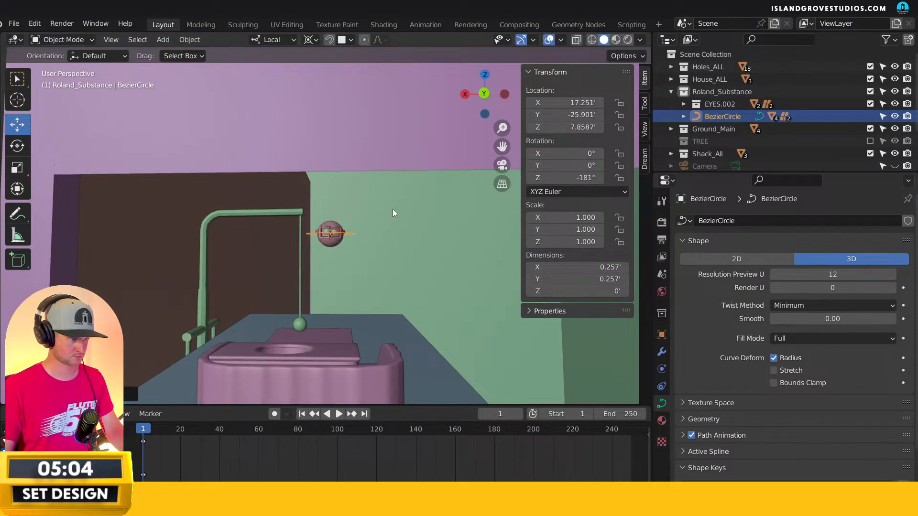
key(g)
key(z)
click(324, 282)
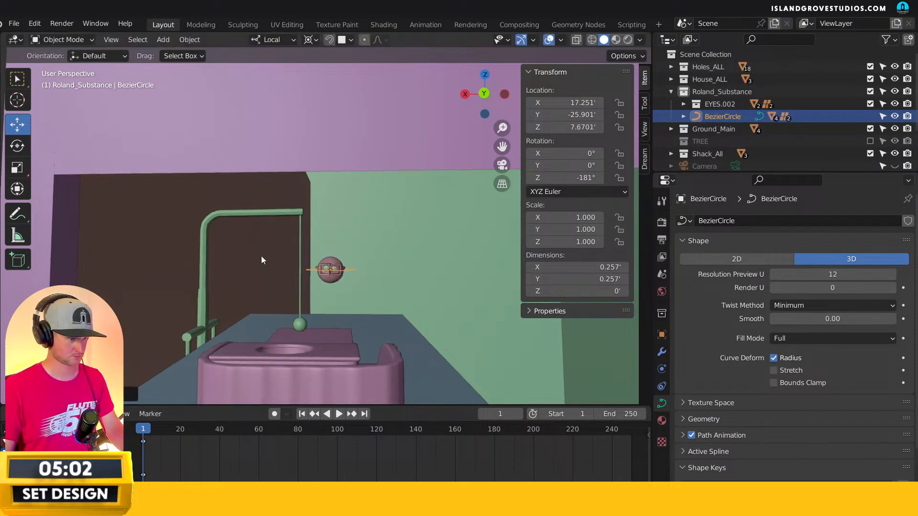
Set the transform pivot point to Individual Origins and lower the ball character about 0.4 feet onto the putting mat.
click(310, 39)
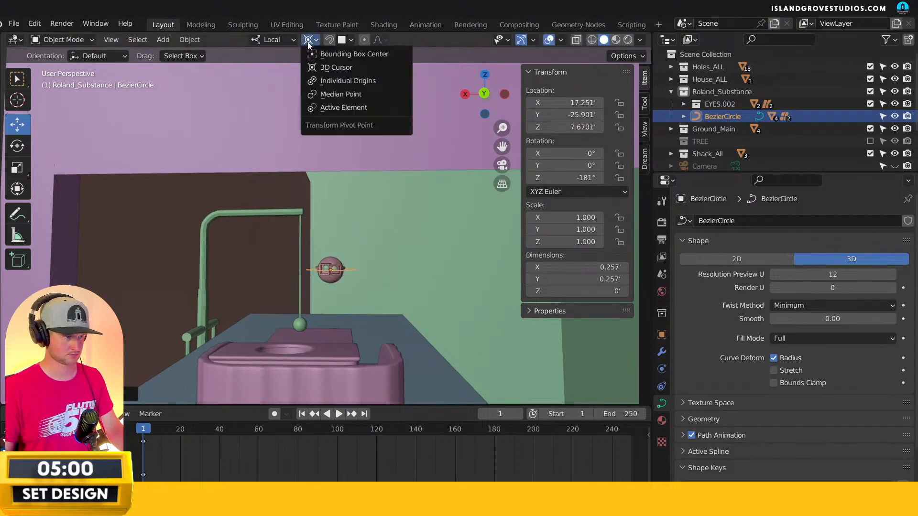
click(337, 79)
key(g)
key(z)
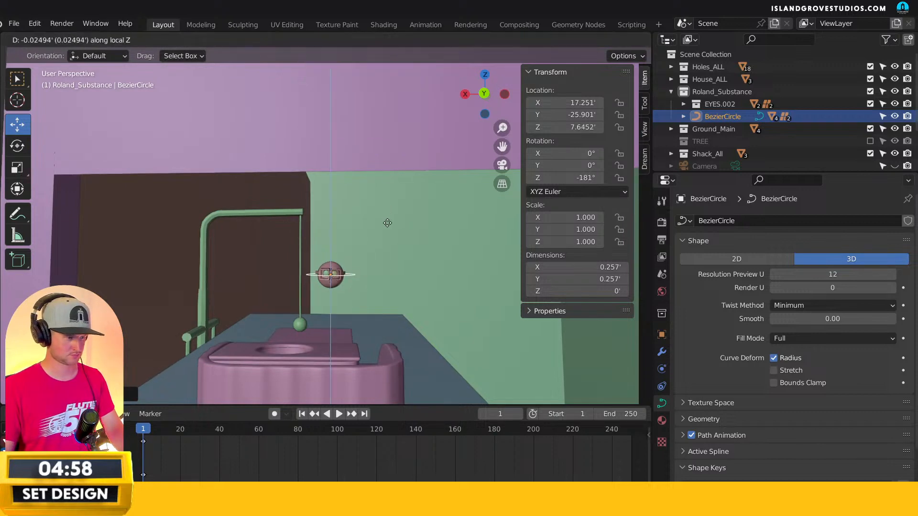
click(384, 278)
scroll(384, 278, up, 3)
key(KP_Decimal)
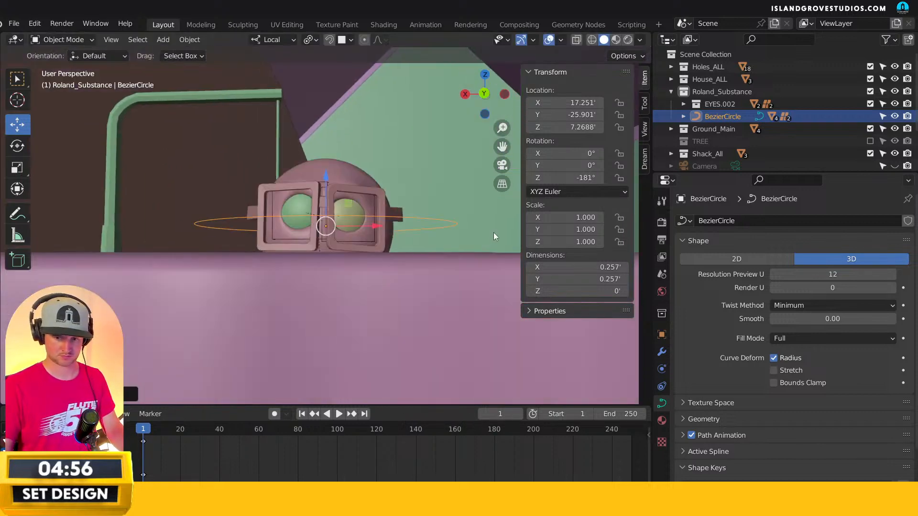
Raise the ball character by about 0.04 feet along Z to rest on the putting mat's surface, and deselect it.
middle_drag(434, 274, 325, 175)
key(g)
key(z)
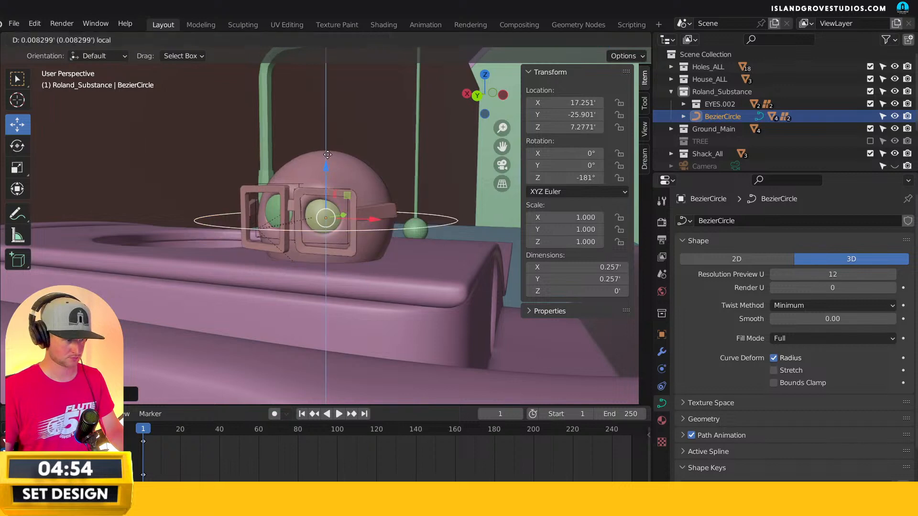
click(329, 144)
middle_drag(335, 225, 317, 173)
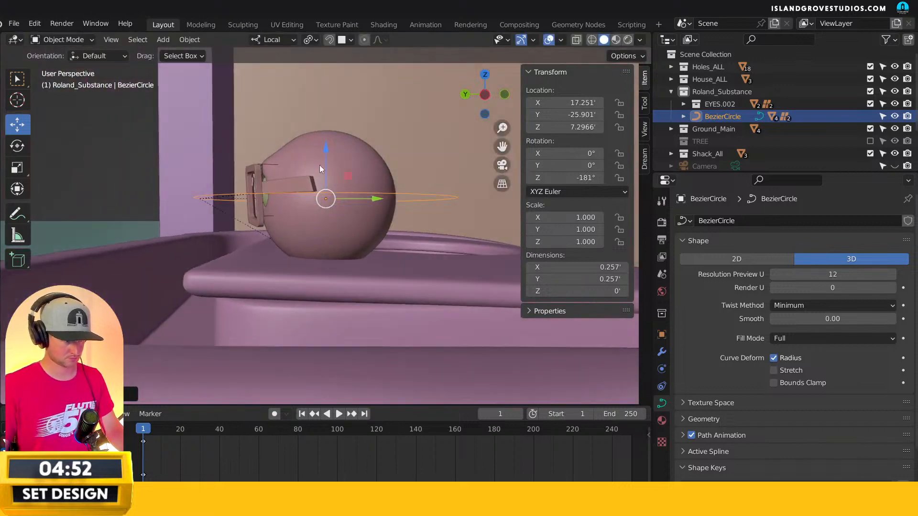
key(g)
key(z)
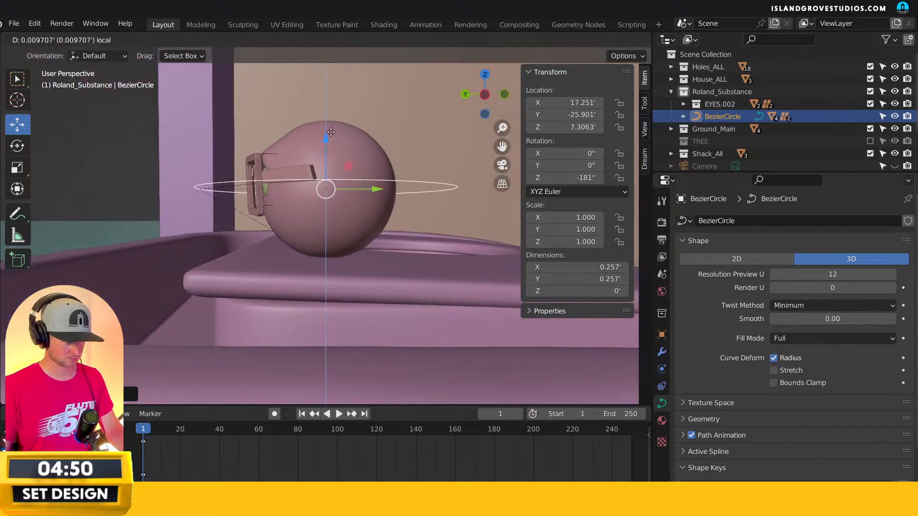
click(336, 137)
key(alt+a)
Check the ball on its mat and compare the shack's counter and shelves with the mannequin from behind and the side.
middle_drag(144, 159, 449, 208)
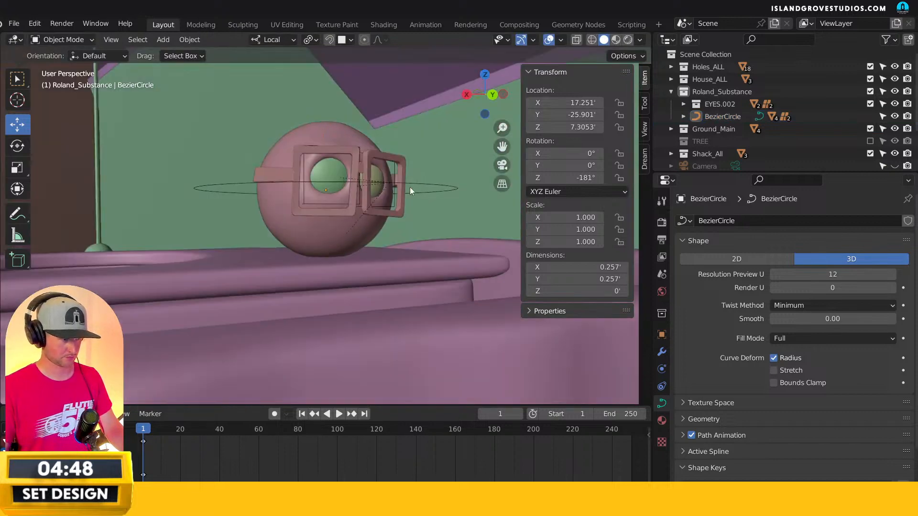
scroll(319, 322, down, 6)
middle_drag(319, 322, 345, 206)
middle_drag(461, 202, 403, 249)
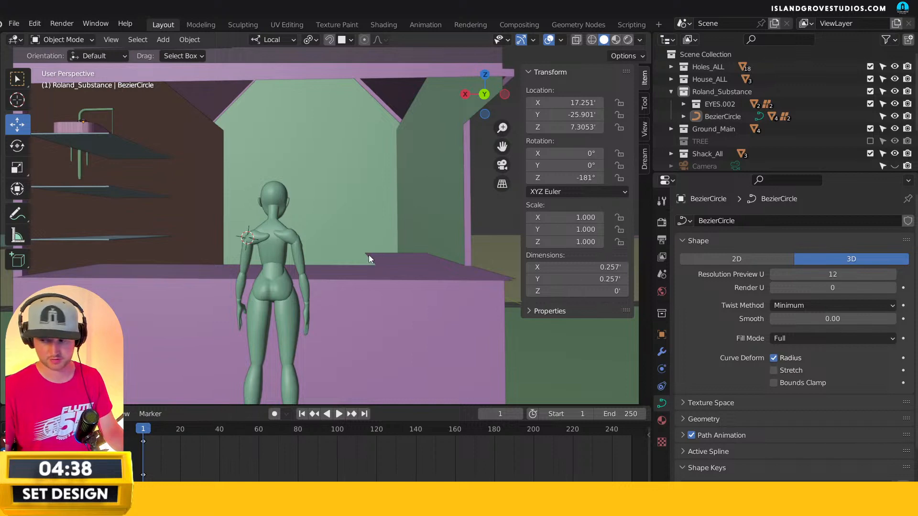
middle_drag(369, 251, 335, 269)
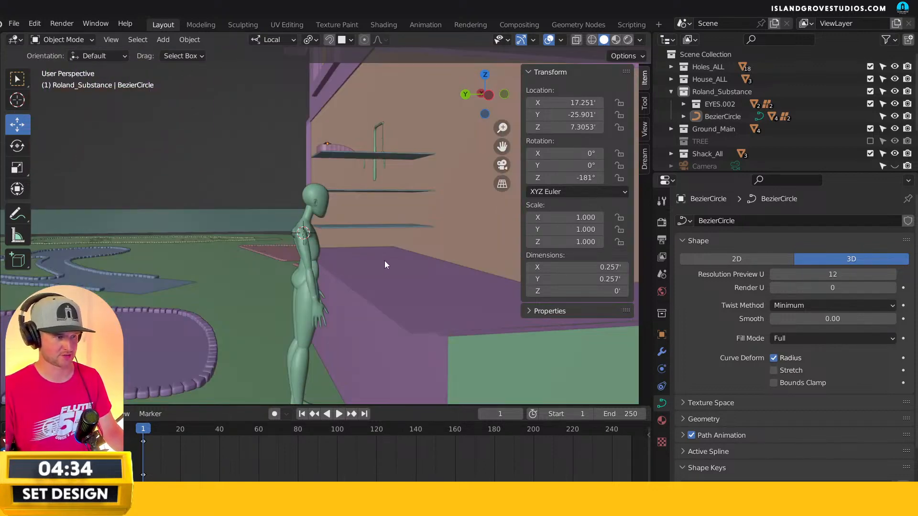
click(399, 225)
click(187, 172)
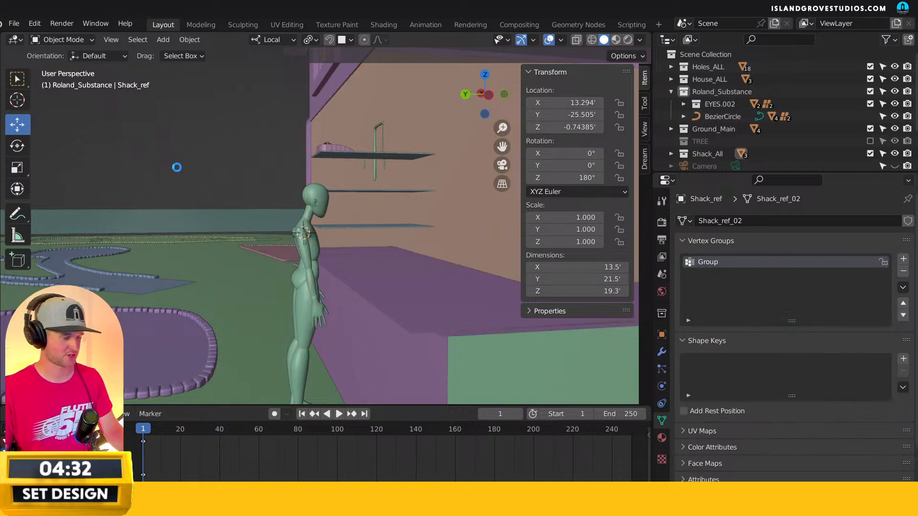
Start appending from another Blender file and browse to the D:\Roland\lib folder with its files sorted by name.
click(22, 22)
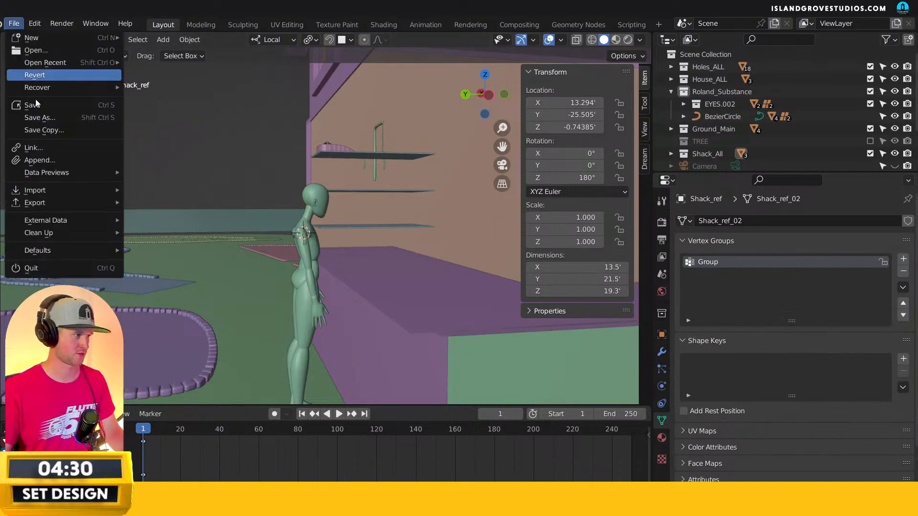
click(65, 159)
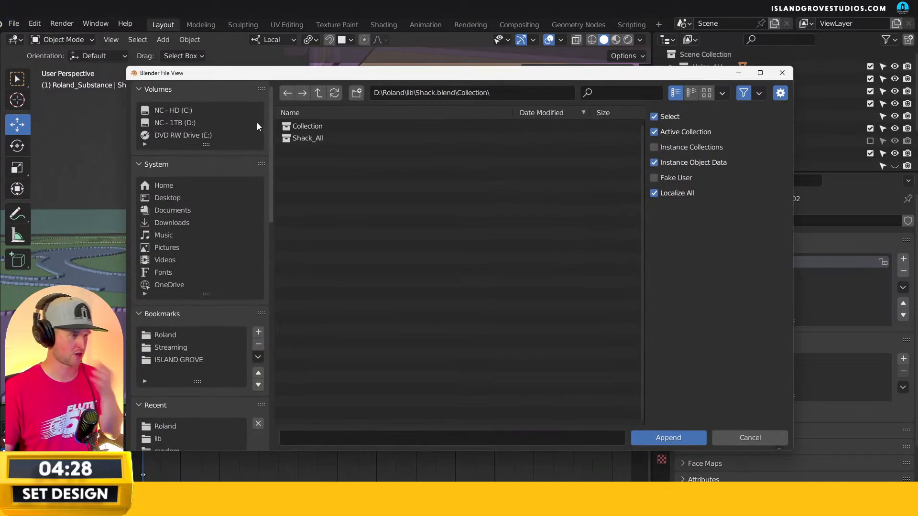
click(318, 93)
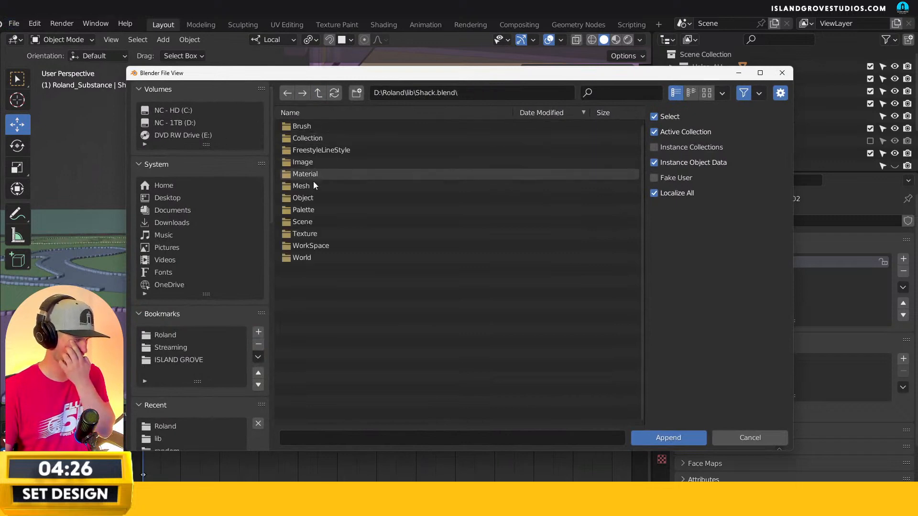
click(301, 188)
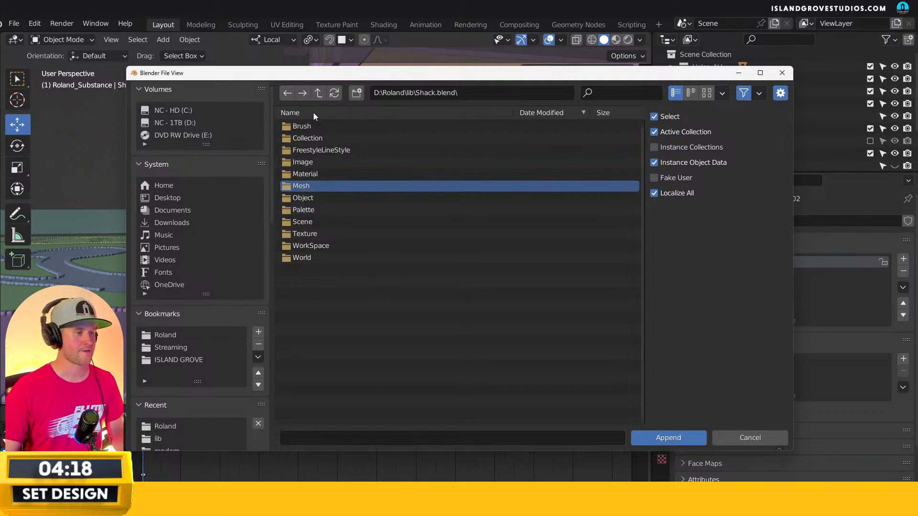
click(318, 94)
drag(333, 79, 364, 45)
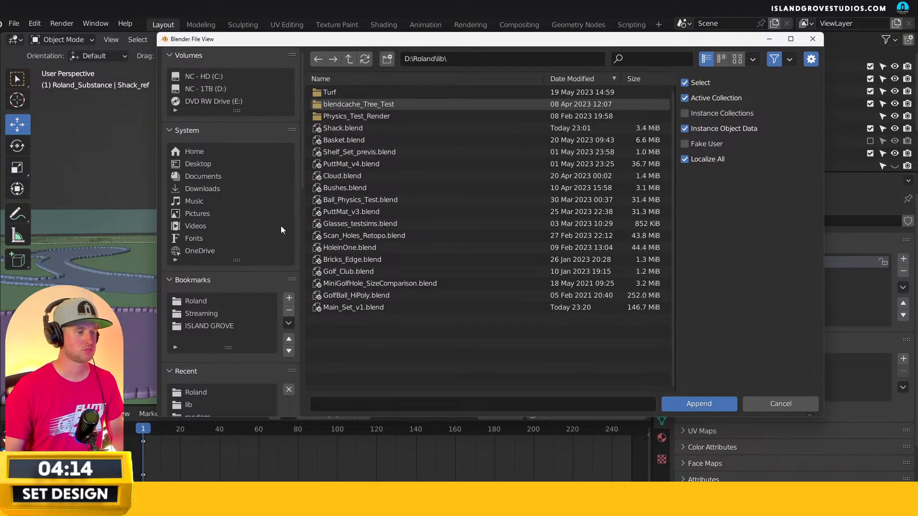
click(348, 64)
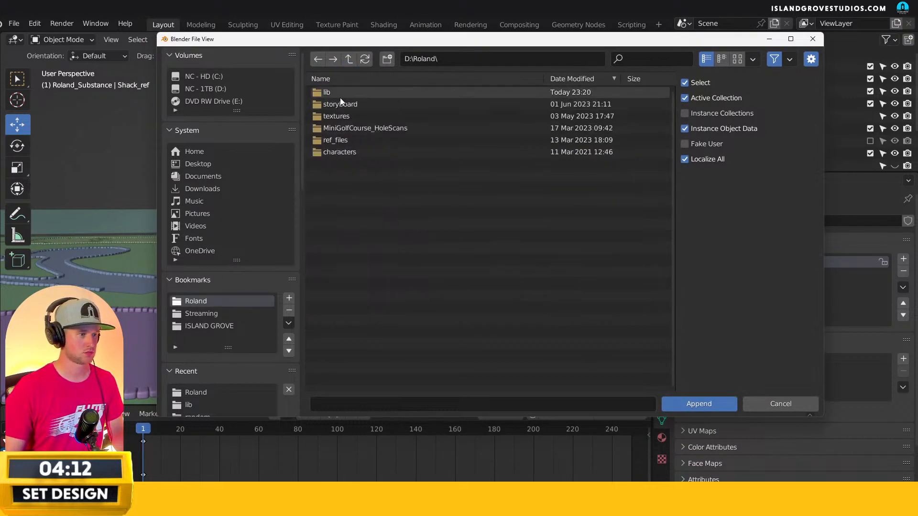
click(330, 92)
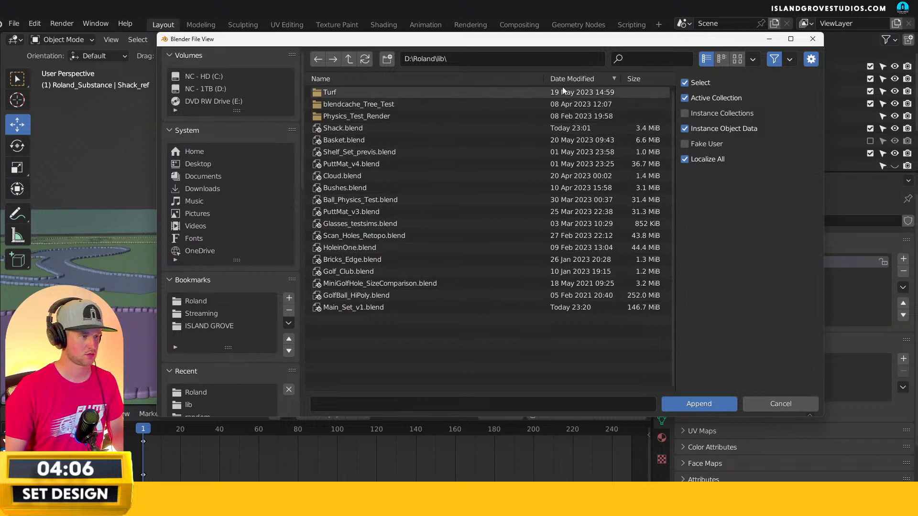
click(492, 79)
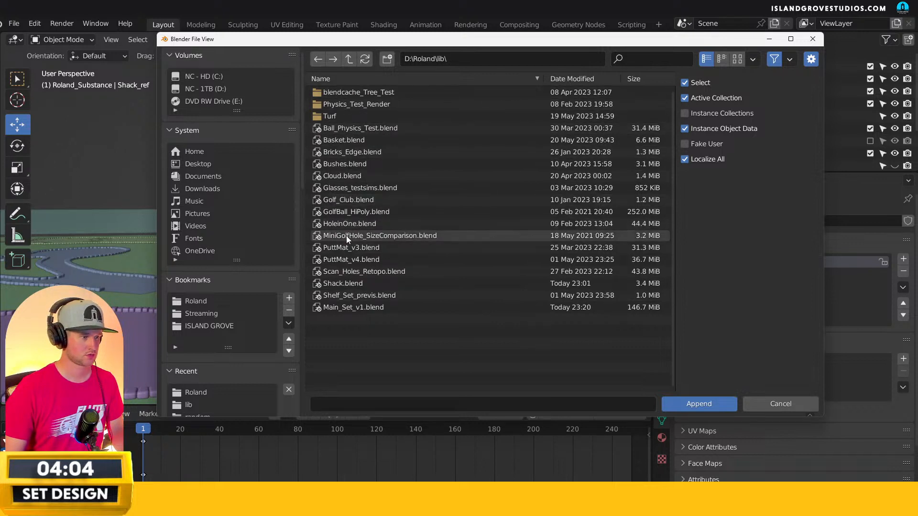
Append the Mini Golf Club object from Golf_Club.blend.
click(341, 200)
double_click(343, 199)
double_click(337, 115)
click(347, 67)
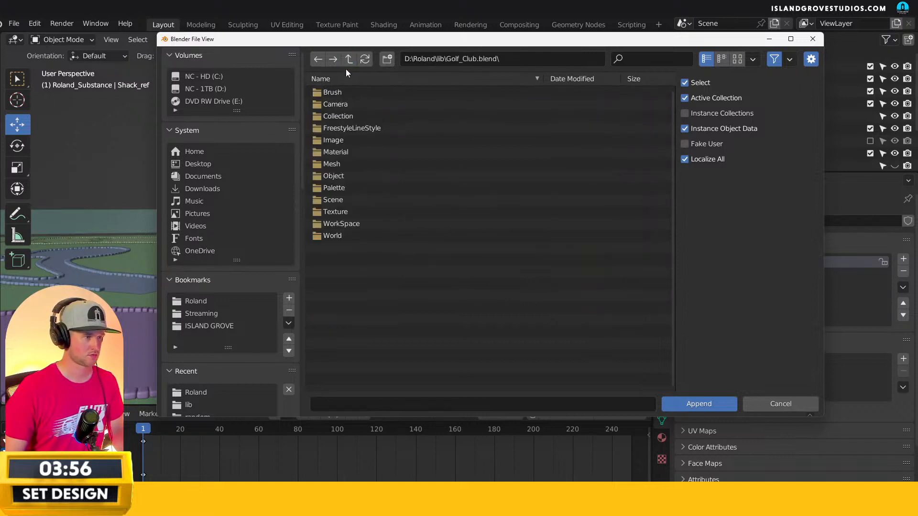
double_click(333, 175)
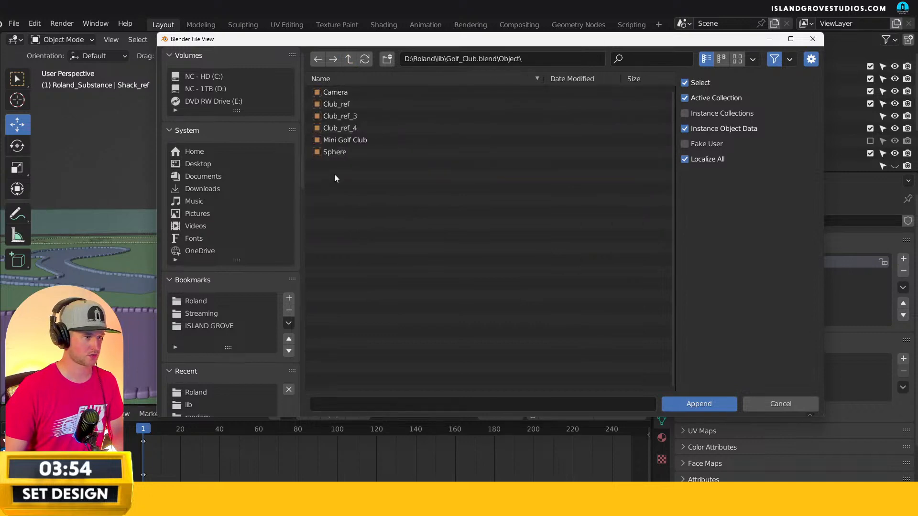
double_click(341, 139)
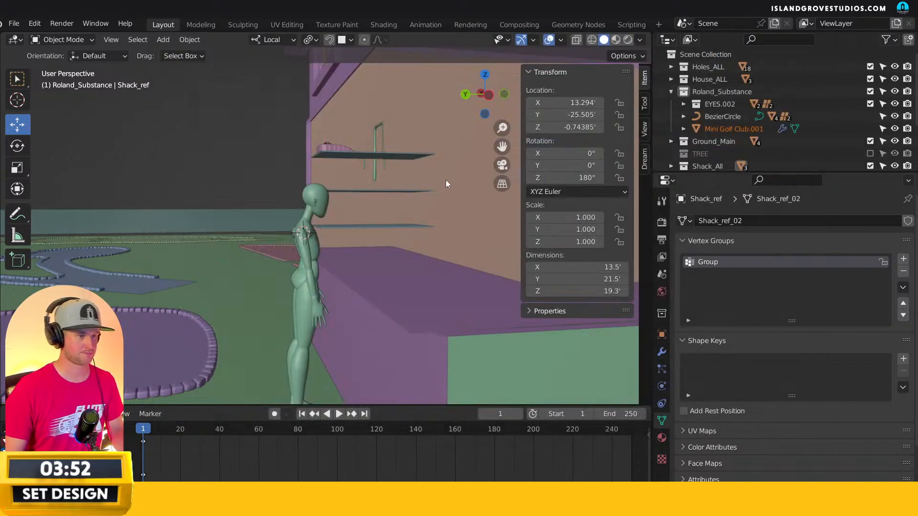
Locate the appended golf club out on the course and delete it.
key(KP_Decimal)
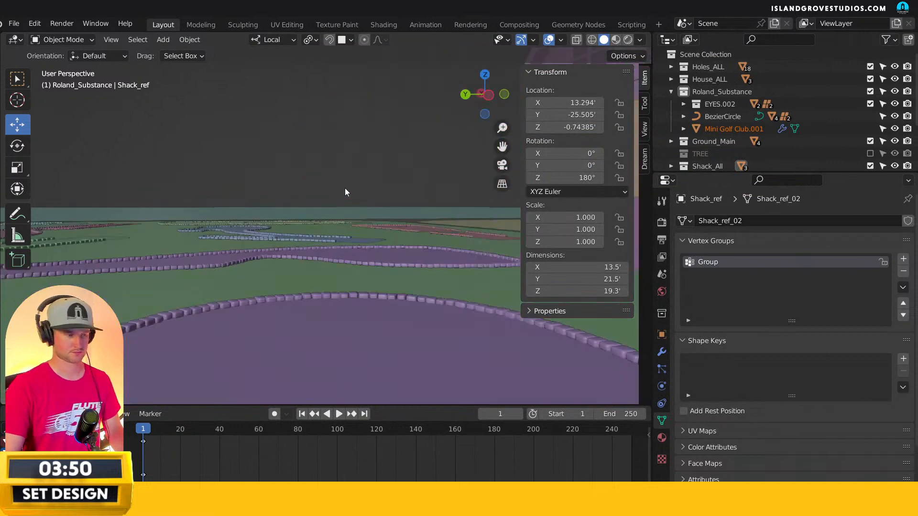
mouse_move(353, 273)
middle_down()
mouse_move(381, 265)
mouse_move(320, 271)
mouse_move(414, 271)
mouse_move(364, 267)
middle_up()
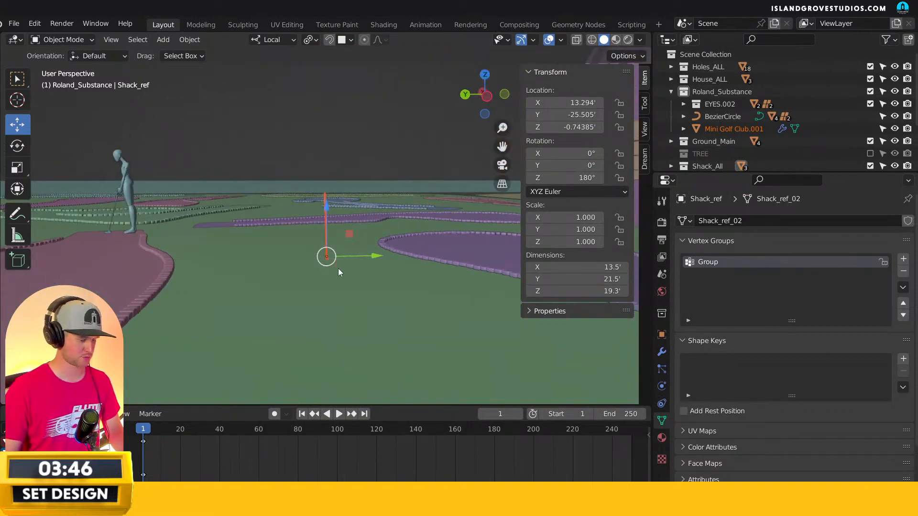
key(Delete)
Duplicate the putting figure's golf club and snap the copy to the 3D cursor at the counter mannequin's shoulder.
key(ctrl+z)
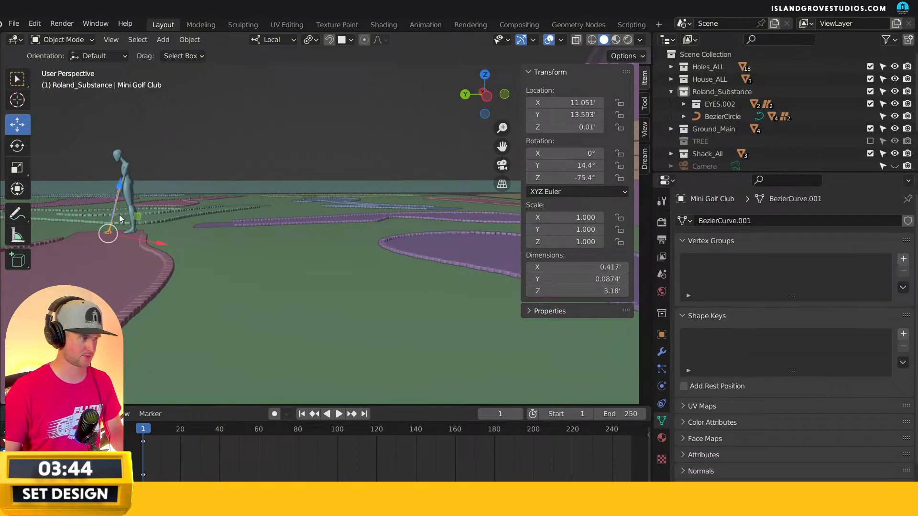
key(g)
click(459, 208)
middle_drag(459, 208, 298, 216)
key(shift+s)
click(299, 158)
key(KP_Decimal)
middle_drag(425, 270, 324, 193)
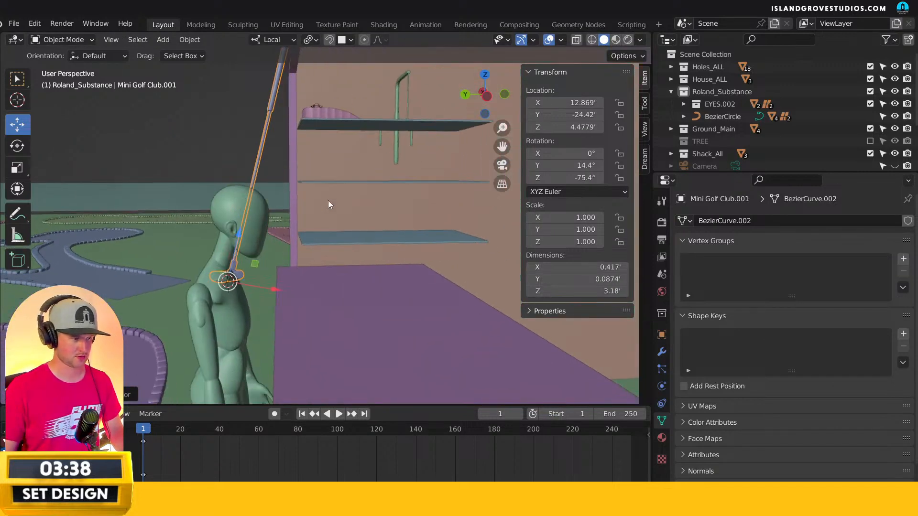
Rotate the duplicated golf club at the mannequin's shoulder until its shaft lies horizontally over the shack counter.
key(r)
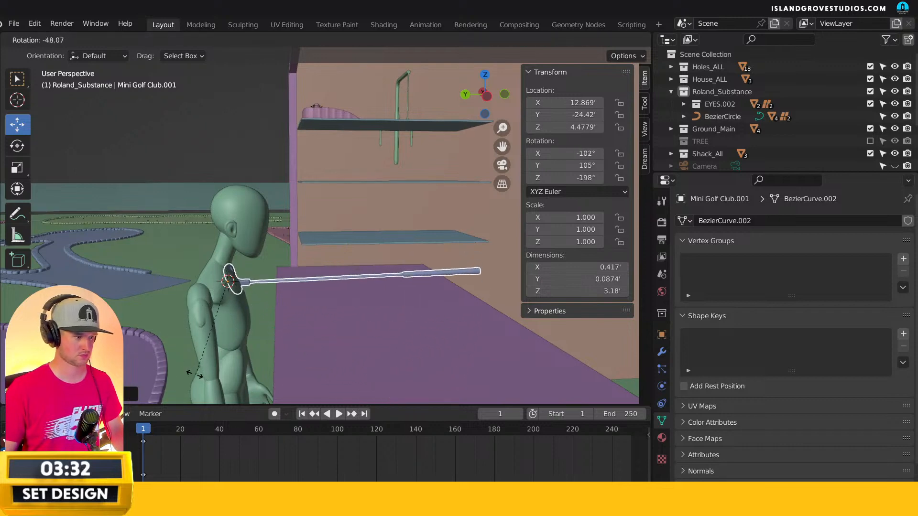
click(257, 329)
middle_drag(258, 329, 400, 308)
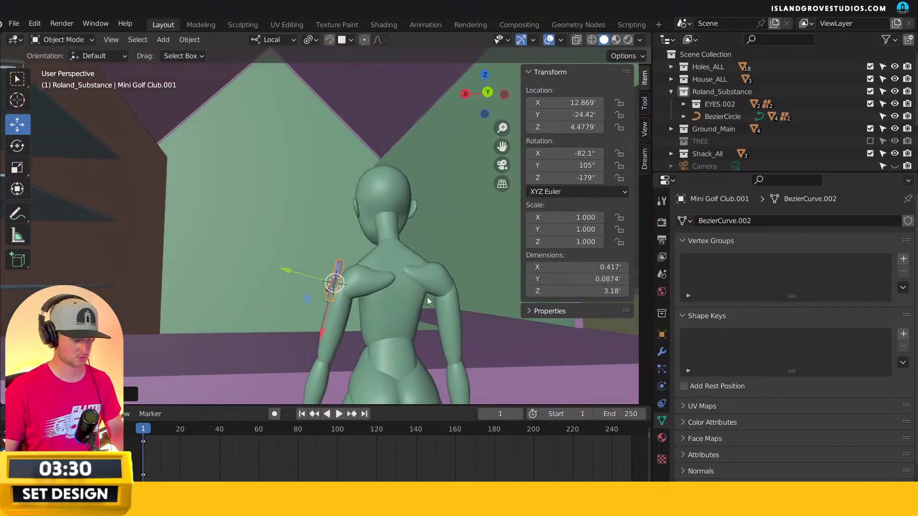
key(r)
click(271, 292)
middle_drag(270, 291, 427, 287)
key(r)
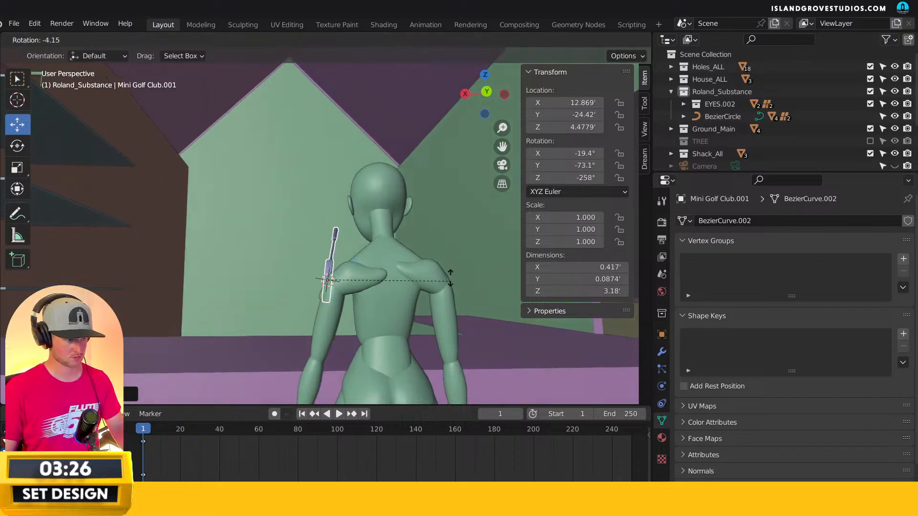
click(404, 280)
key(r)
key(r)
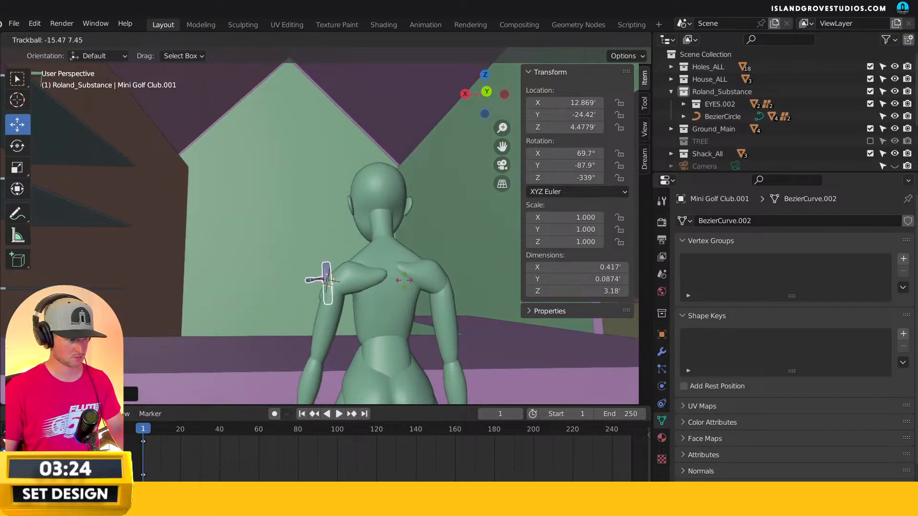
click(334, 282)
middle_drag(334, 282, 408, 239)
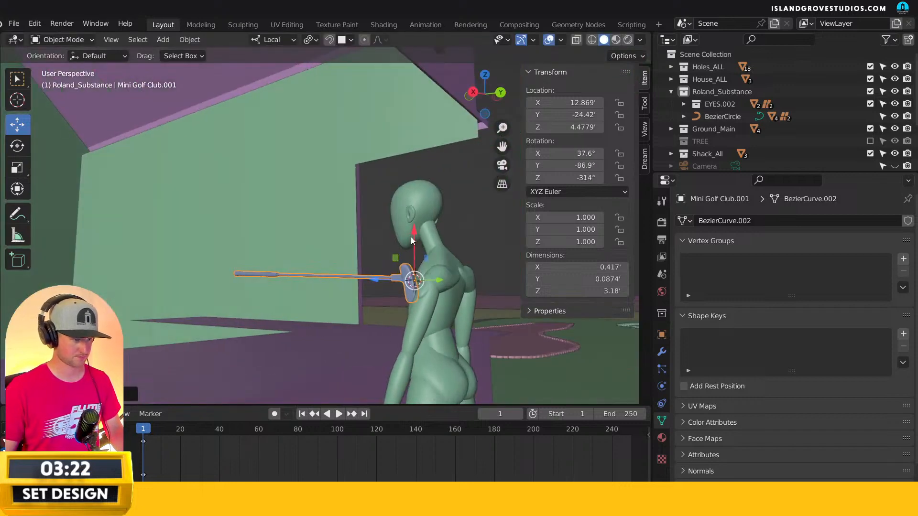
Lower the club to about 3.78' in Z along its local X axis and slide it lengthwise over the counter to about -25.93' in Y.
key(g)
key(x)
key(x)
click(406, 330)
middle_drag(407, 329, 251, 325)
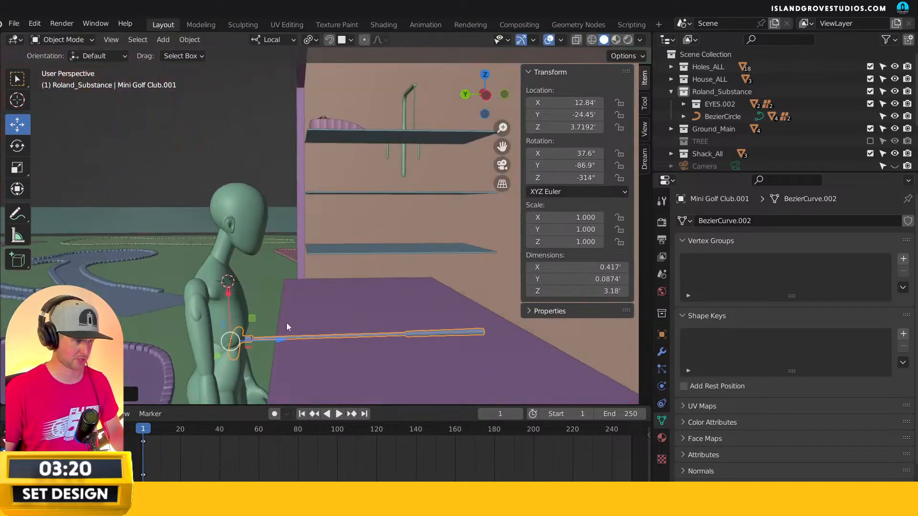
key(g)
key(z)
key(z)
click(402, 329)
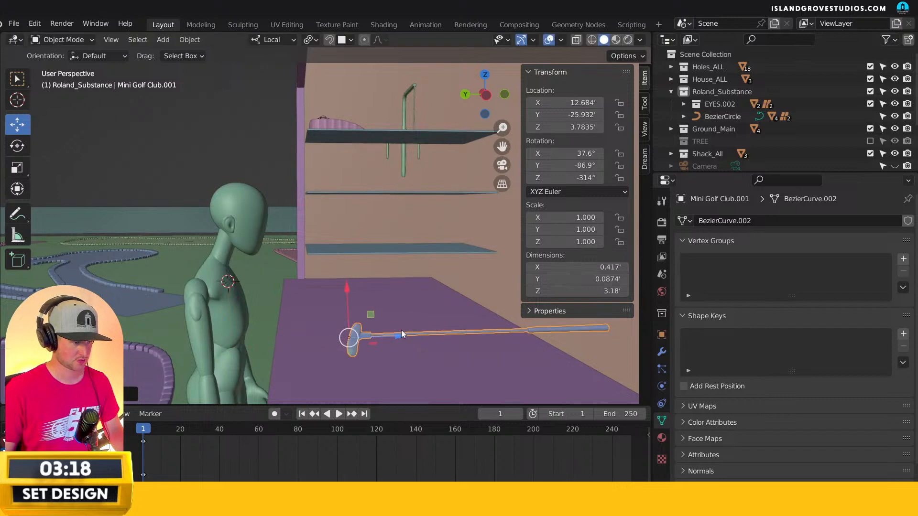
middle_drag(418, 313, 439, 291)
key(r)
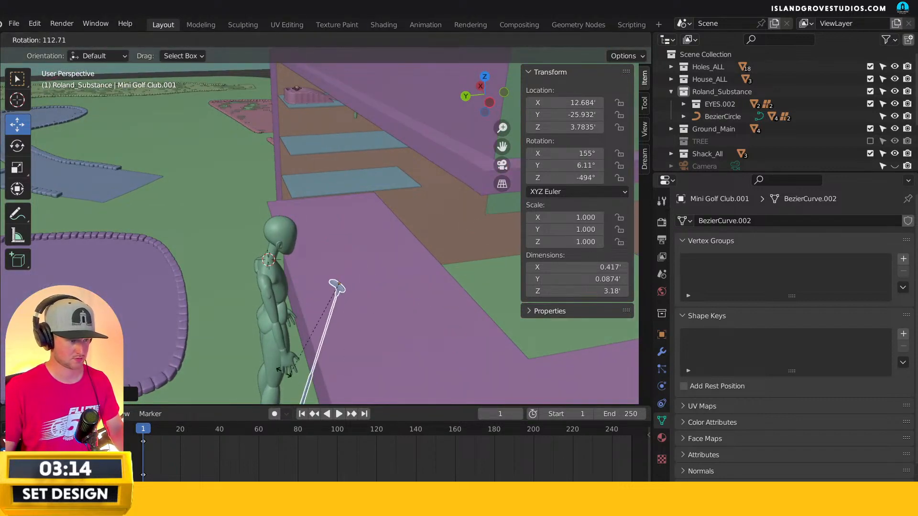
key(Escape)
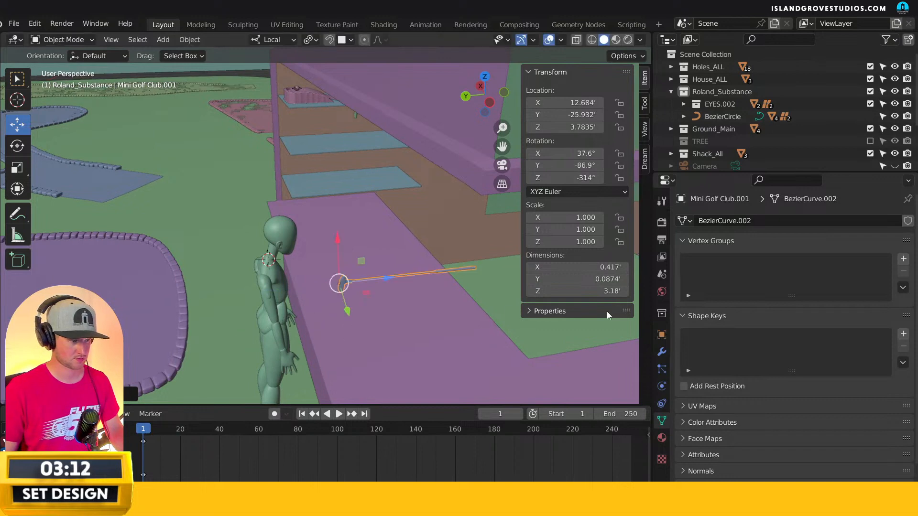
Turn the club around with the Transform tool and move its head to the counter's inner edge, at about Y -28.85' and Z 3.57'.
click(17, 145)
drag(362, 307, 274, 203)
drag(273, 293, 393, 278)
key(KP_Decimal)
middle_drag(393, 279, 408, 225)
drag(452, 152, 478, 184)
middle_drag(406, 213, 420, 229)
Reset the golf club's X and Z rotation to 0°.
click(660, 335)
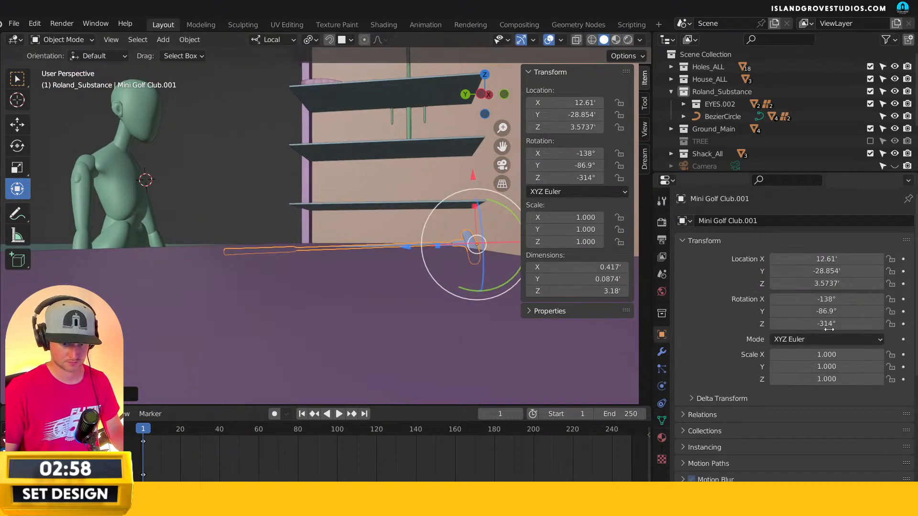
mouse_move(504, 217)
mouse_down()
mouse_move(459, 243)
mouse_move(520, 210)
mouse_up()
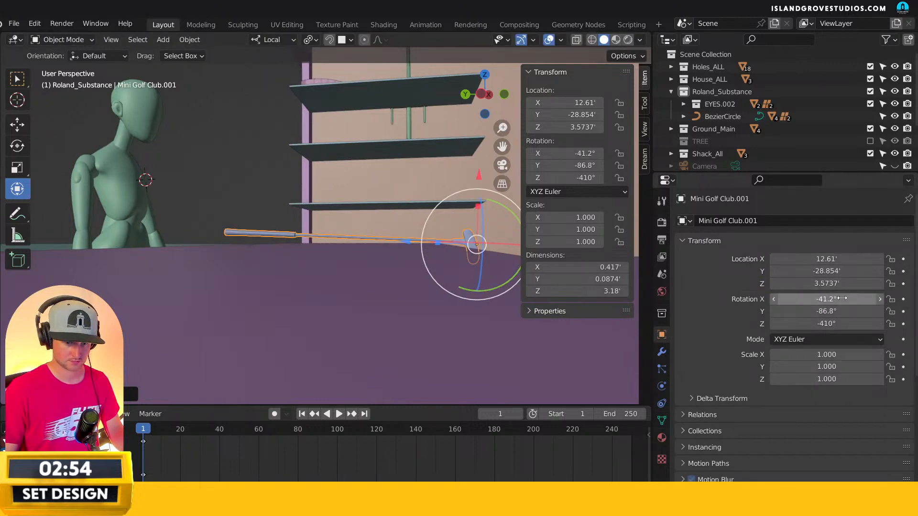
middle_drag(430, 310, 588, 293)
click(843, 324)
text(0)
key(Return)
click(829, 299)
key(Return)
middle_drag(392, 287, 486, 237)
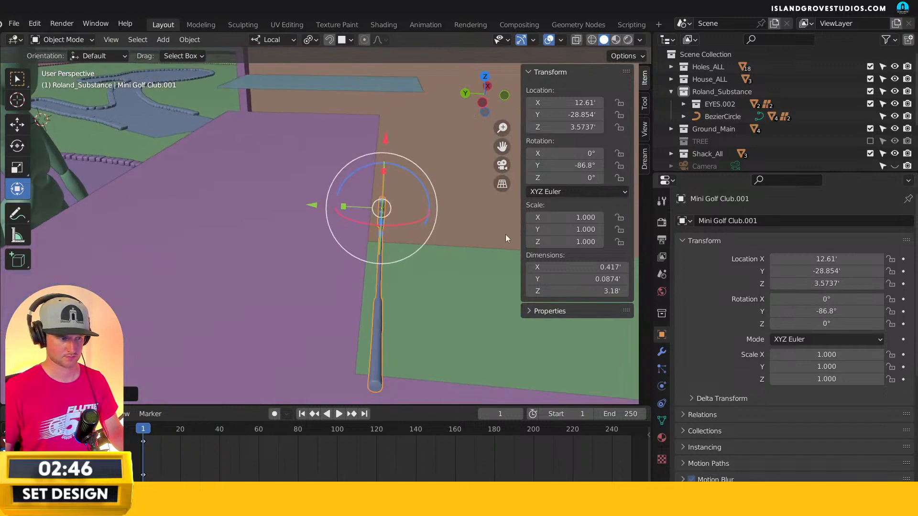
Set the golf club's Y rotation to -90°.
click(826, 323)
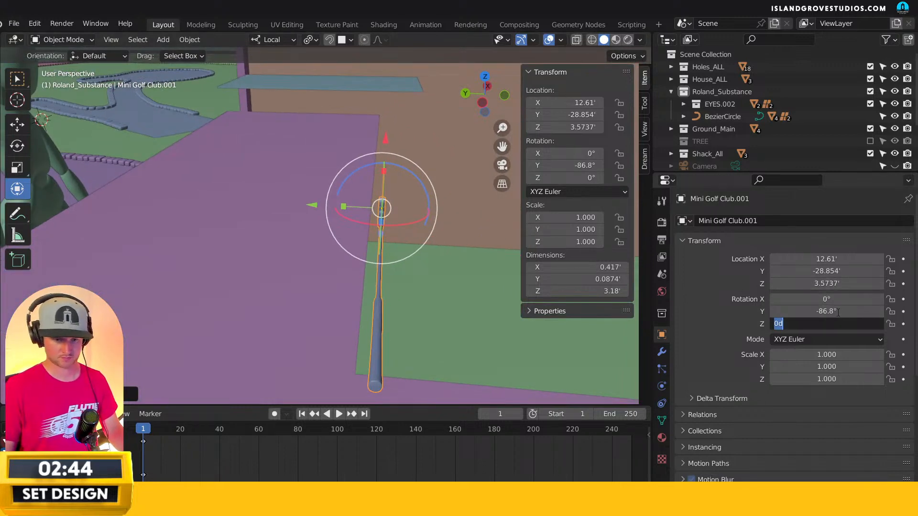
click(845, 309)
click(845, 310)
text(-90)
key(Return)
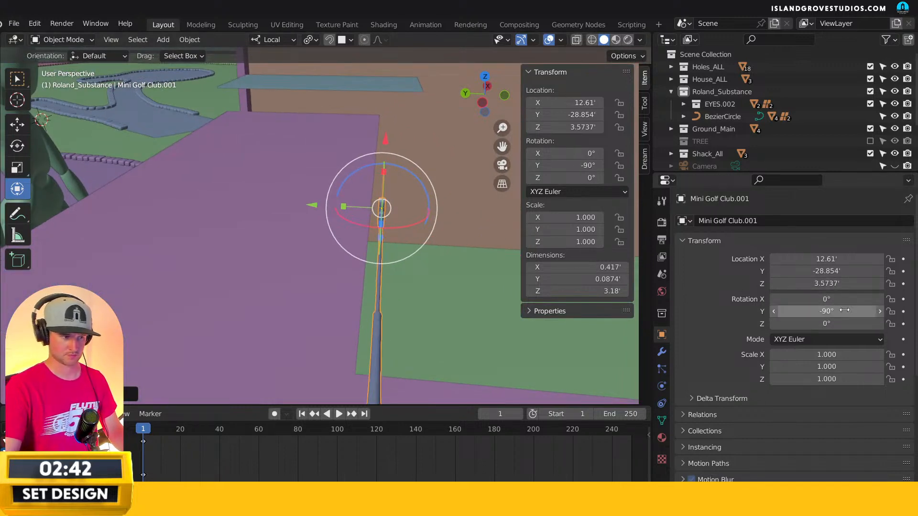
Apply the golf club's rotation to its geometry and set its Z rotation to -90°.
middle_drag(418, 193, 443, 202)
key(ctrl+a)
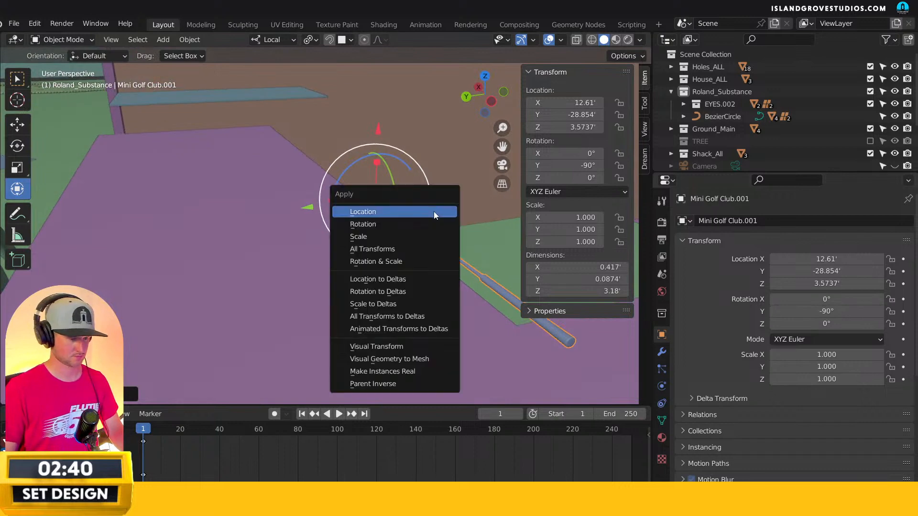
click(427, 225)
drag(383, 216, 260, 204)
double_click(821, 324)
text(-90)
key(Return)
middle_drag(486, 211, 420, 168)
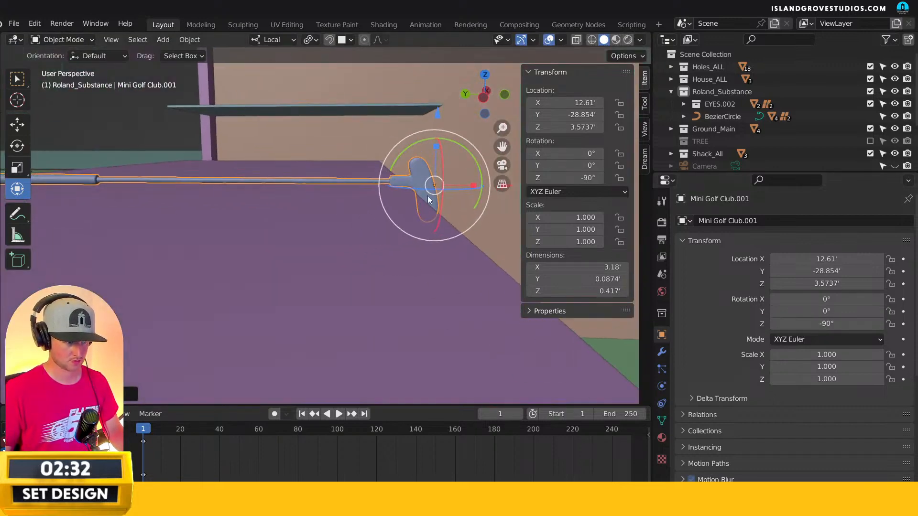
Nudge the club to Y about -28.88' at the counter's edge and slide it along the counter to X about 9.98'.
middle_drag(428, 200, 416, 193)
drag(478, 181, 483, 182)
middle_drag(414, 196, 419, 190)
middle_drag(484, 183, 484, 186)
drag(485, 186, 482, 186)
middle_drag(450, 205, 414, 218)
scroll(457, 241, down, 6)
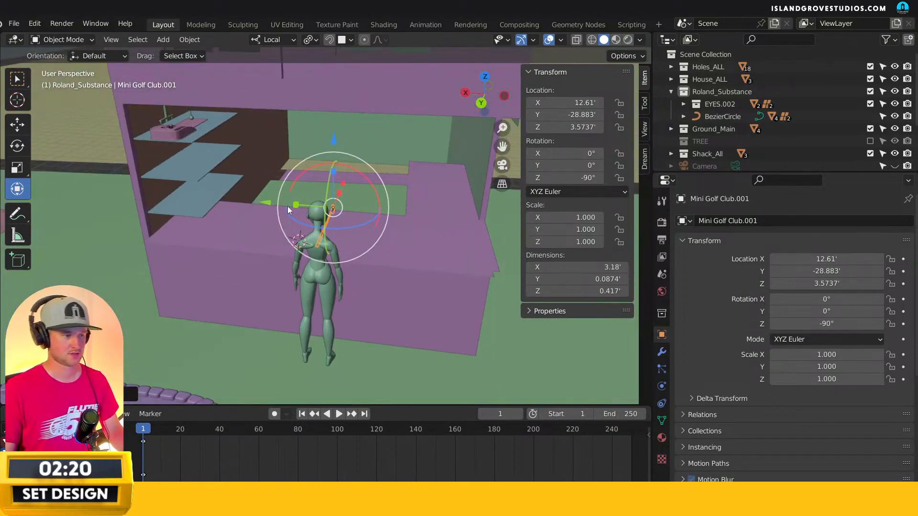
drag(268, 201, 374, 195)
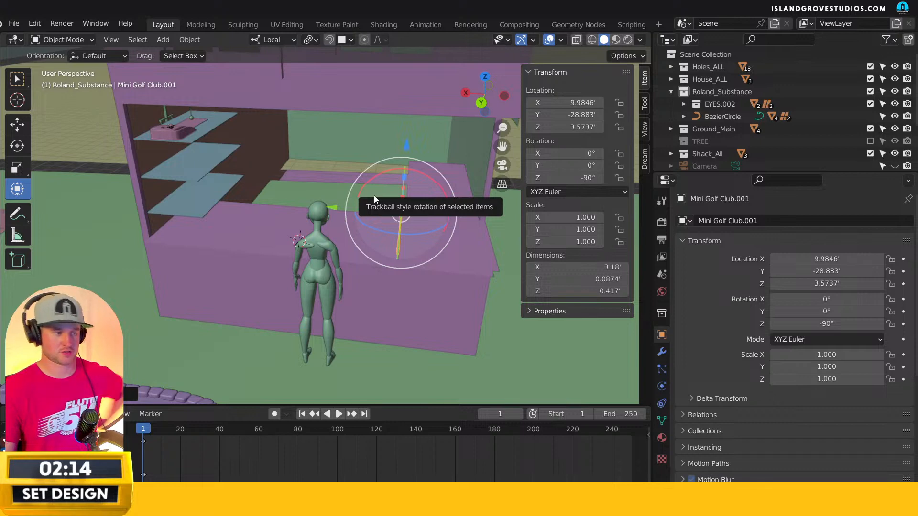
Remove the golf club's Subdivision modifier and add an Array modifier instead.
click(661, 354)
click(730, 222)
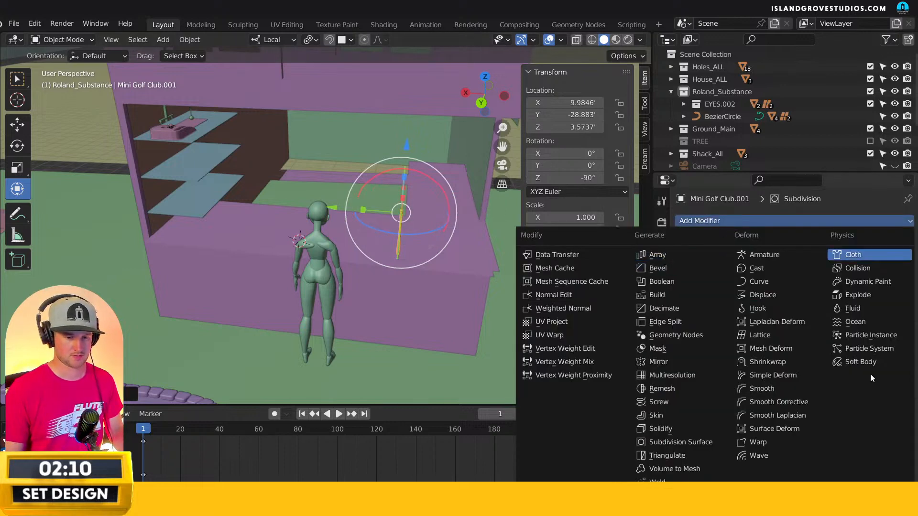
key(ctrl+2)
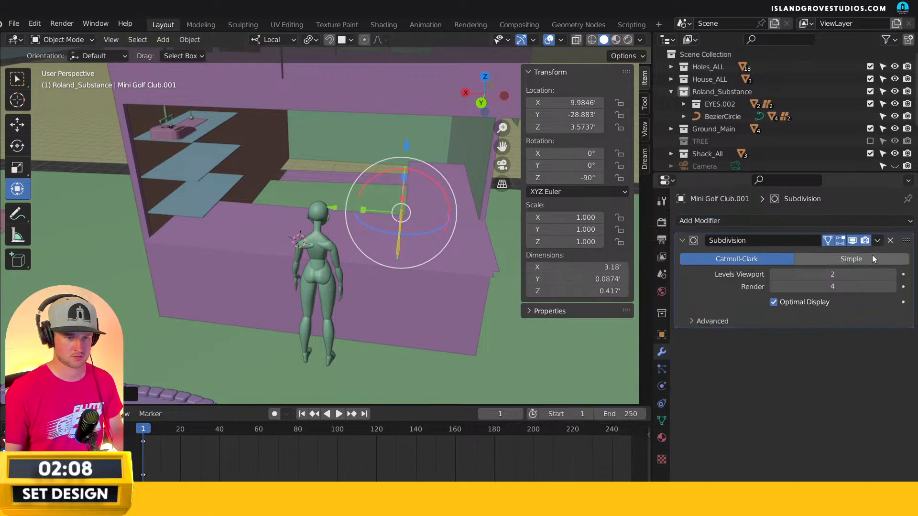
click(890, 240)
click(821, 222)
click(748, 246)
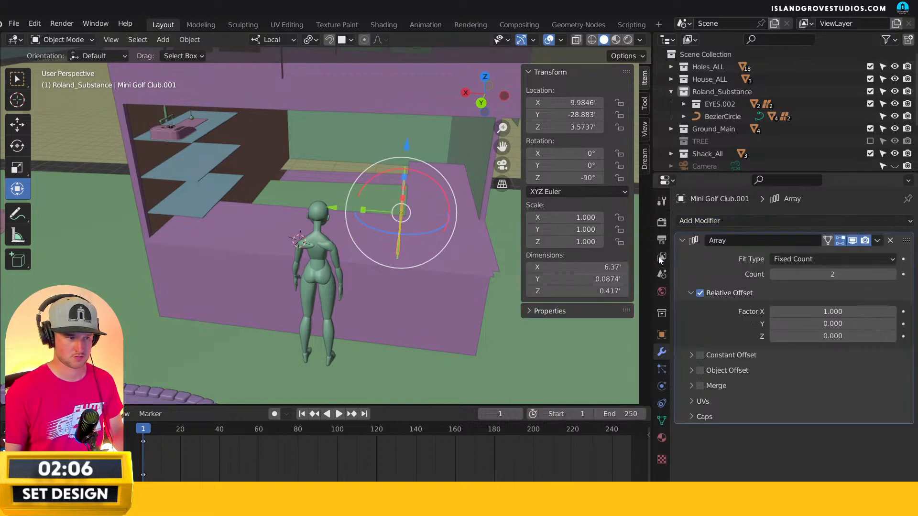
Set the club array to a count of 12 with relative offset factors of 0 in X and 2.21 in Y.
text(0)
key(Return)
click(842, 324)
text(-1.7)
key(Return)
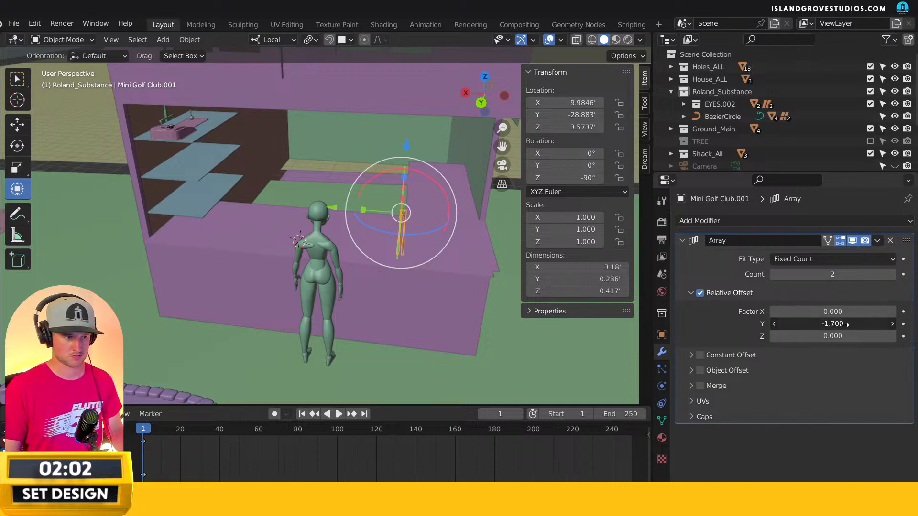
drag(869, 324, 855, 324)
ctrl+scroll(890, 275, up, 7)
ctrl+scroll(891, 275, up, 3)
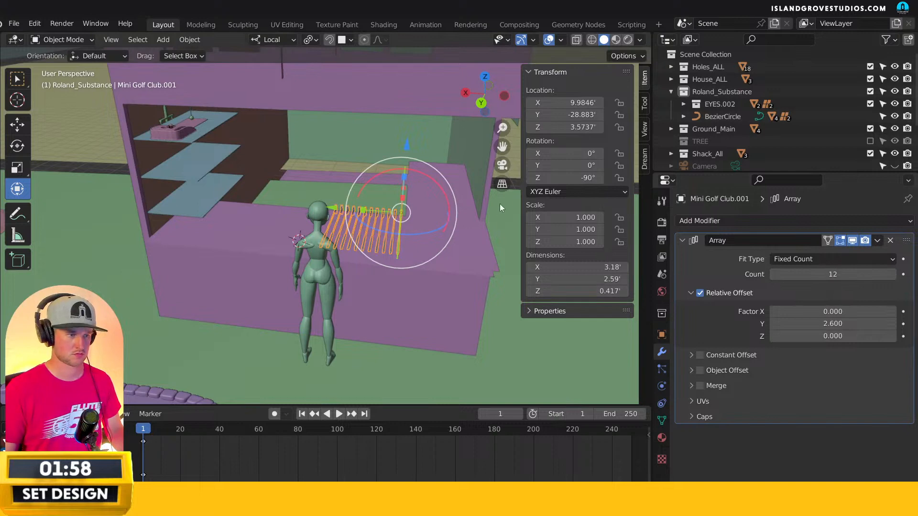
drag(841, 324, 818, 324)
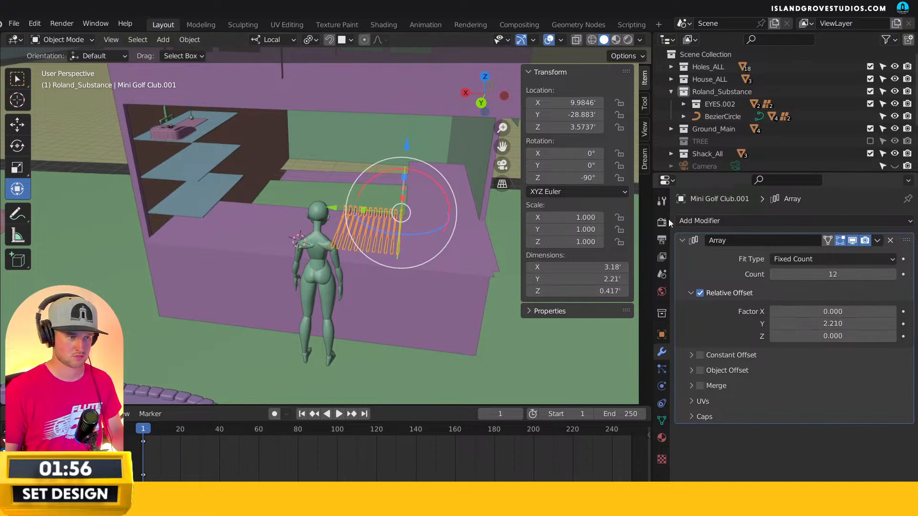
Inspect the row of clubs on the counter next to the mannequin.
click(329, 192)
middle_drag(328, 200, 293, 279)
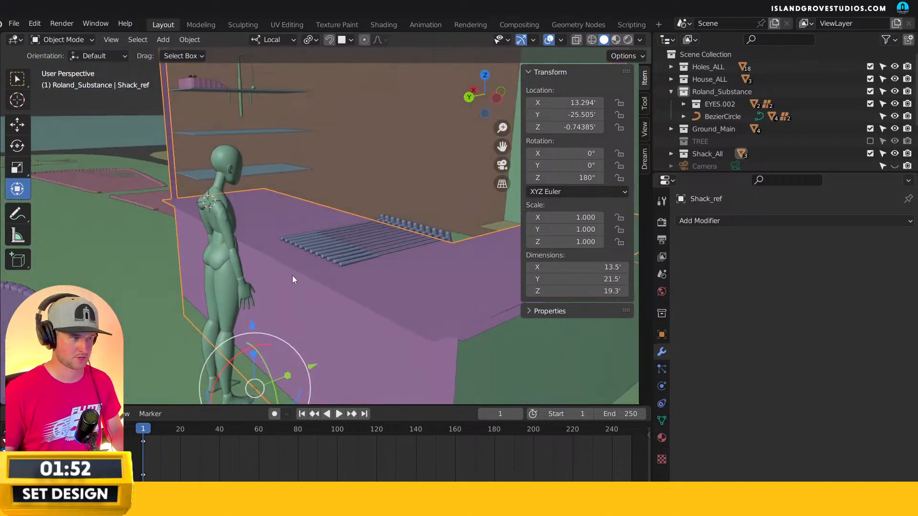
click(146, 170)
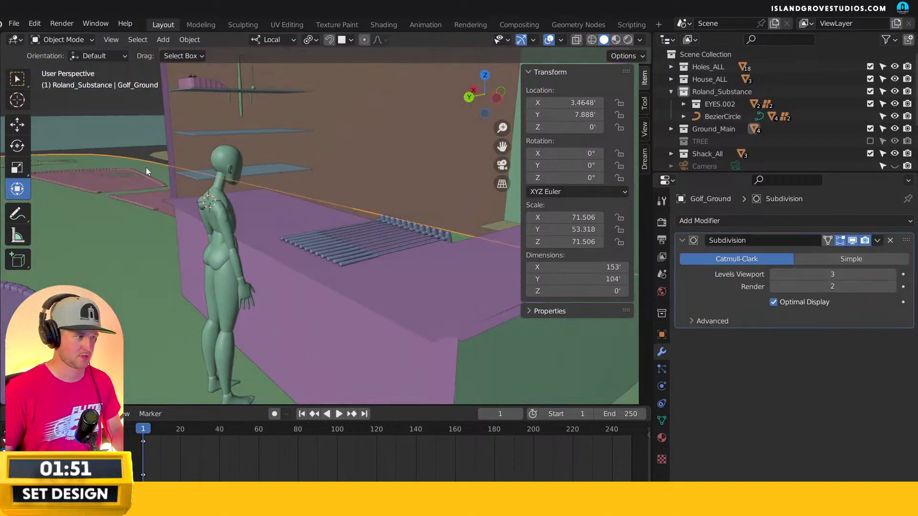
click(226, 212)
middle_drag(295, 252, 246, 274)
scroll(397, 237, up, 3)
Try a count of 2 on the wall shelves' array and set it back to 3.
click(257, 290)
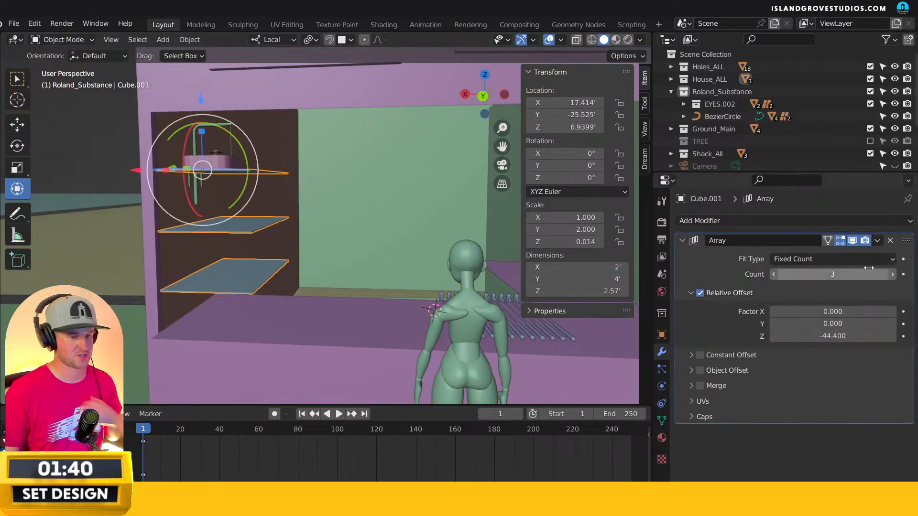
click(774, 274)
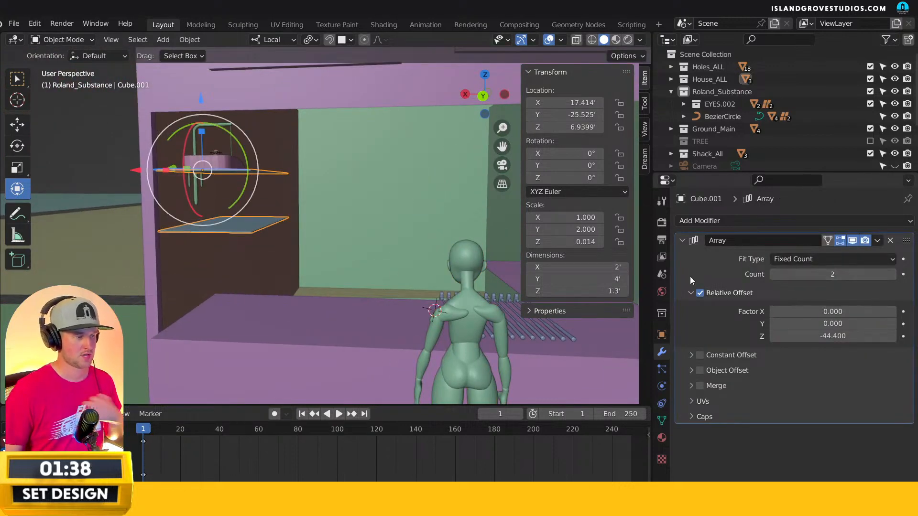
click(890, 274)
middle_drag(344, 282, 290, 275)
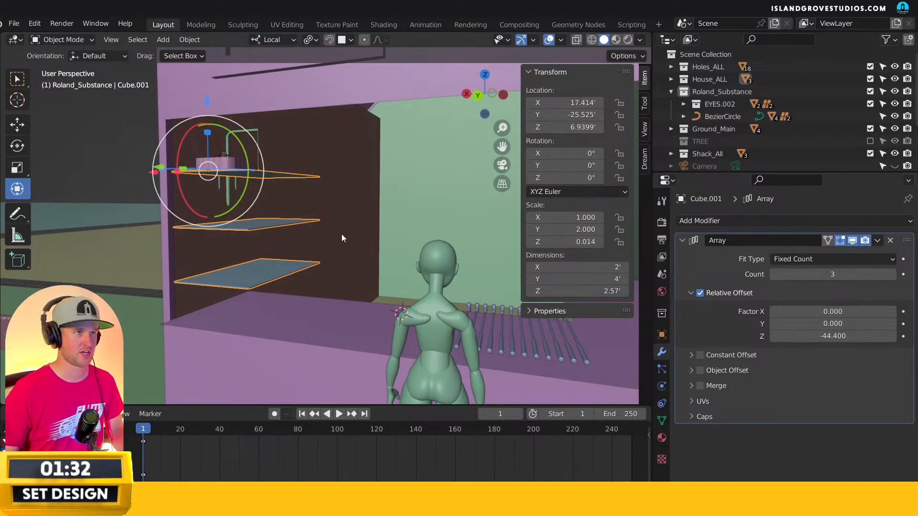
Examine the whole shack front with its counter, clubs and shelves against the mannequin's height.
click(115, 205)
scroll(428, 207, down, 5)
scroll(407, 214, down, 3)
middle_drag(401, 260, 368, 259)
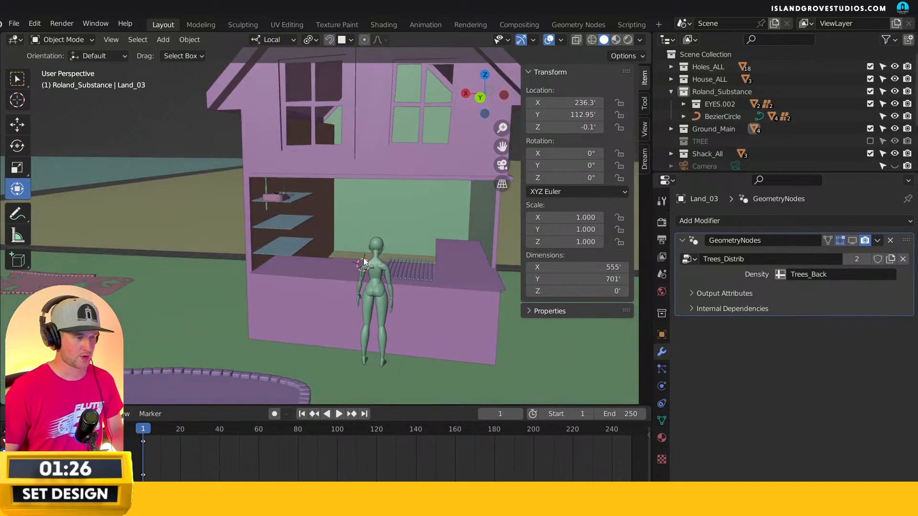
scroll(363, 229, up, 2)
scroll(276, 238, up, 2)
scroll(251, 225, up, 1)
scroll(258, 205, up, 3)
scroll(263, 243, down, 1)
Place the 3D cursor on the counter below the wall shelves and deselect the shelves.
middle_drag(268, 282, 267, 256)
click(302, 320)
scroll(292, 297, up, 2)
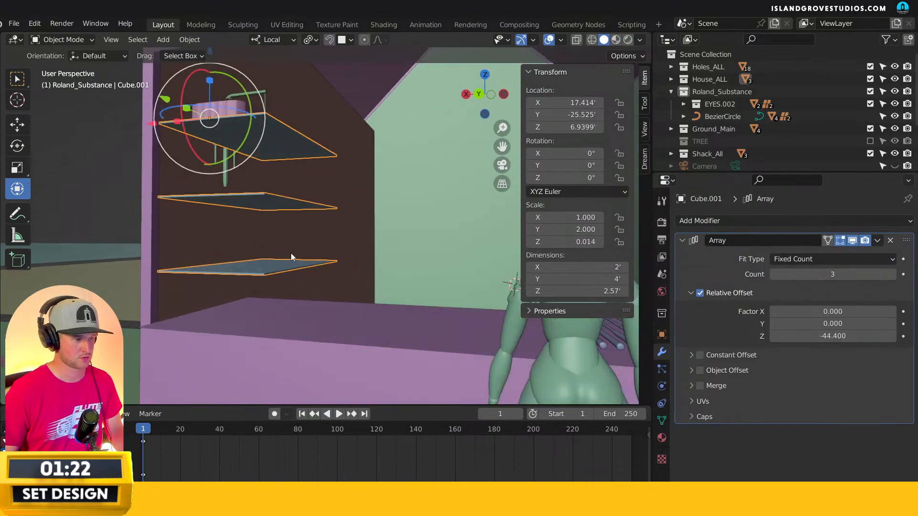
scroll(363, 320, down, 2)
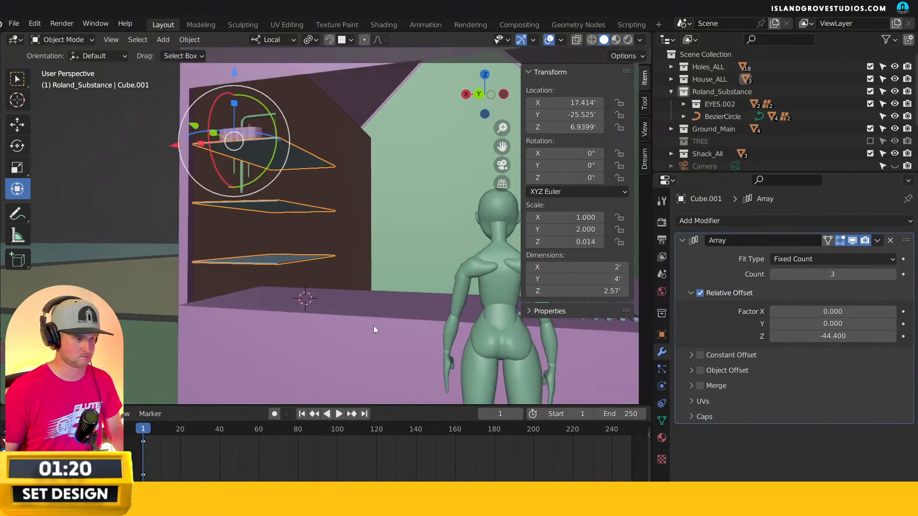
middle_drag(369, 328, 330, 291)
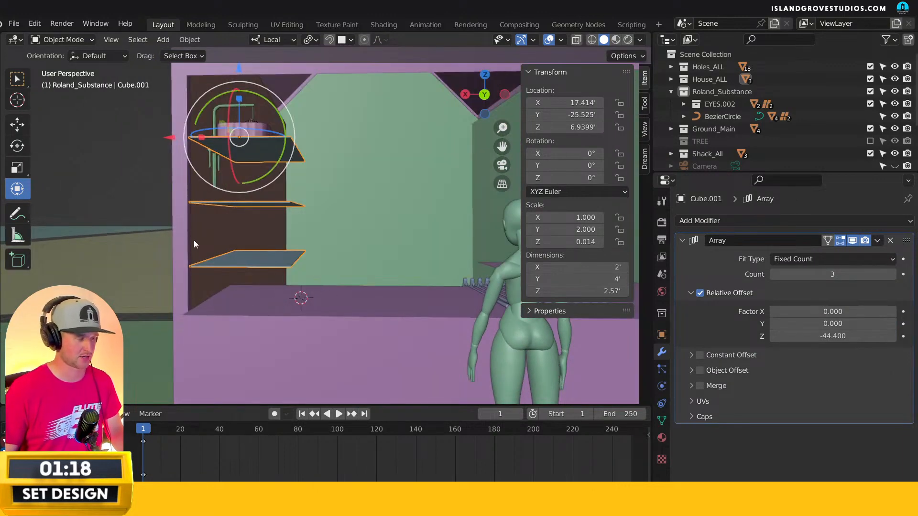
middle_drag(159, 212, 214, 220)
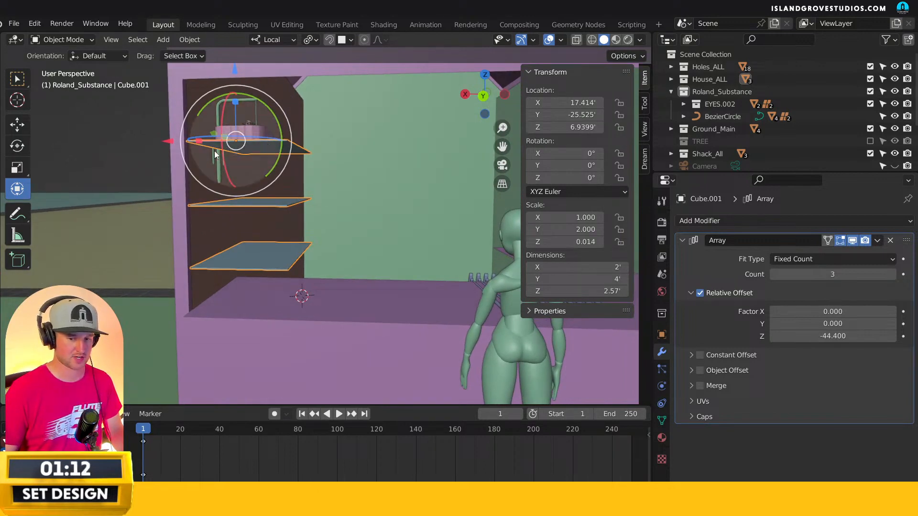
click(131, 149)
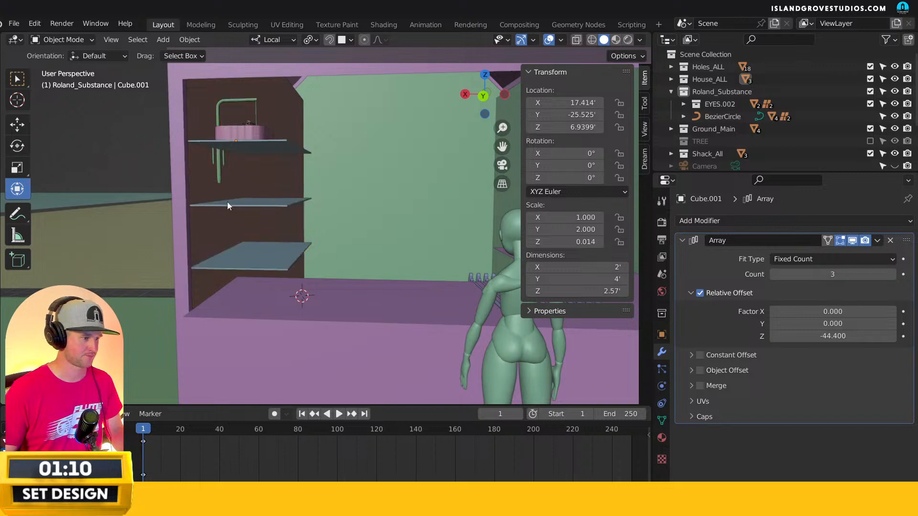
Browse from the Golf_Club library file to the Object list of Basket.blend for appending.
middle_drag(227, 202, 115, 167)
click(14, 24)
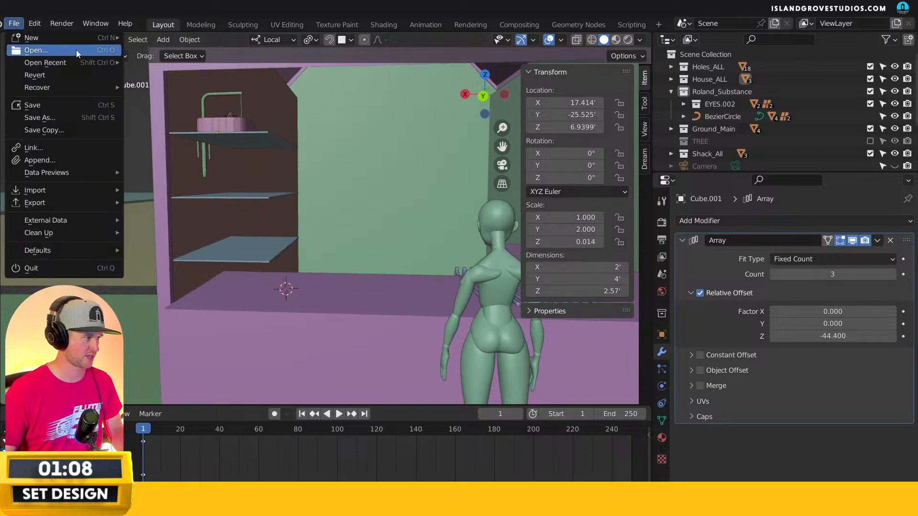
click(92, 159)
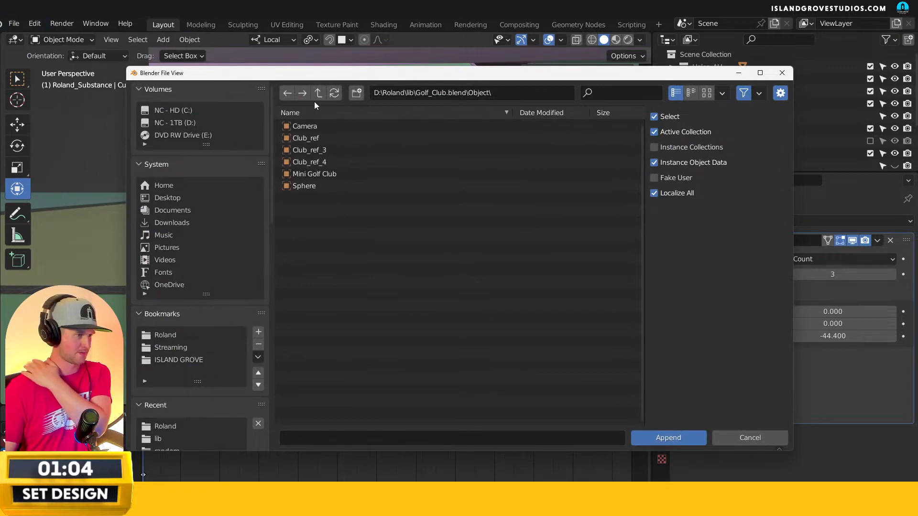
click(317, 98)
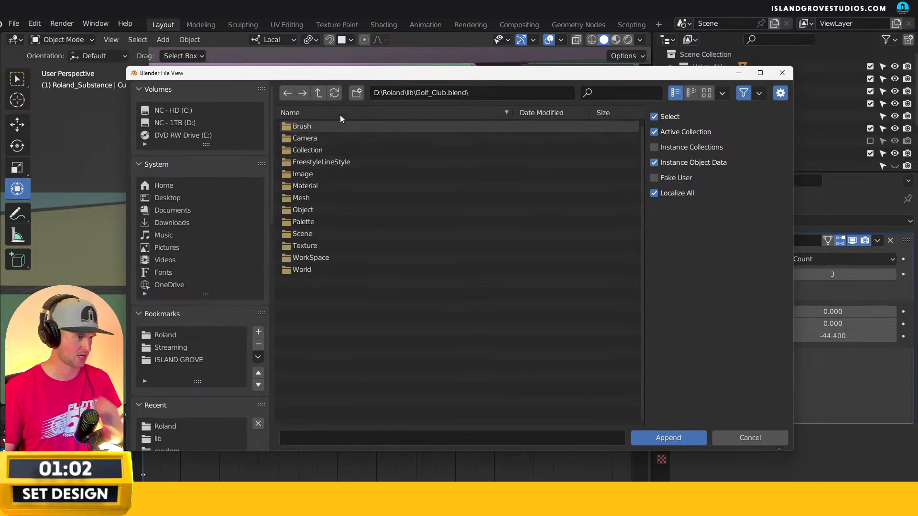
click(319, 93)
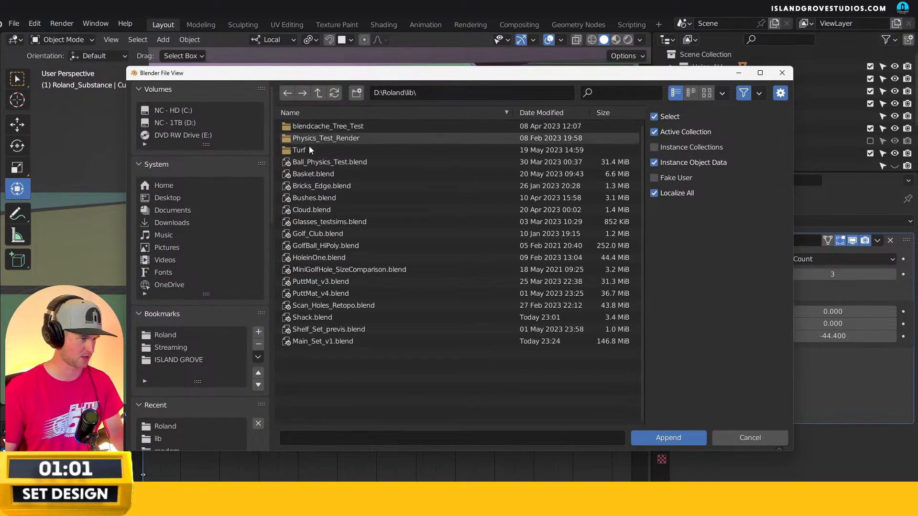
click(311, 175)
double_click(312, 175)
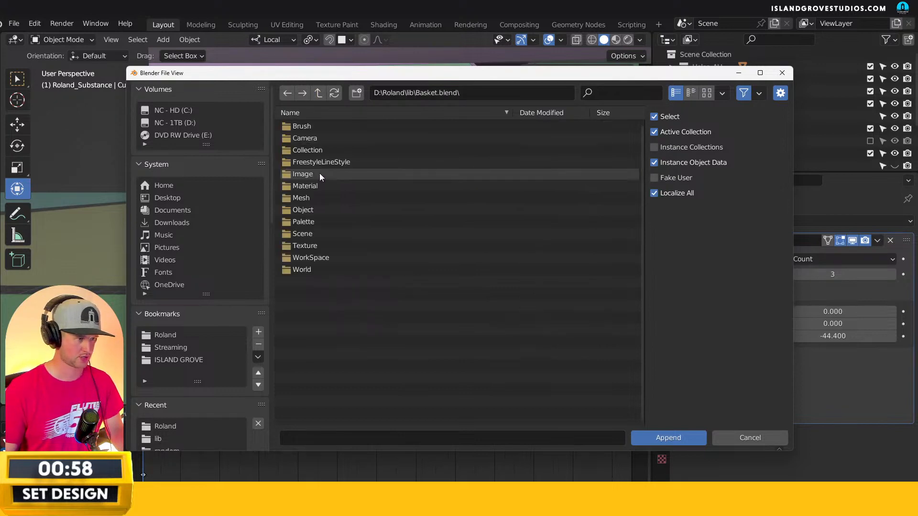
double_click(306, 210)
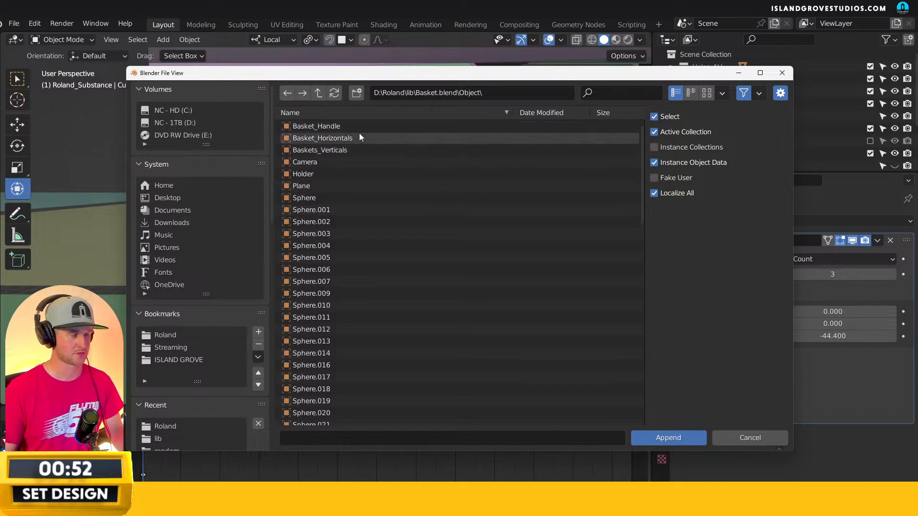
Append Basket_Handle, Basket_Horizontals, Baskets_Verticals and Holder from Basket.blend into the scene.
click(320, 127)
drag(322, 130, 327, 154)
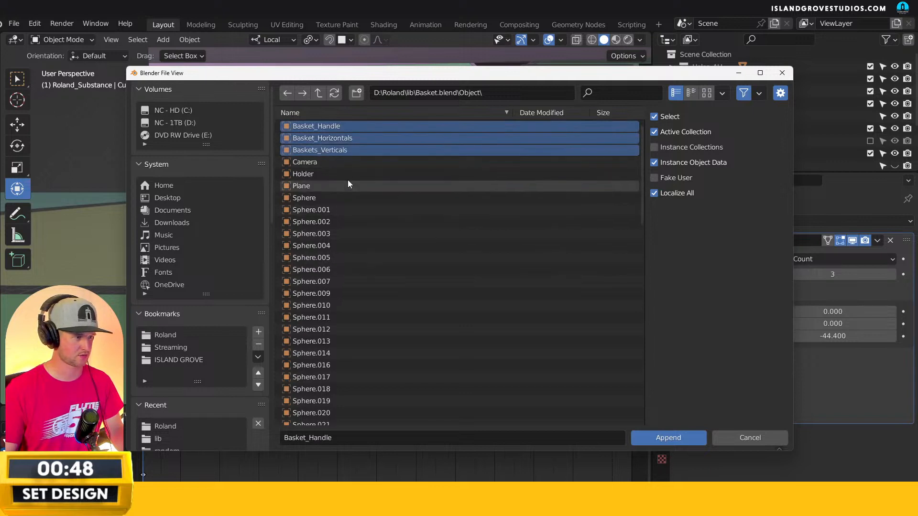
ctrl+click(309, 175)
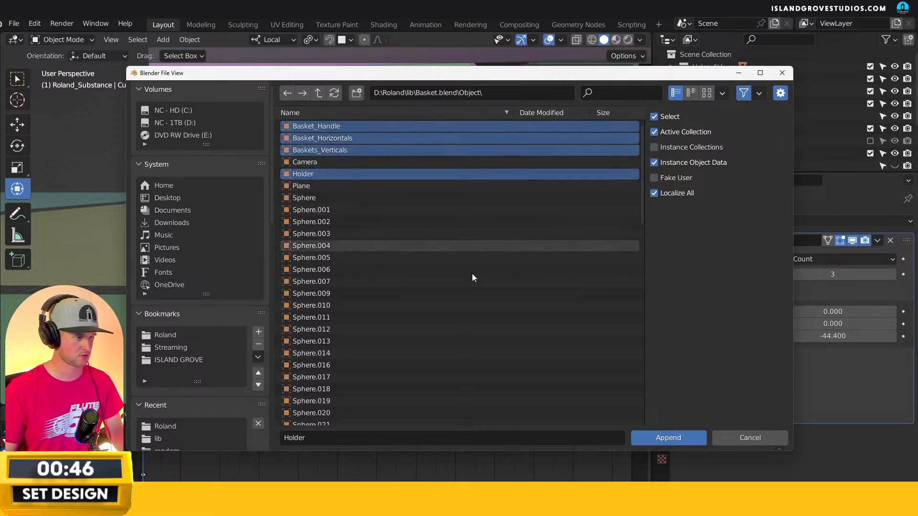
scroll(417, 219, down, 3)
scroll(417, 218, down, 15)
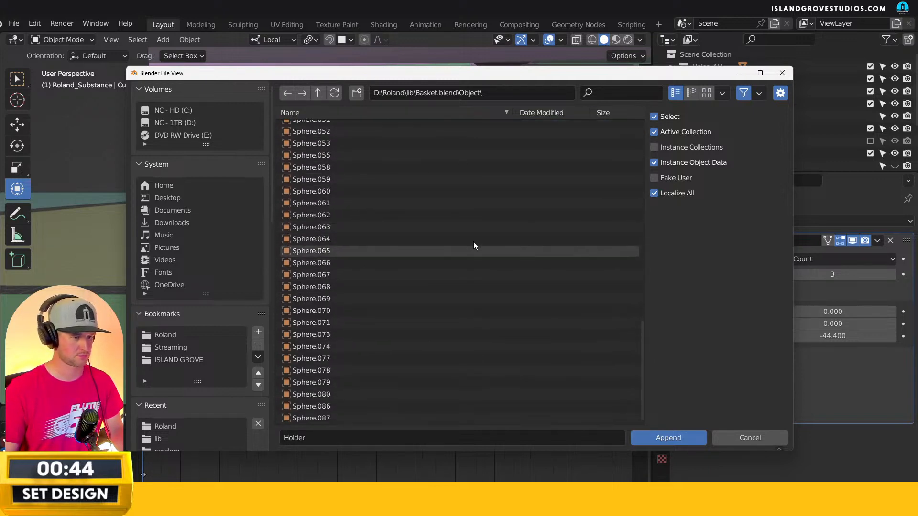
scroll(480, 232, up, 15)
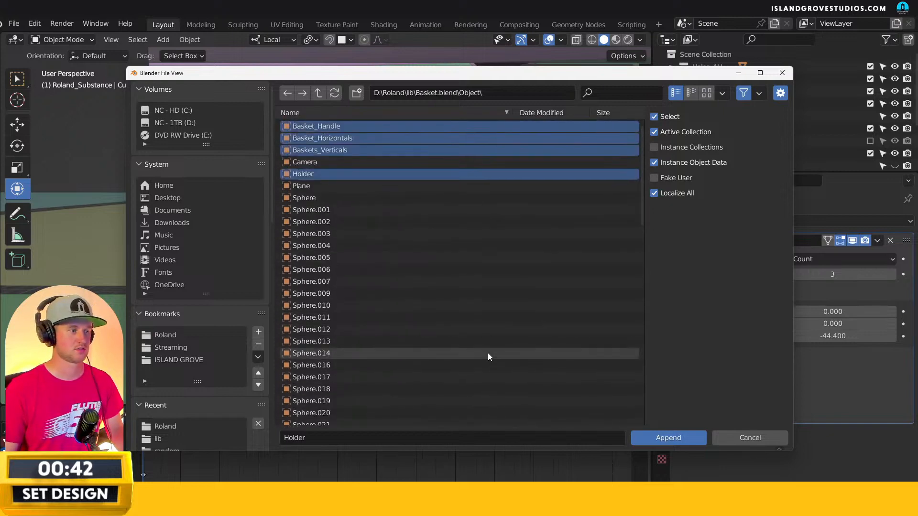
click(672, 437)
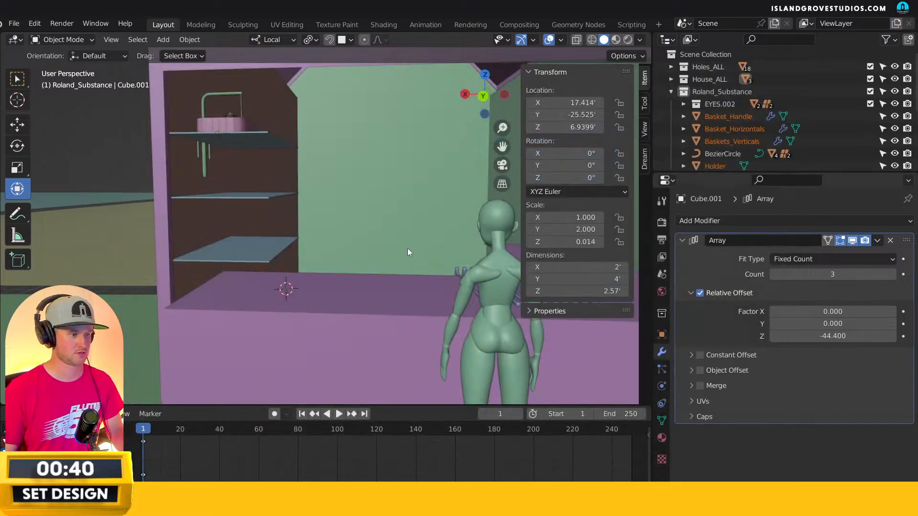
Delete the solid Holder mesh from inside the appended wire basket.
key(KP_Decimal)
middle_drag(509, 279, 438, 300)
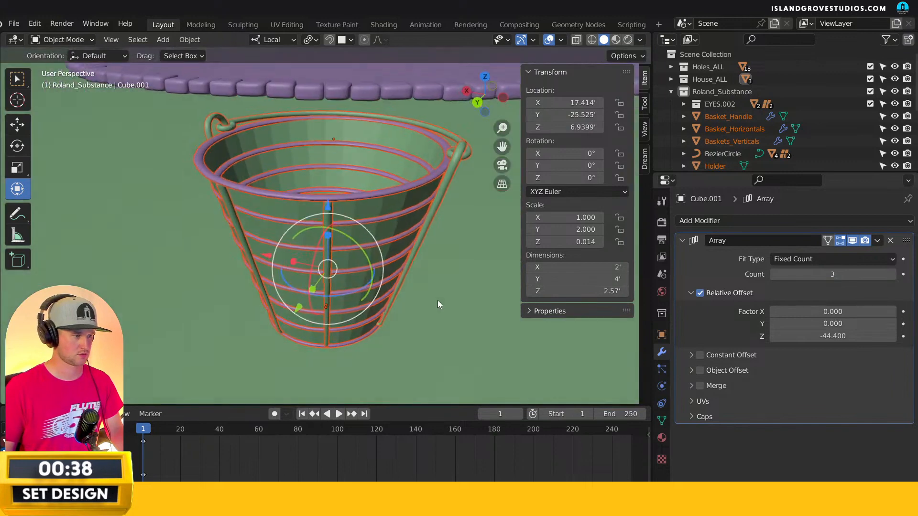
click(400, 204)
key(x)
click(401, 204)
Parent the basket's horizontal and vertical wires to Basket_Handle as object children.
click(326, 228)
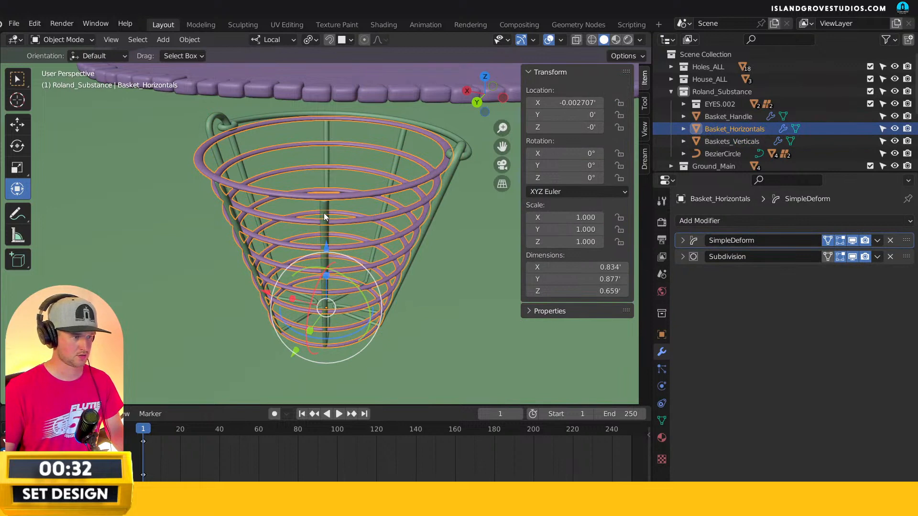
click(324, 214)
shift+click(438, 167)
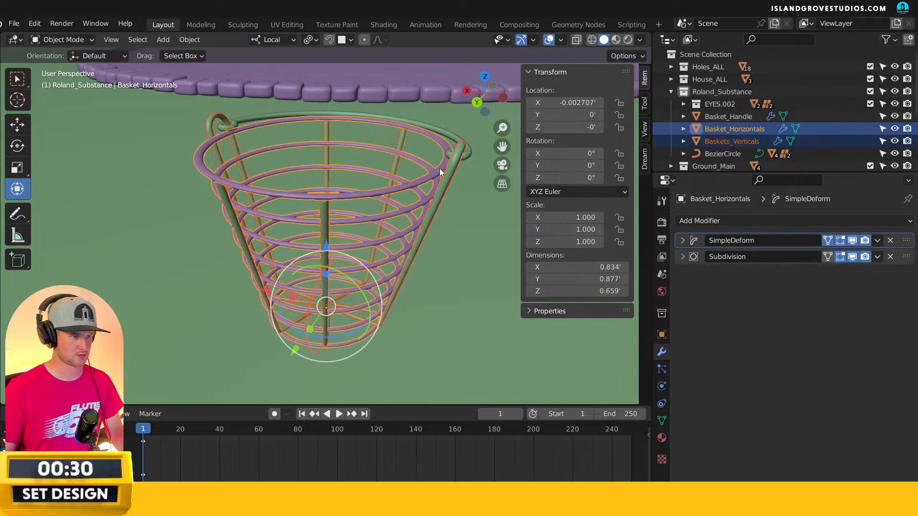
shift+click(465, 156)
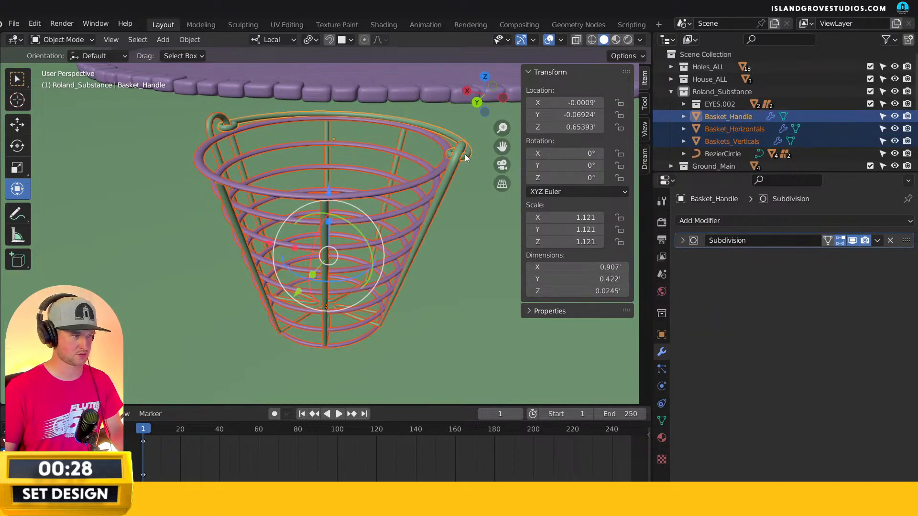
key(ctrl+p)
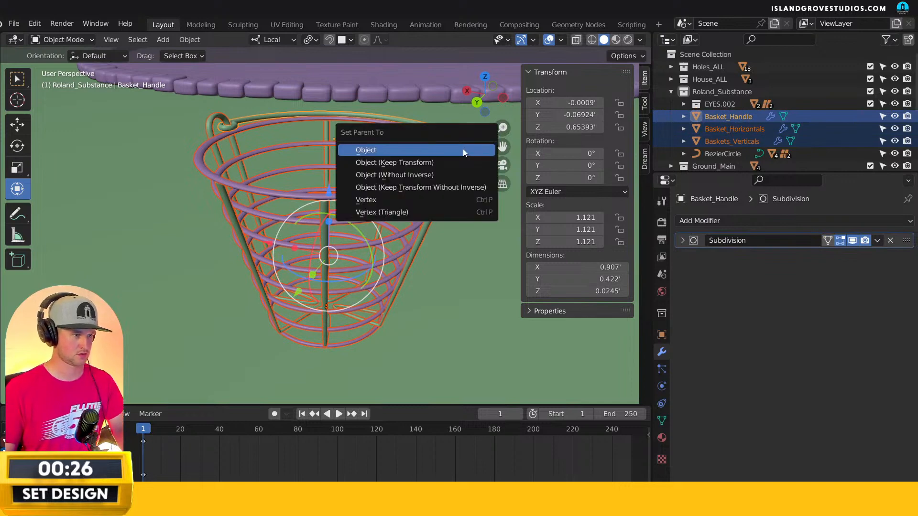
click(462, 148)
Snap the basket by its parent handle to the 3D cursor on the counter.
scroll(420, 239, down, 4)
click(374, 206)
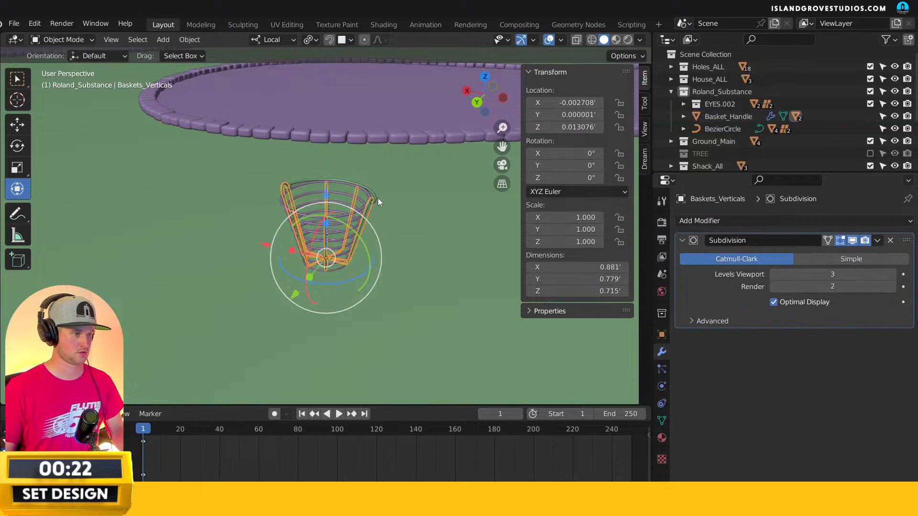
click(371, 193)
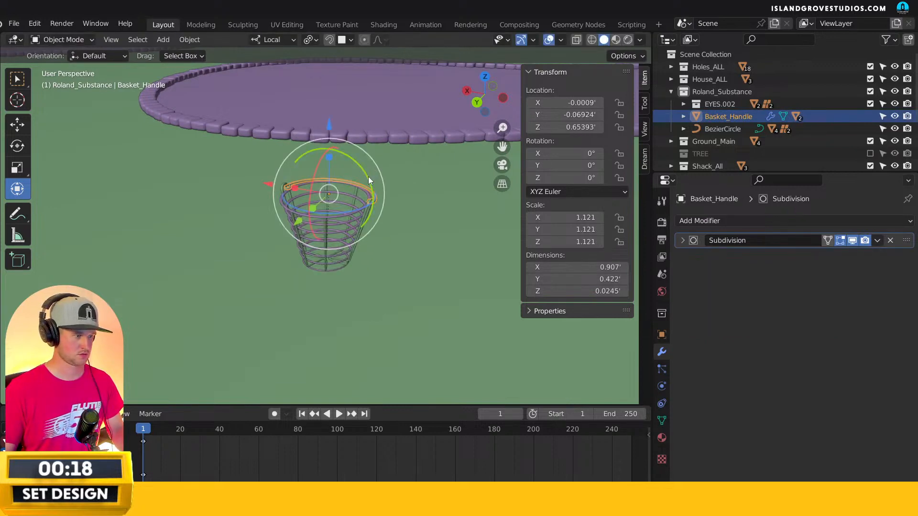
key(shift+s)
click(378, 121)
key(KP_Decimal)
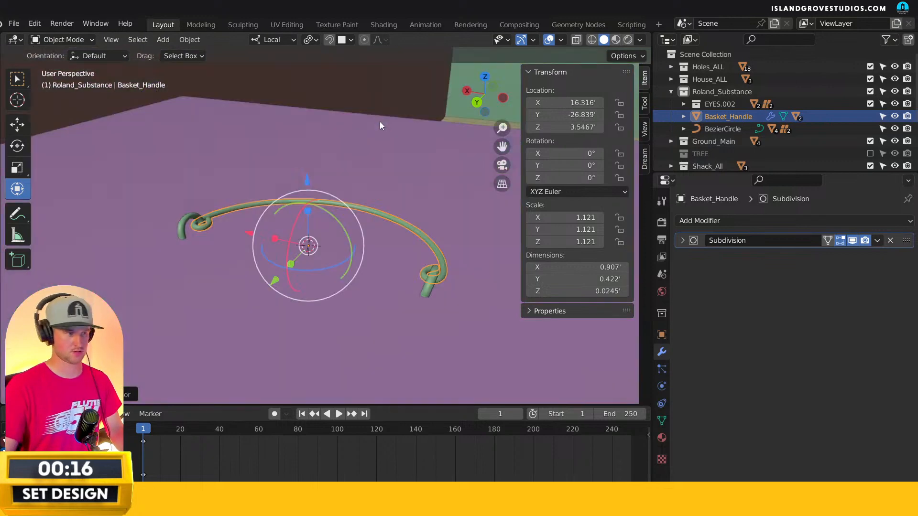
Raise the basket along its local Z axis out of the counter, to about Z 4.21'.
scroll(348, 229, down, 2)
scroll(349, 233, down, 2)
key(g)
key(z)
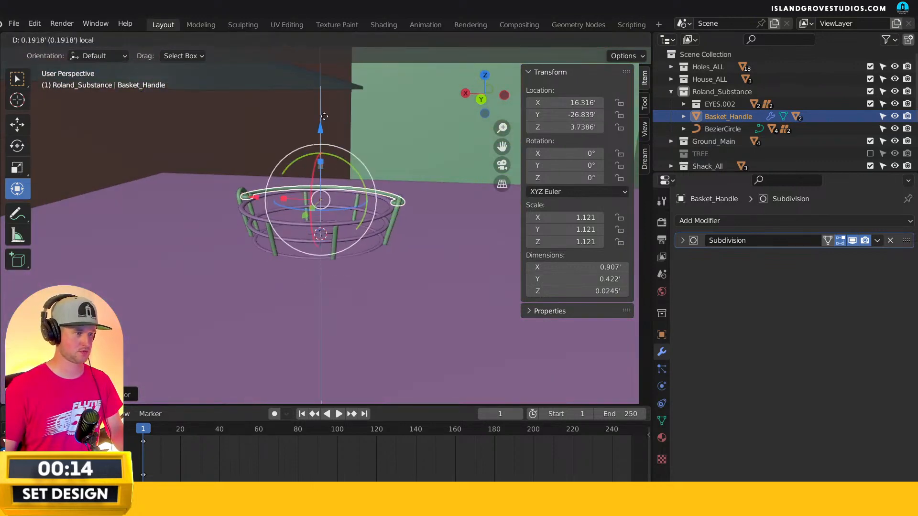
click(323, 179)
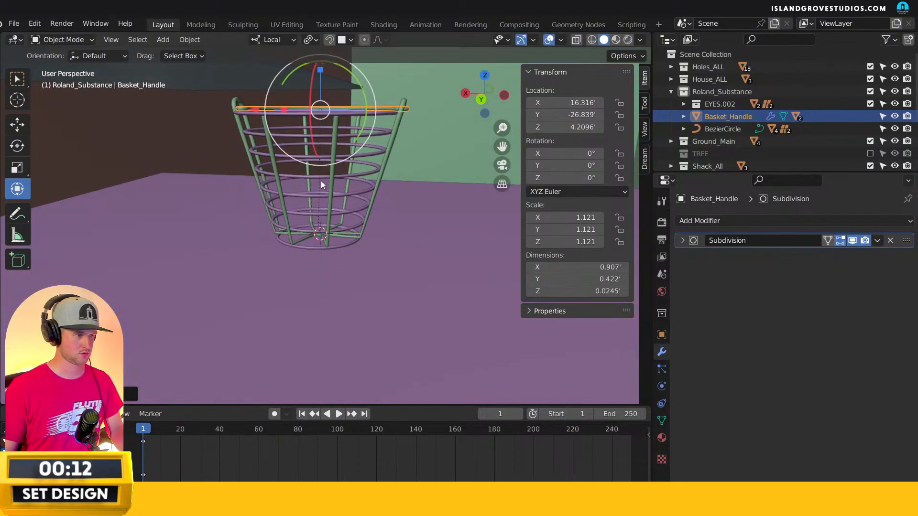
Fine-tune the basket's height to Z 4.2078' so its base sits on the counter surface.
scroll(326, 153, up, 3)
middle_drag(331, 162, 395, 182)
key(g)
key(z)
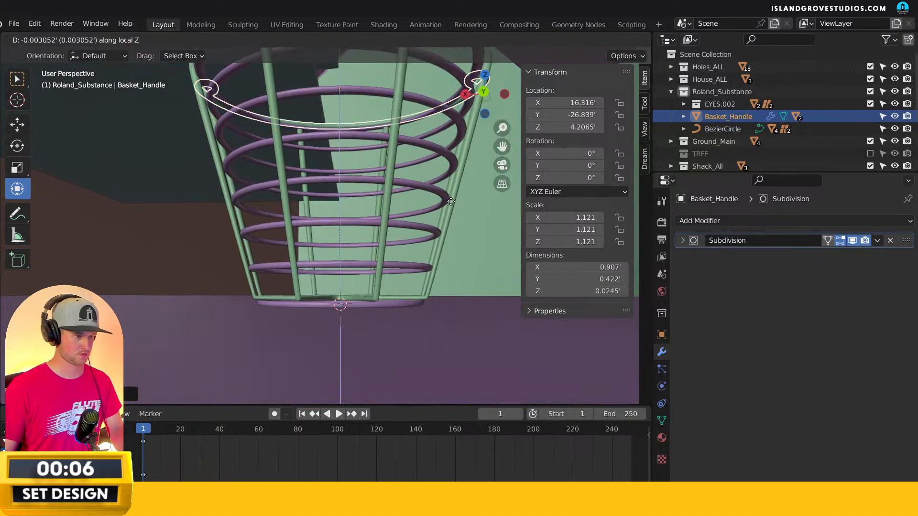
click(455, 186)
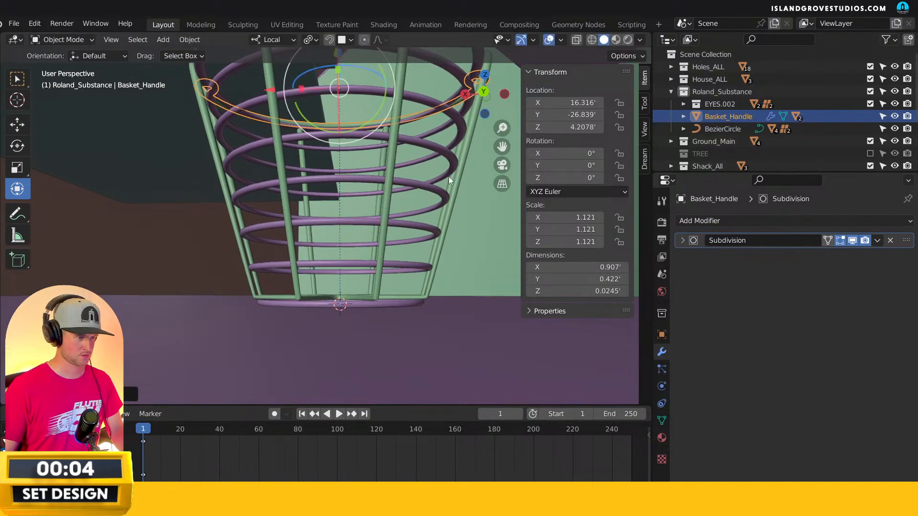
Move the basket along X to about 15.701', clear of the wall shelves, and deselect it.
scroll(415, 222, down, 5)
drag(264, 196, 329, 194)
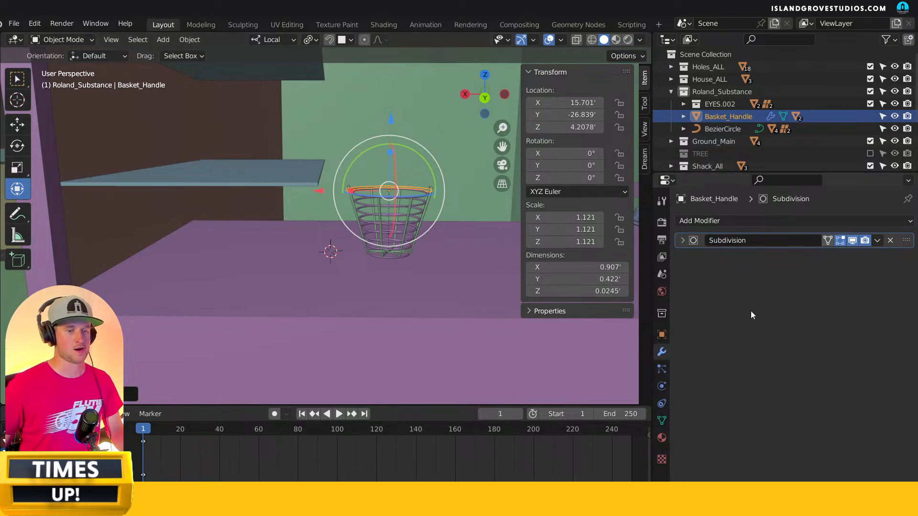
scroll(370, 209, down, 3)
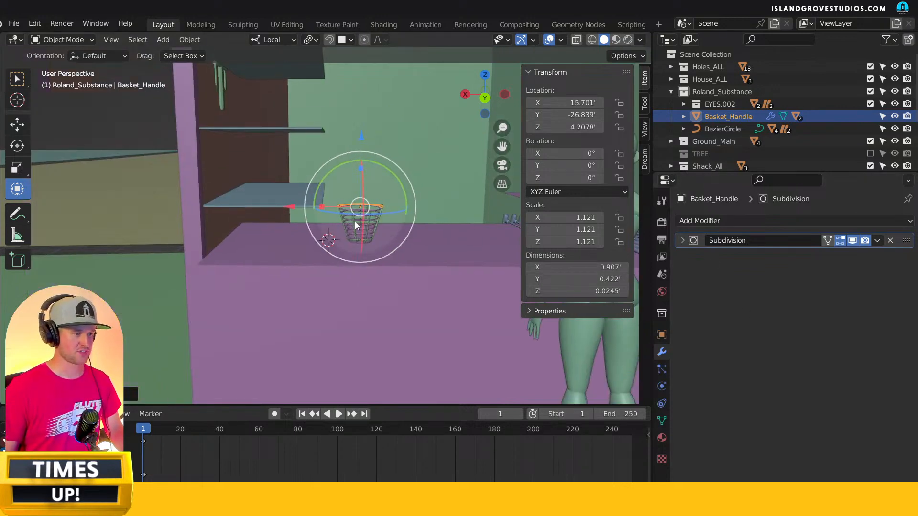
key(alt+a)
Examine the basket on the counter beside the wall shelves and mannequin from several angles.
middle_drag(382, 232, 338, 250)
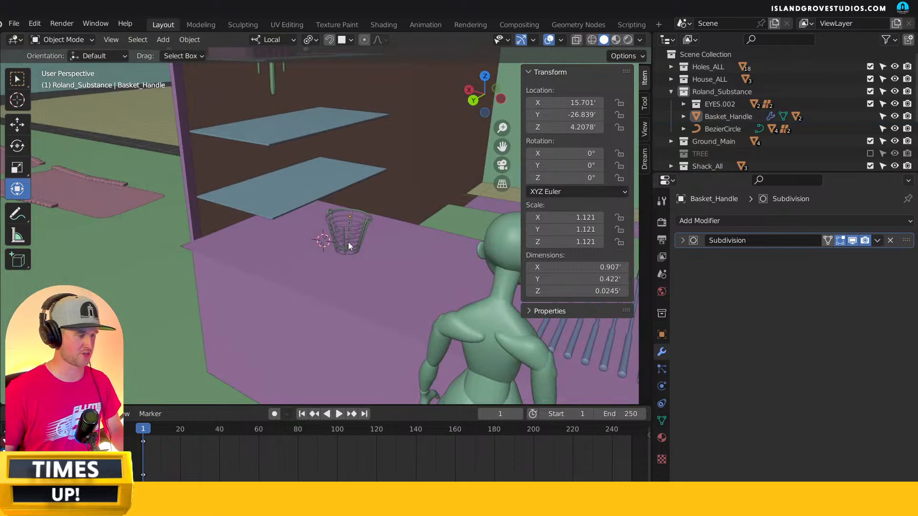
scroll(352, 239, up, 3)
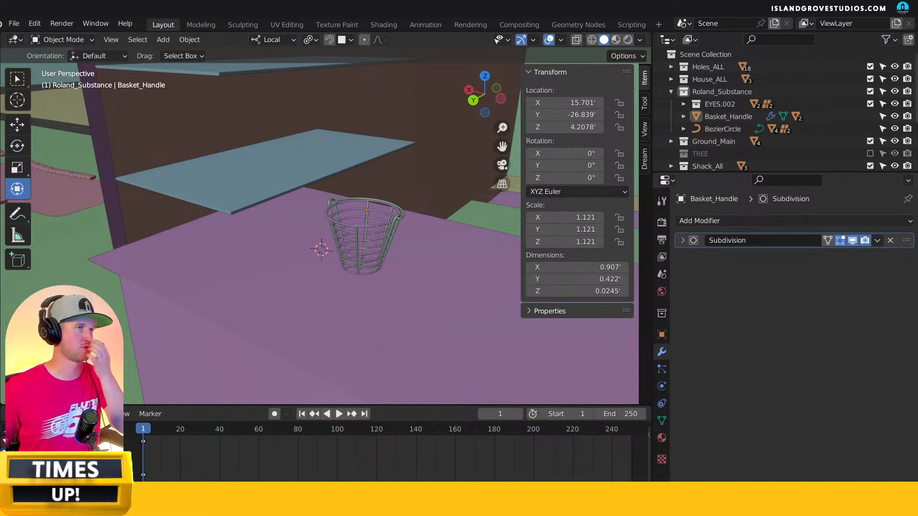
click(79, 128)
middle_drag(79, 127, 225, 93)
scroll(246, 191, down, 2)
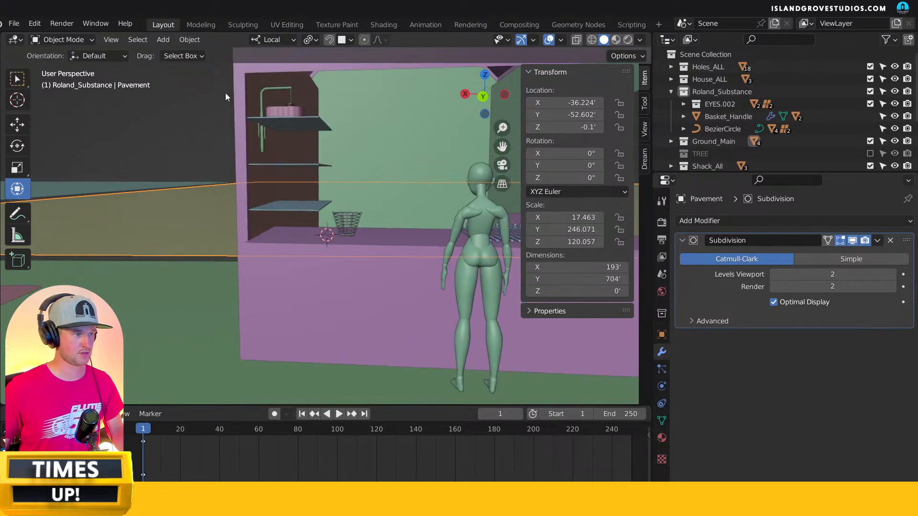
middle_drag(312, 169, 260, 194)
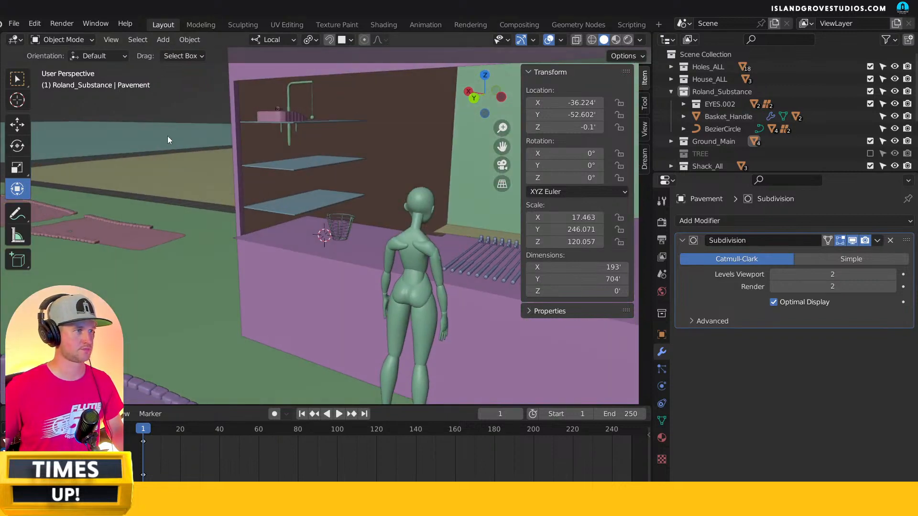
click(286, 121)
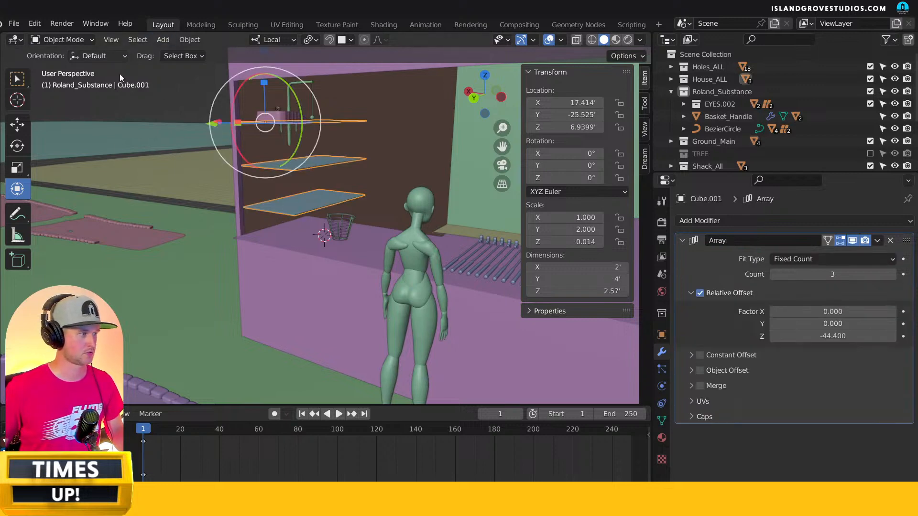
click(178, 98)
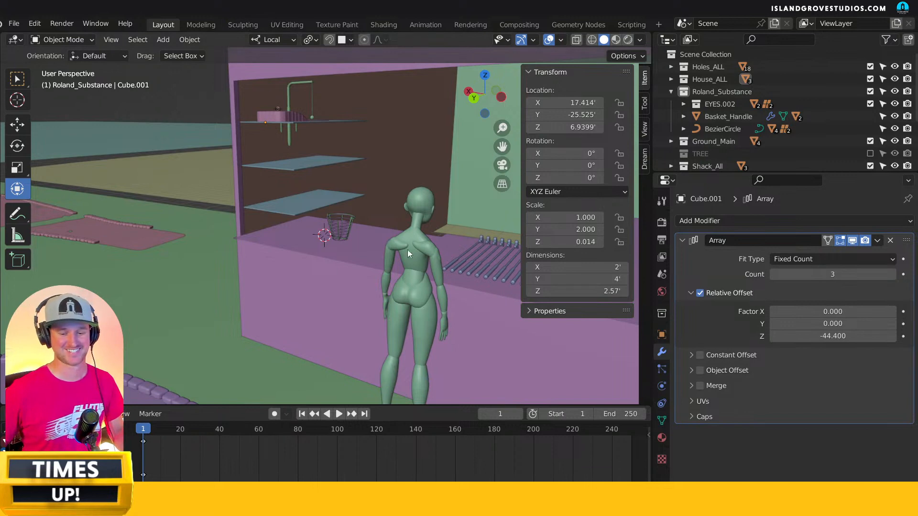
Select the mannequin and check its height against the whole shack front.
click(423, 303)
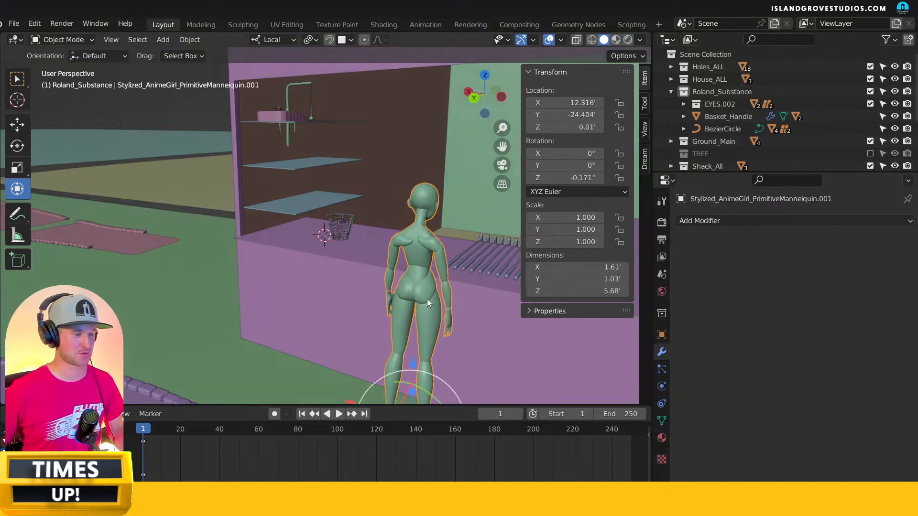
middle_drag(423, 300, 445, 275)
middle_drag(467, 243, 305, 227)
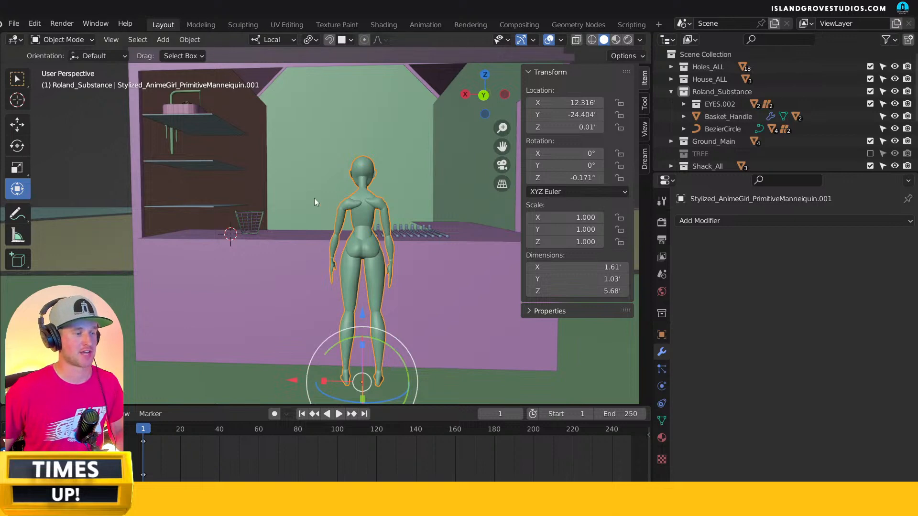
scroll(380, 233, down, 5)
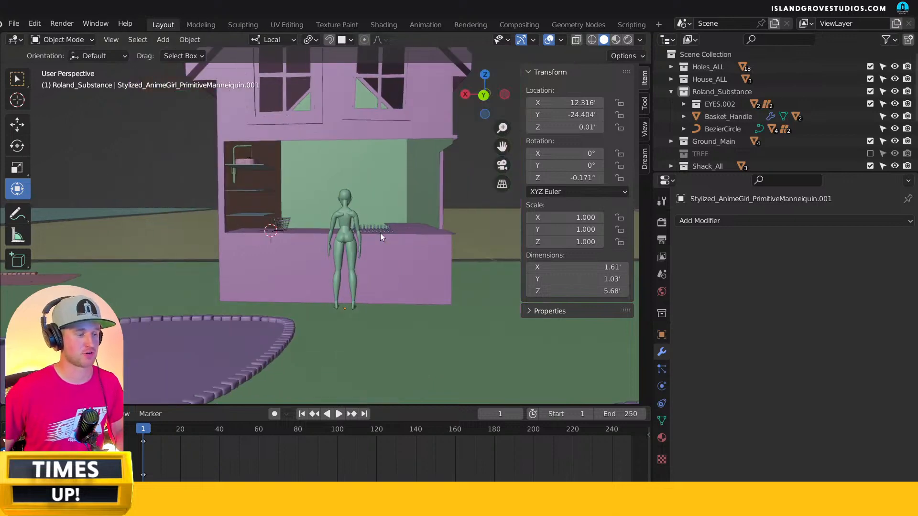
click(337, 233)
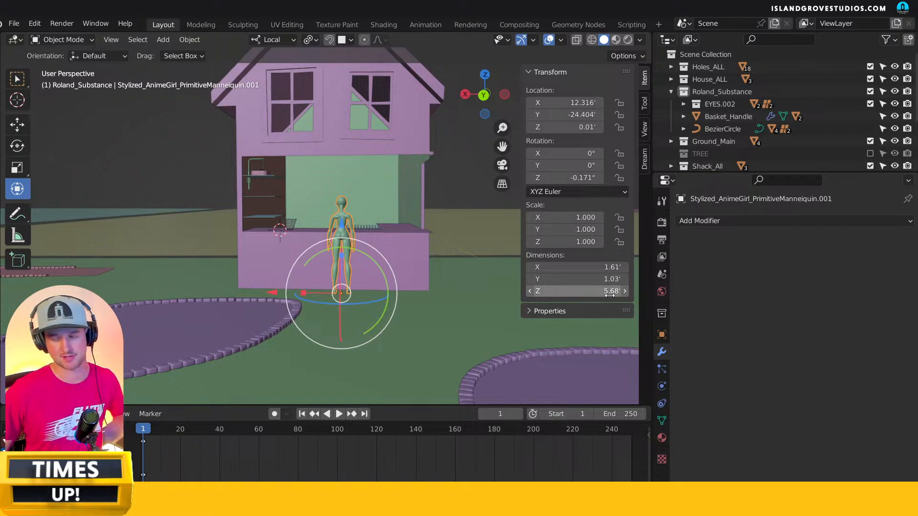
Try scaling the mannequin up uniformly to about 1.058 beside the shack counter, and undo the change.
click(459, 189)
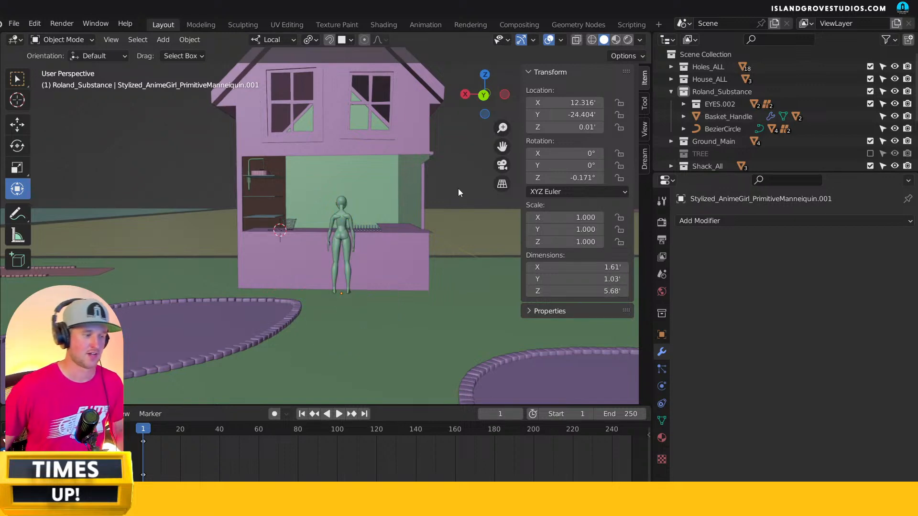
click(345, 242)
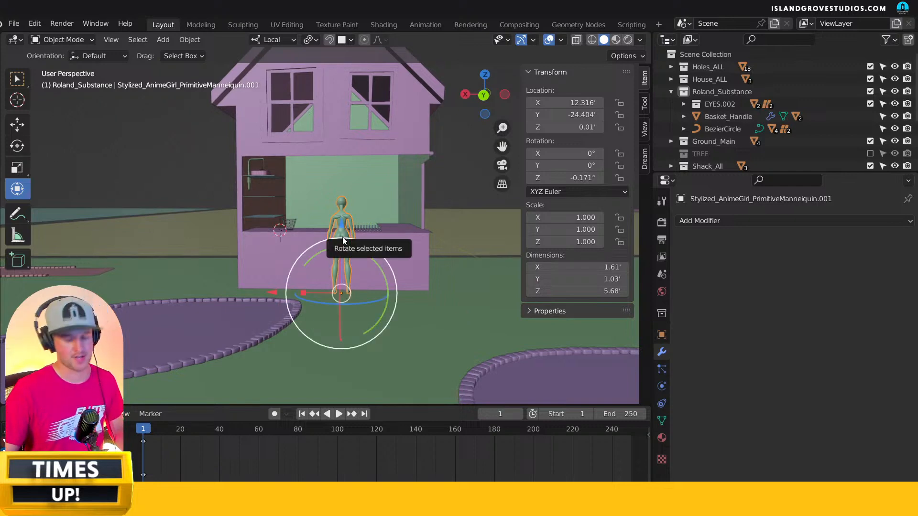
key(KP_Decimal)
middle_drag(422, 192, 361, 230)
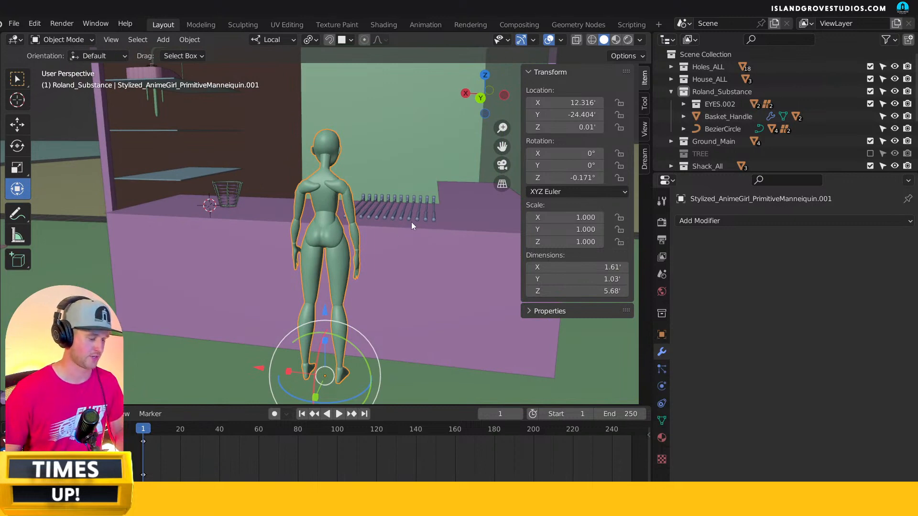
key(s)
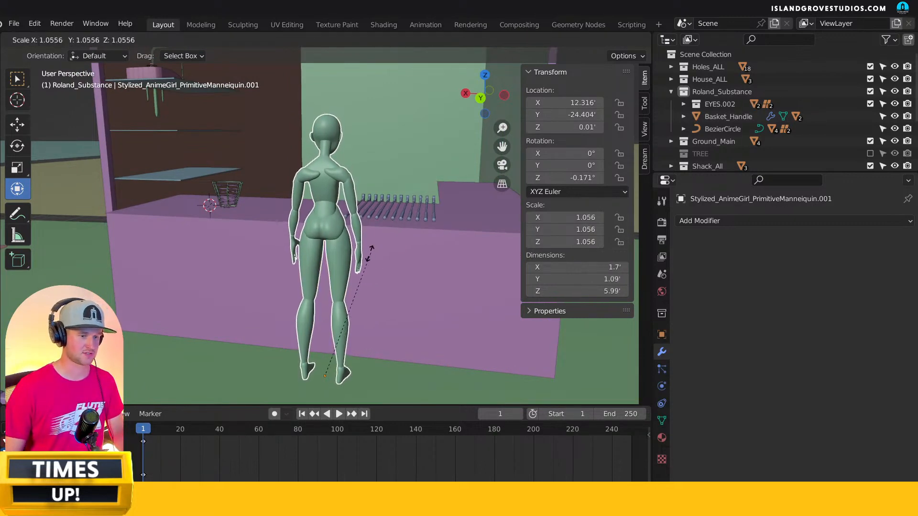
right_click(382, 247)
key(ctrl+shift+z)
key(ctrl+z)
key(ctrl+shift+z)
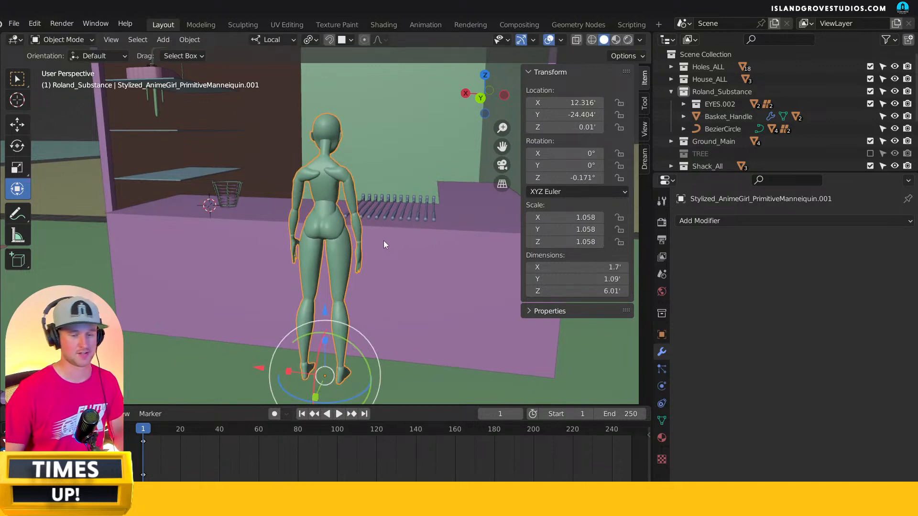
key(ctrl+z)
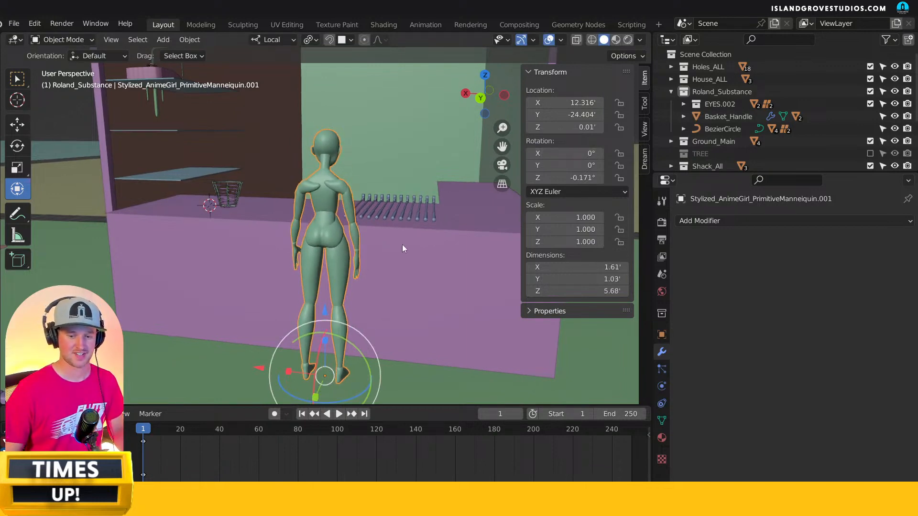
Examine the basket, golf clubs and wall shelves behind the counter relative to the mannequin.
scroll(406, 239, down, 5)
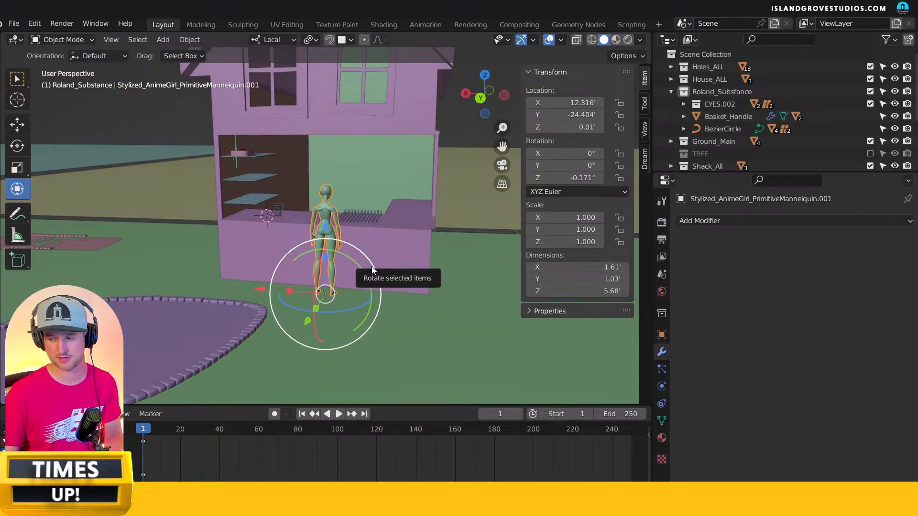
click(164, 116)
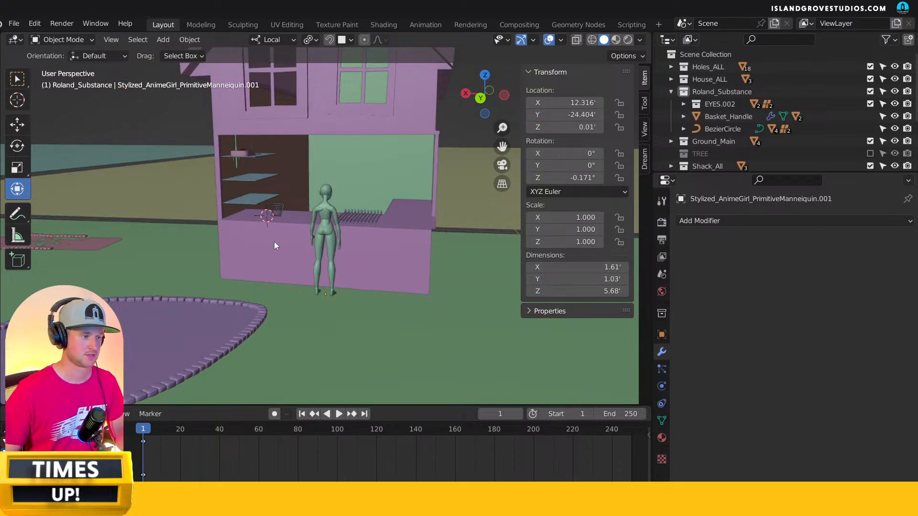
scroll(310, 234, up, 5)
scroll(323, 244, up, 1)
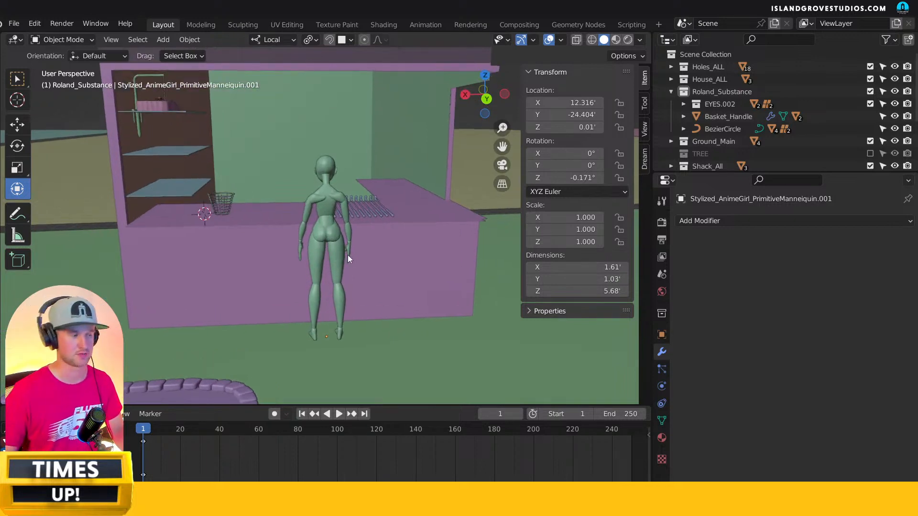
middle_drag(213, 206, 171, 190)
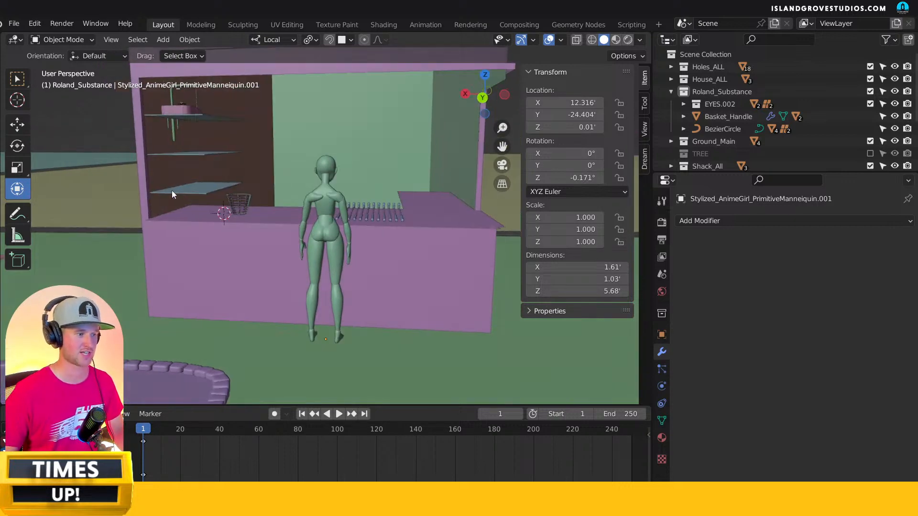
middle_drag(117, 144, 242, 207)
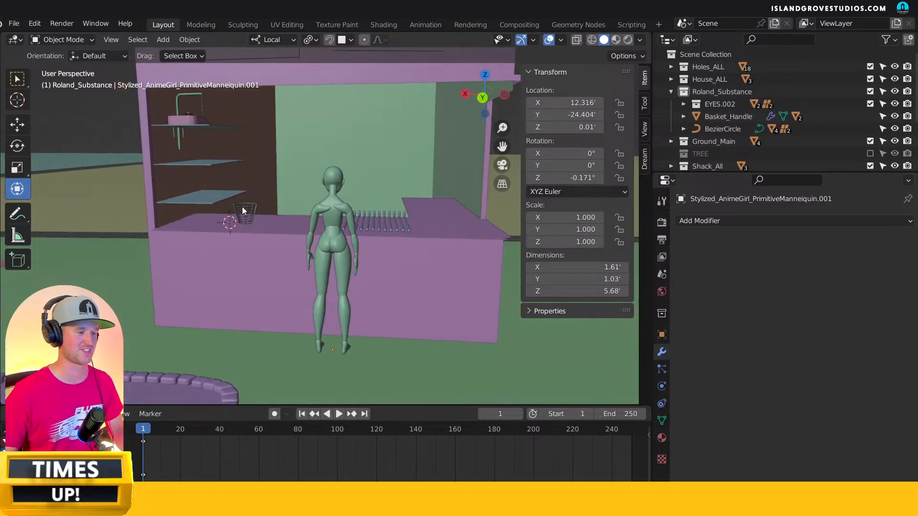
click(116, 236)
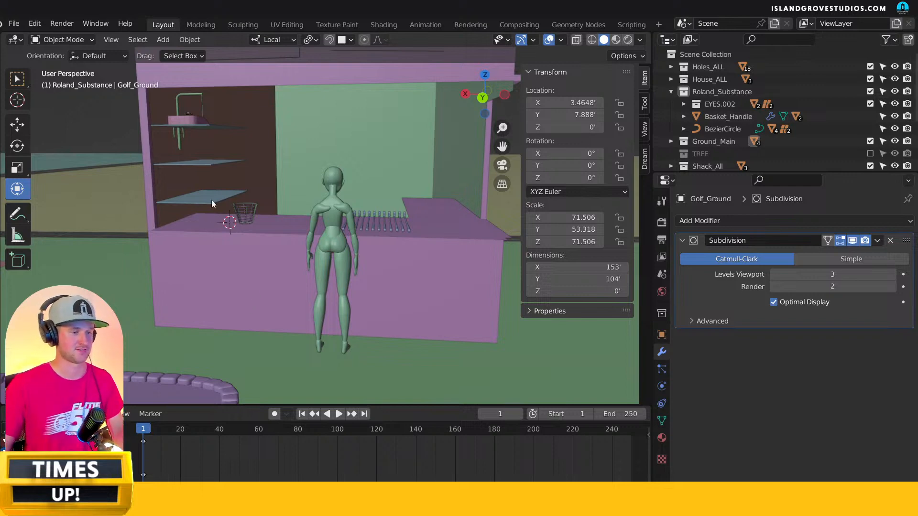
mouse_move(222, 180)
middle_down()
mouse_move(330, 233)
mouse_move(277, 217)
mouse_move(248, 222)
mouse_move(225, 196)
middle_up()
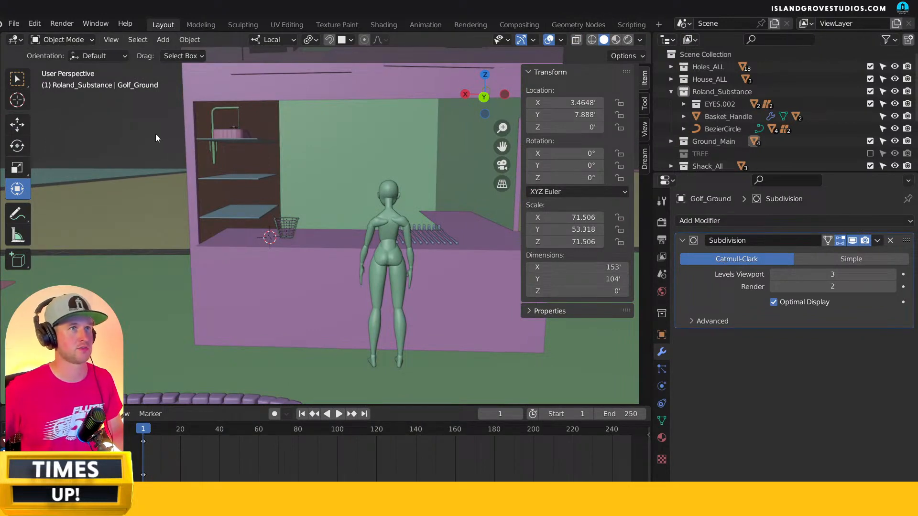
Select the shack and compare its overall size with the mannequin, counter props and surrounding golf course.
scroll(418, 219, down, 8)
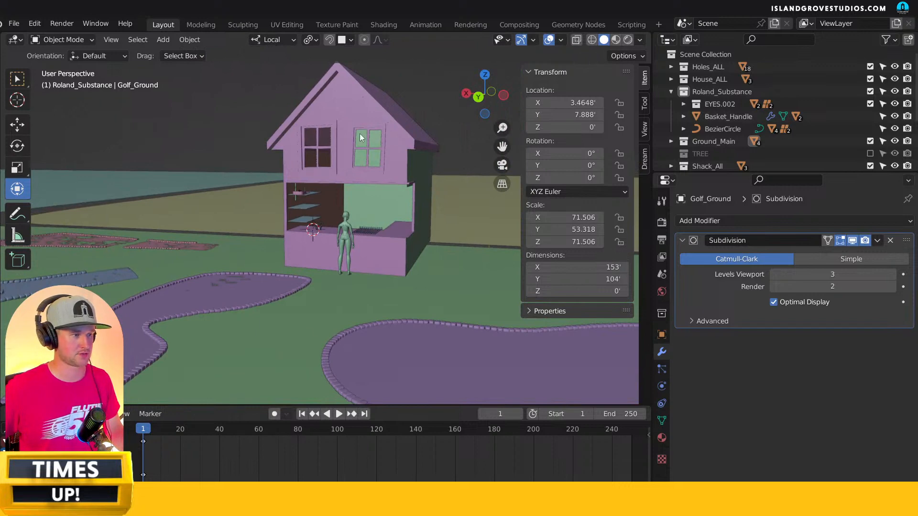
click(389, 155)
middle_drag(389, 156, 426, 144)
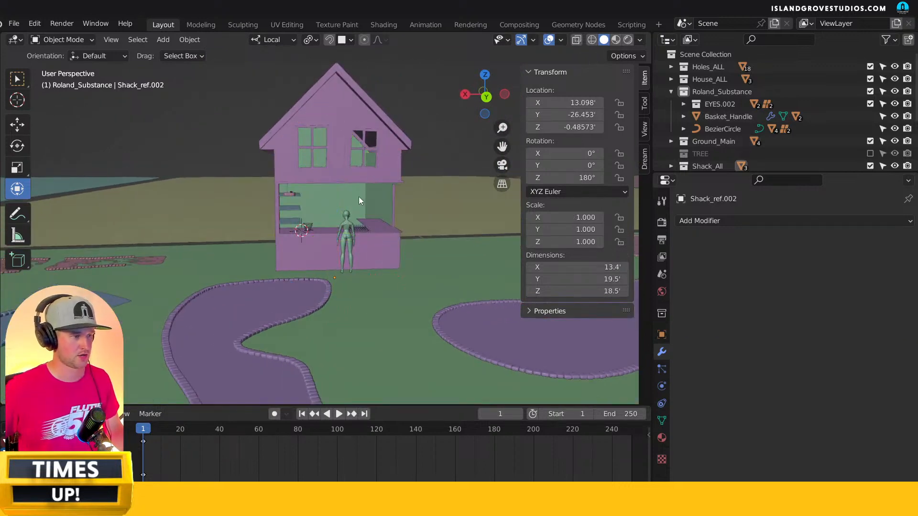
scroll(289, 220, up, 8)
mouse_move(286, 198)
middle_down()
mouse_move(298, 191)
mouse_move(270, 201)
middle_up()
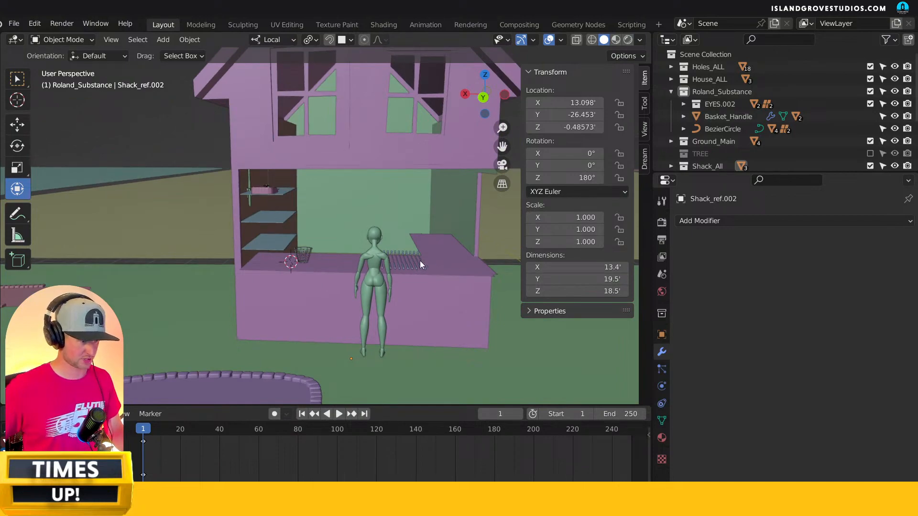
scroll(481, 261, down, 8)
middle_drag(435, 273, 433, 250)
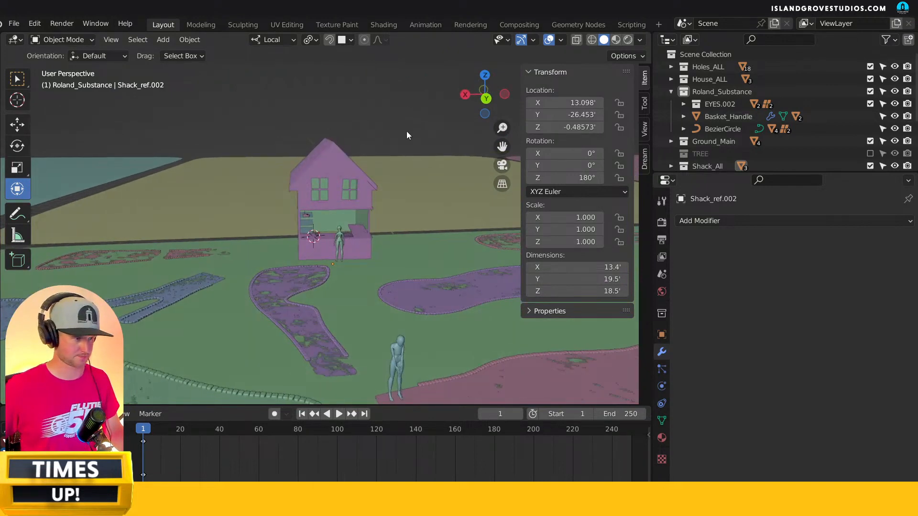
scroll(379, 165, up, 4)
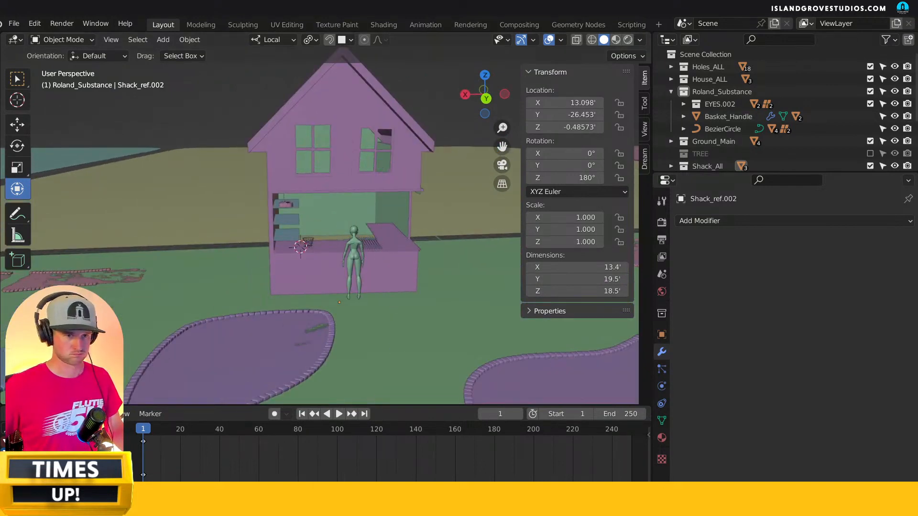
Switch to the Blender window with the golf ball basket scene, frame the basket and turn off X-ray display.
key(super+d)
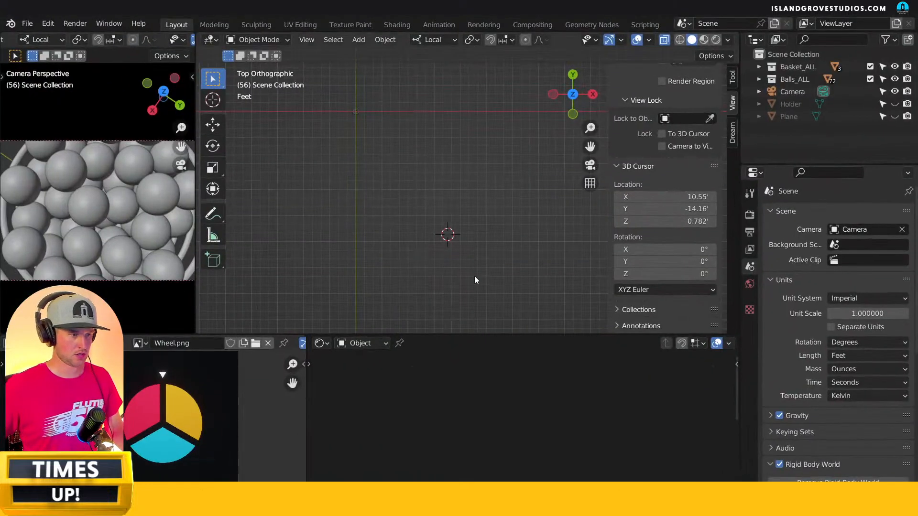
middle_drag(483, 248, 509, 161)
drag(399, 200, 399, 199)
key(KP_Decimal)
click(428, 239)
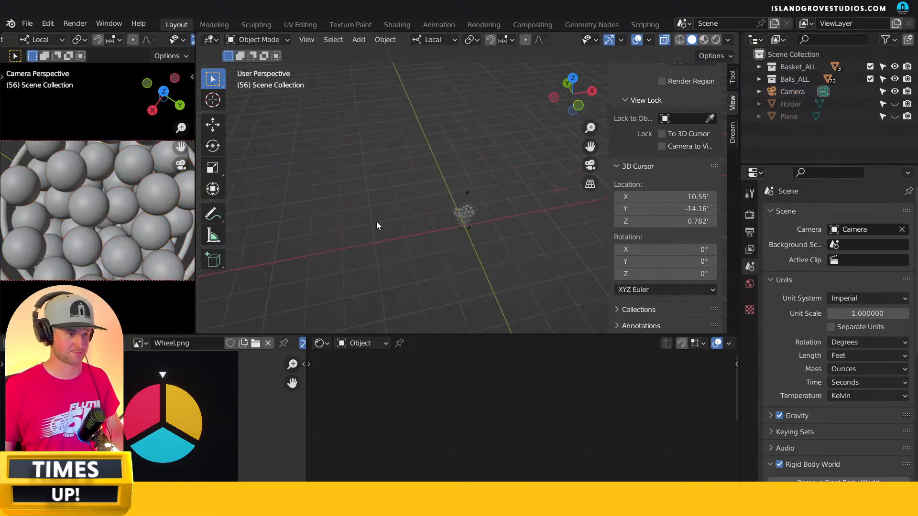
scroll(458, 236, up, 4)
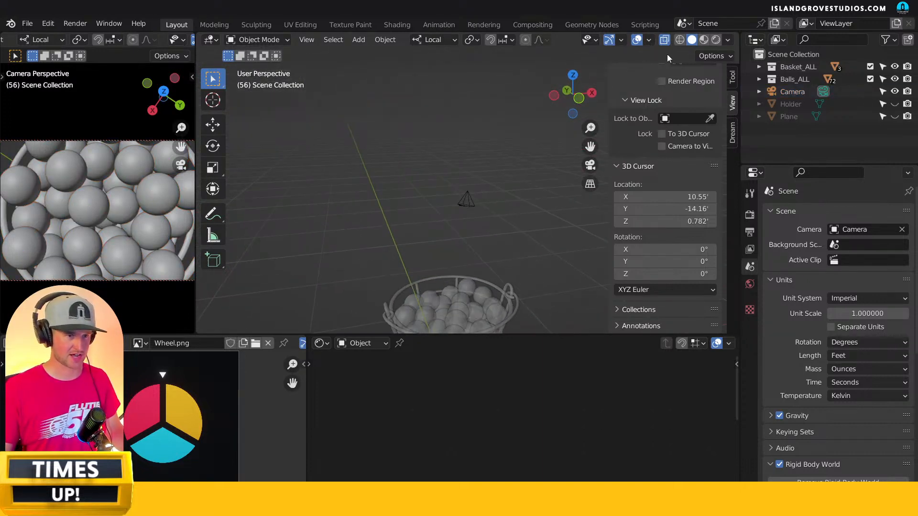
shift+scroll(492, 177, down, 5)
Select a ball in the basket and check the Holder object by briefly showing and hiding it.
click(453, 203)
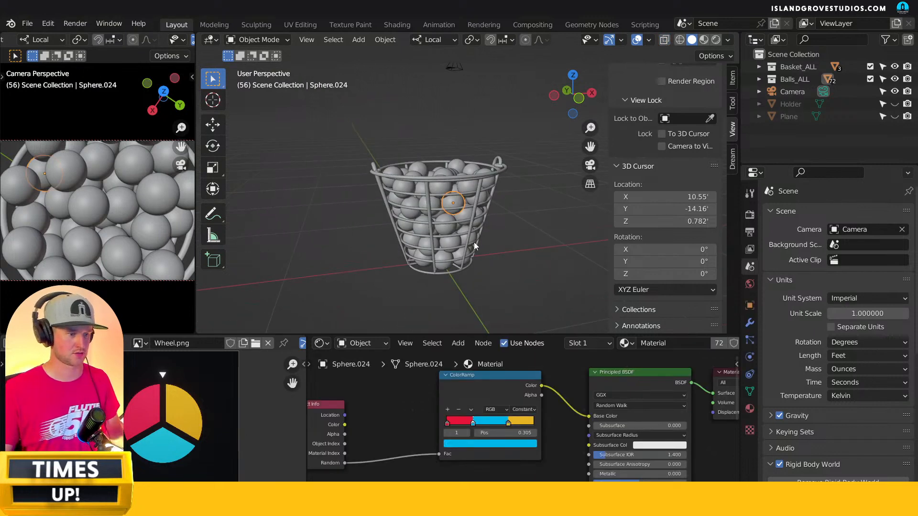
click(894, 104)
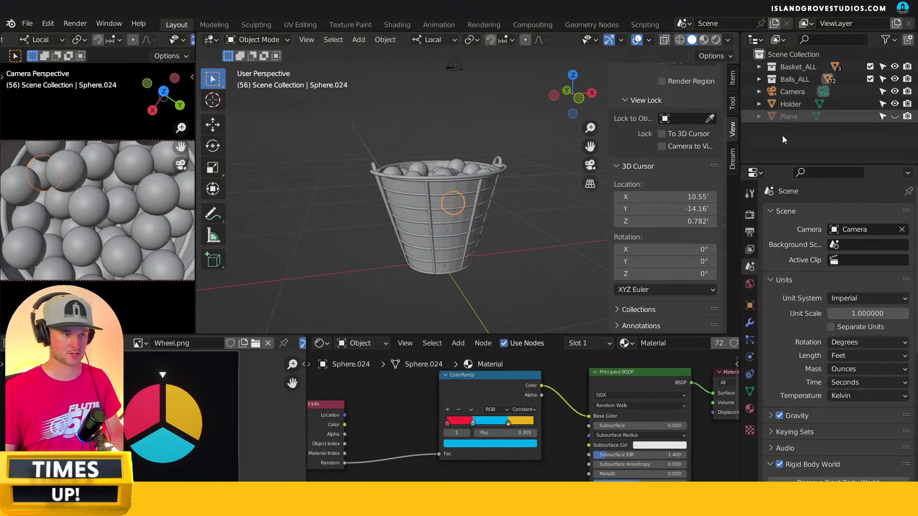
click(895, 105)
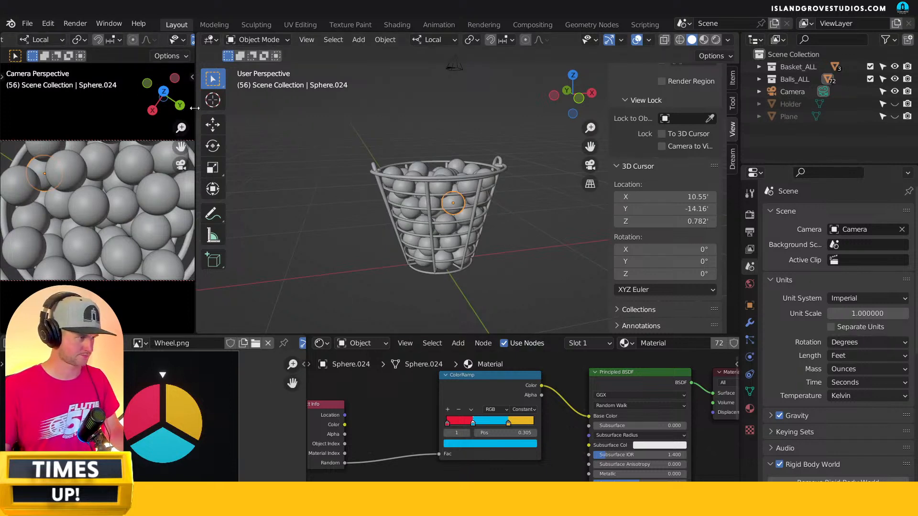
Widen the camera view, preview the balls in Rendered shading, and examine the Object Info and ColorRamp nodes in their material.
drag(216, 110, 411, 103)
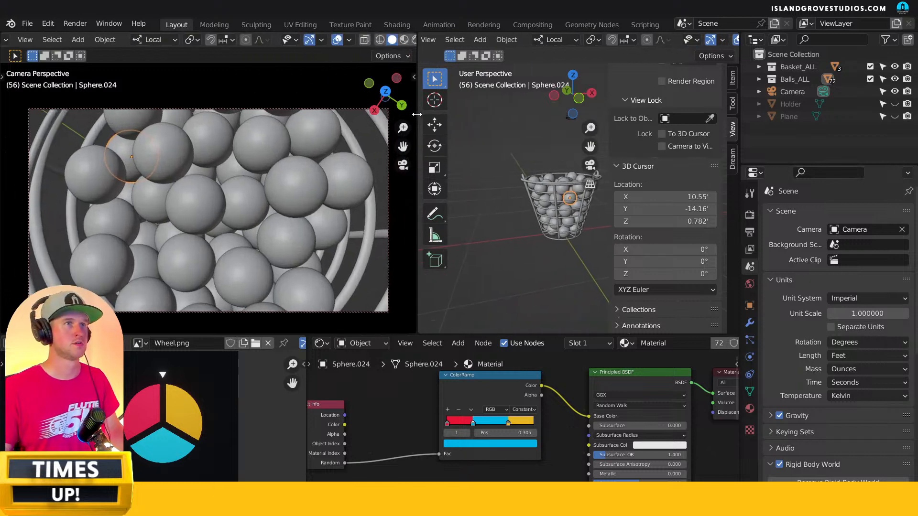
scroll(387, 41, down, 2)
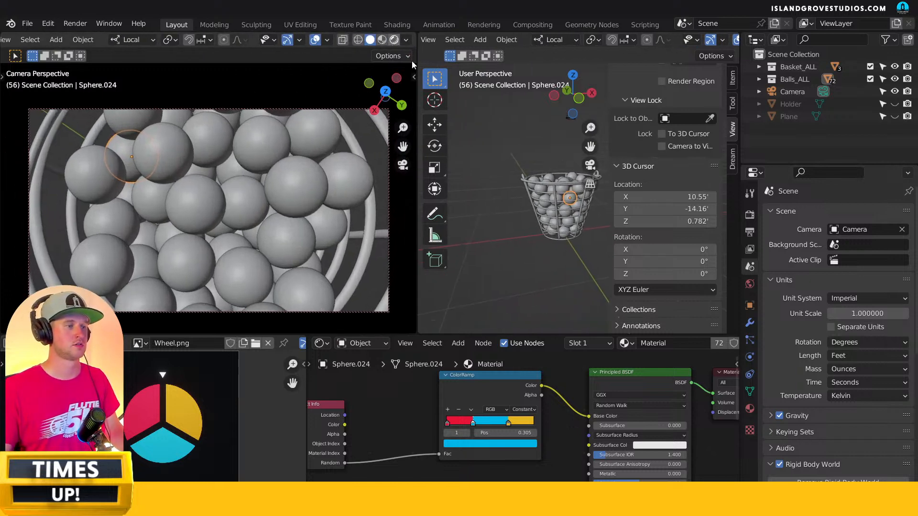
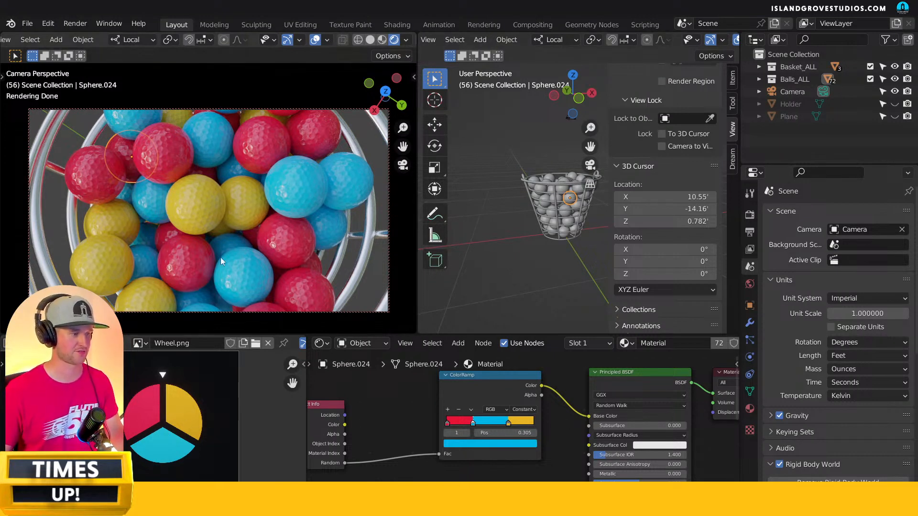
scroll(421, 424, down, 6)
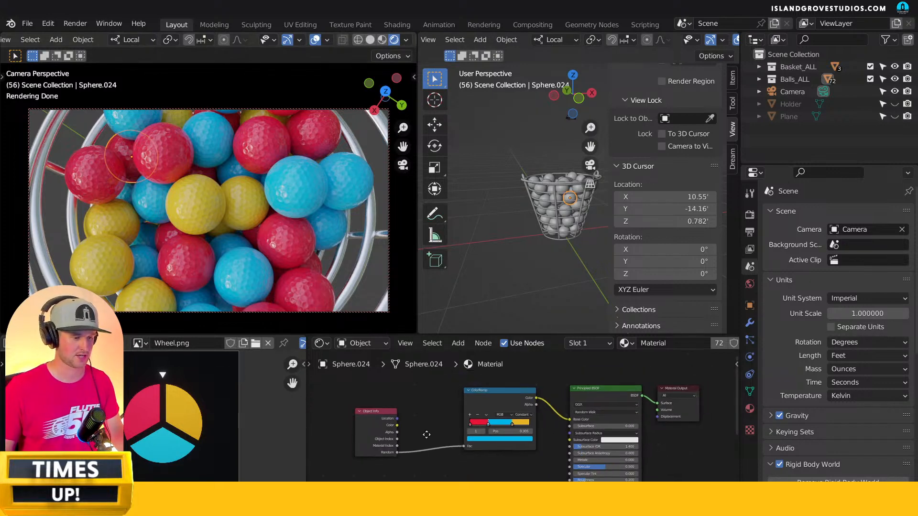
middle_drag(432, 446, 450, 470)
scroll(503, 396, up, 5)
middle_drag(563, 377, 578, 397)
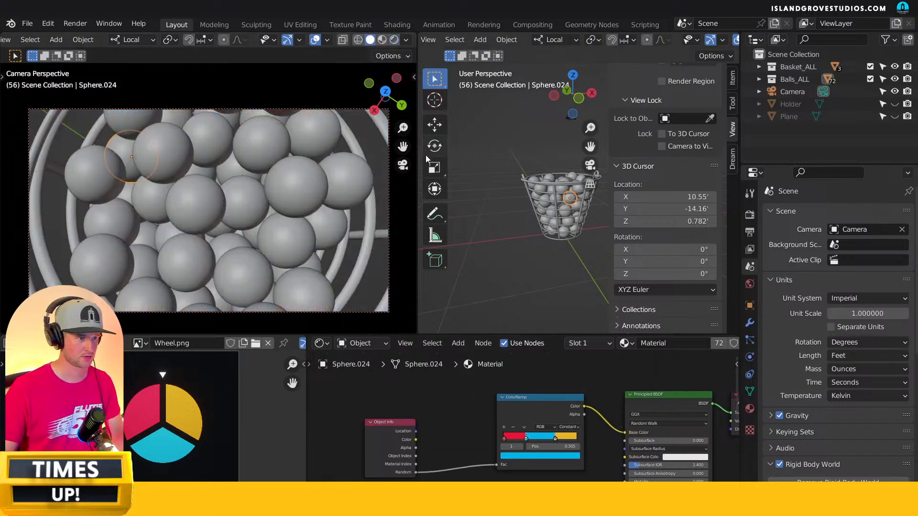
Narrow the camera view, set the main viewport to Rendered shading, and select a red ball near the basket's rim.
drag(416, 160, 161, 187)
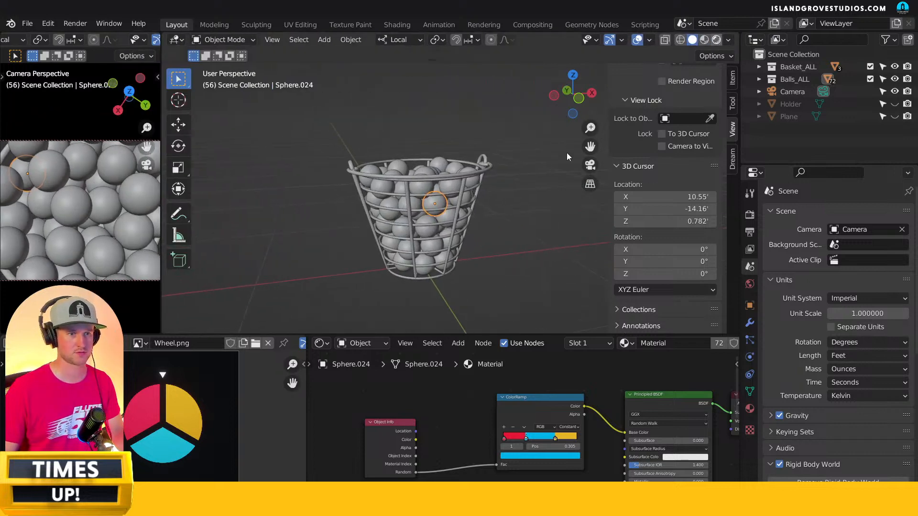
key(z)
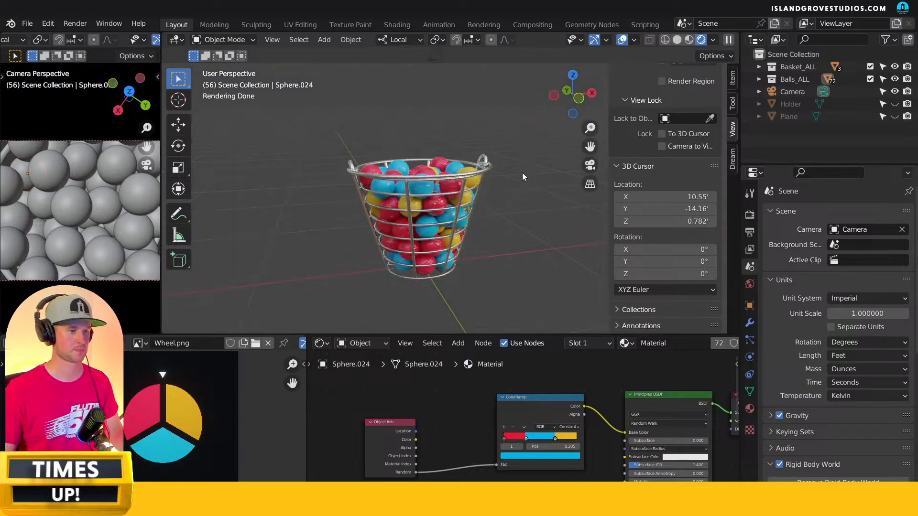
scroll(501, 197, up, 6)
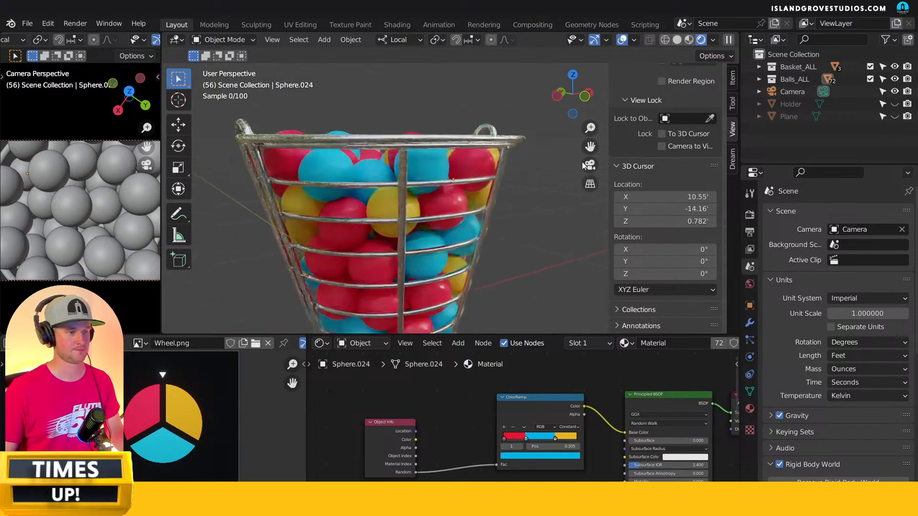
middle_drag(541, 187, 498, 183)
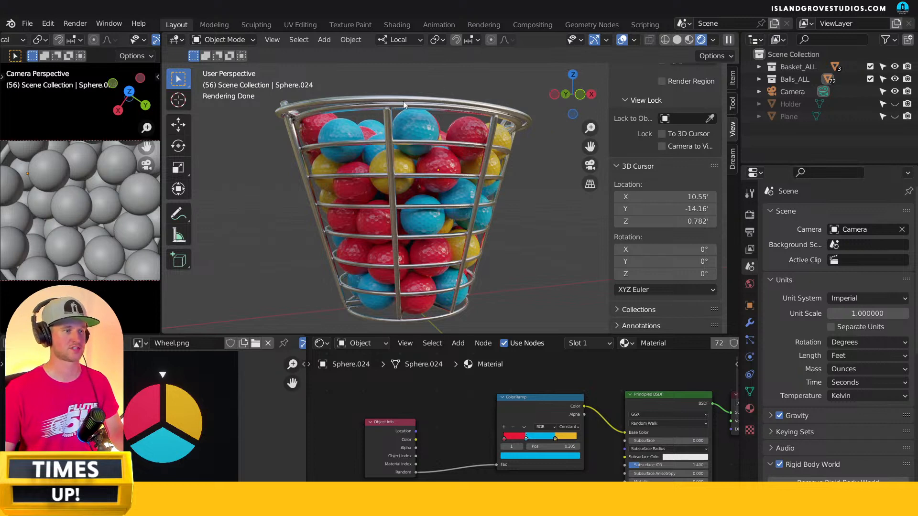
scroll(431, 201, down, 6)
scroll(466, 201, up, 6)
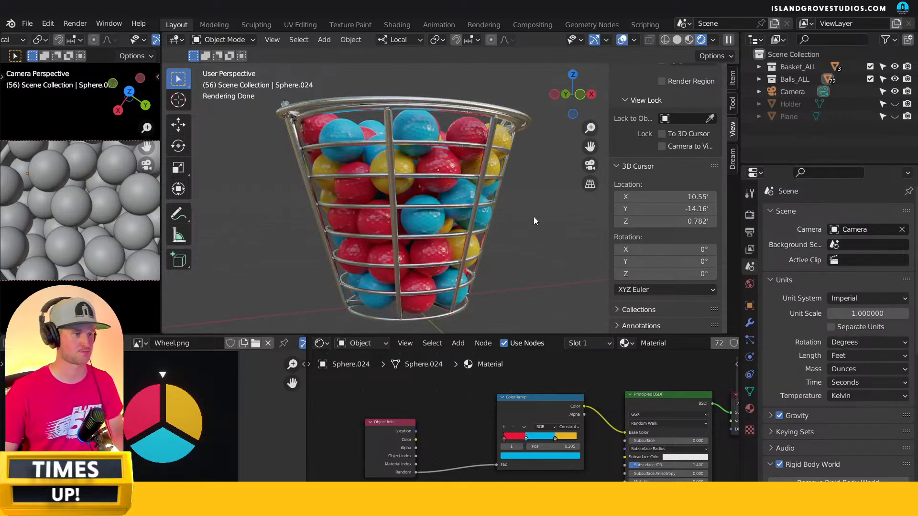
click(474, 140)
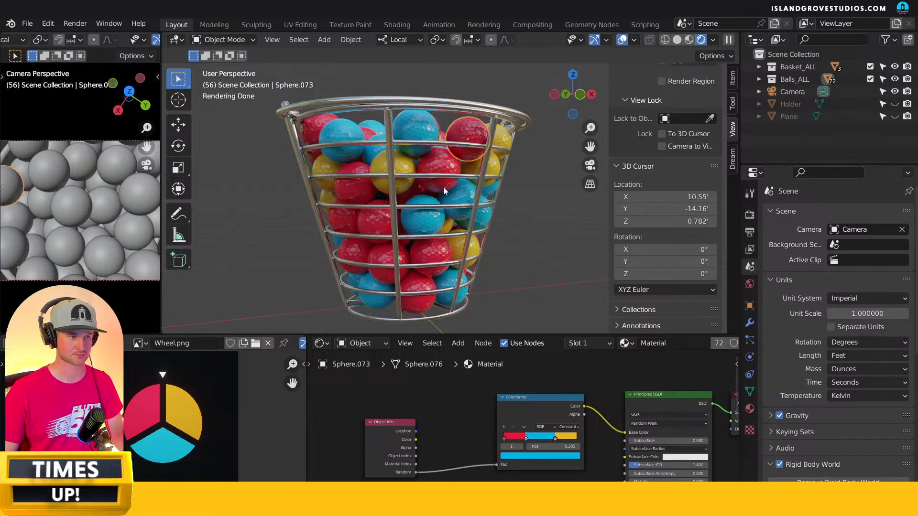
Change the node editor below the viewport to a Dope Sheet in Action Editor mode.
click(326, 343)
click(482, 379)
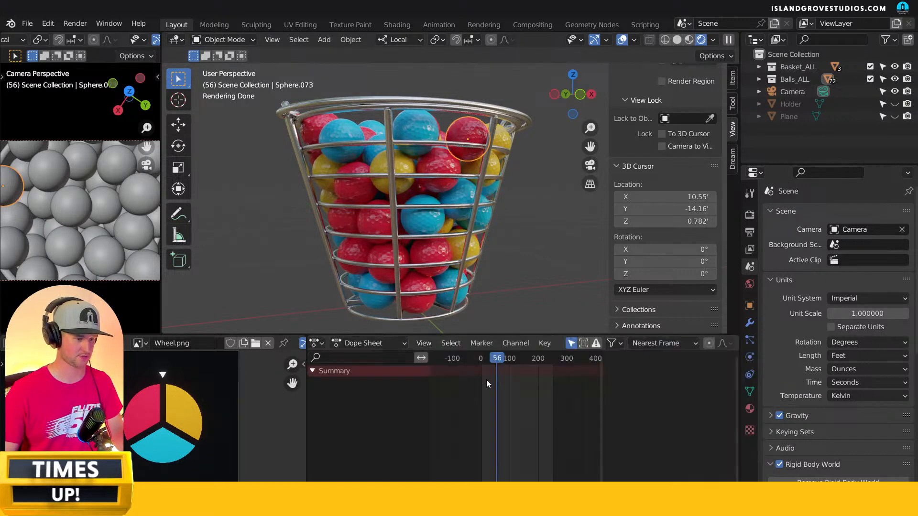
click(370, 343)
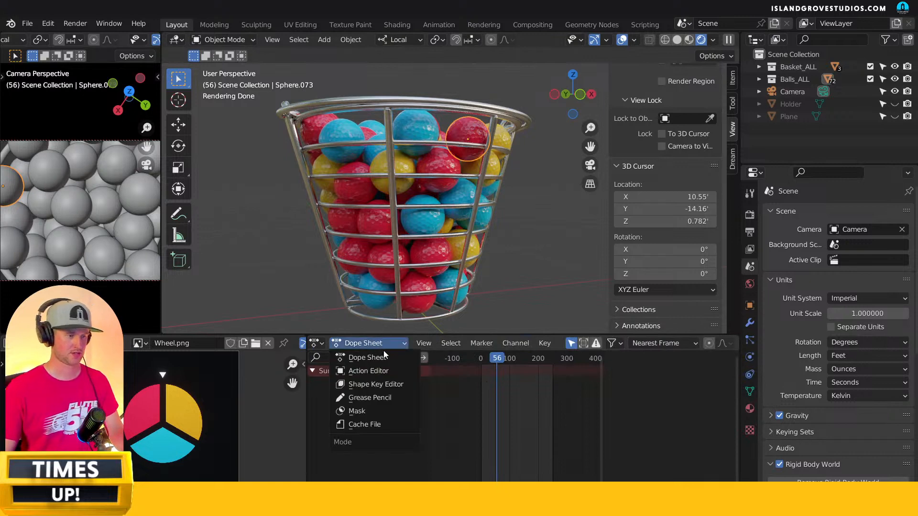
click(368, 368)
scroll(496, 388, up, 4)
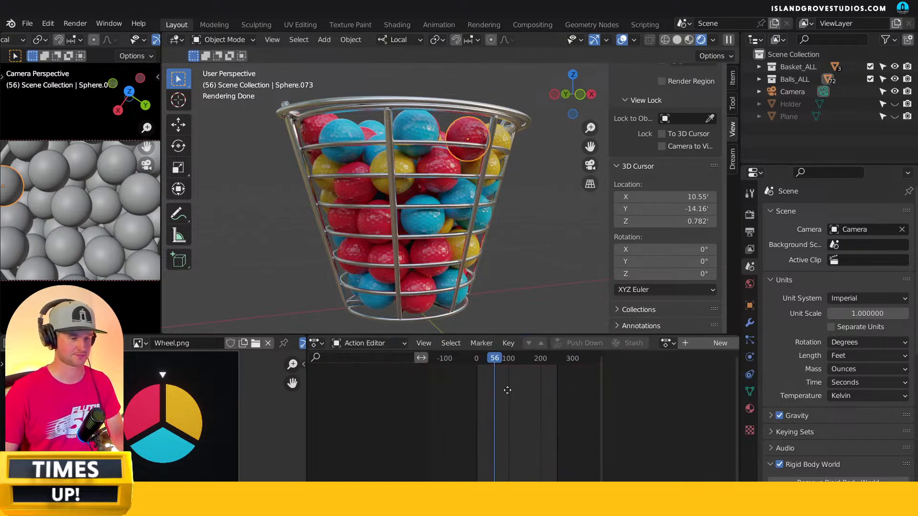
scroll(542, 207, down, 6)
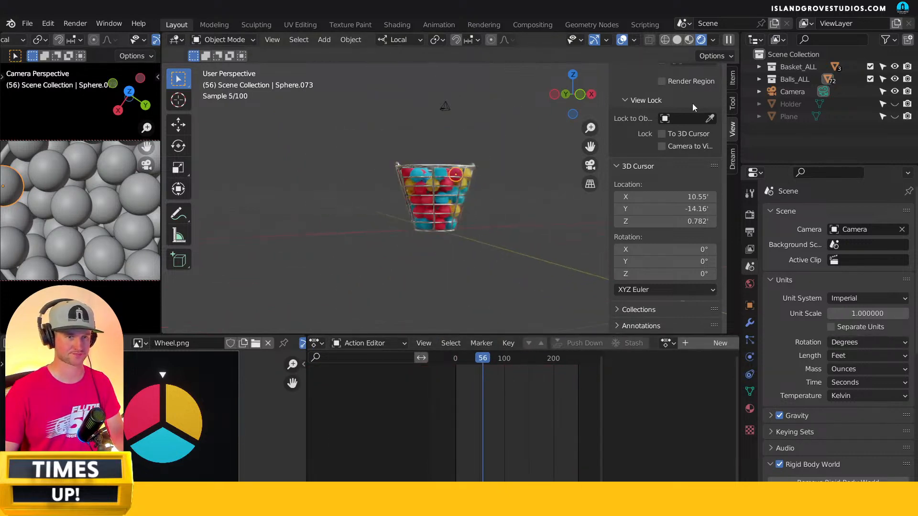
Examine the ball and basket meshes up close in Wireframe shading without X-ray and return the viewport to Solid shading.
click(677, 40)
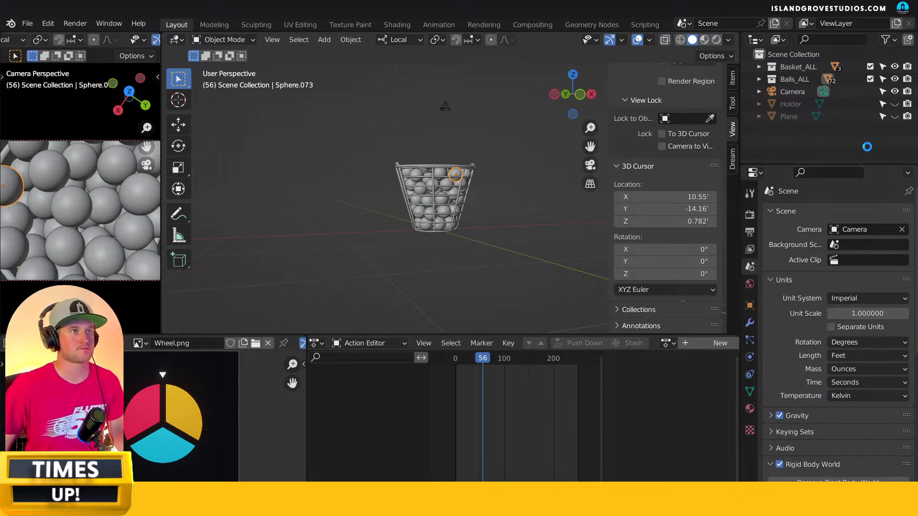
click(857, 260)
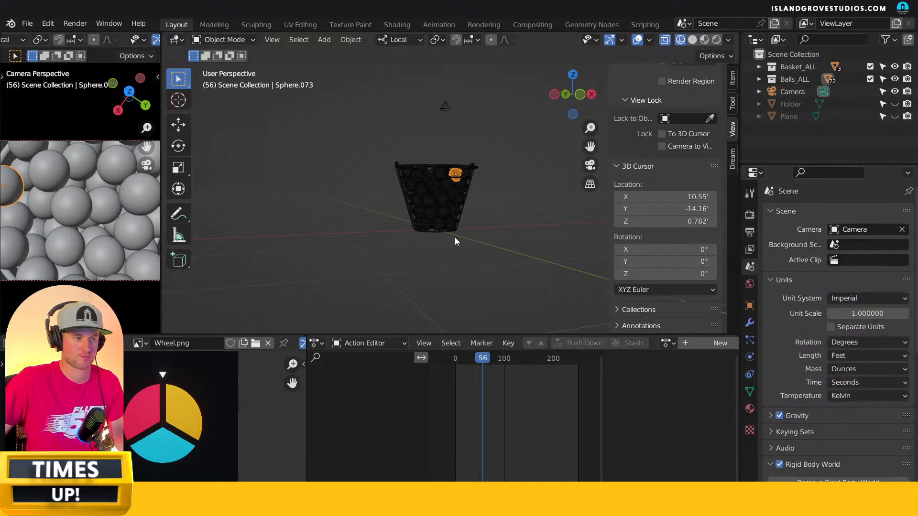
scroll(455, 179, up, 8)
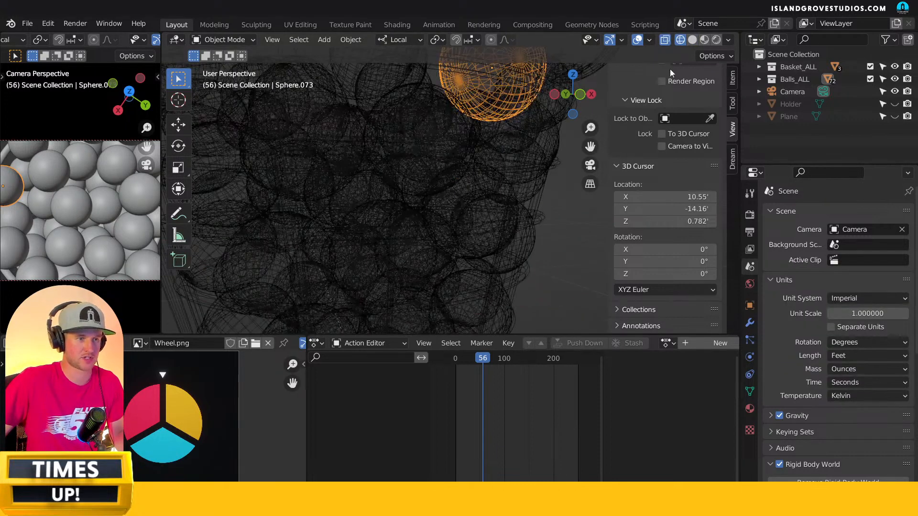
click(692, 40)
scroll(543, 168, up, 3)
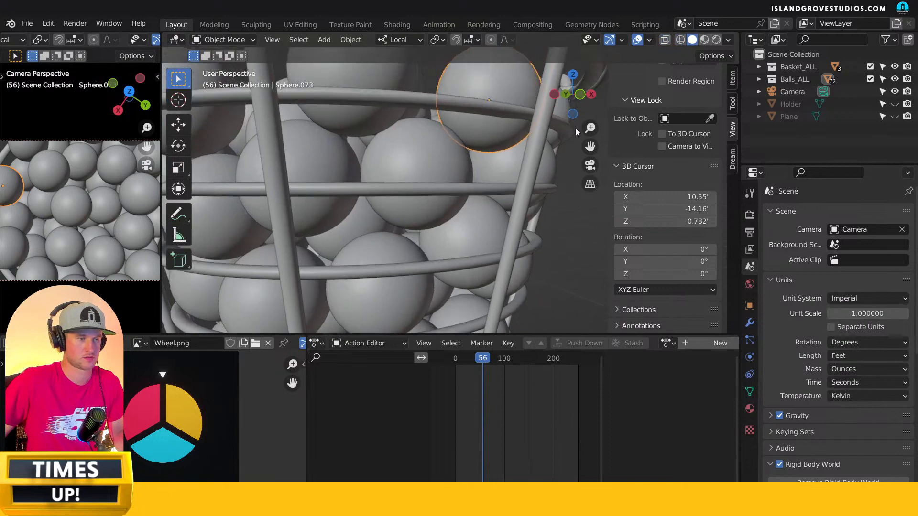
drag(593, 71, 596, 104)
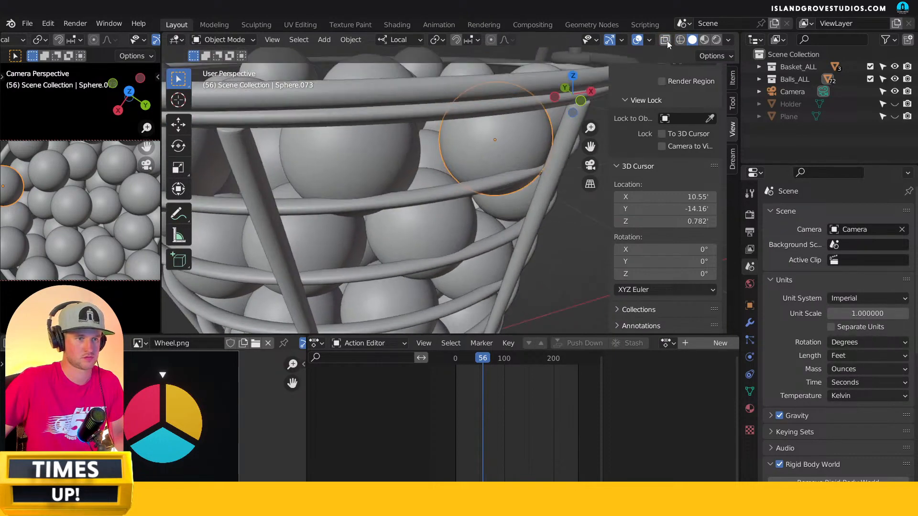
click(680, 39)
click(665, 40)
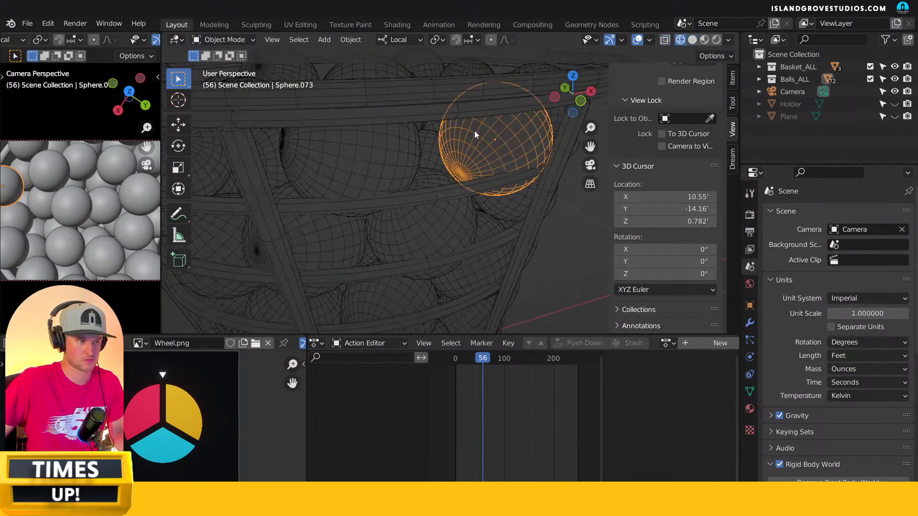
middle_drag(531, 143, 517, 164)
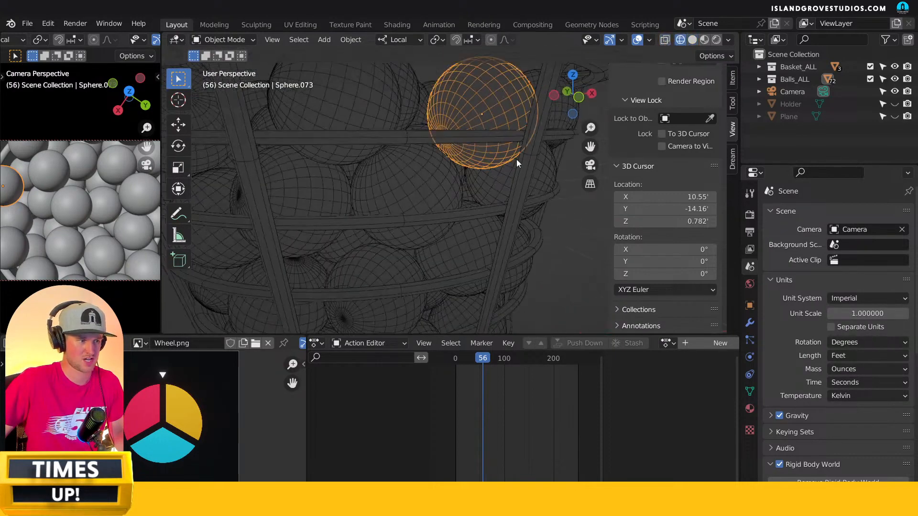
click(692, 40)
scroll(451, 174, down, 8)
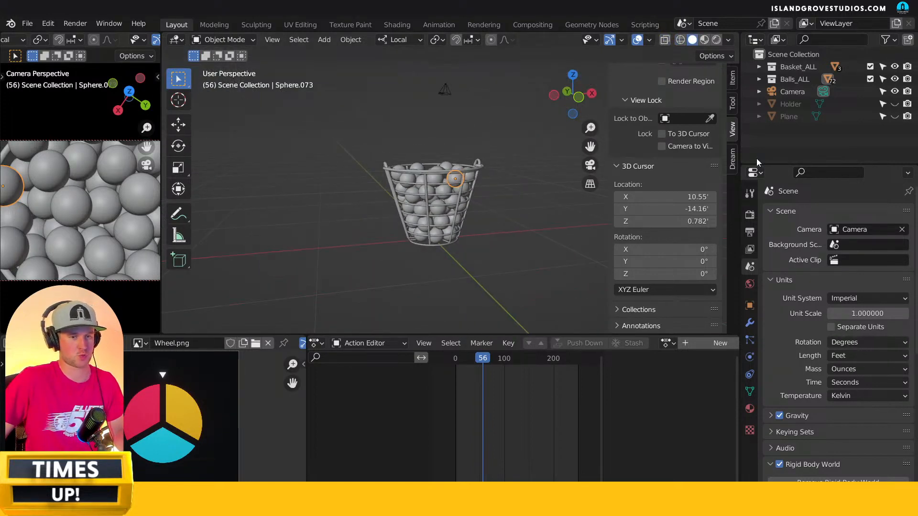
Show the Holder object, exclude the Basket_ALL collection, and select the Holder.
click(894, 104)
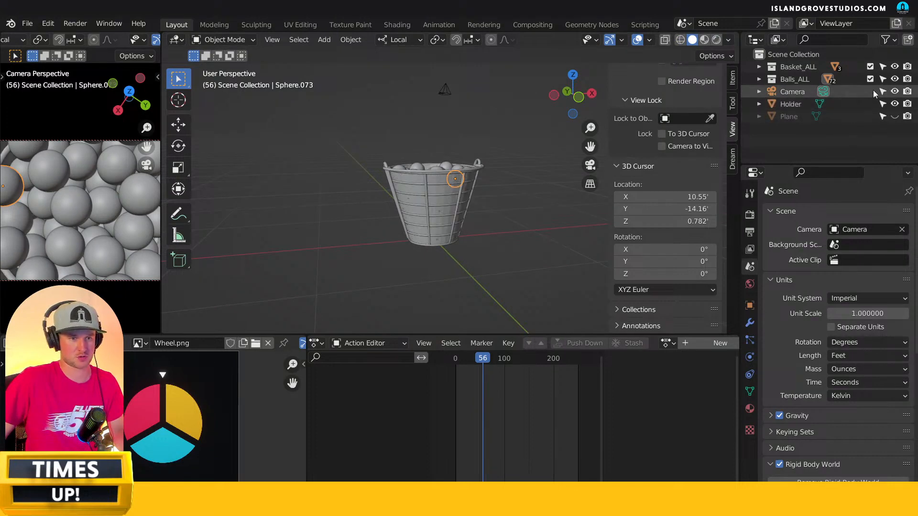
click(870, 67)
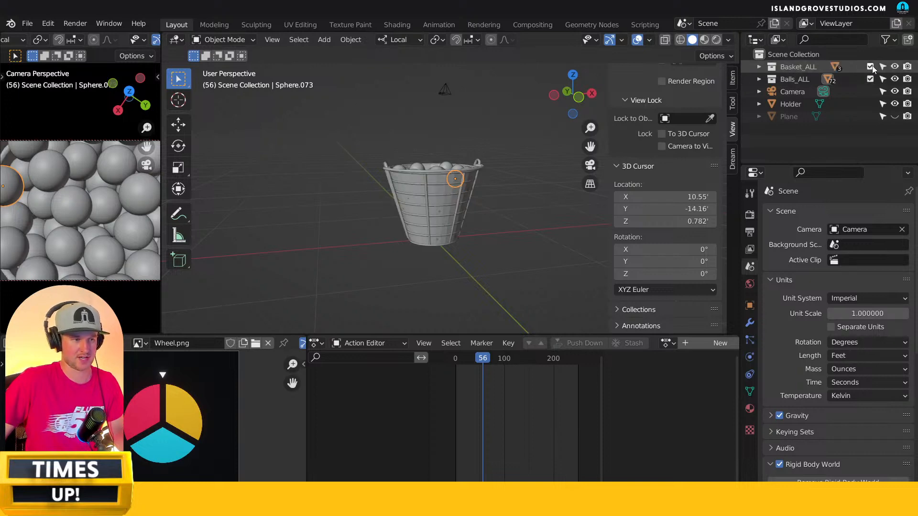
click(435, 198)
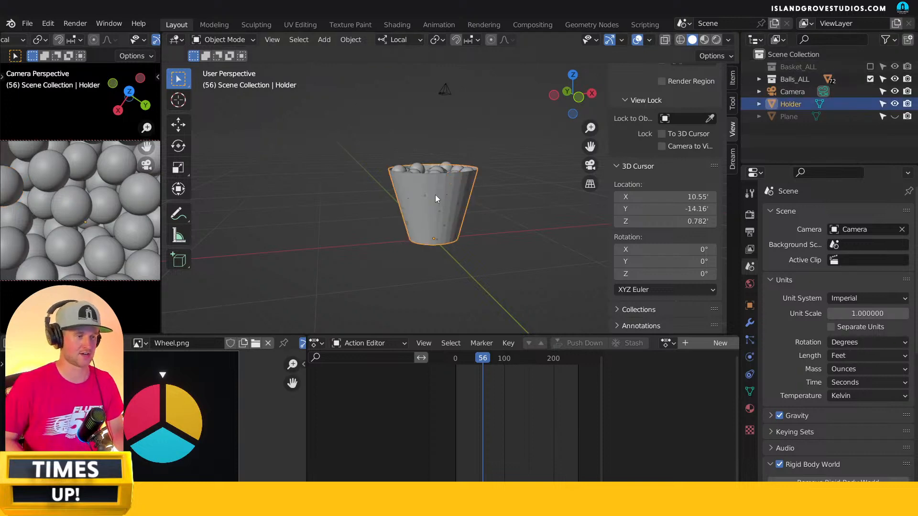
middle_drag(435, 196, 433, 203)
Move one ball out of the Holder to a spot in the air directly above it.
click(434, 203)
key(g)
click(456, 148)
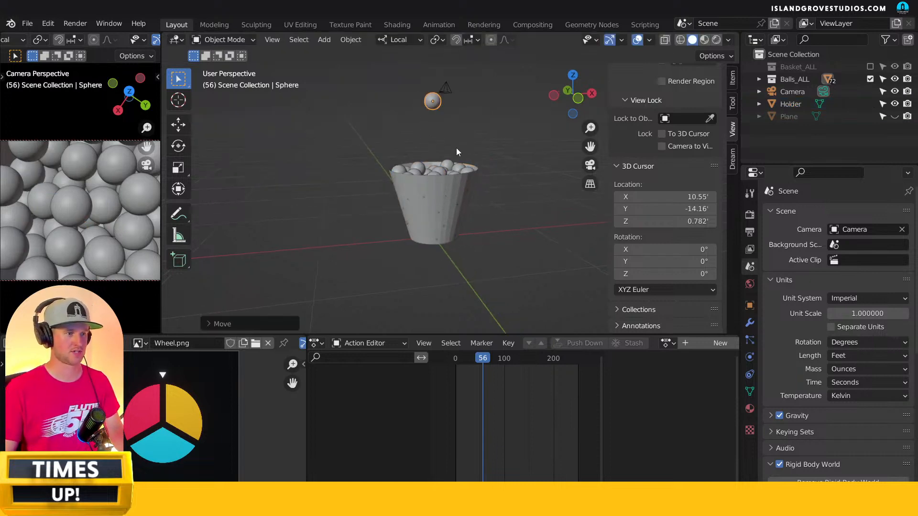
scroll(449, 197, down, 3)
Add an Array modifier with a count of 8 to the raised ball and apply its object transform.
click(749, 323)
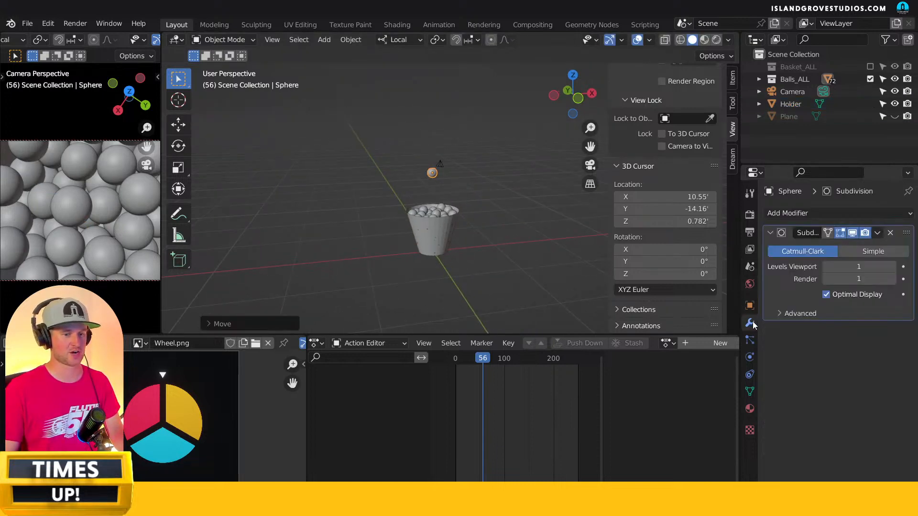
click(812, 213)
click(662, 249)
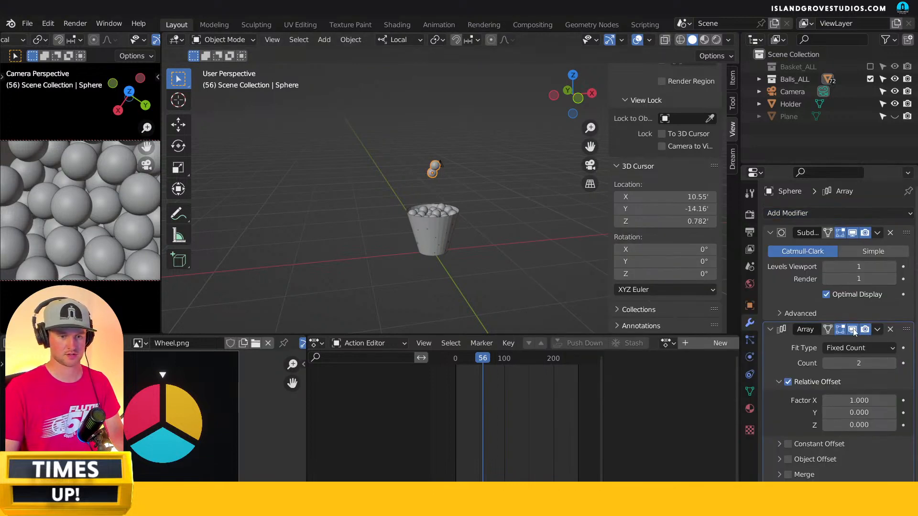
mouse_move(603, 230)
middle_down()
mouse_move(554, 229)
mouse_move(607, 223)
middle_up()
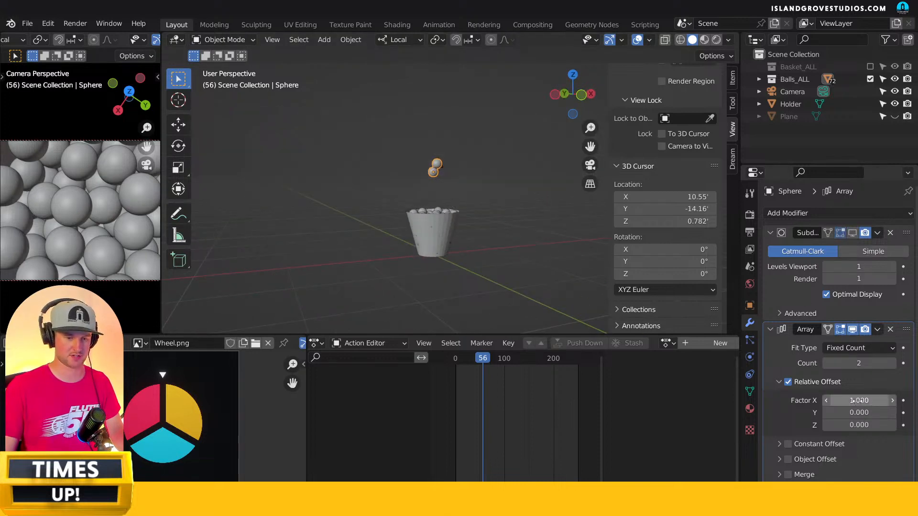
ctrl+scroll(858, 364, up, 6)
middle_drag(528, 209, 514, 239)
key(ctrl+a)
click(481, 207)
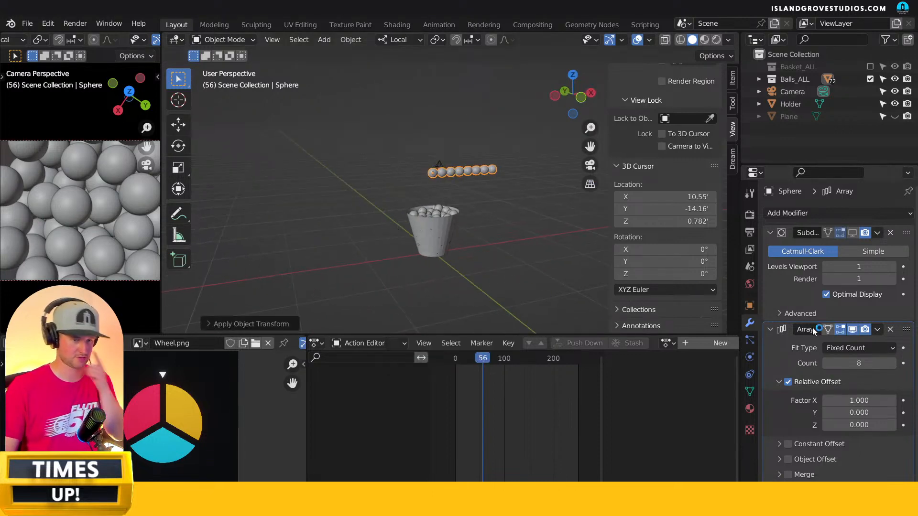
Stack the array vertically with relative offset X 0 and Z 1.3, and raise its count to 10.
click(859, 400)
text(0)
key(Return)
drag(860, 425, 904, 425)
middle_drag(483, 184, 508, 272)
click(893, 363)
click(894, 363)
Duplicate the column of balls four times to form a cluster of columns above the Holder.
middle_drag(495, 238, 380, 273)
key(shift+d)
click(473, 228)
key(shift+d)
click(463, 248)
middle_drag(459, 258, 514, 183)
key(shift+d)
click(471, 231)
click(478, 133)
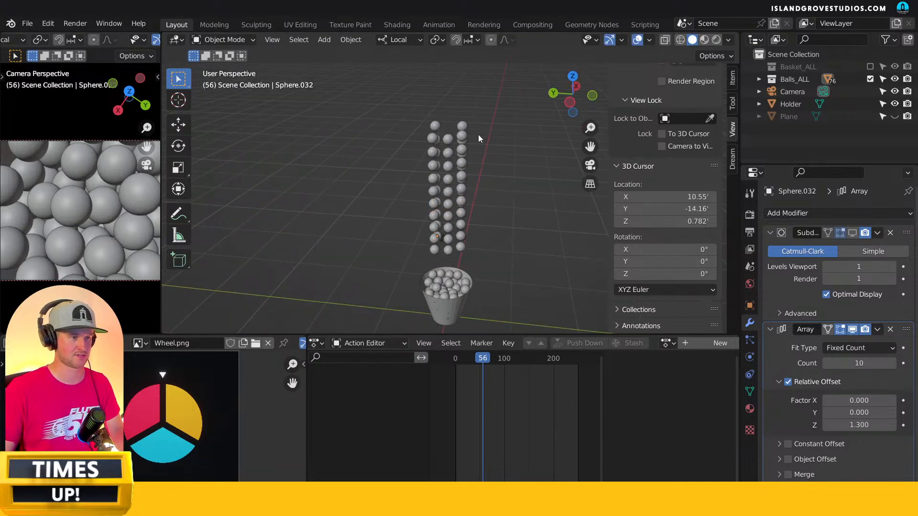
Examine the ball columns, the Holder below them and a ball inside it by selecting each.
drag(421, 133, 503, 251)
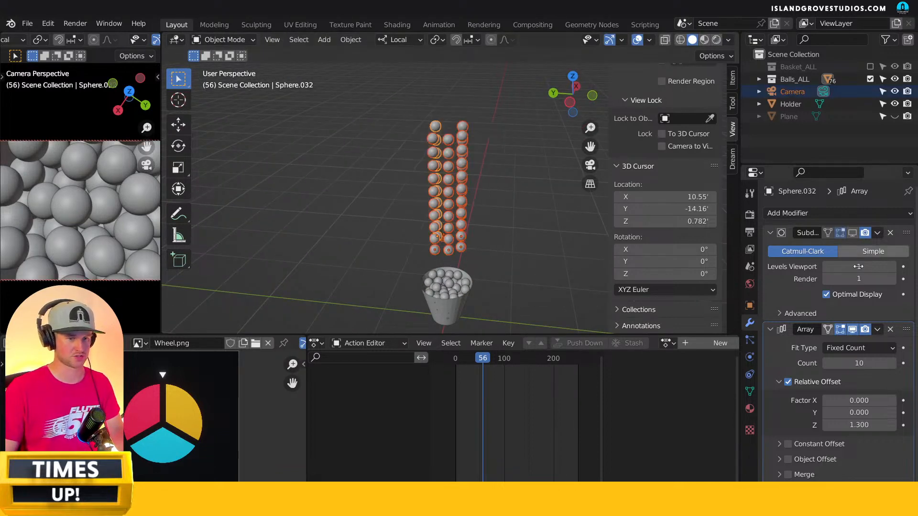
click(488, 188)
middle_drag(488, 188, 432, 160)
click(454, 223)
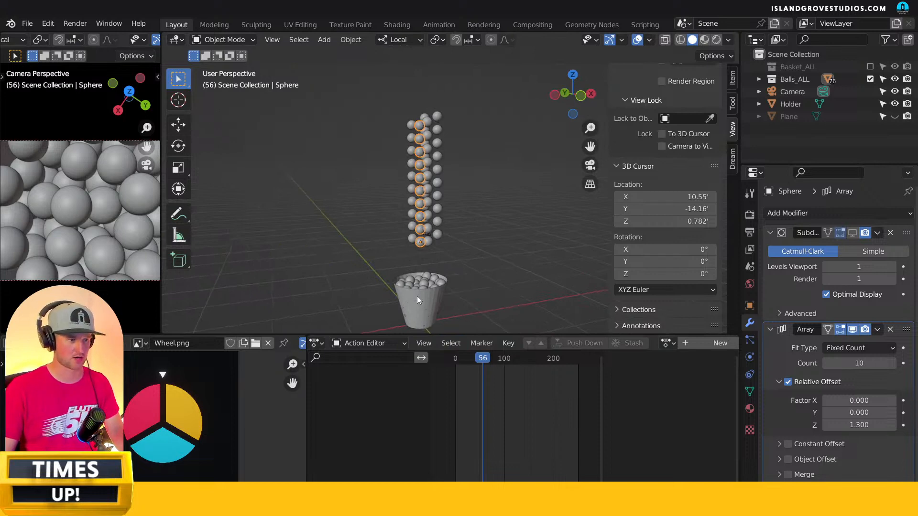
middle_drag(480, 279, 461, 289)
scroll(433, 300, up, 3)
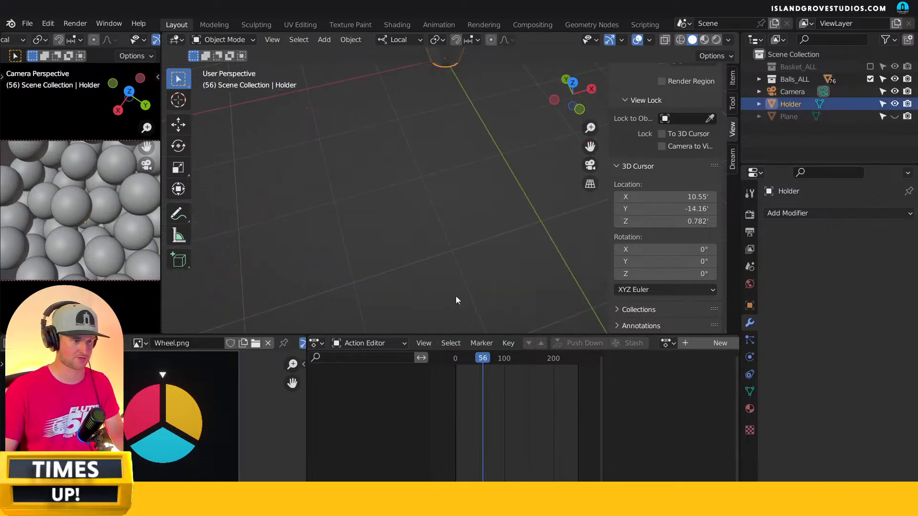
key(KP_Decimal)
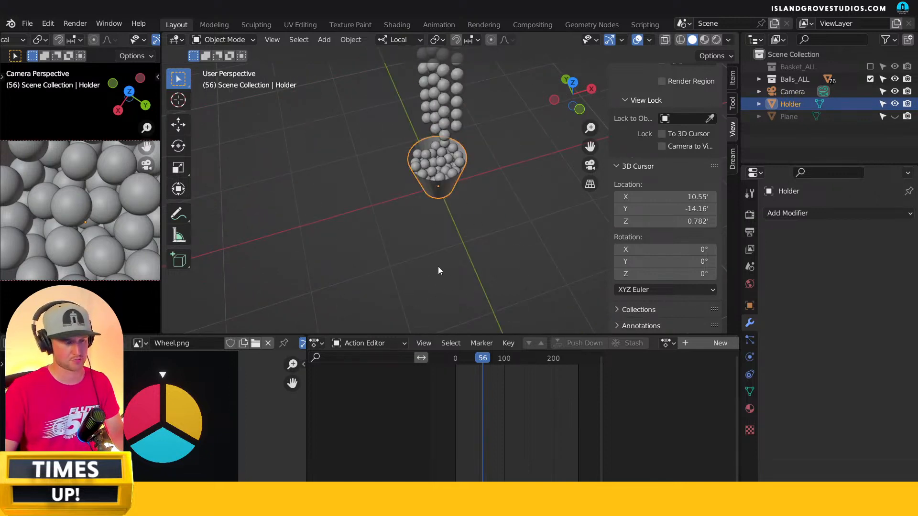
click(447, 161)
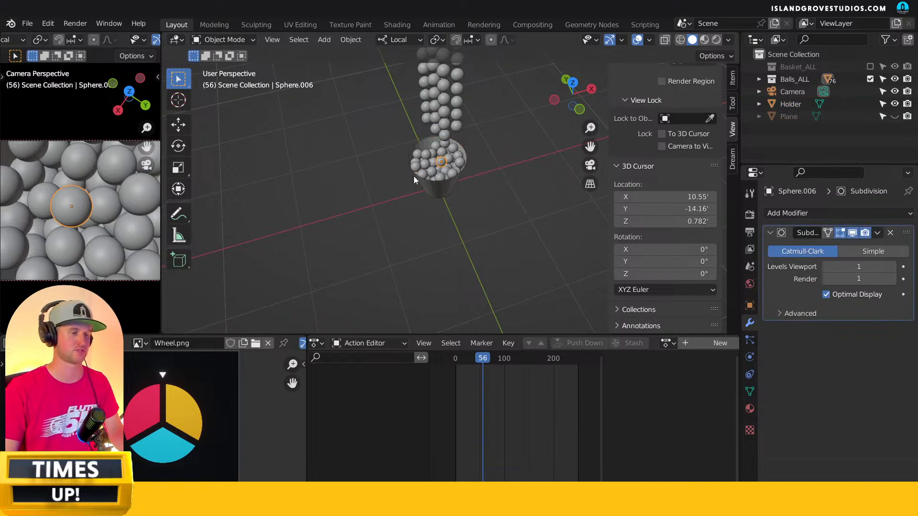
scroll(446, 168, up, 3)
scroll(444, 214, down, 2)
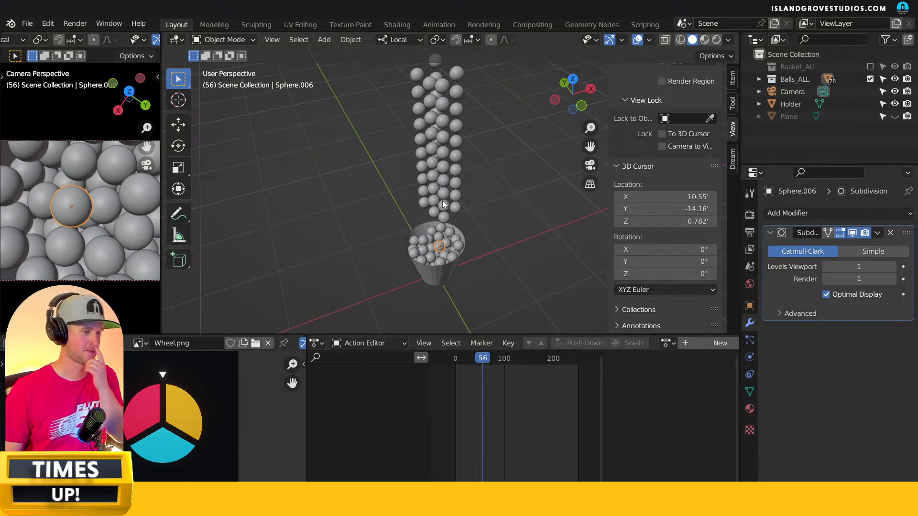
Delete all the stacked ball columns above the Holder.
click(440, 205)
alt+click(436, 207)
click(443, 205)
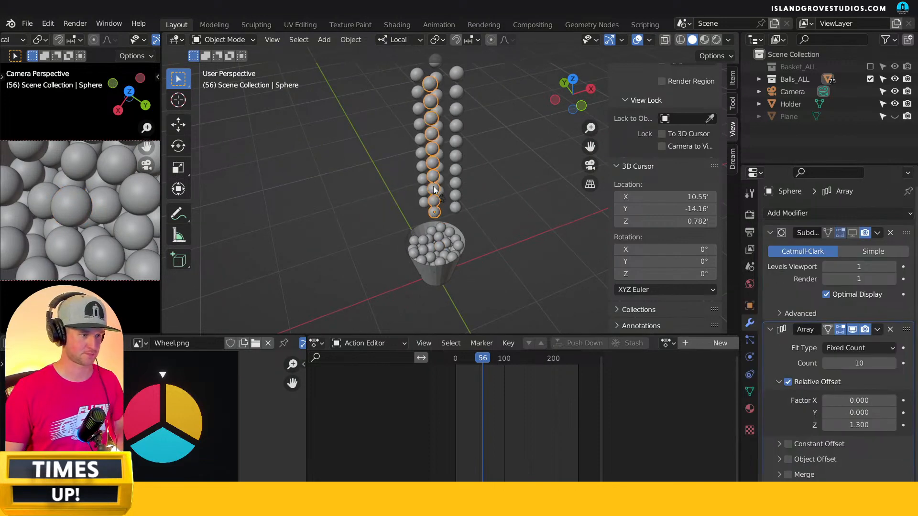
shift+click(457, 182)
key(Delete)
middle_drag(420, 251, 482, 148)
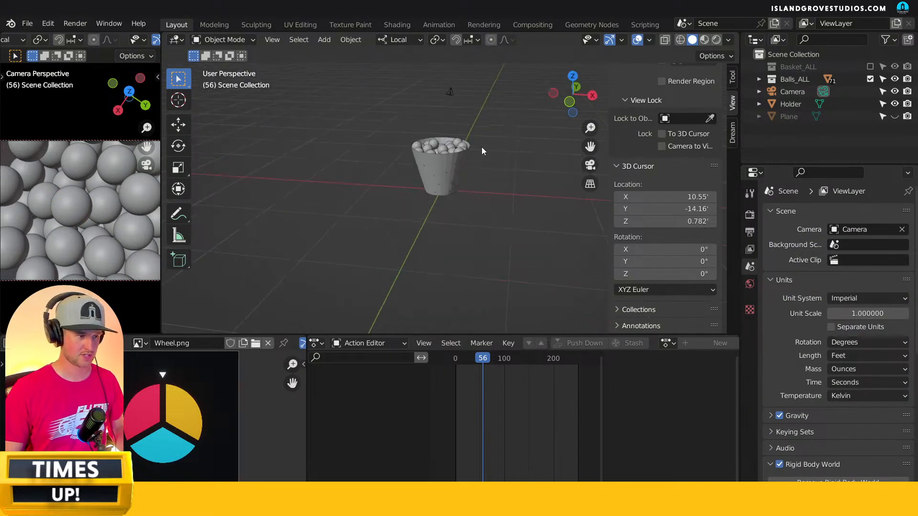
Select and frame the Holder, then hide it so only the settled balls are shown.
click(444, 194)
key(KP_Decimal)
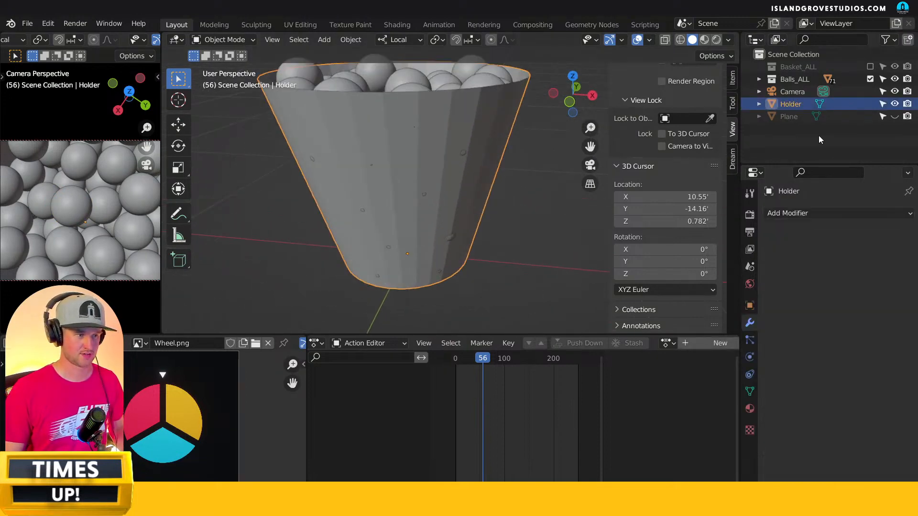
click(894, 103)
middle_drag(423, 162, 409, 202)
scroll(478, 170, down, 3)
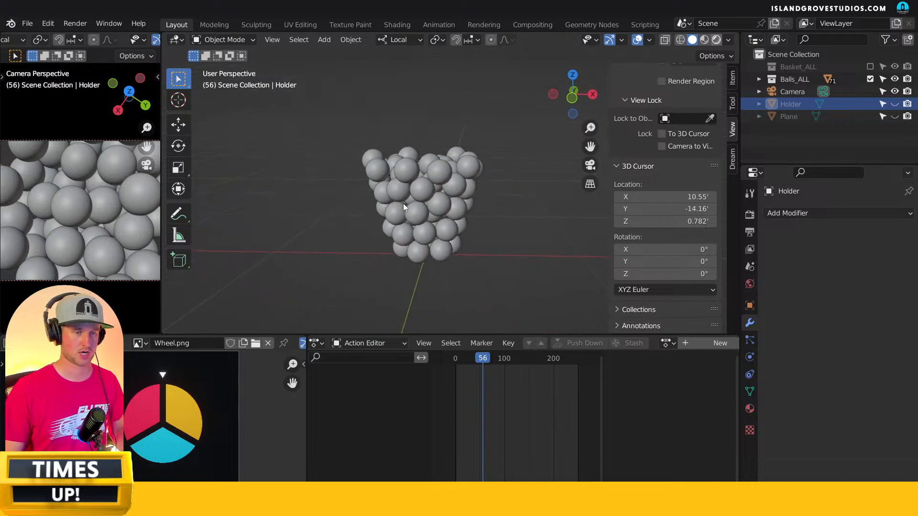
Set the viewport to Rendered shading, re-enable the Basket_ALL collection and inspect the balls up close.
key(z)
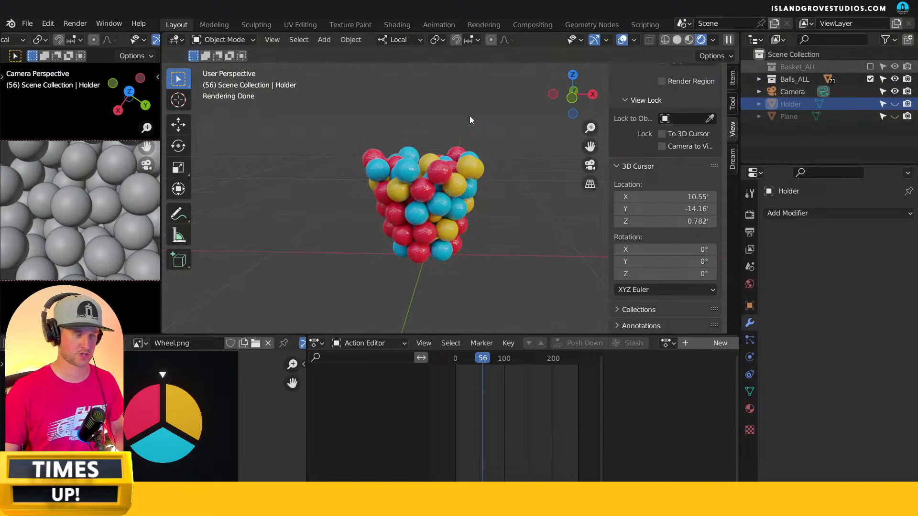
scroll(480, 143, up, 8)
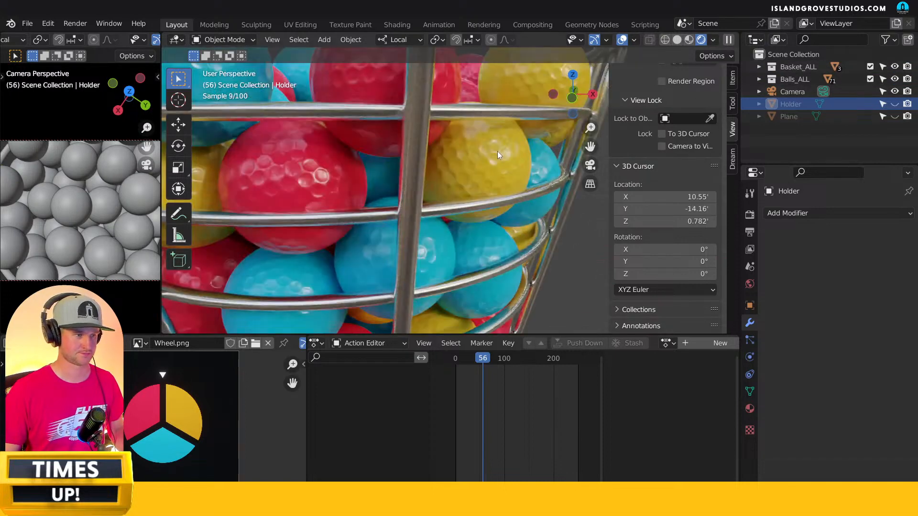
scroll(498, 171, up, 2)
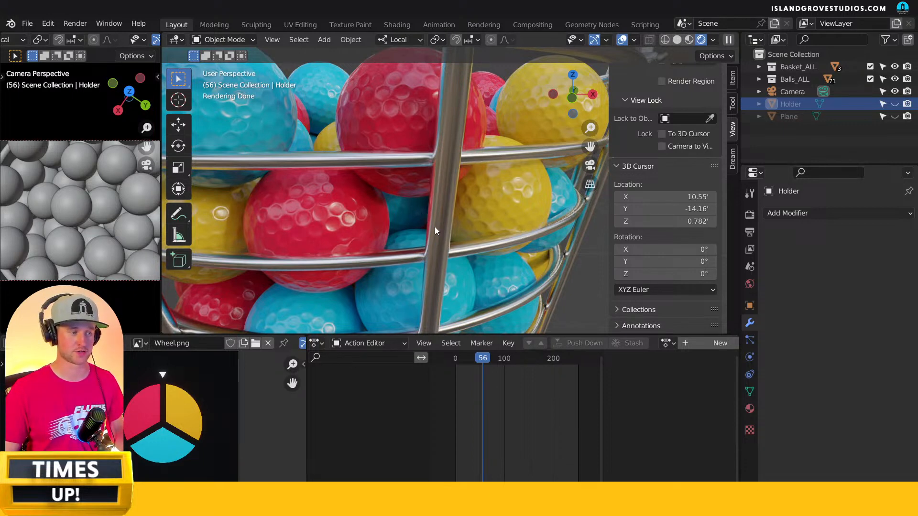
Expand the Balls_ALL collection in an enlarged outliner, look through all of its spheres, and collapse it again.
click(758, 80)
scroll(810, 86, down, 8)
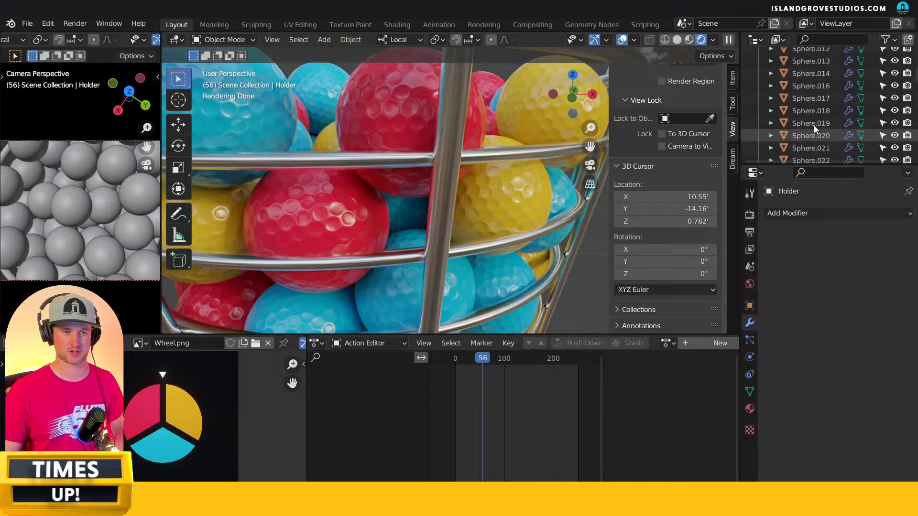
scroll(819, 67, down, 8)
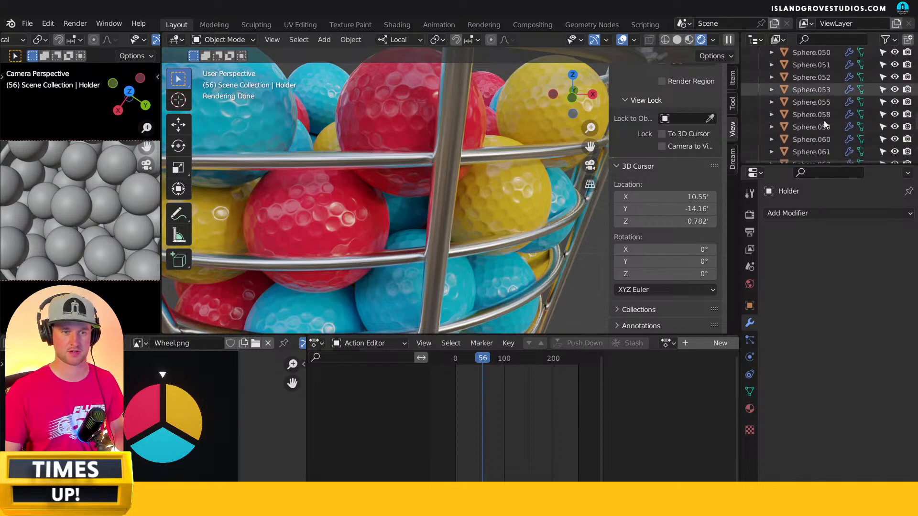
drag(815, 164, 816, 423)
scroll(821, 315, down, 5)
scroll(821, 315, up, 5)
scroll(821, 315, up, 14)
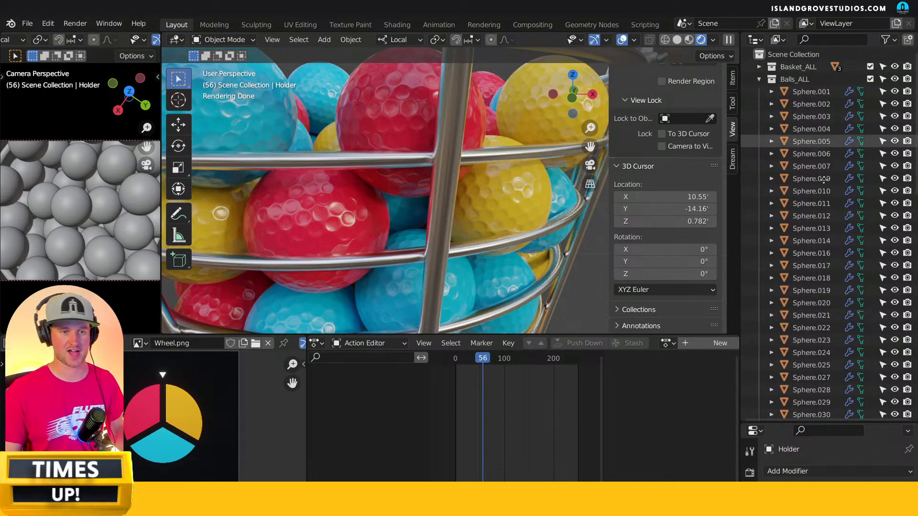
click(758, 78)
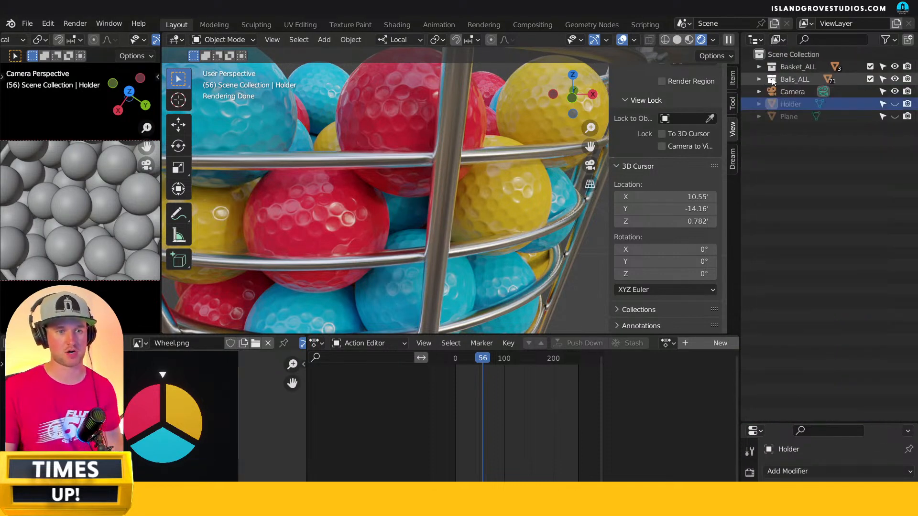
Disable the Balls_ALL collection and, in Solid shading, snap the 3D cursor to the world origin.
click(870, 79)
scroll(552, 127, down, 6)
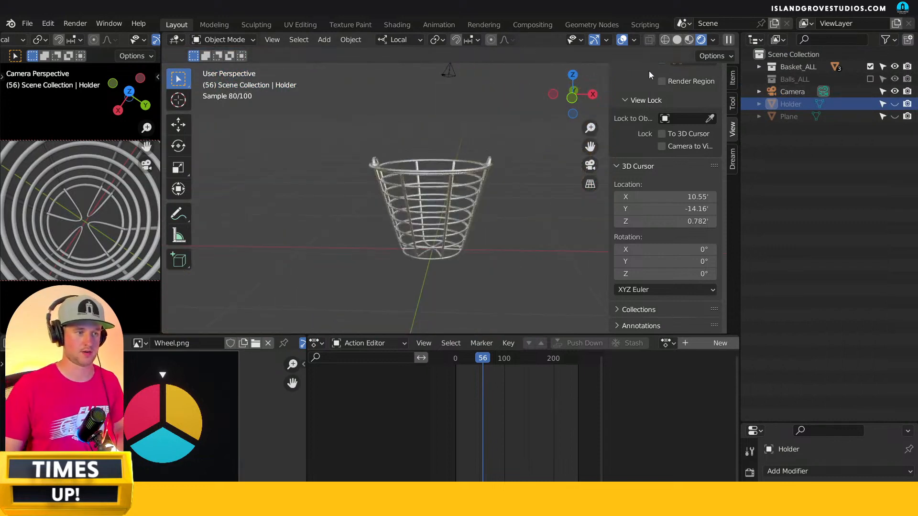
click(676, 40)
mouse_move(369, 172)
middle_down()
mouse_move(392, 179)
mouse_move(381, 201)
middle_up()
key(shift+s)
click(357, 237)
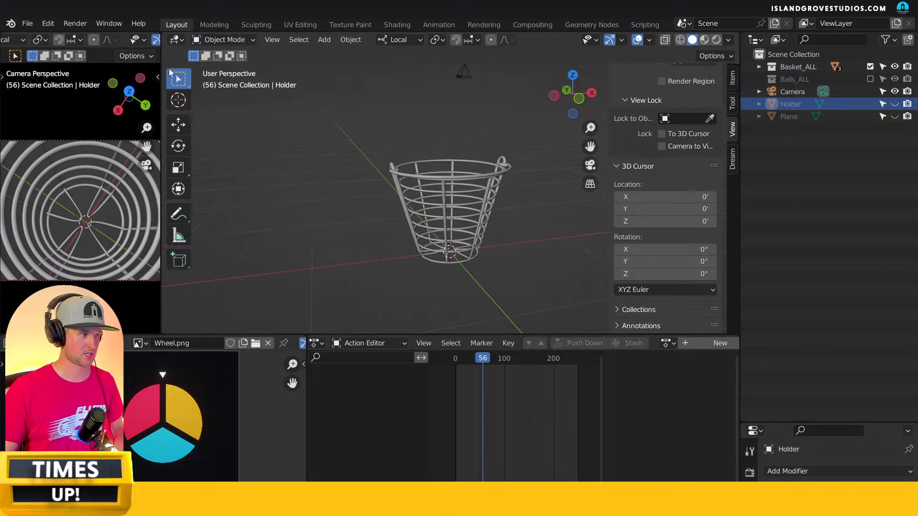
Try to append the golf ball object from GolfBall_HiPoly.blend in the D:\Roland\lib folder, with the files sorted by name.
click(21, 25)
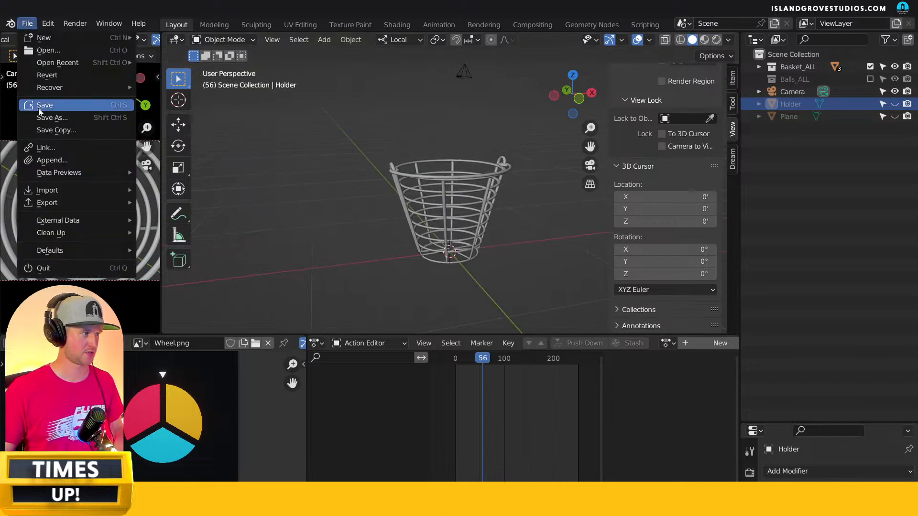
click(54, 158)
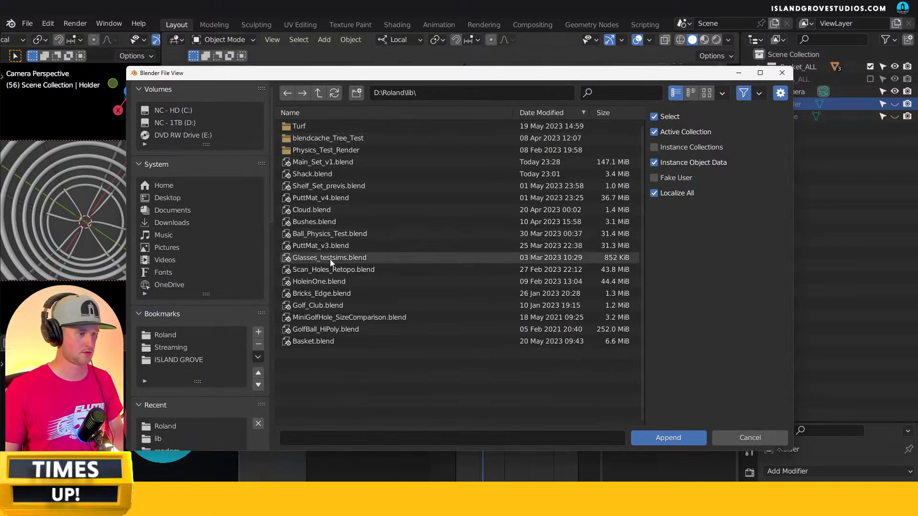
click(449, 112)
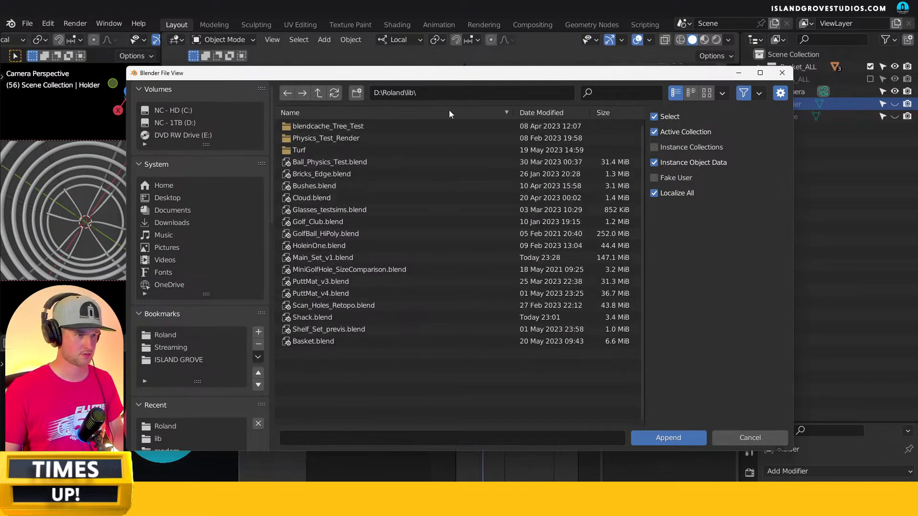
double_click(309, 233)
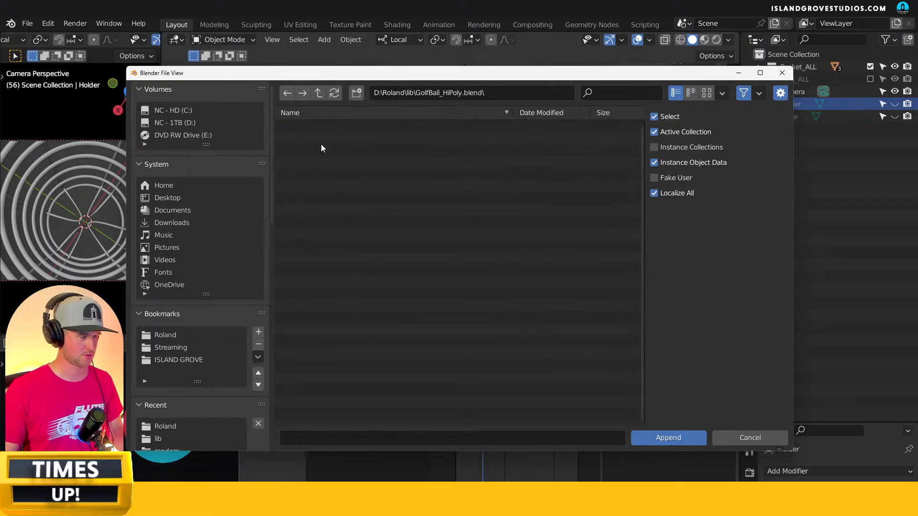
double_click(308, 197)
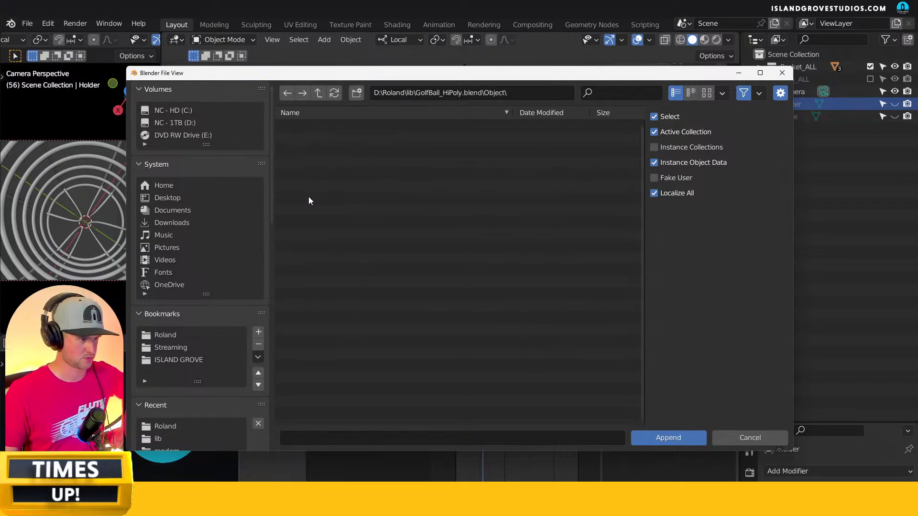
click(314, 129)
click(695, 436)
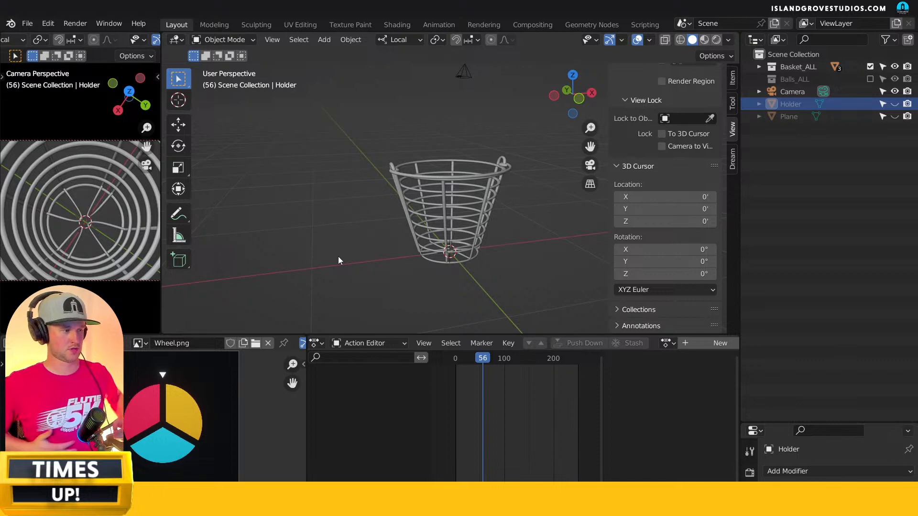
Paste the copied high-poly golf ball into the basket scene.
key(ctrl+v)
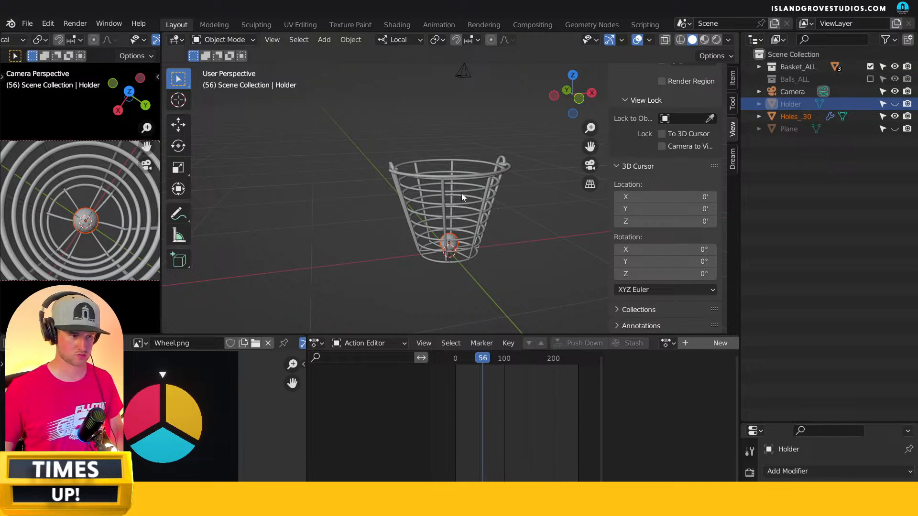
shift+middle_drag(463, 188, 481, 213)
shift+middle_drag(546, 231, 521, 218)
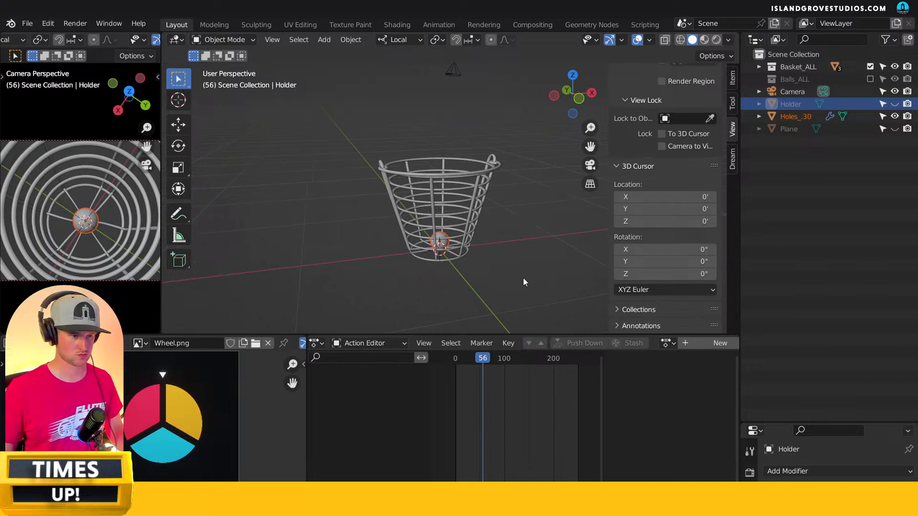
Disable the Basket_ALL collection, then select and frame the golf ball and enlarge the properties area to show its modifiers.
drag(469, 223, 471, 223)
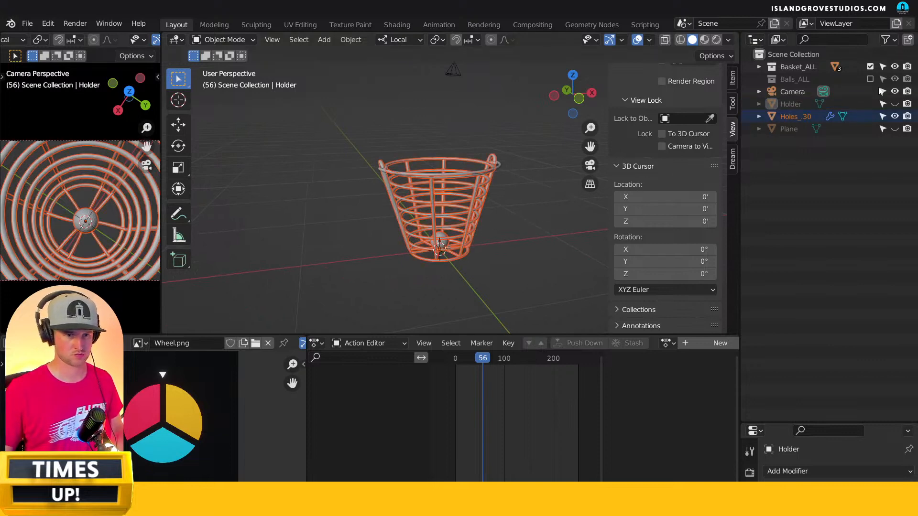
click(876, 67)
click(870, 66)
shift+middle_drag(456, 244, 514, 223)
click(444, 209)
key(KP_Decimal)
drag(777, 421, 774, 165)
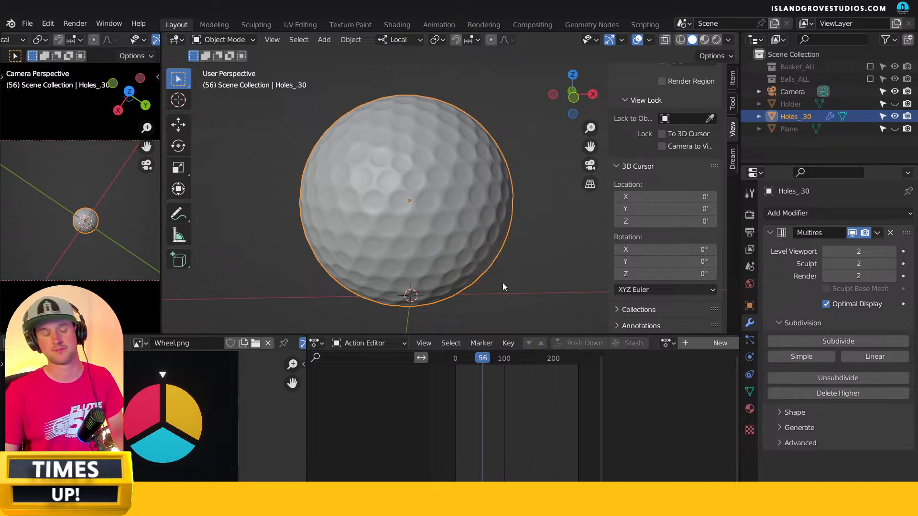
Turn off the ball's Multires modifier in the viewport and inspect its base mesh in Edit Mode, then return to Object Mode.
click(852, 233)
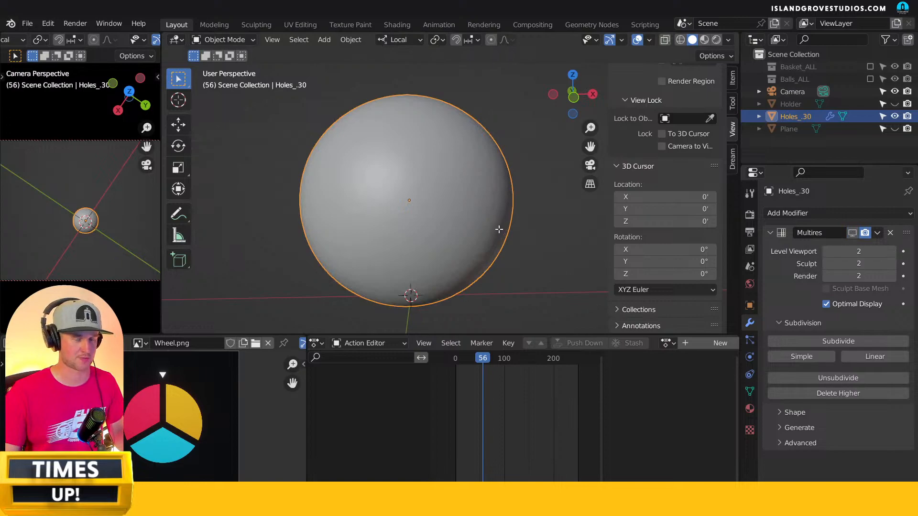
key(Tab)
scroll(445, 201, up, 5)
scroll(447, 186, down, 3)
scroll(449, 189, up, 2)
scroll(444, 199, down, 2)
scroll(443, 198, down, 3)
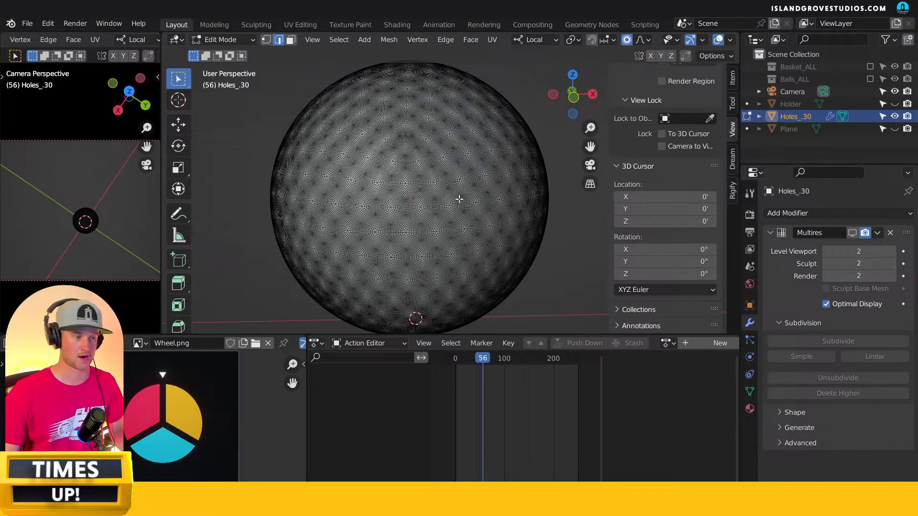
key(Tab)
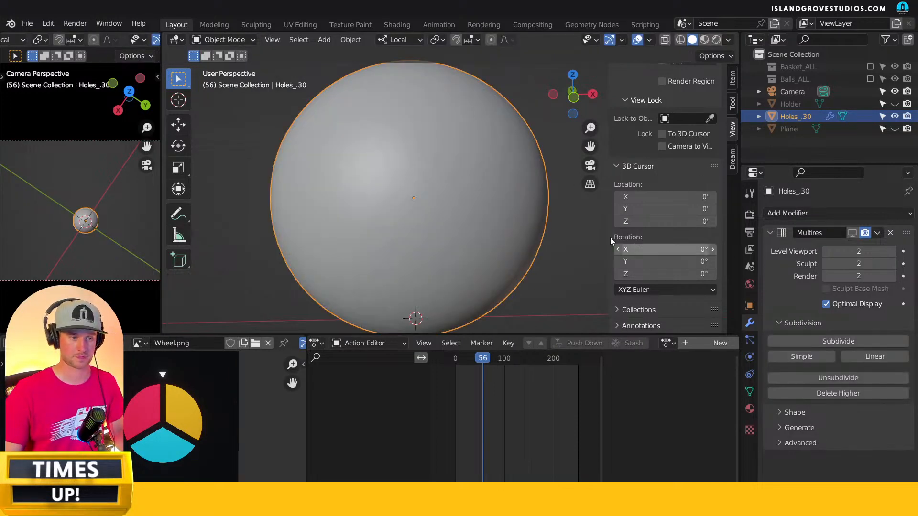
With Multires displayed, examine the ball's dimples up close and from several sides, then select the ball again.
scroll(526, 190, up, 6)
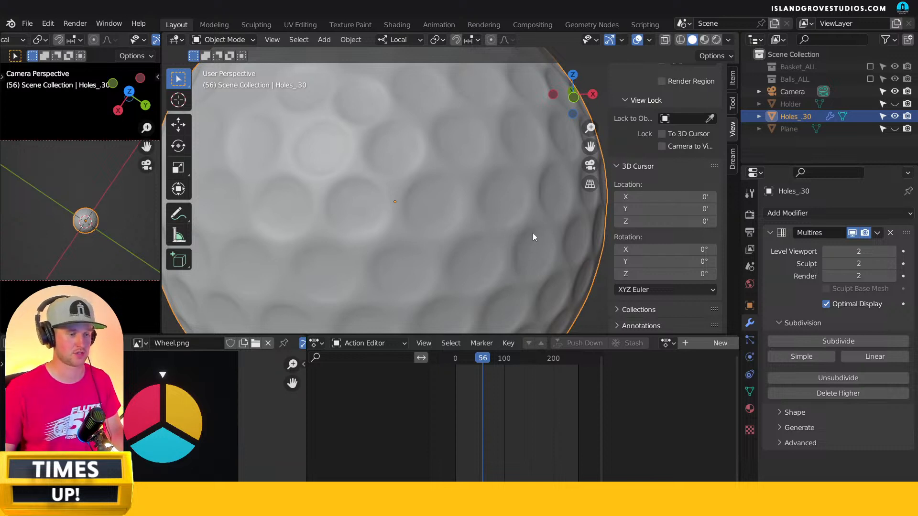
scroll(532, 233, down, 5)
click(538, 247)
middle_drag(434, 249, 509, 257)
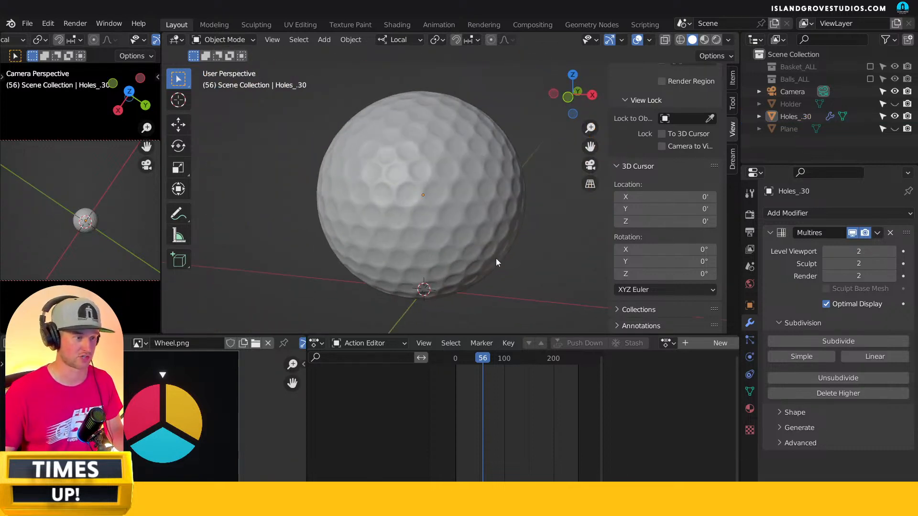
scroll(509, 258, up, 5)
middle_drag(448, 209, 491, 208)
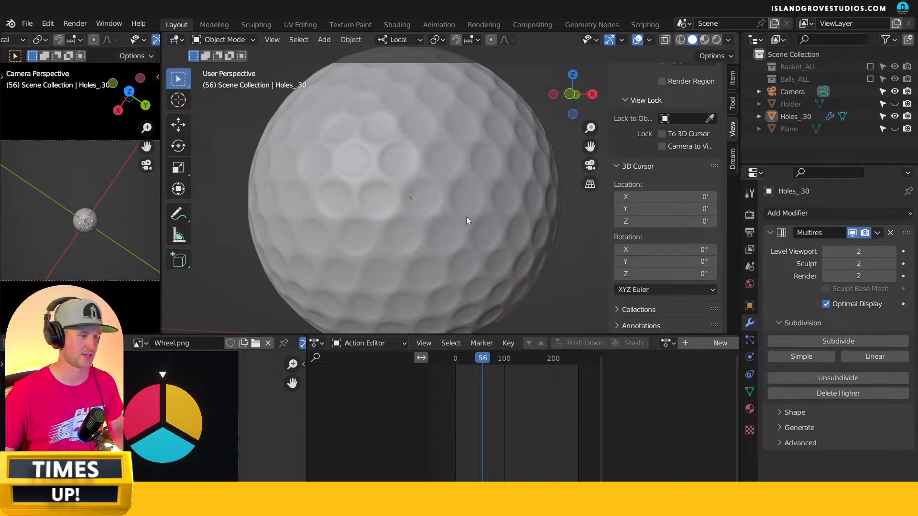
middle_drag(465, 220, 494, 234)
scroll(487, 185, down, 5)
middle_drag(452, 199, 471, 210)
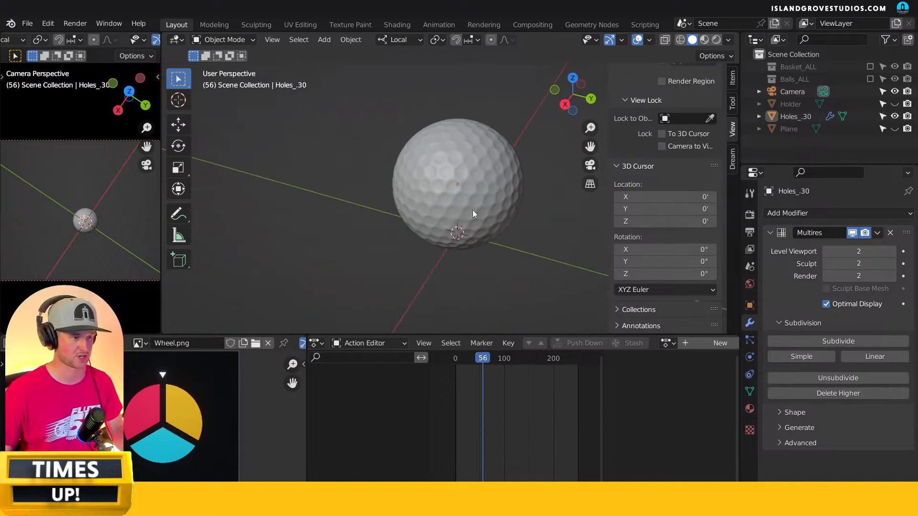
mouse_move(455, 181)
middle_down()
mouse_move(492, 164)
mouse_move(449, 183)
mouse_move(461, 188)
middle_up()
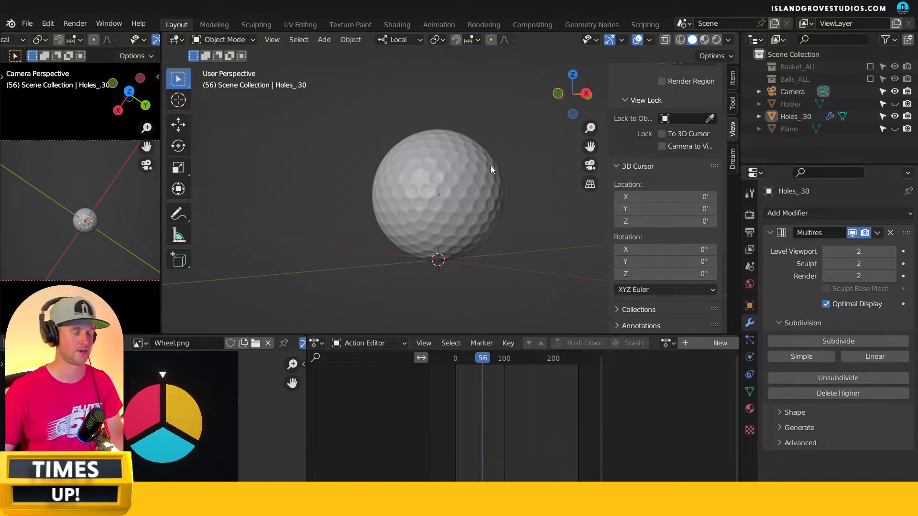
scroll(451, 162, up, 8)
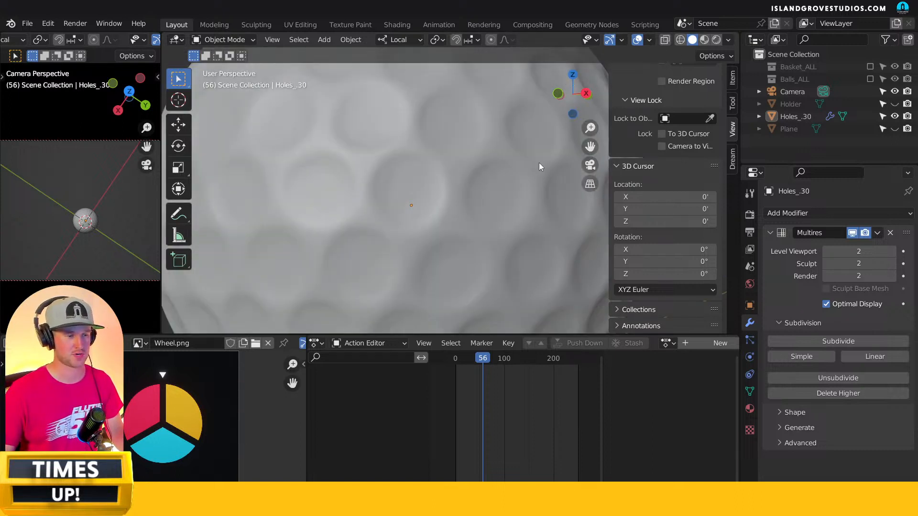
scroll(550, 153, down, 7)
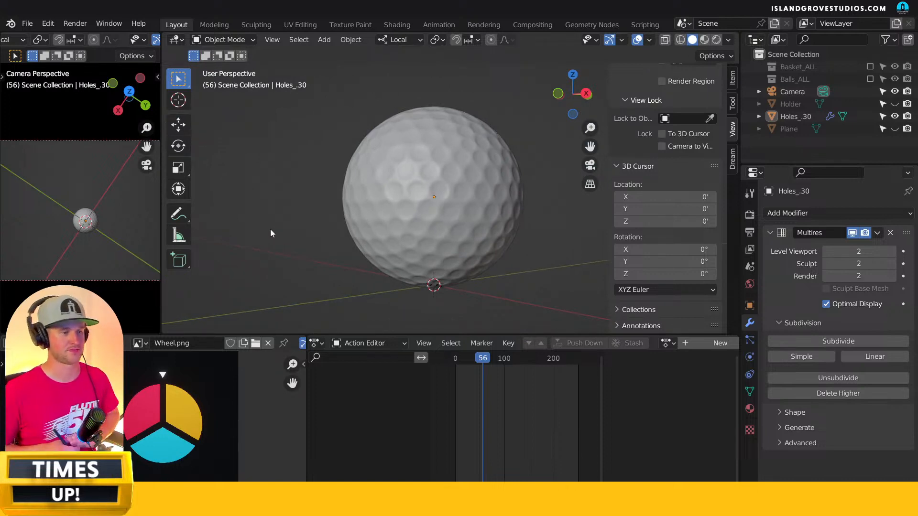
scroll(450, 165, up, 3)
scroll(449, 165, up, 1)
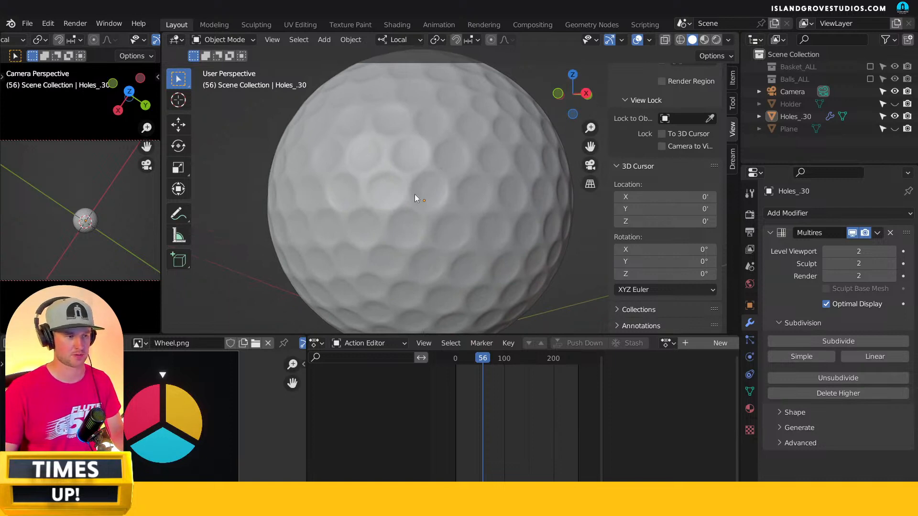
scroll(434, 164, up, 6)
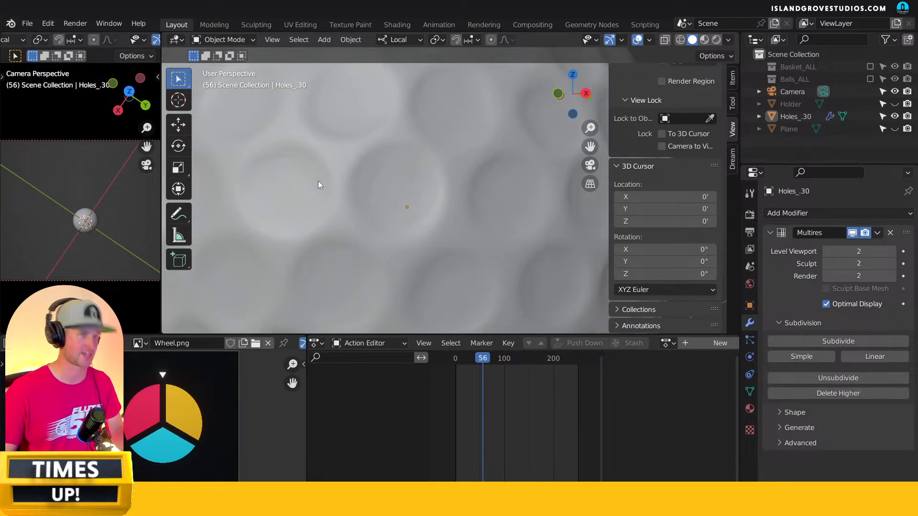
scroll(432, 219, down, 5)
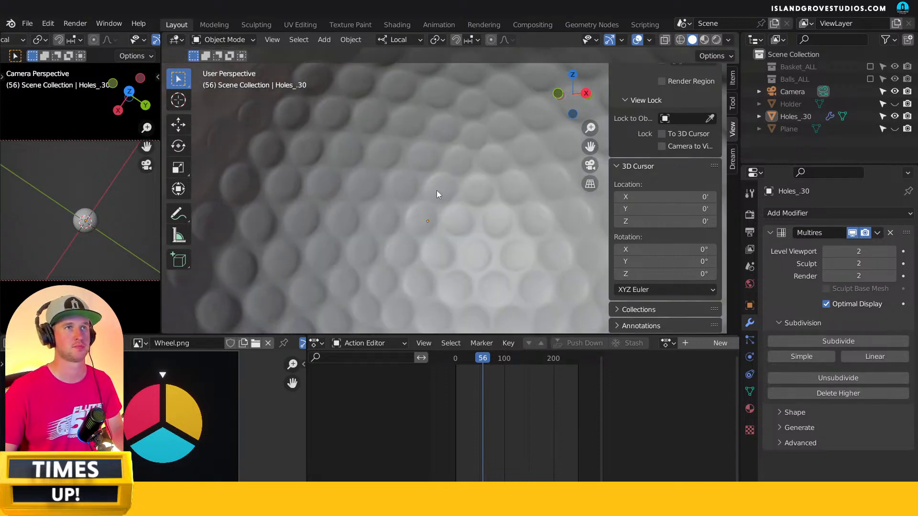
scroll(411, 225, up, 2)
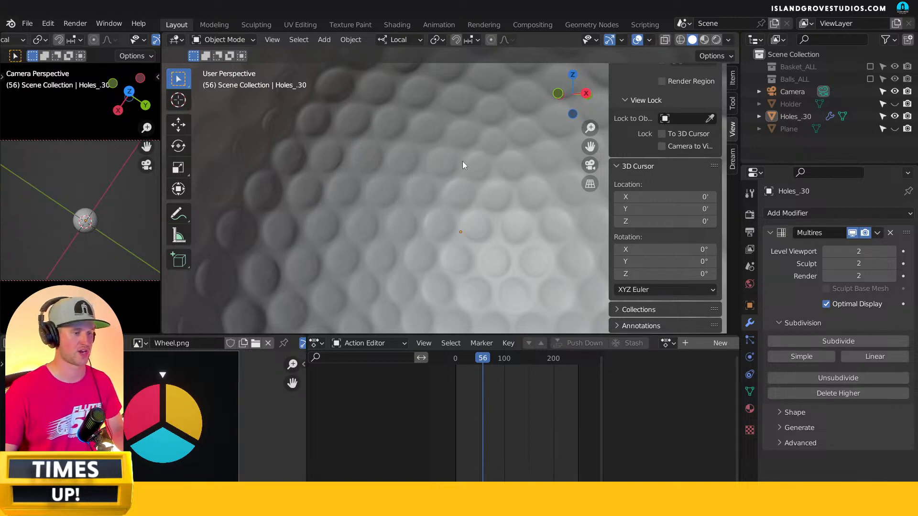
scroll(458, 173, down, 4)
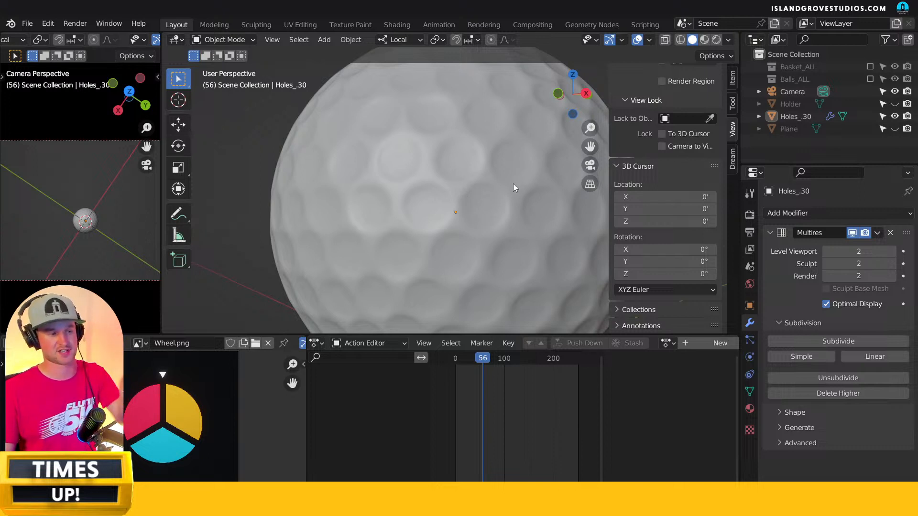
scroll(513, 253, down, 3)
middle_drag(474, 210, 466, 245)
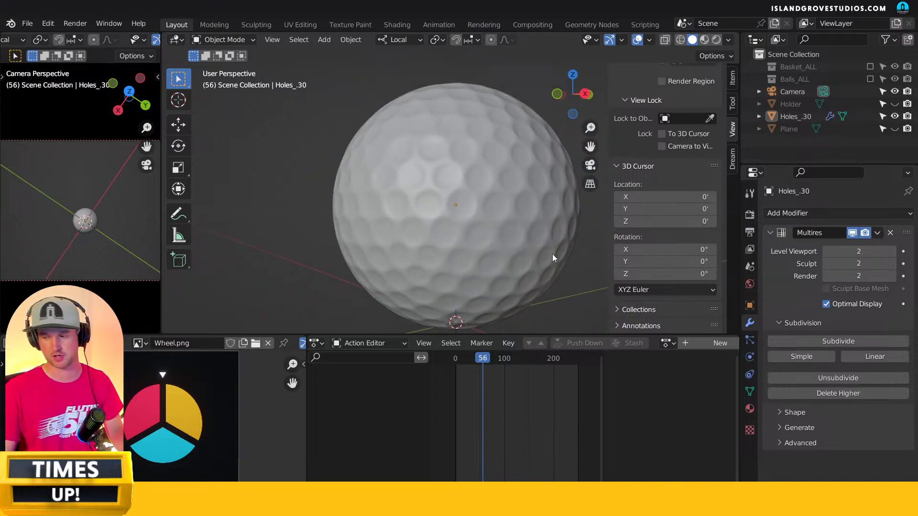
scroll(515, 243, up, 5)
middle_drag(482, 209, 411, 195)
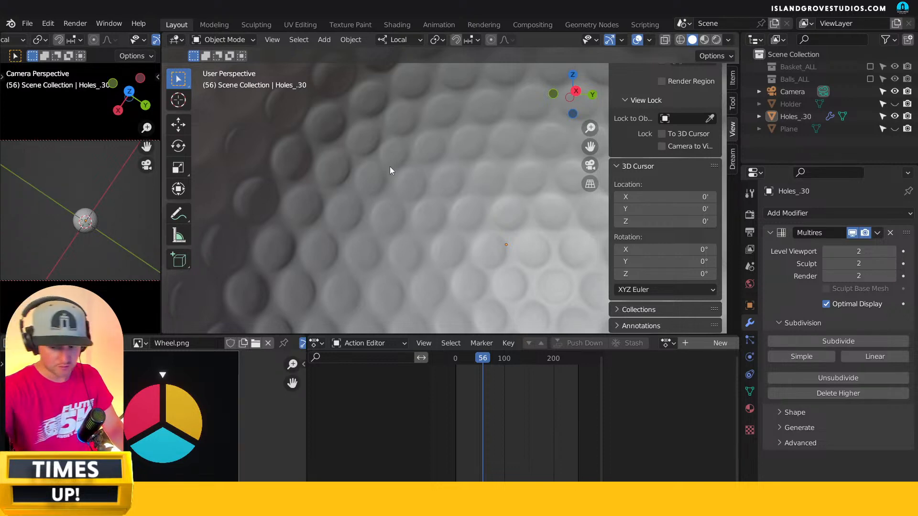
scroll(432, 217, down, 6)
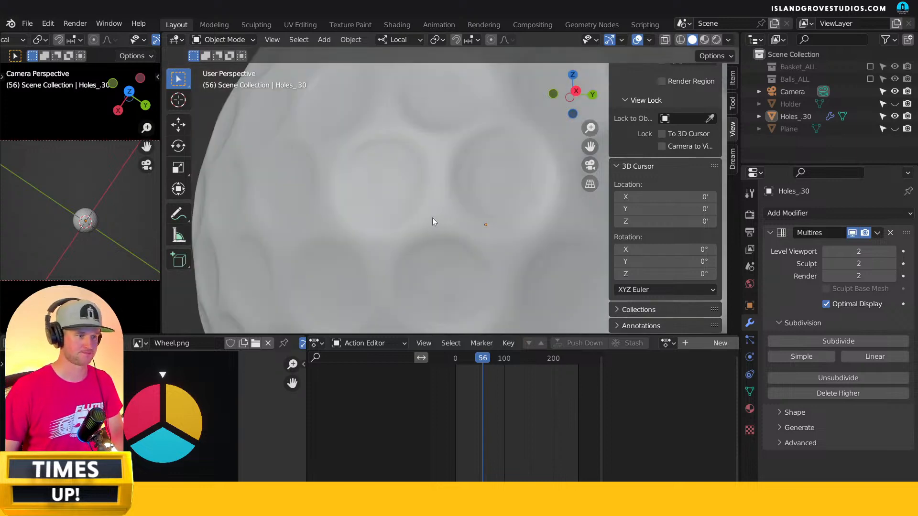
scroll(434, 238, down, 4)
click(477, 218)
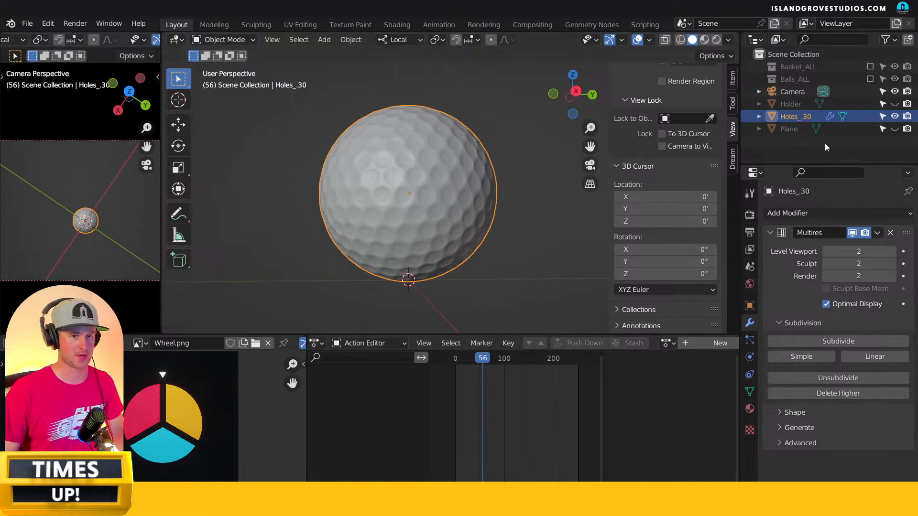
Delete the Holes_.30 golf ball from the scene and re-enable the Basket_ALL and Balls_ALL collections.
click(894, 116)
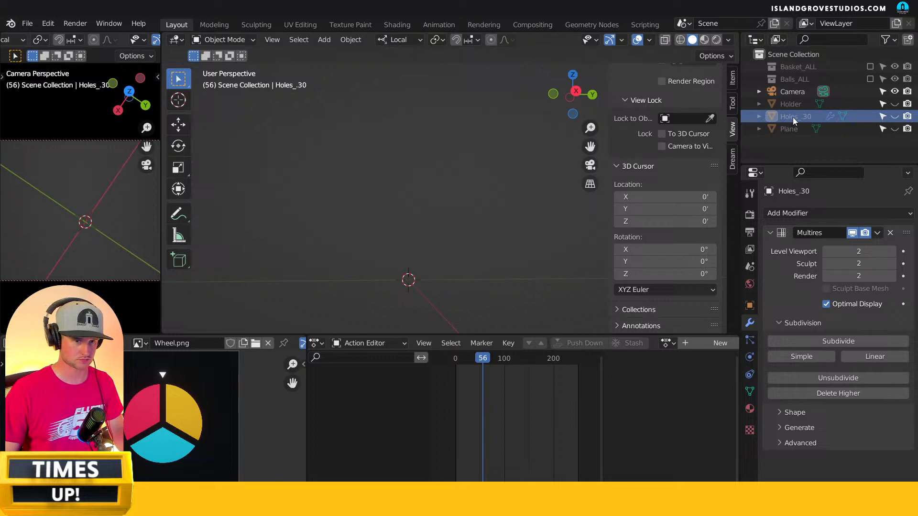
key(Delete)
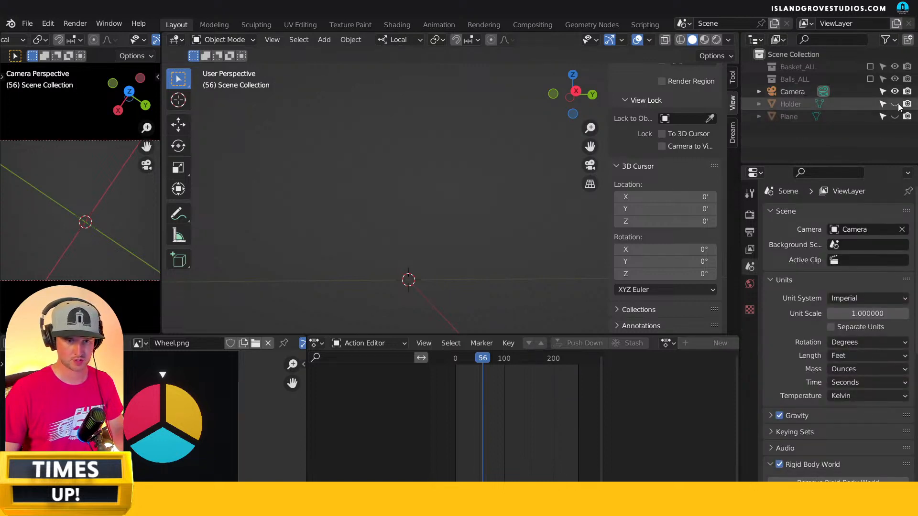
click(869, 67)
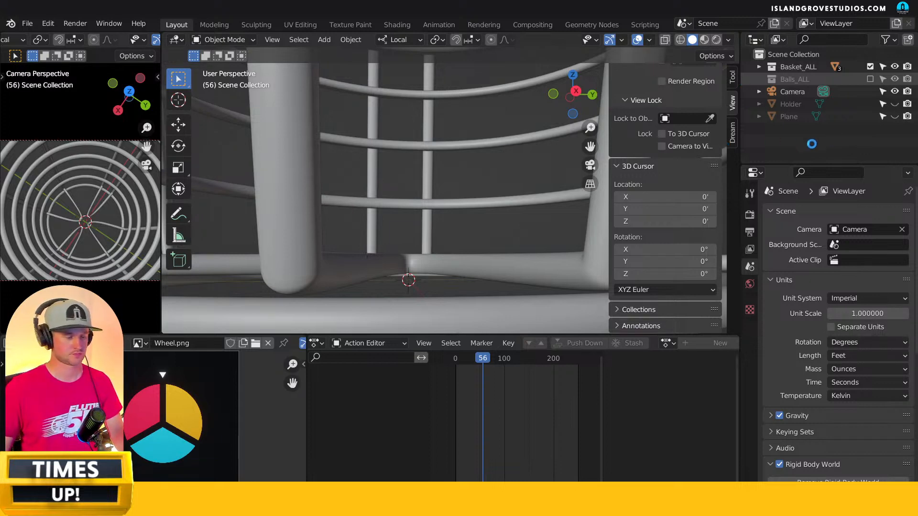
key(ctrl+z)
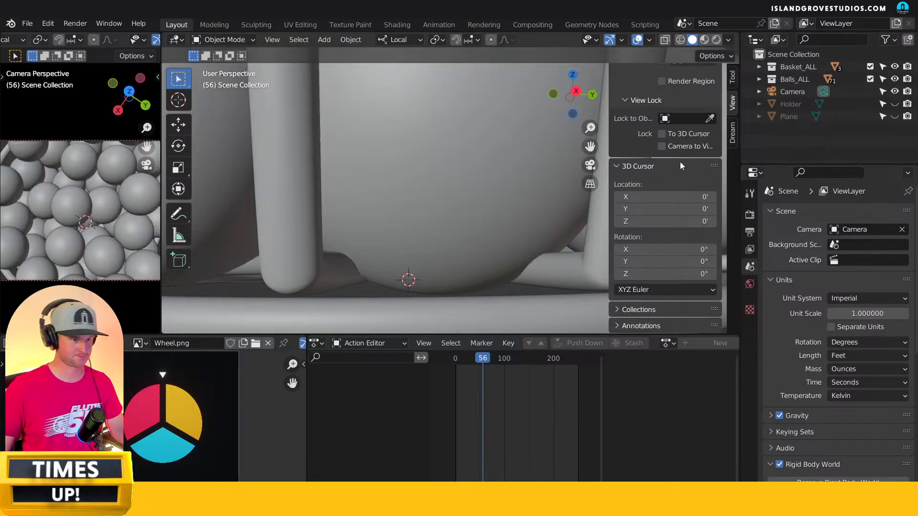
Select a ball at the basket's base, examine the filled basket from up close and farther out, and clear the selection.
click(500, 202)
scroll(501, 202, down, 5)
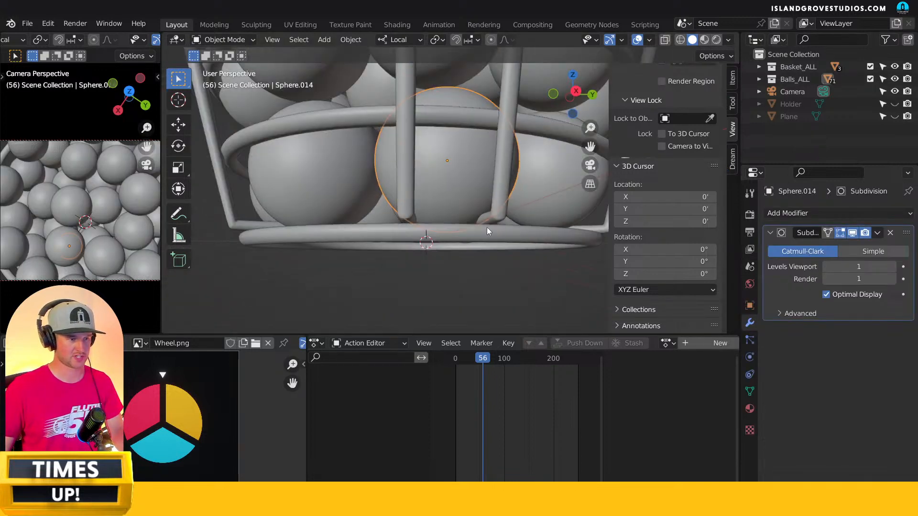
middle_drag(506, 226, 443, 237)
scroll(442, 237, up, 4)
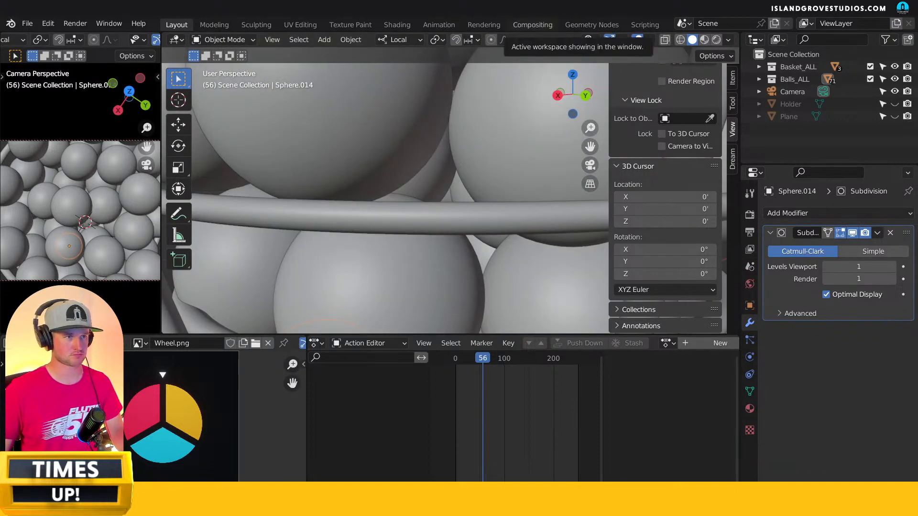
scroll(392, 144, down, 6)
key(a)
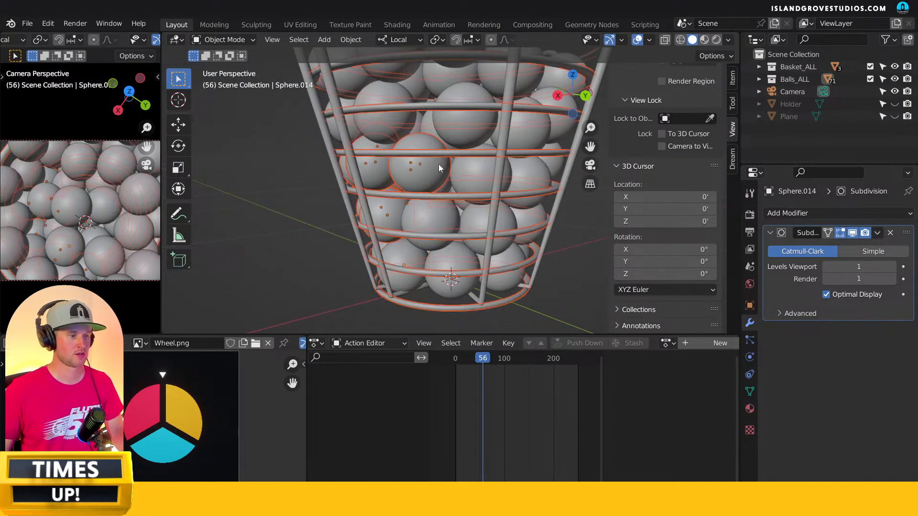
key(alt+a)
scroll(423, 231, up, 3)
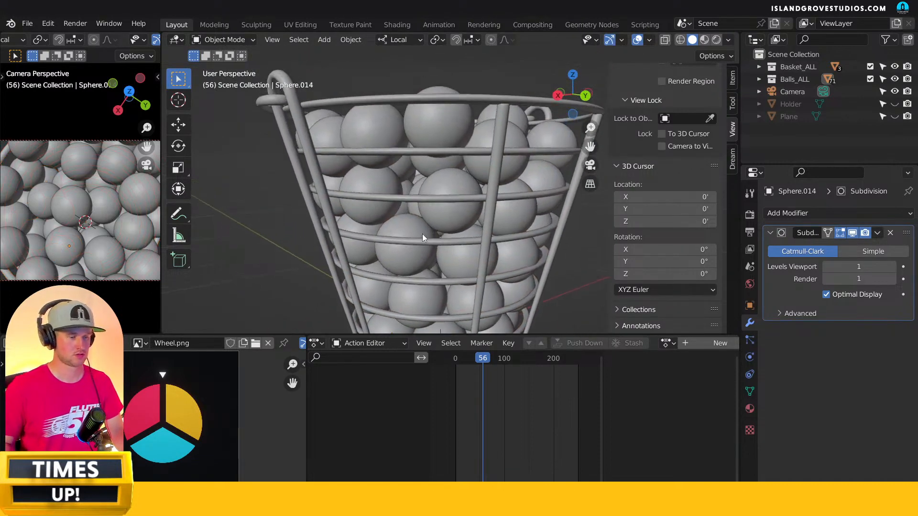
Select a ball at the front of the basket and show its material's image texture and normal map nodes in the Shader Editor.
middle_drag(423, 229, 446, 177)
click(449, 172)
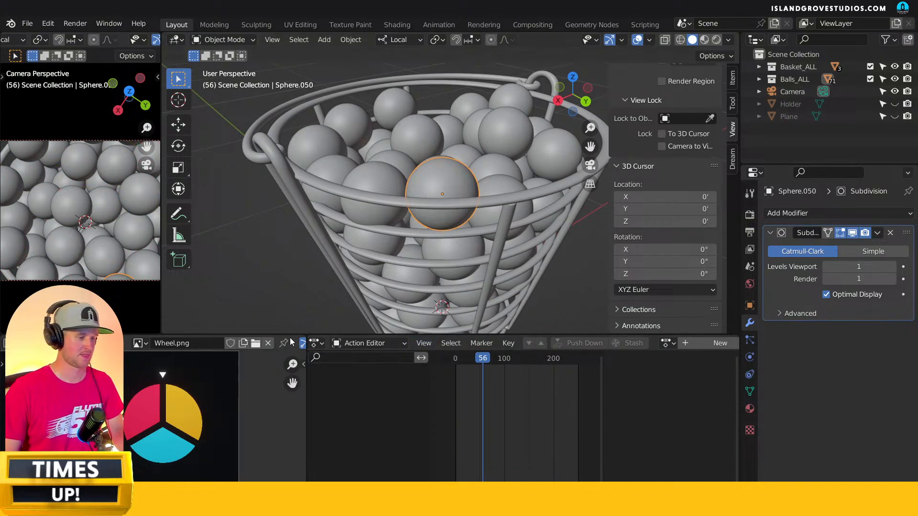
click(323, 345)
click(330, 453)
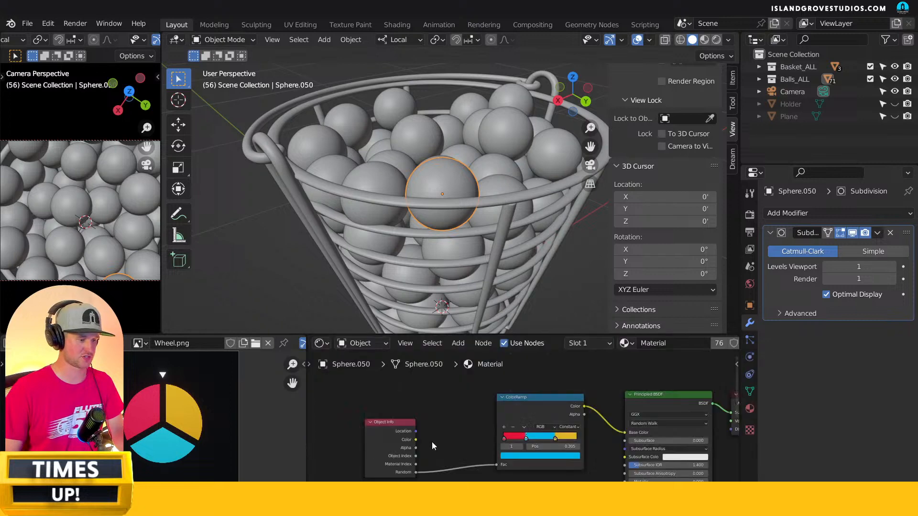
middle_drag(469, 423, 447, 375)
middle_drag(490, 403, 472, 406)
drag(422, 375, 427, 366)
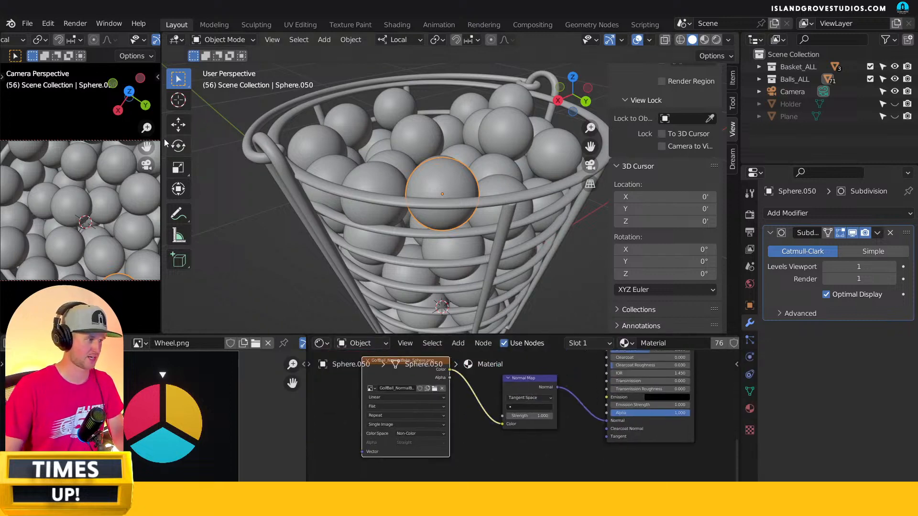
Enlarge the camera viewport, turn it into an Image Editor and display GolfBall_NormalBake_Sphere.png in full.
drag(162, 143, 344, 137)
scroll(20, 40, up, 3)
click(15, 40)
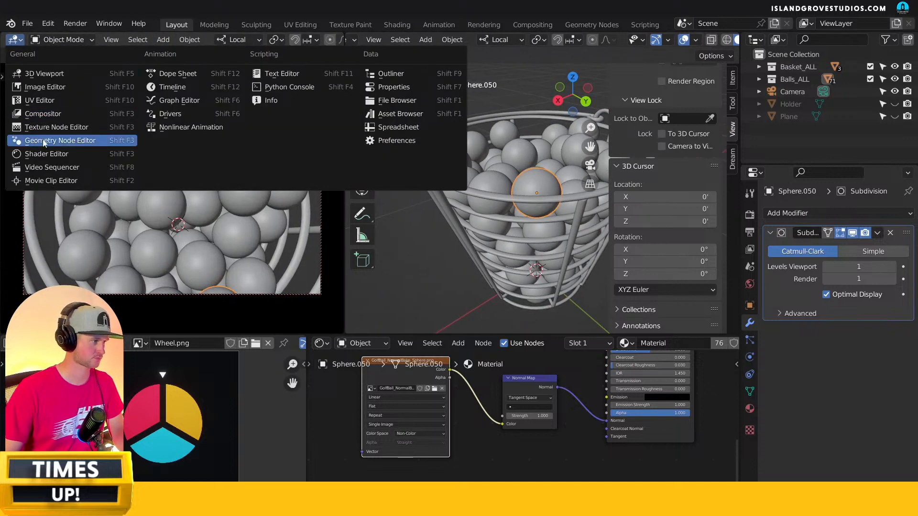
click(48, 87)
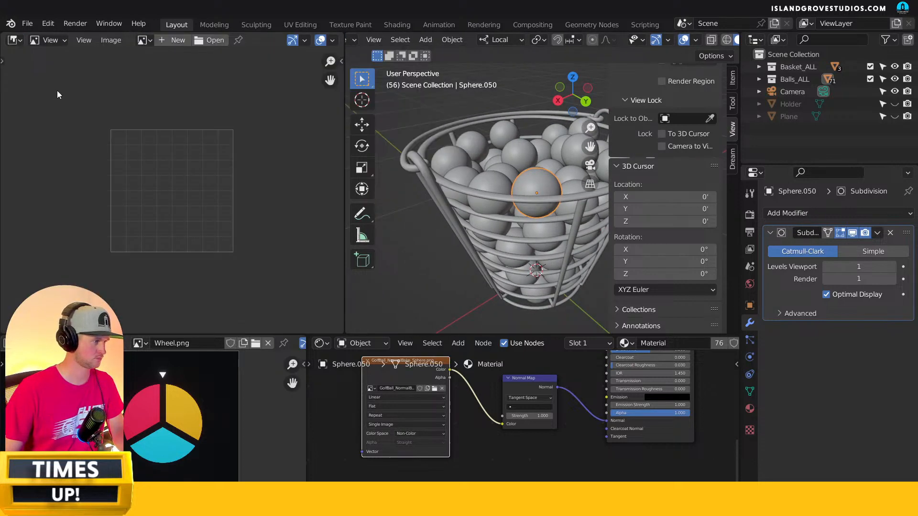
click(151, 40)
key(Return)
scroll(204, 201, up, 4)
scroll(215, 191, down, 5)
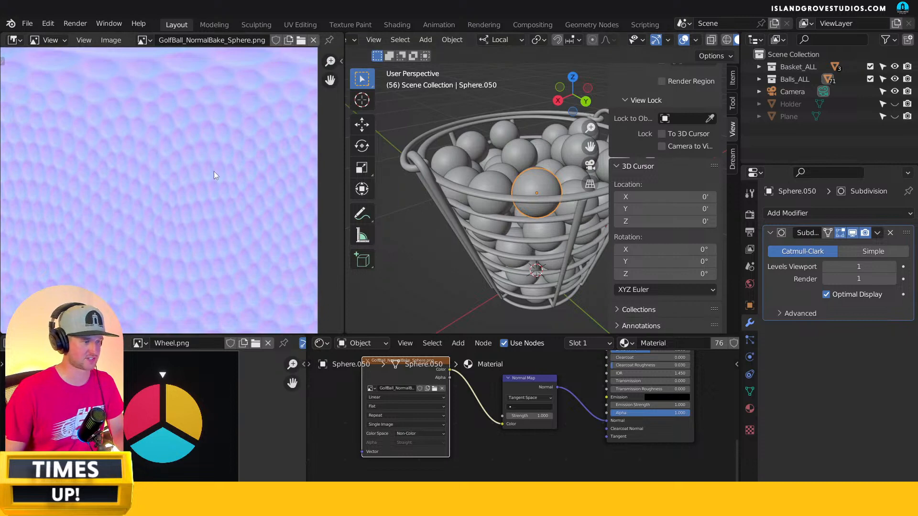
scroll(210, 187, down, 3)
Check the selected ball's UV layout over the normal bake image in a UV Editor, and return to Object Mode.
key(Tab)
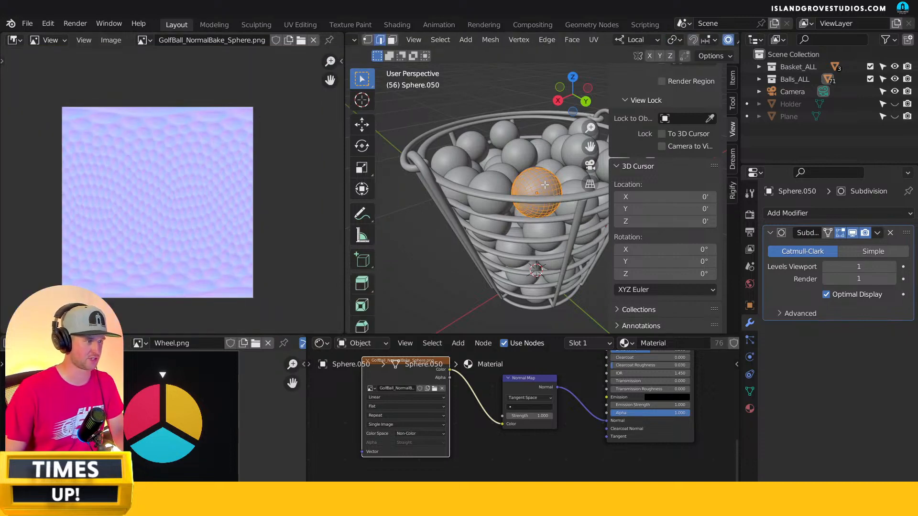
click(21, 42)
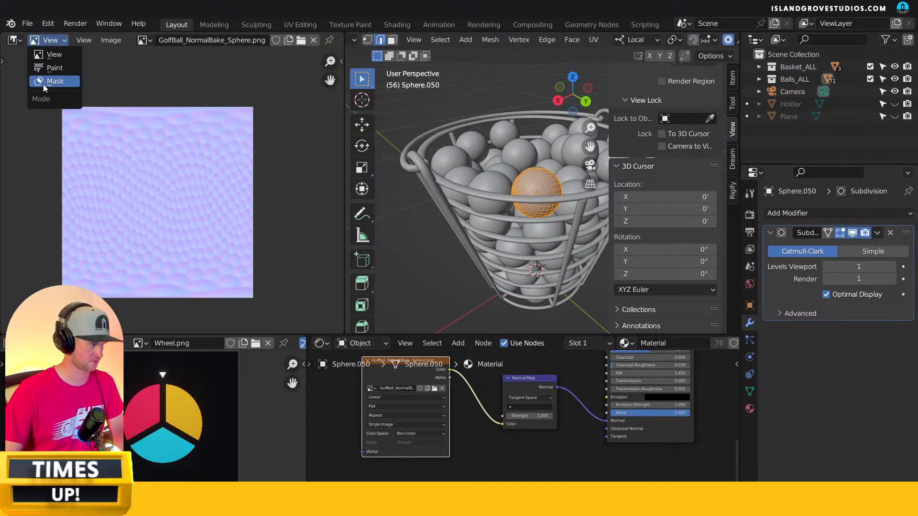
click(21, 41)
click(21, 41)
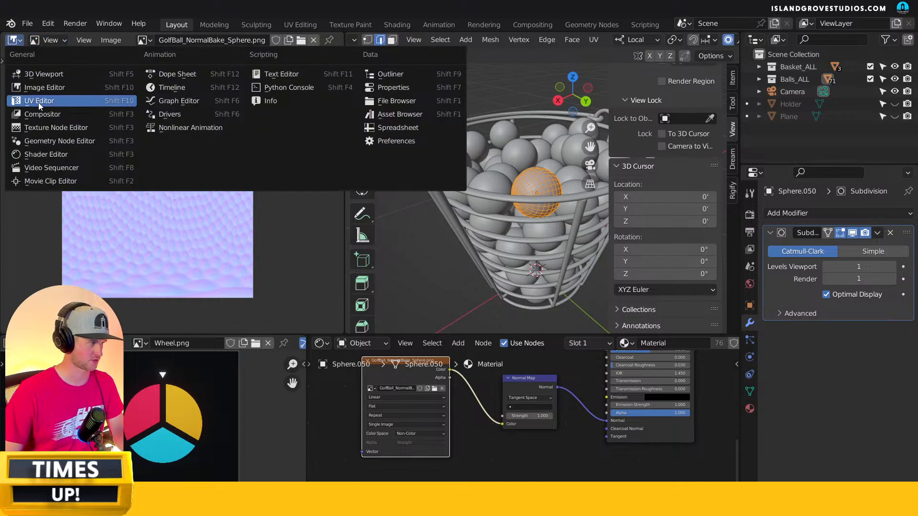
click(107, 105)
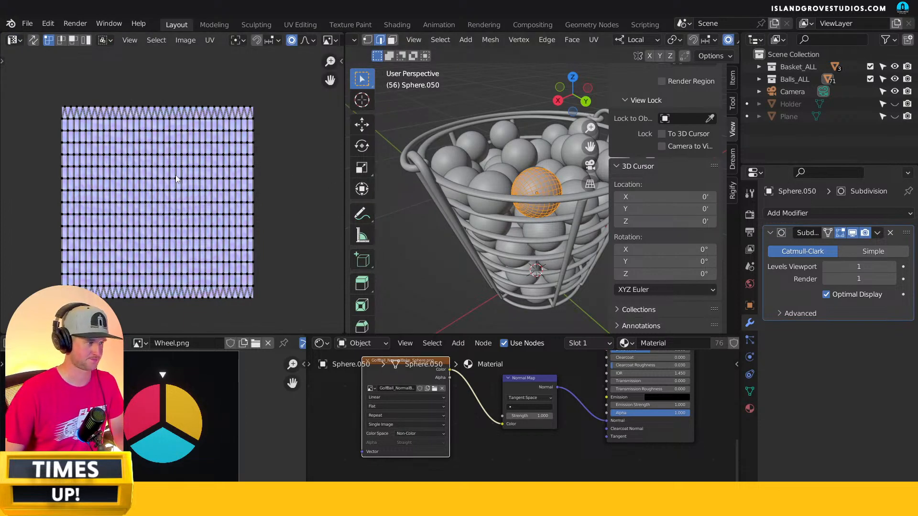
key(Tab)
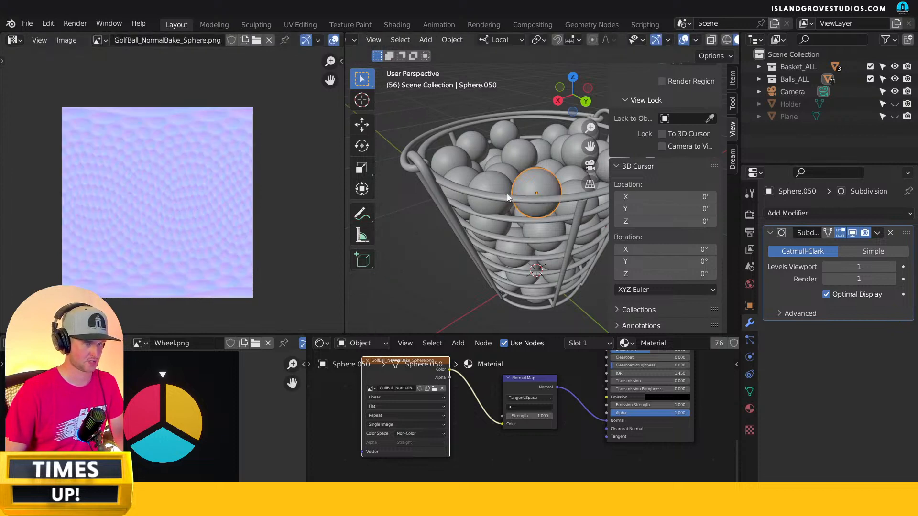
Deselect the ball at the front of the basket.
scroll(540, 189, up, 3)
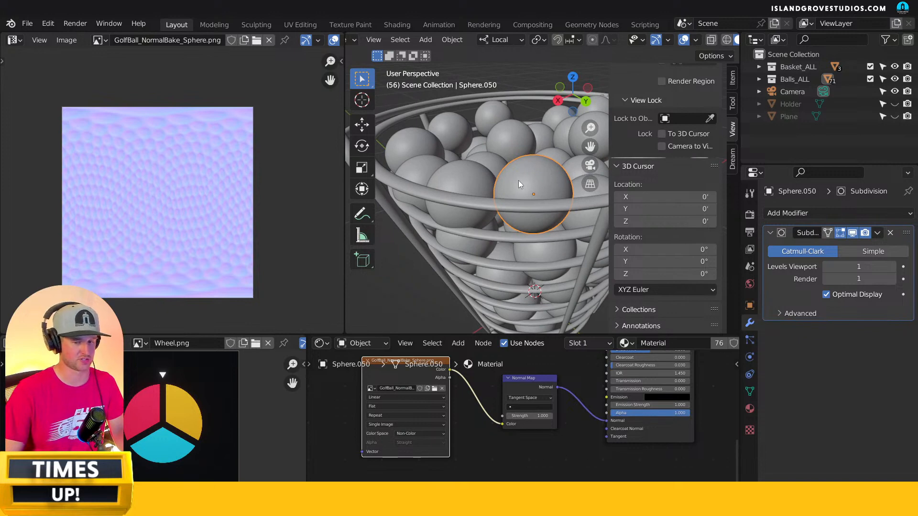
middle_drag(511, 159, 495, 190)
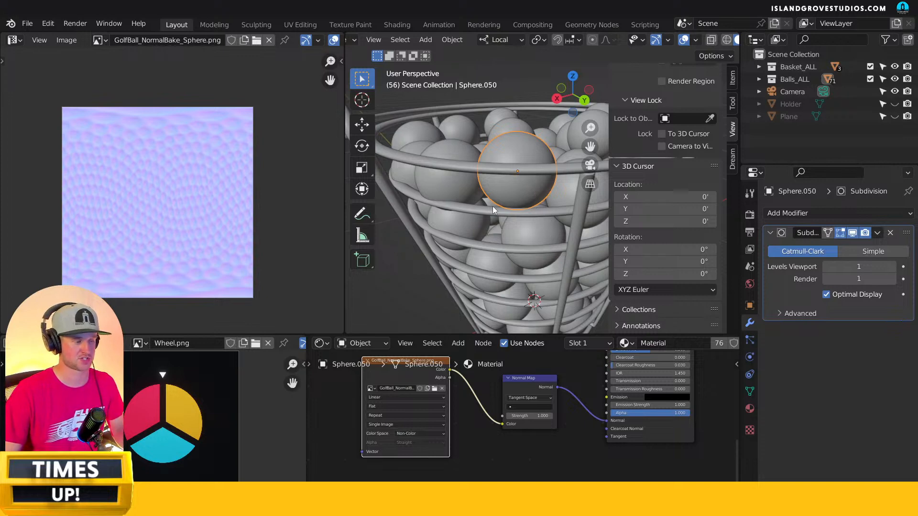
scroll(517, 159, down, 5)
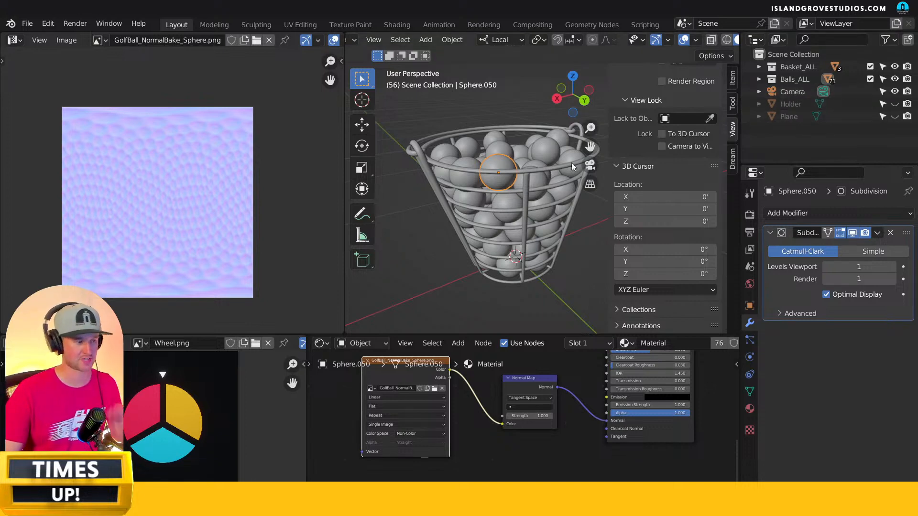
click(451, 117)
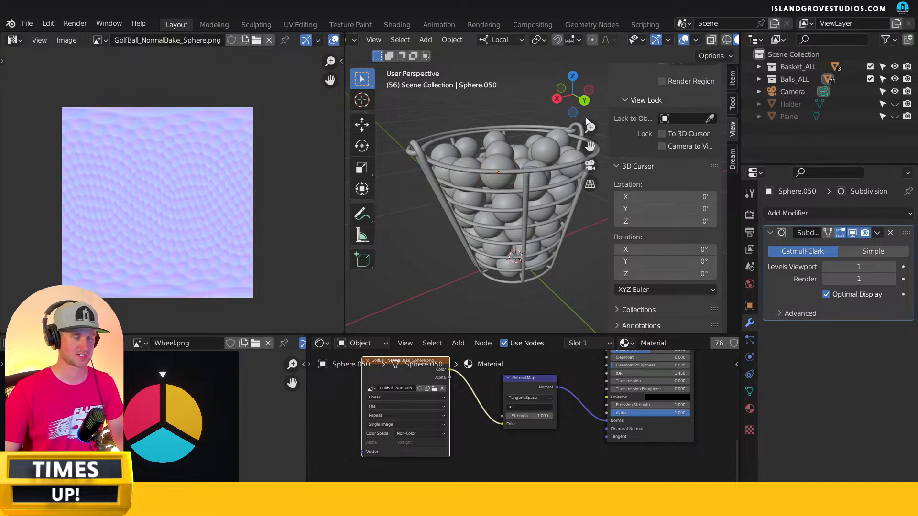
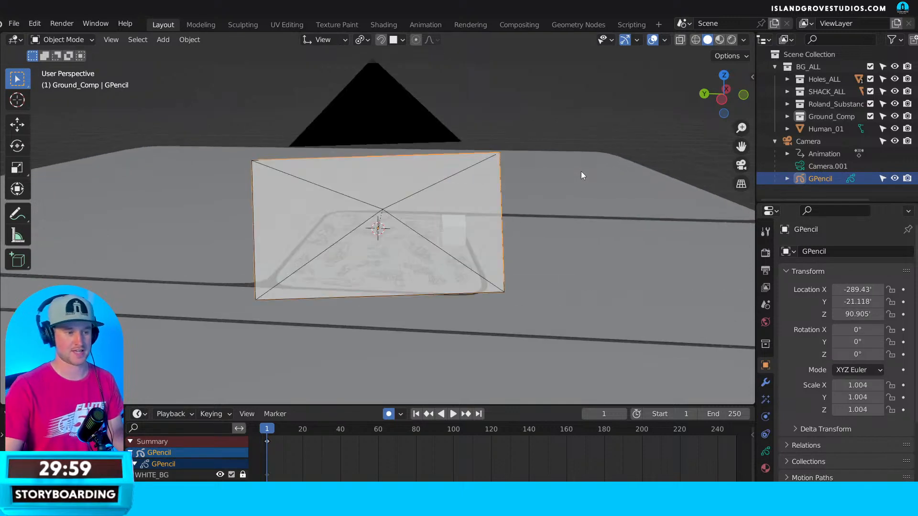
Try to move the camera together with its attached grease pencil plane.
middle_drag(447, 273, 754, 227)
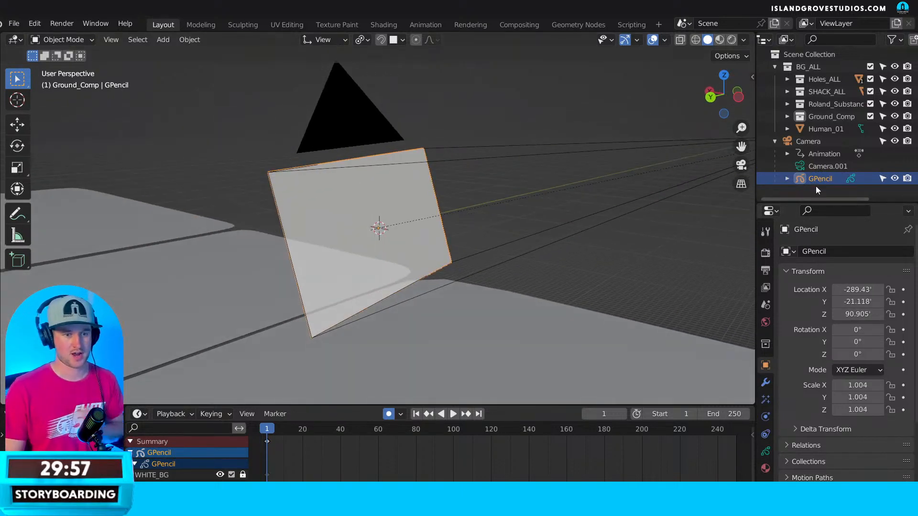
click(411, 169)
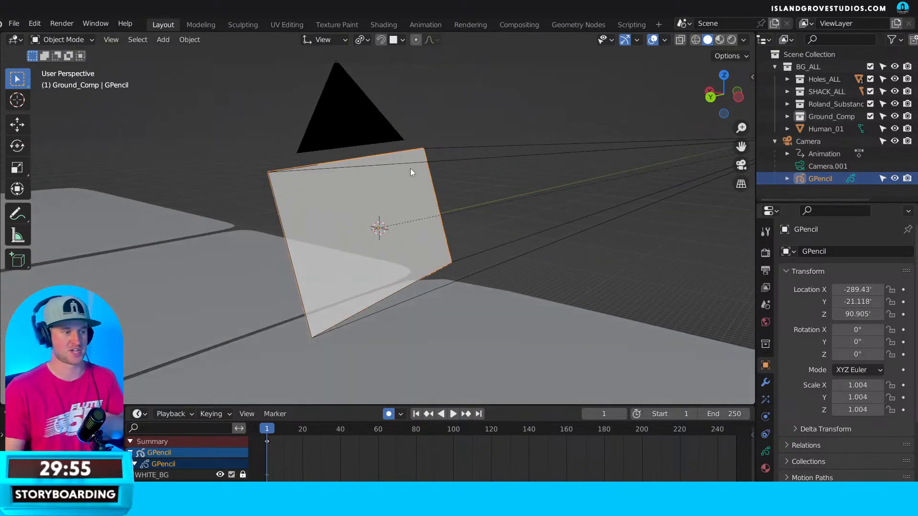
click(455, 155)
key(g)
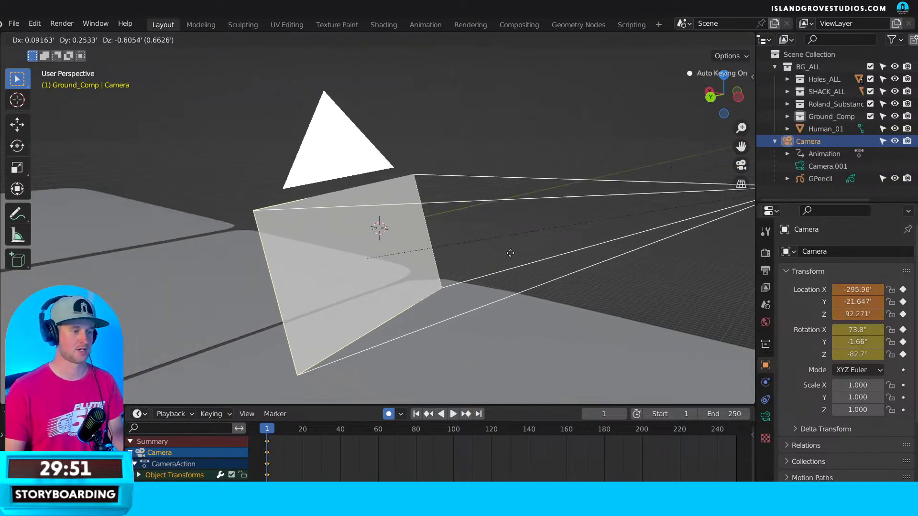
click(463, 202)
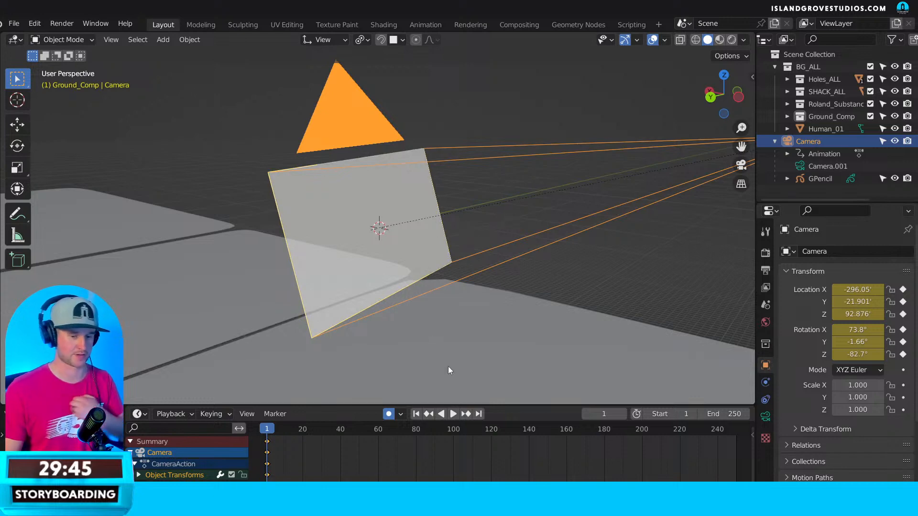
Set the interpolation mode of the camera's keyframes at frame 1 to Constant.
middle_drag(521, 232, 325, 239)
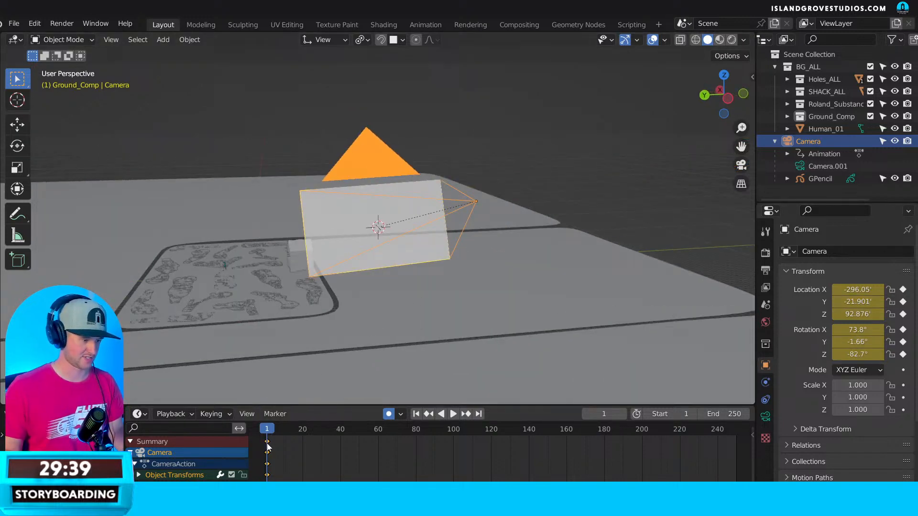
right_click(267, 444)
mouse_move(267, 418)
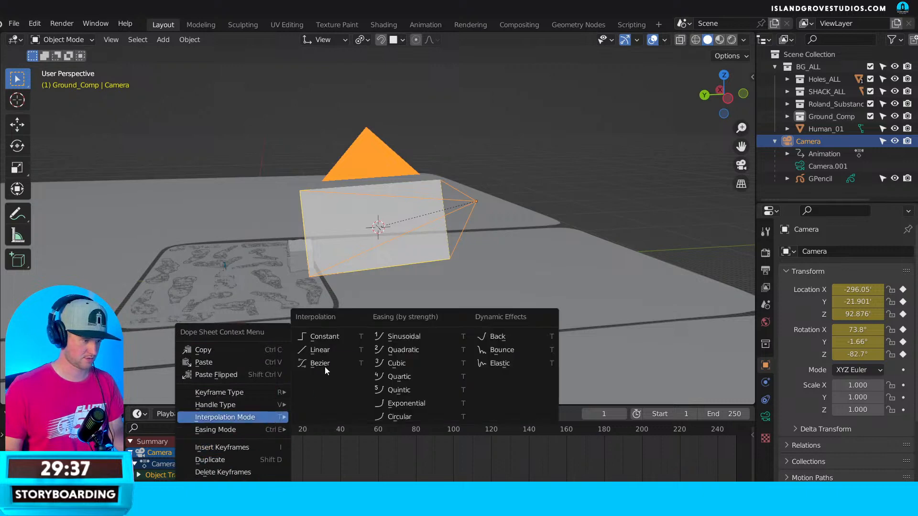
click(316, 337)
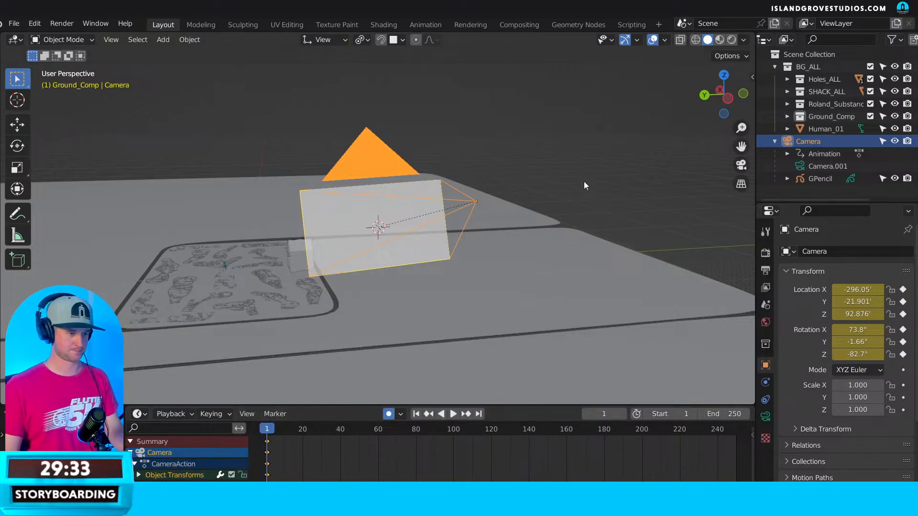
Select the GPencil object on the camera frame and show its layer list with enough width to read the layer names.
middle_drag(583, 182, 561, 180)
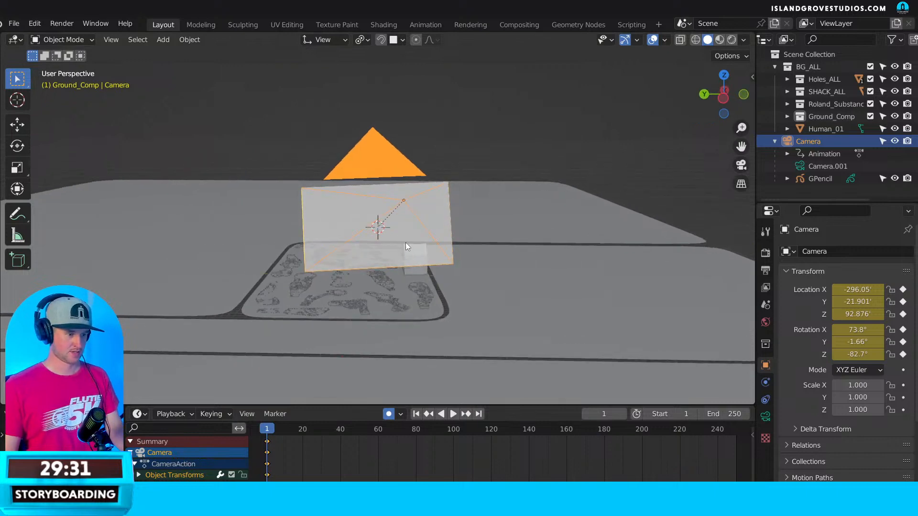
middle_drag(378, 259, 392, 221)
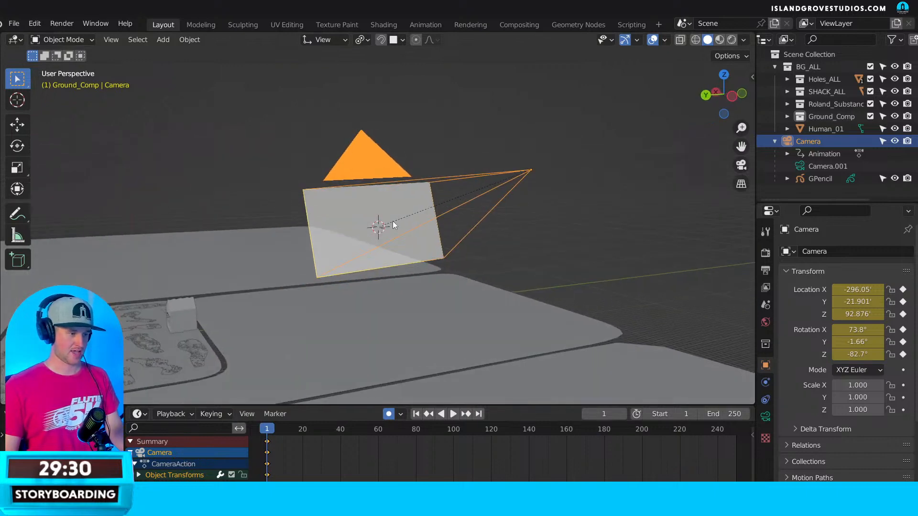
click(422, 210)
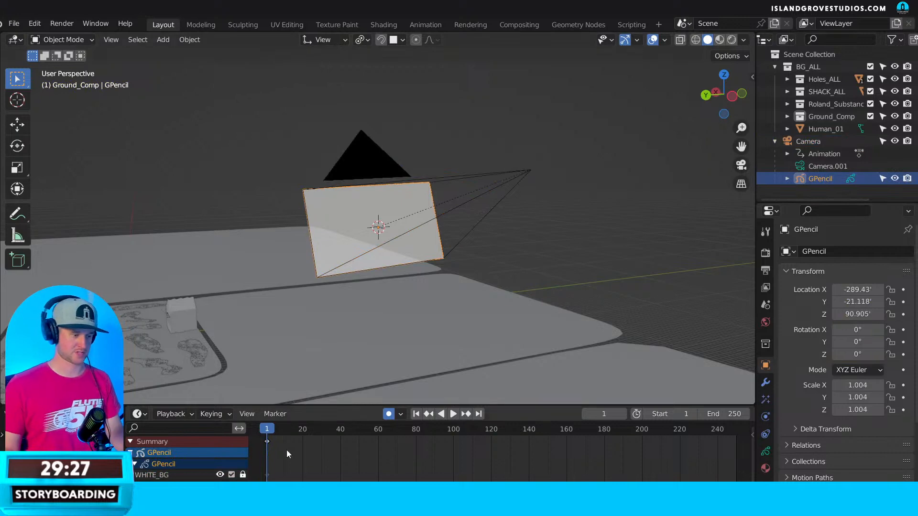
click(765, 237)
click(767, 450)
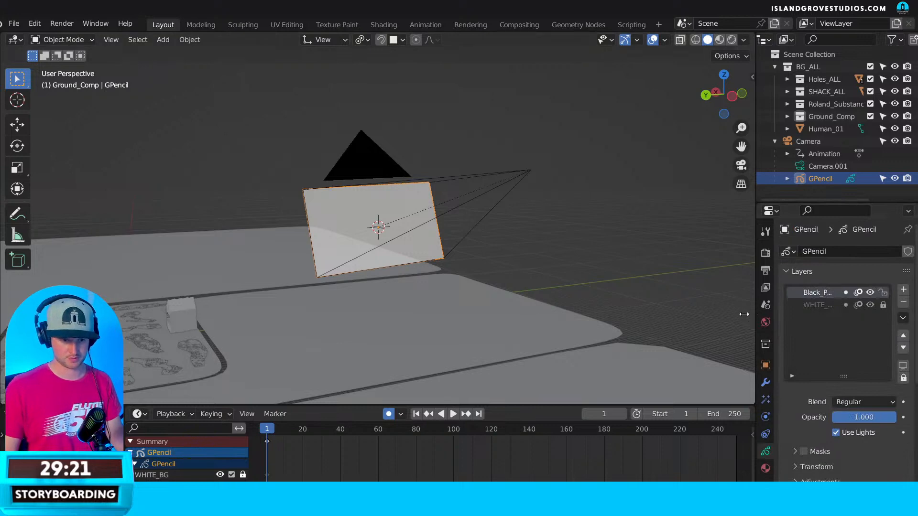
drag(754, 312, 732, 313)
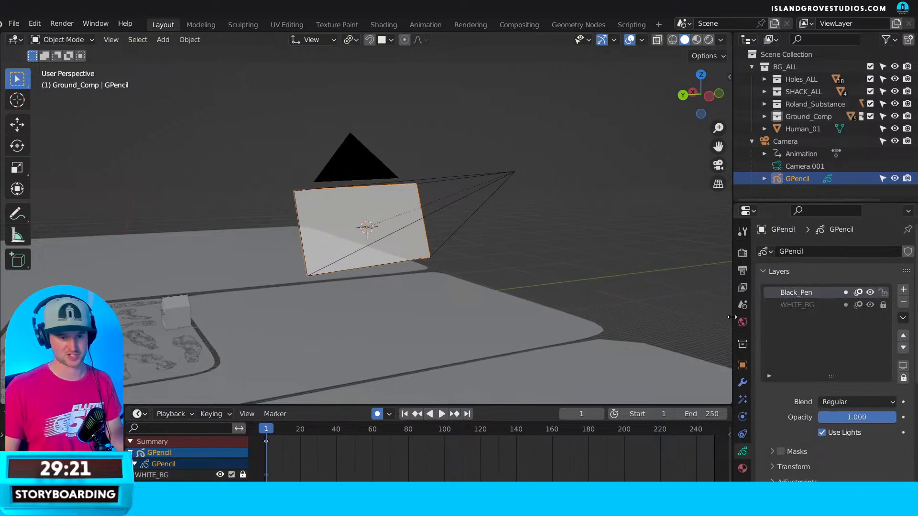
Unlock the WHITE_BG layer and try to move the grease pencil plane.
click(801, 305)
click(882, 306)
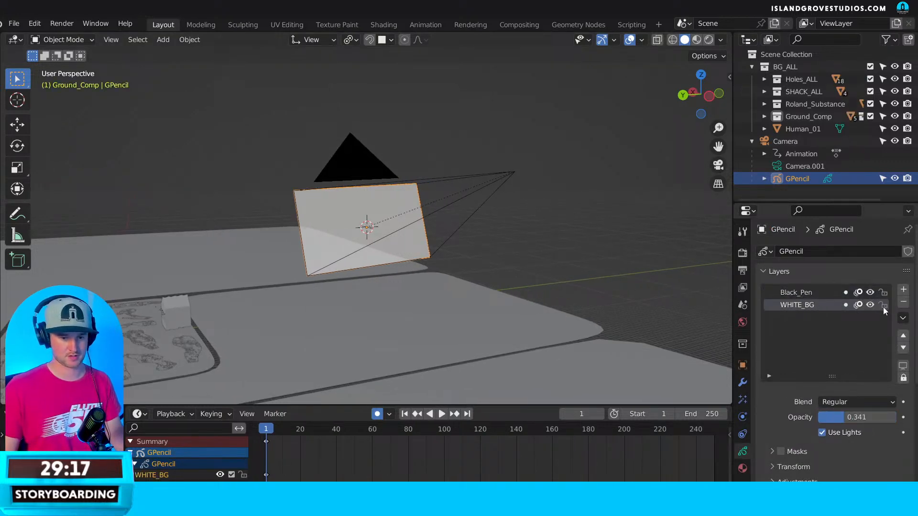
key(g)
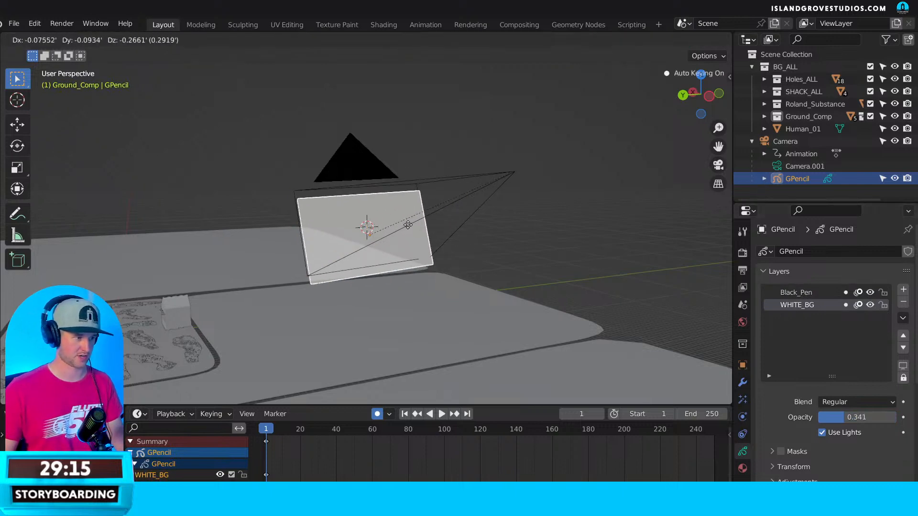
key(Escape)
Lock the WHITE_BG layer and try to move the grease pencil object with Black_Pen as the active layer.
click(883, 305)
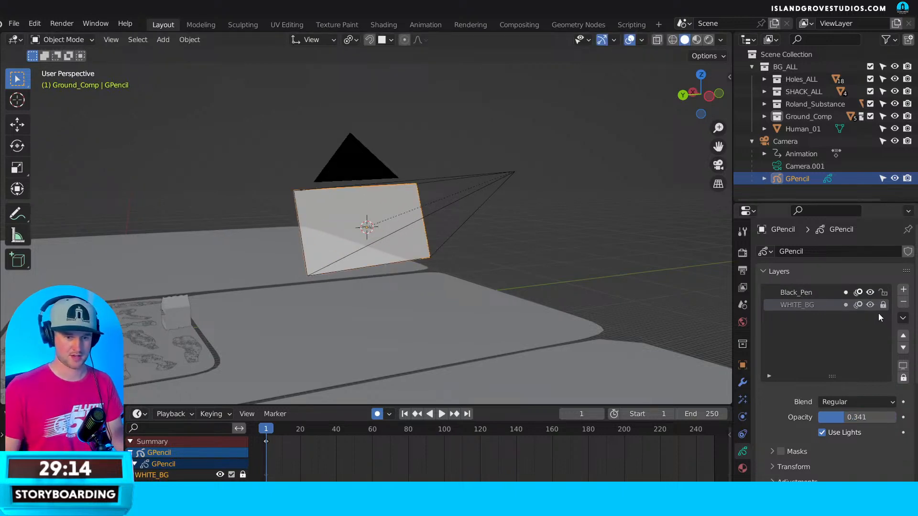
click(800, 296)
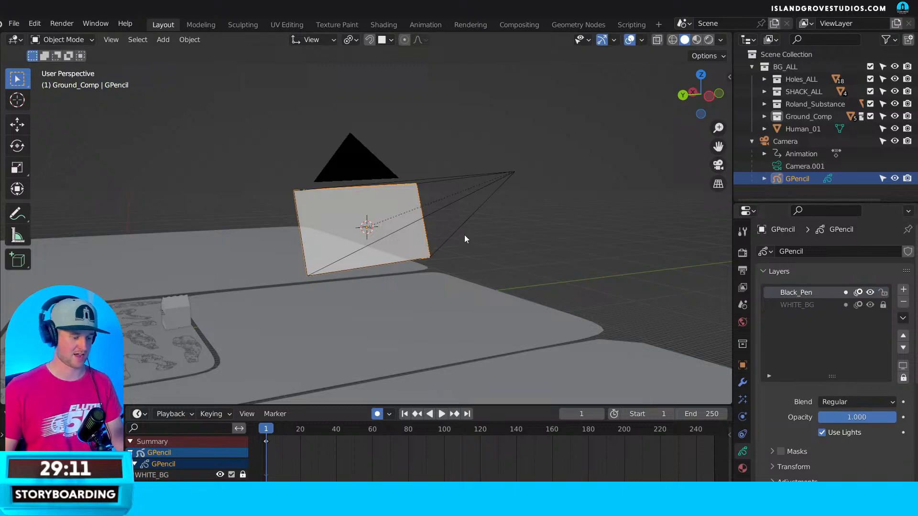
key(g)
key(Escape)
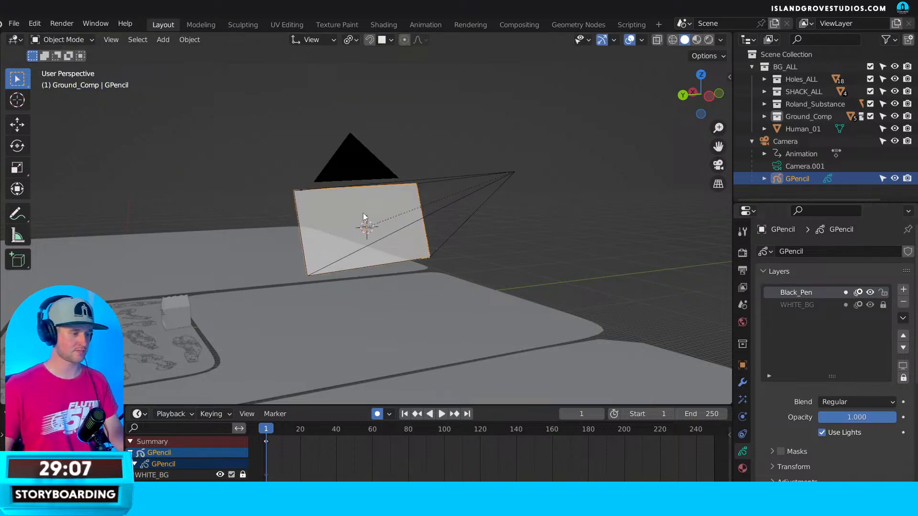
Look through the camera, unlock the WHITE_BG grease pencil layer and set its opacity to 0.3.
key(KP_0)
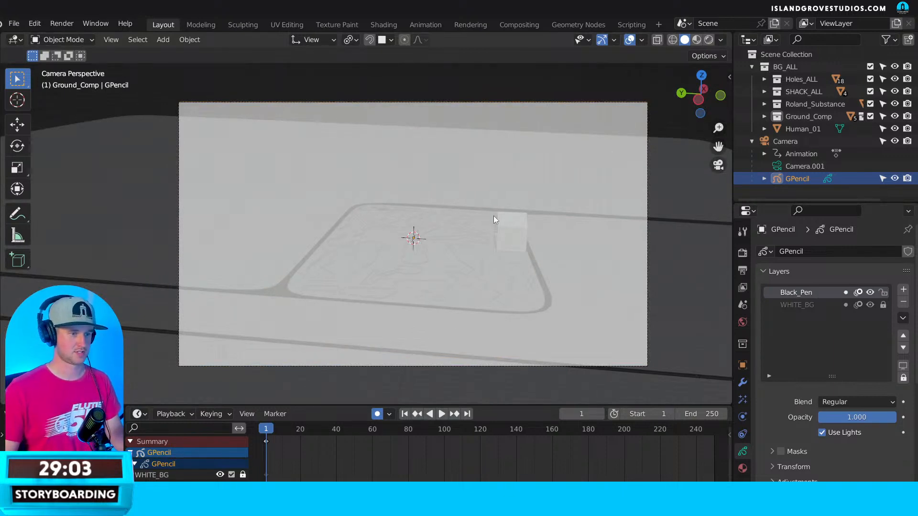
click(797, 305)
click(882, 305)
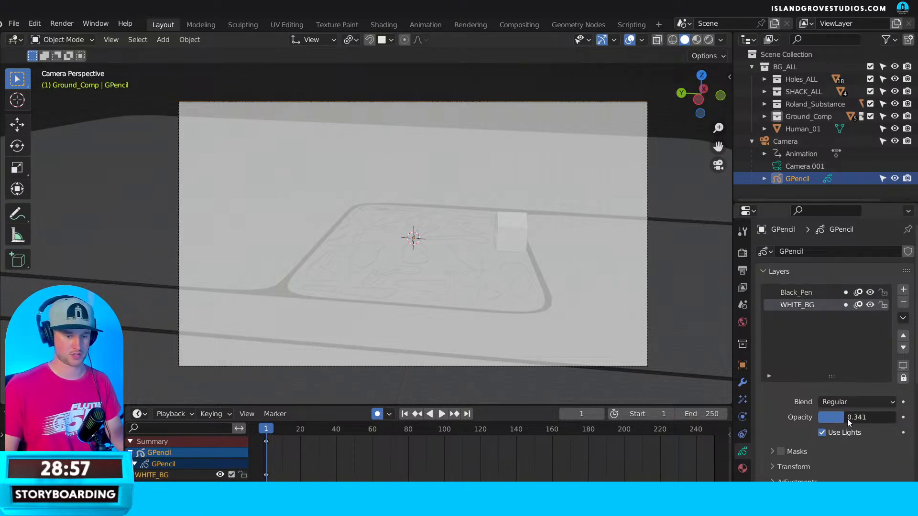
drag(847, 419, 895, 423)
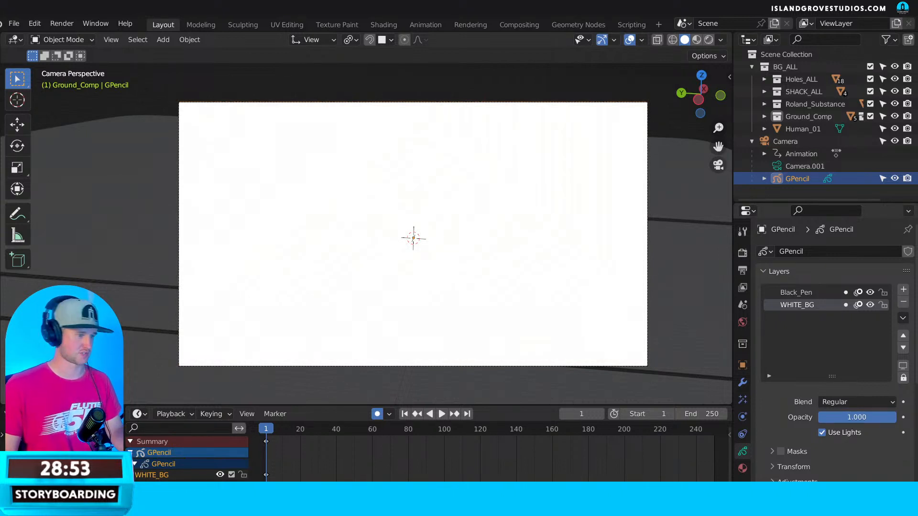
drag(895, 423, 844, 430)
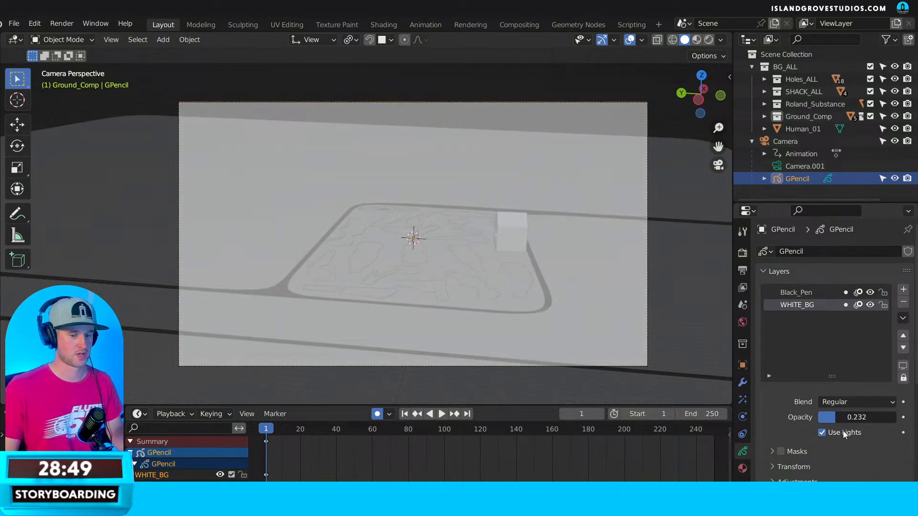
click(852, 417)
text(0.3)
key(Return)
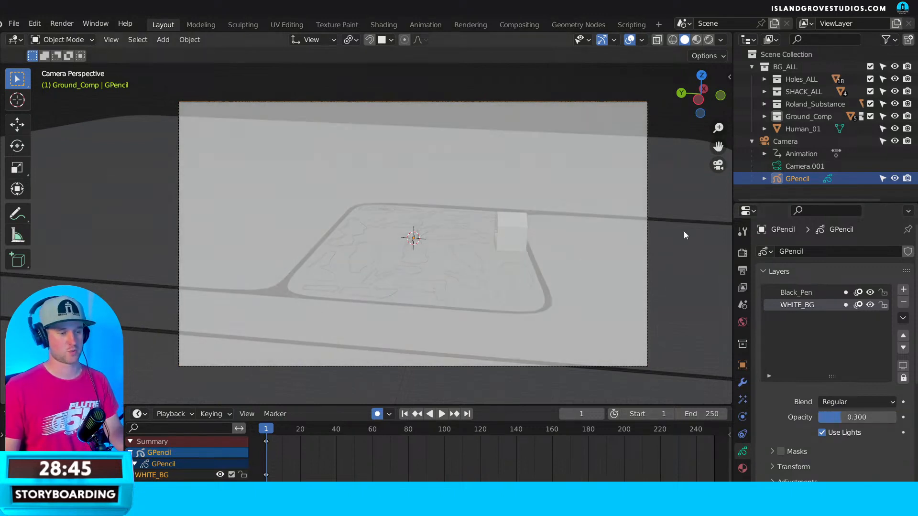
key(n)
key(n)
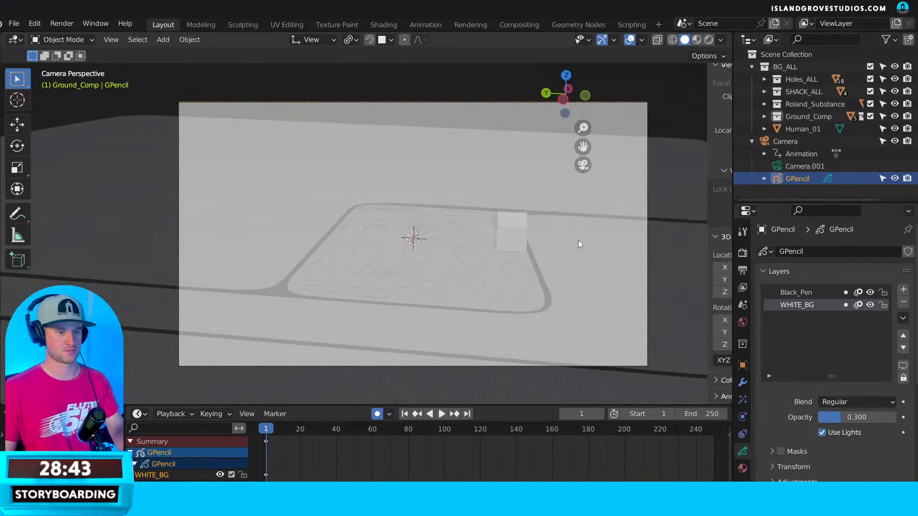
Leave the camera view and examine the camera in the scene, the shack, and the shelves and PuttMat inside it.
middle_drag(578, 240, 539, 277)
scroll(539, 277, down, 10)
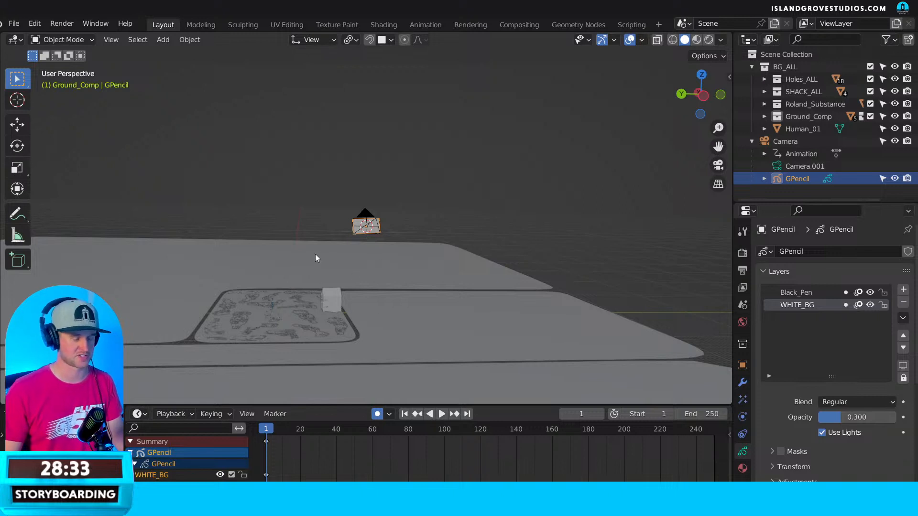
click(367, 221)
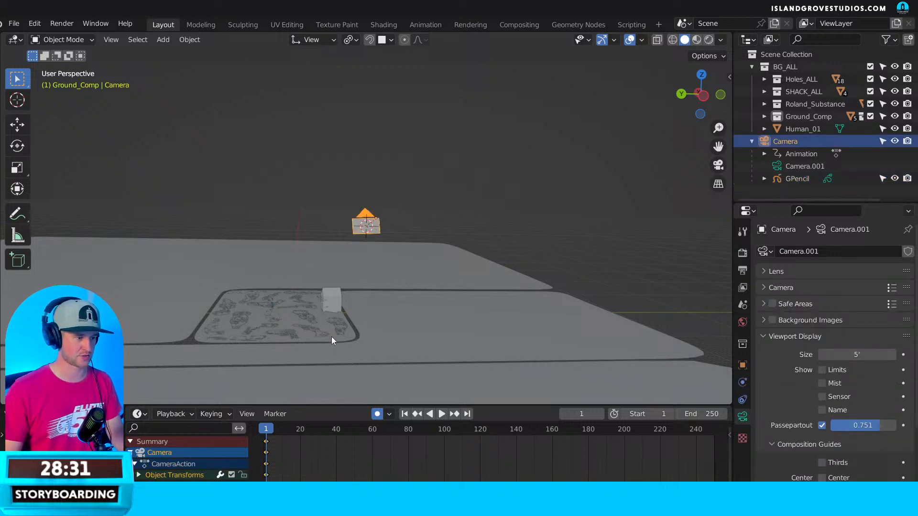
click(335, 303)
key(KP_Decimal)
middle_drag(335, 302, 477, 168)
click(394, 141)
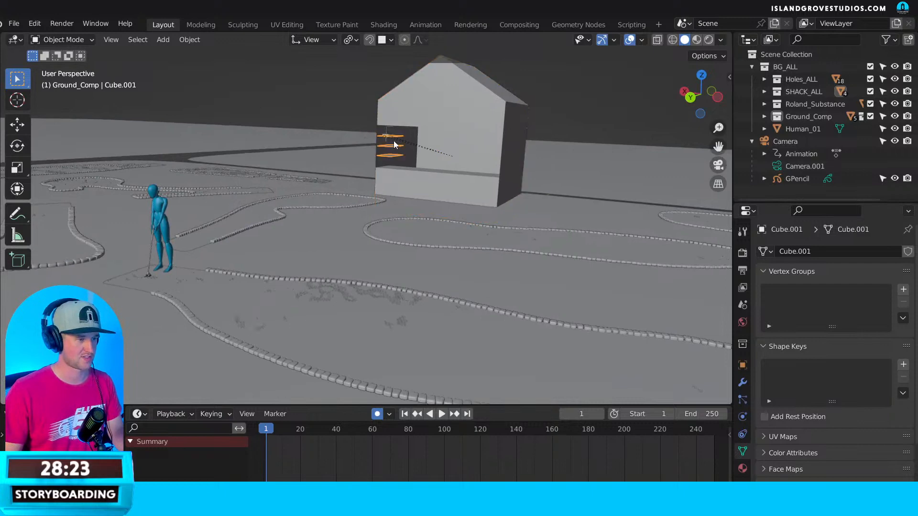
key(KP_Decimal)
click(327, 132)
scroll(371, 187, down, 8)
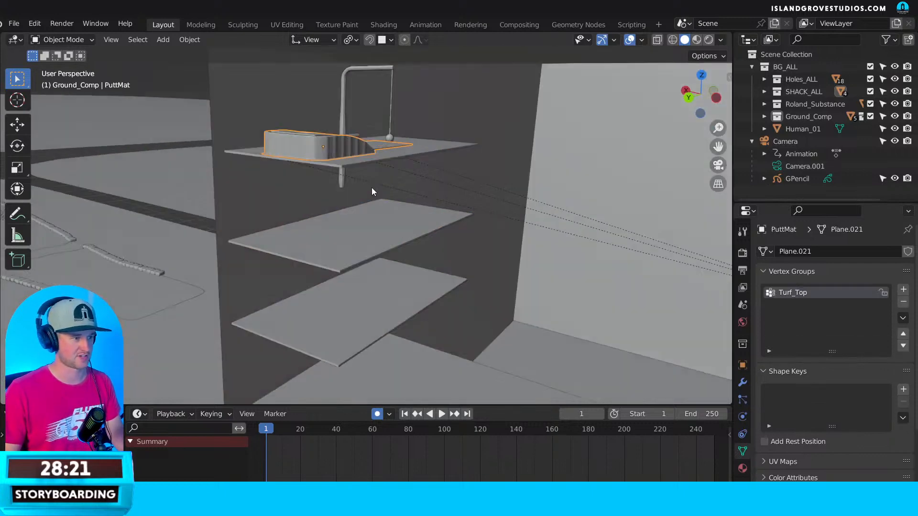
middle_drag(345, 193, 351, 217)
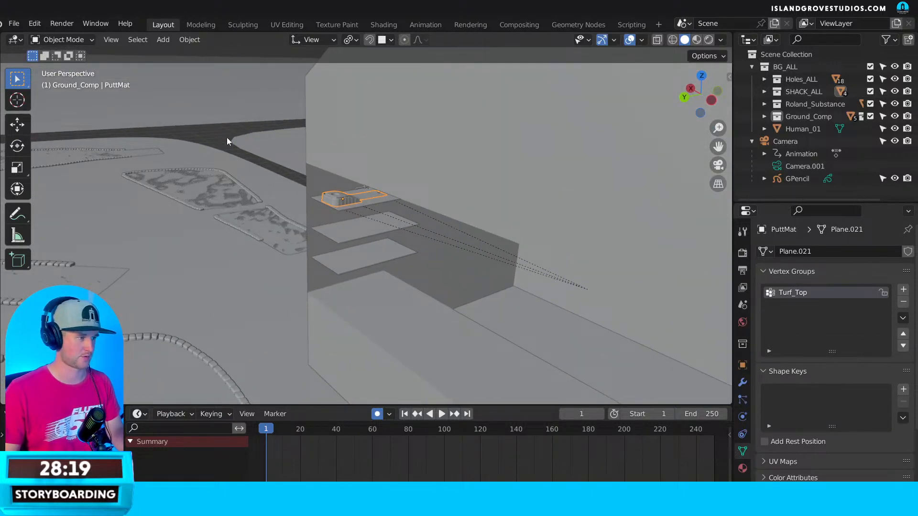
scroll(334, 198, down, 5)
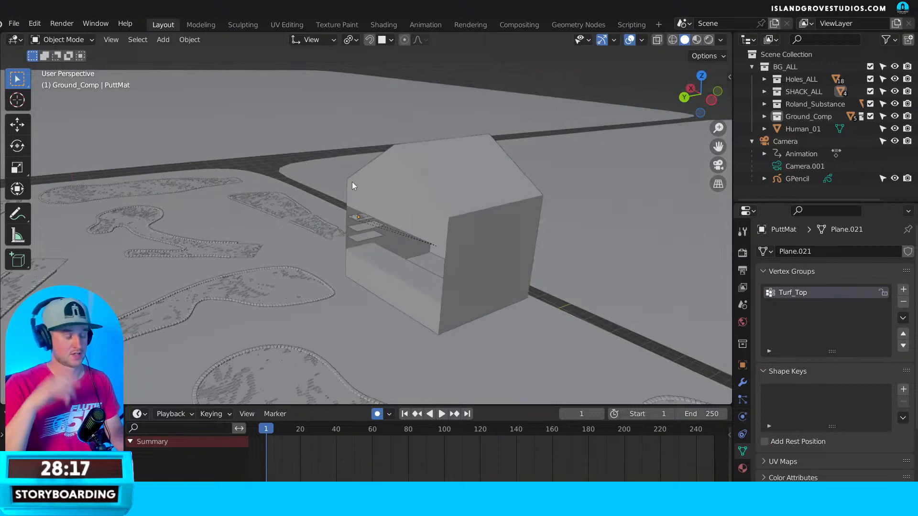
Examine the Human_01 figure and its putter on the golf course from close up.
shift+middle_drag(307, 279, 352, 245)
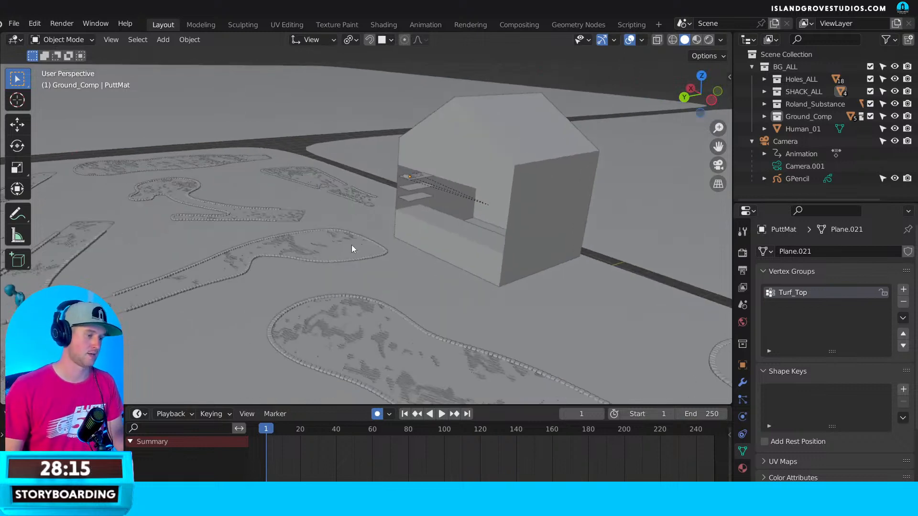
shift+middle_drag(265, 247, 365, 194)
click(177, 243)
key(KP_Decimal)
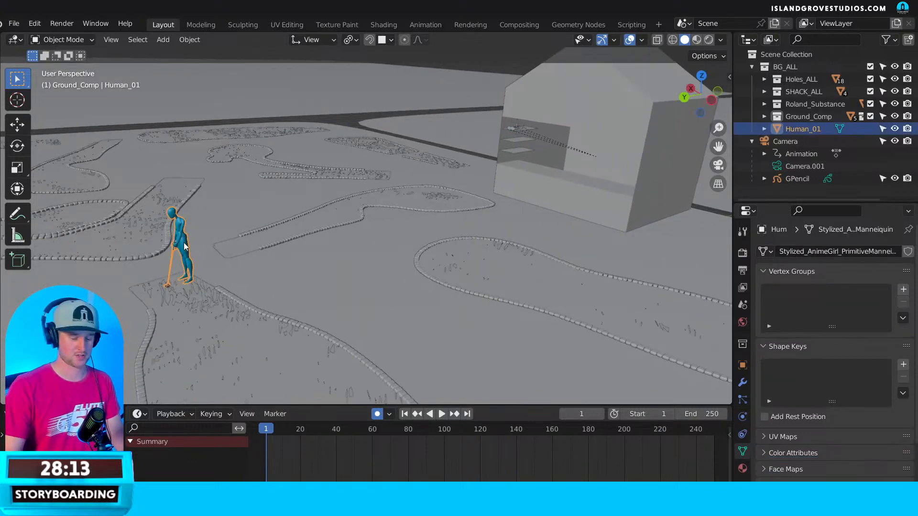
middle_drag(183, 243, 319, 213)
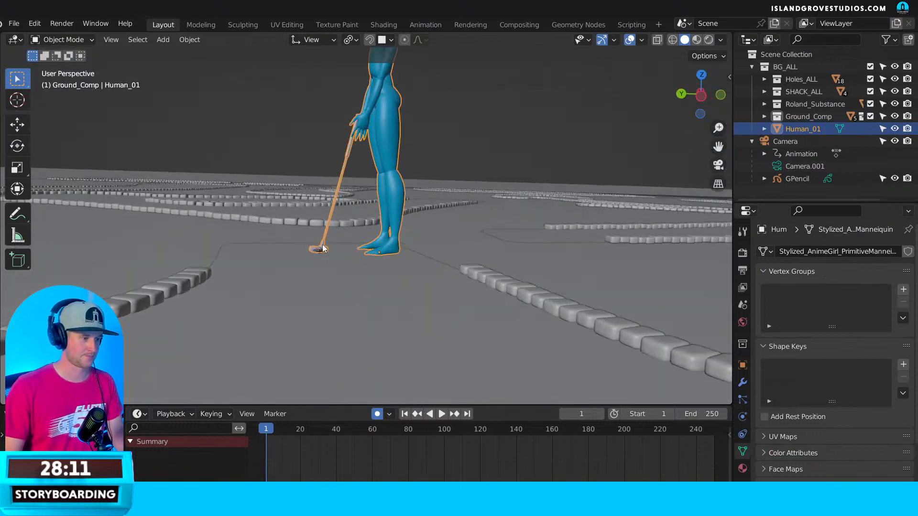
scroll(399, 207, down, 8)
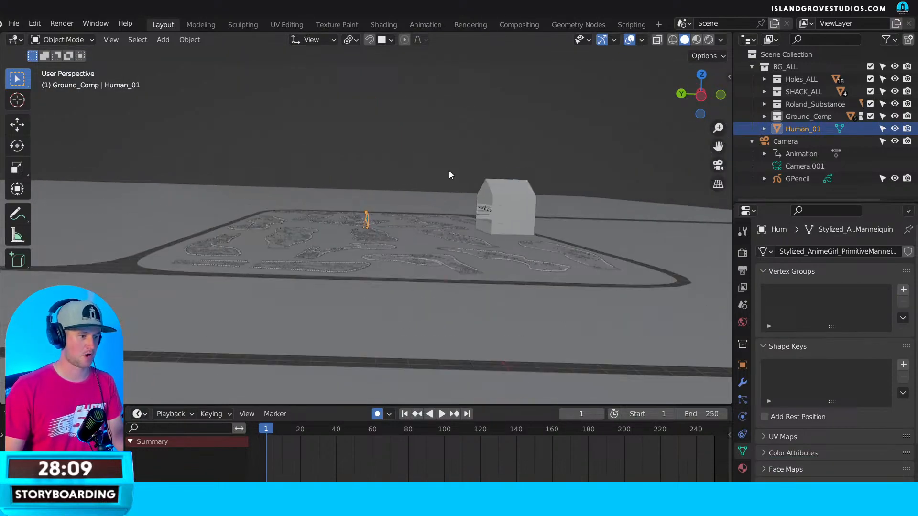
Examine the overall course layout, including the holes, the Golf_Ground surface and the surrounding Land_03 plot.
middle_drag(299, 208, 444, 230)
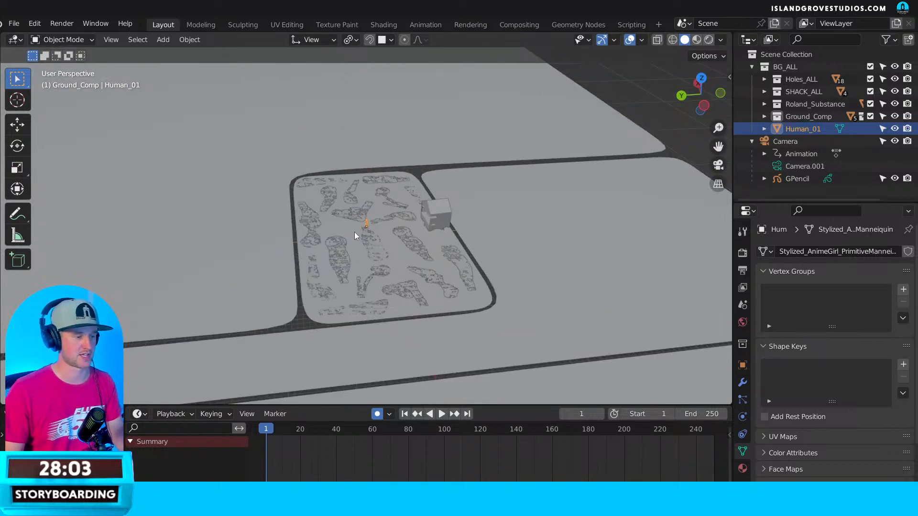
middle_drag(383, 240, 406, 260)
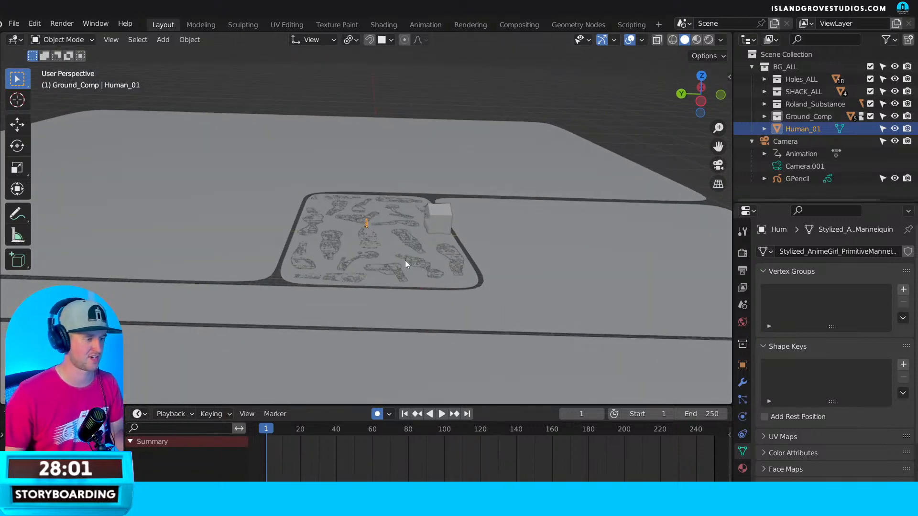
scroll(387, 211, up, 3)
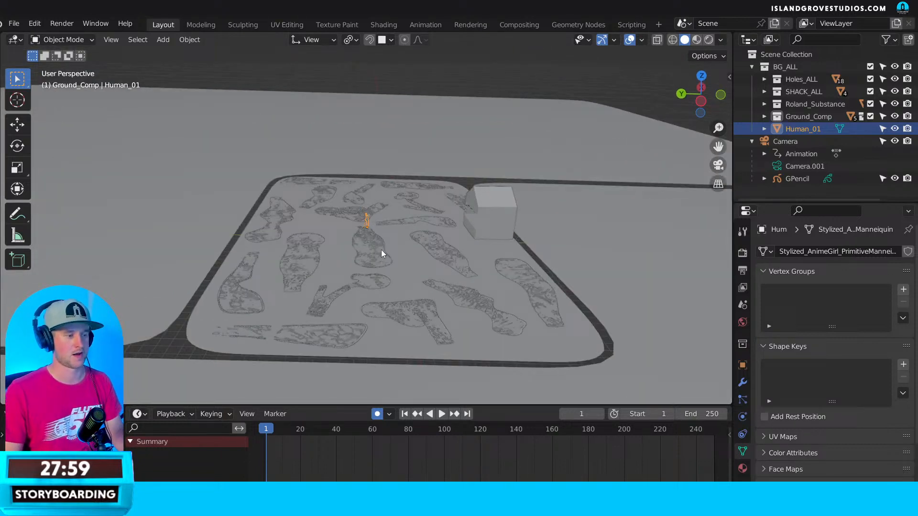
scroll(367, 269, up, 10)
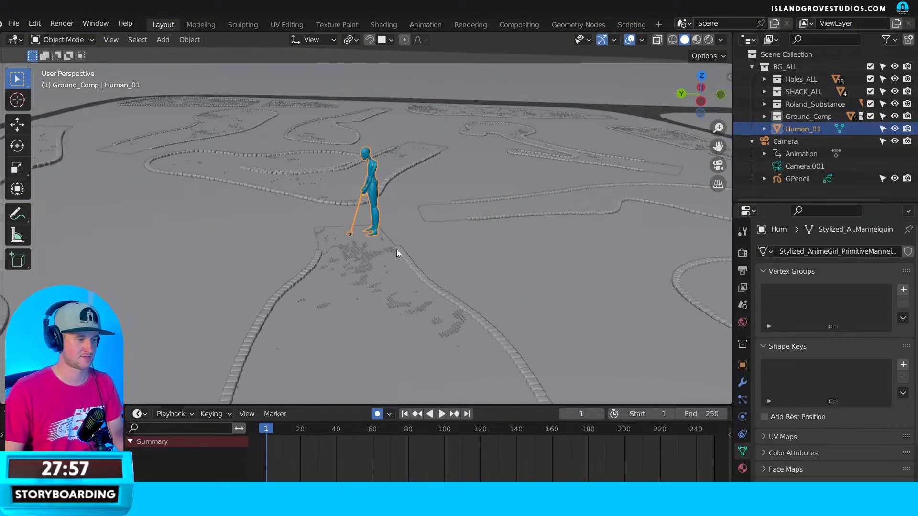
click(386, 280)
middle_drag(459, 266, 591, 267)
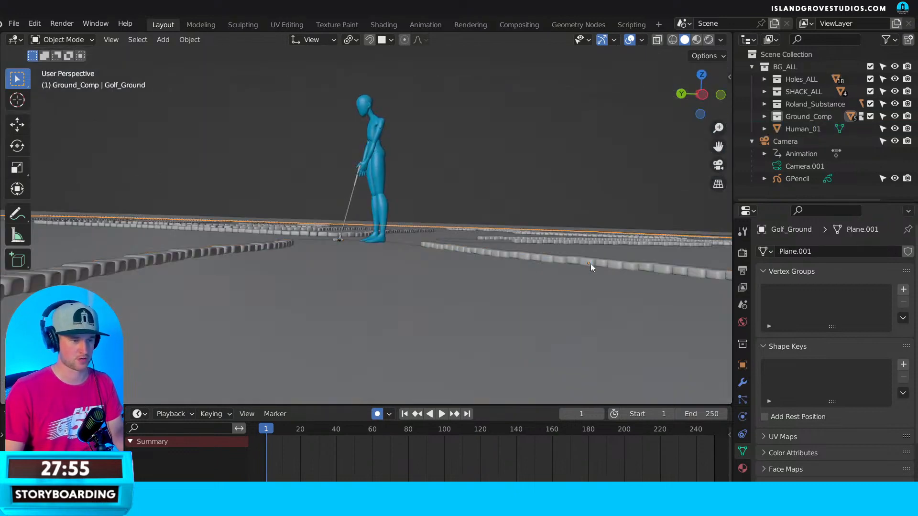
scroll(501, 269, down, 6)
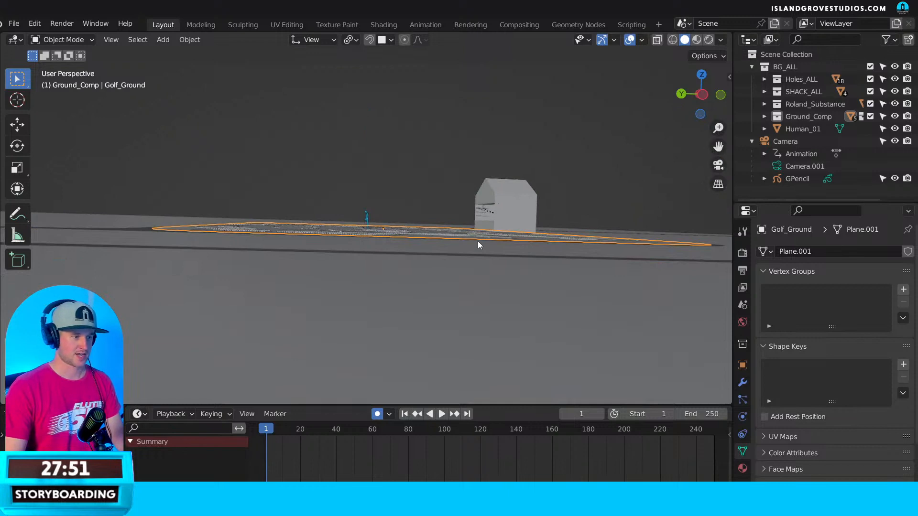
middle_drag(472, 209, 462, 223)
scroll(522, 209, down, 4)
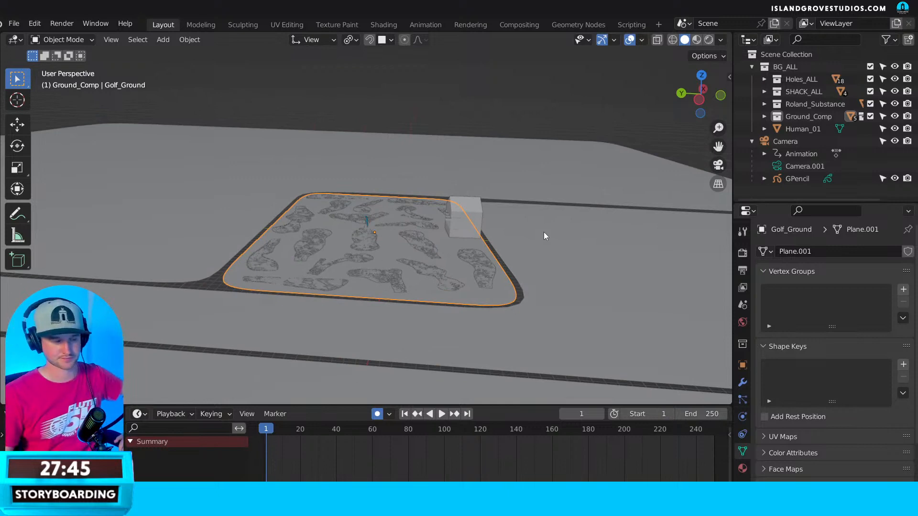
scroll(474, 252, down, 3)
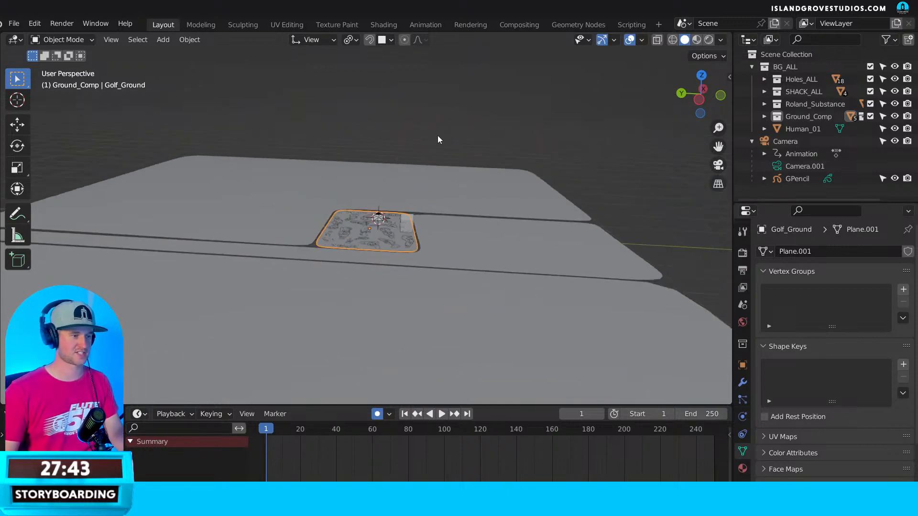
scroll(410, 247, up, 2)
middle_drag(368, 260, 366, 217)
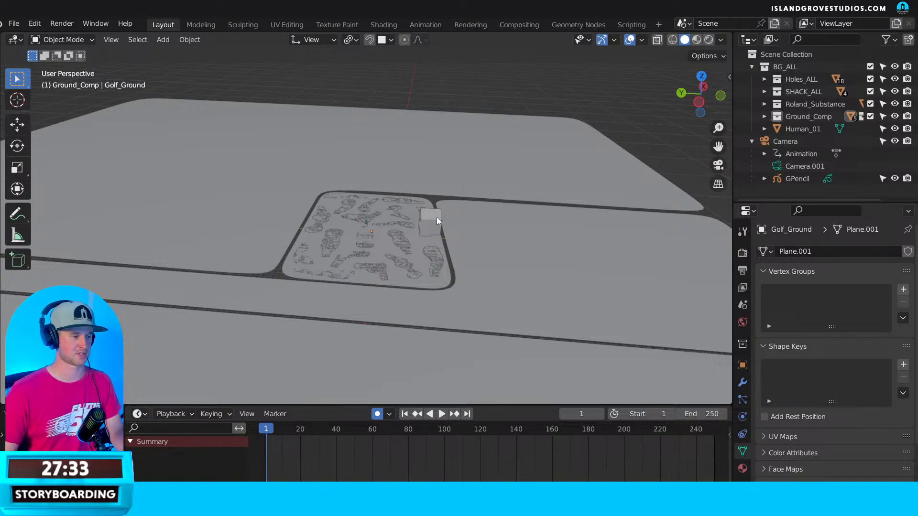
middle_drag(400, 228, 302, 221)
click(407, 165)
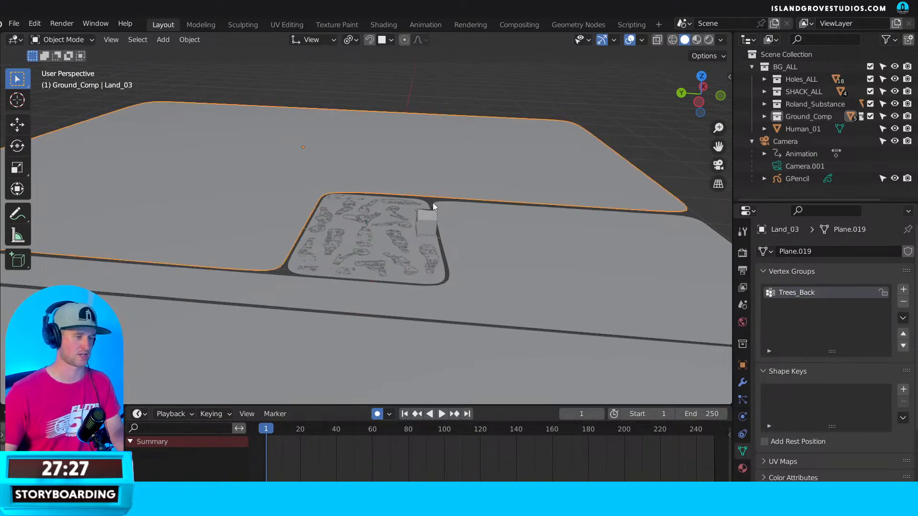
Examine the golf ball character in front of the putter head, including its Glasses_New object and eyes.
scroll(411, 215, up, 4)
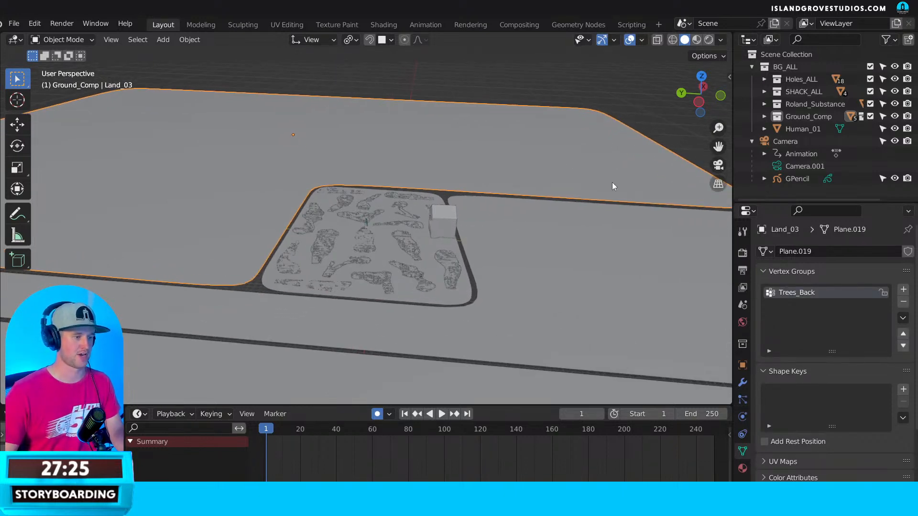
scroll(374, 225, up, 8)
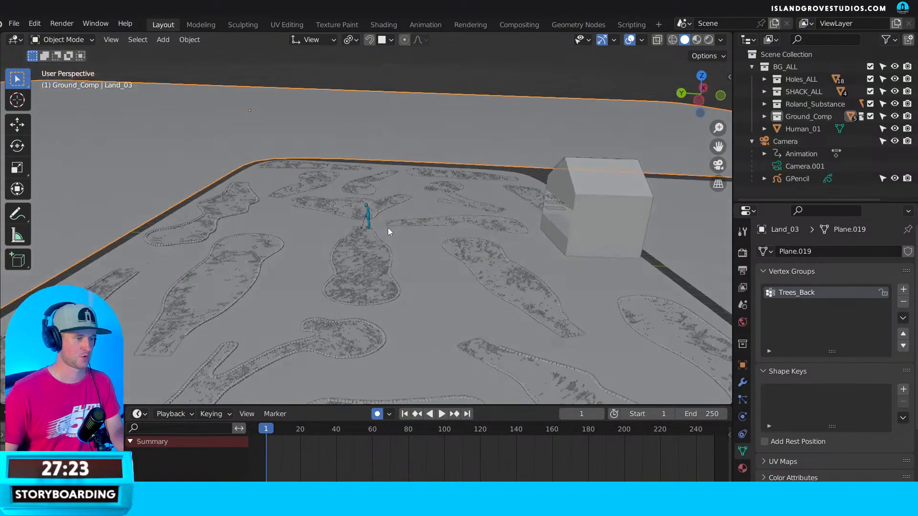
scroll(385, 211, up, 8)
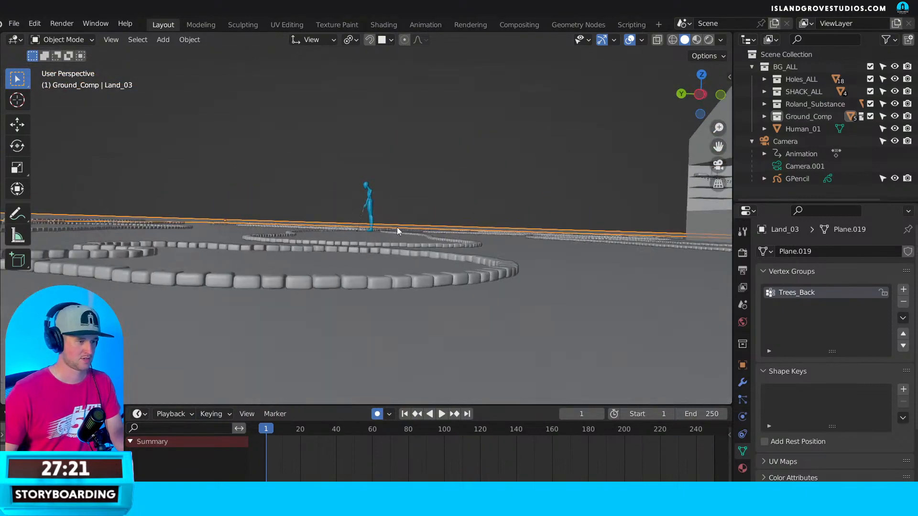
scroll(388, 232, up, 8)
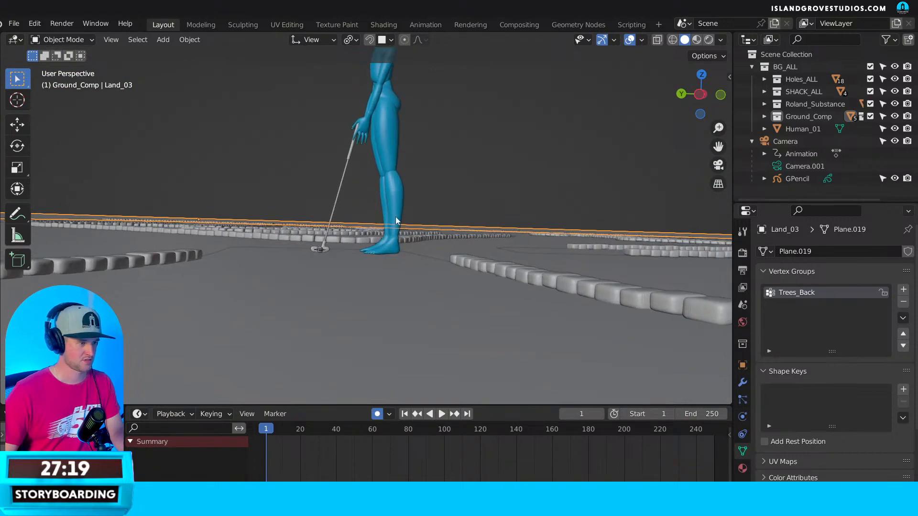
scroll(391, 213, up, 8)
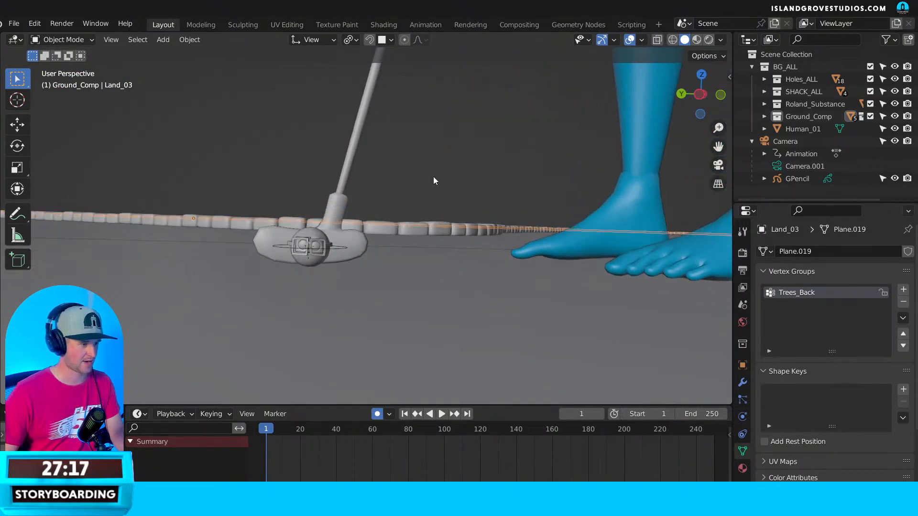
scroll(415, 179, up, 8)
click(410, 134)
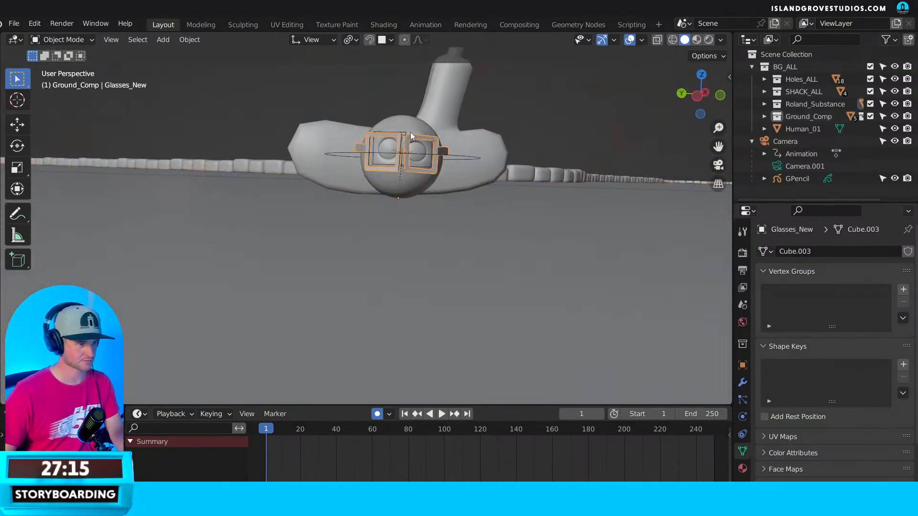
scroll(410, 132, up, 4)
middle_drag(434, 185, 463, 205)
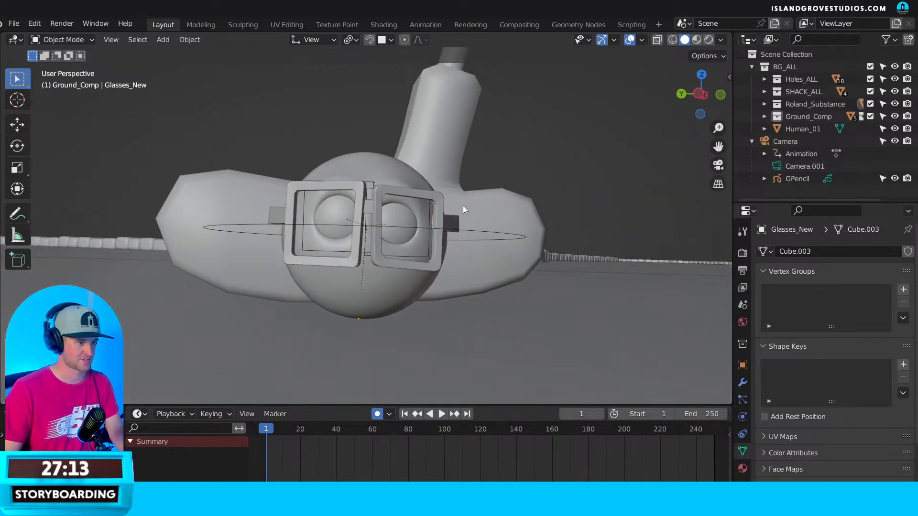
middle_drag(415, 229, 360, 251)
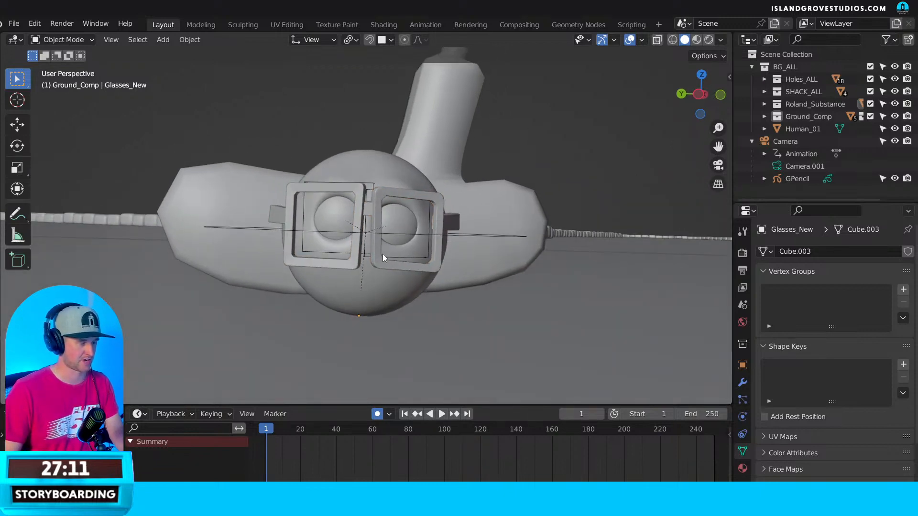
scroll(423, 230, down, 3)
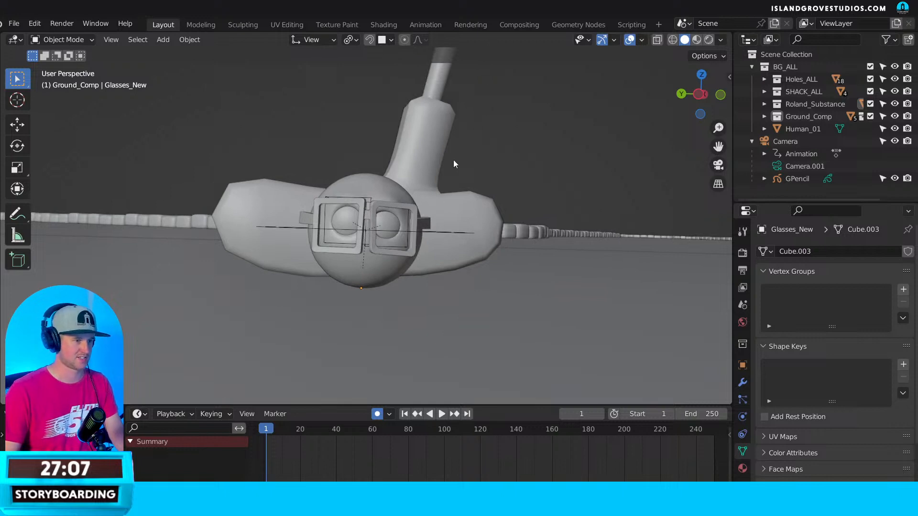
Examine the Human_01 figure with its putter, the hole it stands on, and the layout of the whole course around it.
middle_drag(400, 222, 351, 133)
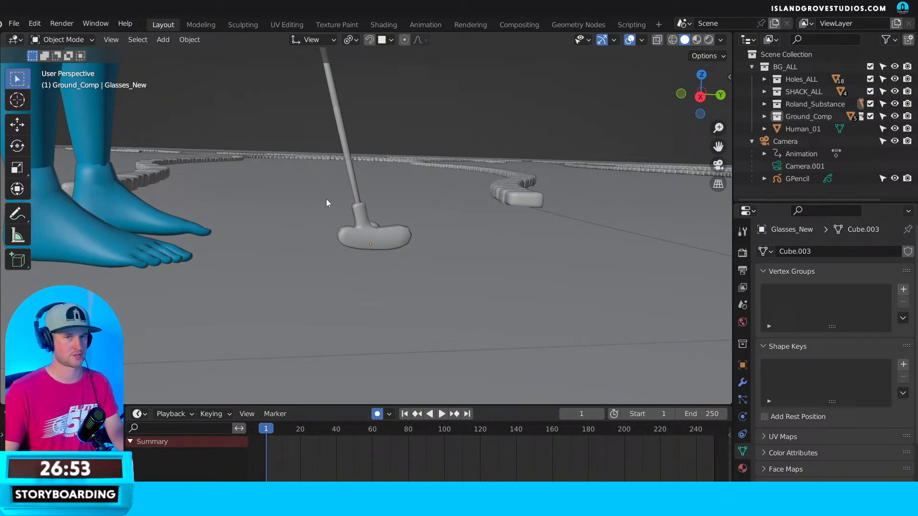
middle_drag(335, 207, 332, 211)
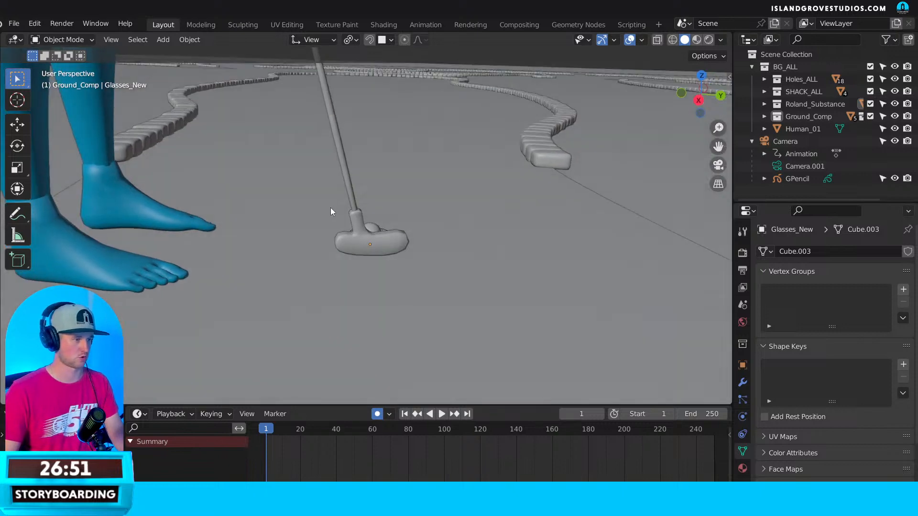
scroll(336, 211, down, 12)
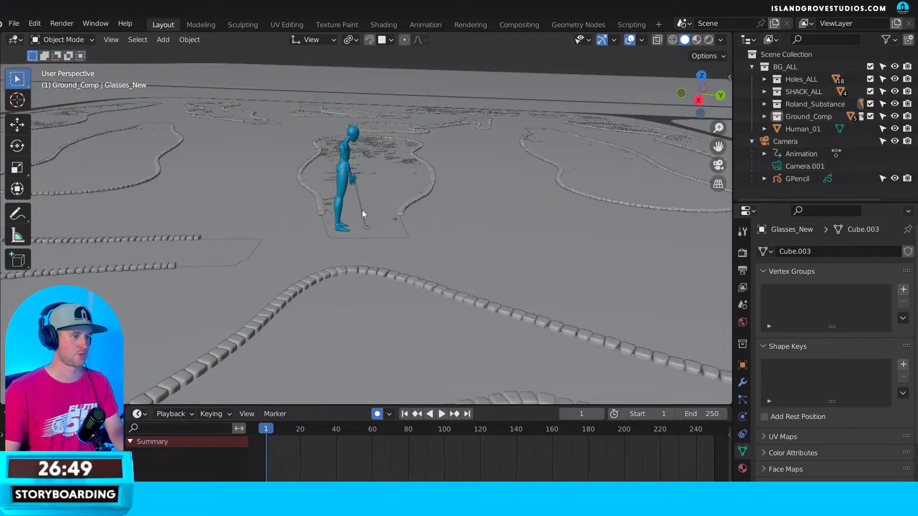
middle_drag(300, 206, 514, 205)
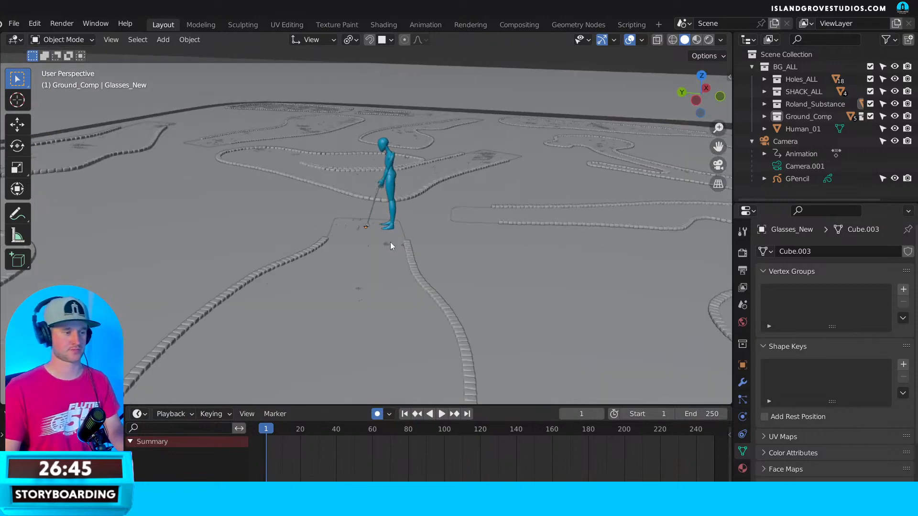
scroll(390, 242, down, 5)
scroll(383, 252, up, 5)
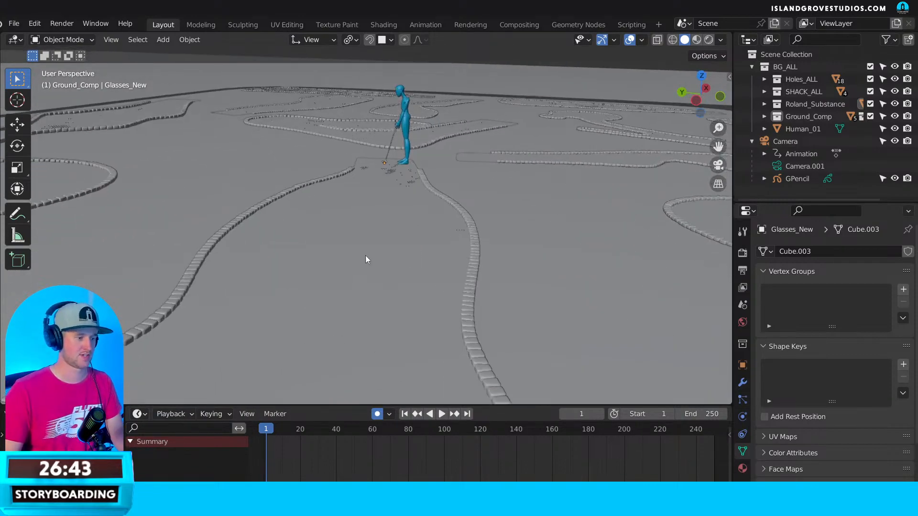
scroll(373, 241, up, 8)
scroll(395, 183, down, 6)
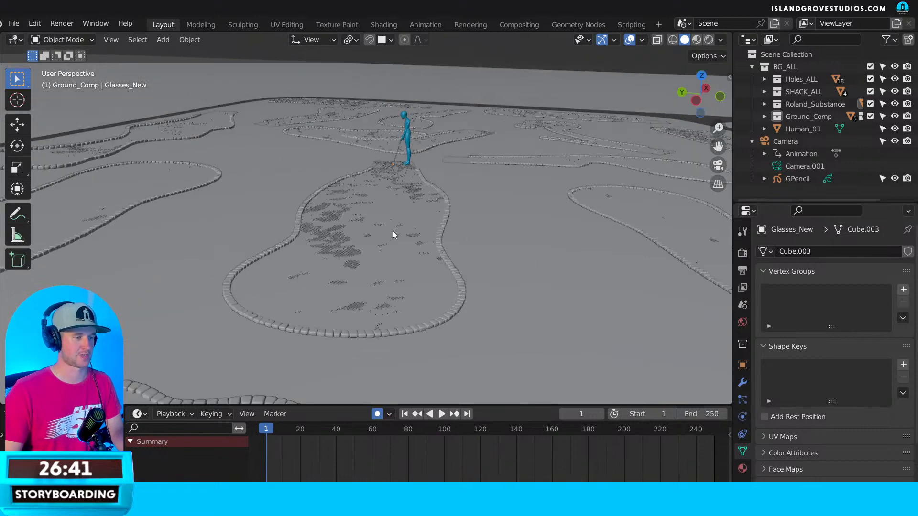
scroll(379, 261, down, 2)
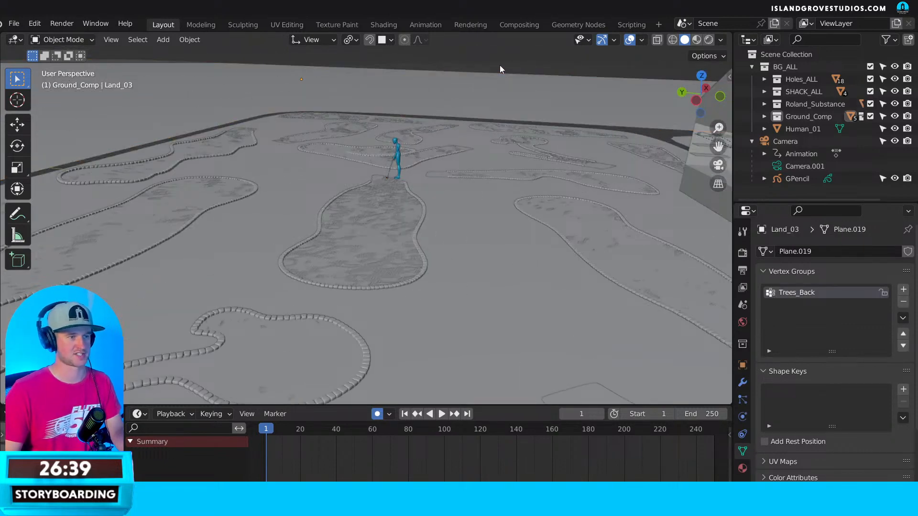
scroll(481, 79, down, 5)
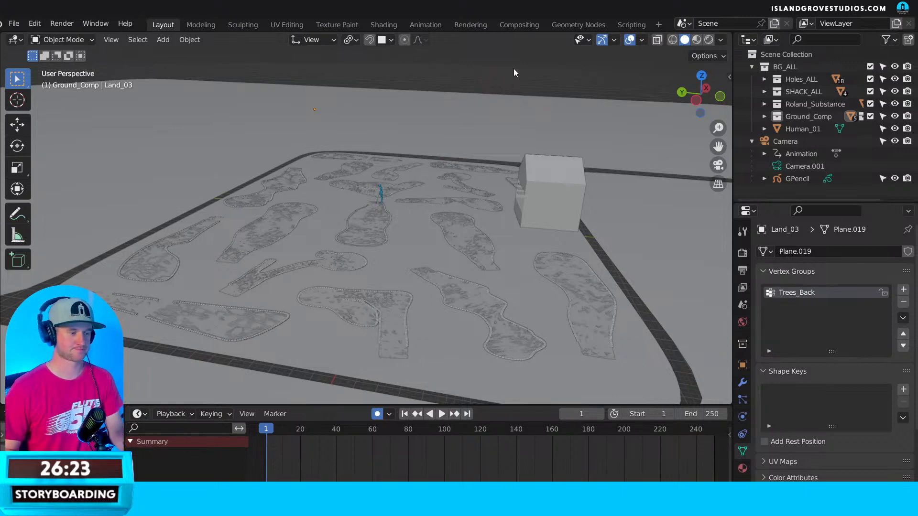
Look through the camera, select the GPencil object and switch it to Draw Mode.
key(KP_0)
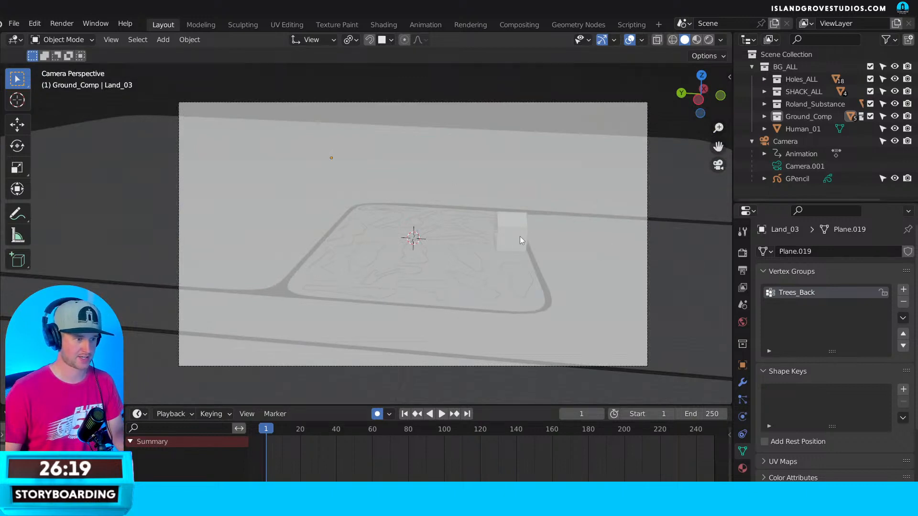
shift+middle_drag(520, 237, 513, 240)
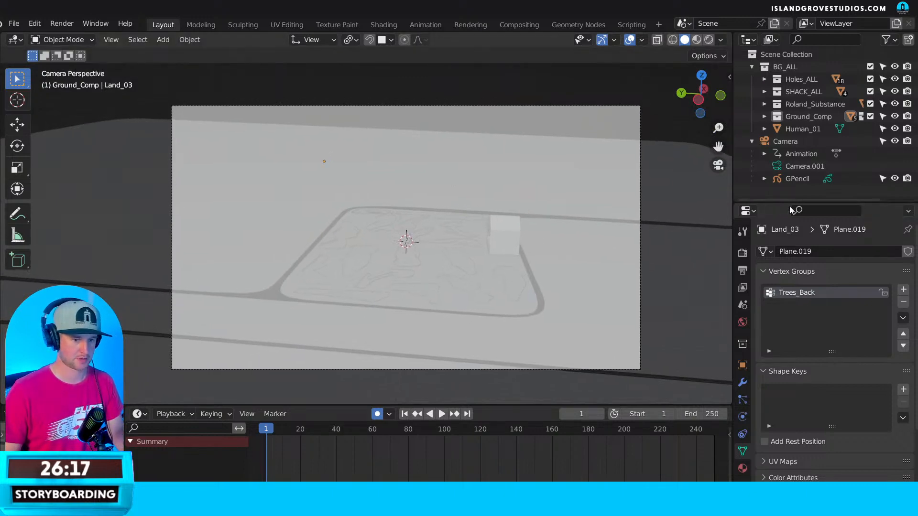
click(797, 179)
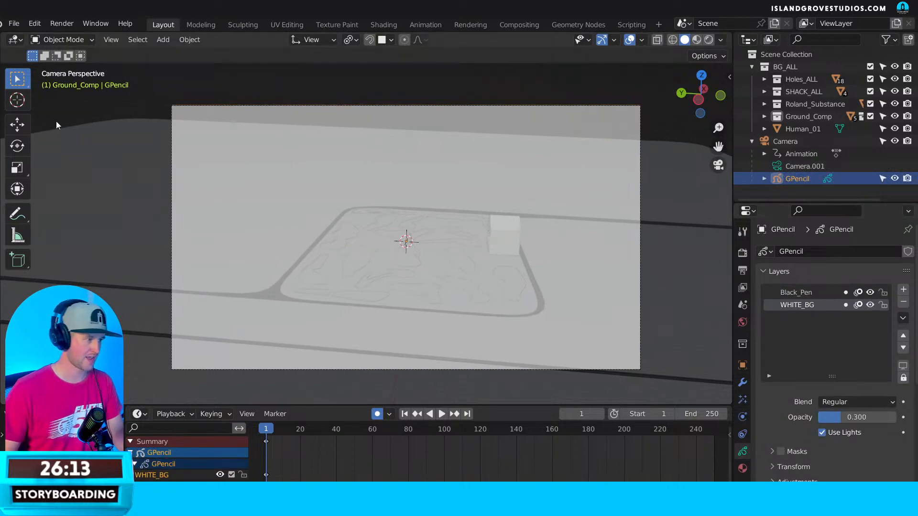
click(62, 40)
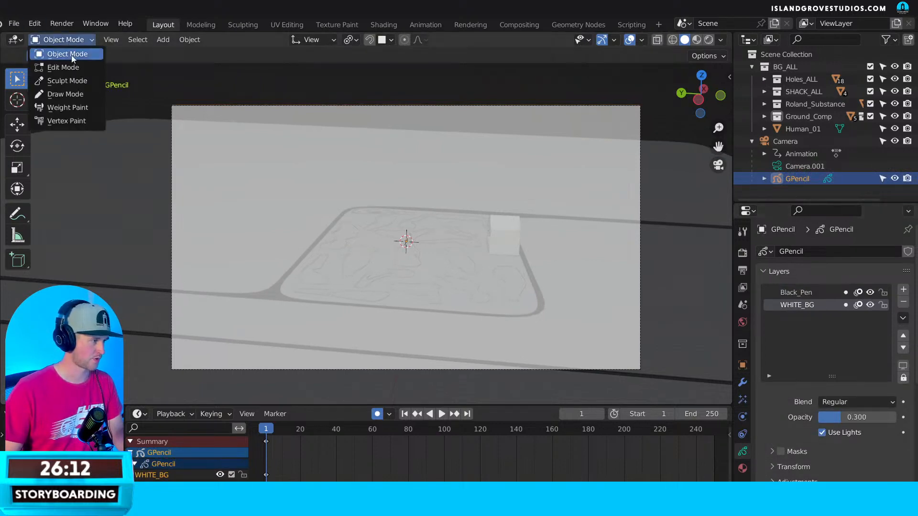
click(73, 95)
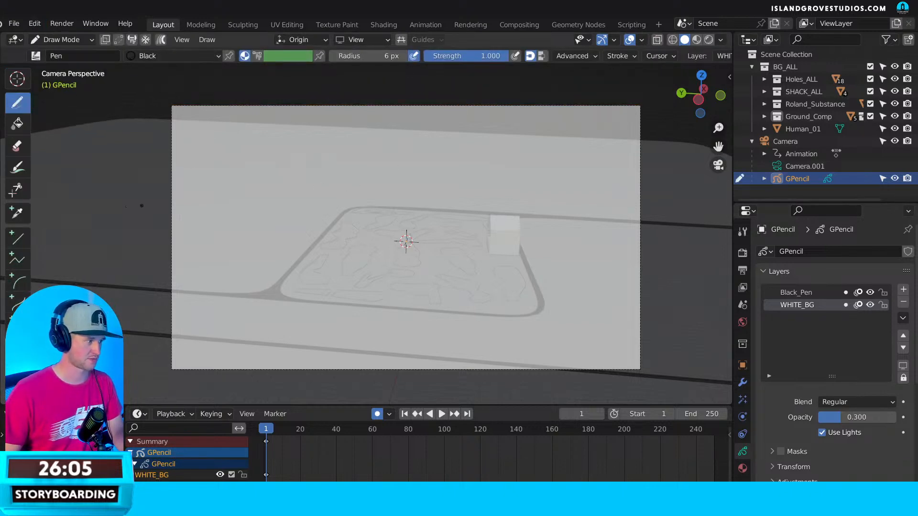
Trace the course plot's outline, the adjoining roads and the shack on the WHITE_BG layer with the black Pen.
mouse_move(286, 194)
mouse_down()
mouse_move(326, 178)
mouse_move(513, 184)
mouse_up()
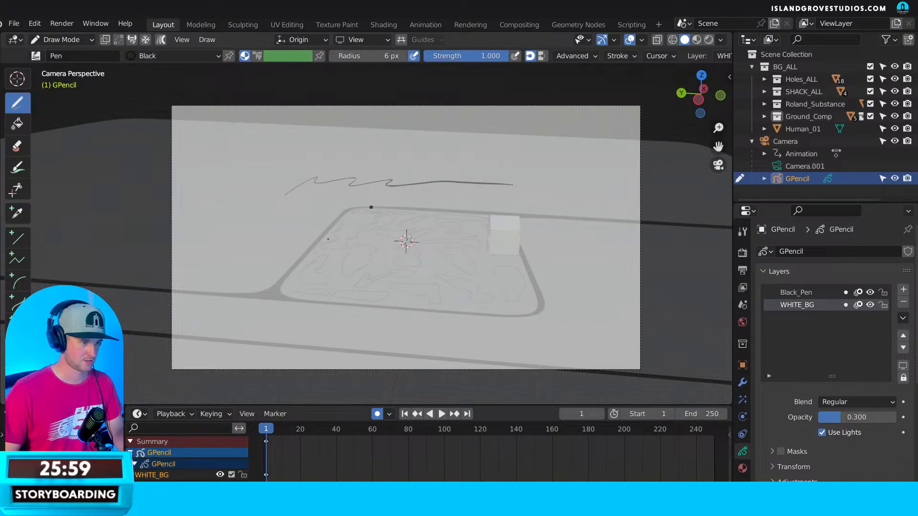
key(ctrl+z)
mouse_move(283, 277)
mouse_down()
mouse_move(341, 214)
mouse_move(632, 220)
mouse_up()
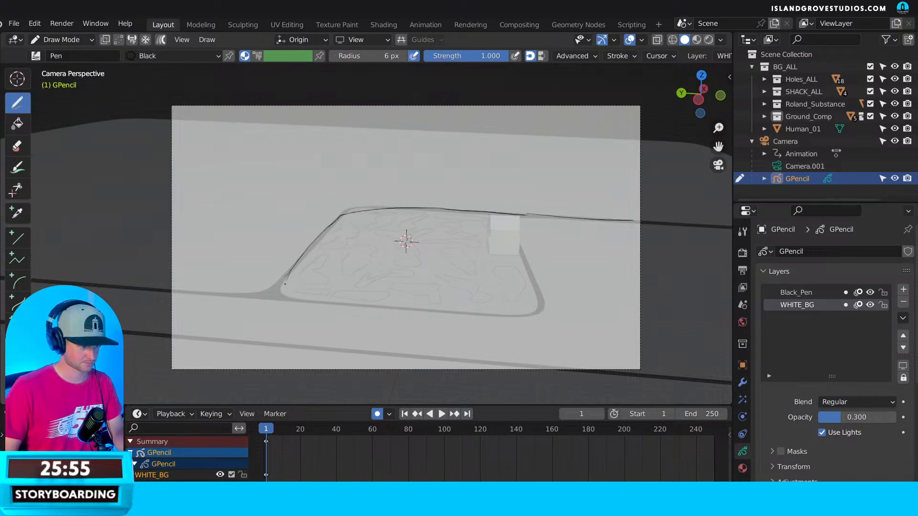
mouse_move(285, 284)
mouse_down()
mouse_move(363, 304)
mouse_move(520, 322)
mouse_move(541, 278)
mouse_move(529, 254)
mouse_move(538, 314)
mouse_move(471, 311)
mouse_up()
key(ctrl+z)
drag(178, 290, 272, 301)
drag(172, 338, 502, 369)
mouse_move(489, 221)
mouse_down()
mouse_move(490, 243)
mouse_move(485, 234)
mouse_move(514, 255)
mouse_move(520, 221)
mouse_move(494, 217)
mouse_move(526, 233)
mouse_up()
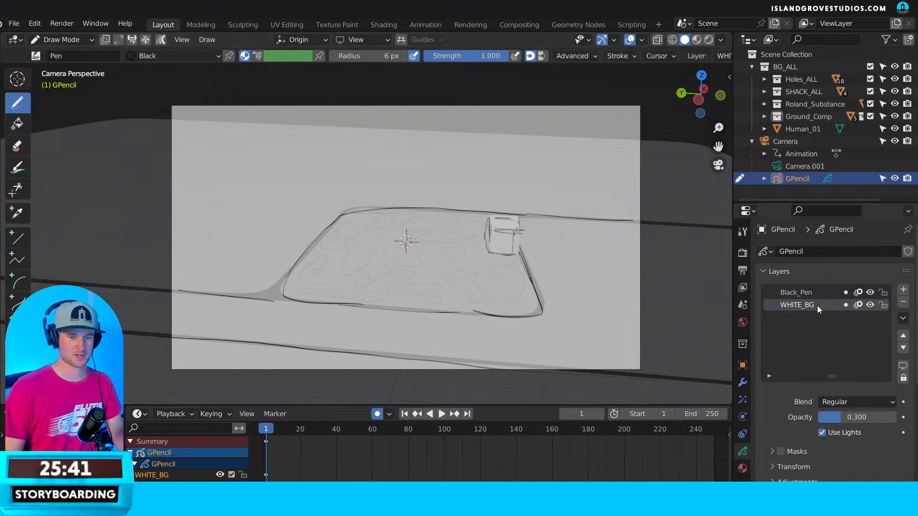
Undo all the strokes drawn on the WHITE_BG layer, back to Object Mode.
key(ctrl+z)
key(ctrl+z)
key(ctrl+z)
key(ctrl+z)
key(ctrl+z)
key(ctrl+z)
key(ctrl+z)
key(ctrl+z)
key(ctrl+z)
key(ctrl+z)
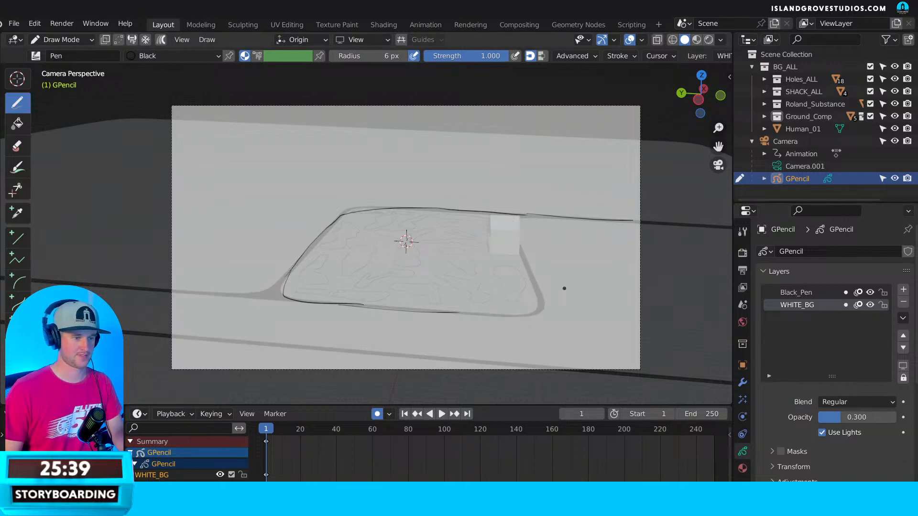
key(ctrl+z)
key(ctrl+z)
key(ctrl+z)
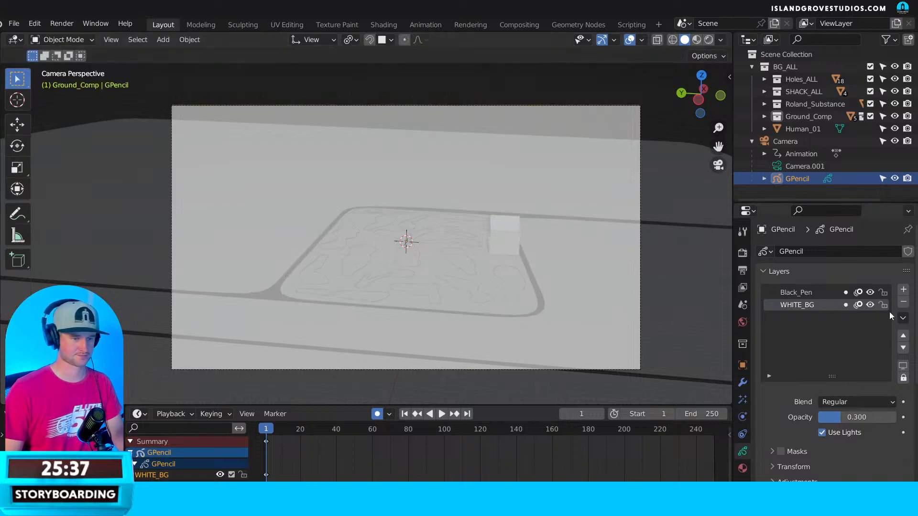
Lock the WHITE_BG layer, make Black_Pen the active layer and return the grease pencil to Draw Mode.
click(883, 306)
click(801, 293)
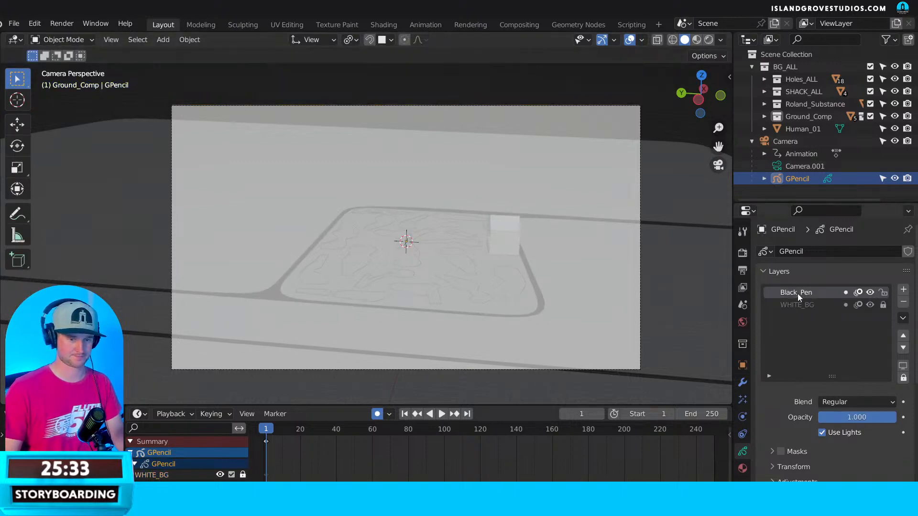
click(70, 41)
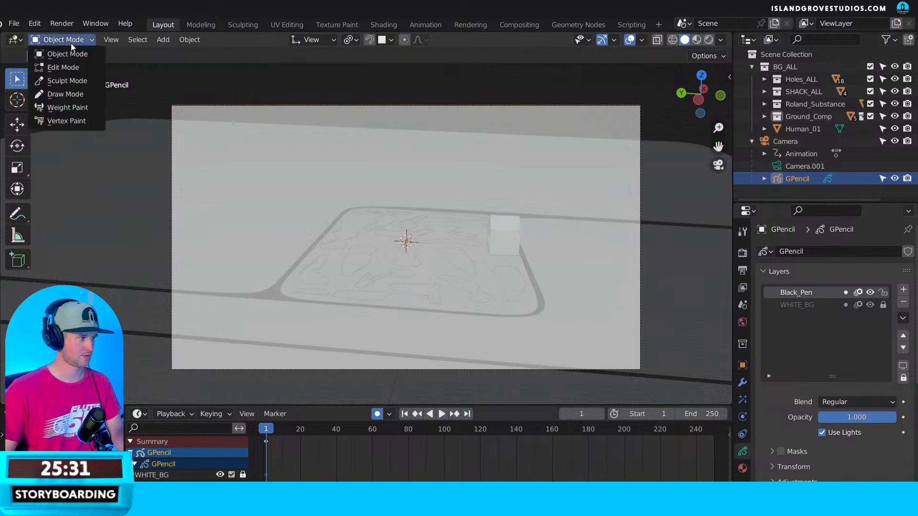
click(75, 94)
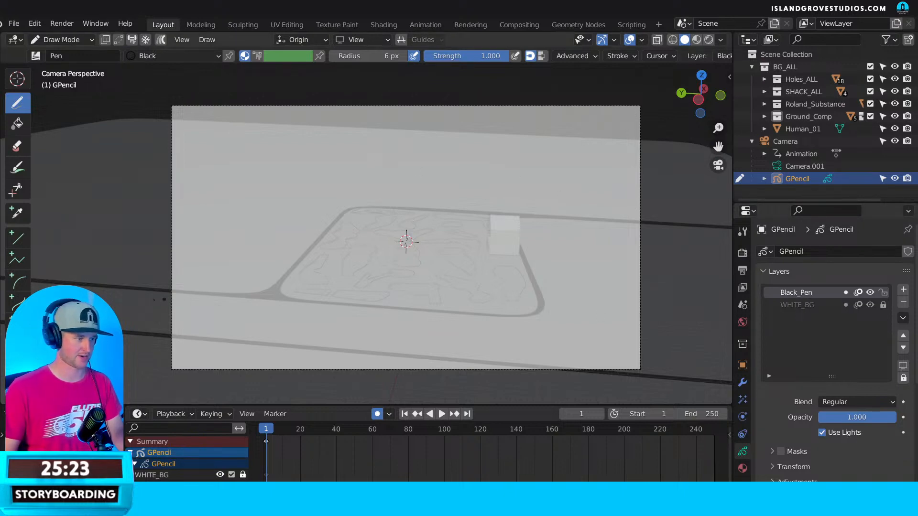
Trace the road lines, the plot's far and side edges and the shack on the Black_Pen layer.
drag(171, 292, 539, 320)
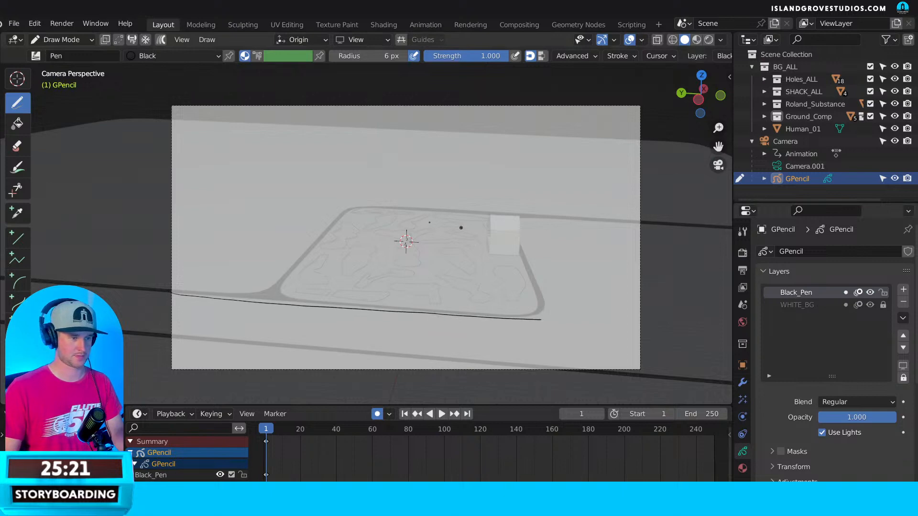
drag(362, 207, 730, 222)
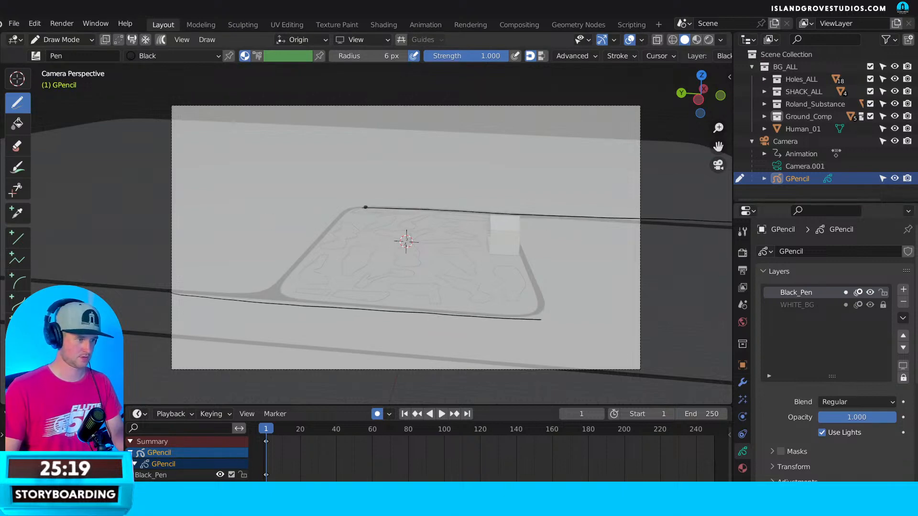
drag(364, 206, 288, 285)
mouse_move(489, 218)
mouse_down()
mouse_move(486, 254)
mouse_move(492, 216)
mouse_move(519, 216)
mouse_move(520, 239)
mouse_move(492, 254)
mouse_up()
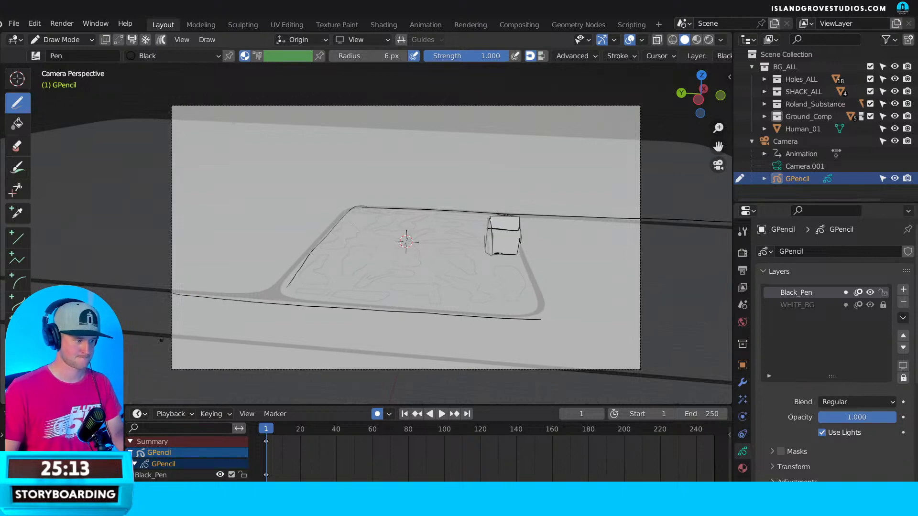
drag(161, 339, 641, 363)
key(ctrl+z)
drag(179, 337, 641, 369)
Raise the WHITE_BG layer's opacity to 1.000 so only the drawn lines show in the camera frame.
click(841, 306)
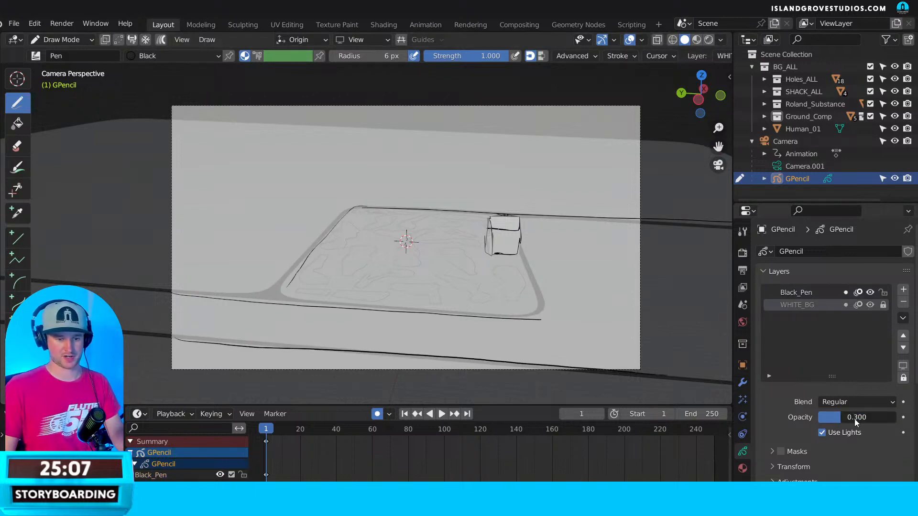
drag(853, 419, 896, 418)
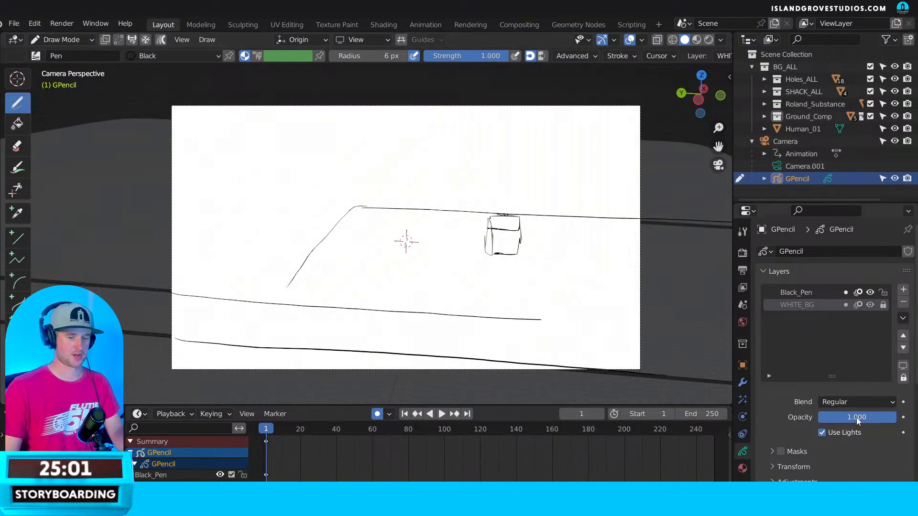
mouse_move(850, 417)
mouse_down()
mouse_move(782, 422)
mouse_move(896, 417)
mouse_up()
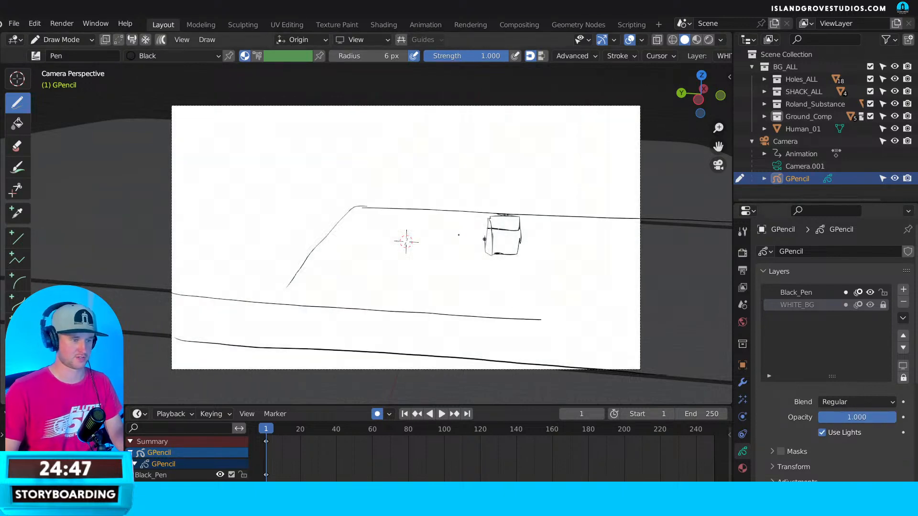
Undo the WHITE_BG opacity changes and all the traced strokes on the Black_Pen layer.
key(ctrl+z)
key(ctrl+z)
key(ctrl+z)
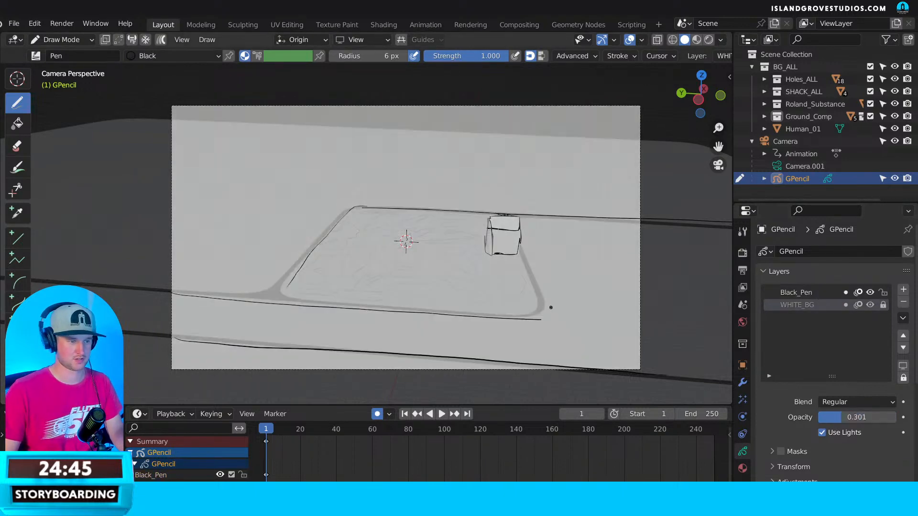
key(ctrl+z)
key(ctrl+z)
key(ctrl+z)
key(ctrl+z)
key(ctrl+z)
key(ctrl+z)
key(ctrl+z)
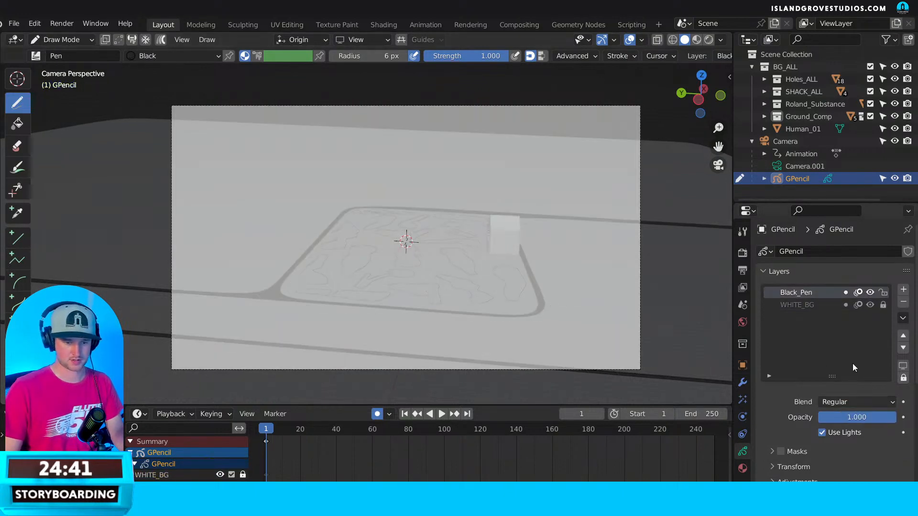
Set the WHITE_BG layer's opacity to 1.000 and make Black_Pen the active layer again.
click(812, 305)
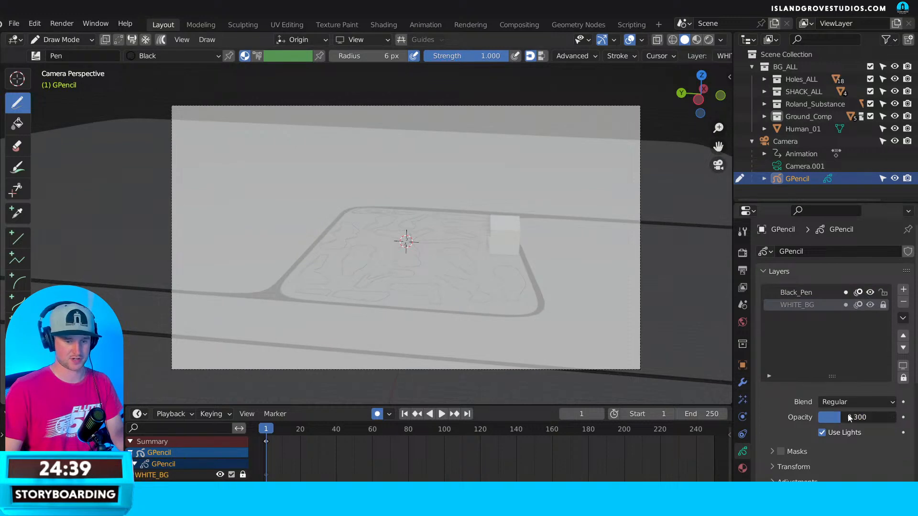
drag(851, 417, 888, 417)
click(831, 292)
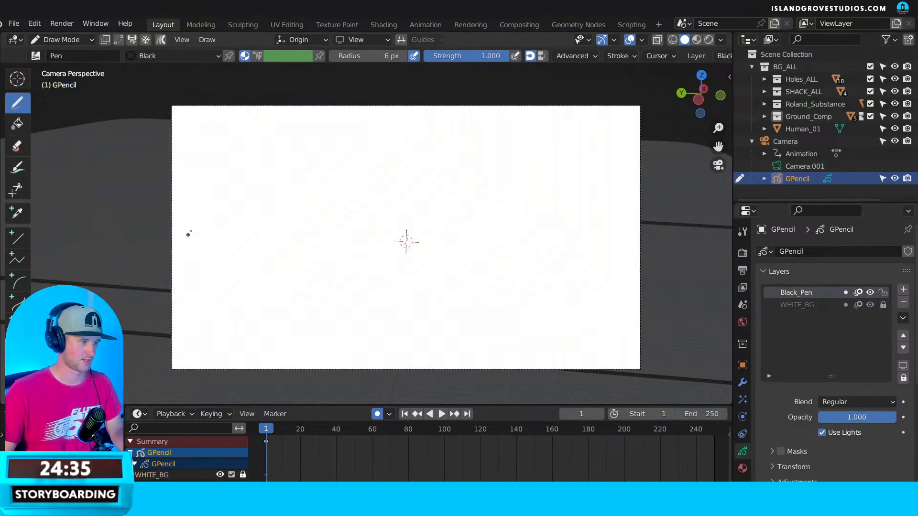
Sketch a small shack with a roof freehand on the blank white frame, and erase it again.
mouse_move(472, 224)
mouse_down()
mouse_move(473, 252)
mouse_move(514, 219)
mouse_up()
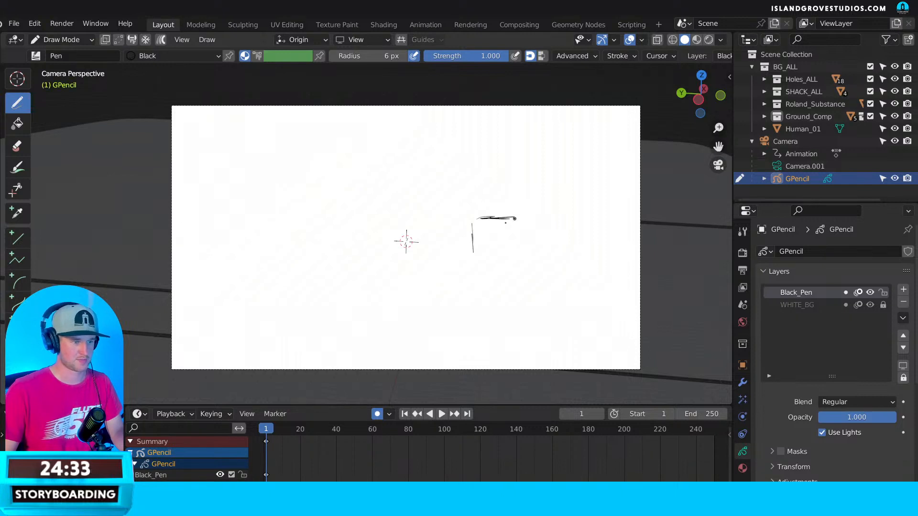
mouse_move(471, 258)
mouse_down()
mouse_move(514, 259)
mouse_move(516, 230)
mouse_move(464, 253)
mouse_move(475, 262)
mouse_up()
drag(467, 215, 486, 202)
mouse_move(472, 195)
mouse_down()
mouse_move(538, 211)
mouse_move(523, 226)
mouse_up()
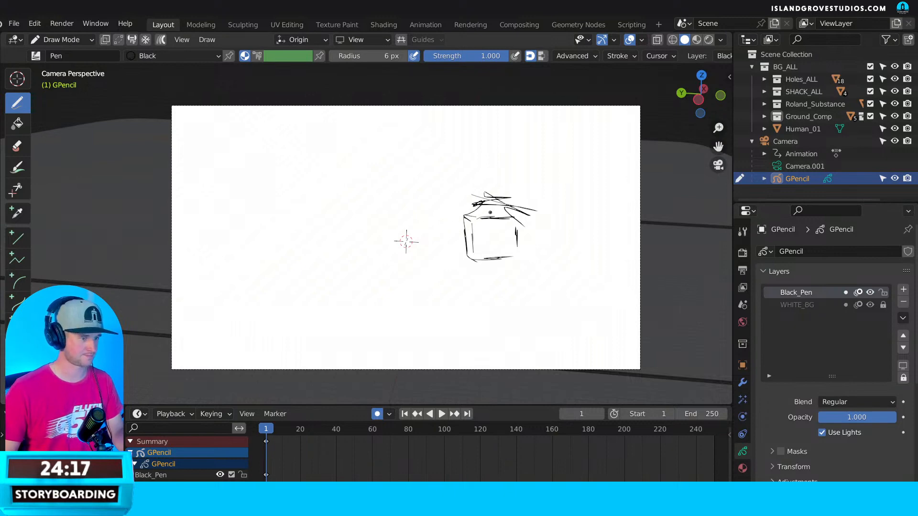
mouse_move(486, 208)
ctrl+mouse_down()
mouse_move(481, 203)
mouse_move(502, 191)
mouse_move(469, 256)
mouse_move(537, 209)
mouse_move(518, 239)
ctrl+mouse_up()
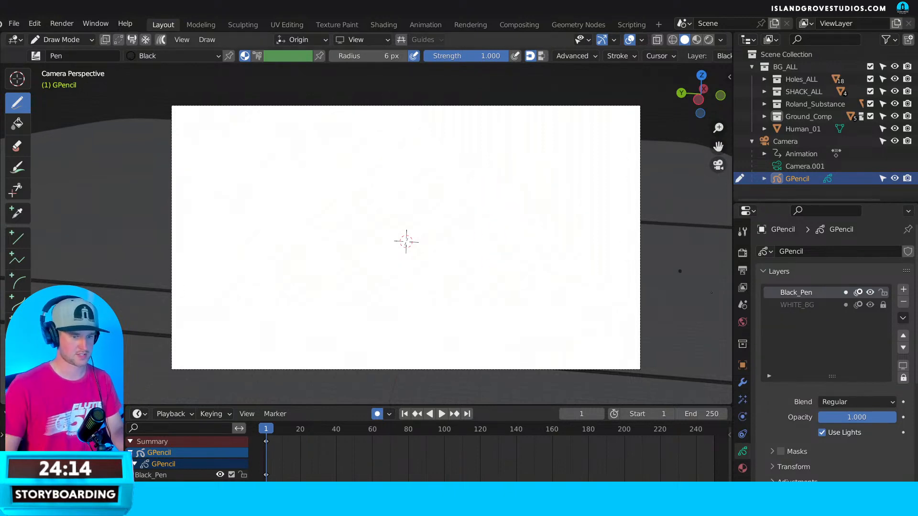
Lower the WHITE_BG layer's opacity to 0.404 so the scene shows through behind the drawing plane.
click(847, 304)
drag(864, 417, 807, 434)
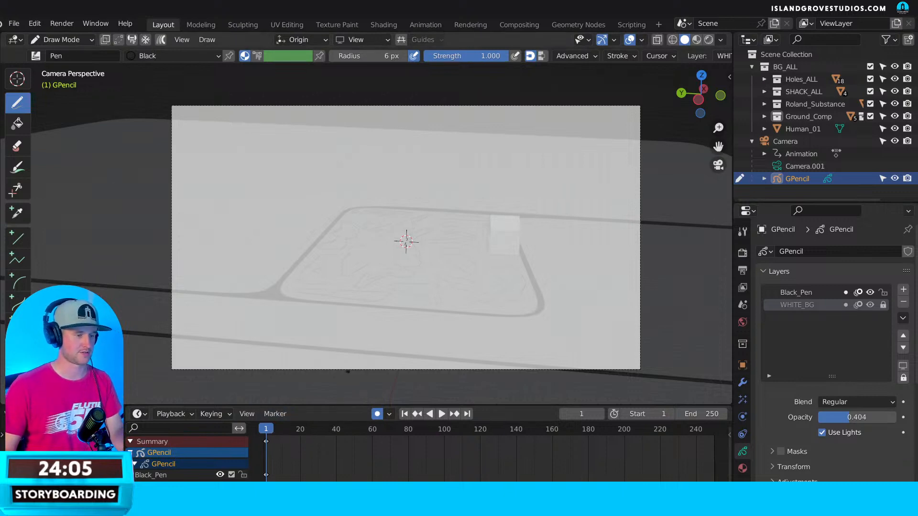
Make Black_Pen the active layer and trace the course's outline and the road lines across the whole frame.
scroll(511, 246, down, 2)
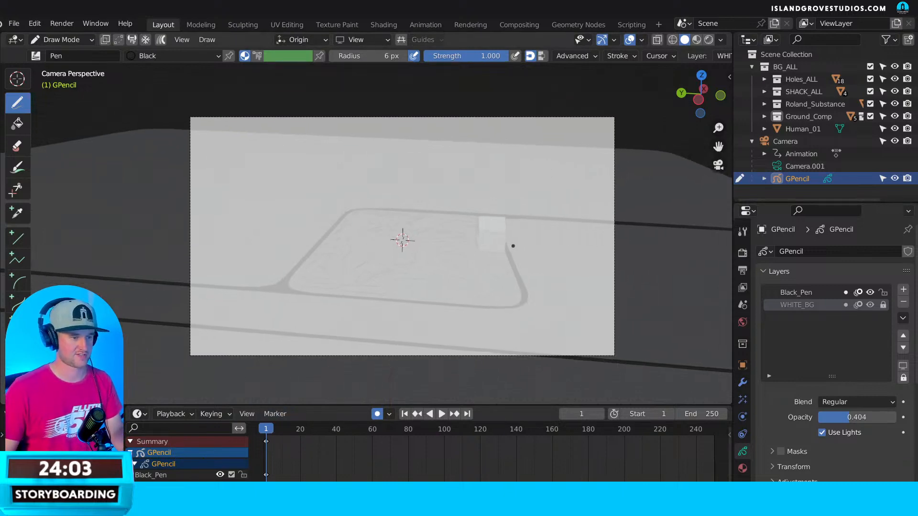
scroll(509, 253, up, 3)
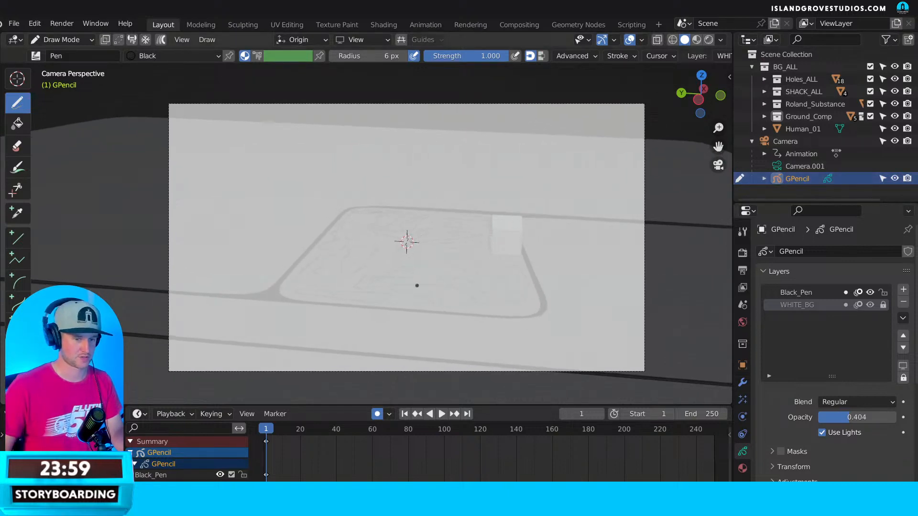
click(805, 293)
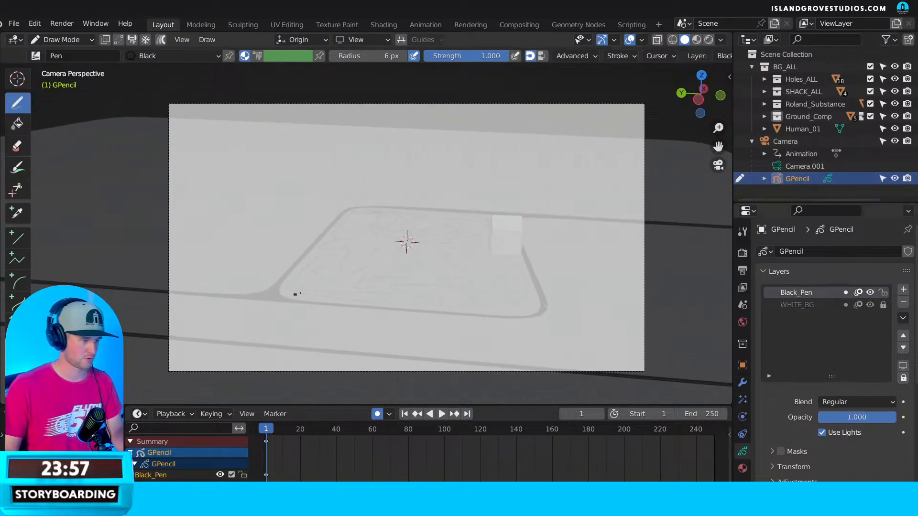
drag(169, 291, 283, 298)
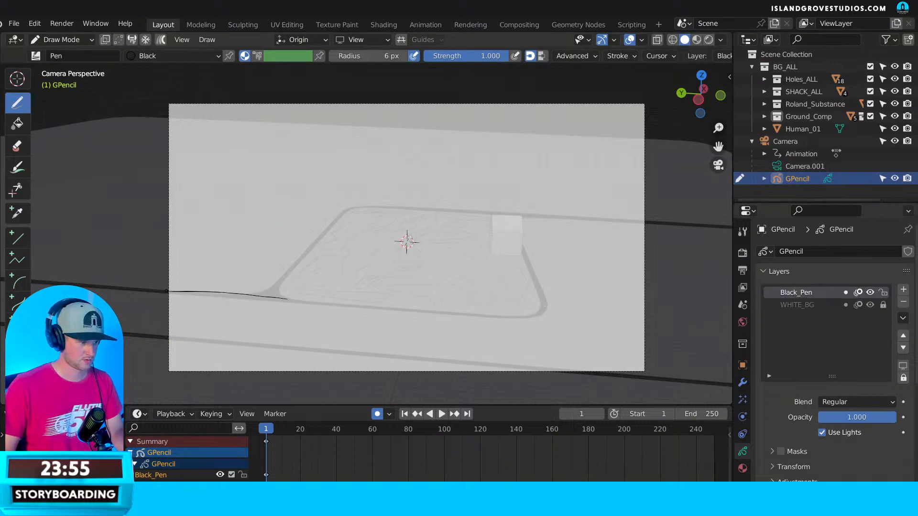
drag(169, 291, 529, 318)
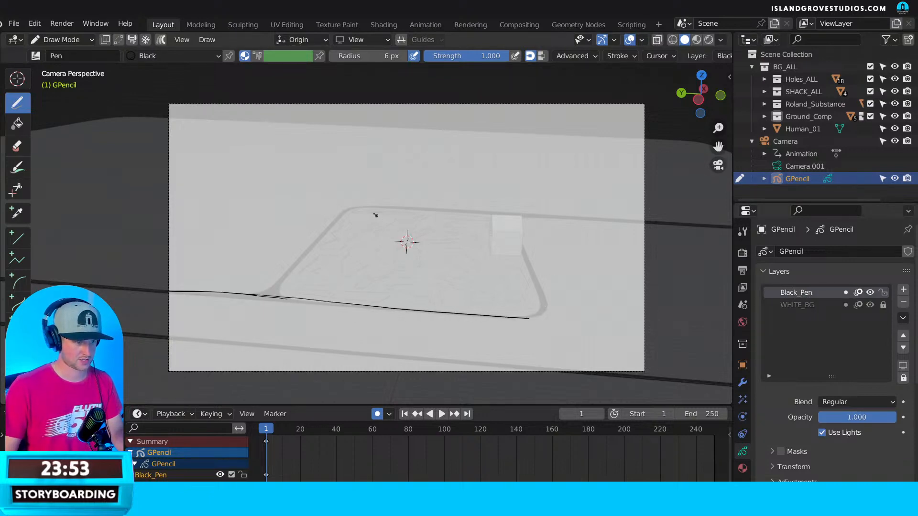
drag(369, 206, 665, 225)
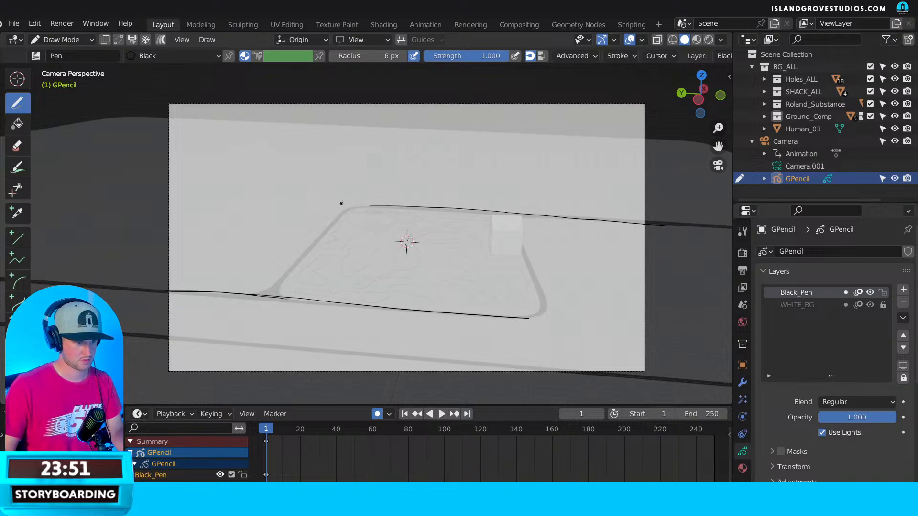
mouse_move(372, 206)
mouse_down()
mouse_move(348, 209)
mouse_move(293, 286)
mouse_up()
mouse_move(524, 251)
mouse_down()
mouse_move(539, 305)
mouse_move(528, 317)
mouse_up()
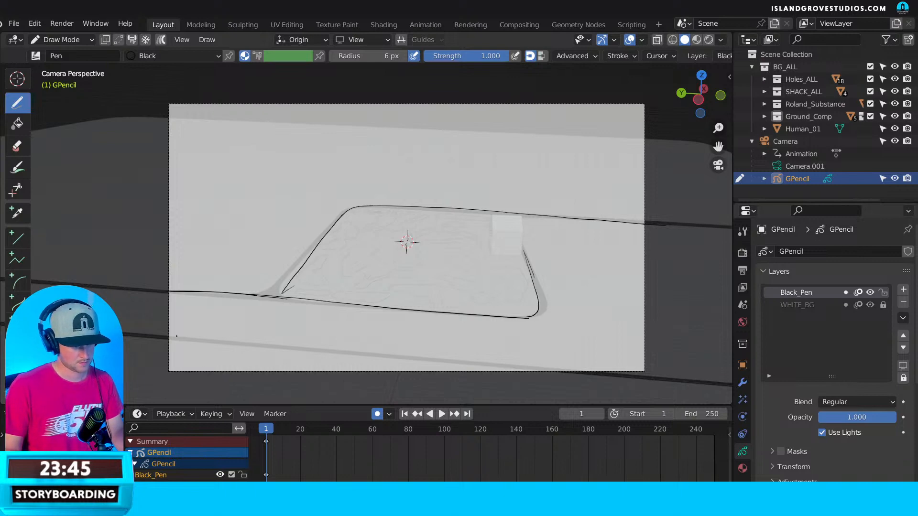
drag(177, 336, 606, 374)
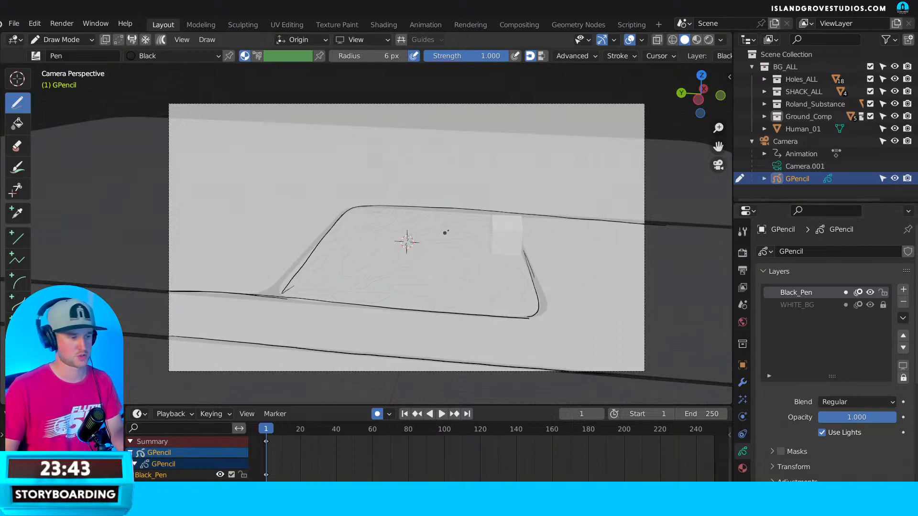
Trace the box-shaped shack at the course's back-right corner, including its side face and the horizontal roof edge.
mouse_move(487, 221)
mouse_down()
mouse_move(493, 237)
mouse_move(491, 219)
mouse_up()
scroll(511, 246, up, 8)
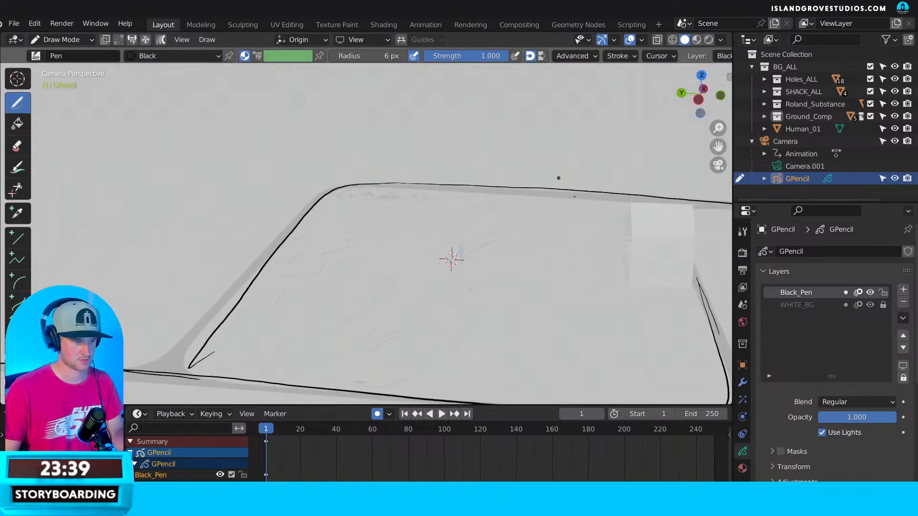
scroll(516, 189, down, 4)
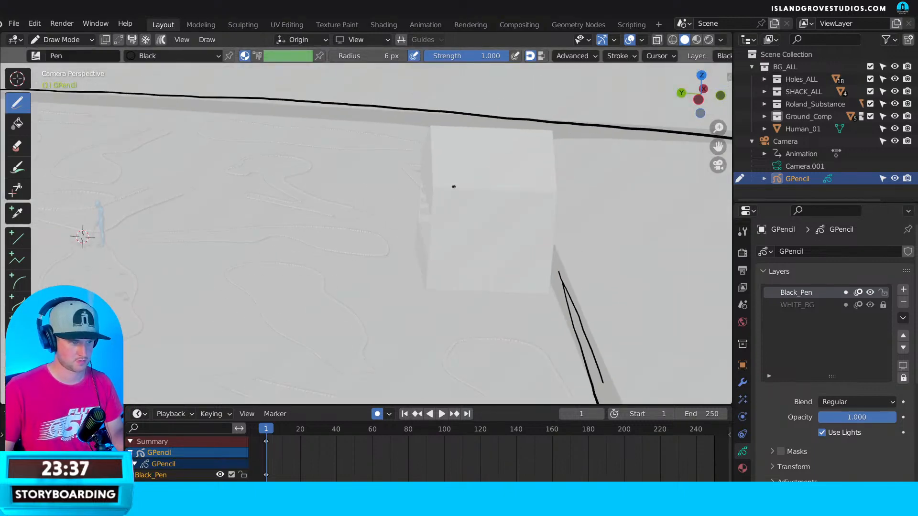
drag(430, 187, 558, 194)
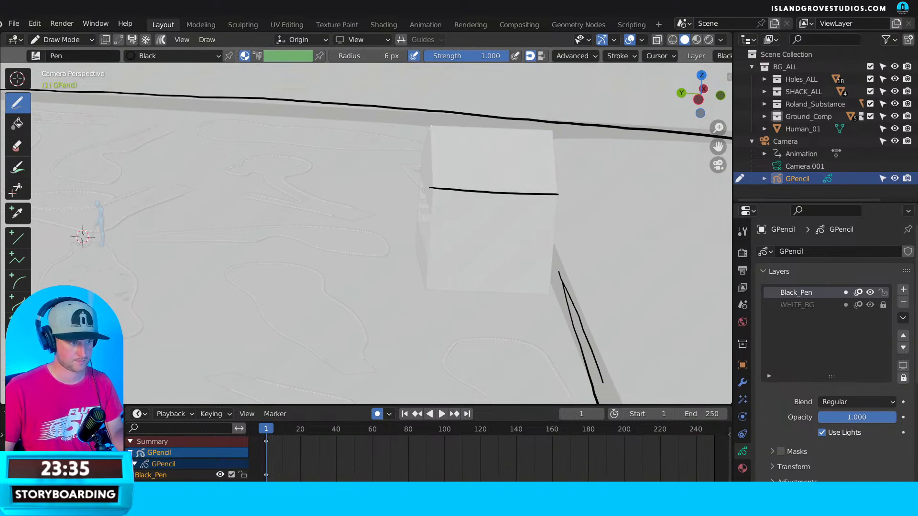
mouse_move(431, 126)
mouse_down()
mouse_move(414, 254)
mouse_move(424, 291)
mouse_up()
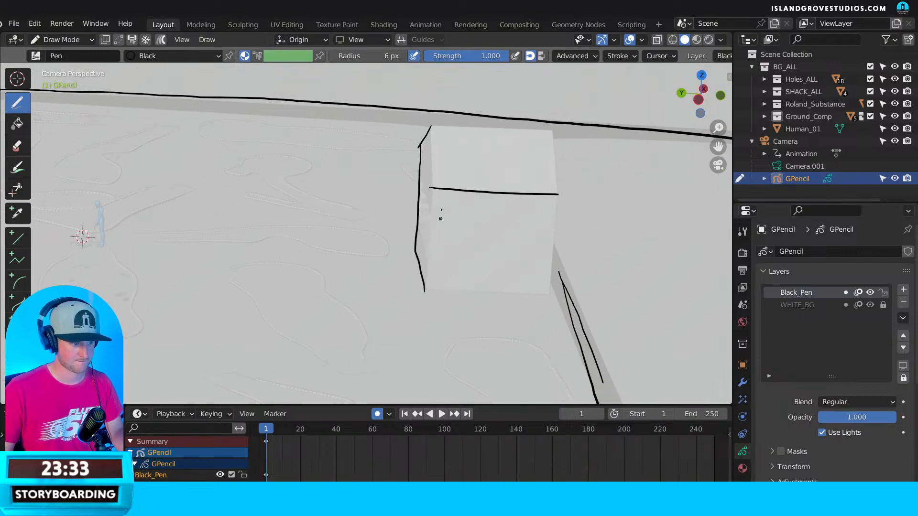
mouse_move(433, 192)
mouse_down()
mouse_move(428, 286)
mouse_move(430, 138)
mouse_up()
mouse_move(436, 125)
mouse_down()
mouse_move(514, 128)
mouse_move(553, 190)
mouse_up()
key(ctrl+z)
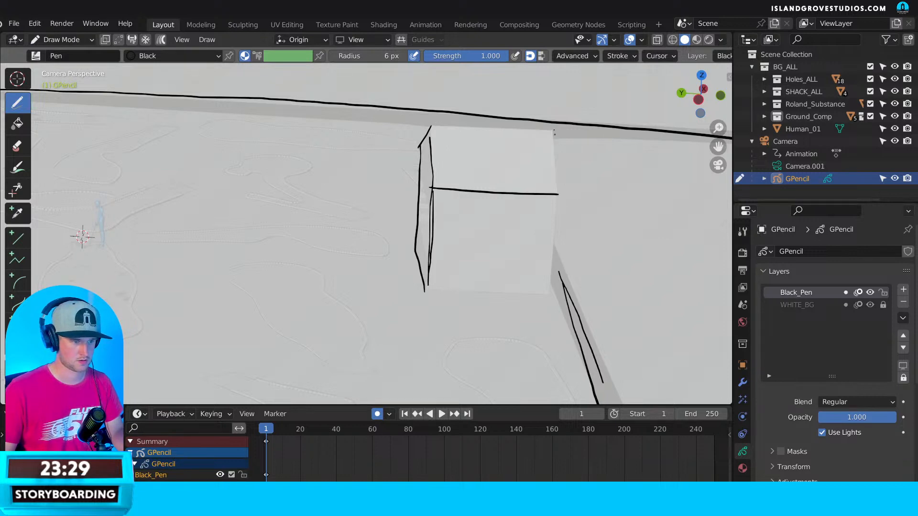
drag(554, 130, 550, 297)
drag(424, 289, 555, 300)
drag(430, 125, 552, 128)
Trace the three curved holes at the course's left end and the two narrow strips along its front edge.
scroll(543, 228, down, 4)
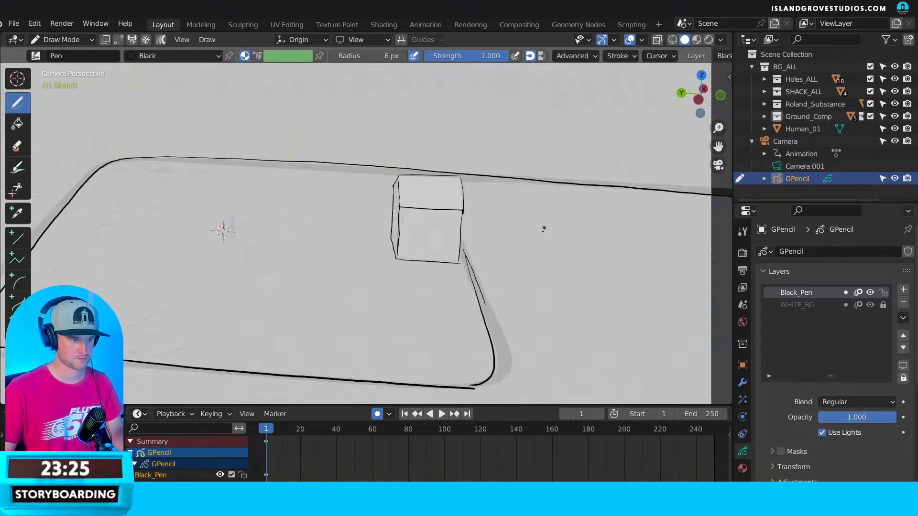
ctrl+scroll(490, 177, left, 3)
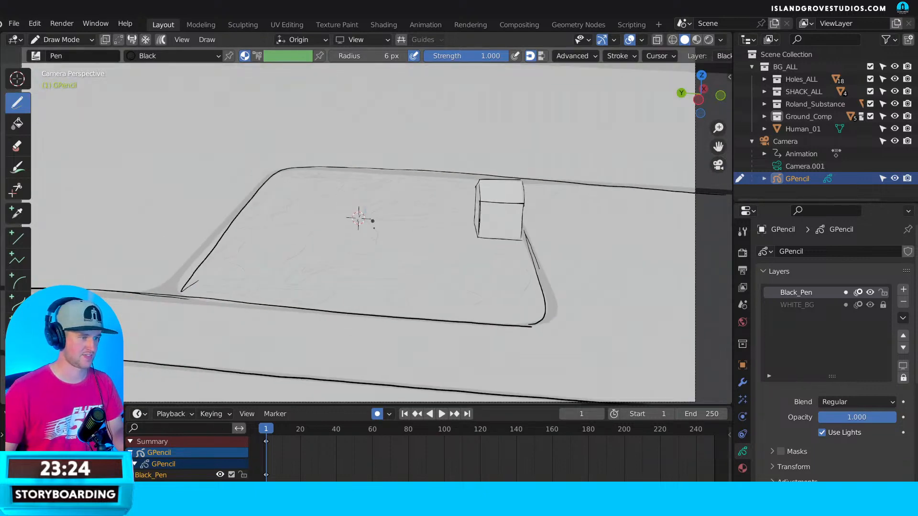
scroll(439, 191, down, 5)
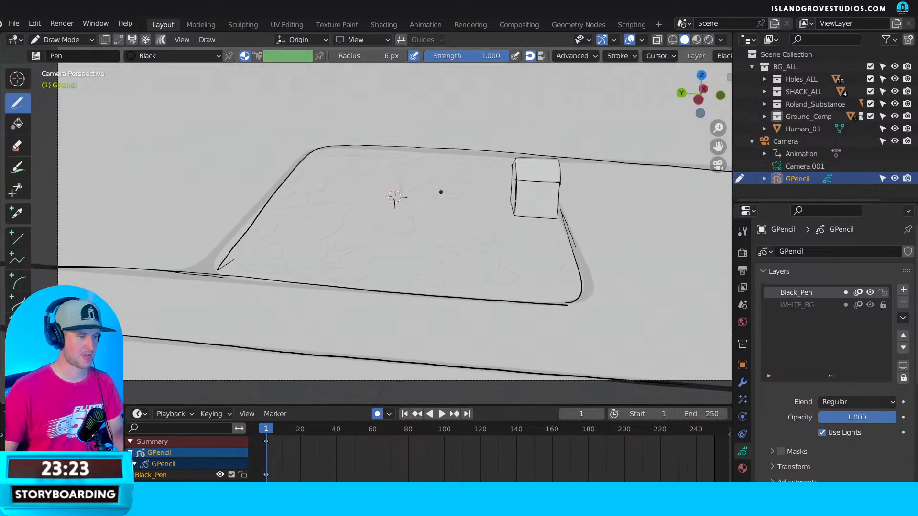
scroll(416, 246, up, 2)
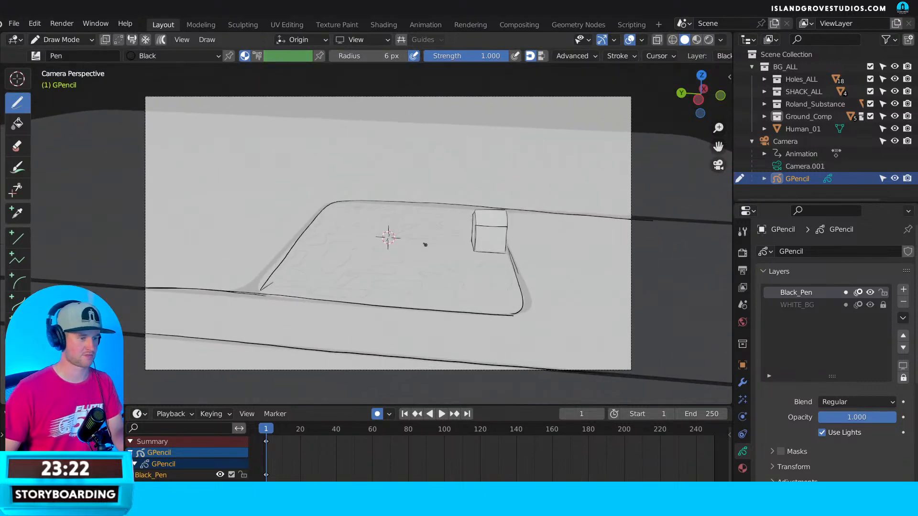
scroll(425, 245, up, 3)
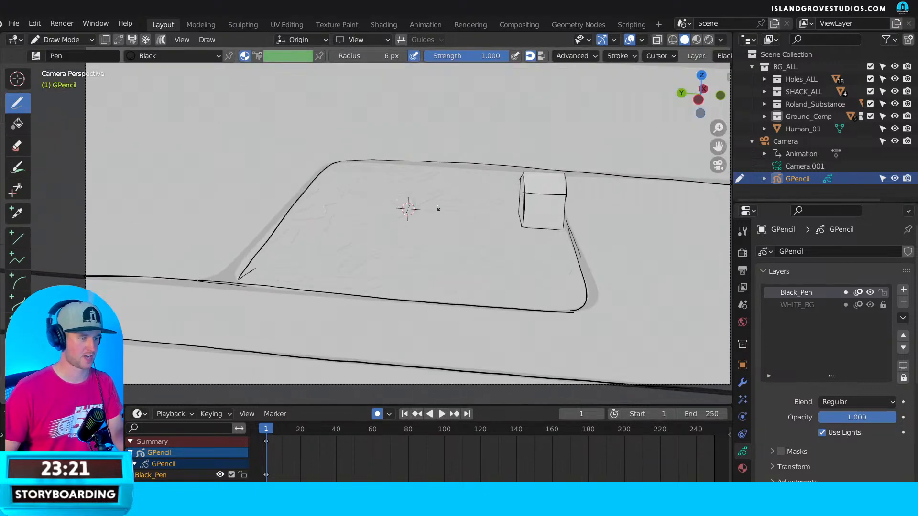
shift+middle_drag(299, 319, 323, 294)
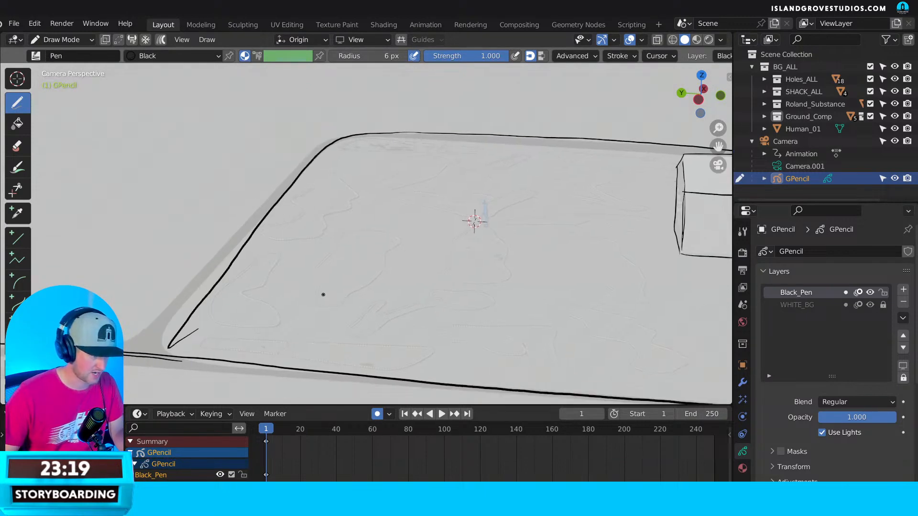
mouse_move(314, 278)
mouse_down()
mouse_move(331, 248)
mouse_move(392, 235)
mouse_move(385, 263)
mouse_move(348, 298)
mouse_move(316, 307)
mouse_up()
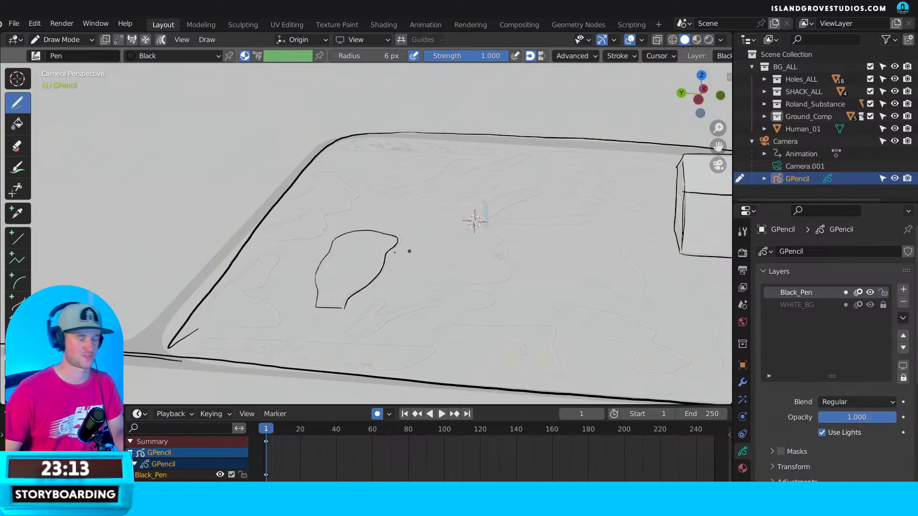
mouse_move(279, 225)
mouse_down()
mouse_move(269, 228)
mouse_move(300, 239)
mouse_move(341, 208)
mouse_move(336, 173)
mouse_move(270, 227)
mouse_move(275, 262)
mouse_move(245, 297)
mouse_move(254, 325)
mouse_move(215, 313)
mouse_move(256, 255)
mouse_up()
drag(228, 350, 280, 353)
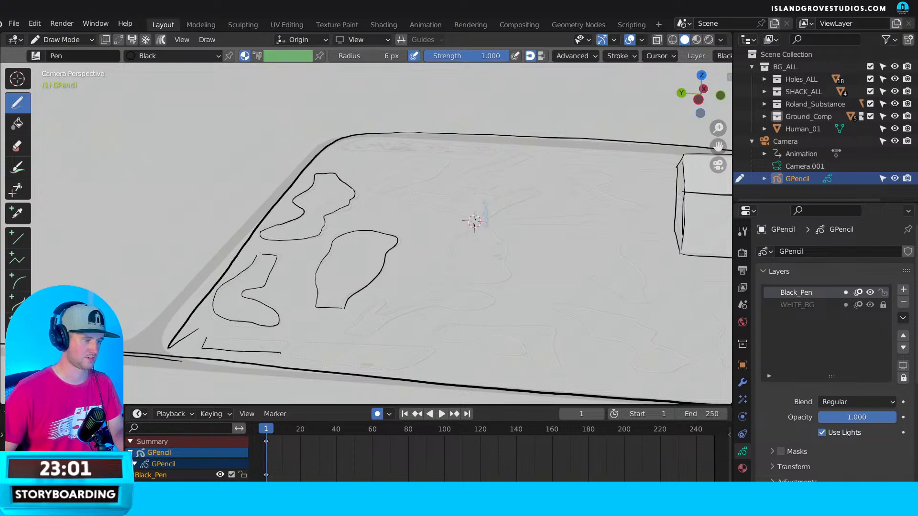
mouse_move(211, 338)
mouse_down()
mouse_move(408, 351)
mouse_move(421, 363)
mouse_move(370, 372)
mouse_move(308, 363)
mouse_move(295, 355)
mouse_move(421, 361)
mouse_move(310, 344)
mouse_up()
key(ctrl+z)
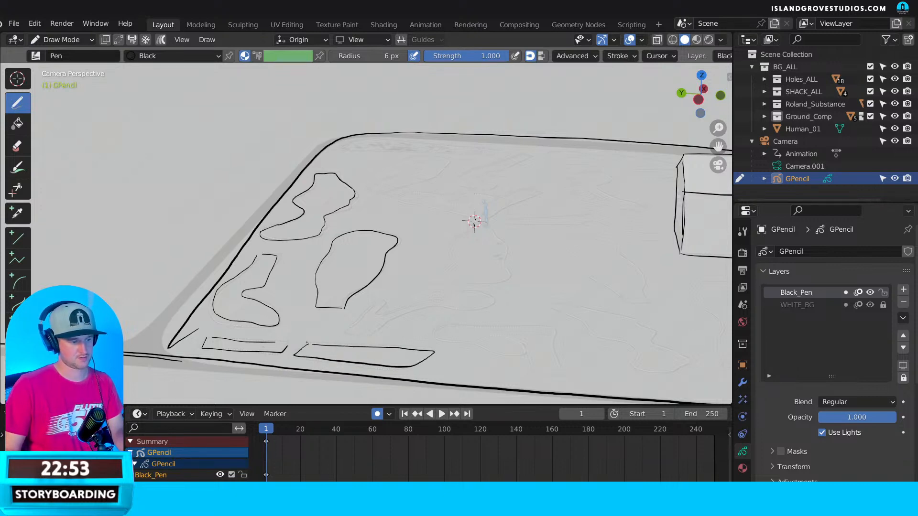
Trace the forked and hooked holes at the front centre and the two wavy holes at the front right of the course.
mouse_move(357, 323)
mouse_down()
mouse_move(351, 329)
mouse_move(380, 301)
mouse_move(376, 313)
mouse_move(432, 296)
mouse_move(500, 299)
mouse_move(348, 331)
mouse_up()
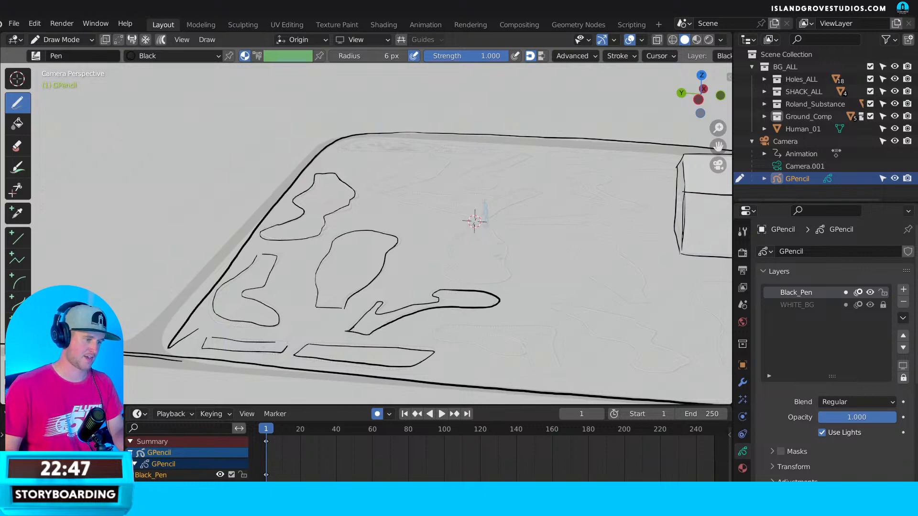
mouse_move(437, 328)
mouse_down()
mouse_move(508, 355)
mouse_move(464, 328)
mouse_move(554, 329)
mouse_move(558, 375)
mouse_move(528, 376)
mouse_move(526, 354)
mouse_up()
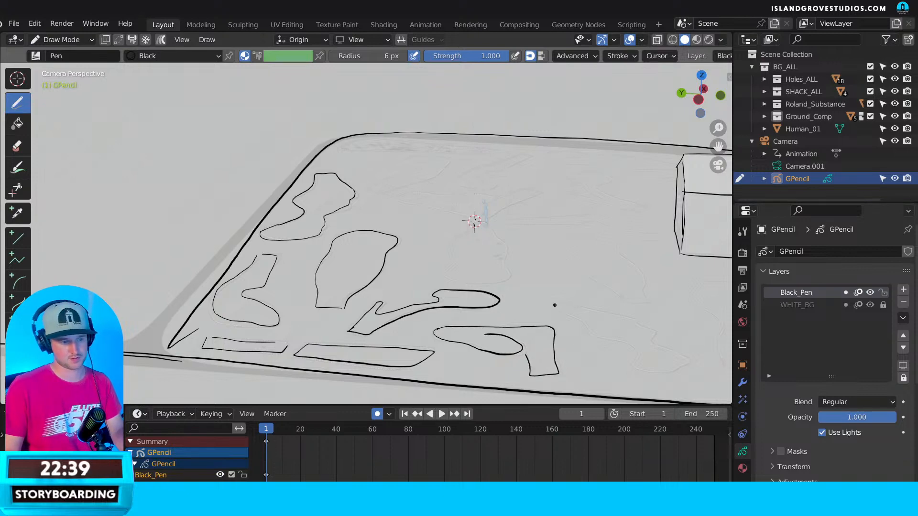
mouse_move(547, 308)
mouse_down()
mouse_move(571, 301)
mouse_move(624, 318)
mouse_move(689, 363)
mouse_move(640, 372)
mouse_up()
drag(604, 337, 557, 309)
mouse_move(562, 246)
mouse_down()
mouse_move(616, 292)
mouse_move(650, 298)
mouse_move(607, 241)
mouse_move(569, 251)
mouse_up()
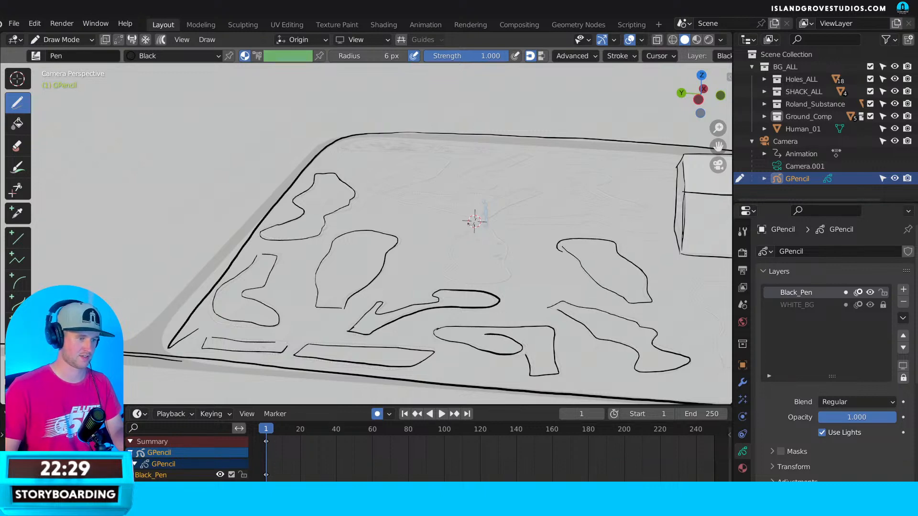
Trace the bottle-shaped centre hole, the thin curved holes behind it, and the long strip leading toward the shack.
mouse_move(450, 247)
mouse_down()
mouse_move(446, 271)
mouse_move(491, 285)
mouse_move(505, 262)
mouse_move(484, 220)
mouse_move(591, 220)
mouse_move(640, 232)
mouse_move(601, 213)
mouse_move(512, 218)
mouse_up()
mouse_move(572, 201)
mouse_down()
mouse_move(648, 210)
mouse_move(597, 191)
mouse_move(588, 173)
mouse_move(590, 188)
mouse_move(571, 198)
mouse_up()
mouse_move(498, 199)
mouse_down()
mouse_move(398, 203)
mouse_move(463, 214)
mouse_move(541, 193)
mouse_move(503, 171)
mouse_move(525, 161)
mouse_move(483, 162)
mouse_move(465, 185)
mouse_move(492, 188)
mouse_up()
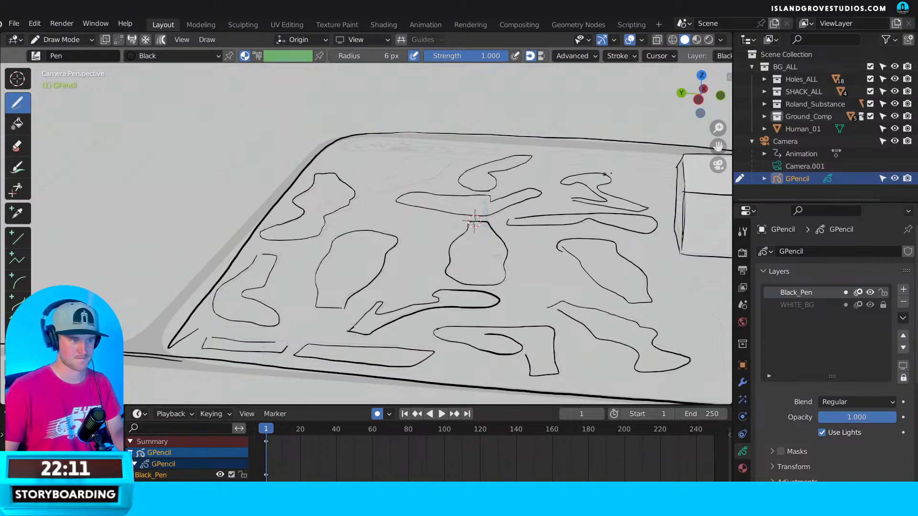
drag(552, 155, 662, 170)
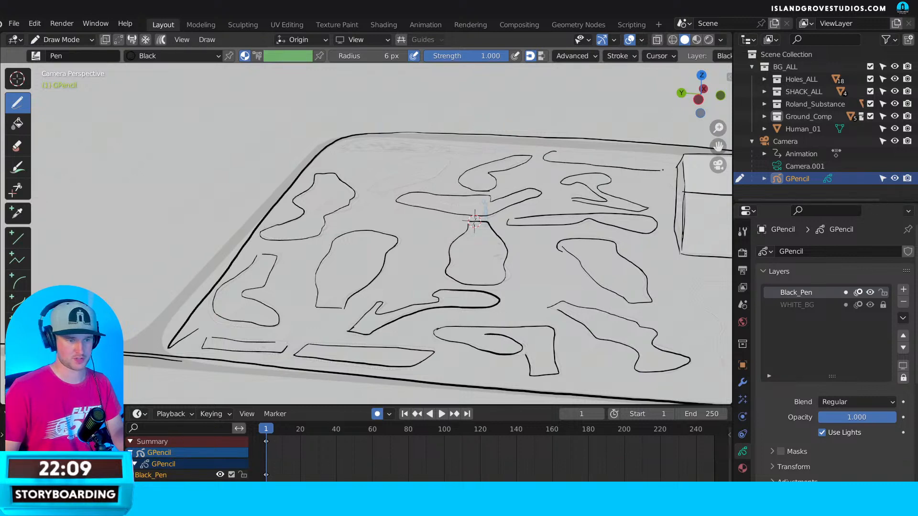
drag(556, 152, 669, 162)
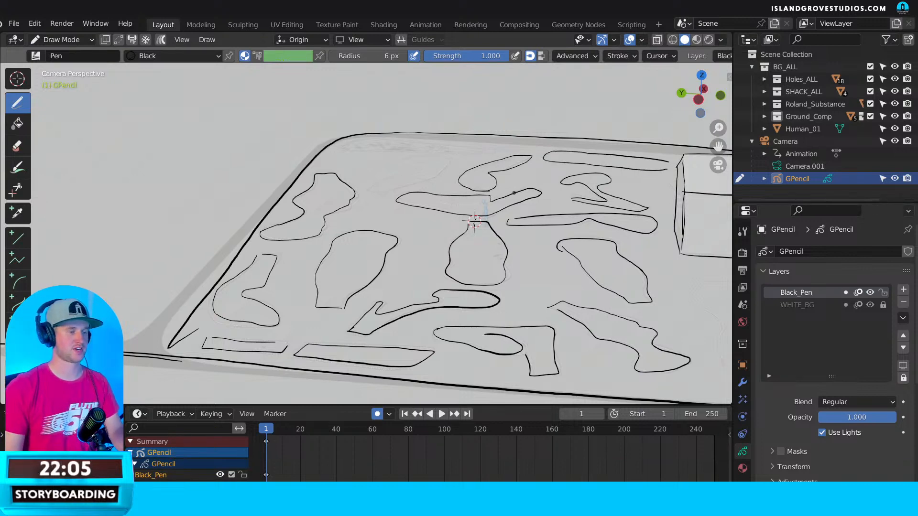
Trace the curved hole at the back left of the course and the two narrow strips along its back edge.
mouse_move(374, 185)
mouse_down()
mouse_move(417, 158)
mouse_move(417, 184)
mouse_move(382, 192)
mouse_move(377, 181)
mouse_up()
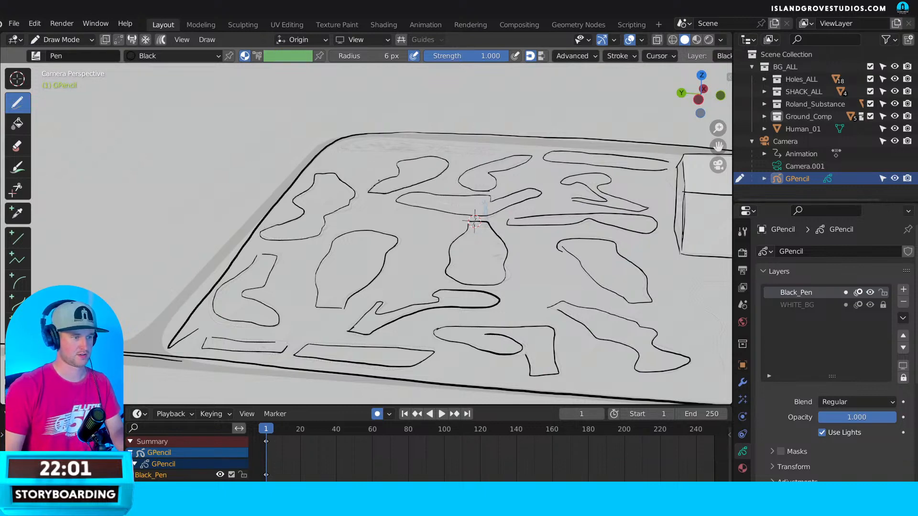
mouse_move(357, 150)
mouse_down()
mouse_move(420, 147)
mouse_move(347, 149)
mouse_up()
mouse_move(437, 141)
mouse_down()
mouse_move(494, 145)
mouse_move(352, 149)
mouse_move(412, 144)
mouse_move(359, 142)
mouse_move(346, 152)
mouse_move(442, 133)
mouse_up()
Trace the remaining curved hole between the shack and the course's front-right corner, undoing the first outline and redrawing it.
scroll(604, 183, down, 2)
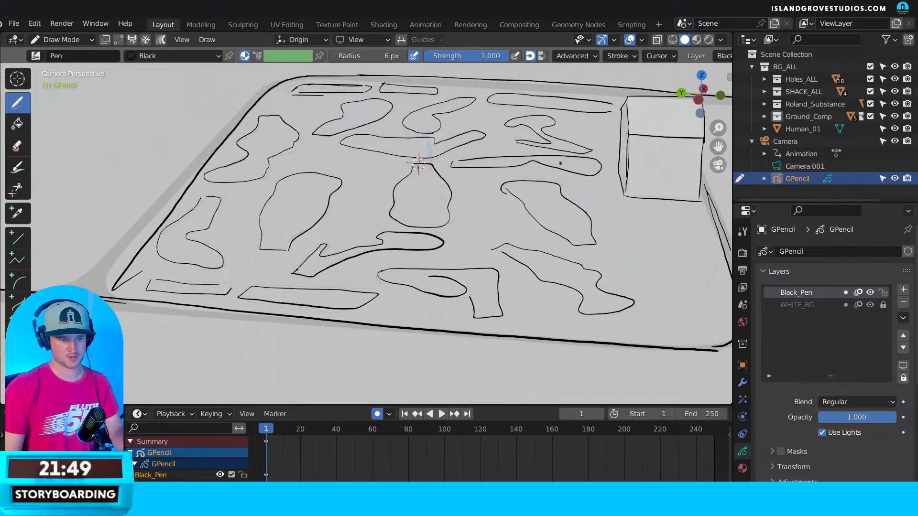
scroll(500, 257, up, 2)
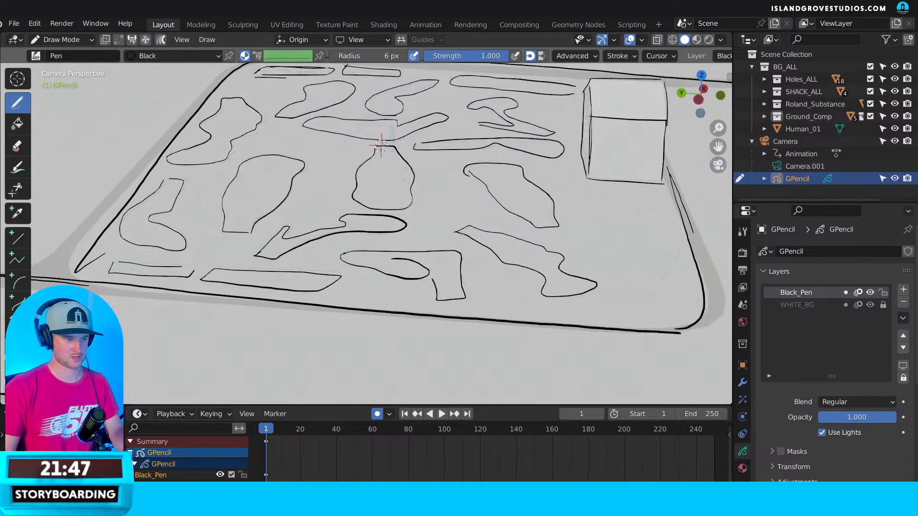
scroll(513, 234, down, 3)
scroll(526, 236, up, 1)
scroll(550, 241, down, 1)
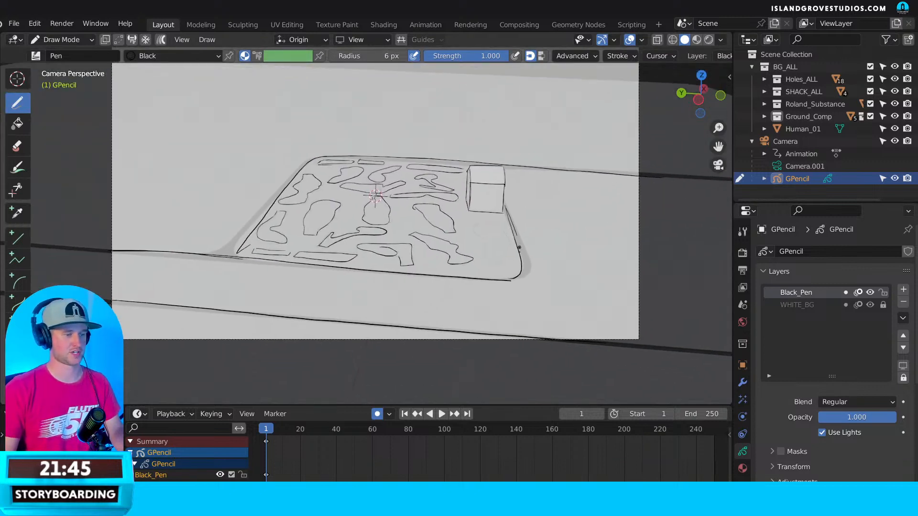
scroll(569, 245, up, 2)
shift+middle_drag(569, 246, 479, 231)
mouse_move(444, 213)
mouse_down()
mouse_move(464, 231)
mouse_move(471, 270)
mouse_move(505, 250)
mouse_up()
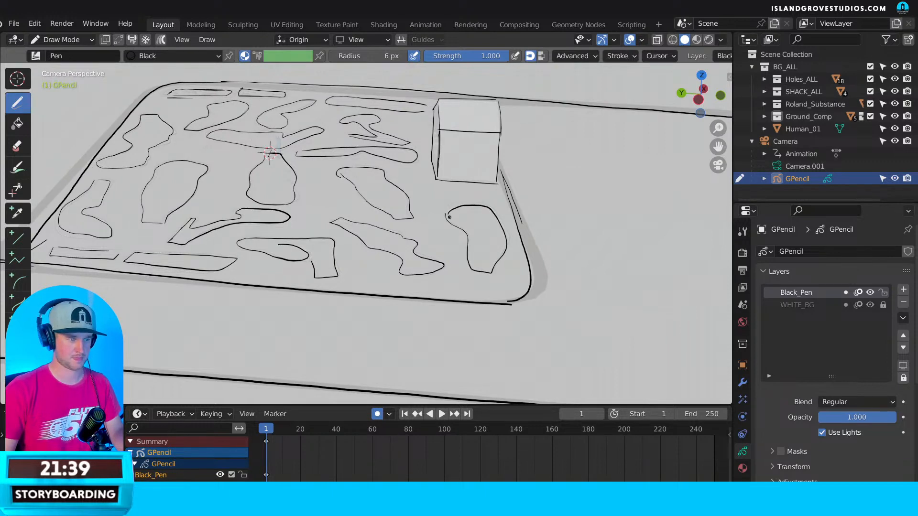
key(ctrl+z)
drag(445, 215, 455, 223)
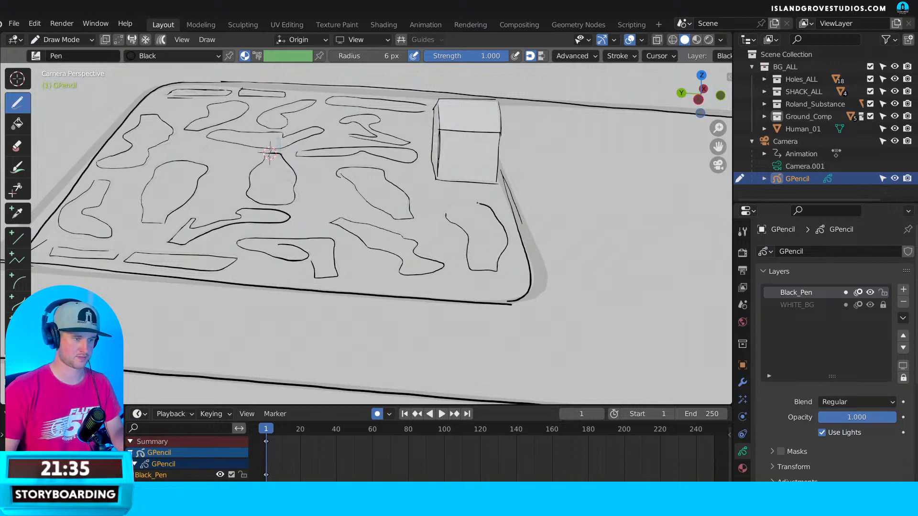
shift+middle_drag(375, 190, 474, 210)
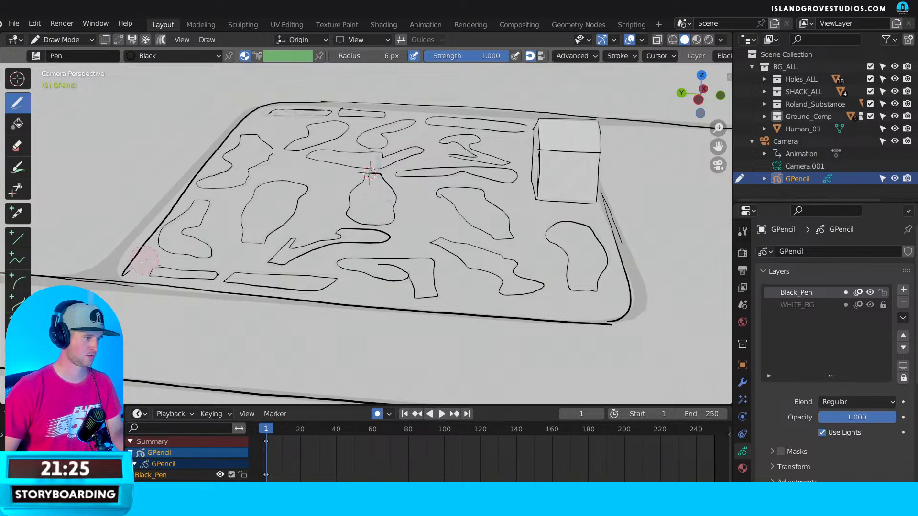
Erase the overlapping line ends at the front-left corner of the course outline.
mouse_move(128, 274)
ctrl+mouse_down()
mouse_move(156, 266)
mouse_move(121, 275)
ctrl+mouse_up()
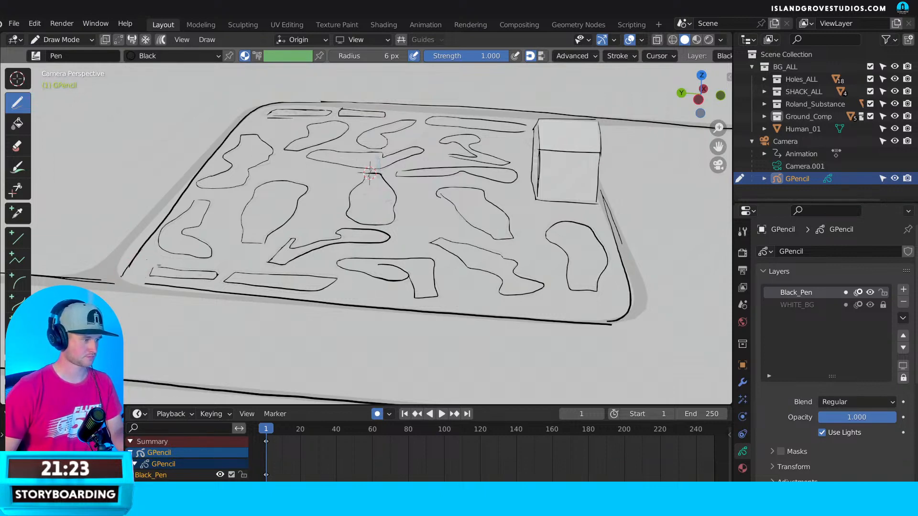
scroll(249, 272, down, 5)
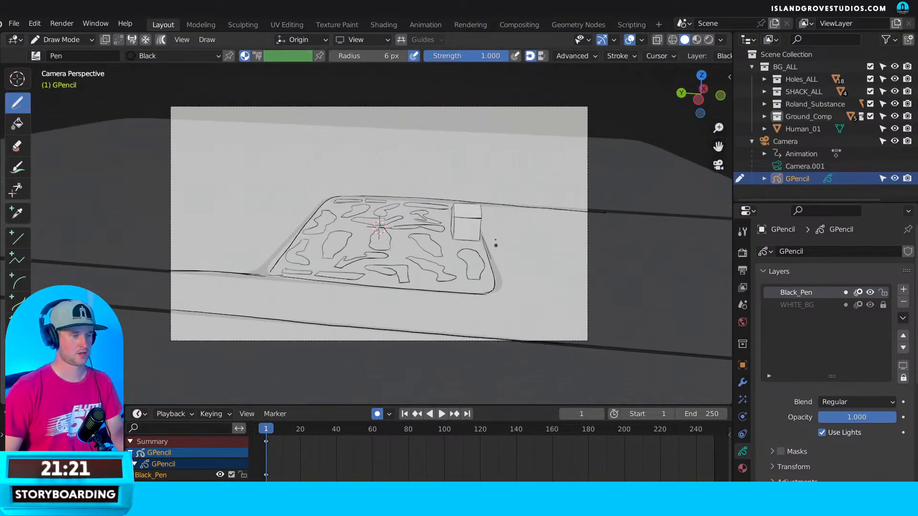
scroll(497, 234, up, 3)
scroll(395, 182, down, 5)
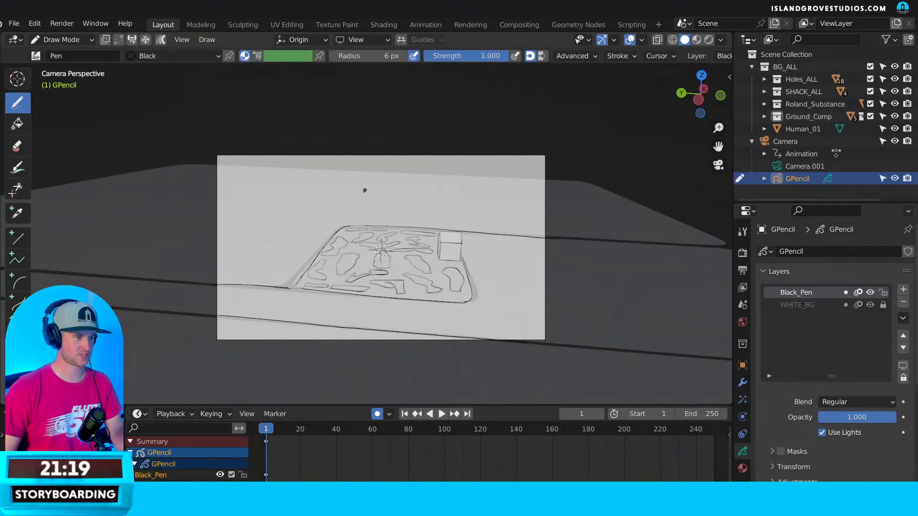
Sketch bushy tree outlines behind and to the left of the course, and low rounded bushes along the near edge of the camera frame.
drag(359, 178, 544, 186)
mouse_move(317, 180)
mouse_down()
mouse_move(292, 174)
mouse_move(225, 211)
mouse_up()
mouse_move(223, 246)
mouse_down()
mouse_move(245, 255)
mouse_move(297, 247)
mouse_up()
drag(245, 197, 269, 208)
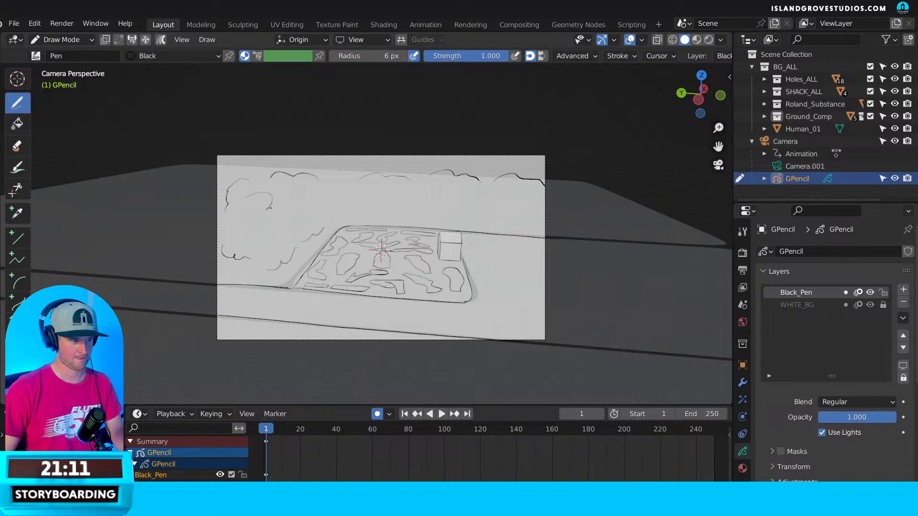
mouse_move(312, 188)
mouse_down()
mouse_move(326, 206)
mouse_move(356, 203)
mouse_up()
mouse_move(409, 192)
mouse_down()
mouse_move(422, 211)
mouse_move(467, 207)
mouse_move(509, 222)
mouse_move(542, 210)
mouse_up()
right_click(208, 338)
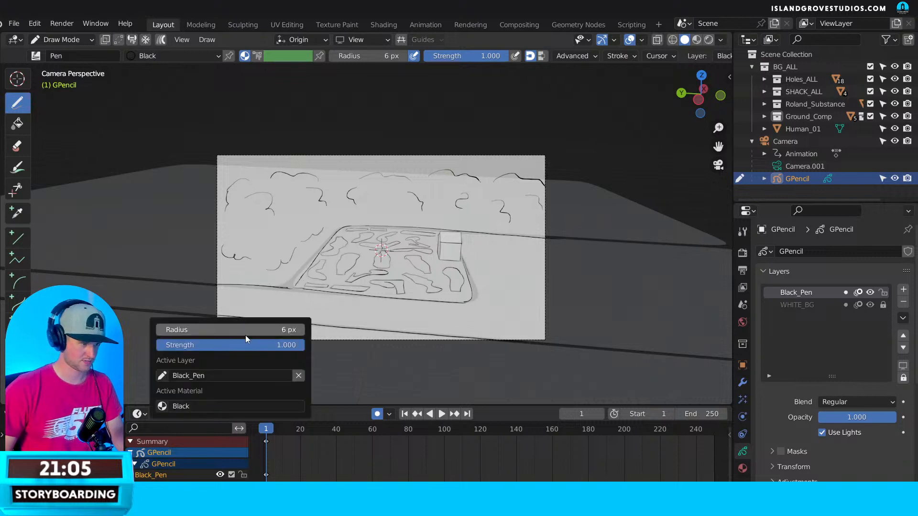
drag(220, 330, 492, 330)
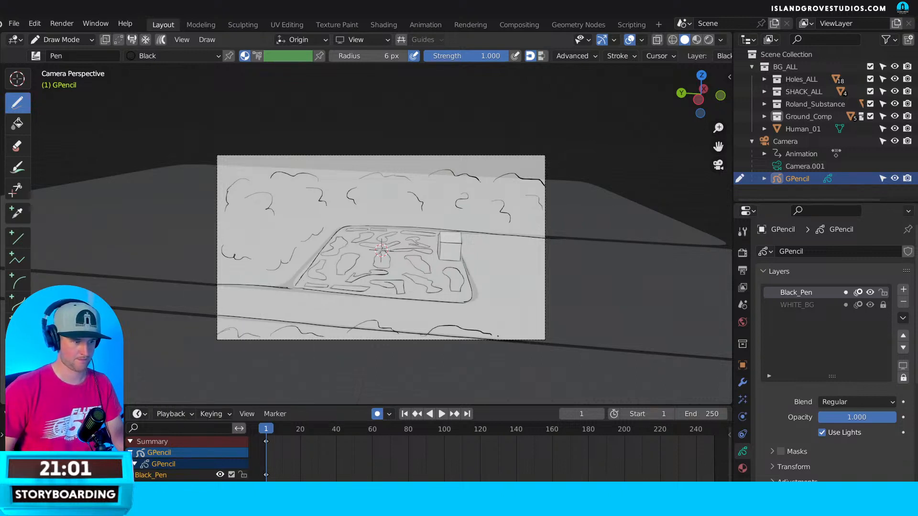
Sketch the parking lot beside the shack as two long slanted lines crossed by short parking-stall lines.
scroll(487, 270, up, 1)
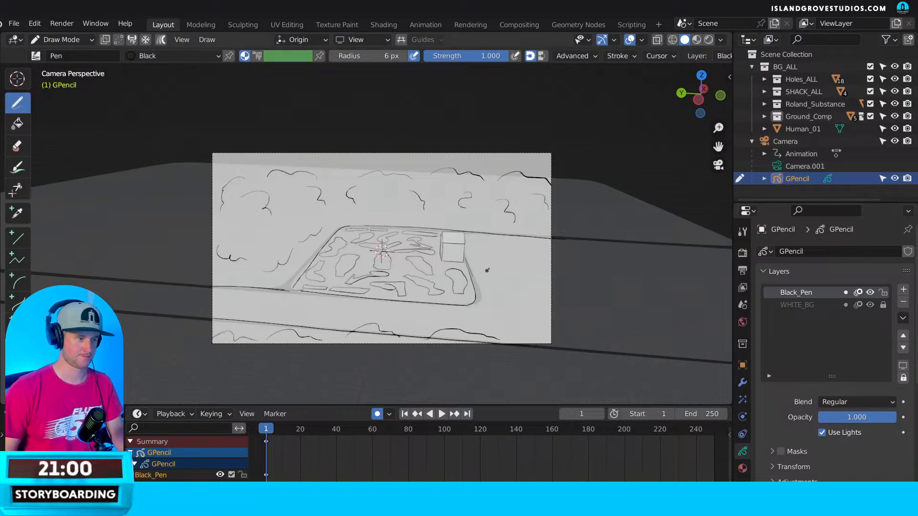
scroll(516, 268, up, 3)
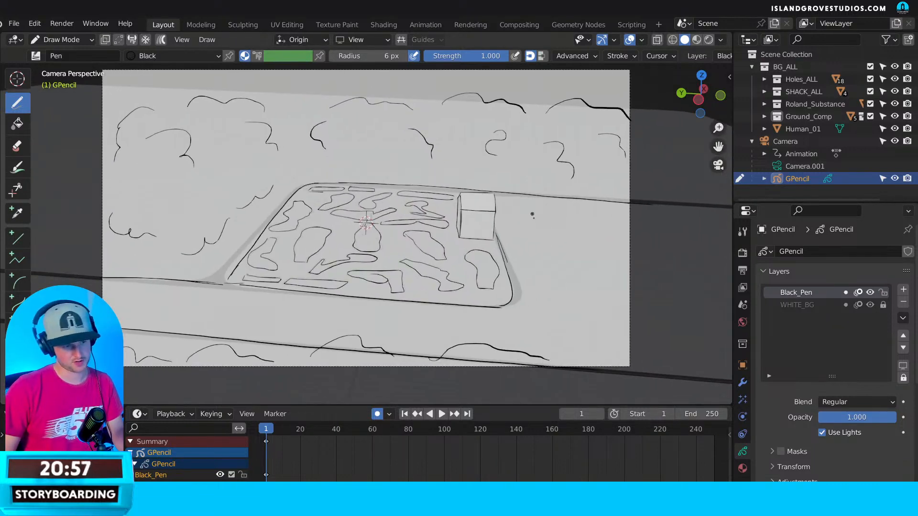
drag(534, 219, 562, 286)
drag(587, 211, 615, 288)
drag(521, 235, 545, 234)
mouse_move(537, 249)
mouse_down()
mouse_move(562, 248)
mouse_move(584, 267)
mouse_move(621, 245)
mouse_up()
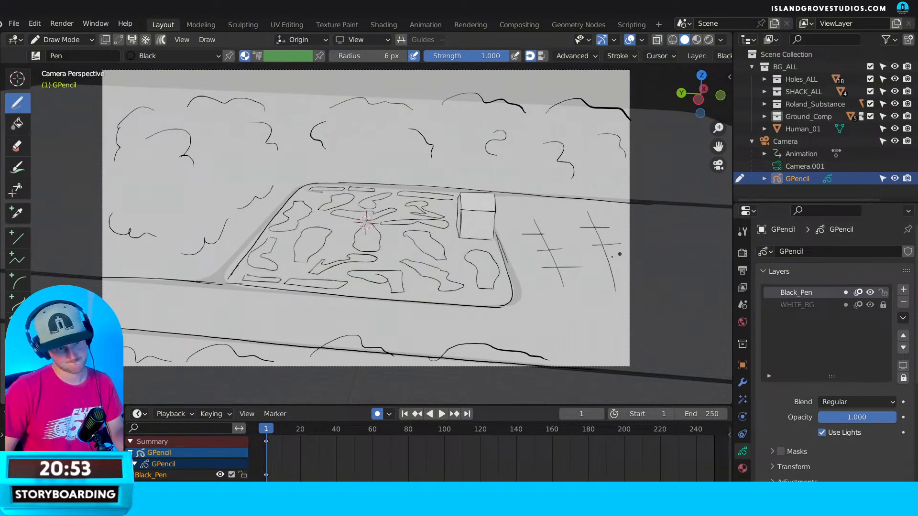
drag(601, 285, 623, 283)
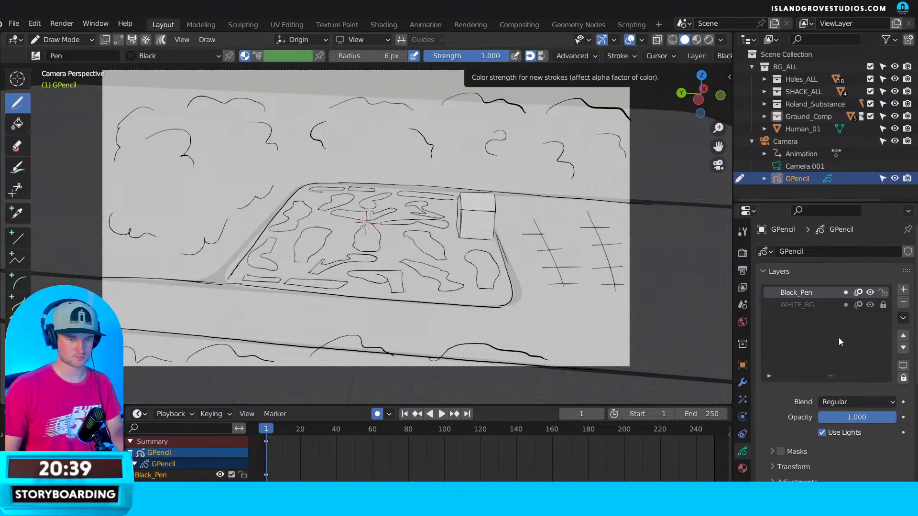
mouse_move(517, 219)
mouse_down()
mouse_move(613, 214)
mouse_move(554, 211)
mouse_up()
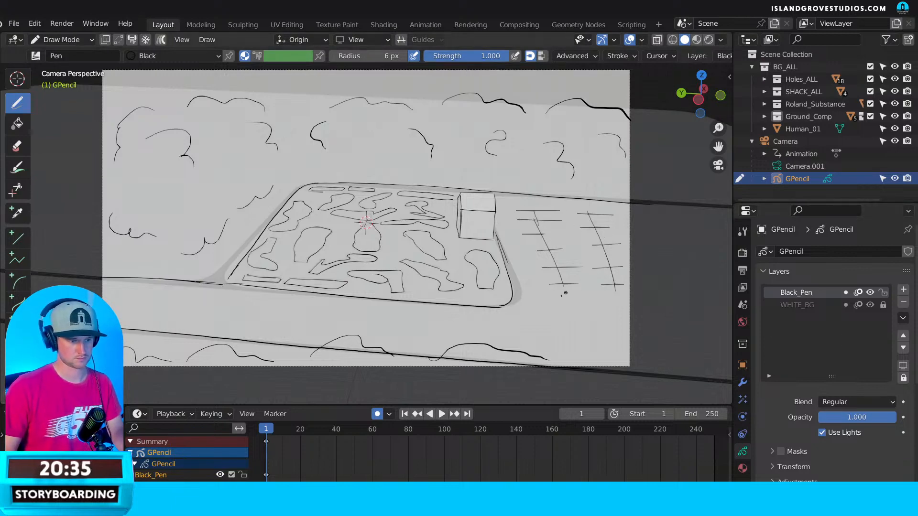
drag(546, 290, 628, 299)
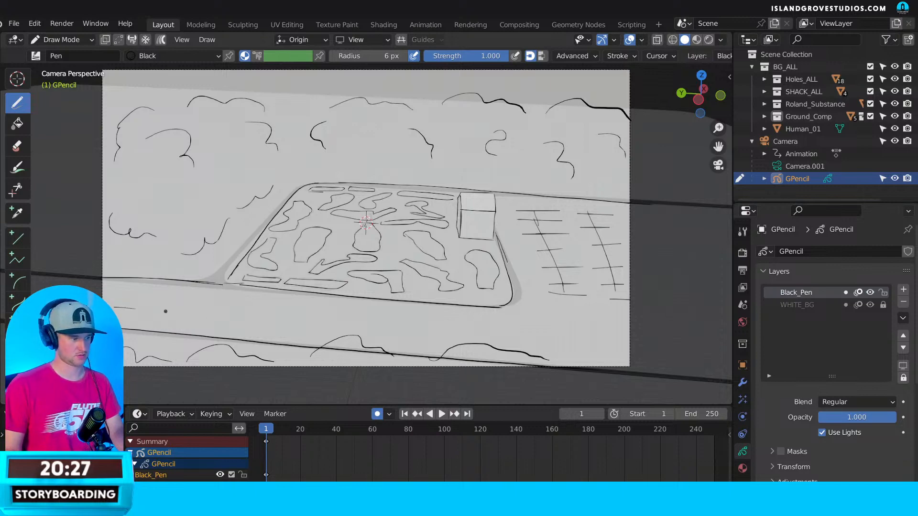
Draw the dashed centre line along the road in front of the course, across to the right side of the camera frame.
drag(167, 308, 278, 317)
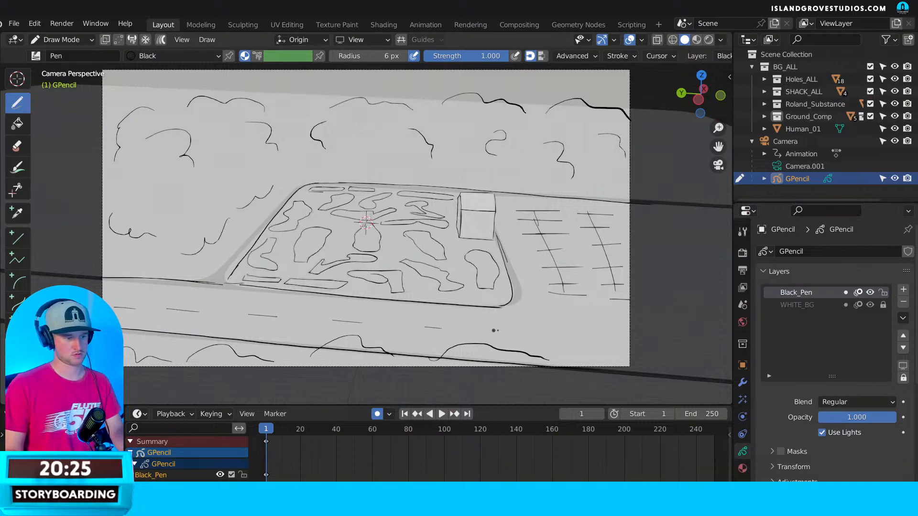
drag(500, 331, 528, 333)
drag(573, 333, 593, 335)
scroll(529, 297, down, 2)
shift+middle_drag(529, 297, 540, 311)
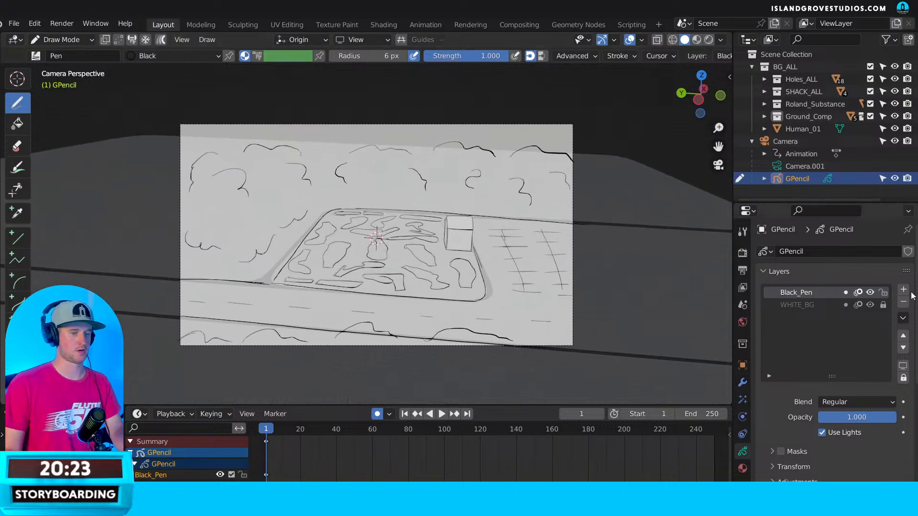
Check the drawing with WHITE_BG at opacity 1.000, set that layer's opacity to 0.488, and reselect the Black_Pen layer.
click(823, 304)
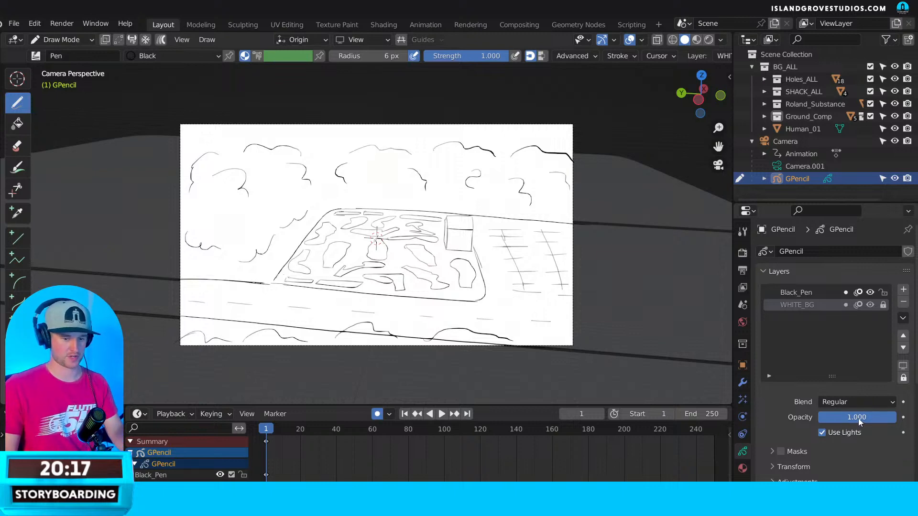
drag(859, 418, 813, 425)
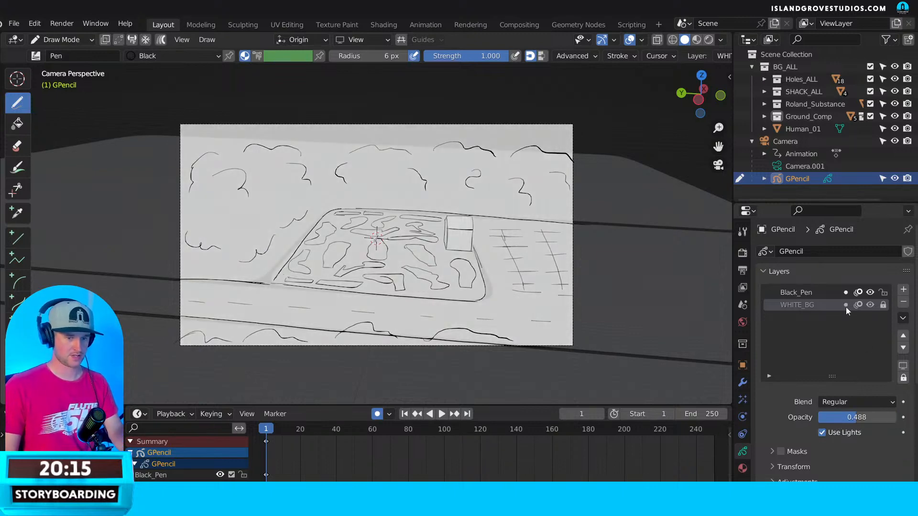
click(798, 293)
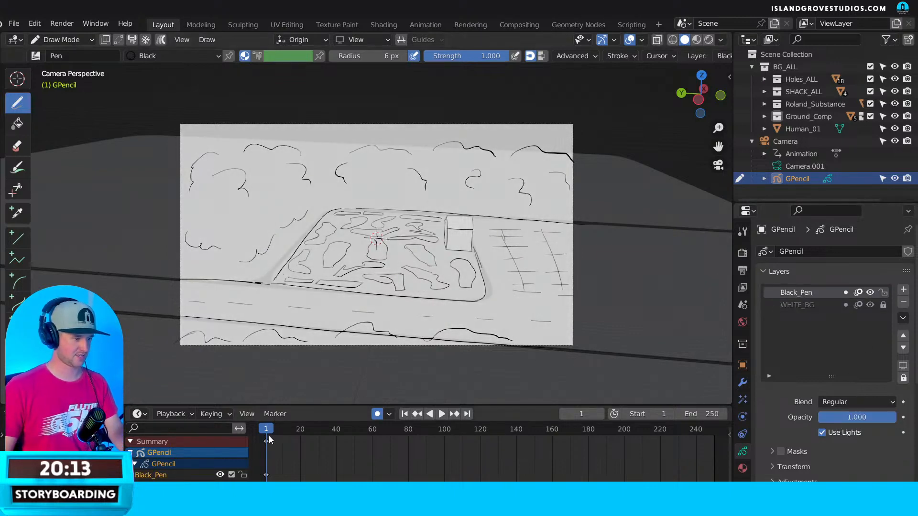
Select the Camera, switch to Object Mode, and move the playhead to frame 10.
click(787, 143)
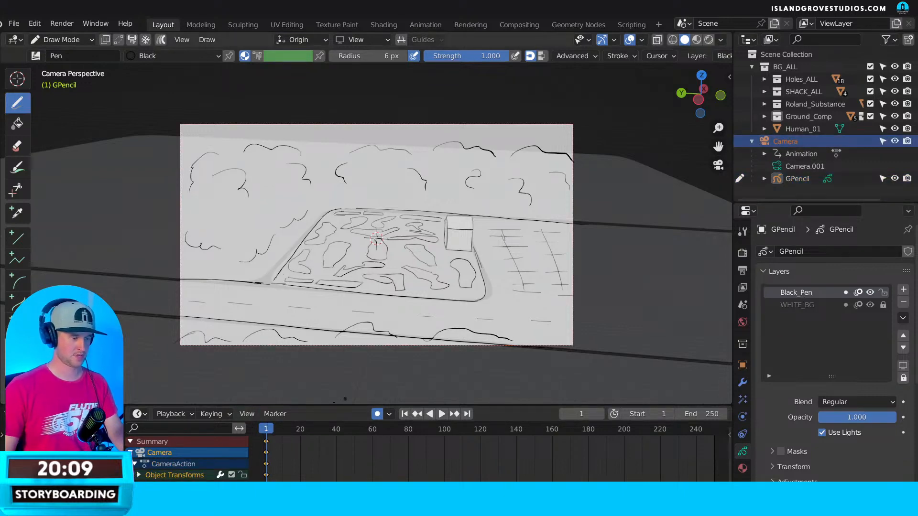
click(62, 40)
click(72, 51)
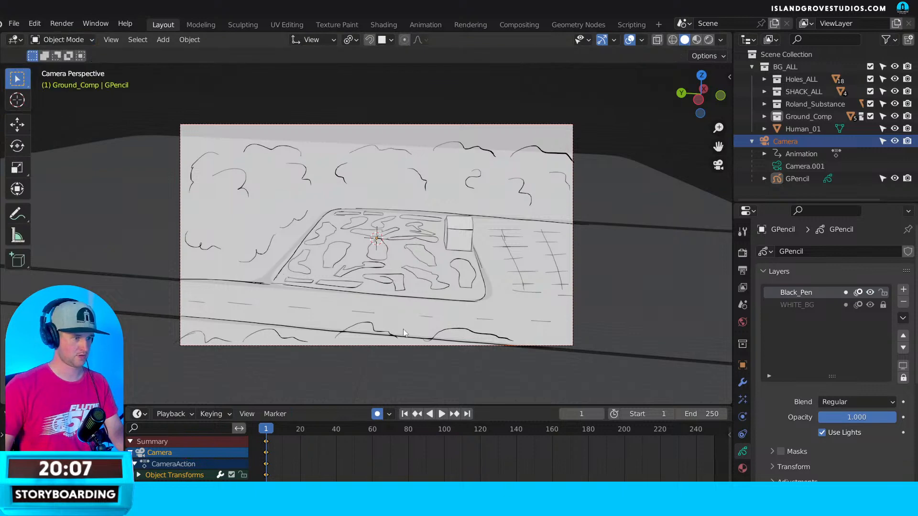
key(space)
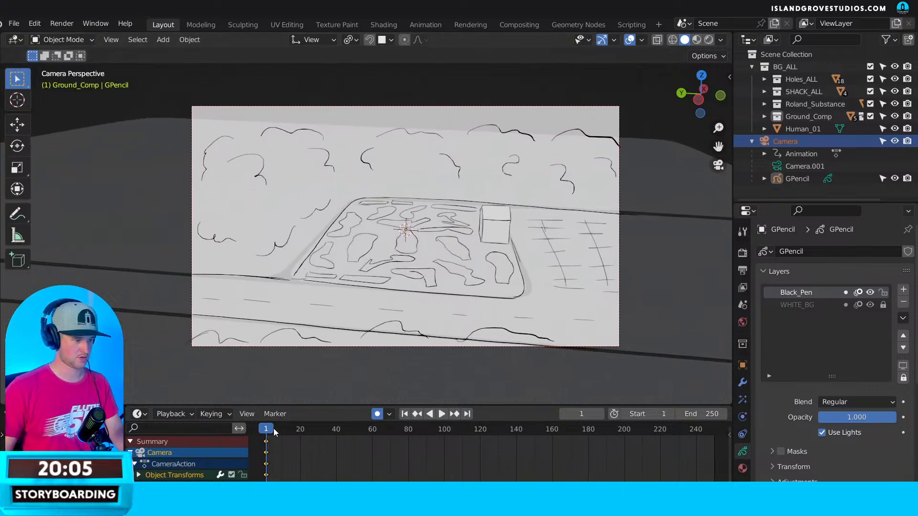
mouse_move(275, 434)
mouse_down()
mouse_move(287, 432)
mouse_move(283, 439)
mouse_up()
key(space)
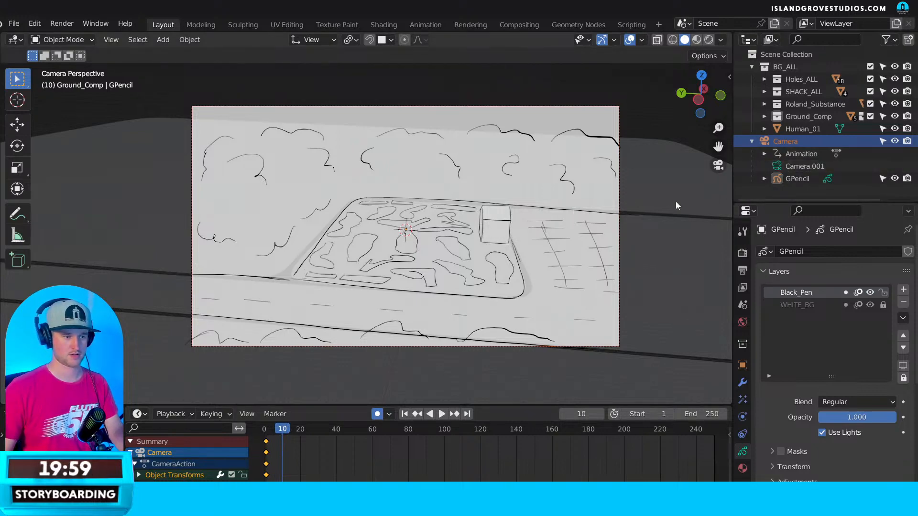
Hide Black_Pen, lock the camera to the view, and reframe it as a lower, closer shot of the course keyed at frame 10.
click(870, 292)
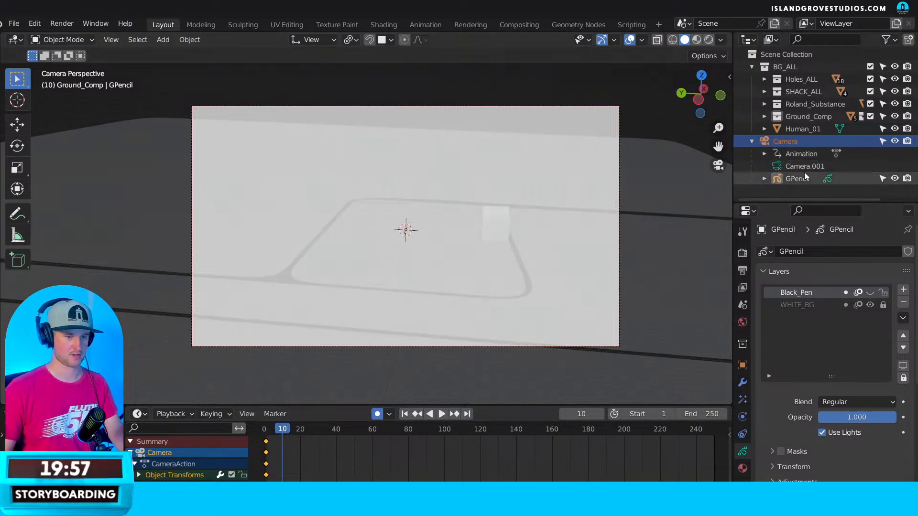
key(n)
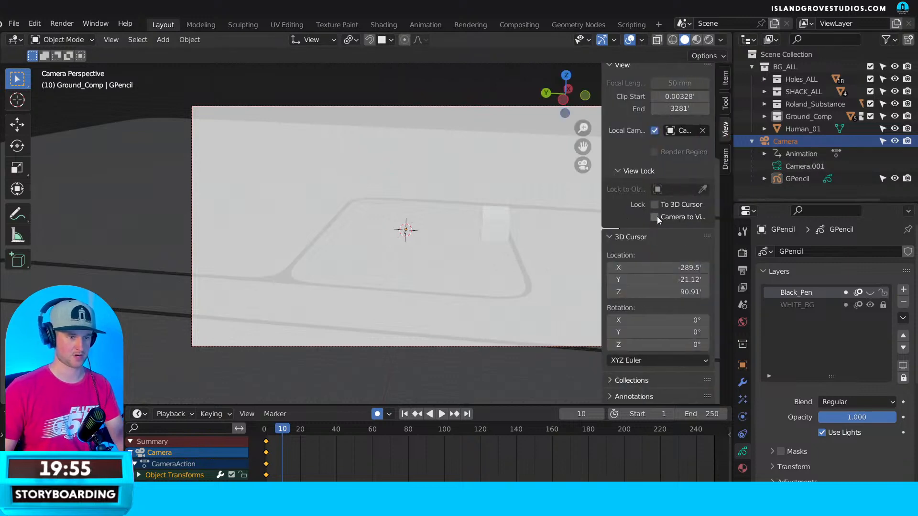
key(n)
middle_drag(540, 245, 598, 196)
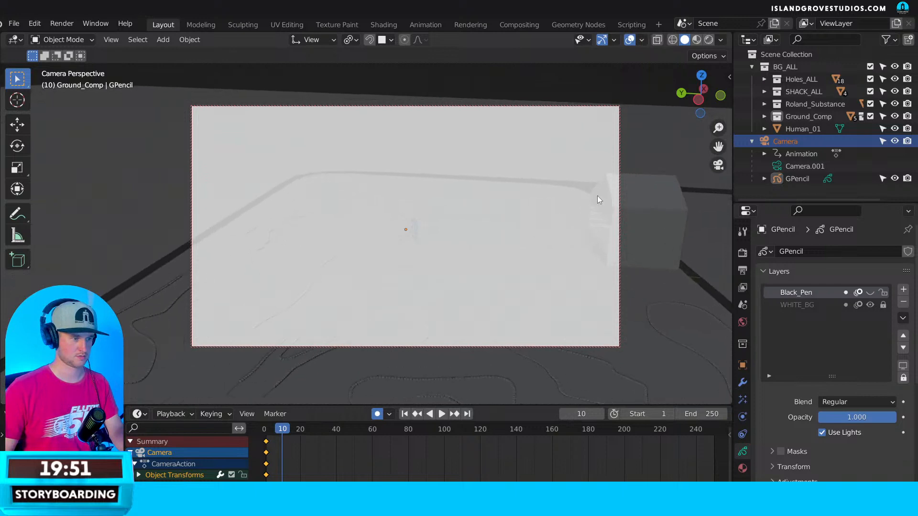
mouse_move(575, 225)
middle_down()
mouse_move(575, 214)
mouse_move(582, 230)
middle_up()
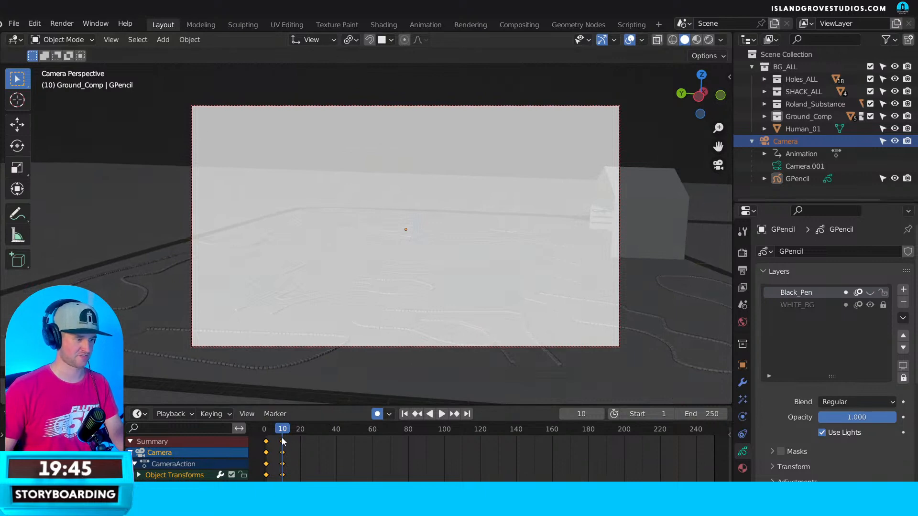
drag(283, 431, 281, 433)
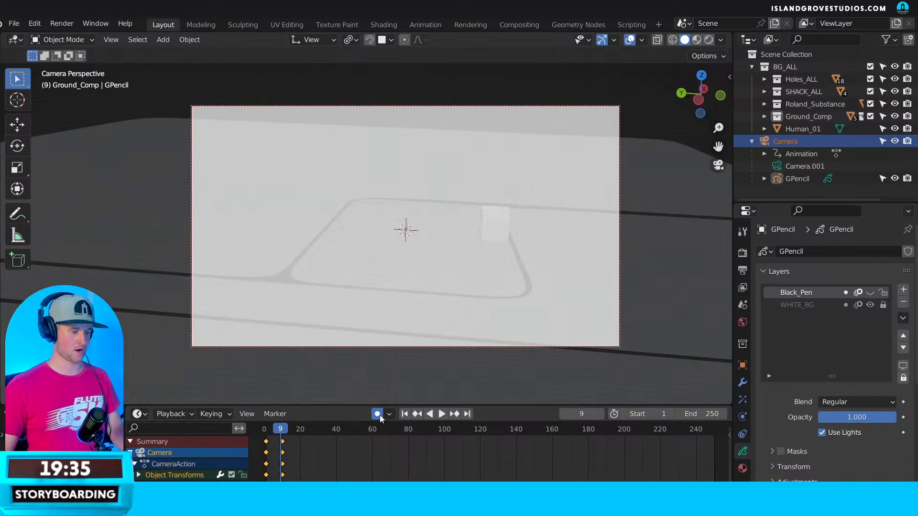
click(283, 432)
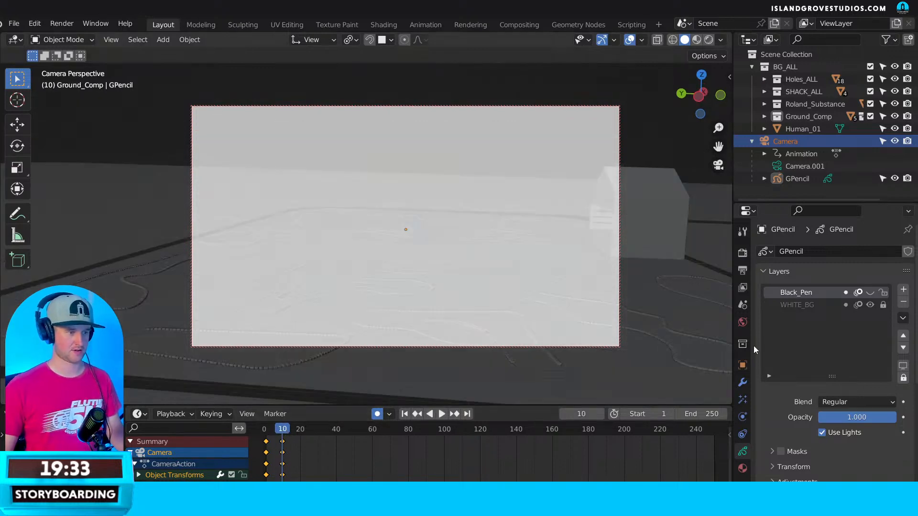
Show the Black_Pen layer again, return to Draw Mode, and draw a short test squiggle at frame 10 to start a new drawing.
click(870, 292)
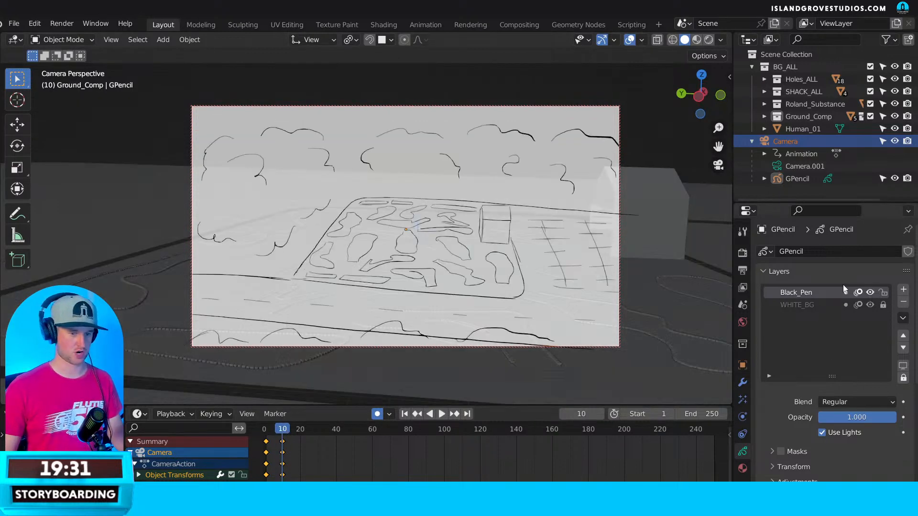
click(56, 40)
click(58, 94)
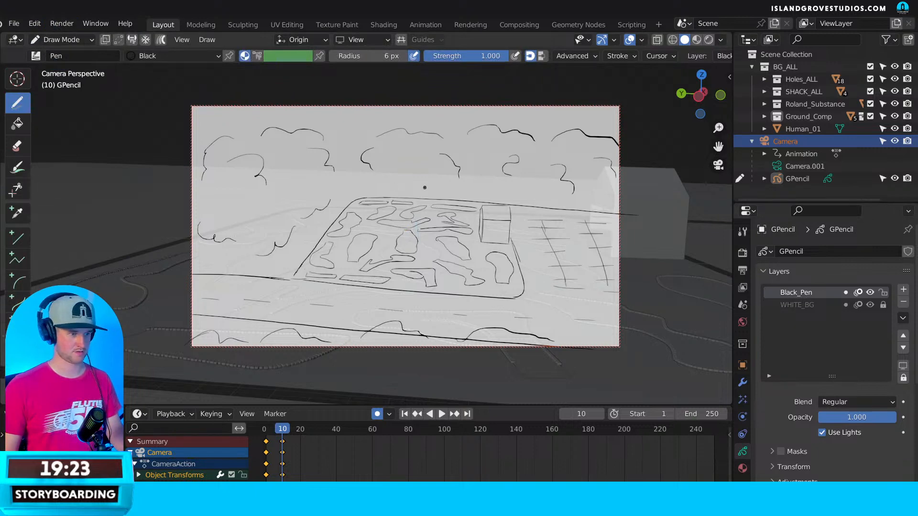
drag(425, 185, 460, 191)
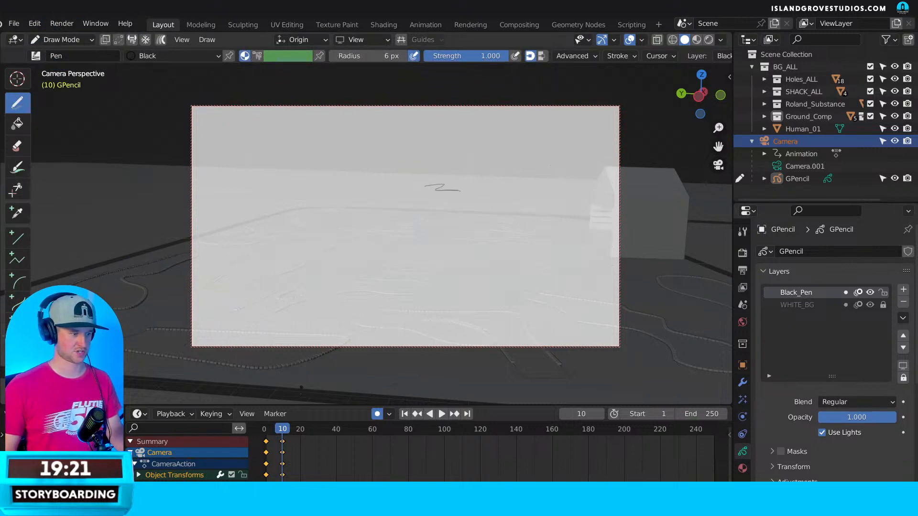
Scrub and play around frame 10 to compare the two storyboard drawings, stopping at frame 12.
drag(283, 431, 279, 433)
key(space)
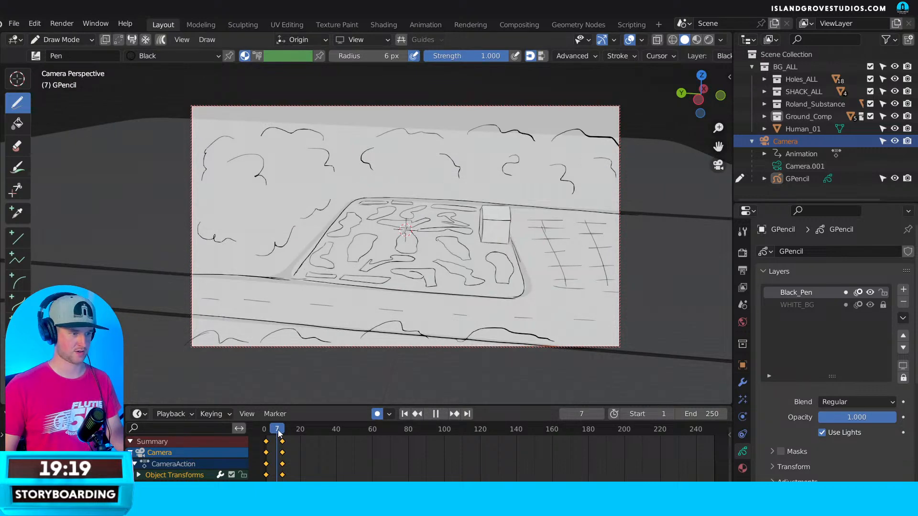
key(space)
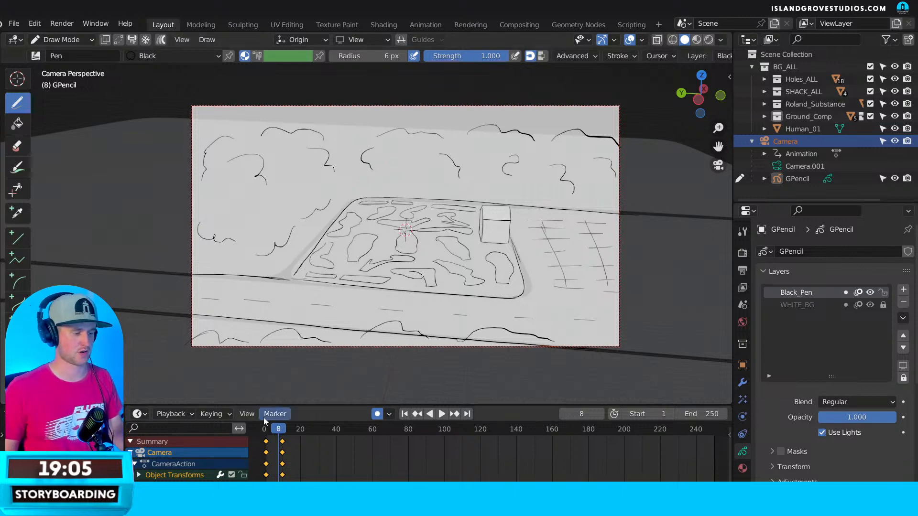
key(space)
drag(283, 431, 282, 433)
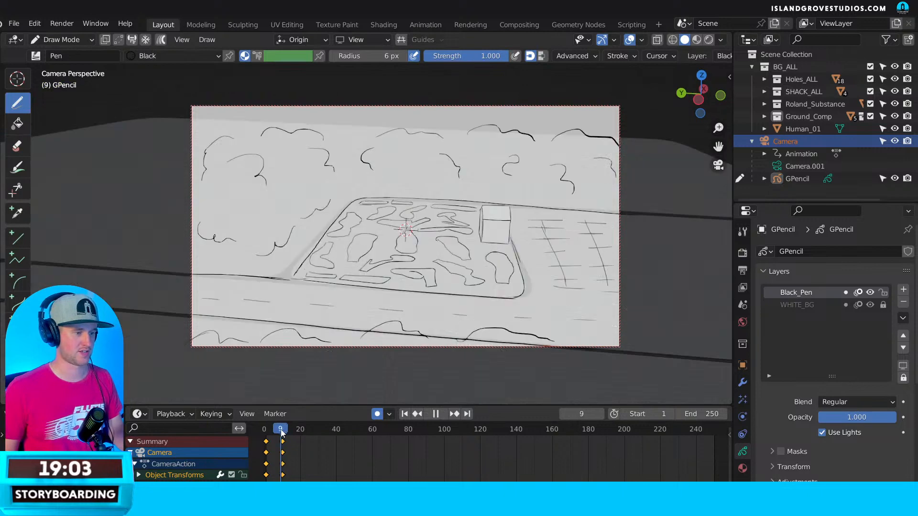
key(space)
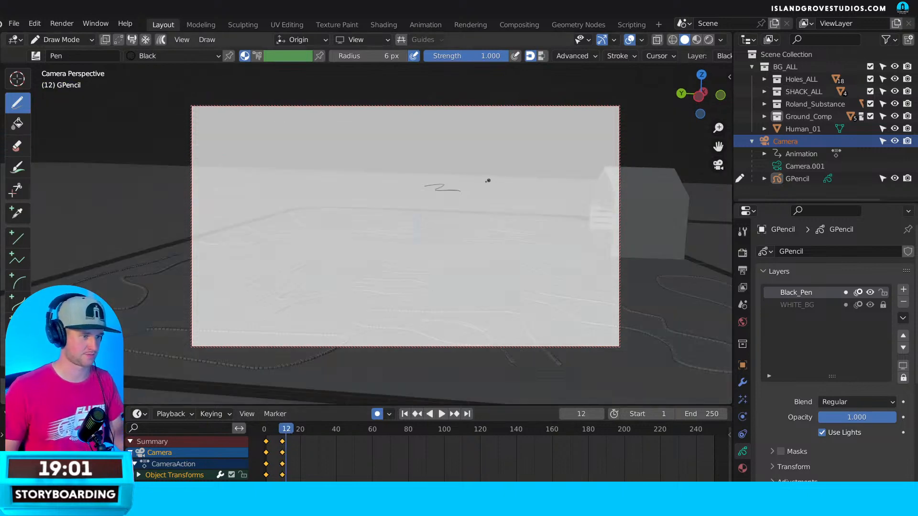
Trace the far edge of the course across the second shot, curving down to the left border of the camera frame.
drag(309, 207, 581, 216)
drag(310, 207, 189, 240)
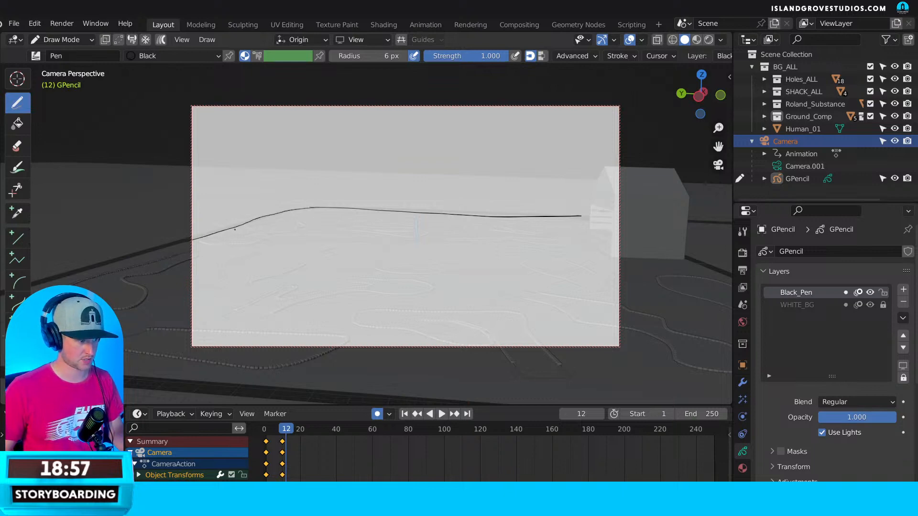
Turn off locking the camera to the view so navigation no longer moves the shot.
mouse_move(606, 220)
middle_down()
mouse_move(537, 248)
mouse_move(550, 239)
mouse_move(512, 242)
mouse_move(445, 281)
middle_up()
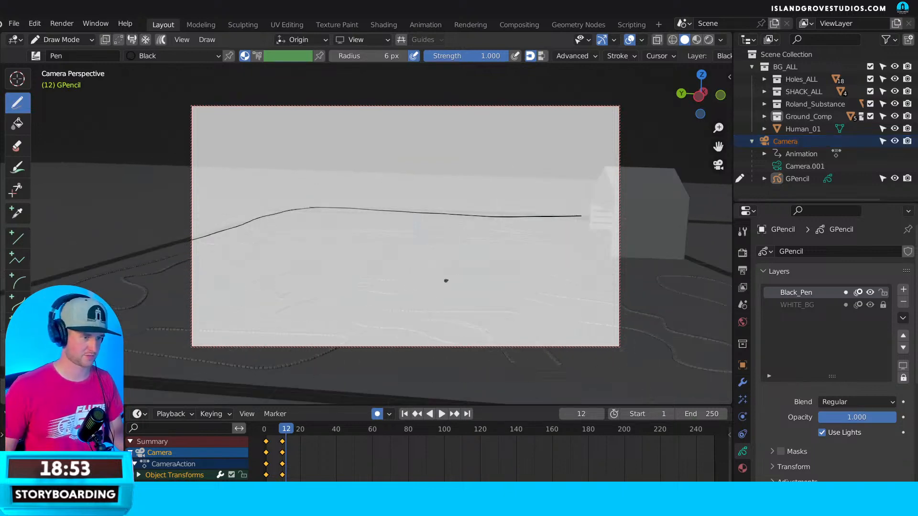
key(n)
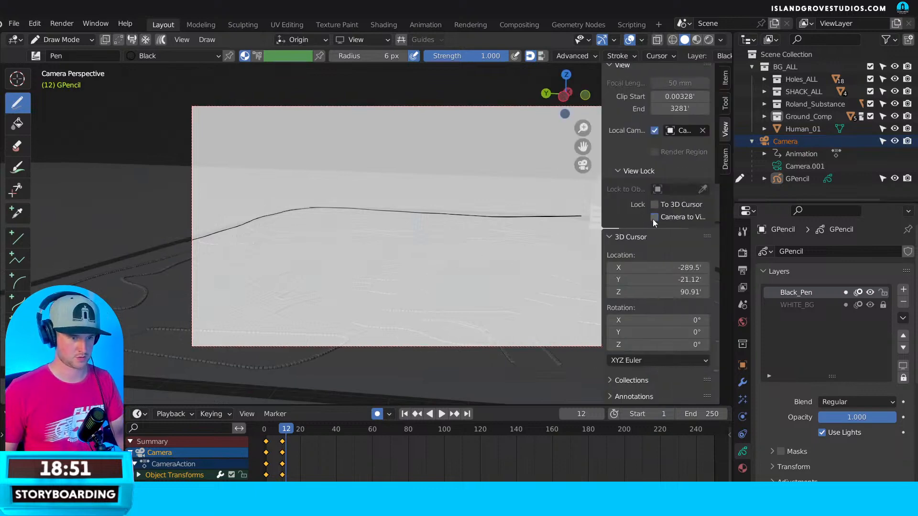
key(n)
Trace the shack's far vertical wall edge on Black_Pen, redoing the stroke longer from the eave down to the ground.
shift+middle_drag(586, 239, 495, 242)
scroll(495, 243, up, 6)
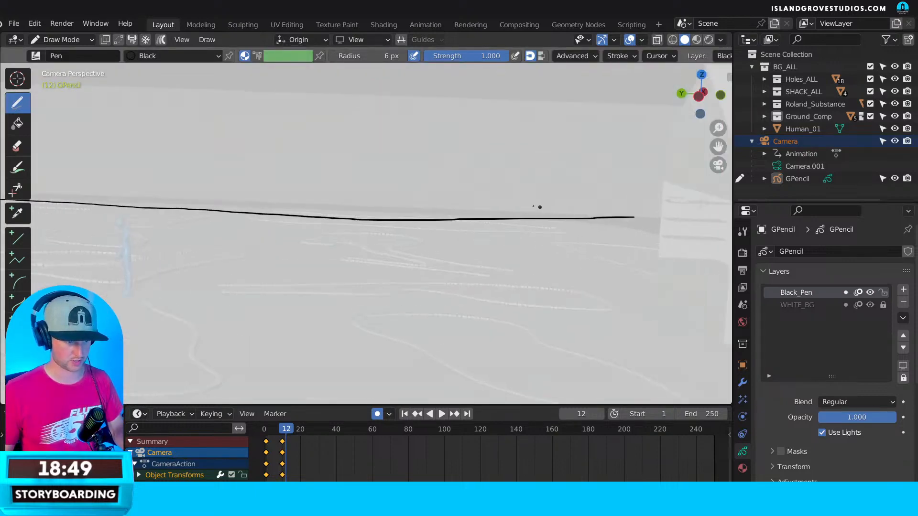
drag(474, 142, 465, 270)
key(ctrl+z)
drag(475, 125, 464, 293)
Lower the opacity of the WHITE_BG layer to reveal more of the model, and make Black_Pen the active layer again.
click(826, 306)
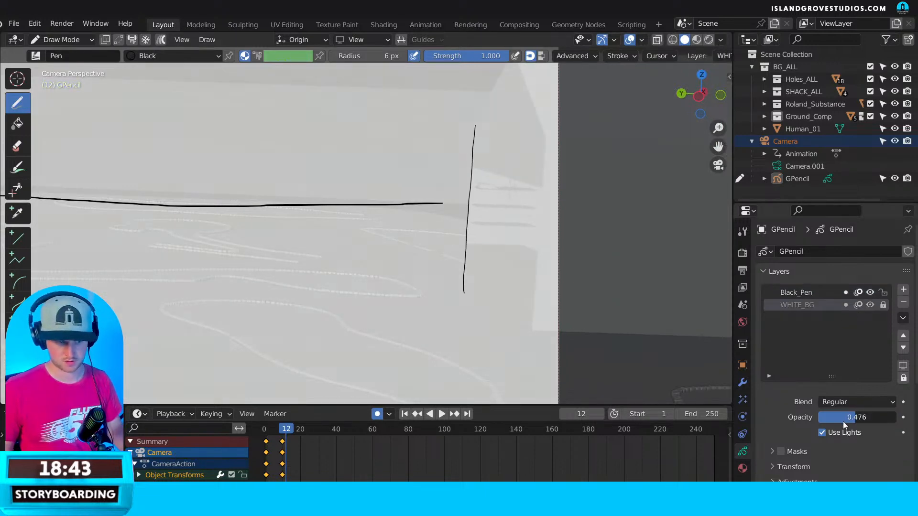
drag(842, 417, 785, 418)
click(817, 292)
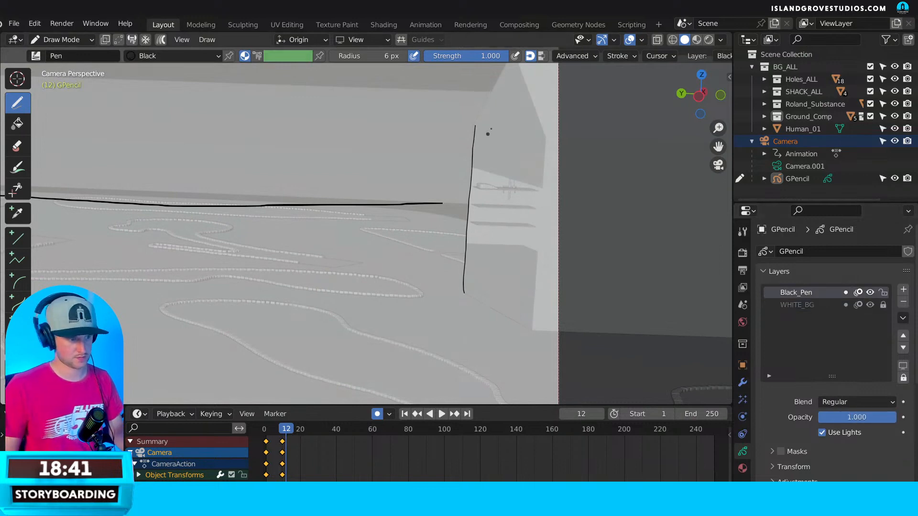
Trace the shack's gable roof with both slopes, the ridge and the near eave up to the frame border.
mouse_move(487, 133)
shift+middle_down()
mouse_move(486, 153)
mouse_move(457, 171)
shift+middle_up()
mouse_move(442, 165)
mouse_down()
mouse_move(482, 88)
mouse_move(552, 91)
mouse_up()
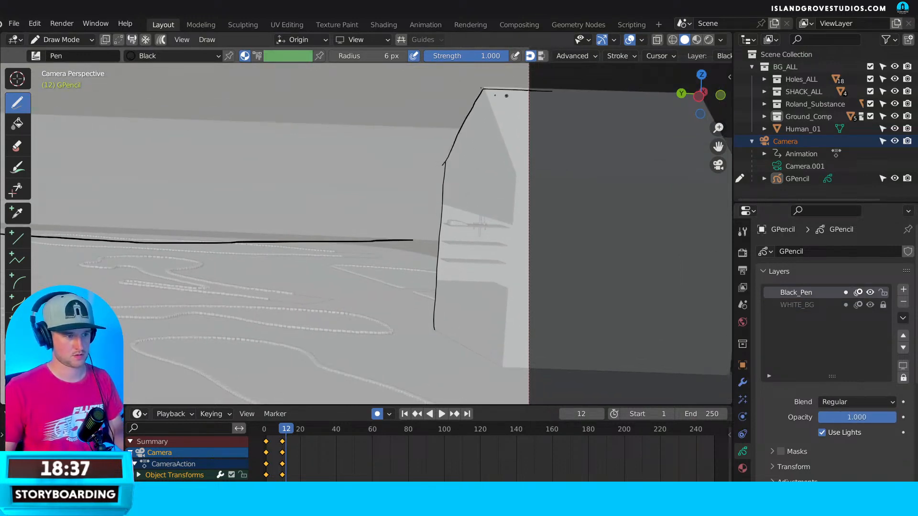
drag(483, 89, 520, 172)
key(ctrl+z)
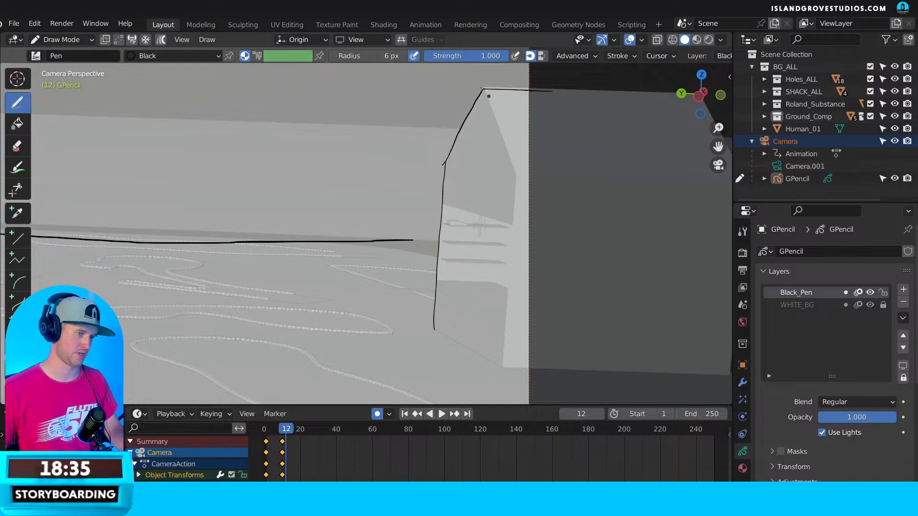
mouse_move(484, 89)
mouse_down()
mouse_move(520, 180)
mouse_move(540, 180)
mouse_move(511, 200)
mouse_move(499, 362)
mouse_up()
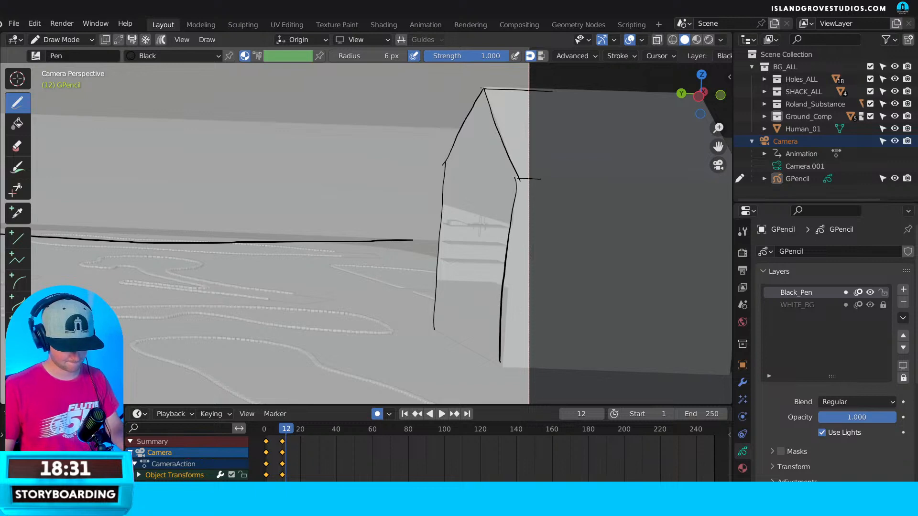
Replace the near vertical wall stroke with a cleaner one and trace the base line of the shack.
key(ctrl+z)
shift+middle_drag(519, 205, 512, 148)
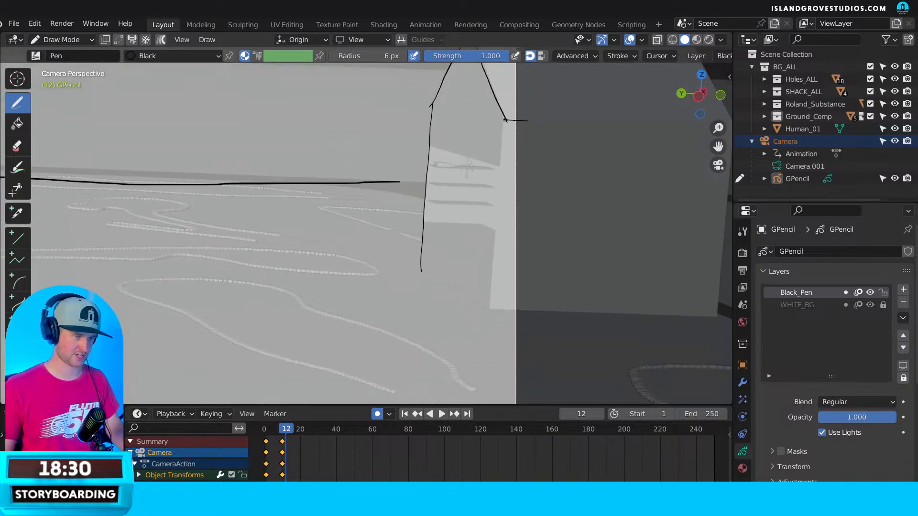
drag(505, 120, 489, 313)
key(ctrl+z)
drag(510, 121, 491, 329)
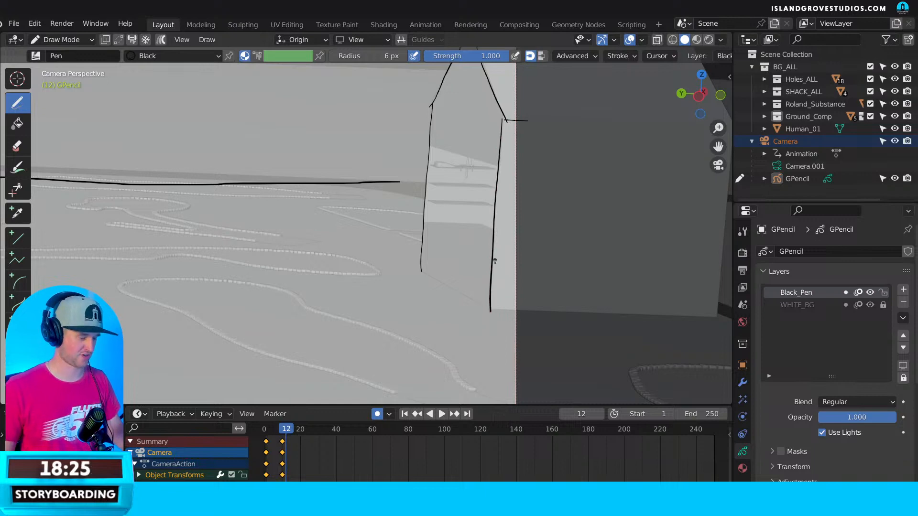
drag(421, 272, 515, 311)
Check the pen's Stroke and Advanced options and trace the sloped top edge of the shack's window opening.
shift+middle_drag(537, 301, 558, 339)
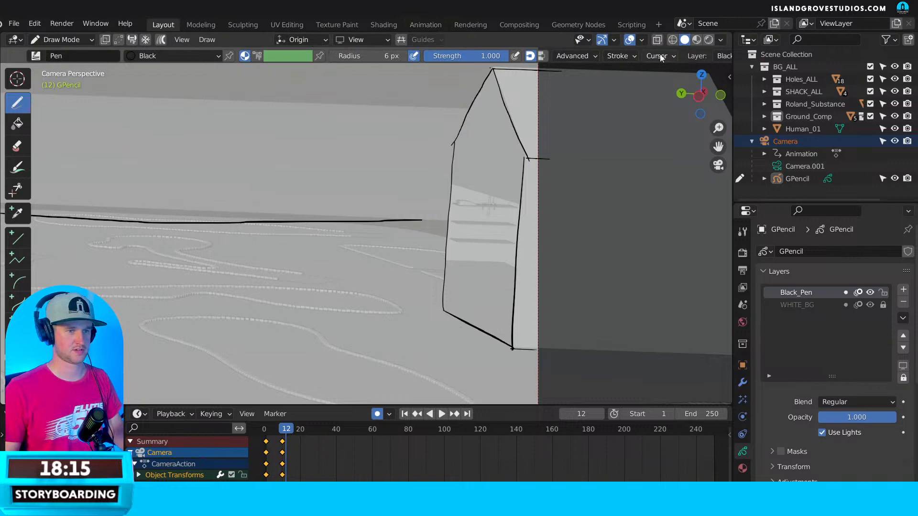
scroll(623, 56, down, 4)
click(529, 56)
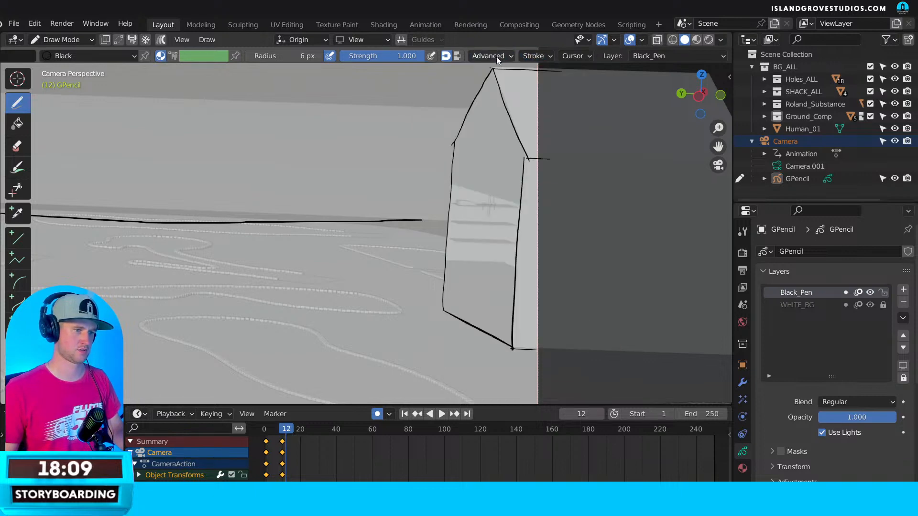
click(496, 57)
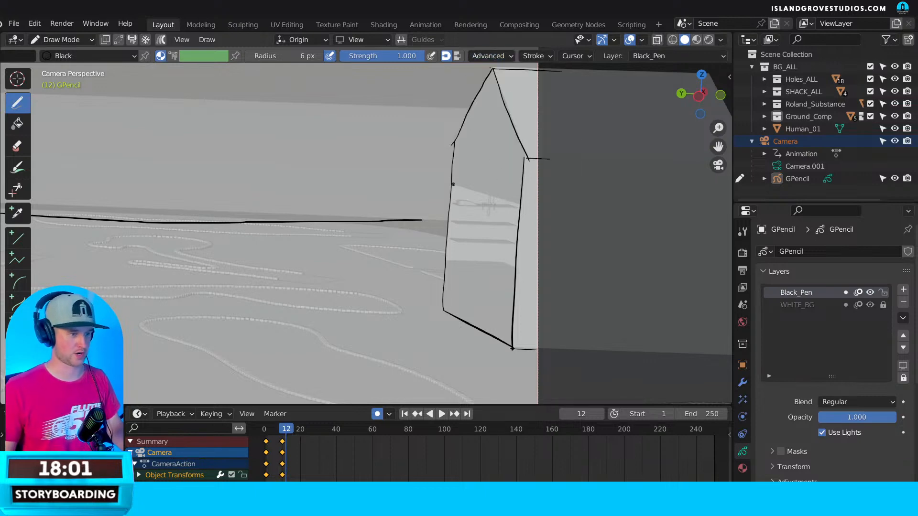
drag(453, 184, 524, 203)
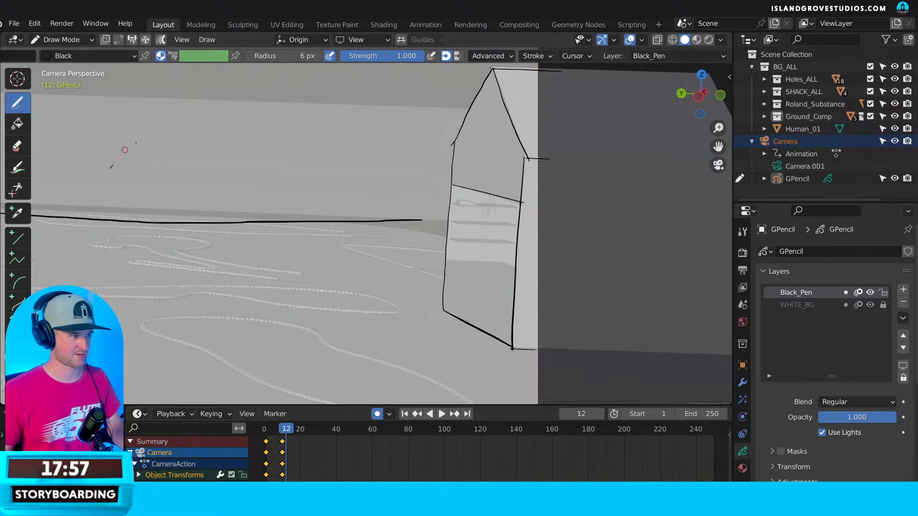
mouse_move(110, 168)
mouse_down()
mouse_move(253, 139)
mouse_move(205, 198)
mouse_move(238, 285)
mouse_move(351, 231)
mouse_up()
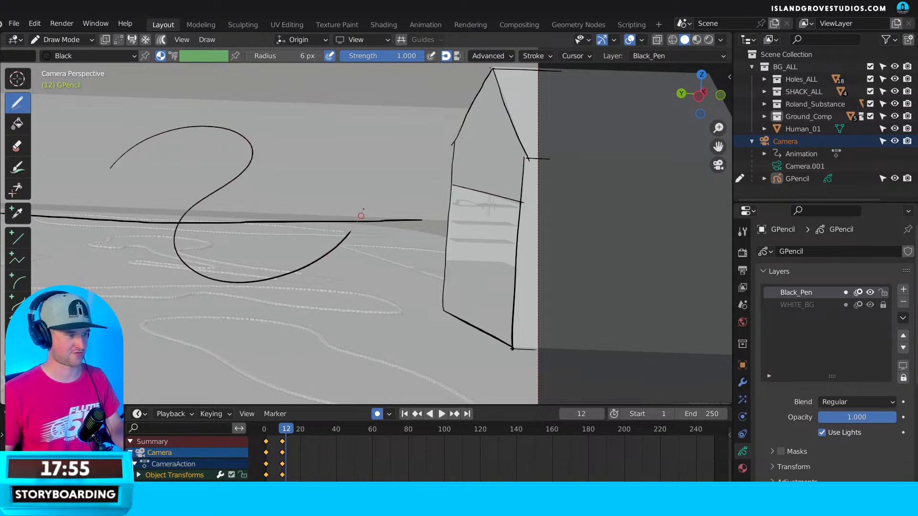
key(ctrl+z)
mouse_move(101, 157)
mouse_down()
mouse_move(181, 120)
mouse_move(246, 183)
mouse_up()
key(ctrl+z)
Erase the course's far edge line between the shack and the bend on the left side.
shift+middle_drag(273, 197, 389, 178)
ctrl+middle_drag(388, 179, 346, 224)
shift+middle_drag(470, 214, 491, 212)
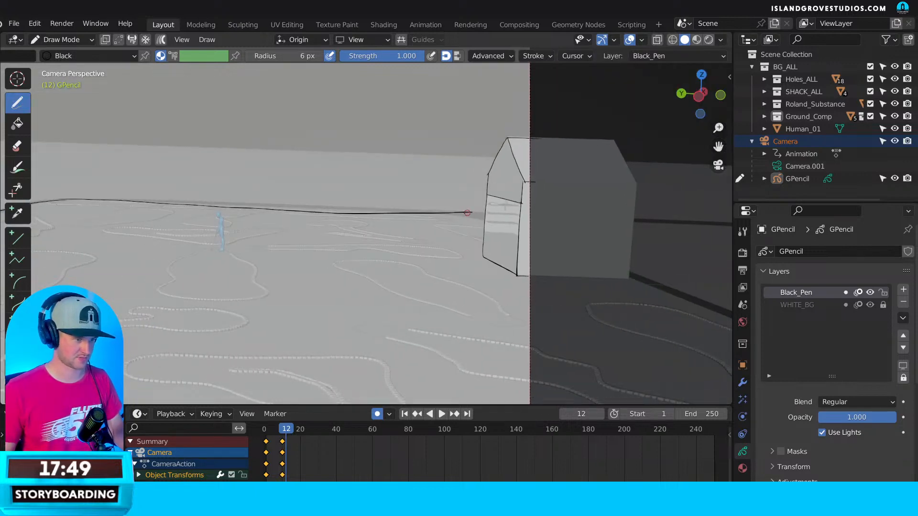
ctrl+drag(462, 213, 91, 201)
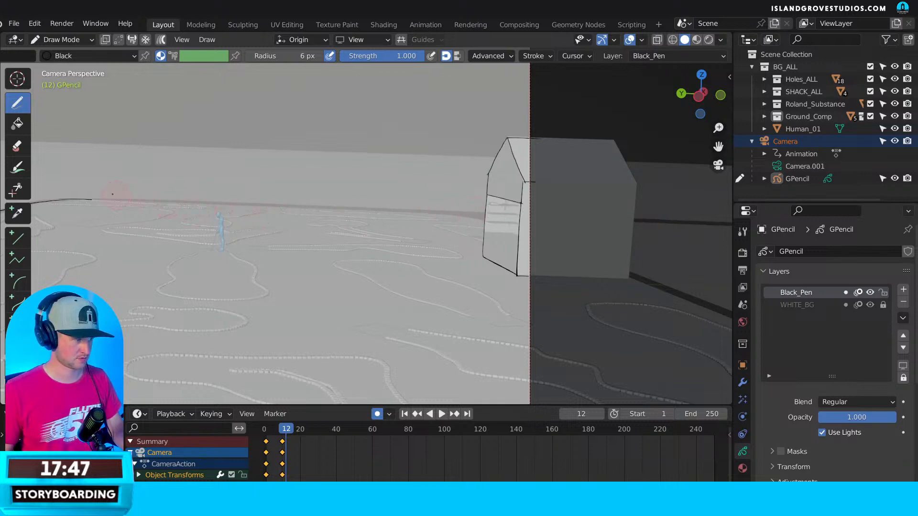
Redraw the course's far edge from the bend toward the shack, reinforce the bend, and extend the line closer to the shack wall.
shift+middle_drag(126, 206, 248, 189)
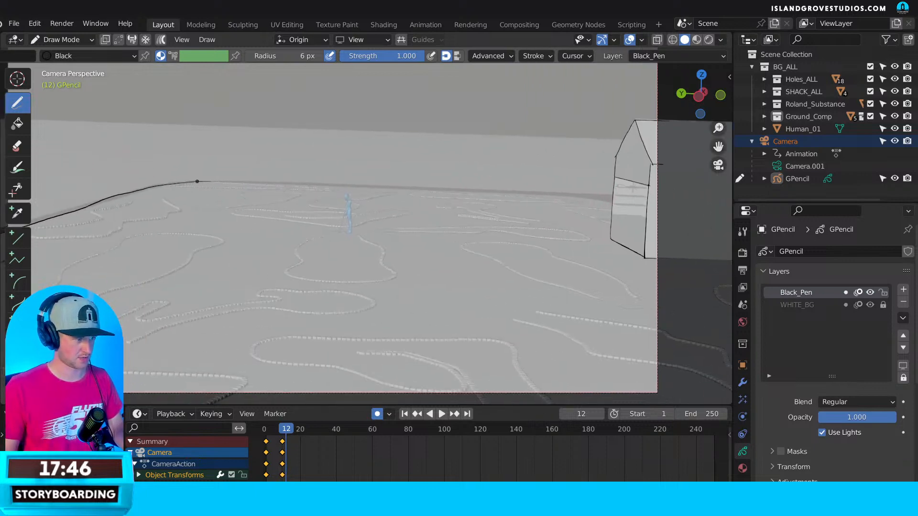
drag(197, 181, 615, 199)
shift+middle_drag(391, 195, 520, 189)
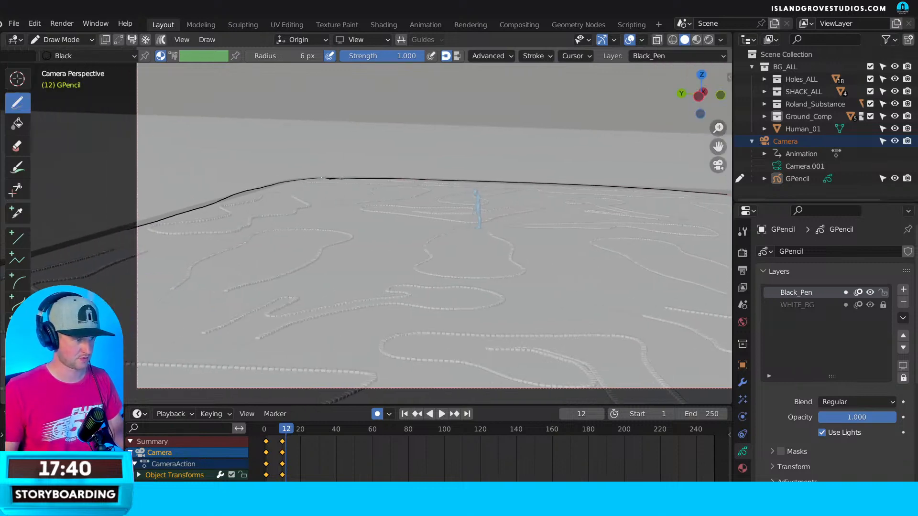
mouse_move(321, 178)
mouse_down()
mouse_move(270, 185)
mouse_move(363, 179)
mouse_up()
mouse_move(165, 218)
mouse_down()
mouse_move(141, 225)
mouse_move(248, 192)
mouse_up()
mouse_move(548, 166)
shift+middle_down()
mouse_move(475, 166)
mouse_move(435, 195)
mouse_move(433, 178)
mouse_move(415, 177)
shift+middle_up()
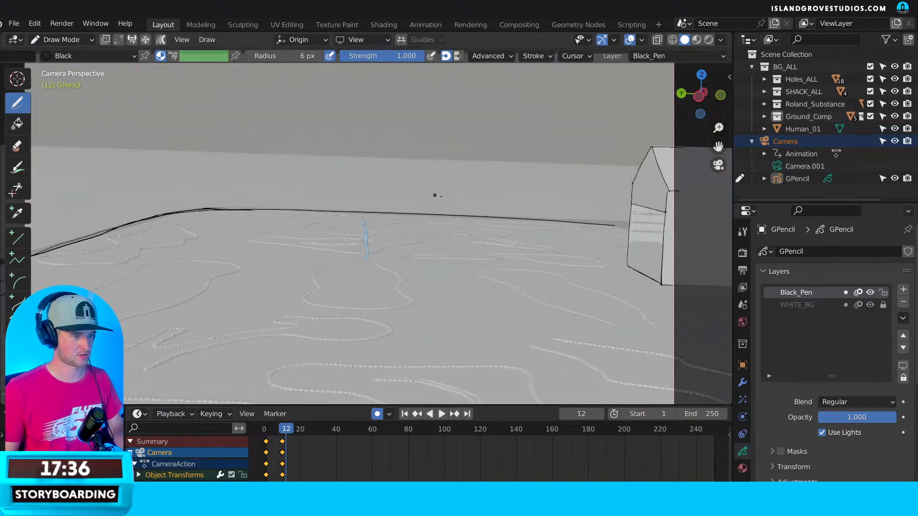
scroll(435, 195, up, 3)
drag(424, 167, 470, 178)
Trace the back and sloped front edges of the counter shelf across the shack's window opening.
shift+middle_drag(497, 182, 430, 195)
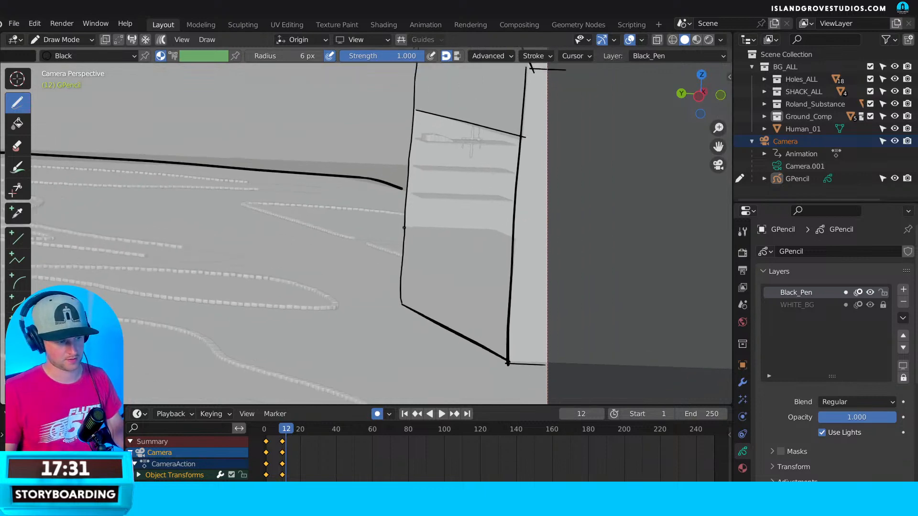
mouse_move(404, 228)
mouse_down()
mouse_move(496, 227)
mouse_move(516, 240)
mouse_up()
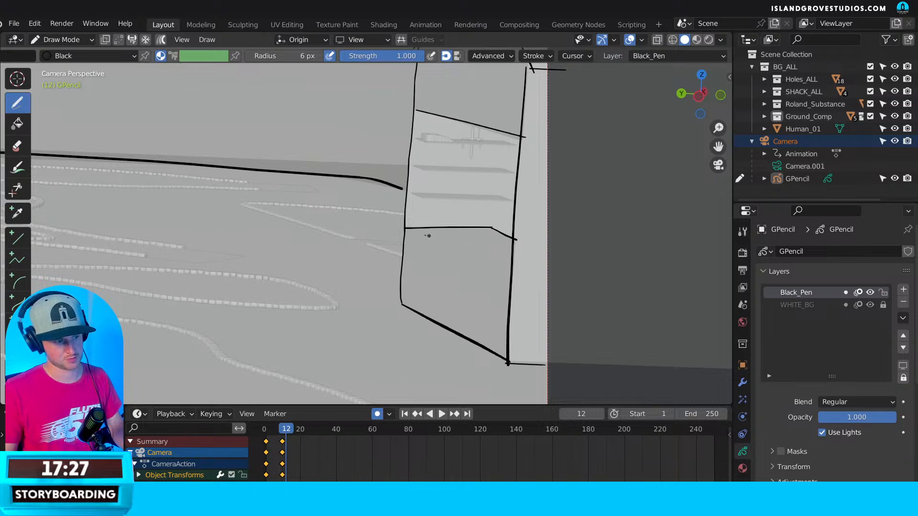
drag(406, 230, 515, 268)
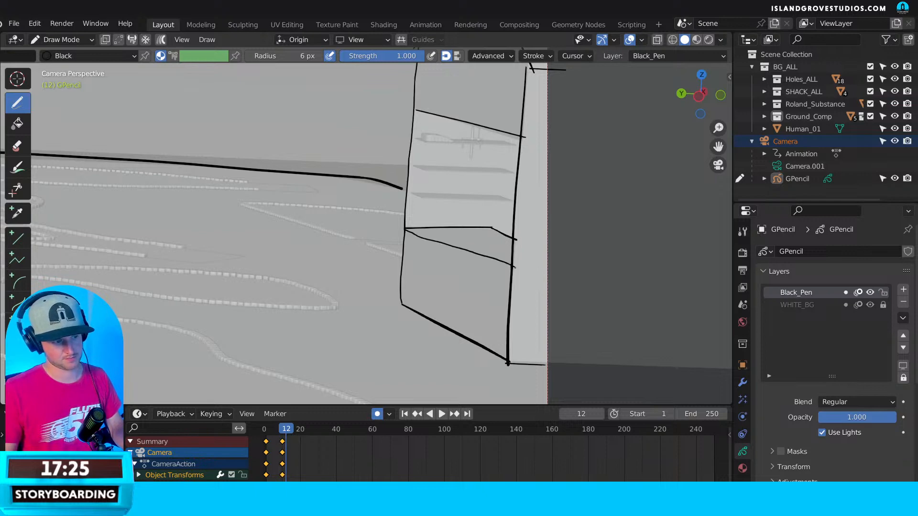
key(ctrl+z)
drag(405, 229, 526, 273)
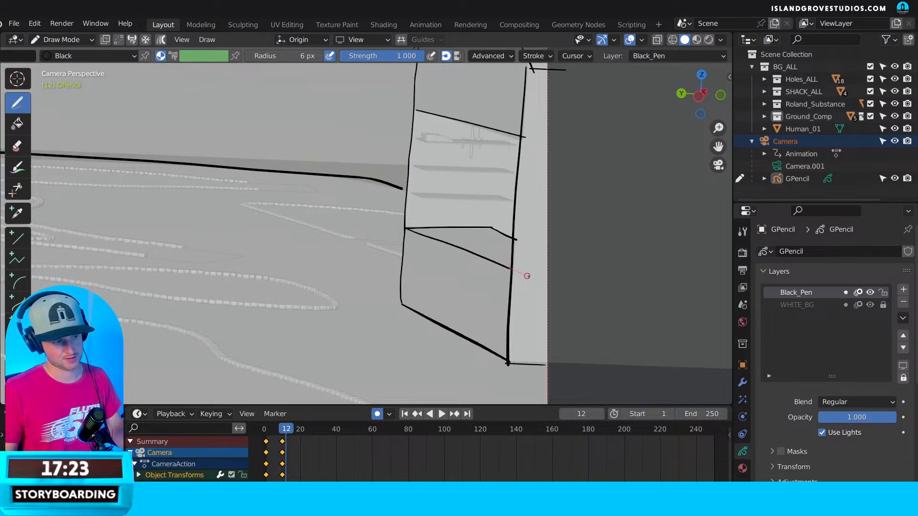
Set the Eraser Point radius to 9 px, trim the shelf line sticking out past the near wall, and return to the Pen.
ctrl+drag(516, 240, 524, 245)
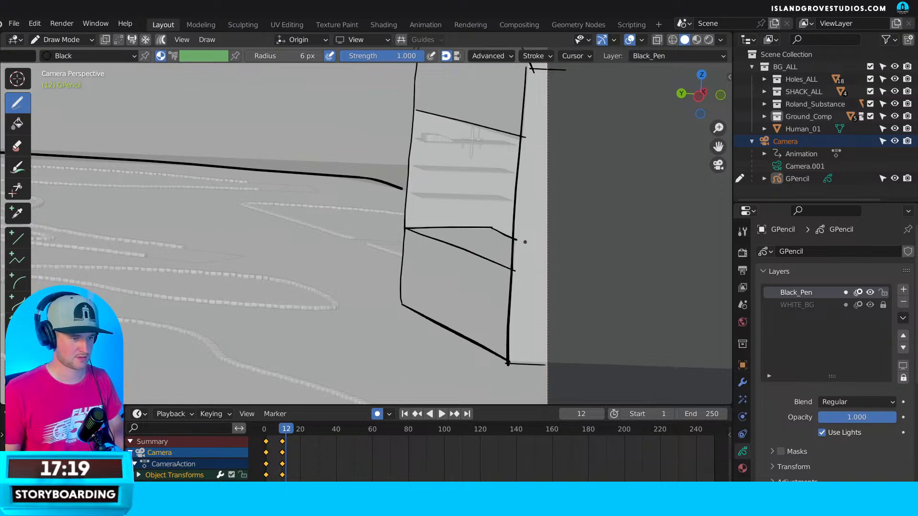
key(e)
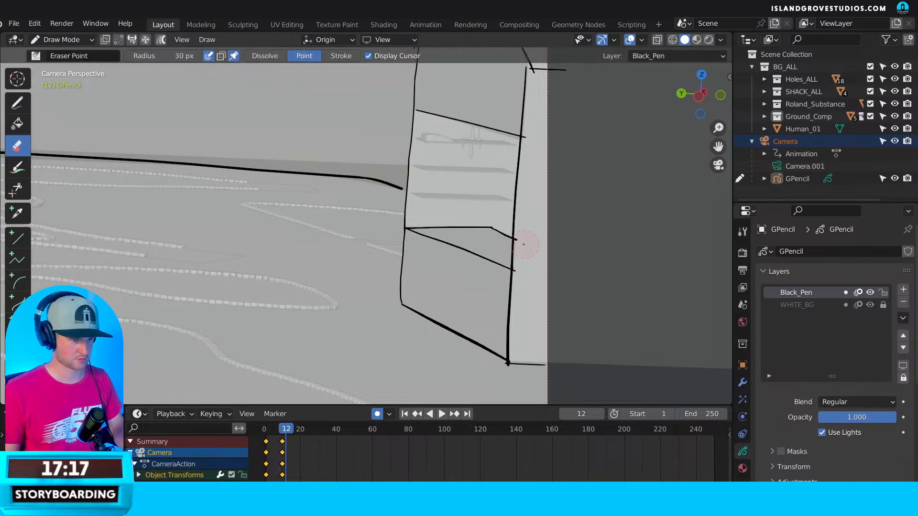
key(f)
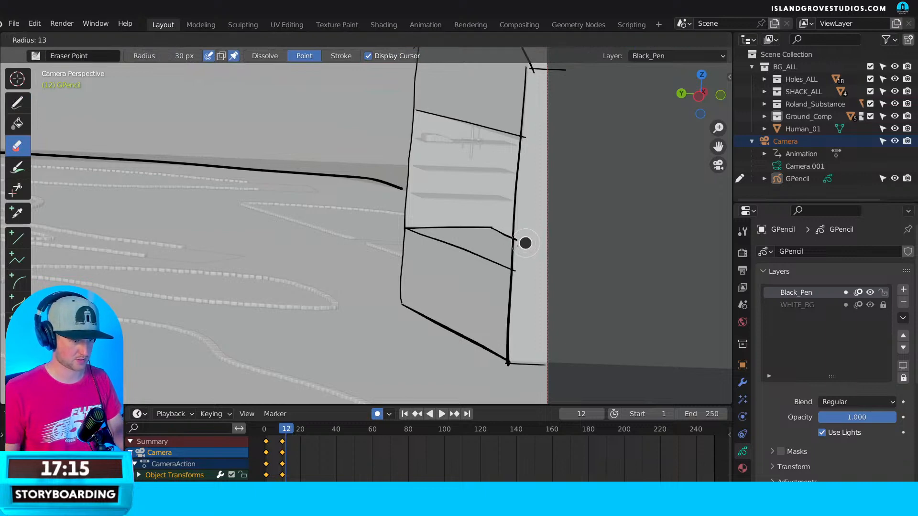
click(520, 245)
key(f)
click(519, 241)
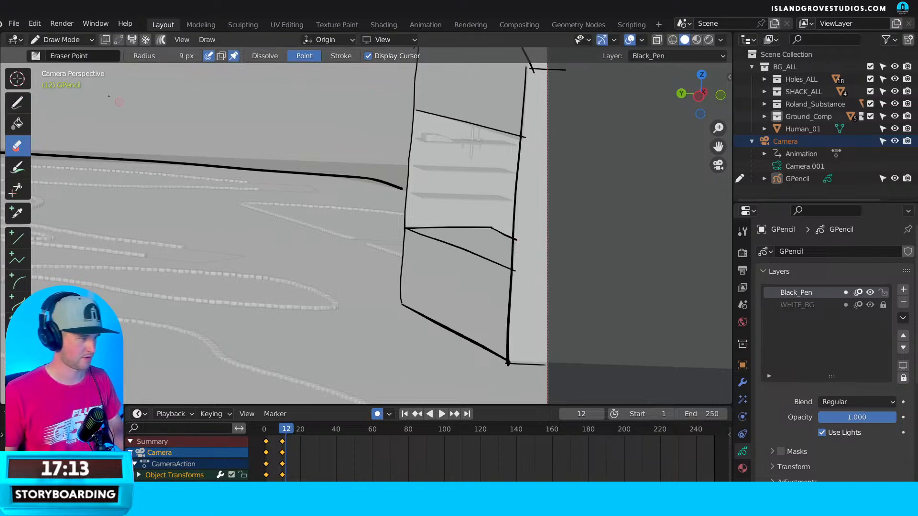
click(13, 101)
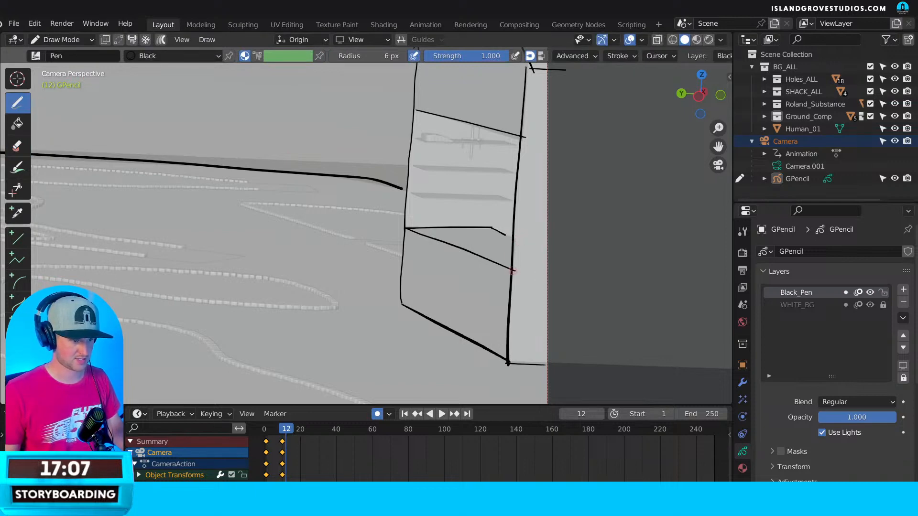
Erase the near wall section beside the counter shelf along with the end of the shelf's front edge.
drag(512, 270, 515, 271)
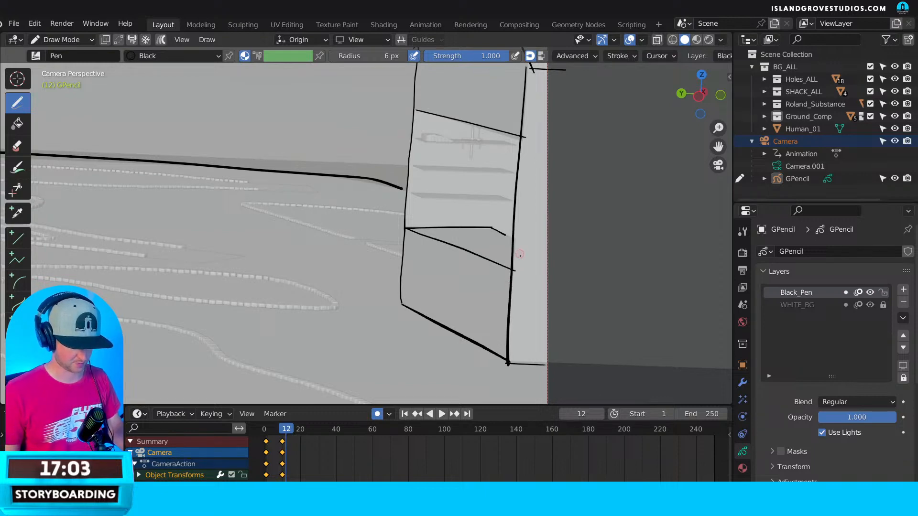
ctrl+drag(514, 261, 528, 267)
key(ctrl+z)
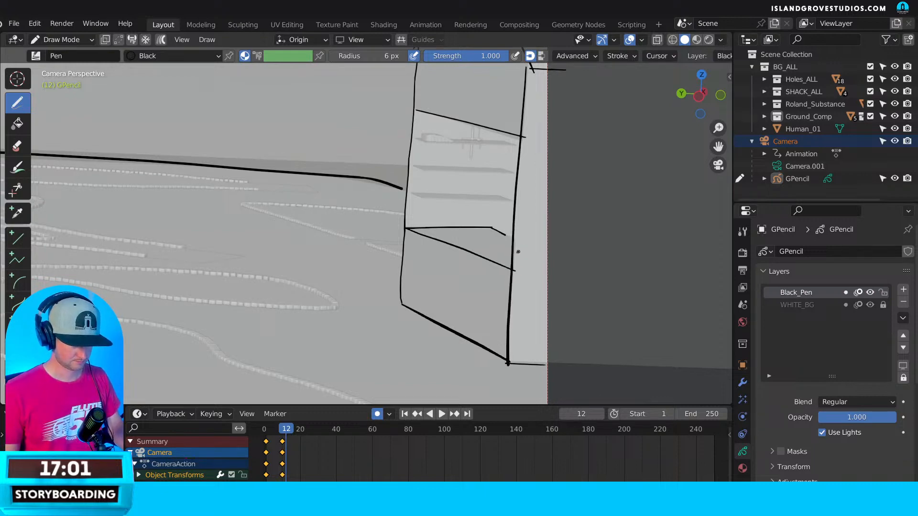
ctrl+drag(519, 271, 514, 271)
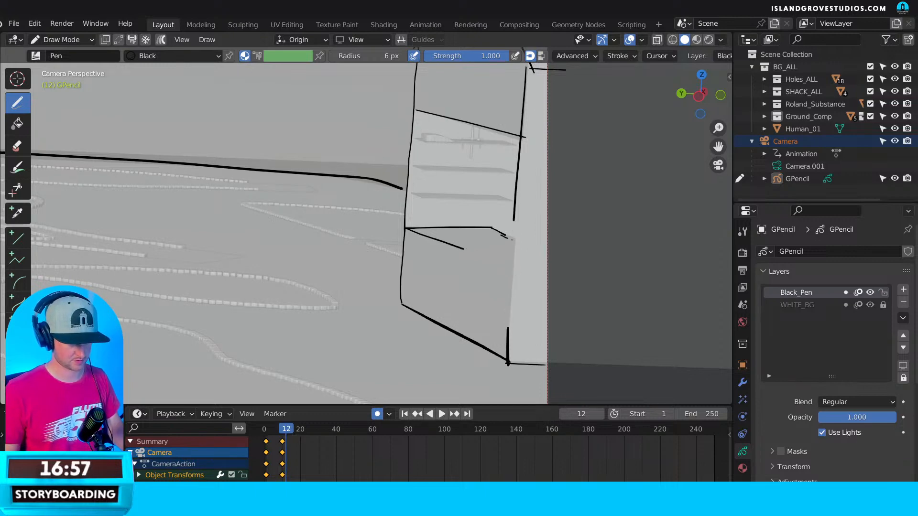
Redraw the missing ends of the shelf's front and back edges up to the near wall, undoing the poor strokes.
drag(462, 248, 516, 265)
key(ctrl+z)
key(ctrl+z)
key(ctrl+z)
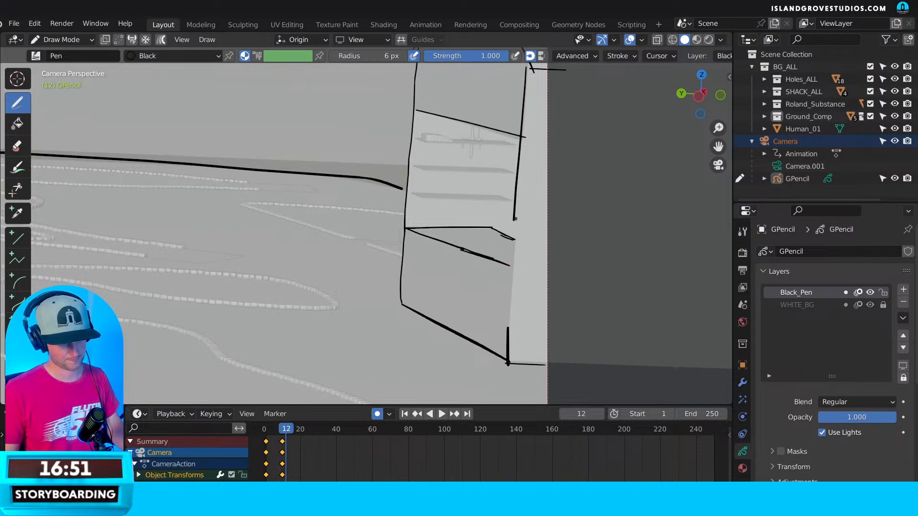
Redraw the missing near wall edge from the window opening down past the counter shelf, undoing the poor strokes.
drag(513, 217, 500, 330)
key(ctrl+z)
key(ctrl+z)
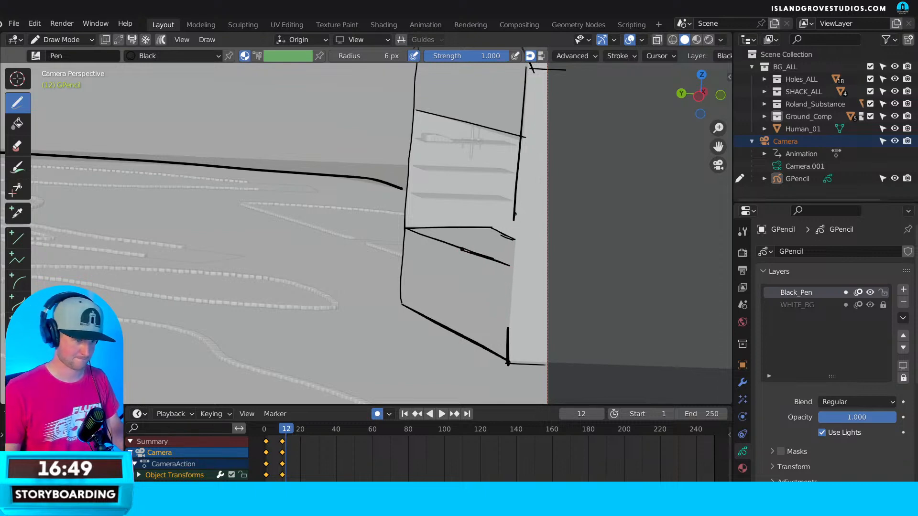
drag(515, 214, 504, 356)
key(ctrl+z)
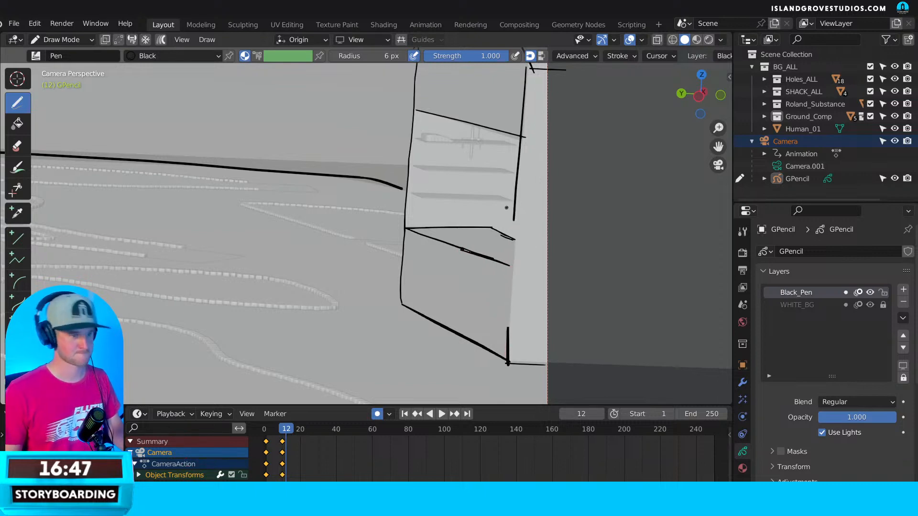
drag(515, 201, 507, 340)
key(ctrl+z)
drag(513, 221, 505, 344)
Outline the two lower wall shelves inside the shack's window opening, undoing and redrawing the poor stroke on the upper one.
drag(414, 192, 493, 196)
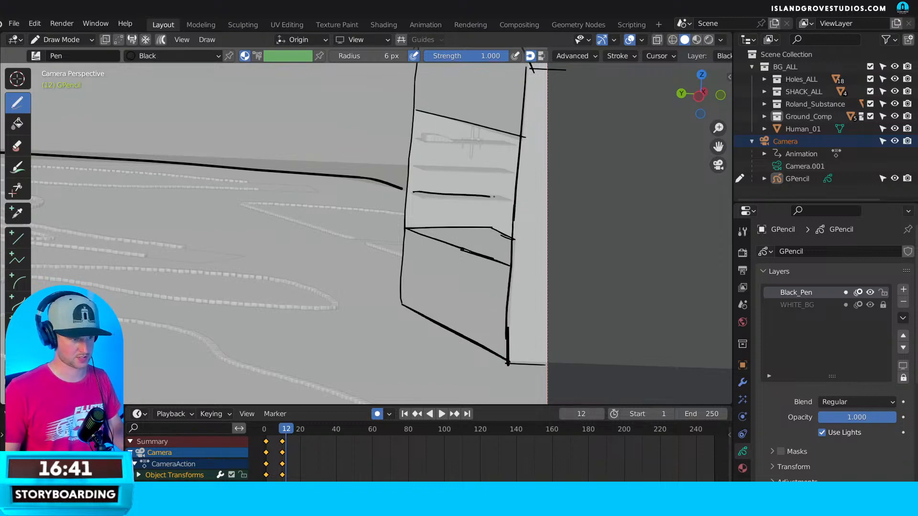
drag(508, 202, 507, 201)
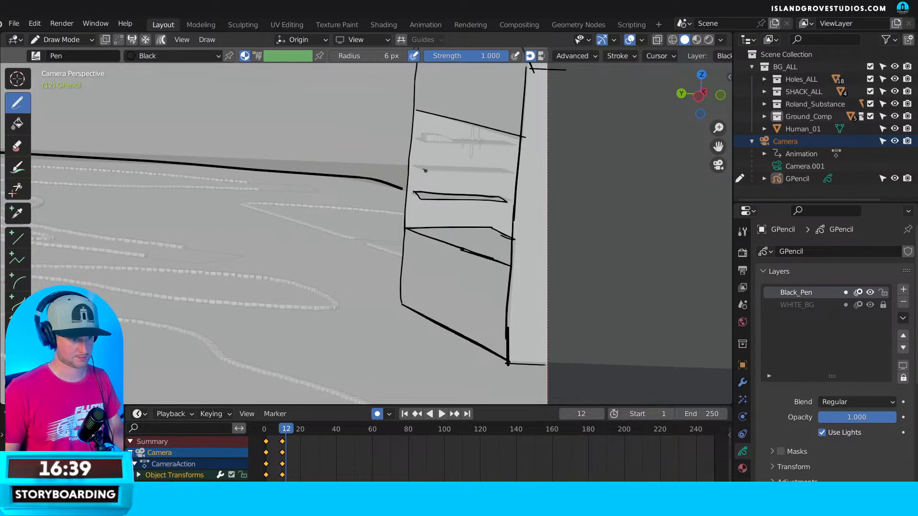
drag(418, 168, 514, 173)
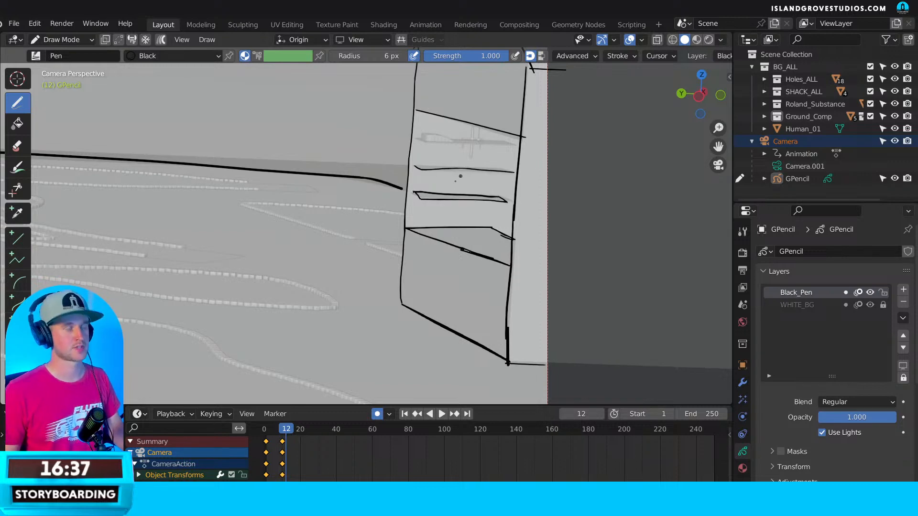
key(ctrl+z)
drag(423, 173, 512, 177)
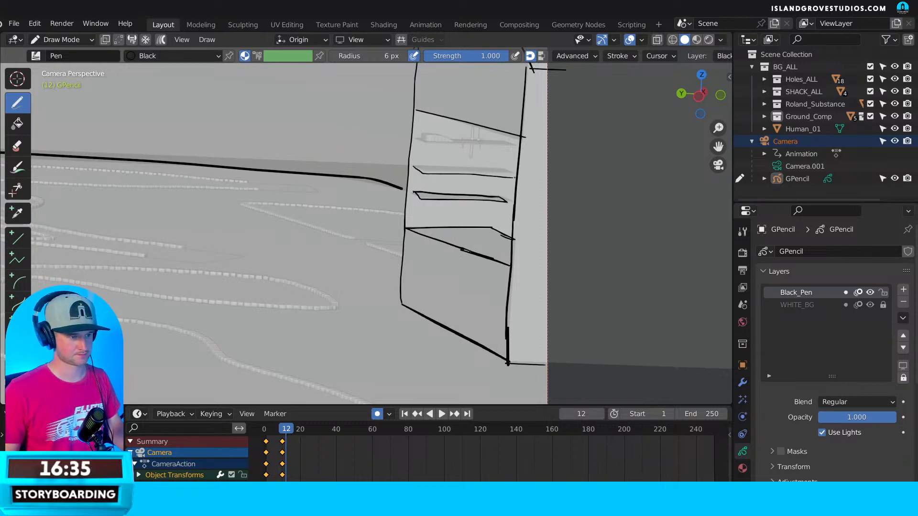
drag(414, 166, 509, 176)
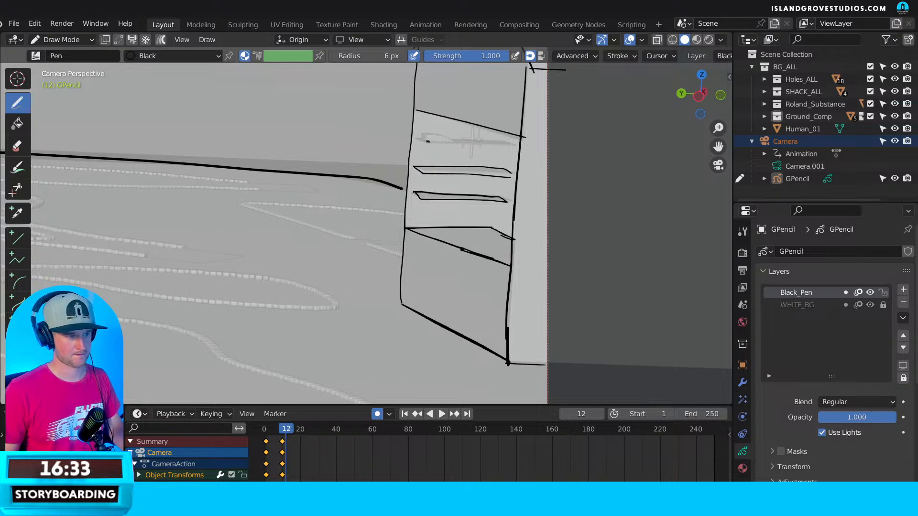
Trace the topmost shelf and the object on it inside the shack's window opening.
drag(420, 139, 514, 144)
drag(415, 138, 490, 142)
mouse_move(422, 137)
mouse_down()
mouse_move(472, 153)
mouse_move(476, 143)
mouse_up()
Trace the rounded pear-shaped hole outline in front of the human figure.
scroll(481, 211, down, 8)
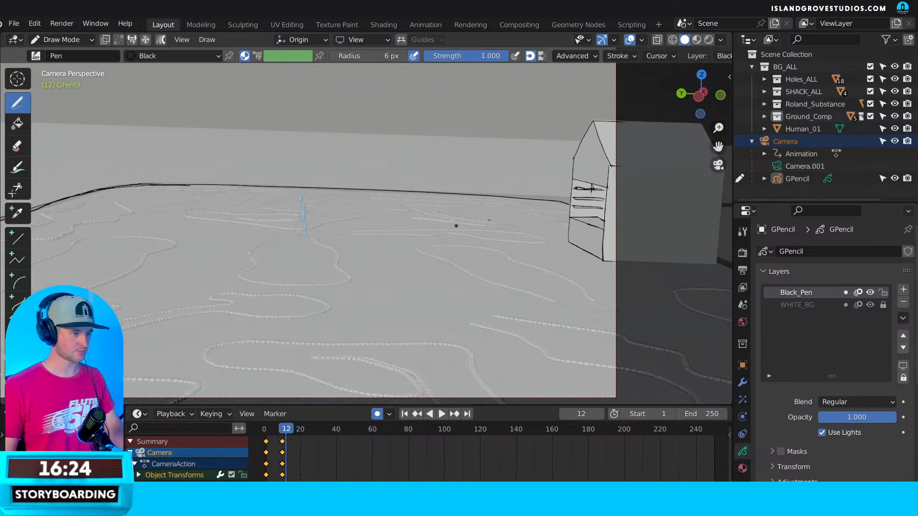
ctrl+scroll(400, 209, left, 5)
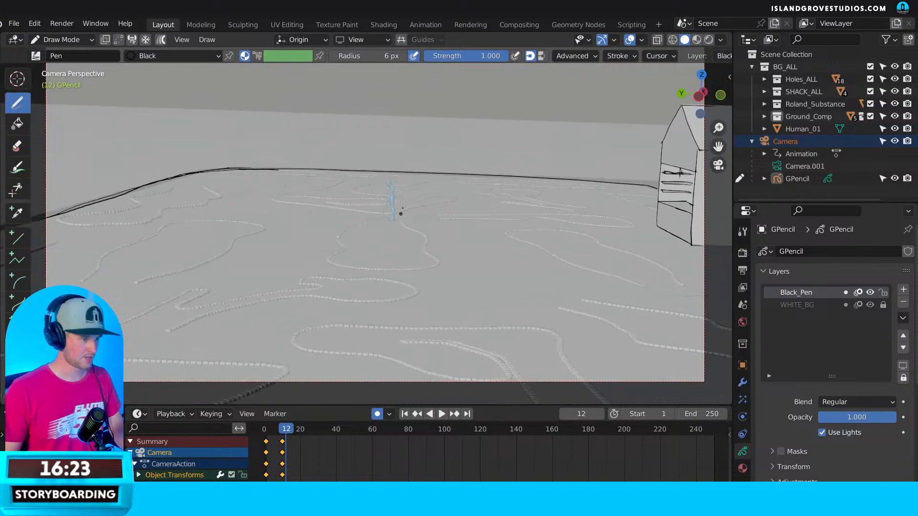
shift+scroll(394, 184, down, 3)
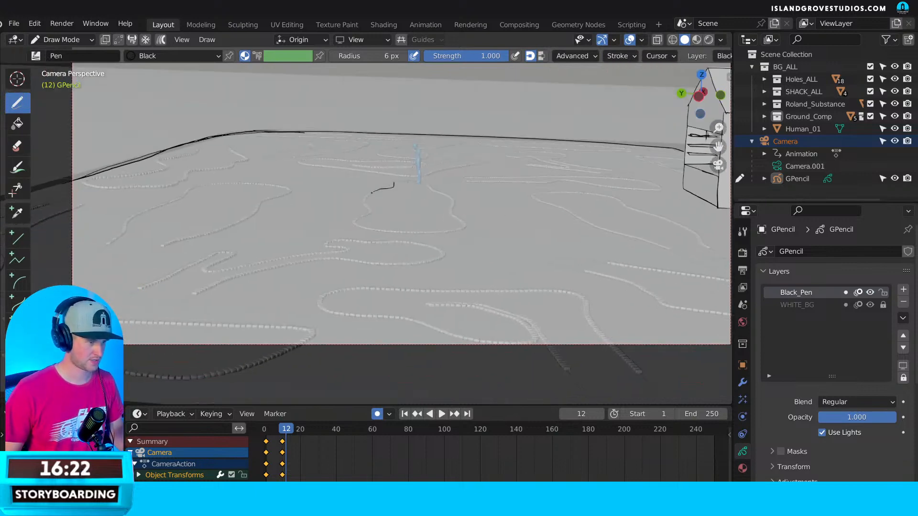
mouse_move(372, 193)
mouse_down()
mouse_move(371, 213)
mouse_move(447, 234)
mouse_move(450, 211)
mouse_move(423, 183)
mouse_up()
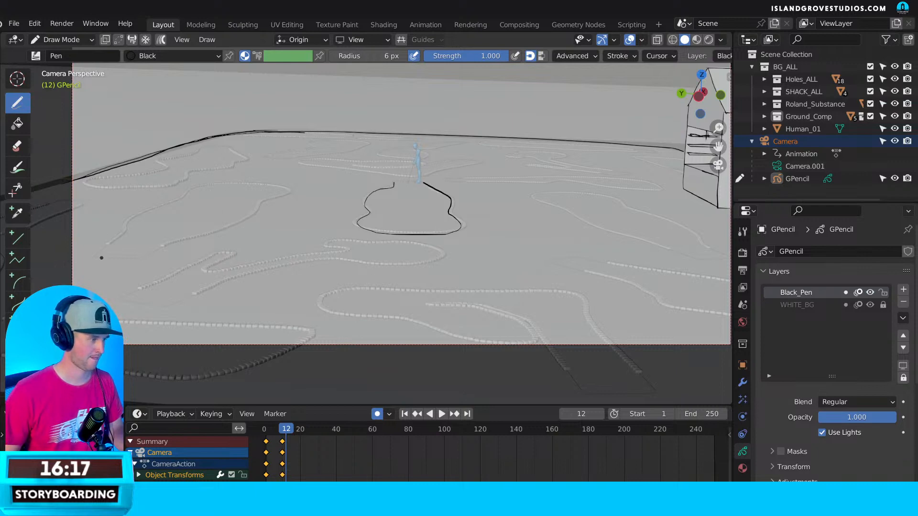
Set the Pen radius to 10 px and trace the three large hole outlines on the left side of the course.
key(f)
click(178, 234)
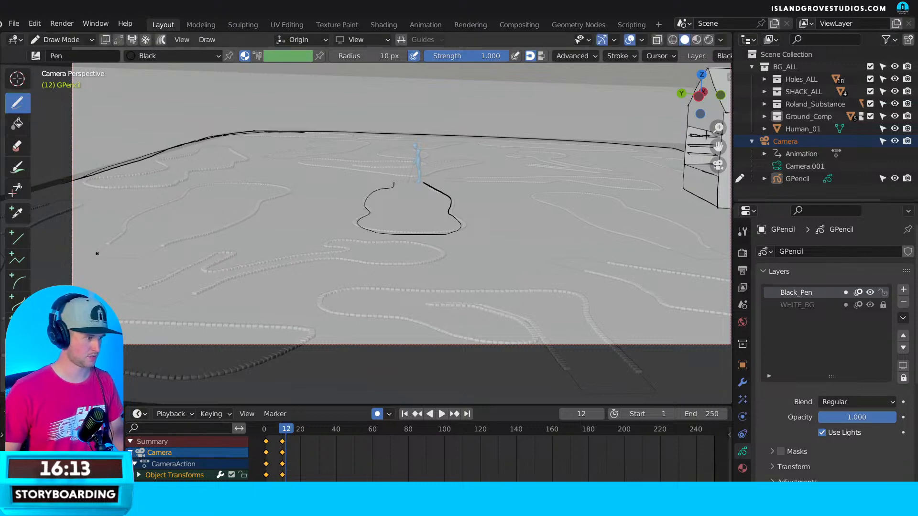
mouse_move(97, 253)
mouse_down()
mouse_move(132, 220)
mouse_move(184, 198)
mouse_move(244, 182)
mouse_move(288, 192)
mouse_move(146, 259)
mouse_move(98, 253)
mouse_up()
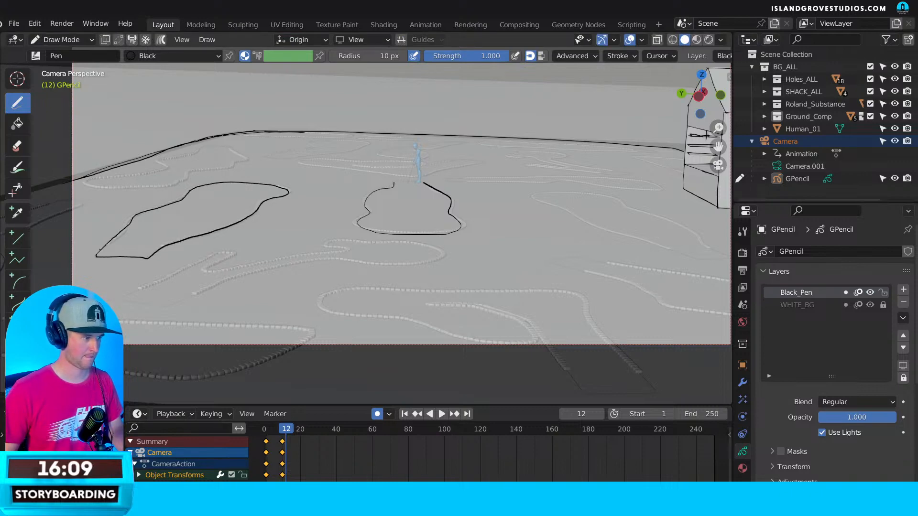
mouse_move(113, 301)
mouse_down()
mouse_move(231, 255)
mouse_move(238, 270)
mouse_move(342, 250)
mouse_move(334, 241)
mouse_move(398, 241)
mouse_move(439, 256)
mouse_move(307, 262)
mouse_move(157, 305)
mouse_up()
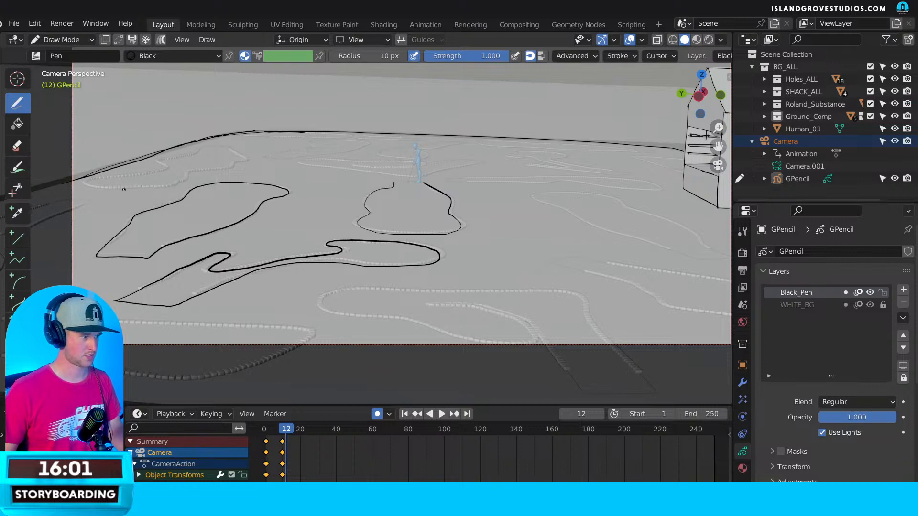
mouse_move(123, 190)
mouse_down()
mouse_move(92, 181)
mouse_move(225, 146)
mouse_up()
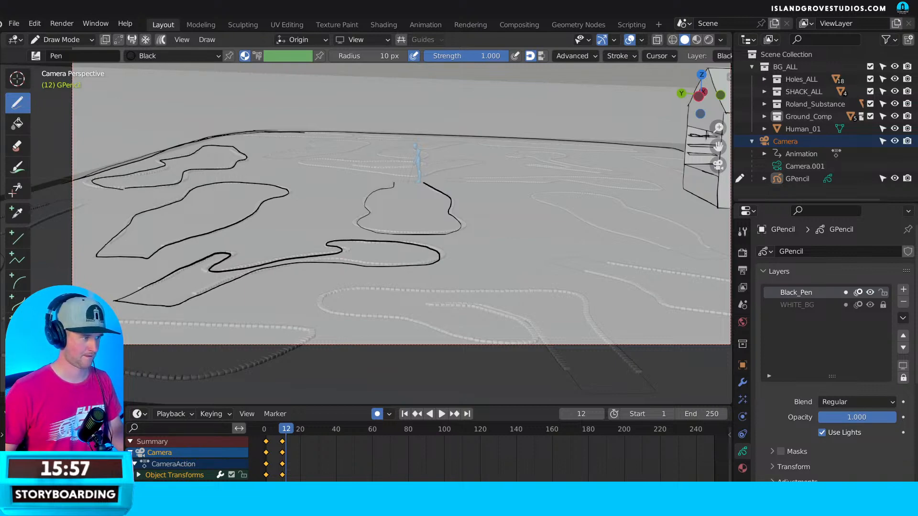
Trace the small far hole outline near the back course edge and the narrow hole outlines on both sides of the human figure.
mouse_move(269, 156)
mouse_down()
mouse_move(332, 141)
mouse_move(360, 149)
mouse_move(270, 157)
mouse_up()
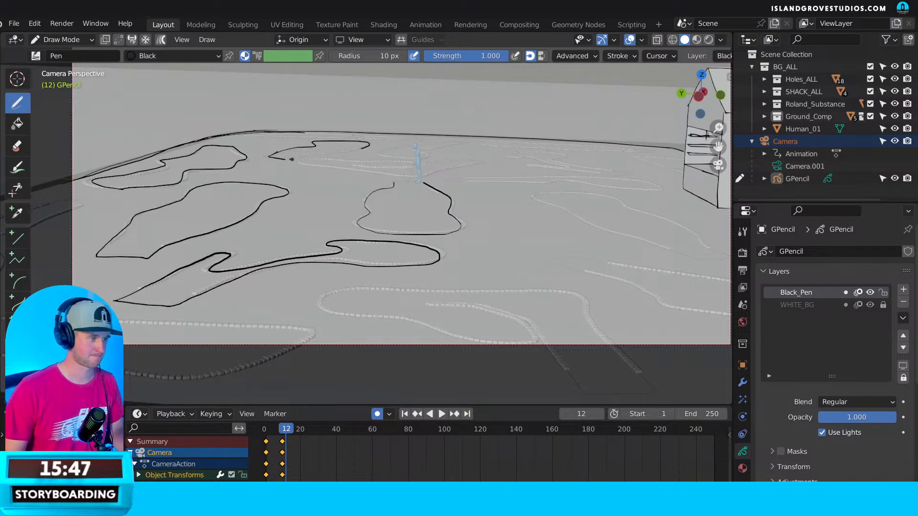
drag(289, 157, 363, 147)
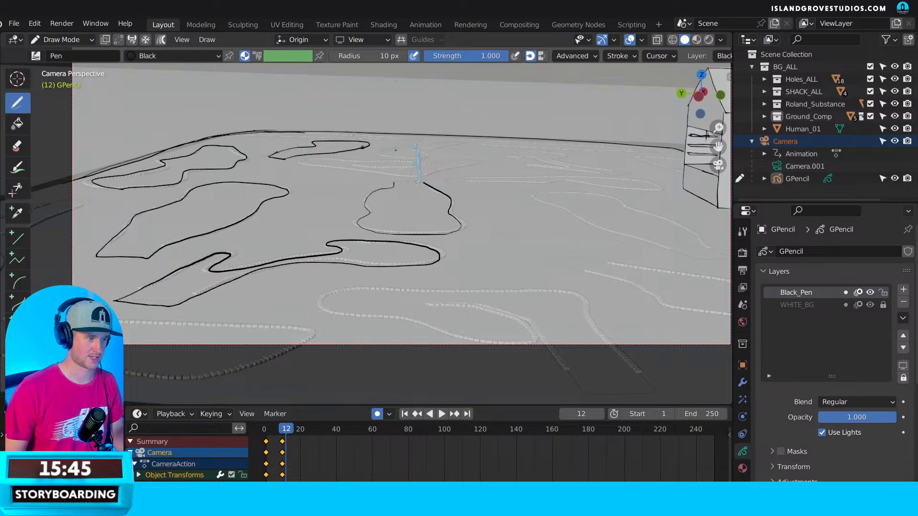
mouse_move(299, 161)
mouse_down()
mouse_move(351, 170)
mouse_move(337, 161)
mouse_move(414, 163)
mouse_up()
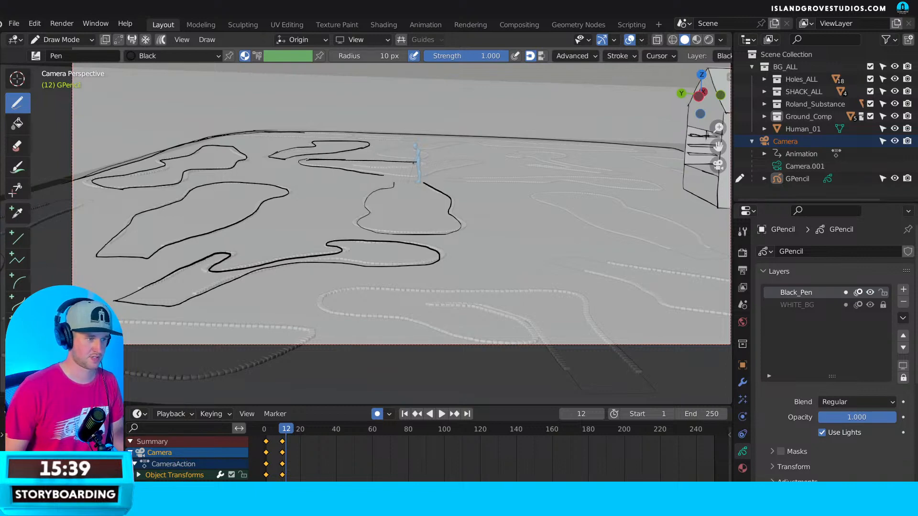
drag(354, 165, 479, 161)
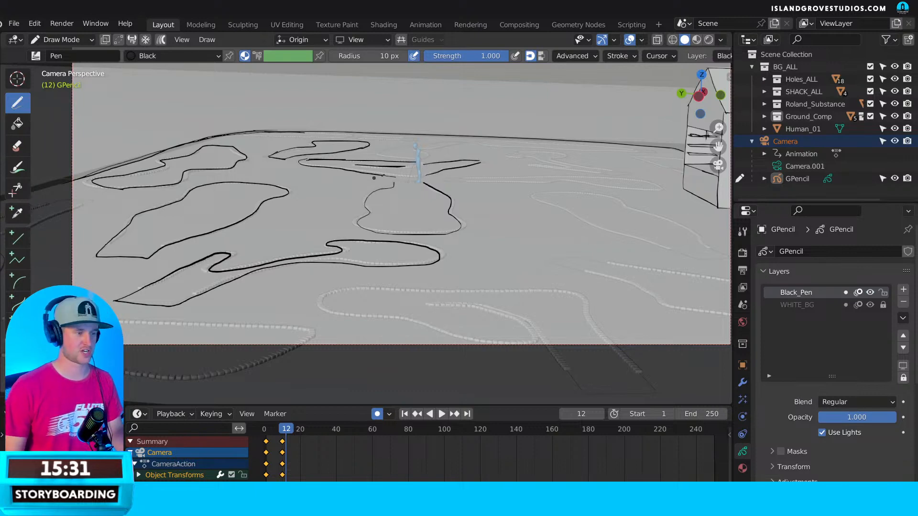
drag(383, 176, 379, 176)
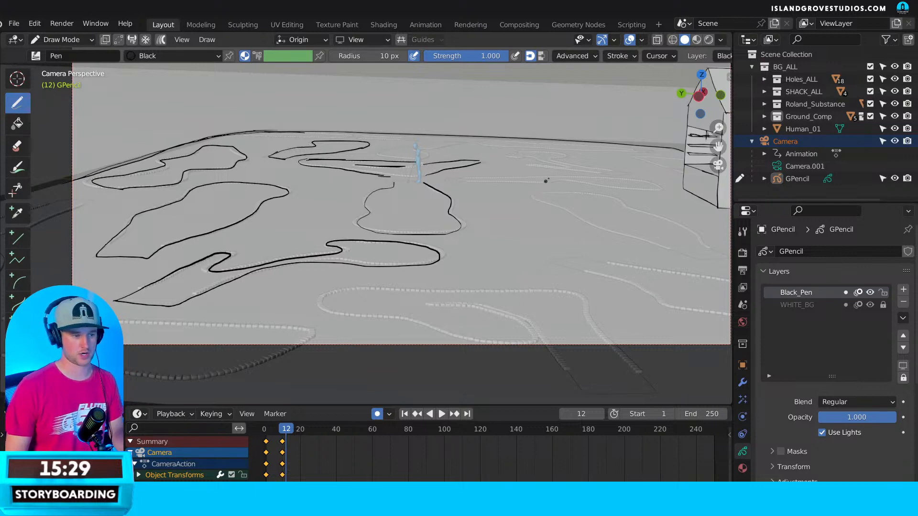
Outline the long thin hole in front of the shack and the curved hole below it, undoing the poor stroke.
mouse_move(450, 178)
mouse_down()
mouse_move(600, 175)
mouse_move(661, 188)
mouse_move(610, 188)
mouse_up()
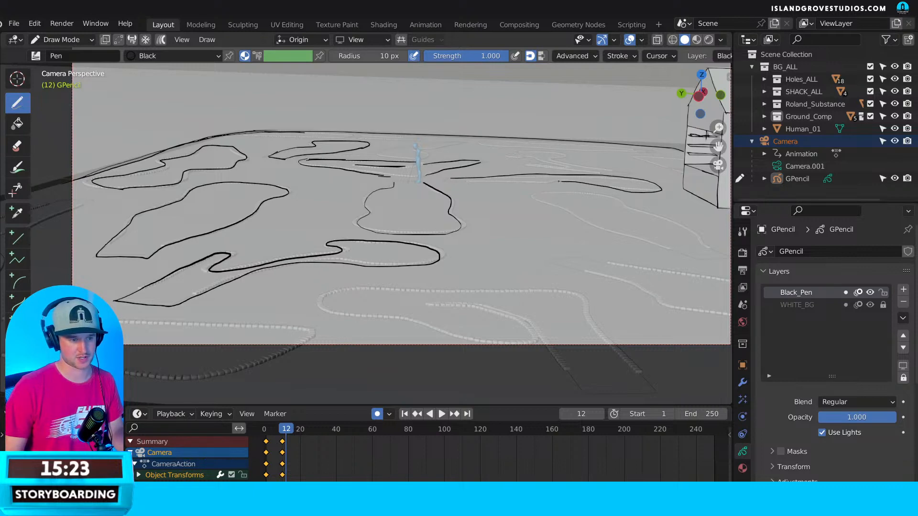
drag(531, 182, 451, 181)
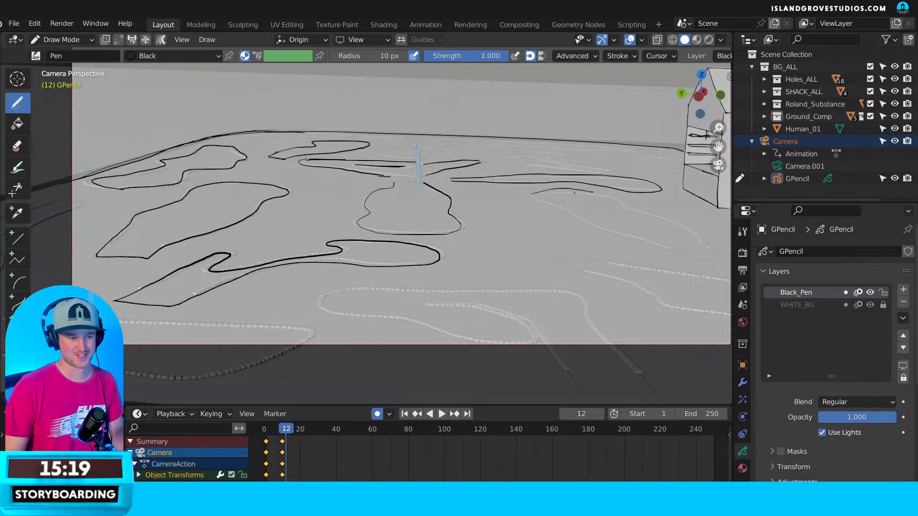
key(ctrl+z)
mouse_move(533, 196)
mouse_down()
mouse_move(604, 194)
mouse_move(728, 254)
mouse_up()
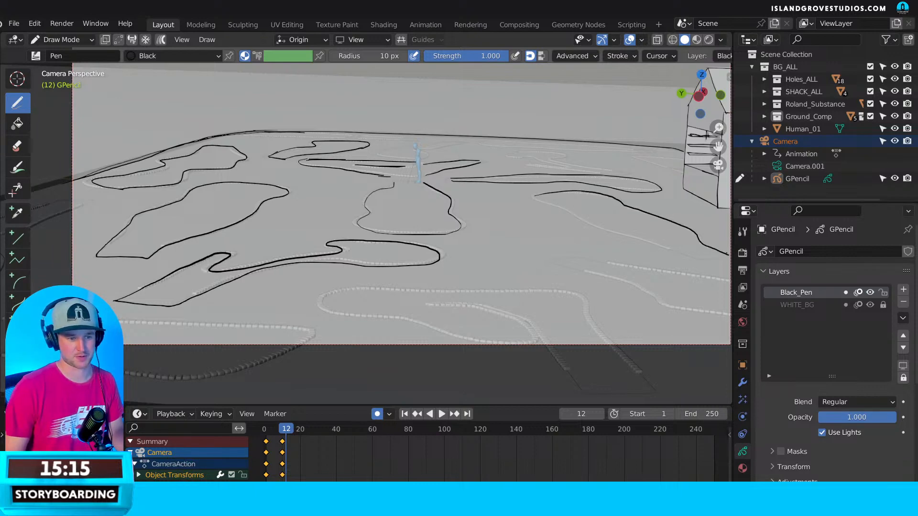
drag(538, 204, 694, 257)
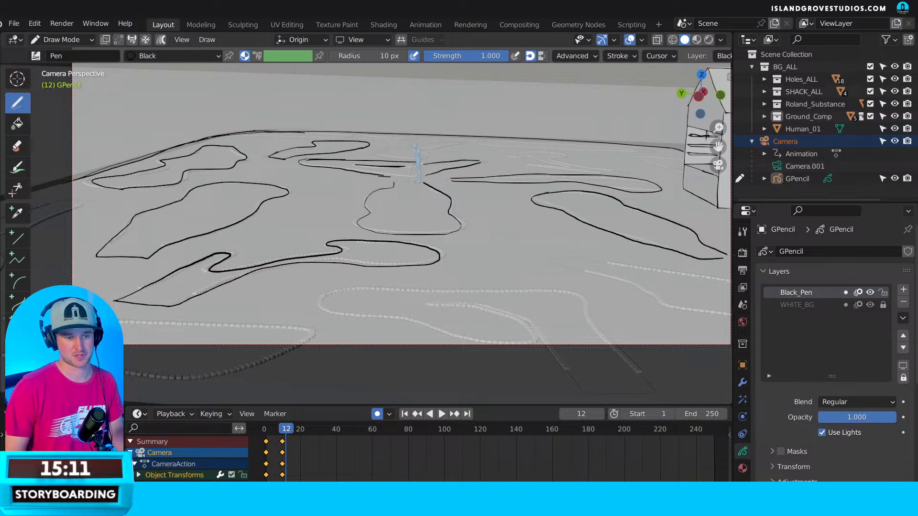
Trace the upper and lower edges of the wedge-shaped hole that runs out of the camera frame's right side.
shift+middle_drag(712, 258, 548, 241)
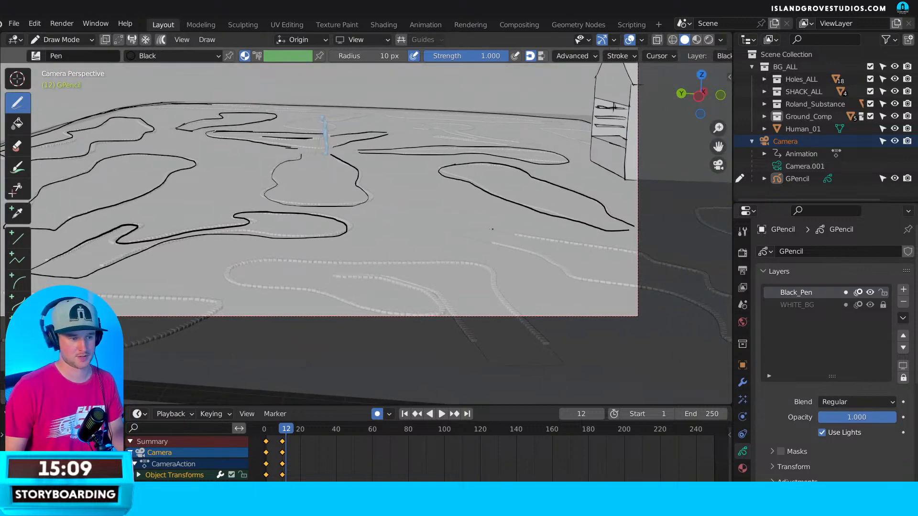
drag(490, 230, 635, 253)
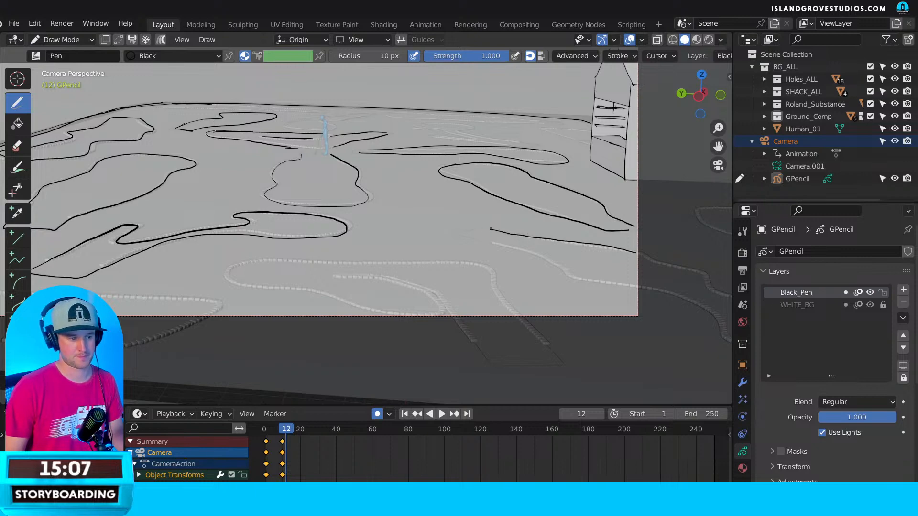
mouse_move(492, 228)
mouse_down()
mouse_move(458, 234)
mouse_move(622, 285)
mouse_up()
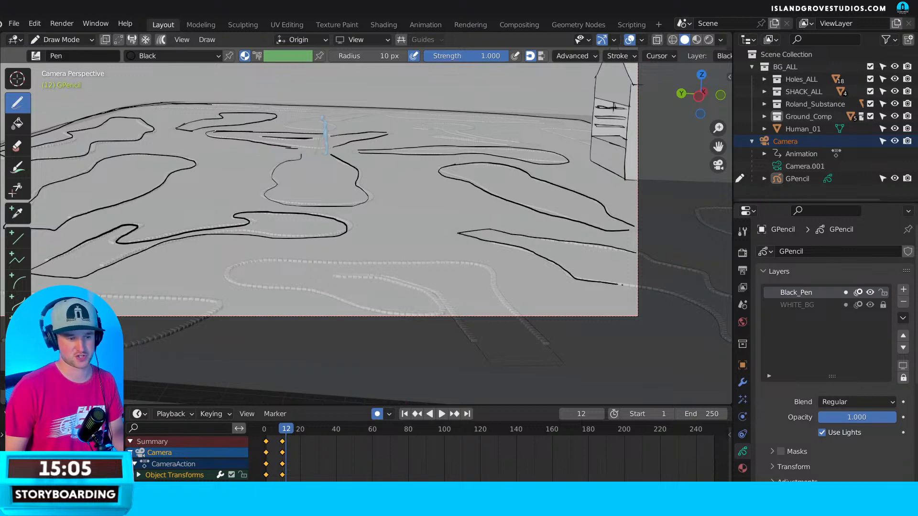
Trace the outer and inner edges of the bent foreground hole, redoing its far edge, and the hole edge in the frame's near left corner.
shift+middle_drag(511, 178, 521, 217)
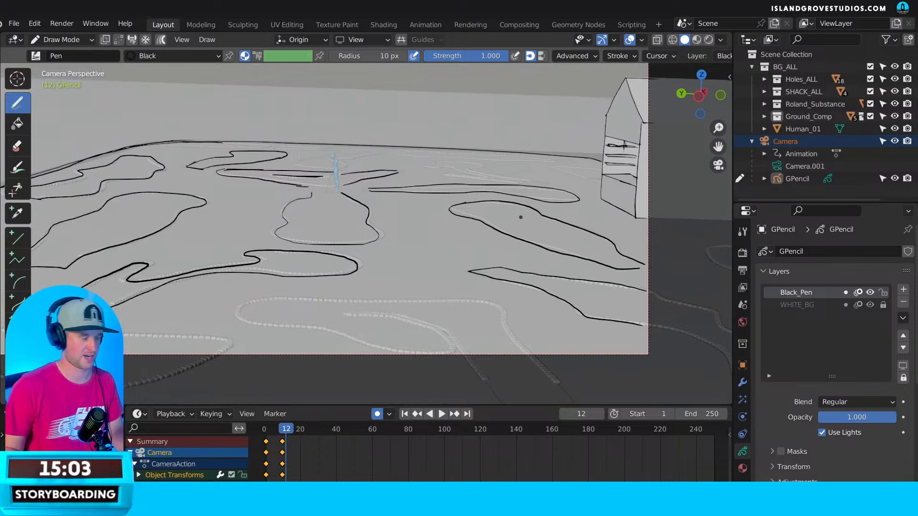
shift+middle_drag(358, 301, 417, 284)
drag(300, 299, 466, 337)
mouse_move(311, 286)
mouse_down()
mouse_move(546, 282)
mouse_move(566, 304)
mouse_up()
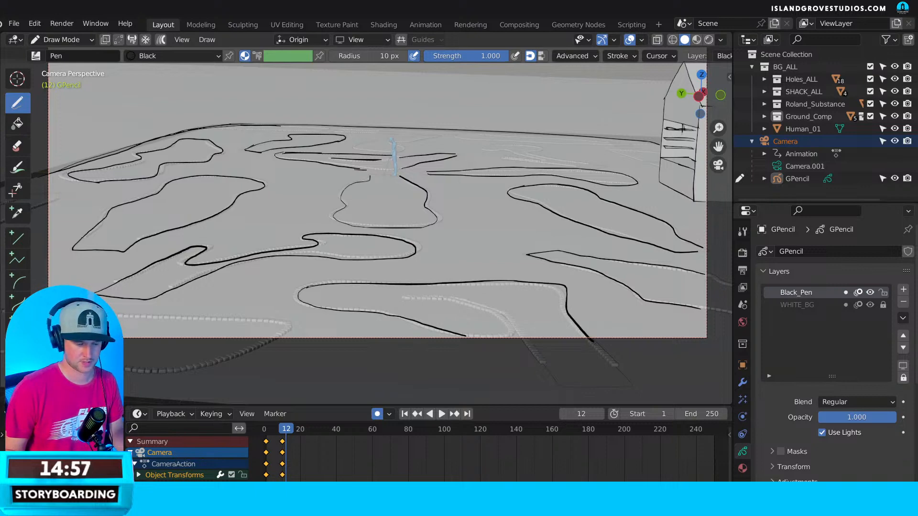
key(ctrl+z)
mouse_move(310, 287)
mouse_down()
mouse_move(525, 284)
mouse_move(557, 290)
mouse_move(591, 339)
mouse_up()
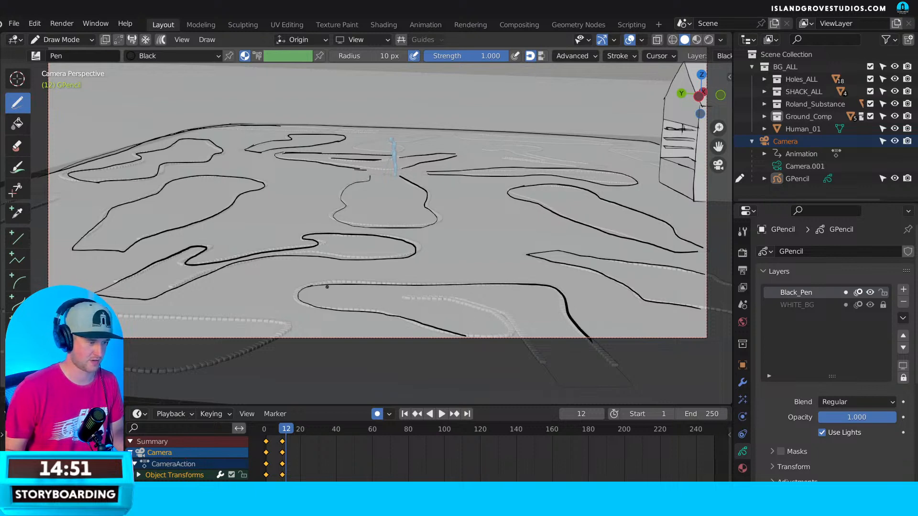
mouse_move(308, 287)
mouse_down()
mouse_move(300, 288)
mouse_move(335, 309)
mouse_up()
mouse_move(407, 297)
mouse_down()
mouse_move(515, 320)
mouse_move(540, 355)
mouse_up()
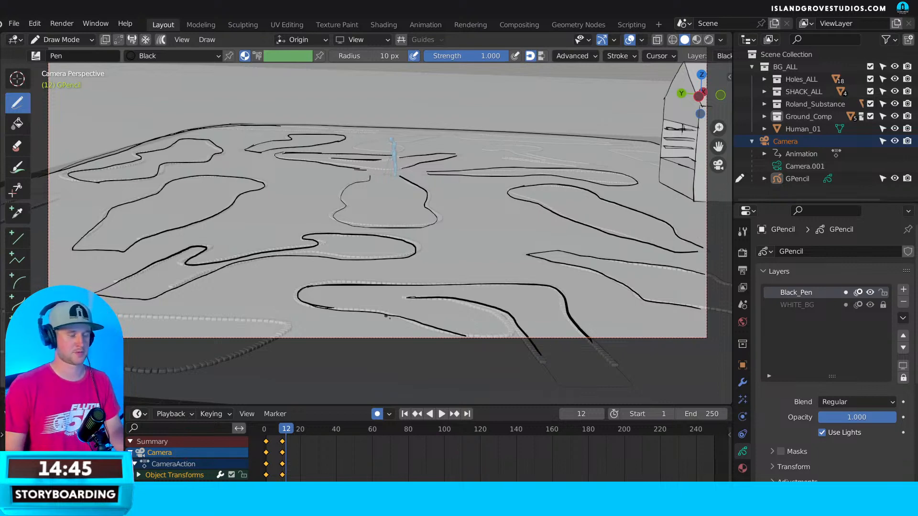
shift+middle_drag(70, 324, 179, 322)
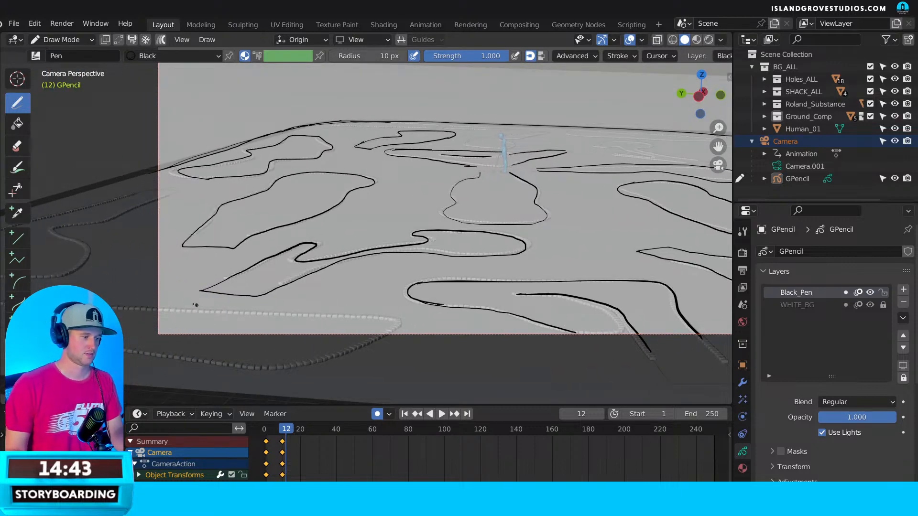
mouse_move(142, 308)
mouse_down()
mouse_move(391, 324)
mouse_move(384, 336)
mouse_up()
Retrace the outline of the rounded hole in front of the human figure and outline the far holes between the figure and the shack.
scroll(398, 311, down, 3)
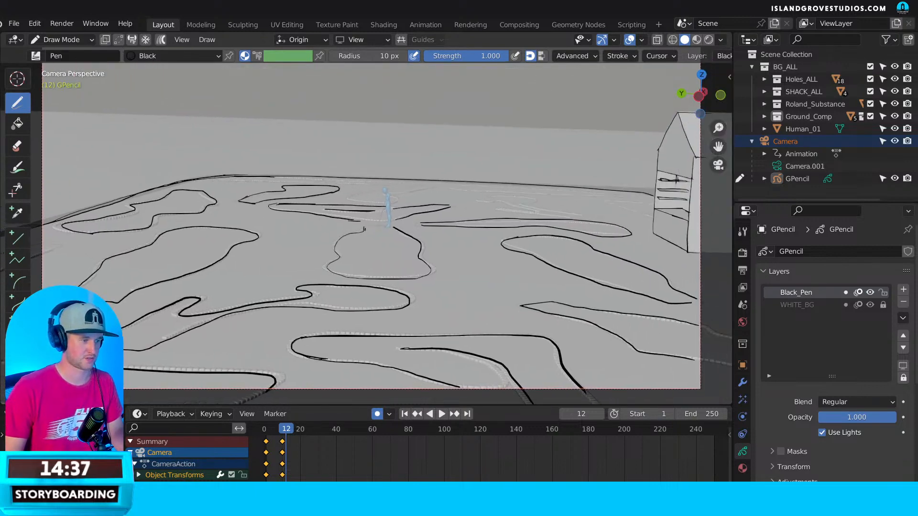
mouse_move(338, 258)
mouse_down()
mouse_move(329, 264)
mouse_move(336, 276)
mouse_move(432, 269)
mouse_up()
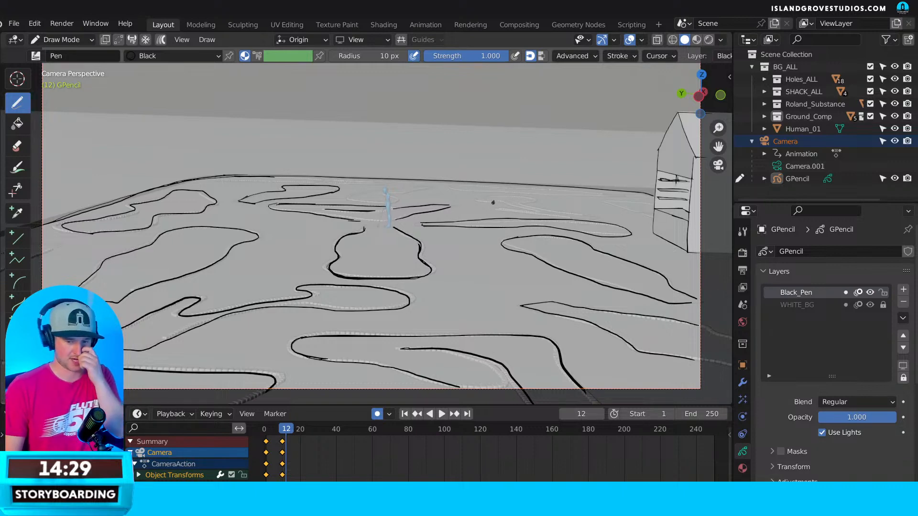
mouse_move(486, 197)
mouse_down()
mouse_move(476, 198)
mouse_move(527, 211)
mouse_up()
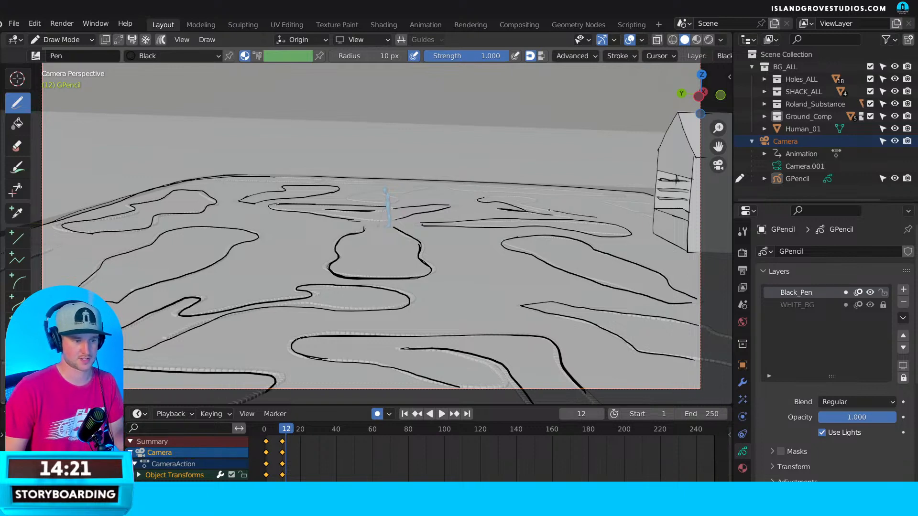
mouse_move(518, 196)
mouse_down()
mouse_move(481, 192)
mouse_move(598, 196)
mouse_up()
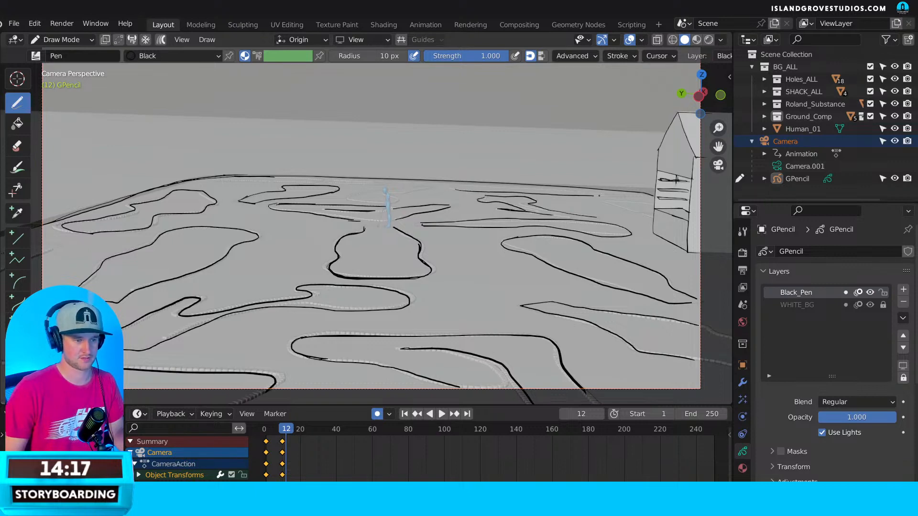
mouse_move(454, 189)
mouse_down()
mouse_move(619, 194)
mouse_move(642, 204)
mouse_up()
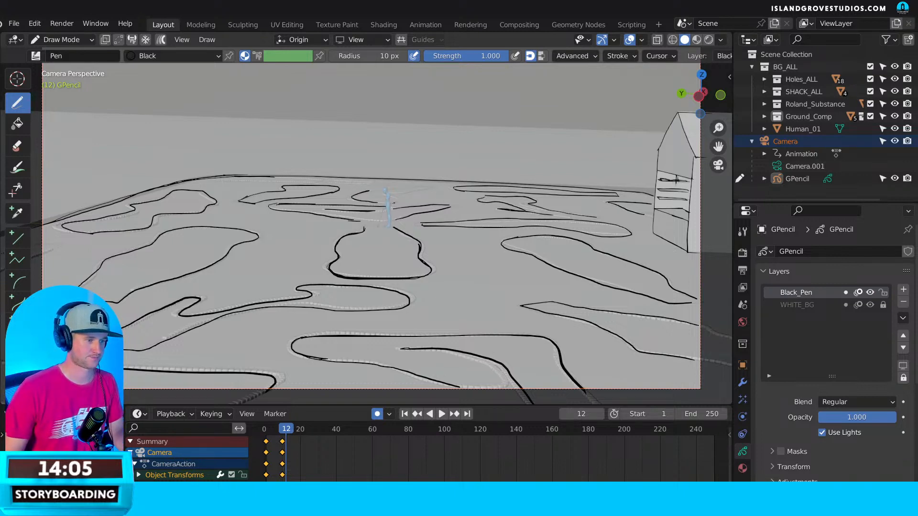
Trace the remaining outline of the small hole behind the human figure and the thin hole at the back course edge.
mouse_move(391, 195)
mouse_down()
mouse_move(420, 190)
mouse_move(395, 190)
mouse_up()
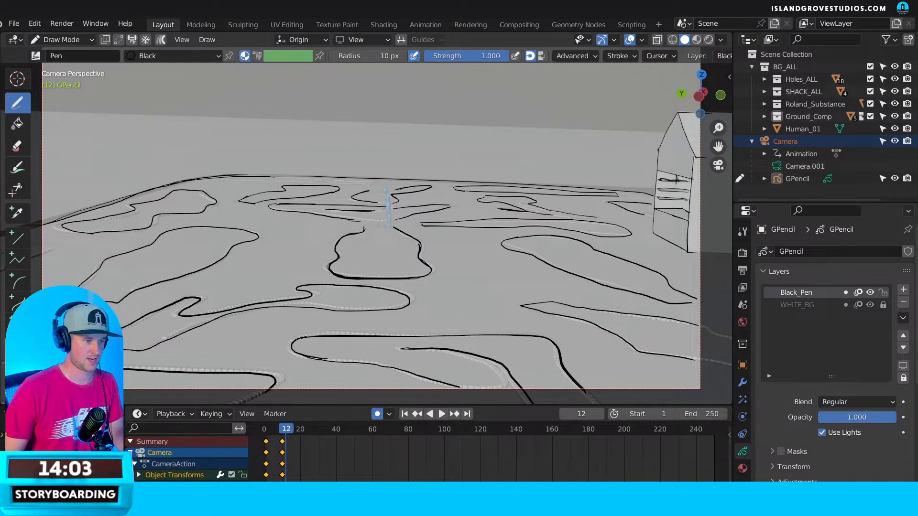
drag(337, 181, 392, 182)
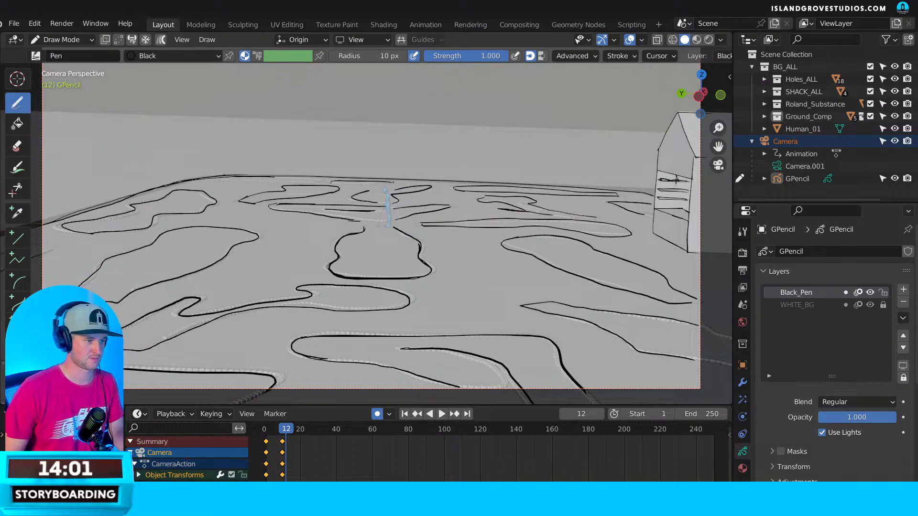
drag(337, 183, 380, 185)
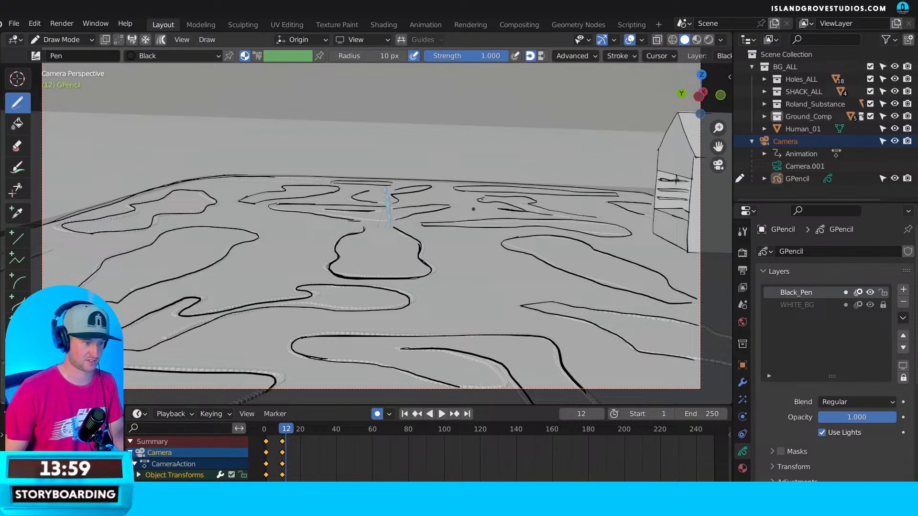
Trace the thin hole along the back left corner of the course and the hole tip entering the camera frame's left side.
scroll(361, 187, down, 4)
scroll(398, 236, up, 5)
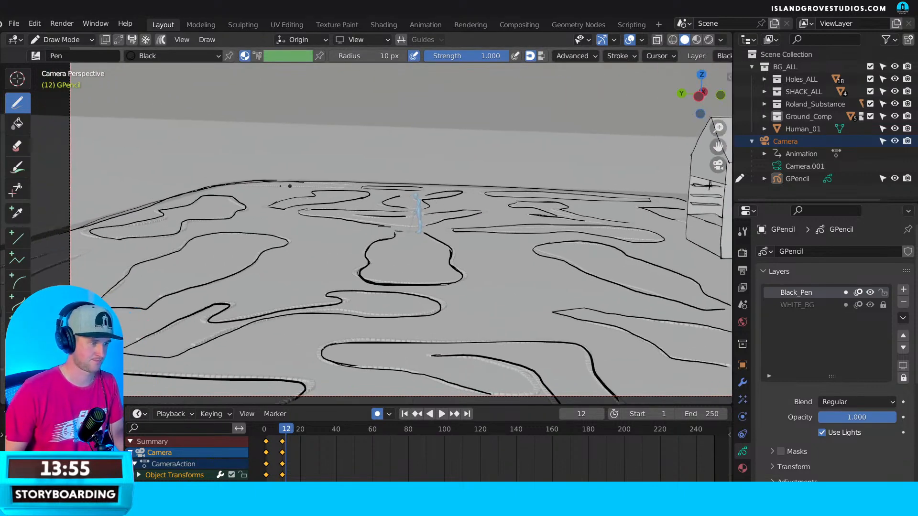
drag(250, 188, 348, 186)
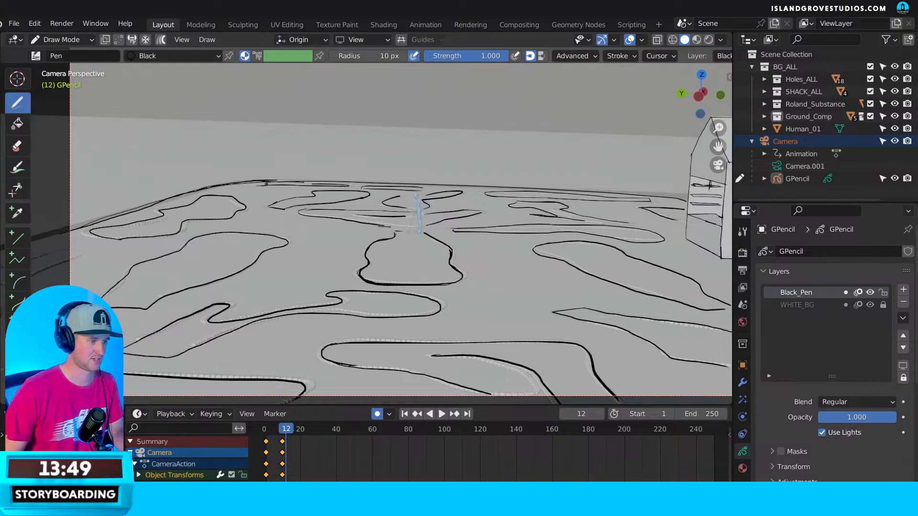
shift+middle_drag(251, 243, 214, 239)
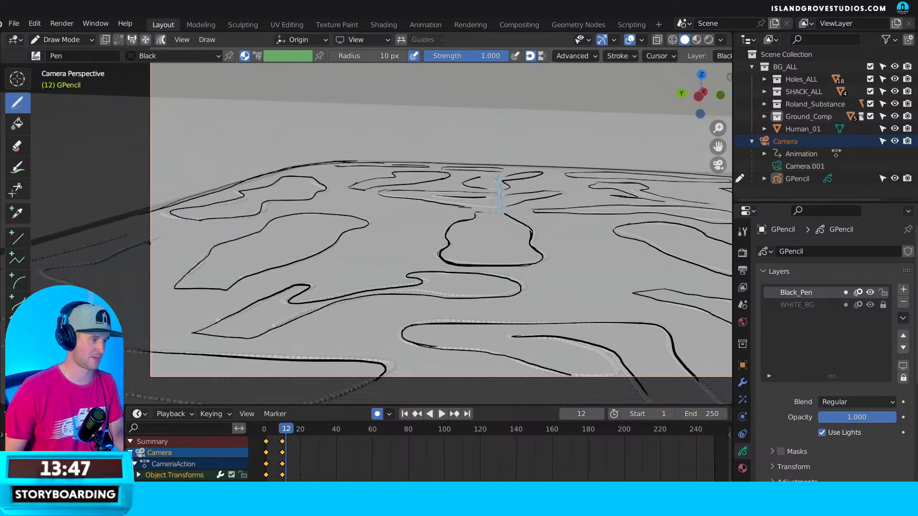
drag(149, 243, 170, 233)
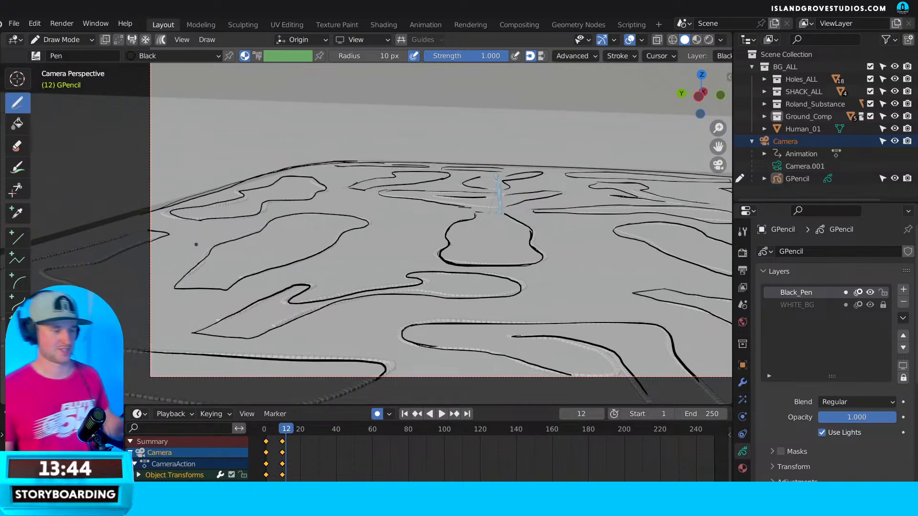
Erase the merged middle section of the wavy left hole's outline and redraw its upper and lower edges as separate lines.
shift+middle_drag(338, 287, 316, 276)
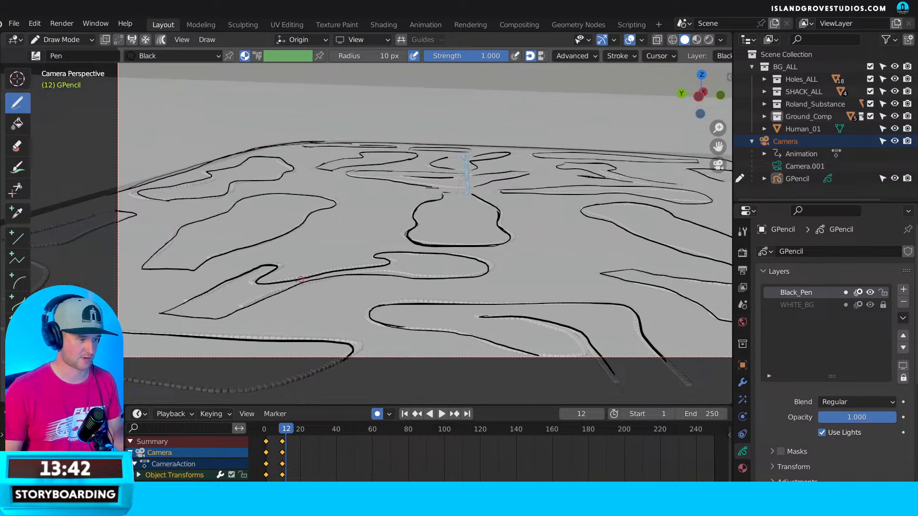
ctrl+drag(301, 279, 369, 267)
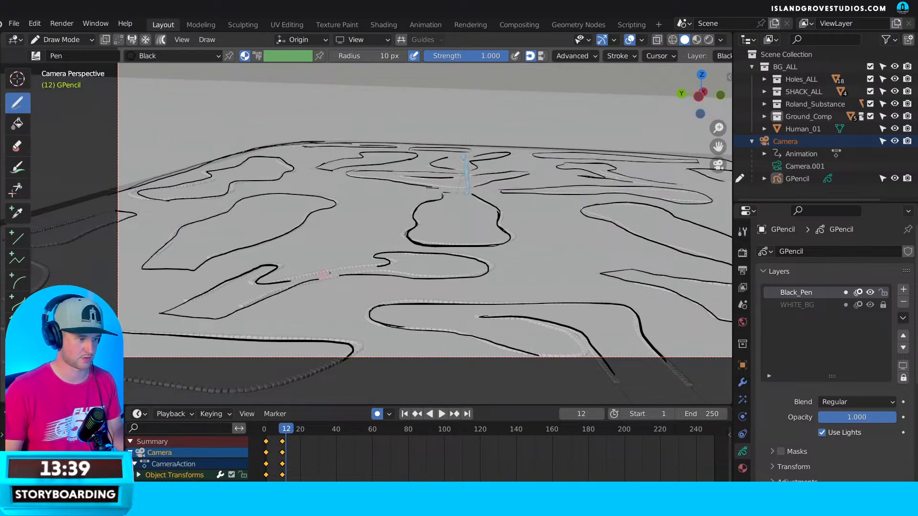
drag(285, 281, 376, 266)
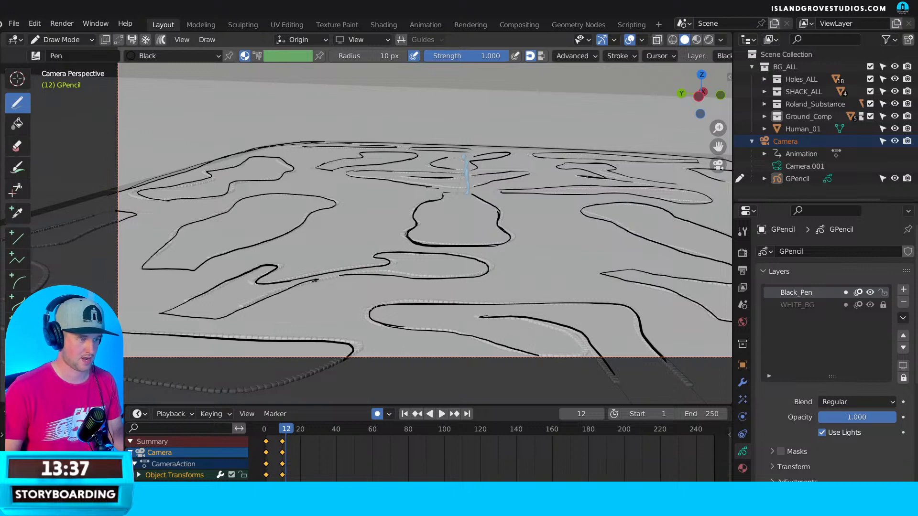
drag(292, 287, 338, 277)
Thicken the course's back left boundary line from the camera frame's edge up to the far corner.
shift+middle_drag(454, 268, 413, 302)
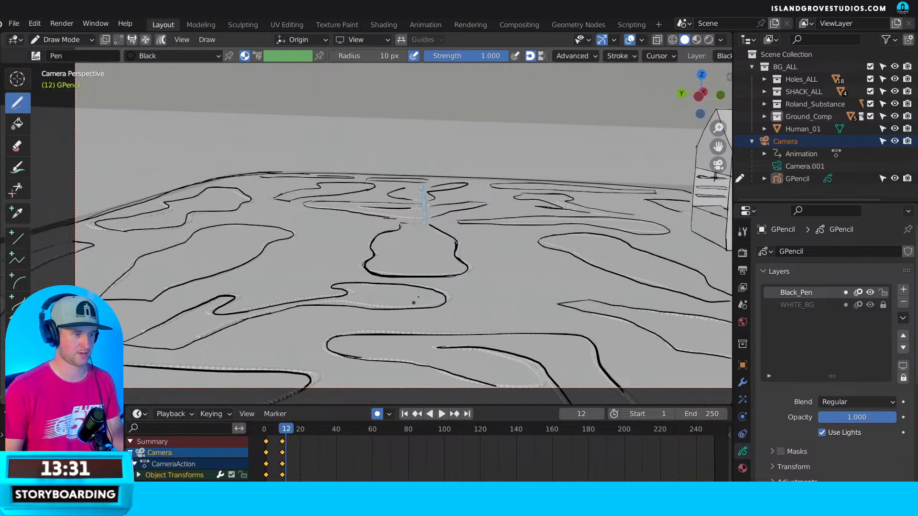
shift+middle_drag(534, 250, 503, 222)
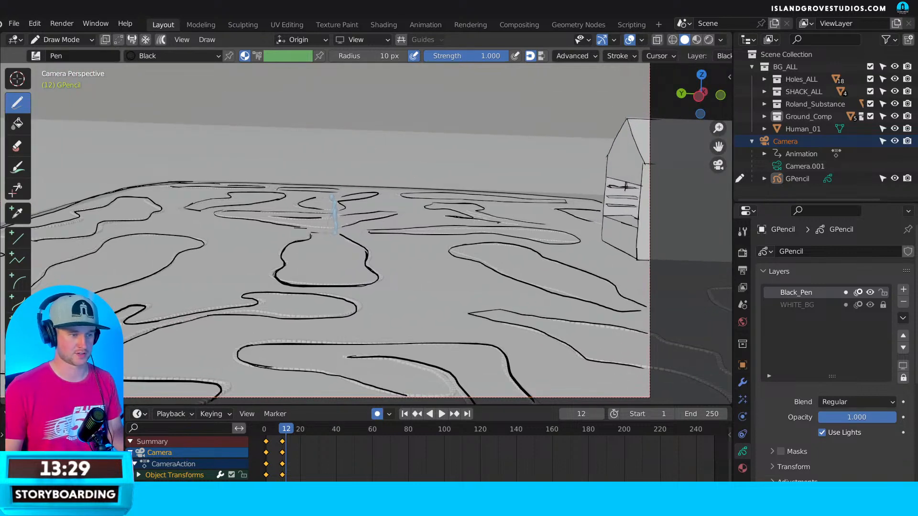
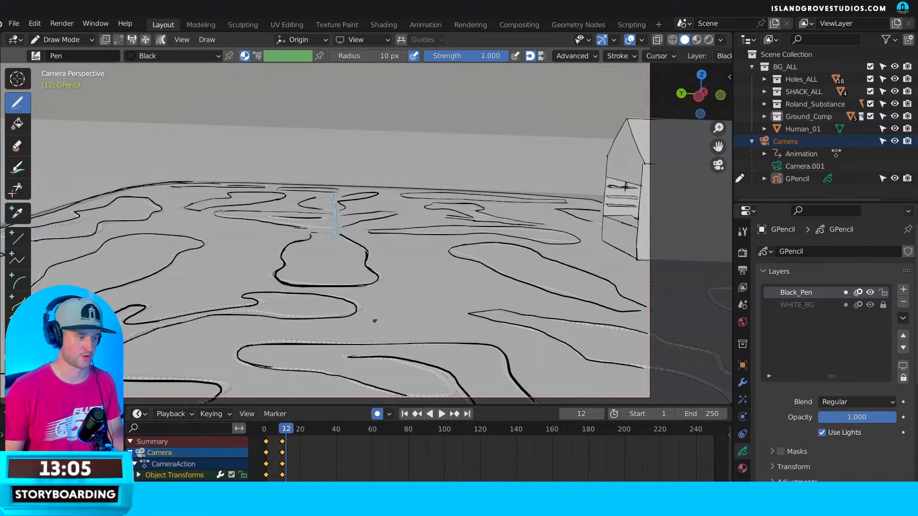
shift+middle_drag(375, 320, 510, 303)
shift+middle_drag(413, 201, 409, 218)
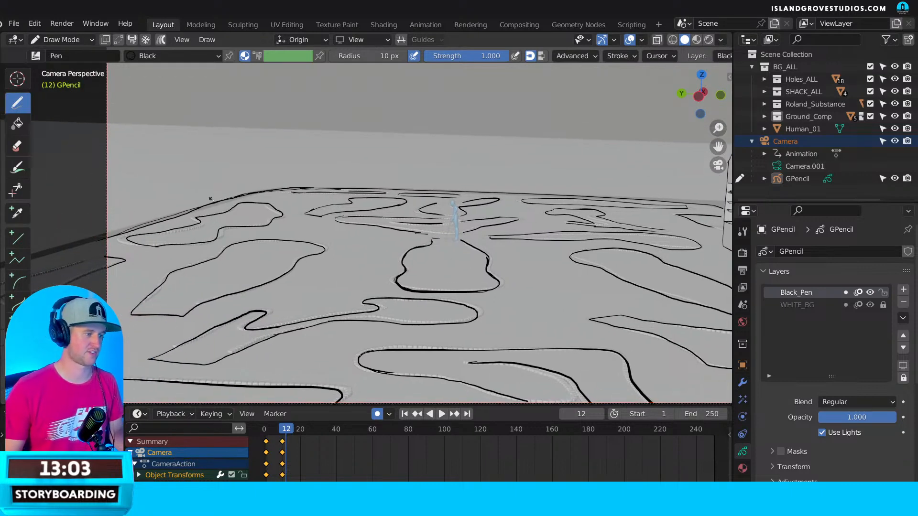
drag(114, 233, 287, 188)
scroll(400, 196, down, 2)
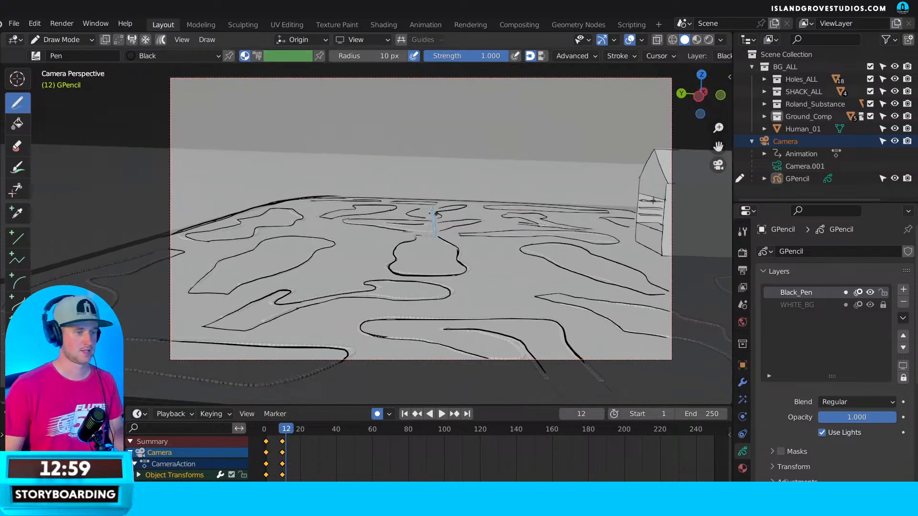
Thicken both roof slopes of the shack's front gable, undoing the poor strokes.
scroll(557, 150, up, 4)
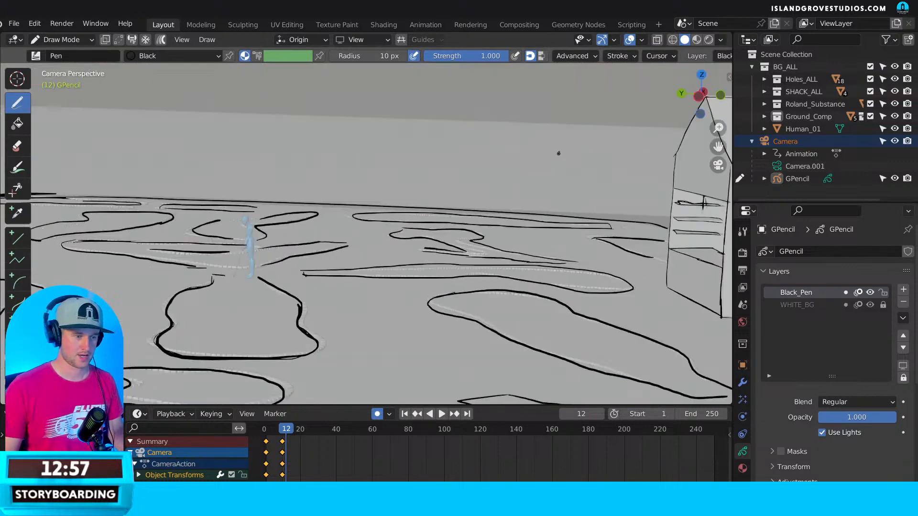
drag(502, 146, 539, 86)
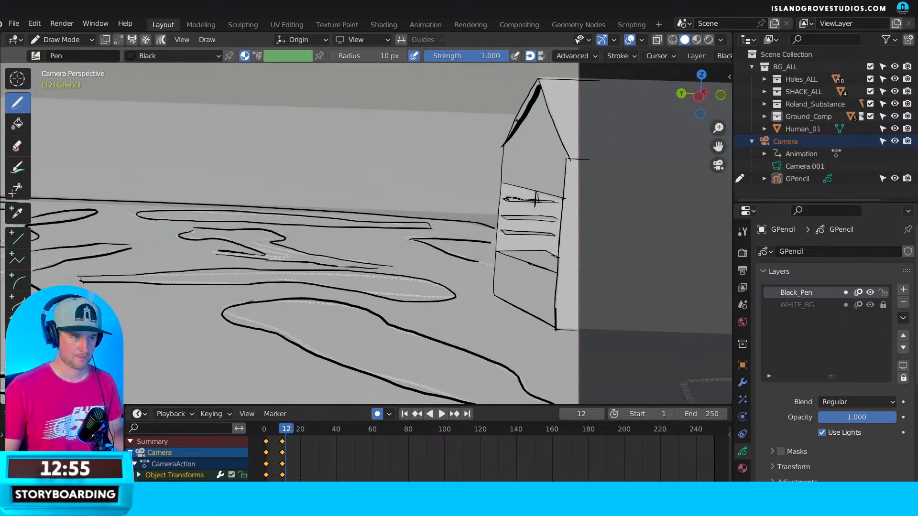
key(ctrl+z)
mouse_move(500, 149)
mouse_down()
mouse_move(528, 98)
mouse_move(562, 122)
mouse_move(571, 143)
mouse_up()
key(ctrl+z)
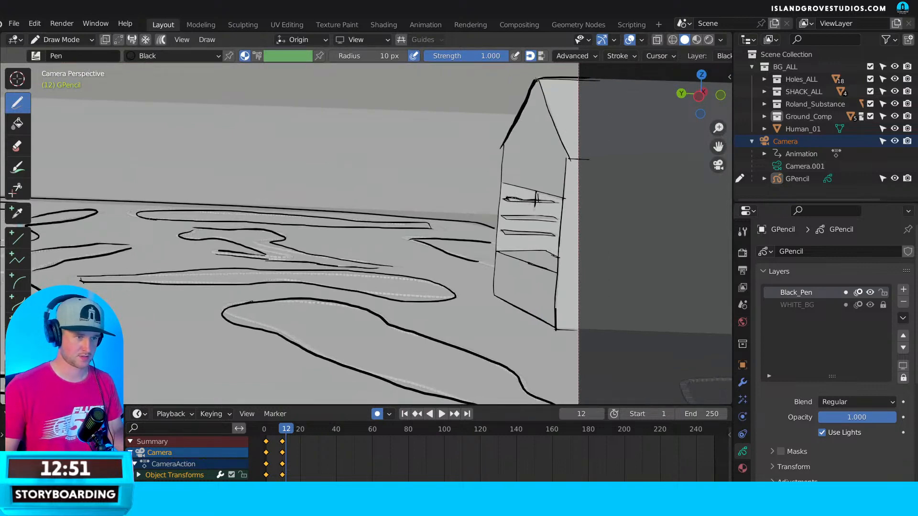
drag(536, 80, 569, 157)
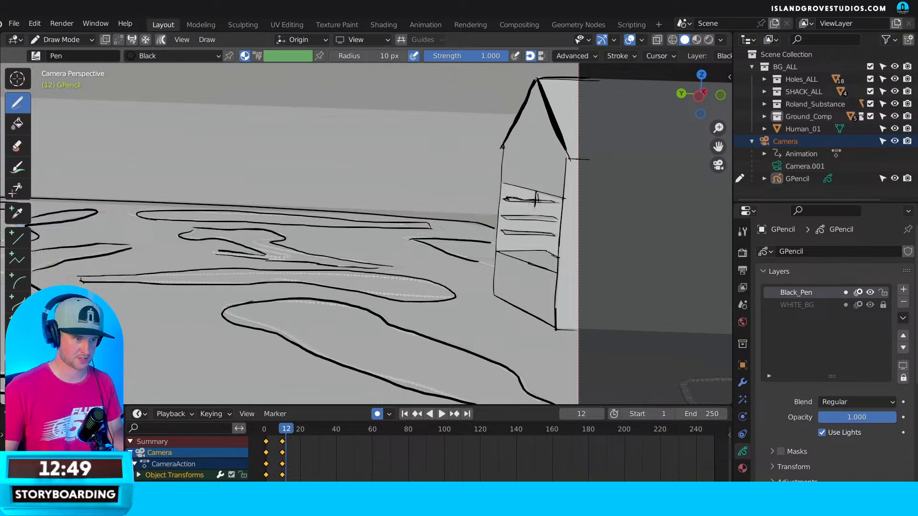
Redraw the shack's left wall edge from the roof down to the ground, undoing the poor strokes.
drag(503, 147, 488, 308)
key(ctrl+z)
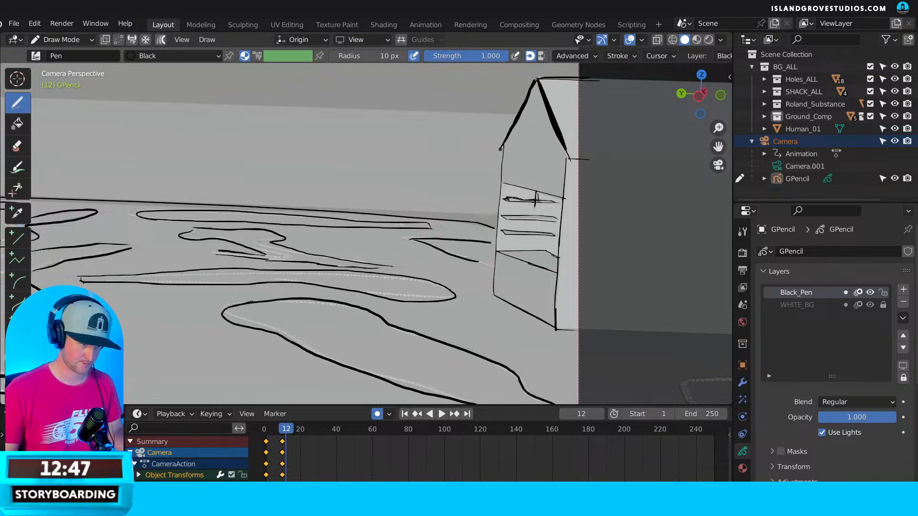
drag(500, 149, 489, 302)
key(ctrl+z)
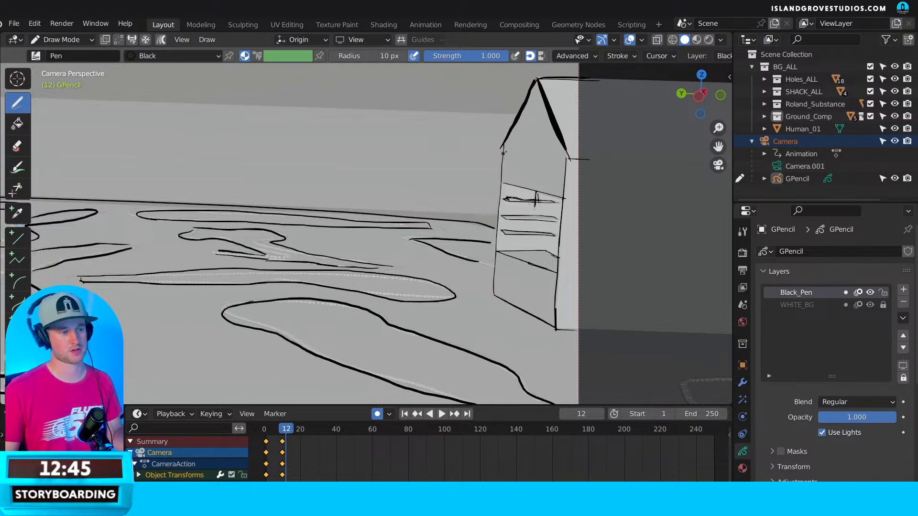
drag(500, 175, 489, 309)
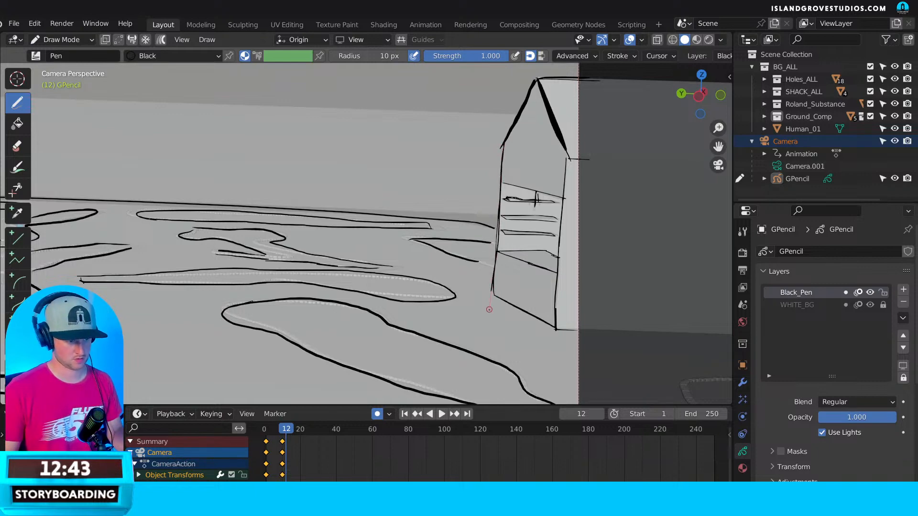
Trace the human figure's head, back, front, legs and foot in black pen.
scroll(591, 198, down, 4)
shift+middle_drag(214, 248, 447, 248)
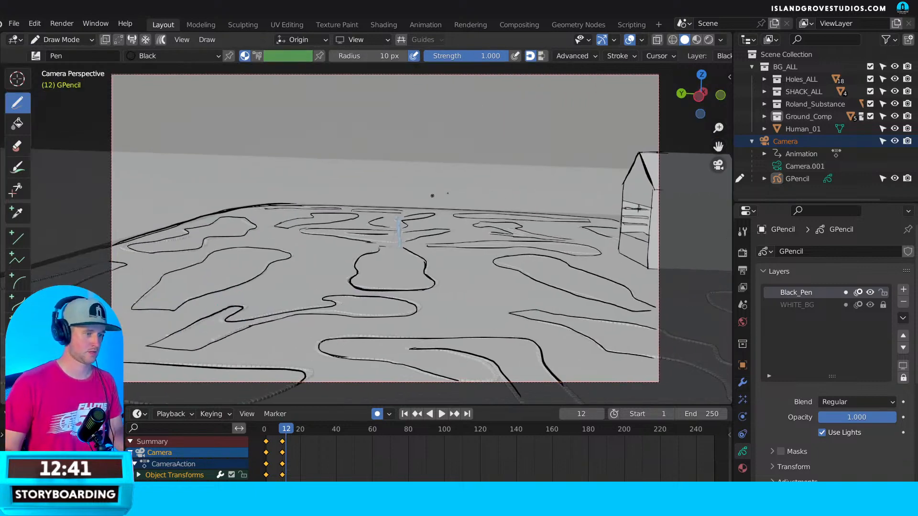
scroll(435, 232, up, 8)
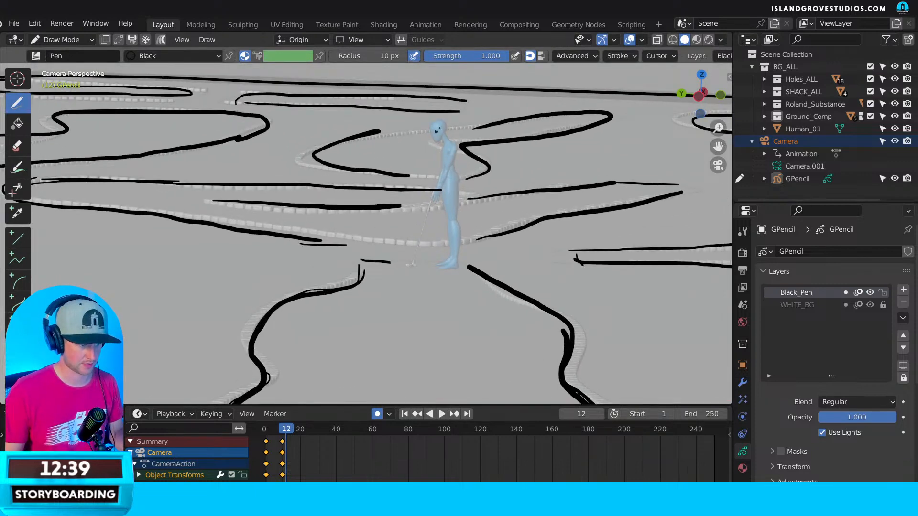
drag(434, 123, 436, 140)
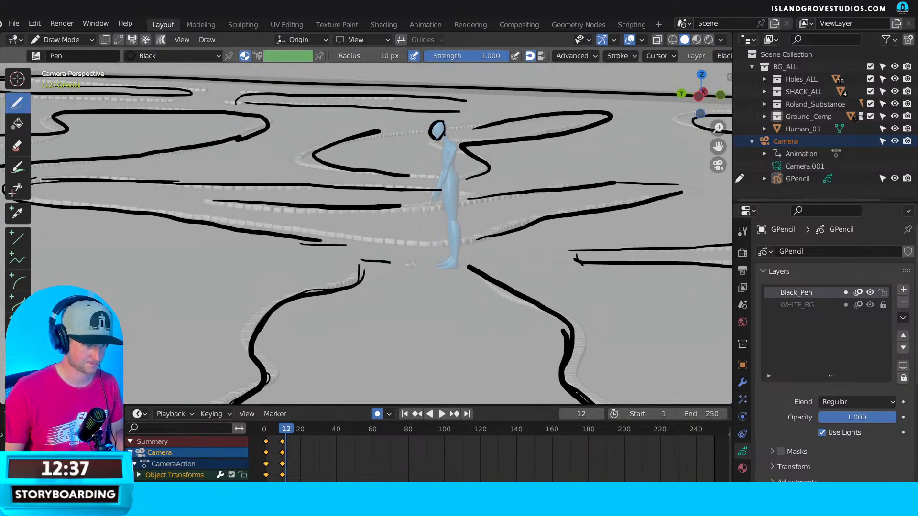
drag(454, 159, 456, 216)
drag(442, 181, 450, 255)
drag(459, 220, 455, 266)
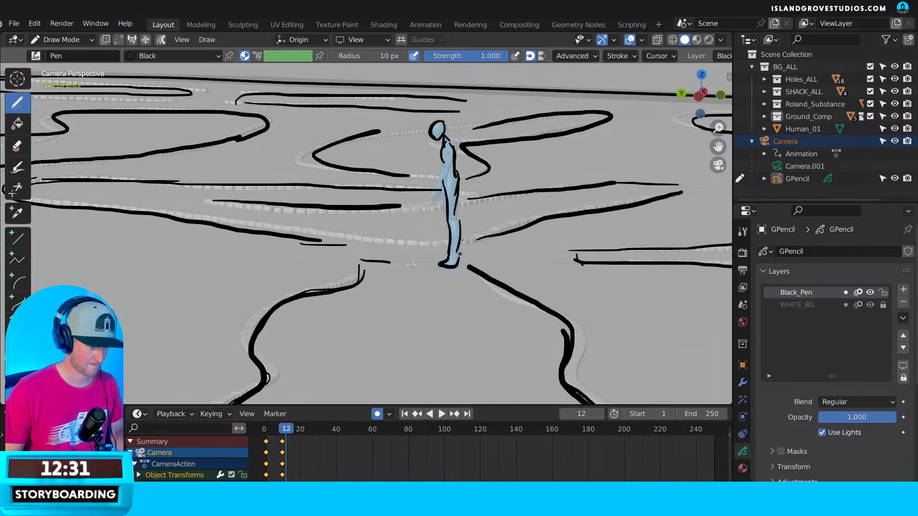
Draw the figure's arm and the golf club running from the hands to the ground, with a thickened club head.
drag(447, 150, 415, 265)
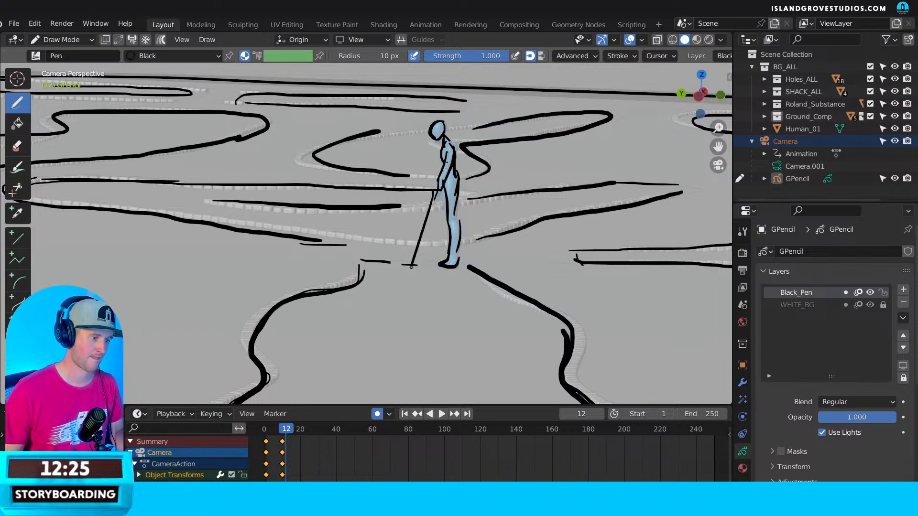
drag(403, 265, 410, 267)
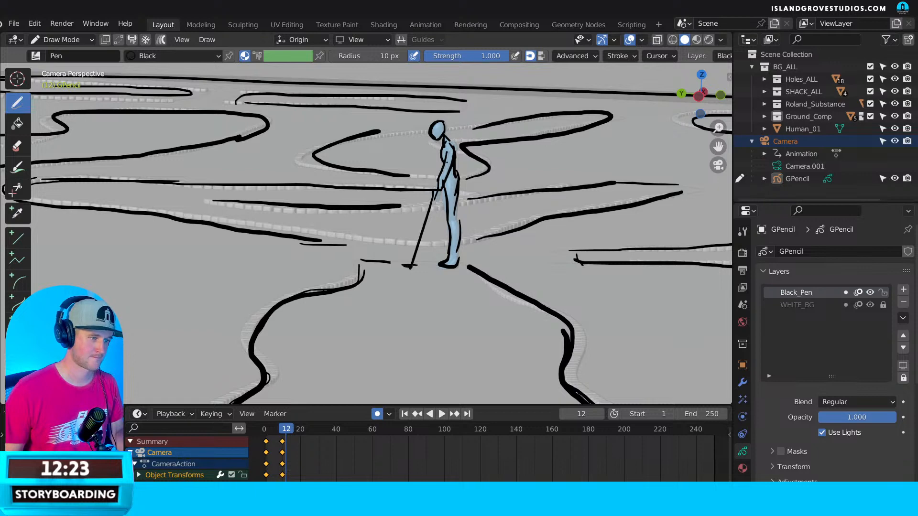
scroll(452, 243, down, 8)
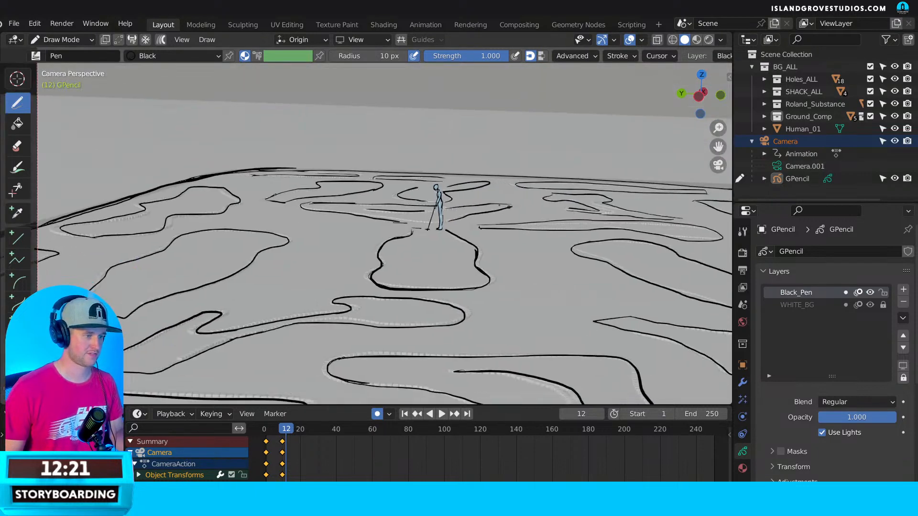
scroll(491, 238, down, 1)
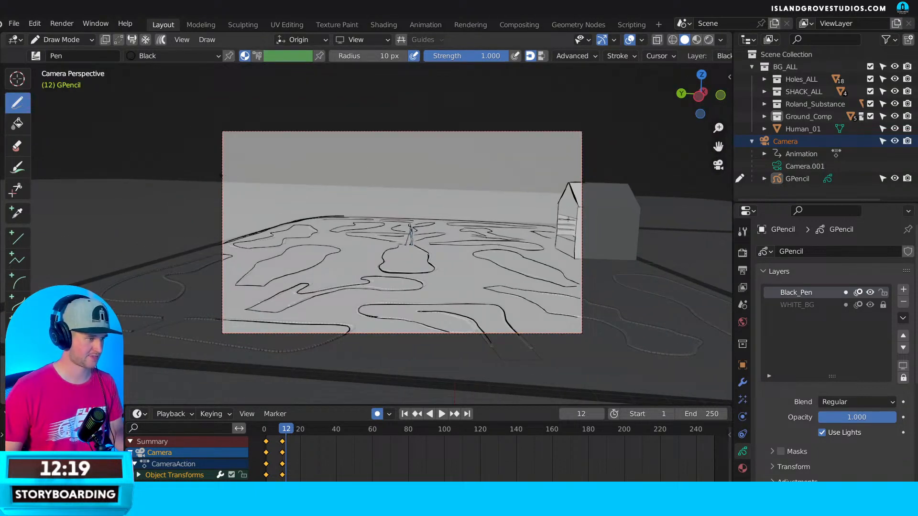
Sketch loose cloud outlines across the sky behind the course in black pen on the frame 12 drawing.
drag(224, 143, 274, 173)
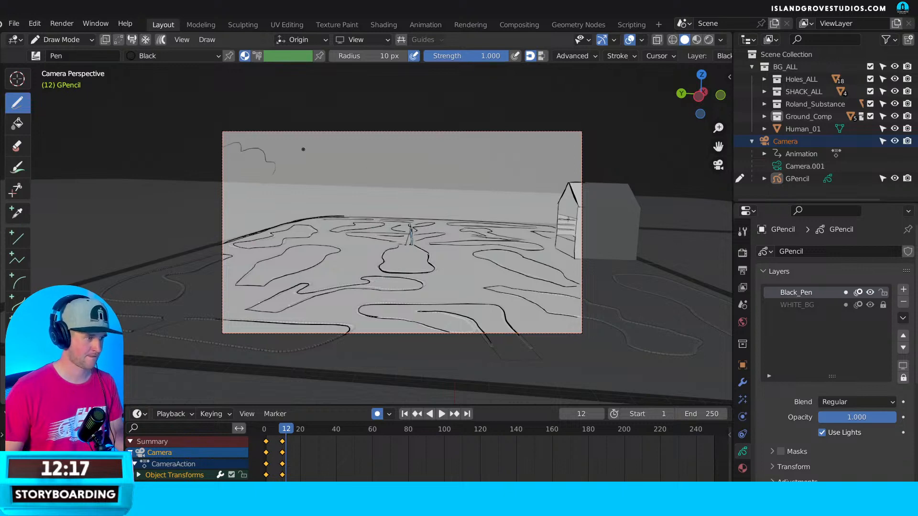
drag(336, 151, 436, 170)
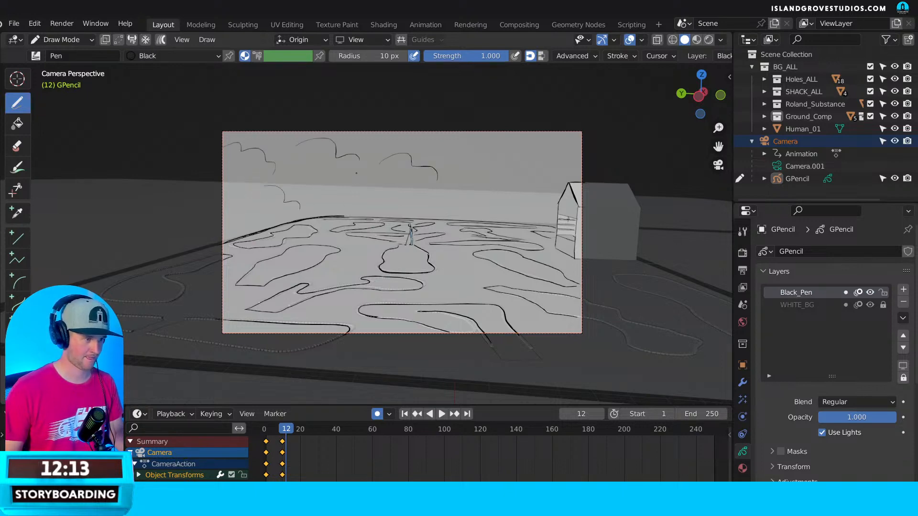
drag(457, 144, 571, 158)
drag(473, 181, 540, 209)
drag(457, 208, 498, 216)
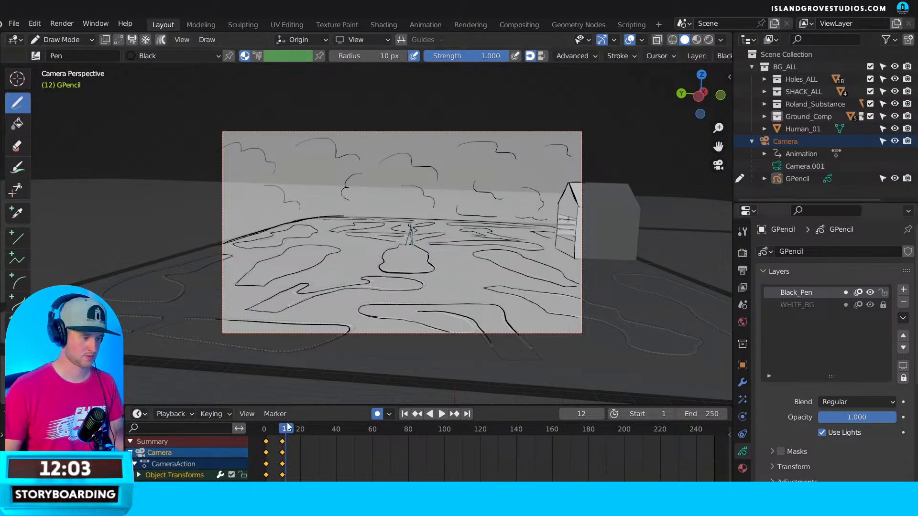
Play and scrub through the first dozen frames to compare the drawings with the camera keyframes.
key(space)
drag(286, 429, 277, 431)
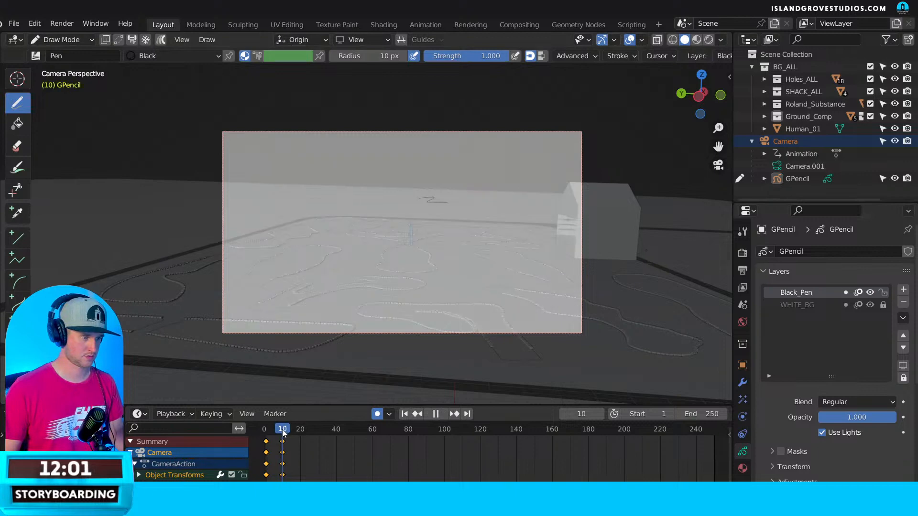
key(space)
ctrl+middle_drag(335, 459, 555, 469)
ctrl+scroll(555, 469, left, 5)
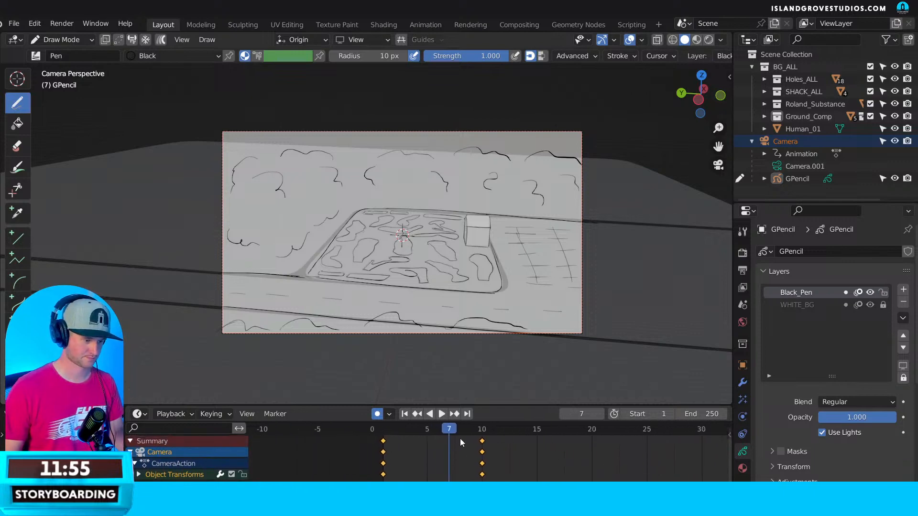
mouse_move(449, 429)
mouse_down()
mouse_move(509, 432)
mouse_move(497, 430)
mouse_up()
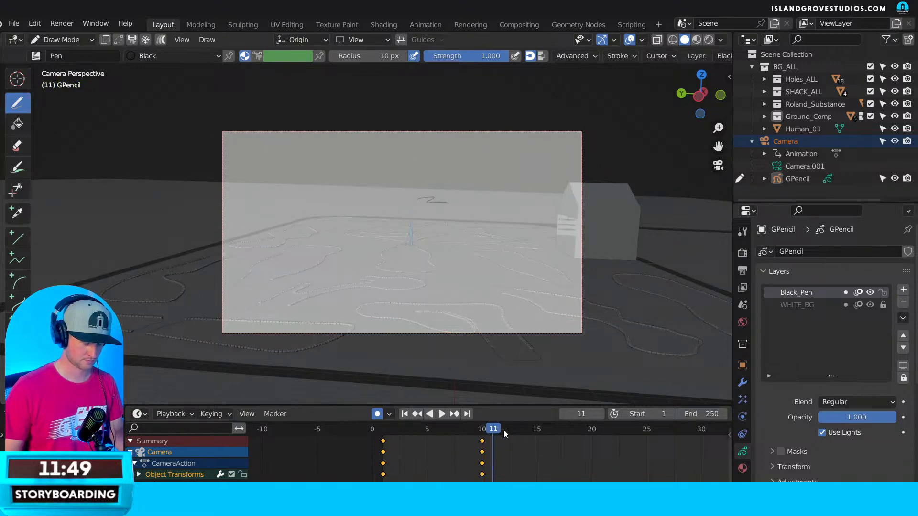
Switch the timeline area to the Dope Sheet editor.
click(138, 414)
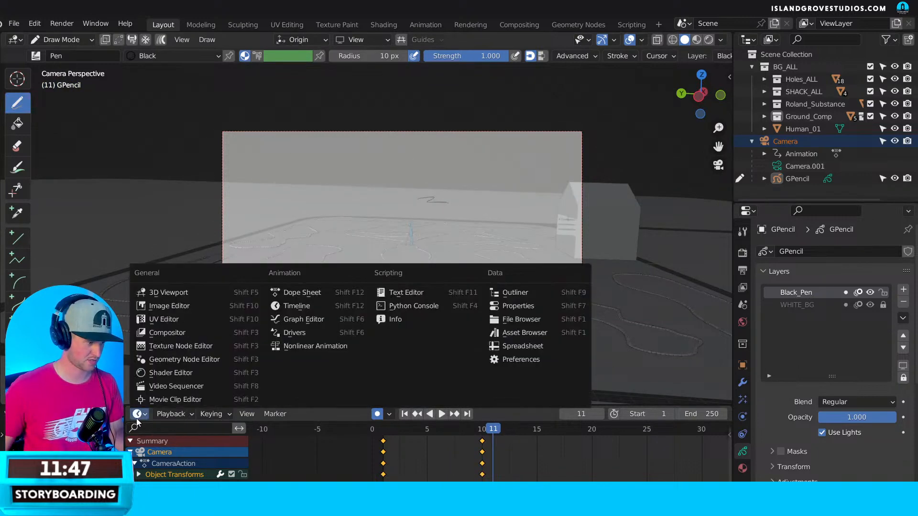
click(288, 305)
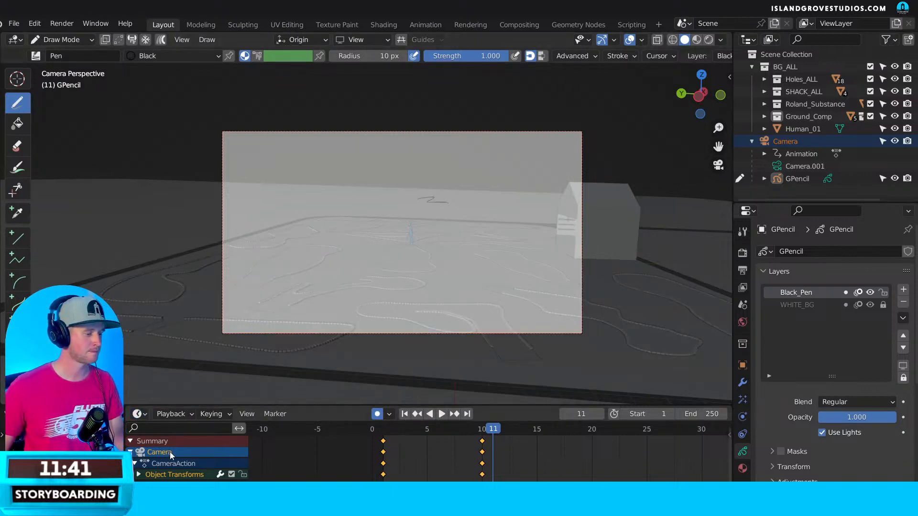
click(139, 414)
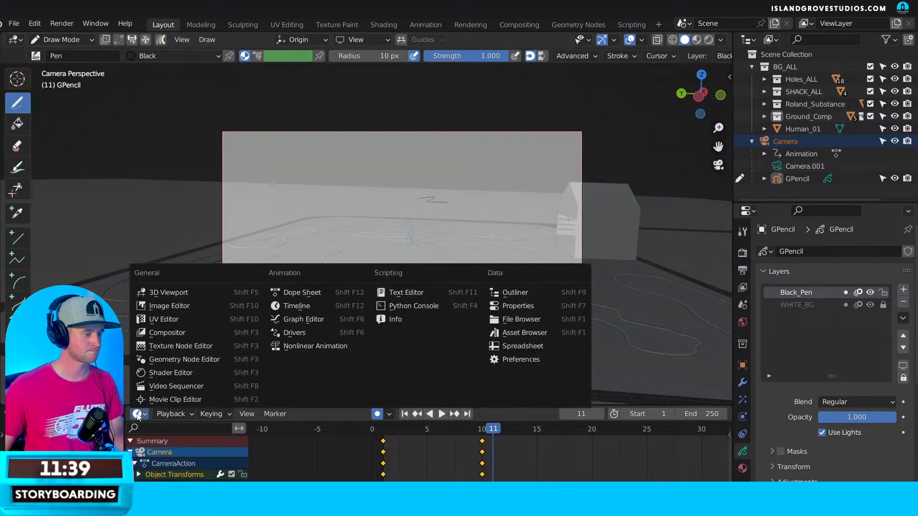
click(302, 295)
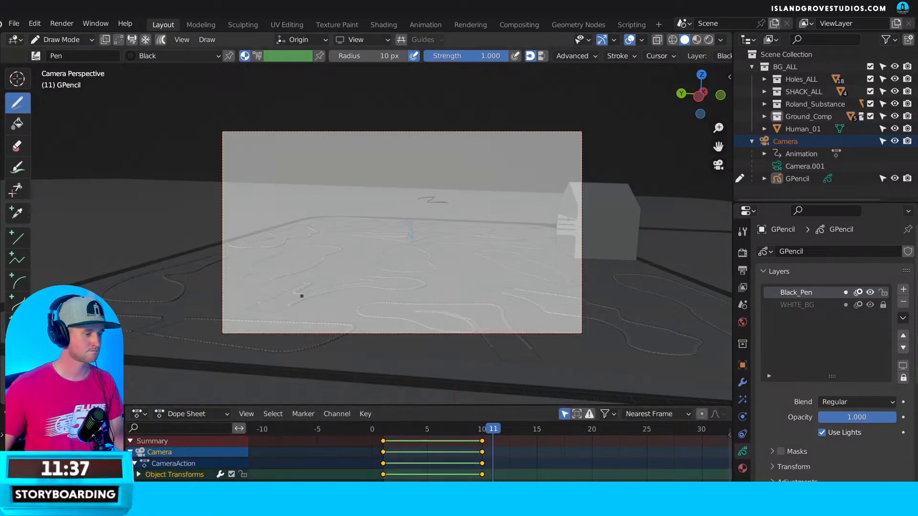
click(215, 415)
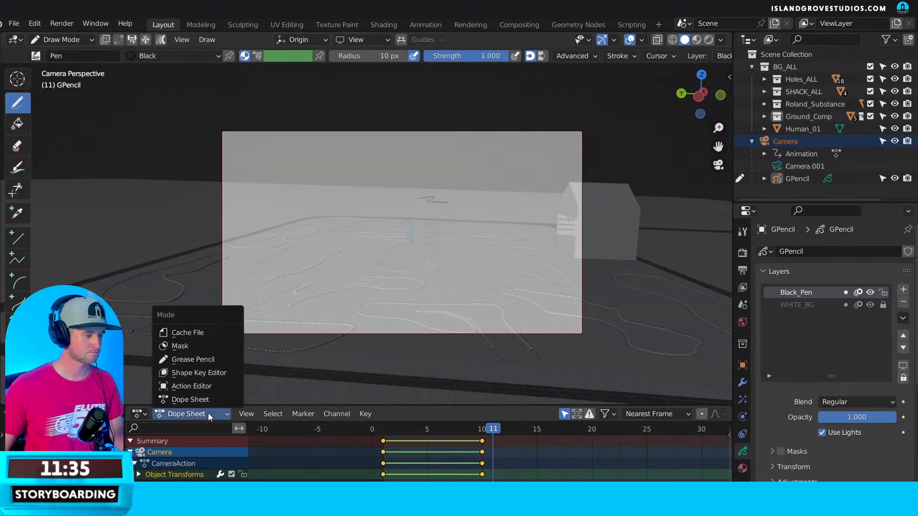
click(208, 359)
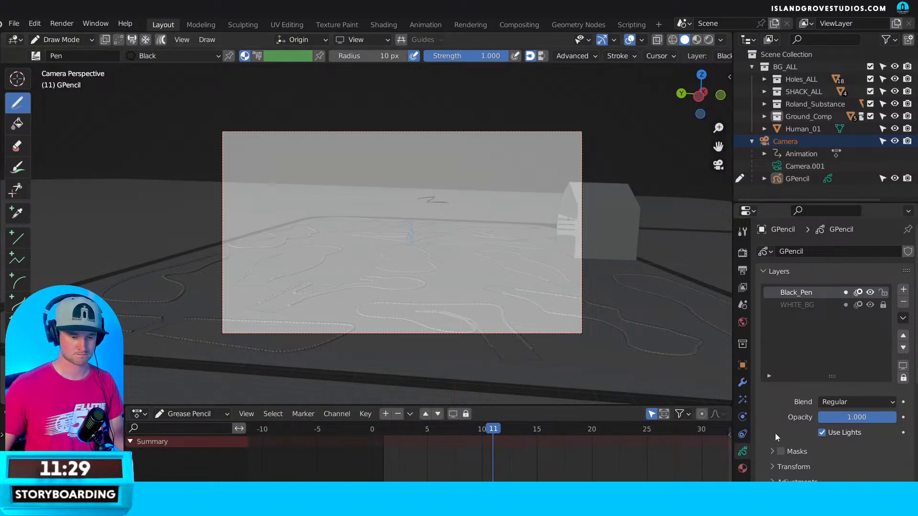
scroll(775, 433, down, 1)
scroll(489, 457, down, 1)
scroll(488, 457, down, 2)
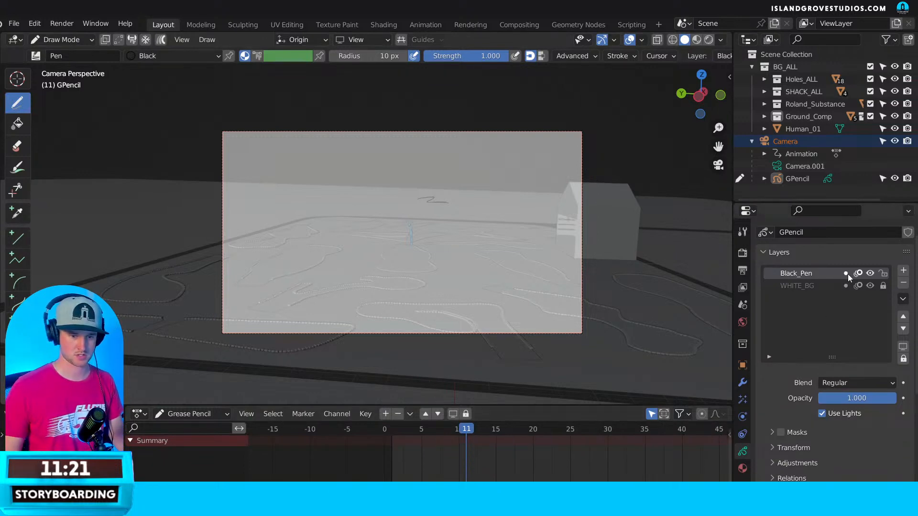
click(165, 413)
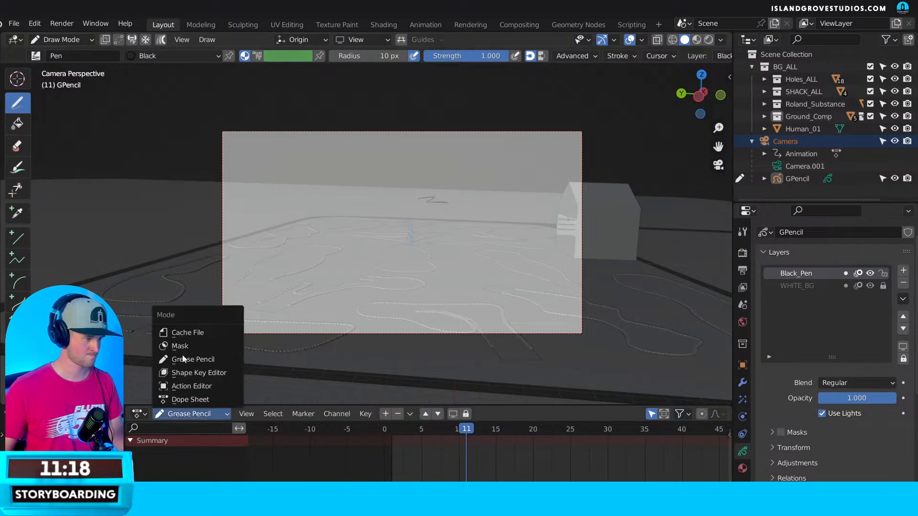
click(139, 414)
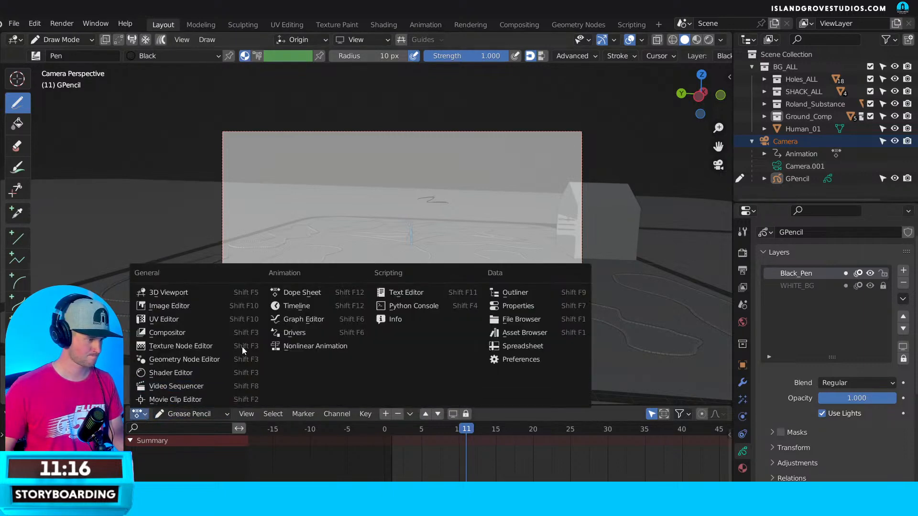
click(296, 292)
click(194, 414)
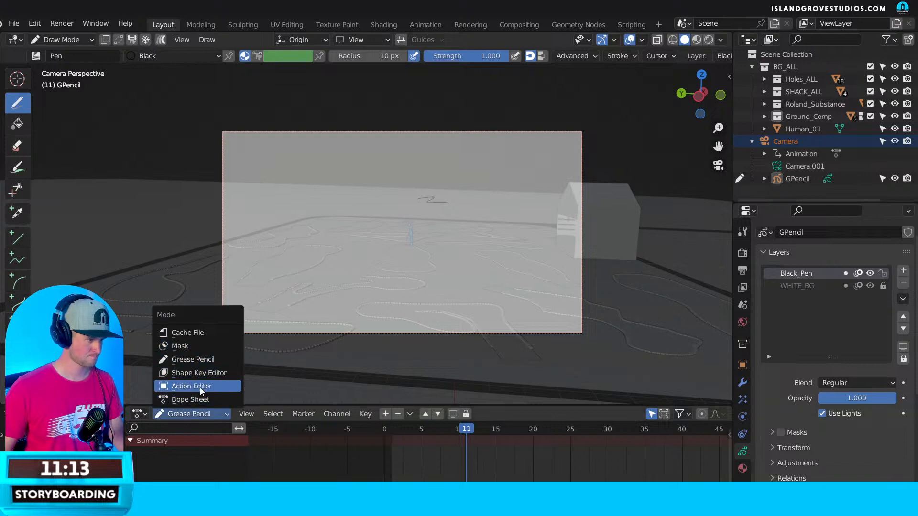
click(192, 399)
Show the GPencil object's keyframes and delete its keyframe at frame 10.
mouse_move(467, 433)
mouse_down()
mouse_move(444, 432)
mouse_move(485, 433)
mouse_move(473, 432)
mouse_up()
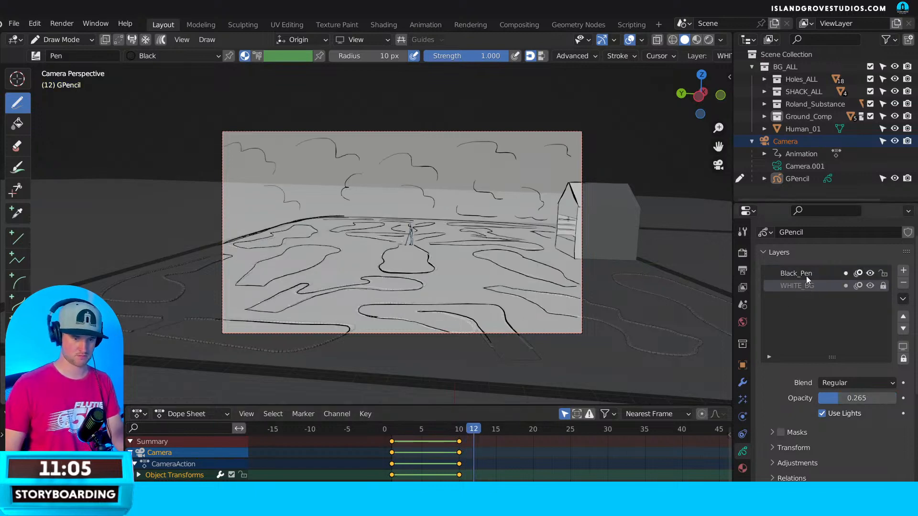
click(796, 180)
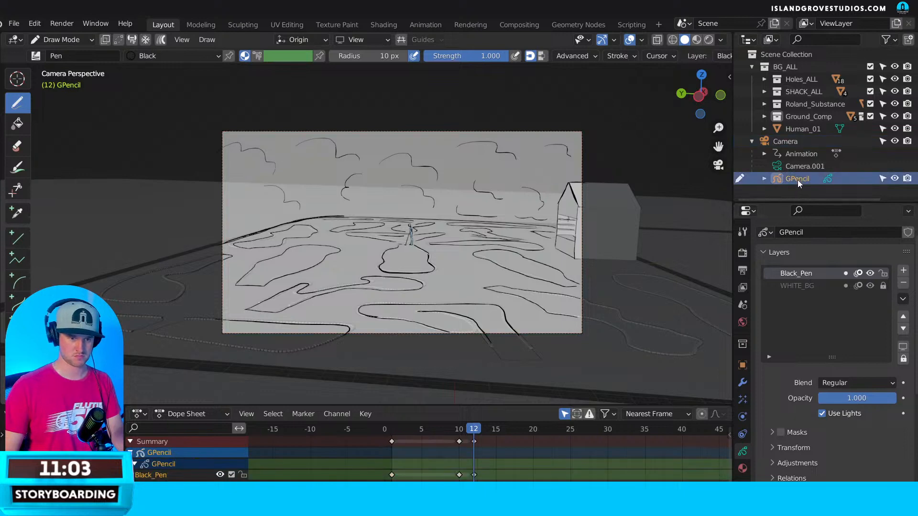
click(461, 432)
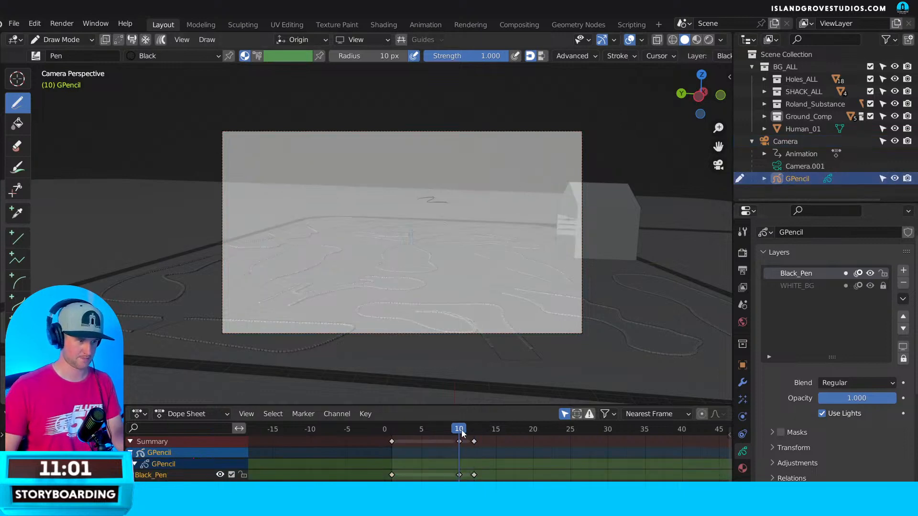
click(460, 443)
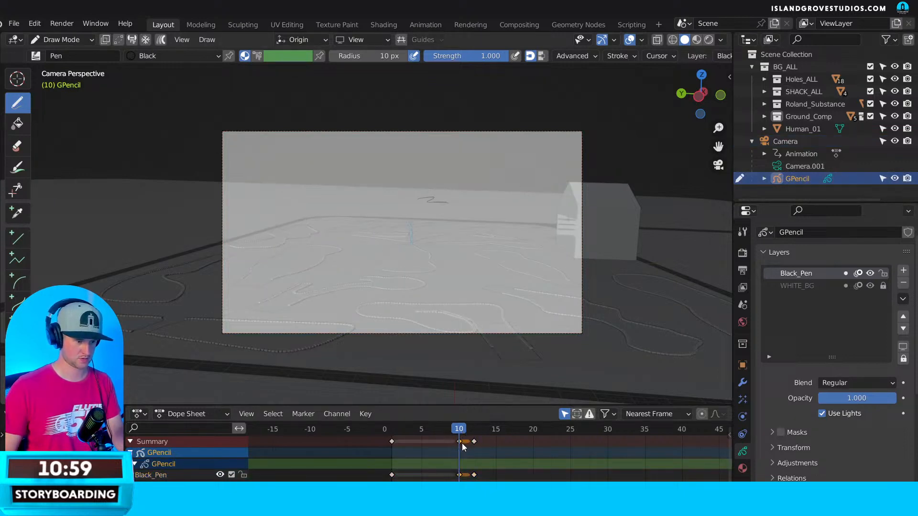
key(x)
click(460, 443)
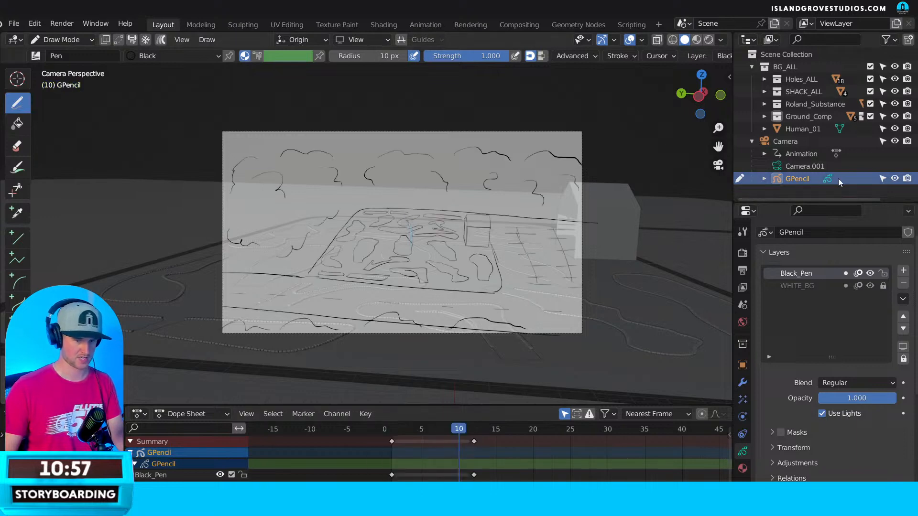
Check the Camera's keyframes and move GPencil's frame 12 keyframe to frame 10 to match.
click(791, 140)
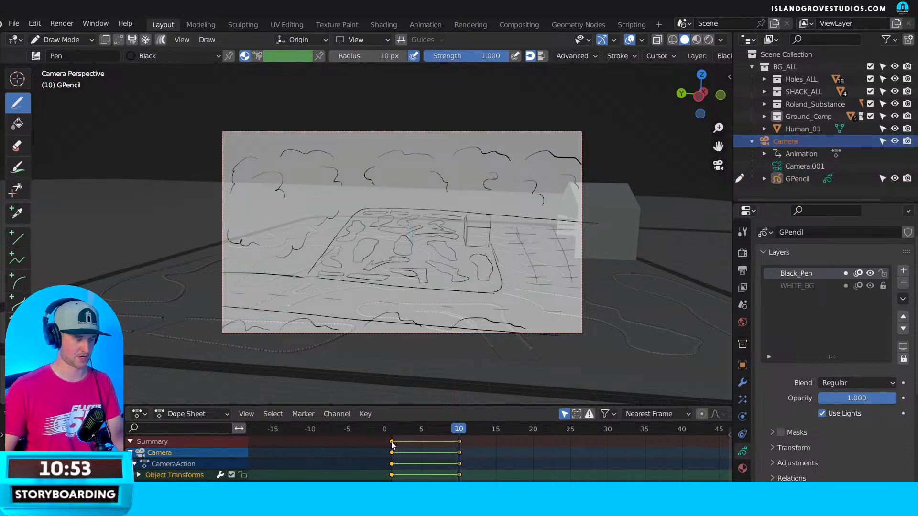
click(799, 178)
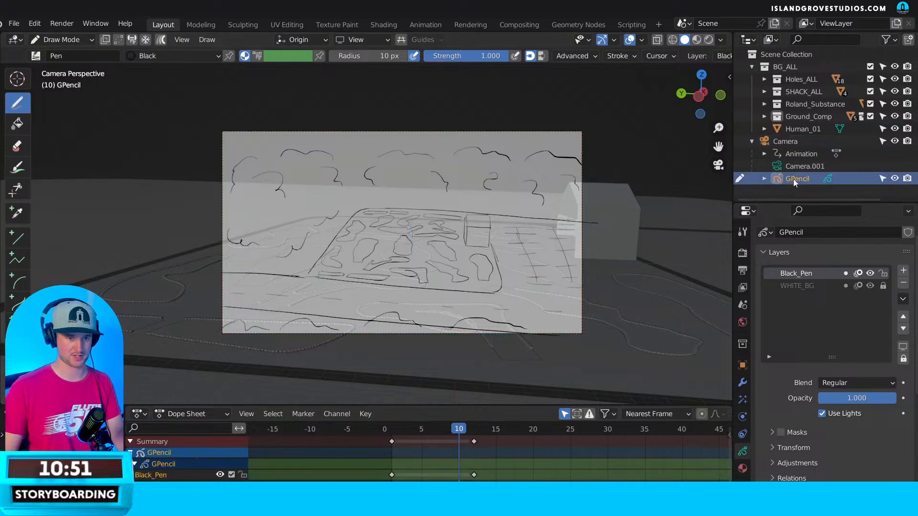
click(477, 444)
key(g)
click(463, 448)
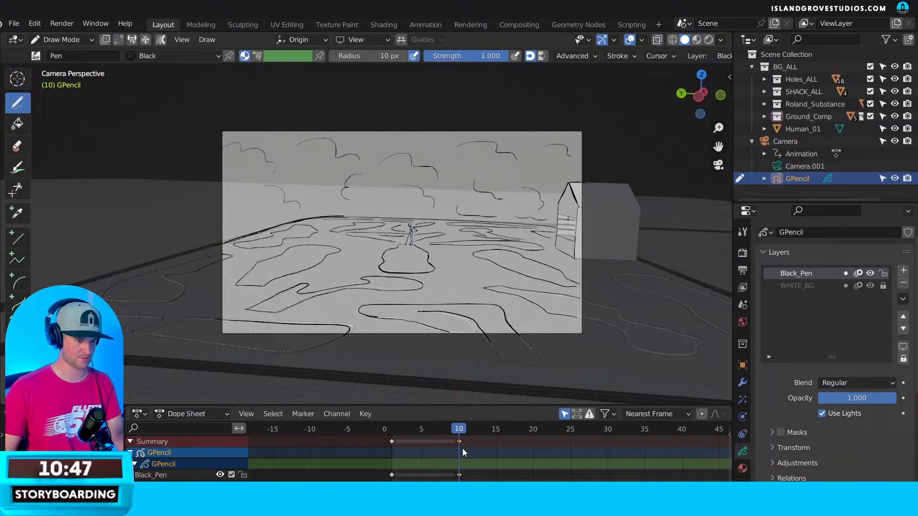
On frame 1, erase the parts of the course outlines that cross the human figure's legs.
drag(458, 431, 392, 435)
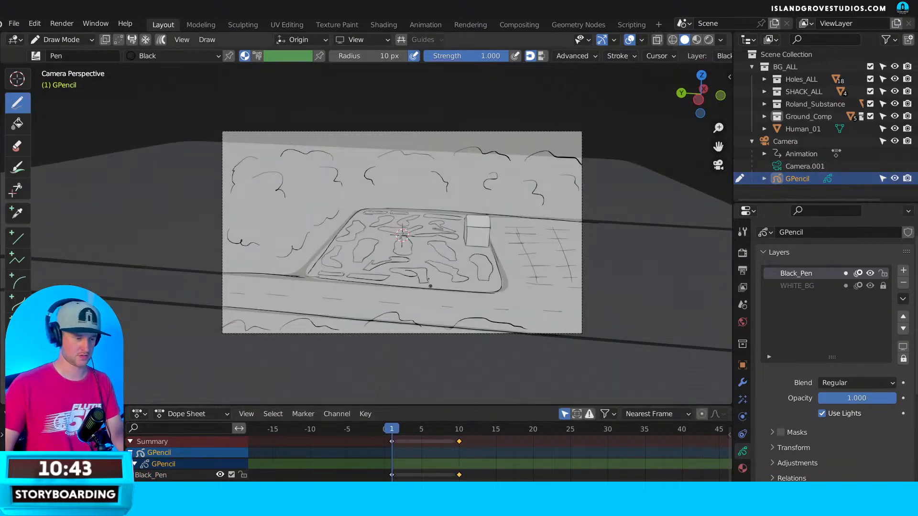
scroll(478, 215, up, 1)
scroll(407, 235, up, 8)
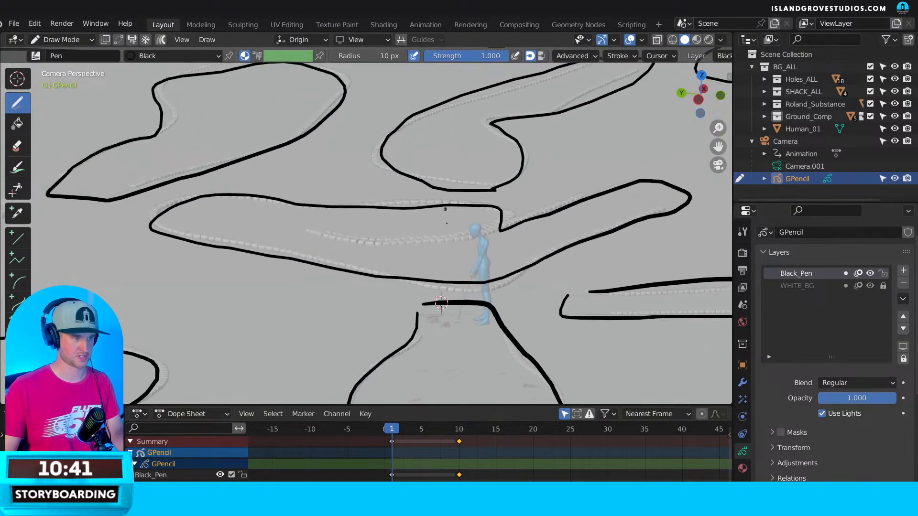
scroll(420, 190, up, 3)
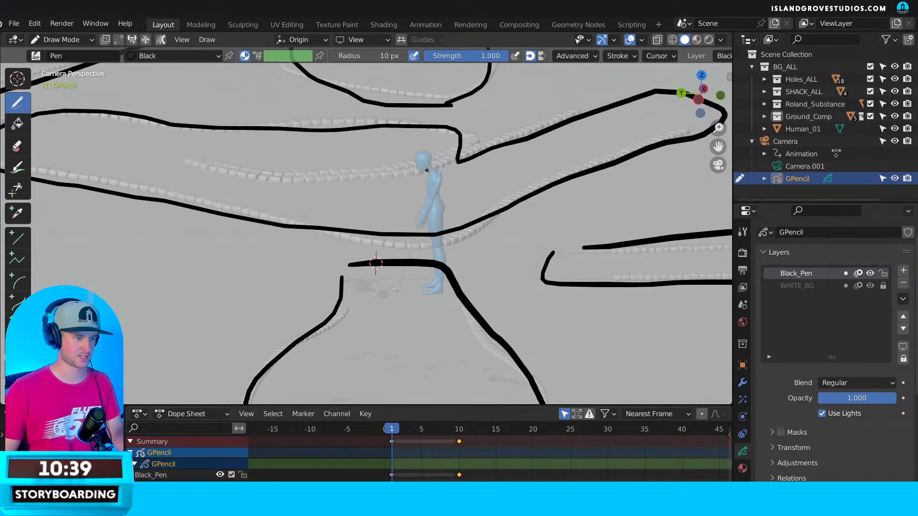
mouse_move(455, 249)
ctrl+mouse_down()
mouse_move(441, 234)
mouse_move(382, 234)
ctrl+mouse_up()
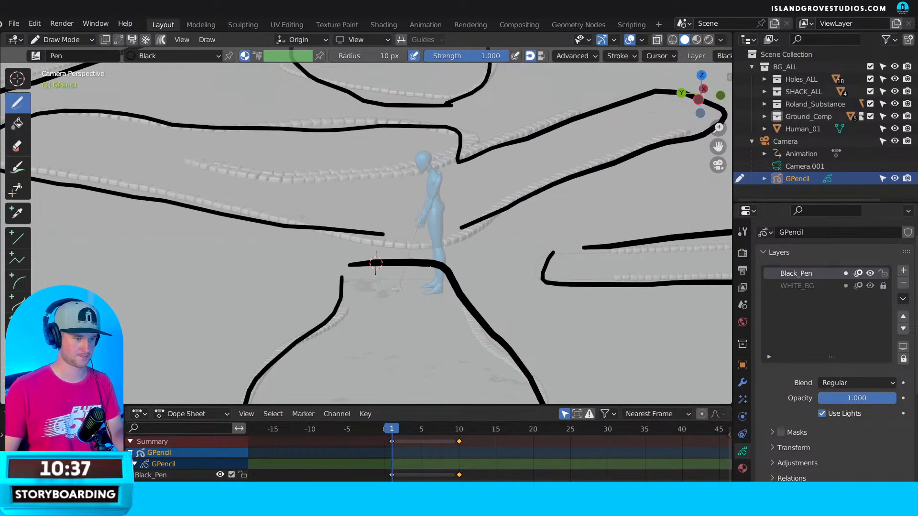
mouse_move(444, 260)
ctrl+mouse_down()
mouse_move(438, 266)
mouse_move(456, 289)
ctrl+mouse_up()
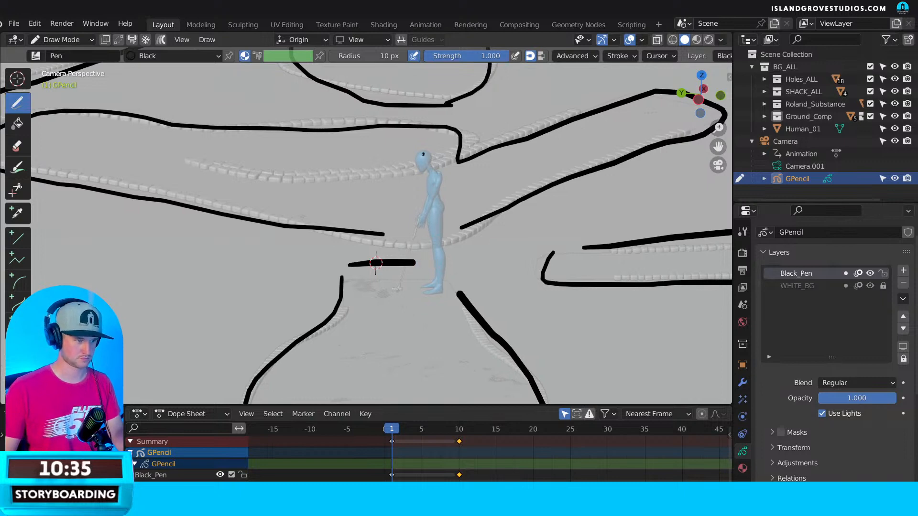
Trace the figure's head and back down to the lower leg, reducing the pen radius to 8 px partway.
mouse_move(424, 154)
mouse_down()
mouse_move(414, 164)
mouse_move(429, 161)
mouse_move(441, 199)
mouse_up()
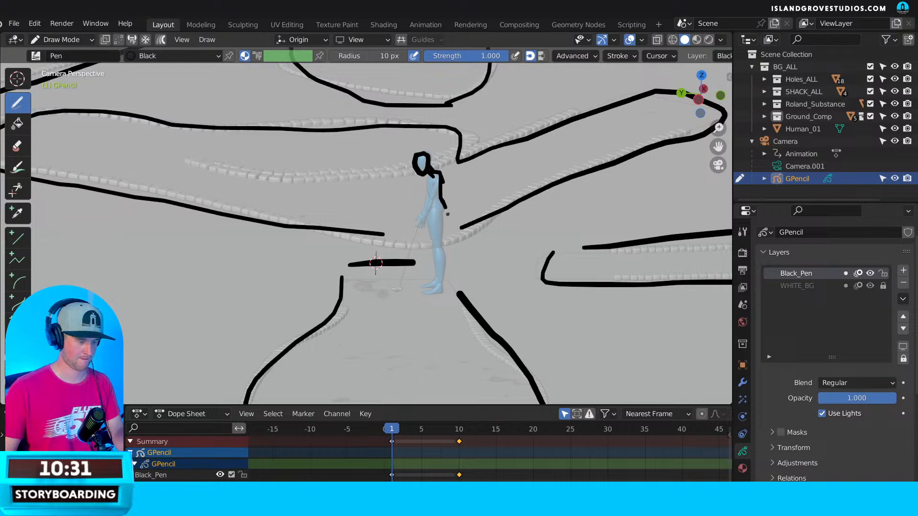
key(f)
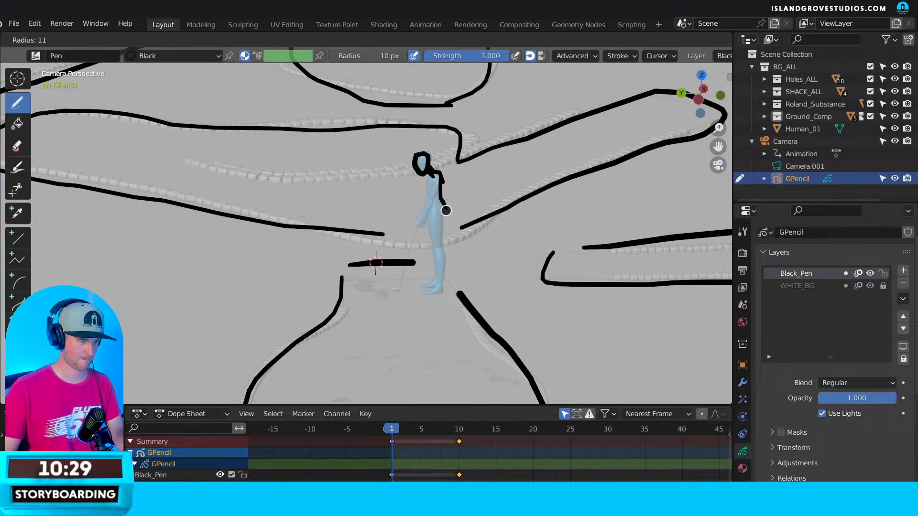
click(446, 210)
drag(445, 210, 444, 269)
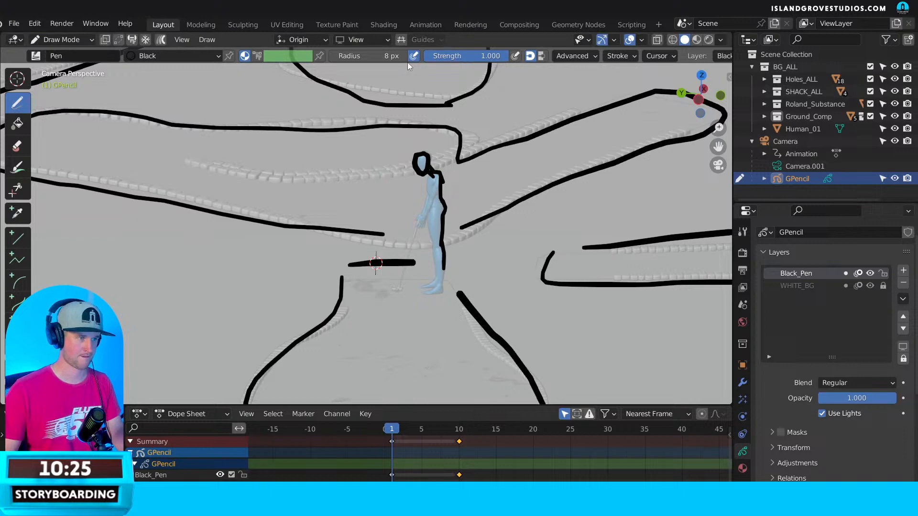
Trace the front of the golfer's upper body and shoulder, undoing the misplaced strokes.
drag(426, 199, 428, 209)
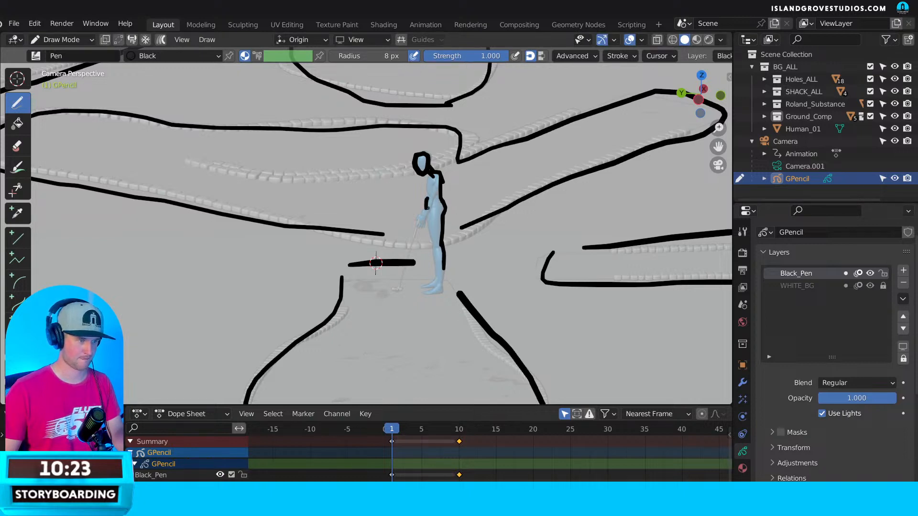
drag(480, 187, 499, 180)
key(ctrl+z)
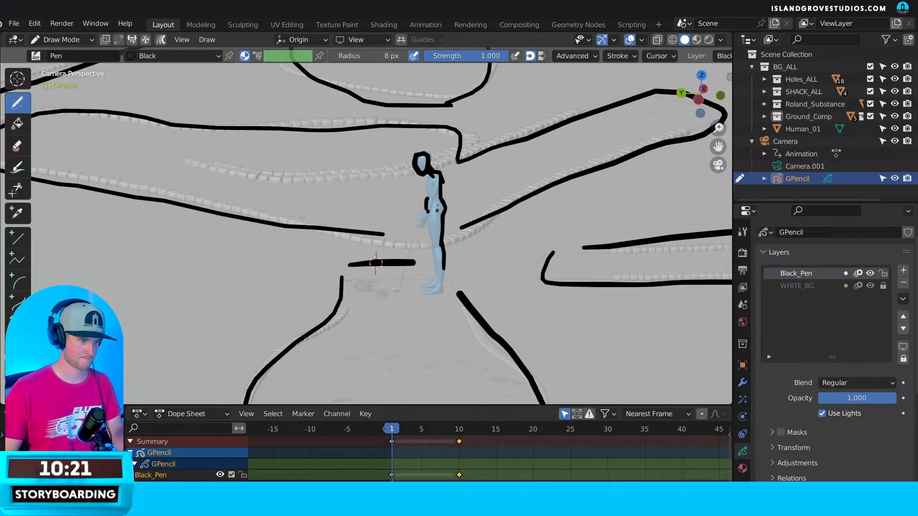
key(ctrl+z)
key(ctrl+z)
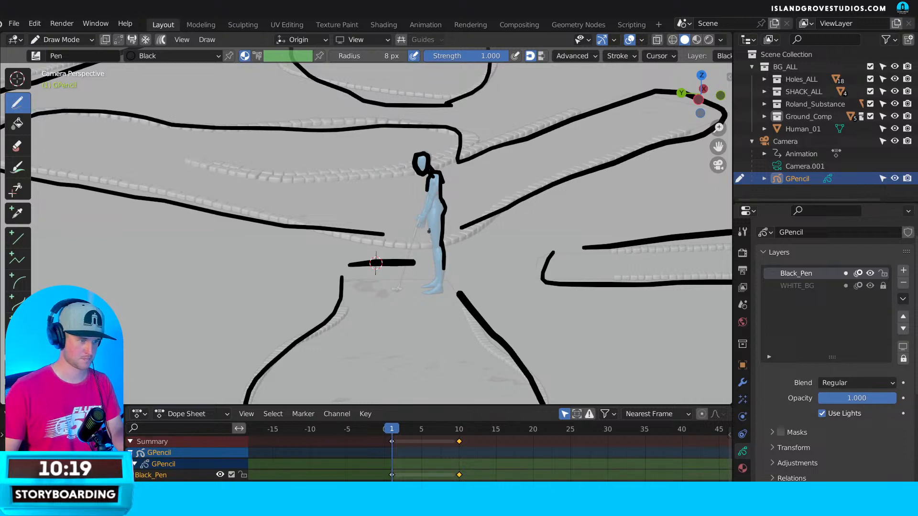
Draw the golfer's arm, the front of the leg with the feet, and the golf club down to the ground.
mouse_move(430, 224)
mouse_down()
mouse_move(440, 289)
mouse_move(445, 271)
mouse_up()
drag(436, 180, 400, 290)
key(ctrl+z)
drag(418, 217, 400, 288)
key(ctrl+z)
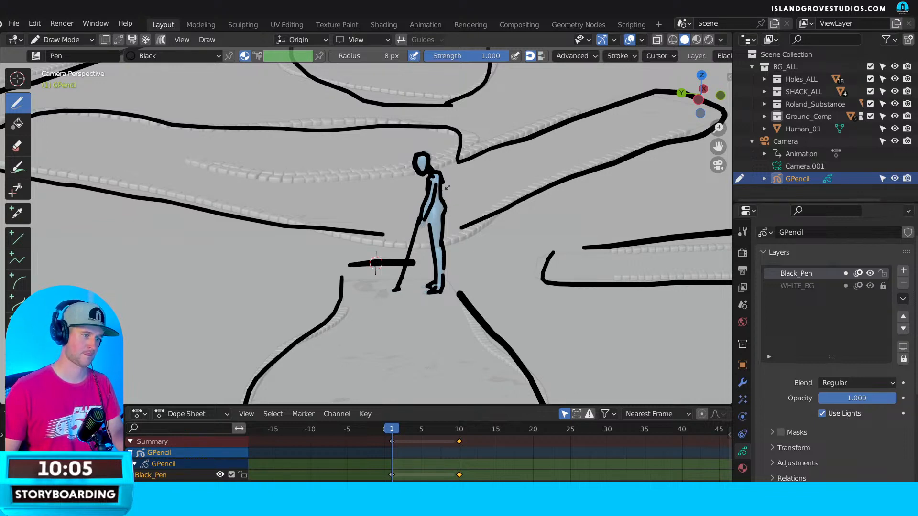
scroll(370, 242, down, 5)
scroll(370, 240, up, 5)
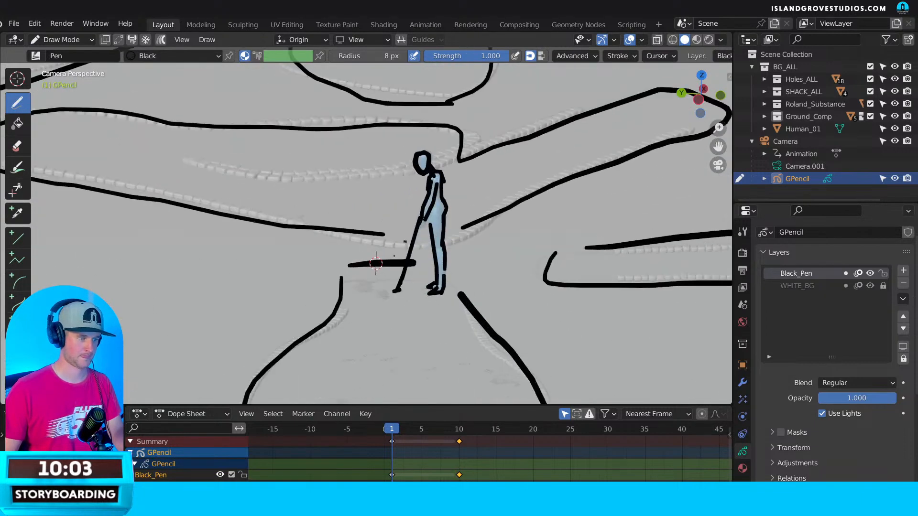
Remove the thick short line behind the club and draw the hole's back edge, leaving gaps around the club and feet.
key(ctrl+z)
key(ctrl+z)
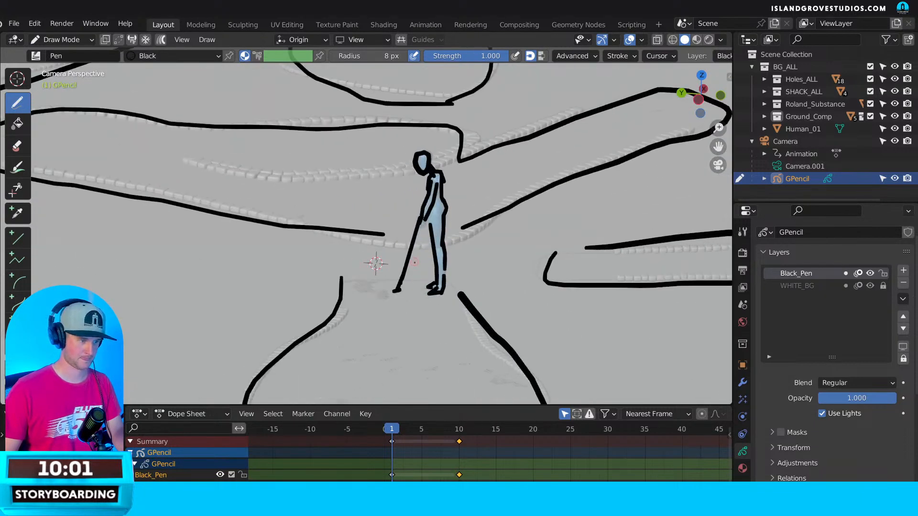
drag(345, 281, 361, 280)
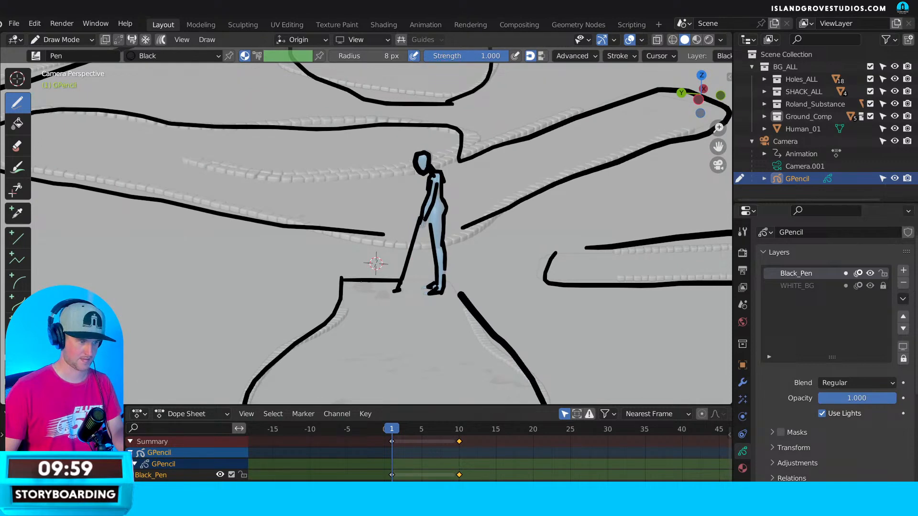
key(ctrl+z)
mouse_move(342, 278)
mouse_down()
mouse_move(429, 280)
mouse_move(463, 298)
mouse_up()
shift+middle_drag(467, 296, 504, 250)
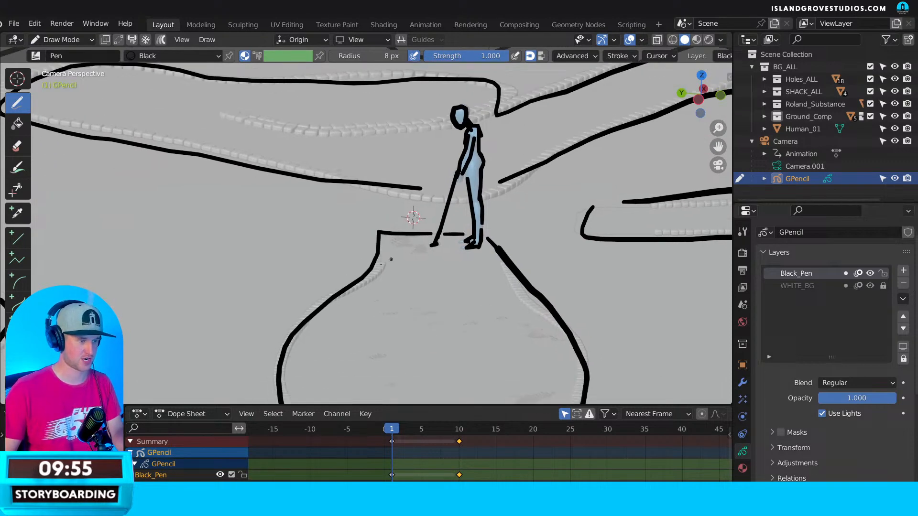
Try to erase a small part of the hole's back edge beside the club, then undo the erasing.
ctrl+drag(392, 236, 393, 233)
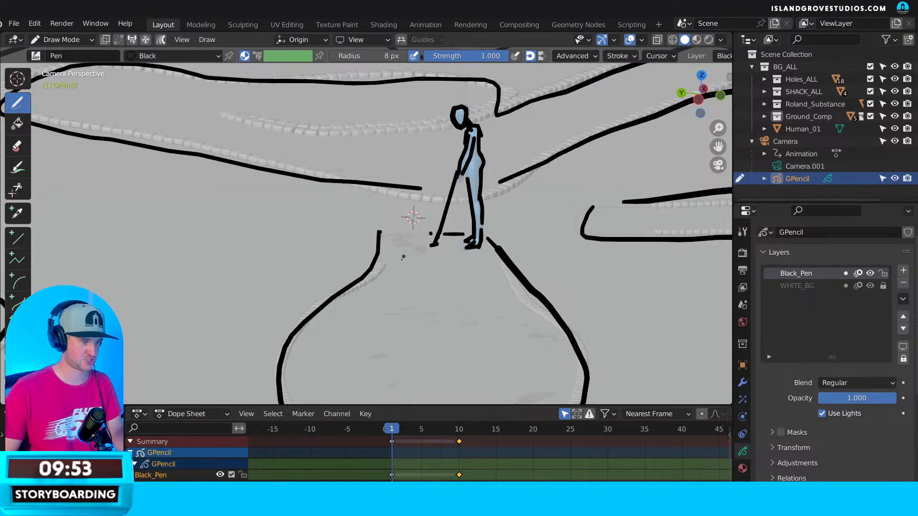
key(ctrl+z)
ctrl+drag(393, 233, 395, 232)
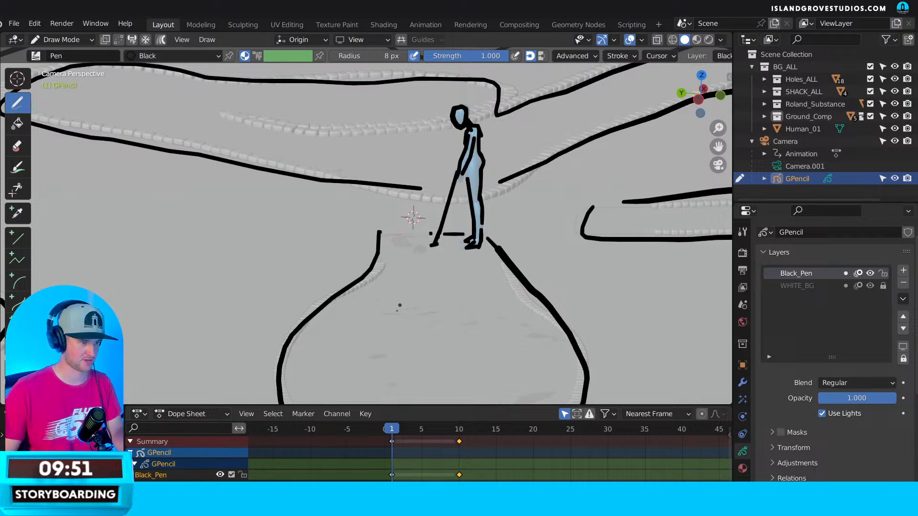
key(ctrl+z)
Switch to Edit Mode and examine the point spacing of the hole's back edge and of all strokes.
click(94, 41)
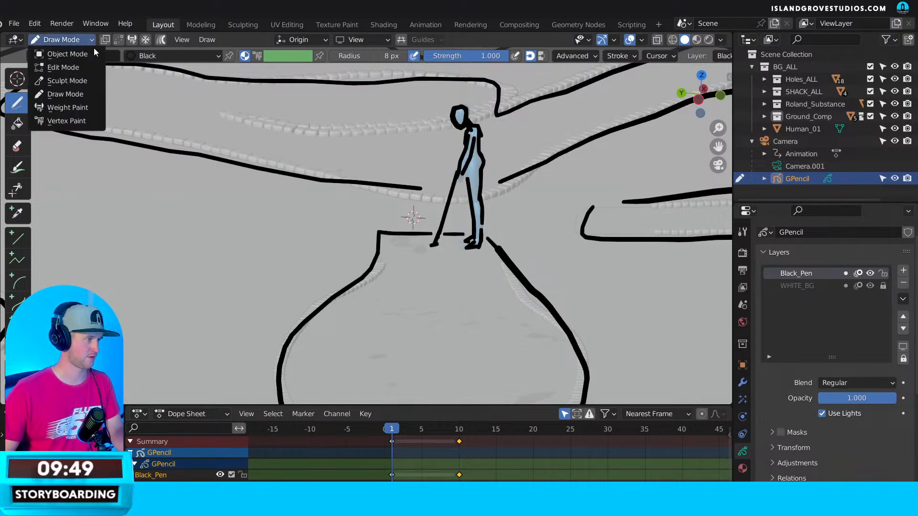
click(96, 69)
scroll(421, 215, up, 3)
scroll(437, 181, up, 3)
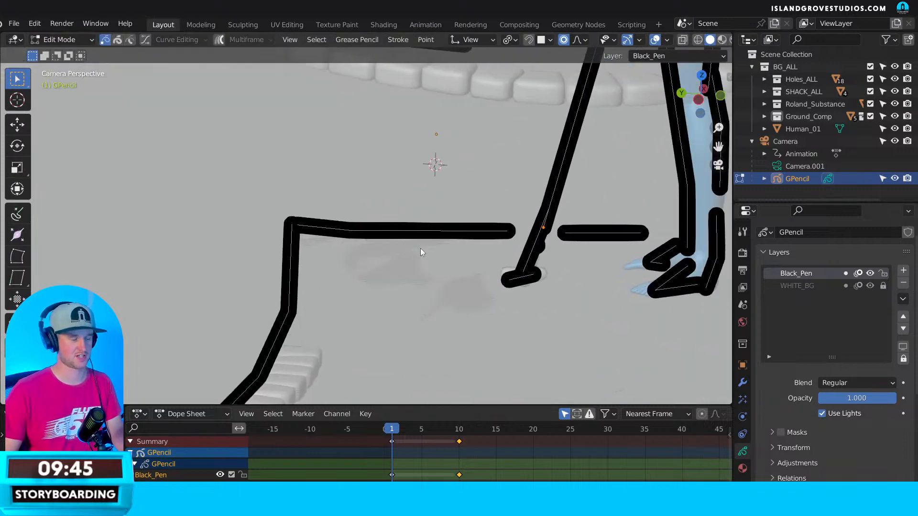
click(546, 226)
scroll(535, 247, down, 2)
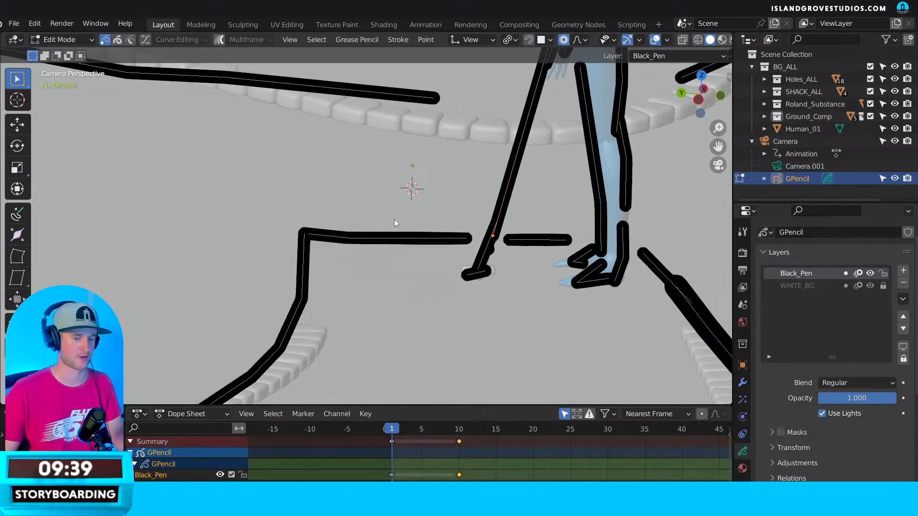
click(349, 238)
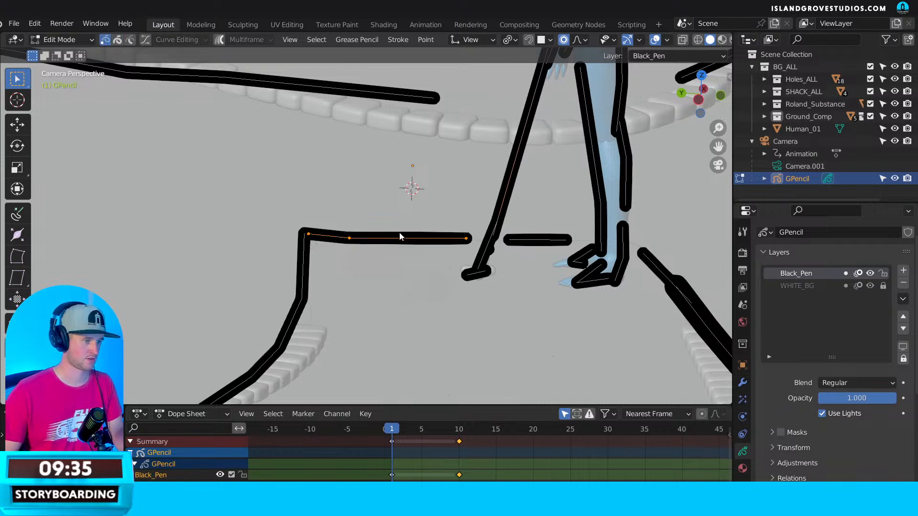
click(350, 238)
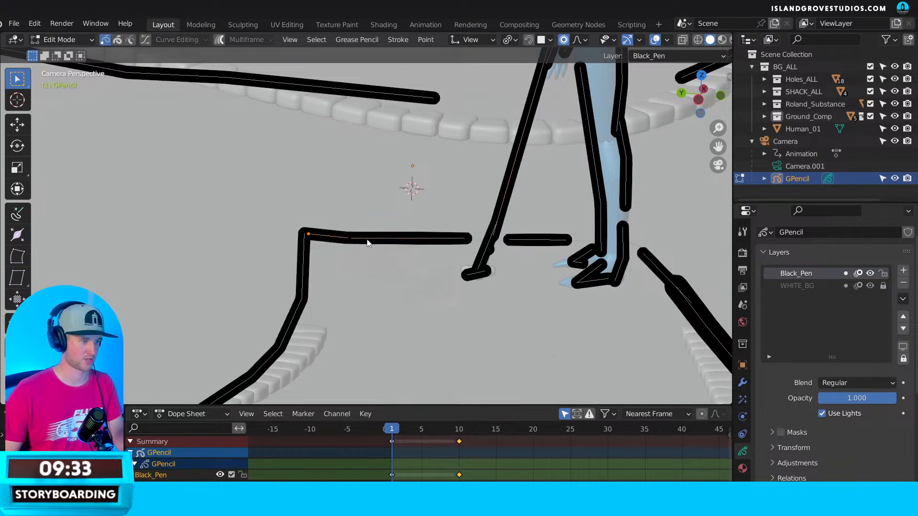
key(a)
scroll(354, 246, down, 7)
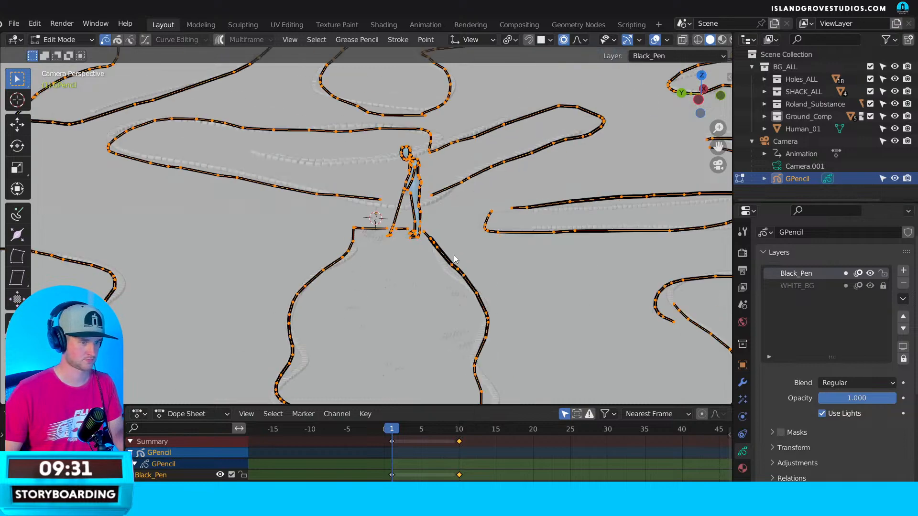
scroll(397, 250, up, 2)
scroll(396, 245, up, 7)
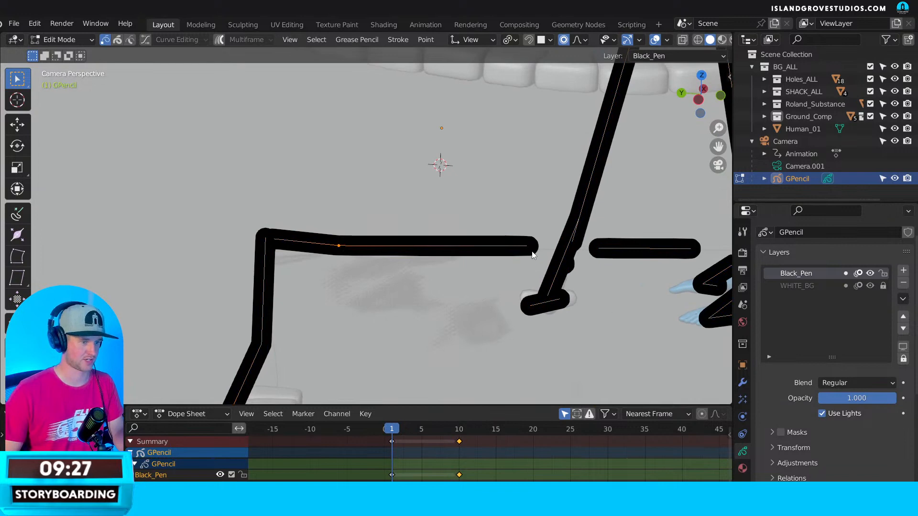
Subdivide the hole's back edge segment, try moving its new middle point, and turn off proportional editing.
right_click(301, 246)
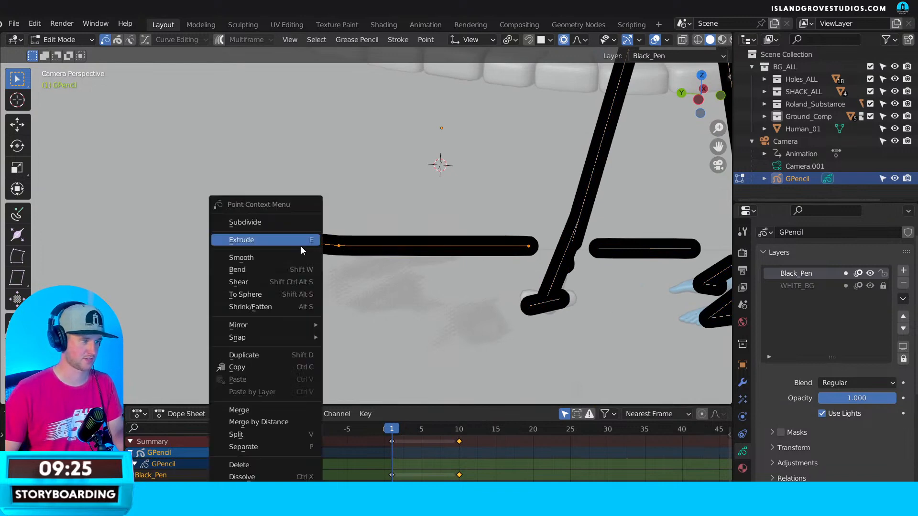
click(292, 225)
click(437, 246)
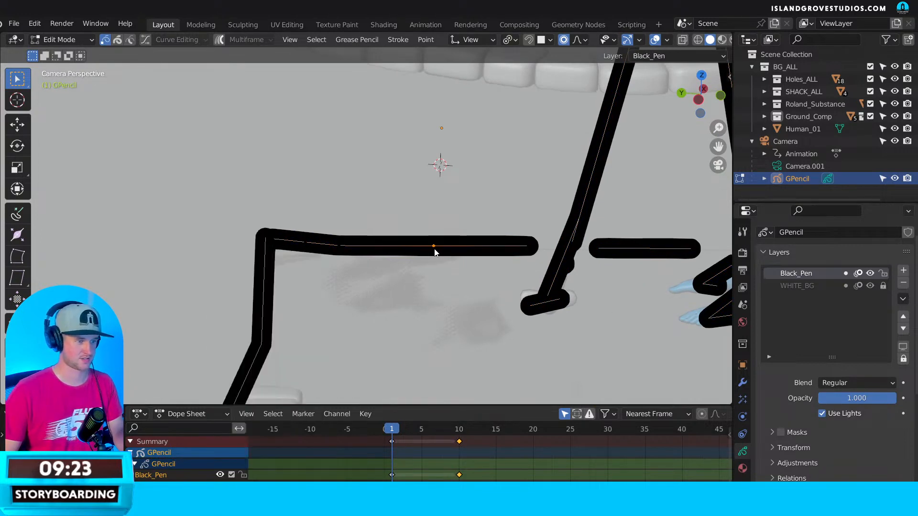
key(g)
key(Escape)
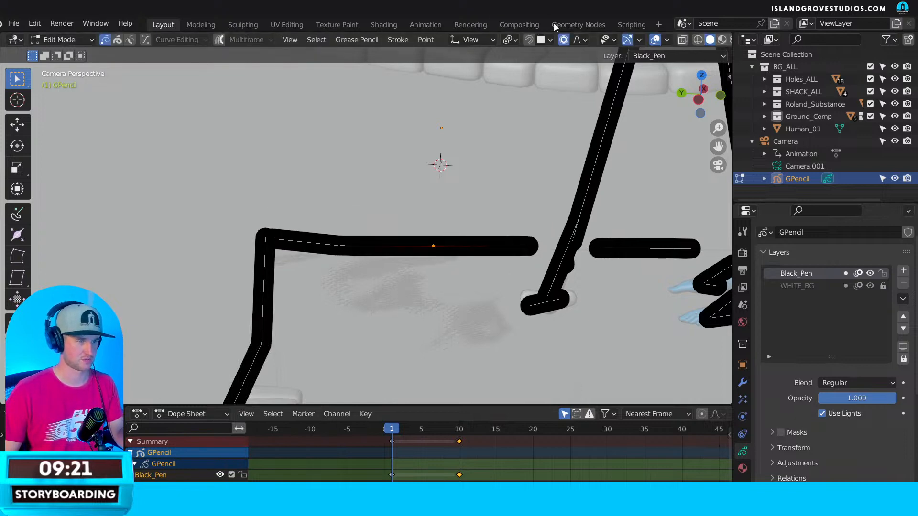
key(g)
key(Escape)
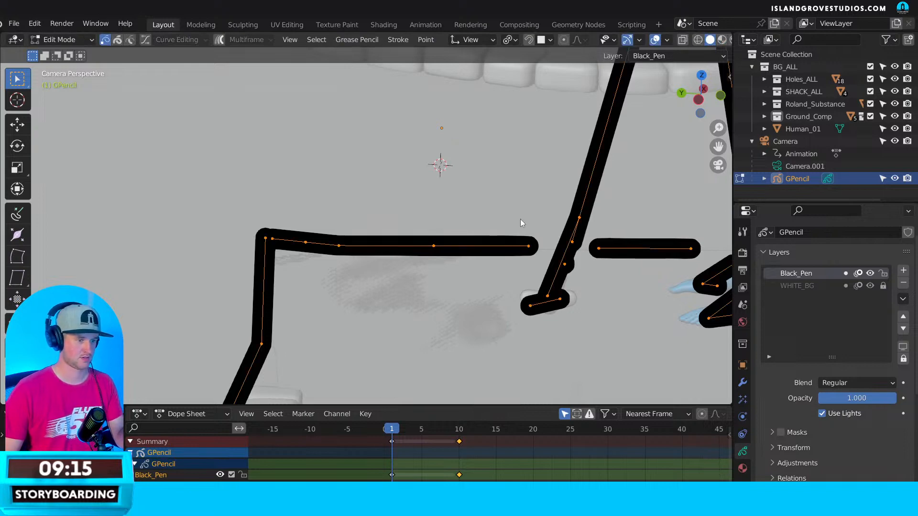
Subdivide every selected stroke on the Black_Pen layer with 5 cuts.
scroll(522, 223, down, 10)
shift+middle_drag(425, 171, 434, 218)
right_click(434, 216)
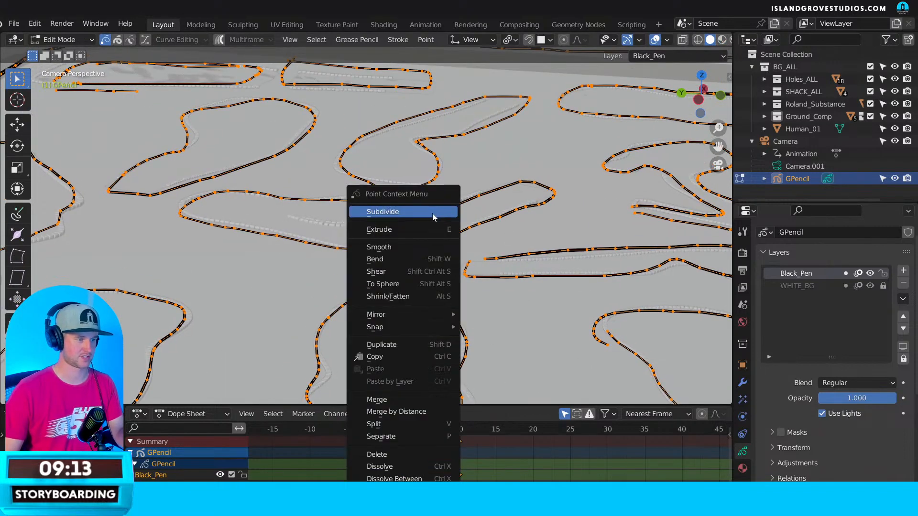
click(433, 216)
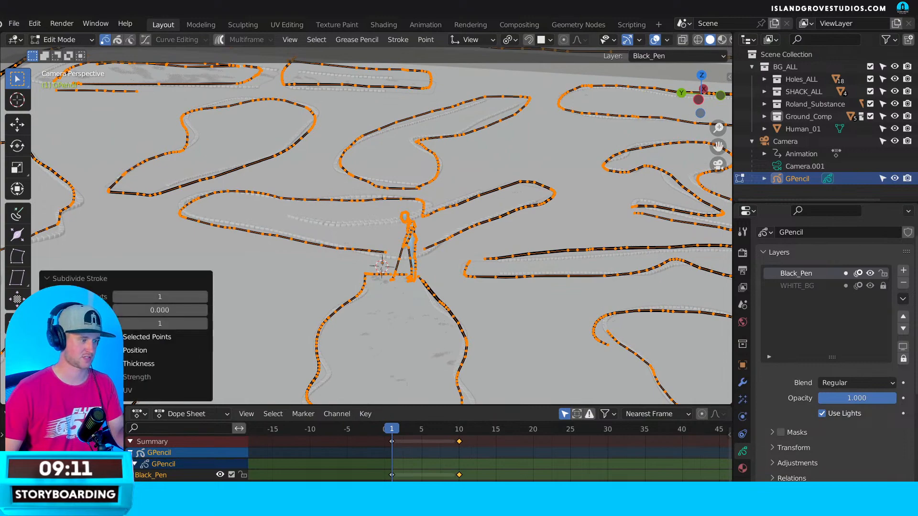
drag(160, 297, 203, 299)
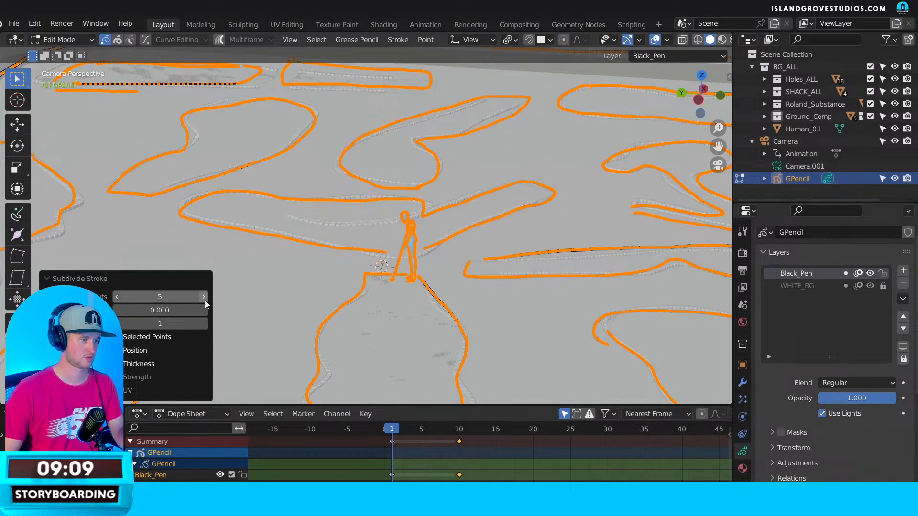
scroll(338, 256, up, 8)
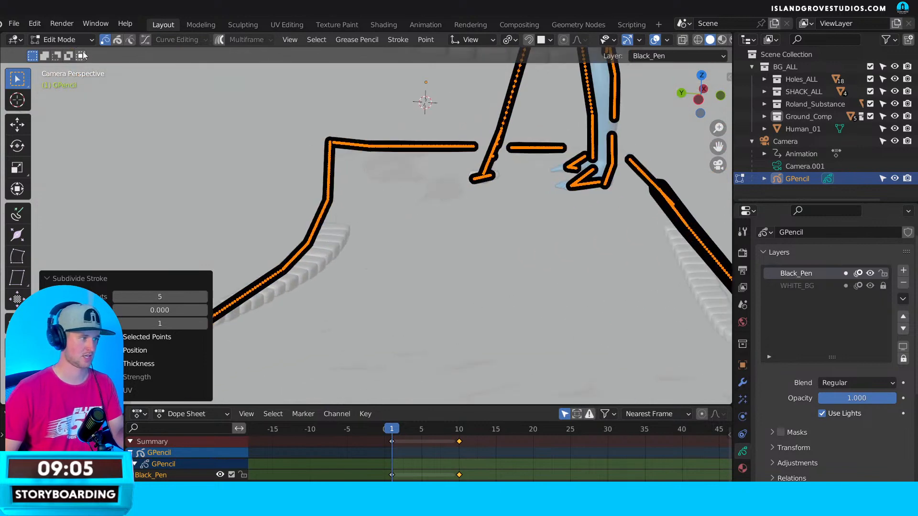
Return to Draw Mode and erase a short gap in the middle of the hole's back edge.
click(58, 40)
click(65, 92)
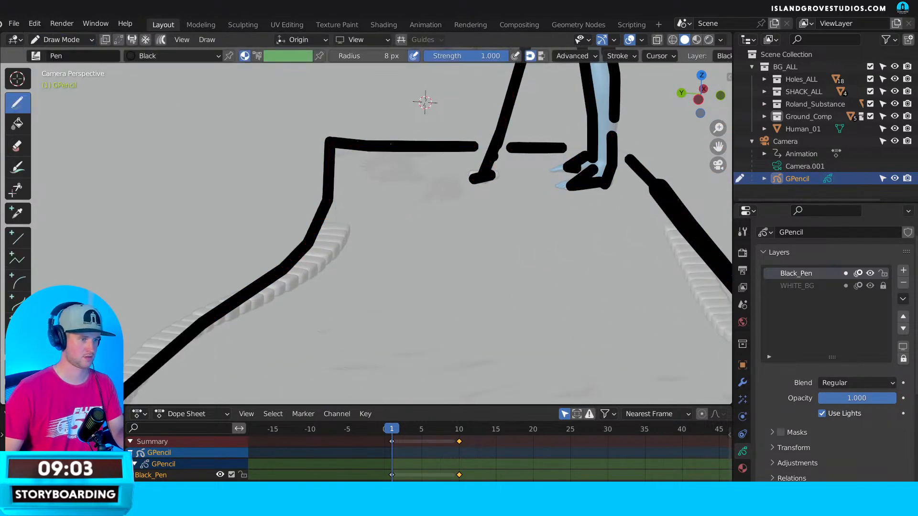
ctrl+drag(391, 146, 430, 145)
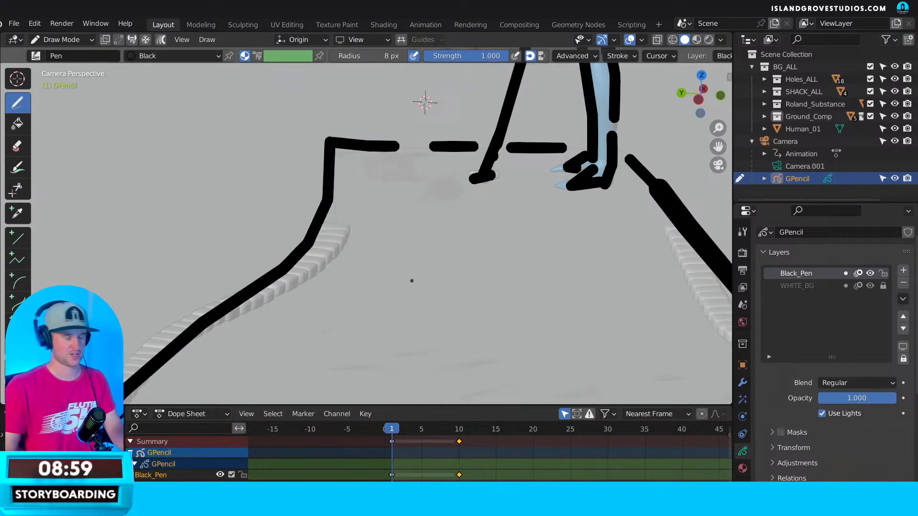
scroll(471, 230, down, 10)
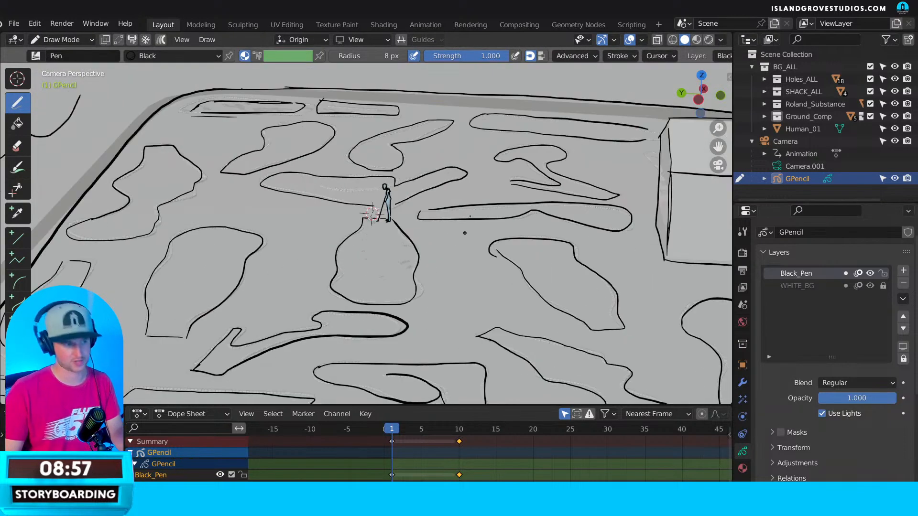
scroll(464, 233, down, 4)
scroll(408, 230, up, 4)
Undo the erased gap and the stroke subdivision, and check the back edge's points in Edit Mode.
key(Tab)
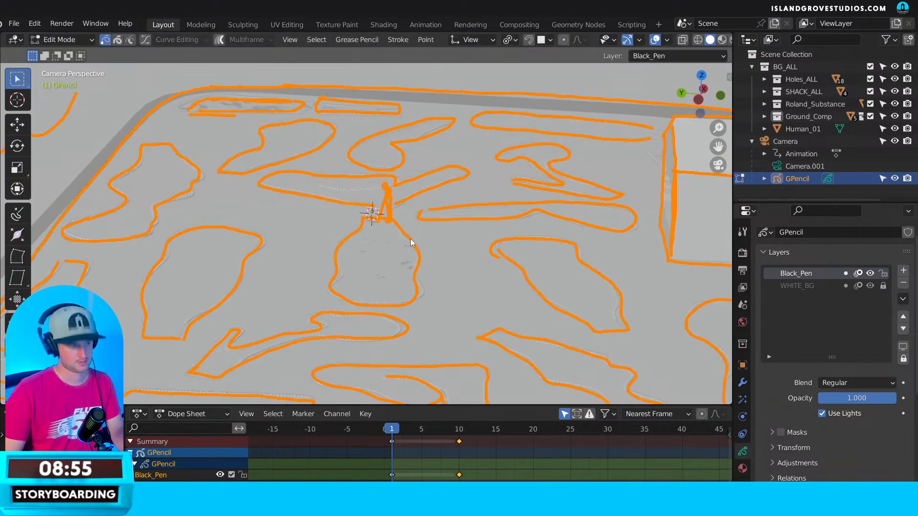
scroll(408, 215, up, 6)
click(408, 204)
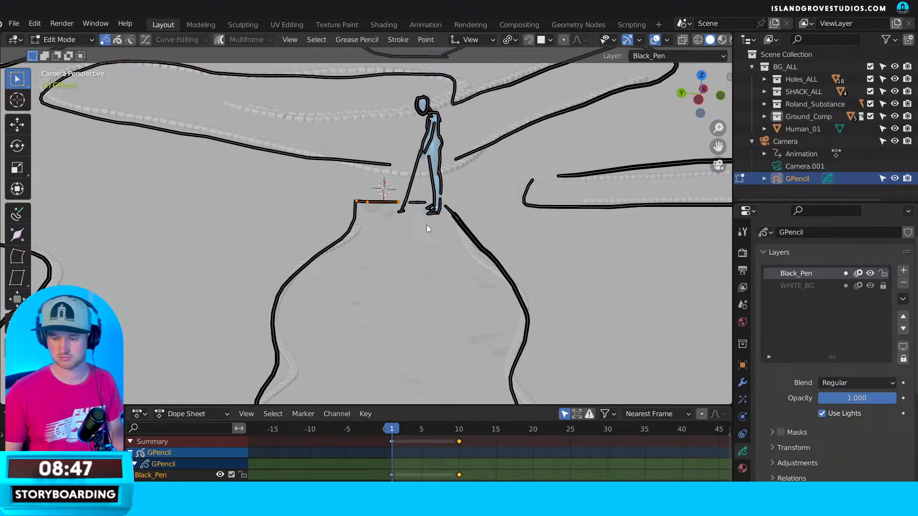
scroll(413, 284, down, 6)
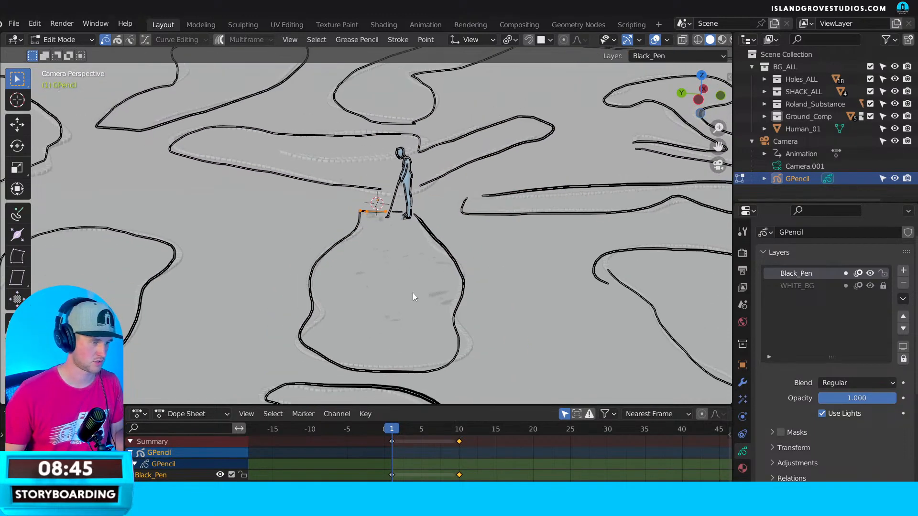
scroll(392, 221, up, 8)
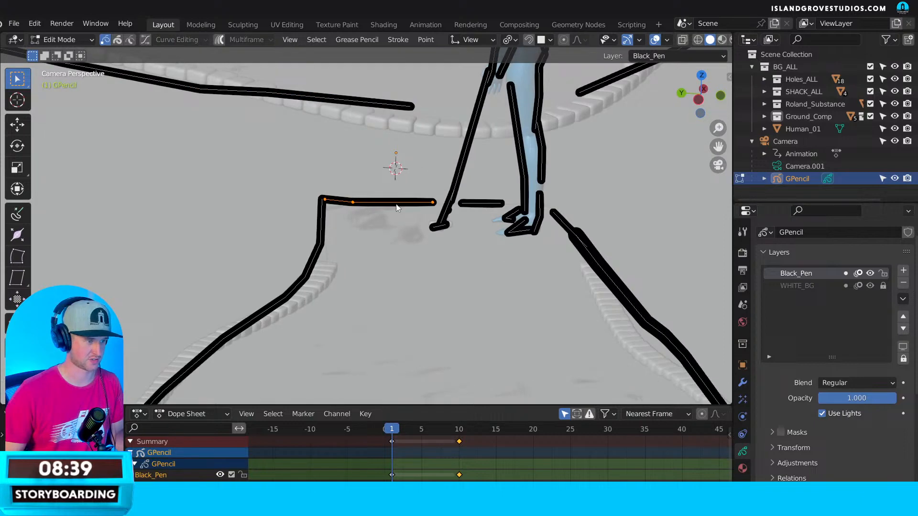
Return to Draw Mode and review the whole camera frame of the storyboard drawing at frame 1.
click(62, 40)
click(58, 94)
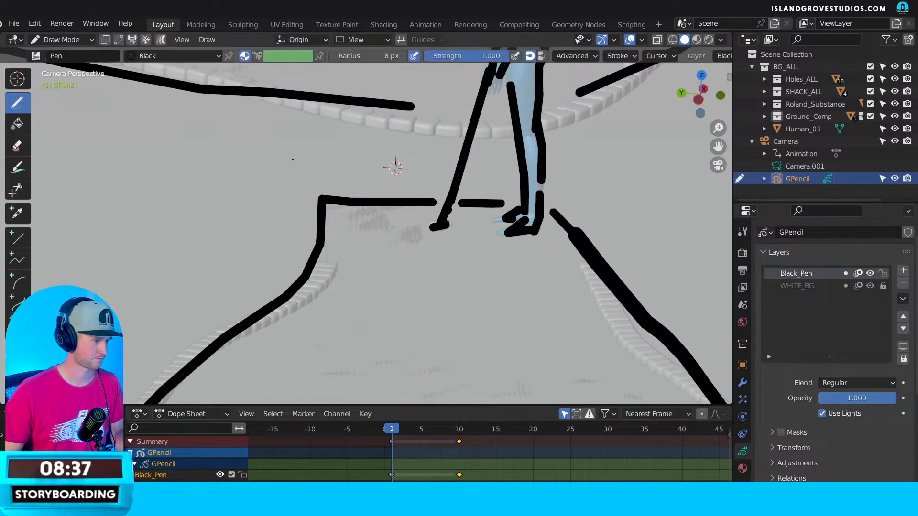
scroll(436, 196, down, 3)
scroll(436, 196, down, 8)
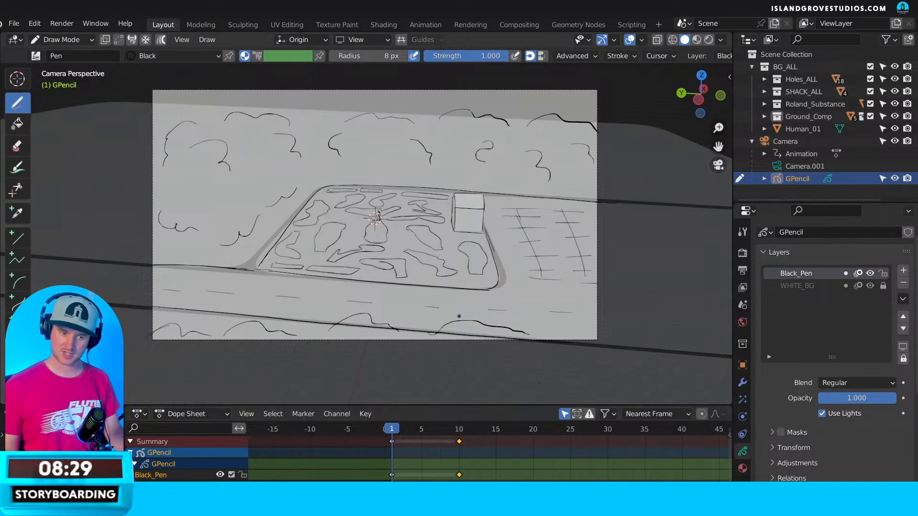
mouse_move(396, 430)
mouse_down()
mouse_move(474, 440)
mouse_move(392, 444)
mouse_up()
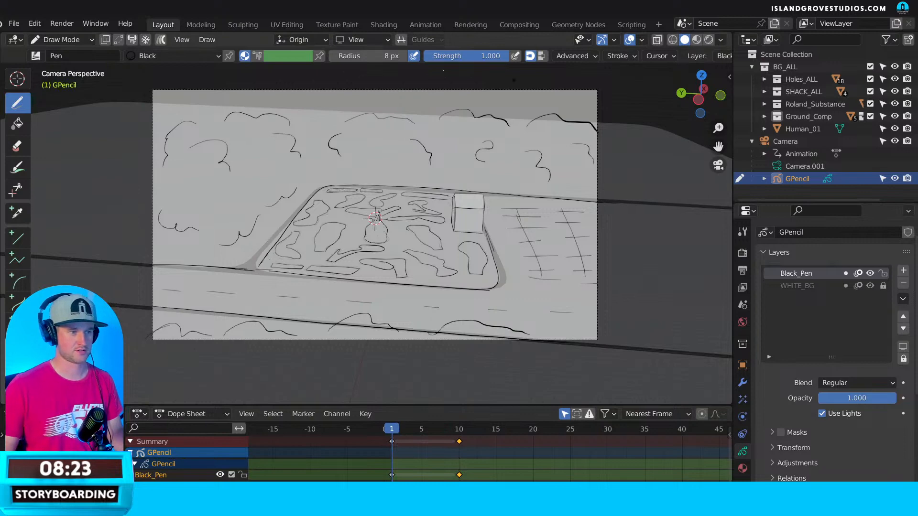
Switch to Object Mode with nothing selected and raise the WHITE_BG layer's opacity to 1.000.
click(85, 38)
click(62, 53)
click(622, 109)
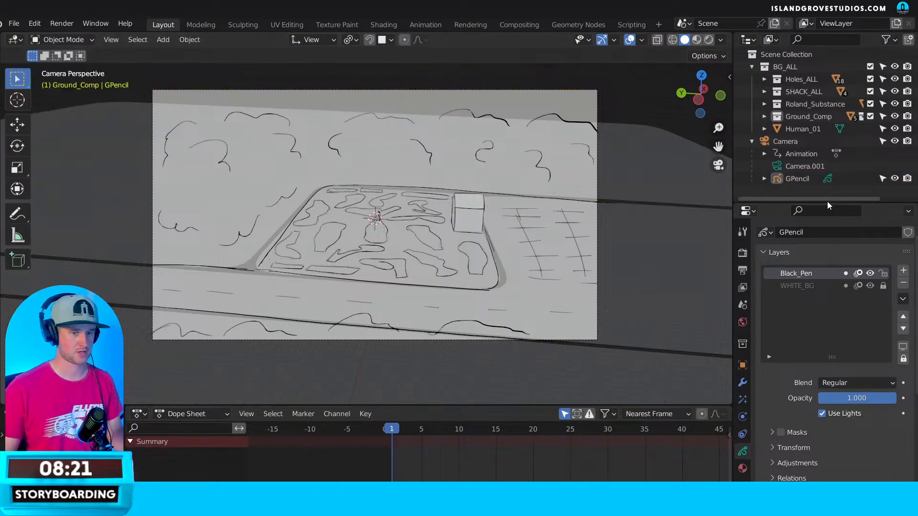
click(802, 285)
drag(870, 398, 896, 398)
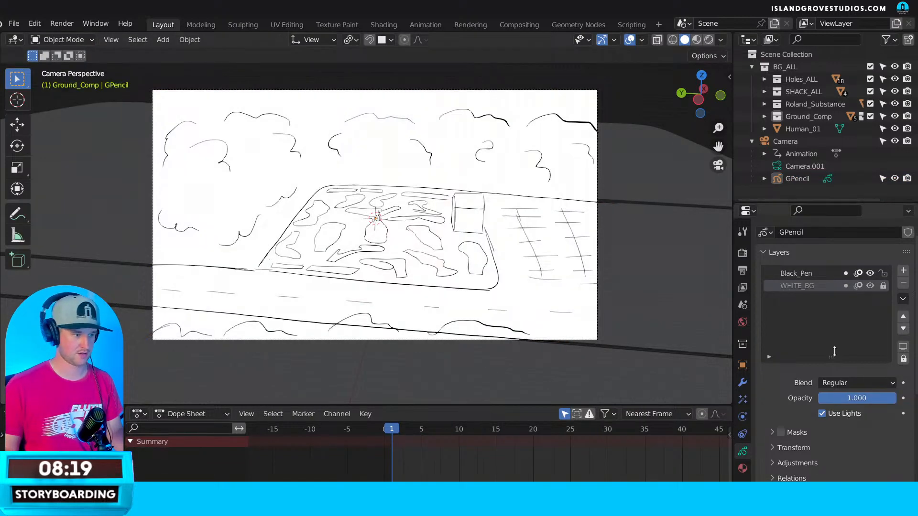
scroll(335, 201, up, 3)
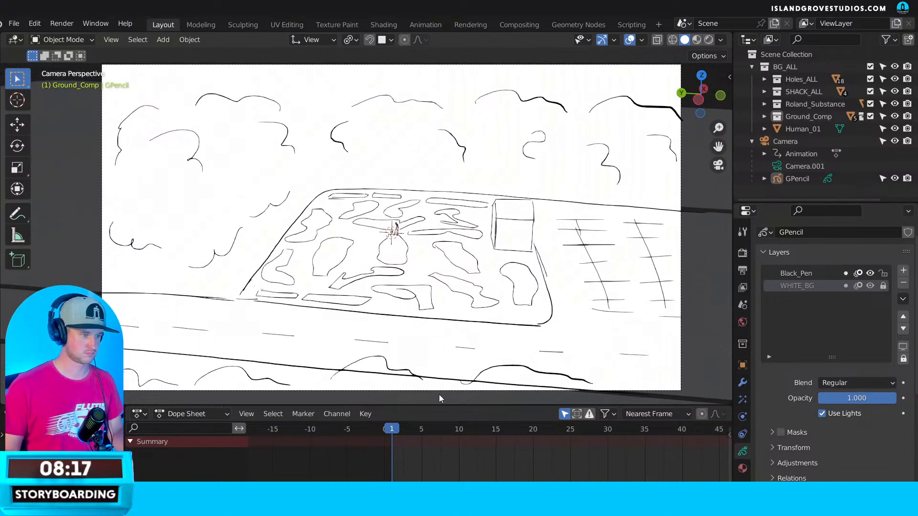
Go to frame 8, leave the camera view, and examine the GPencil plane and its camera from several angles.
mouse_move(404, 427)
mouse_down()
mouse_move(481, 431)
mouse_move(441, 429)
mouse_up()
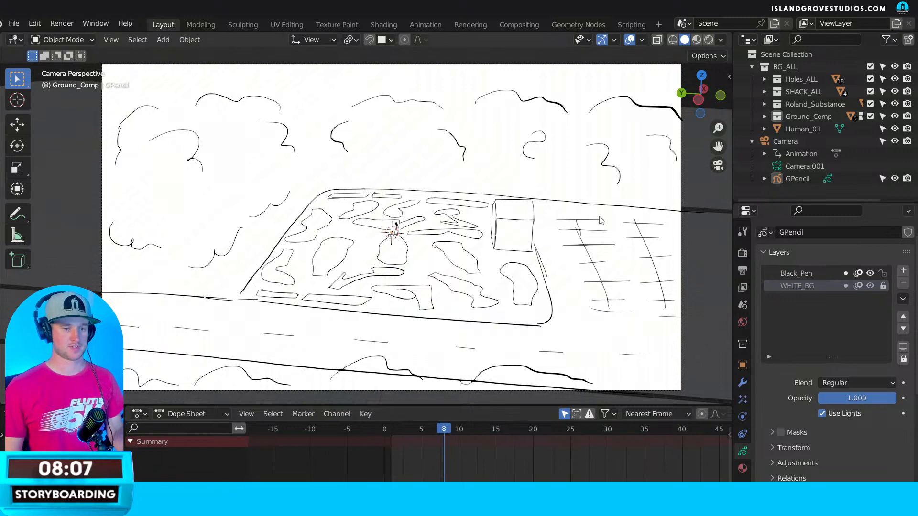
key(n)
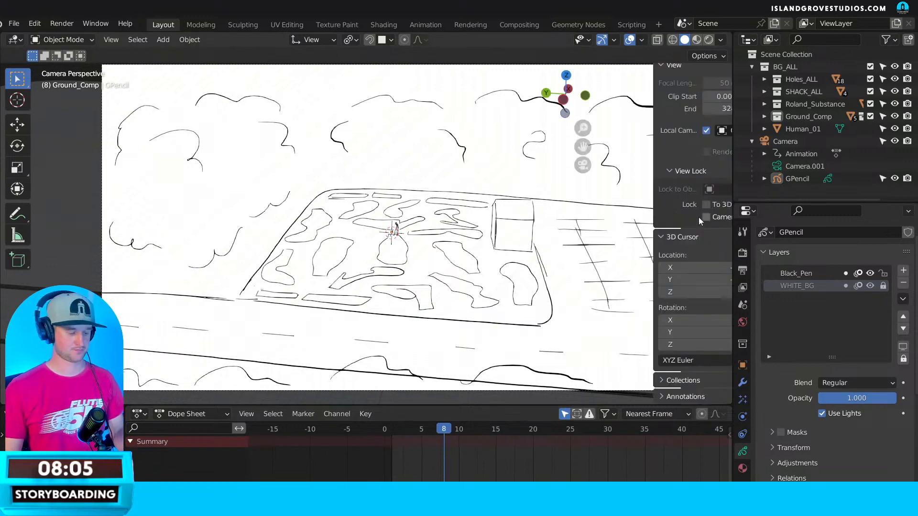
key(n)
key(KP_0)
middle_drag(526, 233, 553, 223)
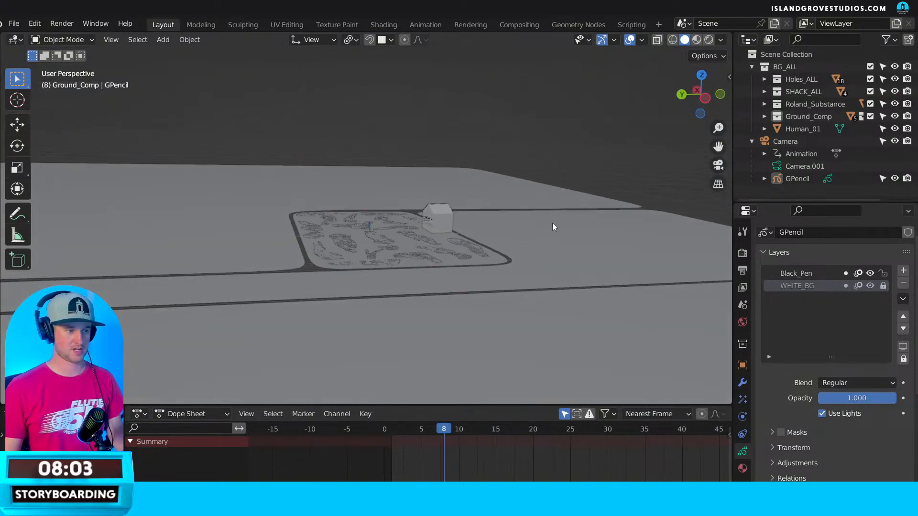
click(779, 178)
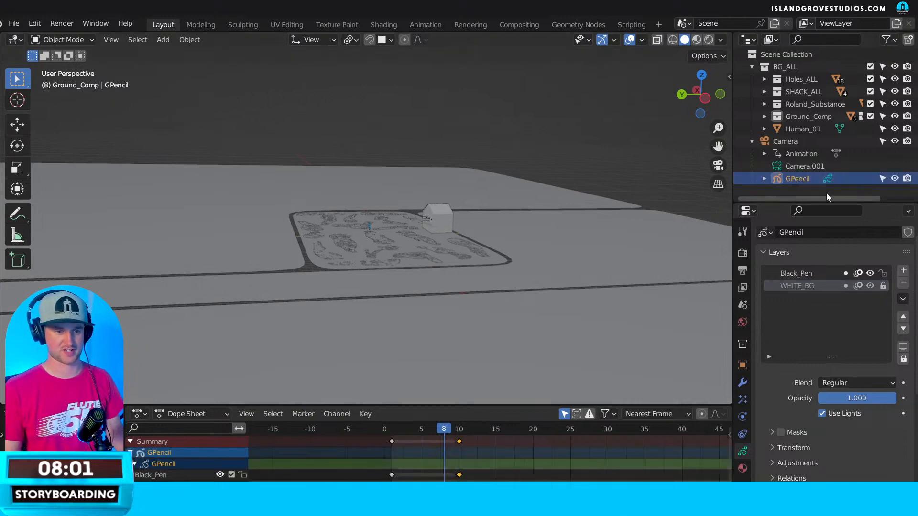
key(KP_Decimal)
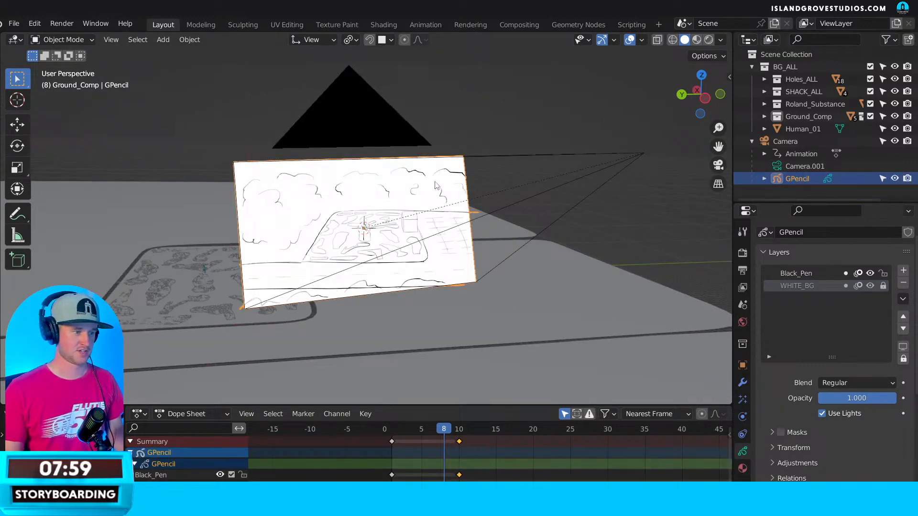
middle_drag(500, 166, 510, 274)
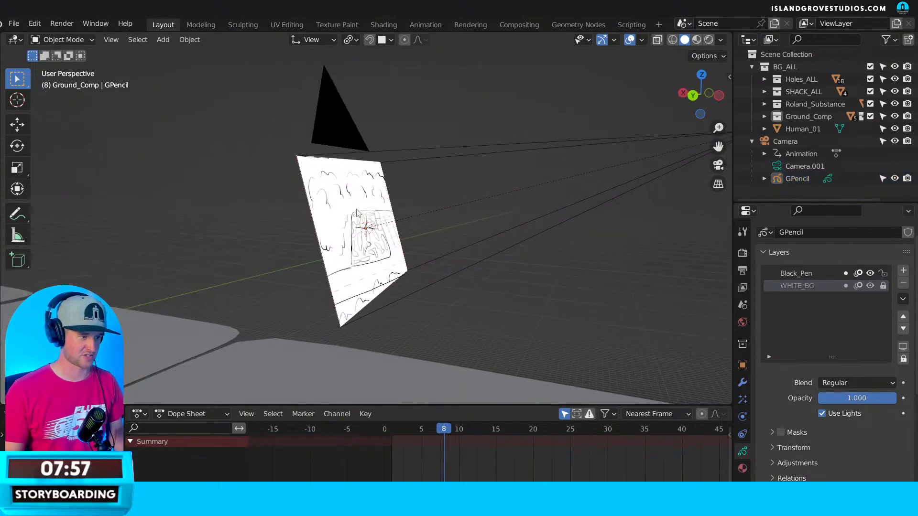
middle_drag(457, 236, 409, 248)
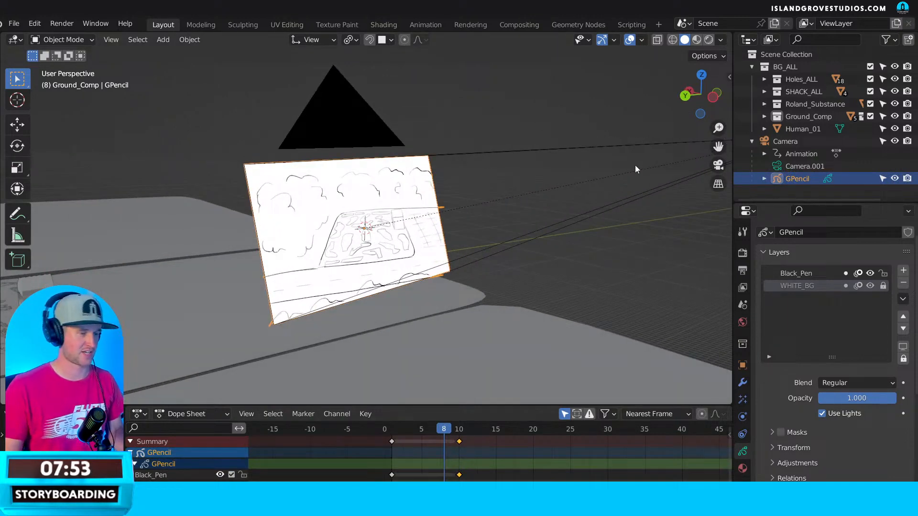
Draw a test scribble beside the plane on the Black_Pen layer, inspect it from another side, undo it and return to Object Mode.
click(63, 40)
click(62, 96)
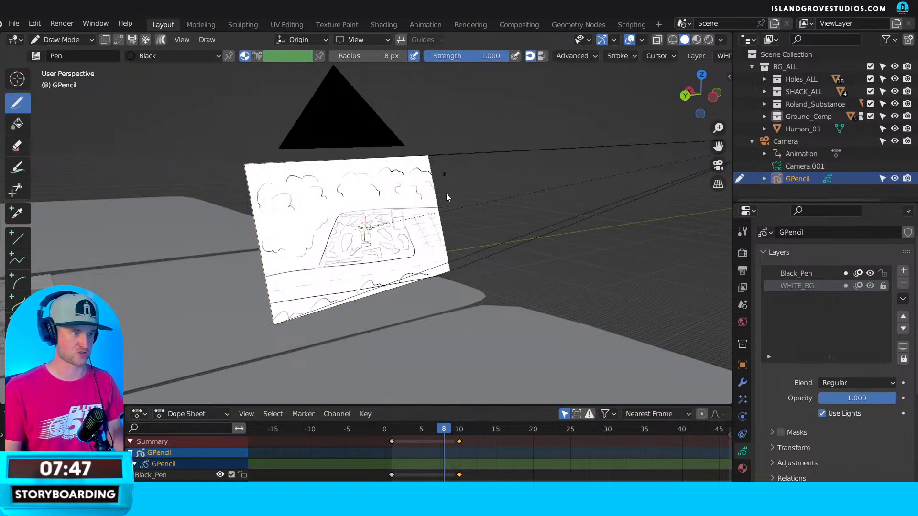
click(375, 256)
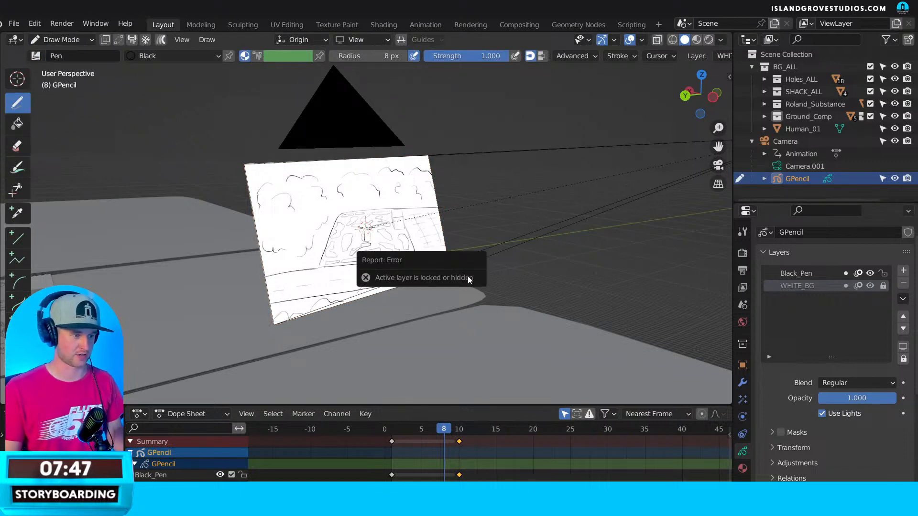
click(819, 273)
mouse_move(514, 289)
mouse_down()
mouse_move(507, 308)
mouse_move(535, 294)
mouse_move(564, 309)
mouse_up()
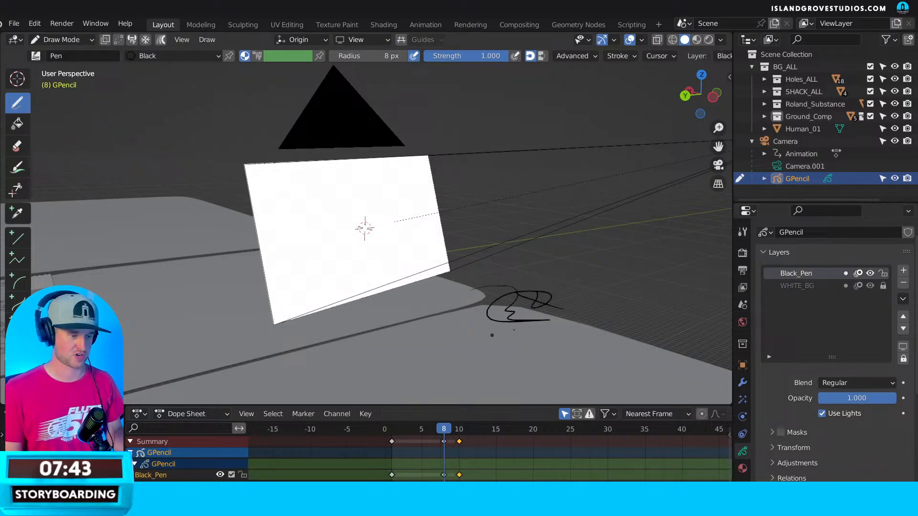
middle_drag(492, 335, 239, 271)
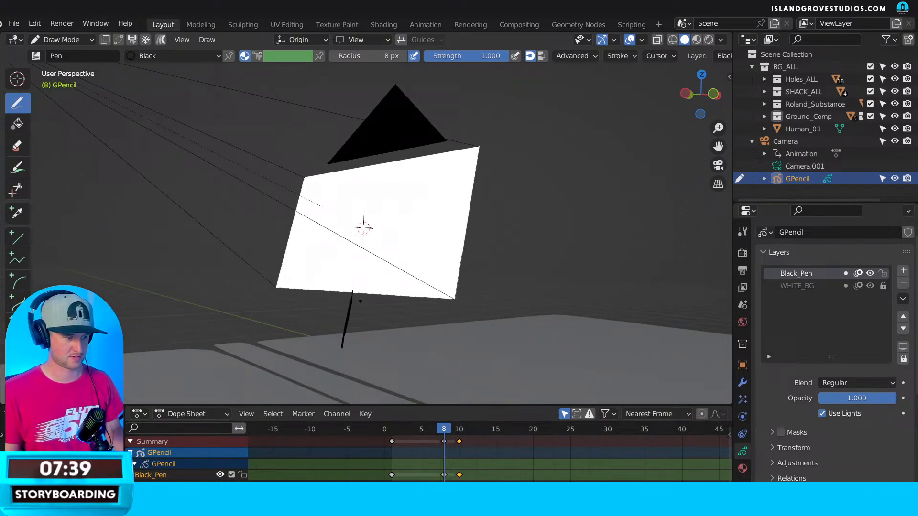
middle_drag(360, 301, 490, 219)
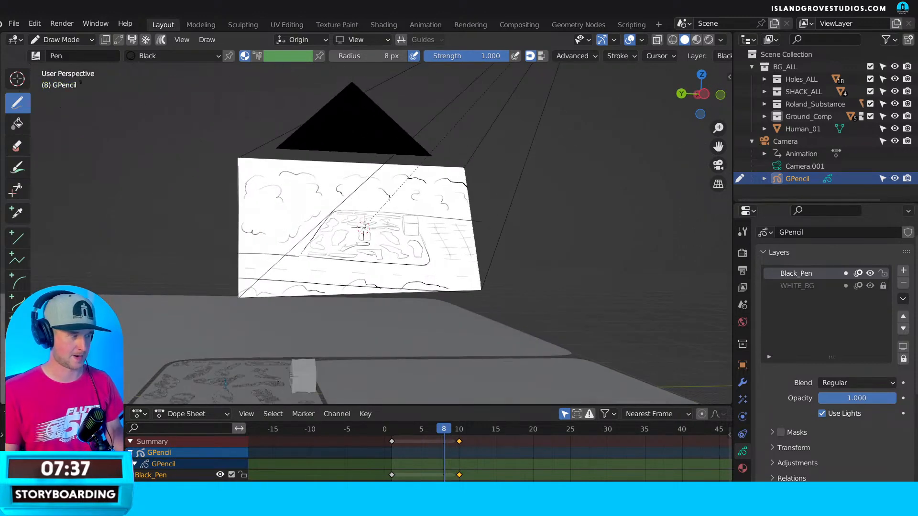
click(65, 35)
click(72, 51)
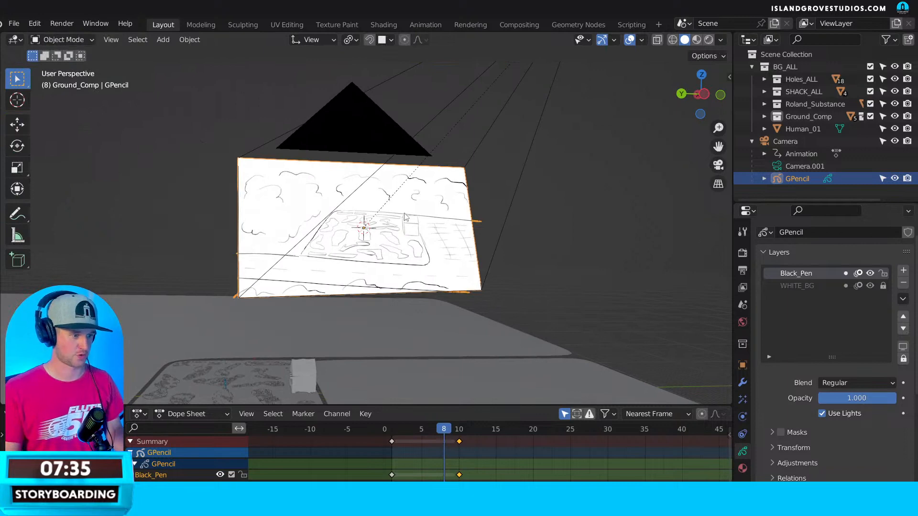
Compare the drawing through the camera with the plane seen from outside, and select the camera to inspect its position over the course.
scroll(404, 216, up, 1)
key(KP_0)
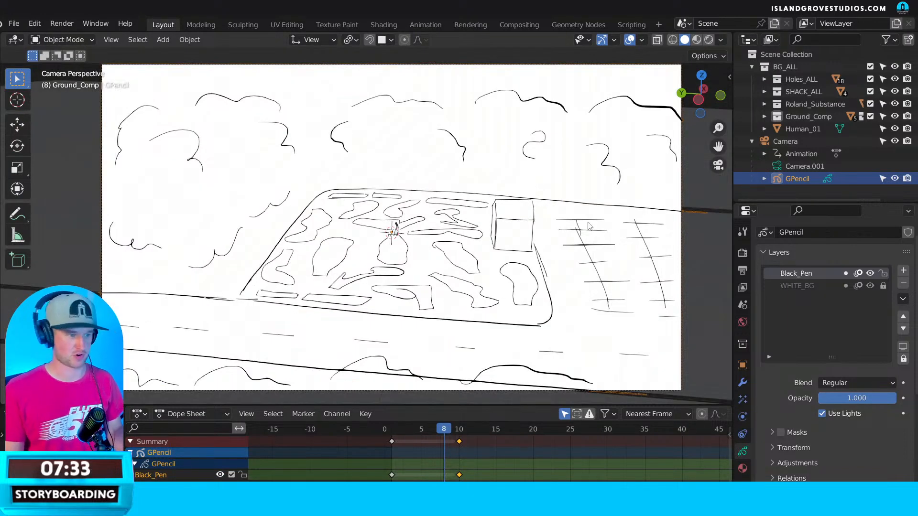
scroll(359, 225, down, 1)
middle_drag(359, 225, 579, 202)
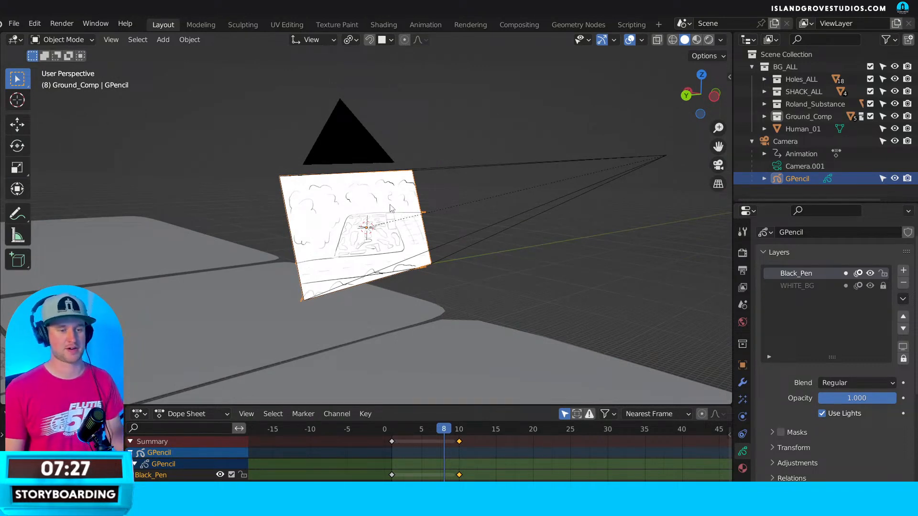
click(465, 168)
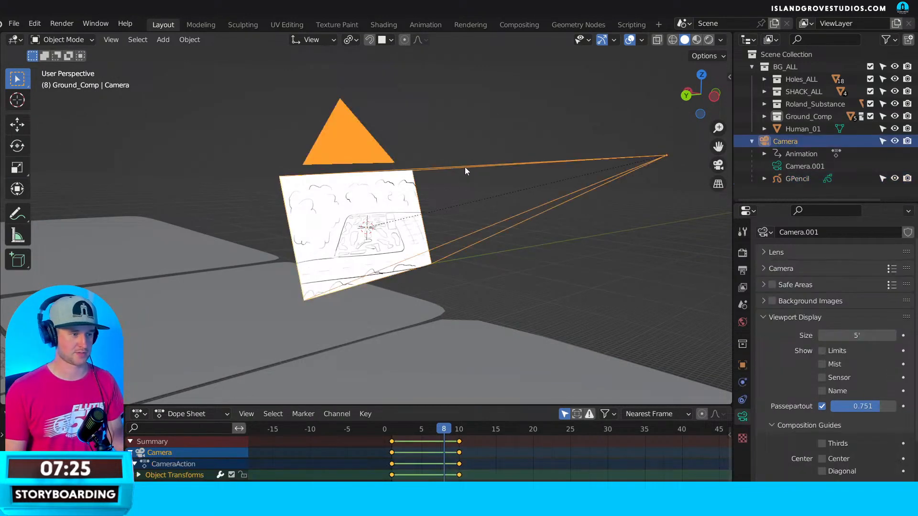
middle_drag(432, 209, 317, 275)
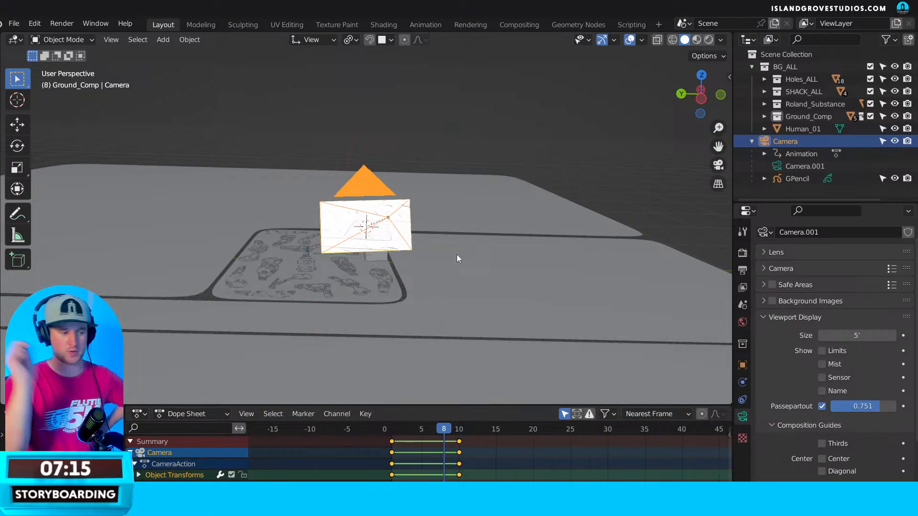
Focus on the Human_01 golfer, examine the putter and feet up close, and survey the surrounding mini golf course.
click(307, 252)
key(KP_Decimal)
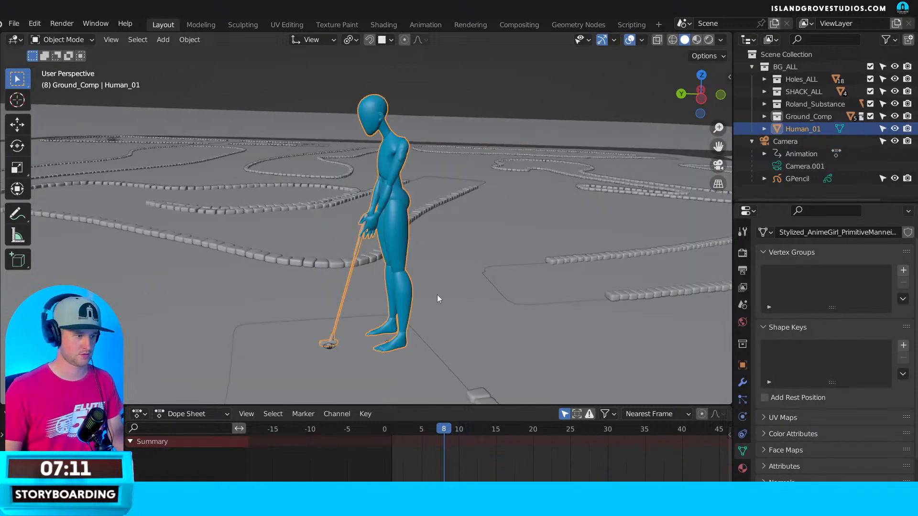
scroll(437, 294, up, 3)
middle_drag(437, 294, 325, 294)
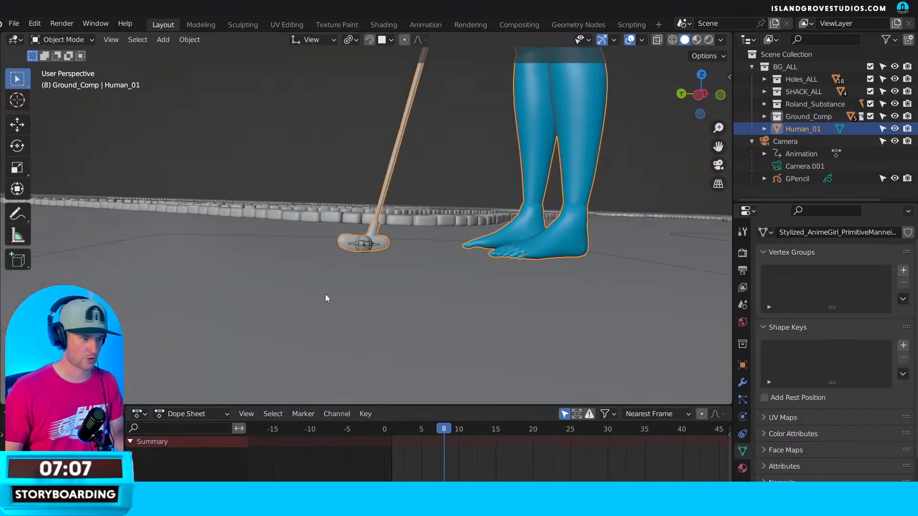
key(alt+a)
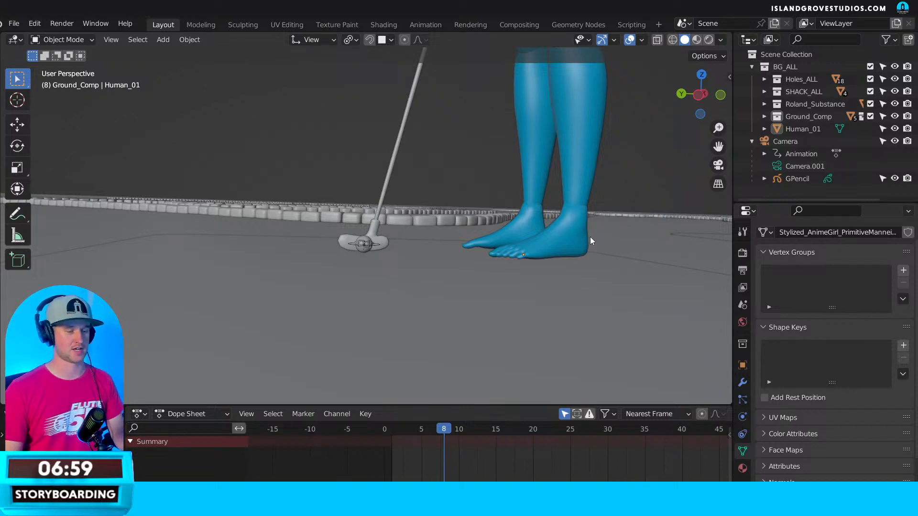
scroll(578, 156, down, 6)
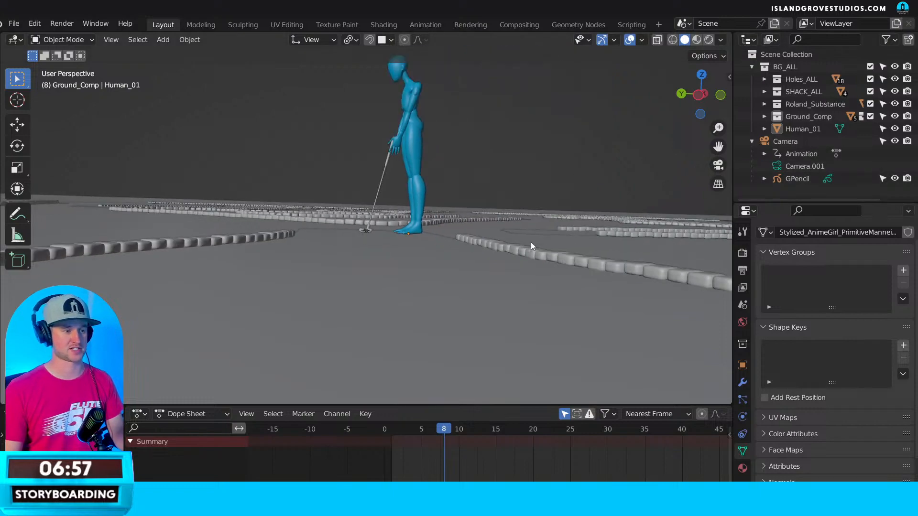
scroll(552, 206, down, 10)
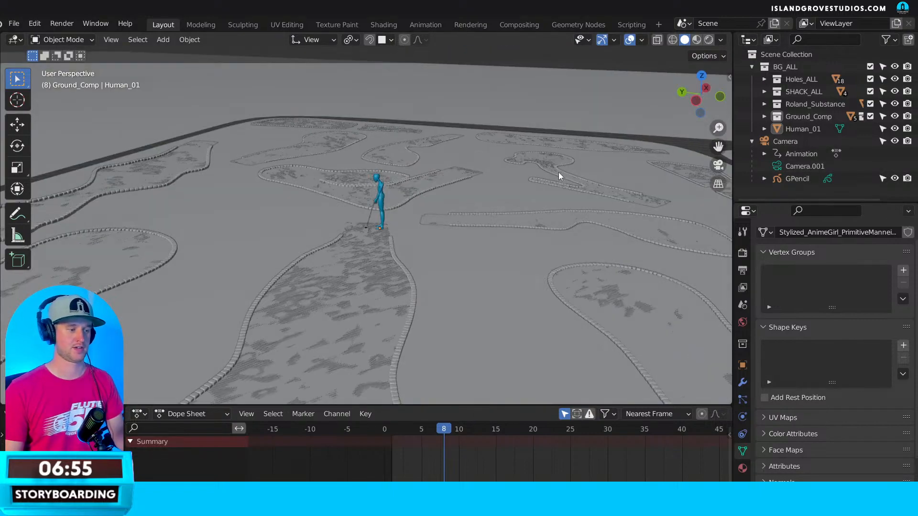
scroll(515, 162, down, 5)
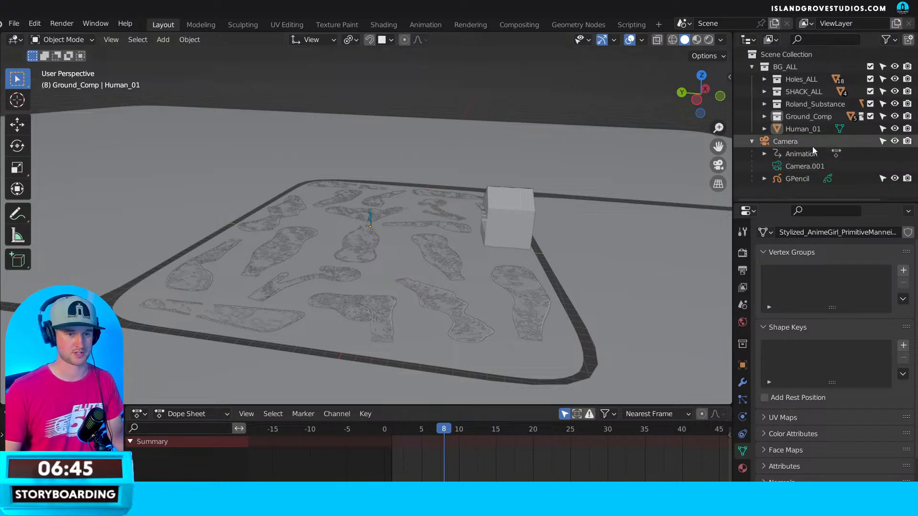
Return to the camera view, review the storyboard at frames 9 and 11 with overlays hidden, and show the overlays again.
key(KP_0)
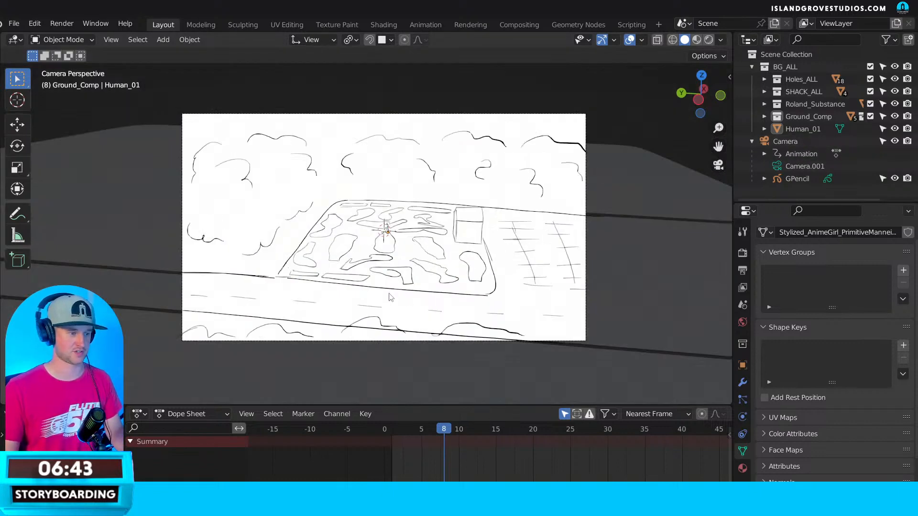
drag(421, 430, 452, 434)
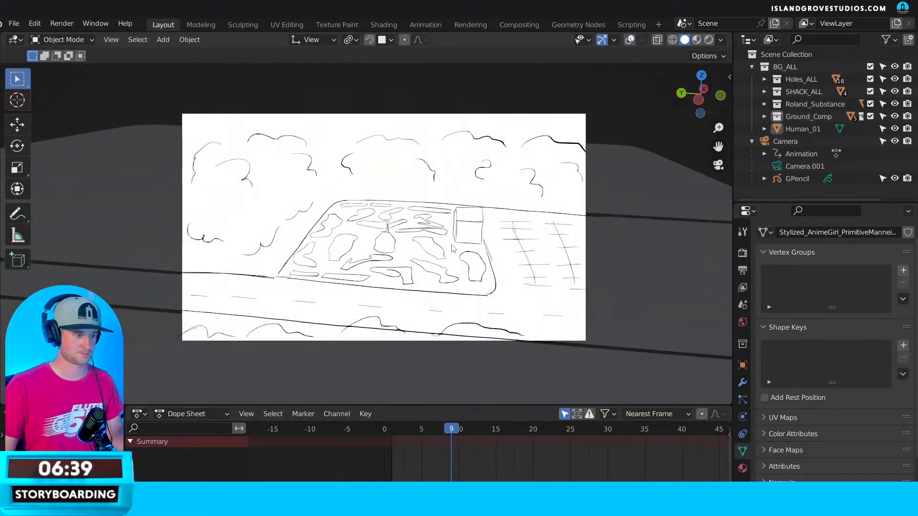
scroll(479, 209, up, 4)
click(466, 432)
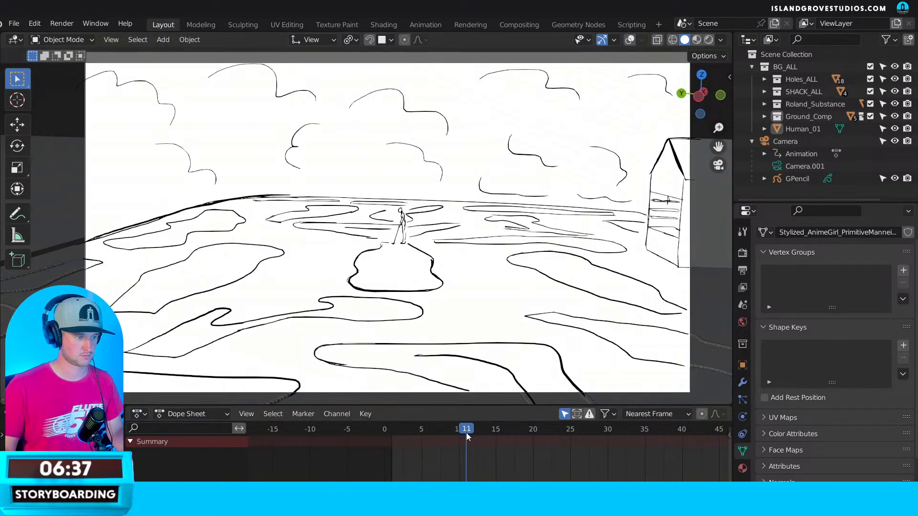
mouse_move(466, 432)
mouse_down()
mouse_move(444, 434)
mouse_move(466, 434)
mouse_up()
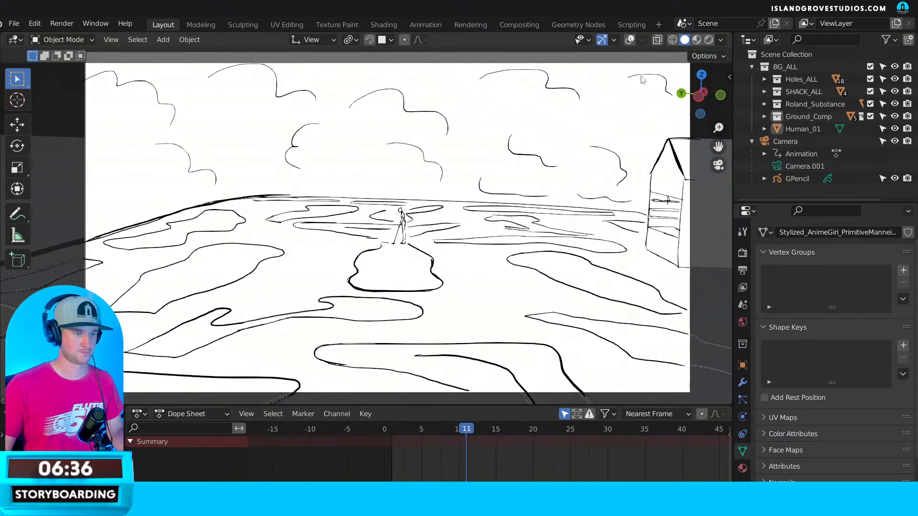
click(629, 40)
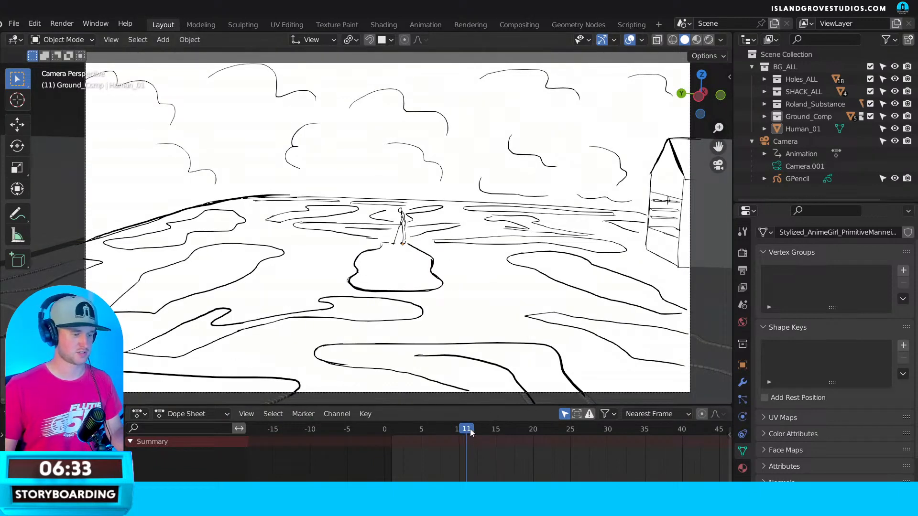
scroll(467, 309, down, 3)
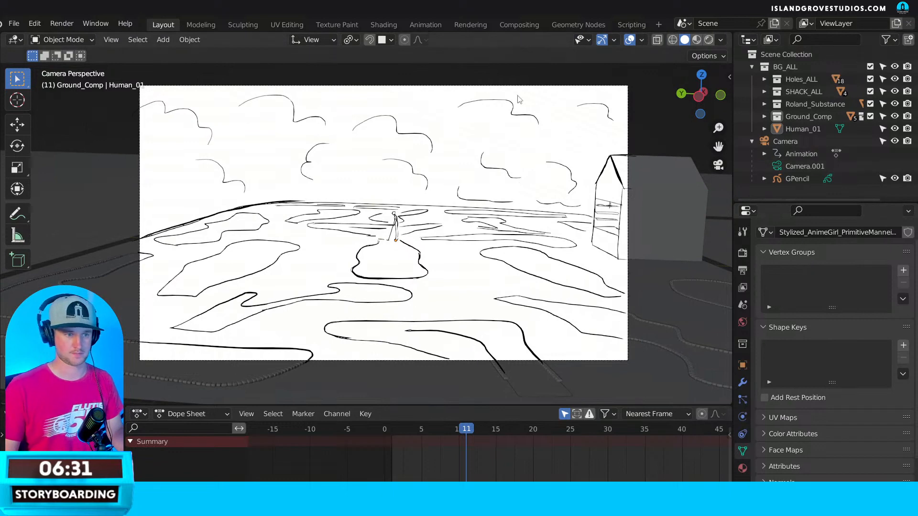
Lower the opacity of the GPencil object's WHITE_BG layer to 0.000 at frame 11.
click(797, 178)
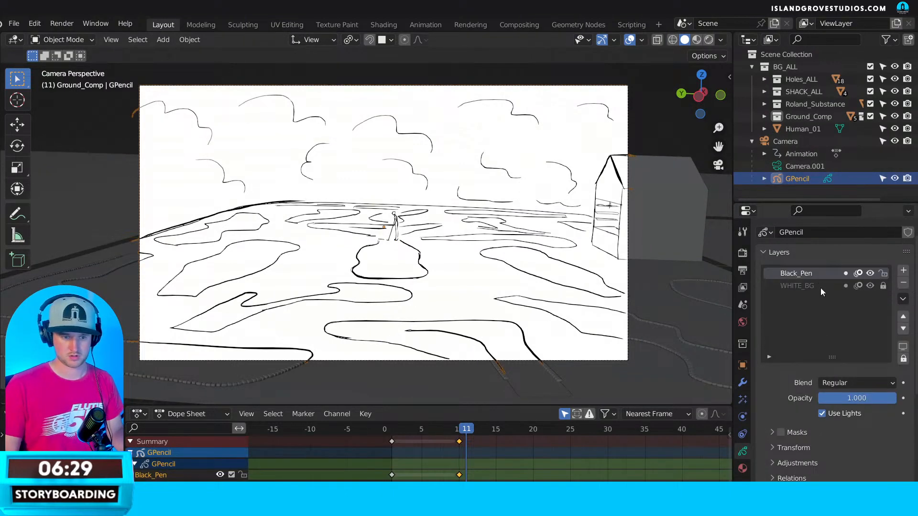
click(807, 285)
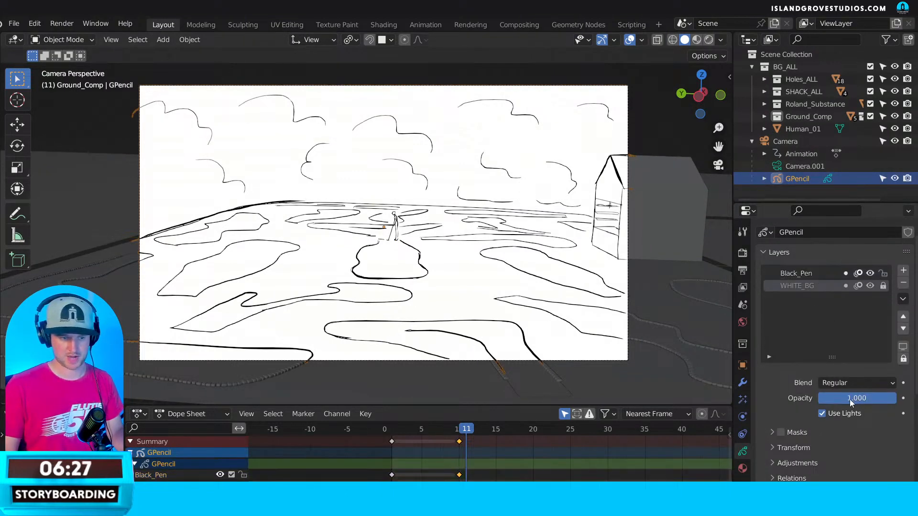
drag(850, 399, 767, 403)
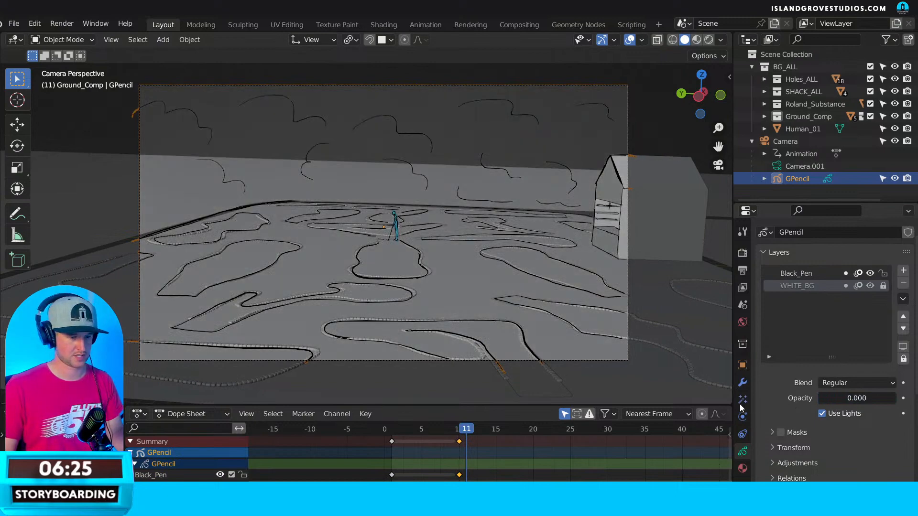
Compare the storyboard with the WHITE_BG layer and the Black_Pen layer each hidden and shown again.
scroll(554, 251, up, 3)
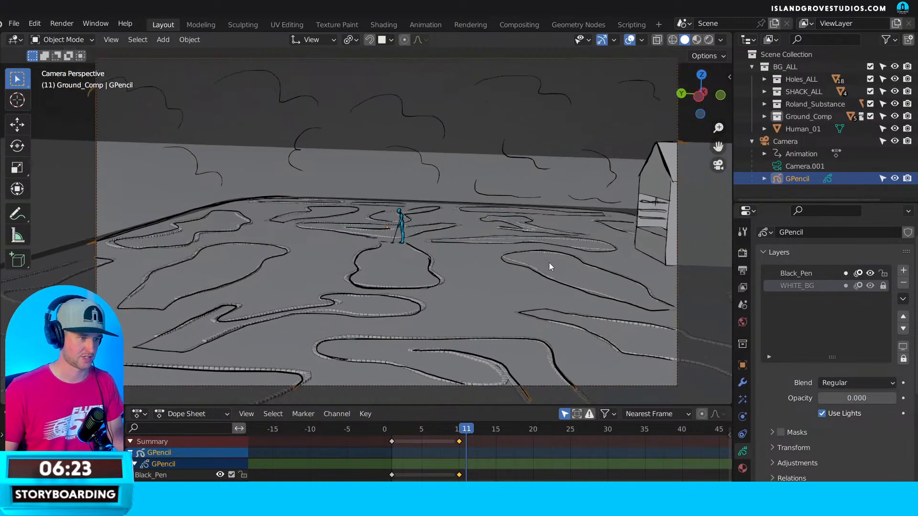
scroll(549, 267, down, 1)
click(831, 273)
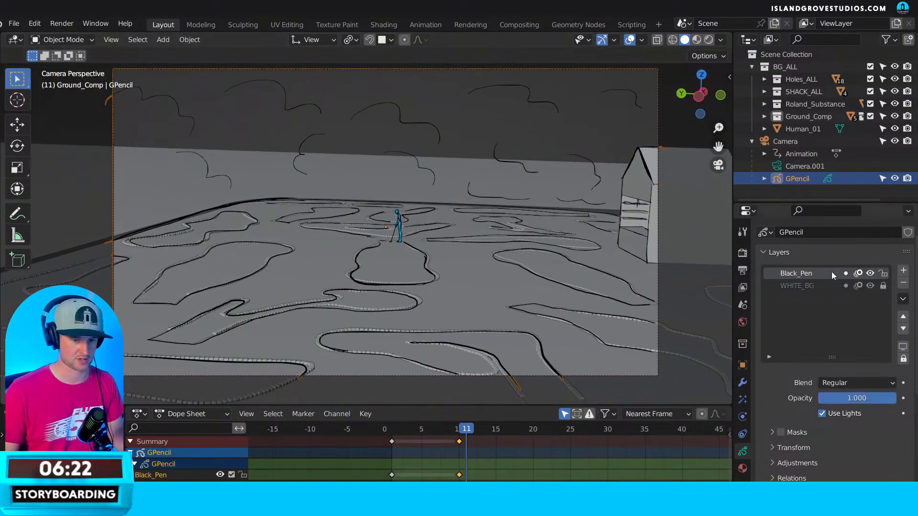
click(869, 286)
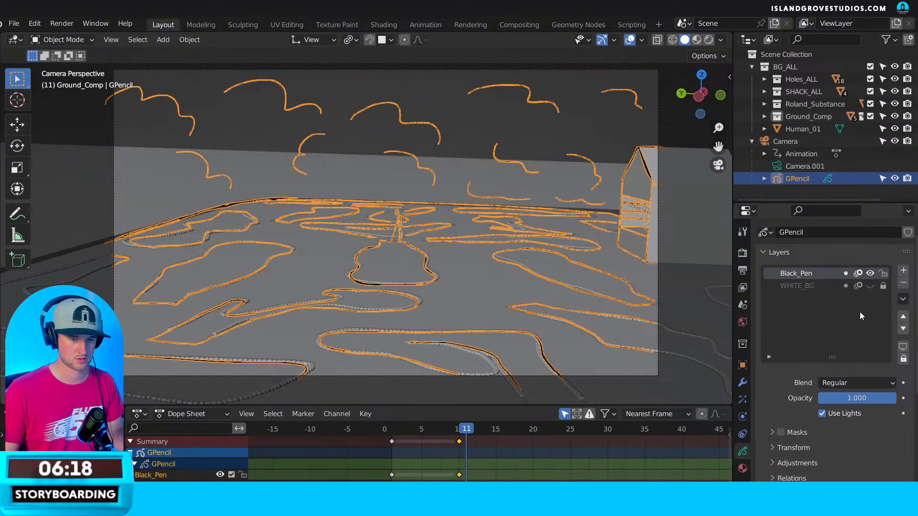
click(870, 286)
click(870, 274)
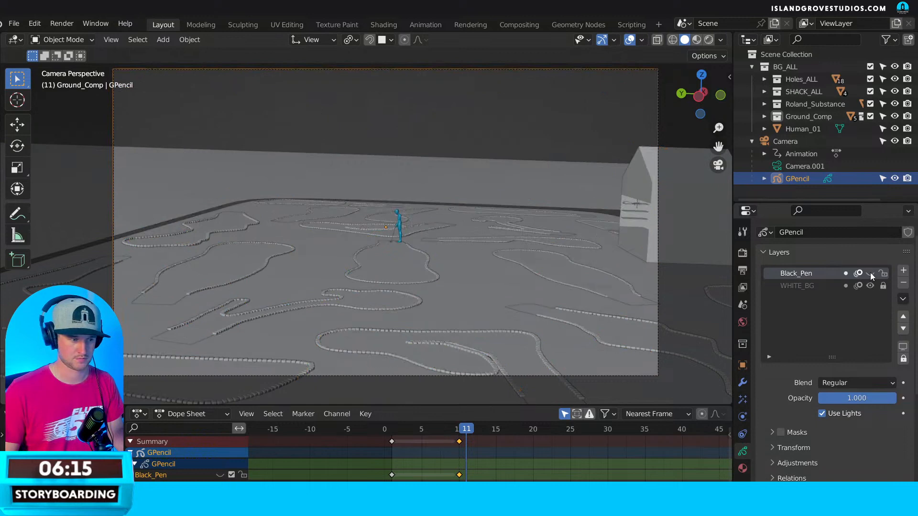
click(870, 274)
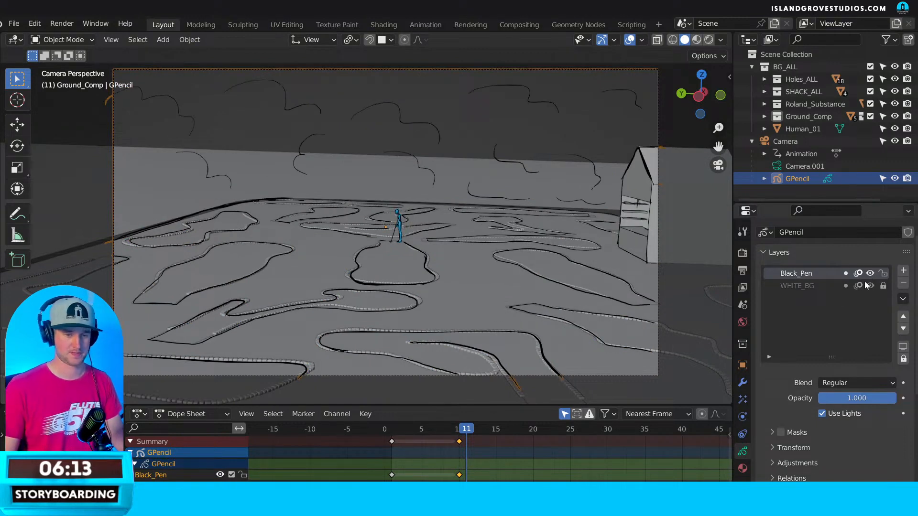
Set the WHITE_BG layer's opacity to 0.205 and advance the timeline to frame 15.
click(809, 286)
mouse_move(850, 401)
mouse_down()
mouse_move(887, 397)
mouse_move(857, 402)
mouse_up()
key(Right)
key(Right)
key(Right)
key(Right)
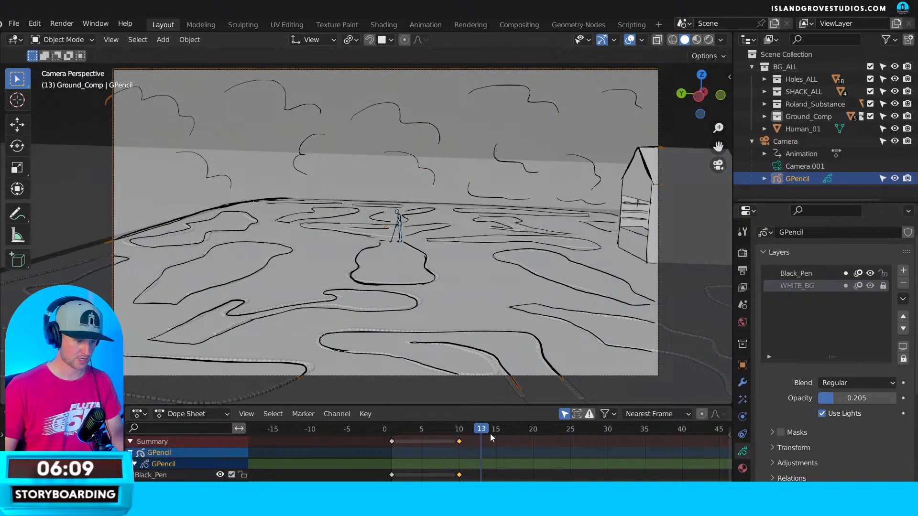
Hide the GPencil object, move the camera to a low, close view of the golfer behind the stone-bordered hole, and keyframe it at frame 15.
click(803, 142)
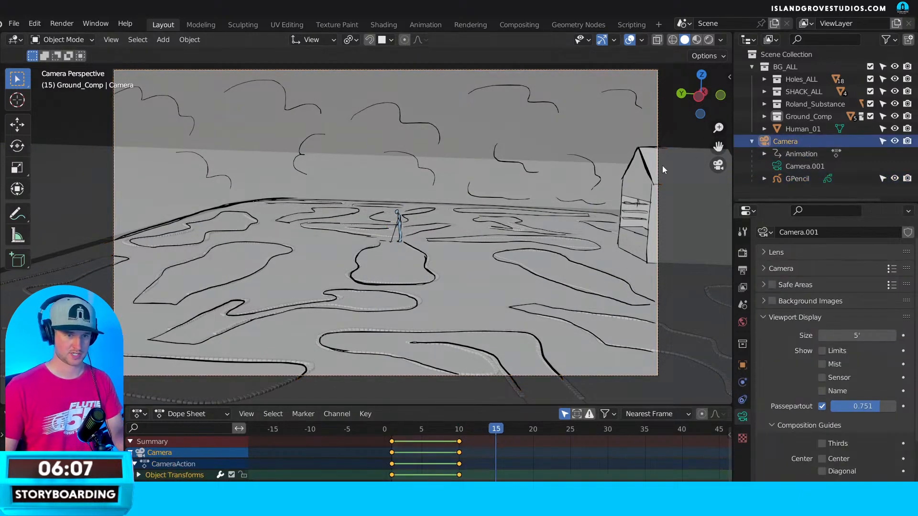
key(n)
key(n)
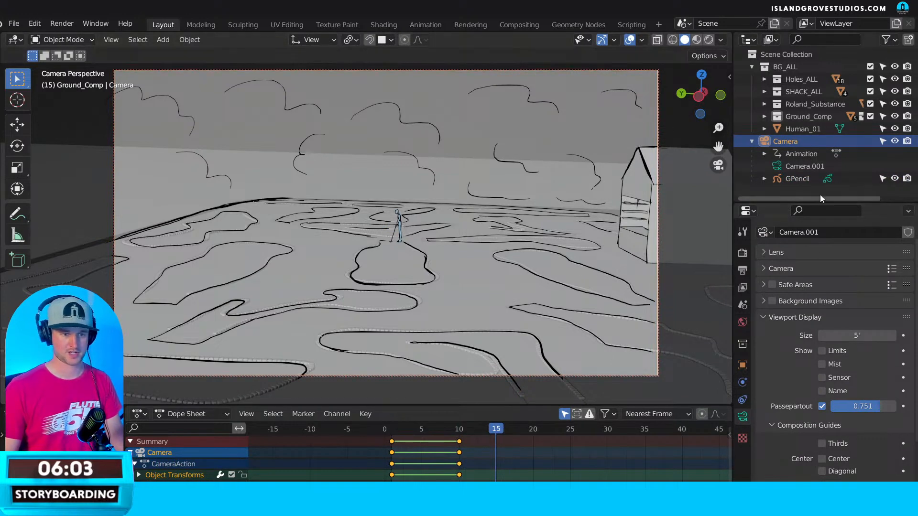
click(894, 178)
middle_drag(405, 265, 453, 219)
key(i)
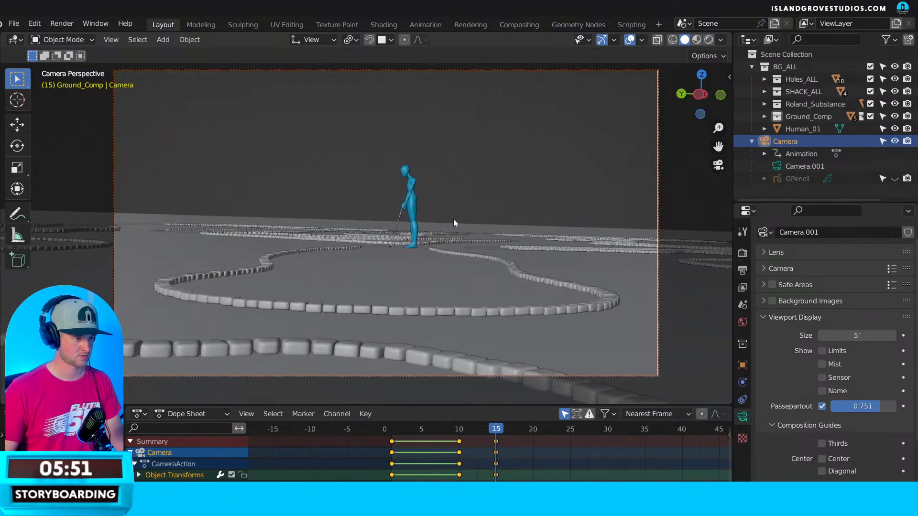
Show the GPencil object again and draw a short, nearly horizontal stroke in the sky on the Black_Pen layer in Draw Mode at frame 15.
click(894, 178)
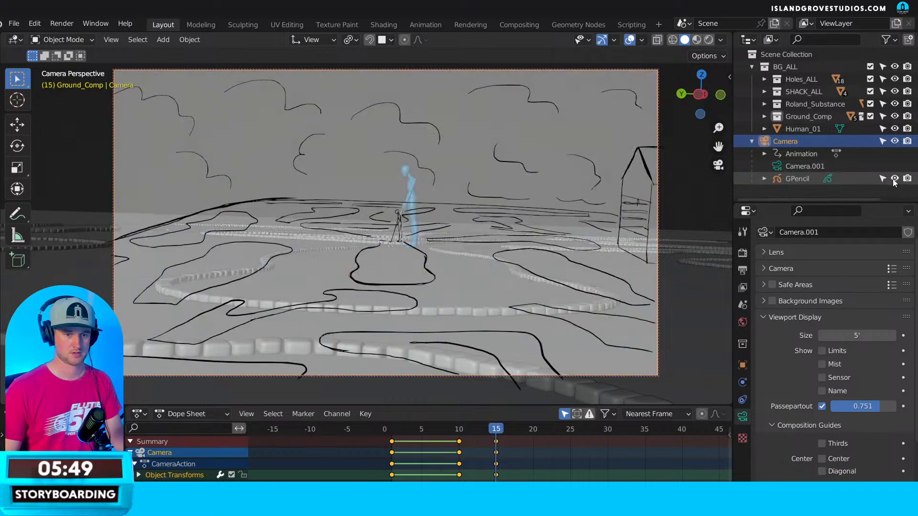
click(801, 177)
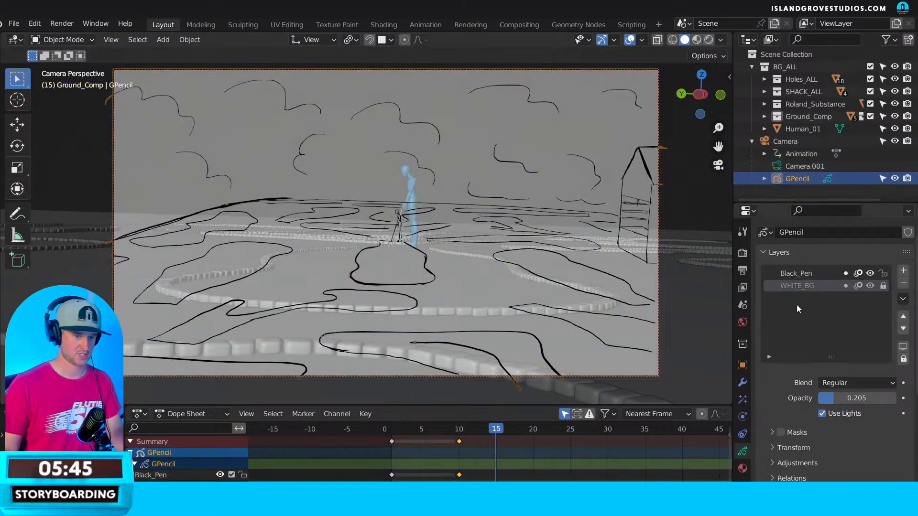
click(801, 272)
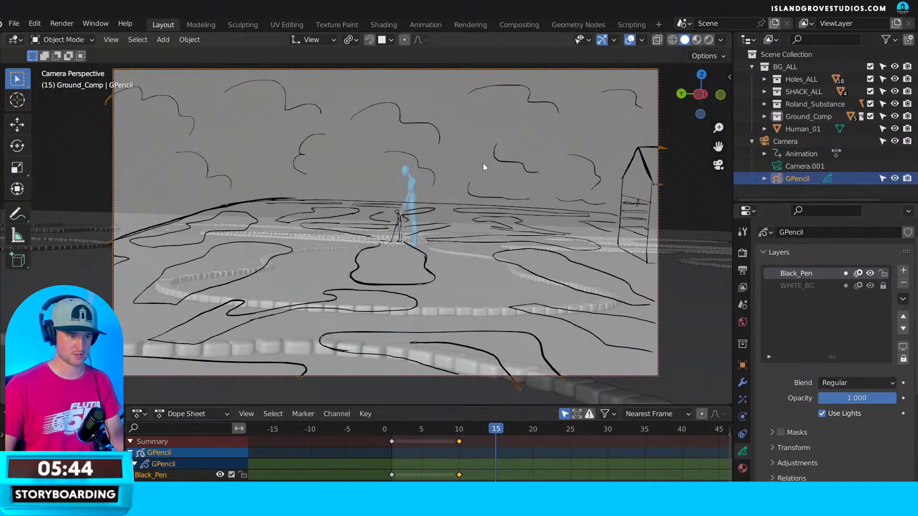
click(69, 40)
click(65, 94)
drag(489, 119, 546, 116)
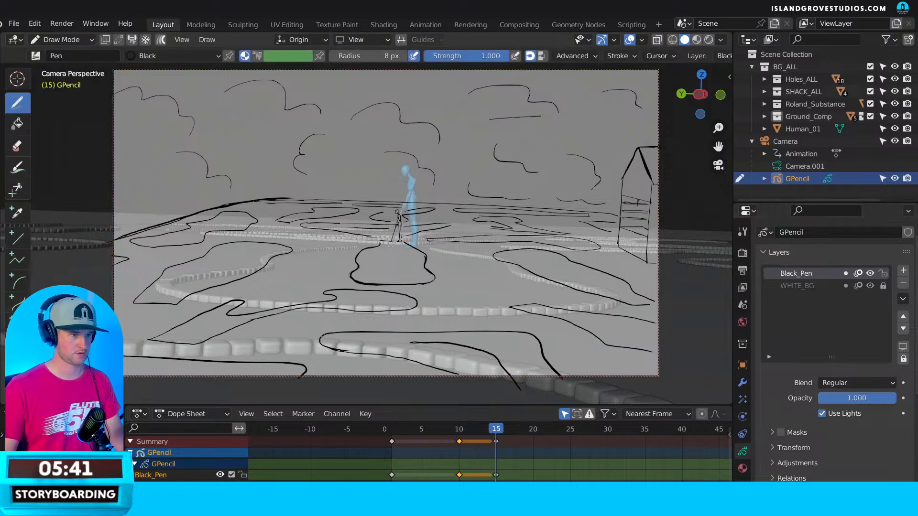
Turn off the Camera to View lock and undo the short stray stroke in the sky.
middle_drag(455, 240, 537, 243)
key(n)
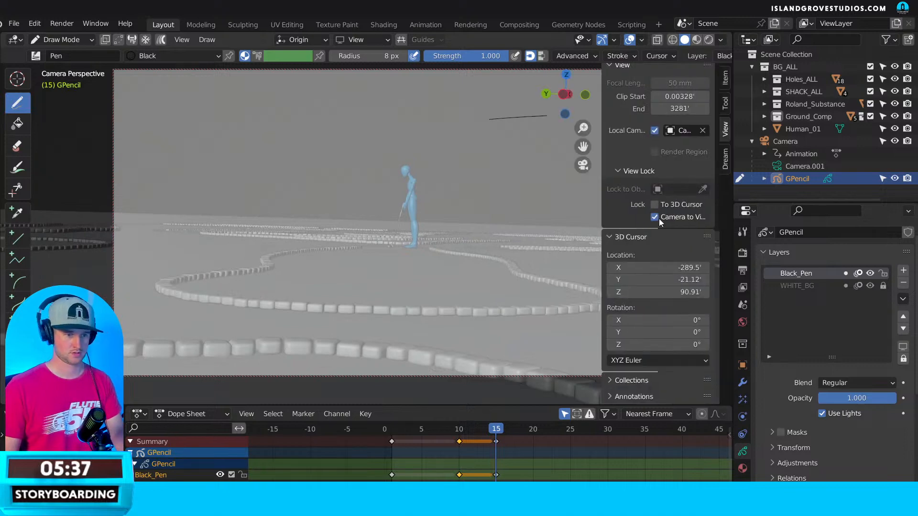
key(n)
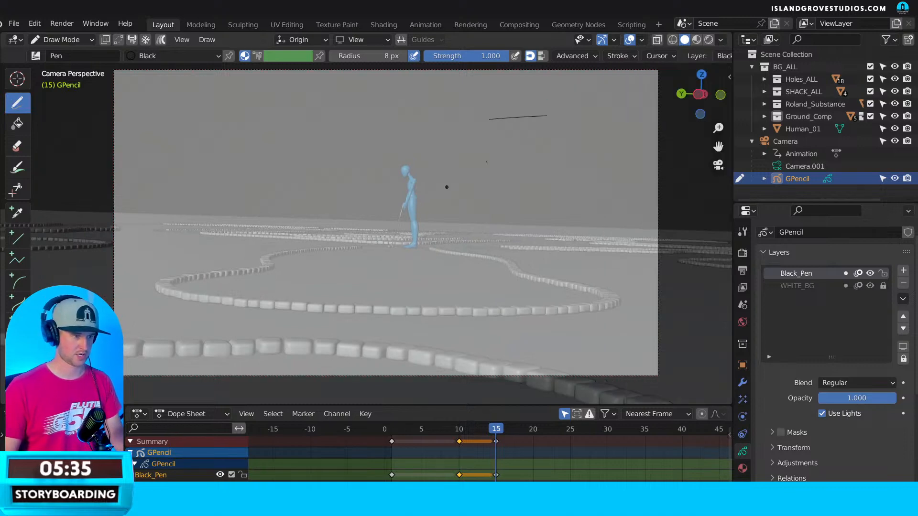
key(ctrl+z)
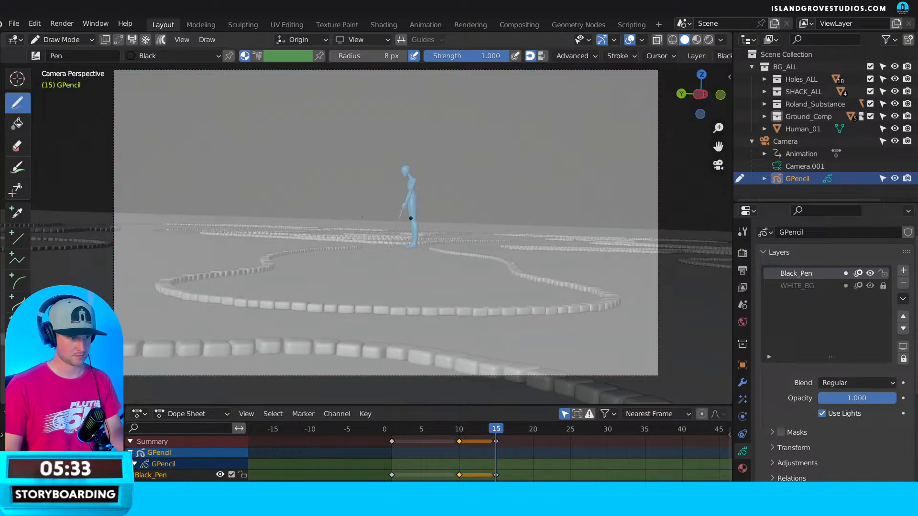
Draw a horizon line across the camera frame, following the tilted ground edge behind the figure.
drag(121, 214, 206, 215)
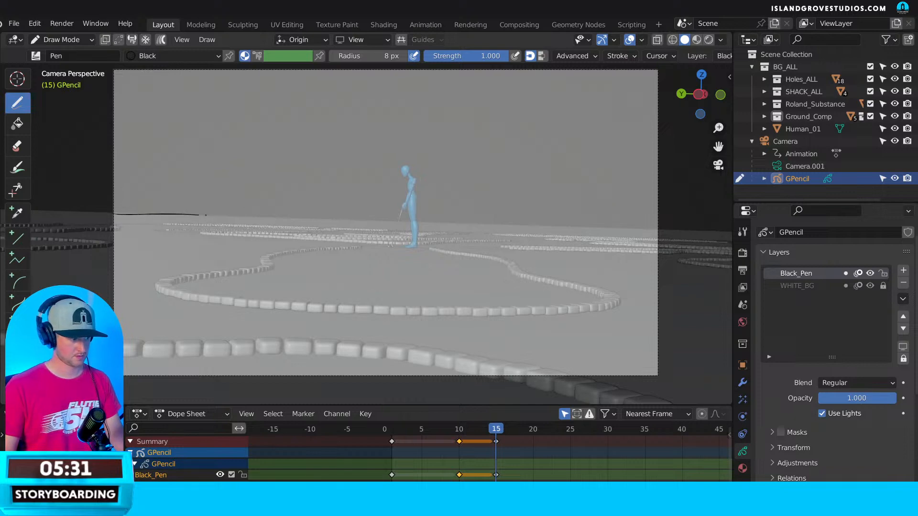
drag(324, 220, 679, 230)
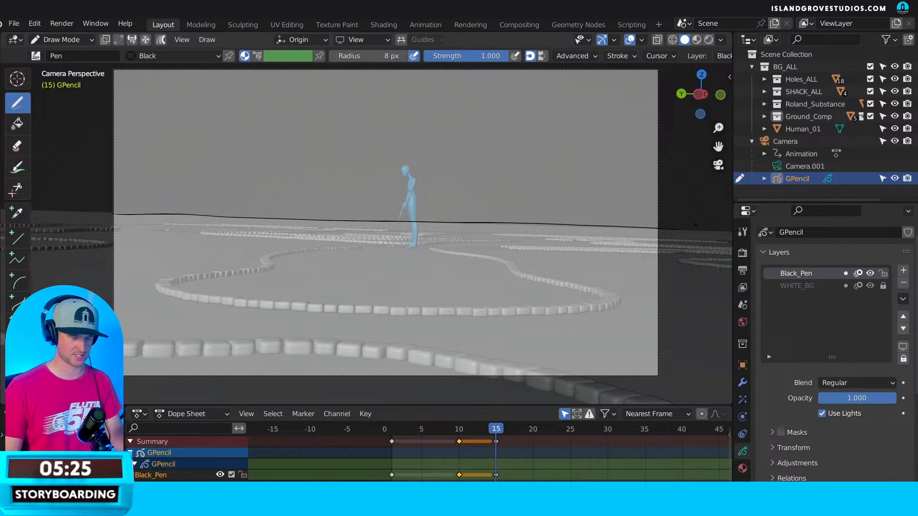
Leave the camera view to show the camera from outside and switch the grease pencil drawing from Draw Mode to Object Mode.
click(788, 142)
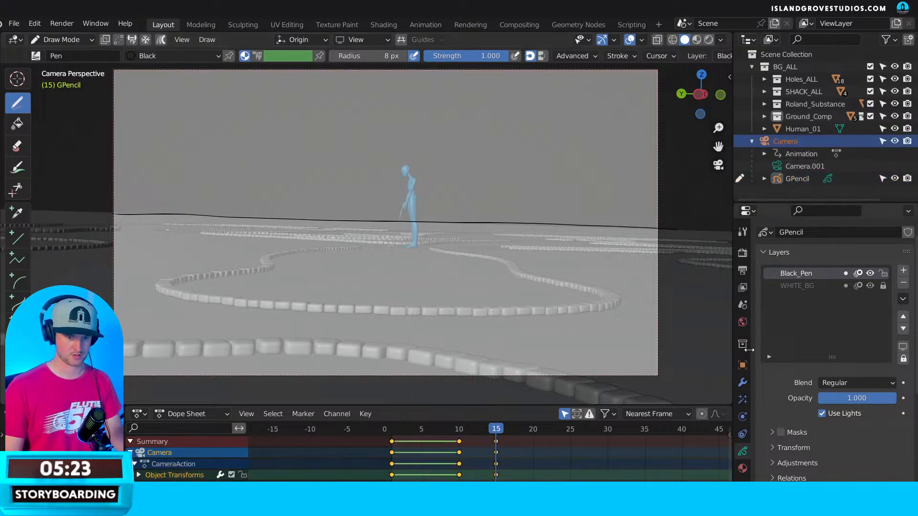
click(742, 365)
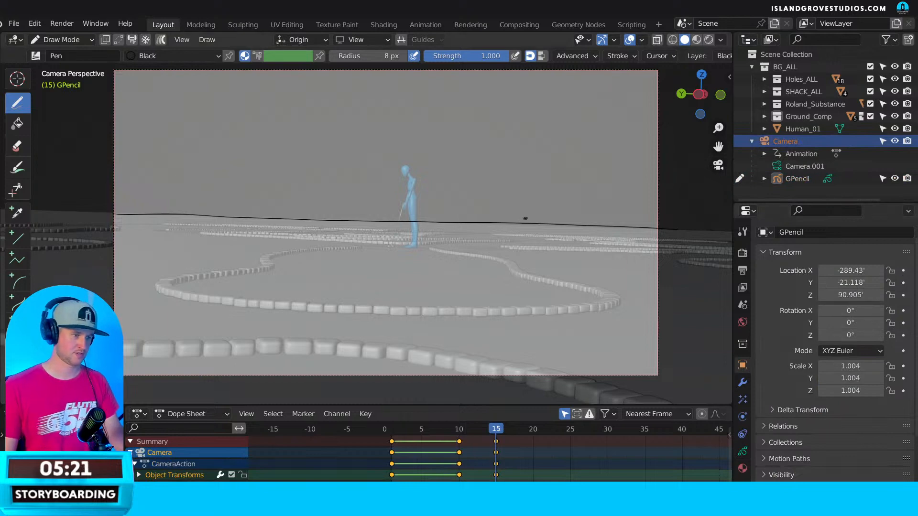
scroll(578, 220, down, 3)
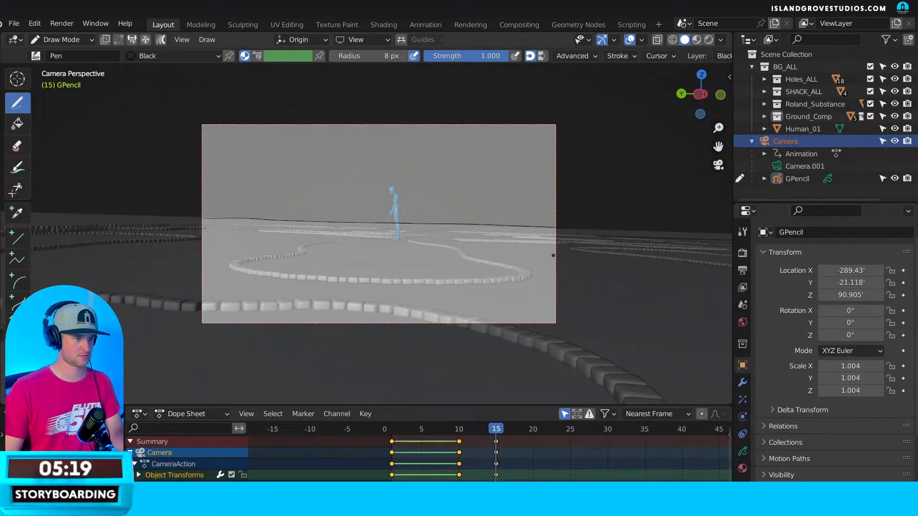
middle_drag(554, 253, 512, 188)
key(KP_7)
scroll(514, 158, down, 5)
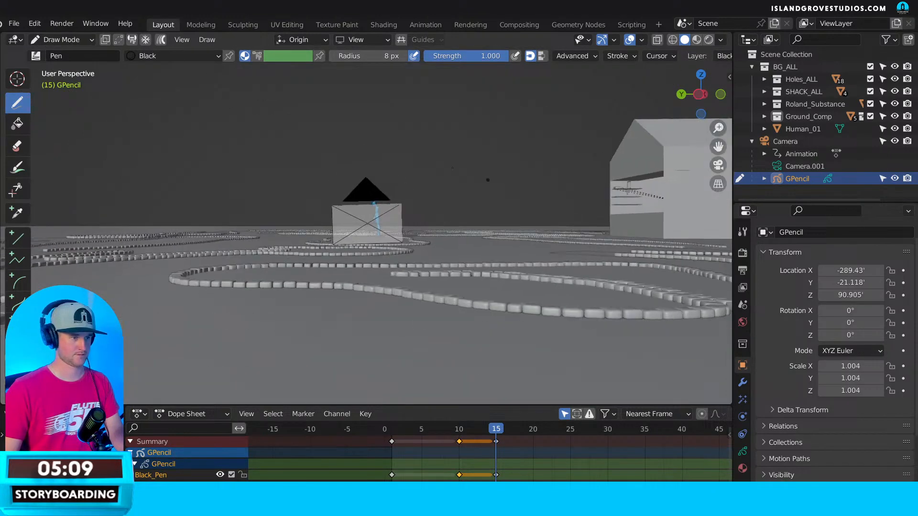
click(62, 39)
click(60, 53)
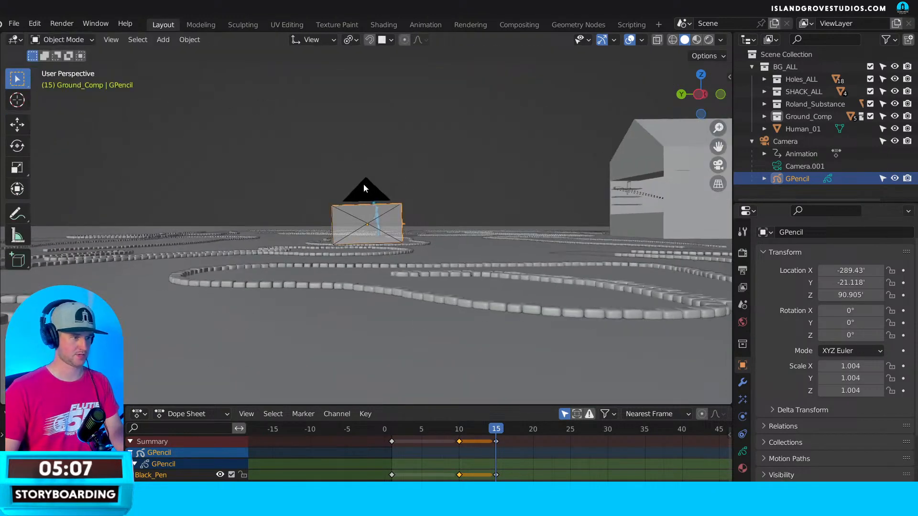
Select the camera in the scene and level it by setting its Y rotation to 0°.
click(364, 188)
middle_drag(463, 196, 418, 242)
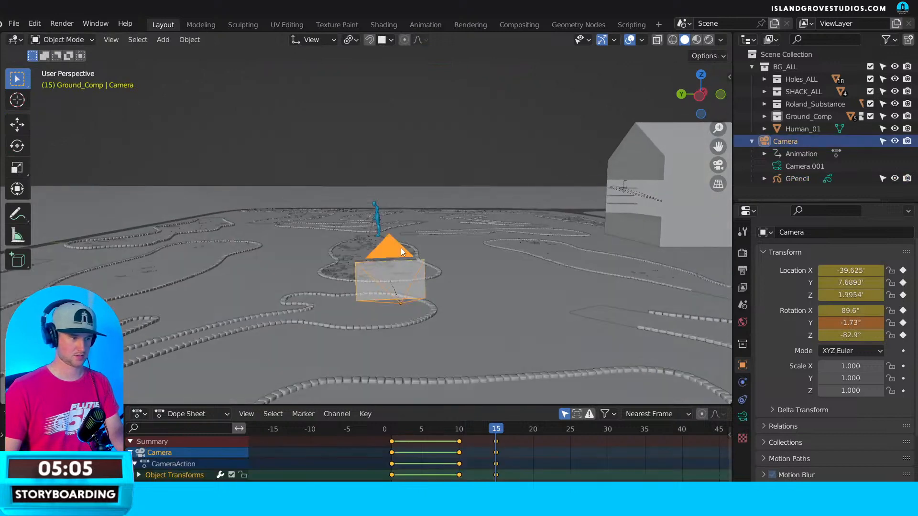
middle_drag(528, 236, 535, 225)
double_click(856, 322)
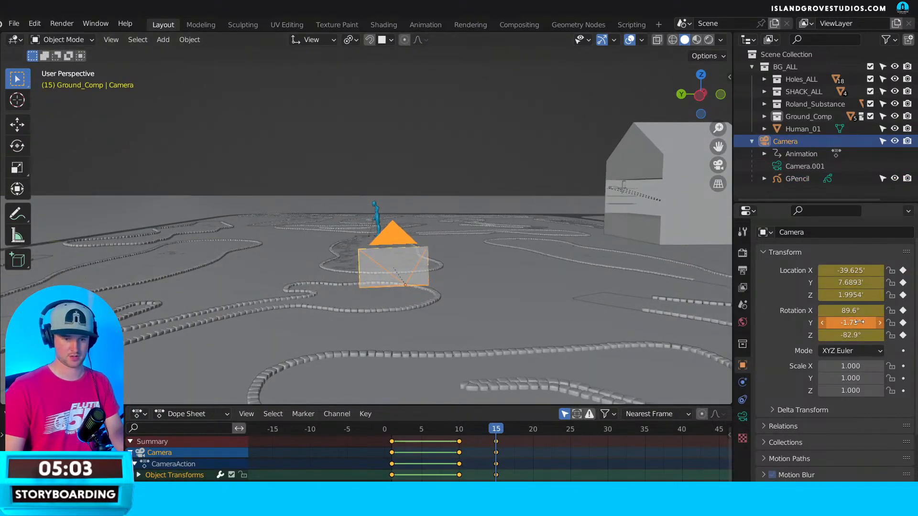
text(0)
key(Return)
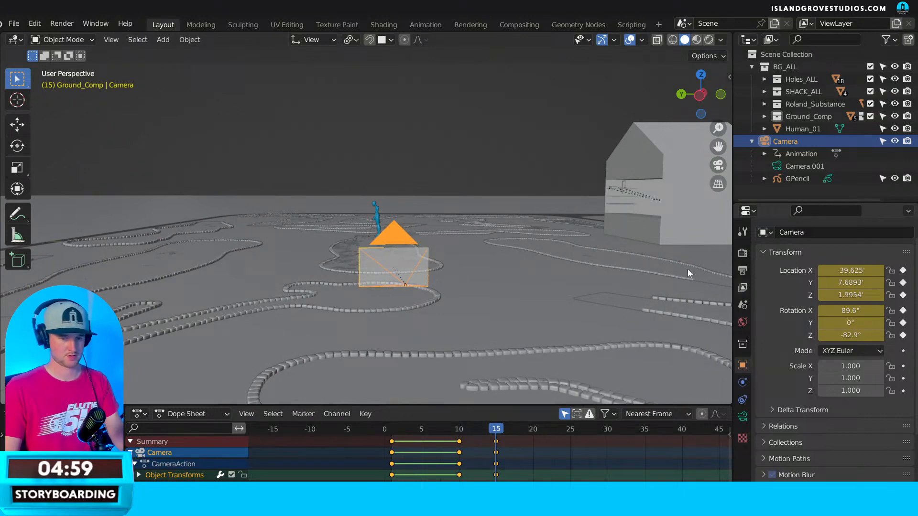
Return to the camera view, put the GPencil object back in Draw Mode and show its layer settings.
key(KP_0)
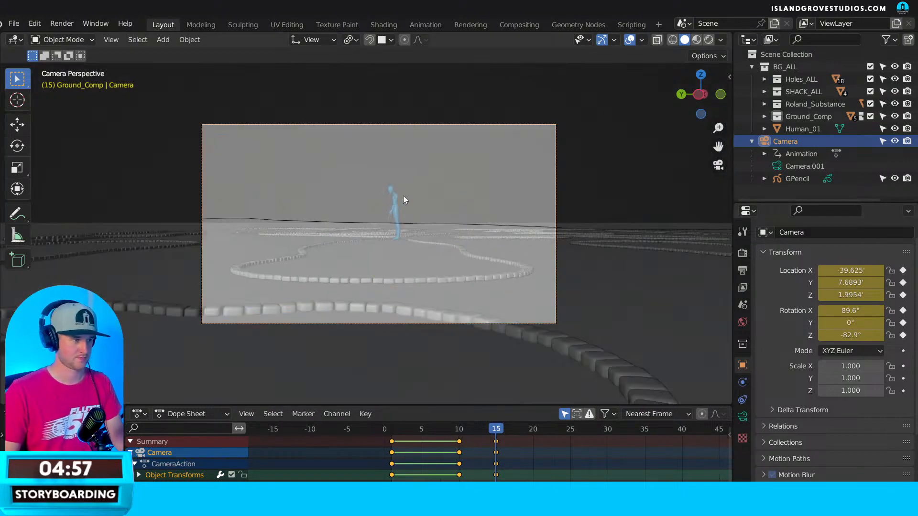
scroll(454, 227, up, 2)
click(788, 180)
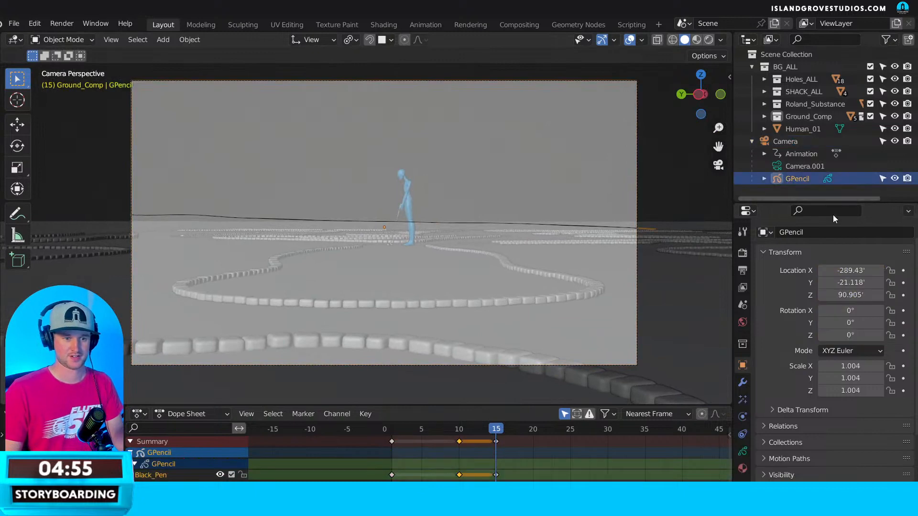
click(63, 39)
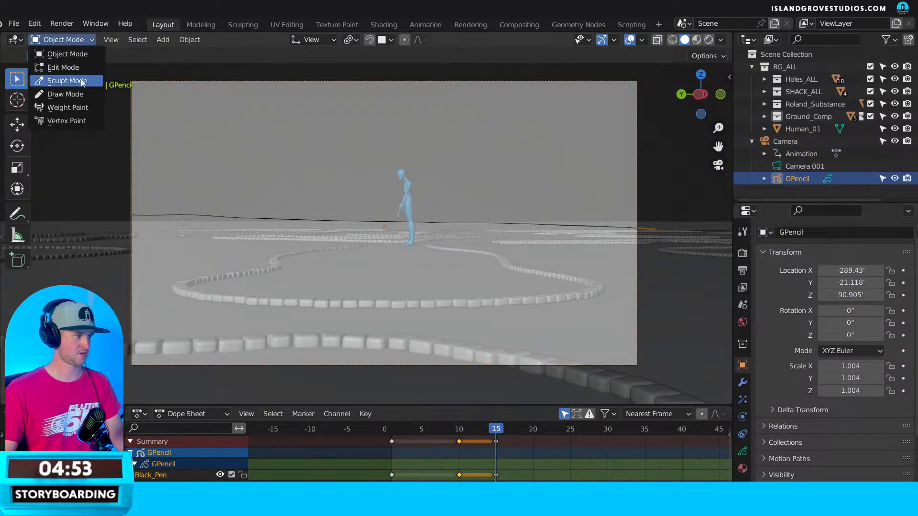
click(65, 95)
click(742, 450)
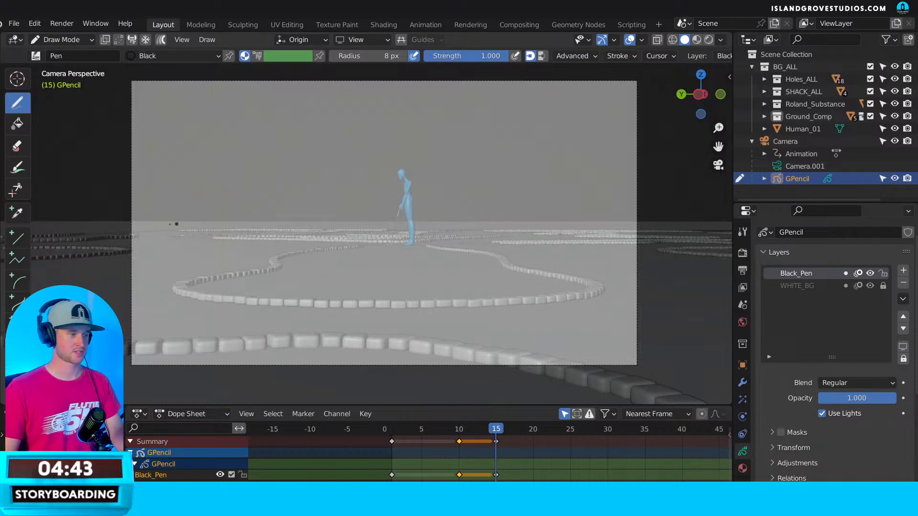
Draw a level black horizon line across the full width of the camera frame behind the figure.
drag(233, 220, 341, 221)
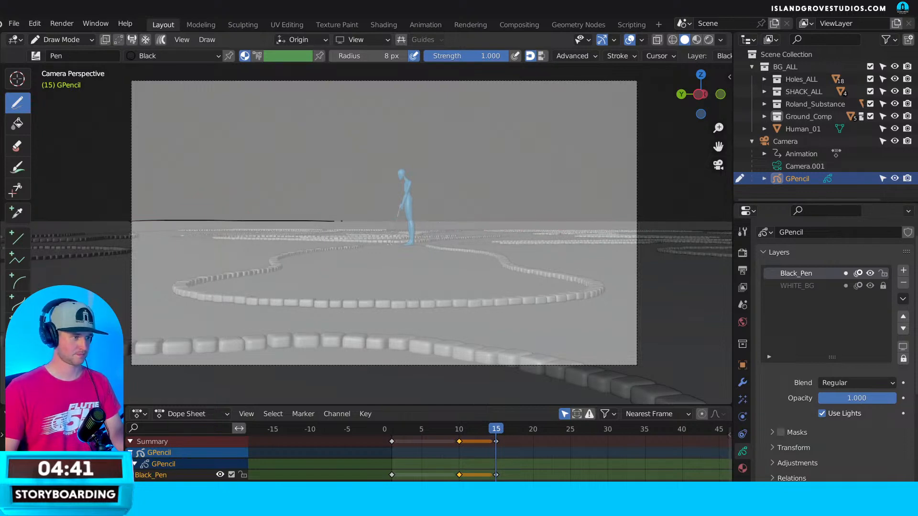
drag(431, 222, 523, 222)
drag(614, 220, 643, 220)
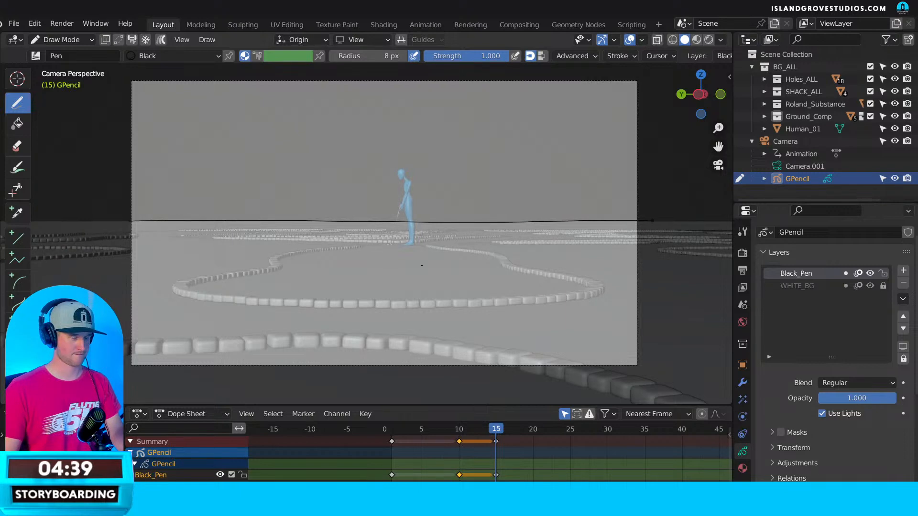
Trace the upper and lower edges of the foreground row of blocks with two long curved pen lines.
scroll(375, 266, up, 3)
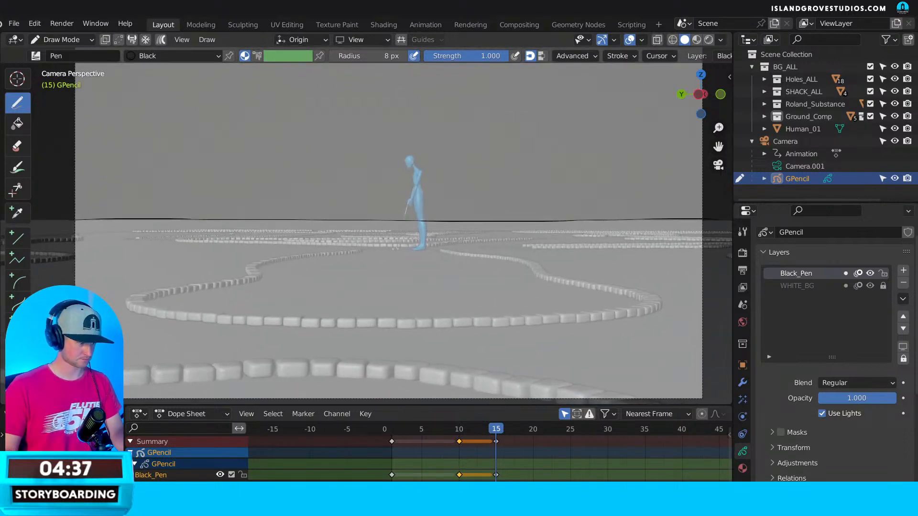
mouse_move(150, 383)
mouse_down()
mouse_move(375, 378)
mouse_move(530, 399)
mouse_up()
mouse_move(160, 365)
mouse_down()
mouse_move(372, 361)
mouse_move(650, 399)
mouse_up()
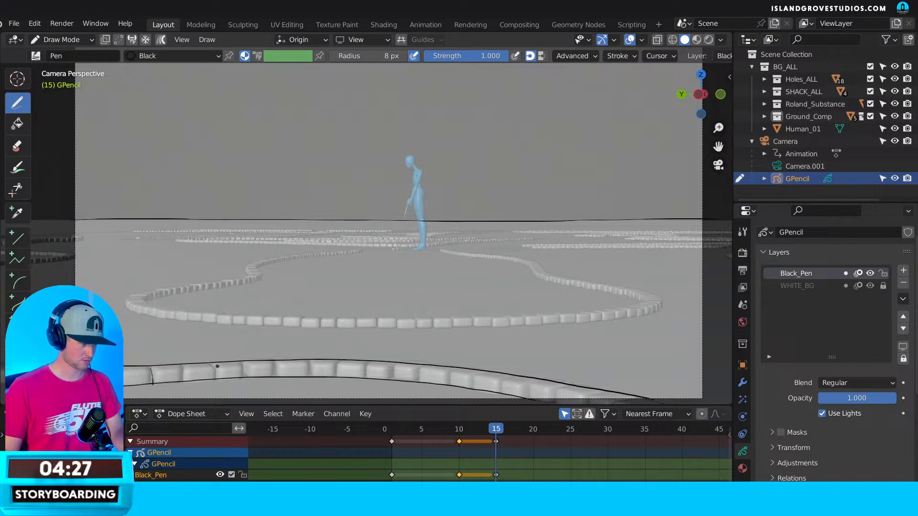
Draw the dividers between the foreground blocks and add broken lines along their front edges.
mouse_move(181, 365)
mouse_down()
mouse_move(182, 376)
mouse_move(213, 371)
mouse_up()
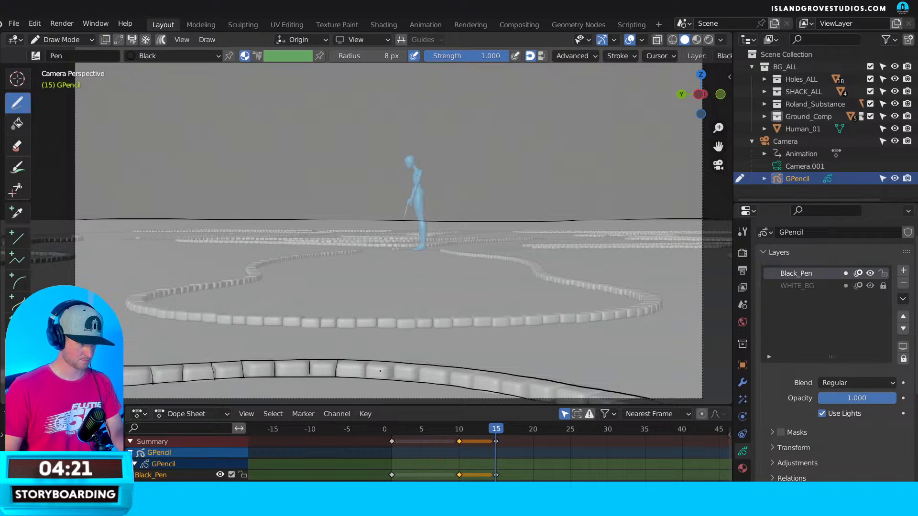
mouse_move(368, 363)
mouse_down()
mouse_move(366, 378)
mouse_move(393, 378)
mouse_up()
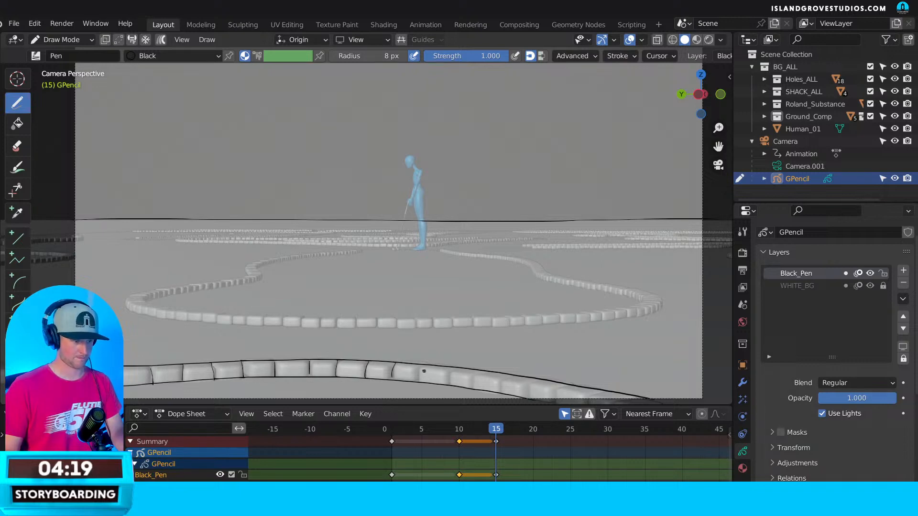
mouse_move(488, 372)
mouse_down()
mouse_move(474, 377)
mouse_move(528, 396)
mouse_up()
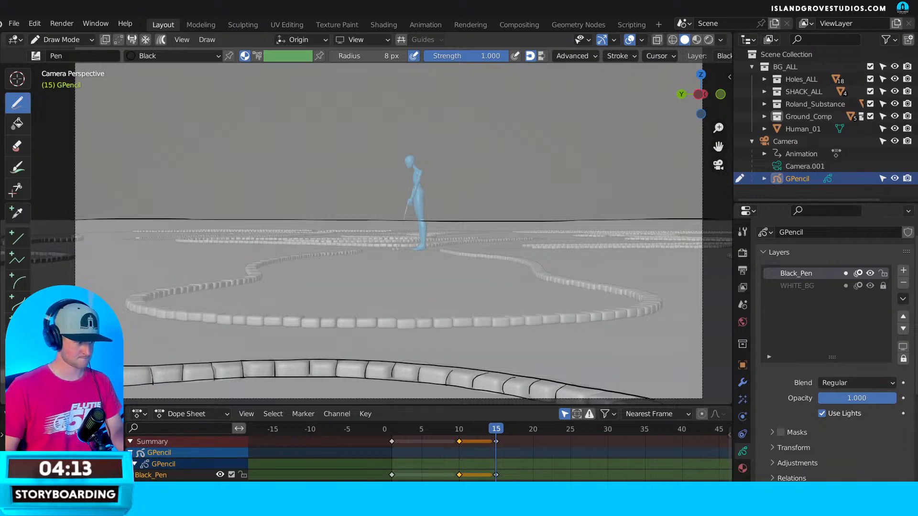
drag(124, 373, 181, 372)
mouse_move(270, 367)
mouse_down()
mouse_move(476, 379)
mouse_move(588, 398)
mouse_up()
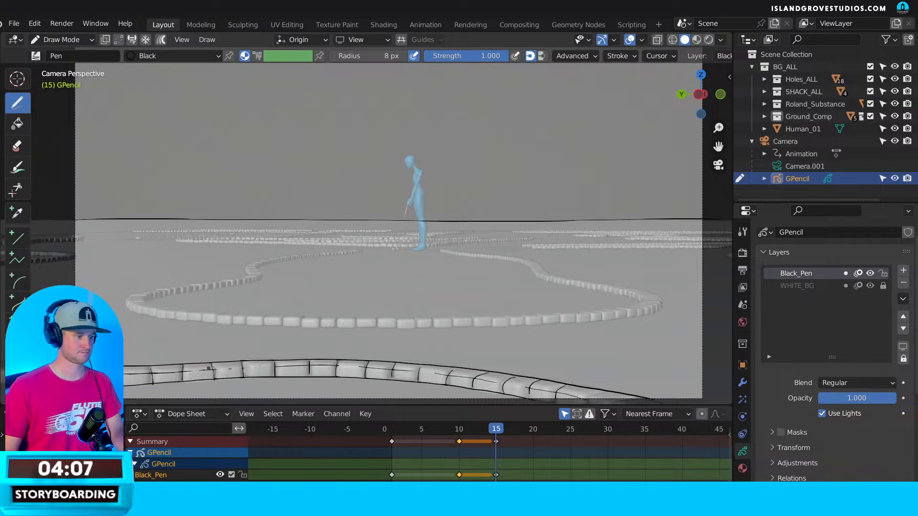
Trace the inner edge of the block ring around the hole in front of the figure.
mouse_move(178, 293)
mouse_down()
mouse_move(157, 298)
mouse_move(342, 316)
mouse_move(584, 310)
mouse_up()
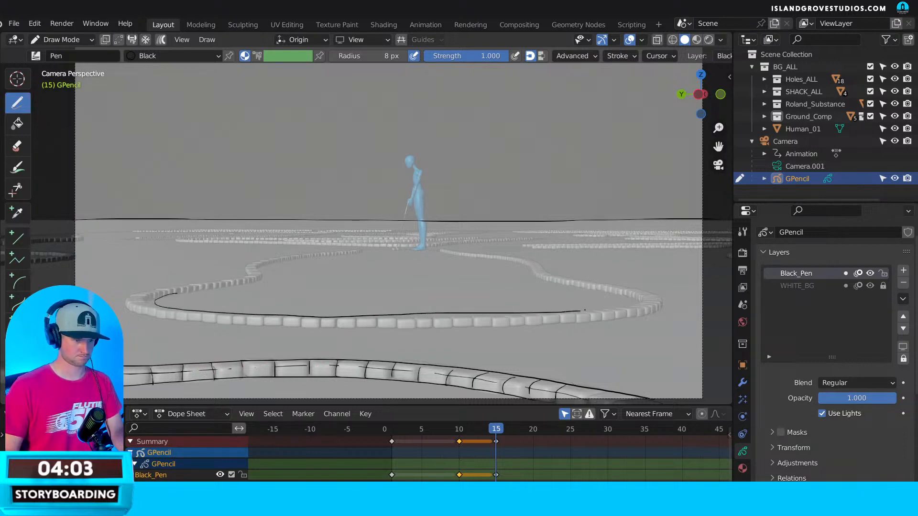
mouse_move(532, 275)
mouse_down()
mouse_move(505, 260)
mouse_move(440, 250)
mouse_up()
mouse_move(366, 252)
mouse_down()
mouse_move(272, 262)
mouse_move(254, 282)
mouse_up()
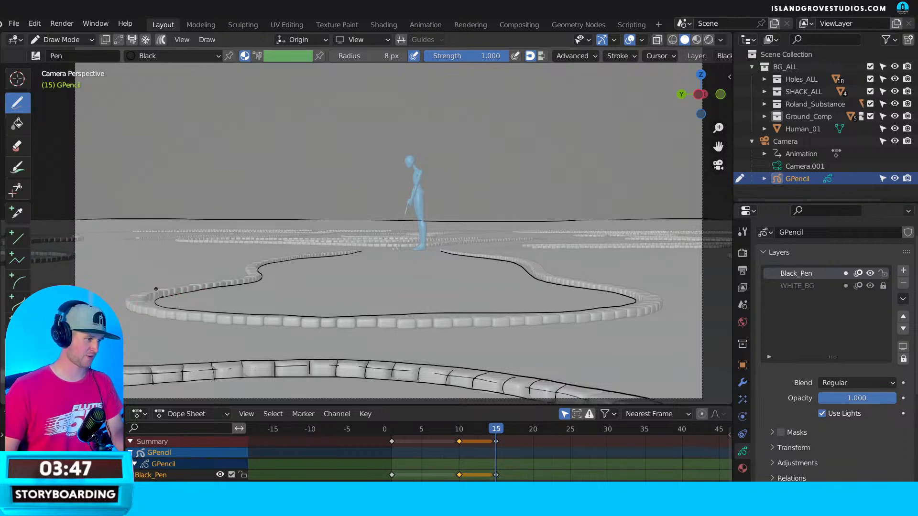
mouse_move(152, 290)
mouse_down()
mouse_move(127, 295)
mouse_move(117, 311)
mouse_move(234, 327)
mouse_move(335, 324)
mouse_up()
key(ctrl+z)
key(ctrl+z)
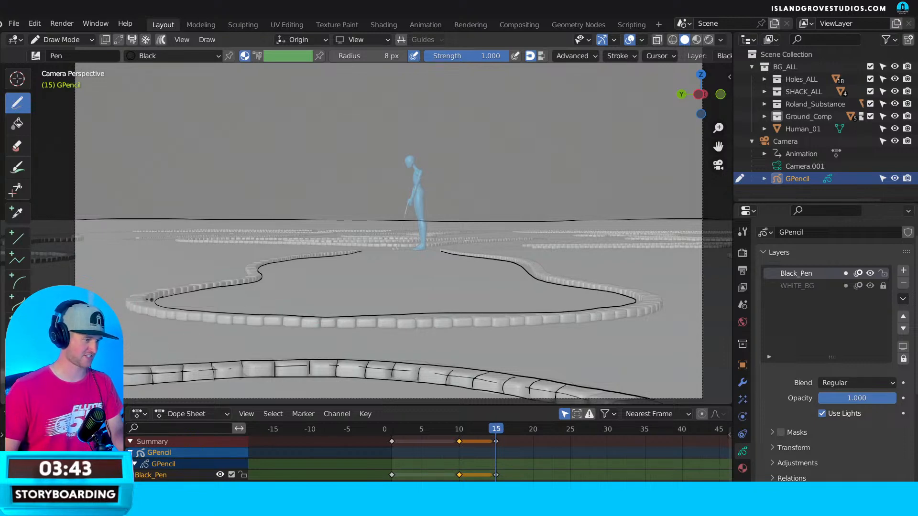
drag(127, 304, 155, 317)
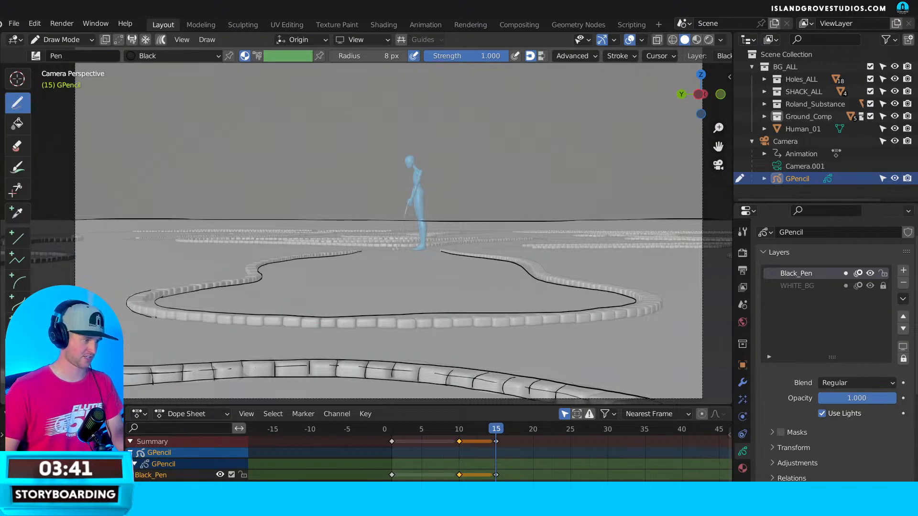
key(ctrl+z)
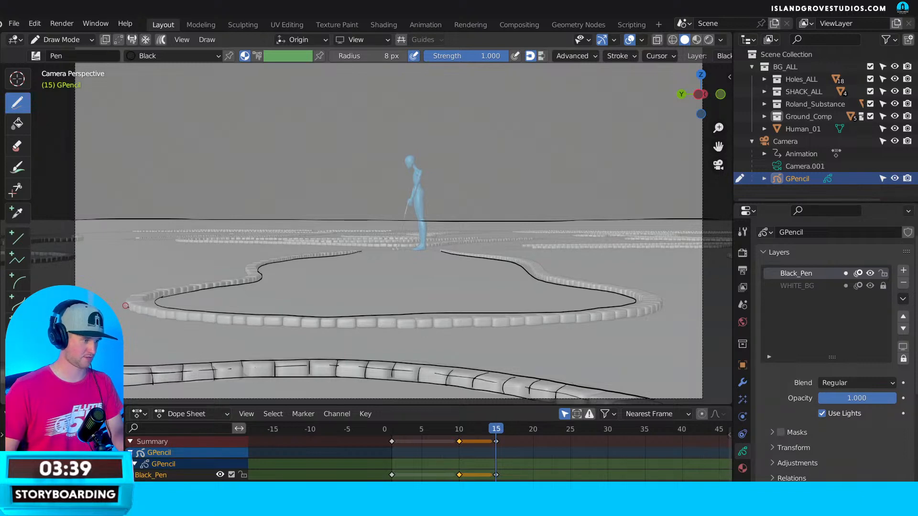
drag(169, 321, 478, 326)
key(ctrl+z)
mouse_move(137, 314)
mouse_down()
mouse_move(198, 326)
mouse_move(388, 329)
mouse_up()
key(ctrl+z)
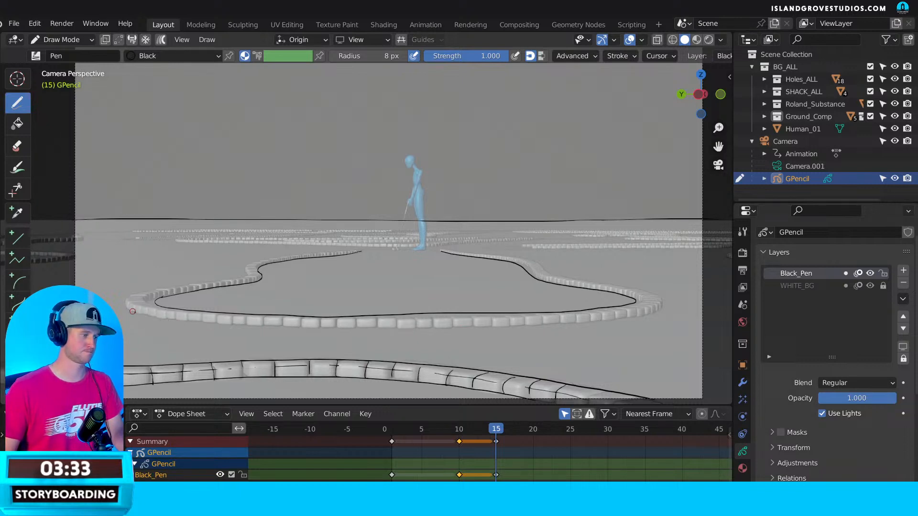
Trace the outer edge of the block ring along its front, around the left end and up its left back side.
drag(192, 322, 606, 323)
drag(661, 312, 684, 298)
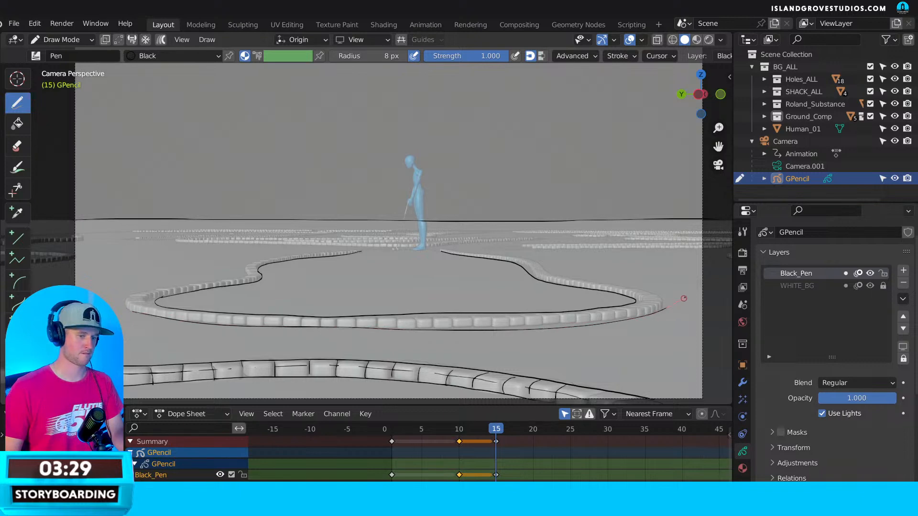
mouse_move(229, 277)
mouse_down()
mouse_move(127, 309)
mouse_move(163, 289)
mouse_up()
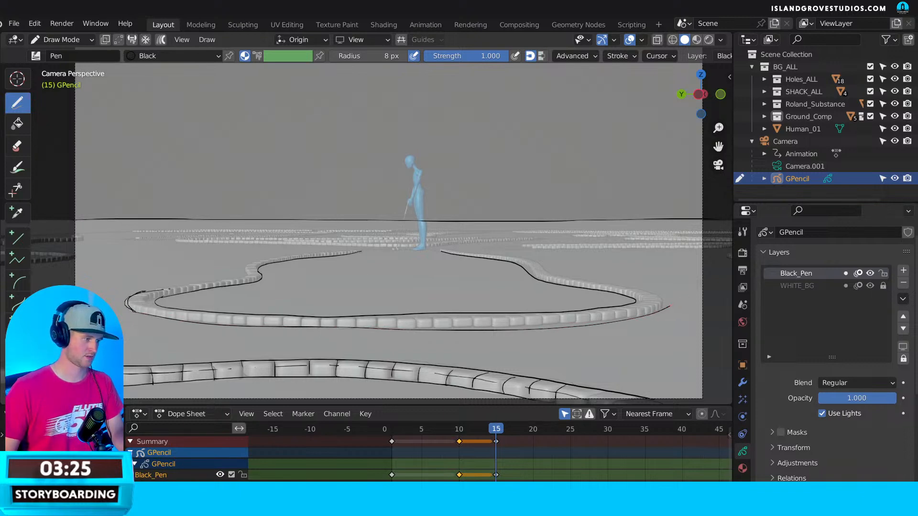
drag(226, 283, 261, 278)
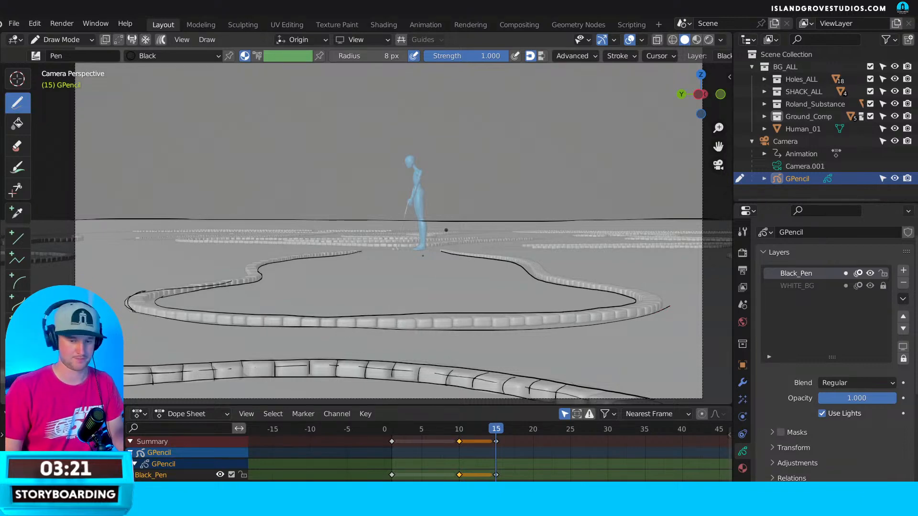
mouse_move(144, 290)
ctrl+mouse_down()
mouse_move(186, 290)
mouse_move(147, 286)
ctrl+mouse_up()
drag(144, 291, 237, 277)
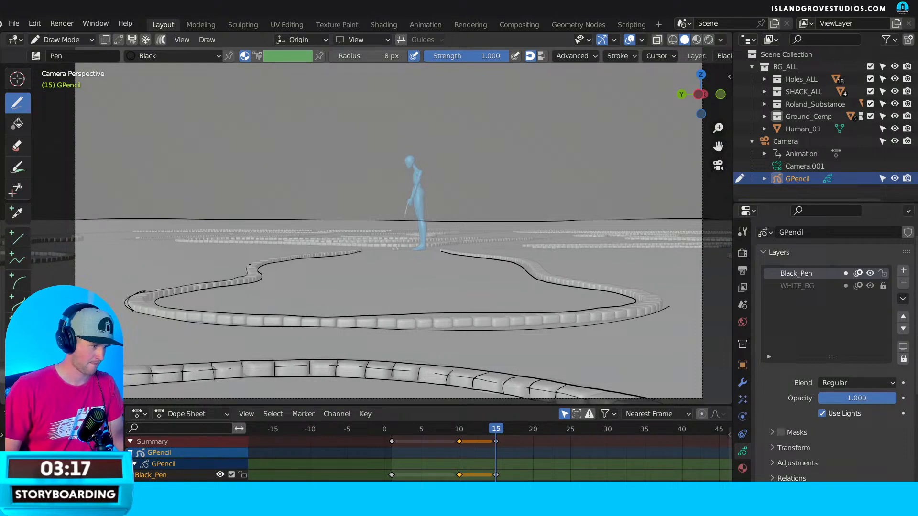
Finish the line on the ring's left back side and trace the blocks' top inner edge along its right back side.
drag(284, 258, 331, 252)
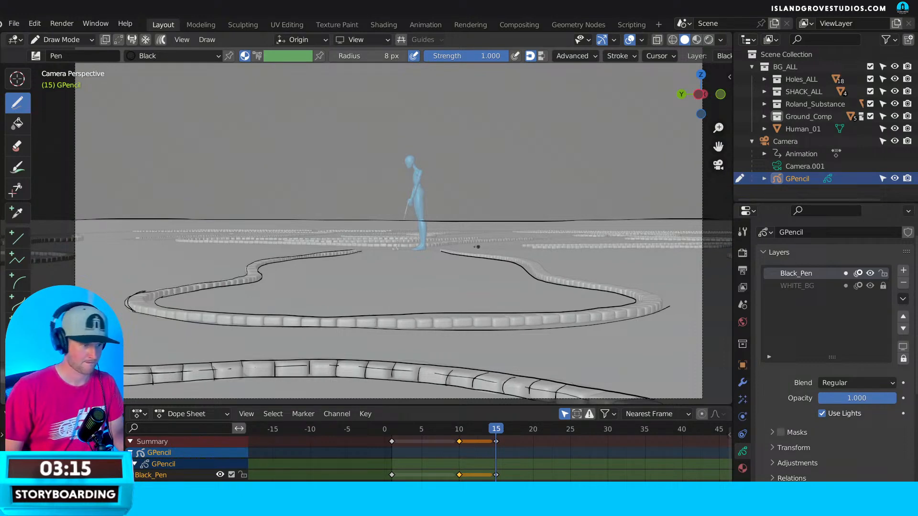
drag(444, 248, 486, 255)
key(ctrl+z)
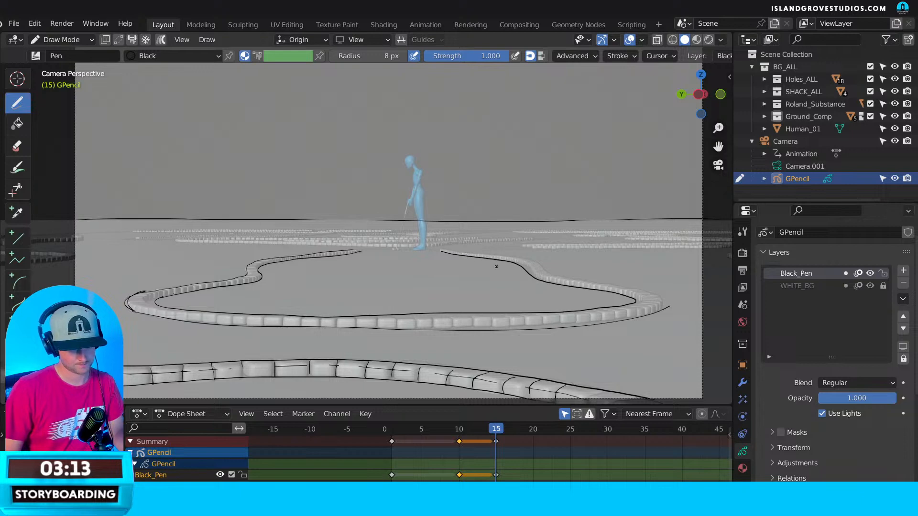
shift+middle_drag(495, 266, 382, 247)
scroll(440, 258, up, 2)
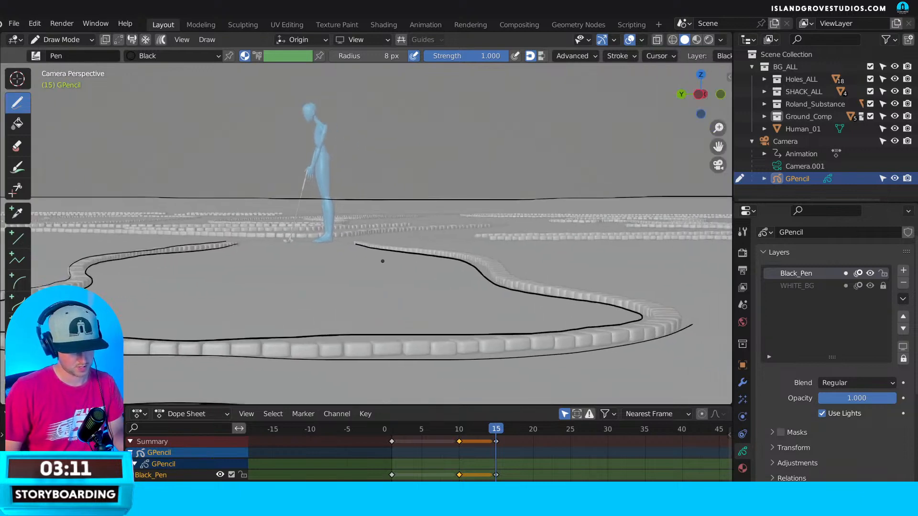
scroll(383, 256, up, 3)
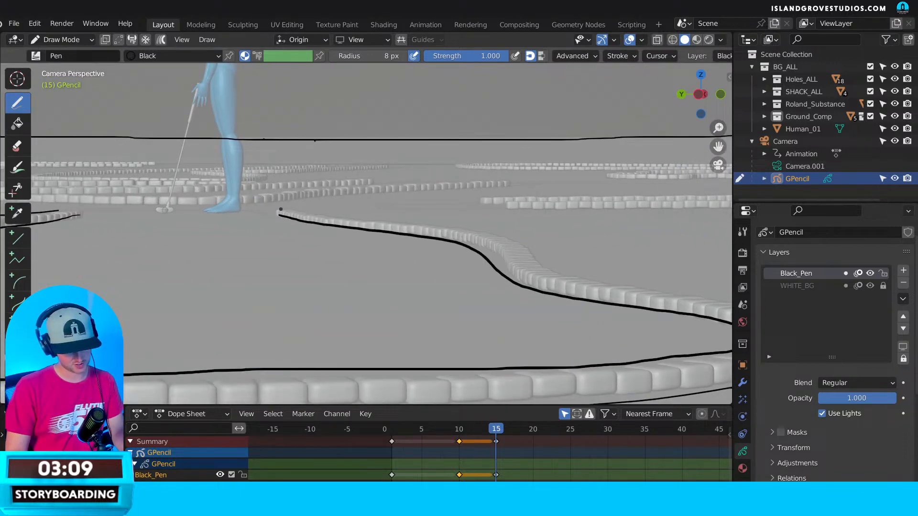
mouse_move(278, 210)
mouse_down()
mouse_move(455, 230)
mouse_move(503, 248)
mouse_move(528, 276)
mouse_move(668, 304)
mouse_up()
shift+middle_drag(668, 304, 448, 259)
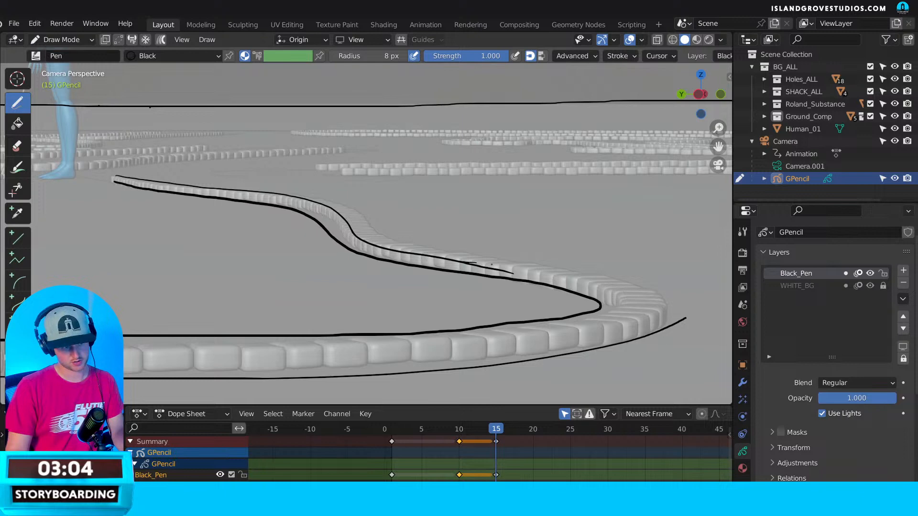
Continue the blocks' top inner edge around the ring's right end, erasing the overlapping inner line and rejoining the gaps.
mouse_move(492, 265)
mouse_down()
mouse_move(571, 279)
mouse_move(626, 309)
mouse_up()
key(ctrl+z)
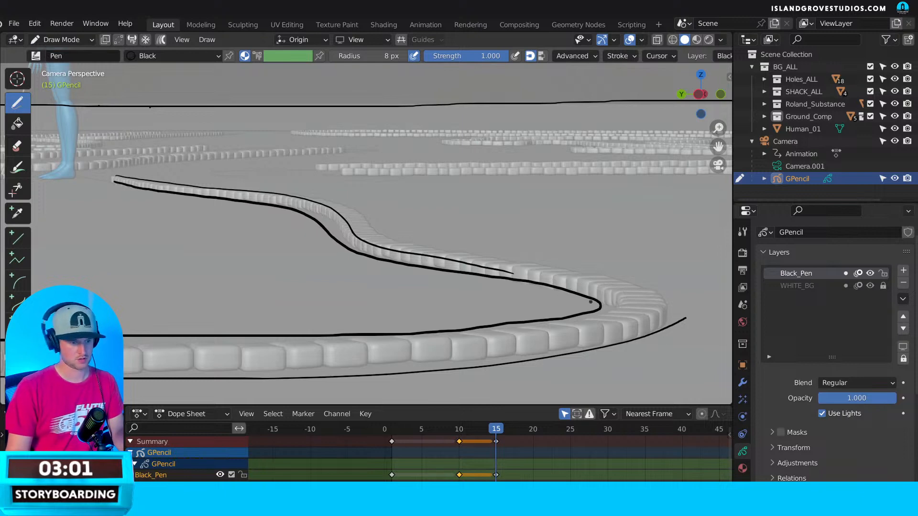
mouse_move(502, 269)
mouse_down()
mouse_move(594, 290)
mouse_move(603, 316)
mouse_up()
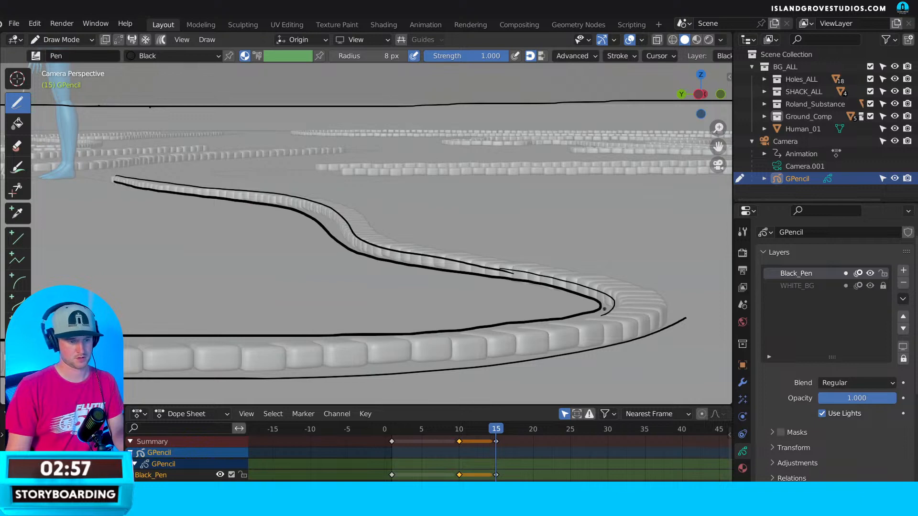
mouse_move(595, 308)
ctrl+mouse_down()
mouse_move(564, 290)
mouse_move(567, 321)
mouse_move(615, 310)
ctrl+mouse_up()
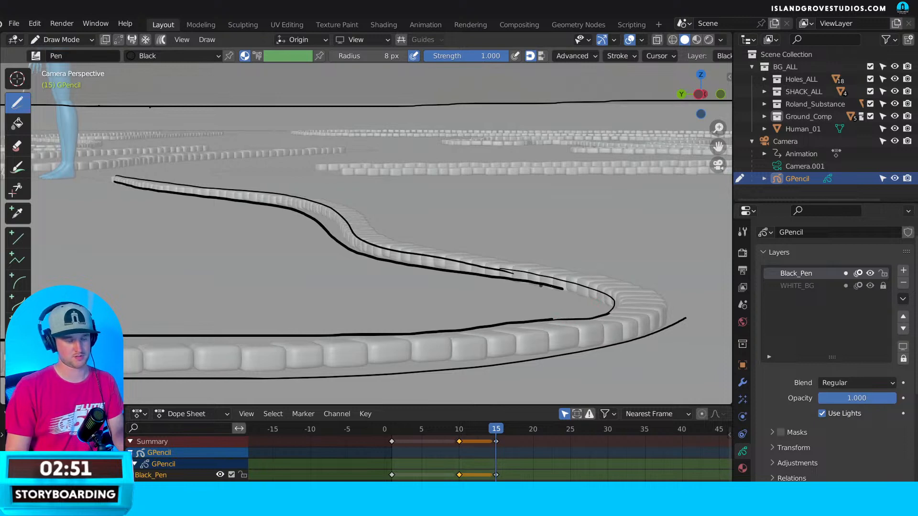
drag(567, 289, 612, 304)
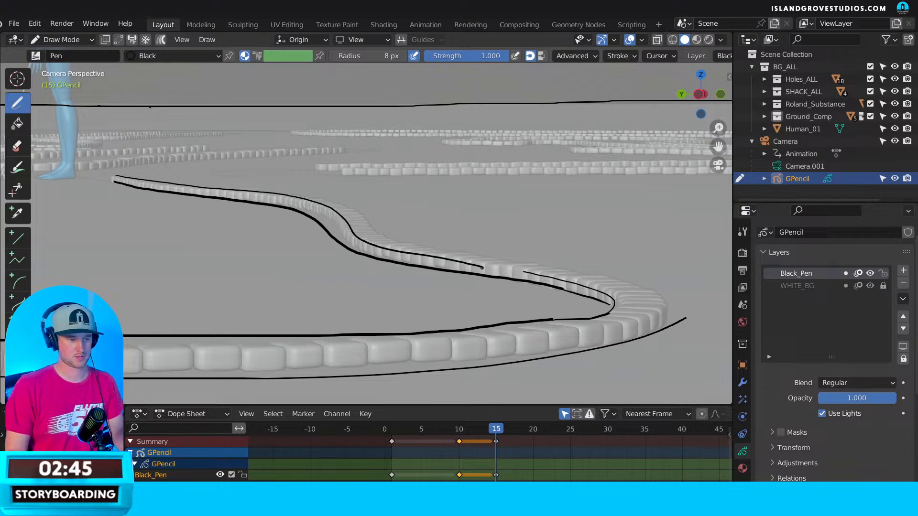
drag(482, 267, 535, 273)
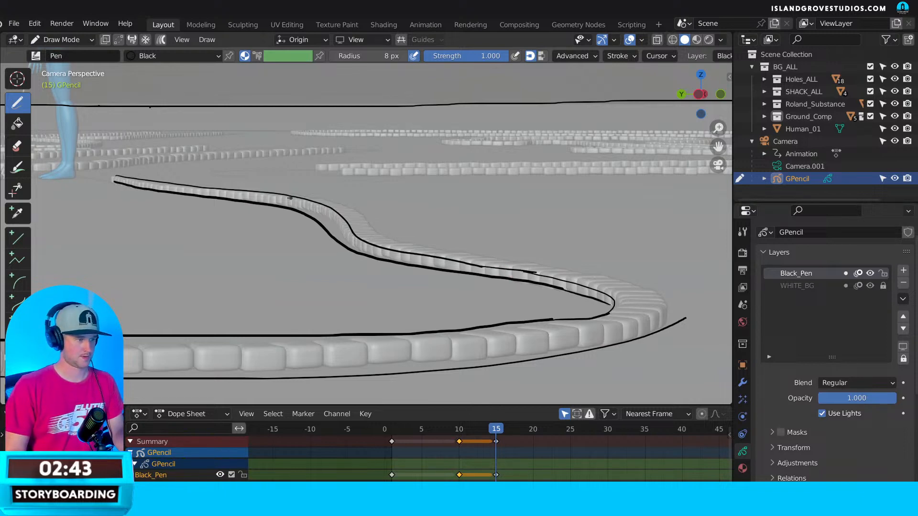
Trace the ring's outer edge along the right back side and around the right end, erasing the overshooting front line.
mouse_move(293, 196)
mouse_down()
mouse_move(346, 209)
mouse_move(386, 240)
mouse_move(629, 285)
mouse_move(680, 309)
mouse_move(680, 298)
mouse_up()
mouse_move(670, 332)
ctrl+mouse_down()
mouse_move(661, 320)
mouse_move(634, 340)
ctrl+mouse_up()
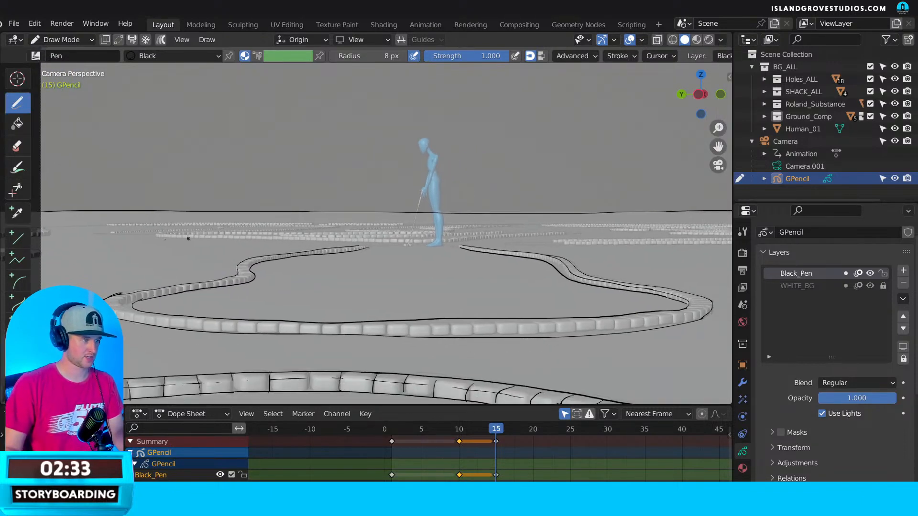
Draw long flat lines over the distant rows of blocks just below the horizon on both sides of the figure.
drag(44, 227, 229, 224)
drag(292, 223, 395, 224)
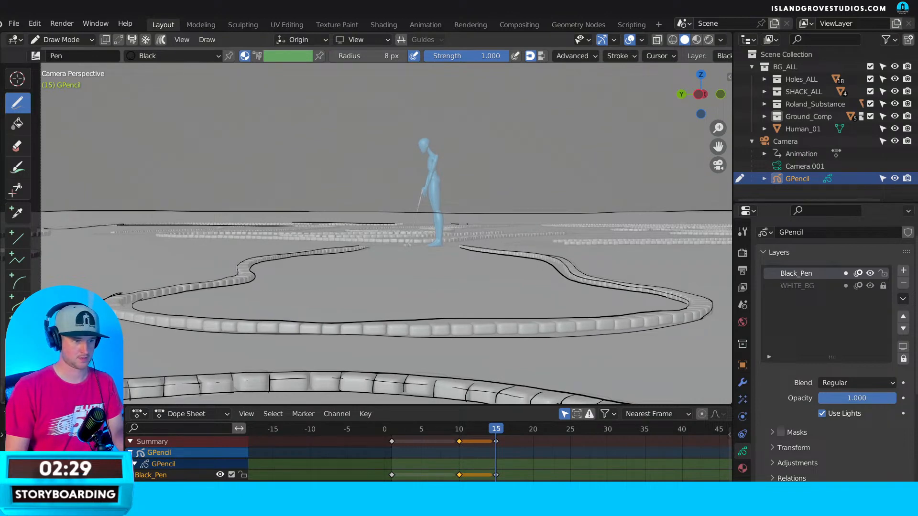
drag(451, 224, 722, 234)
drag(664, 230, 721, 229)
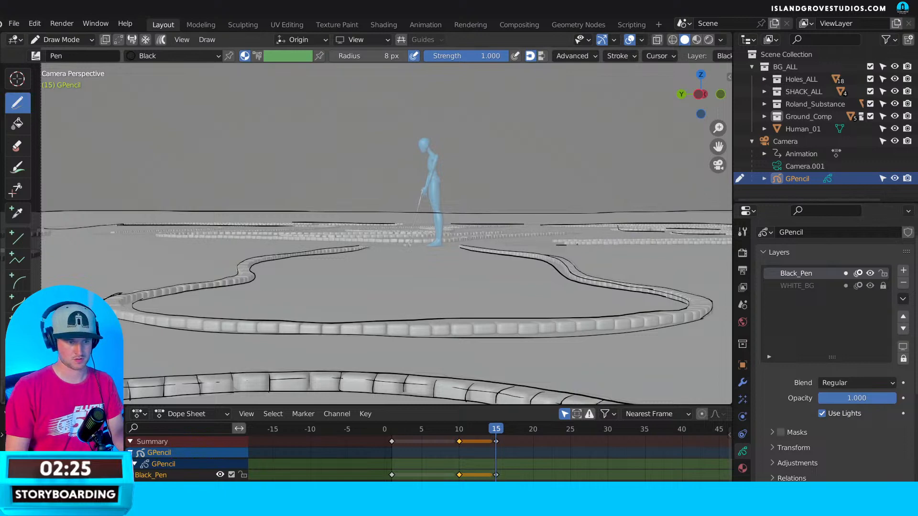
drag(555, 244, 658, 245)
drag(553, 242, 683, 242)
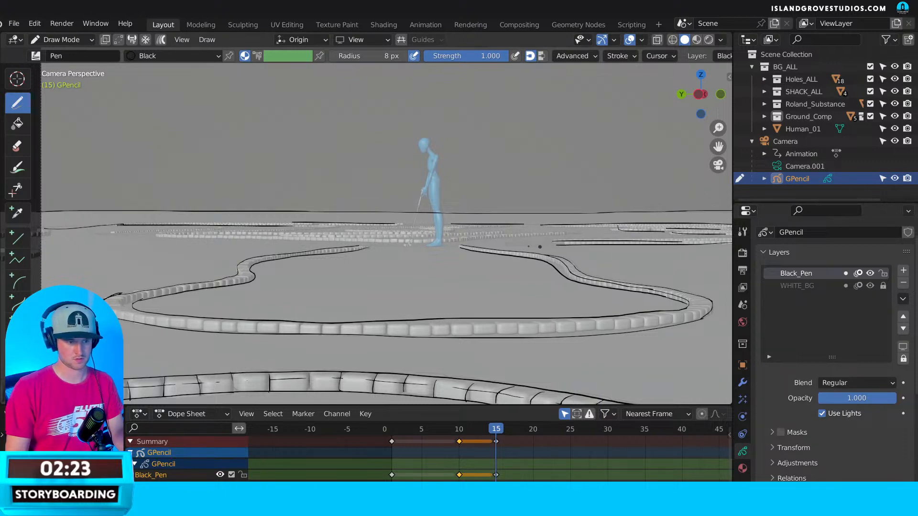
mouse_move(569, 244)
mouse_down()
mouse_move(518, 245)
mouse_move(696, 227)
mouse_up()
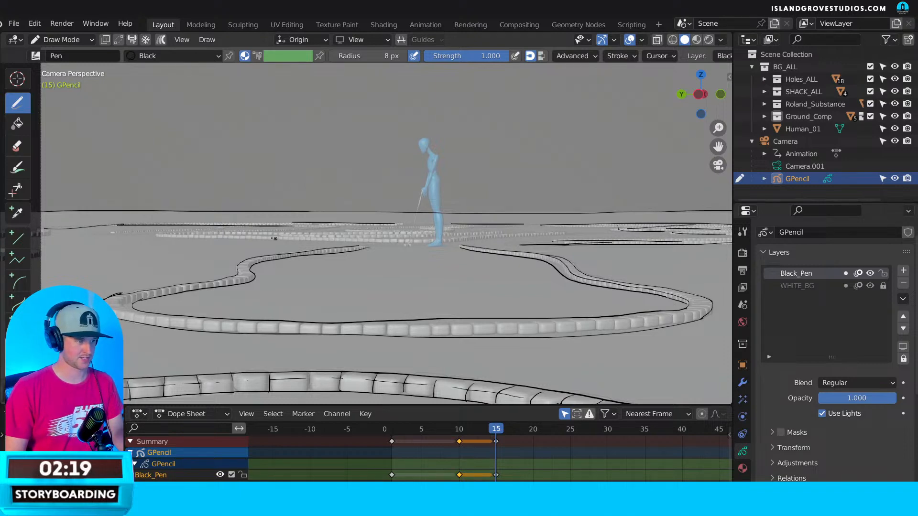
Add flat lines over the middle-distance block rows left of the figure and extend the rows at the frame's right edge.
mouse_move(273, 239)
mouse_down()
mouse_move(157, 237)
mouse_move(268, 235)
mouse_move(362, 247)
mouse_up()
key(ctrl+z)
drag(274, 239, 358, 240)
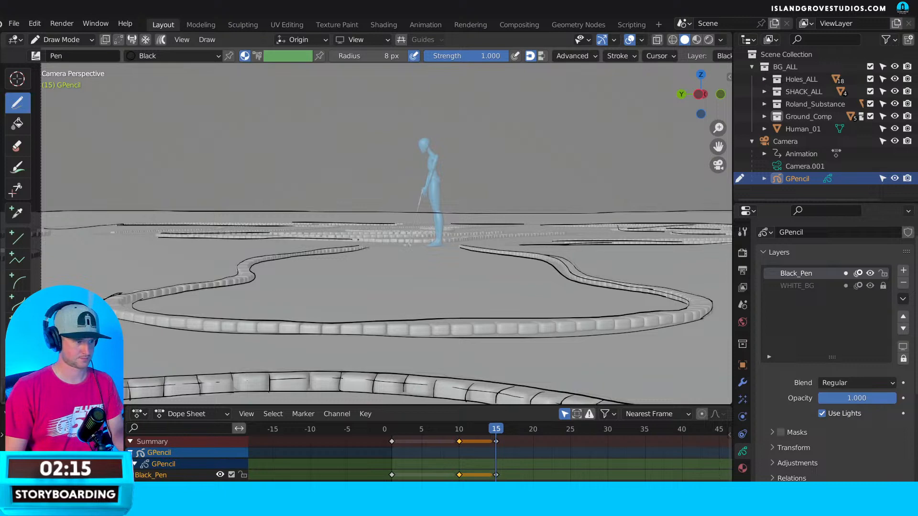
drag(279, 234, 371, 237)
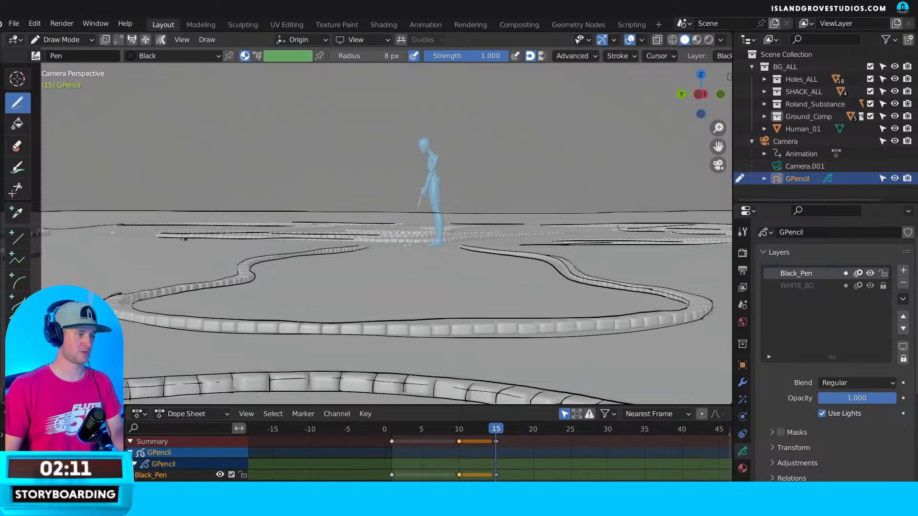
shift+middle_drag(161, 235, 258, 234)
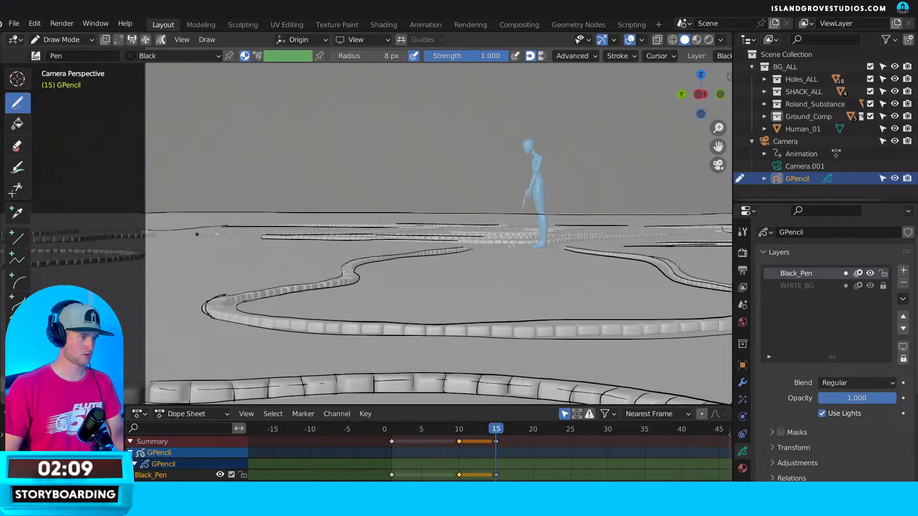
ctrl+scroll(262, 239, down, 5)
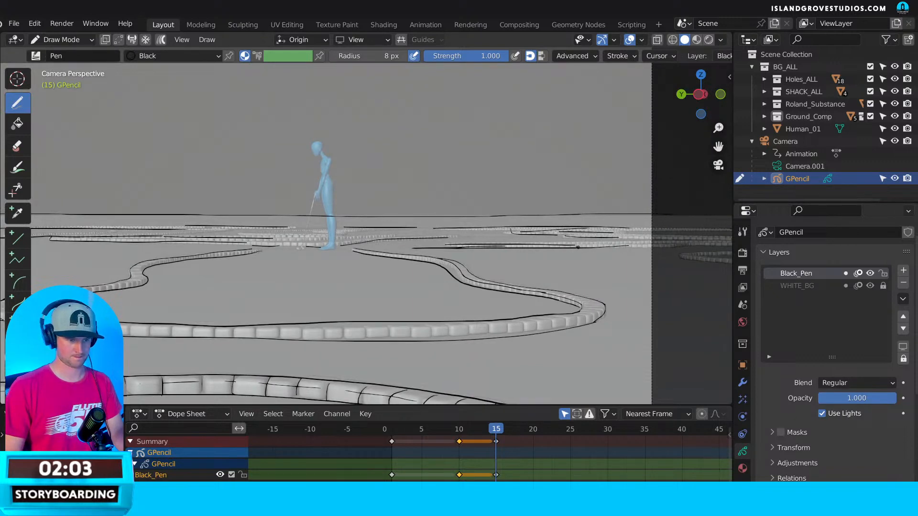
mouse_move(578, 242)
mouse_down()
mouse_move(659, 238)
mouse_move(634, 232)
mouse_move(658, 246)
mouse_up()
right_click(511, 231)
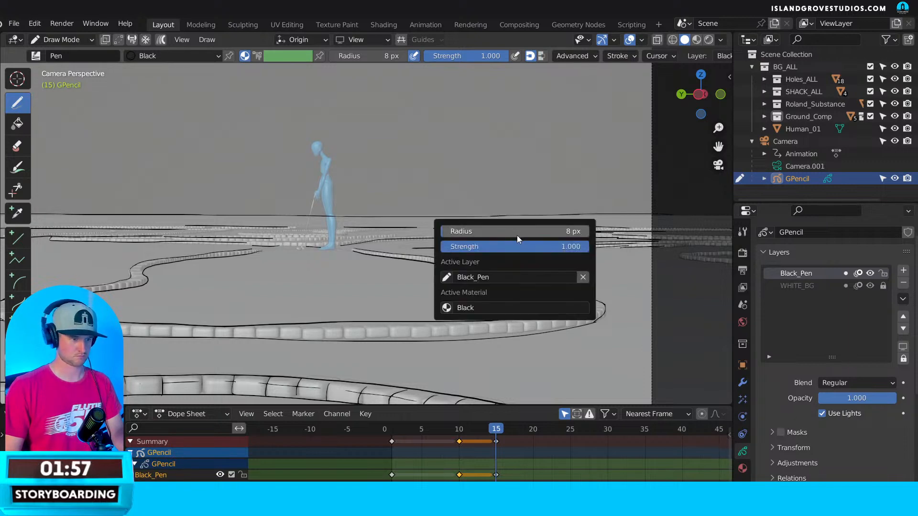
key(Escape)
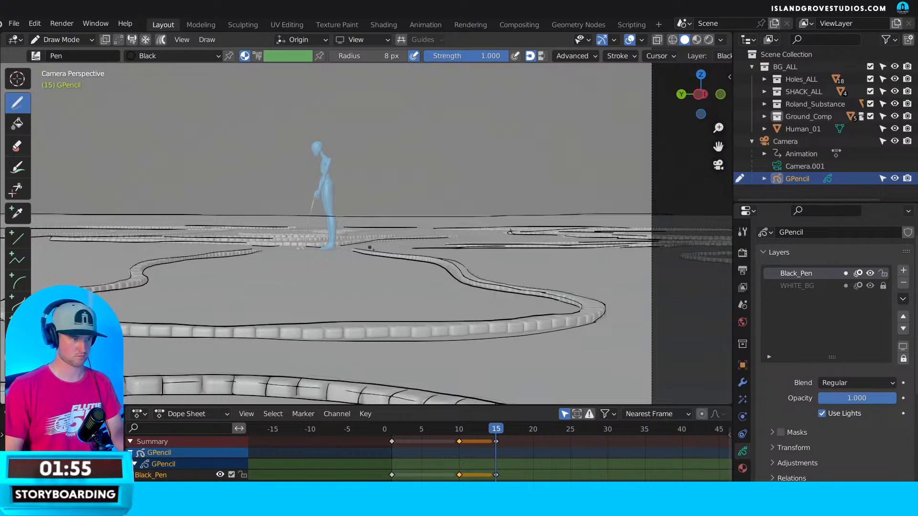
Outline the figure's head, back of the neck and chest with the black pen.
scroll(306, 211, up, 2)
mouse_move(306, 210)
shift+middle_down()
mouse_move(395, 218)
mouse_move(395, 236)
shift+middle_up()
scroll(395, 236, up, 5)
scroll(395, 236, down, 5)
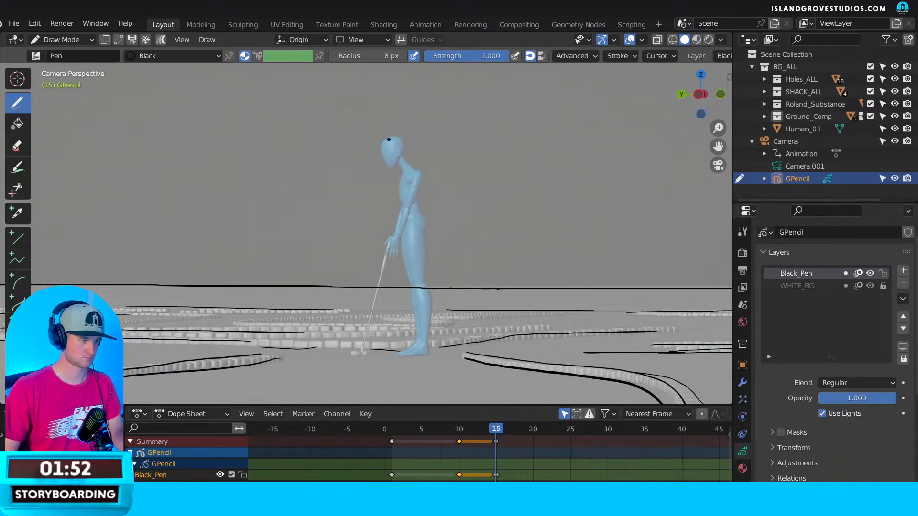
mouse_move(388, 139)
mouse_down()
mouse_move(381, 151)
mouse_move(401, 158)
mouse_up()
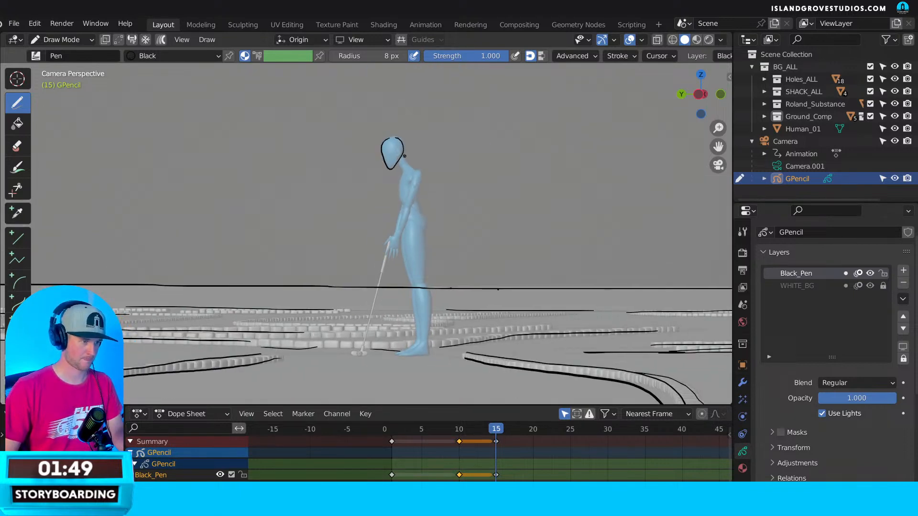
drag(400, 196, 400, 207)
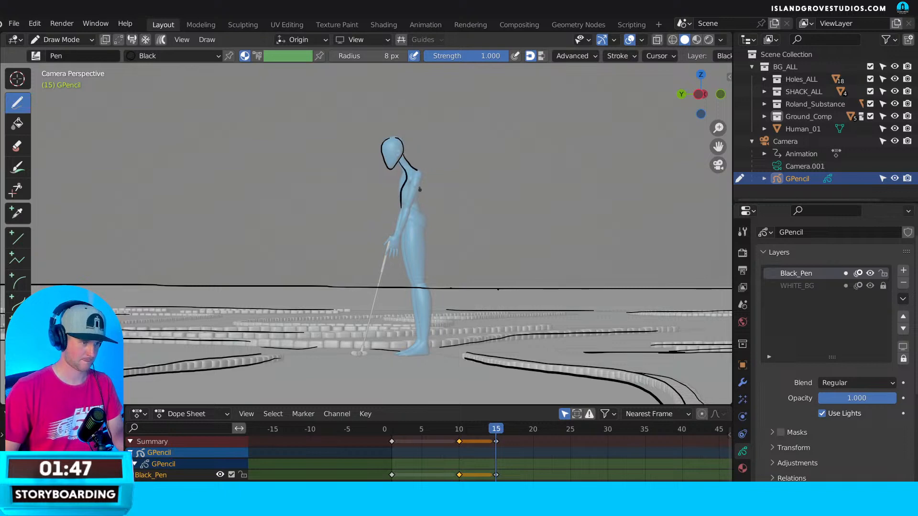
Trace the figure's back down to the thigh and clear the horizon line where it crosses the legs.
mouse_move(417, 171)
mouse_down()
mouse_move(423, 216)
mouse_move(403, 266)
mouse_move(414, 288)
mouse_up()
key(ctrl+z)
drag(405, 235, 414, 287)
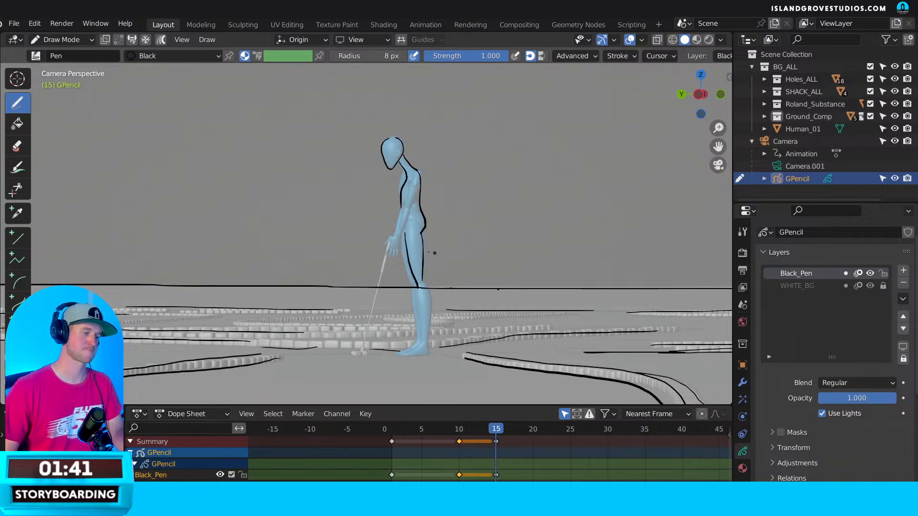
key(ctrl+z)
key(ctrl+z)
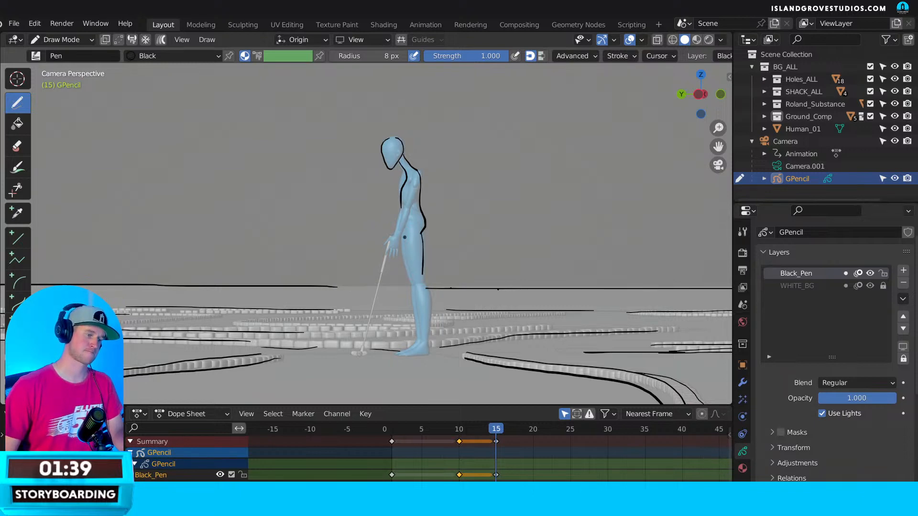
Outline the figure's legs and foot, and trace the arm down to the hand.
drag(404, 234, 428, 321)
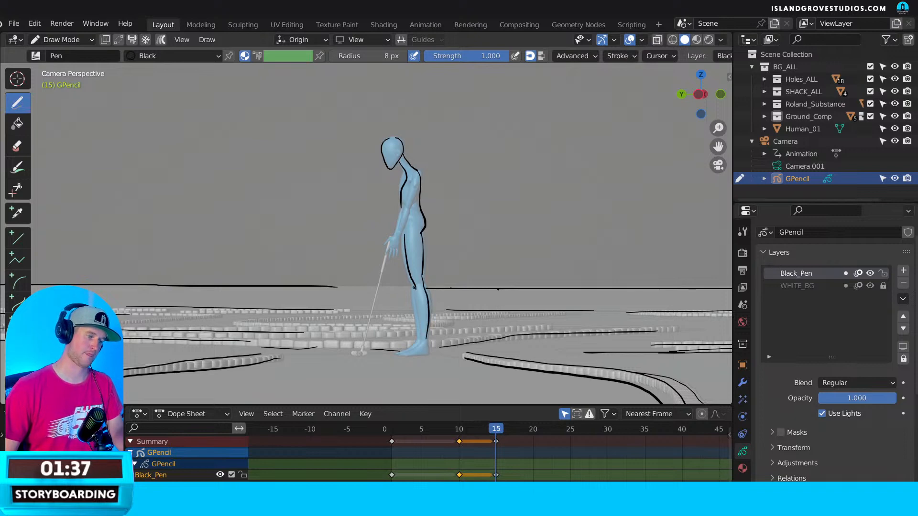
mouse_move(414, 287)
mouse_down()
mouse_move(420, 340)
mouse_move(401, 355)
mouse_move(427, 339)
mouse_up()
key(ctrl+z)
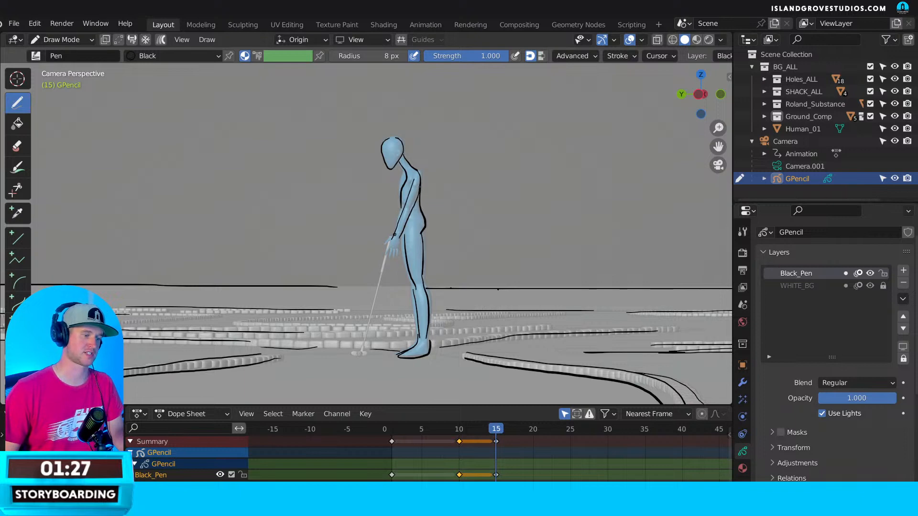
drag(385, 256, 372, 296)
shift+middle_drag(417, 281, 496, 188)
scroll(441, 251, up, 3)
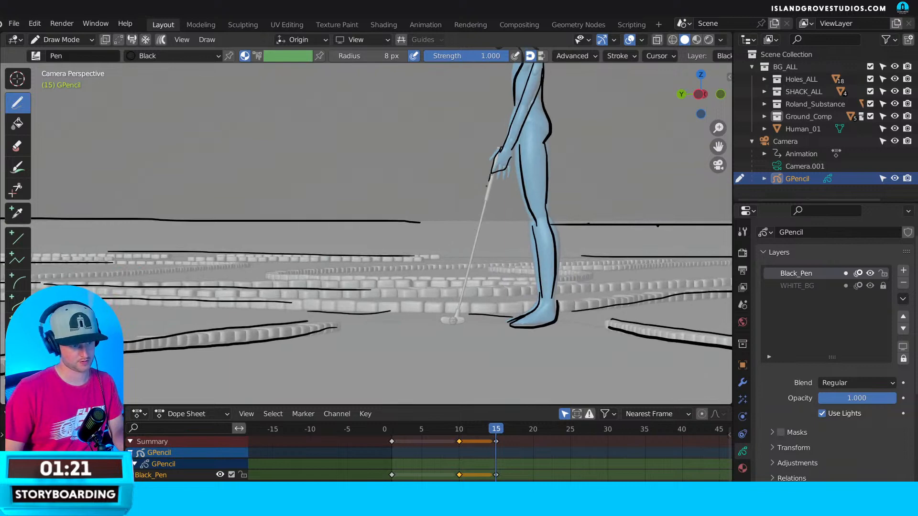
drag(486, 186, 475, 234)
key(ctrl+z)
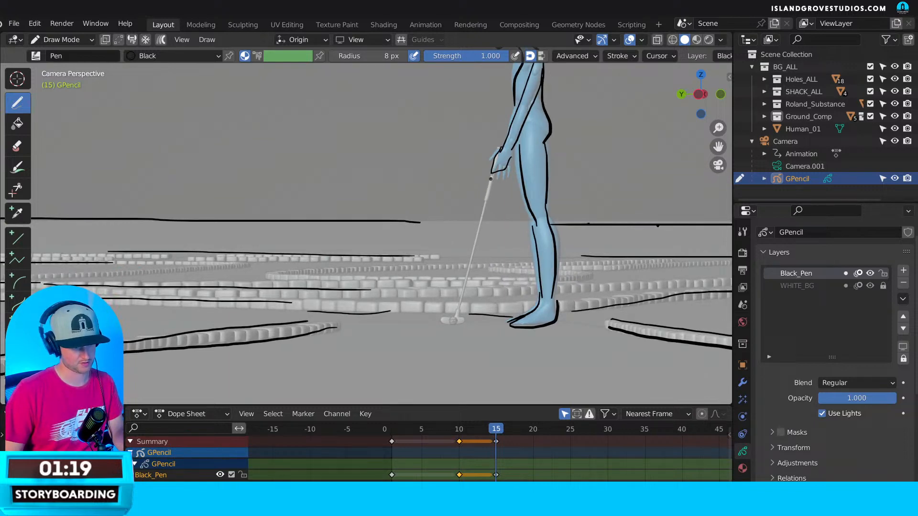
drag(488, 184, 456, 293)
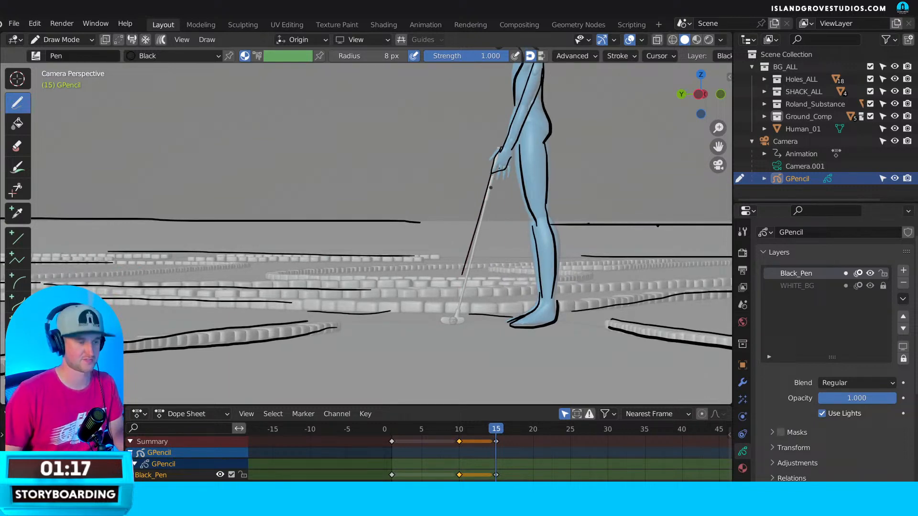
key(ctrl+z)
Try to trace the club shaft below the hands with one freehand black pen stroke.
scroll(518, 130, down, 1)
scroll(518, 130, down, 6)
scroll(504, 168, up, 3)
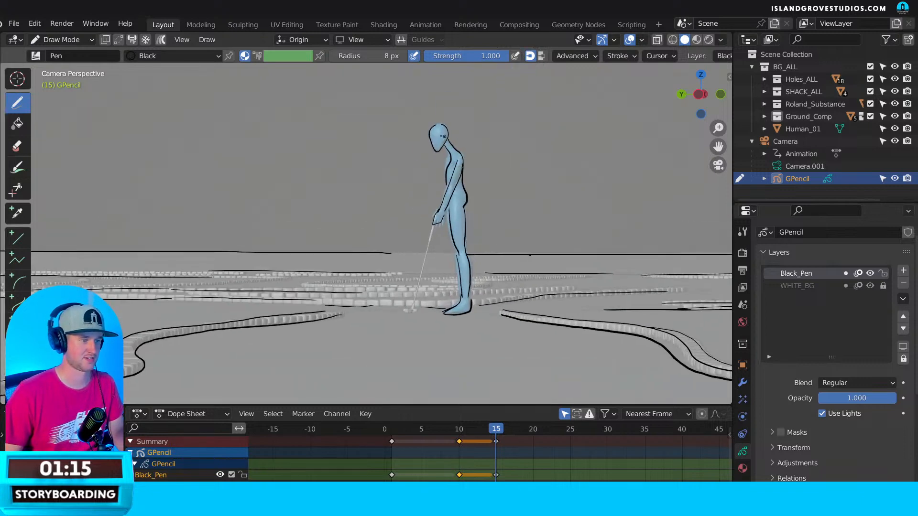
scroll(447, 185, up, 3)
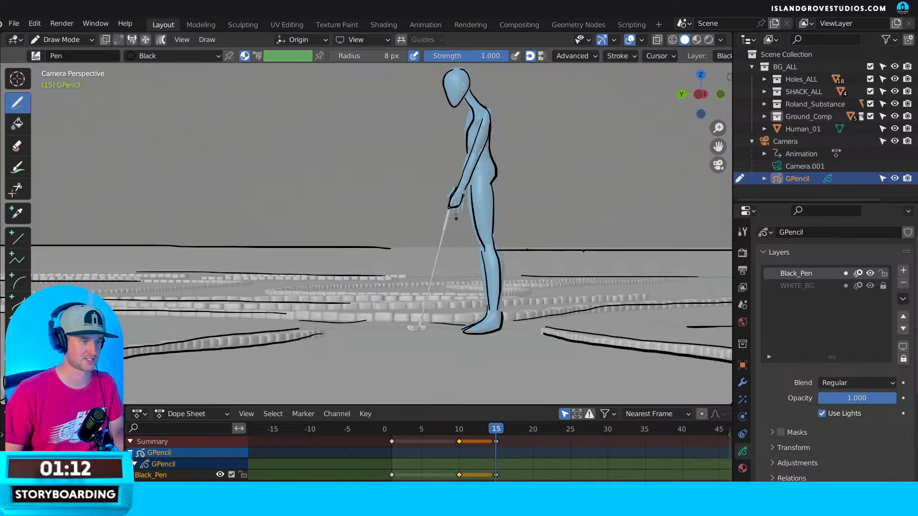
scroll(458, 201, up, 2)
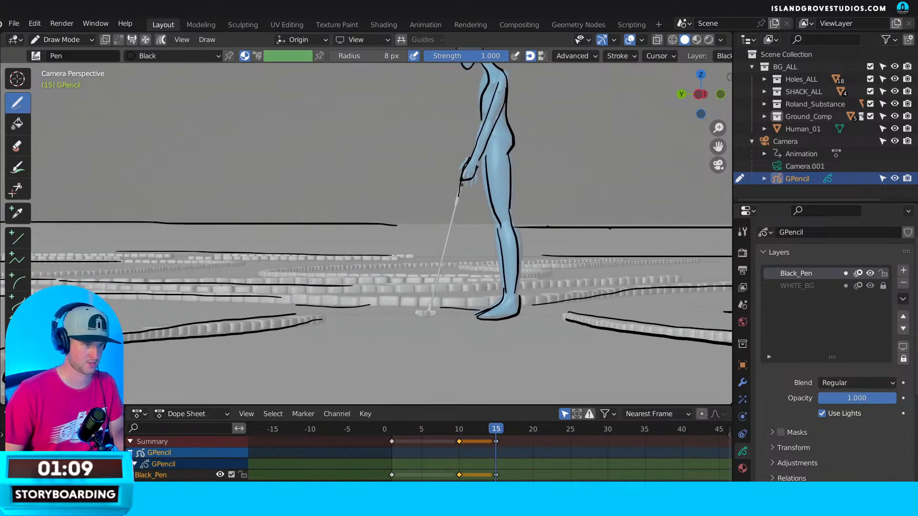
drag(461, 180, 429, 289)
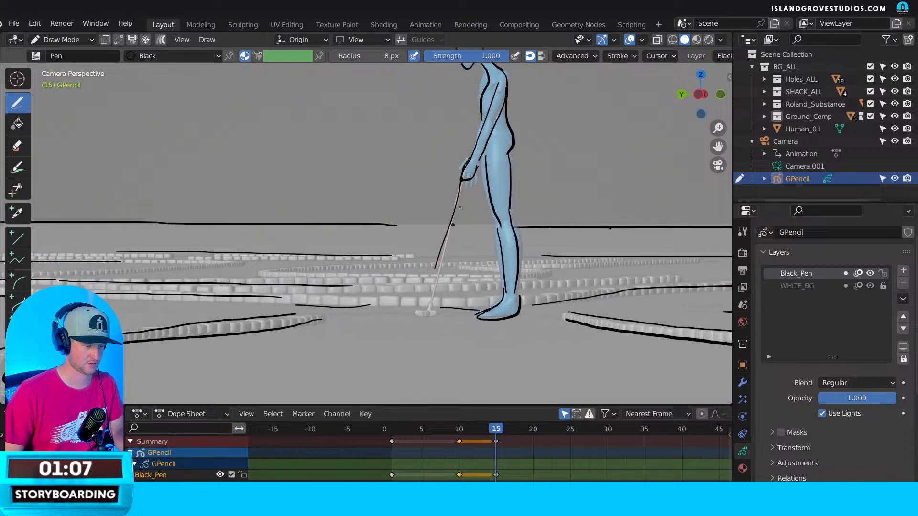
key(ctrl+z)
click(17, 238)
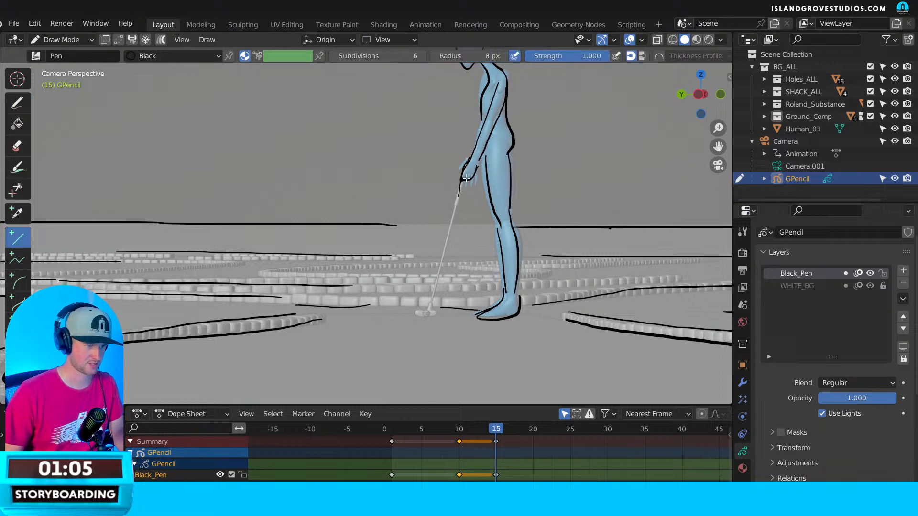
drag(461, 181, 441, 255)
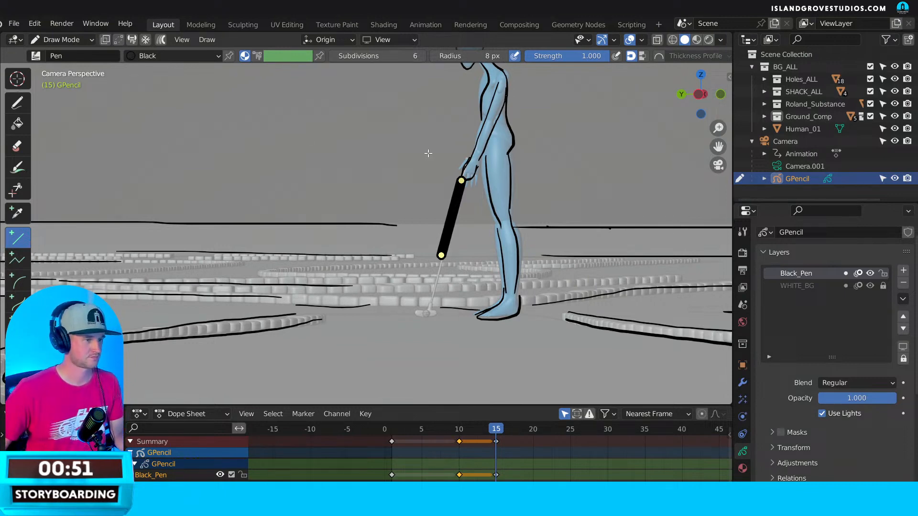
key(Escape)
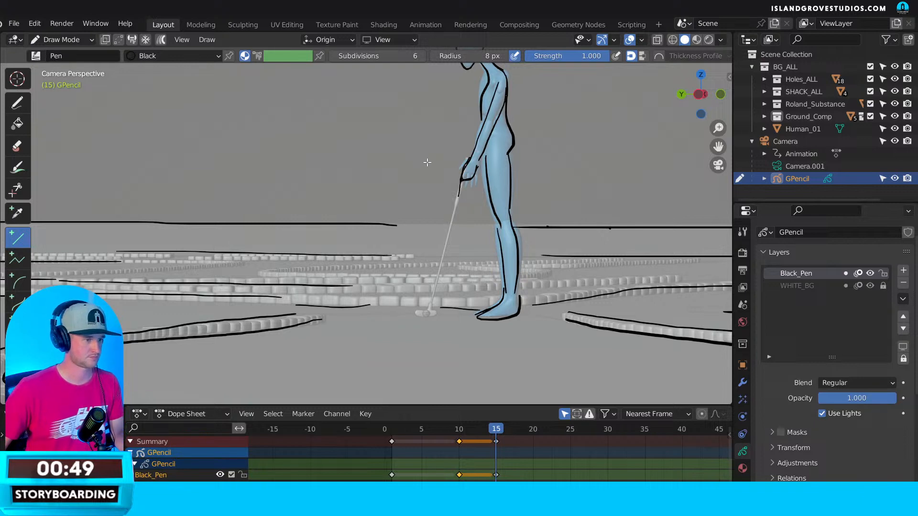
Try to sketch the club's shaft and head freehand with the black pen, doubling the shaft line.
click(16, 110)
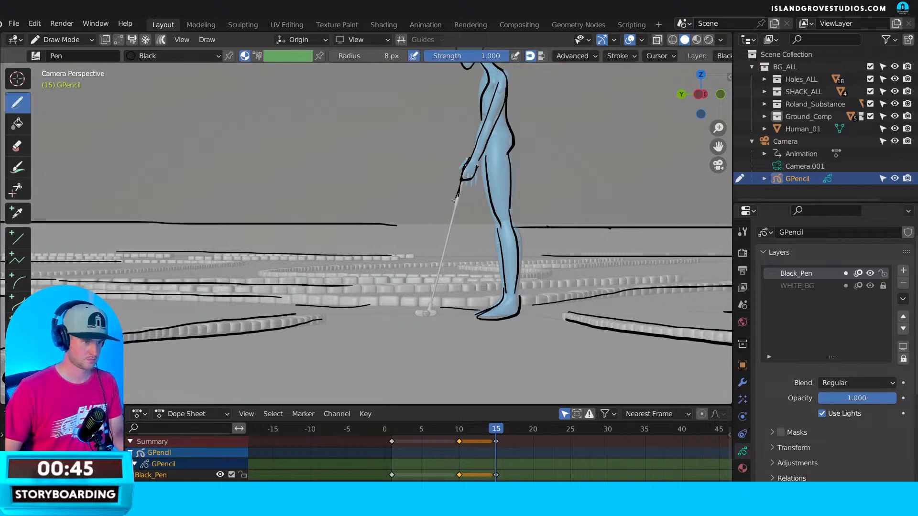
drag(443, 247, 432, 287)
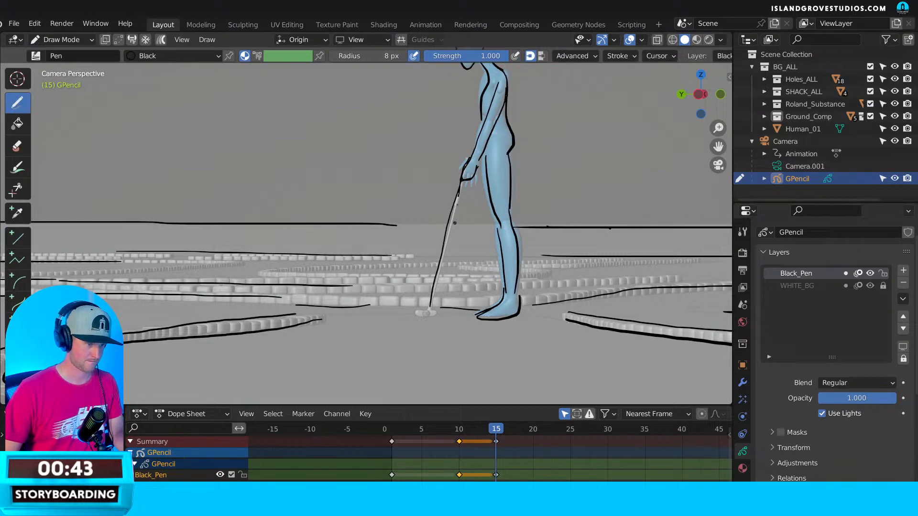
scroll(449, 215, down, 5)
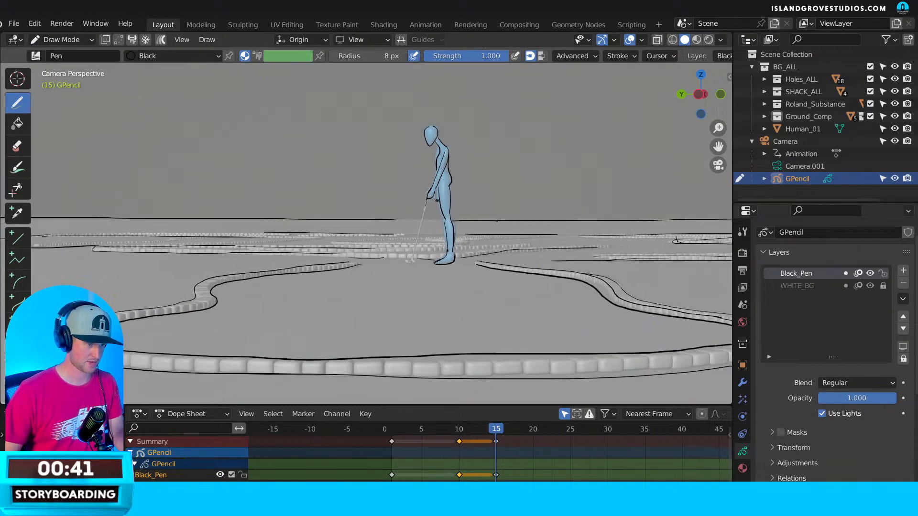
drag(427, 200, 411, 262)
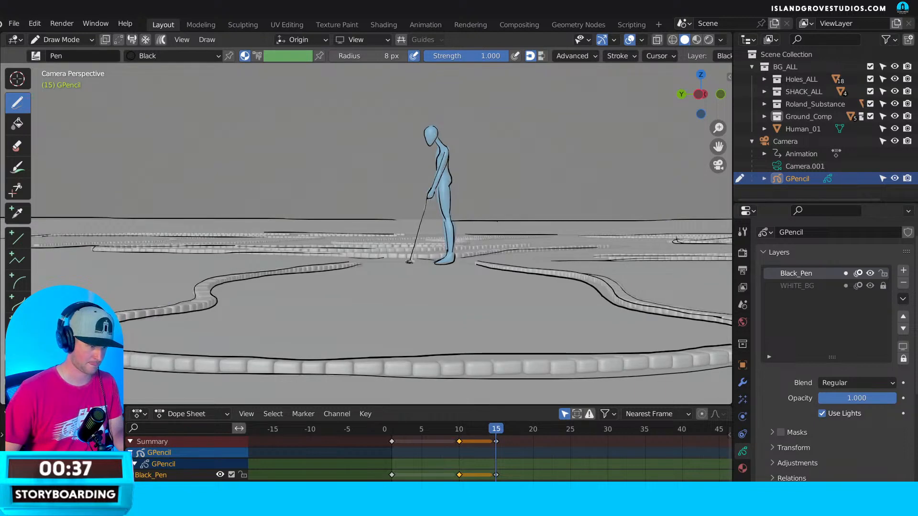
drag(427, 203, 421, 228)
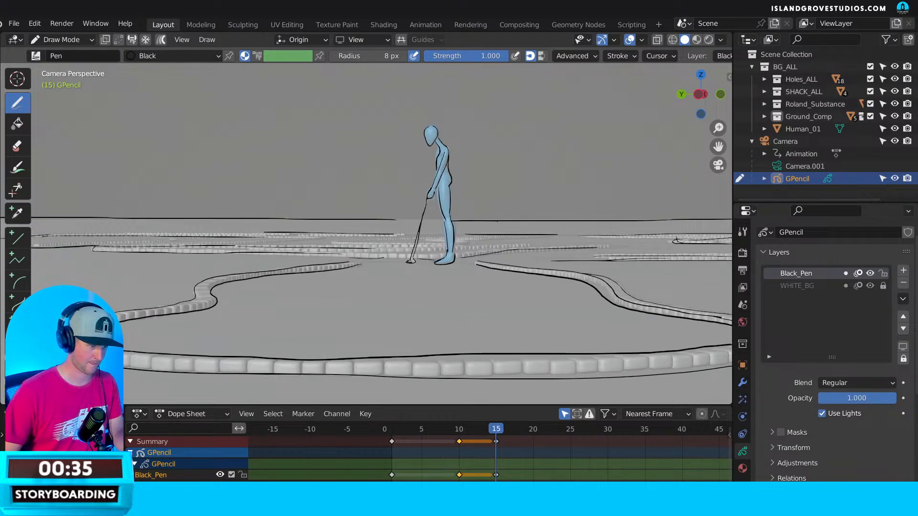
scroll(414, 228, up, 5)
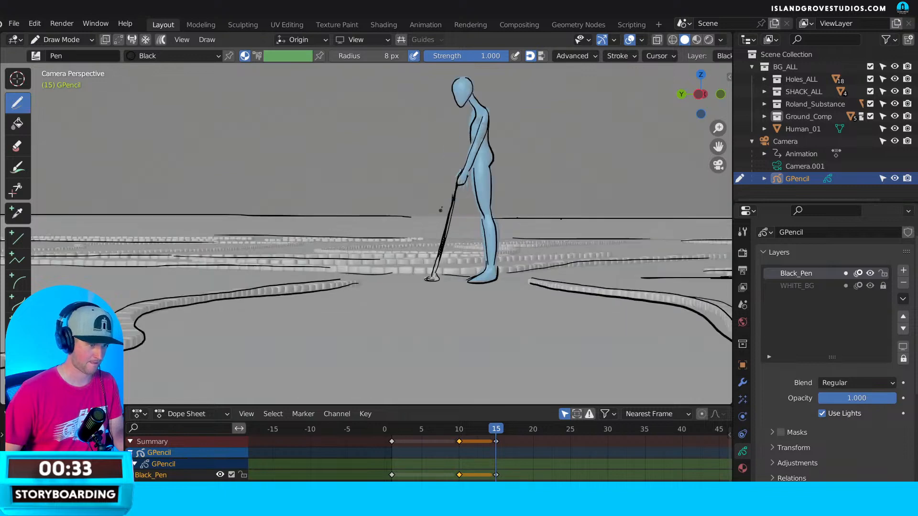
Undo the strokes drawn for the club's shaft and head.
shift+middle_drag(414, 226, 289, 220)
key(ctrl+z)
key(ctrl+z)
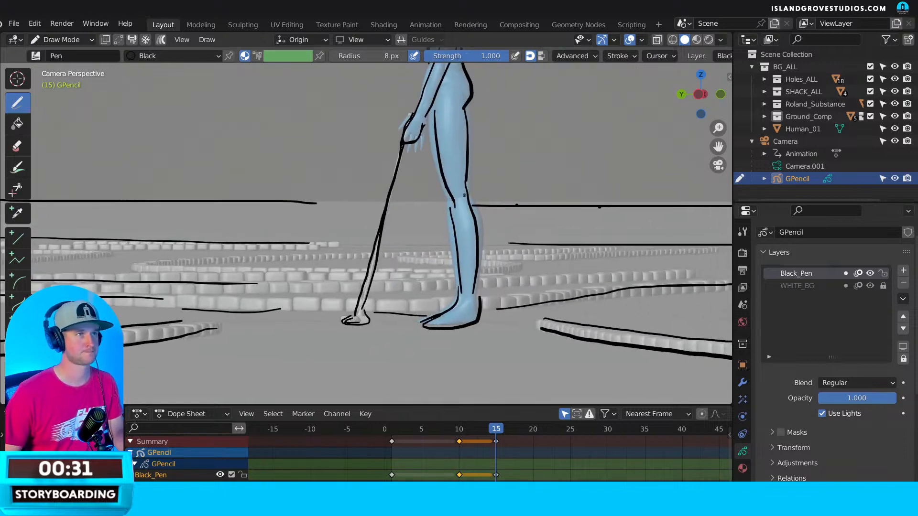
key(ctrl+z)
key(ctrl+z)
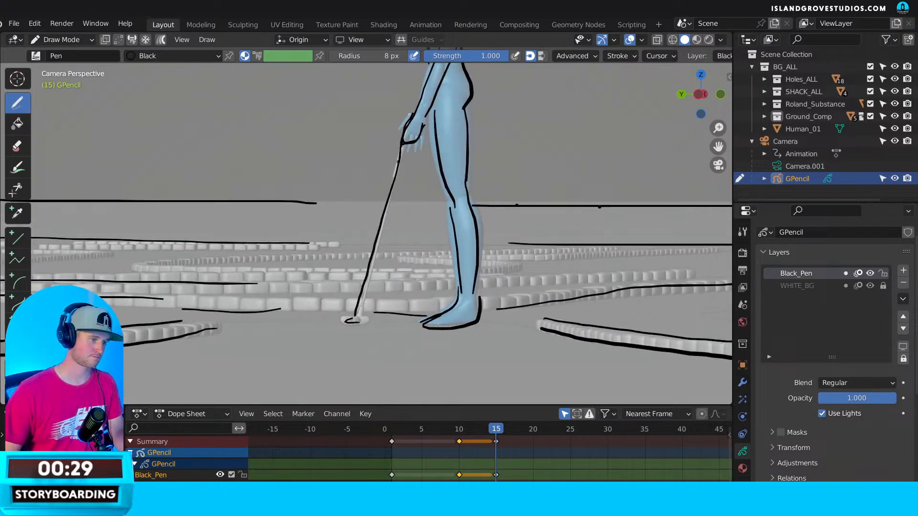
key(ctrl+z)
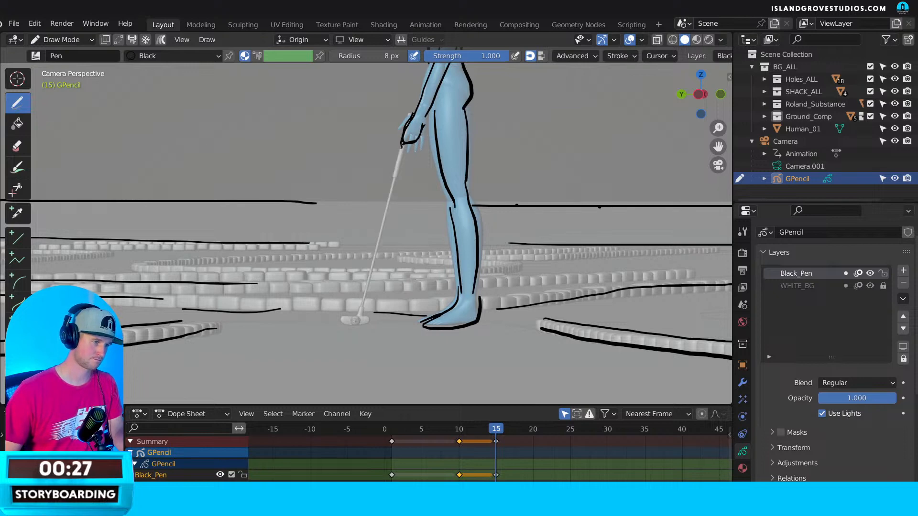
Outline the club's grip, both sides of its shaft and its head, and extend the horizon line behind the club to the legs.
mouse_move(400, 149)
mouse_down()
mouse_move(392, 175)
mouse_move(407, 144)
mouse_up()
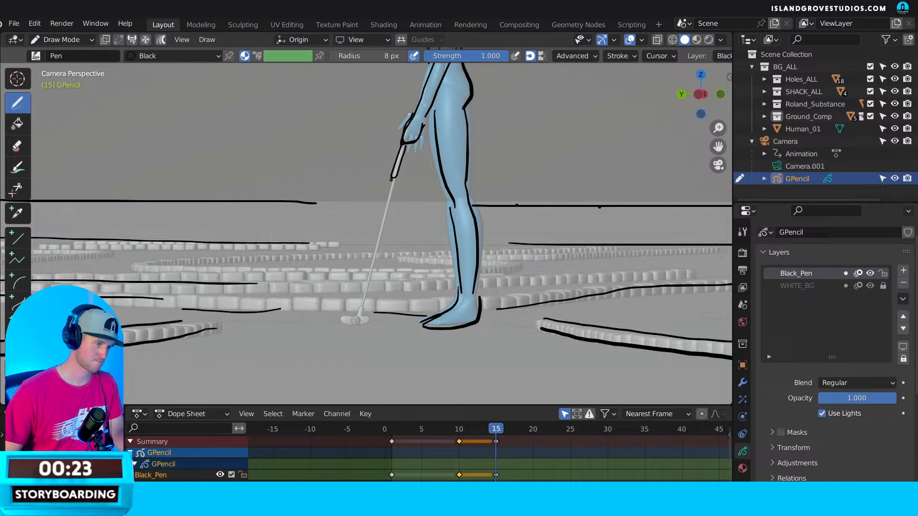
drag(390, 185, 377, 225)
key(ctrl+z)
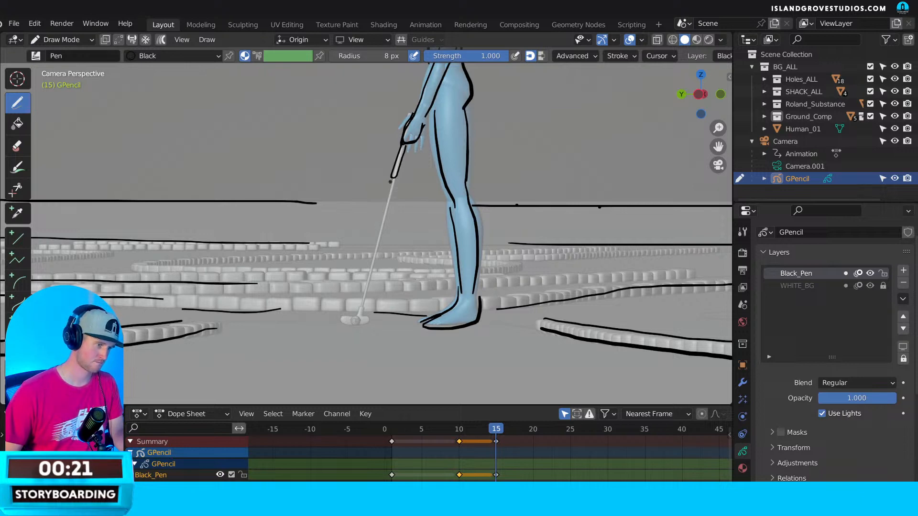
drag(390, 190, 352, 325)
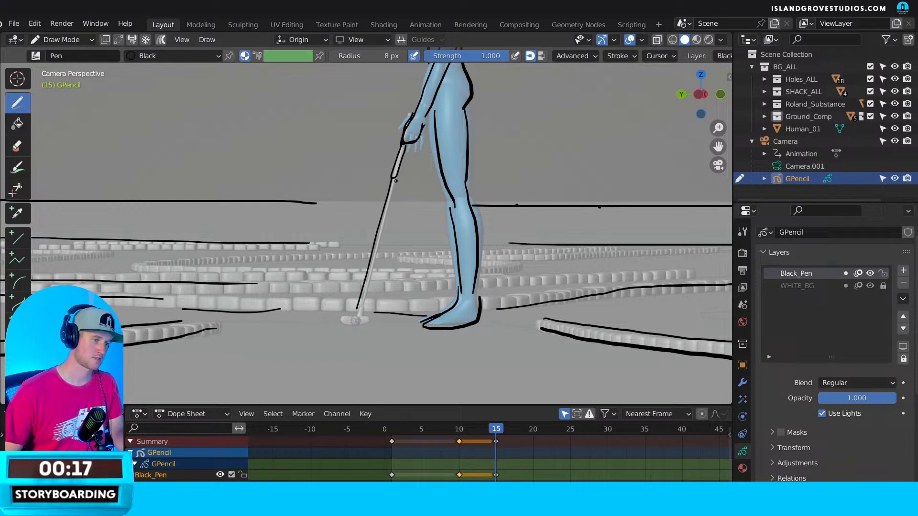
mouse_move(394, 179)
mouse_down()
mouse_move(358, 310)
mouse_move(342, 317)
mouse_move(368, 323)
mouse_up()
key(ctrl+z)
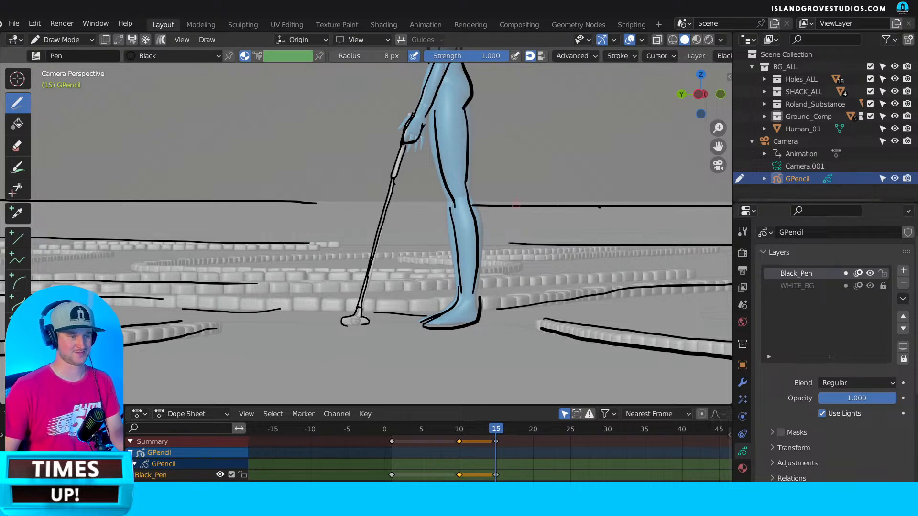
shift+middle_drag(330, 196, 388, 183)
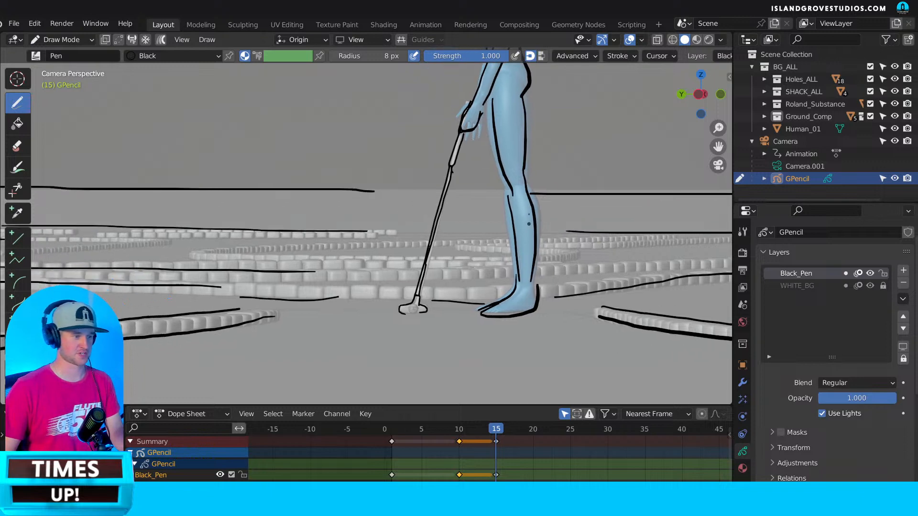
drag(369, 191, 503, 192)
Reduce the pen radius to 5 px and try outlining the golf ball in front of the club head.
shift+middle_drag(420, 300, 417, 252)
scroll(417, 252, up, 2)
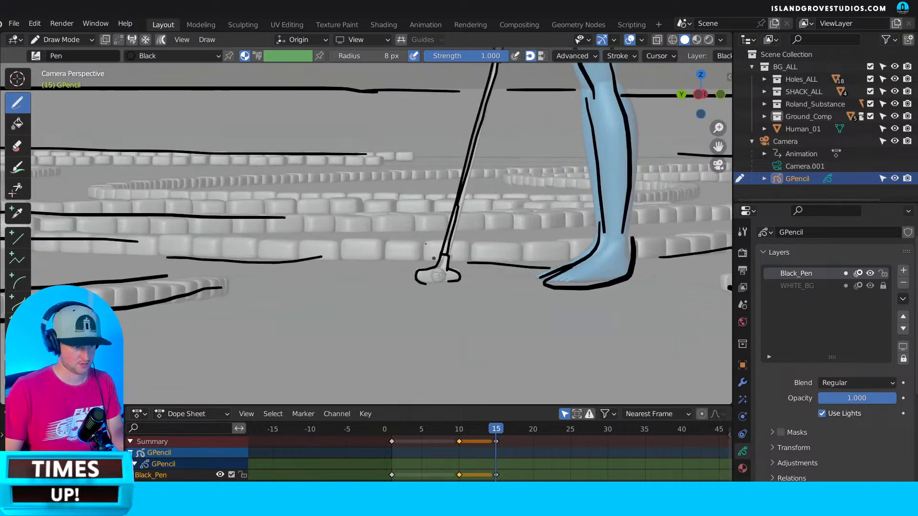
shift+middle_drag(440, 290, 406, 231)
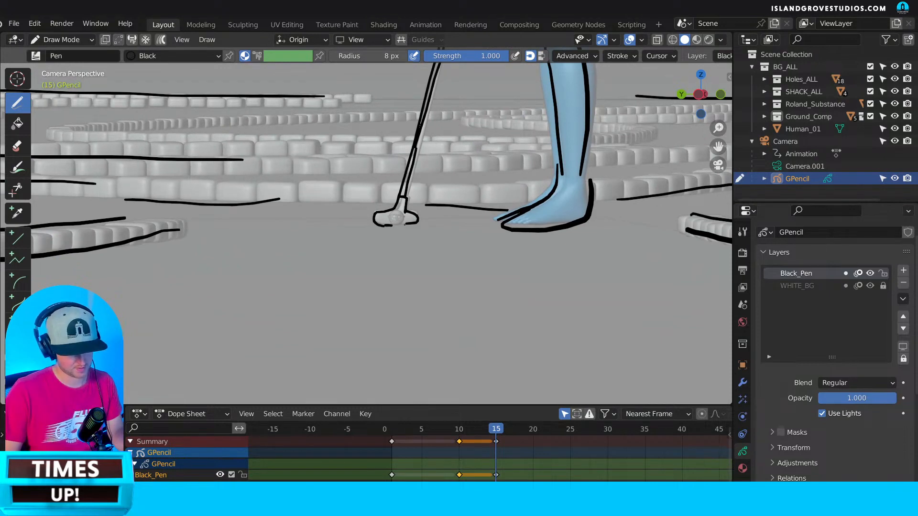
scroll(400, 224, up, 5)
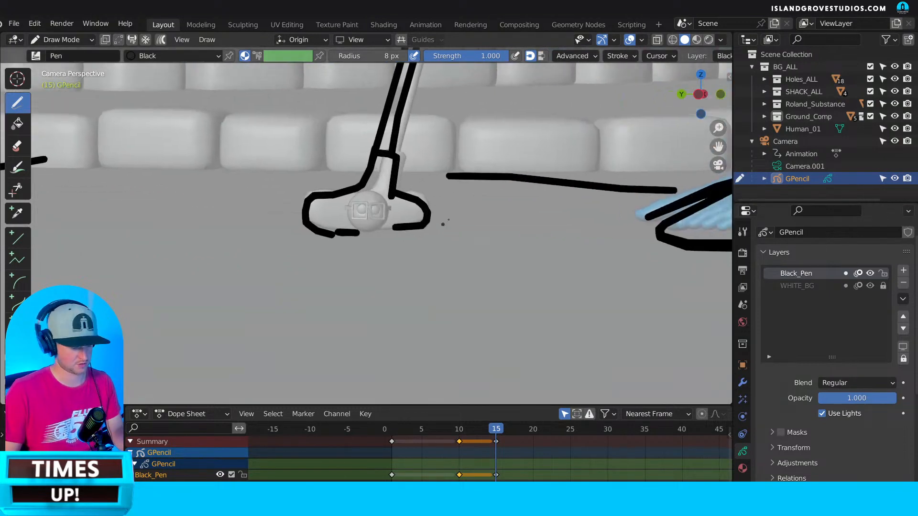
key(f)
click(452, 212)
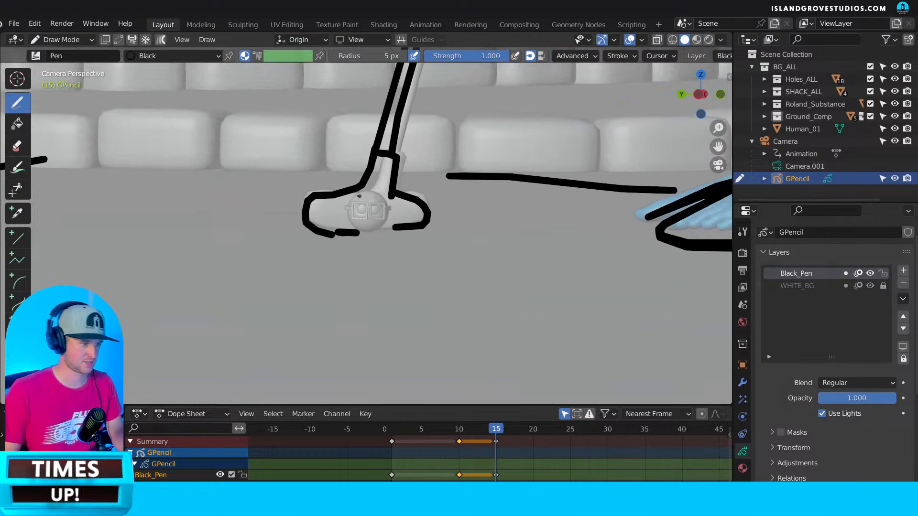
drag(352, 194, 346, 212)
key(ctrl+z)
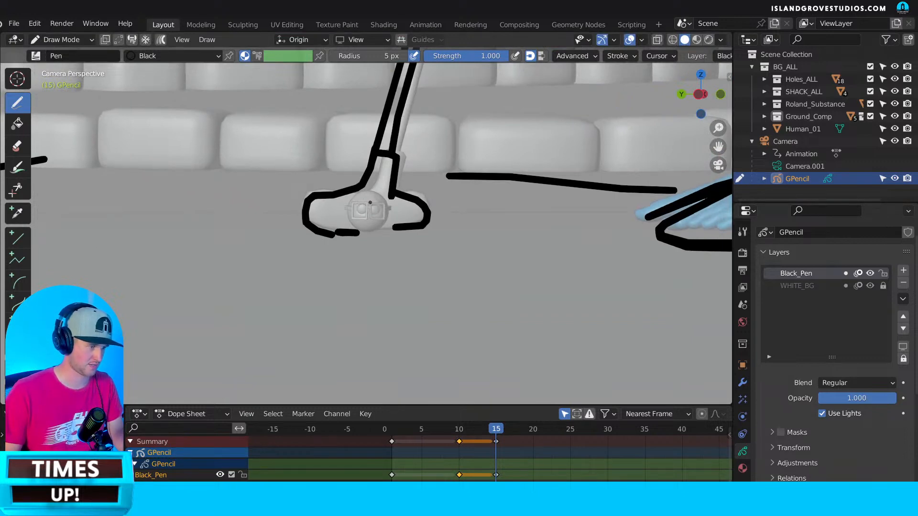
Set the pen radius to 1 px and trace the golf ball in front of the club head.
key(f)
click(370, 202)
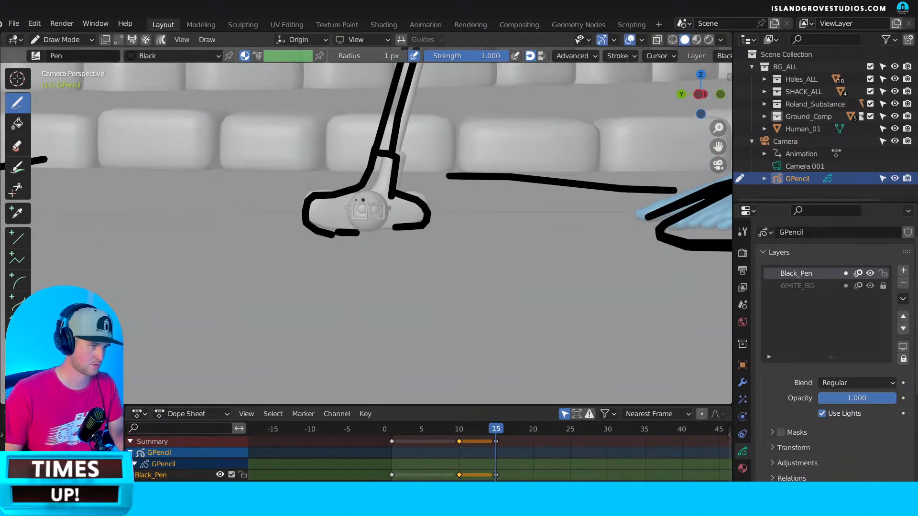
mouse_move(351, 202)
mouse_down()
mouse_move(365, 191)
mouse_move(386, 204)
mouse_move(373, 231)
mouse_move(364, 191)
mouse_move(391, 207)
mouse_move(370, 232)
mouse_up()
key(ctrl+z)
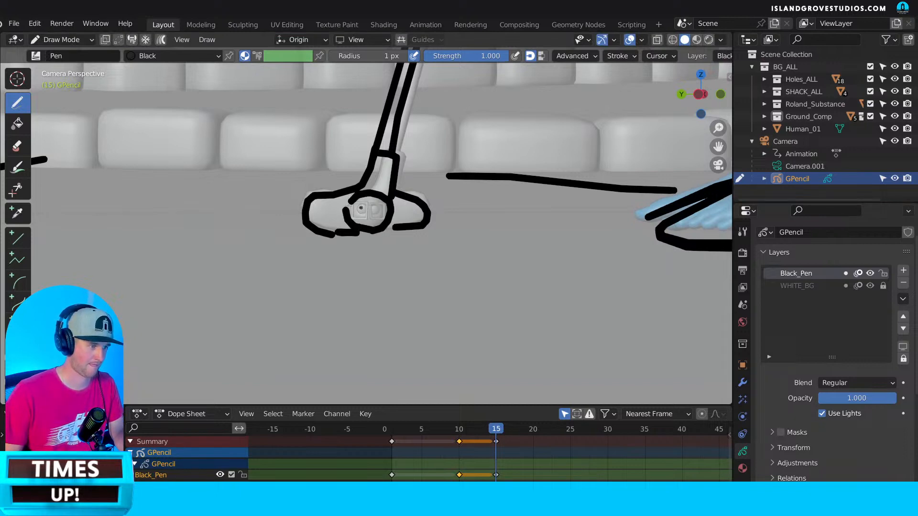
mouse_move(351, 203)
mouse_down()
mouse_move(356, 219)
mouse_move(359, 205)
mouse_move(381, 215)
mouse_up()
Raise the WHITE_BG layer's opacity to 1.000 and check the line art against the white background.
scroll(386, 248, down, 6)
scroll(385, 248, down, 10)
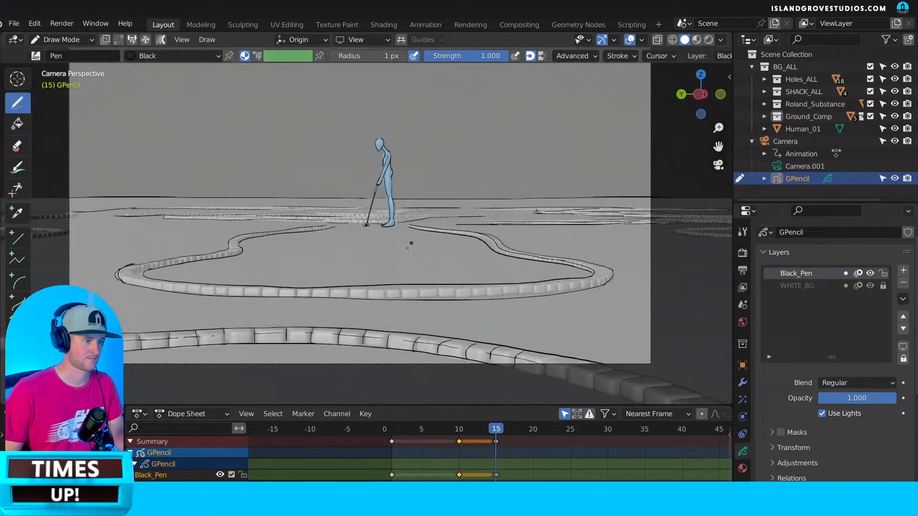
scroll(478, 221, up, 1)
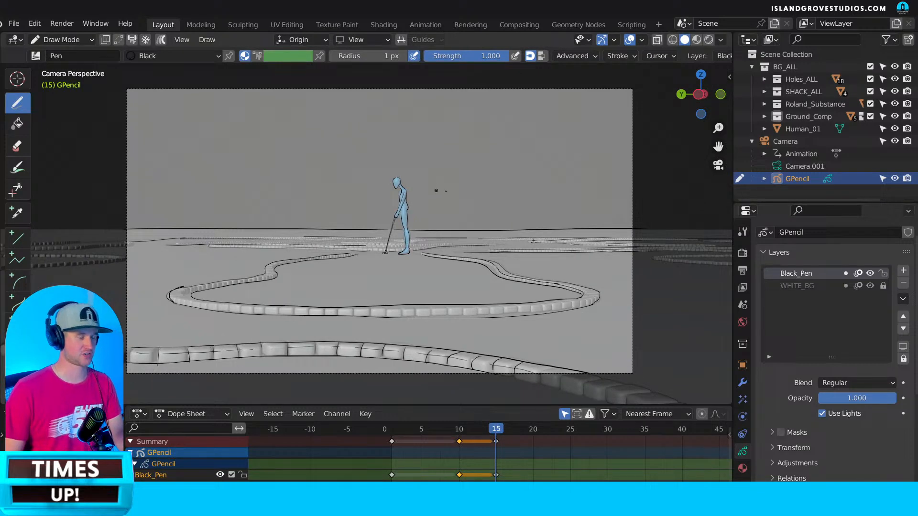
click(813, 285)
drag(856, 398, 894, 398)
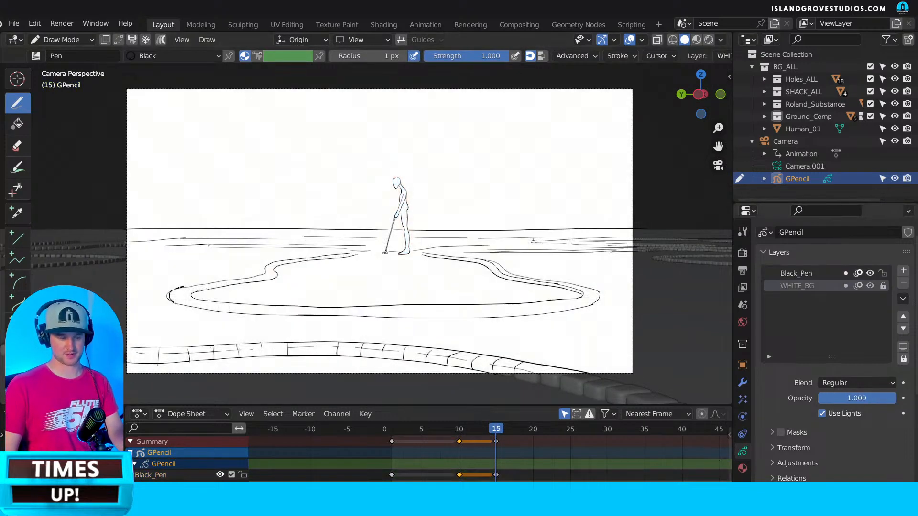
scroll(432, 245, up, 10)
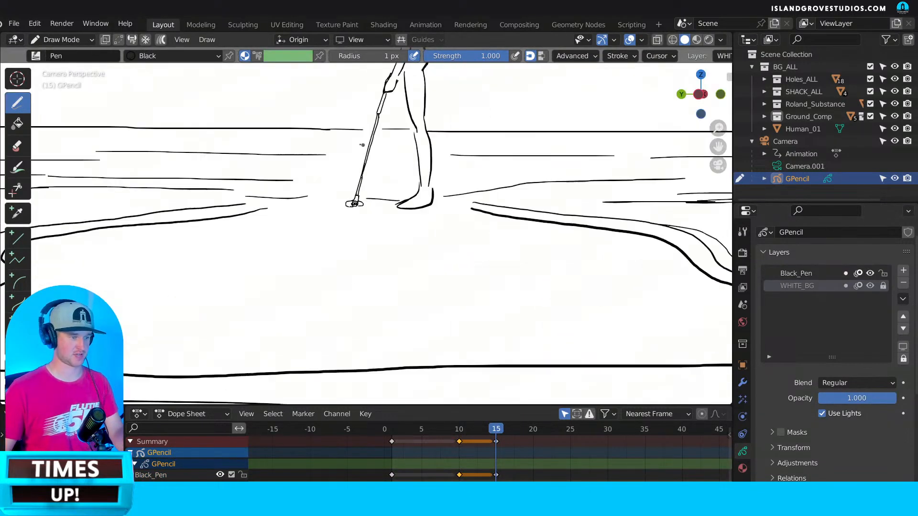
key(Home)
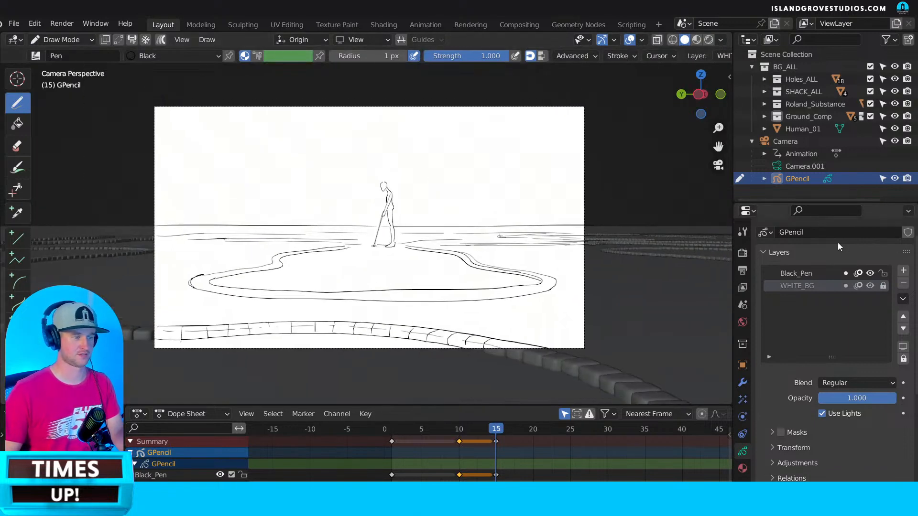
Lower the WHITE_BG layer's opacity so the scene shows through faintly, and make Black_Pen the active layer.
click(817, 276)
click(821, 289)
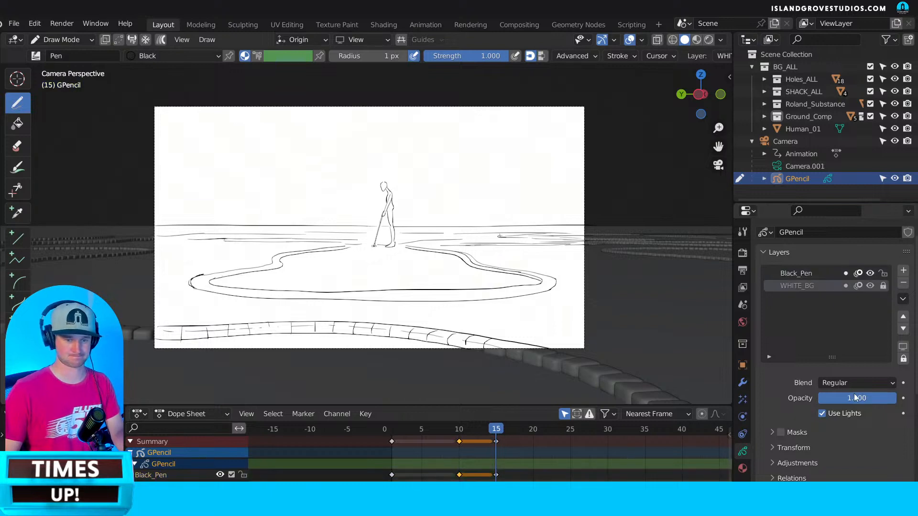
drag(856, 398, 831, 398)
click(803, 274)
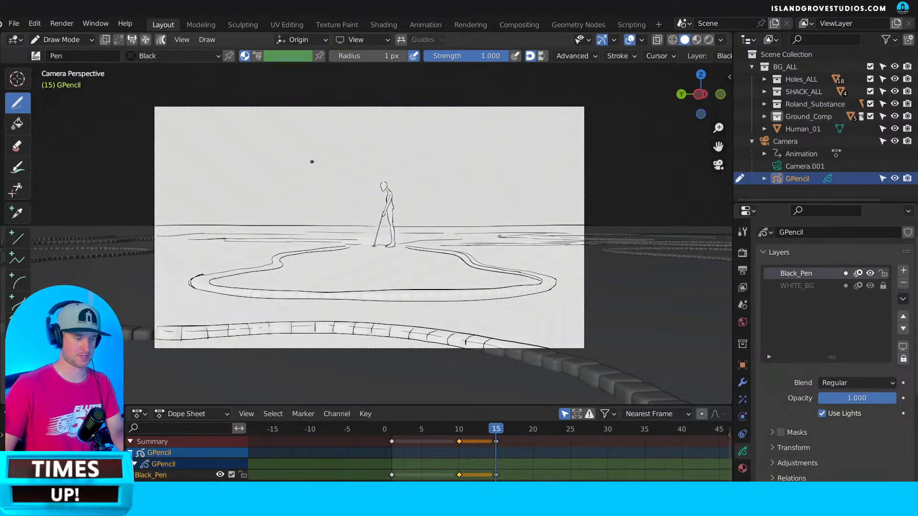
Sketch loose cloud outlines across the sky above the golfer and restore the WHITE_BG layer's opacity to 1.000.
mouse_move(162, 116)
mouse_down()
mouse_move(238, 137)
mouse_move(515, 135)
mouse_up()
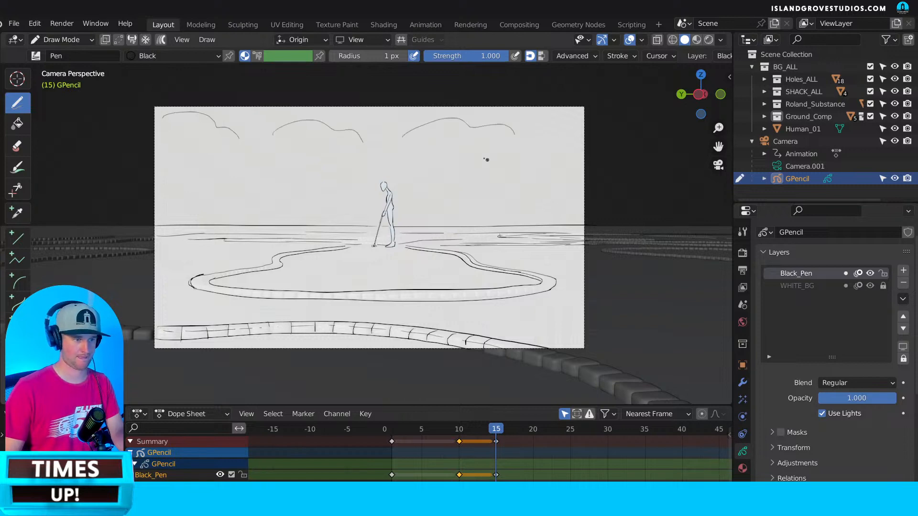
drag(428, 188, 470, 209)
drag(239, 197, 297, 197)
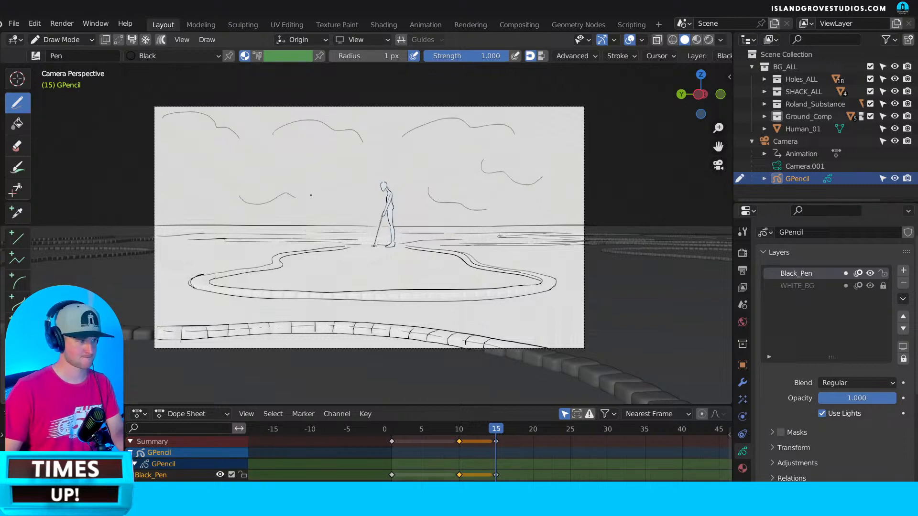
drag(167, 171, 191, 200)
drag(224, 155, 233, 177)
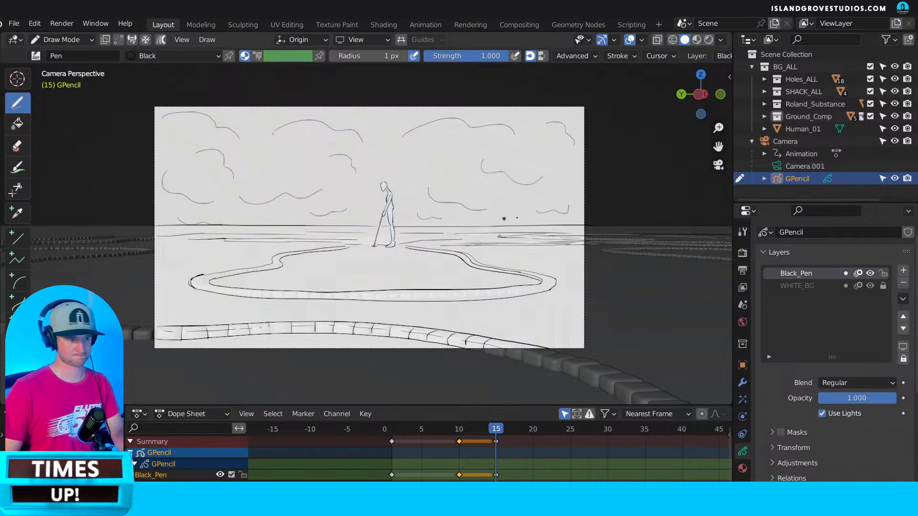
click(812, 286)
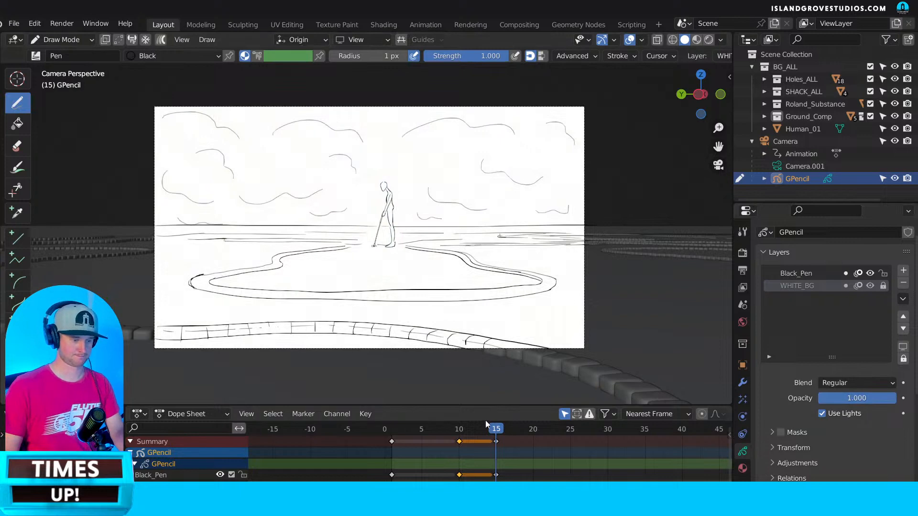
Go back to frame 11, hide the GPencil object and switch to Object Mode.
mouse_move(484, 429)
mouse_down()
mouse_move(419, 434)
mouse_move(467, 432)
mouse_up()
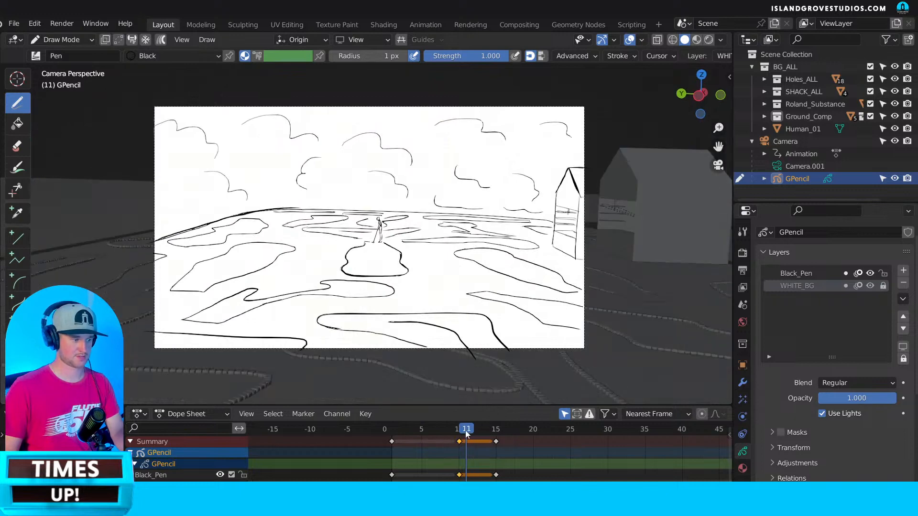
click(895, 179)
click(49, 42)
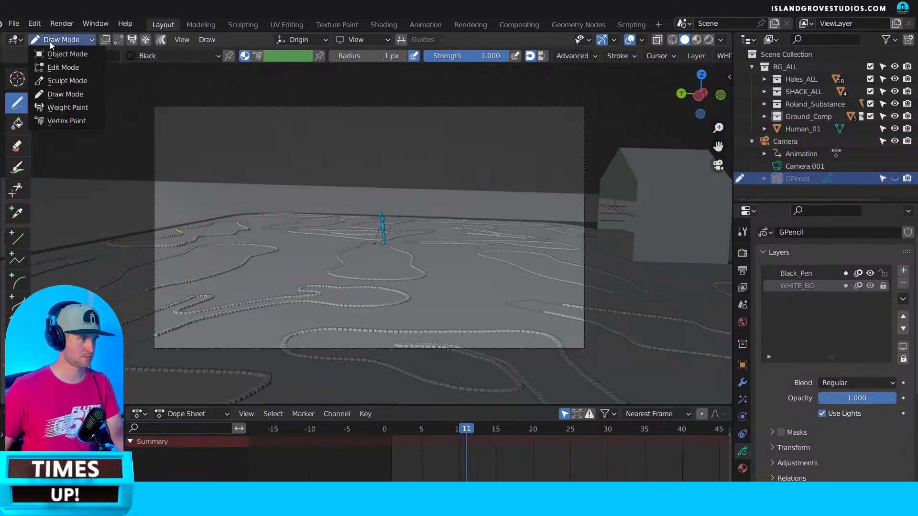
click(50, 54)
Set all of the camera's keyframes to Constant interpolation and check the camera view at frame 6.
click(783, 151)
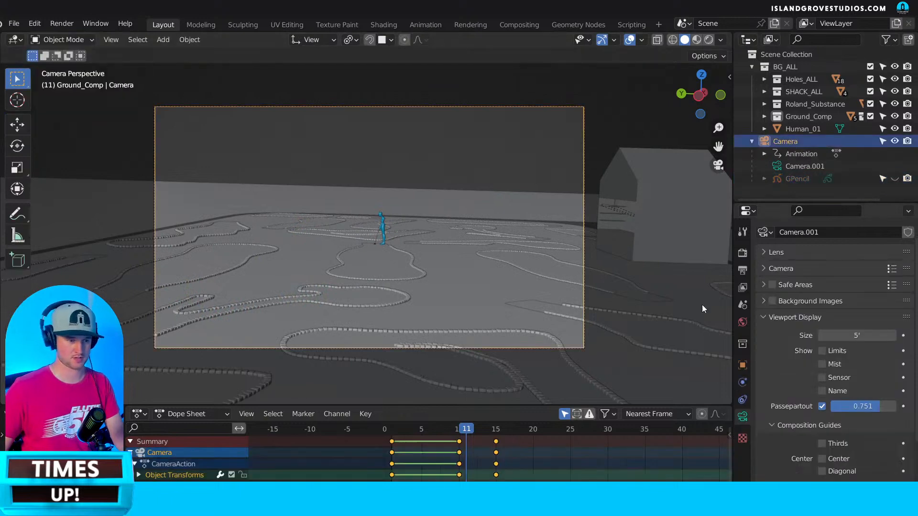
right_click(491, 450)
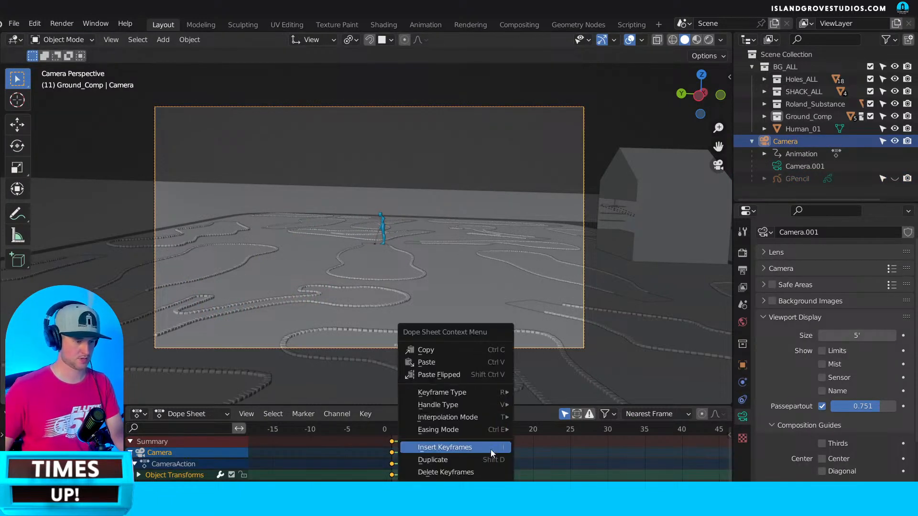
mouse_move(490, 417)
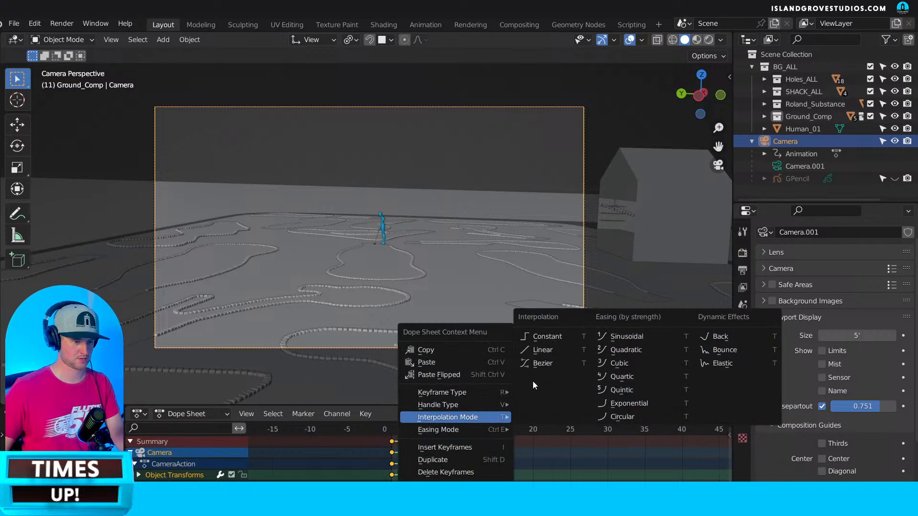
click(543, 337)
click(529, 457)
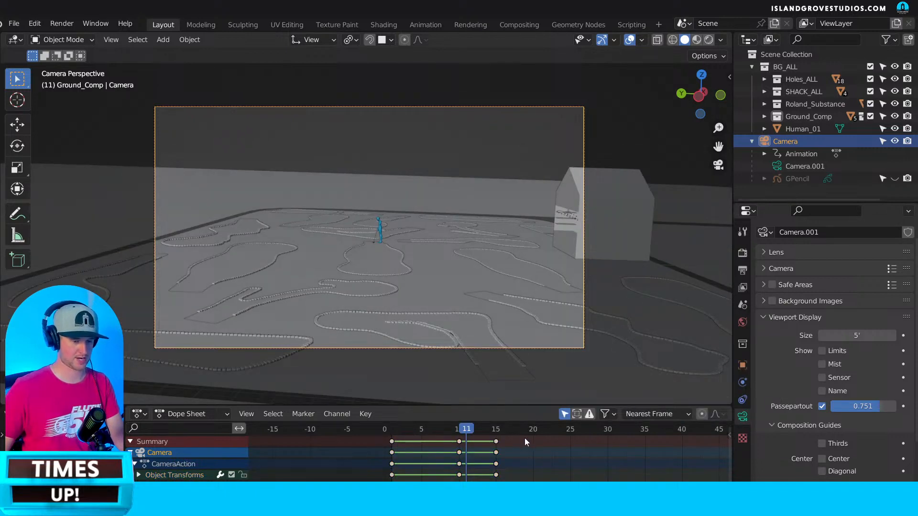
click(428, 431)
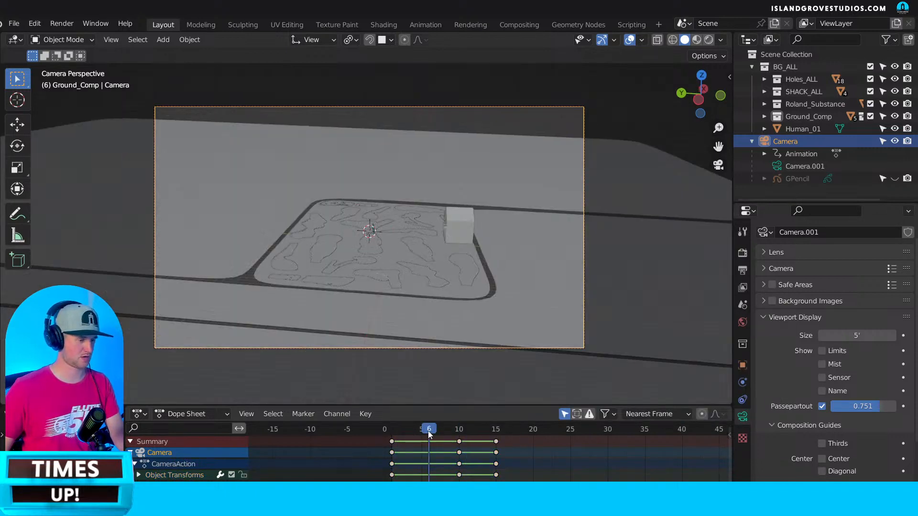
click(369, 414)
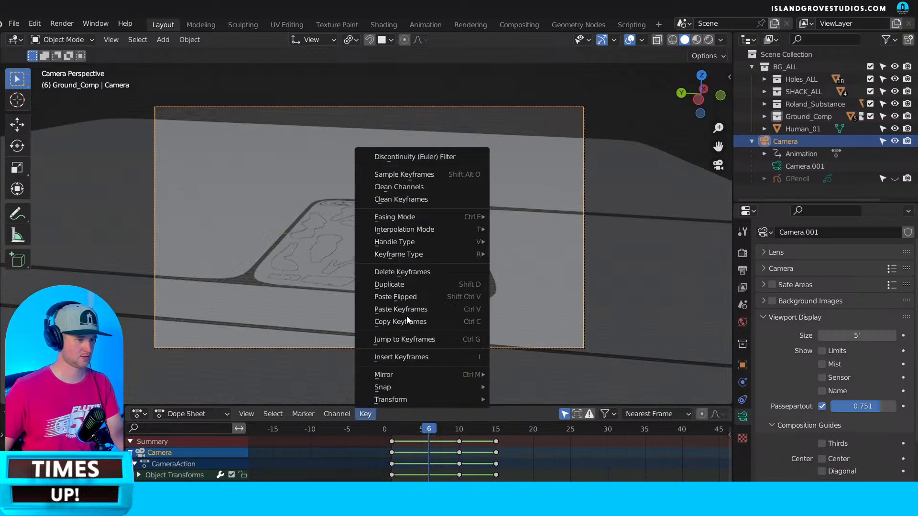
mouse_move(429, 229)
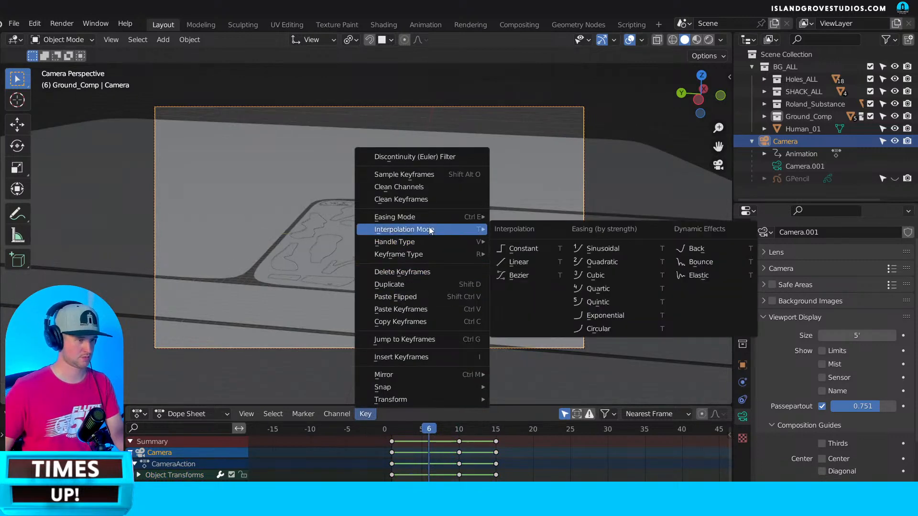
click(518, 248)
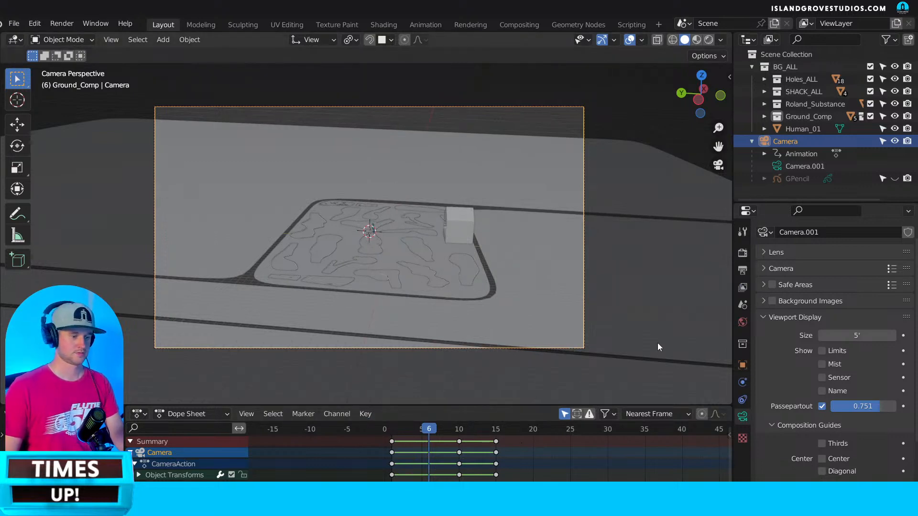
Show the GPencil drawing again without viewport overlays and scrub from frame 1 to frame 16 to review the storyboard.
click(893, 179)
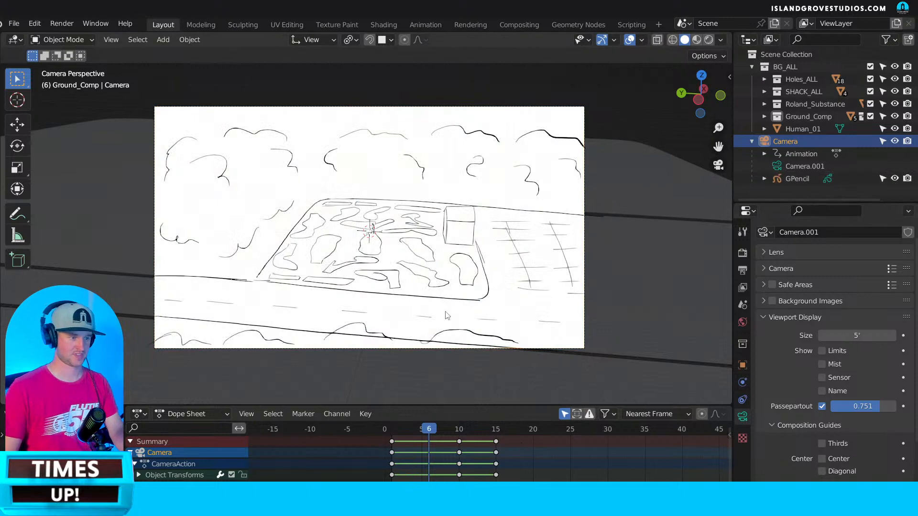
drag(419, 435, 394, 438)
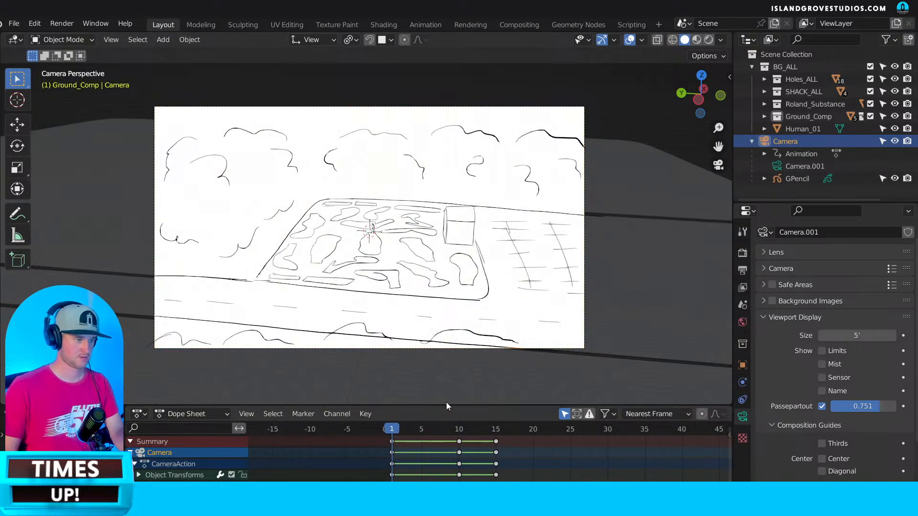
click(629, 40)
scroll(557, 269, up, 2)
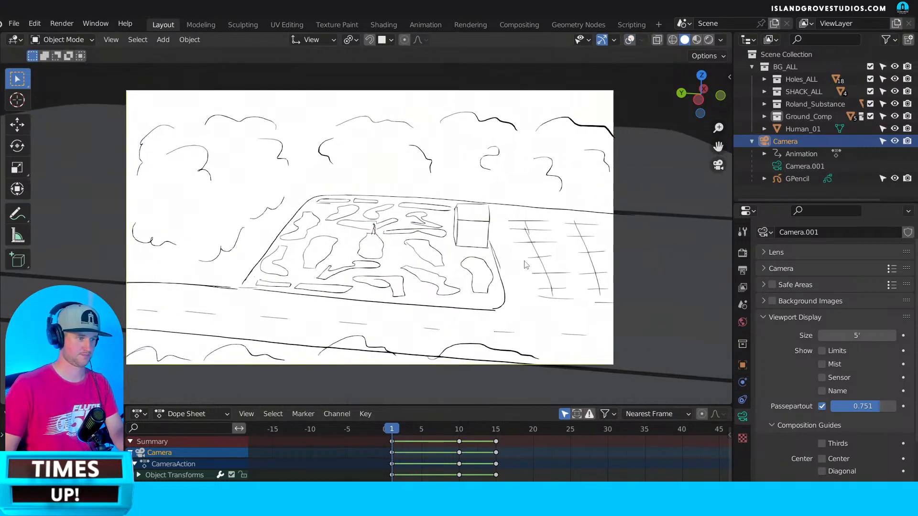
scroll(557, 269, up, 2)
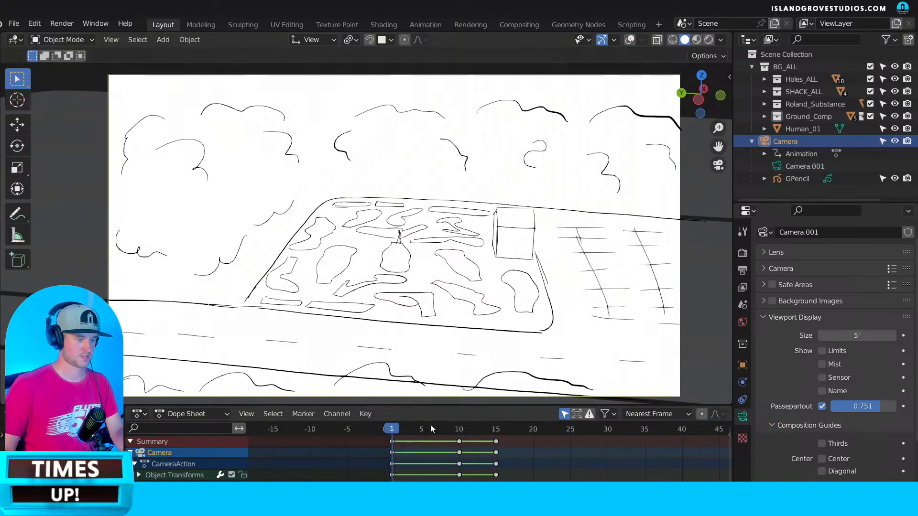
mouse_move(394, 433)
mouse_down()
mouse_move(504, 437)
mouse_move(417, 449)
mouse_move(509, 443)
mouse_up()
key(Escape)
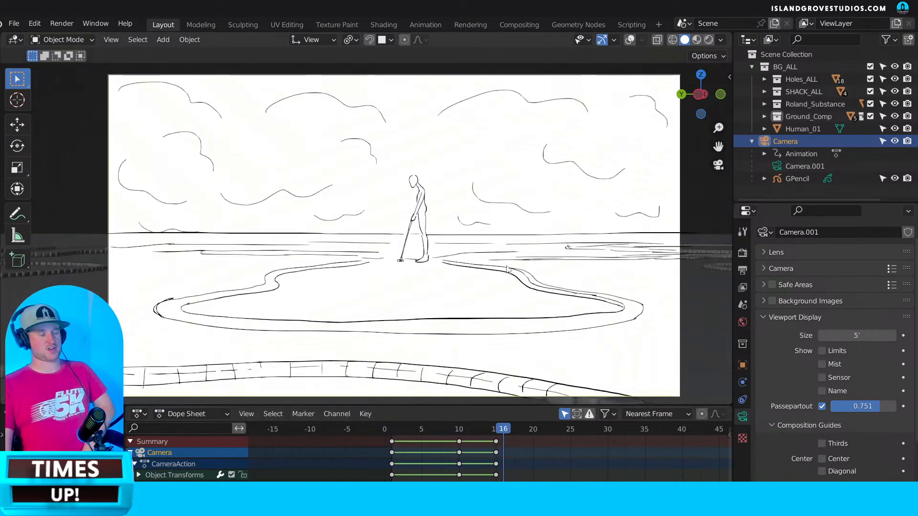
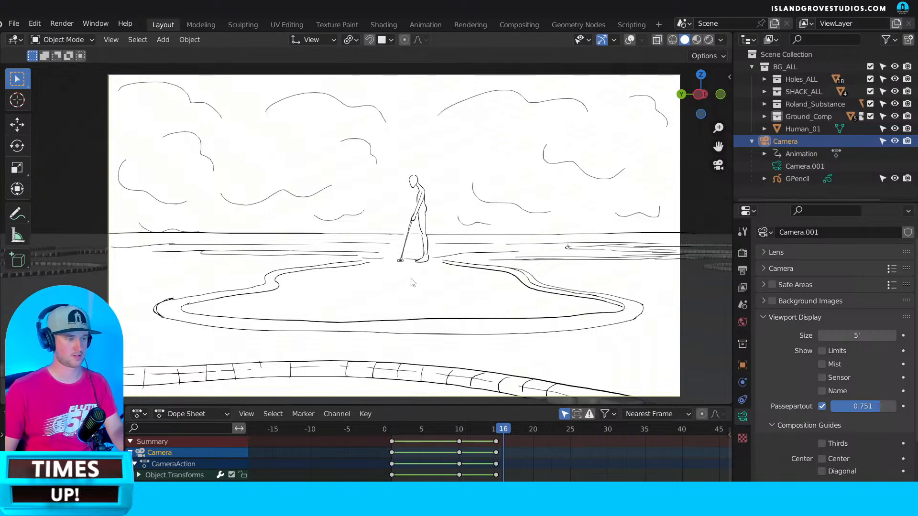
Move the frame 15 keyframes of both the camera and the GPencil object to frame 20 and scrub through the timing.
mouse_move(499, 433)
mouse_down()
mouse_move(532, 431)
mouse_move(494, 436)
mouse_up()
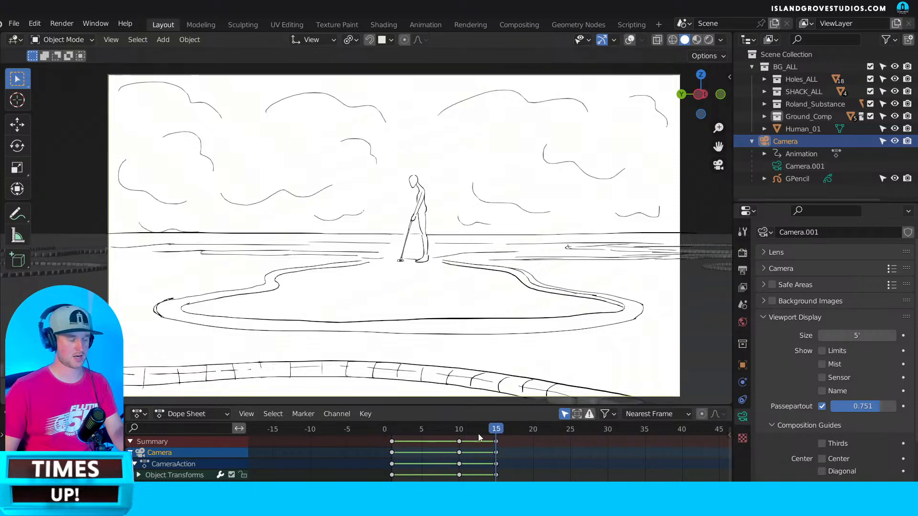
click(436, 432)
drag(419, 437, 533, 441)
click(807, 181)
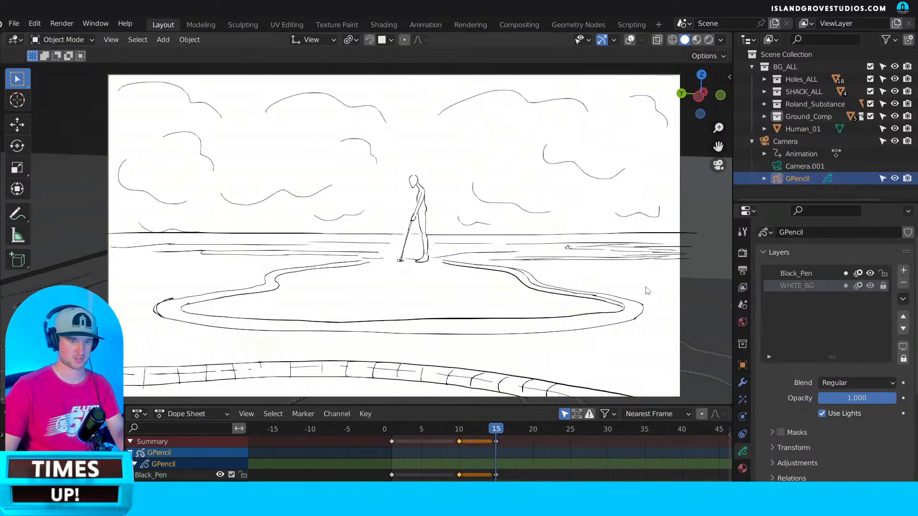
drag(497, 443, 534, 443)
click(455, 433)
mouse_move(455, 433)
mouse_down()
mouse_move(539, 433)
mouse_move(365, 434)
mouse_move(520, 430)
mouse_move(504, 432)
mouse_up()
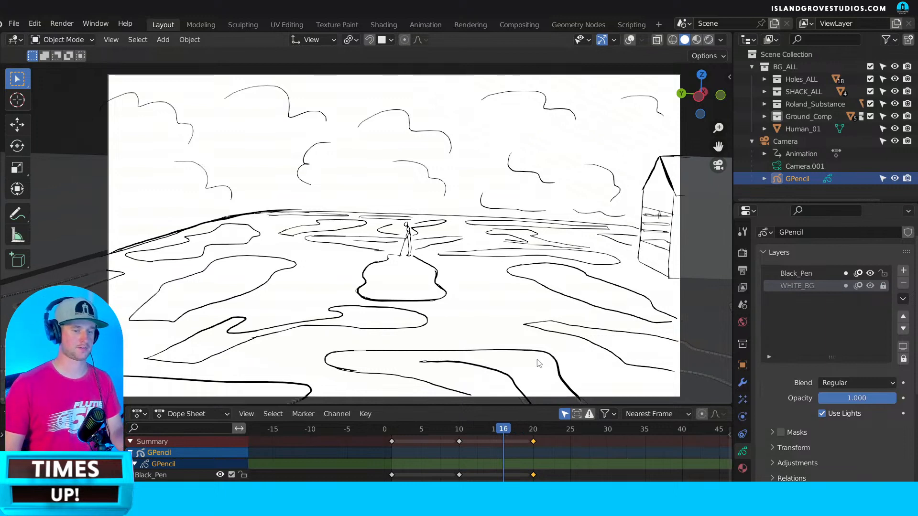
Go to frame 30, hide the GPencil object and select the camera with Camera to View locking enabled.
drag(432, 429, 608, 430)
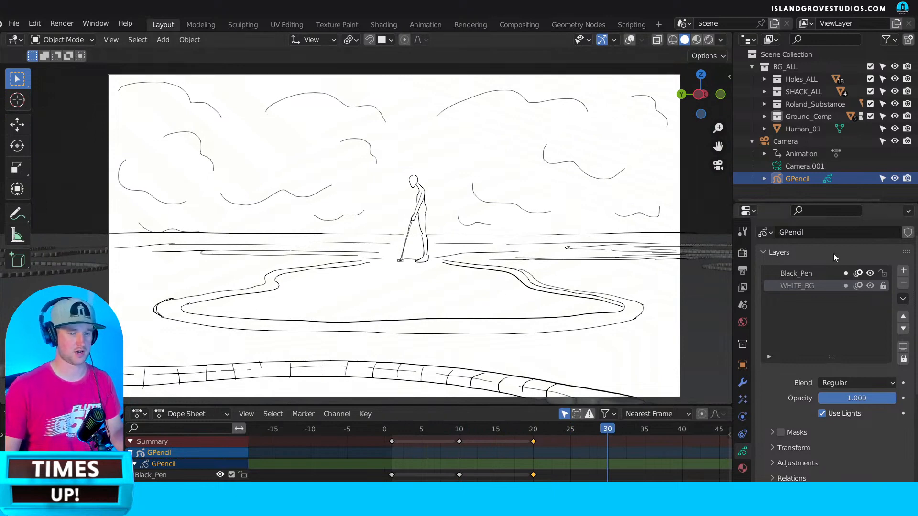
click(894, 178)
click(785, 142)
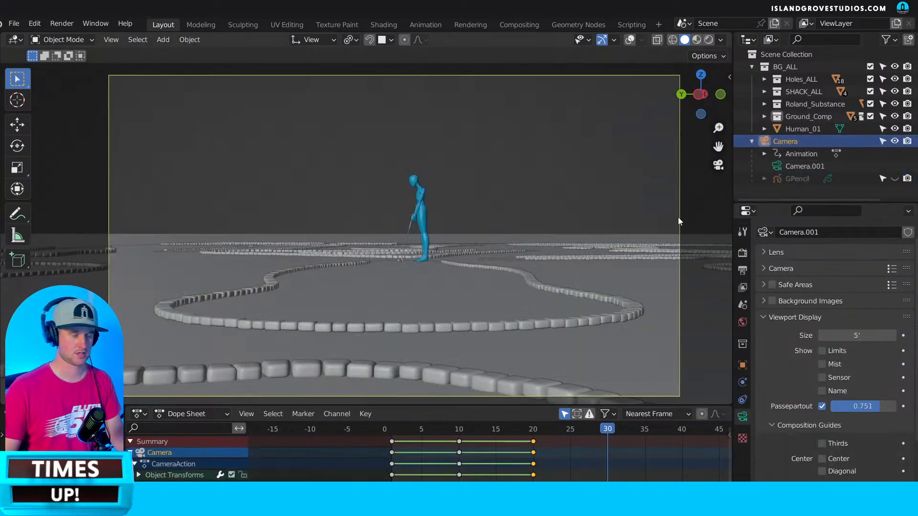
key(n)
key(n)
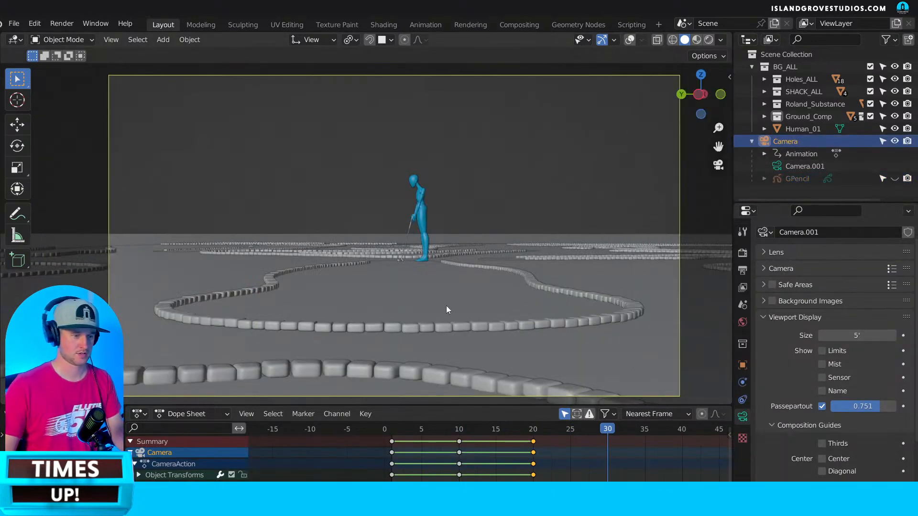
Move the camera in close to the golf ball and club head, inserting a camera keyframe at frame 30.
scroll(430, 280, up, 5)
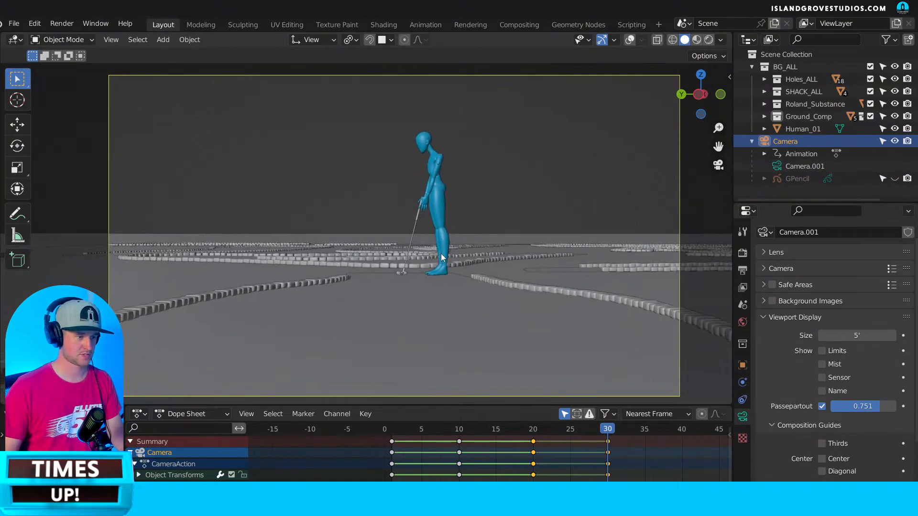
key(i)
scroll(429, 246, up, 6)
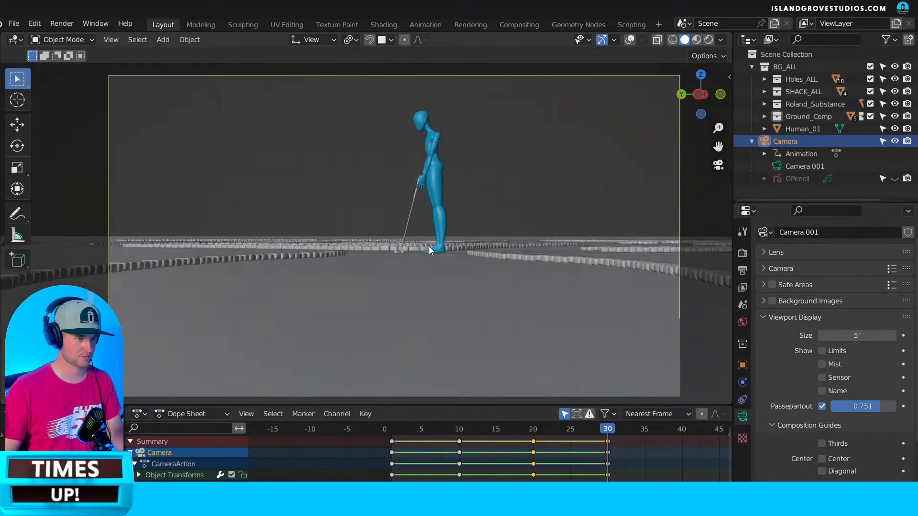
scroll(442, 211, up, 6)
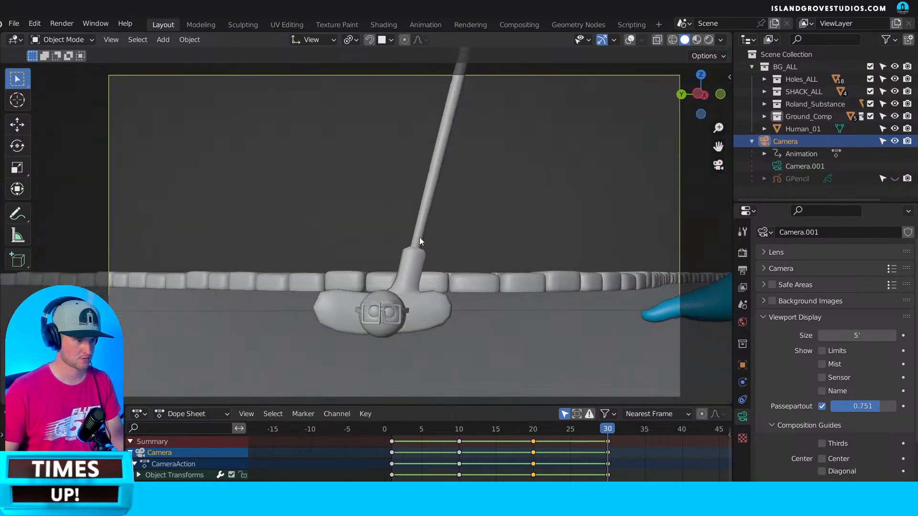
Turn overlays back on and frame the camera on the golf ball character as a low close-up before the club head.
click(397, 298)
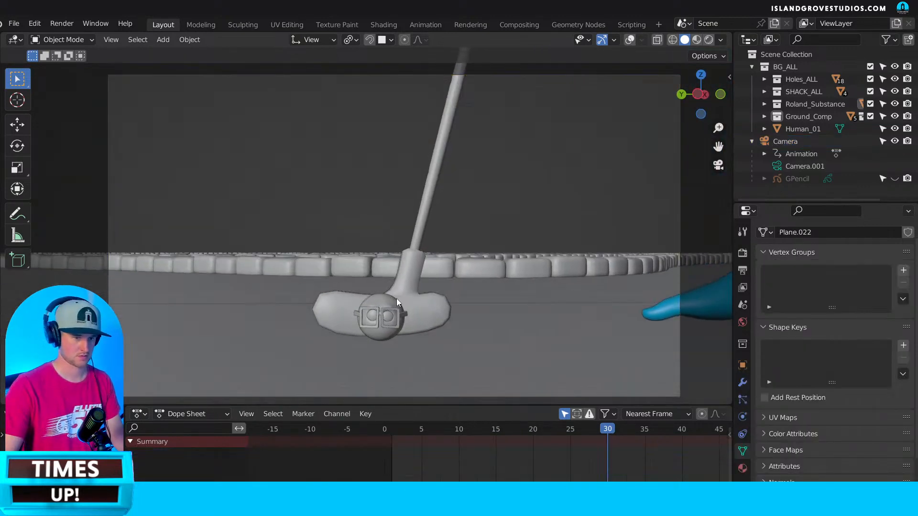
click(630, 42)
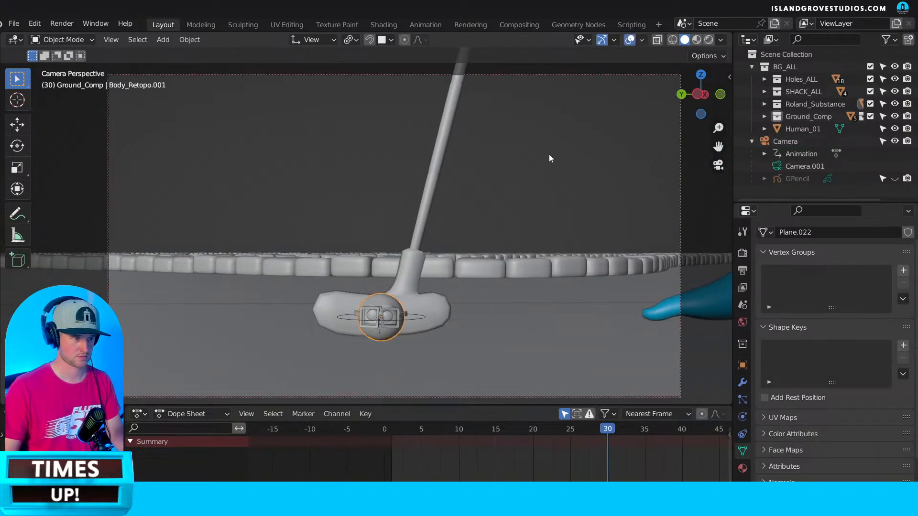
key(KP_Decimal)
scroll(530, 220, down, 5)
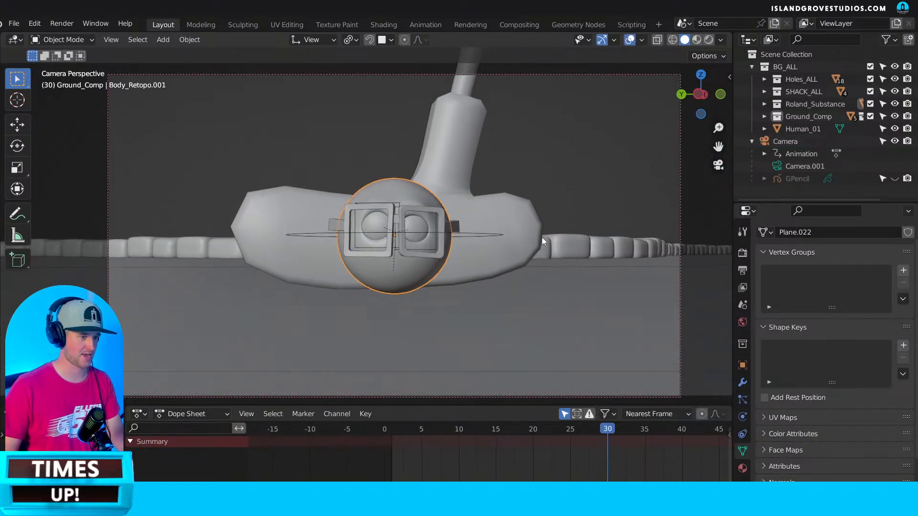
scroll(540, 240, down, 2)
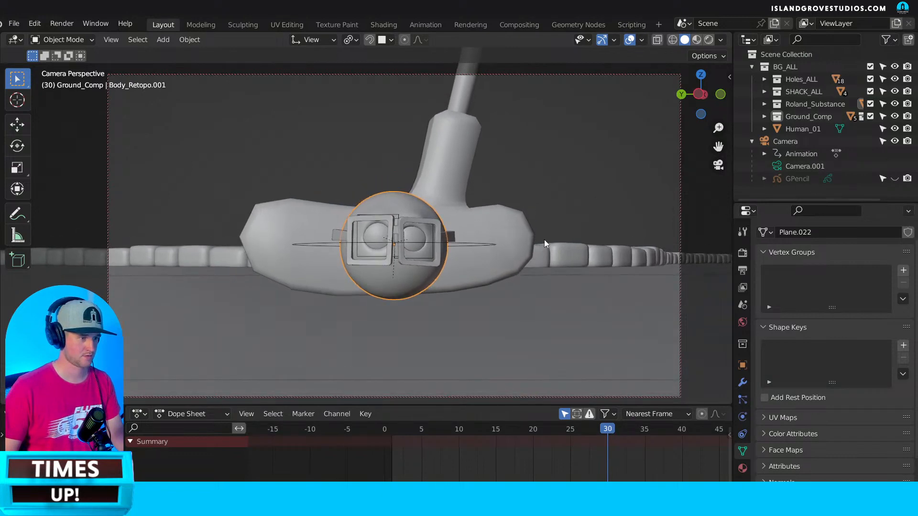
middle_drag(544, 239, 546, 237)
Check the viewport's Clip Start value in the view settings.
key(n)
click(666, 97)
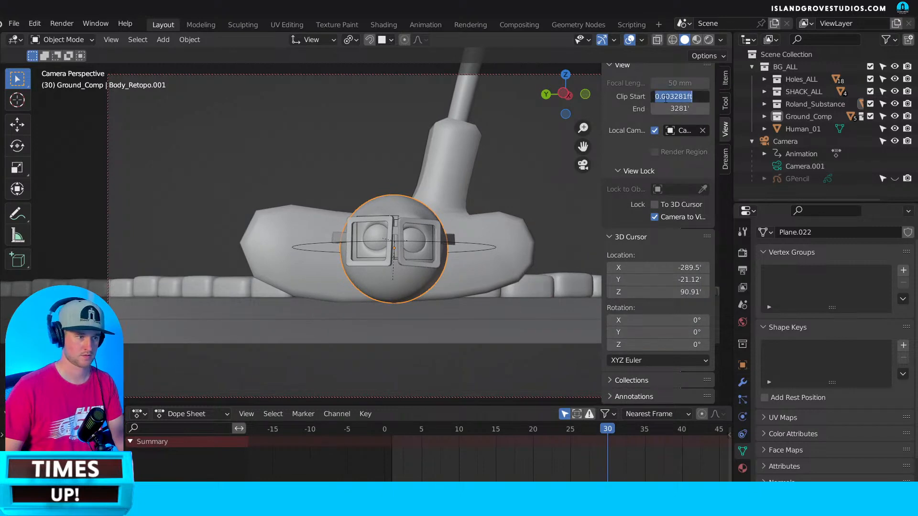
key(Return)
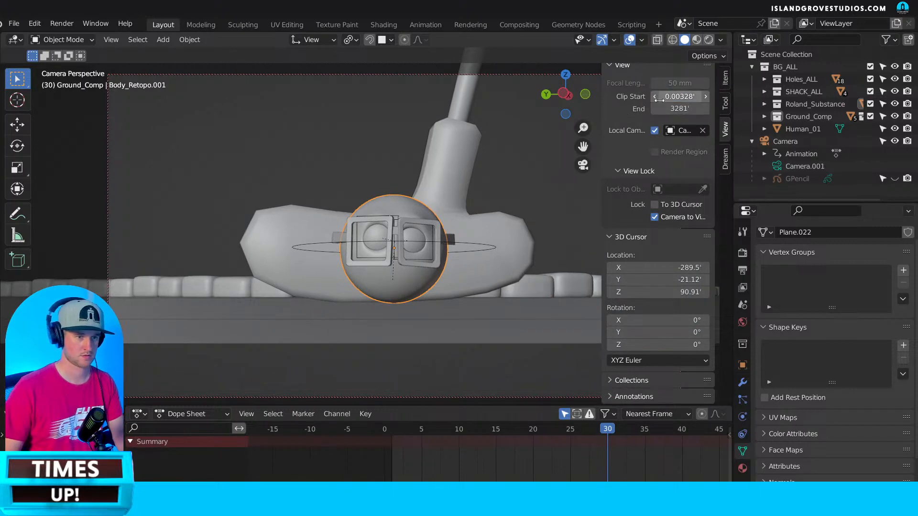
Select the camera and refine its frame 30 close-up so the ball character sits large and low in front of the club head.
key(n)
middle_drag(489, 267, 584, 217)
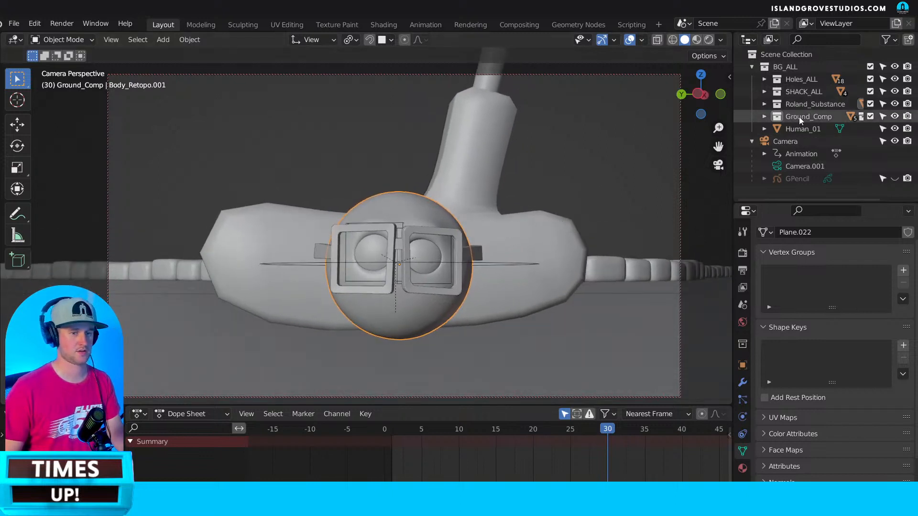
click(807, 141)
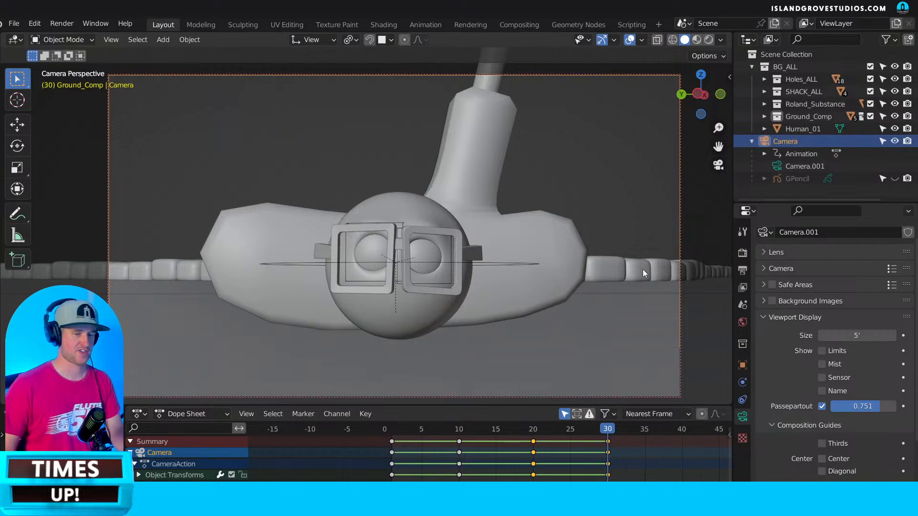
middle_drag(549, 287, 555, 286)
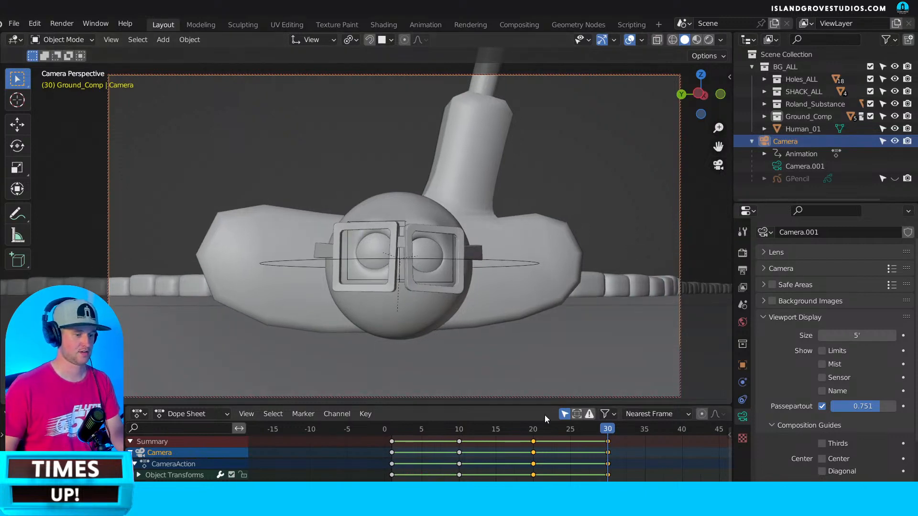
Go to frame 25 and move the camera in on the golfer for a keyed full-body side shot.
drag(525, 428, 562, 421)
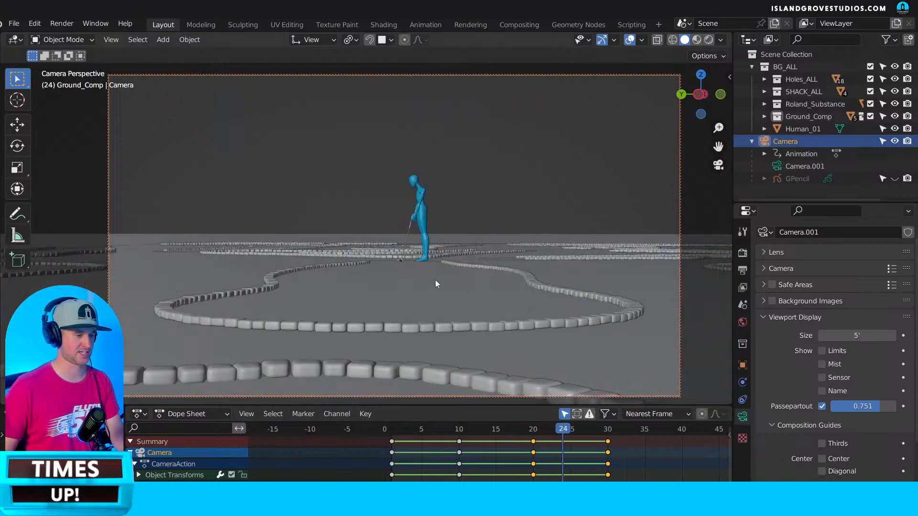
click(571, 429)
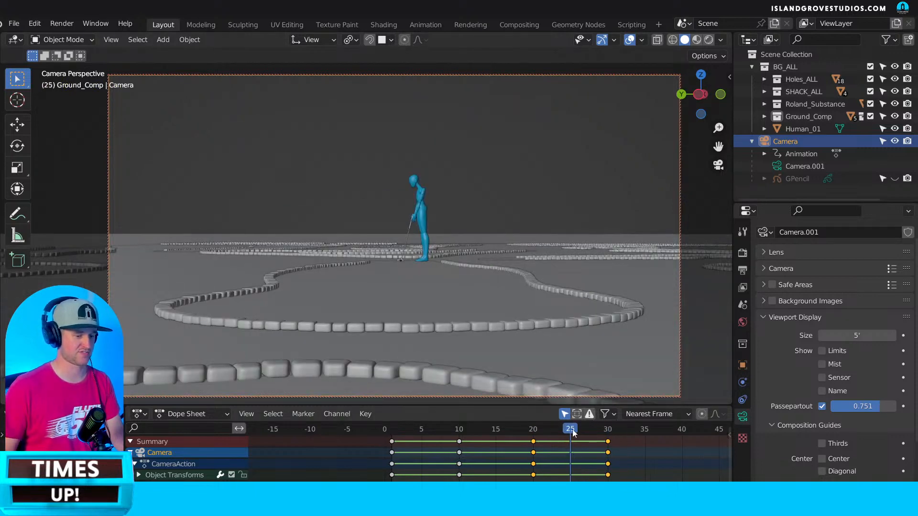
mouse_move(574, 432)
mouse_down()
mouse_move(597, 435)
mouse_move(572, 435)
mouse_up()
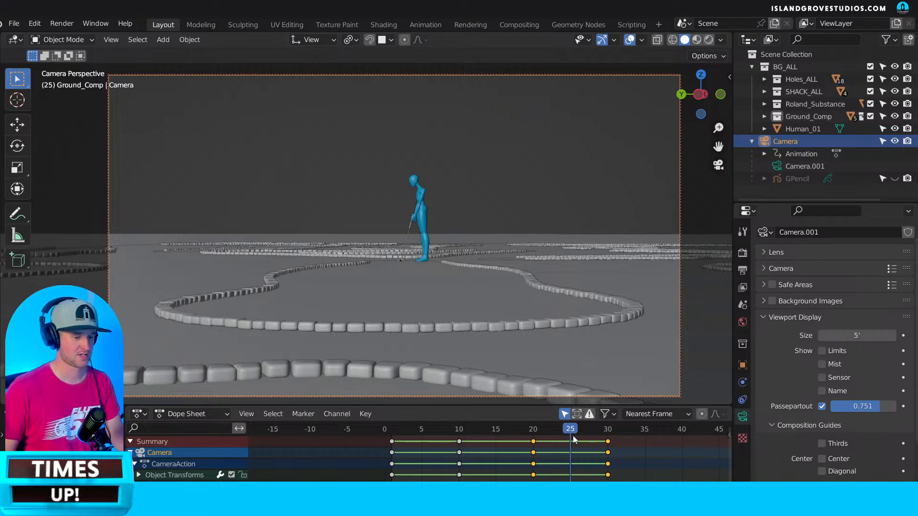
scroll(442, 267, up, 6)
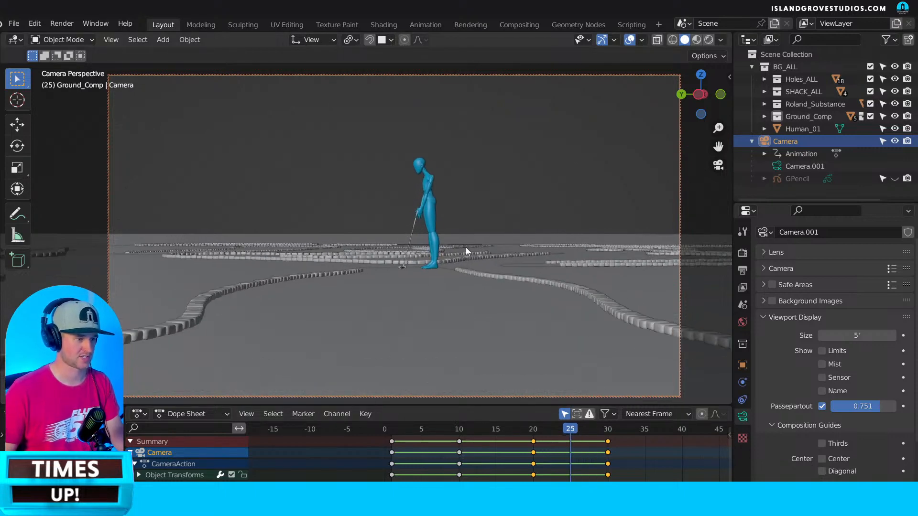
mouse_move(484, 221)
middle_down()
mouse_move(455, 225)
mouse_move(467, 218)
middle_up()
Add a camera keyframe at frame 28 with a low, closer shot of the golfer's legs, club and ball.
mouse_move(585, 429)
mouse_down()
mouse_move(526, 429)
mouse_move(616, 429)
mouse_move(589, 427)
mouse_up()
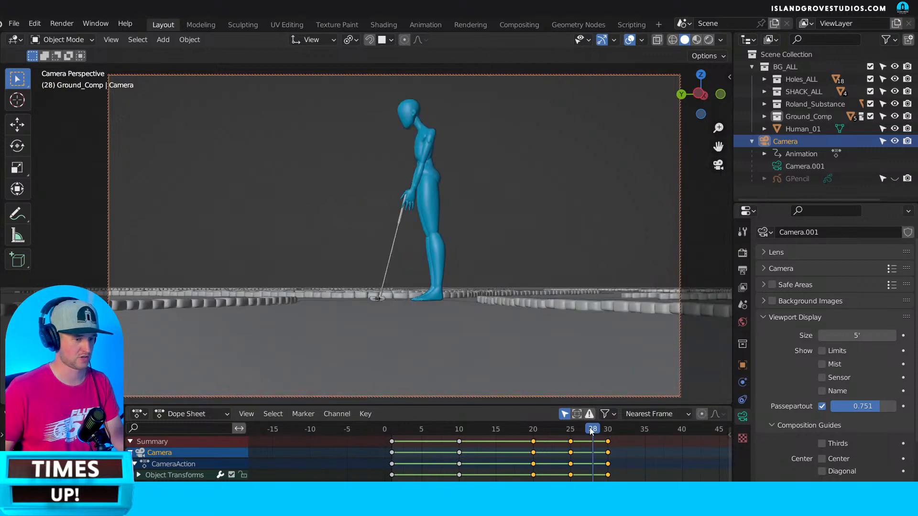
middle_drag(426, 270, 432, 289)
scroll(440, 252, up, 5)
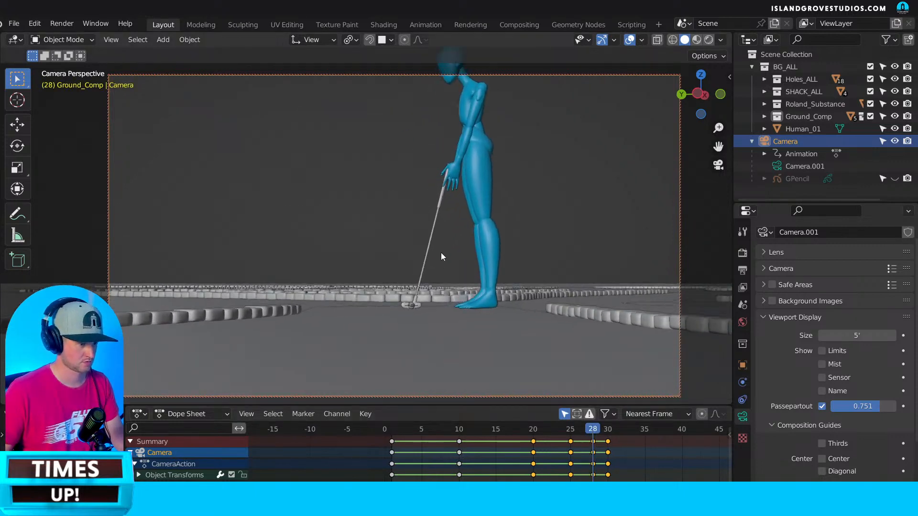
key(i)
scroll(415, 181, down, 3)
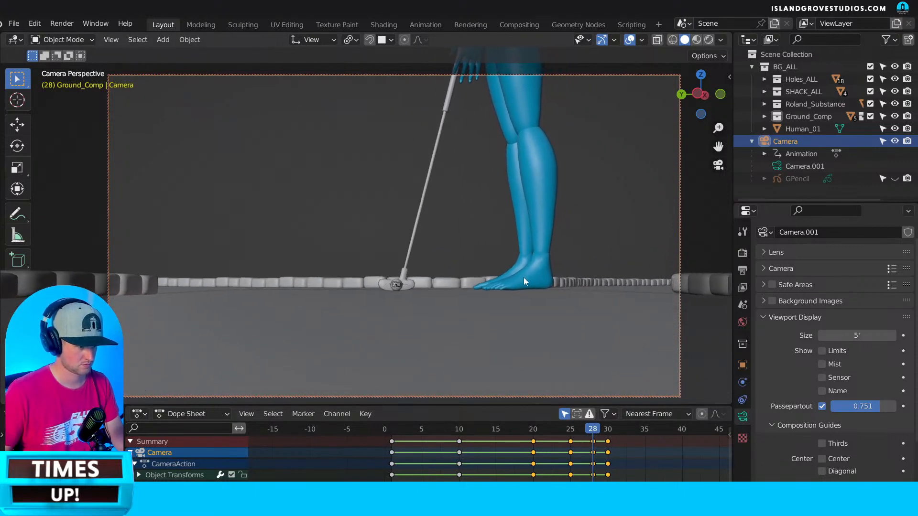
click(543, 431)
drag(543, 432, 595, 434)
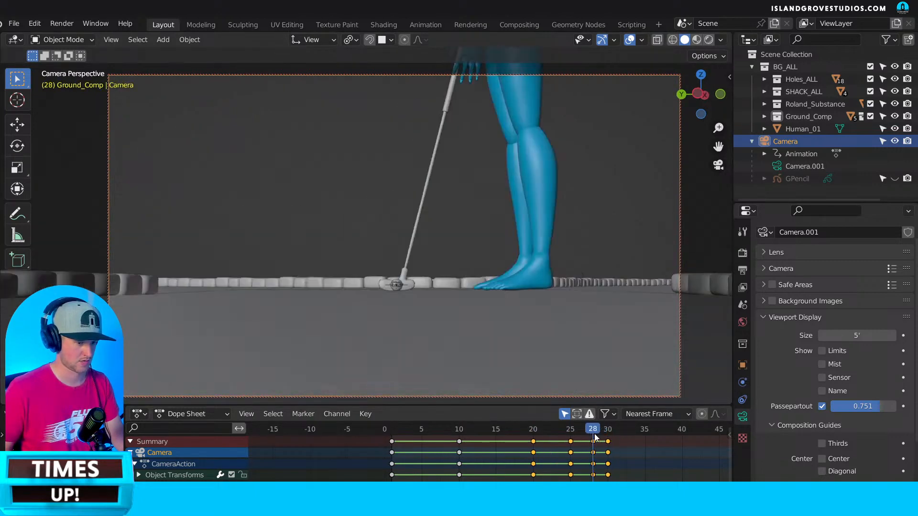
mouse_move(527, 300)
shift+middle_down()
mouse_move(535, 295)
mouse_move(537, 305)
shift+middle_up()
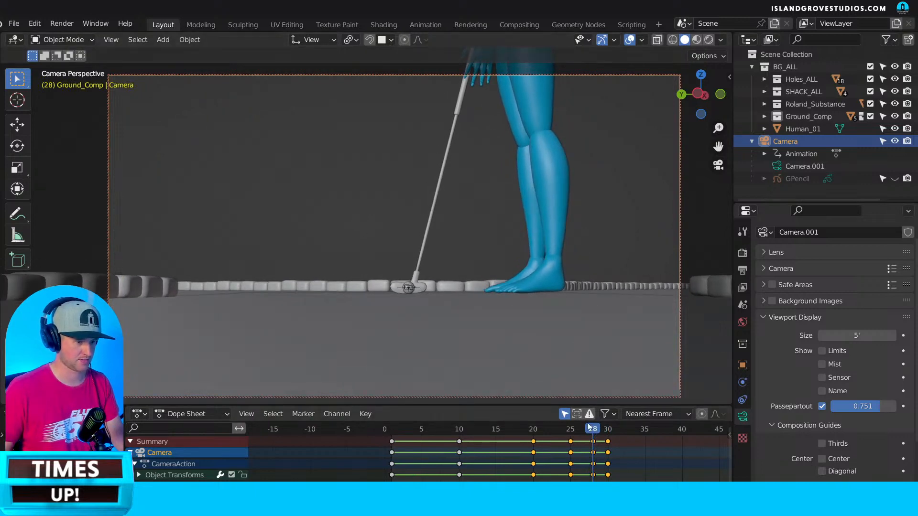
mouse_move(587, 429)
mouse_down()
mouse_move(578, 429)
mouse_move(593, 429)
mouse_up()
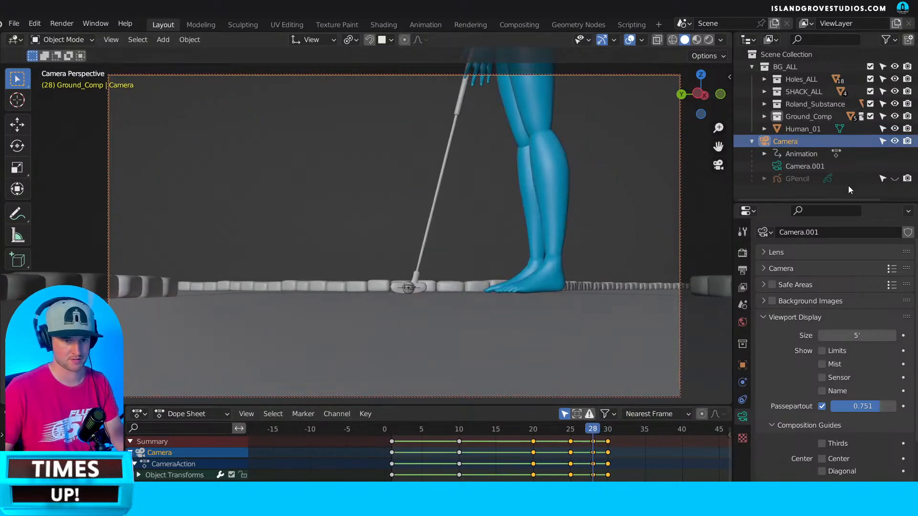
Enable the camera's Center composition guide and centre the golf ball horizontally in the shots at frames 25 and 30.
click(822, 459)
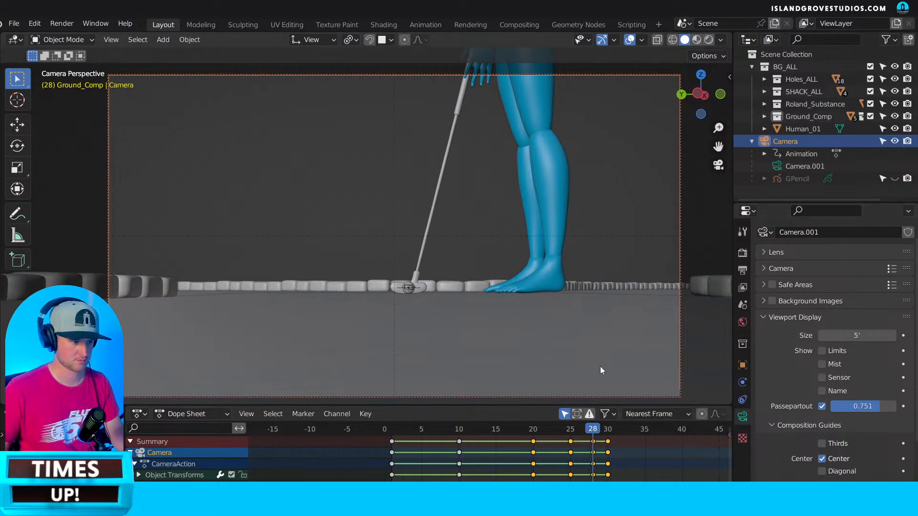
click(570, 428)
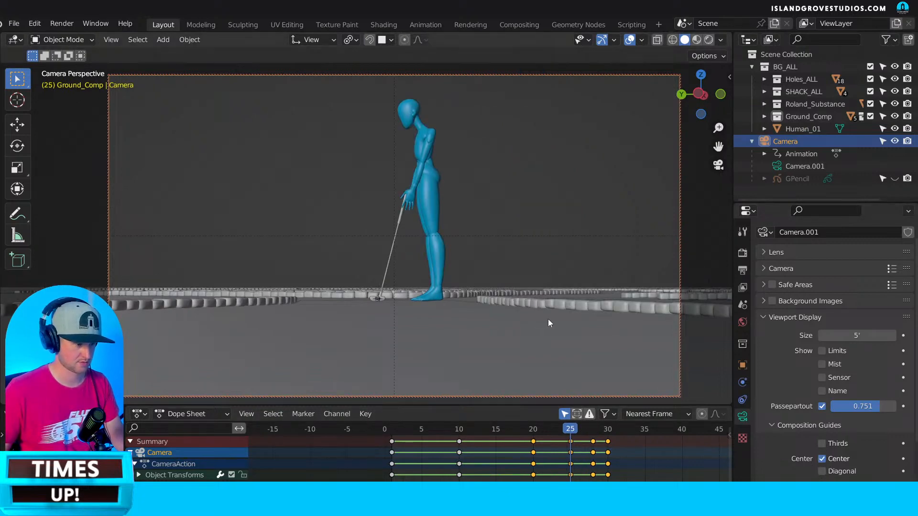
click(532, 432)
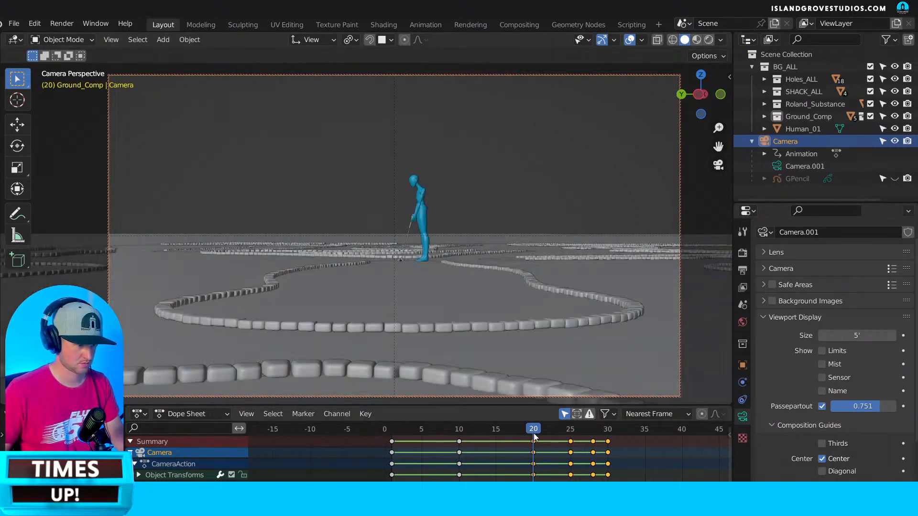
drag(533, 432, 570, 436)
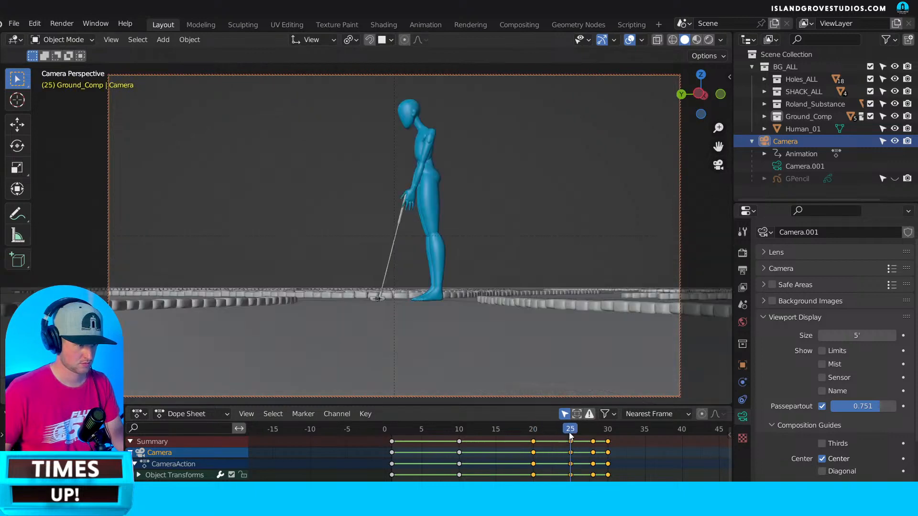
shift+middle_drag(539, 341, 557, 328)
click(593, 431)
click(606, 430)
Review the camera shots by scrubbing around frames 25 to 27, and again from frame 1 to frame 20.
mouse_move(569, 430)
mouse_down()
mouse_move(618, 427)
mouse_move(526, 429)
mouse_move(582, 433)
mouse_up()
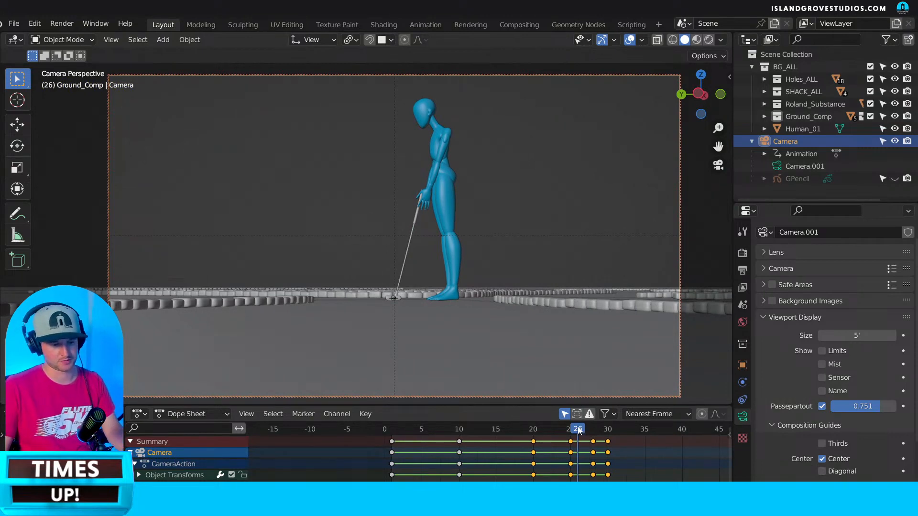
drag(581, 432, 586, 433)
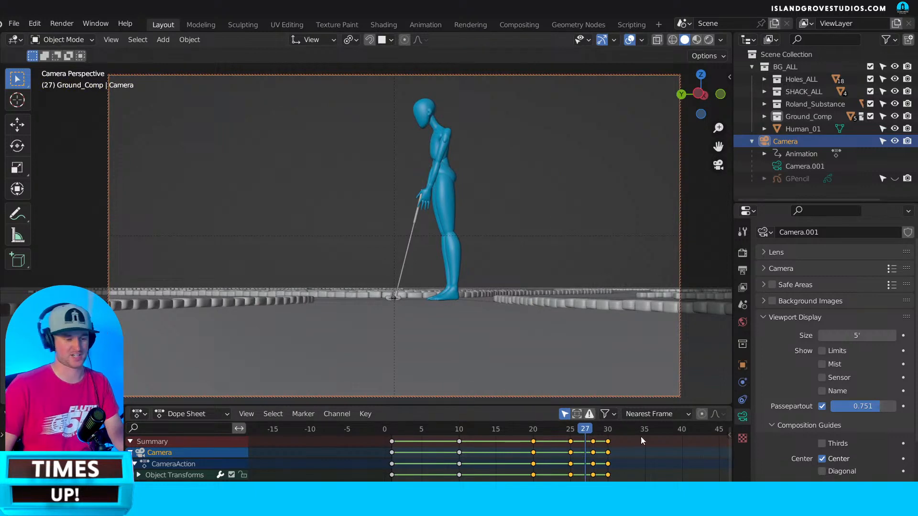
mouse_move(583, 432)
mouse_down()
mouse_move(521, 430)
mouse_move(570, 428)
mouse_up()
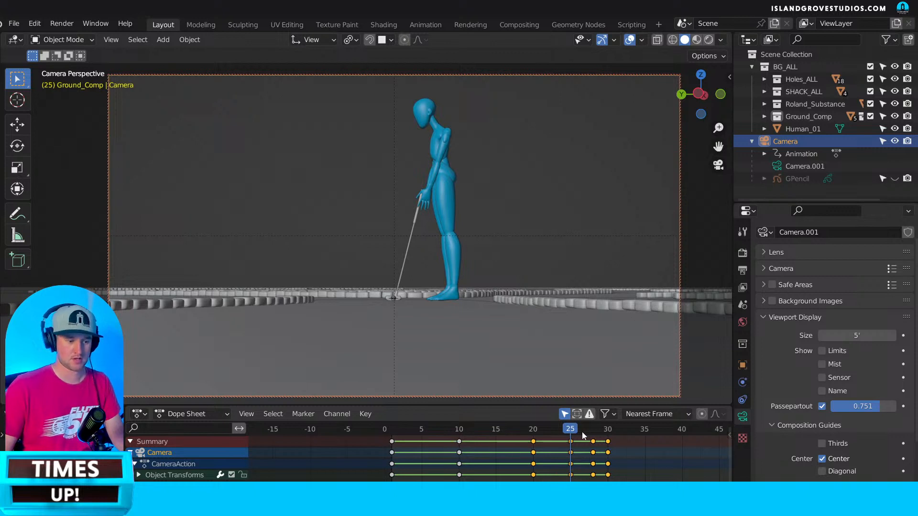
drag(391, 433, 407, 433)
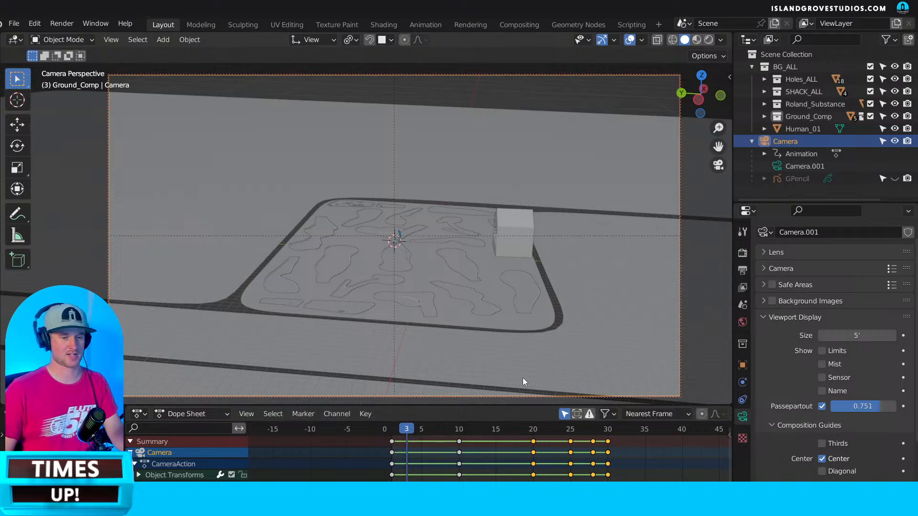
click(797, 180)
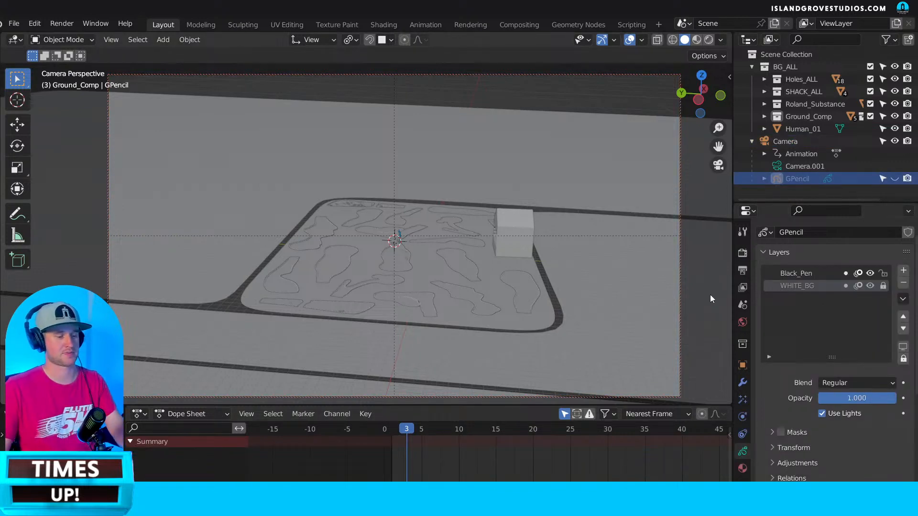
click(785, 141)
click(466, 428)
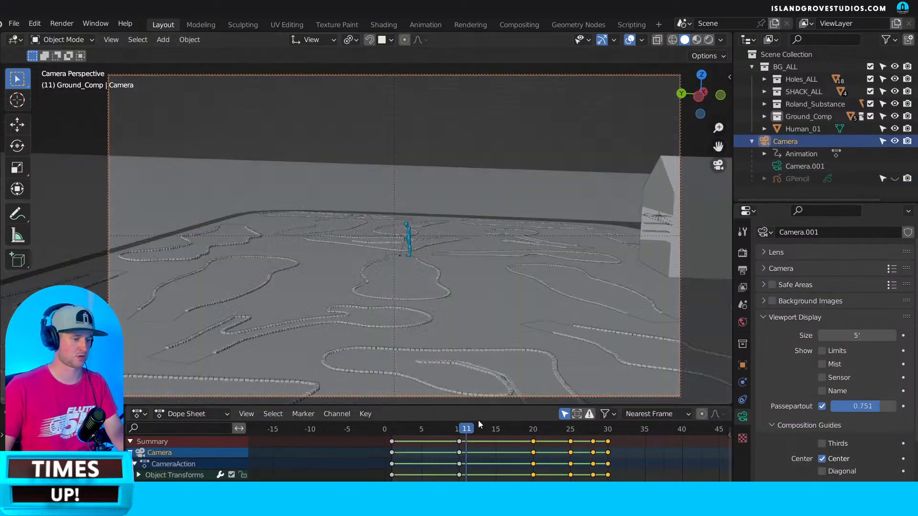
mouse_move(482, 423)
mouse_down()
mouse_move(607, 429)
mouse_move(534, 440)
mouse_up()
Show the GPencil drawing to compare it against the camera shots at frames 20 and 25, and hide it again at frame 20.
click(894, 178)
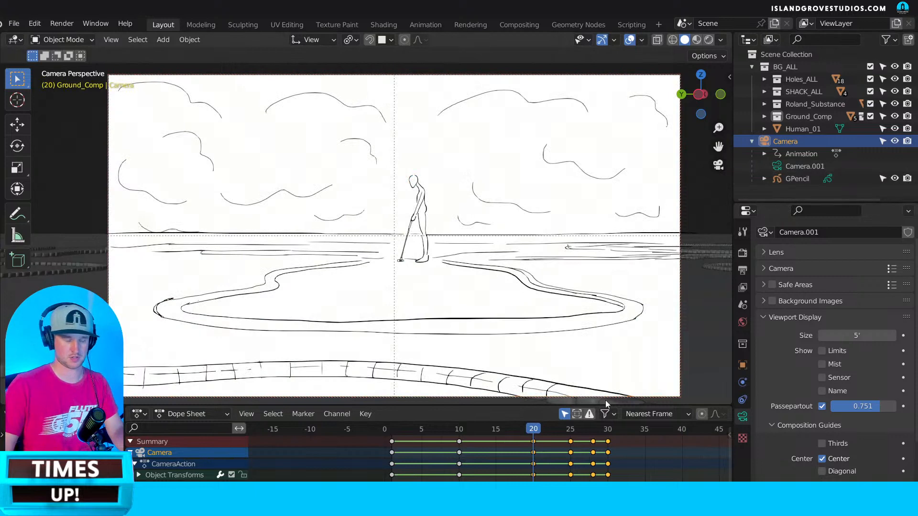
click(541, 432)
click(573, 429)
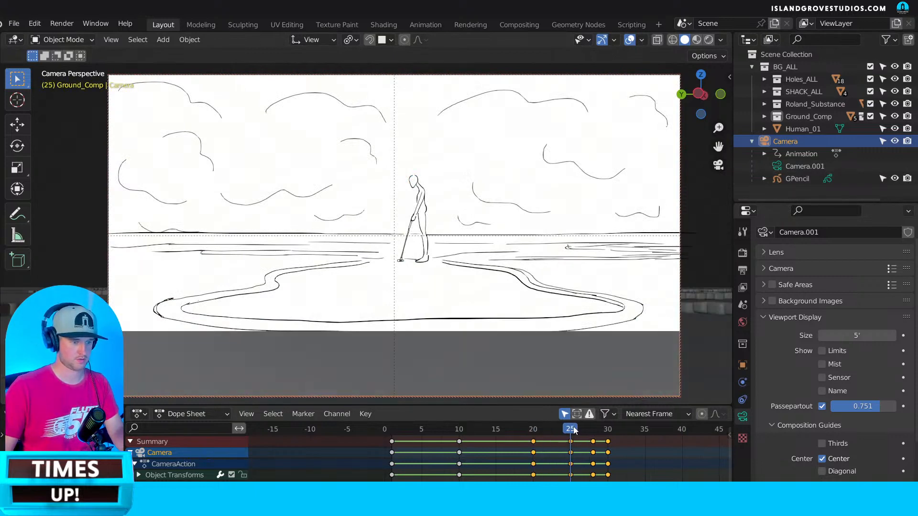
drag(560, 436, 533, 439)
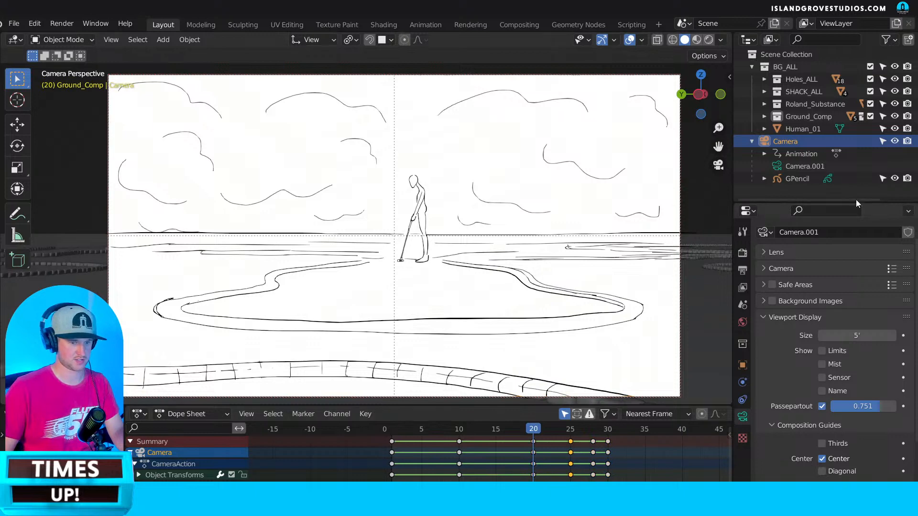
click(894, 179)
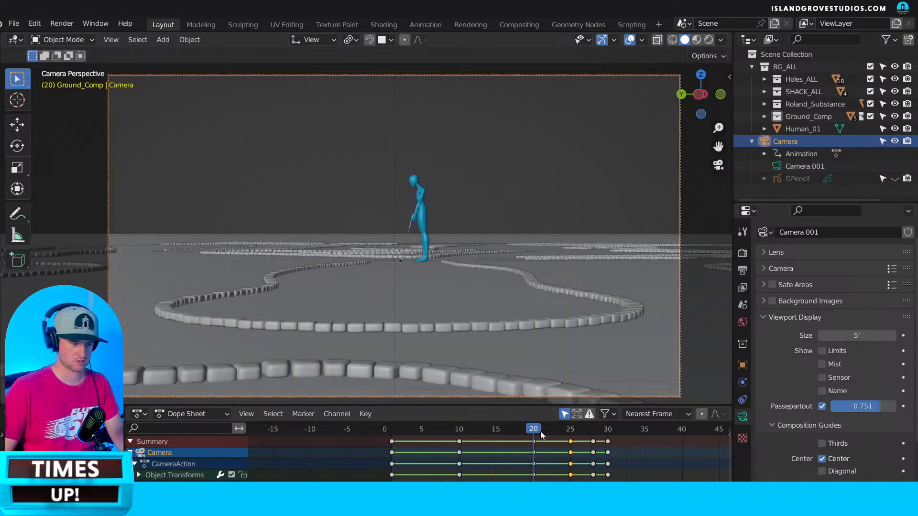
Delete the camera keyframes at frames 25 and 28.
drag(542, 436, 578, 446)
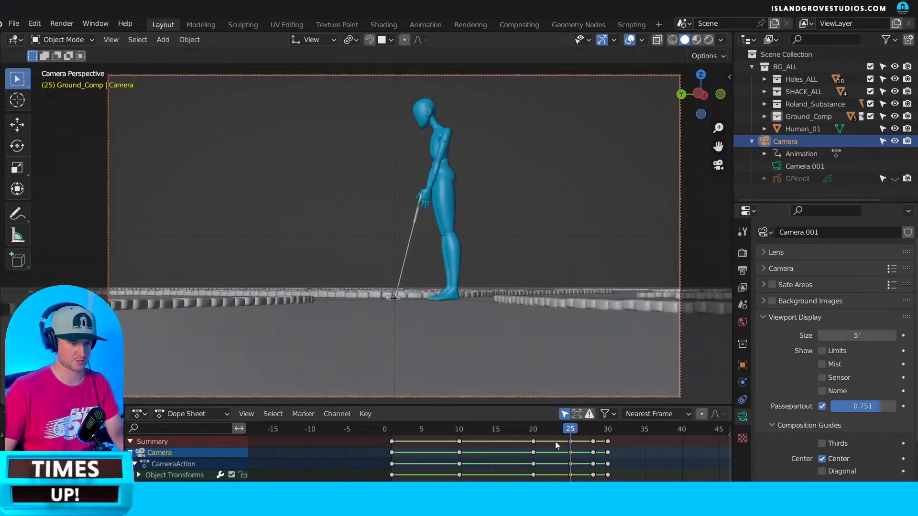
click(592, 447)
key(x)
click(598, 443)
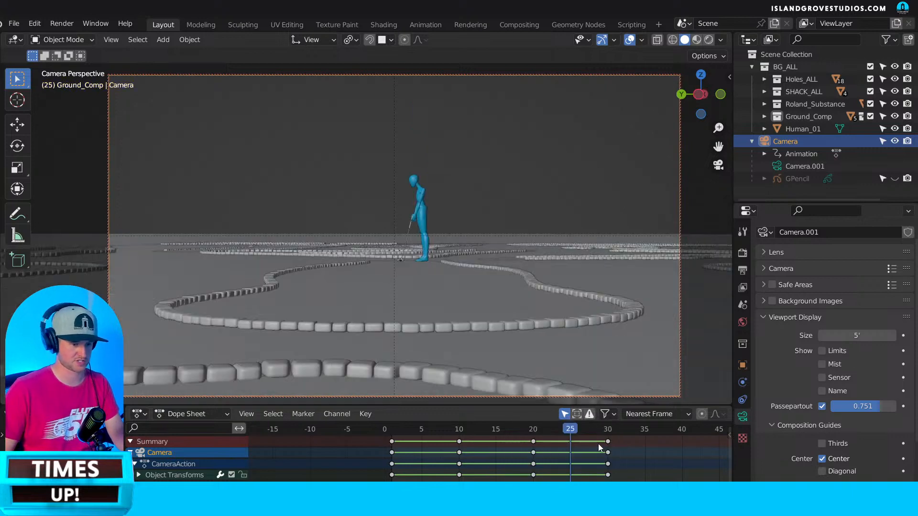
Unhide GPencil at frame 20, lower the WHITE_BG layer's opacity to 0.349 and make Black_Pen the active layer.
drag(584, 433, 609, 434)
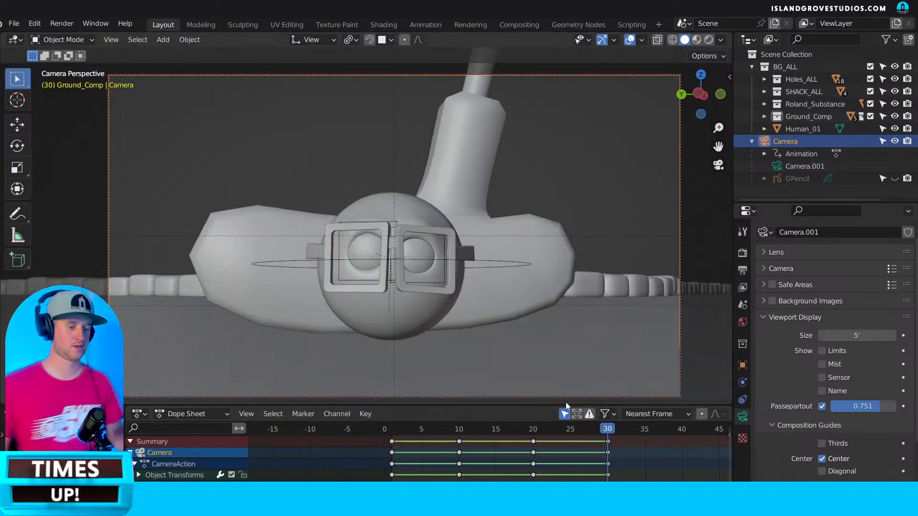
click(531, 433)
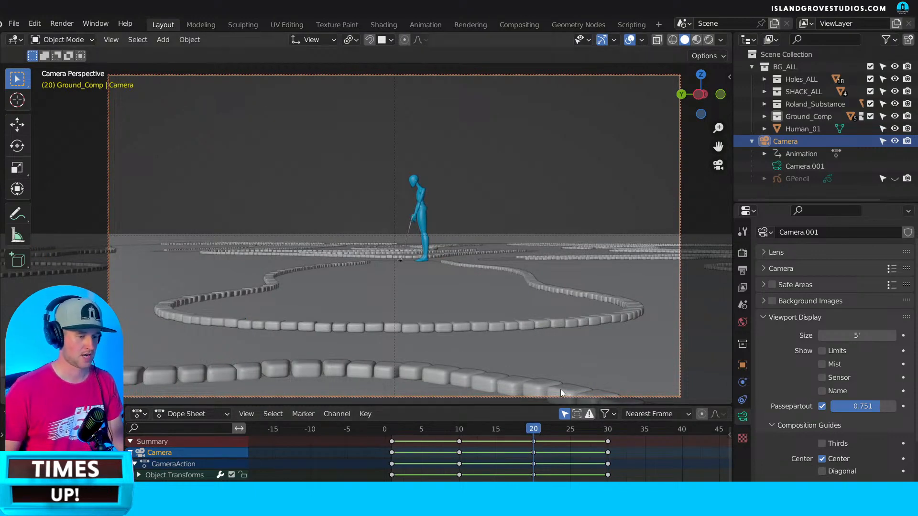
click(894, 180)
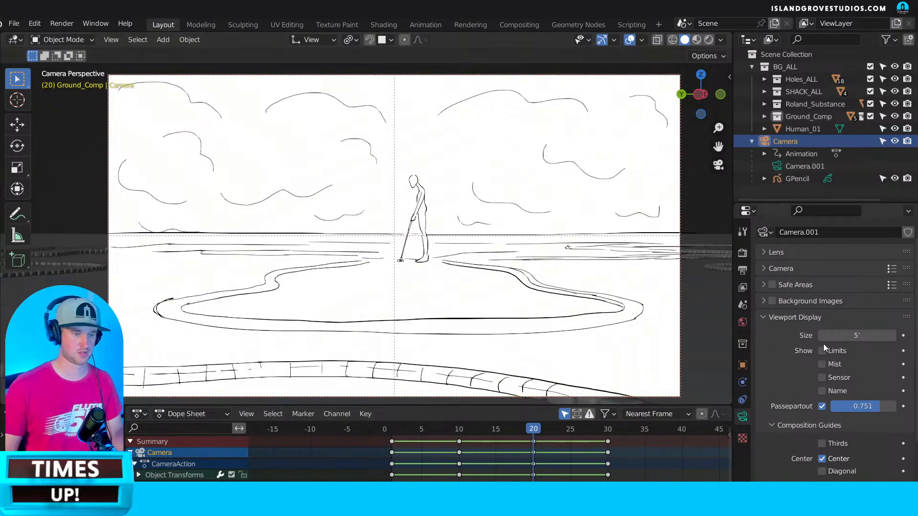
click(799, 180)
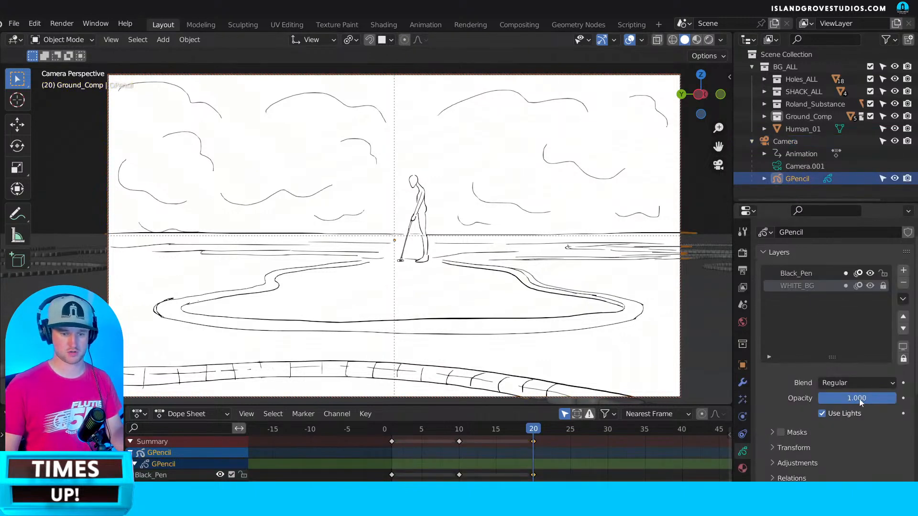
drag(859, 399, 795, 414)
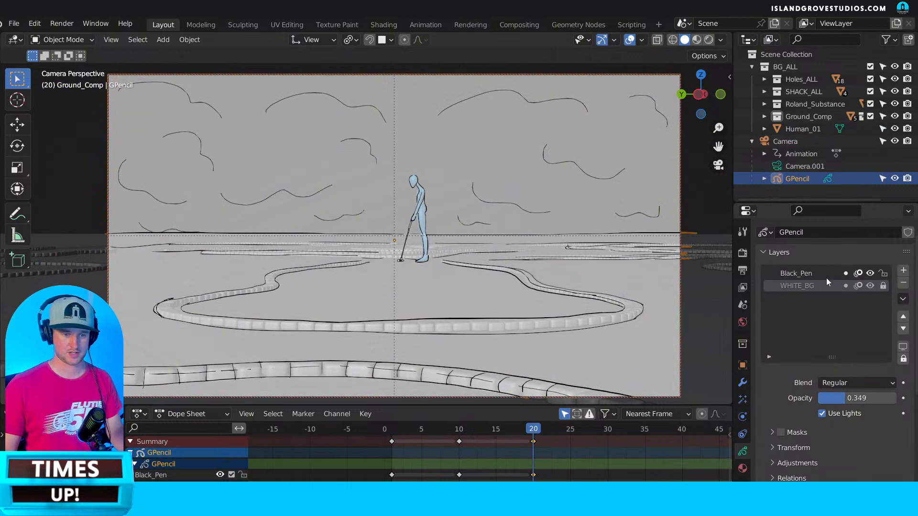
click(813, 274)
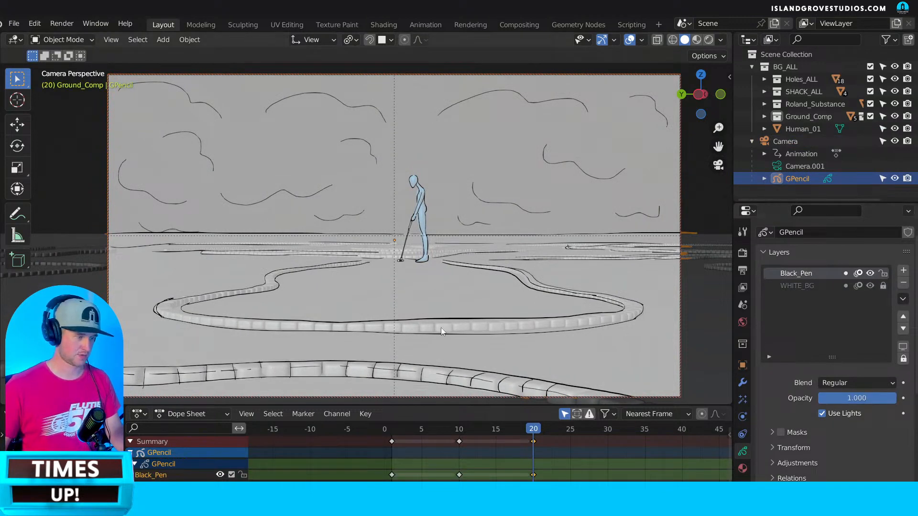
Switch GPencil to Draw Mode and move the timeline to frame 30.
click(63, 39)
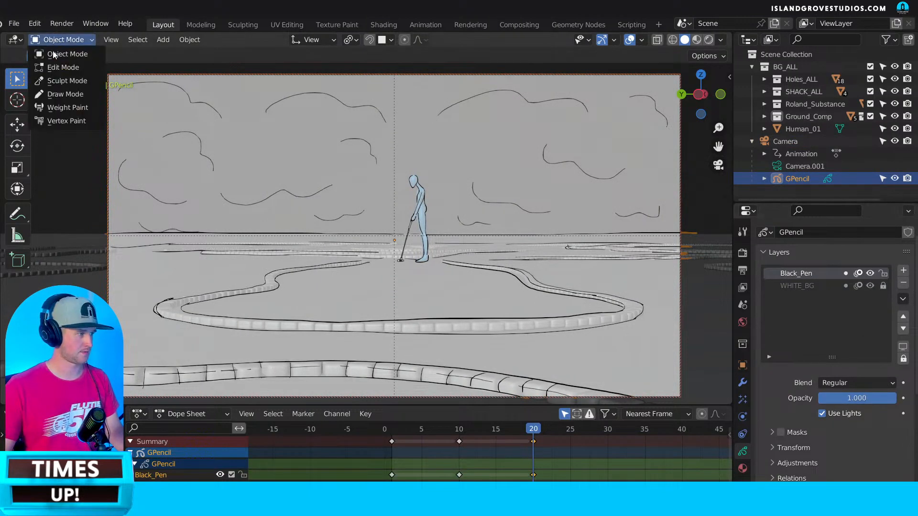
click(57, 94)
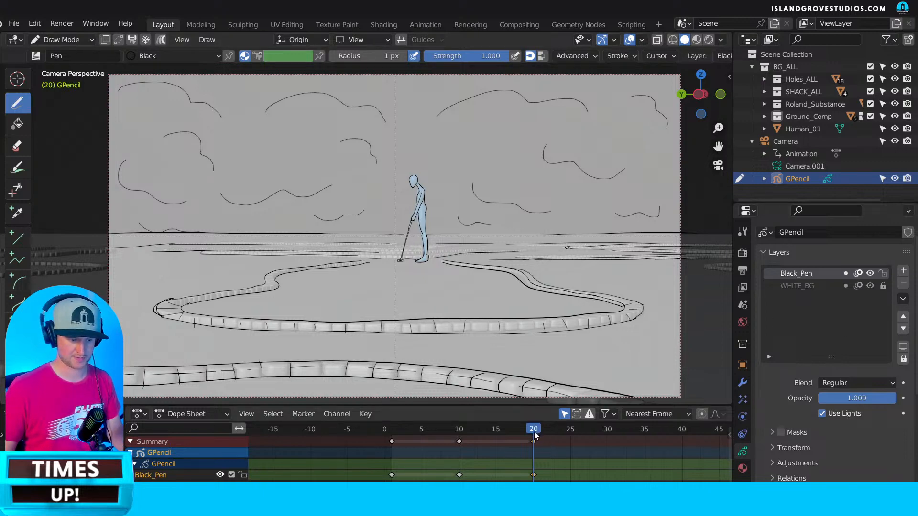
mouse_move(534, 435)
mouse_down()
mouse_move(617, 437)
mouse_move(593, 442)
mouse_move(606, 441)
mouse_up()
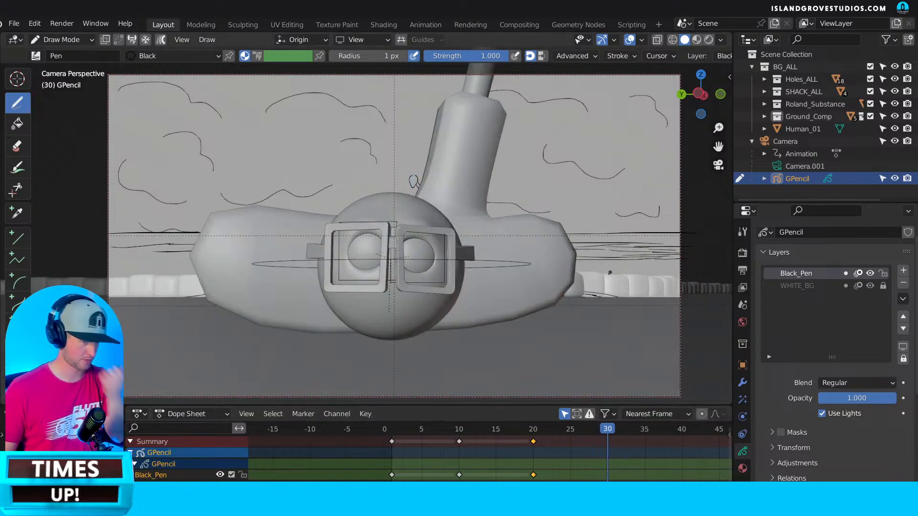
Draw rough black test strokes on the Black_Pen layer at frame 30, beside and over the putter head and ball.
drag(611, 276, 647, 262)
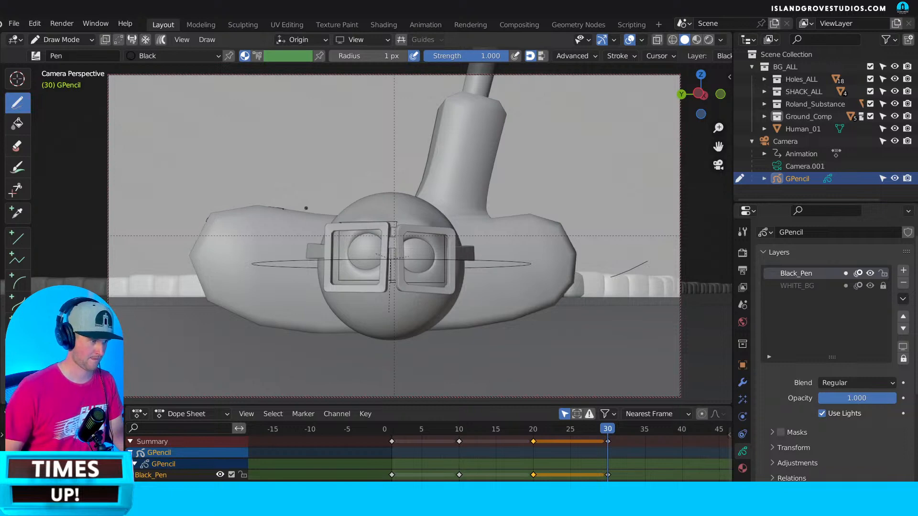
drag(210, 216, 227, 208)
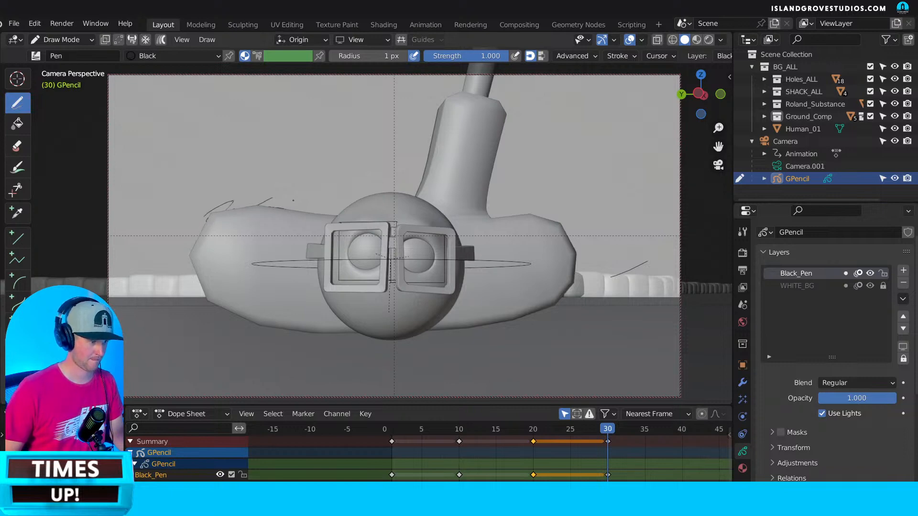
drag(222, 209, 224, 195)
drag(234, 208, 237, 199)
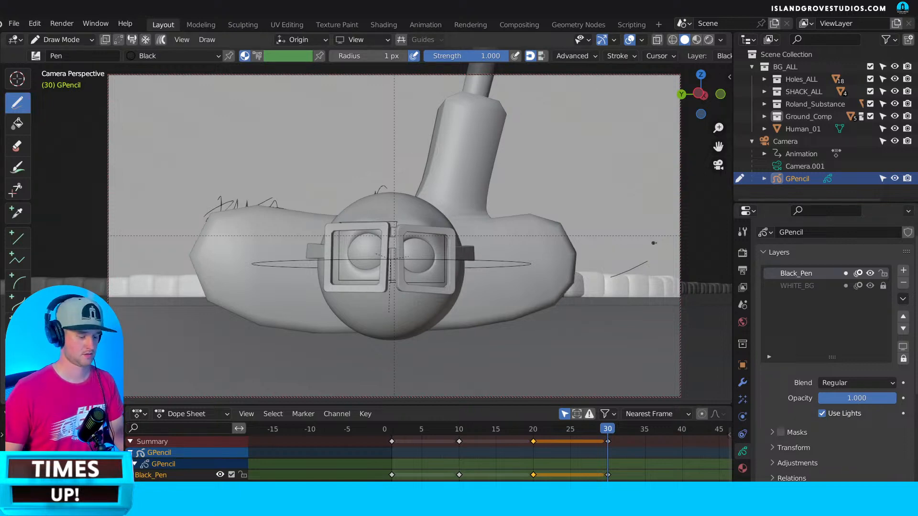
Examine from outside the camera view how the GPencil drawing plane sits relative to the camera, ball and putter.
key(n)
key(n)
middle_drag(654, 219, 518, 268)
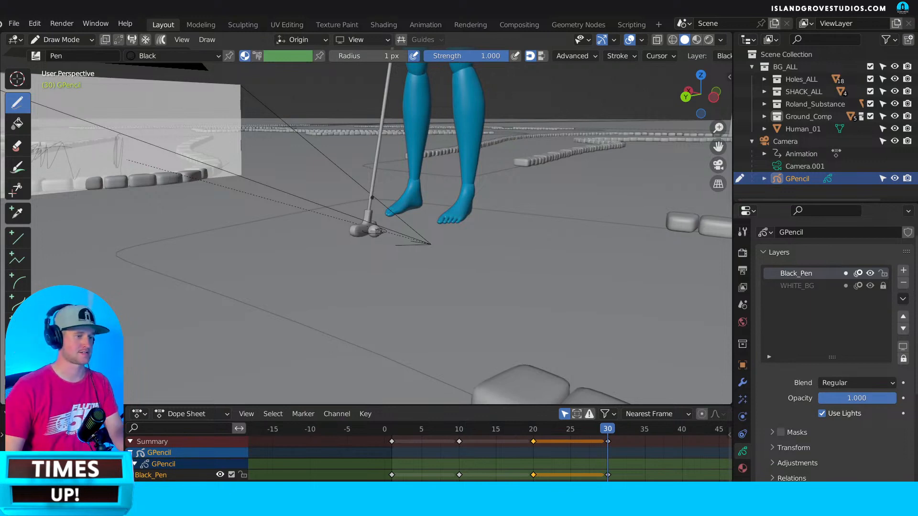
middle_drag(379, 231, 383, 239)
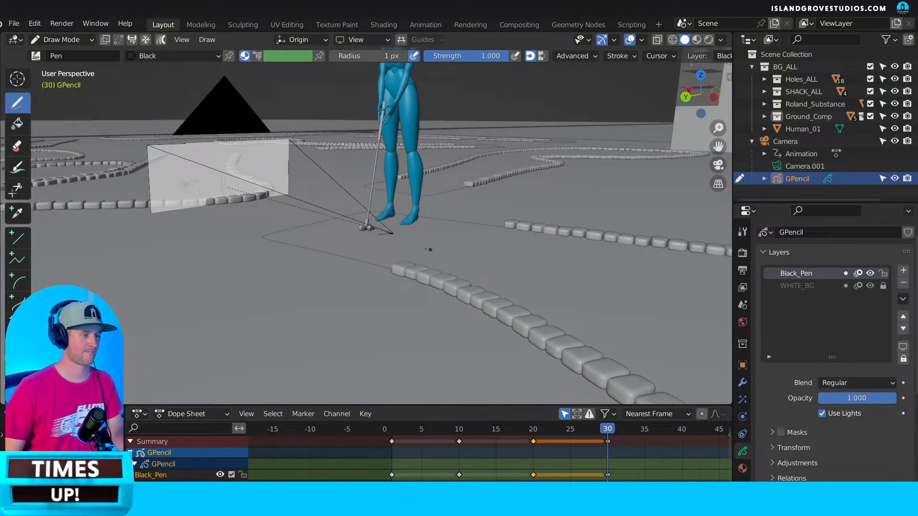
middle_drag(418, 276, 453, 280)
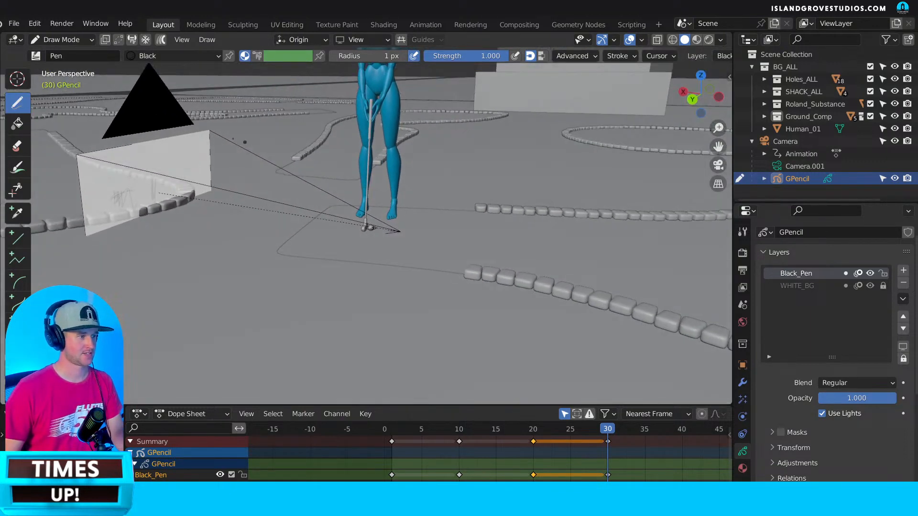
Switch to Object Mode, try to change the camera's viewport display size, and return to the camera view.
click(59, 40)
click(60, 53)
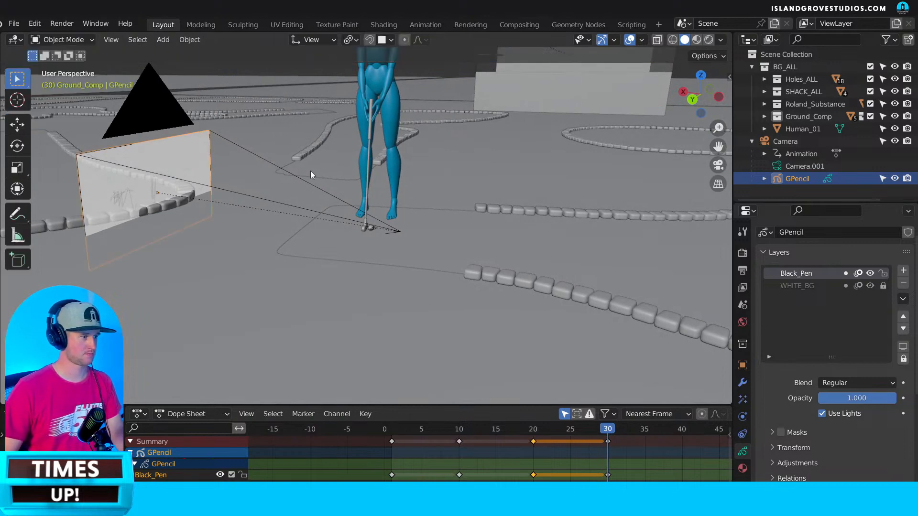
click(332, 197)
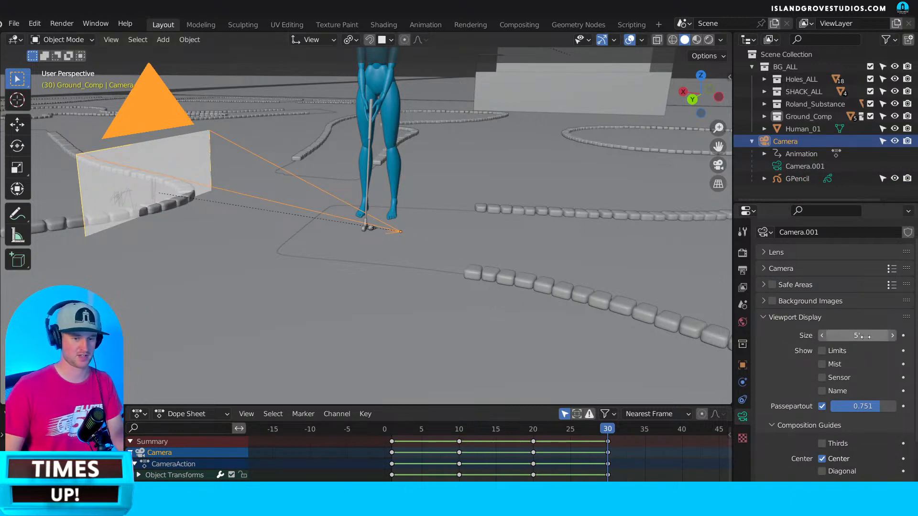
drag(857, 336, 837, 346)
key(Escape)
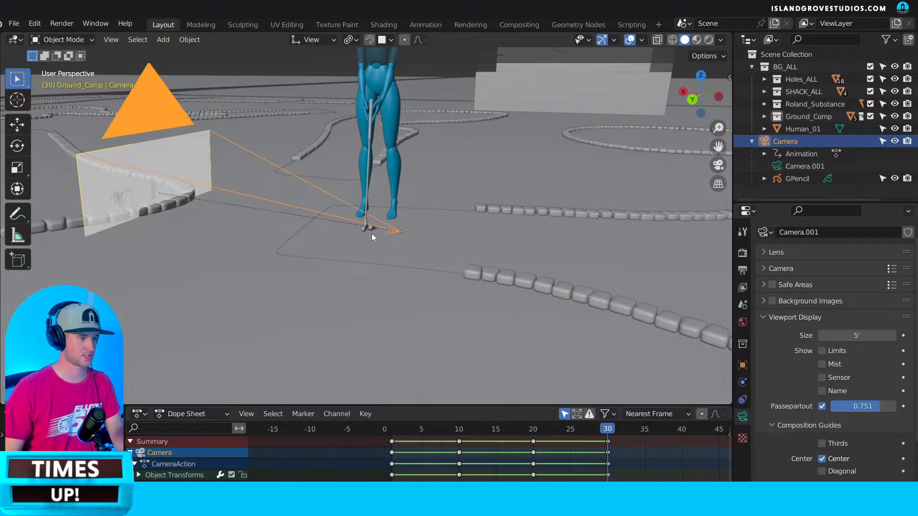
key(KP_0)
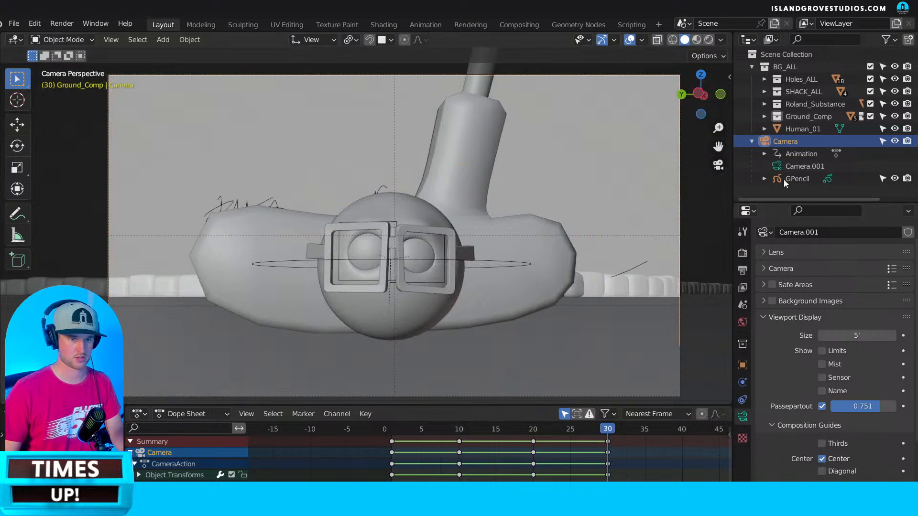
Select the GPencil object and save the file.
click(796, 177)
scroll(533, 236, down, 1)
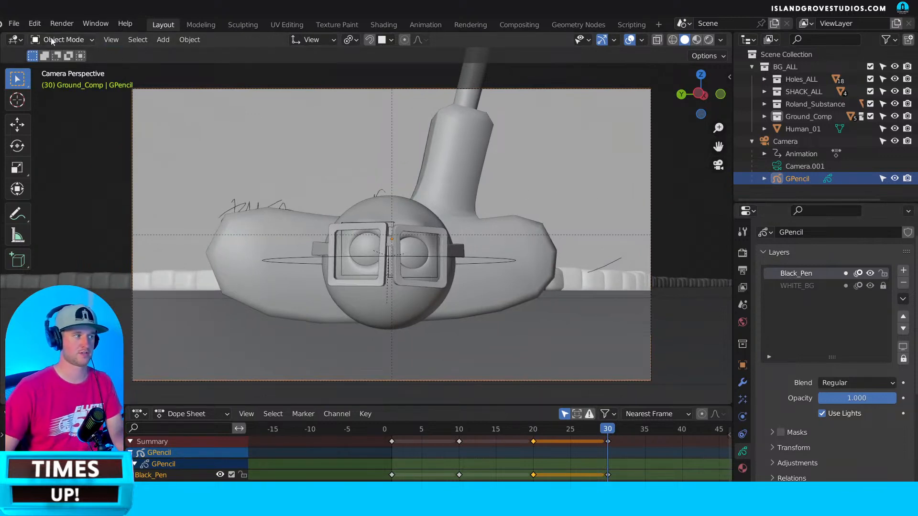
click(14, 23)
click(26, 106)
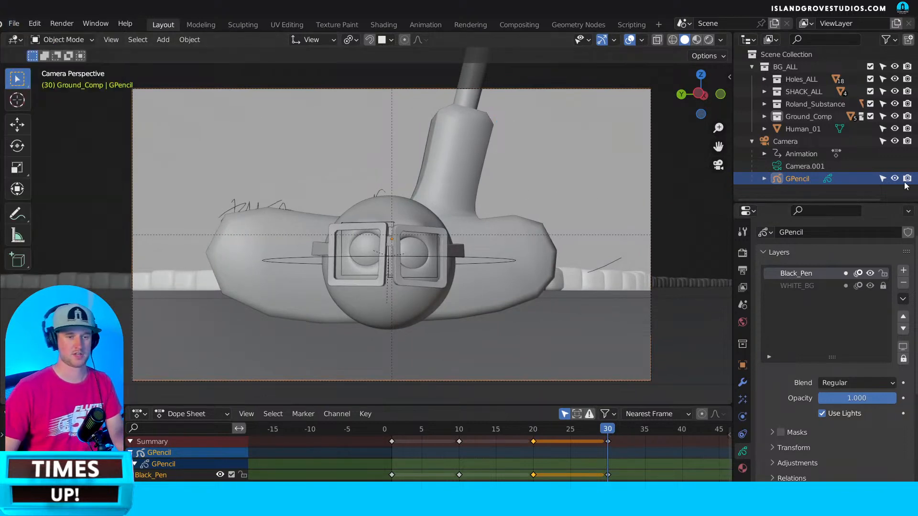
Enable In Front in GPencil's viewport display settings.
click(742, 365)
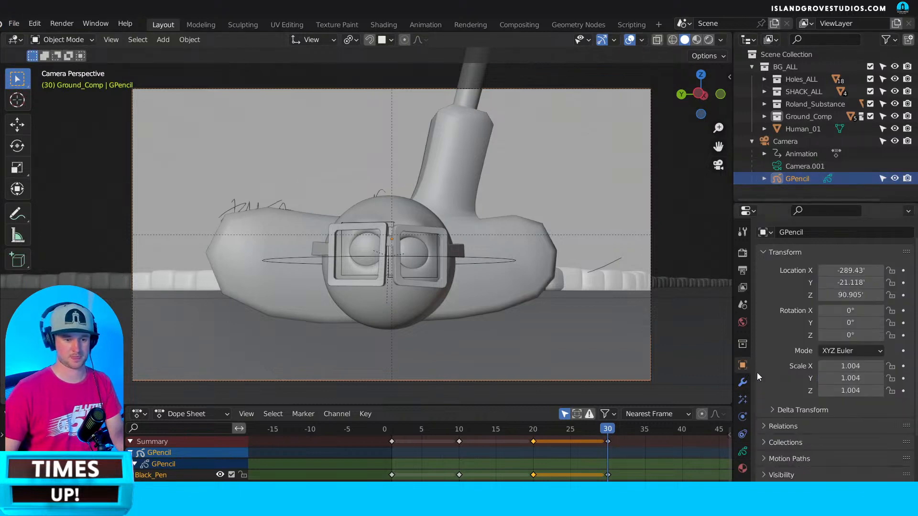
scroll(765, 280, down, 5)
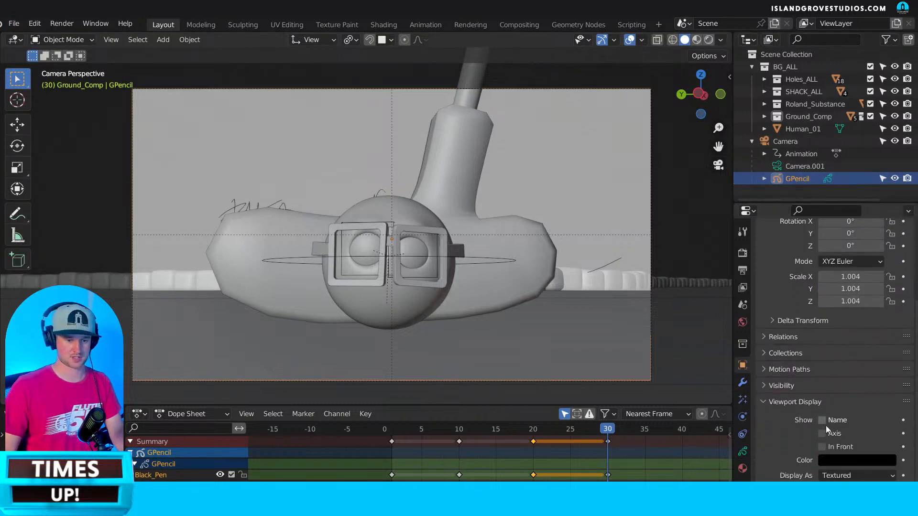
click(784, 386)
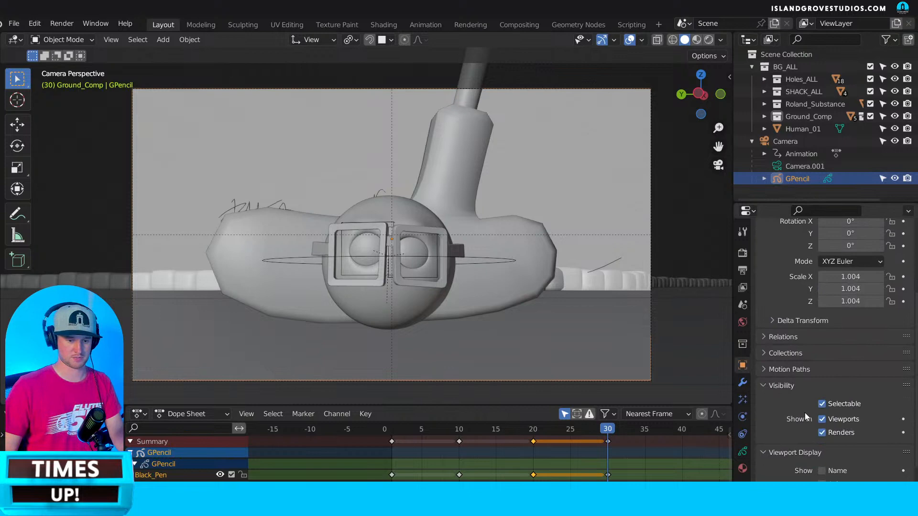
click(789, 388)
click(821, 447)
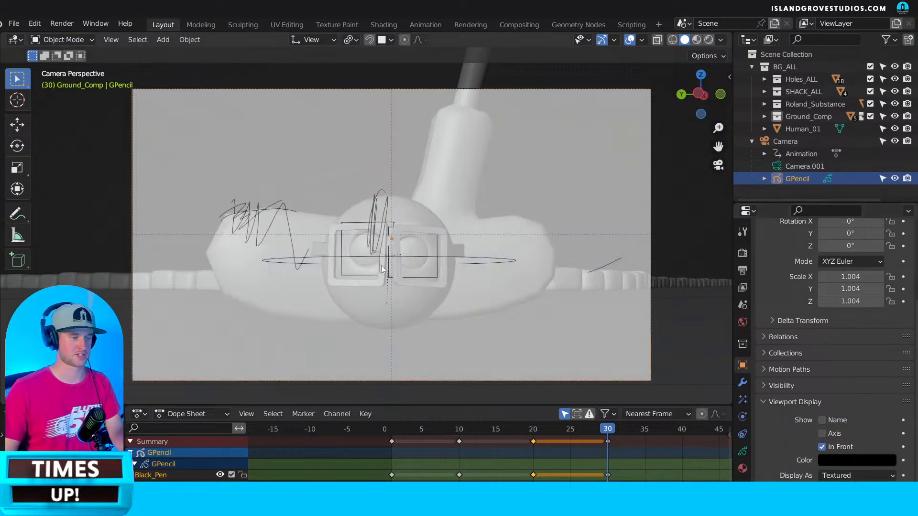
Examine the GPencil plane against the ball, golfer and camera from outside the camera view, and return to the camera view.
key(n)
key(n)
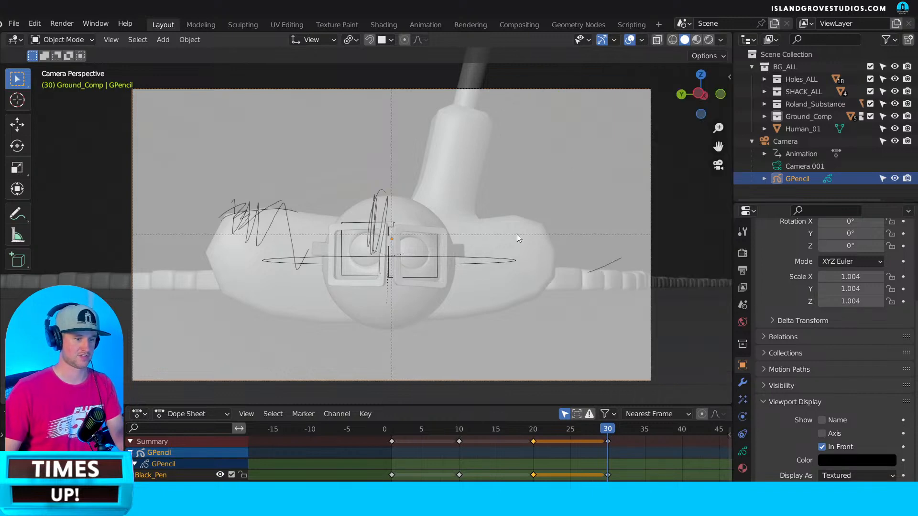
middle_drag(517, 234, 500, 246)
middle_drag(240, 179, 368, 277)
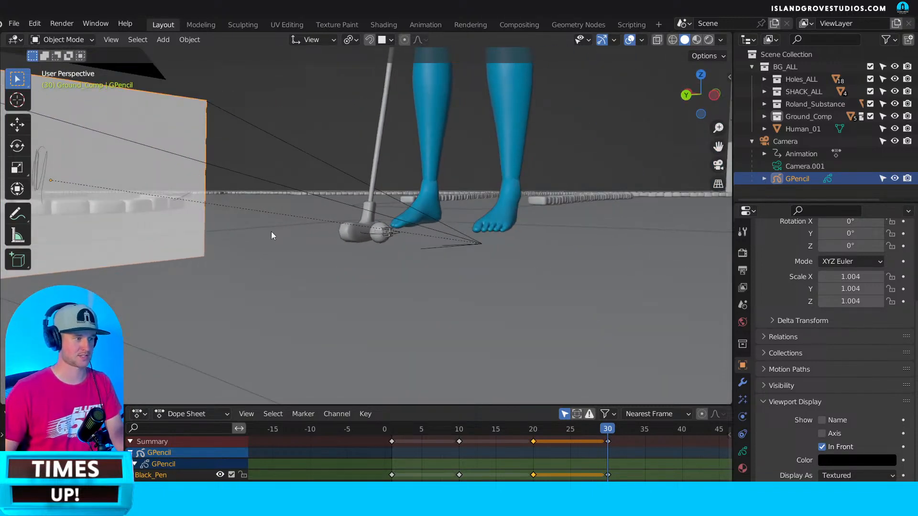
middle_drag(271, 232, 429, 293)
middle_drag(37, 209, 200, 184)
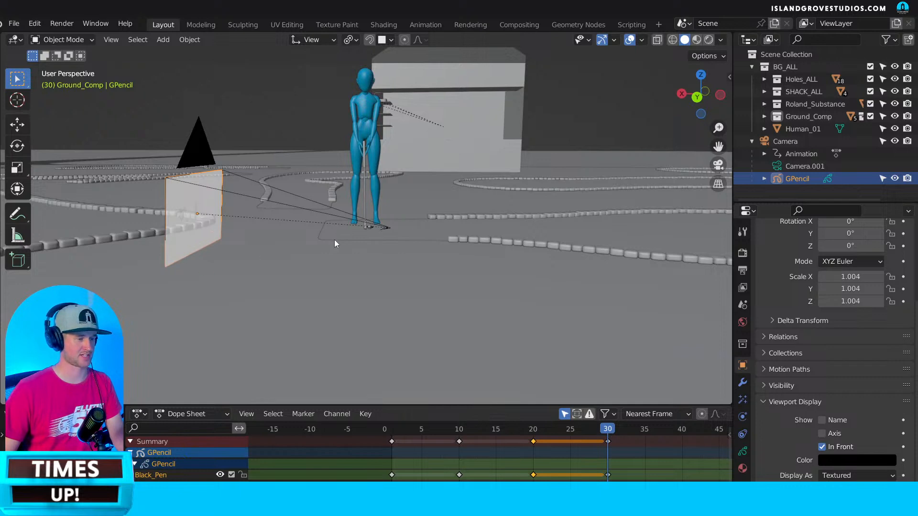
middle_drag(335, 243, 346, 192)
scroll(371, 231, up, 5)
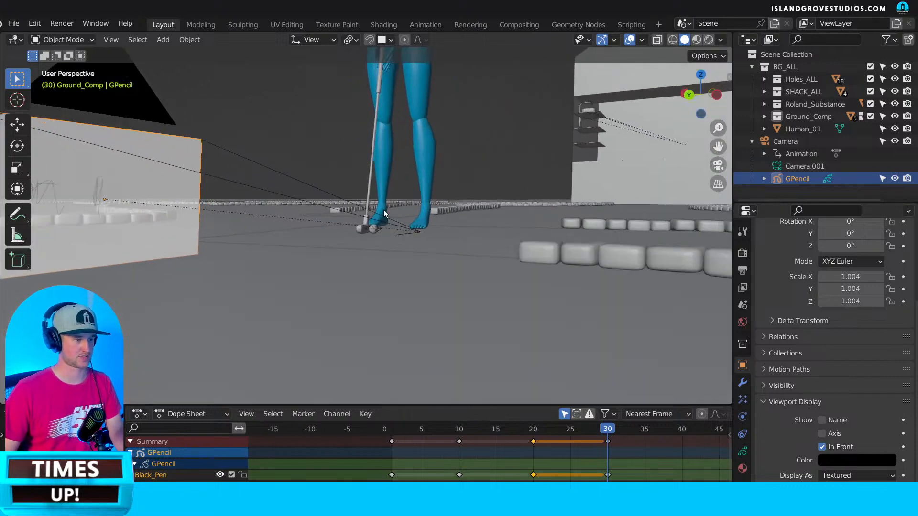
mouse_move(362, 235)
middle_down()
mouse_move(326, 236)
mouse_move(292, 219)
mouse_move(316, 222)
middle_up()
key(KP_0)
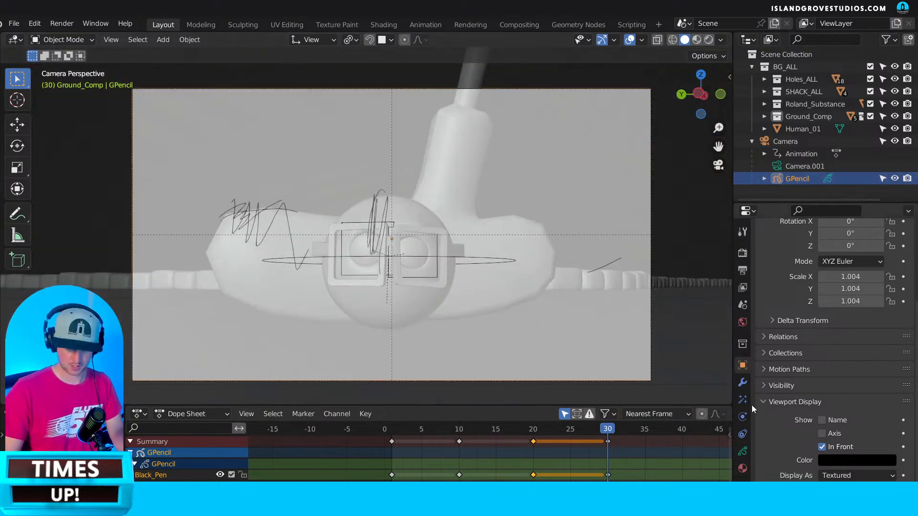
Bring up GPencil's layer settings and switch it back to Draw Mode with only GPencil selected.
click(744, 451)
scroll(809, 338, up, 5)
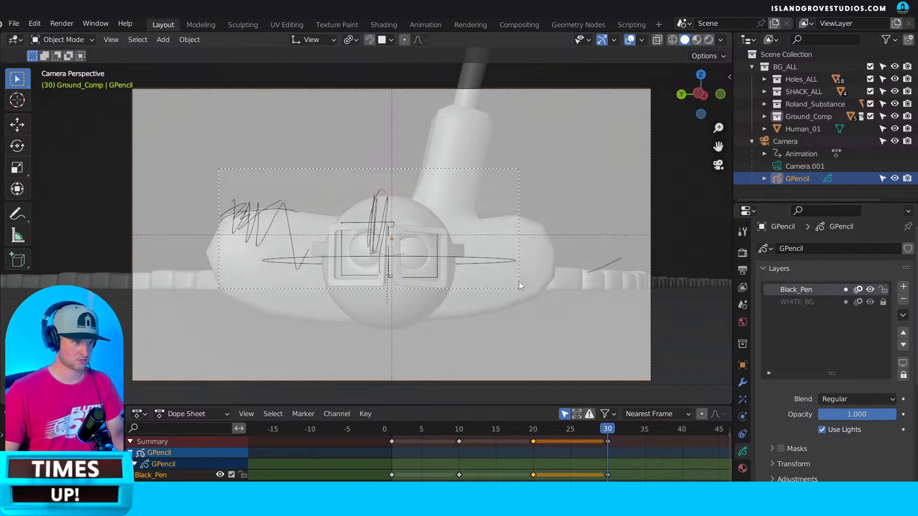
drag(520, 282, 518, 284)
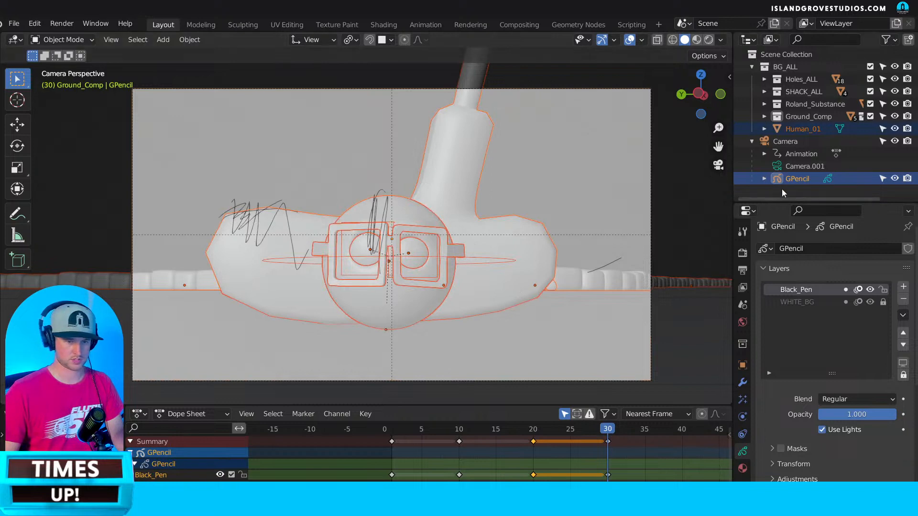
click(793, 182)
click(80, 41)
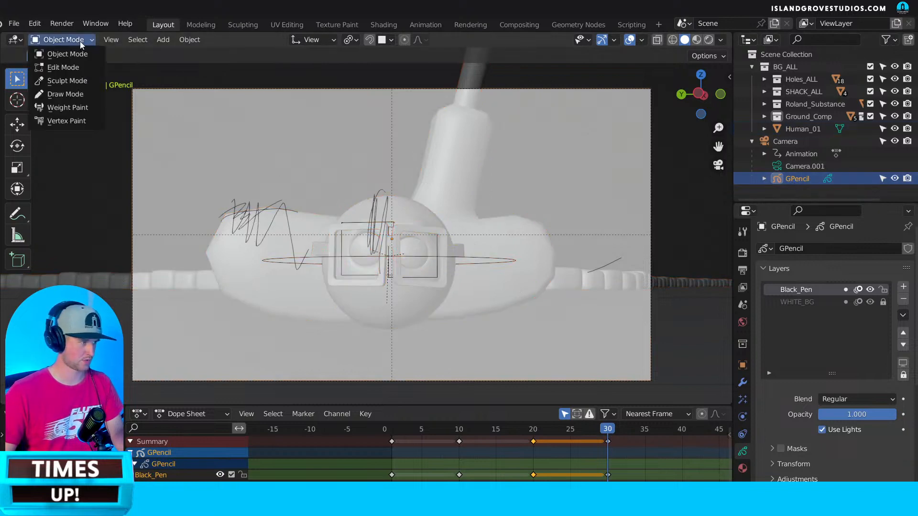
click(53, 94)
Draw a diagonal test stroke across the scribble over the putter head and trim strokes there with the Cutter.
drag(200, 184, 275, 229)
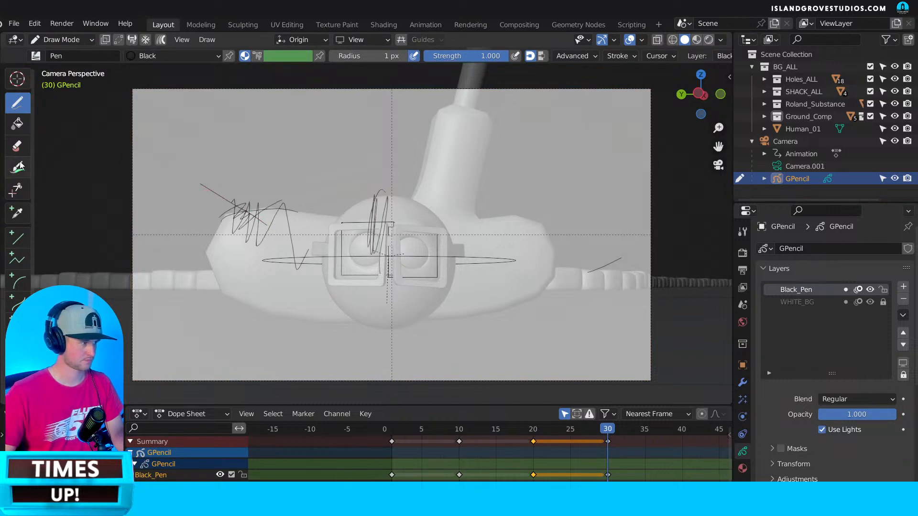
click(17, 190)
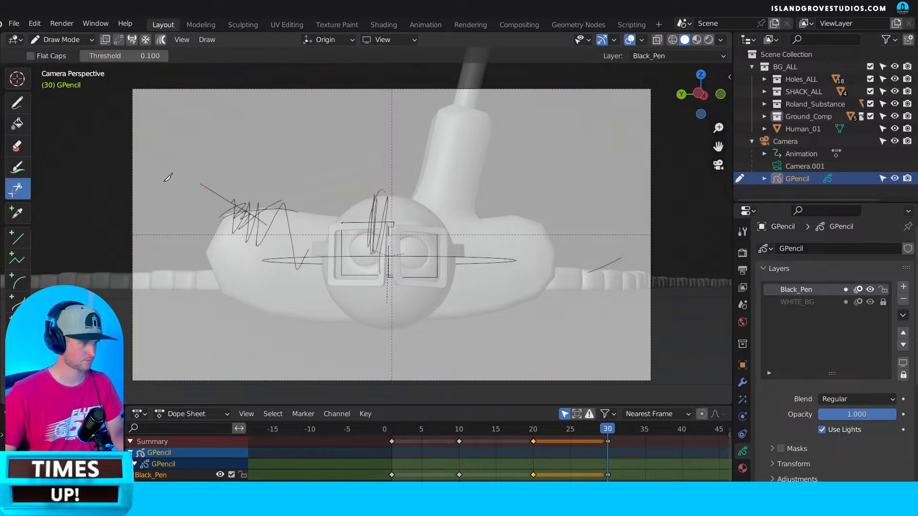
mouse_move(187, 169)
mouse_down()
mouse_move(302, 239)
mouse_move(191, 182)
mouse_move(315, 244)
mouse_move(242, 235)
mouse_up()
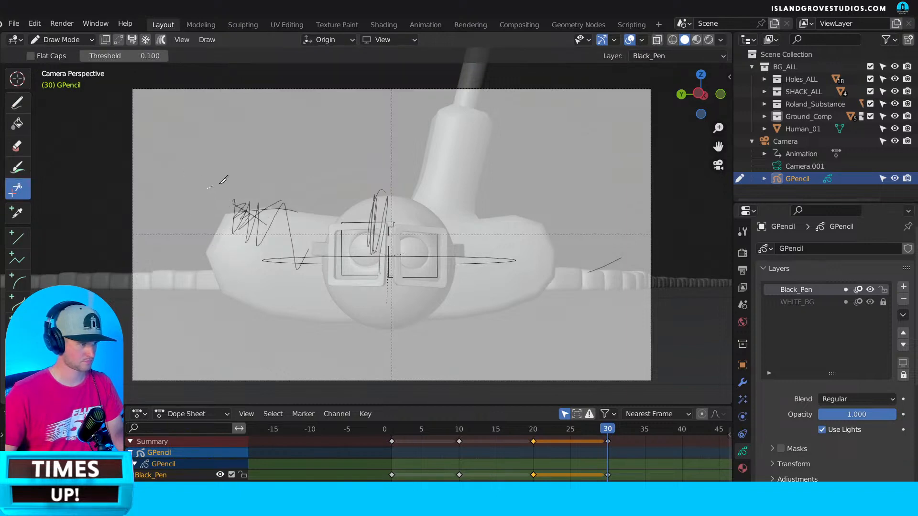
drag(210, 189, 226, 279)
mouse_move(221, 194)
mouse_down()
mouse_move(455, 255)
mouse_move(215, 186)
mouse_move(236, 188)
mouse_up()
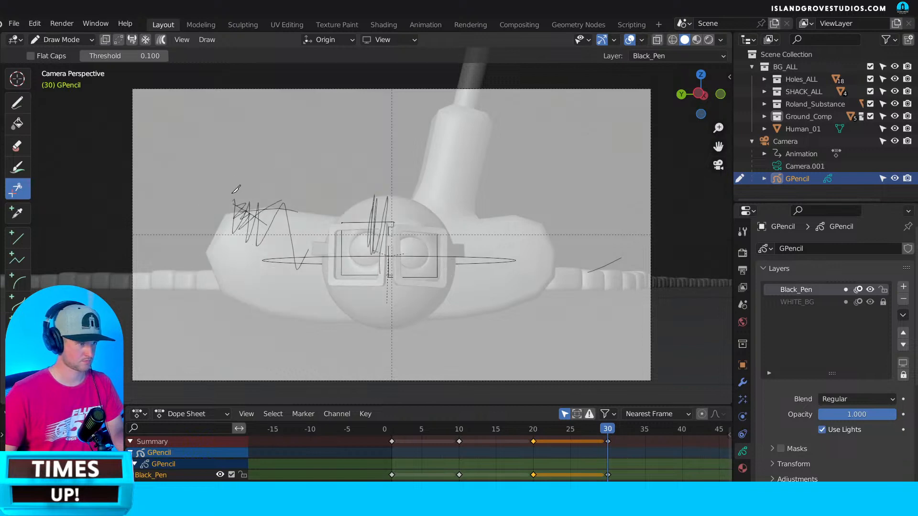
Erase the test strokes at frame 30 with Eraser Point at a 68 px radius, and switch back to the Pen.
click(18, 145)
key(f)
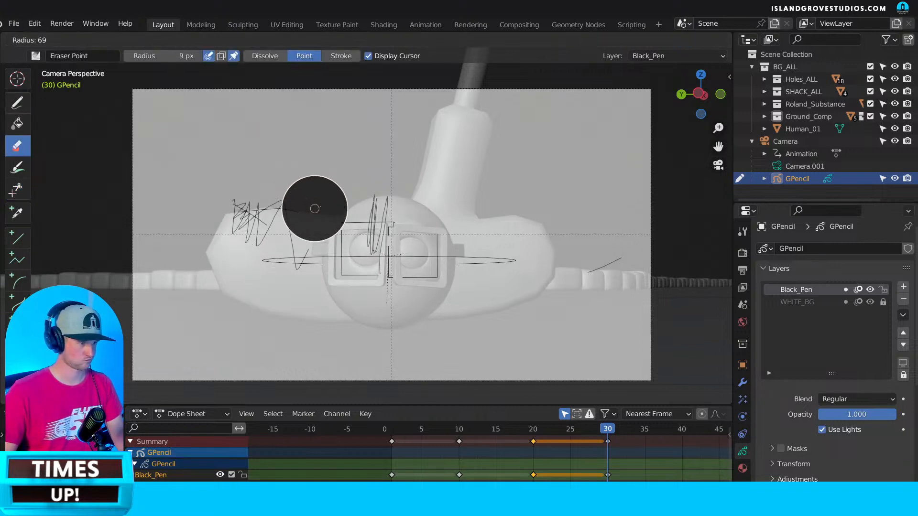
click(313, 207)
mouse_move(297, 211)
mouse_down()
mouse_move(229, 211)
mouse_move(370, 229)
mouse_move(347, 211)
mouse_up()
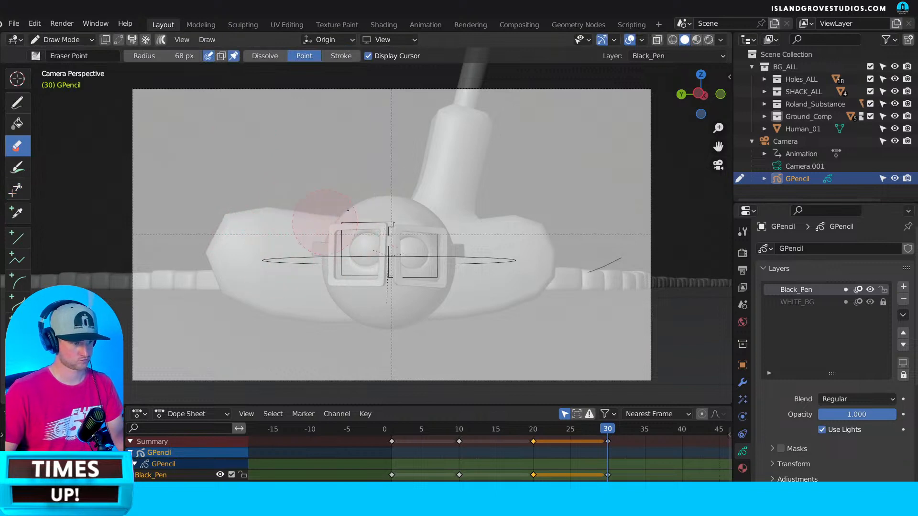
drag(423, 264, 557, 270)
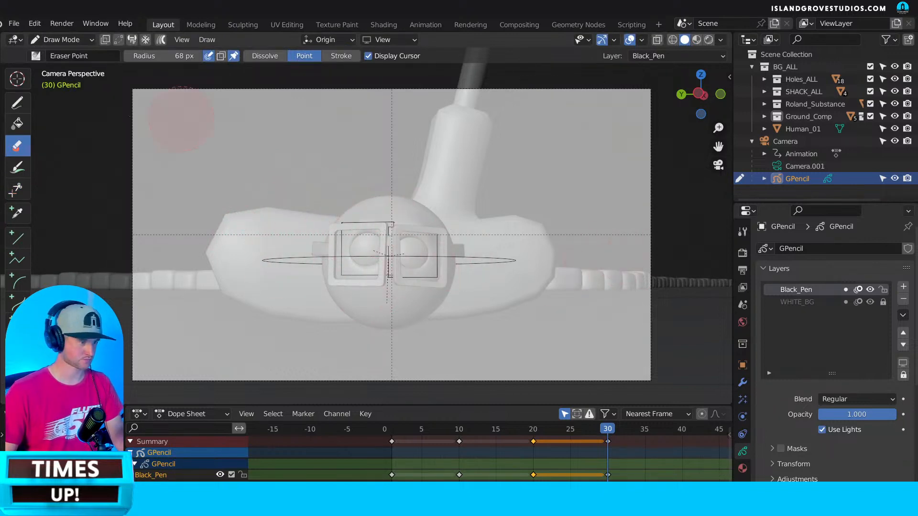
click(24, 106)
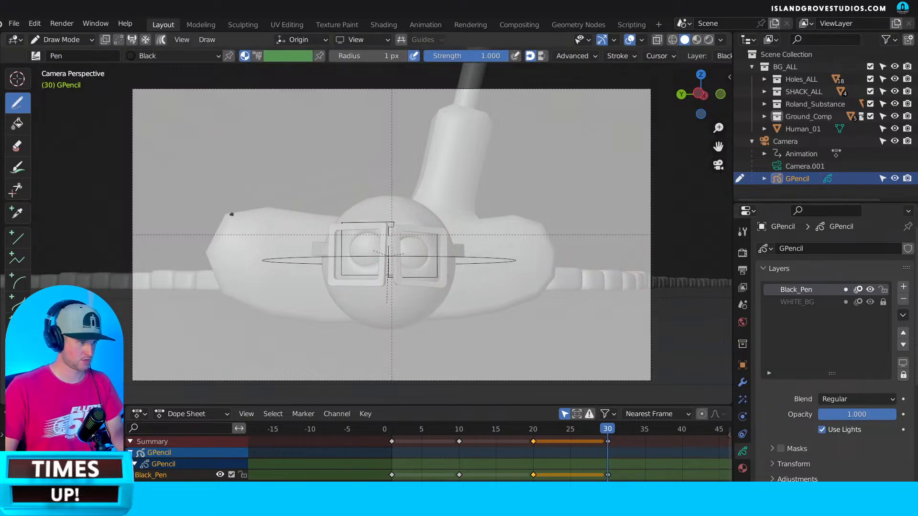
Set the Pen radius to 10 px and outline both halves of the putter head behind the ball at frame 30.
drag(241, 211, 304, 212)
key(ctrl+z)
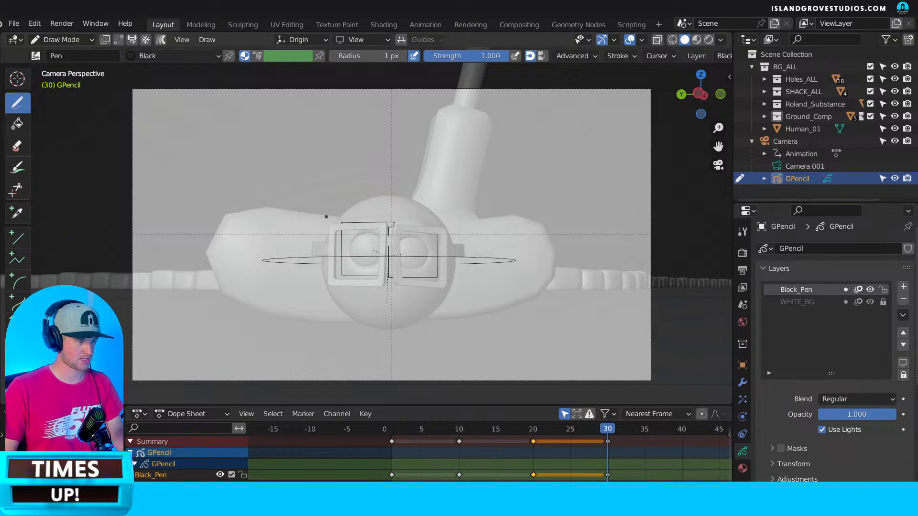
text(f10)
key(Return)
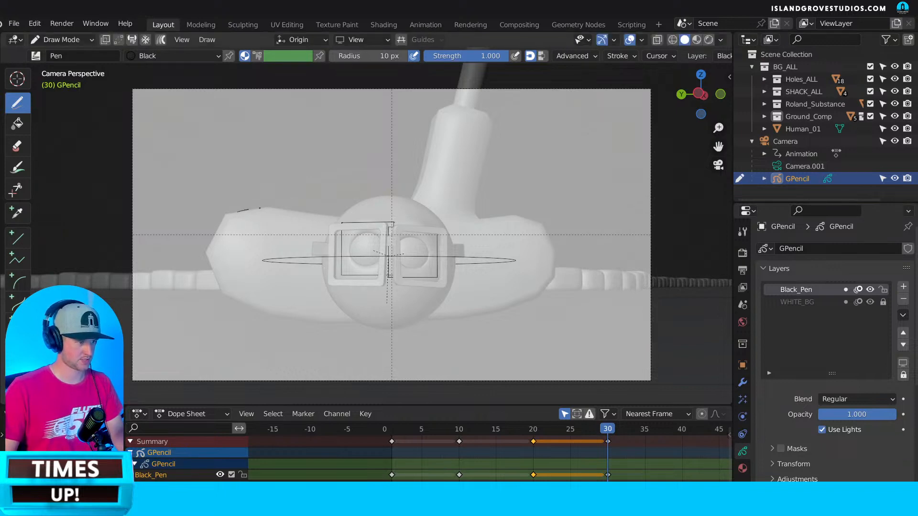
mouse_move(259, 208)
mouse_down()
mouse_move(327, 217)
mouse_move(228, 211)
mouse_move(212, 243)
mouse_move(223, 284)
mouse_move(279, 312)
mouse_move(334, 321)
mouse_up()
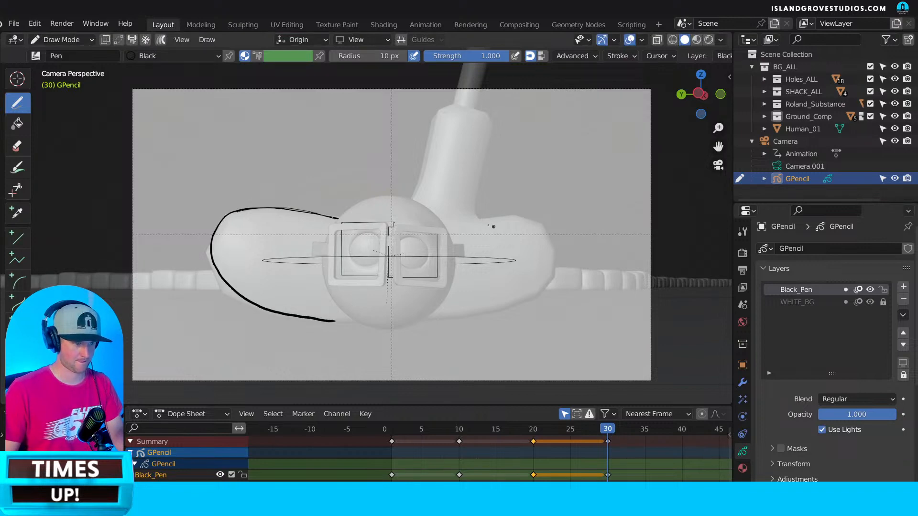
mouse_move(478, 220)
mouse_down()
mouse_move(549, 228)
mouse_move(555, 286)
mouse_move(450, 314)
mouse_up()
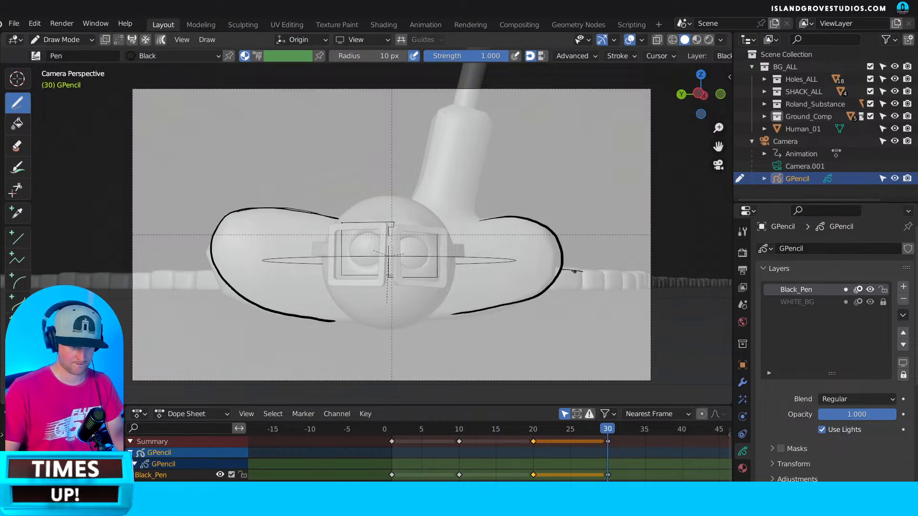
Trace the brick edging on both sides of the putter head, with its long edges and the vertical joints between bricks.
key(ctrl+z)
key(ctrl+z)
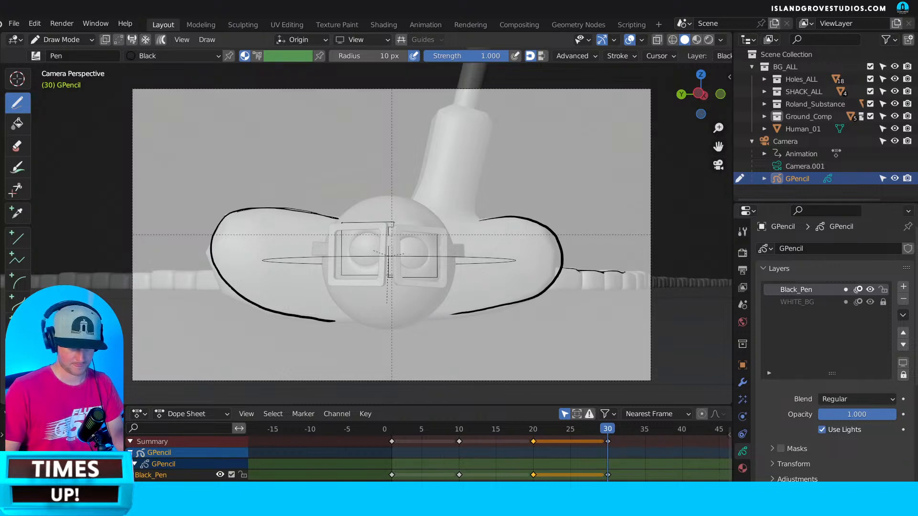
drag(551, 289, 624, 291)
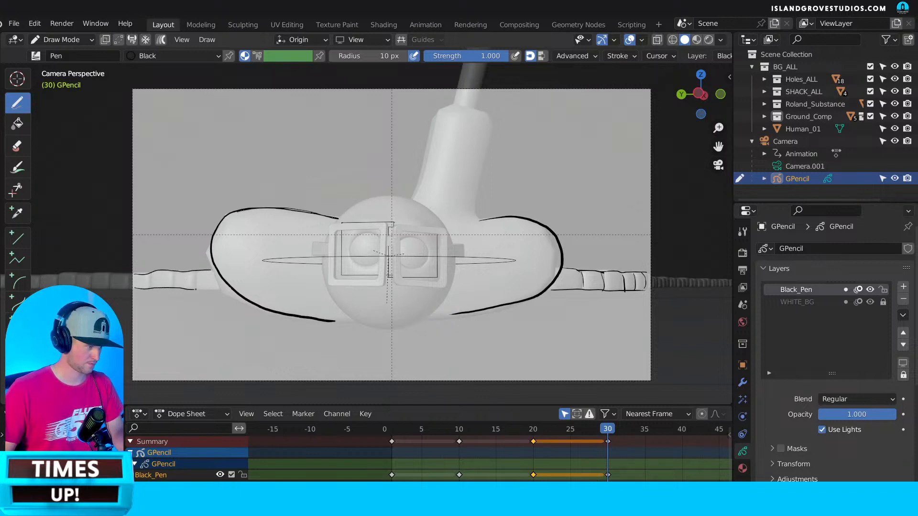
drag(198, 272, 198, 289)
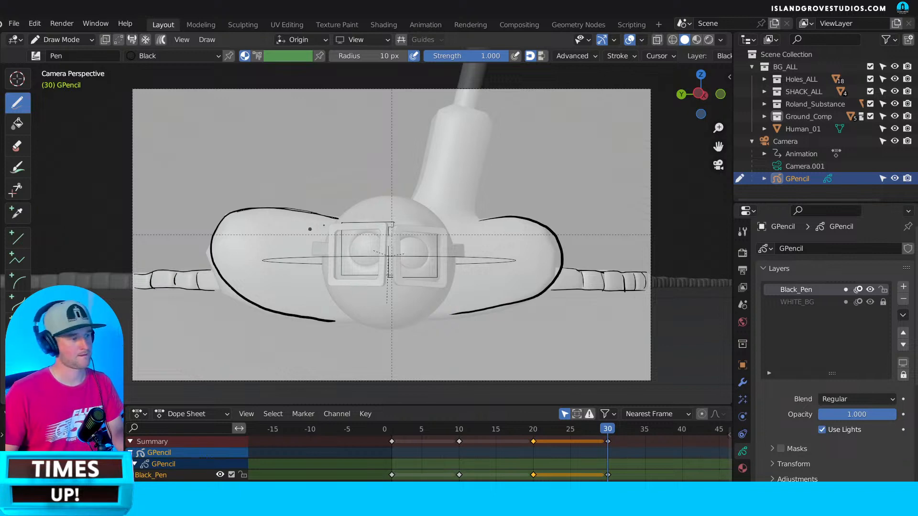
Outline the putter's neck from the ball to the head, and trace the shaft's edges up past the frame.
mouse_move(411, 197)
mouse_down()
mouse_move(437, 114)
mouse_move(465, 109)
mouse_move(487, 120)
mouse_move(478, 221)
mouse_up()
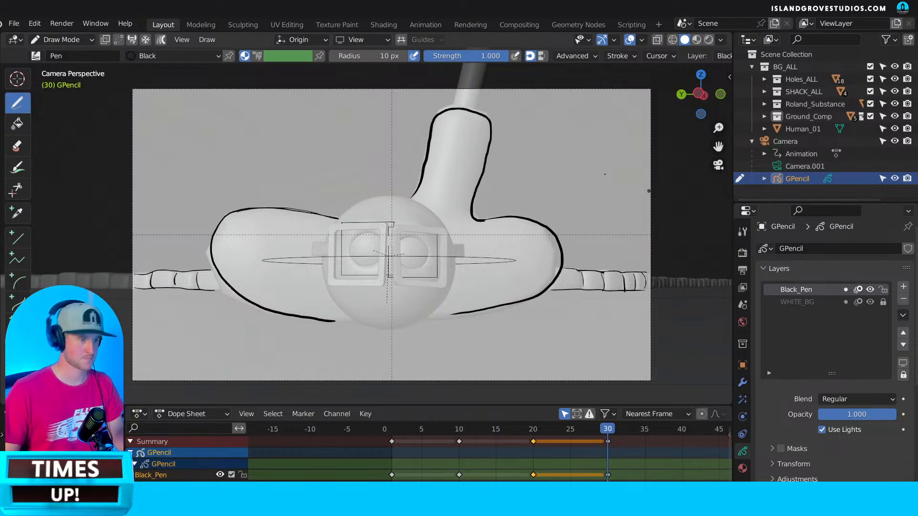
drag(456, 106, 463, 71)
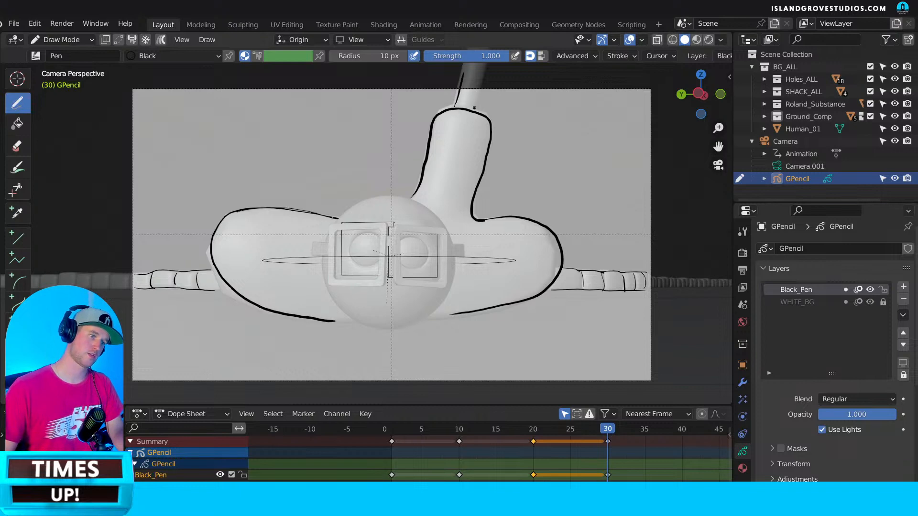
scroll(420, 205, up, 3)
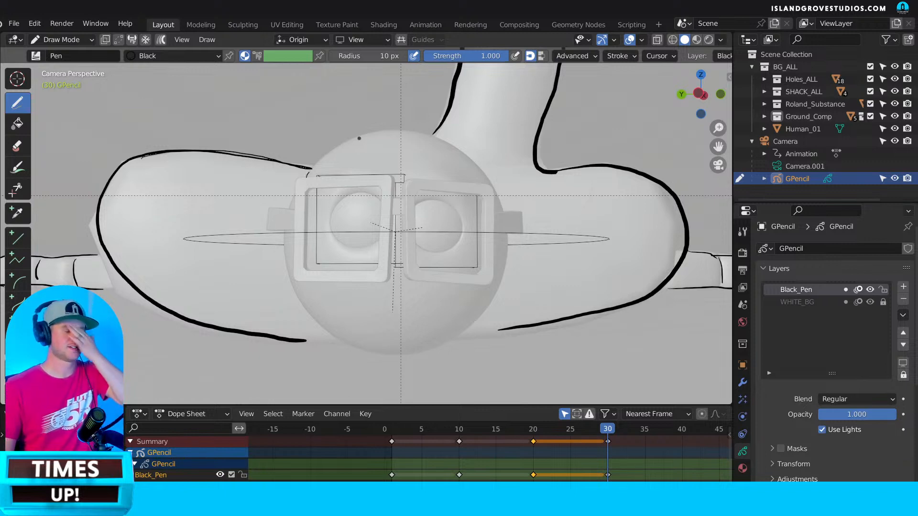
Leave Draw Mode for Object Mode, select the Camera and expand its Lens settings.
click(61, 40)
click(67, 53)
click(753, 142)
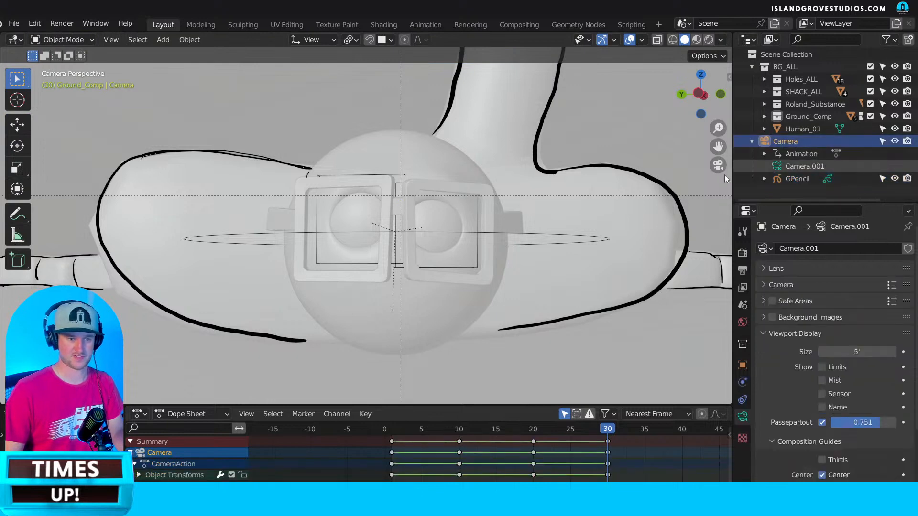
key(KP_0)
scroll(579, 220, down, 2)
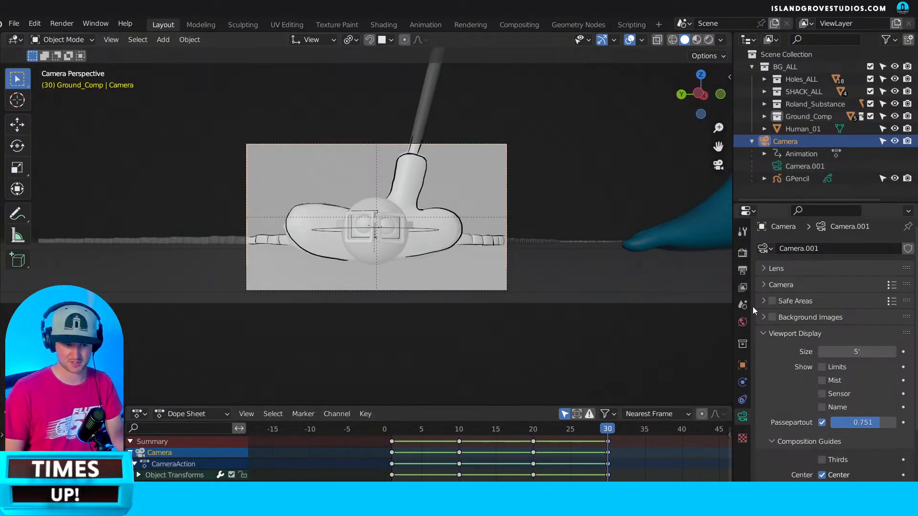
click(777, 269)
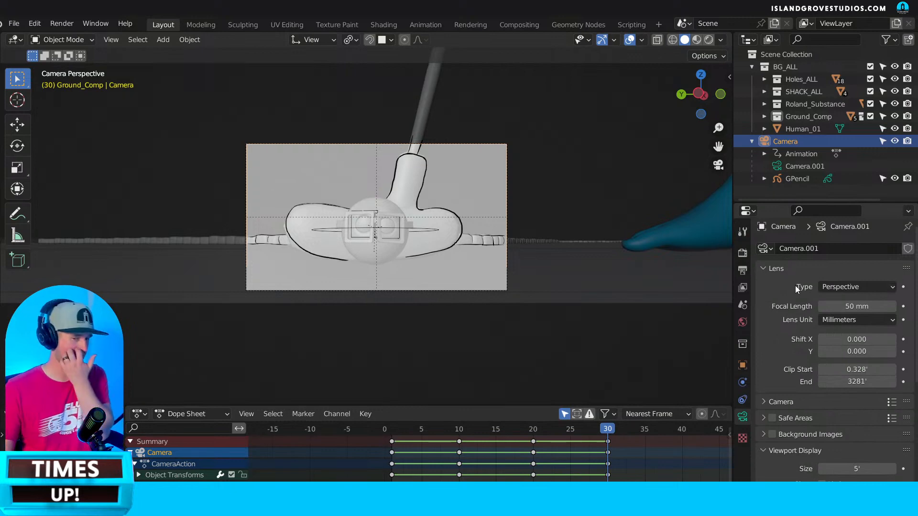
scroll(422, 219, up, 4)
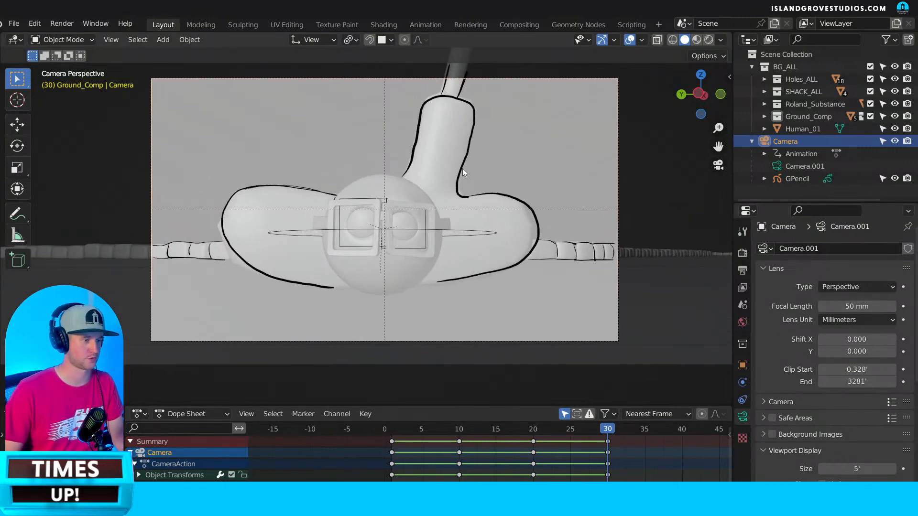
scroll(462, 173, up, 2)
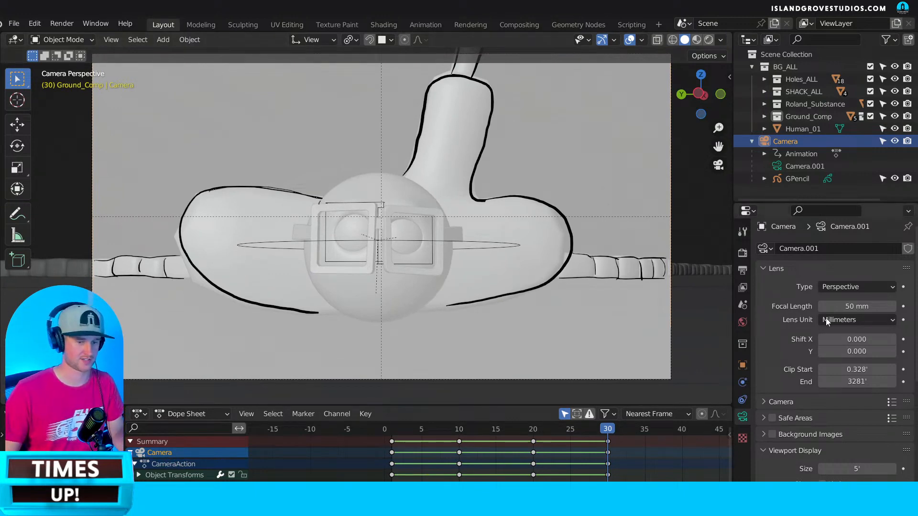
Keyframe the camera's focal length at frame 20, and set and keyframe it at 35 mm at frame 30.
click(536, 431)
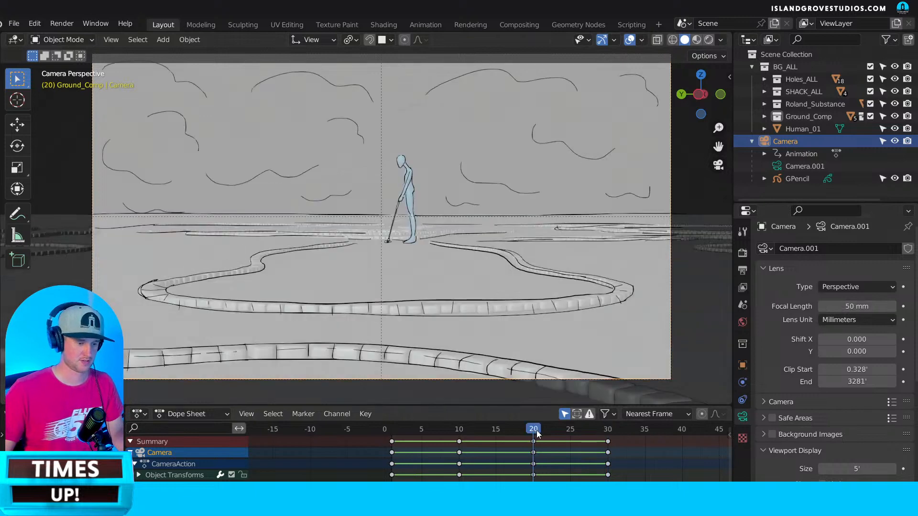
key(i)
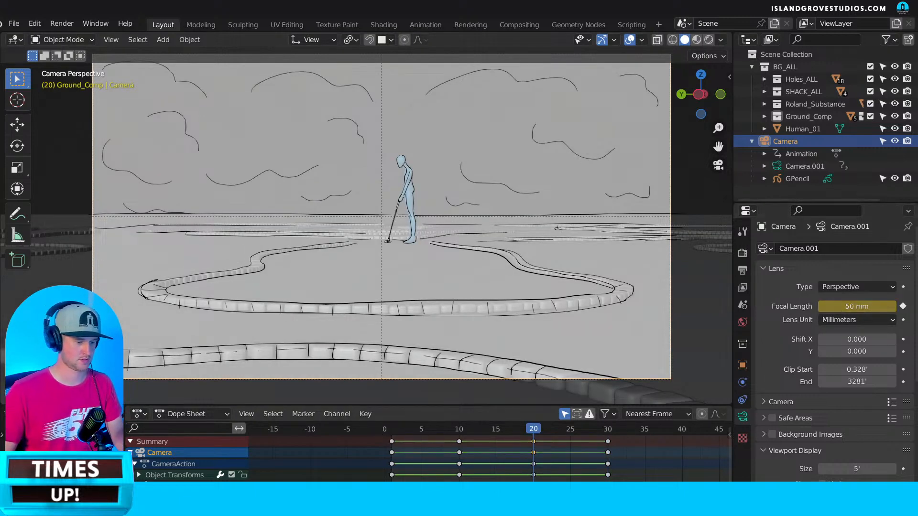
click(608, 430)
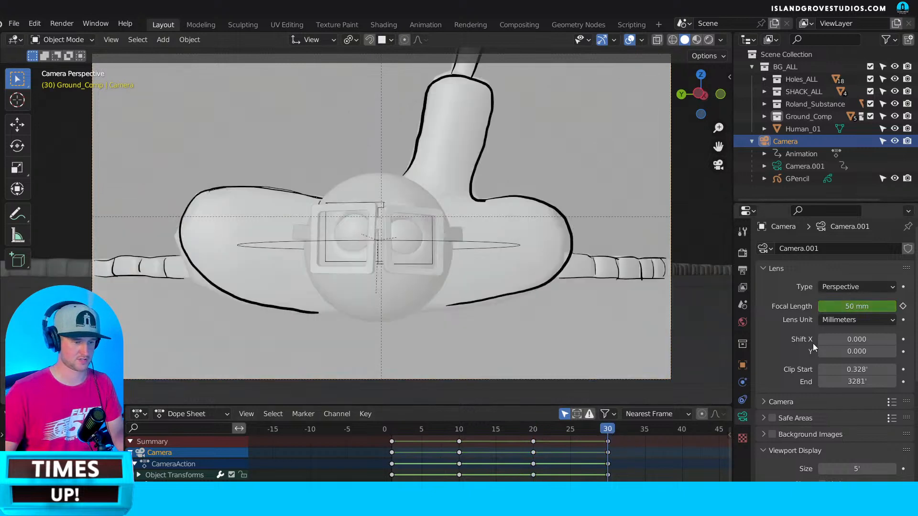
click(863, 308)
text(35)
key(Return)
key(i)
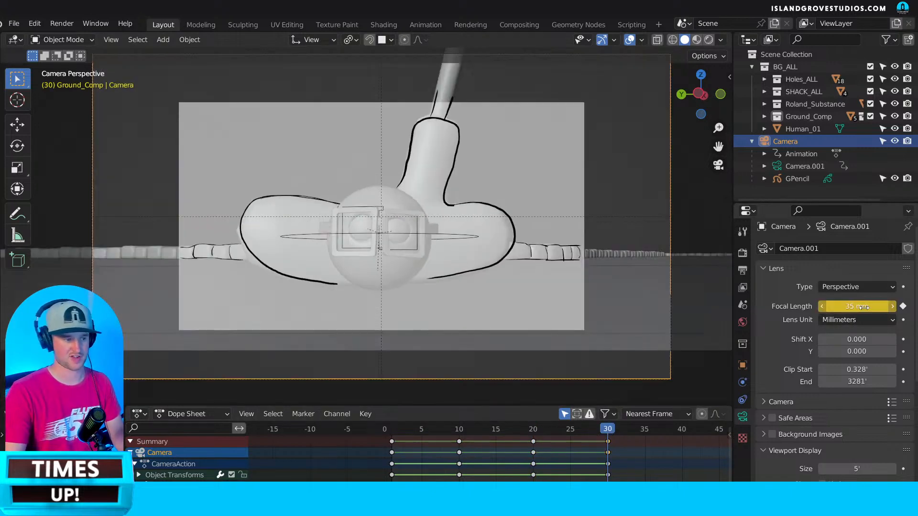
Change the interpolation mode of the camera's frame 20 keys to hold until frame 30, and scrub between the two frames.
scroll(570, 225, down, 2)
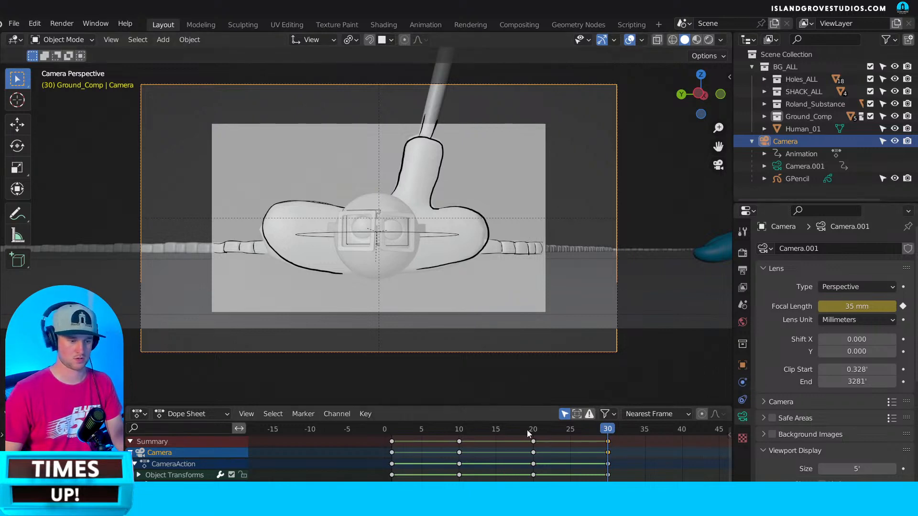
right_click(591, 431)
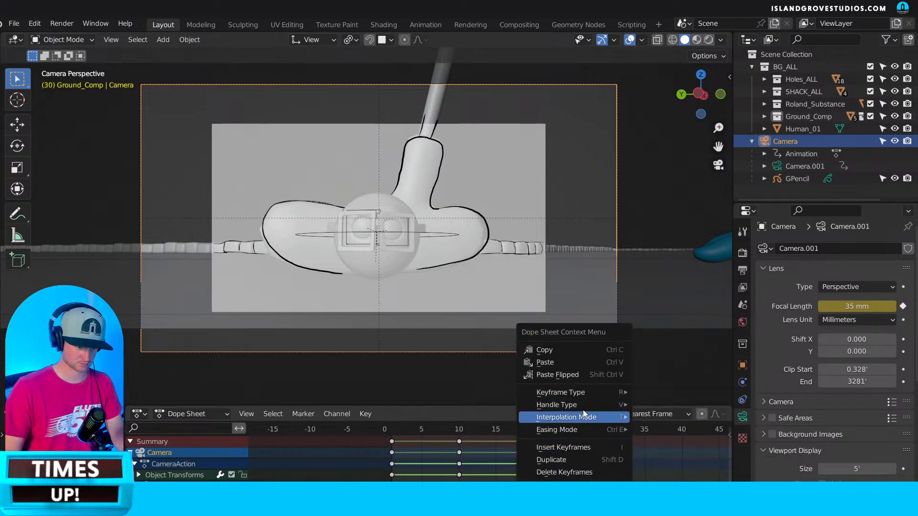
mouse_move(591, 419)
click(669, 340)
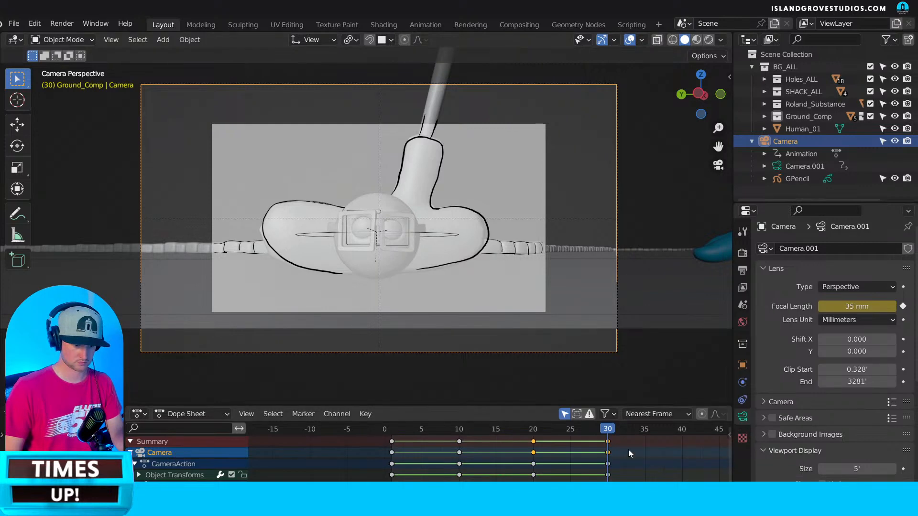
drag(530, 427, 605, 432)
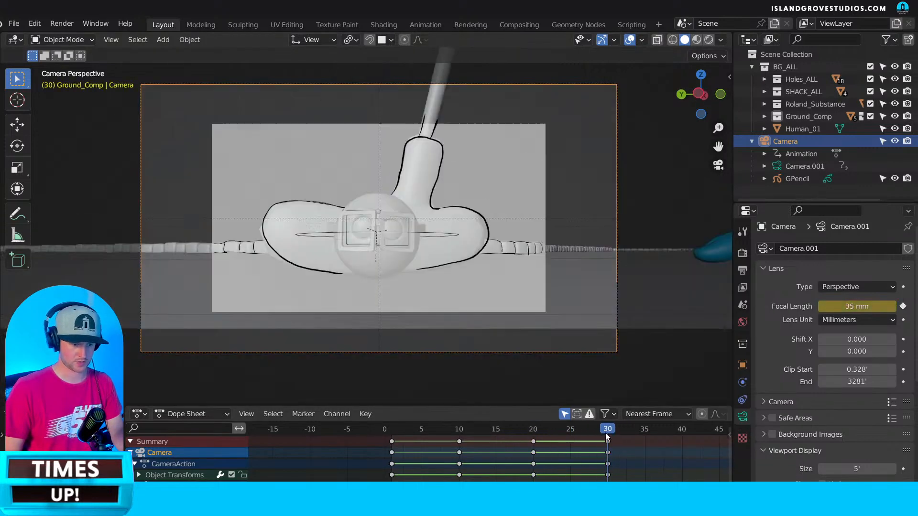
Select GPencil, make WHITE_BG its active layer and unlock that layer.
click(798, 178)
click(810, 302)
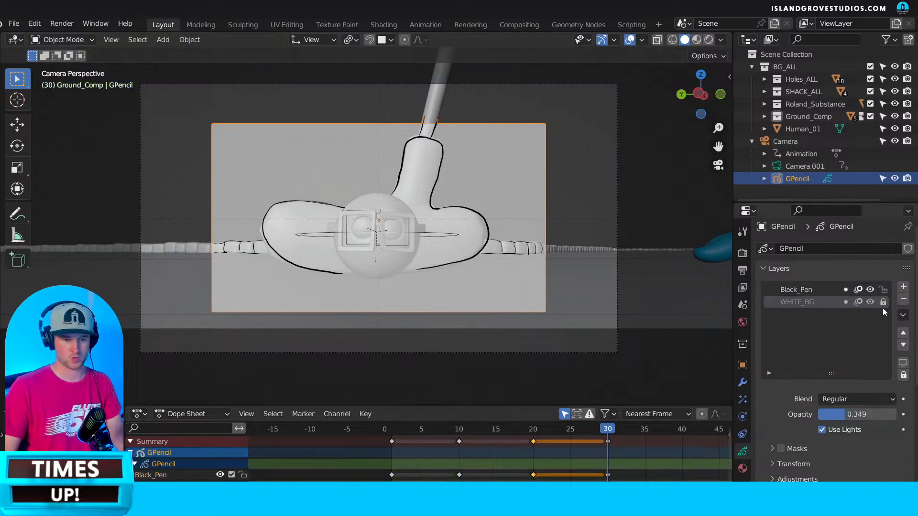
click(883, 302)
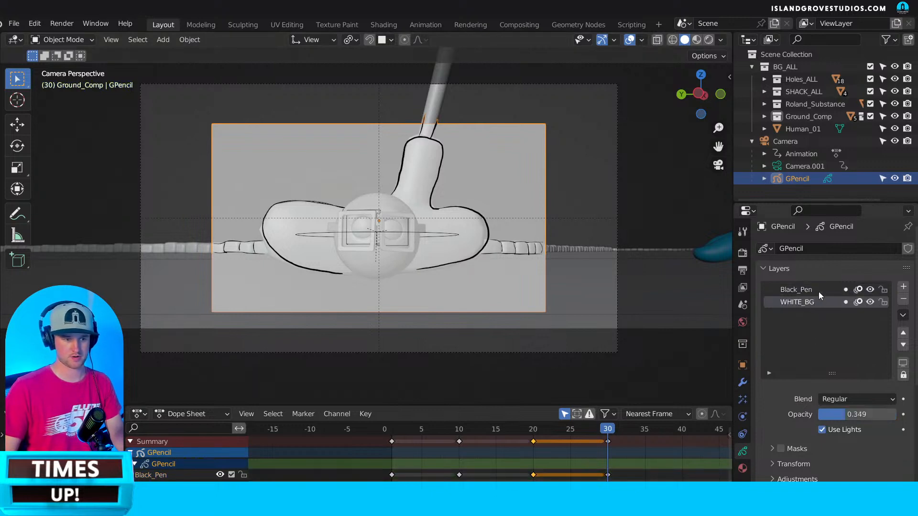
click(75, 40)
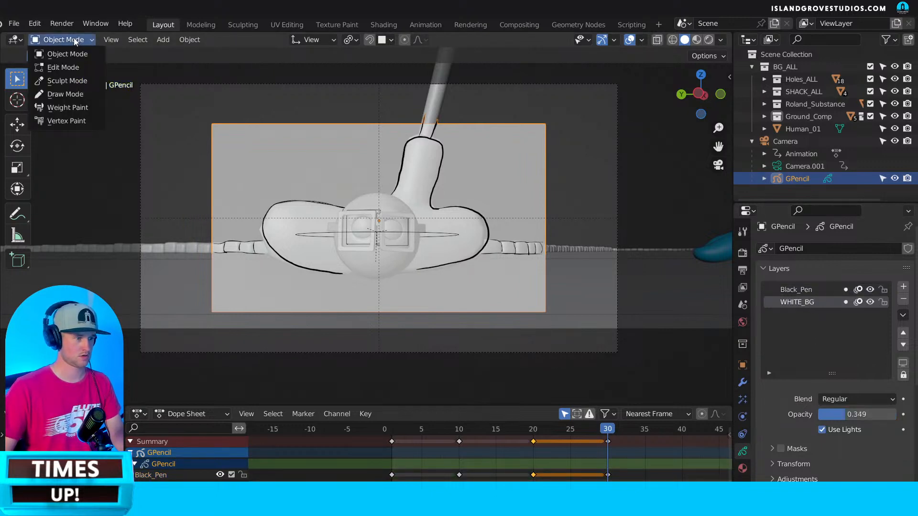
click(90, 96)
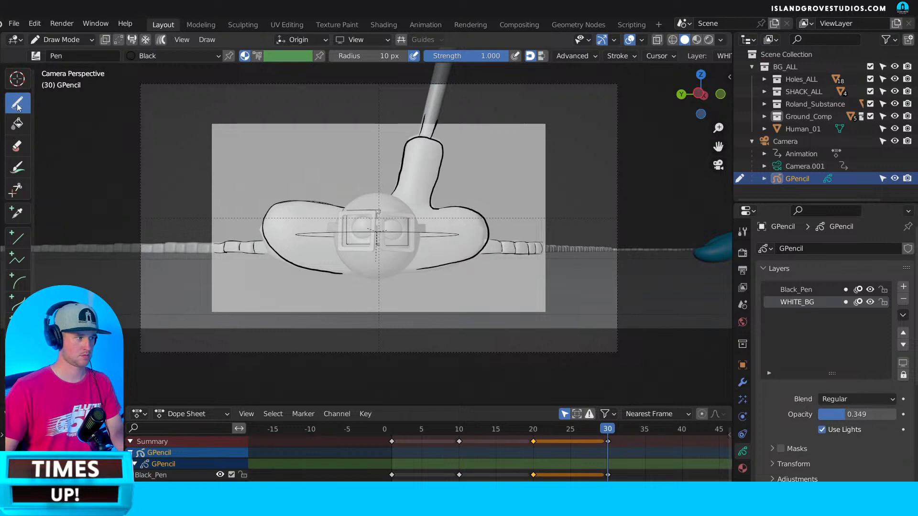
scroll(18, 107, down, 1)
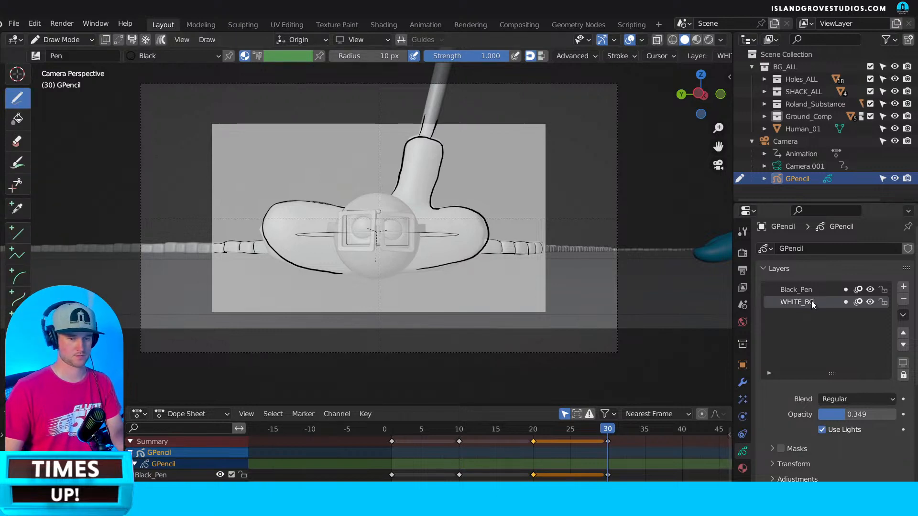
click(74, 42)
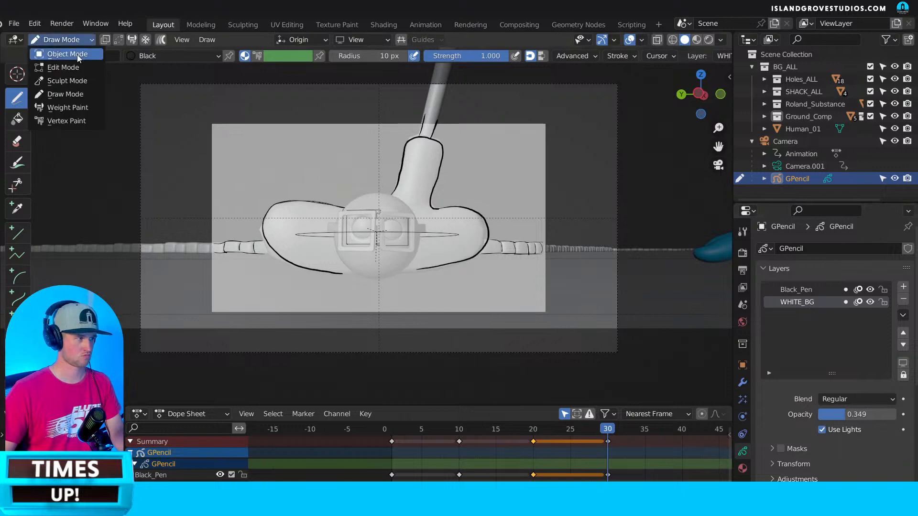
click(77, 55)
Try selecting the white background's border points in Edit Mode, ending with only the edge on the character's foot side.
click(72, 40)
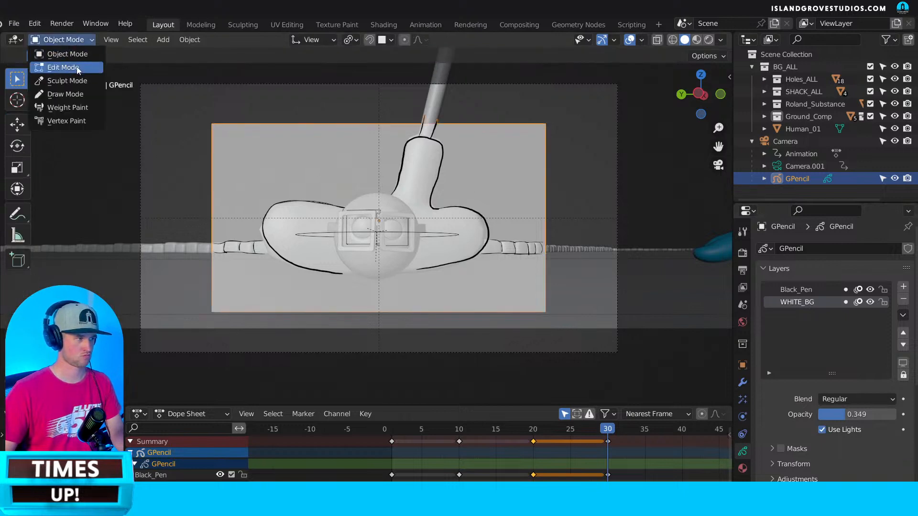
click(74, 66)
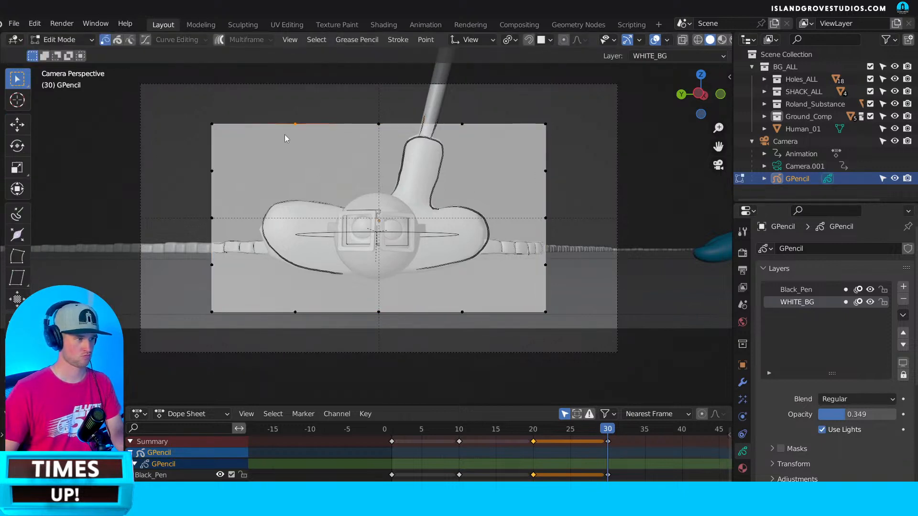
key(a)
click(214, 129)
mouse_move(181, 106)
mouse_down()
mouse_move(223, 209)
mouse_move(236, 334)
mouse_up()
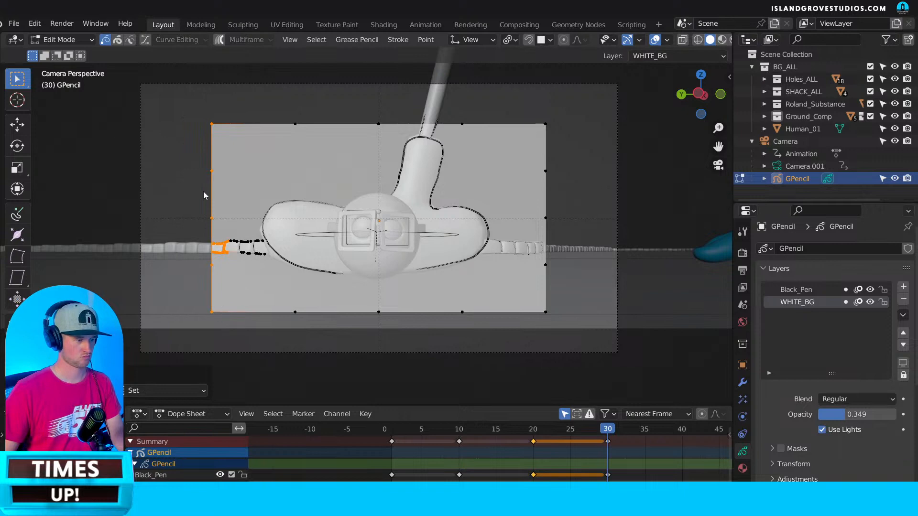
drag(185, 108, 394, 133)
drag(454, 116, 535, 317)
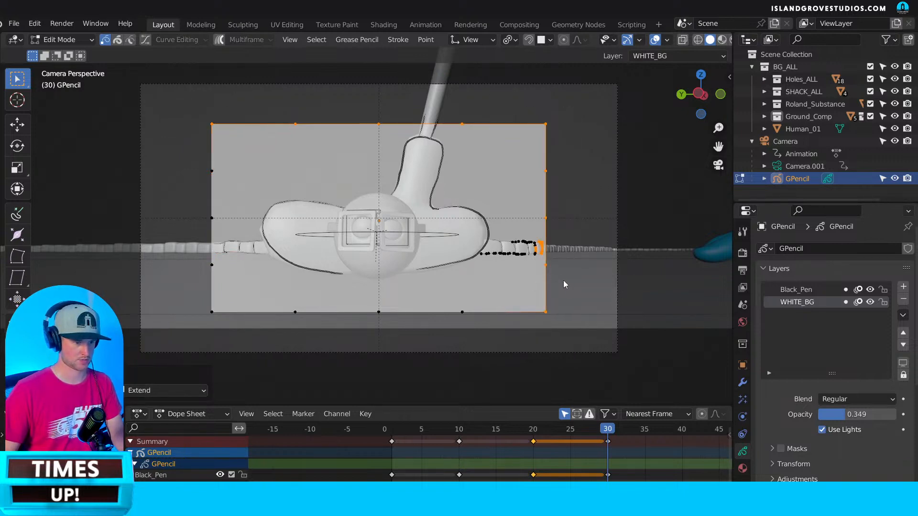
scroll(563, 280, up, 2)
key(ctrl+z)
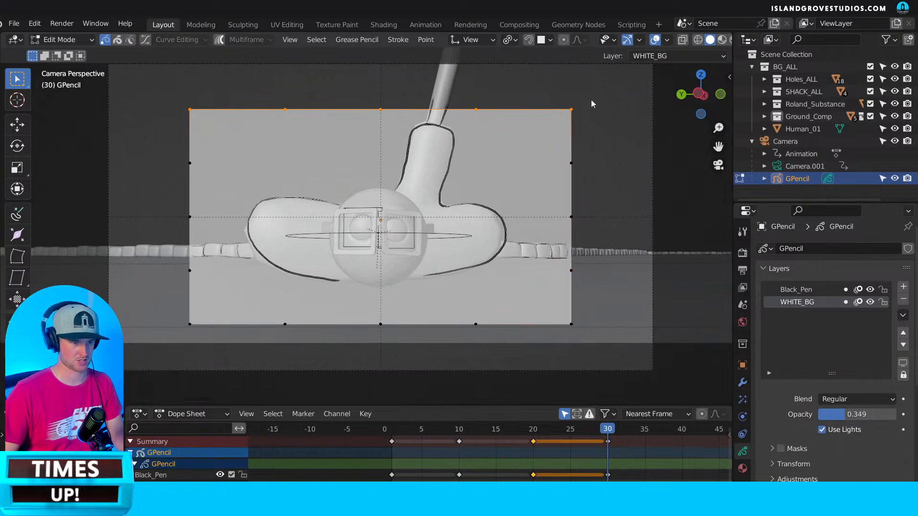
drag(592, 98, 570, 332)
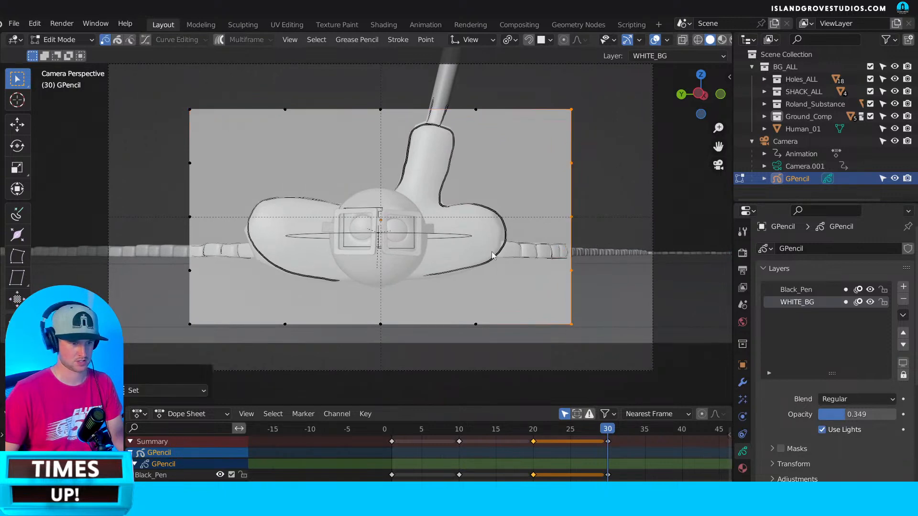
Return GPencil to Draw Mode and try erasing the outer end of the fence strokes beside the club.
click(62, 39)
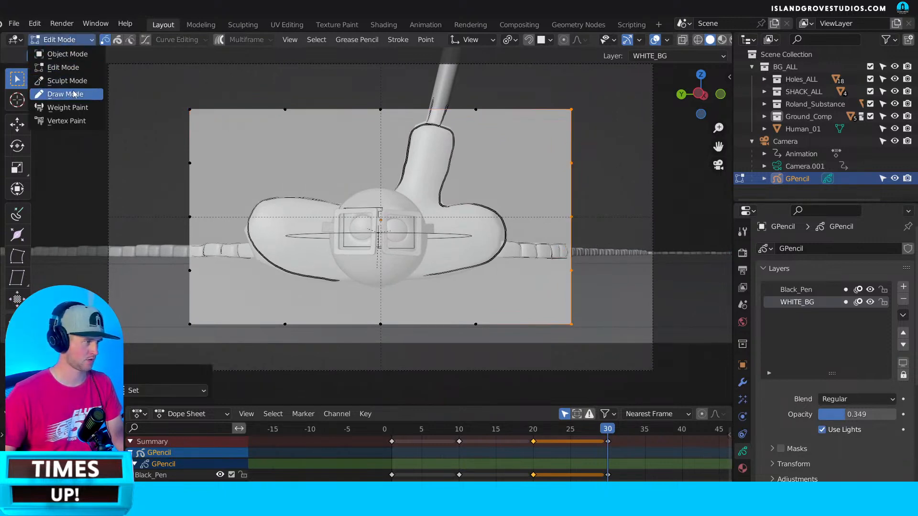
click(76, 93)
scroll(234, 234, up, 2)
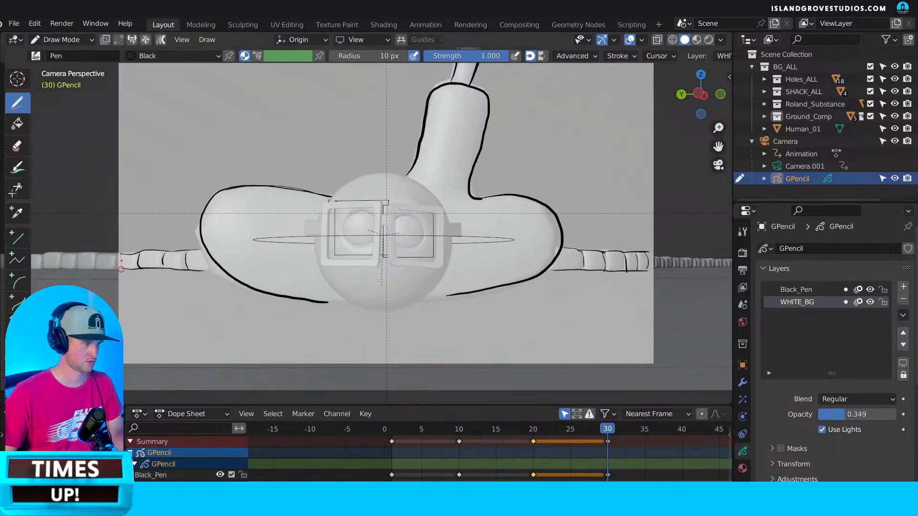
key(z)
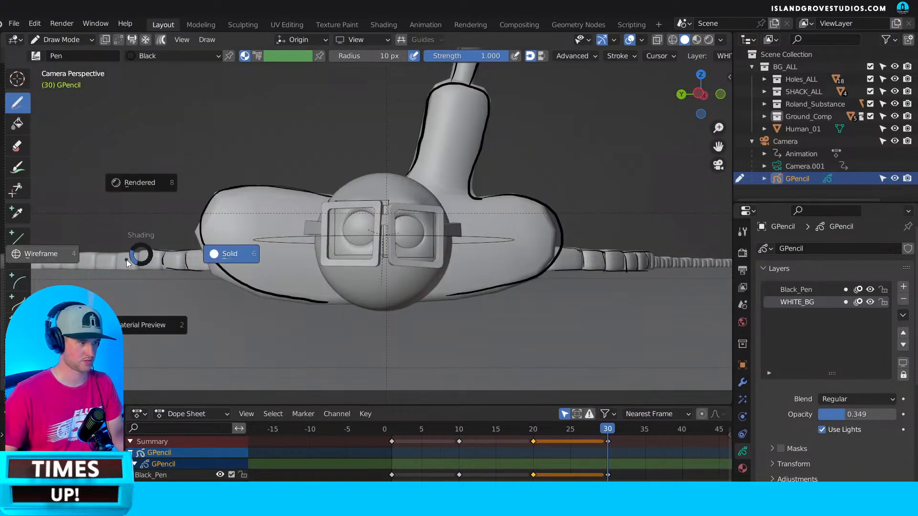
click(141, 254)
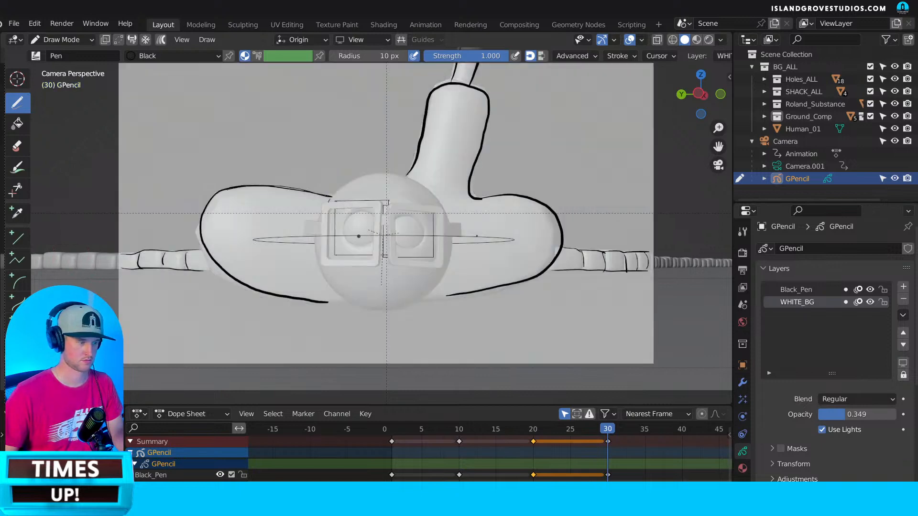
Switch between the Black_Pen and WHITE_BG layers, toggle the WHITE_BG lock and lock Black_Pen.
click(812, 289)
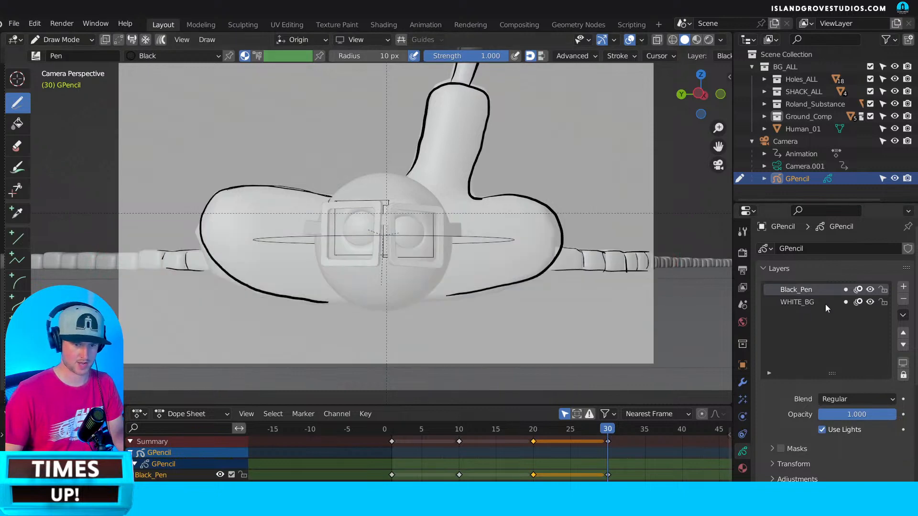
click(826, 303)
click(883, 302)
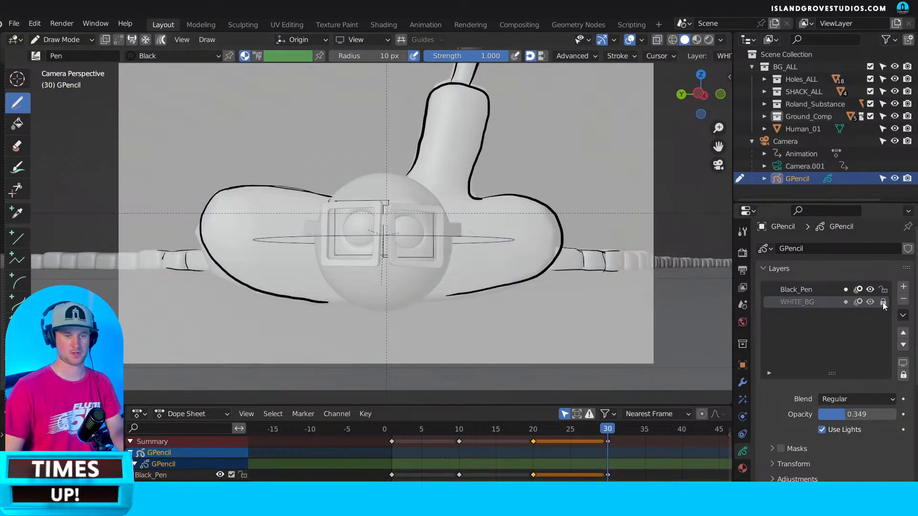
click(883, 302)
key(Home)
click(883, 290)
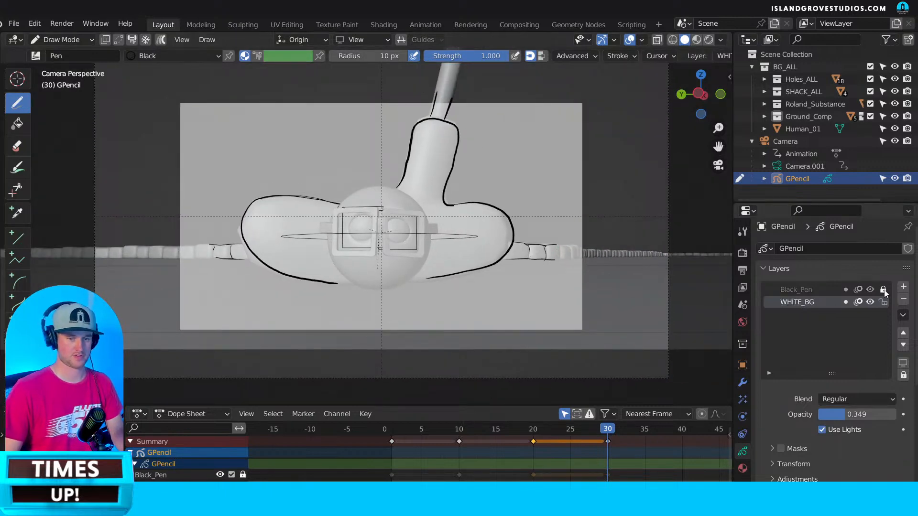
Undo the recent layer changes and fence stroke erasures.
key(ctrl+z)
key(ctrl+z)
key(ctrl+z)
key(ctrl+z)
key(ctrl+z)
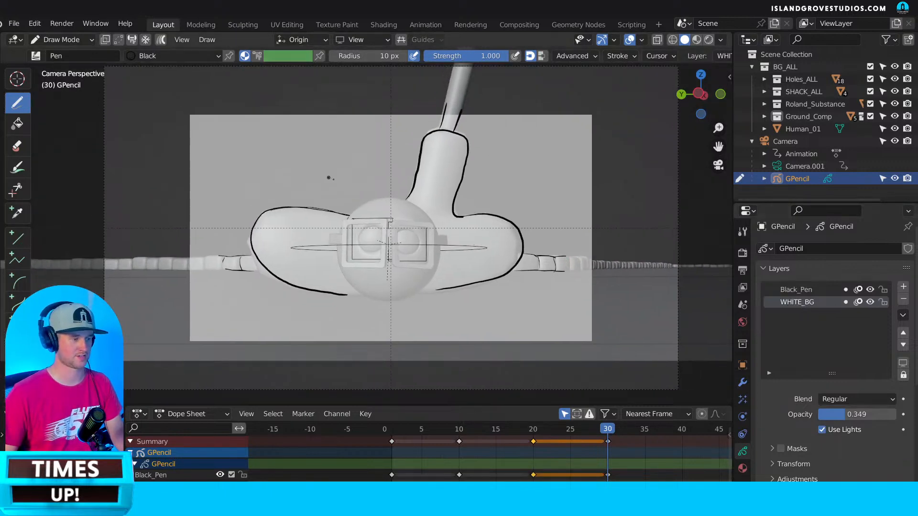
key(ctrl+z)
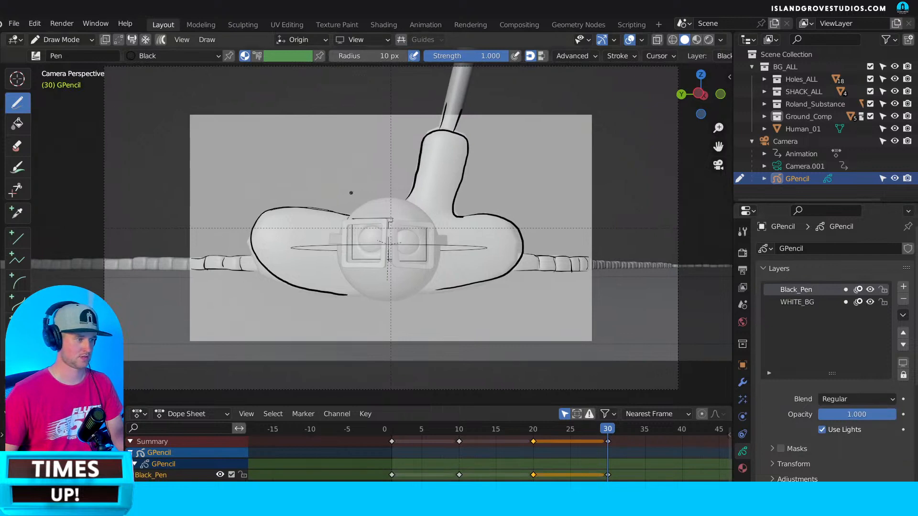
Lock Black_Pen, make WHITE_BG active and scale all its frame 30 points by 1.436 to fill the camera frame, then resume Draw Mode.
click(884, 289)
click(811, 302)
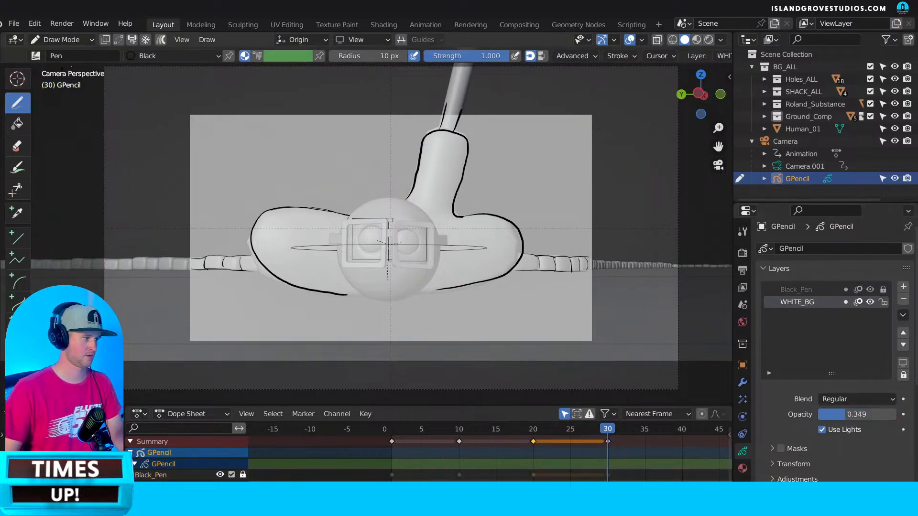
key(Tab)
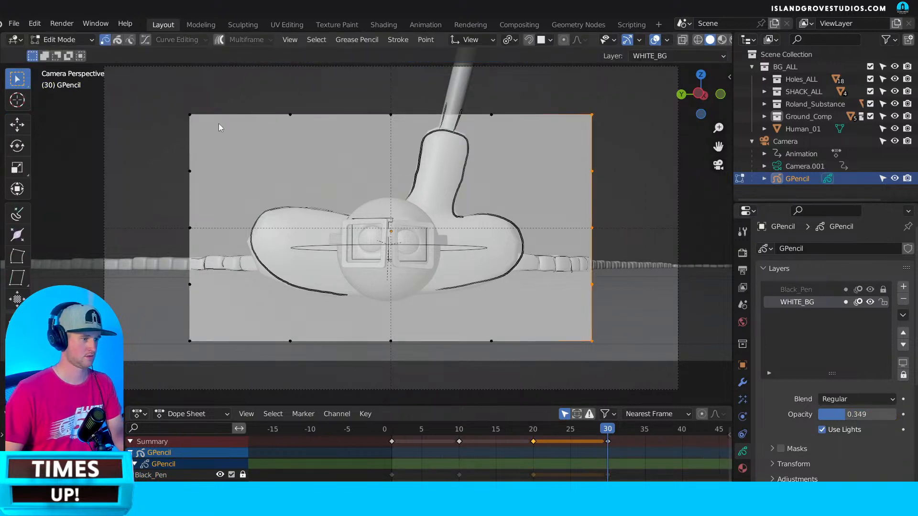
key(r)
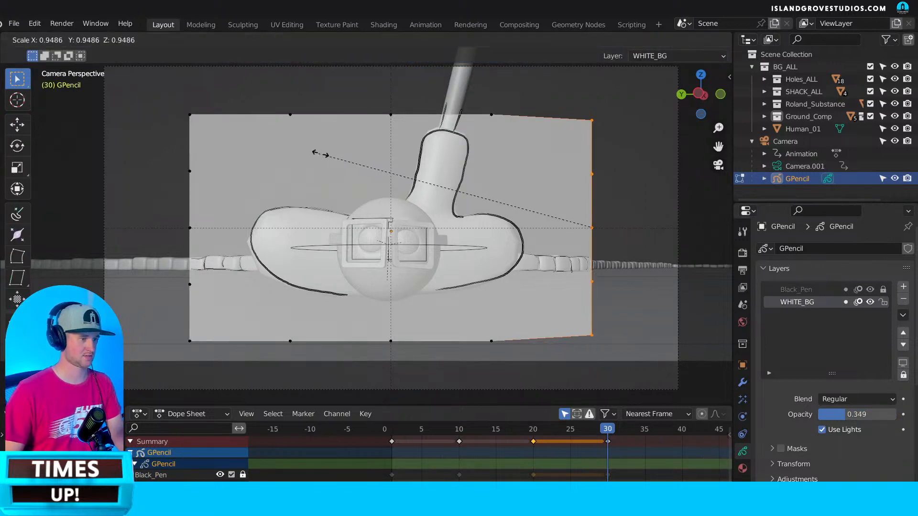
key(Escape)
scroll(535, 199, down, 3)
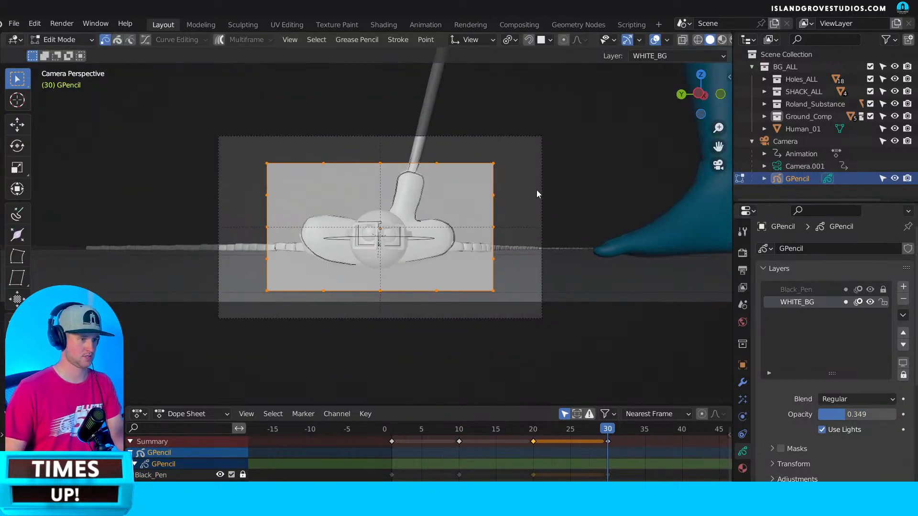
key(s)
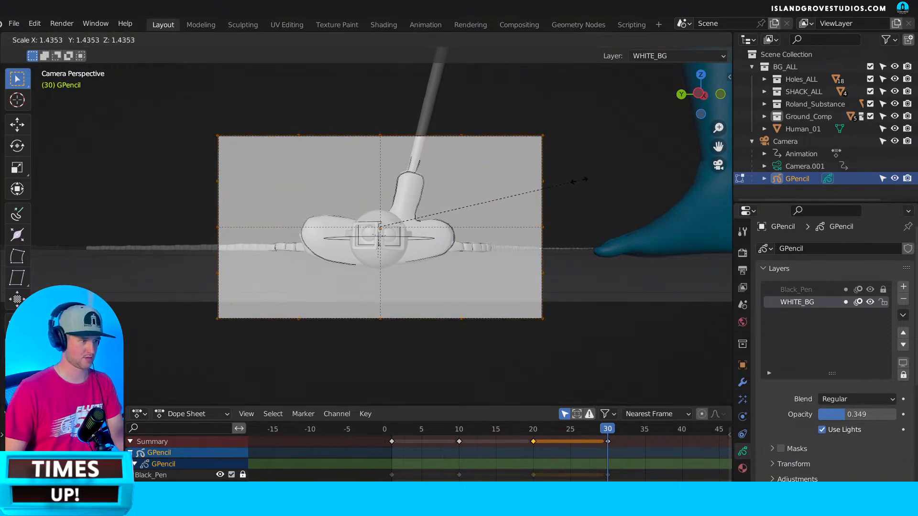
click(581, 179)
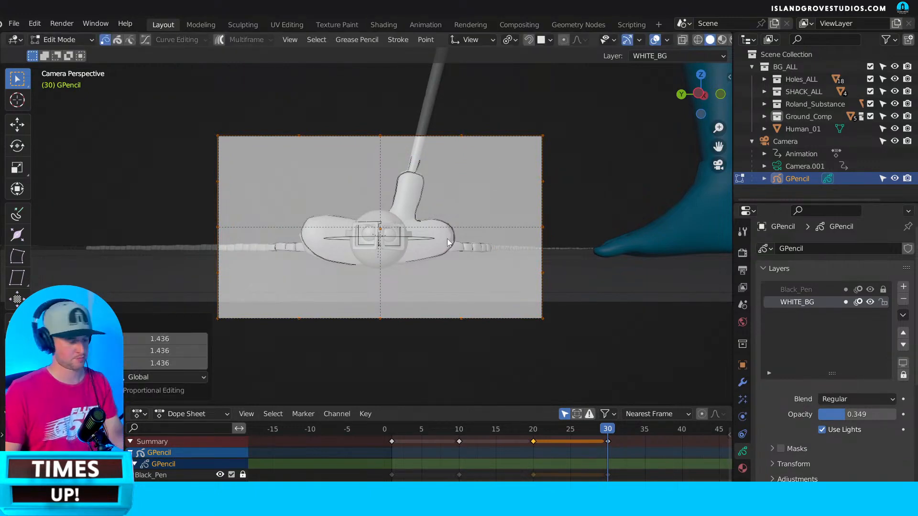
key(Tab)
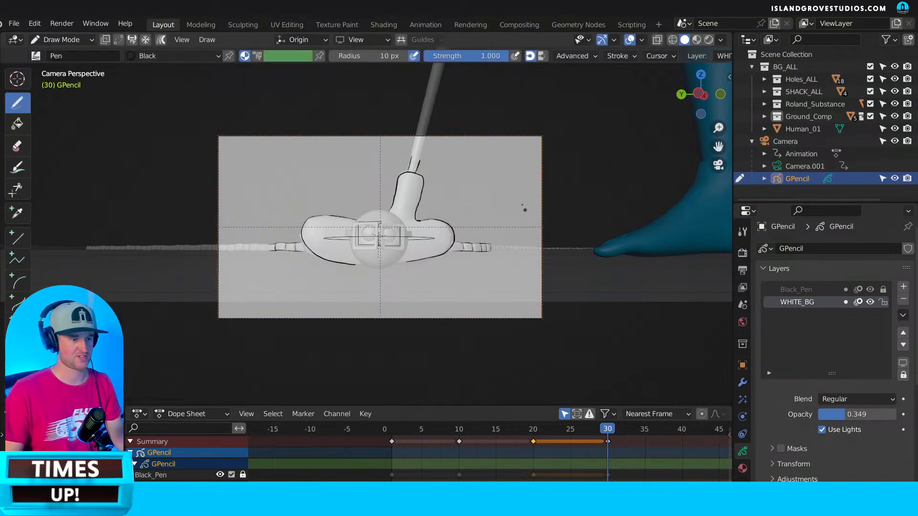
Review the frame 20 shot in the camera view and from outside the camera.
click(532, 432)
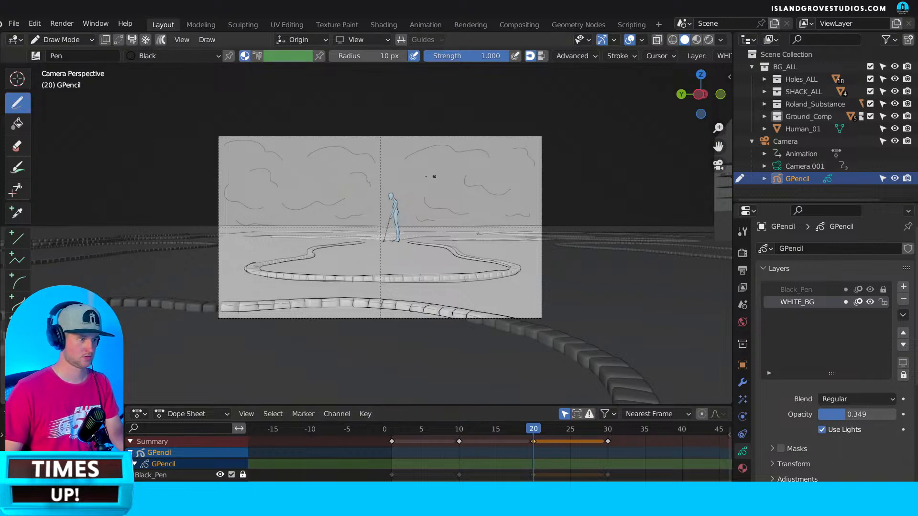
key(n)
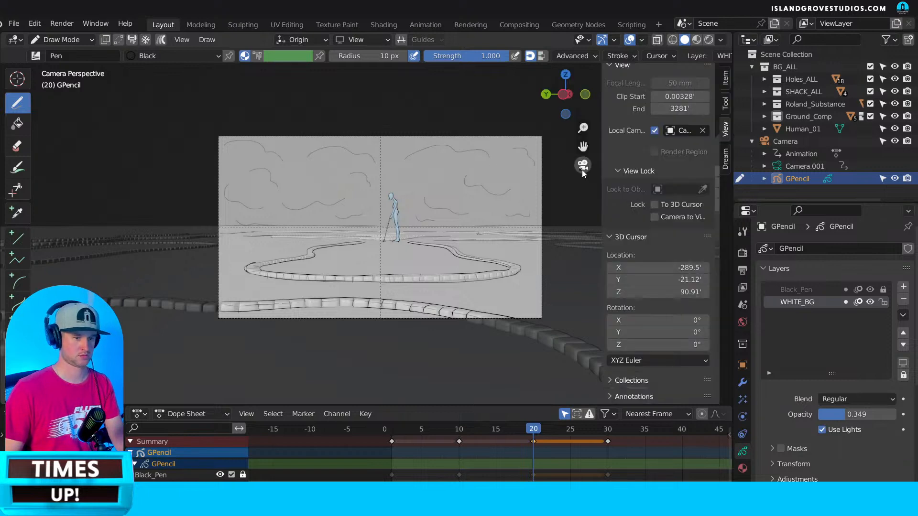
key(n)
middle_drag(481, 189, 494, 189)
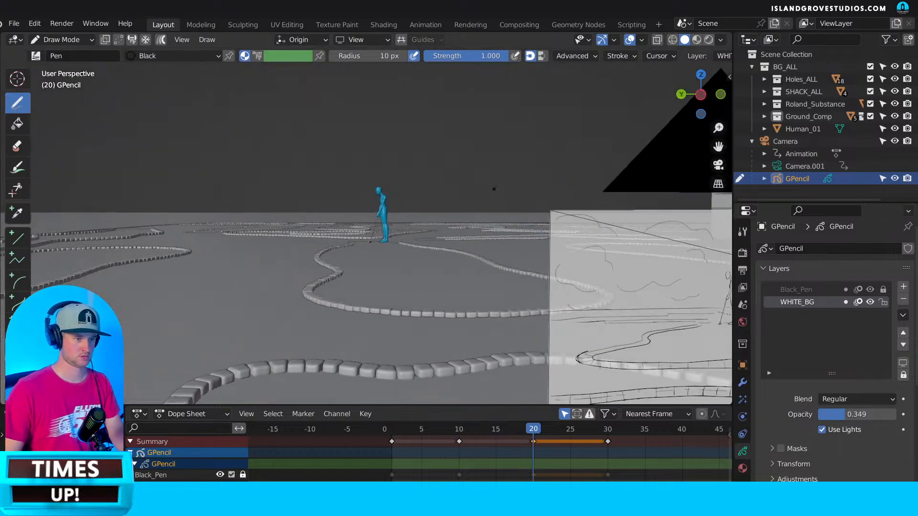
Go to frame 30 and place the 3D cursor beside the camera, near the human figure.
click(17, 79)
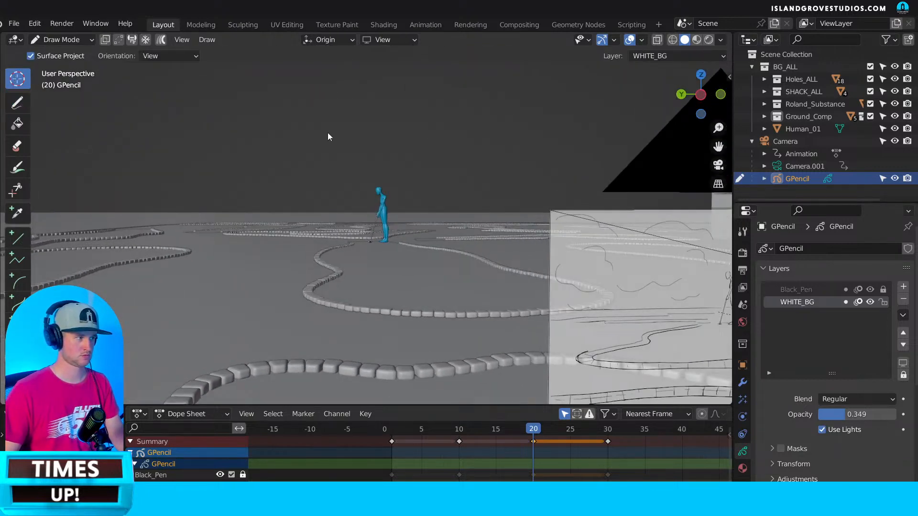
middle_drag(328, 134, 528, 194)
click(608, 431)
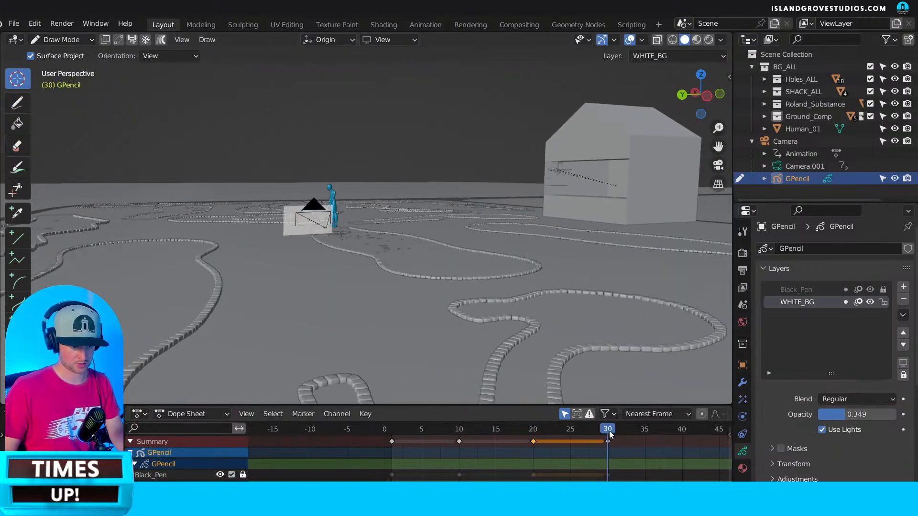
mouse_move(489, 235)
middle_down()
mouse_move(508, 215)
mouse_move(549, 215)
mouse_move(495, 216)
middle_up()
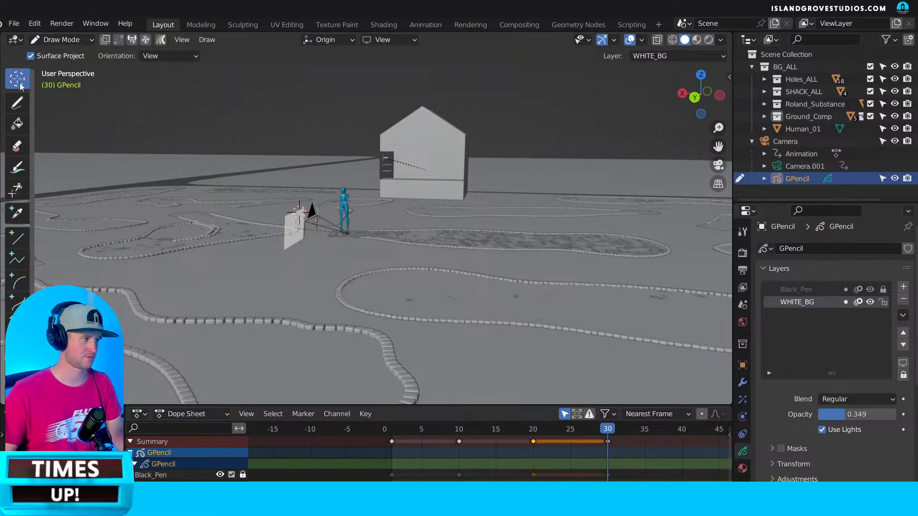
Compare the camera and drawing plane positions between frames 20 and 30 from outside, then examine the frame 30 camera view.
drag(531, 430, 577, 434)
middle_drag(624, 314, 520, 293)
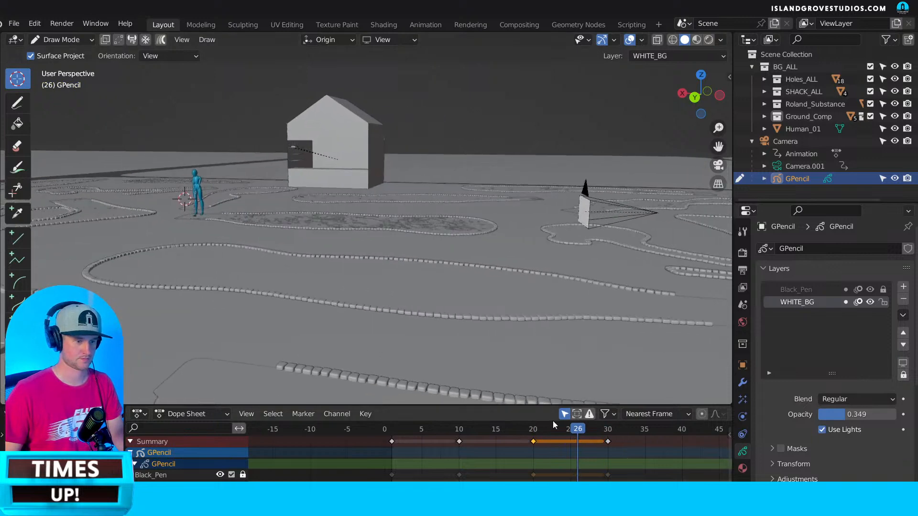
drag(578, 429, 604, 432)
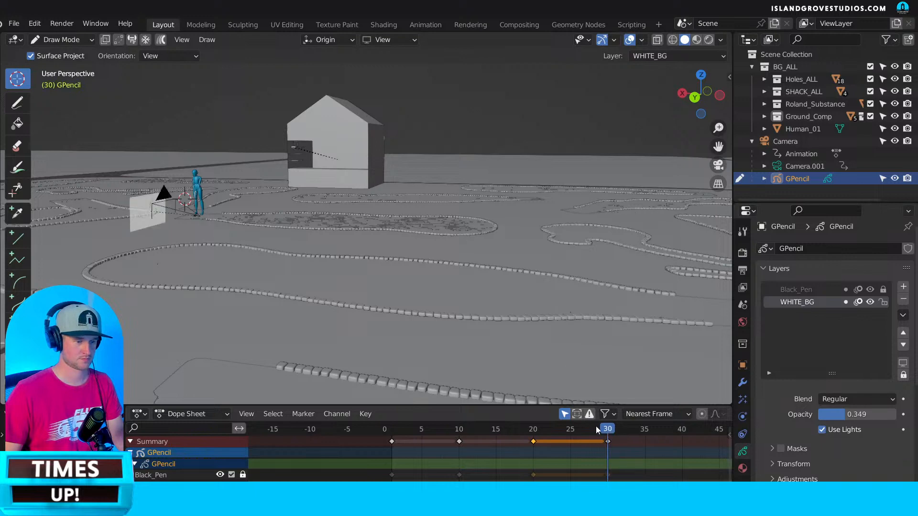
middle_drag(559, 306, 664, 260)
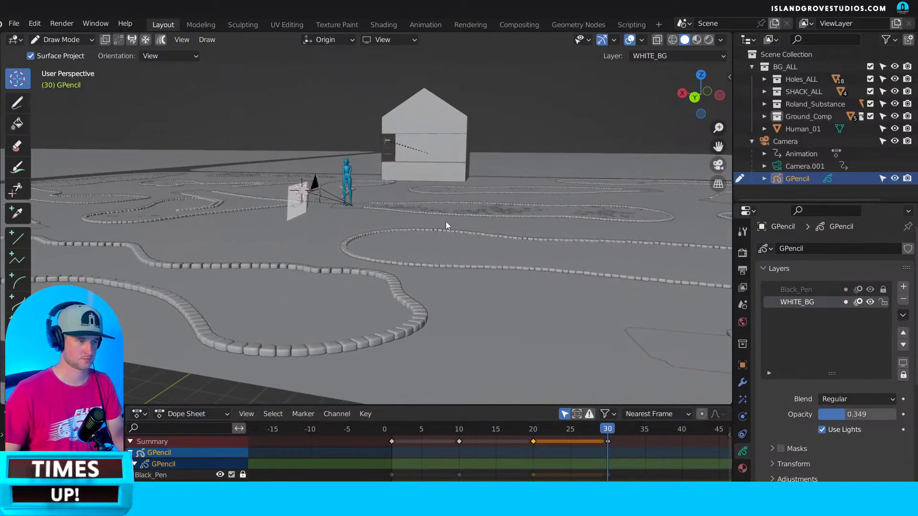
key(KP_0)
scroll(481, 243, down, 2)
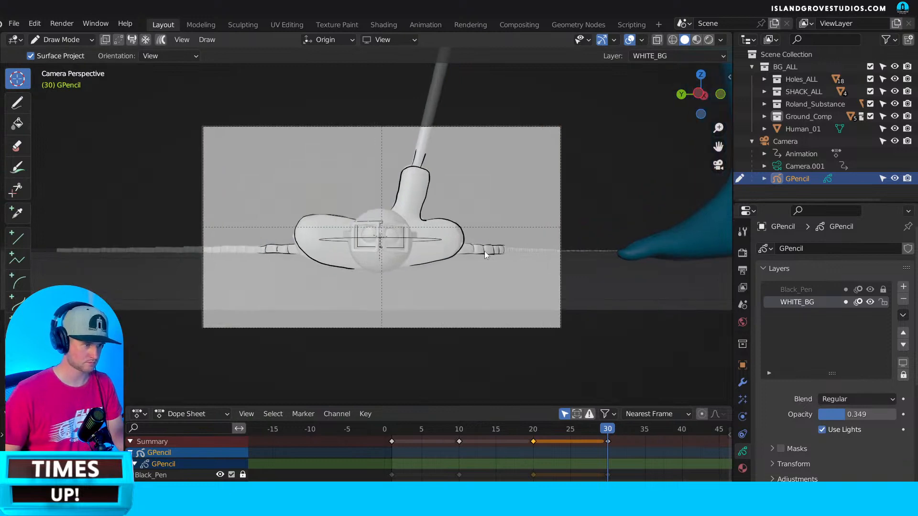
scroll(542, 246, down, 1)
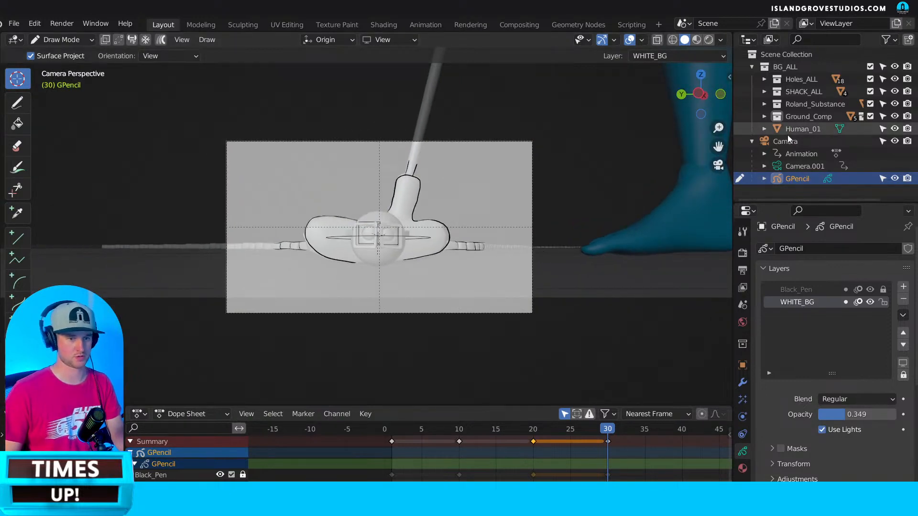
Select the camera, lock it to the view and move the frame 30 shot closer to the ball.
click(783, 142)
key(n)
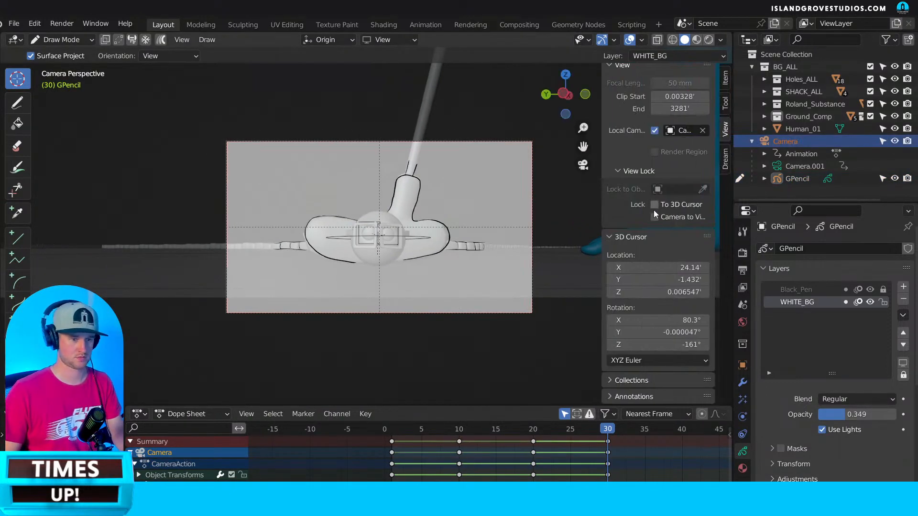
mouse_move(542, 237)
middle_down()
mouse_move(550, 224)
mouse_move(544, 231)
middle_up()
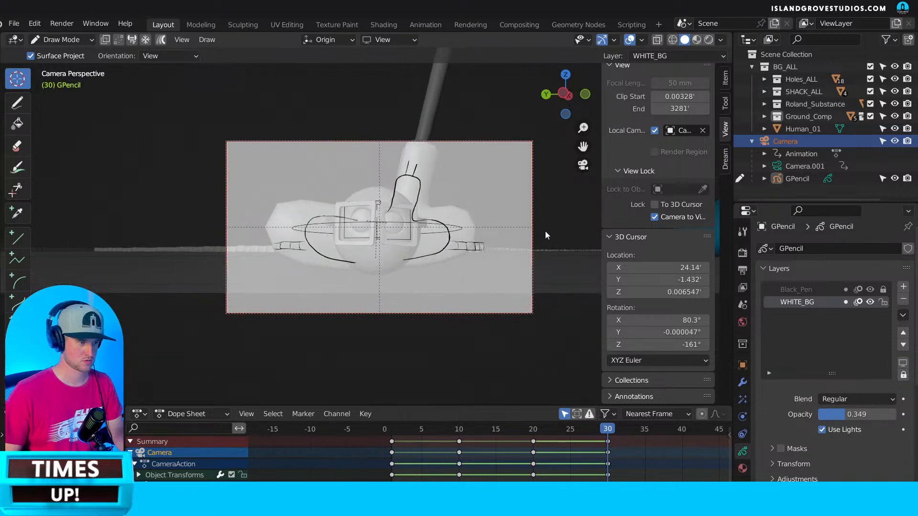
Make Black_Pen the active layer, unlock it and lock WHITE_BG.
click(831, 290)
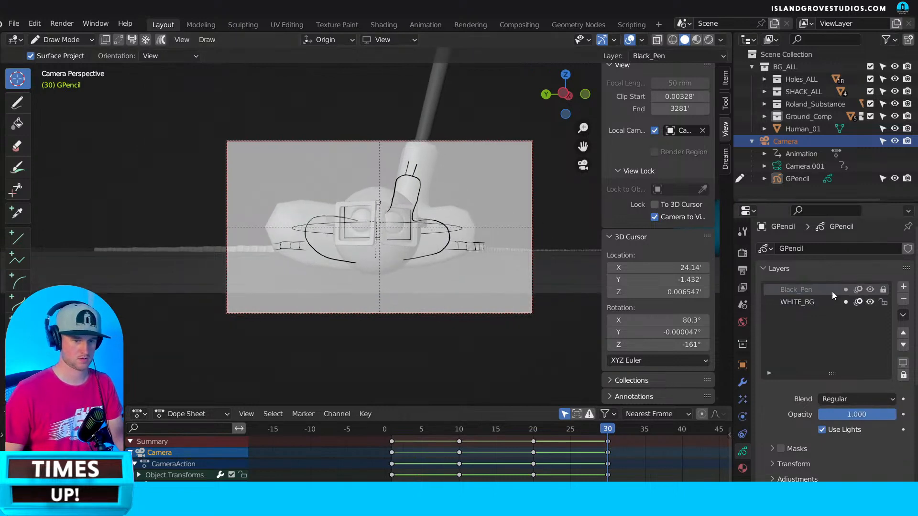
click(883, 302)
click(883, 289)
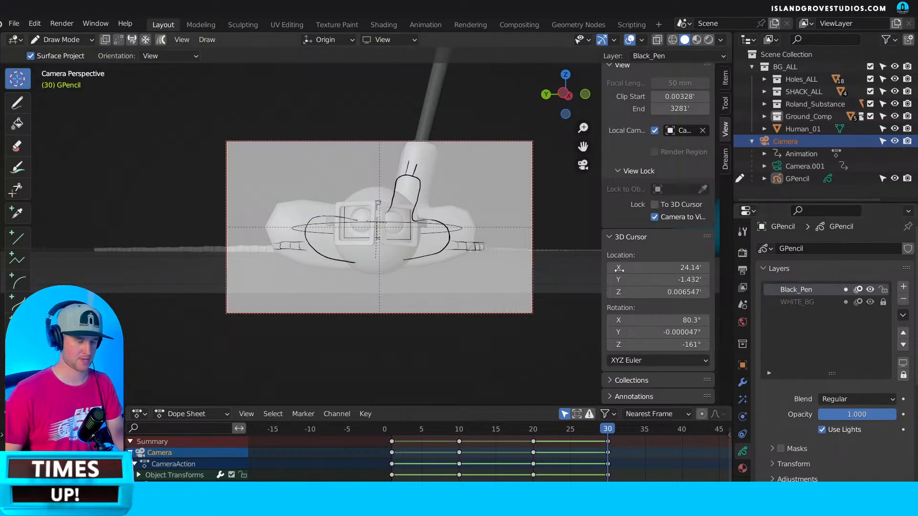
Release the camera from the view lock so the viewport can be zoomed without altering the shot.
key(n)
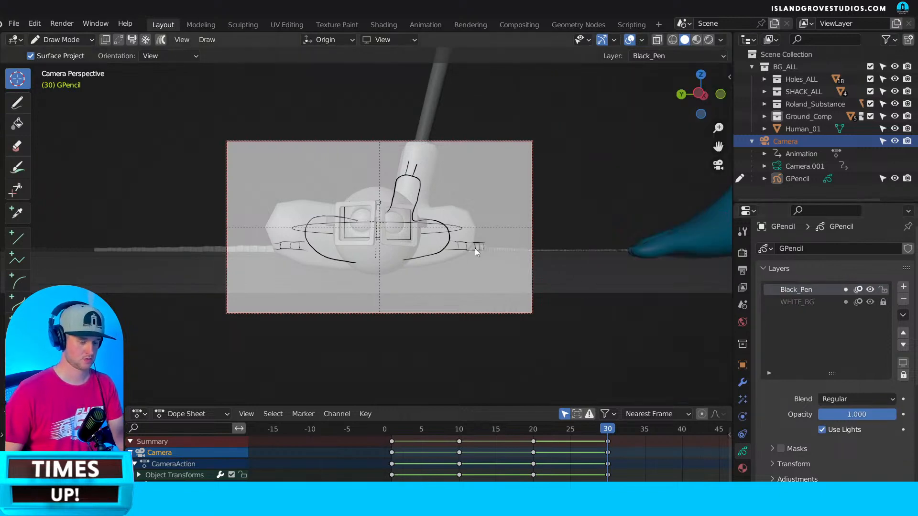
key(n)
key(n)
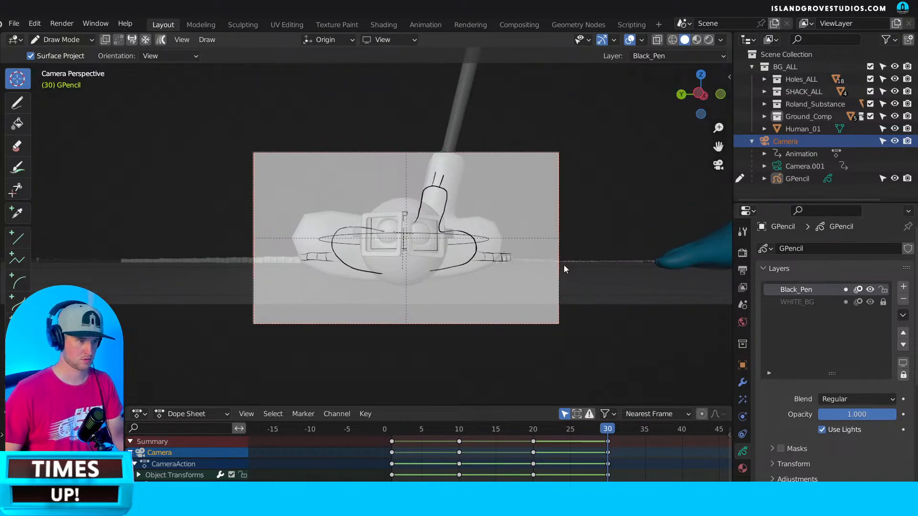
scroll(566, 244, up, 3)
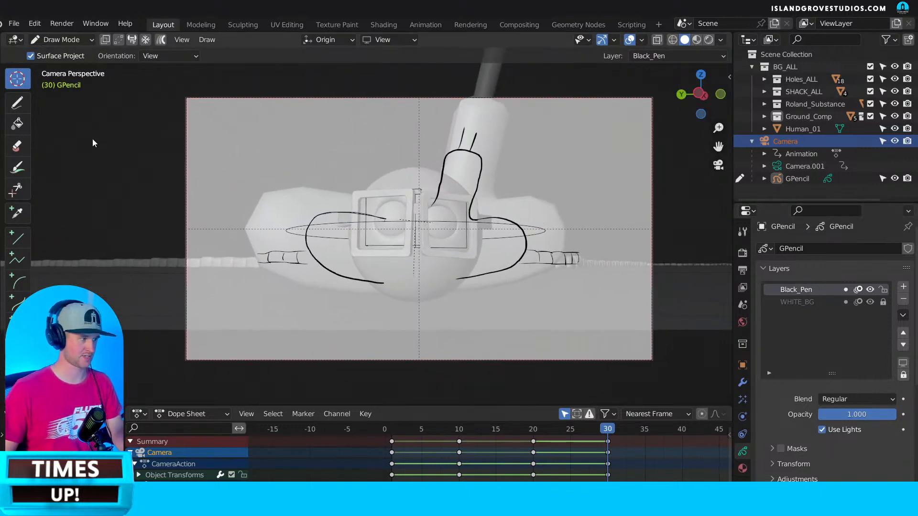
Erase the old black putter outline and ground strokes from the frame 30 drawing using the Draw tool.
click(17, 103)
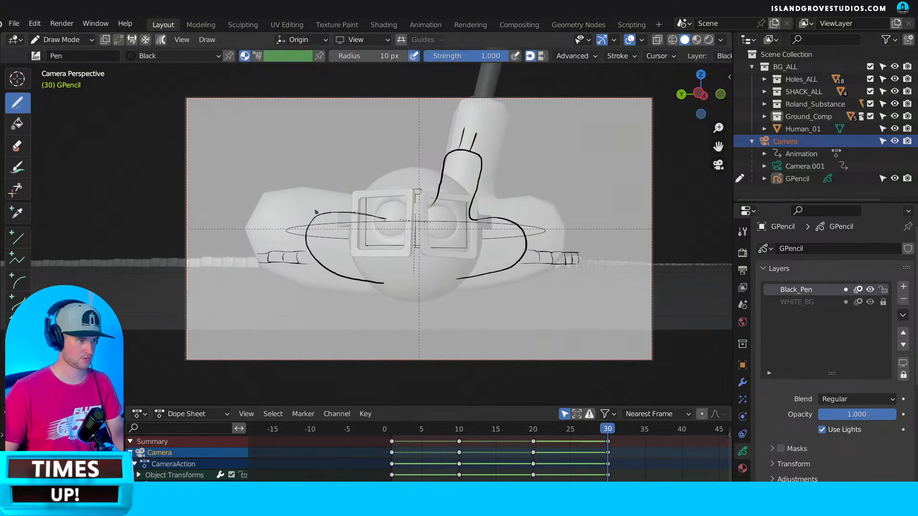
mouse_move(306, 234)
ctrl+mouse_down()
mouse_move(363, 215)
mouse_move(344, 272)
mouse_move(468, 182)
mouse_move(449, 158)
mouse_move(519, 258)
ctrl+mouse_up()
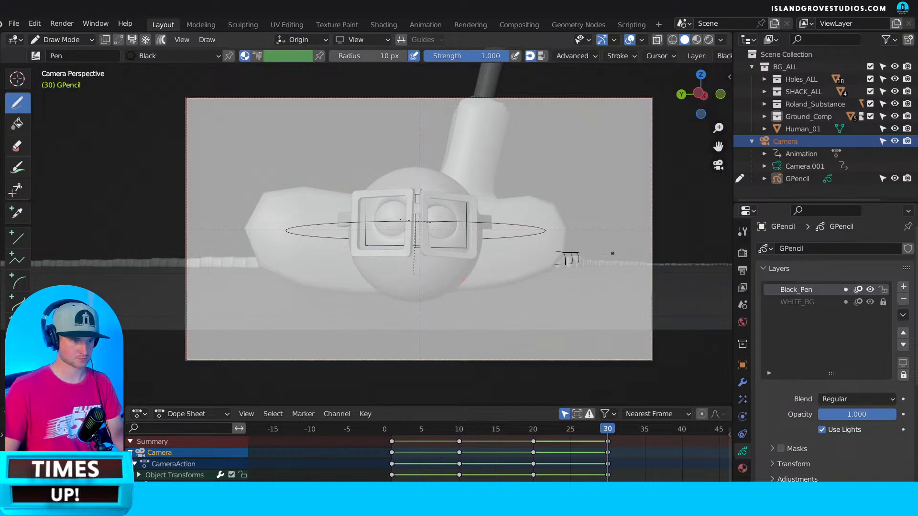
ctrl+drag(612, 253, 557, 263)
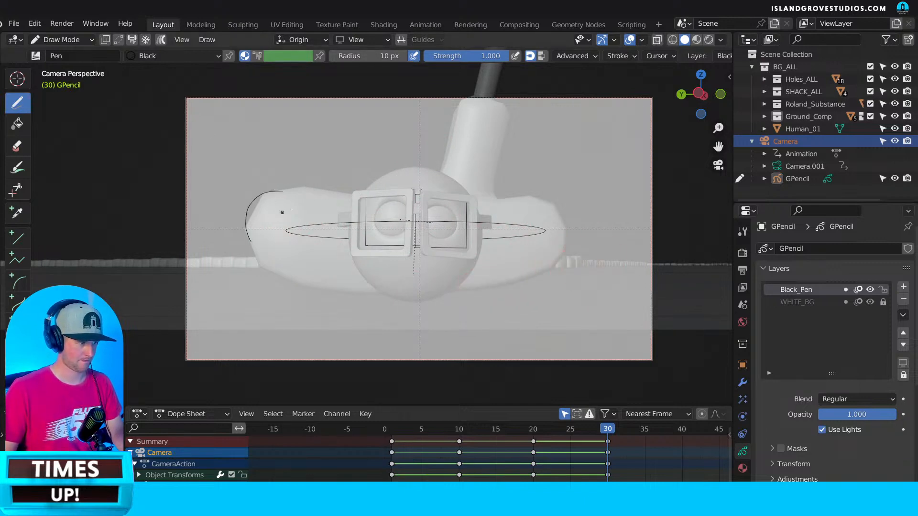
Erase the thin trial stroke, set the pen radius to 16 px and outline the left end of the putter head.
ctrl+drag(281, 212, 308, 205)
key(f)
click(272, 193)
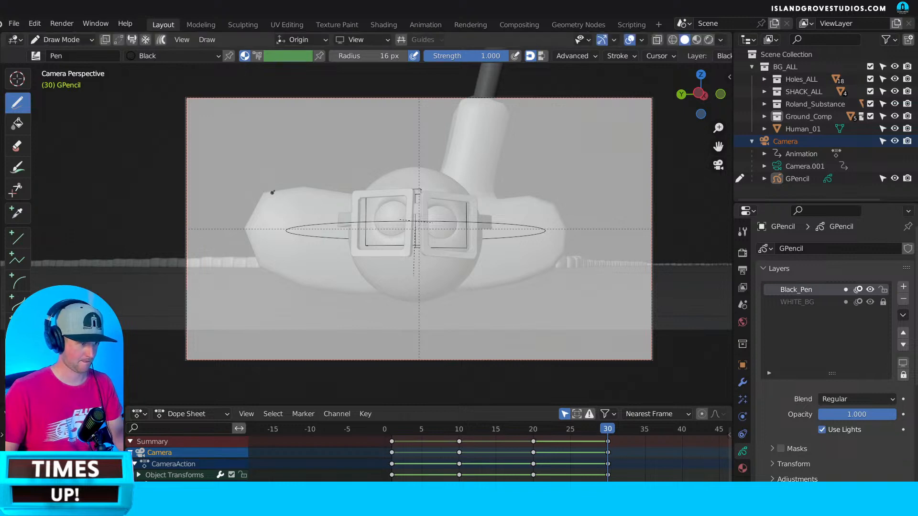
mouse_move(250, 235)
mouse_down()
mouse_move(265, 269)
mouse_move(356, 289)
mouse_up()
key(ctrl+z)
mouse_move(290, 188)
mouse_down()
mouse_move(250, 204)
mouse_move(238, 243)
mouse_move(281, 287)
mouse_move(364, 296)
mouse_up()
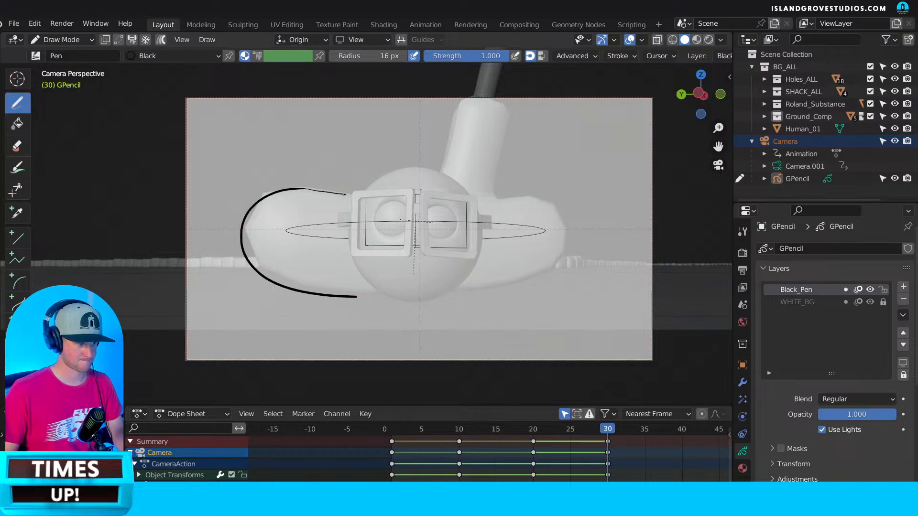
drag(345, 194, 296, 189)
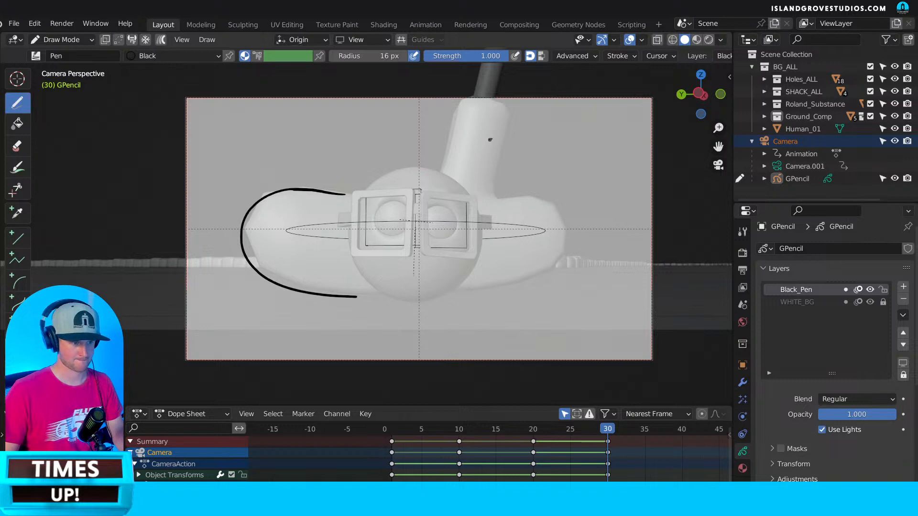
Outline the putter's right side from the neck around the head's end to the ball's underside, undoing unsatisfactory strokes.
mouse_move(504, 133)
mouse_down()
mouse_move(494, 190)
mouse_move(502, 203)
mouse_move(551, 194)
mouse_move(584, 225)
mouse_move(522, 284)
mouse_move(454, 287)
mouse_up()
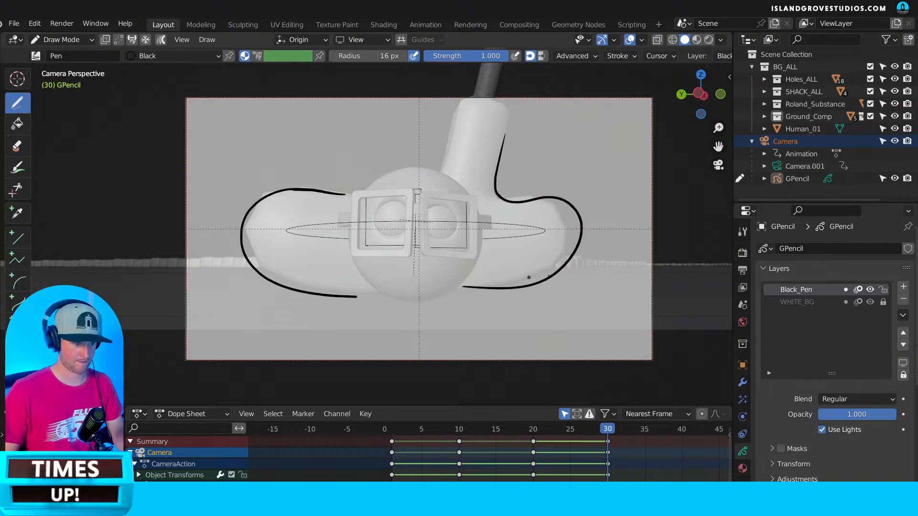
key(ctrl+z)
mouse_move(506, 130)
mouse_down()
mouse_move(494, 196)
mouse_move(552, 210)
mouse_up()
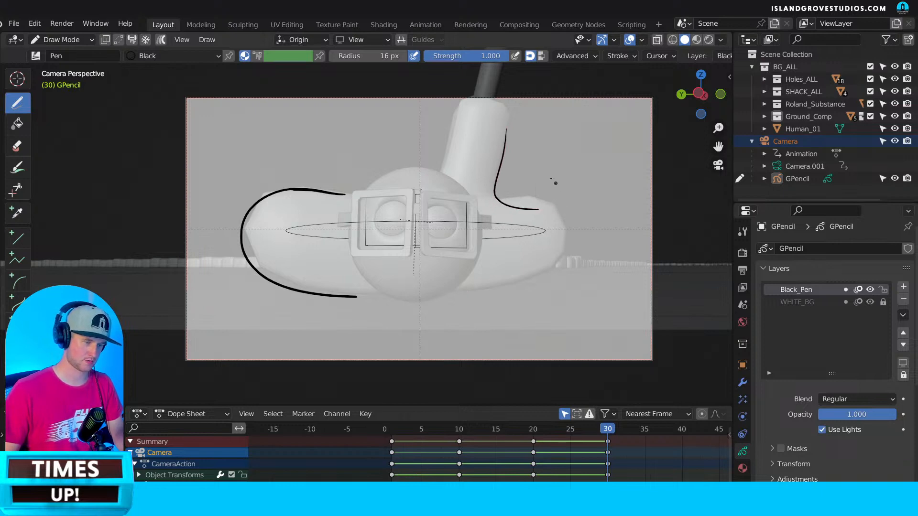
key(ctrl+z)
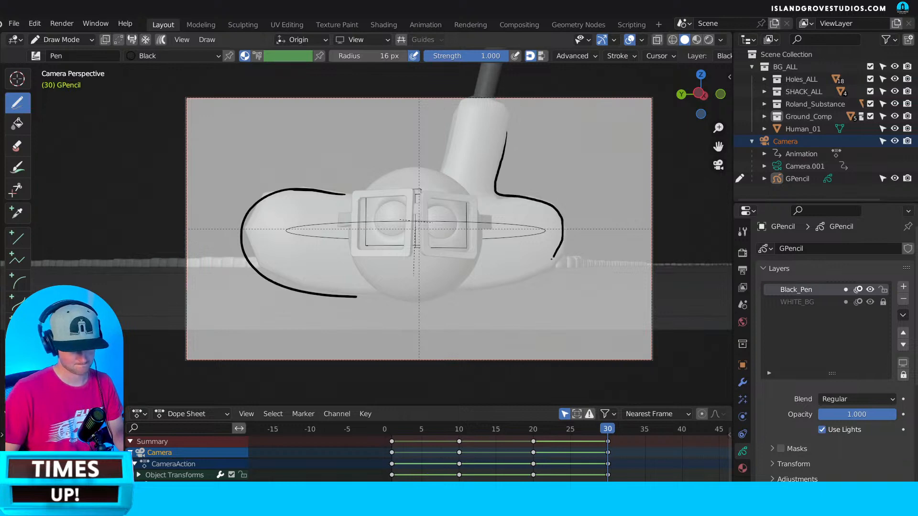
key(ctrl+z)
mouse_move(506, 128)
mouse_down()
mouse_move(495, 192)
mouse_move(508, 205)
mouse_move(536, 197)
mouse_move(578, 212)
mouse_move(564, 261)
mouse_move(522, 283)
mouse_move(455, 289)
mouse_up()
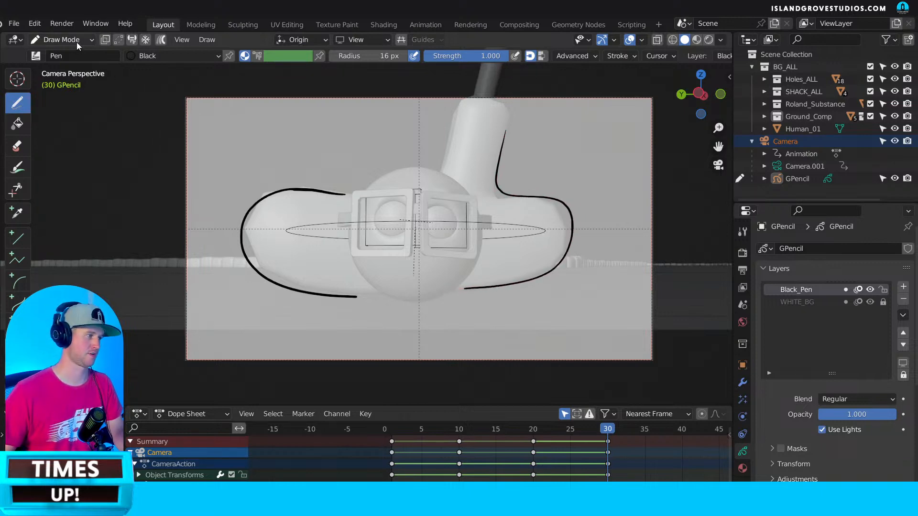
In Edit Mode with proportional editing on, pull the right outline's outer corner inward to match the putter head.
key(Tab)
click(568, 210)
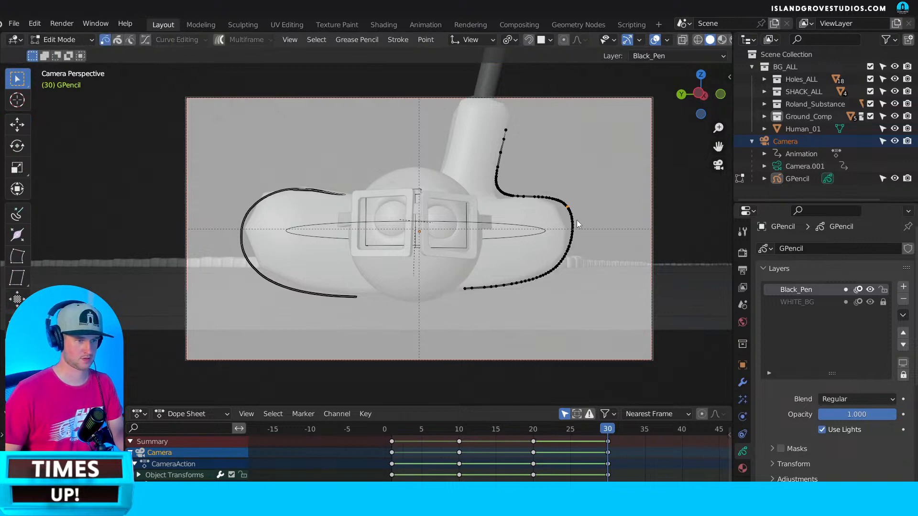
key(o)
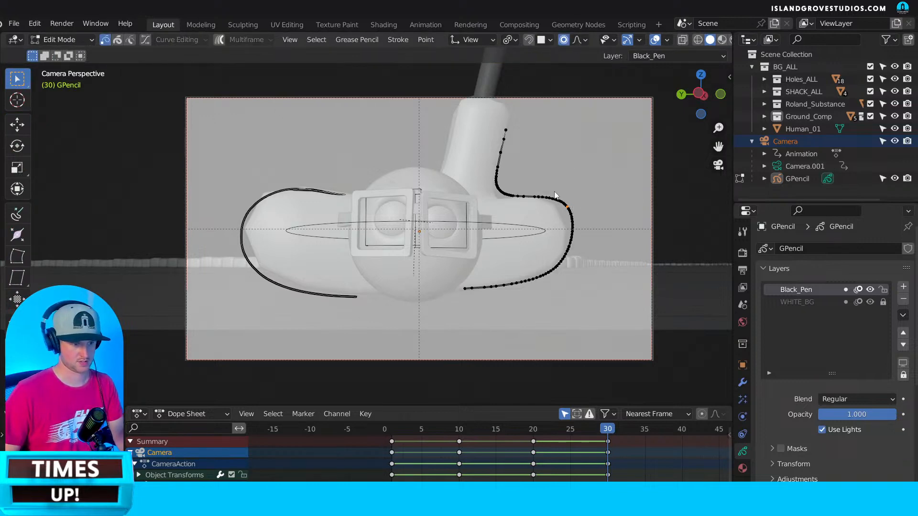
key(g)
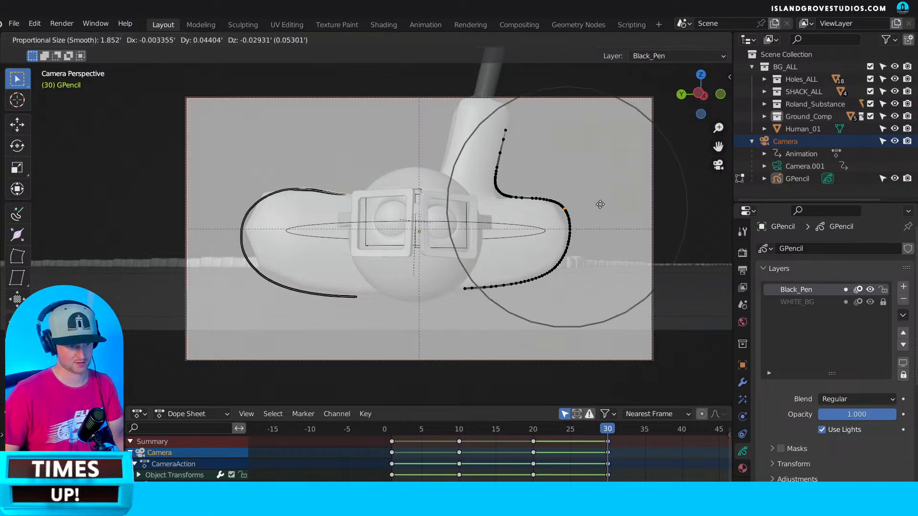
click(598, 205)
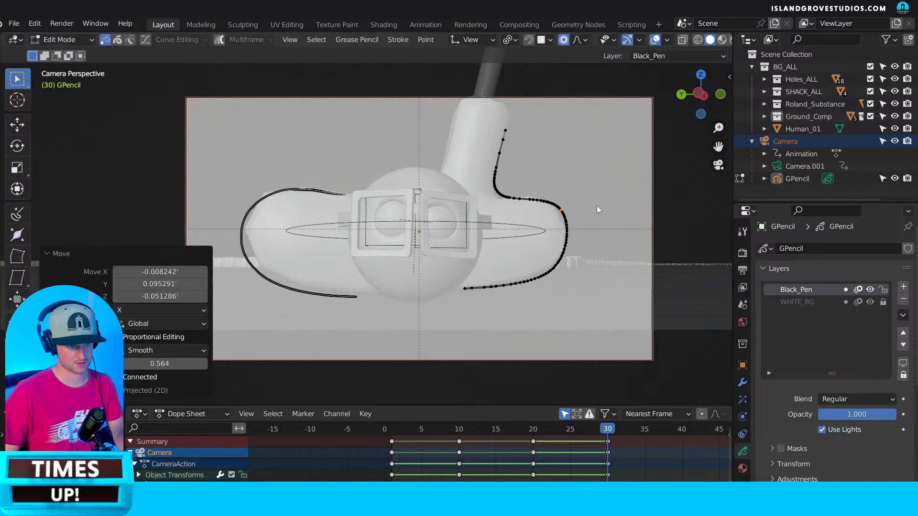
Shrink the proportional radius to 0.4433', lower the outline's bend below the neck and raise the head's upper edge.
click(501, 194)
key(g)
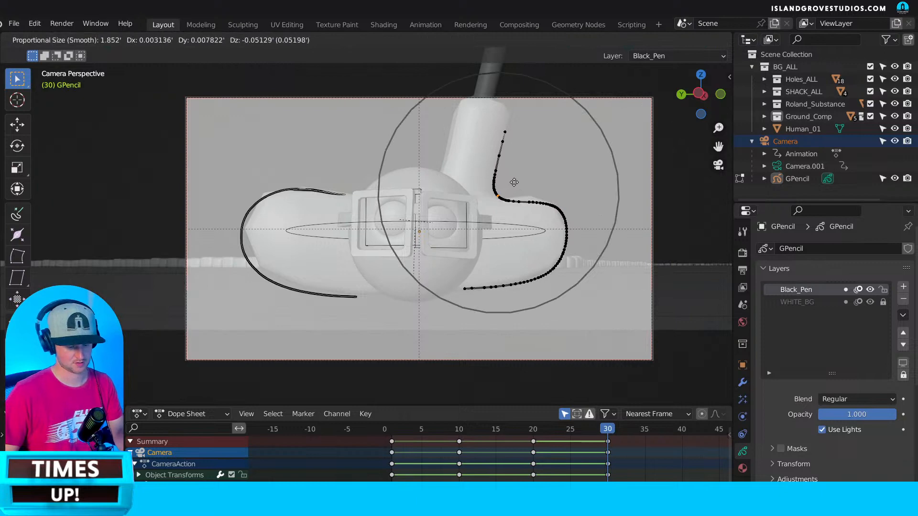
right_click(509, 219)
key(g)
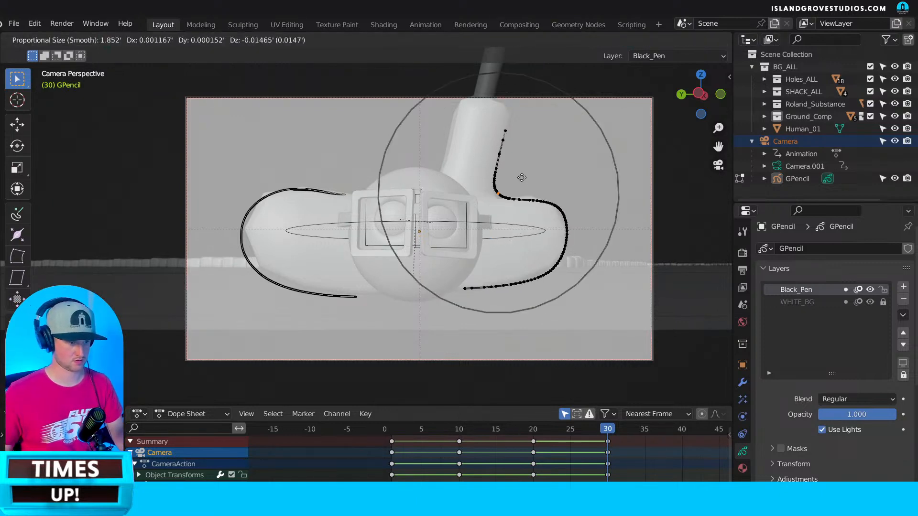
scroll(522, 177, up, 9)
scroll(522, 177, up, 6)
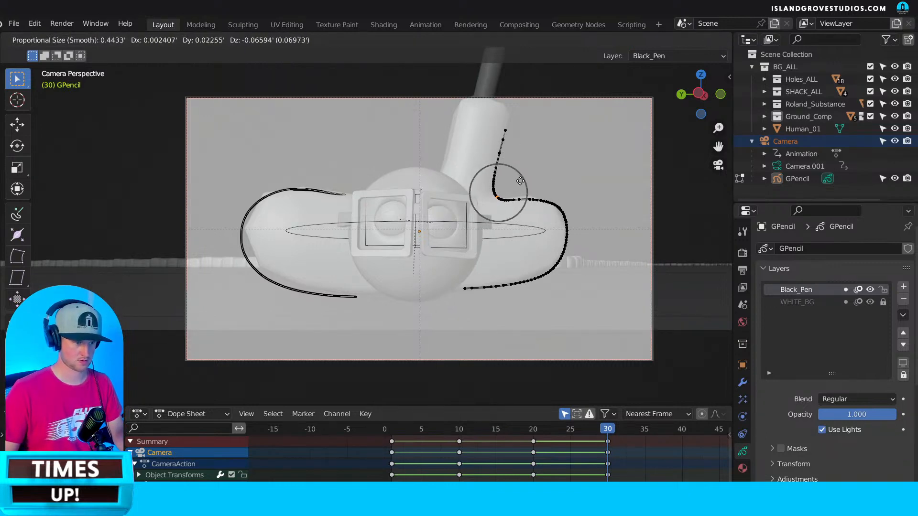
click(532, 182)
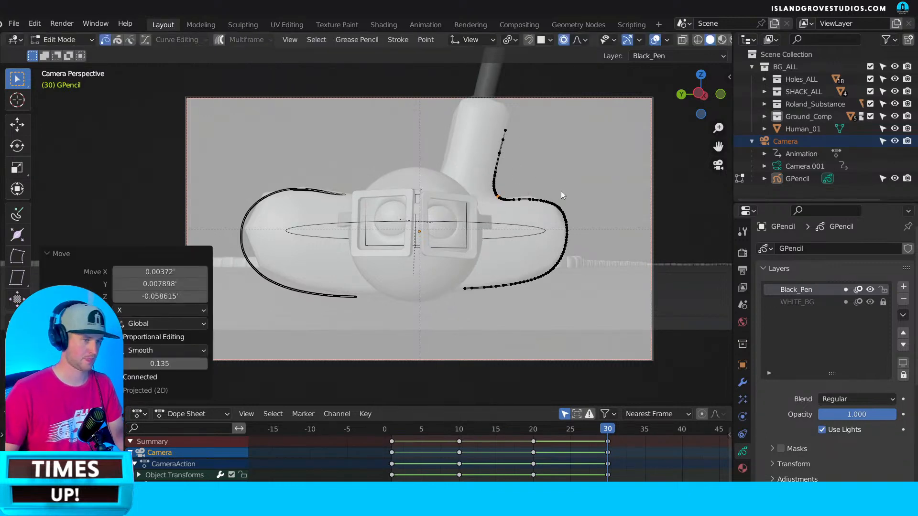
click(533, 203)
key(g)
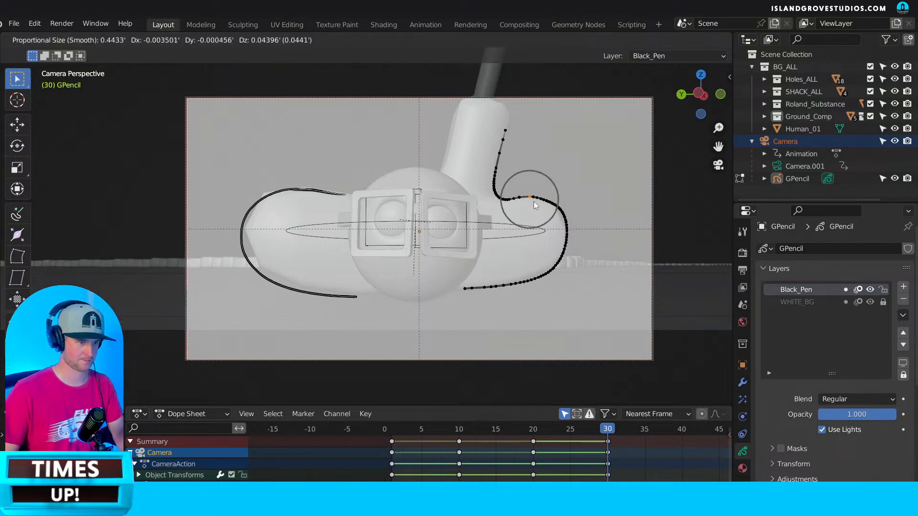
click(533, 202)
Return to Draw Mode and outline the putter neck from the ball up over its rounded top to the right stroke.
click(83, 42)
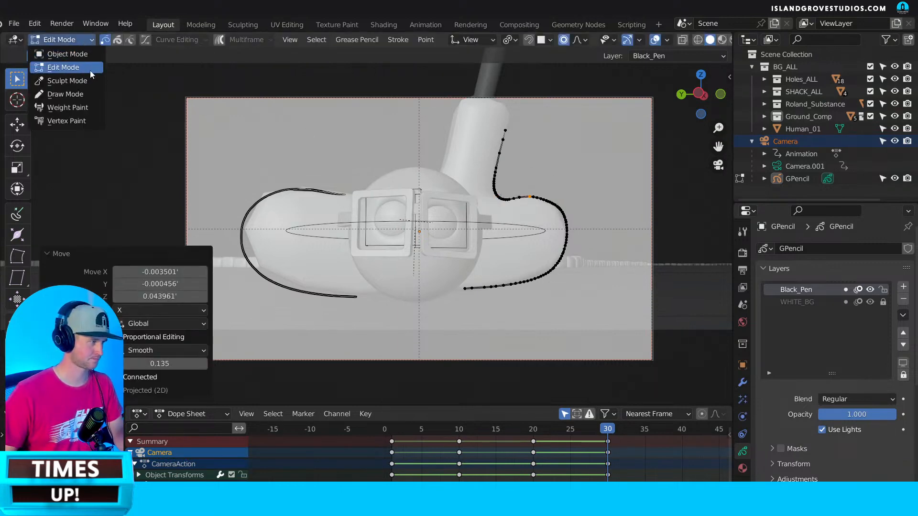
click(67, 94)
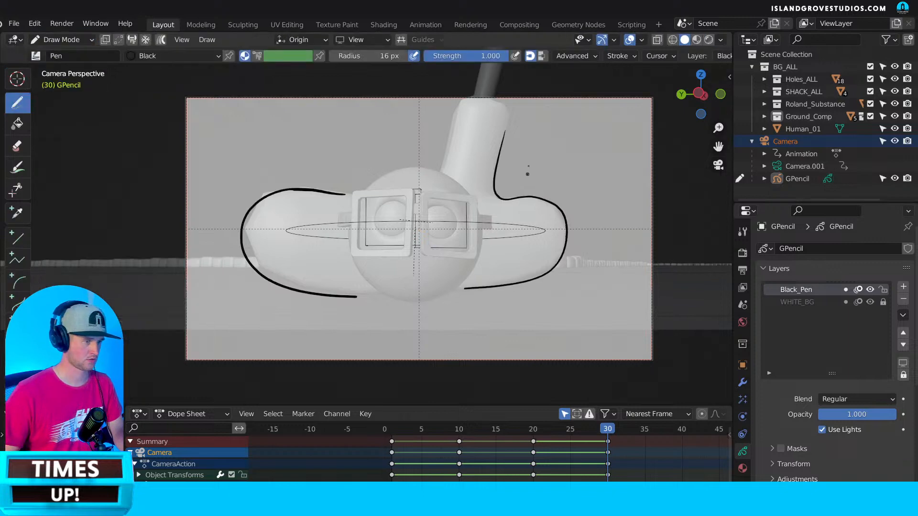
mouse_move(442, 169)
mouse_down()
mouse_move(457, 110)
mouse_move(500, 103)
mouse_move(505, 139)
mouse_up()
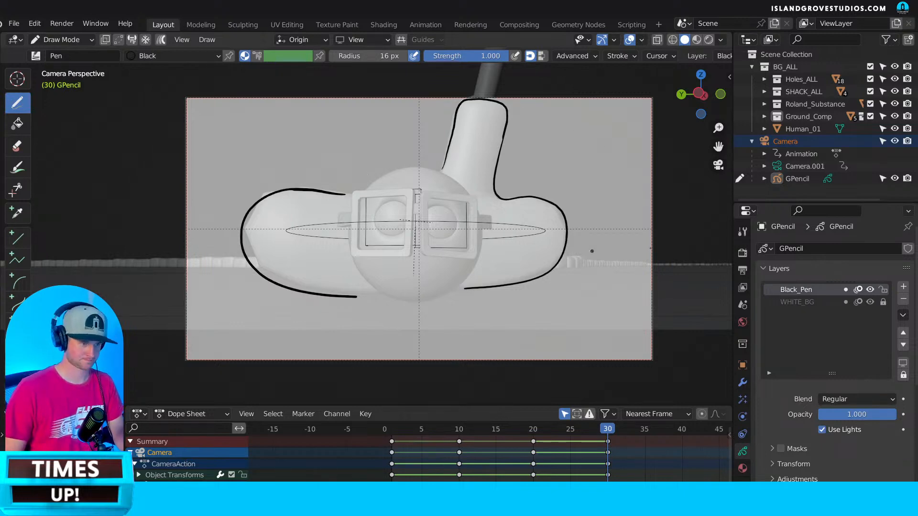
Pull the camera back from the putter with the view lock on, recentre the ball, and release the lock.
key(n)
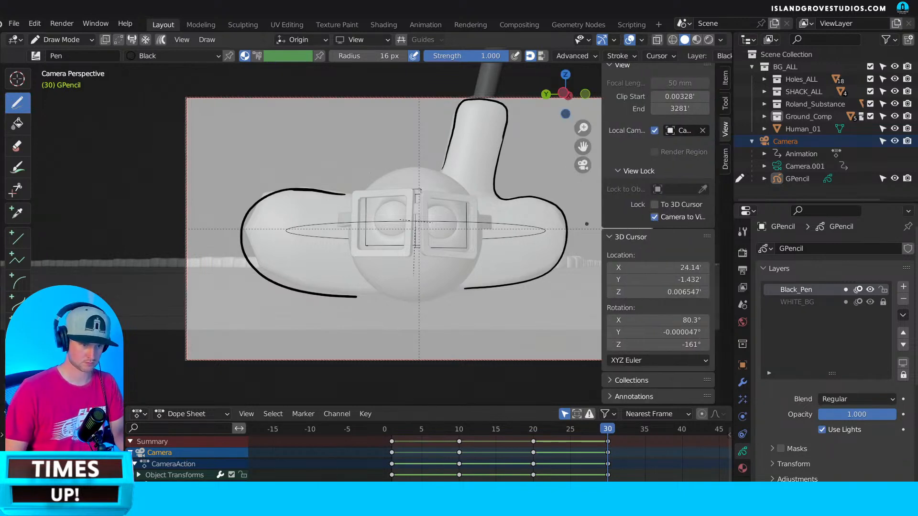
scroll(581, 229, up, 1)
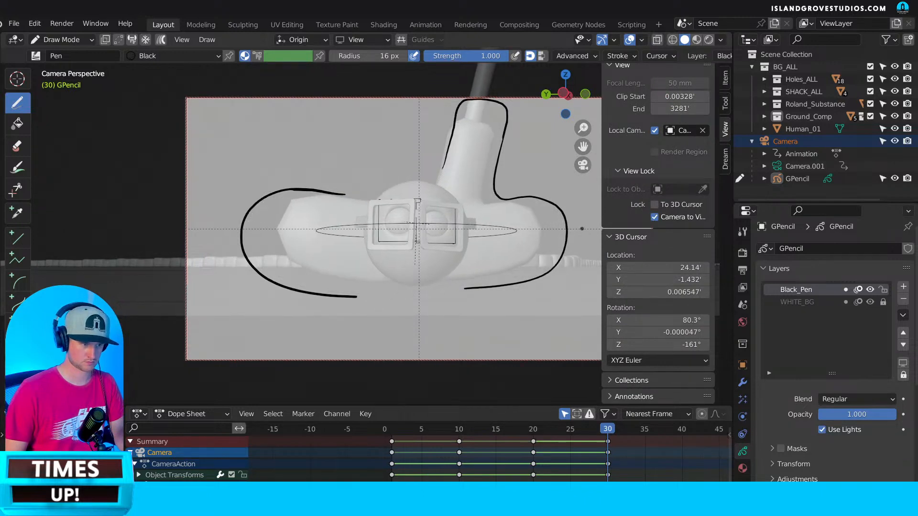
scroll(582, 229, up, 1)
scroll(579, 231, up, 2)
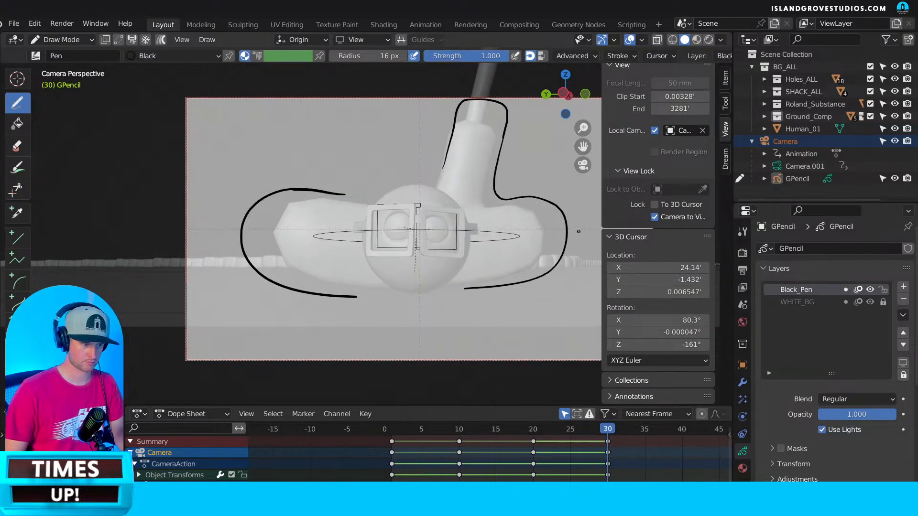
scroll(578, 231, down, 3)
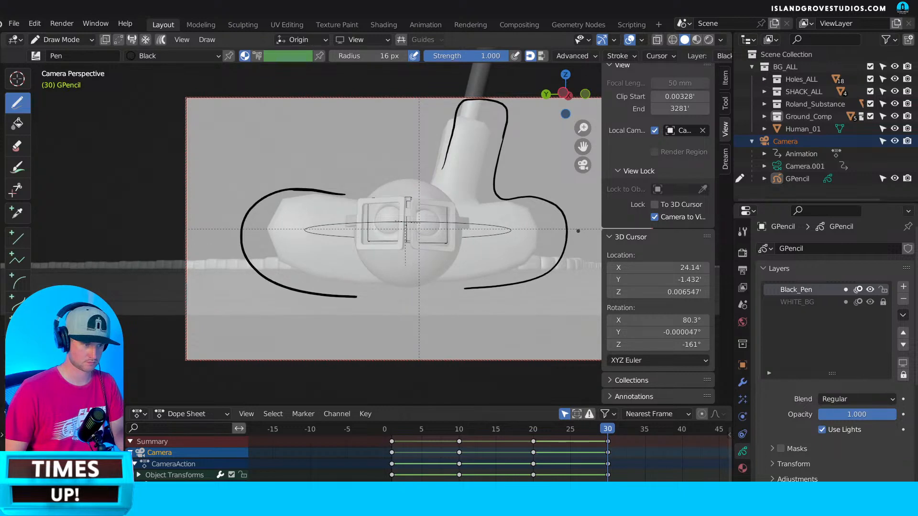
ctrl+scroll(578, 231, up, 2)
ctrl+scroll(578, 230, down, 2)
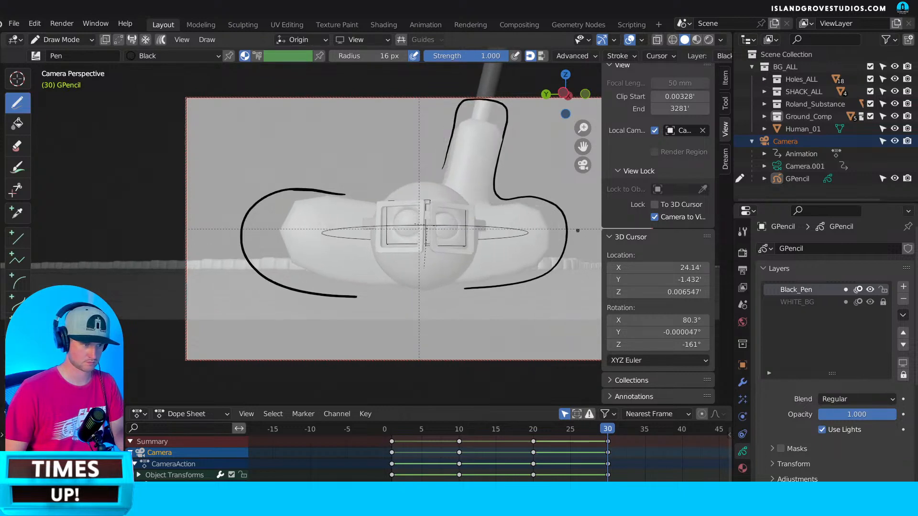
ctrl+scroll(577, 231, down, 1)
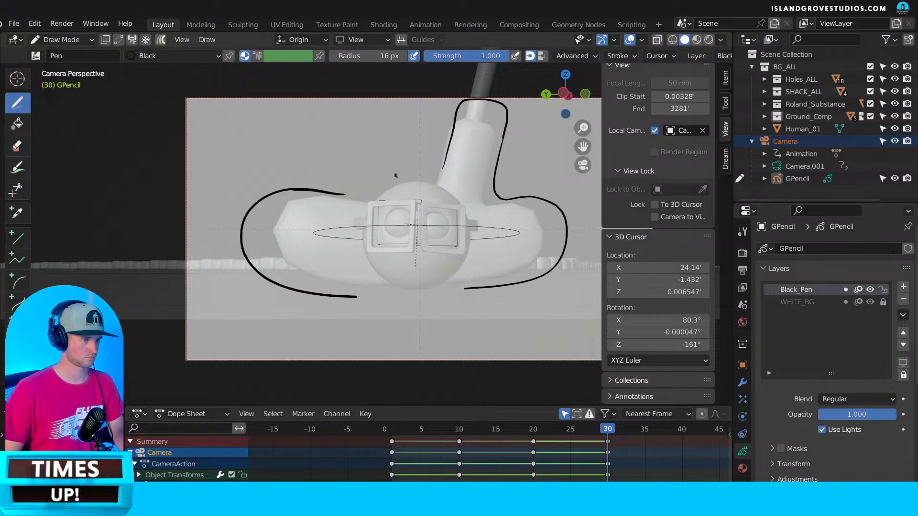
Select all frame 30 strokes in Edit Mode and set the transform pivot to Median Point.
ctrl+scroll(251, 121, down, 2)
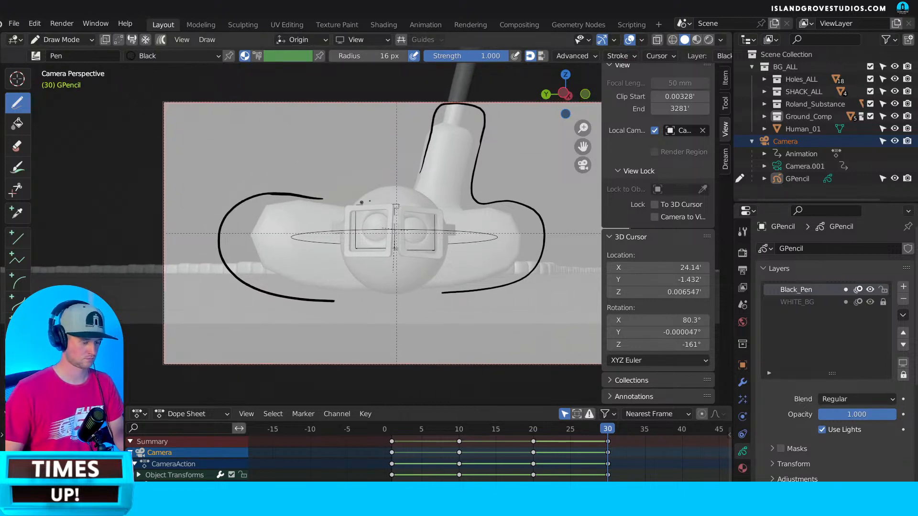
click(76, 40)
click(84, 67)
key(a)
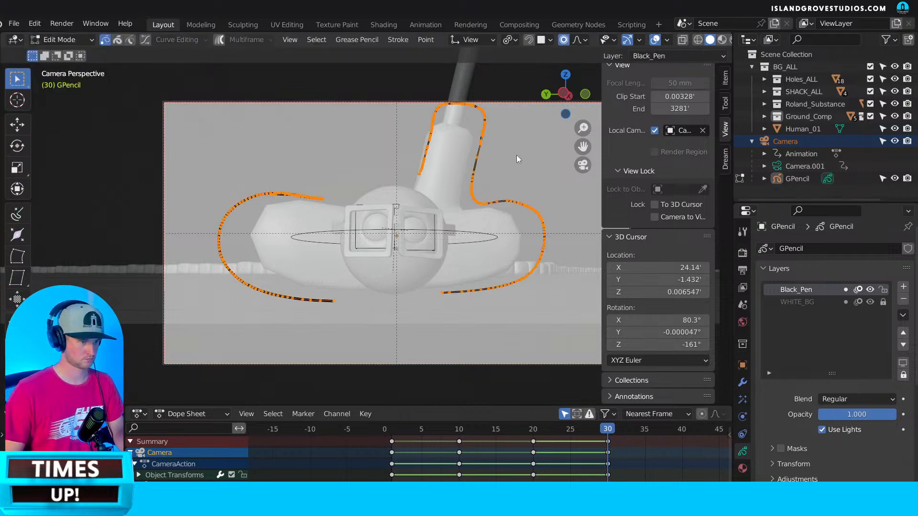
key(s)
click(529, 147)
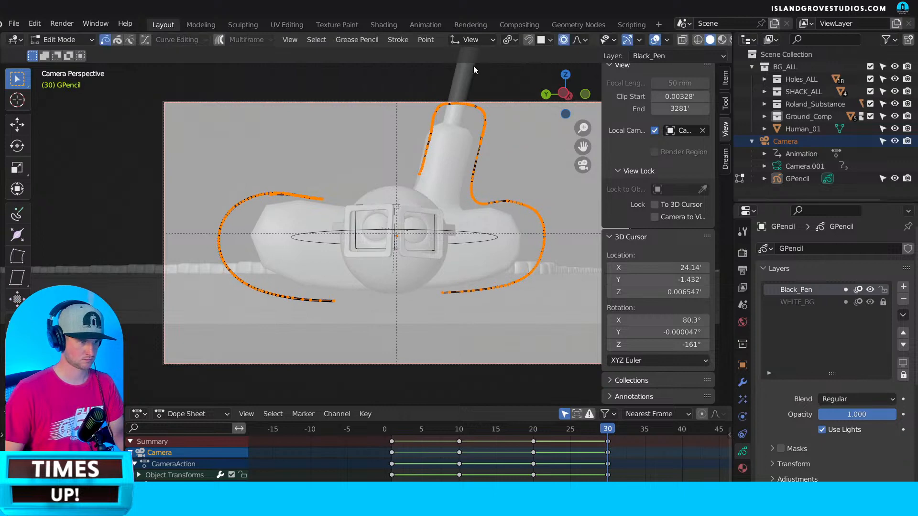
click(509, 40)
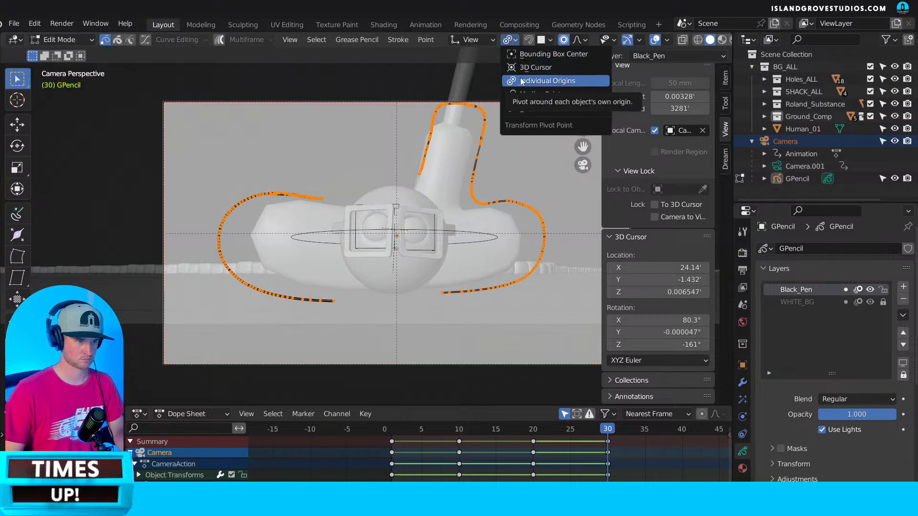
click(524, 95)
Scale the putter outlines to 0.820 and lower them about 0.088' to fit the putter head and neck.
key(s)
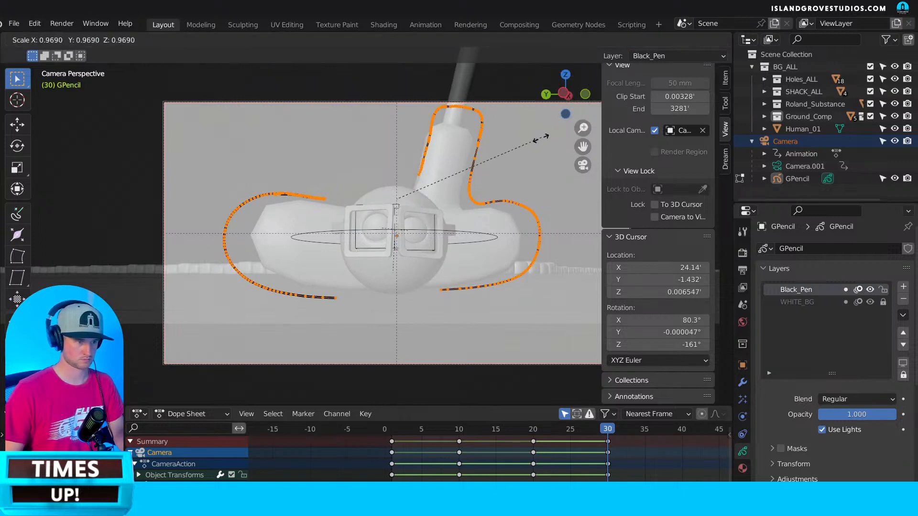
click(525, 156)
key(g)
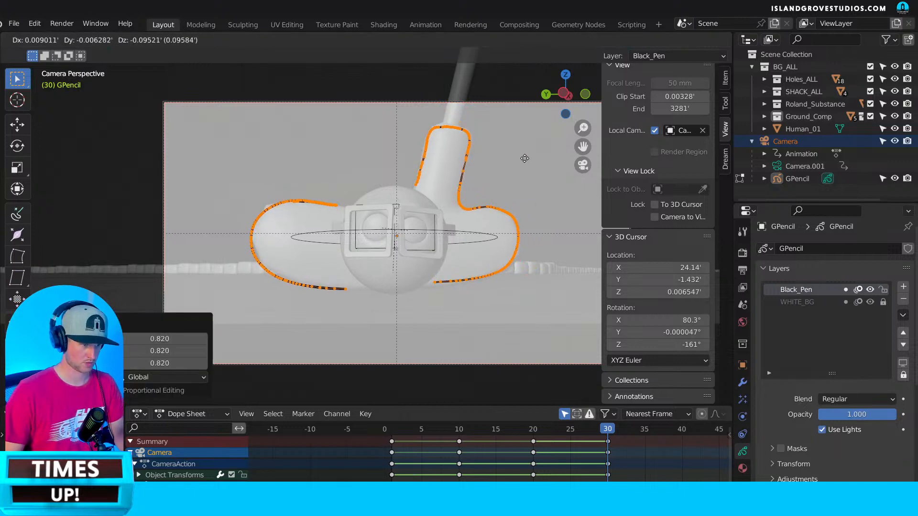
click(524, 158)
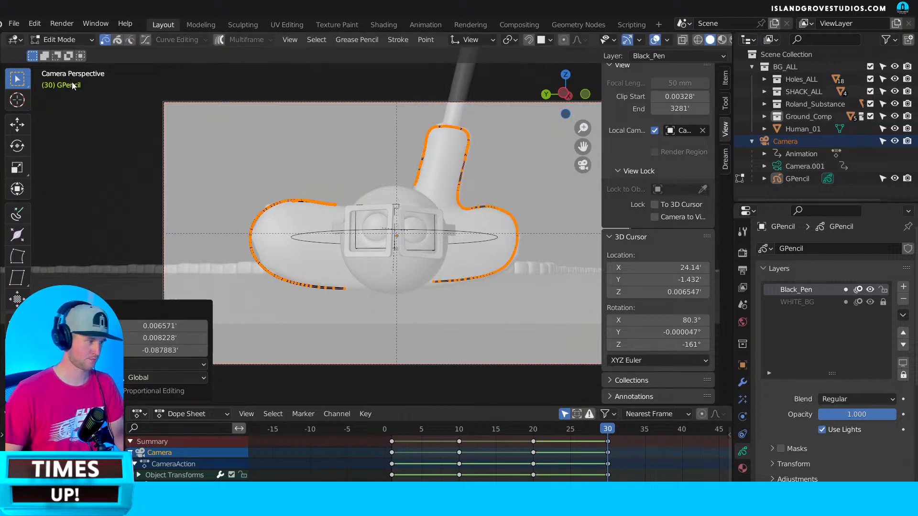
Return to Draw Mode and draw both edges of the putter shaft from the neck's top past the camera frame.
click(72, 41)
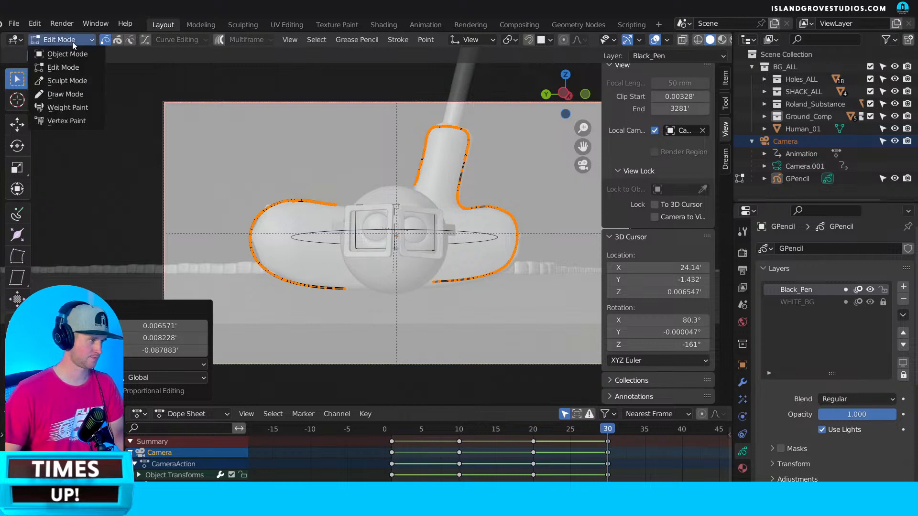
click(82, 93)
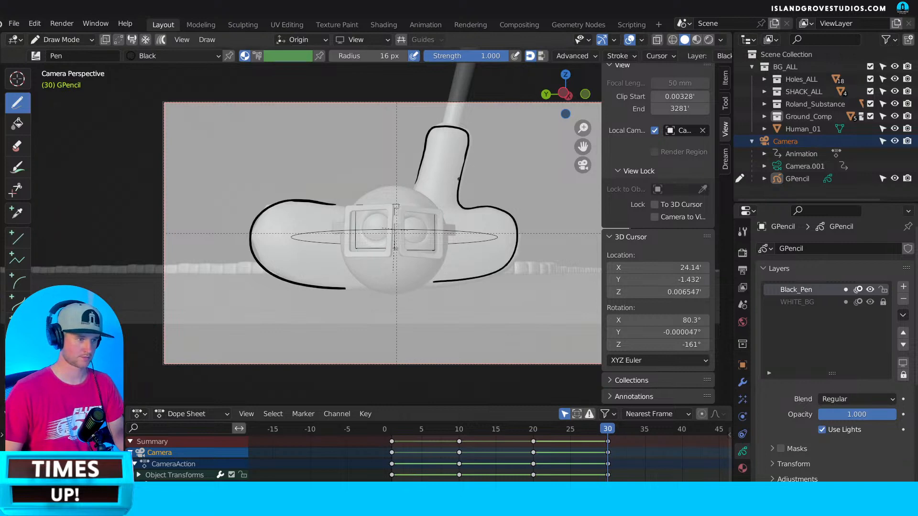
scroll(471, 174, up, 2)
drag(458, 121, 468, 79)
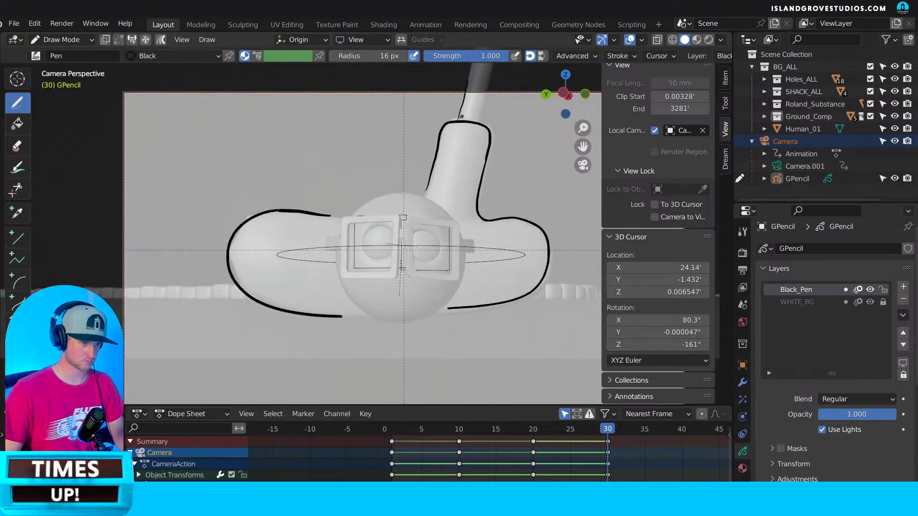
drag(478, 127, 488, 88)
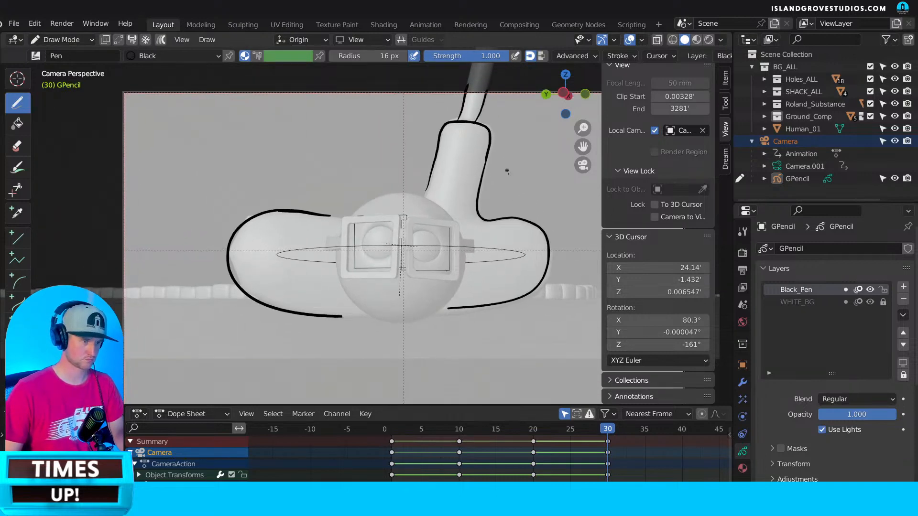
Draw the stone border right of the putter head, with top and bottom edges and short vertical lines between the stones.
scroll(415, 280, up, 2)
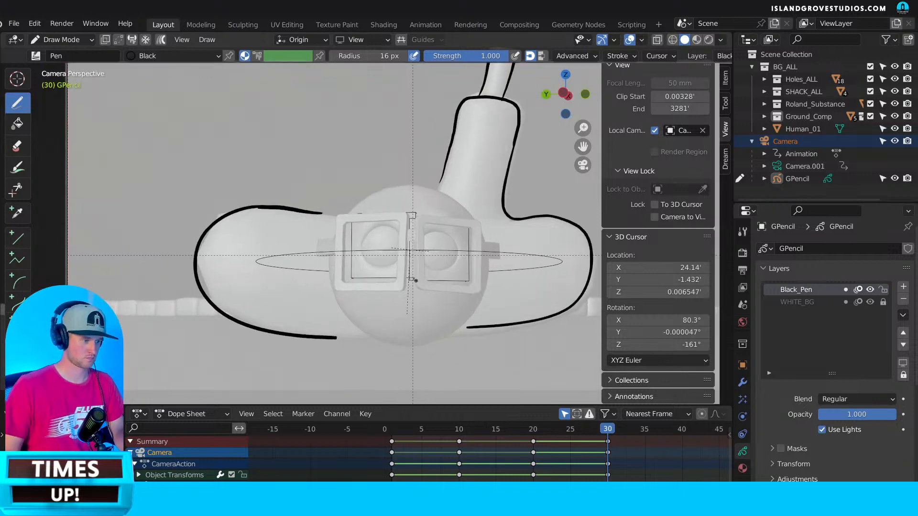
shift+middle_drag(416, 280, 181, 228)
drag(357, 248, 526, 261)
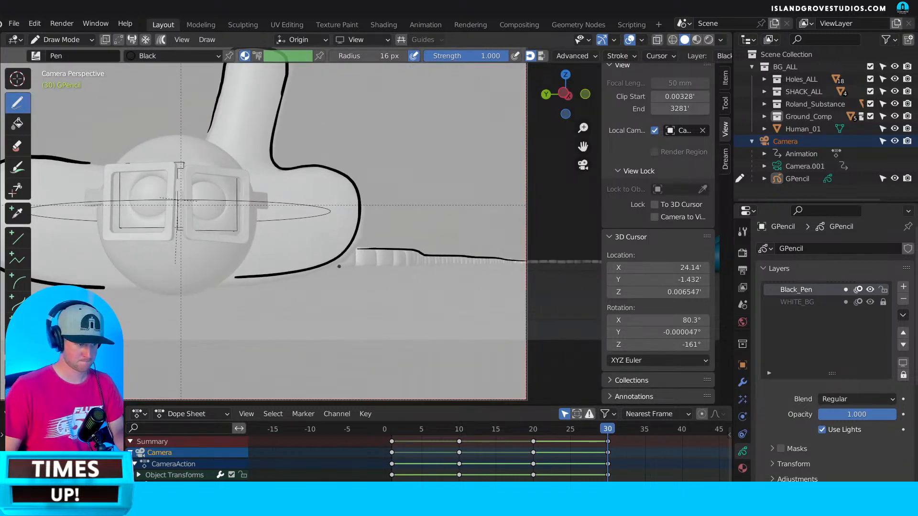
drag(339, 266, 526, 265)
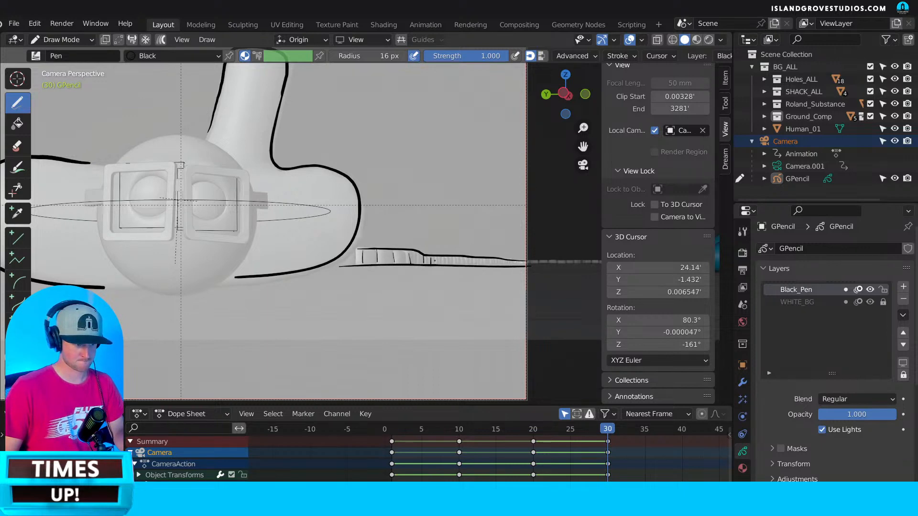
drag(434, 260, 442, 266)
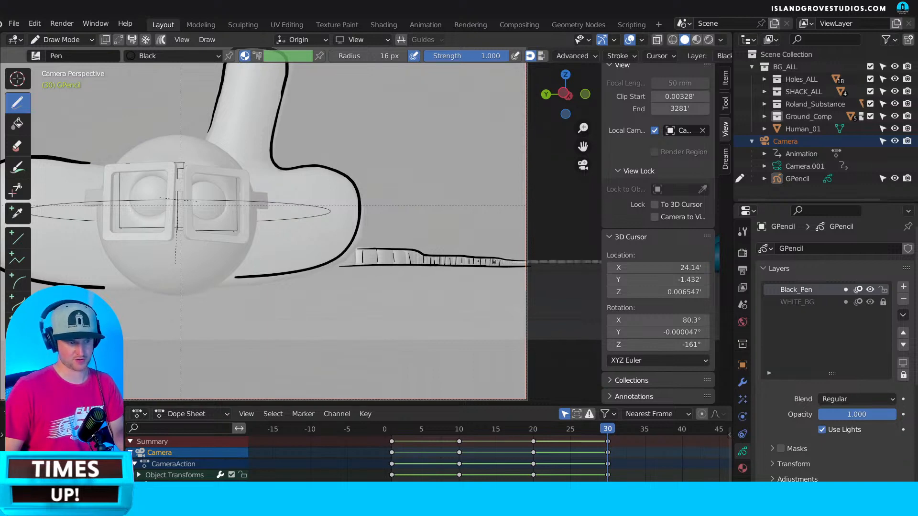
key(Home)
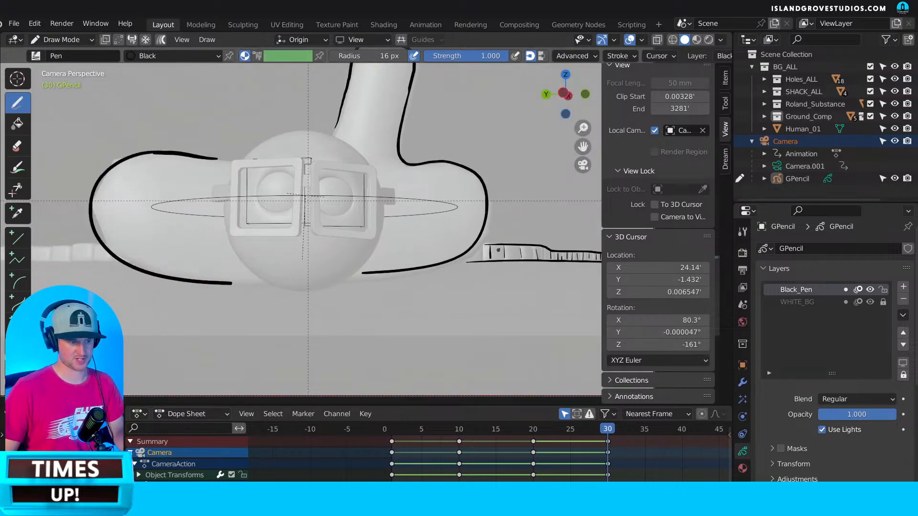
shift+middle_drag(505, 259, 489, 250)
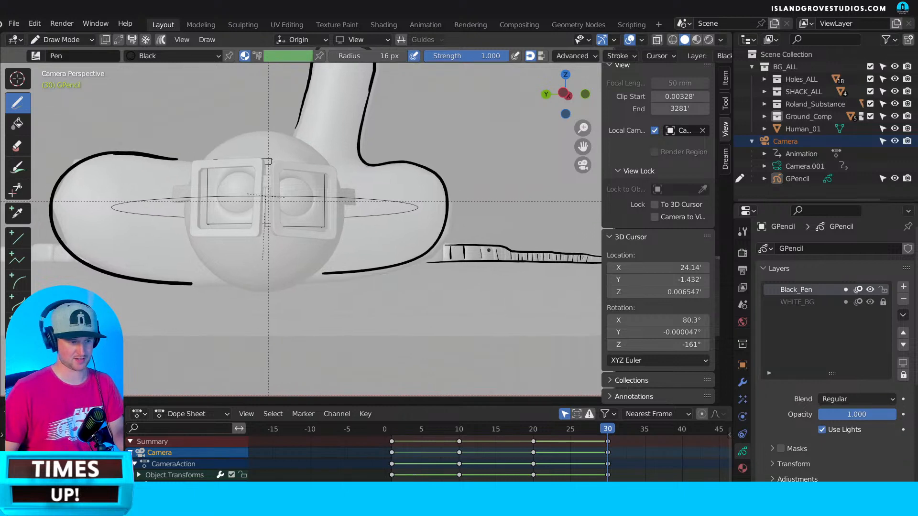
shift+middle_drag(248, 230, 381, 229)
scroll(381, 230, up, 3)
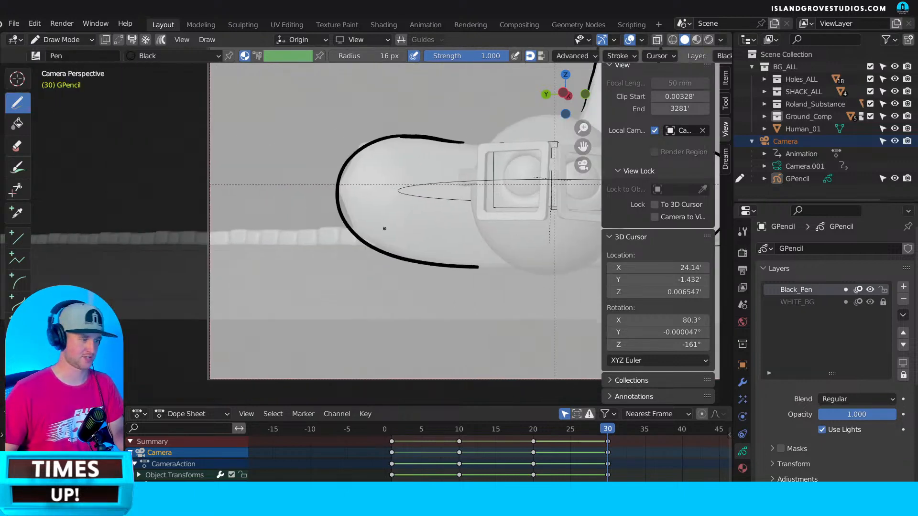
drag(230, 219, 236, 253)
mouse_move(246, 226)
mouse_down()
mouse_move(244, 257)
mouse_move(254, 256)
mouse_up()
drag(264, 231, 266, 259)
drag(269, 232, 268, 260)
drag(272, 233, 271, 262)
mouse_move(278, 229)
mouse_down()
mouse_move(274, 262)
mouse_move(235, 241)
mouse_move(256, 246)
mouse_up()
key(ctrl+z)
key(ctrl+z)
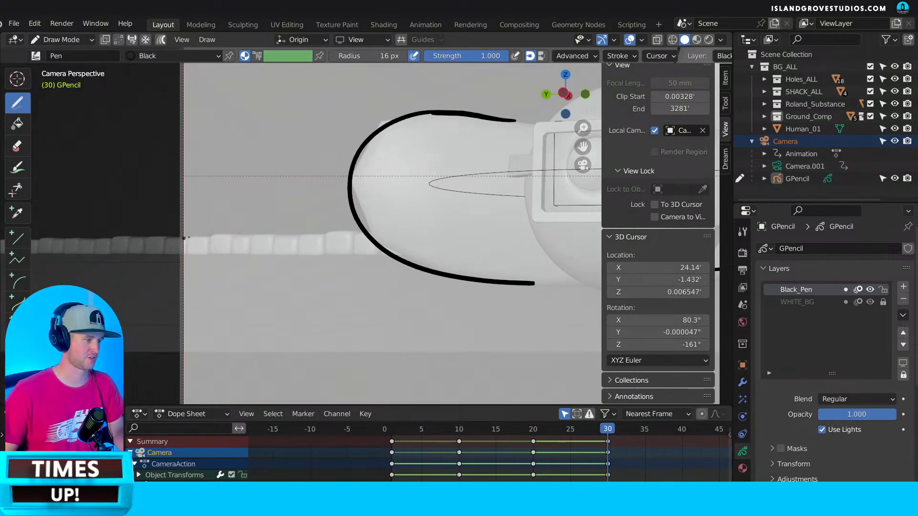
Draw the stone border left of the putter head, tracing its top and bottom edges inward from the camera frame.
drag(194, 236, 304, 233)
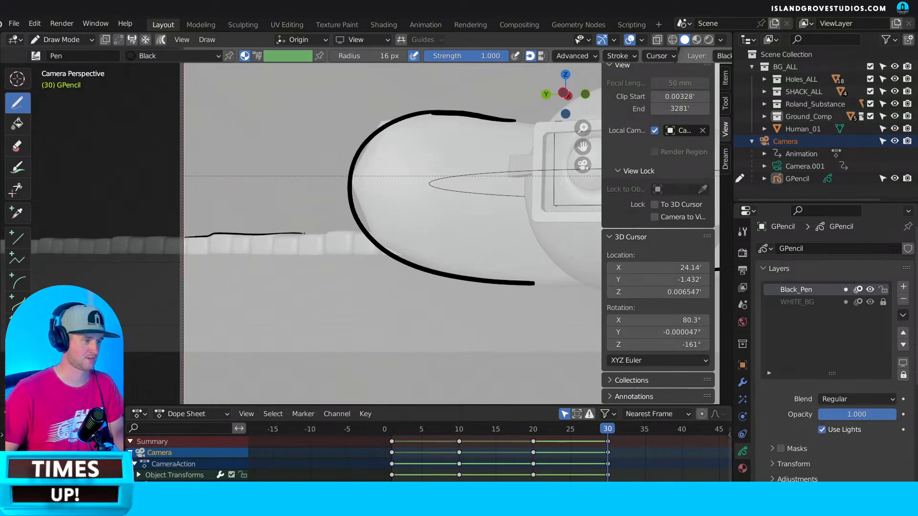
mouse_move(190, 255)
mouse_down()
mouse_move(376, 254)
mouse_move(210, 254)
mouse_up()
mouse_move(302, 248)
middle_down()
mouse_move(312, 262)
mouse_move(281, 273)
mouse_move(296, 267)
middle_up()
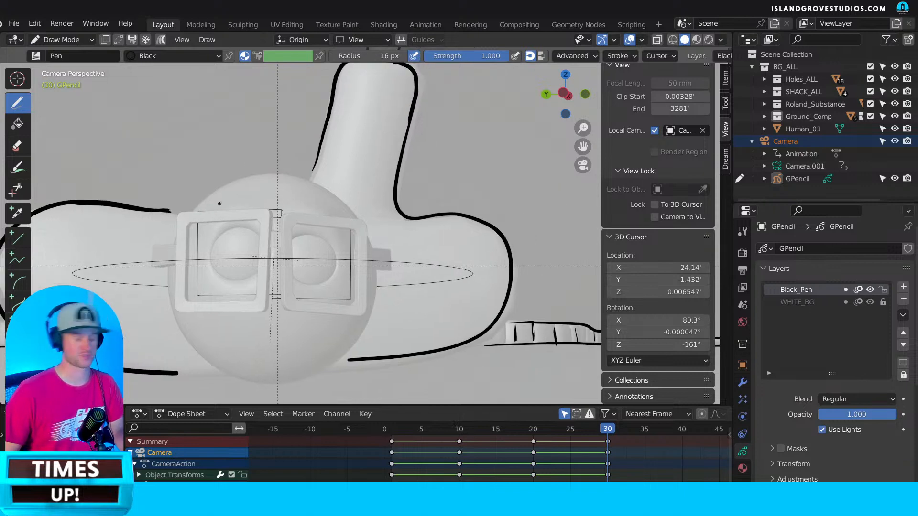
Outline the ball's top arc and lower curve around the glasses, and draw the glasses' temple arm on each side.
middle_drag(352, 207, 287, 159)
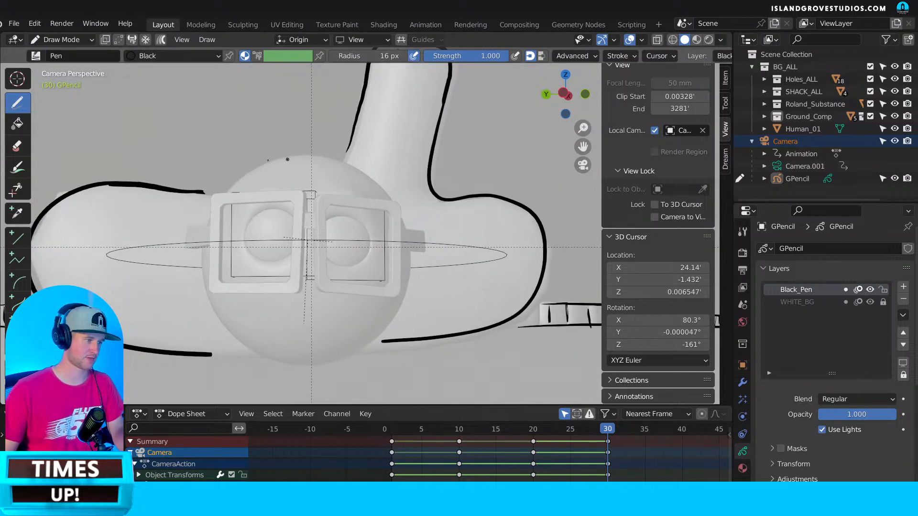
mouse_move(227, 193)
mouse_down()
mouse_move(287, 156)
mouse_move(339, 159)
mouse_move(388, 198)
mouse_up()
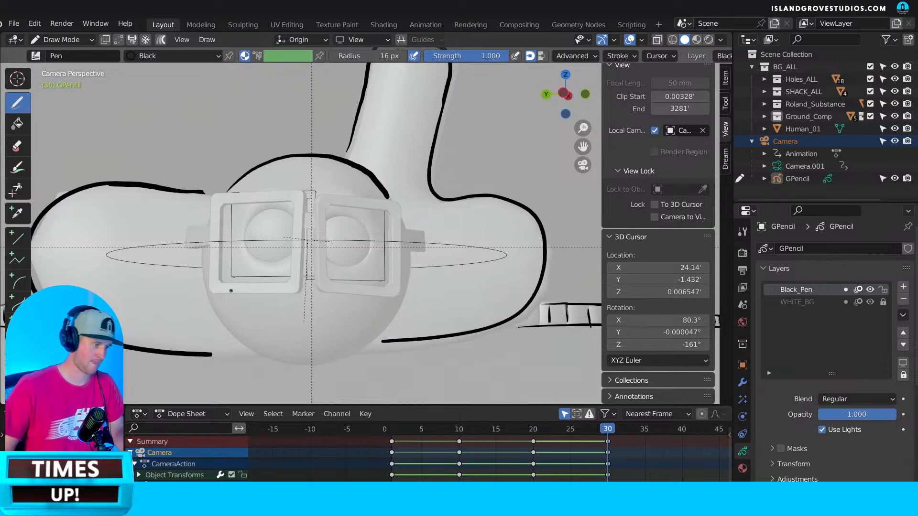
mouse_move(204, 251)
mouse_down()
mouse_move(209, 317)
mouse_move(254, 353)
mouse_move(333, 363)
mouse_move(388, 323)
mouse_move(406, 266)
mouse_up()
key(ctrl+z)
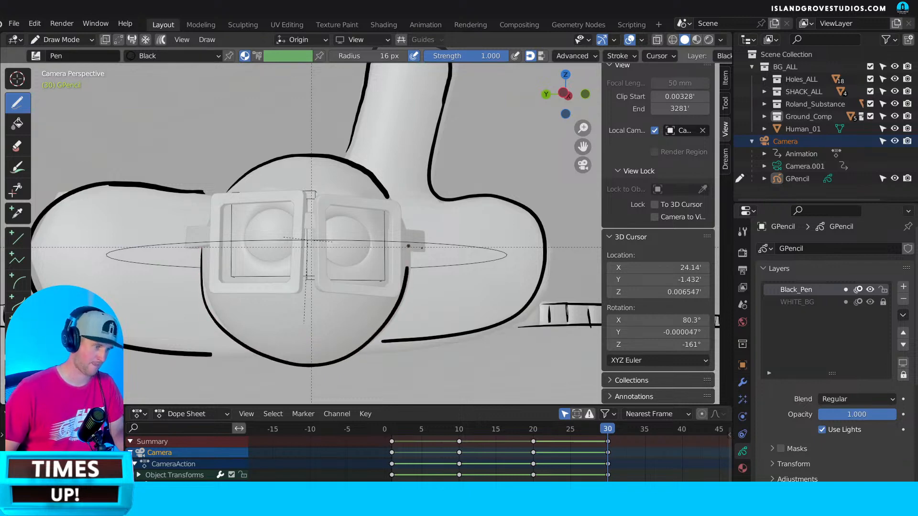
key(ctrl+z)
mouse_move(203, 247)
mouse_down()
mouse_move(222, 332)
mouse_move(280, 364)
mouse_move(333, 361)
mouse_move(377, 341)
mouse_move(403, 311)
mouse_move(415, 270)
mouse_move(412, 236)
mouse_move(427, 244)
mouse_move(407, 249)
mouse_up()
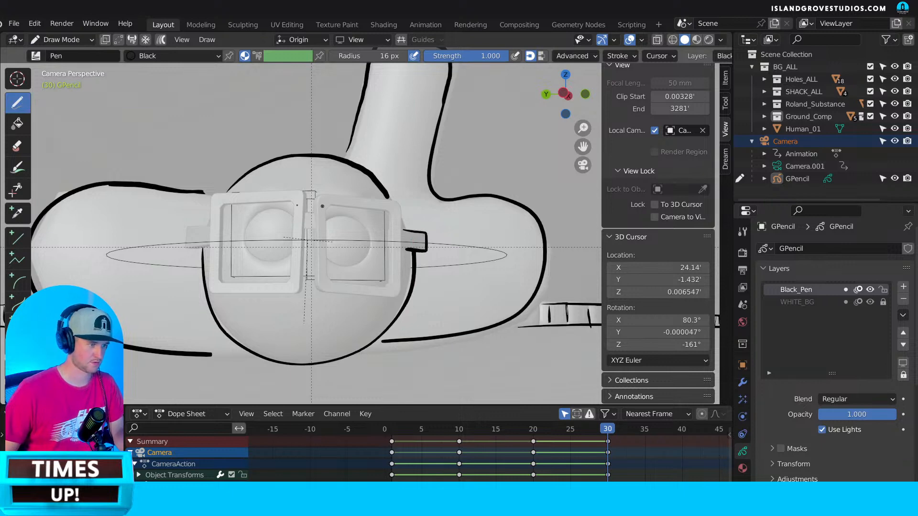
mouse_move(209, 225)
mouse_down()
mouse_move(185, 226)
mouse_move(191, 245)
mouse_move(209, 244)
mouse_up()
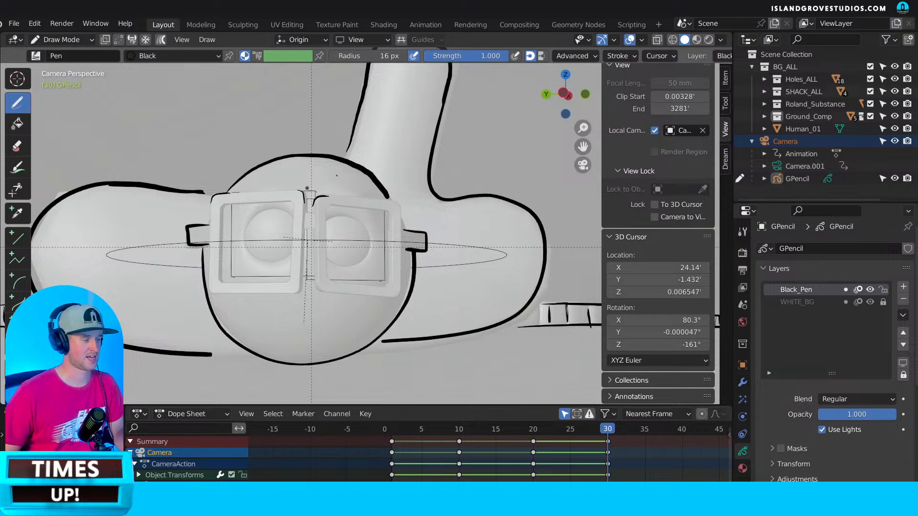
Undo the thin strokes at the glasses' bridge and set the pen radius to 26 px.
key(ctrl+z)
key(ctrl+z)
key(ctrl+z)
key(f)
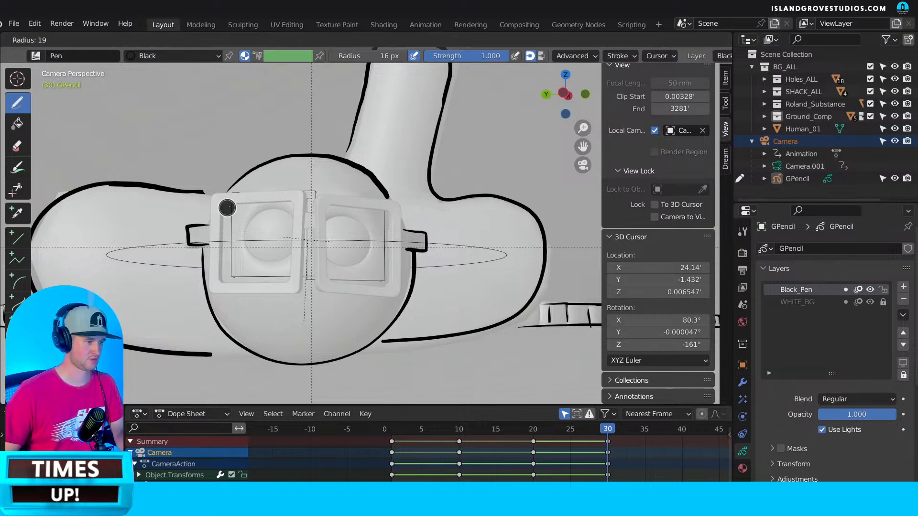
click(218, 205)
drag(233, 197, 293, 197)
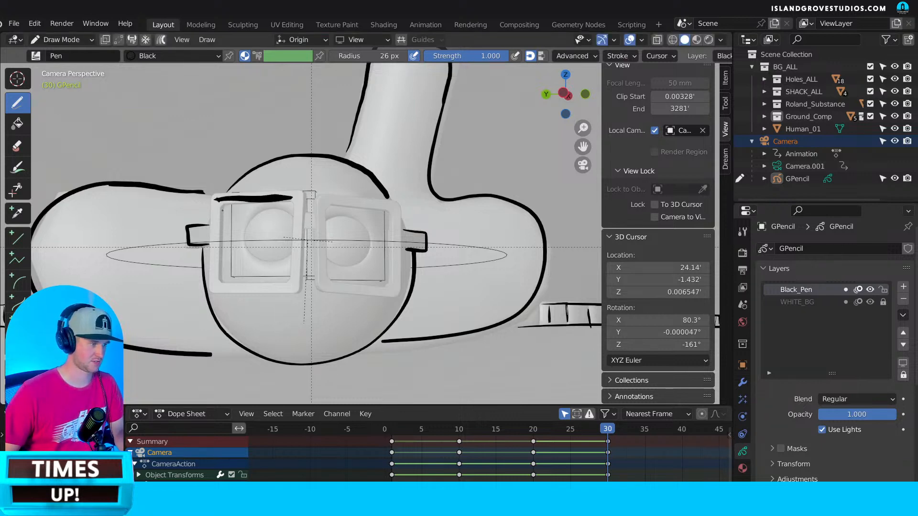
drag(219, 202, 228, 282)
key(ctrl+z)
key(ctrl+z)
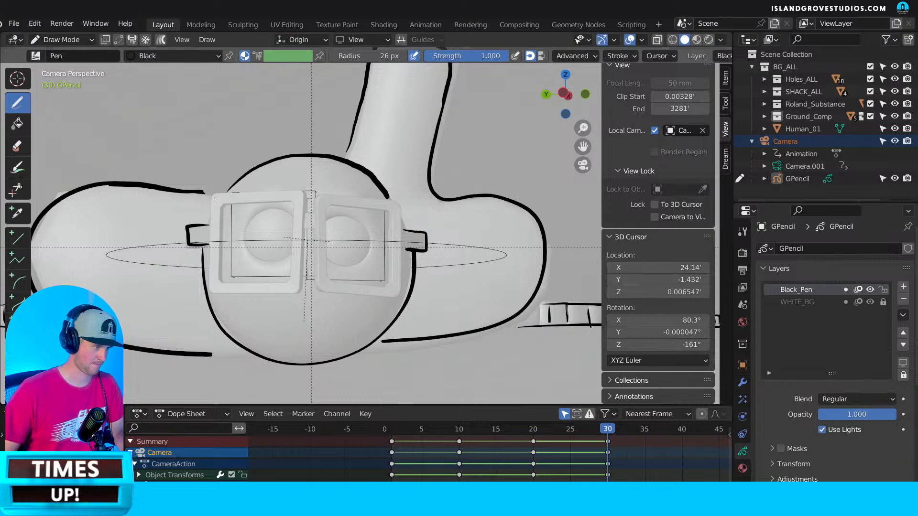
Trace all four sides of the left lens's square frame with the thicker pen.
drag(214, 198, 302, 194)
mouse_move(217, 200)
mouse_down()
mouse_move(214, 286)
mouse_move(297, 288)
mouse_up()
drag(302, 195, 298, 293)
Trace the four sides of the right lens's tilted frame and join both lenses with two short bridge lines.
drag(318, 198, 324, 282)
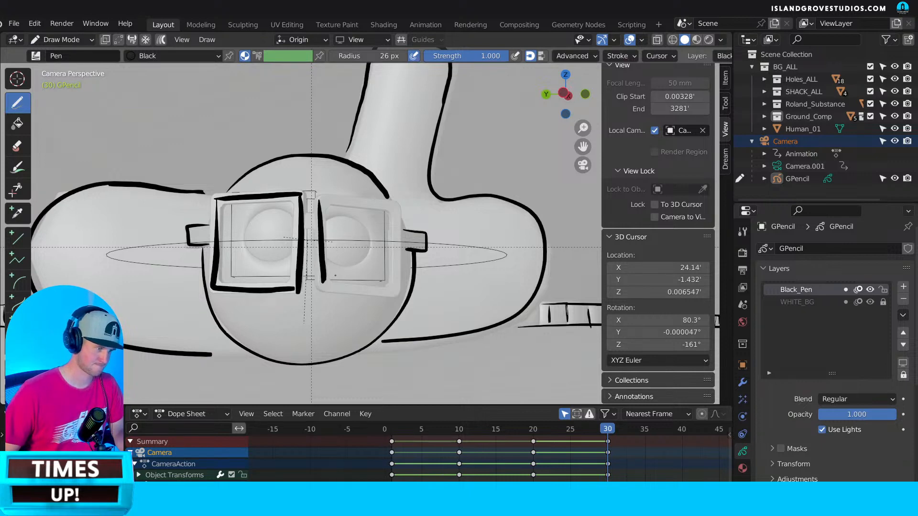
drag(319, 200, 401, 209)
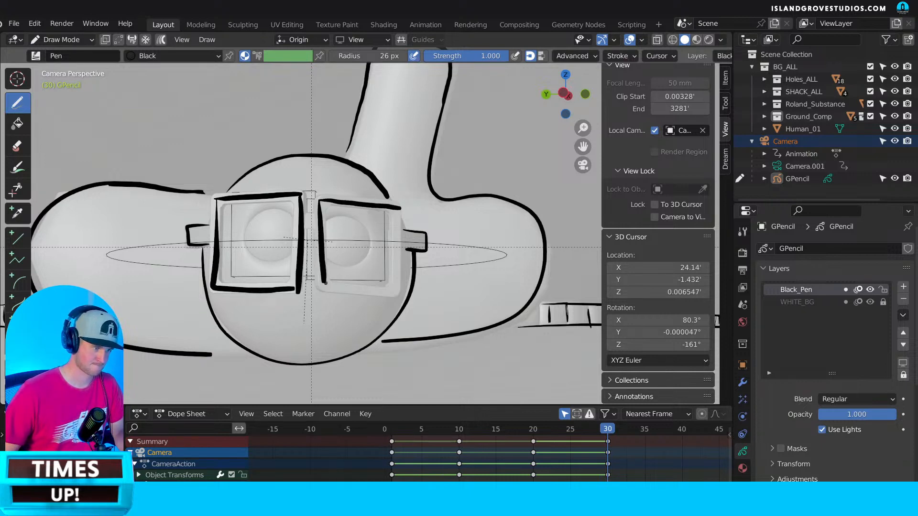
mouse_move(325, 283)
mouse_down()
mouse_move(391, 292)
mouse_move(392, 208)
mouse_up()
key(ctrl+z)
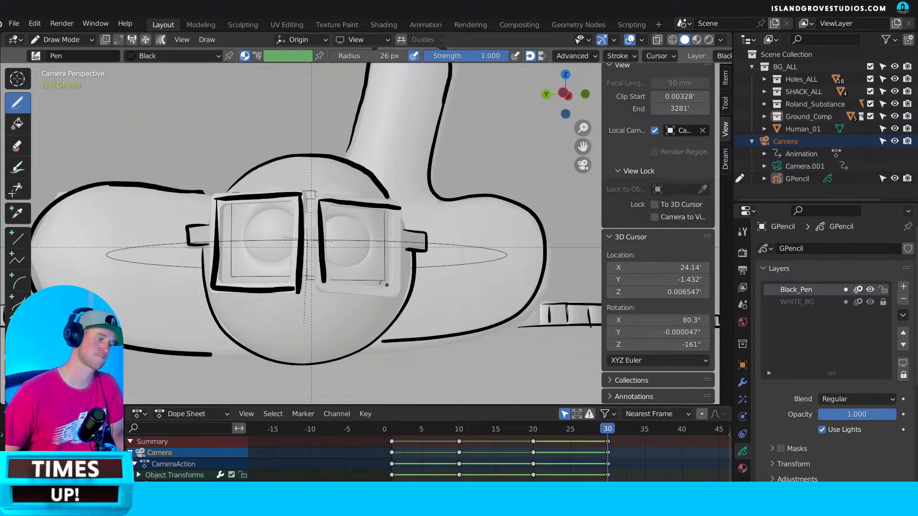
mouse_move(321, 282)
mouse_down()
mouse_move(395, 293)
mouse_move(393, 211)
mouse_up()
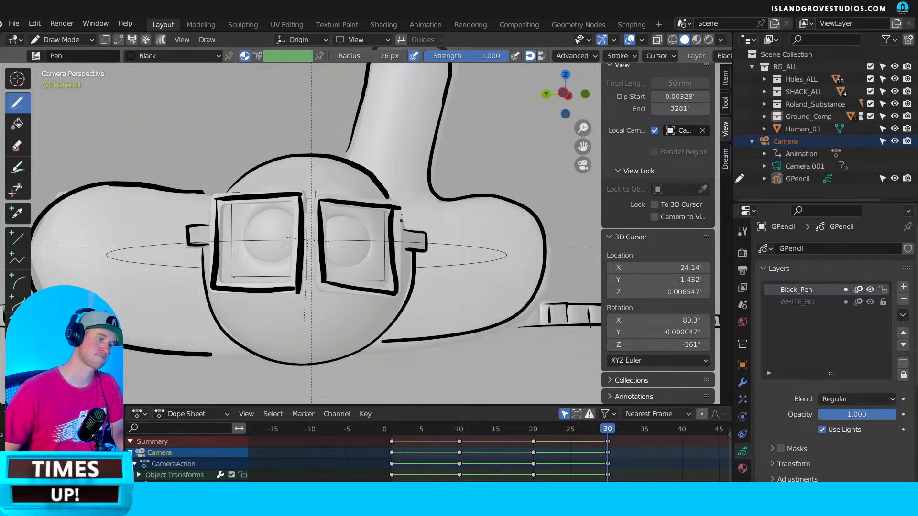
key(ctrl+z)
drag(324, 282, 399, 293)
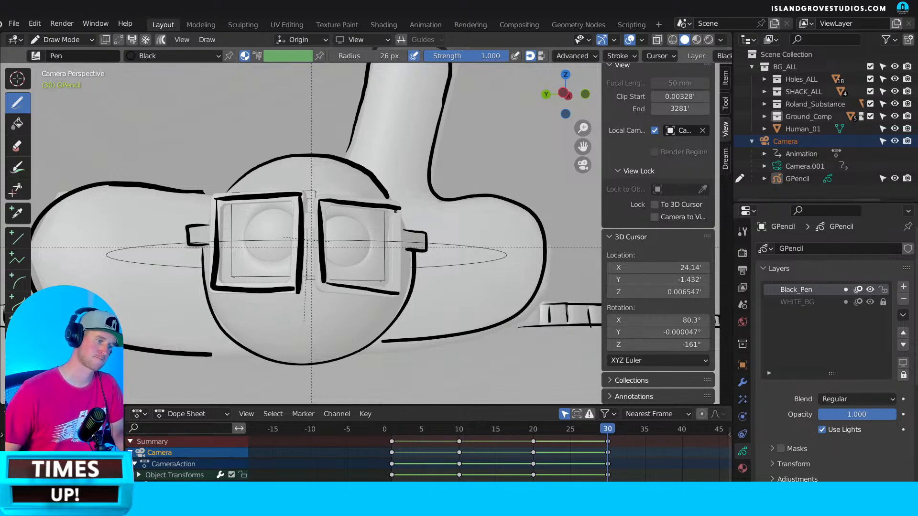
drag(395, 211, 399, 293)
drag(303, 215, 318, 215)
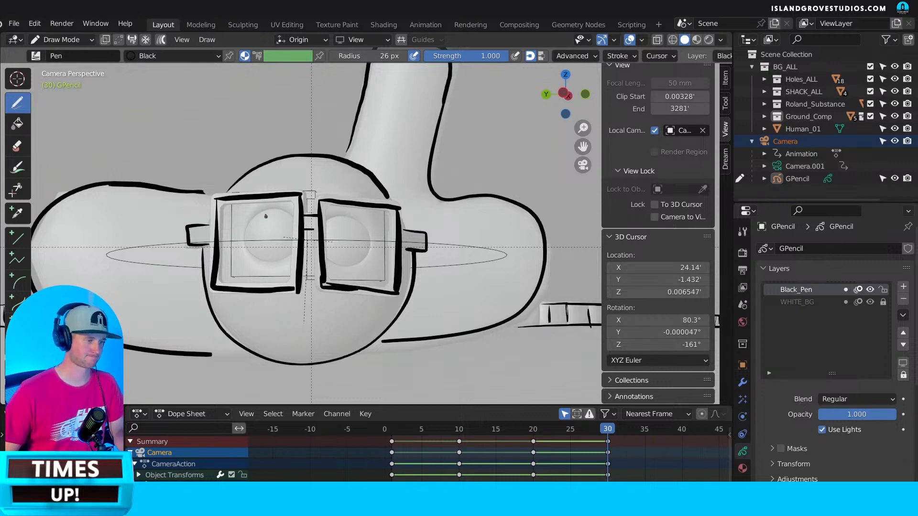
Outline a round eye inside each lens and fill in a black pupil on each eye's inner side.
mouse_move(253, 218)
mouse_down()
mouse_move(250, 256)
mouse_move(294, 255)
mouse_up()
mouse_move(249, 220)
mouse_down()
mouse_move(289, 215)
mouse_move(363, 228)
mouse_move(354, 265)
mouse_move(330, 259)
mouse_up()
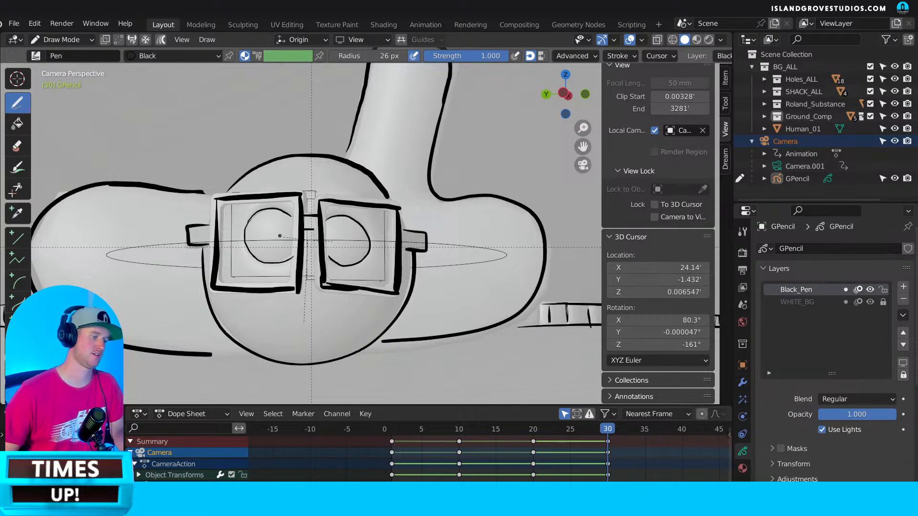
drag(278, 238, 282, 237)
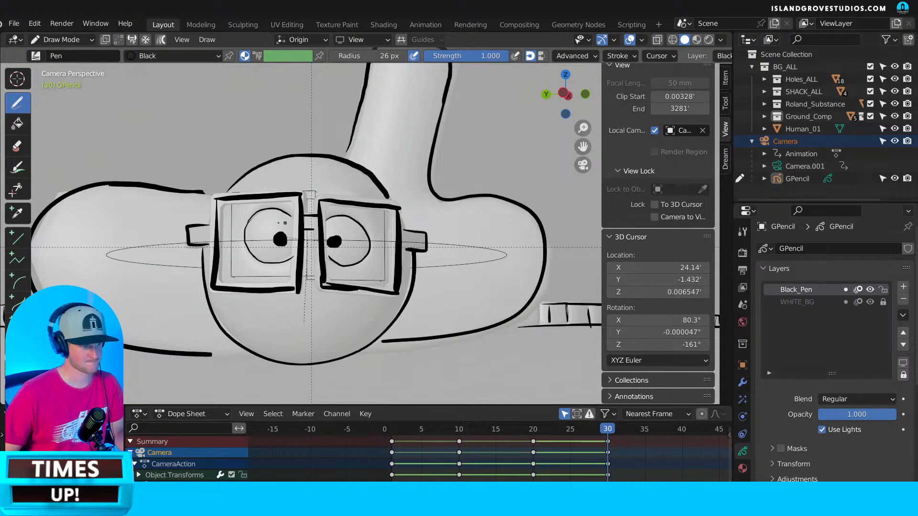
Try to draw slanted upper eyelid strokes across both eyes.
drag(257, 212, 296, 216)
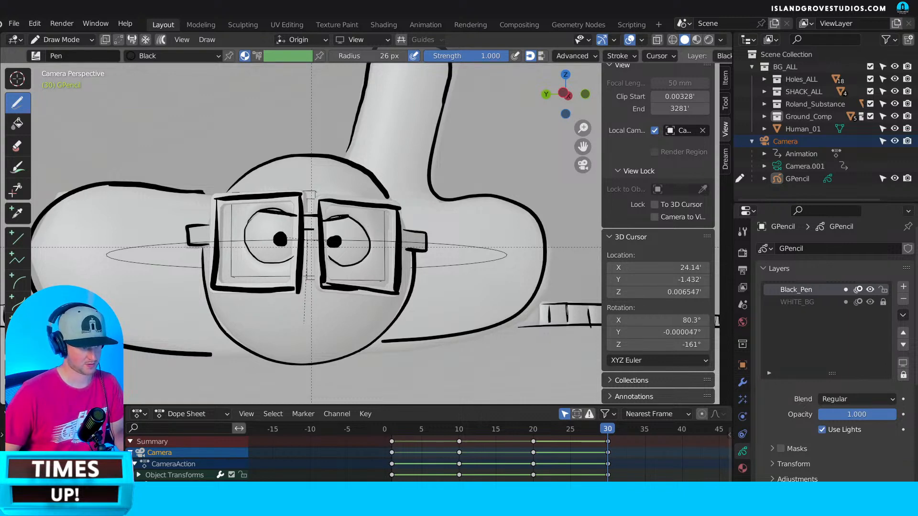
key(ctrl+z)
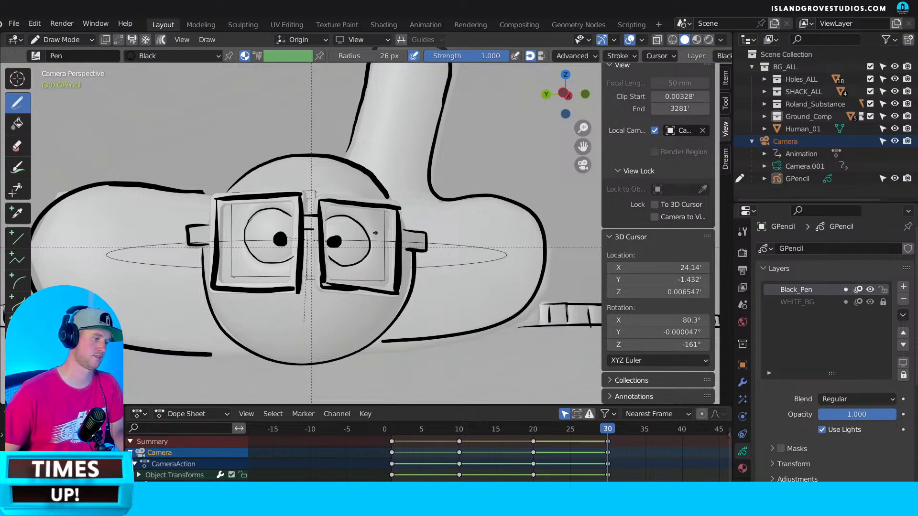
scroll(288, 225, down, 4)
scroll(402, 204, up, 5)
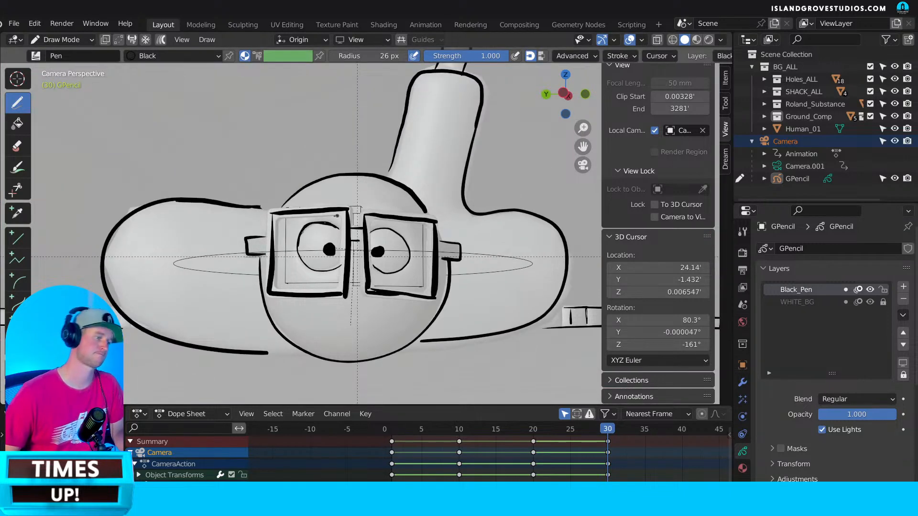
mouse_move(304, 229)
mouse_down()
mouse_move(327, 225)
mouse_move(338, 237)
mouse_up()
mouse_move(309, 227)
mouse_down()
mouse_move(342, 237)
mouse_move(388, 232)
mouse_move(382, 216)
mouse_move(407, 229)
mouse_up()
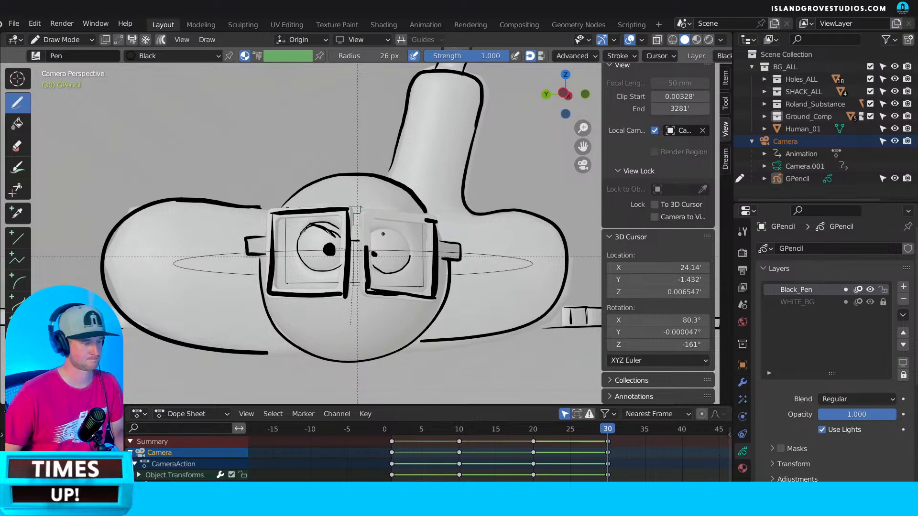
key(ctrl+z)
Reduce the point eraser's radius to 19 px and erase the messy eyelid strokes and upper outlines of both eyes.
scroll(383, 233, up, 5)
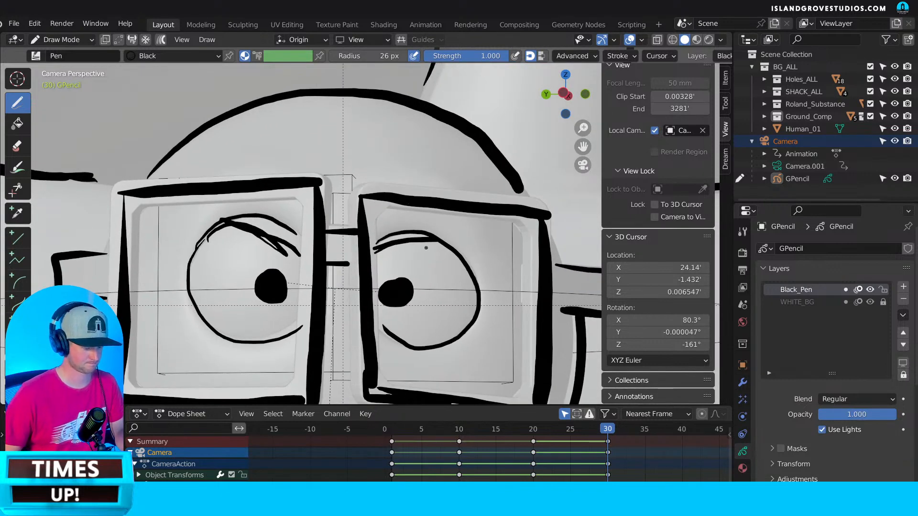
key(e)
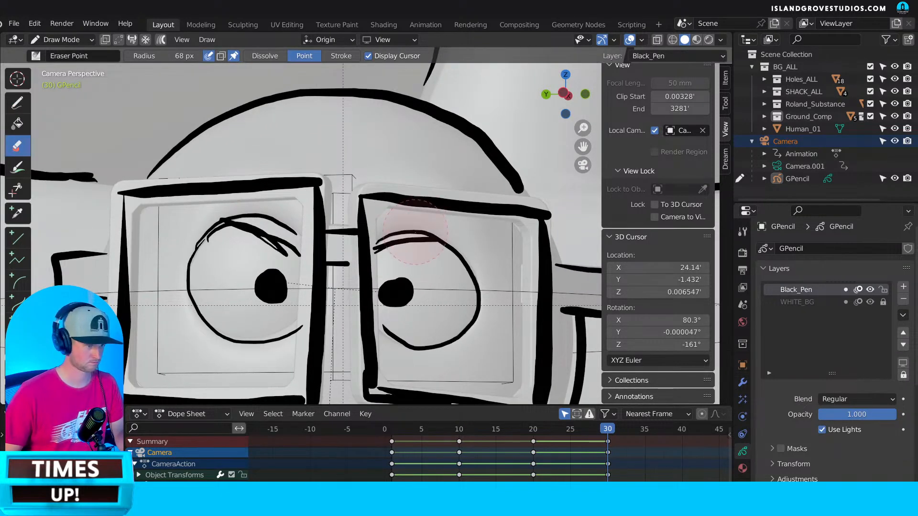
key(f)
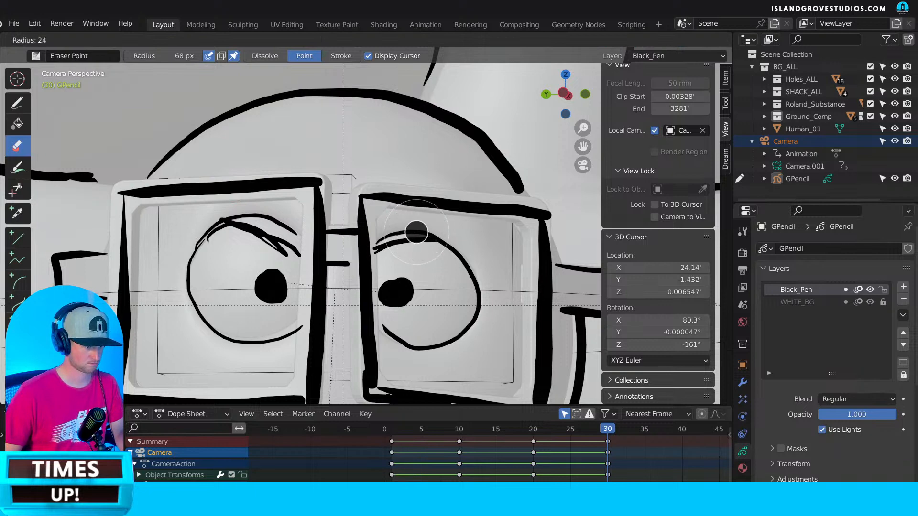
click(388, 236)
mouse_move(386, 235)
mouse_down()
mouse_move(404, 228)
mouse_move(445, 239)
mouse_move(397, 242)
mouse_up()
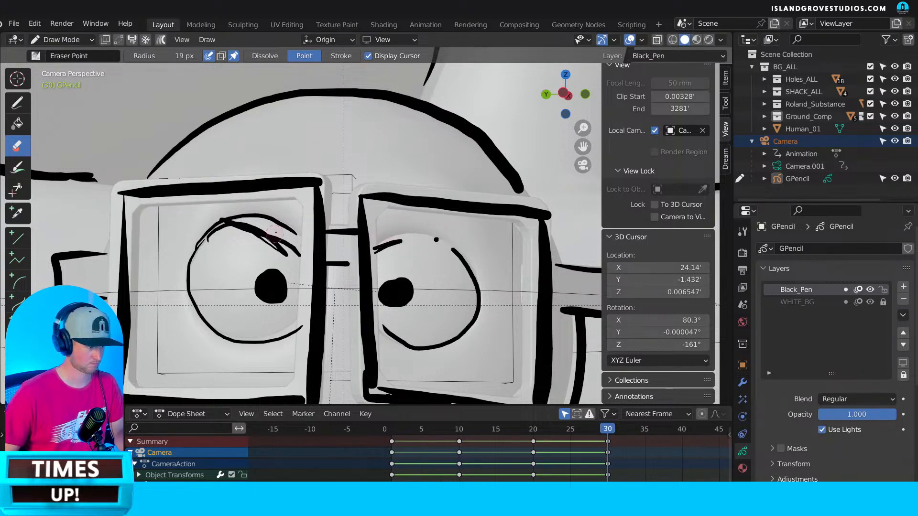
mouse_move(260, 223)
mouse_down()
mouse_move(218, 221)
mouse_move(288, 246)
mouse_move(271, 235)
mouse_move(286, 224)
mouse_move(253, 214)
mouse_move(196, 242)
mouse_up()
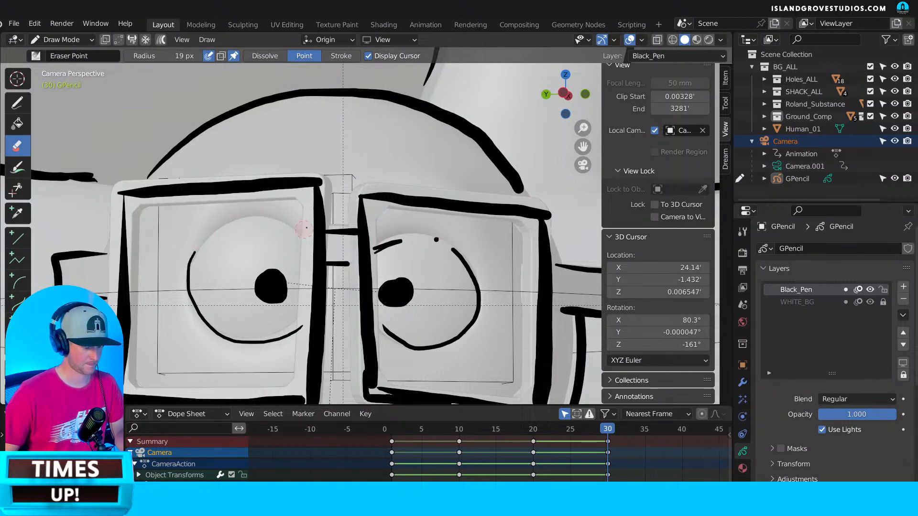
Redraw a flatter upper eyelid line across the left eye and close the top of the right eye with the pen.
click(17, 103)
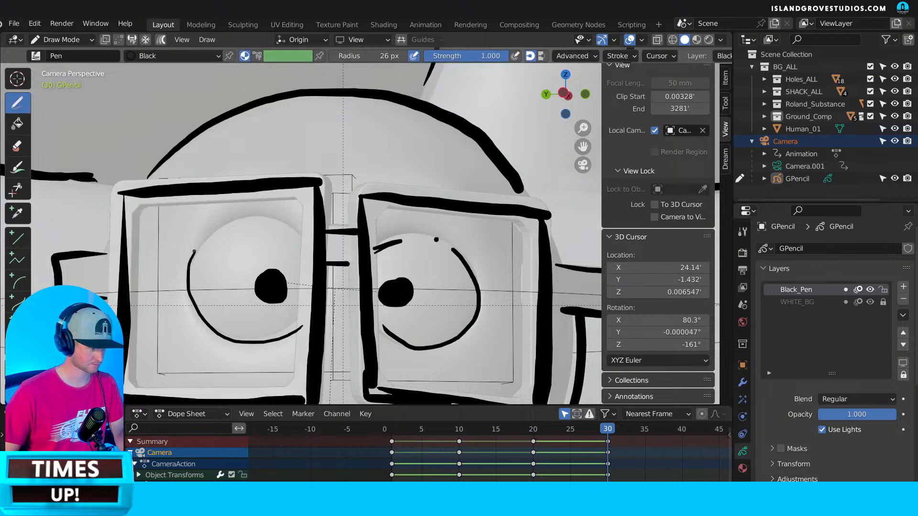
drag(211, 234, 300, 241)
drag(400, 241, 456, 250)
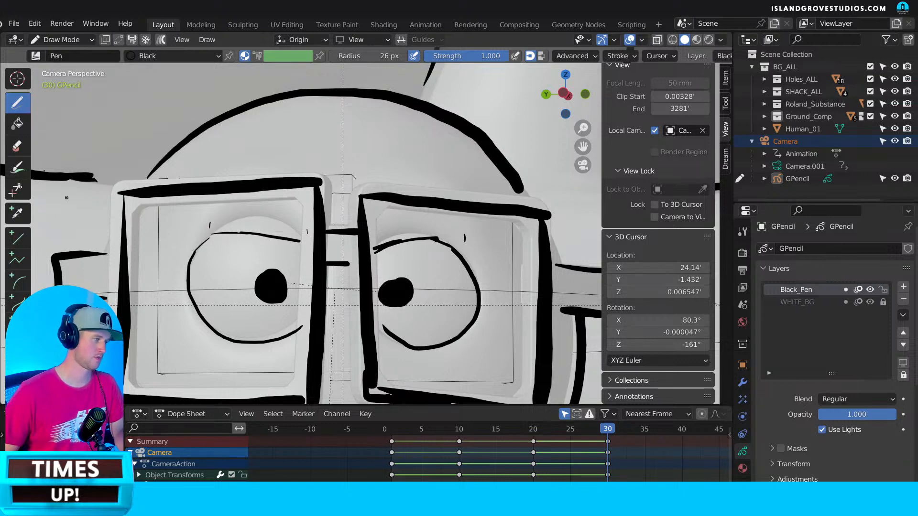
Erase a highlight notch from the upper left of each pupil and refine the pupil edges with the pen.
key(e)
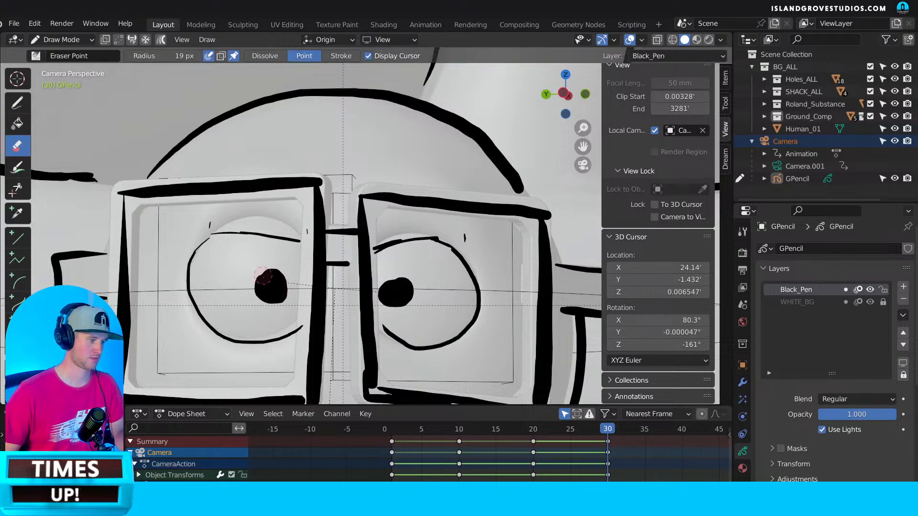
drag(263, 276, 263, 281)
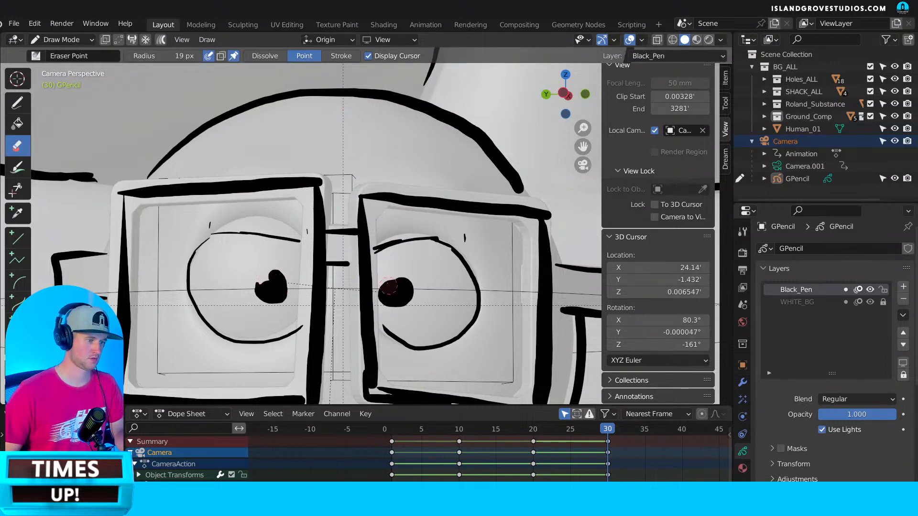
drag(388, 287, 395, 286)
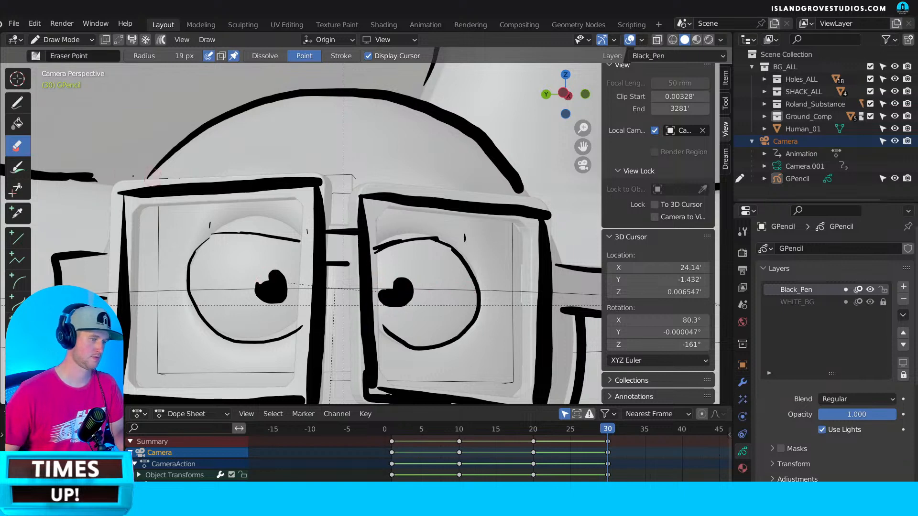
key(d)
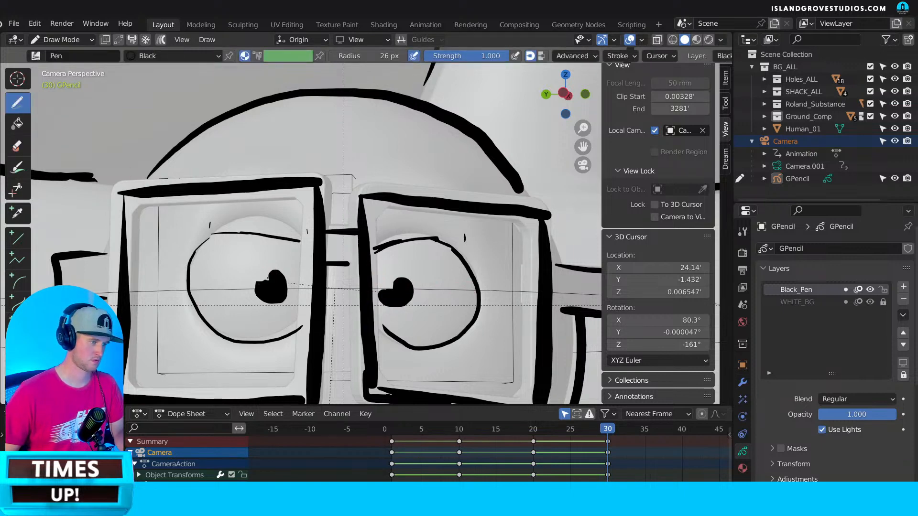
drag(268, 278, 258, 292)
mouse_move(396, 287)
ctrl+mouse_down()
mouse_move(383, 297)
mouse_move(396, 280)
mouse_move(391, 304)
mouse_move(412, 285)
mouse_move(386, 297)
ctrl+mouse_up()
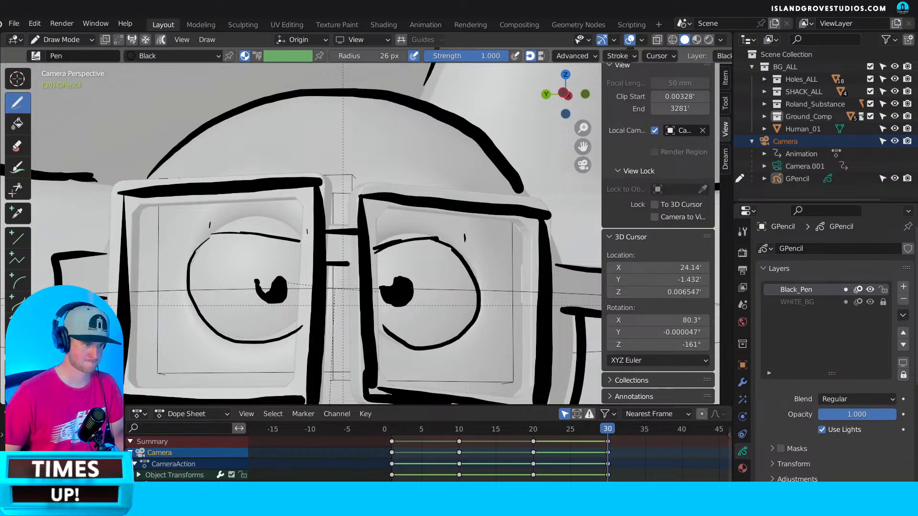
mouse_move(260, 285)
mouse_down()
mouse_move(274, 282)
mouse_move(270, 293)
mouse_up()
Thicken the upper eyelid lines and lower outlines of both eyes with extra pen strokes.
scroll(423, 271, down, 4)
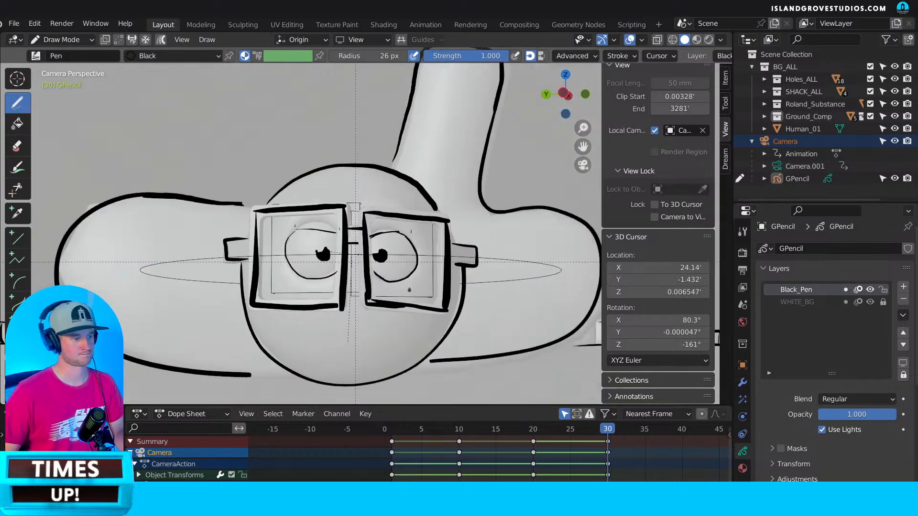
scroll(310, 204, up, 3)
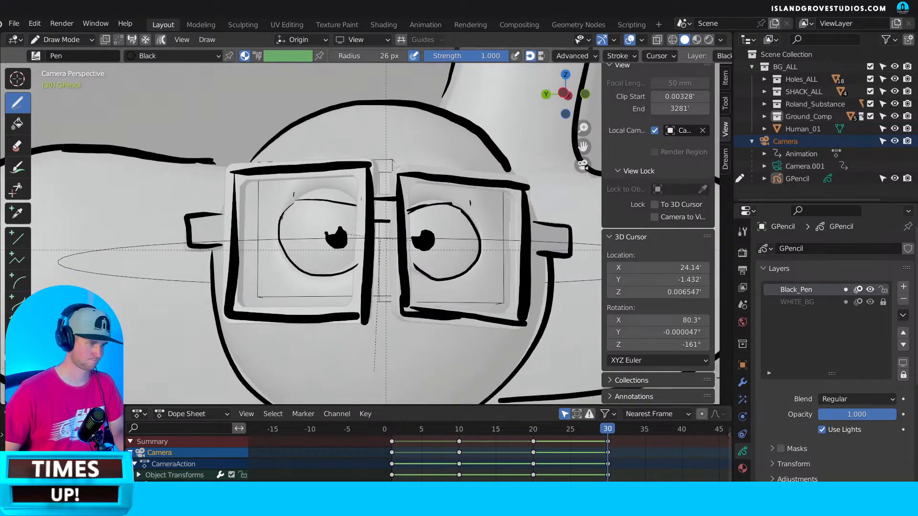
mouse_move(281, 218)
mouse_down()
mouse_move(300, 201)
mouse_move(352, 206)
mouse_up()
mouse_move(289, 211)
mouse_down()
mouse_move(278, 254)
mouse_move(332, 274)
mouse_move(349, 265)
mouse_up()
drag(408, 210, 467, 208)
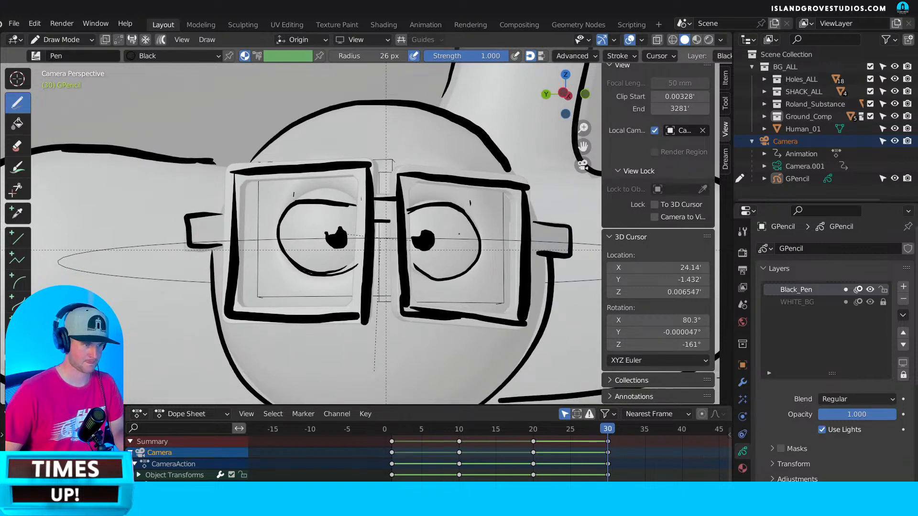
mouse_move(409, 262)
mouse_down()
mouse_move(454, 278)
mouse_move(478, 241)
mouse_move(464, 211)
mouse_up()
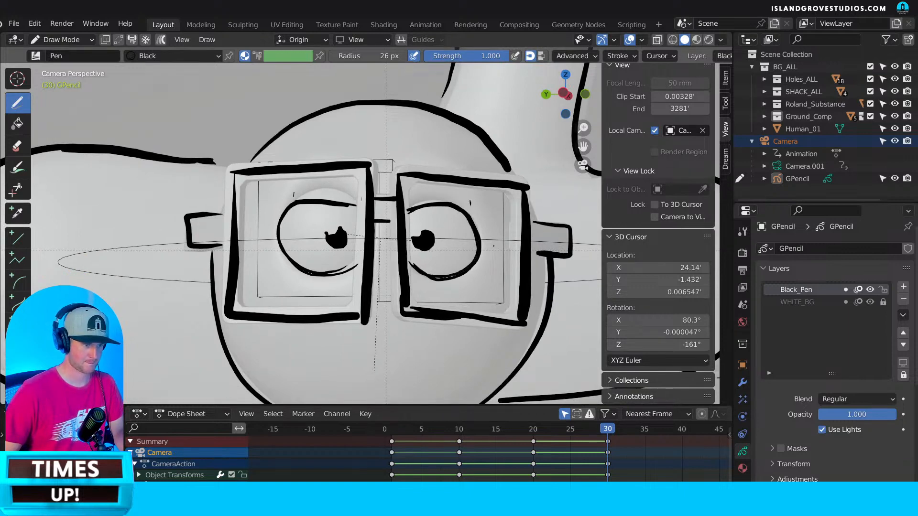
Sketch loose wavy background lines on both sides of the putter above the low wall.
key(Home)
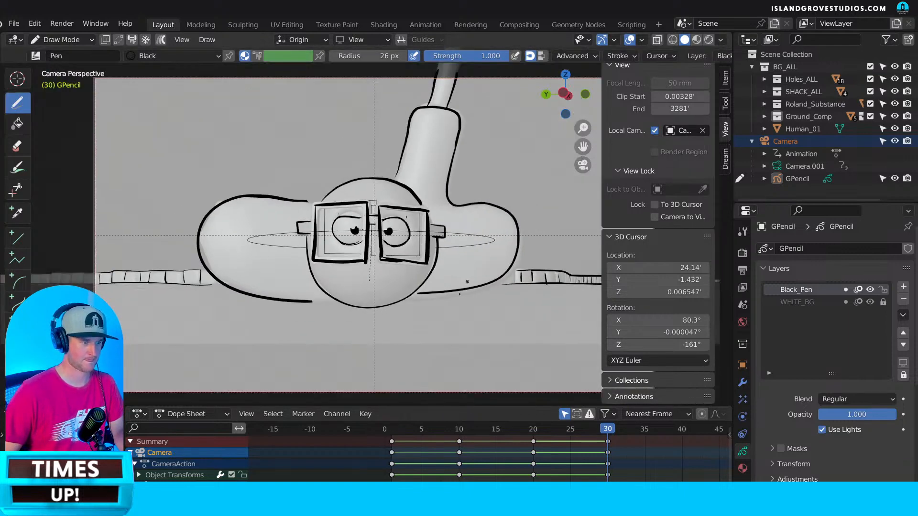
scroll(473, 272, down, 2)
scroll(478, 266, up, 4)
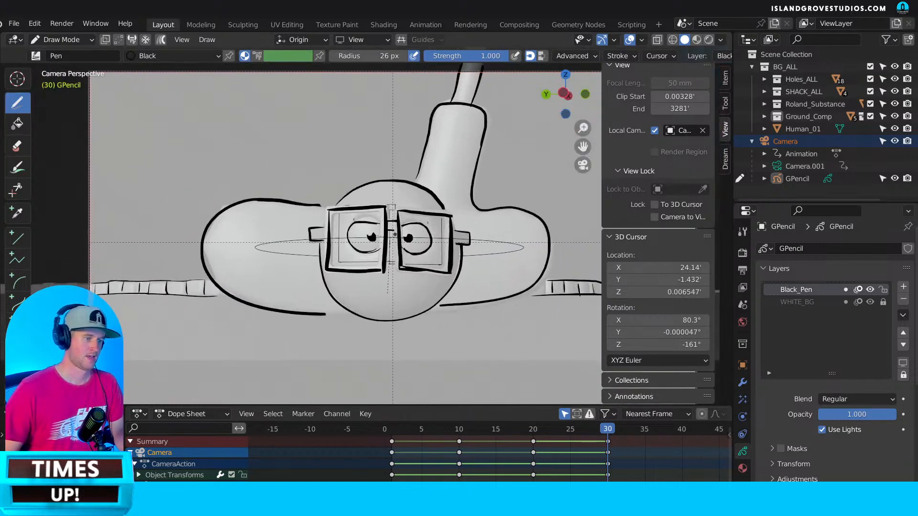
scroll(432, 260, down, 3)
shift+middle_drag(432, 260, 419, 254)
scroll(350, 252, up, 2)
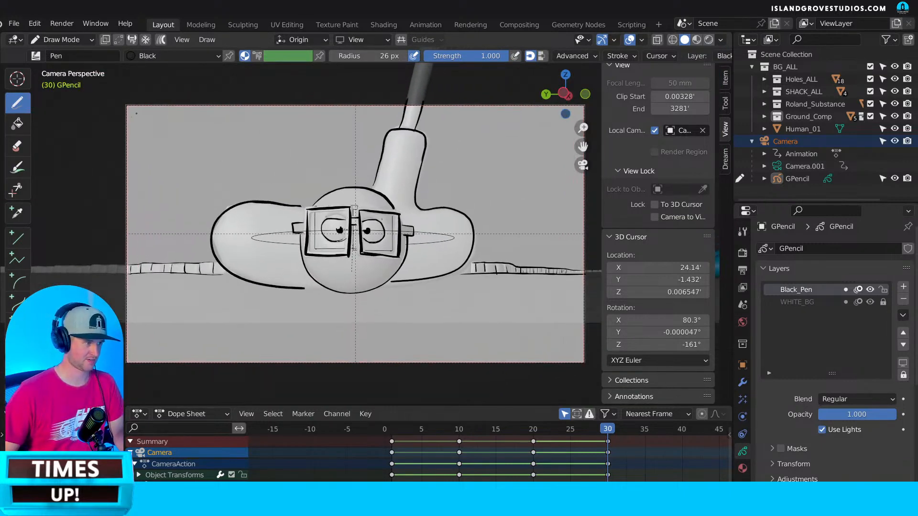
mouse_move(134, 114)
mouse_down()
mouse_move(189, 127)
mouse_move(274, 124)
mouse_move(299, 137)
mouse_up()
drag(459, 115, 523, 120)
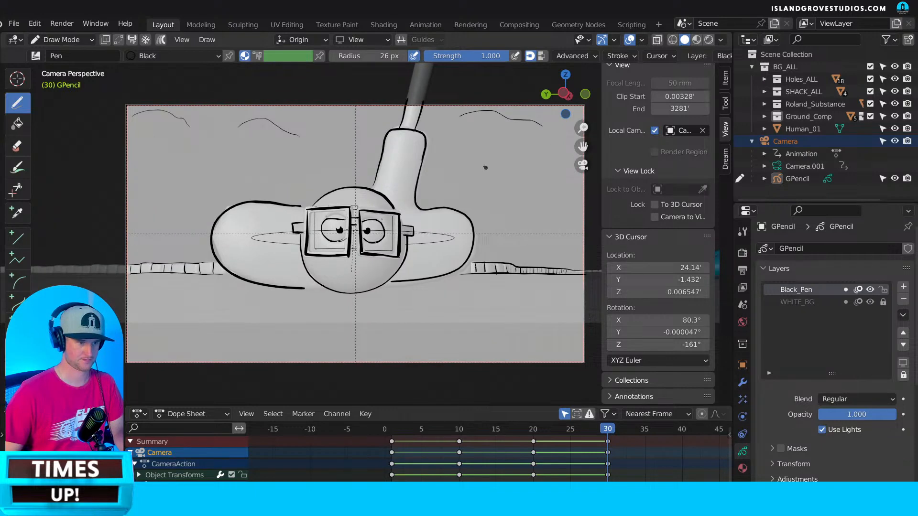
drag(482, 170, 524, 195)
drag(496, 234, 556, 238)
drag(238, 180, 282, 184)
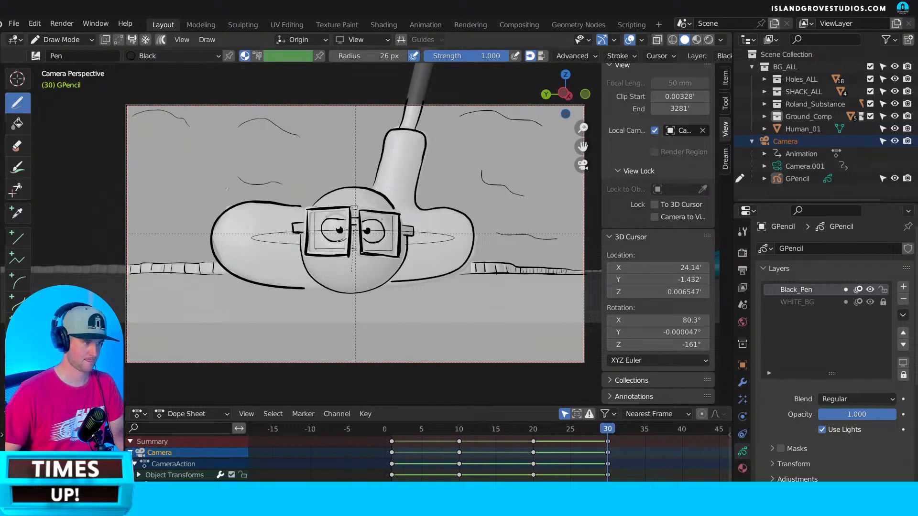
drag(132, 212, 145, 224)
Reinforce the ball's lower-left outline and the upper-left corner of the left lens frame with extra pen strokes.
scroll(334, 243, up, 6)
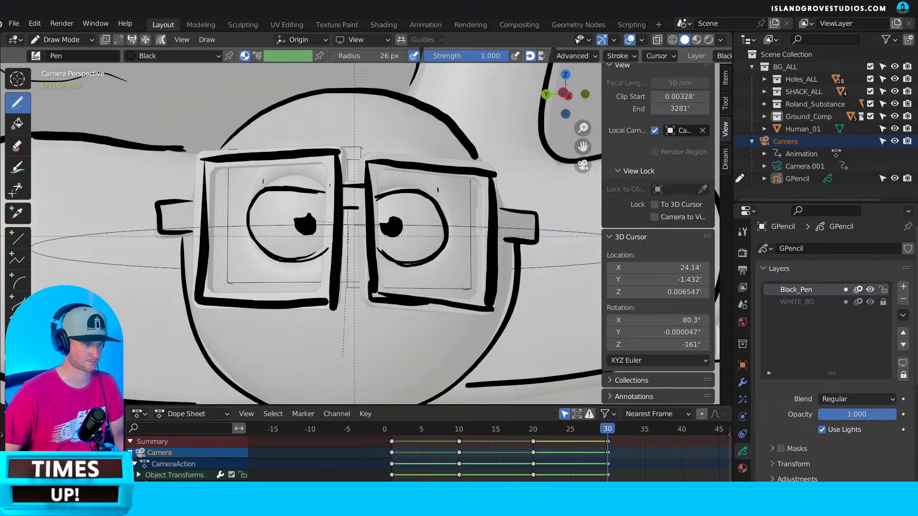
scroll(443, 256, down, 6)
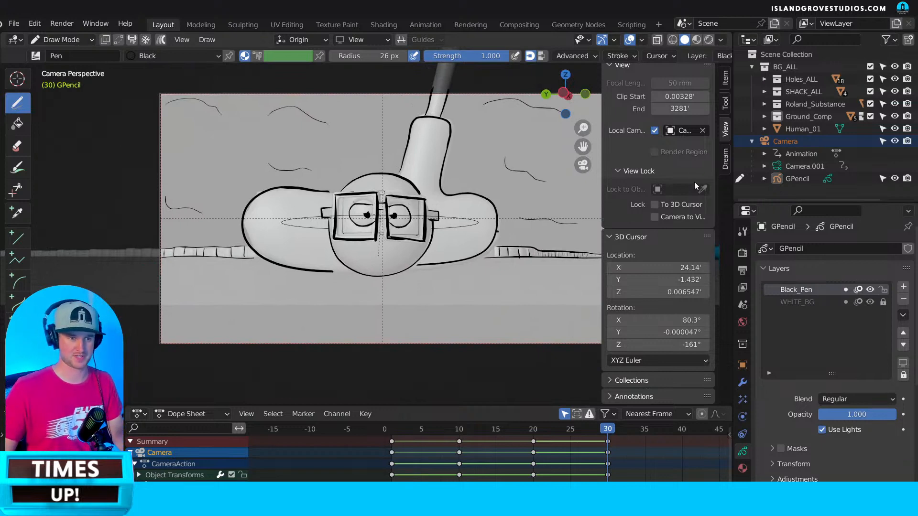
scroll(322, 241, up, 2)
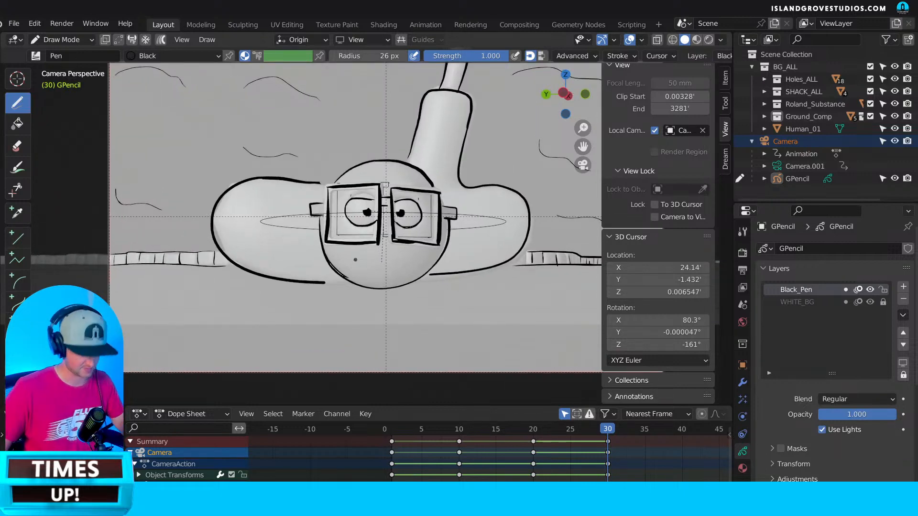
scroll(341, 206, up, 3)
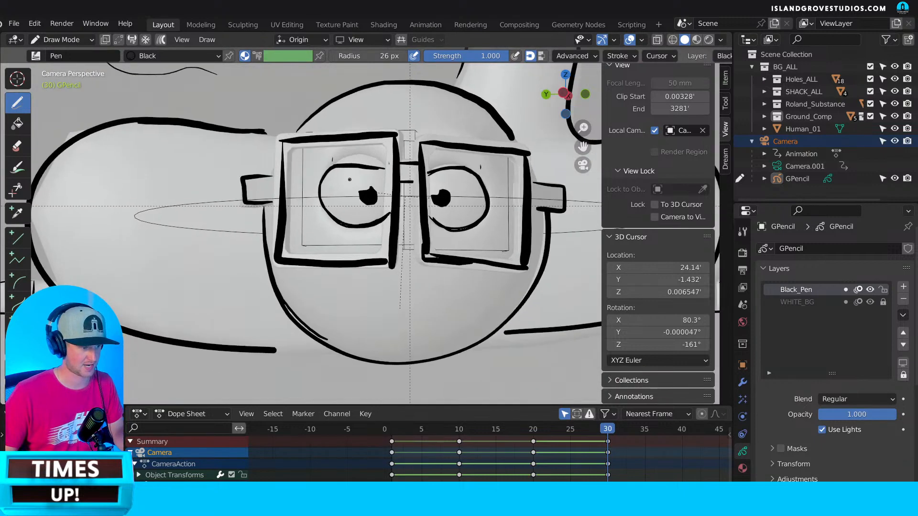
mouse_move(285, 148)
mouse_down()
mouse_move(286, 217)
mouse_move(301, 143)
mouse_move(318, 143)
mouse_up()
scroll(401, 250, down, 7)
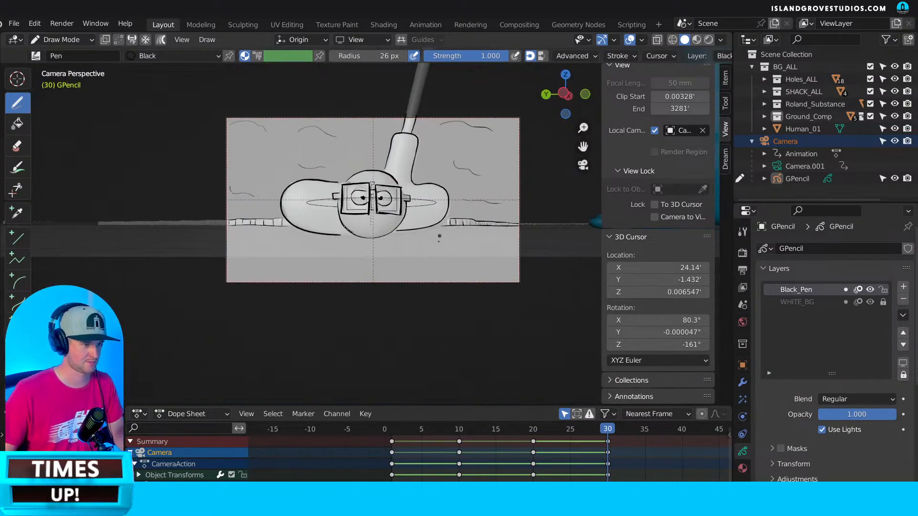
Sketch a small angry ball face with slanted brows, narrowed eyes and heavy dark shading underneath, on the ground below the putter head.
scroll(400, 250, up, 3)
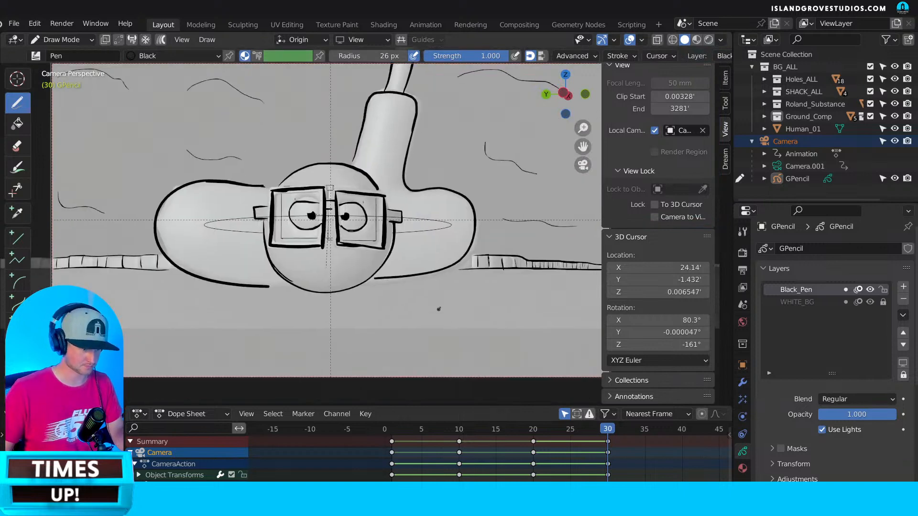
mouse_move(430, 302)
mouse_down()
mouse_move(436, 293)
mouse_move(422, 315)
mouse_move(490, 311)
mouse_move(453, 339)
mouse_move(501, 336)
mouse_move(430, 341)
mouse_move(419, 312)
mouse_up()
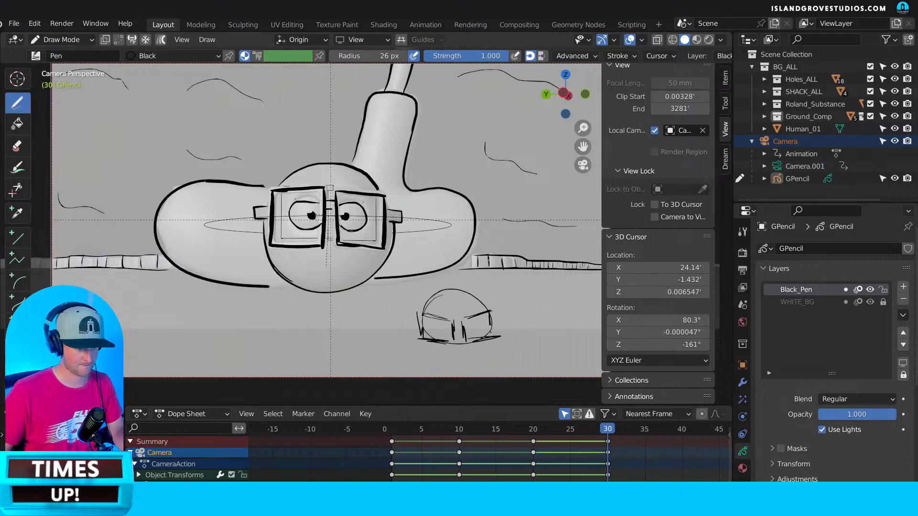
mouse_move(490, 318)
mouse_down()
mouse_move(493, 336)
mouse_move(450, 329)
mouse_move(441, 349)
mouse_move(485, 342)
mouse_move(433, 347)
mouse_up()
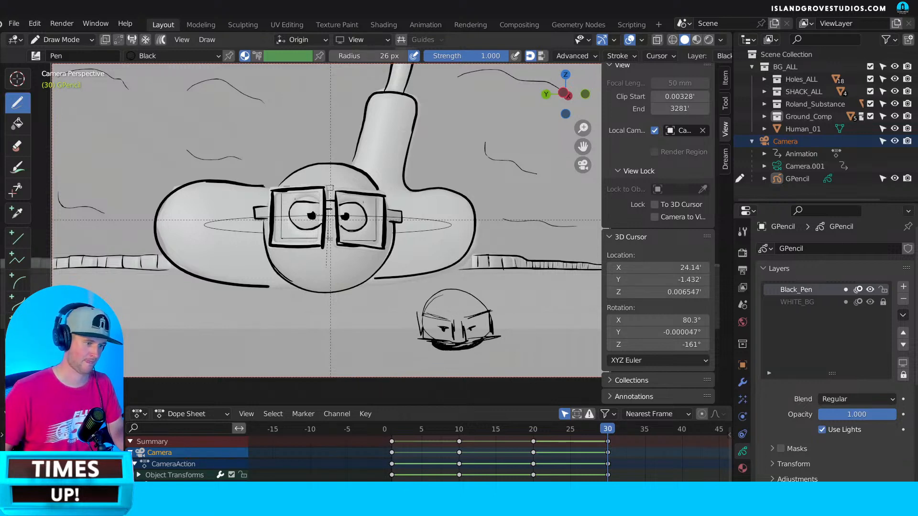
Add a heavy curved top outline and angular lens frames to the small angry ball face below the putter head.
mouse_move(431, 311)
mouse_down()
mouse_move(488, 300)
mouse_move(457, 301)
mouse_move(420, 321)
mouse_move(445, 325)
mouse_move(454, 315)
mouse_move(468, 340)
mouse_move(484, 310)
mouse_up()
drag(484, 312, 493, 308)
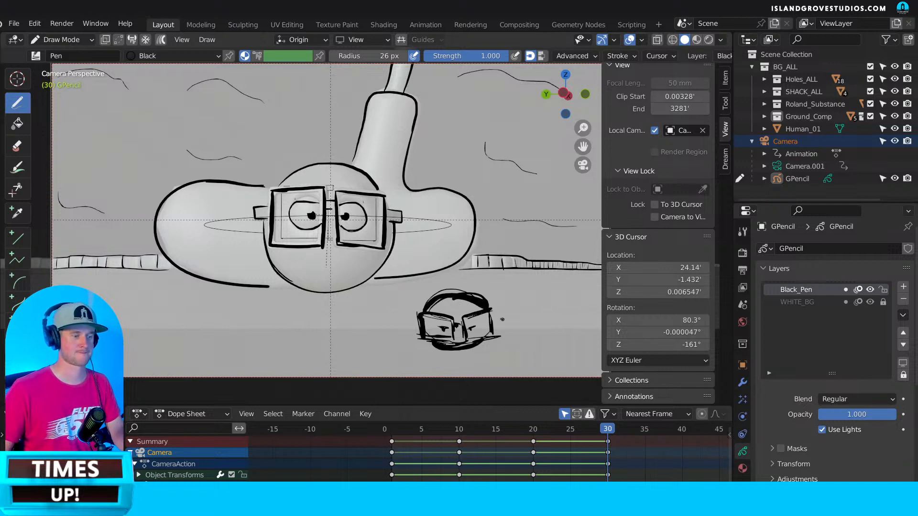
scroll(502, 319, down, 2)
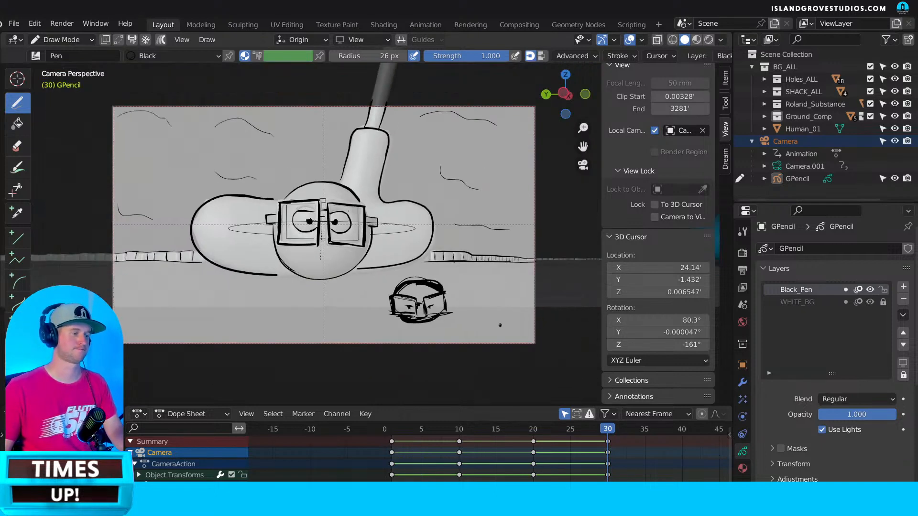
shift+middle_drag(500, 325, 509, 338)
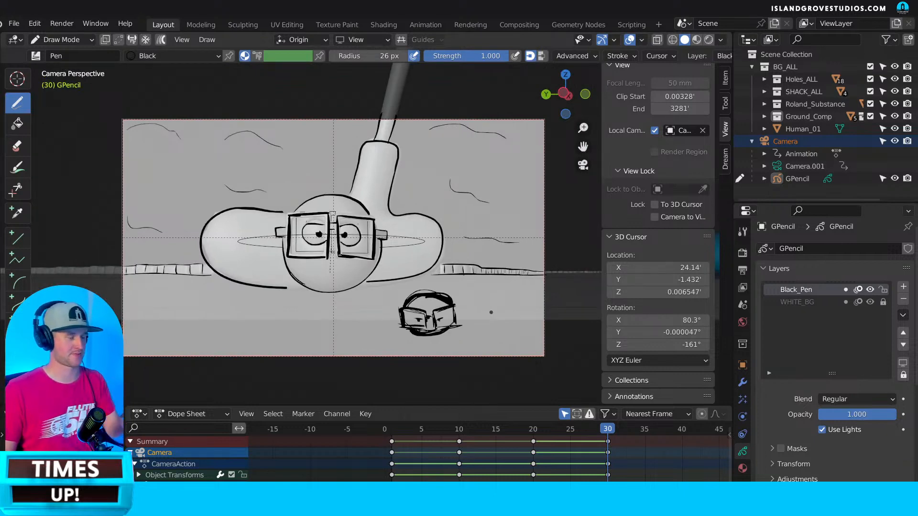
scroll(491, 313, up, 2)
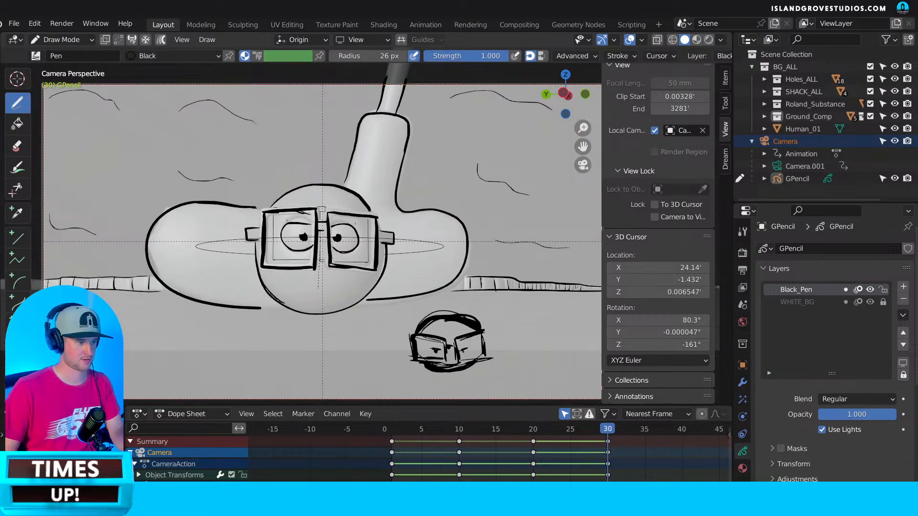
drag(292, 213, 340, 214)
key(ctrl+z)
key(ctrl+z)
key(ctrl+z)
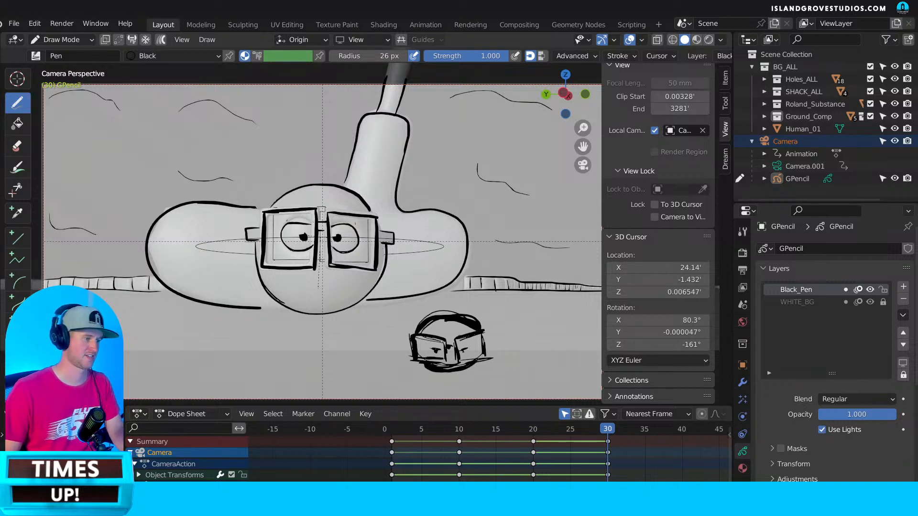
Erase the small angry ball sketch from the ground and switch the grease pencil object to Object Mode.
mouse_move(445, 329)
ctrl+mouse_down()
mouse_move(418, 346)
mouse_move(448, 359)
ctrl+mouse_up()
scroll(456, 371, down, 3)
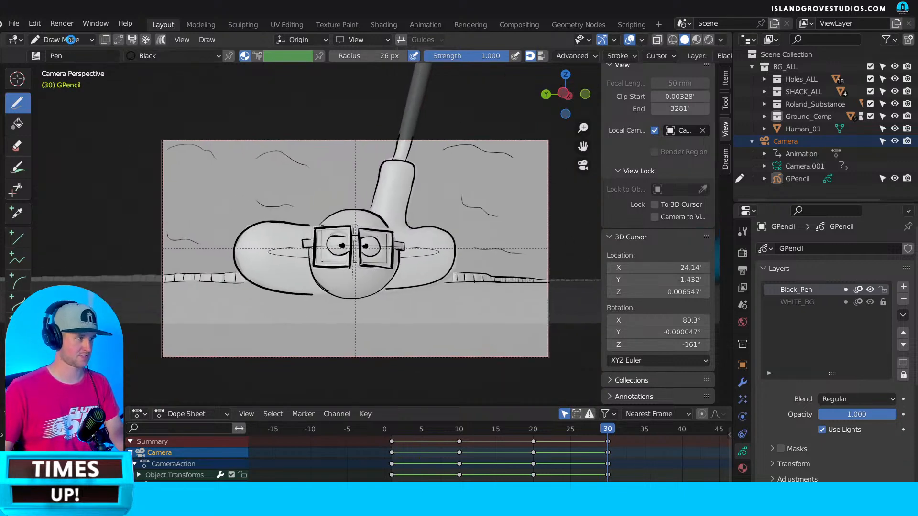
click(69, 40)
click(99, 54)
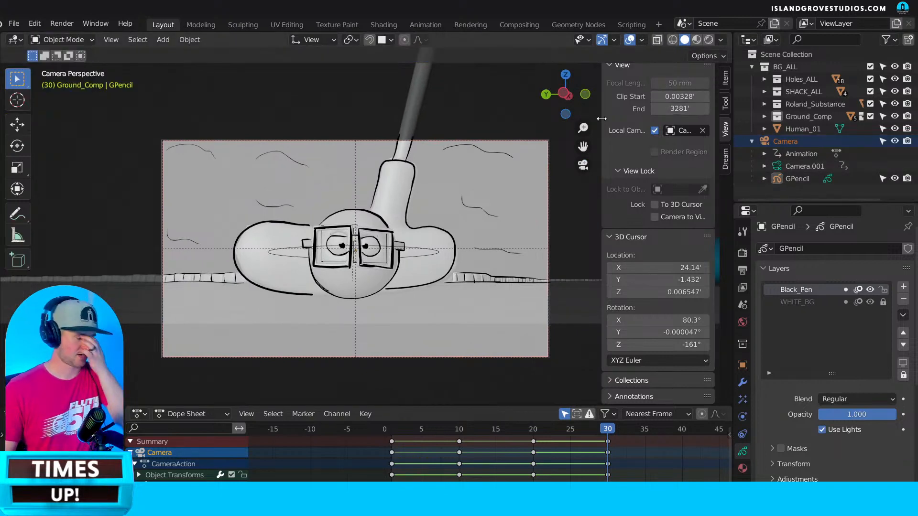
Hide the viewport overlays and raise the WHITE_BG layer's opacity to 1.000.
click(631, 42)
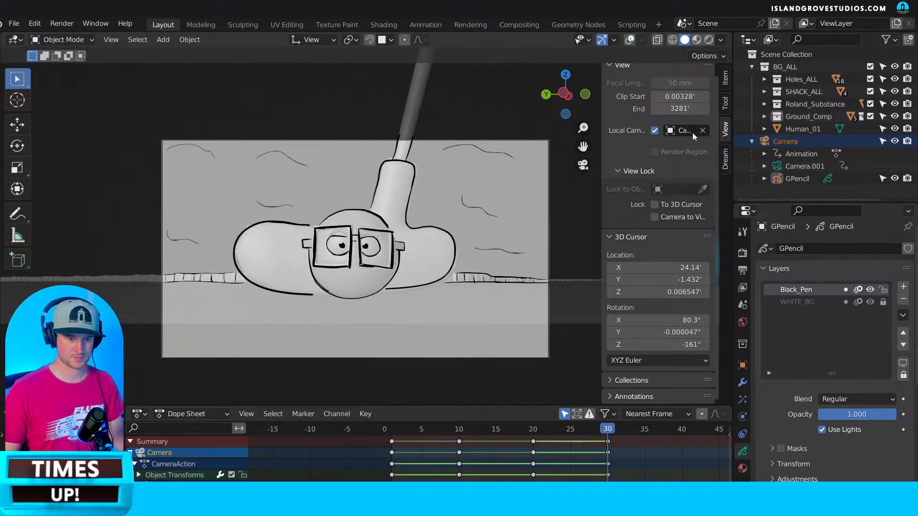
click(817, 302)
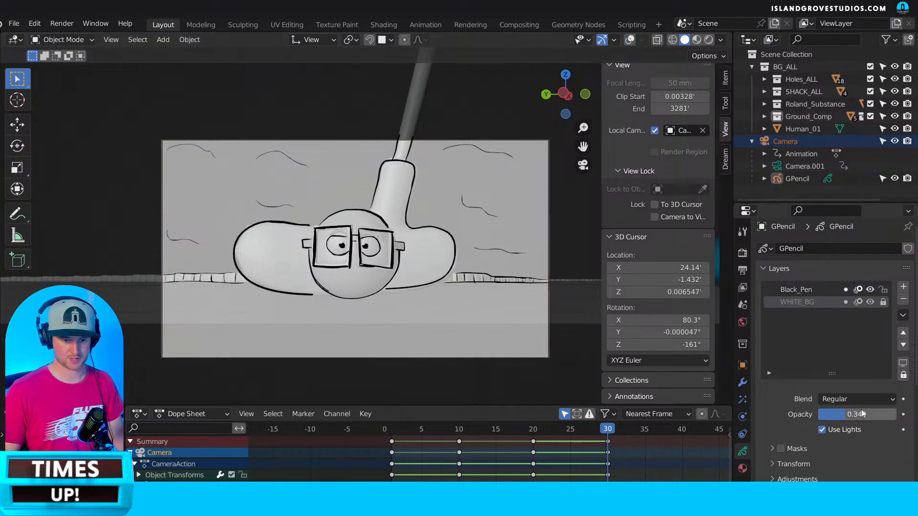
drag(861, 414, 882, 418)
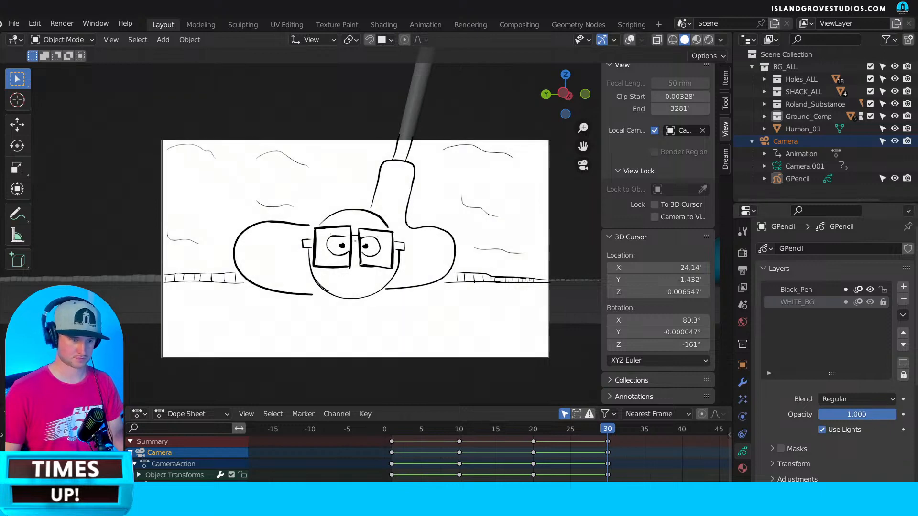
Go to frame 1 and hide the viewport sidebar to give the storyboard panel more room.
click(391, 429)
scroll(444, 331, up, 3)
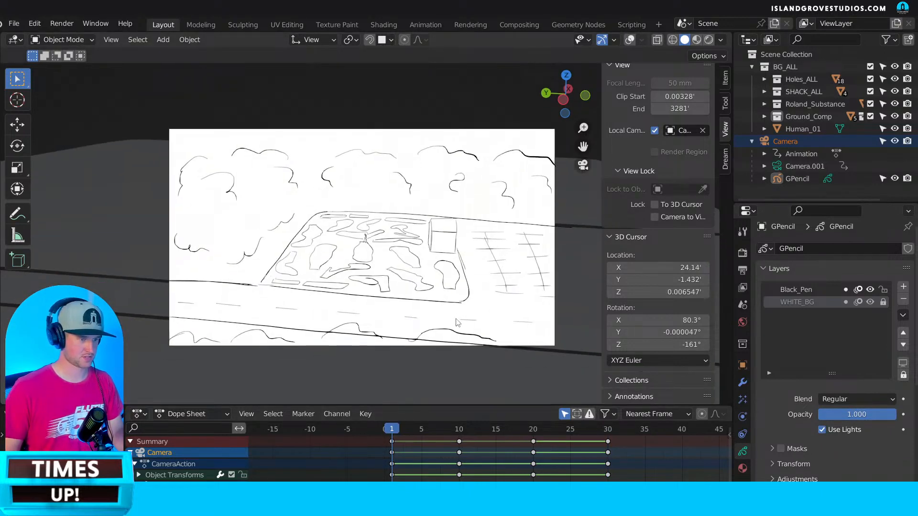
key(n)
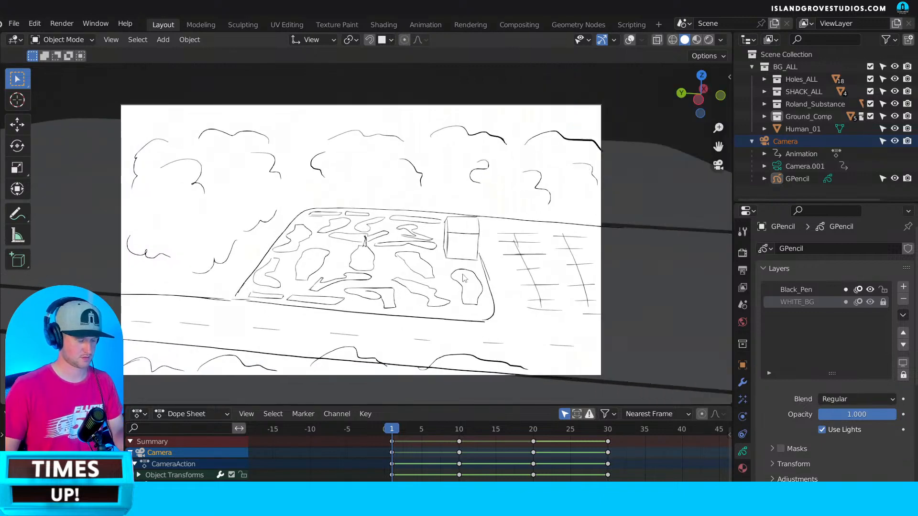
scroll(463, 278, up, 2)
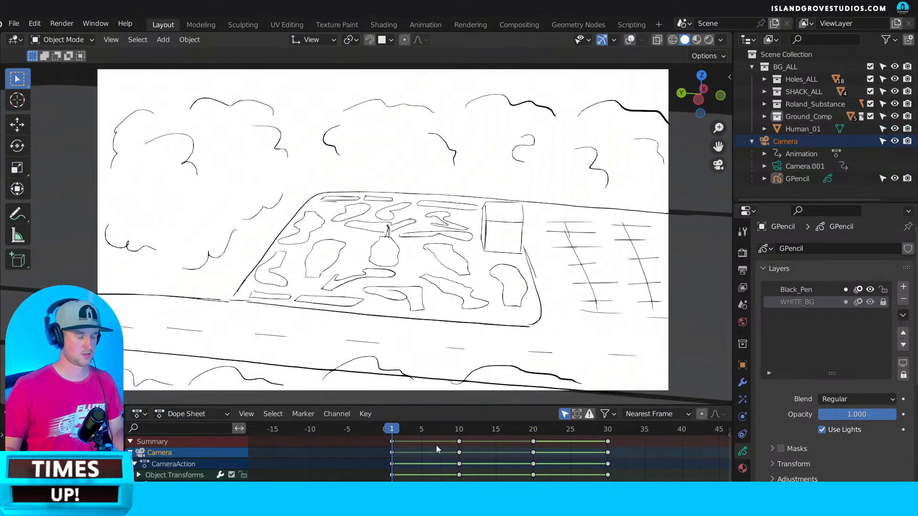
Scrub the timeline back and forth between frames 1 and 31 to review all the storyboard shots.
drag(396, 431, 617, 436)
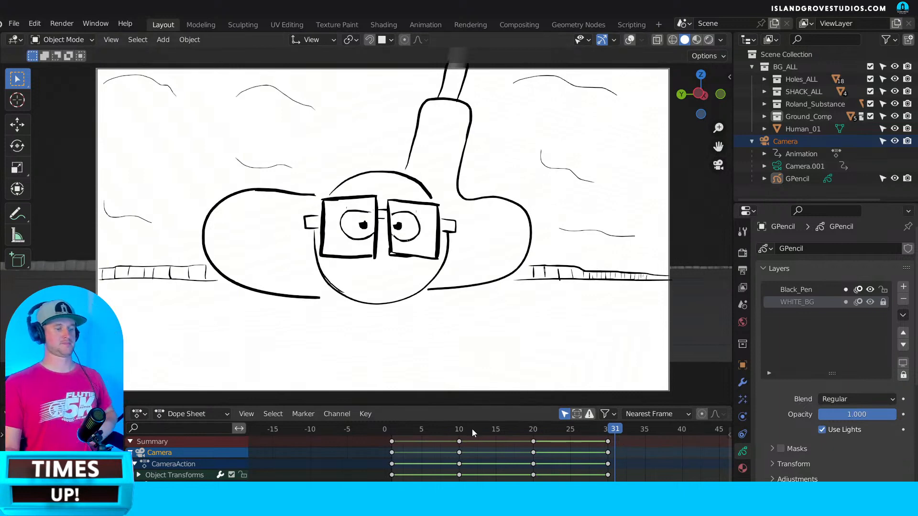
click(565, 432)
click(569, 429)
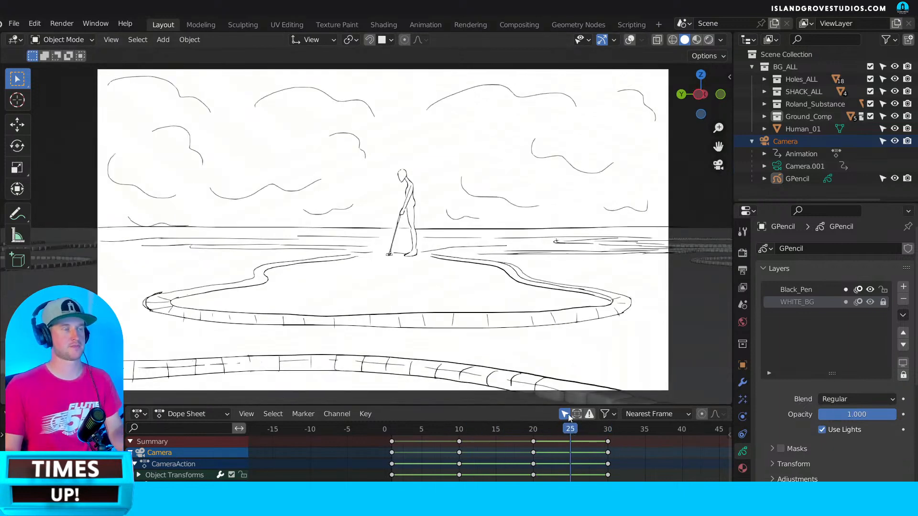
mouse_move(552, 429)
mouse_down()
mouse_move(520, 434)
mouse_move(621, 430)
mouse_move(385, 443)
mouse_move(393, 444)
mouse_up()
drag(449, 440, 615, 423)
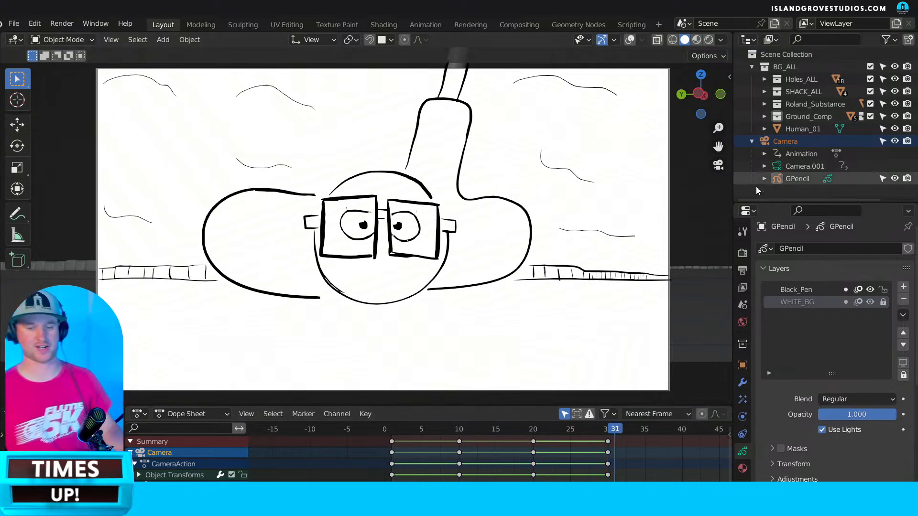